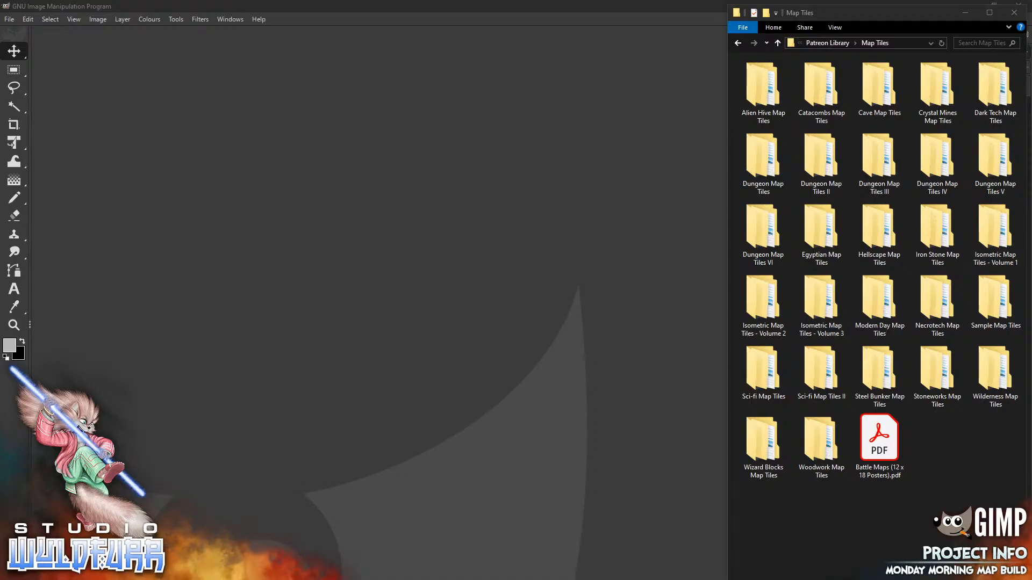
Bring GIMP forward and open the Create a New Image dialog (default 1920 × 1080)
left_click(312, 264)
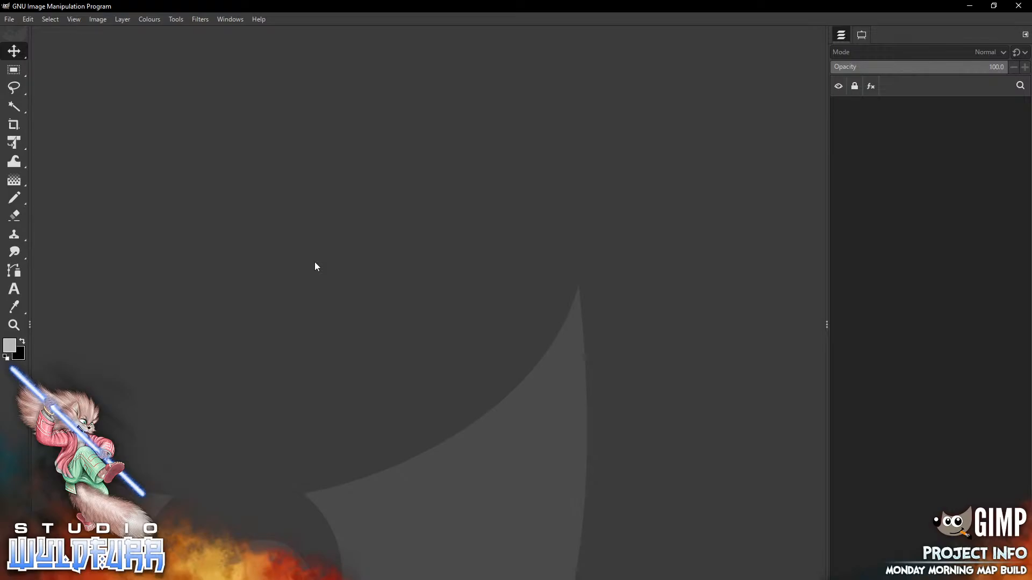
key("alt+f")
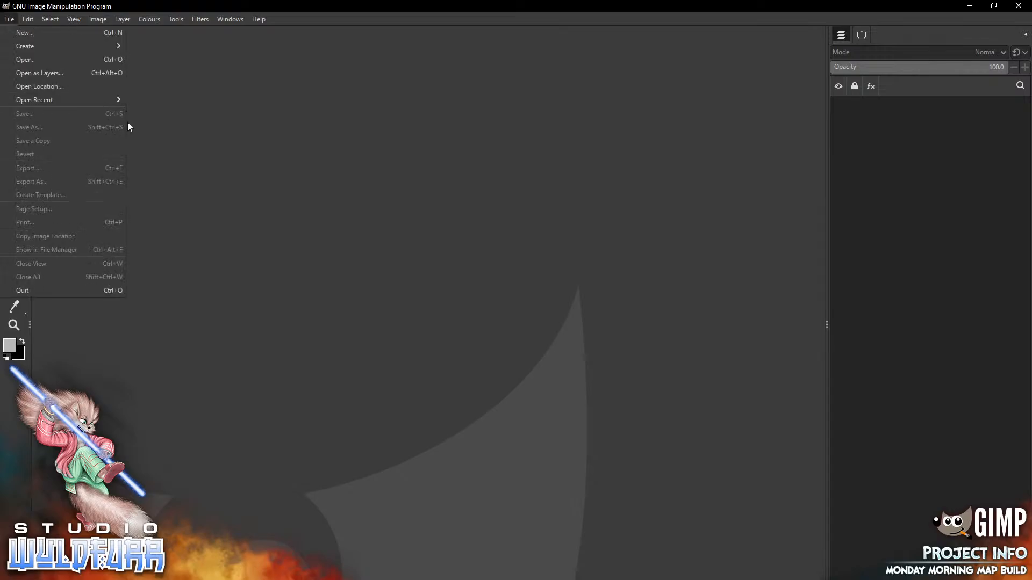
mouse_move(51, 51)
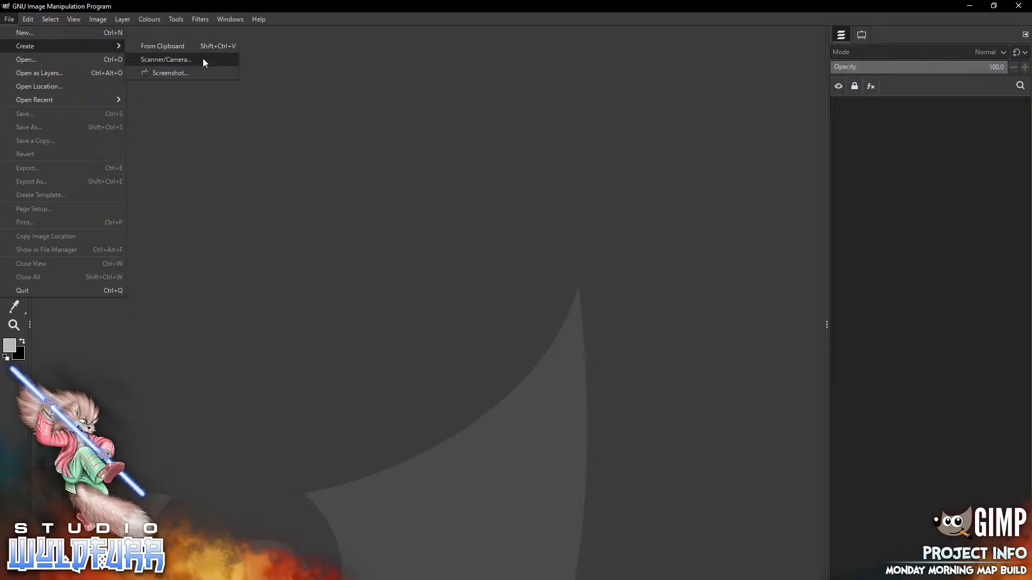
key("Up")
key("Return")
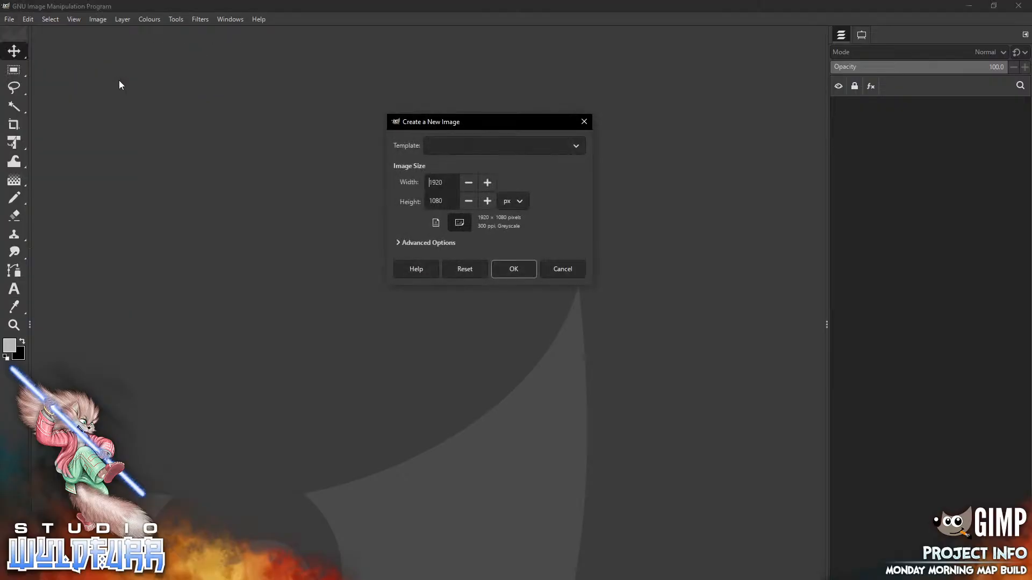
Expand Advanced Options and create an 1800 × 1800, 72 ppi image from the 10x10 Adventer Map template
left_click(572, 145)
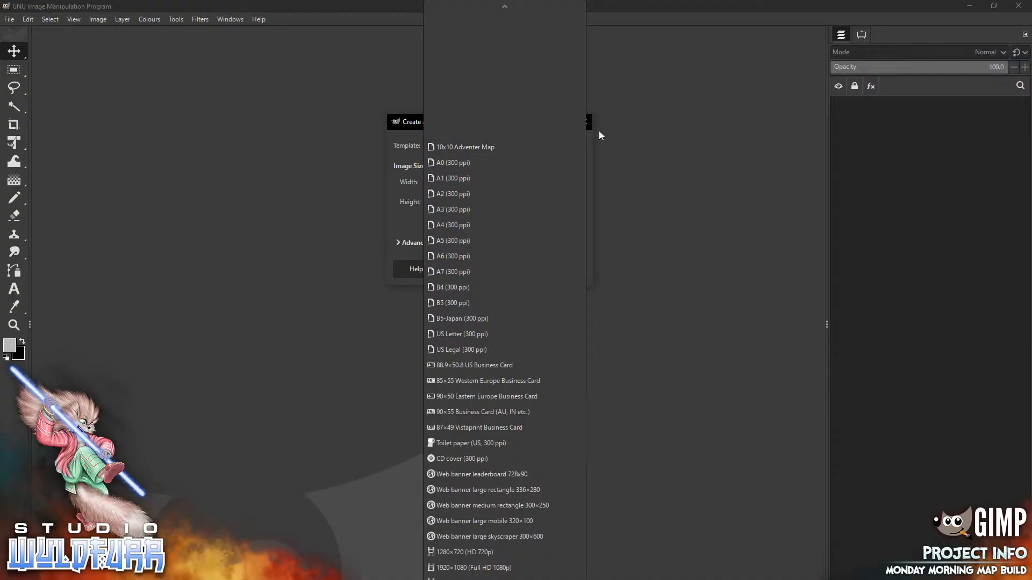
left_click(588, 366)
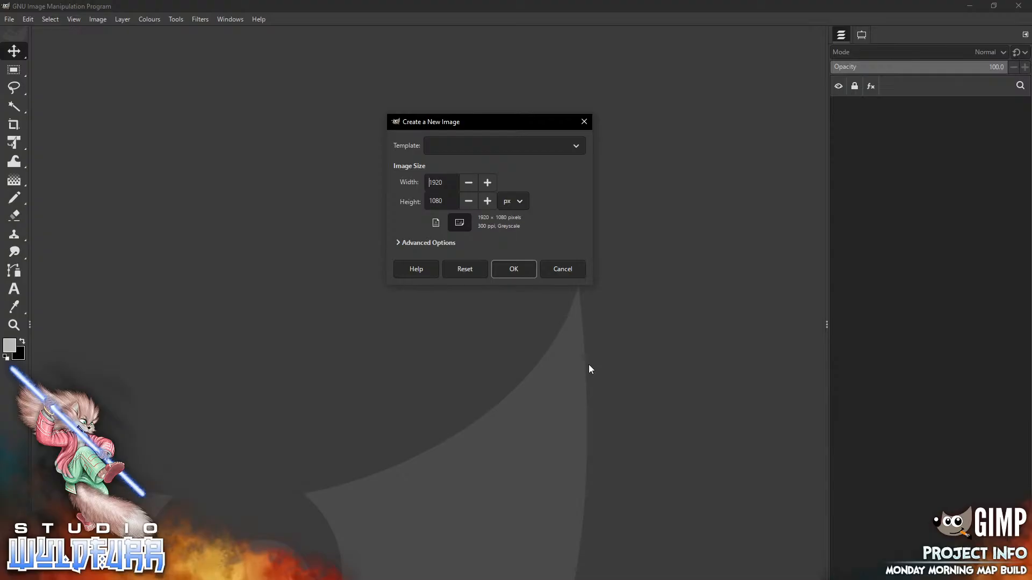
left_click_drag(507, 121, 483, 168)
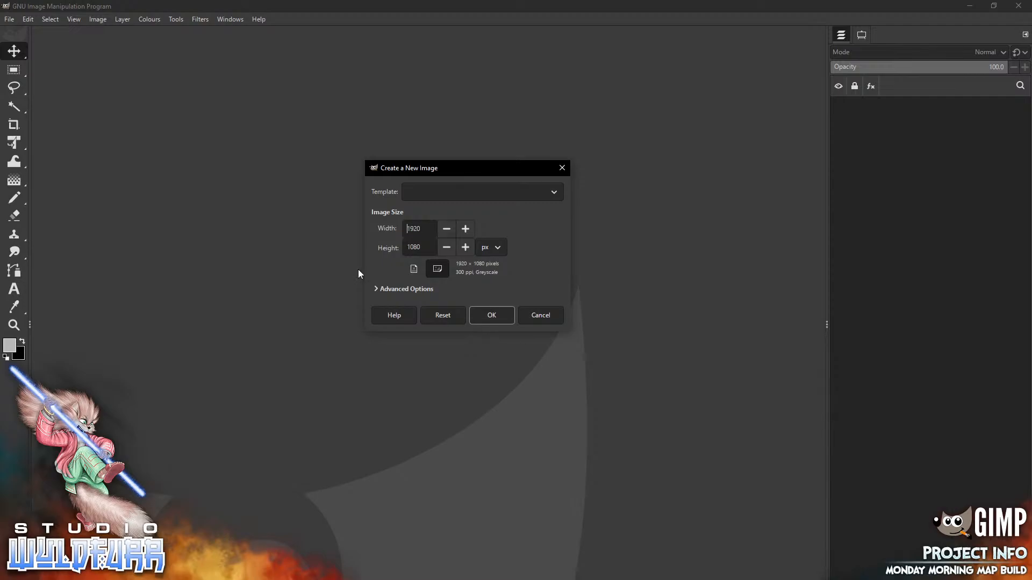
left_click(376, 288)
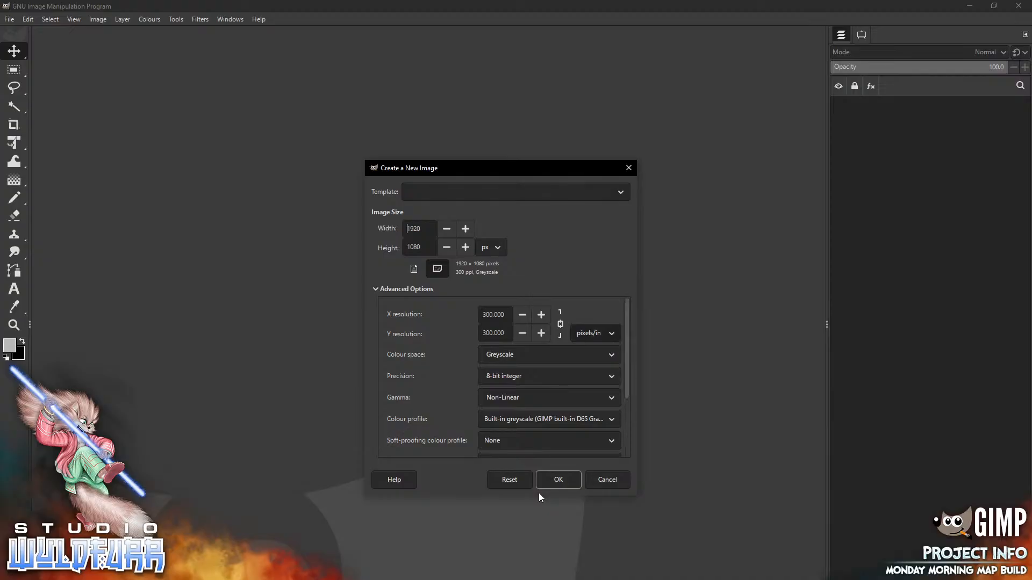
left_click(614, 193)
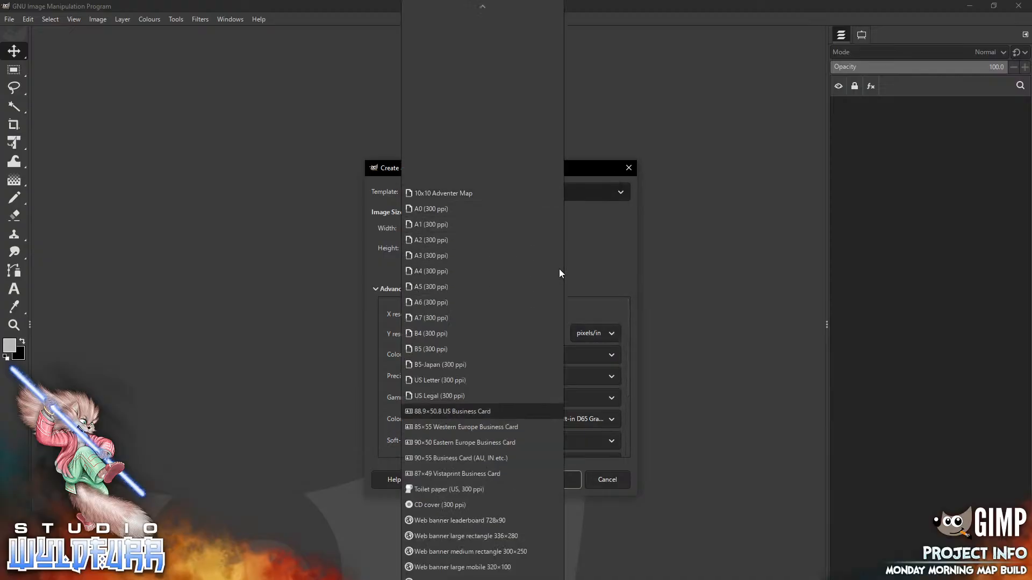
key("Escape")
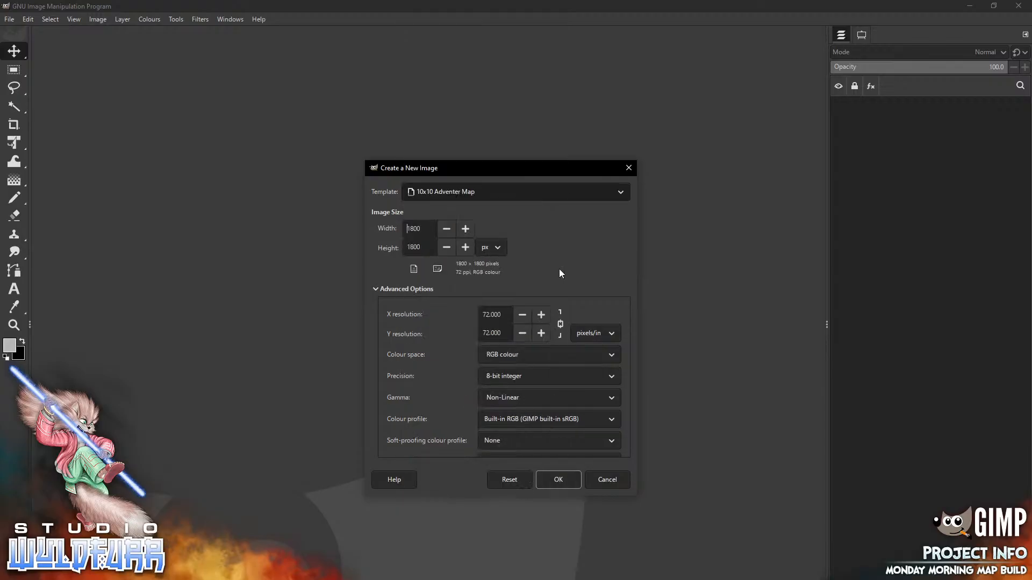
left_click(531, 183)
left_click(531, 176)
key("Return")
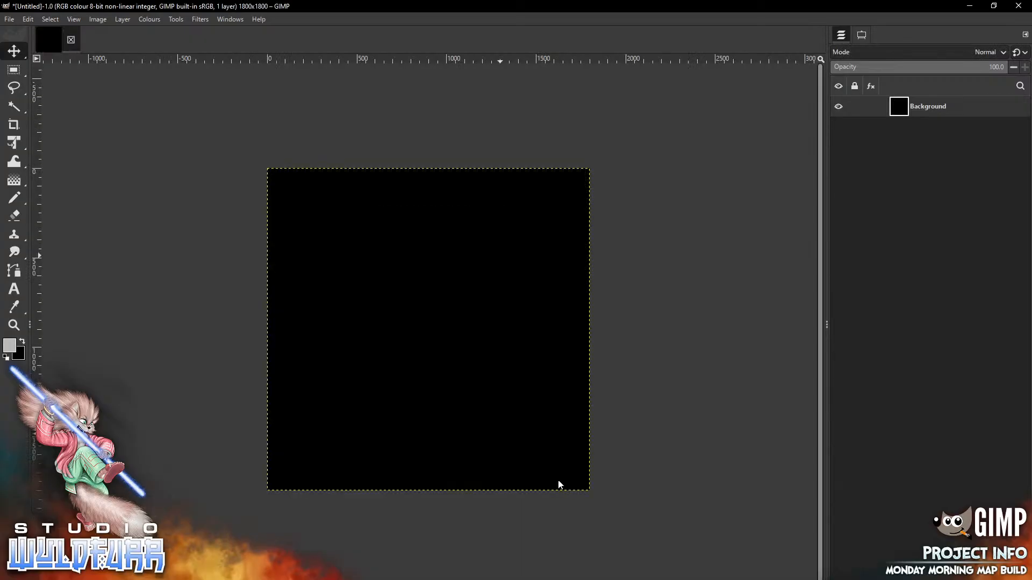
Swap colours and fill the black Background layer with the light grey background colour
key("x")
left_click(28, 19)
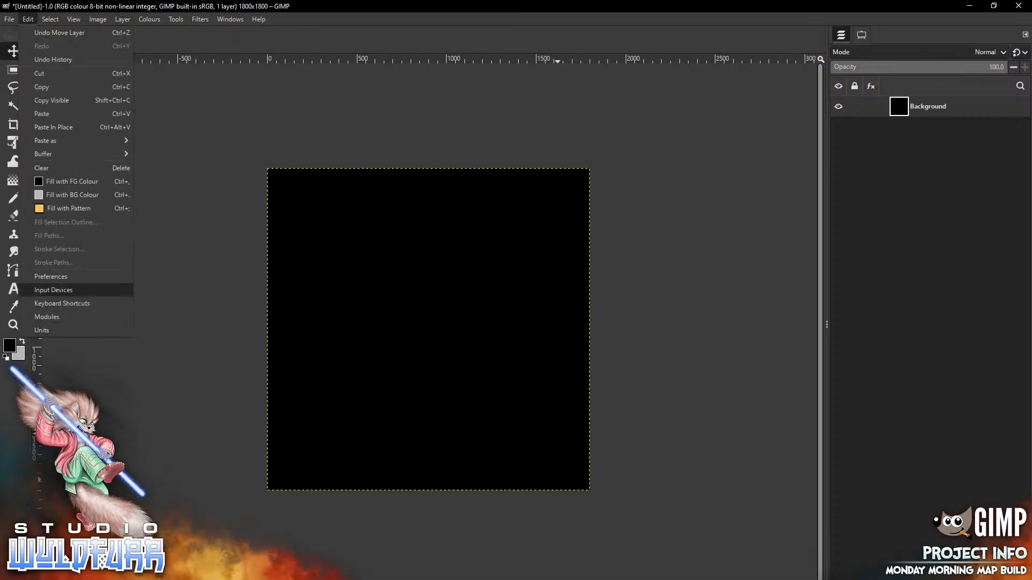
mouse_move(65, 154)
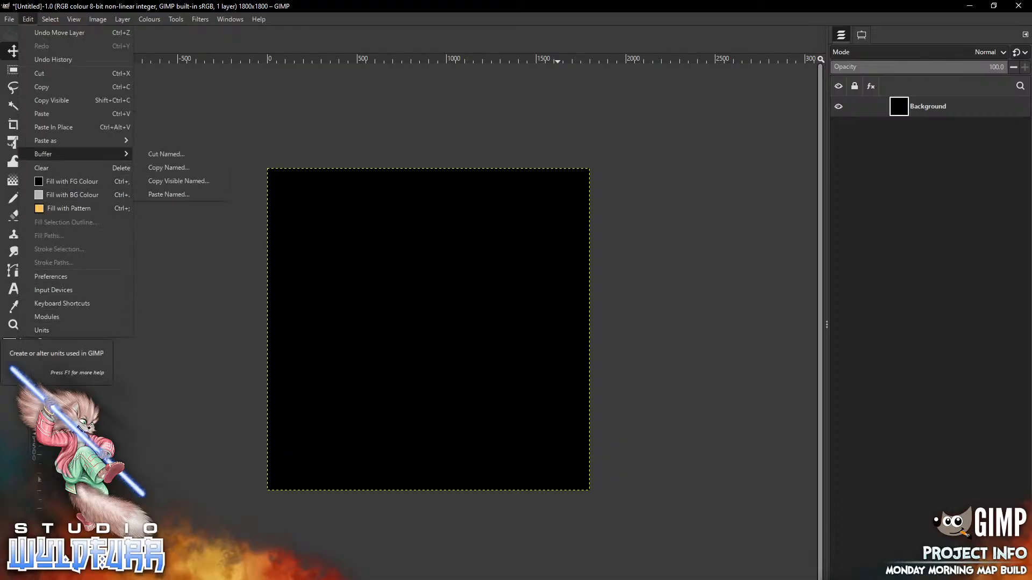
key("Down")
key("Down")
key("Down")
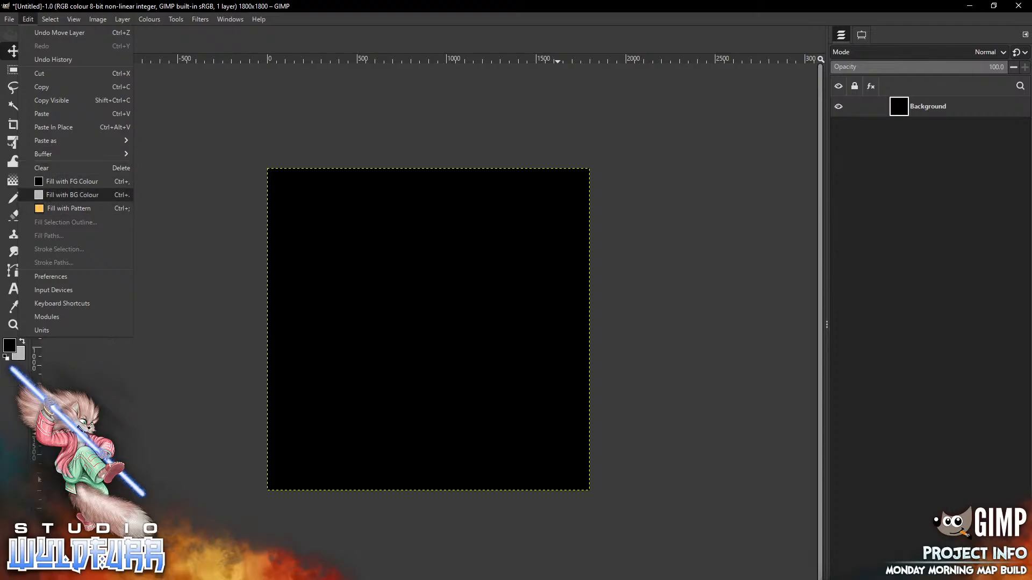
key("Return")
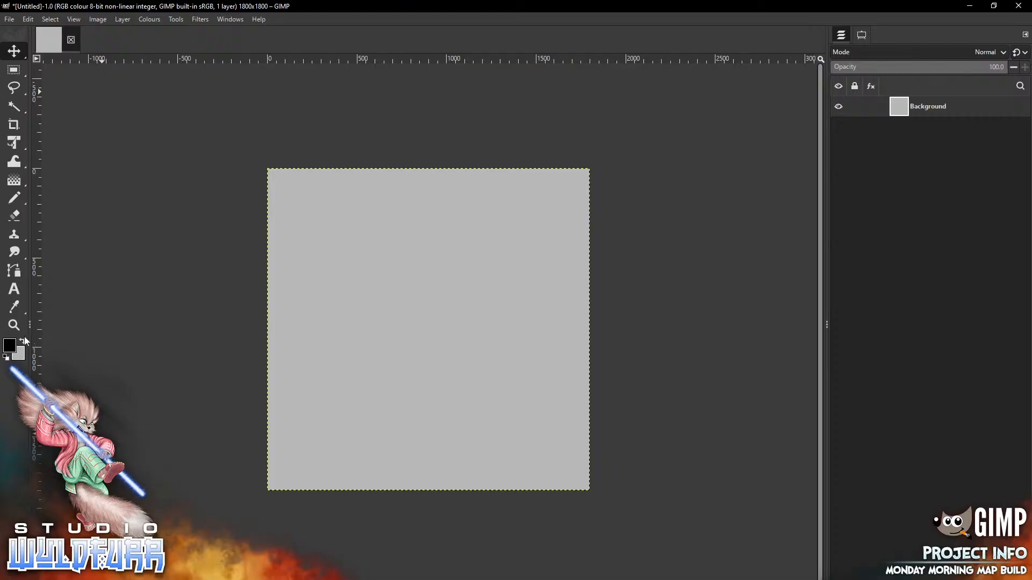
left_click(74, 20)
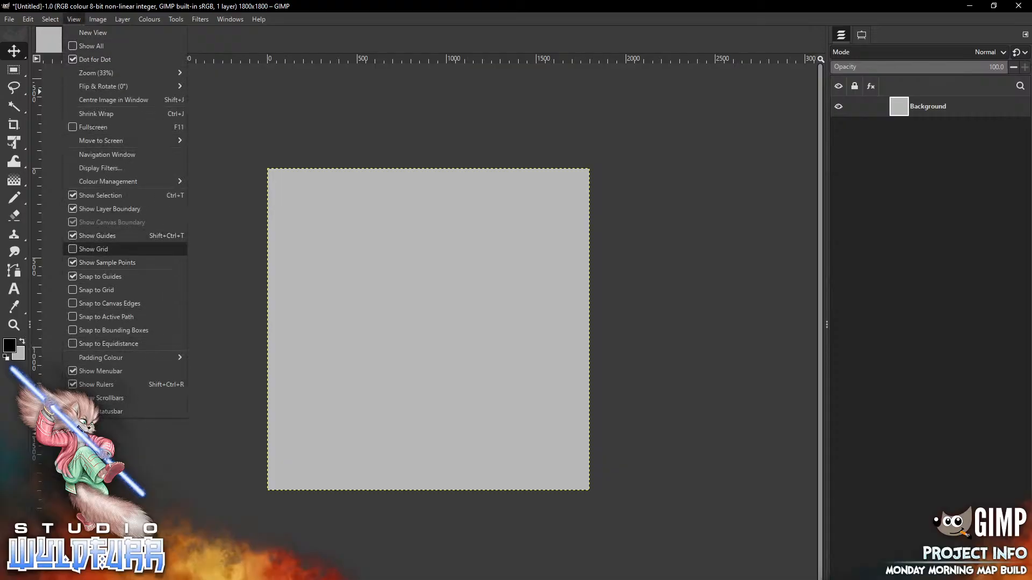
Turn on View > Show Grid so grid crosses cover the grey canvas
left_click(93, 249)
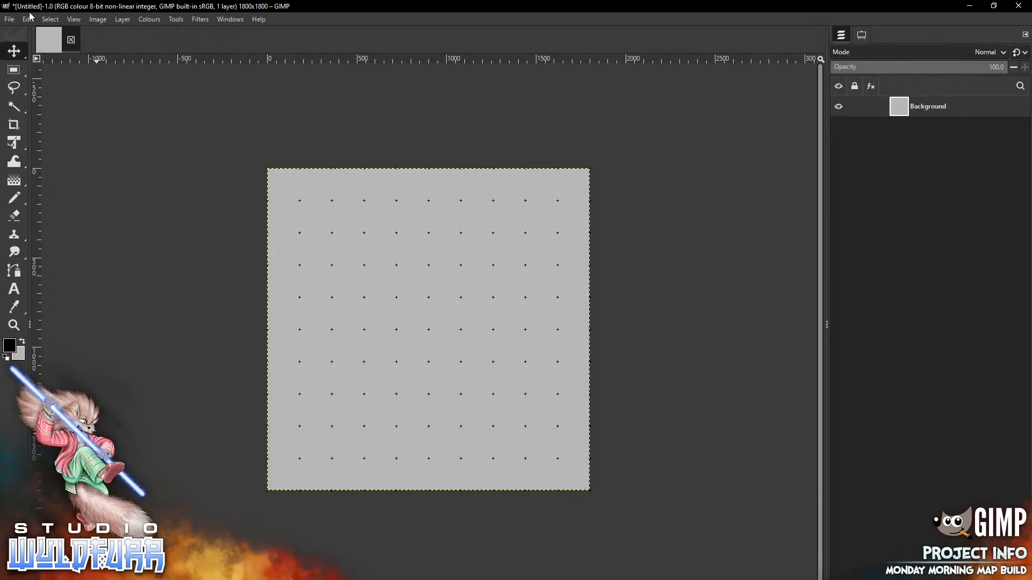
left_click(74, 19)
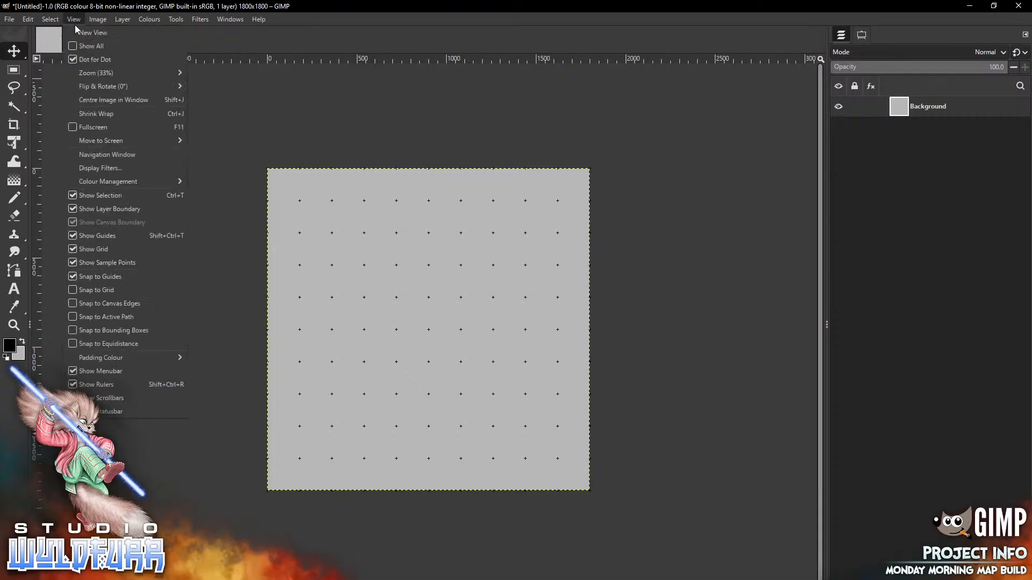
left_click(103, 421)
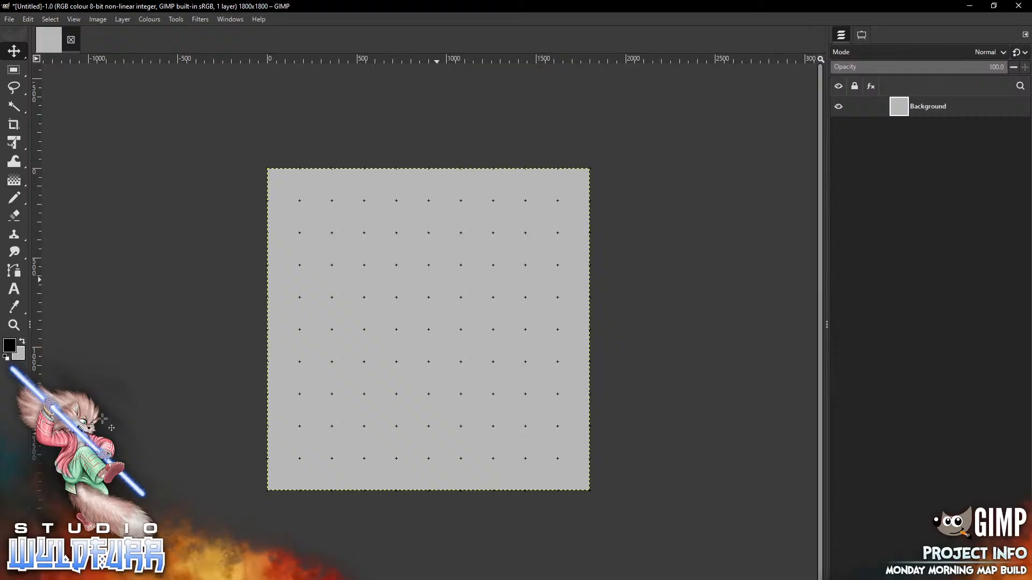
Add nested layer groups, rename Layer Group #3 to 'Ground' and move it to the top
key("ctrl+g")
key("ctrl+g")
key("ctrl+g")
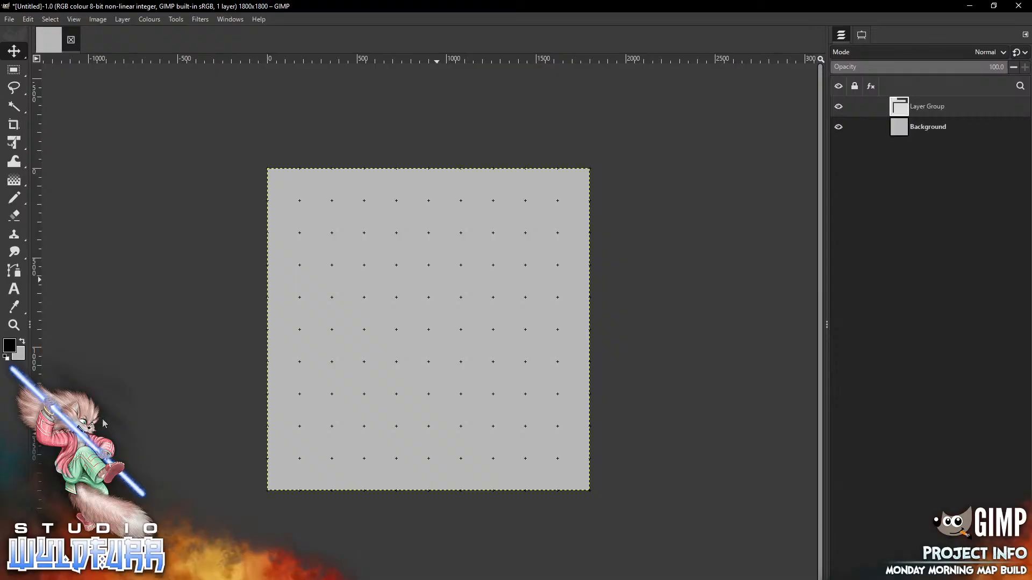
key("ctrl+g")
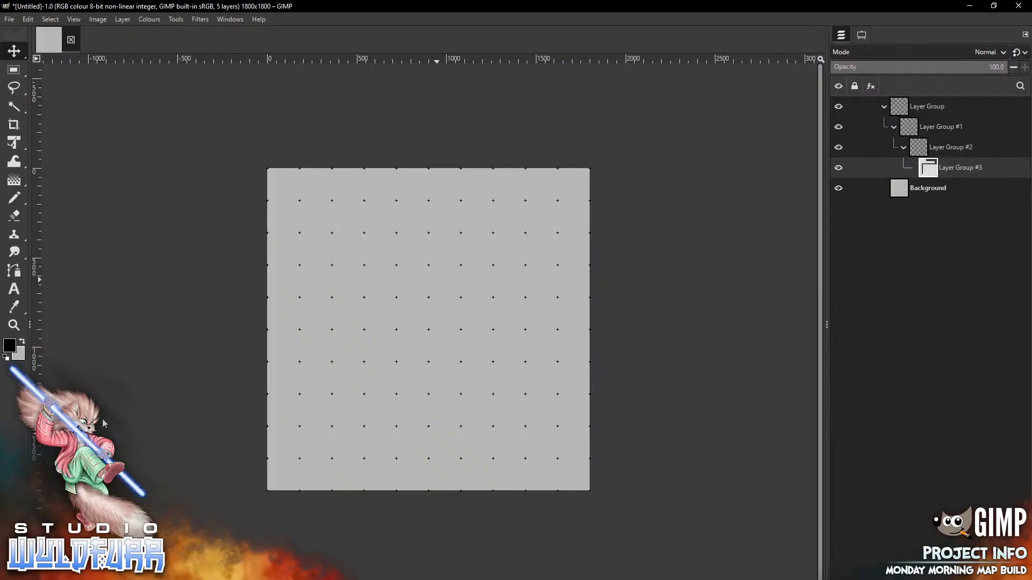
double_click(961, 167)
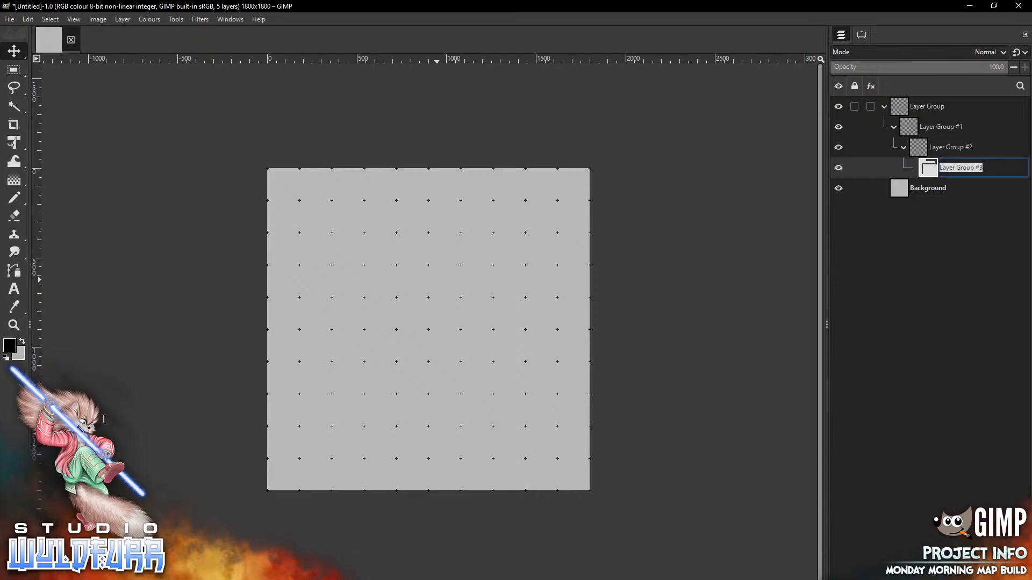
type("Grouin")
key("BackSpace")
key("BackSpace")
type("nd")
key("Return")
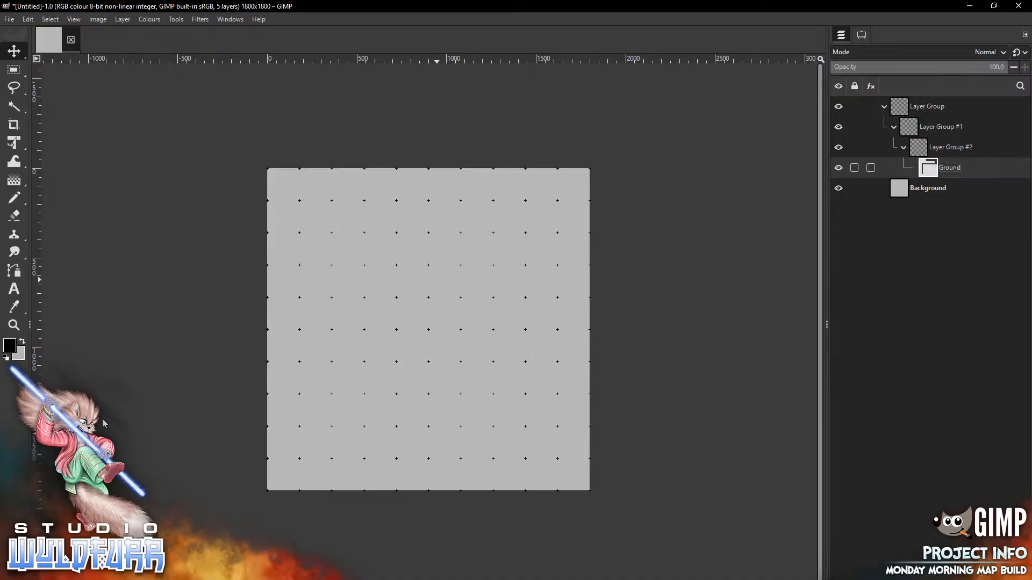
left_click_drag(928, 168, 897, 99)
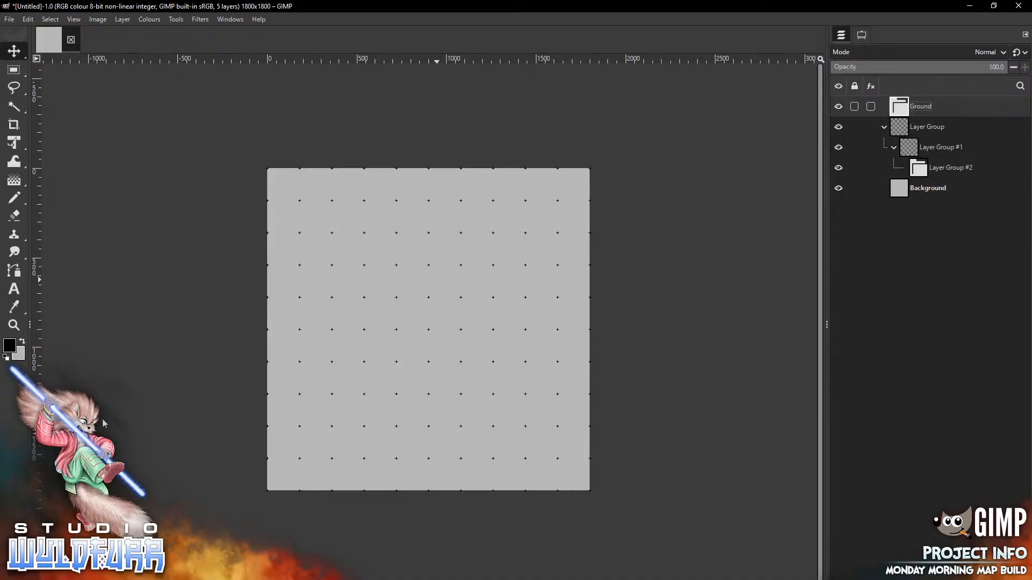
Rename Layer Group #2 to 'Floor' and move it above Ground
key("F2")
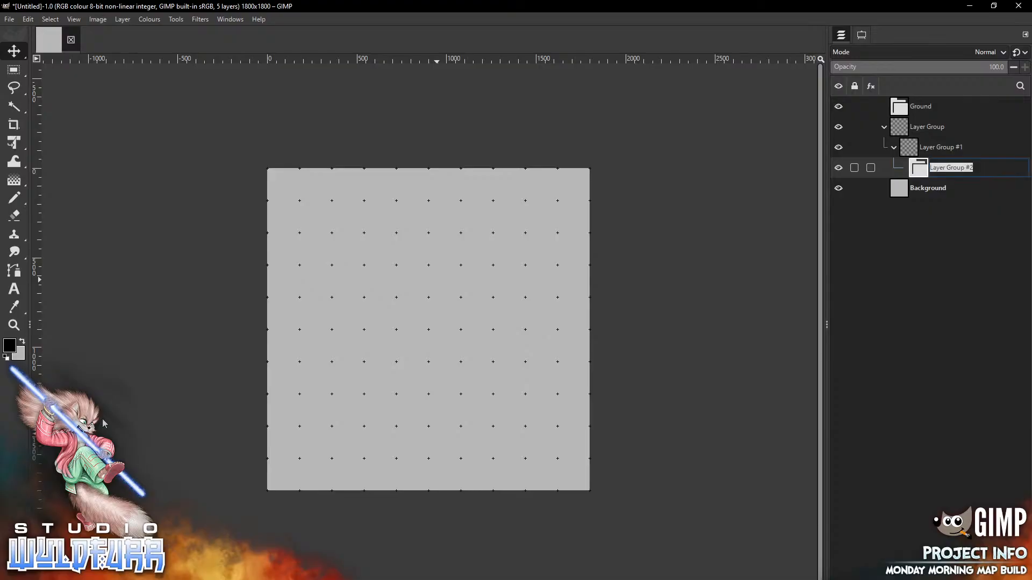
type("Floor")
key("Return")
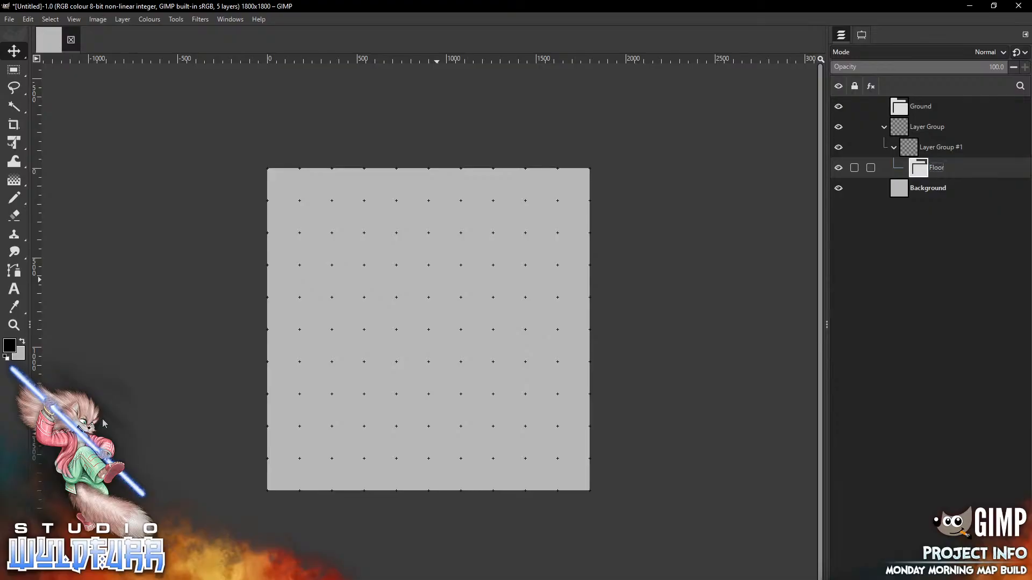
left_click_drag(921, 168, 905, 99)
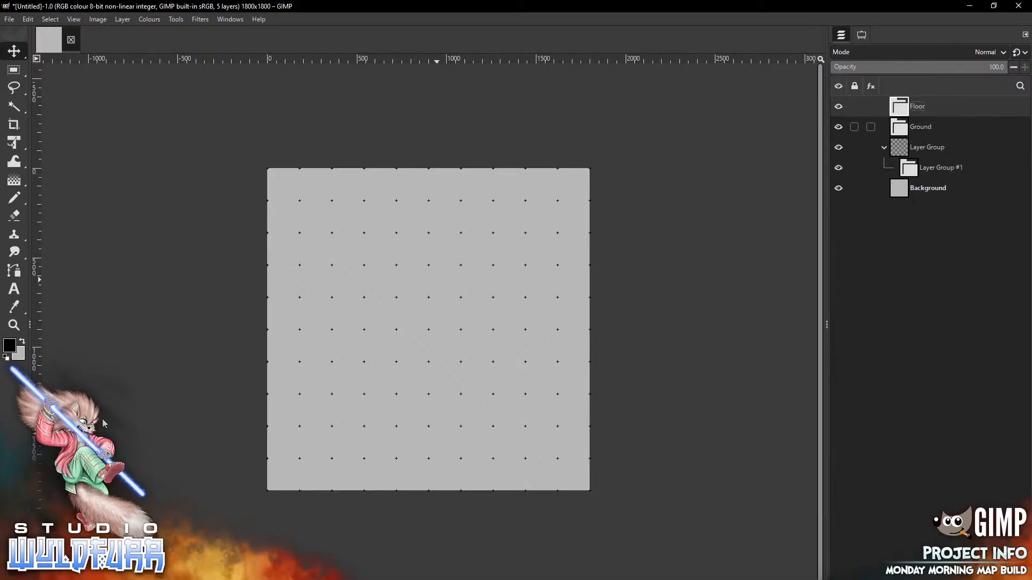
Rename Layer Group #1 to 'Walls' and move it to the top of the layer stack
left_click(940, 167)
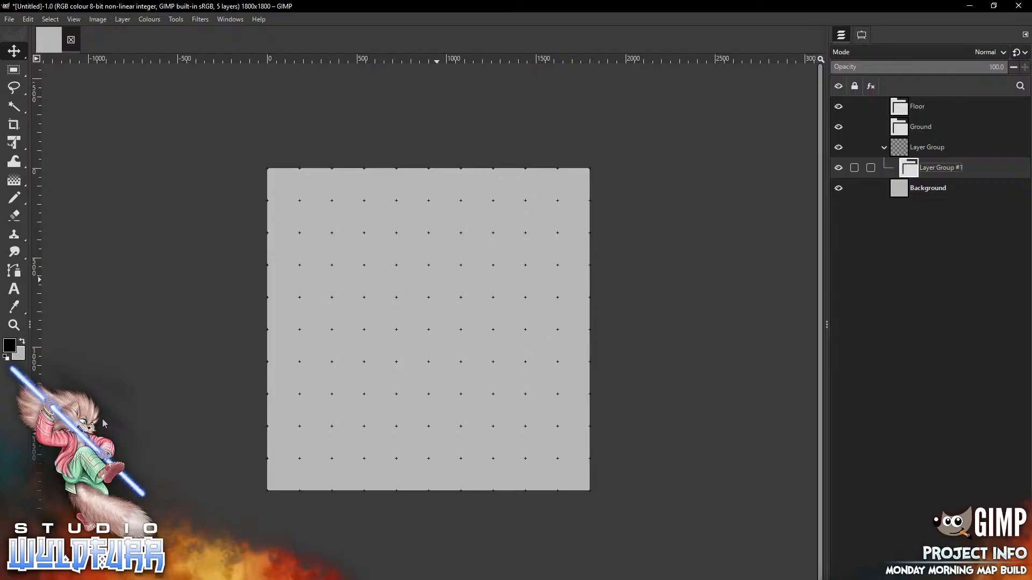
double_click(940, 168)
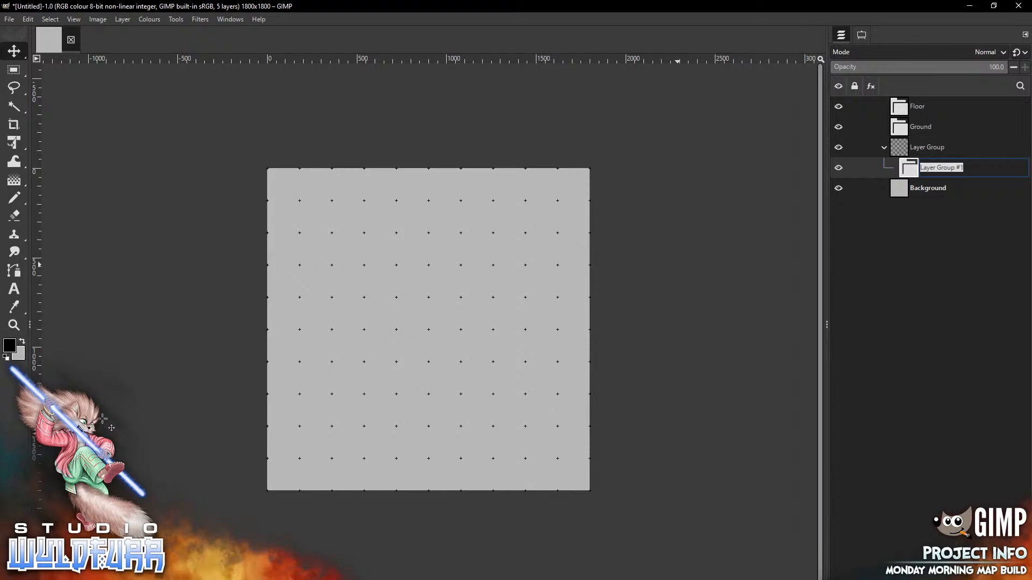
type("Wa")
type("llss")
key("Return")
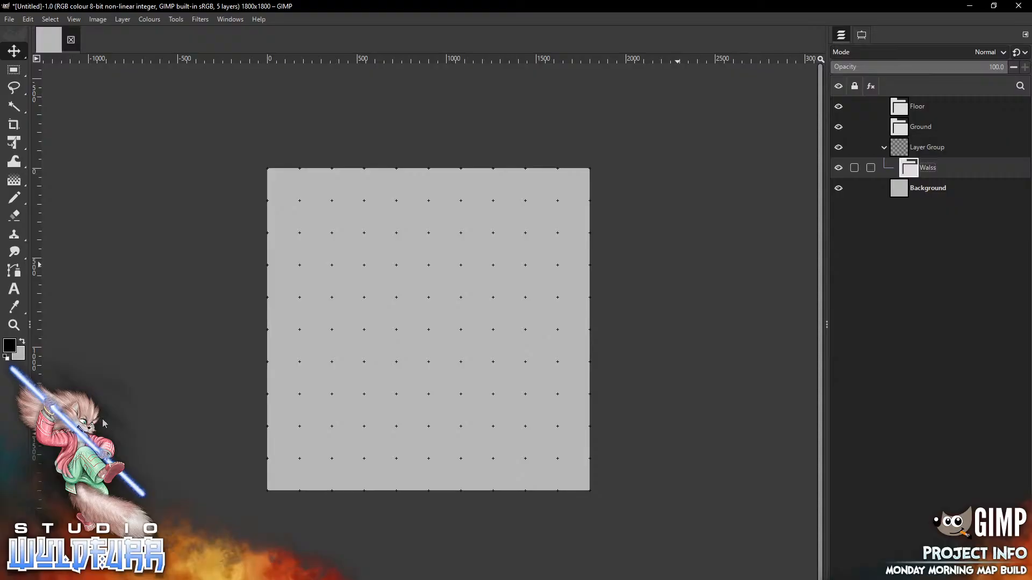
key("F2")
key("Right")
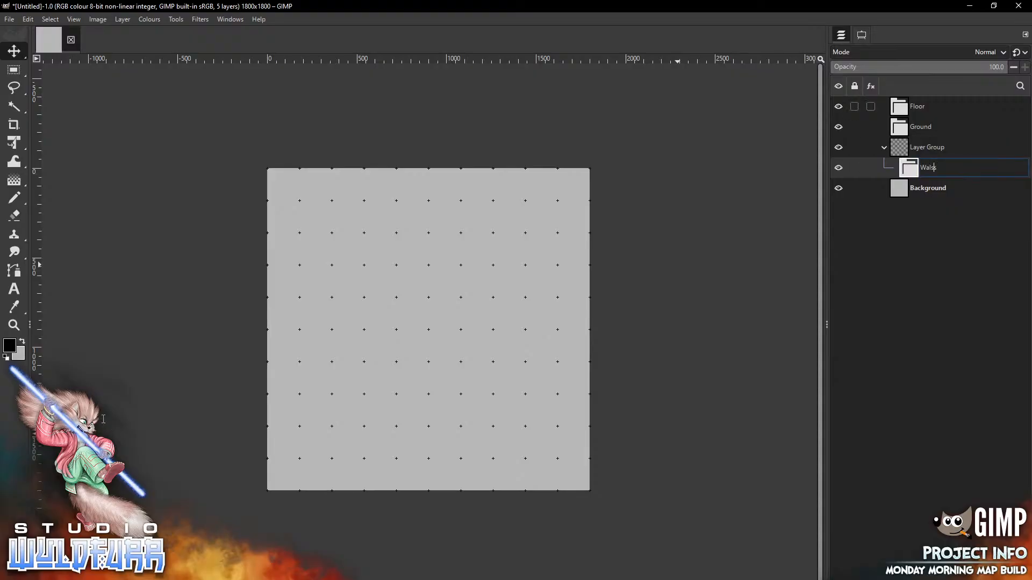
key("shift+Left")
key("shift+Left")
key("shift+Home")
key("BackSpace")
key("shift+End")
type("Walls")
key("Return")
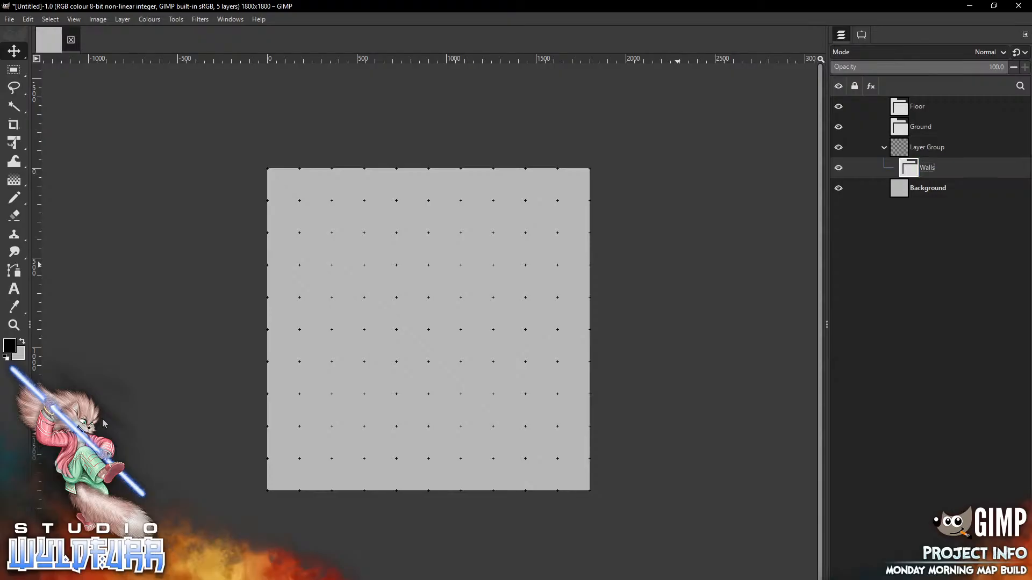
left_click_drag(925, 167, 905, 102)
left_click_drag(926, 167, 930, 102)
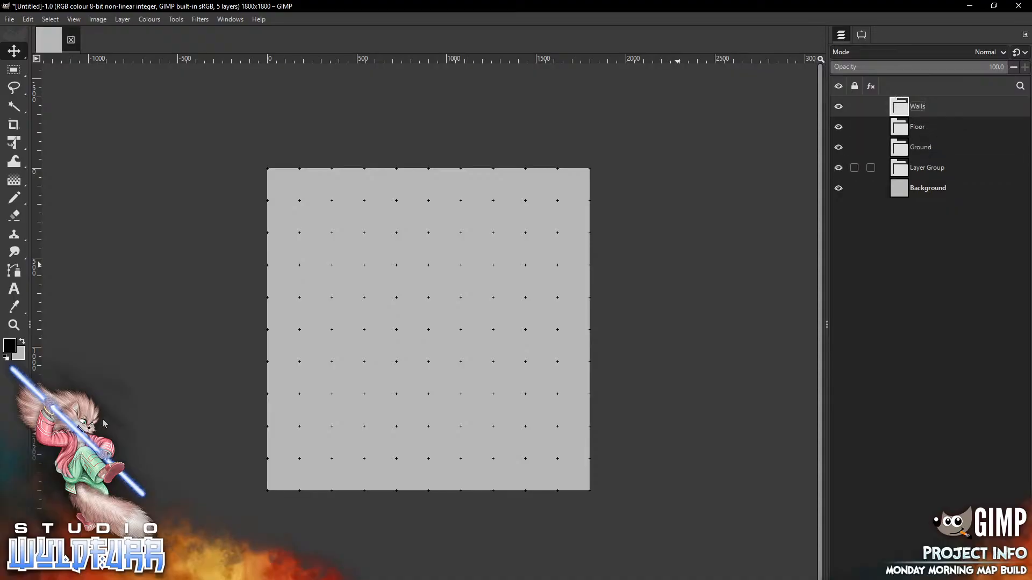
Rename the empty group to 'Features', move it to the top, and switch to the tiles folder
double_click(927, 168)
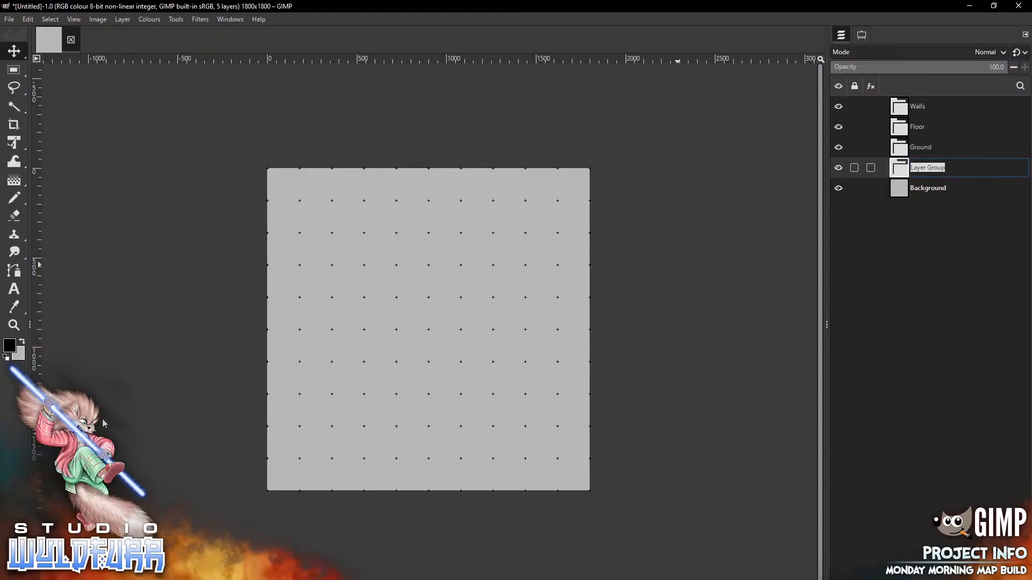
type("FeA")
key("BackSpace")
key("BackSpace")
key("BackSpace")
type("Features")
key("Return")
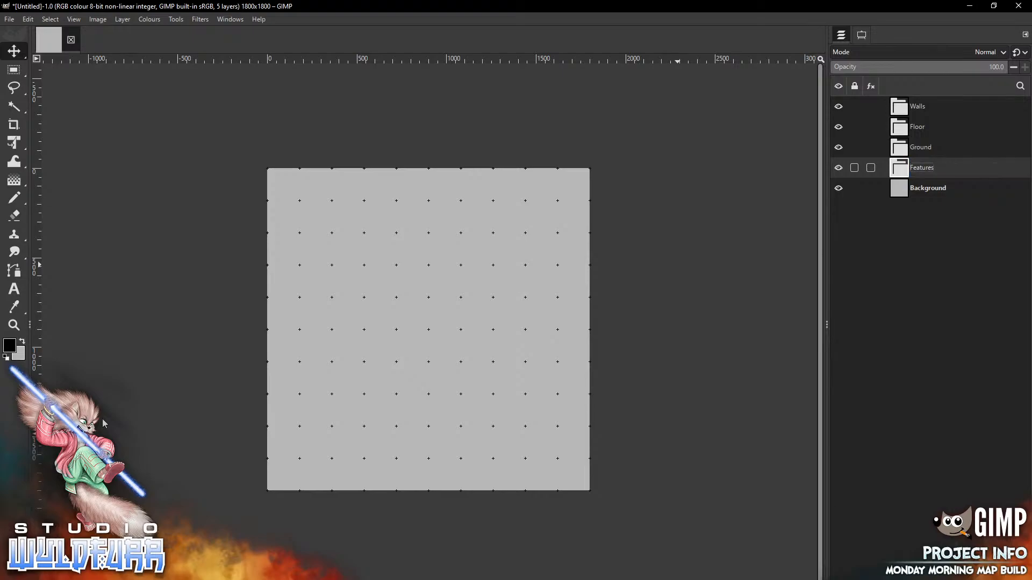
left_click_drag(922, 167, 929, 107)
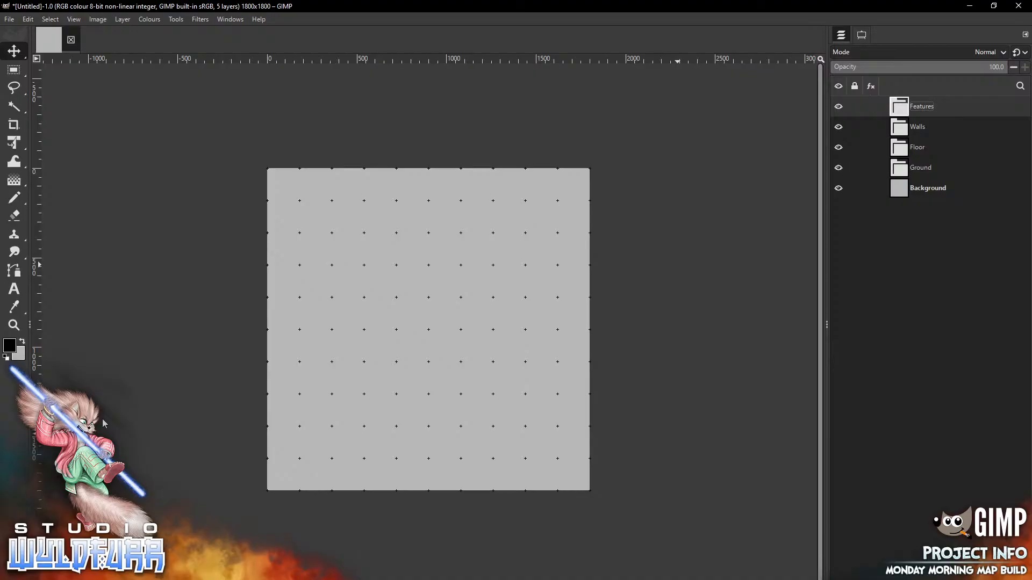
key("alt+Tab")
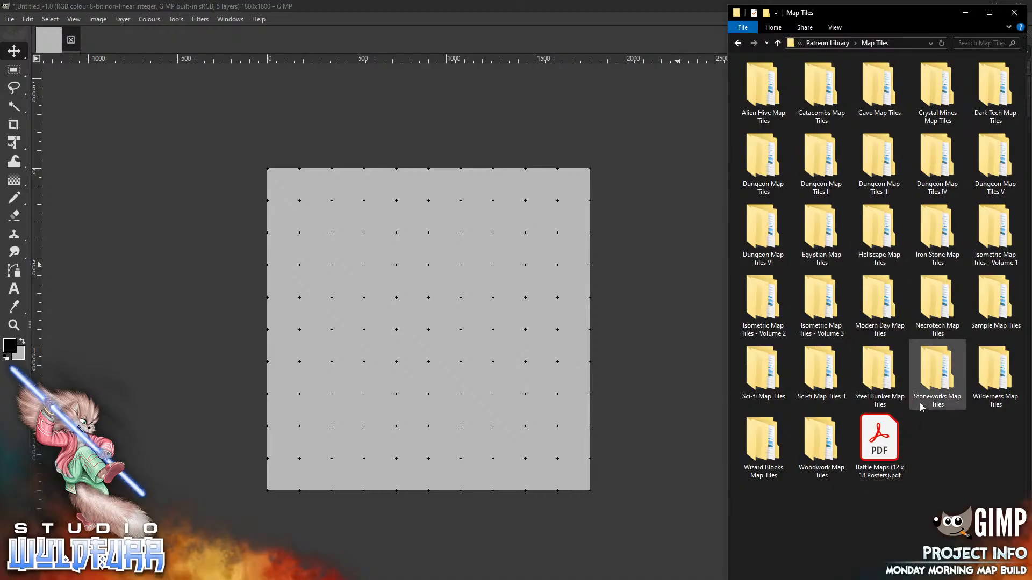
Open Catacombs Map Tiles > Standard Edition > Stone Wall Overlays in File Explorer
double_click(820, 88)
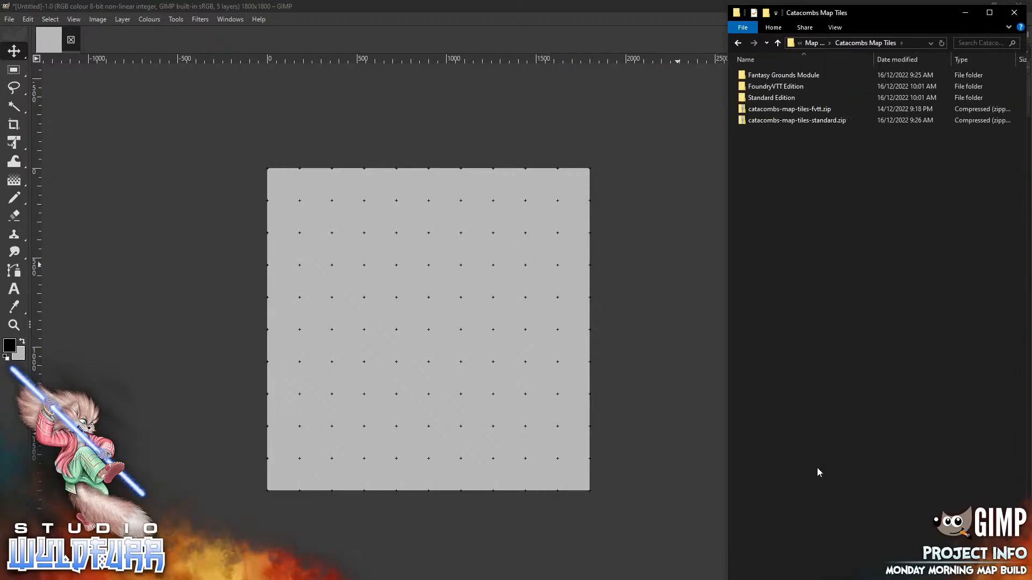
double_click(774, 100)
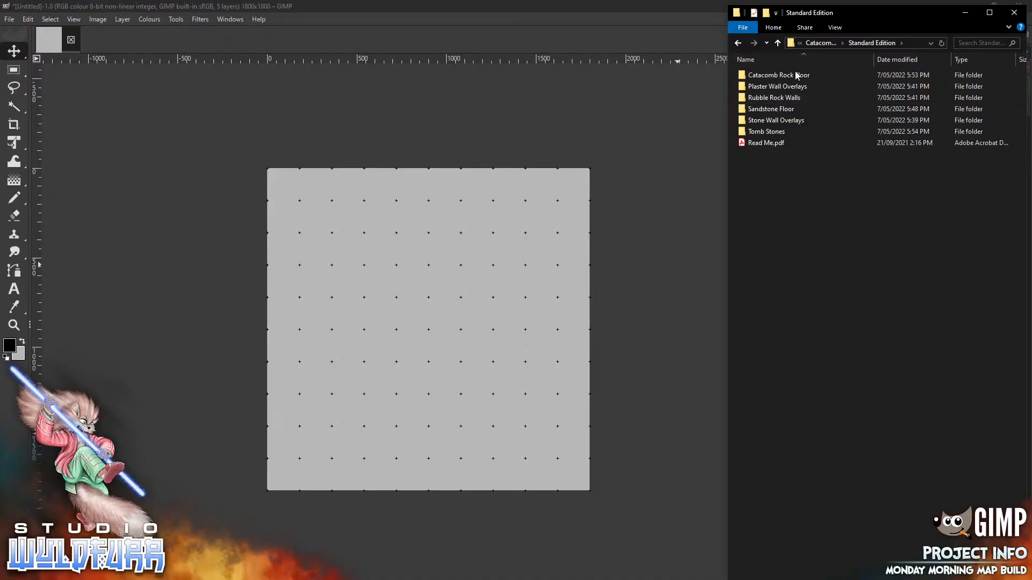
double_click(798, 119)
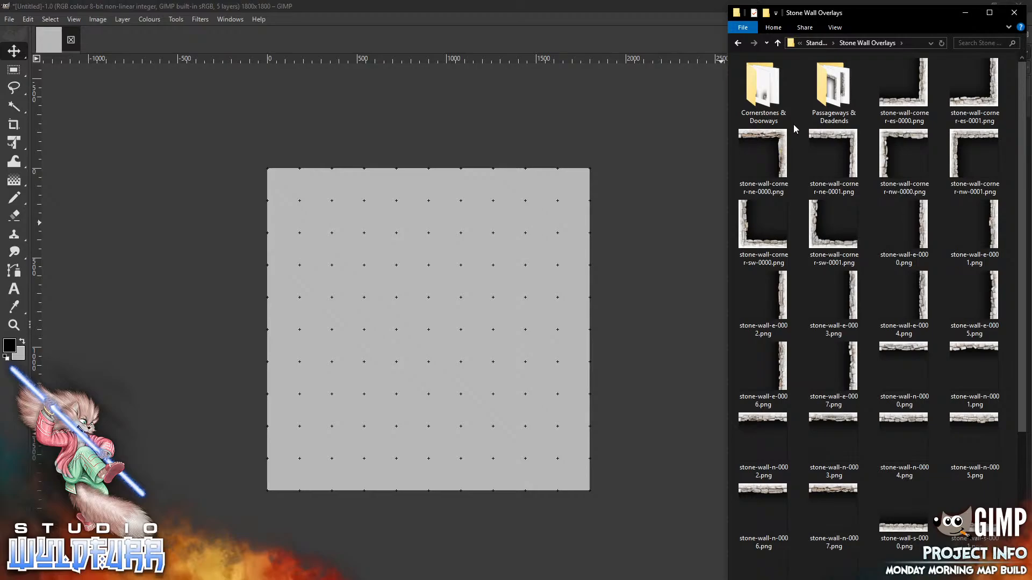
Zoom the gridded canvas to fill the GIMP window
left_click(73, 18)
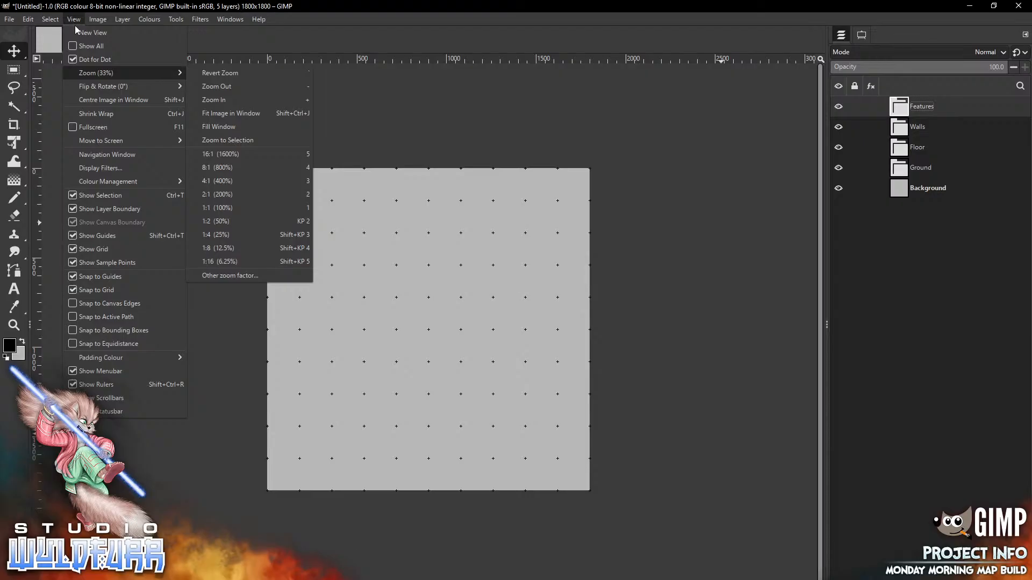
left_click(229, 128)
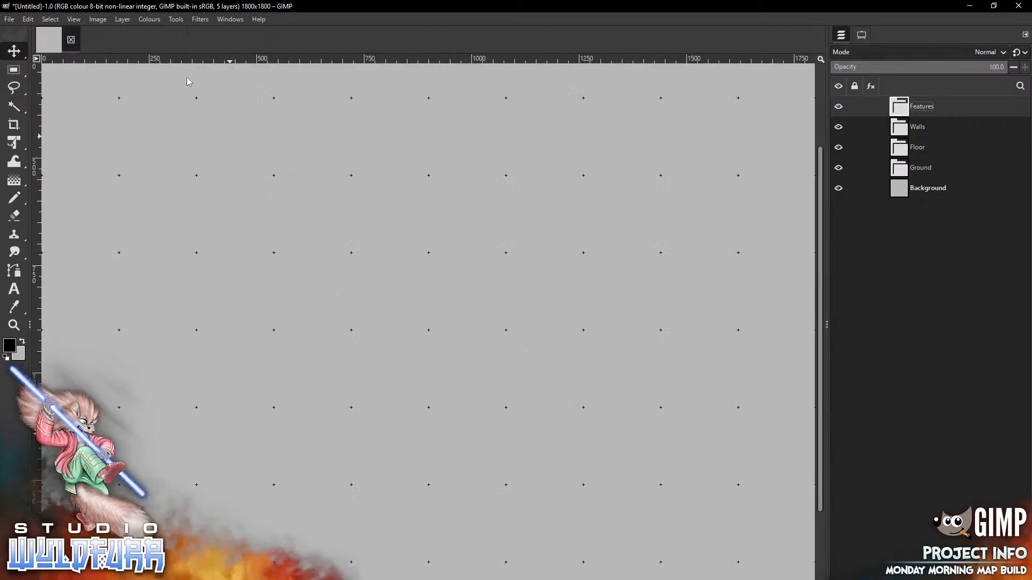
left_click(74, 19)
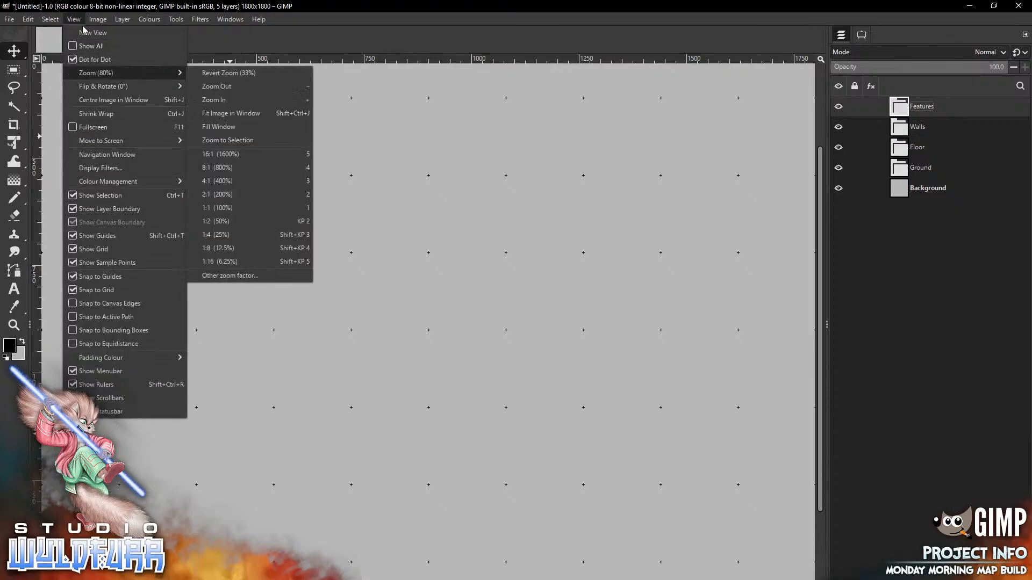
mouse_move(124, 86)
left_click(247, 113)
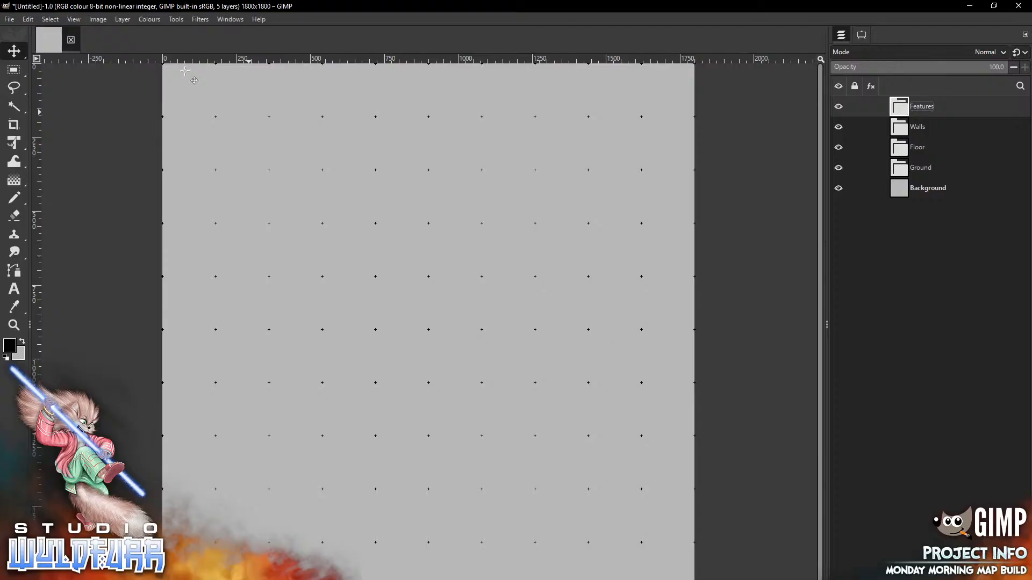
Make the Walls group active and bring GIMP back in front of File Explorer
left_click(918, 147)
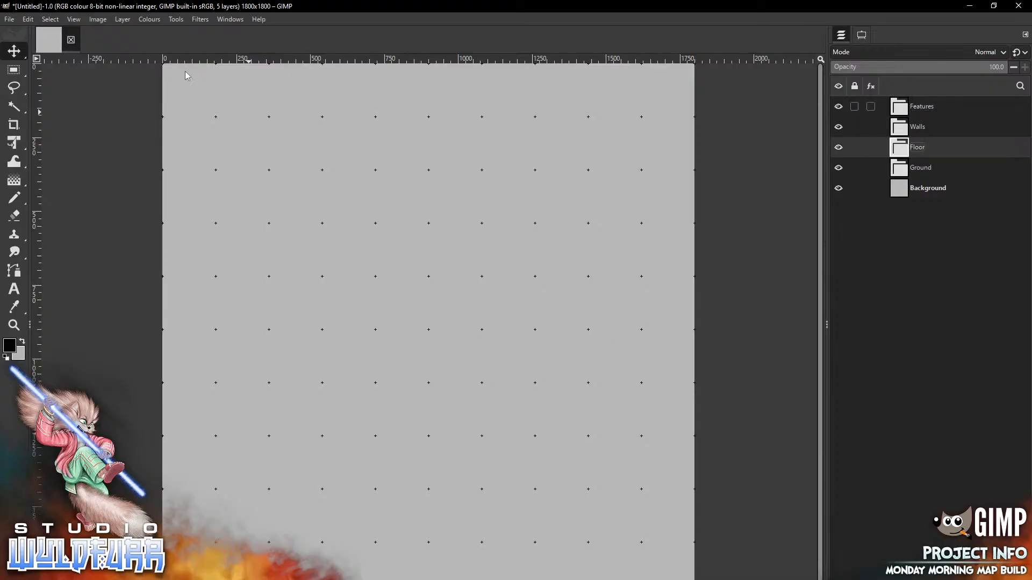
left_click(918, 127)
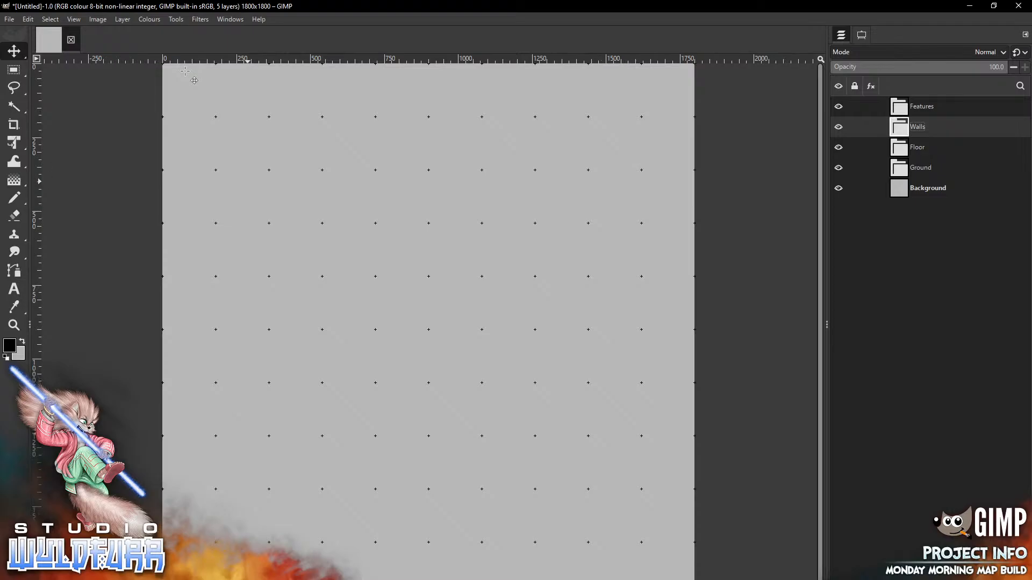
key("alt+Tab")
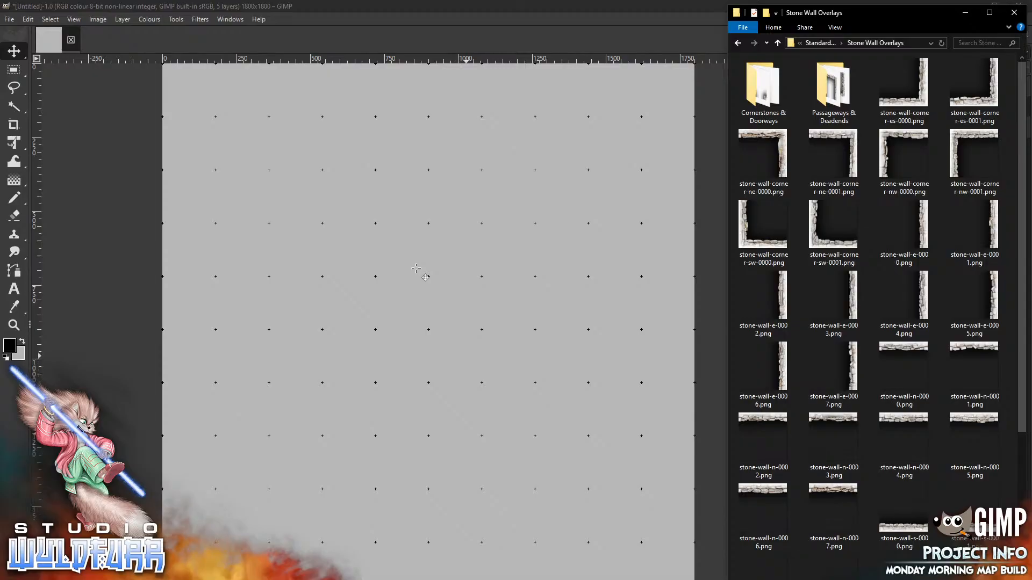
left_click(723, 281)
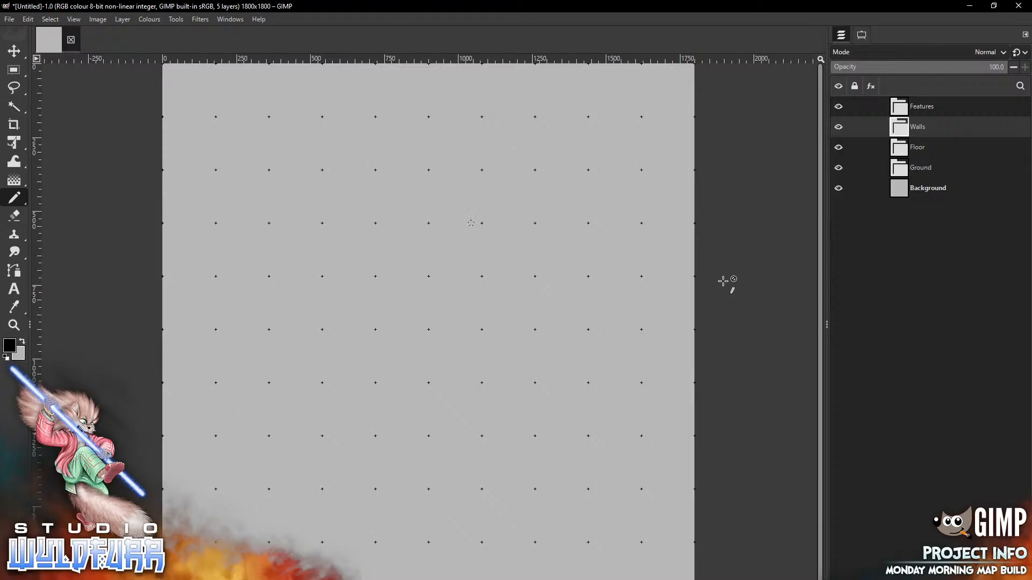
key("End")
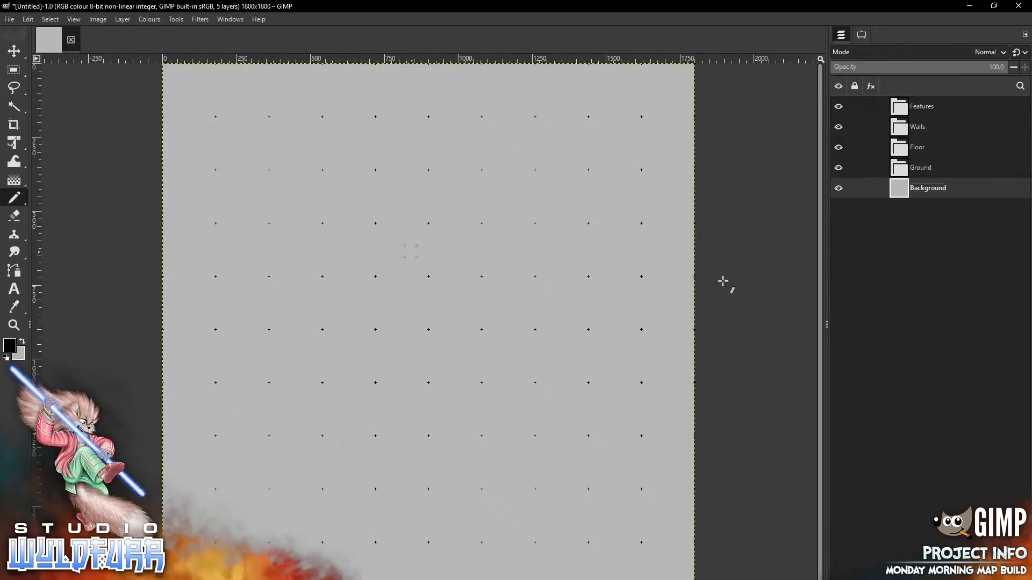
mouse_move(402, 245)
left_mouse_down()
mouse_move(486, 258)
mouse_move(513, 250)
mouse_move(508, 277)
left_mouse_up()
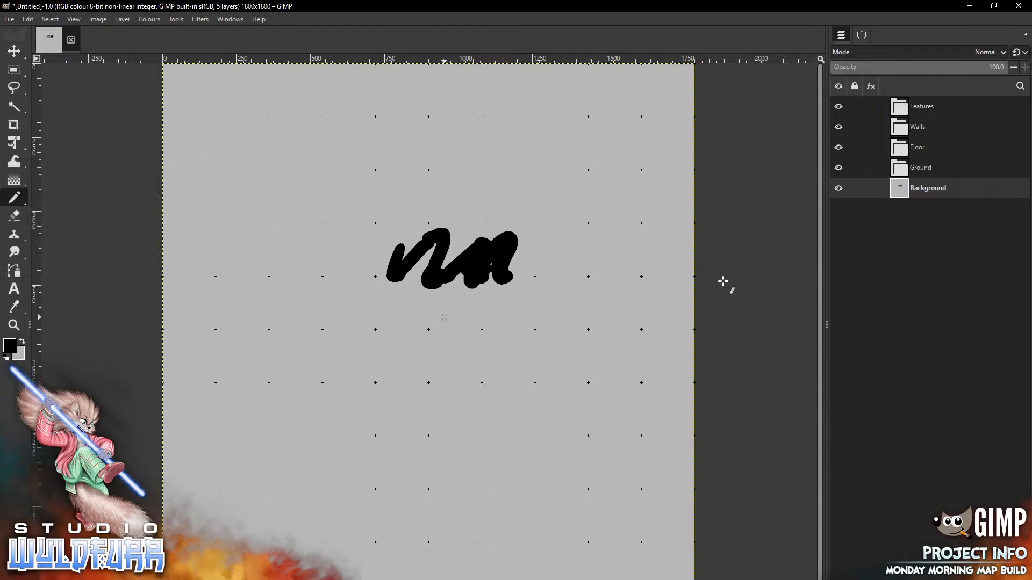
mouse_move(445, 318)
left_mouse_down()
mouse_move(482, 337)
mouse_move(508, 313)
left_mouse_up()
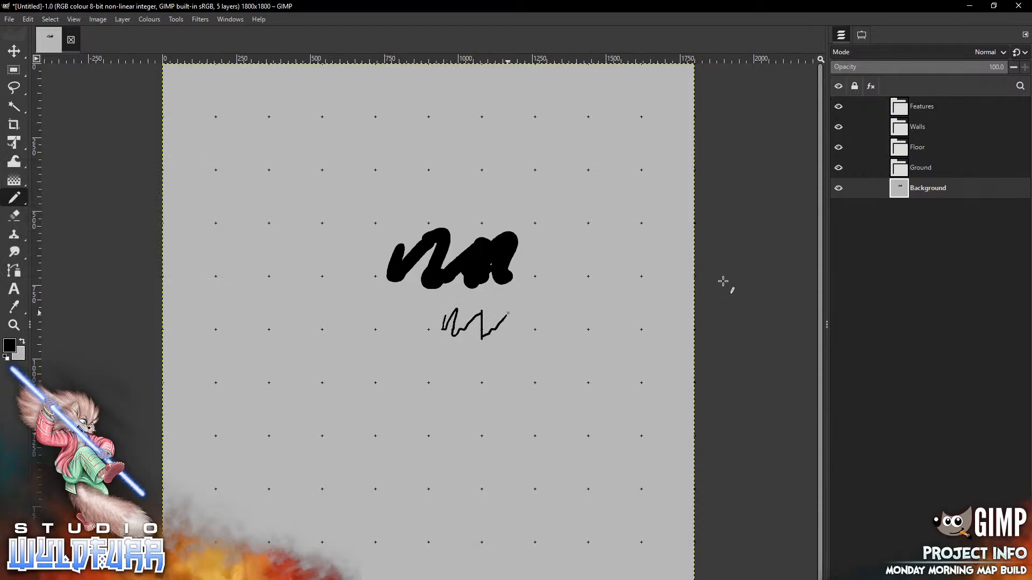
left_click(28, 20)
left_click(49, 195)
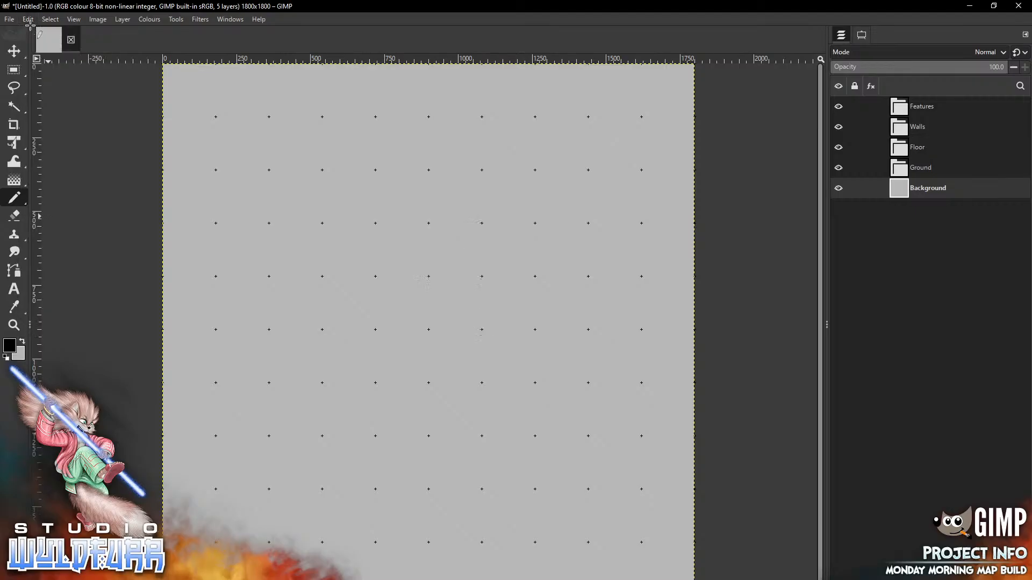
mouse_move(322, 277)
left_mouse_down()
mouse_move(322, 353)
mouse_move(415, 382)
mouse_move(429, 276)
mouse_move(315, 284)
left_mouse_up()
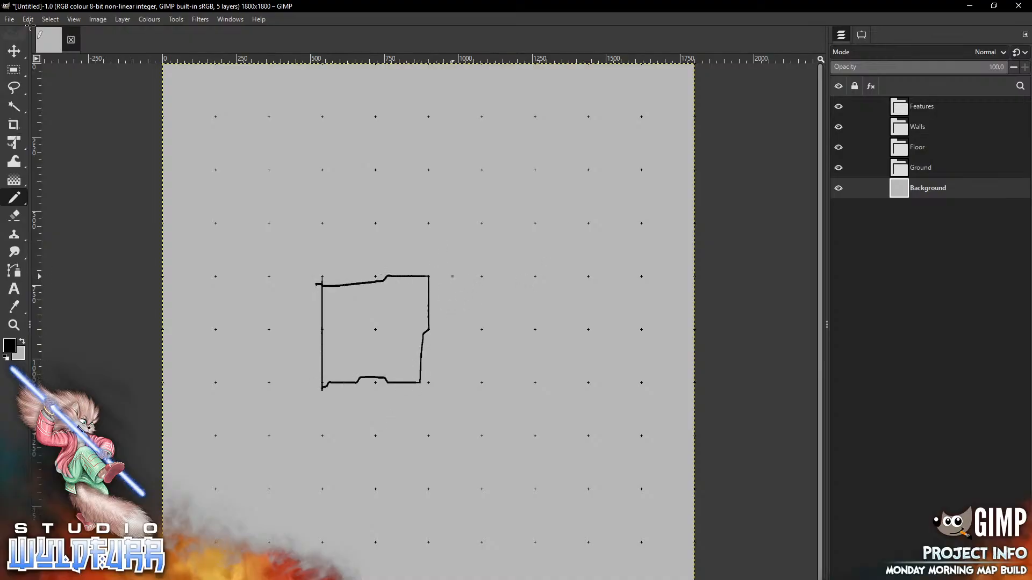
mouse_move(452, 276)
left_mouse_down()
mouse_move(539, 309)
mouse_move(535, 388)
mouse_move(419, 383)
left_mouse_up()
mouse_move(566, 277)
left_mouse_down()
mouse_move(598, 277)
mouse_move(652, 302)
mouse_move(641, 396)
mouse_move(519, 388)
left_mouse_up()
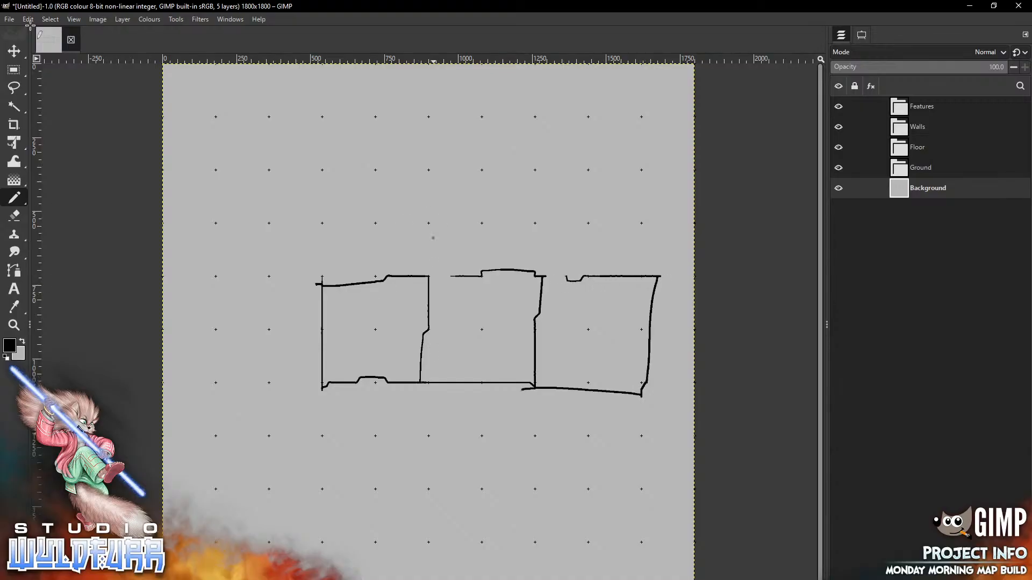
left_click_drag(428, 273, 429, 170)
mouse_move(446, 170)
left_mouse_down()
mouse_move(549, 170)
mouse_move(535, 272)
mouse_move(483, 303)
left_mouse_up()
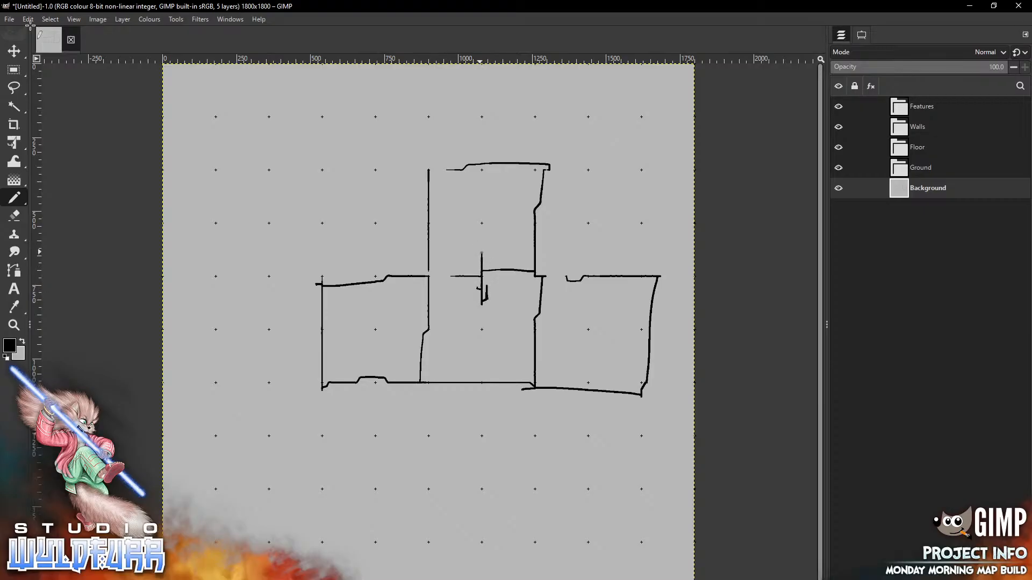
left_click_drag(474, 262, 487, 263)
mouse_move(439, 324)
left_mouse_down()
mouse_move(393, 334)
mouse_move(461, 329)
mouse_move(455, 319)
mouse_move(473, 330)
left_mouse_up()
mouse_move(451, 319)
left_mouse_down()
mouse_move(461, 329)
mouse_move(450, 349)
left_mouse_up()
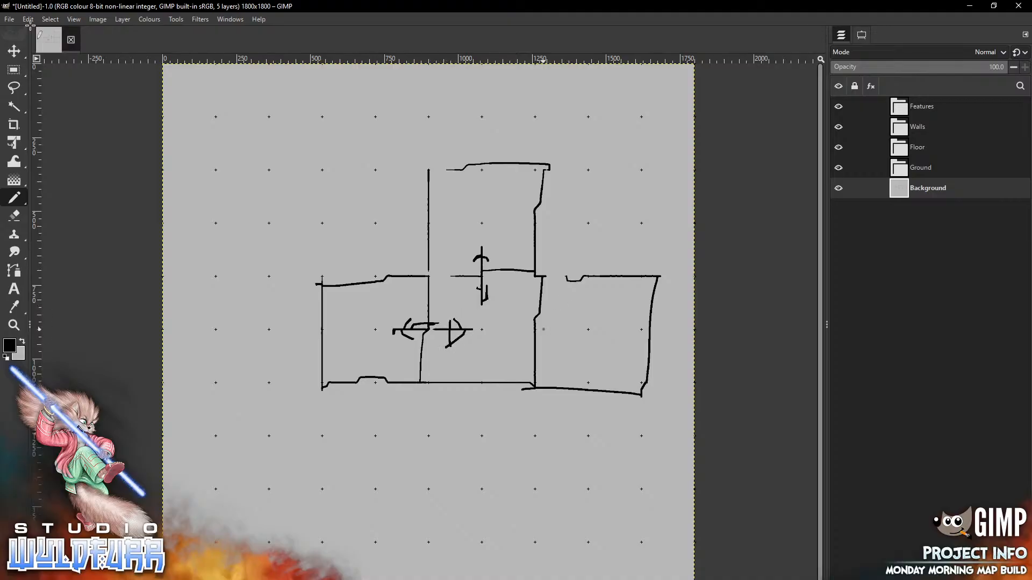
left_click_drag(558, 330, 515, 329)
mouse_move(519, 330)
left_mouse_down()
mouse_move(535, 317)
mouse_move(529, 341)
left_mouse_up()
left_click_drag(527, 331, 528, 340)
left_click_drag(557, 329, 565, 330)
left_click_drag(551, 325, 555, 336)
mouse_move(467, 258)
left_mouse_down()
mouse_move(468, 292)
mouse_move(495, 283)
left_mouse_up()
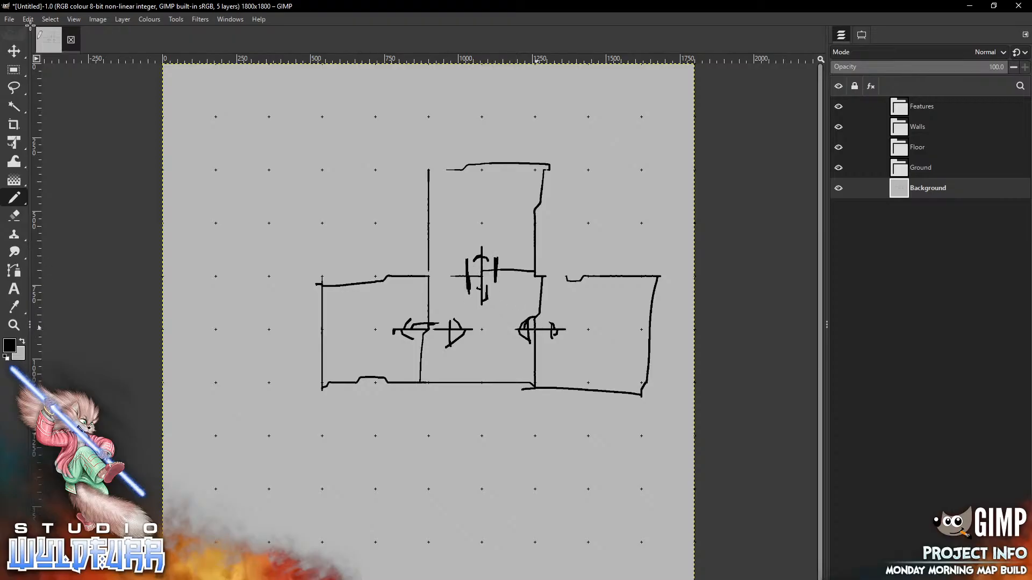
mouse_move(544, 316)
left_mouse_down()
mouse_move(520, 317)
mouse_move(544, 340)
left_mouse_up()
mouse_move(435, 312)
left_mouse_down()
mouse_move(415, 315)
mouse_move(436, 317)
left_mouse_up()
mouse_move(423, 344)
left_mouse_down()
mouse_move(407, 348)
mouse_move(437, 348)
left_mouse_up()
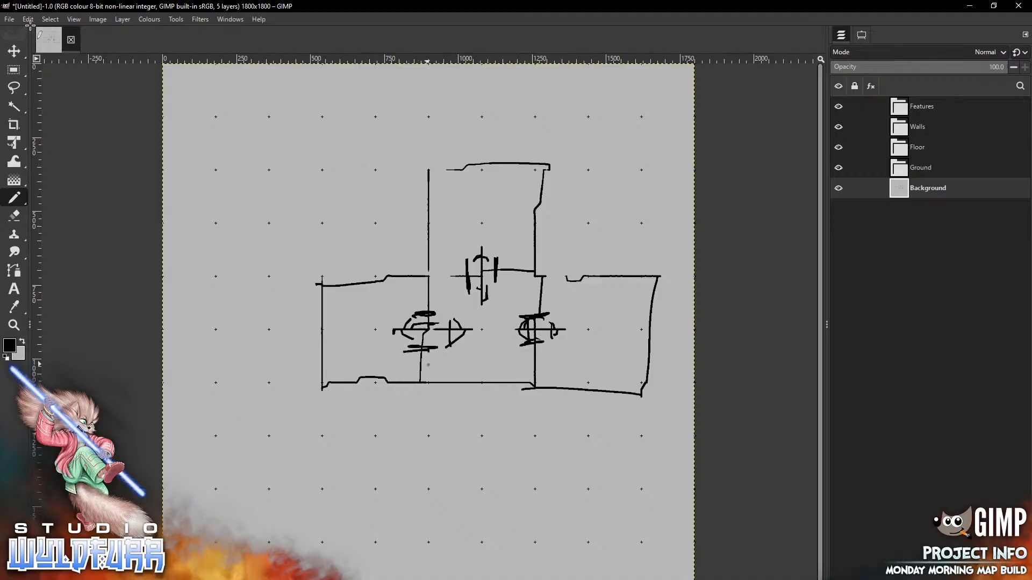
left_click(50, 19)
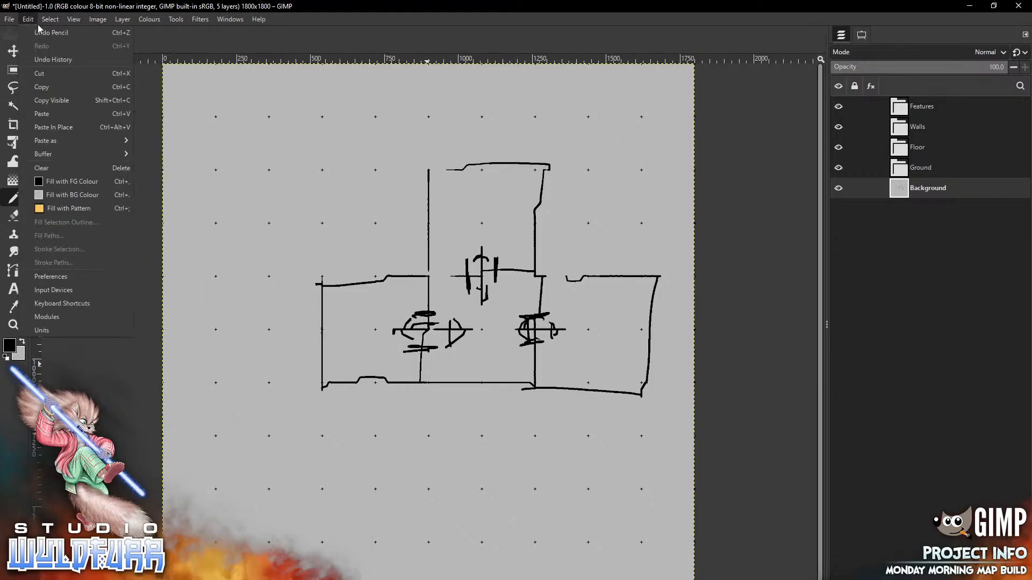
left_click(33, 32)
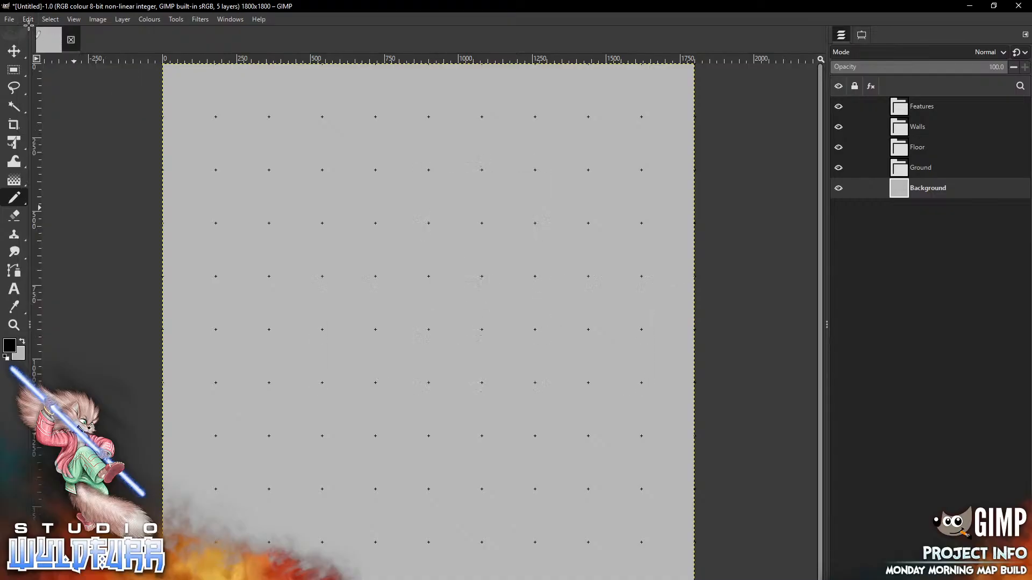
Sketch passage walls off the left, right, top and bottom edges plus a right-middle feature
left_click_drag(641, 277, 695, 276)
left_click_drag(641, 382, 694, 383)
left_click_drag(216, 276, 189, 277)
mouse_move(216, 383)
left_mouse_down()
mouse_move(163, 382)
mouse_move(203, 388)
left_mouse_up()
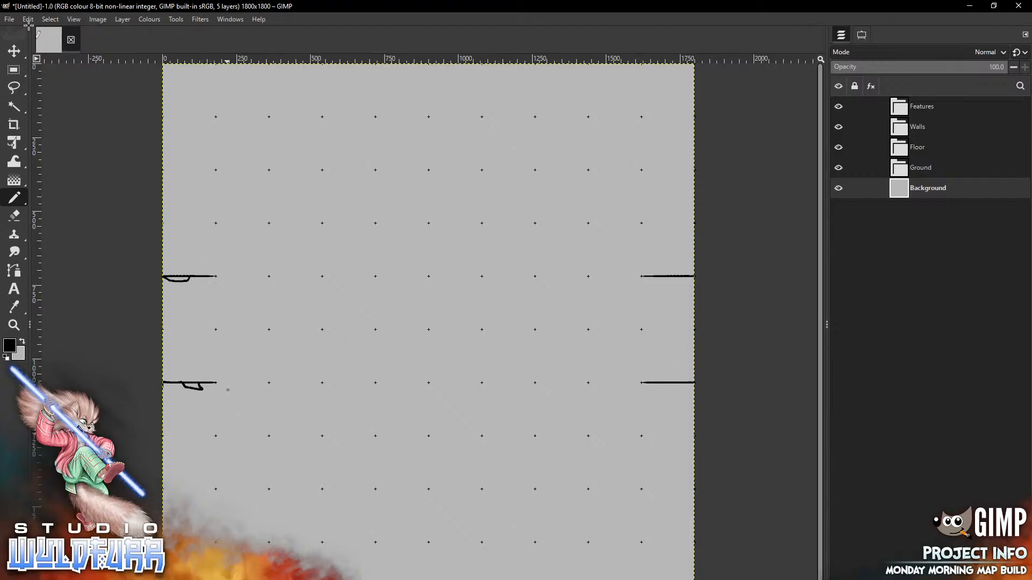
left_click_drag(371, 67, 375, 118)
left_click_drag(481, 71, 476, 75)
mouse_move(375, 543)
left_mouse_down()
mouse_move(375, 579)
mouse_move(376, 547)
left_mouse_up()
left_click_drag(481, 543, 482, 579)
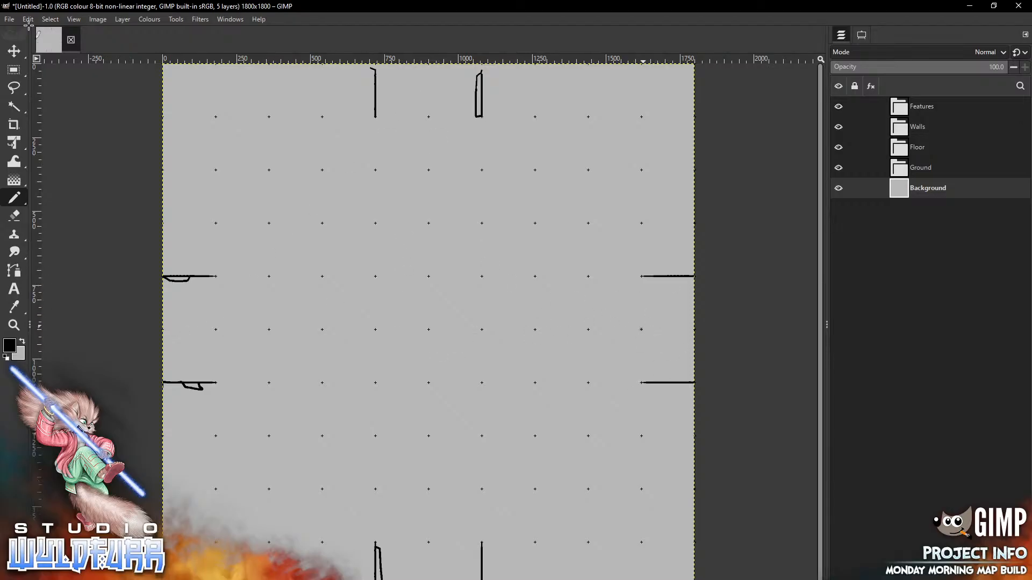
mouse_move(583, 323)
left_mouse_down()
mouse_move(688, 317)
mouse_move(641, 310)
mouse_move(647, 343)
left_mouse_up()
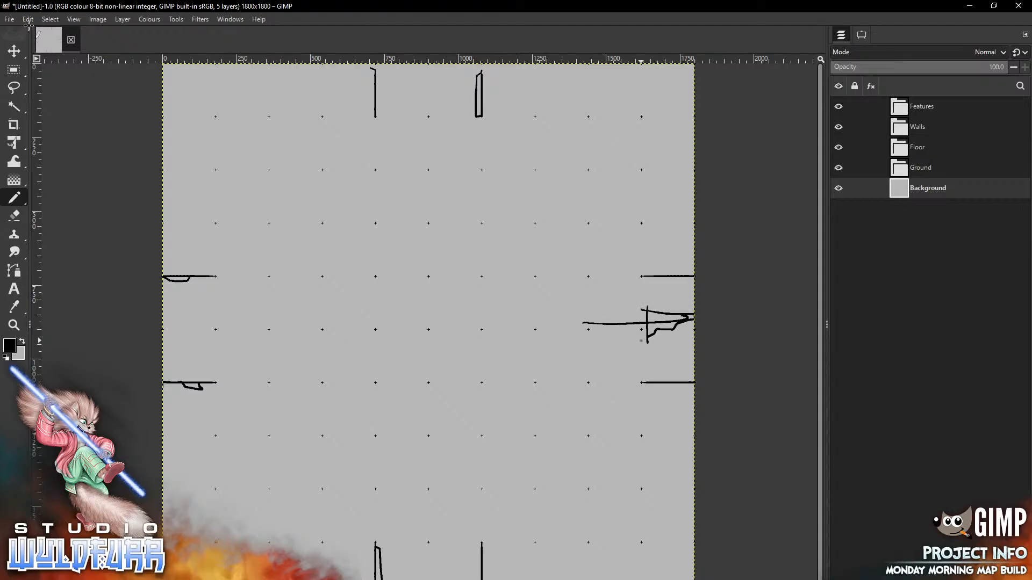
Switch to light grey and paint out all the sketched wall marks on every edge
left_click(29, 20)
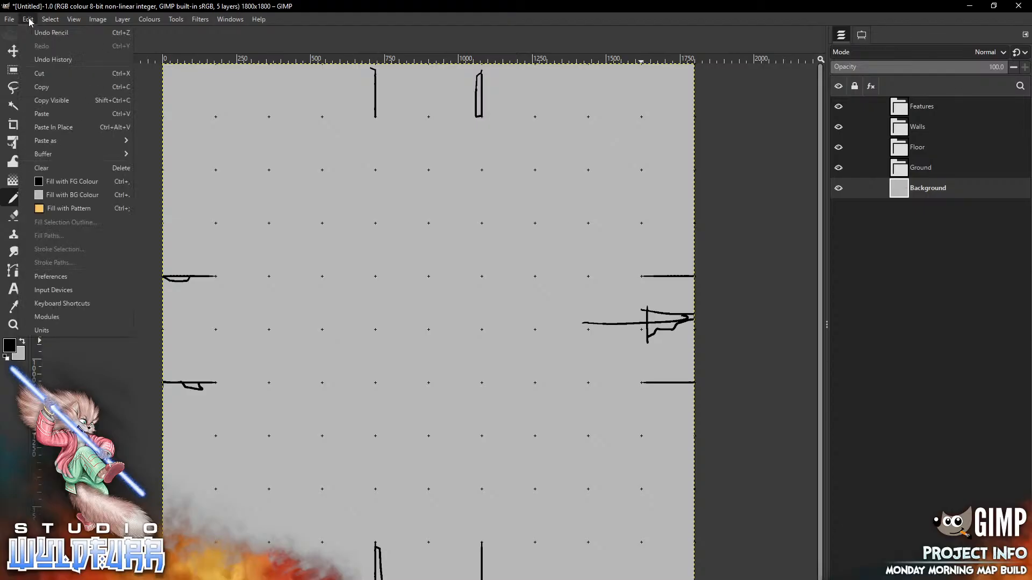
left_click(29, 20)
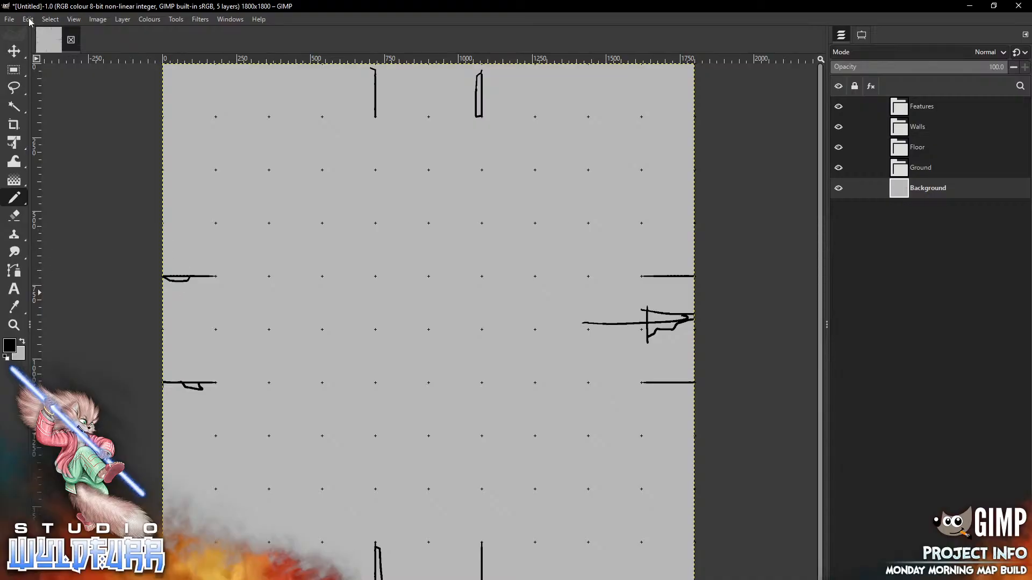
key("x")
left_click_drag(214, 276, 164, 278)
left_click_drag(215, 383, 176, 389)
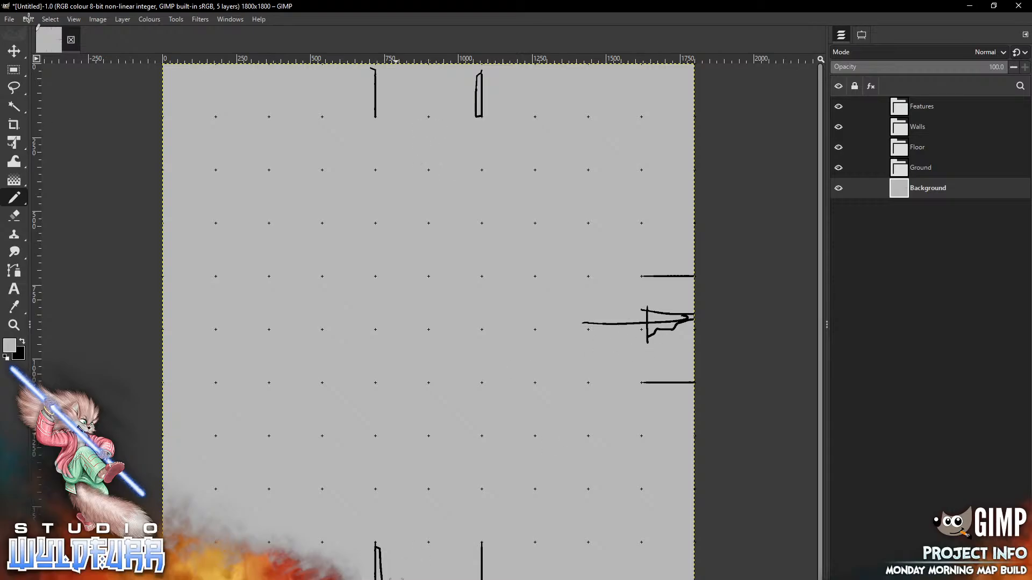
left_click_drag(481, 120, 479, 68)
left_click_drag(375, 67, 375, 117)
left_click_drag(646, 276, 666, 276)
mouse_move(584, 323)
left_mouse_down()
mouse_move(673, 323)
mouse_move(679, 313)
mouse_move(657, 299)
mouse_move(641, 330)
mouse_move(652, 357)
mouse_move(687, 339)
mouse_move(694, 371)
mouse_move(642, 383)
left_mouse_up()
left_click_drag(481, 556, 481, 575)
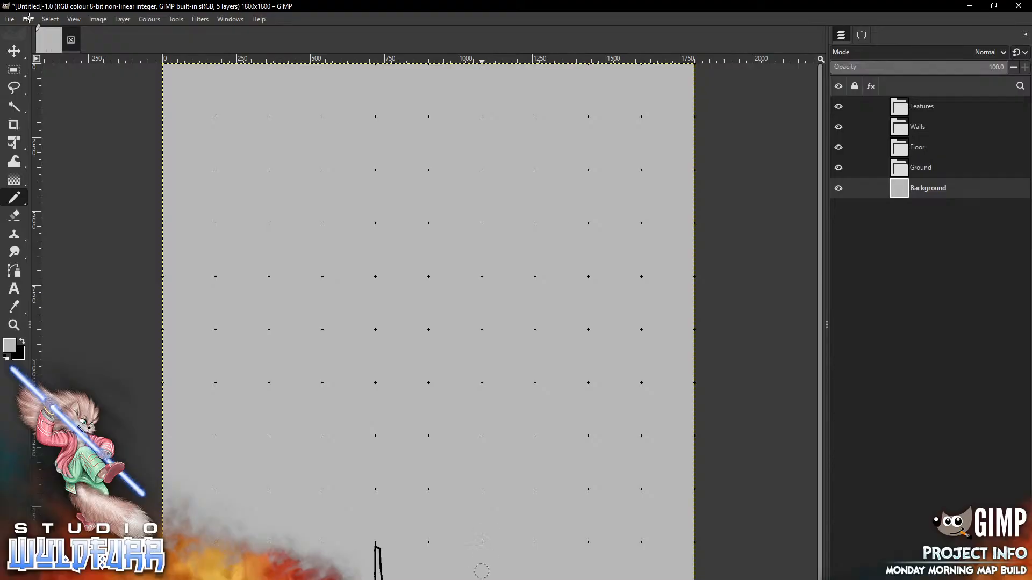
left_click_drag(379, 546, 379, 556)
key("m")
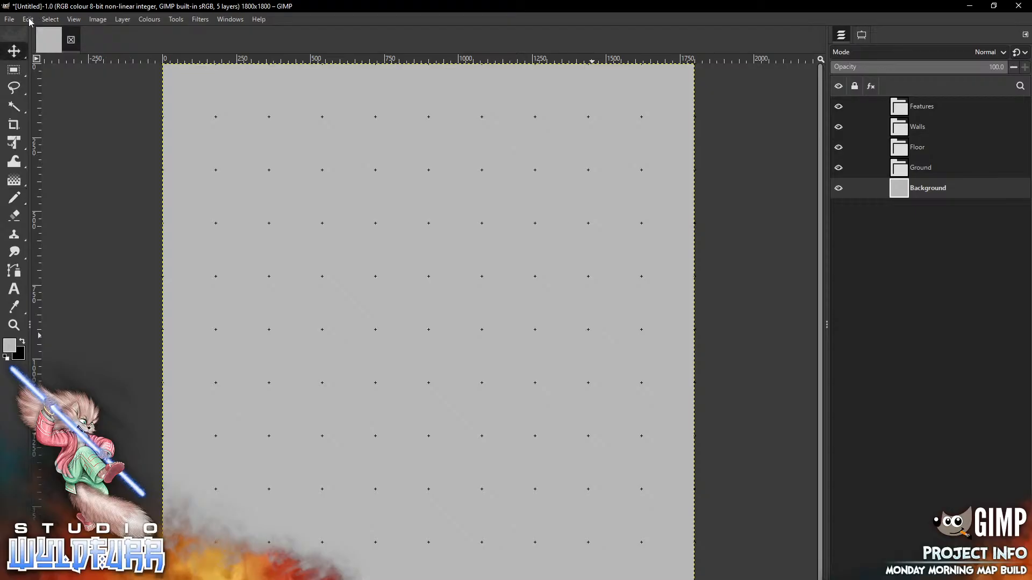
With Floor active, place the corner-ne-0001 and corner-es-0001 wall tiles on the right edge
left_click(918, 148)
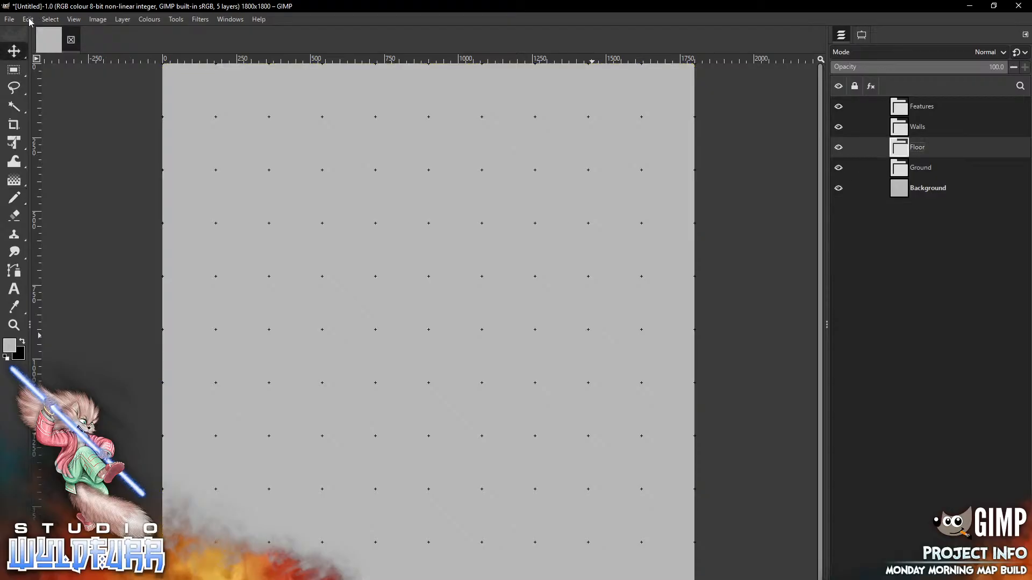
key("alt+Tab")
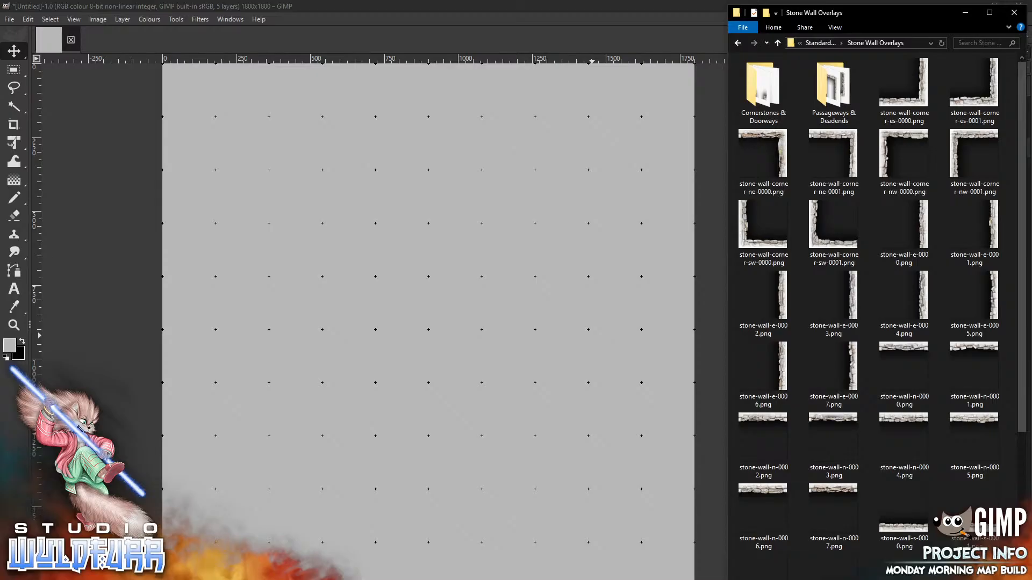
left_click_drag(833, 156, 519, 302)
mouse_move(451, 326)
left_mouse_down()
mouse_move(601, 409)
mouse_move(681, 347)
mouse_move(683, 408)
left_mouse_up()
key("alt+Tab")
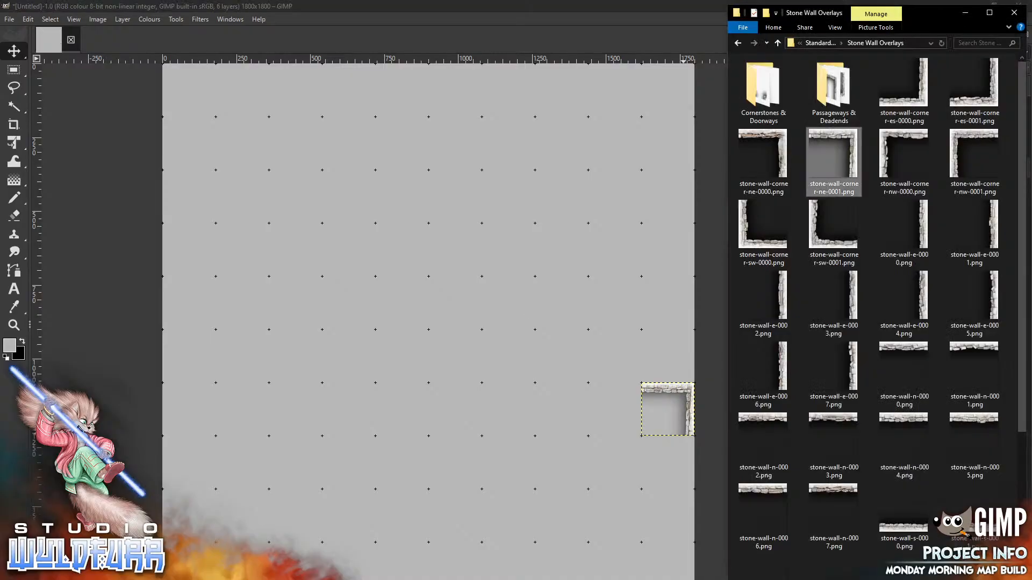
left_click(974, 91)
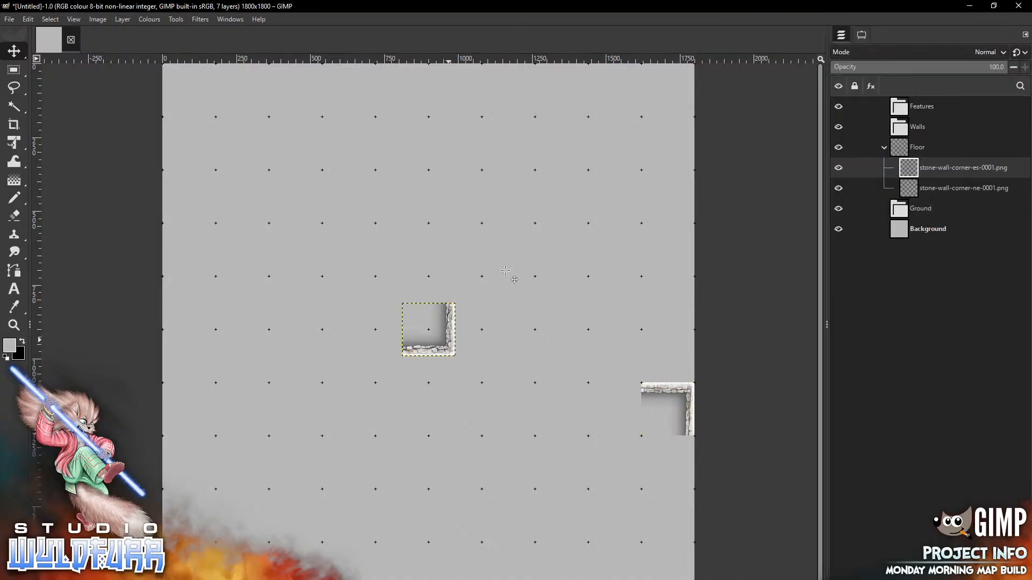
mouse_move(449, 341)
left_mouse_down()
mouse_move(673, 246)
mouse_move(688, 261)
left_mouse_up()
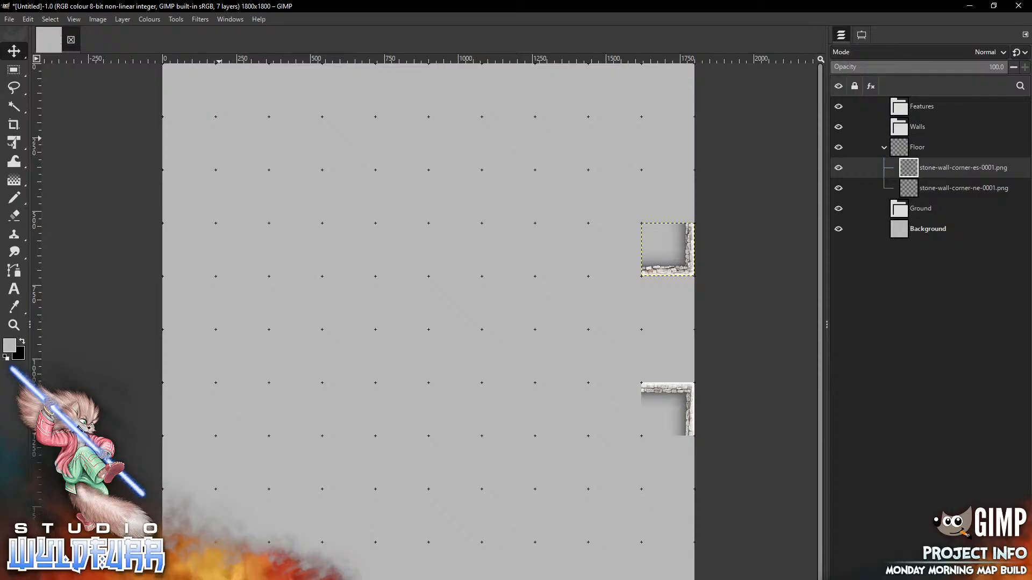
Place the corner-nw-0000 tile and a second ne corner along the top row
key("alt+Tab")
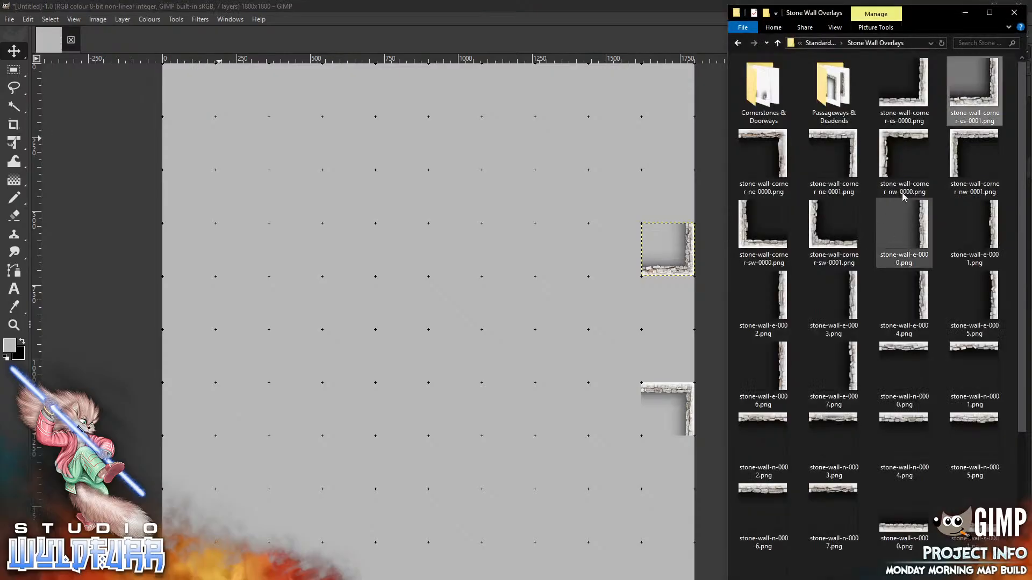
left_click_drag(896, 148, 434, 248)
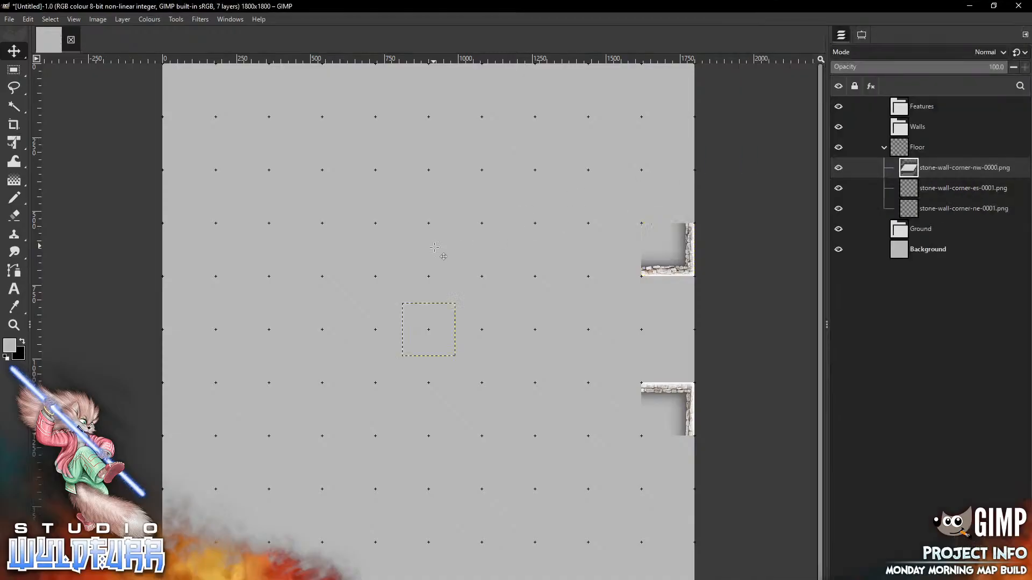
left_click_drag(420, 321, 505, 88)
key("alt+Tab")
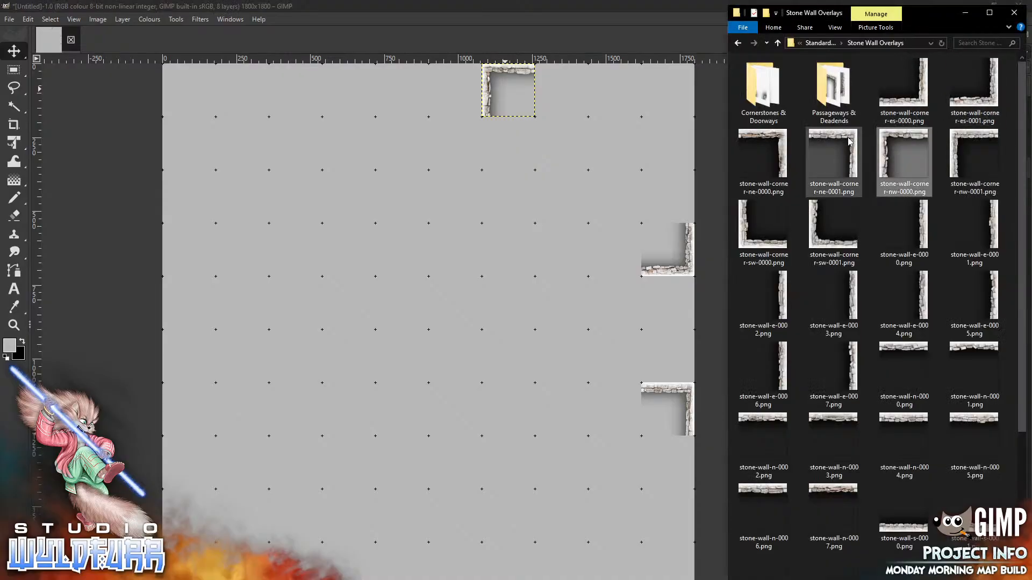
left_click_drag(834, 156, 342, 320)
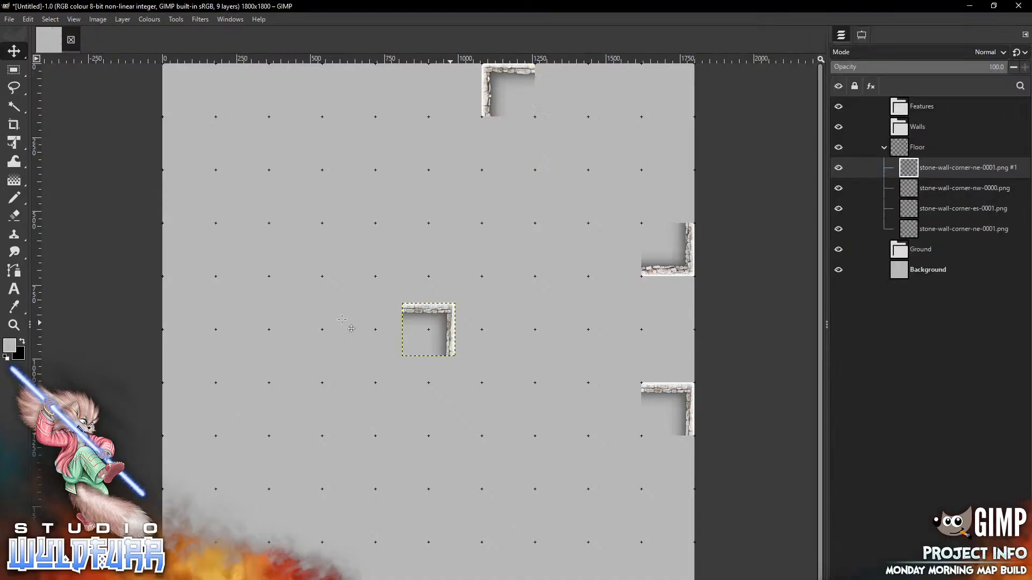
left_click_drag(450, 323, 368, 91)
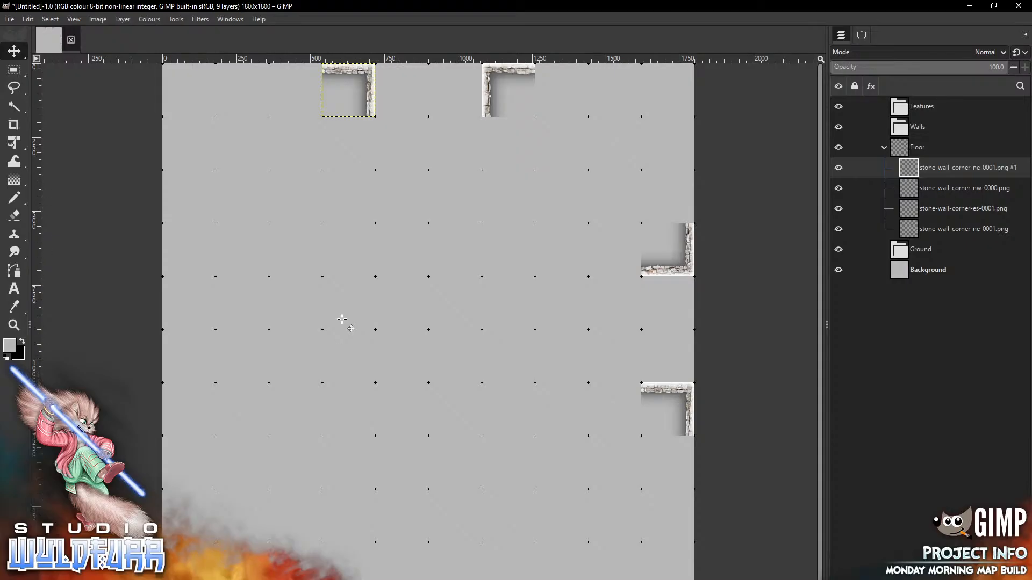
Add a south-west corner tile near the centre, then open the Cornerstones & Doorways folder
key("alt+Tab")
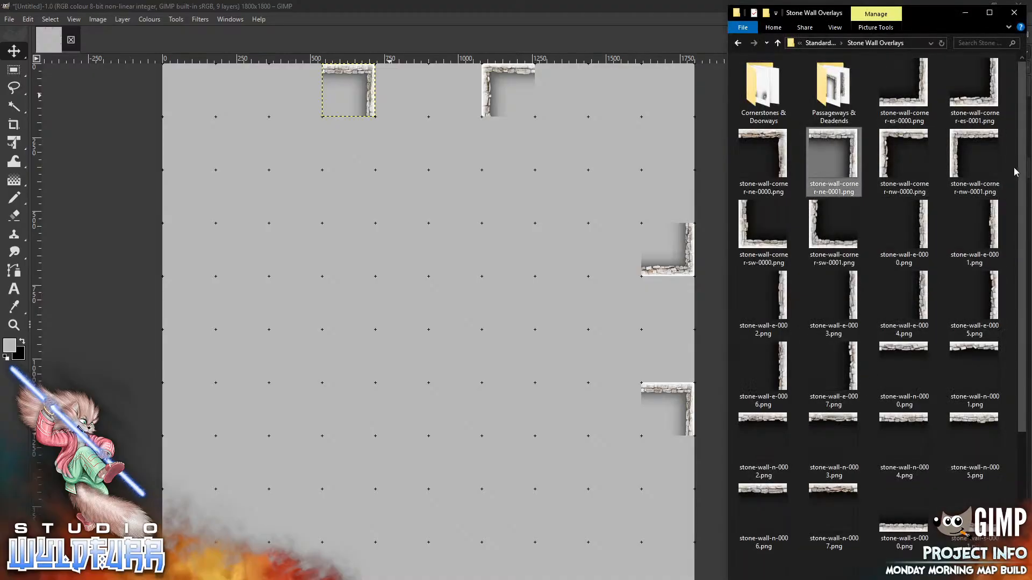
left_click_drag(1023, 179, 1021, 338)
scroll(998, 337, "up", 4)
left_click_drag(833, 158, 431, 383)
left_click_drag(428, 348, 393, 378)
key("alt+Tab")
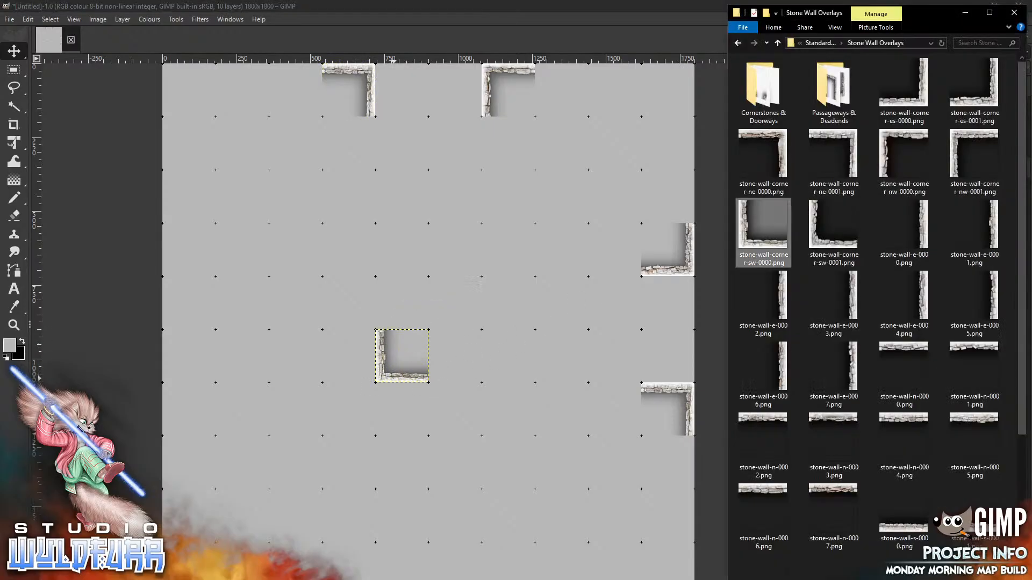
double_click(757, 96)
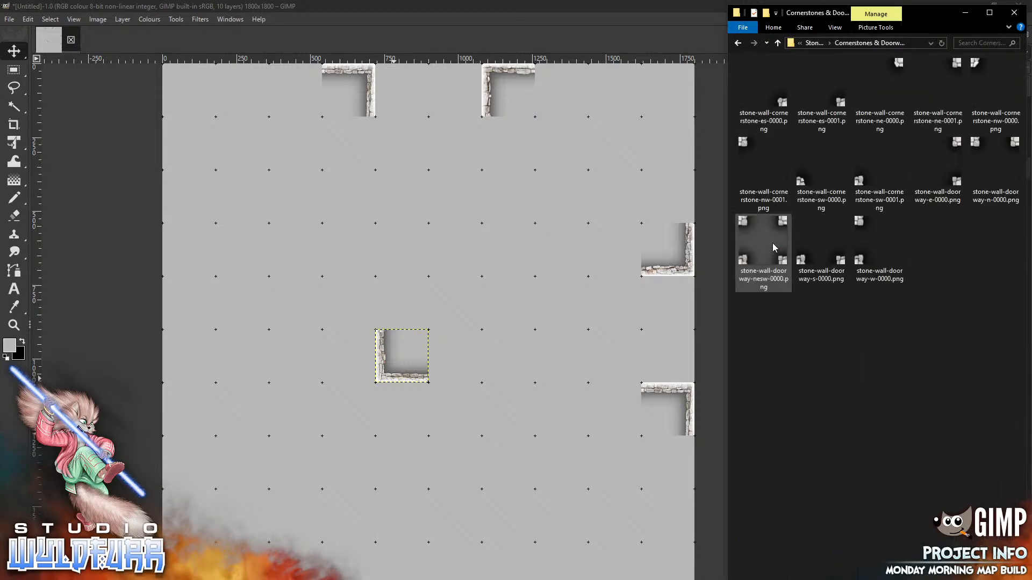
Drag the ne cornerstone onto the map and move it near the centre
left_click_drag(956, 65, 483, 247)
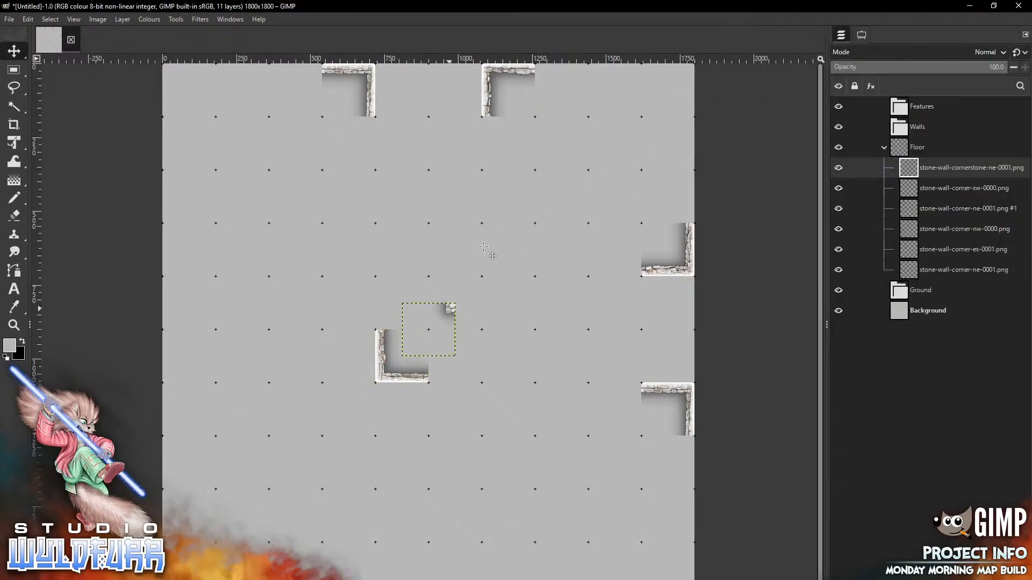
mouse_move(450, 309)
left_mouse_down()
mouse_move(477, 281)
mouse_move(473, 289)
left_mouse_up()
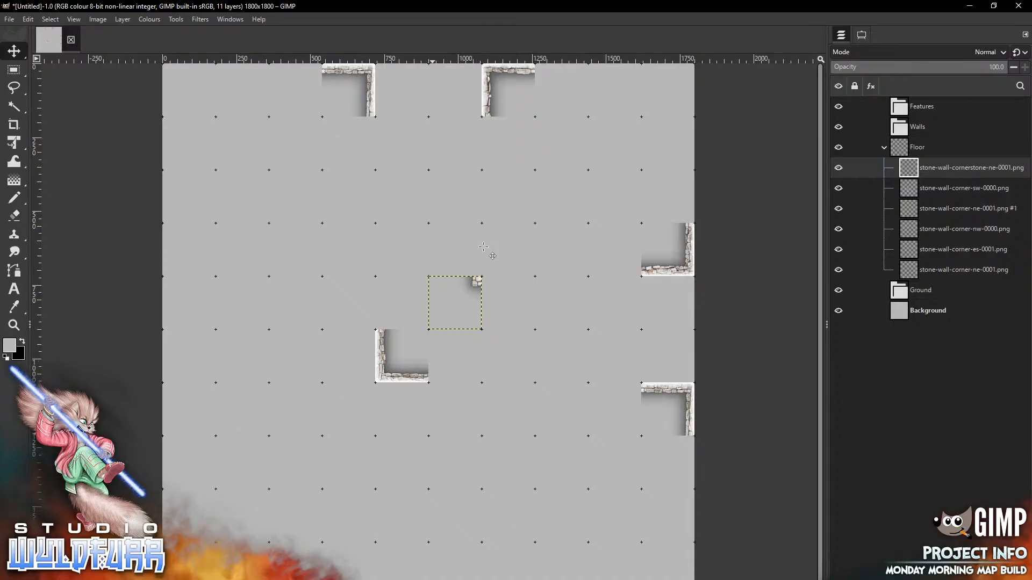
key("alt+Tab")
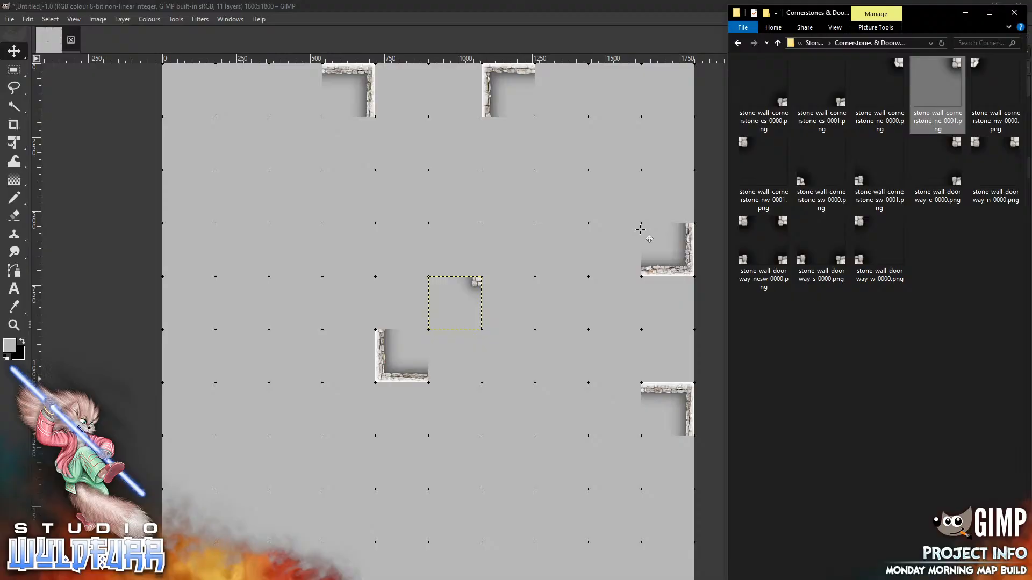
Add corner-ne-0000 from Stone Wall Overlays and snap it into the map's top-right corner
left_click(815, 43)
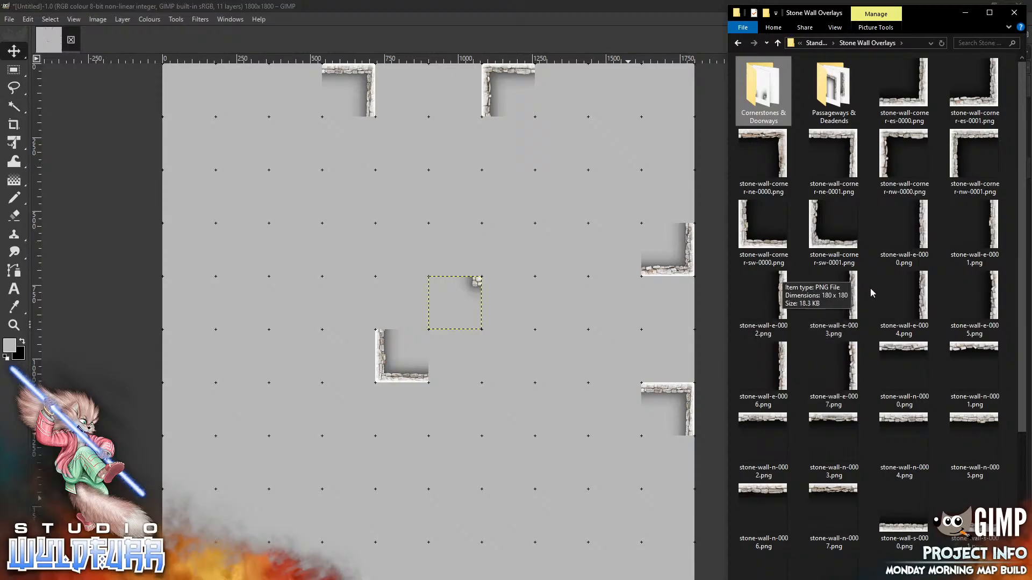
left_click_drag(778, 144, 550, 203)
left_click_drag(441, 318, 688, 100)
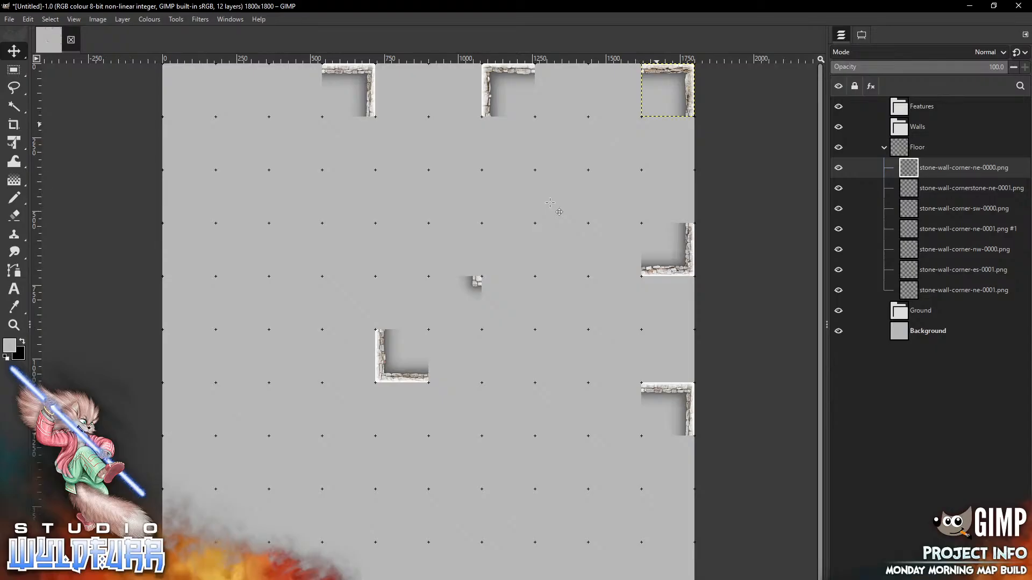
Add corner-sw-0000 and place it just right of the map centre
key("alt+Tab")
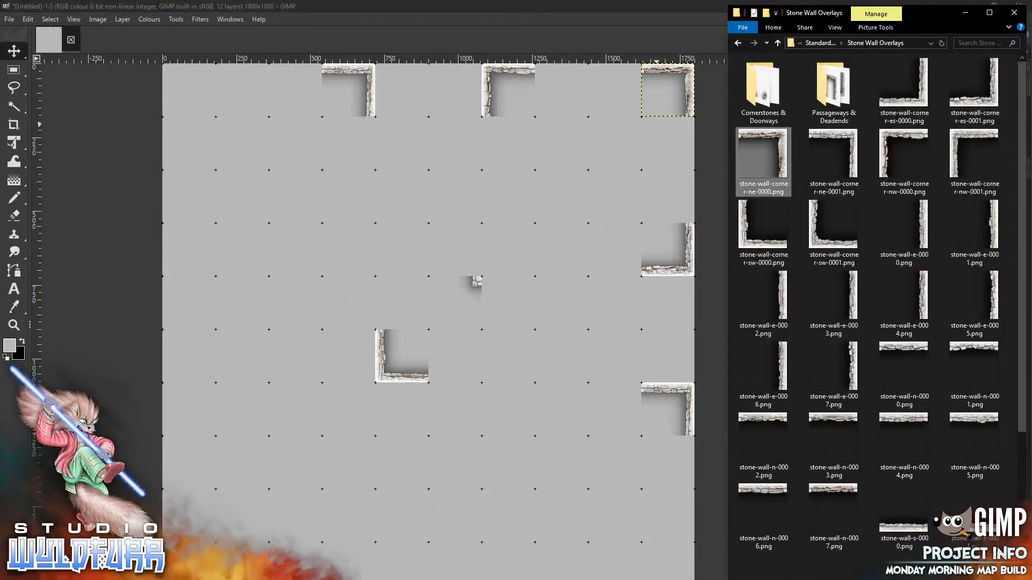
left_click_drag(751, 243, 525, 268)
left_click_drag(422, 347, 524, 269)
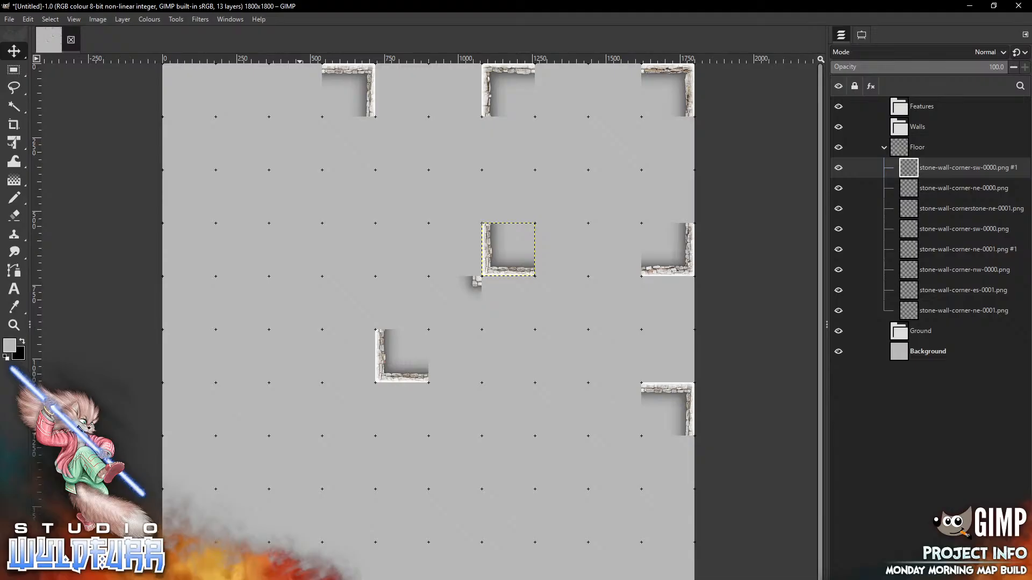
key("alt+Tab")
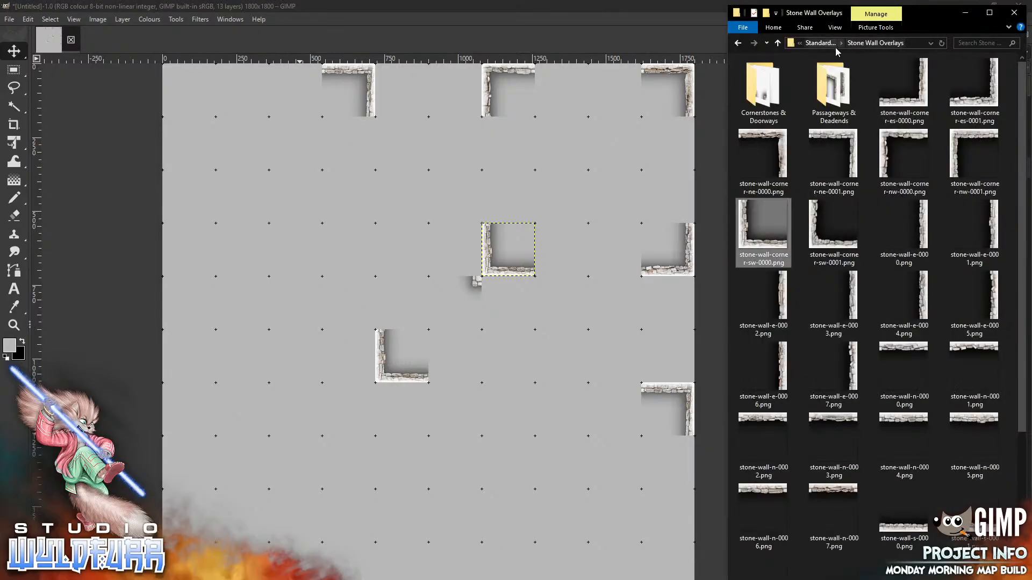
double_click(759, 92)
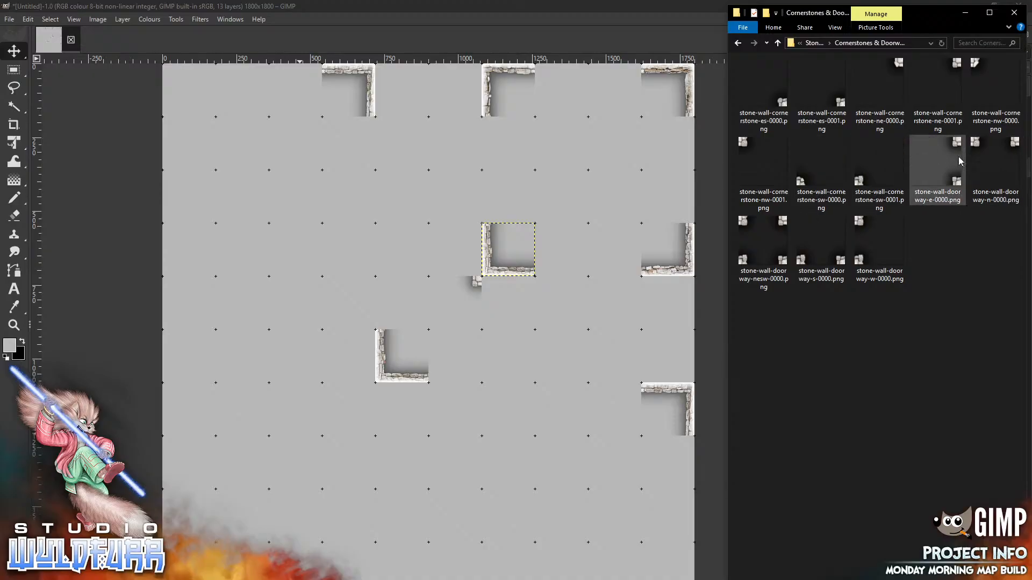
Place stone-wall-doorway-e-0000 and doorway-w-0000 on adjacent grid cells above the central corner
left_click_drag(949, 171, 417, 175)
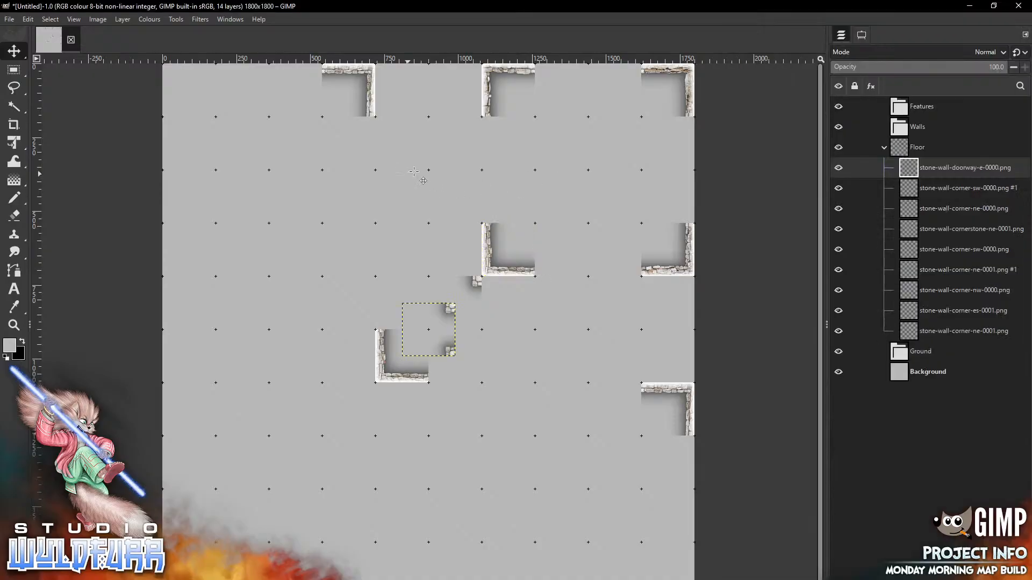
mouse_move(450, 307)
left_mouse_down()
mouse_move(481, 163)
mouse_move(477, 174)
left_mouse_up()
key("alt+Tab")
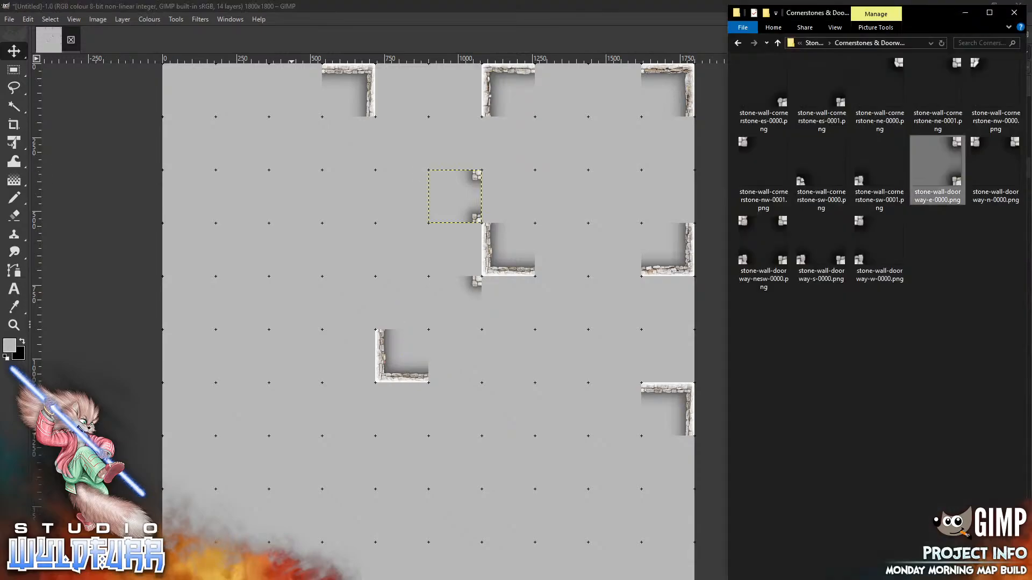
left_click_drag(861, 264, 526, 380)
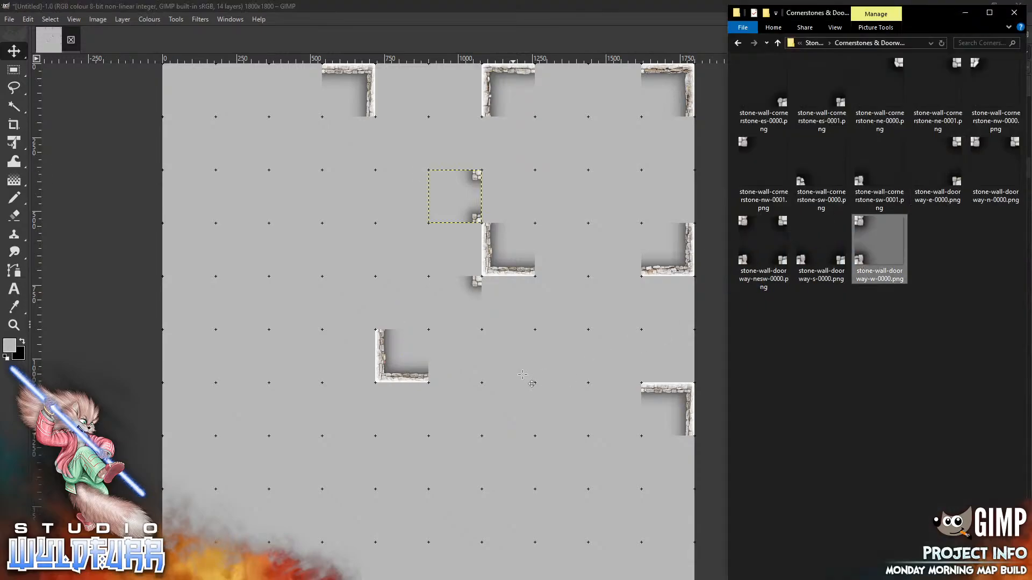
mouse_move(428, 334)
left_mouse_down()
mouse_move(498, 192)
mouse_move(508, 201)
left_mouse_up()
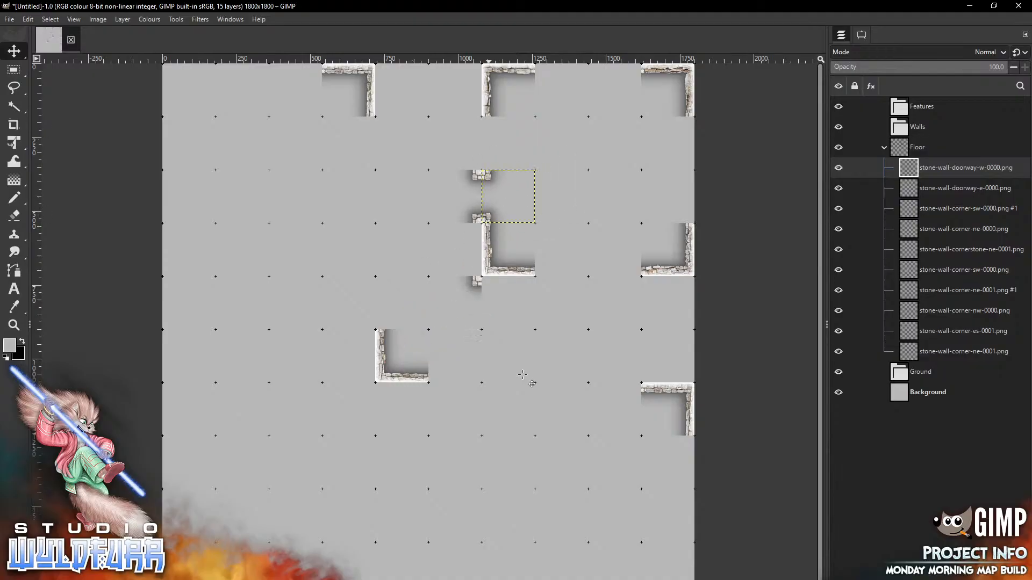
key("alt+Tab")
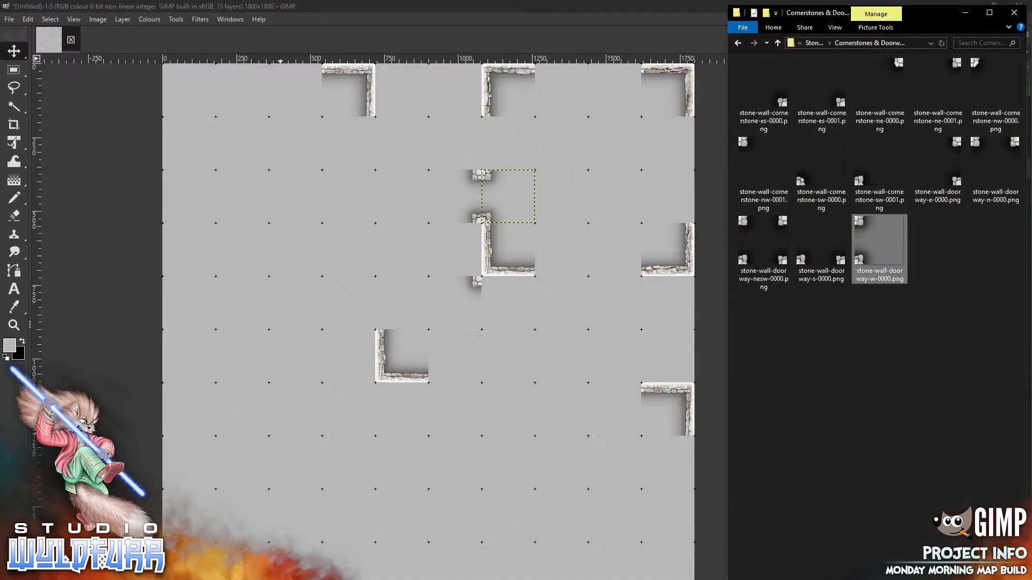
left_click(814, 43)
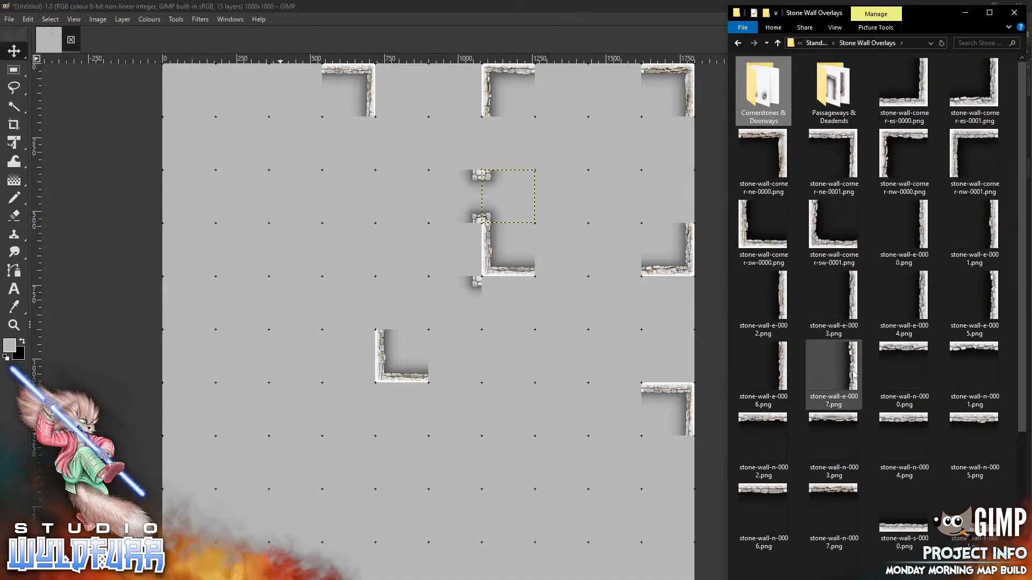
Build the room's east wall from stone-wall-e-0007 and e-0003
left_click_drag(855, 375, 532, 361)
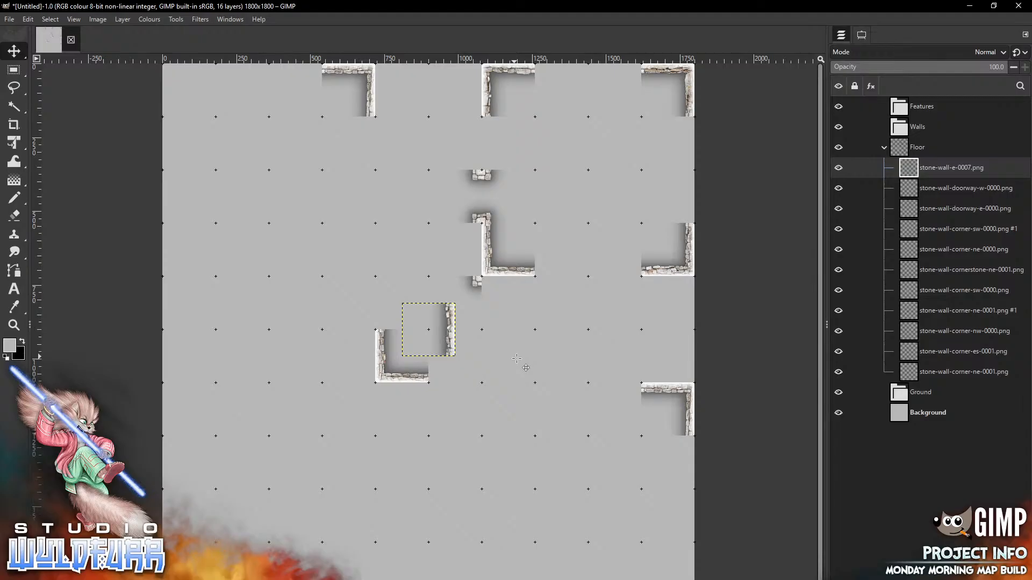
left_click_drag(451, 336, 690, 202)
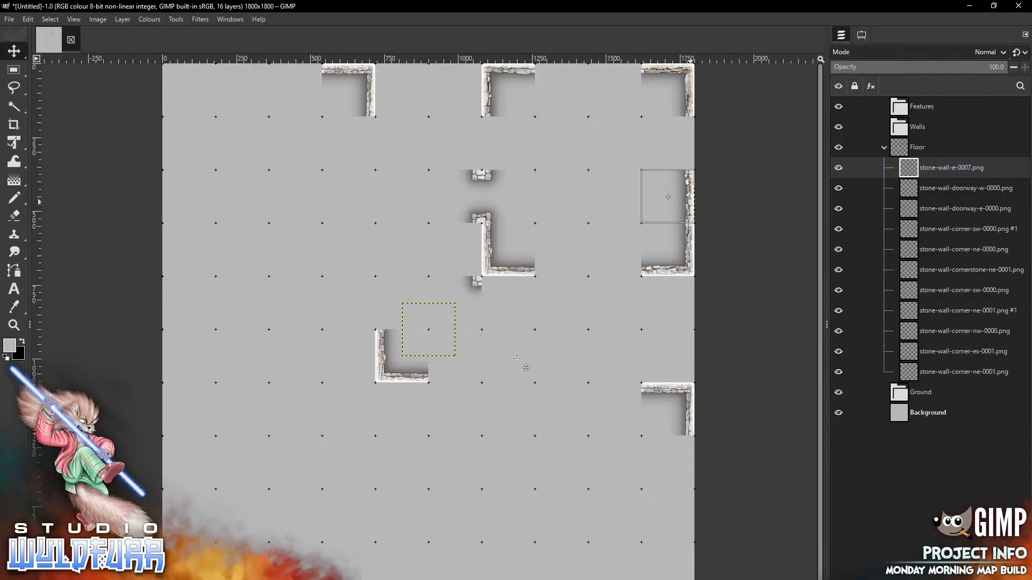
key("alt+Tab")
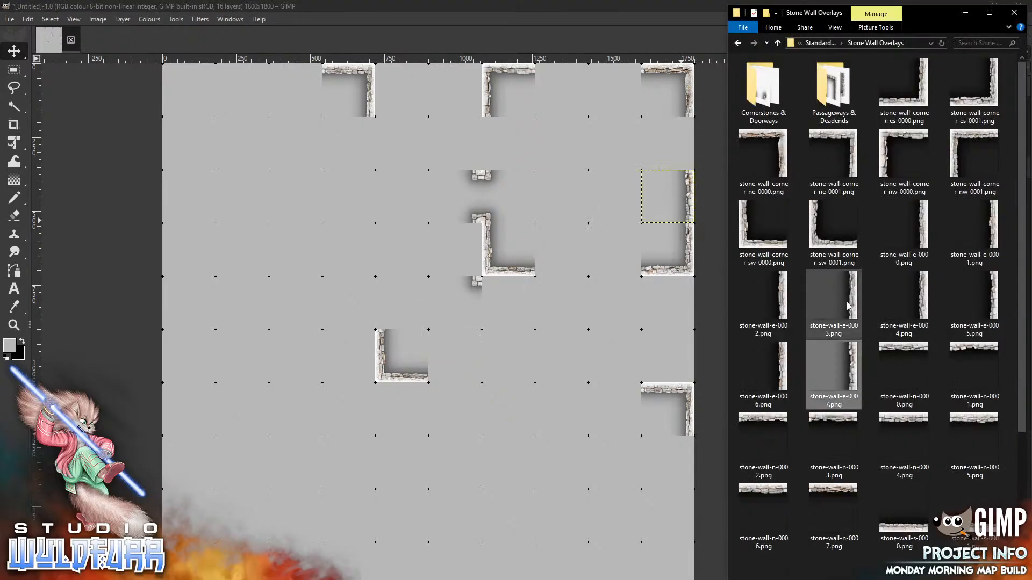
left_click_drag(855, 305, 502, 389)
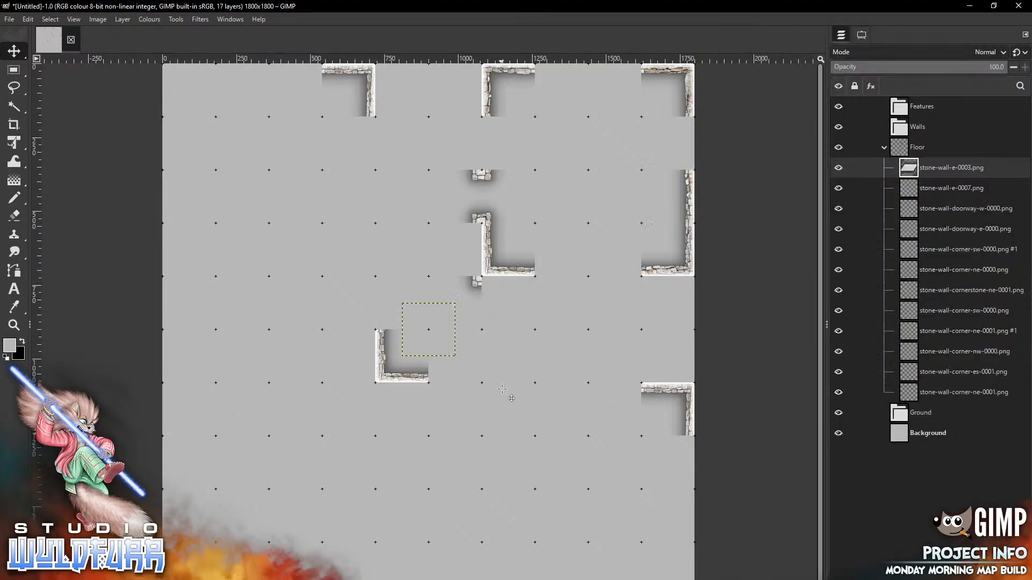
left_click_drag(447, 334, 668, 143)
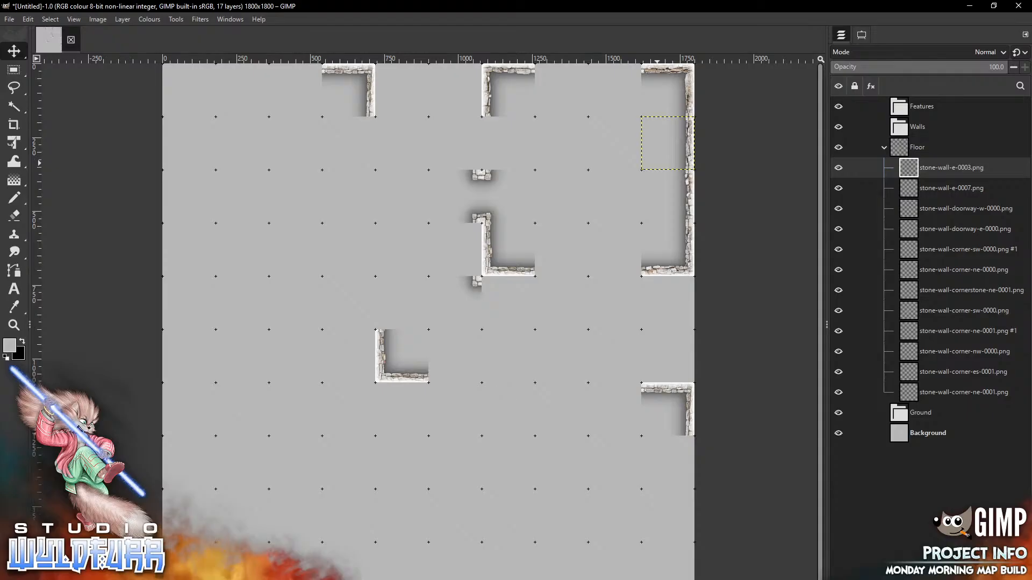
key("alt+Tab")
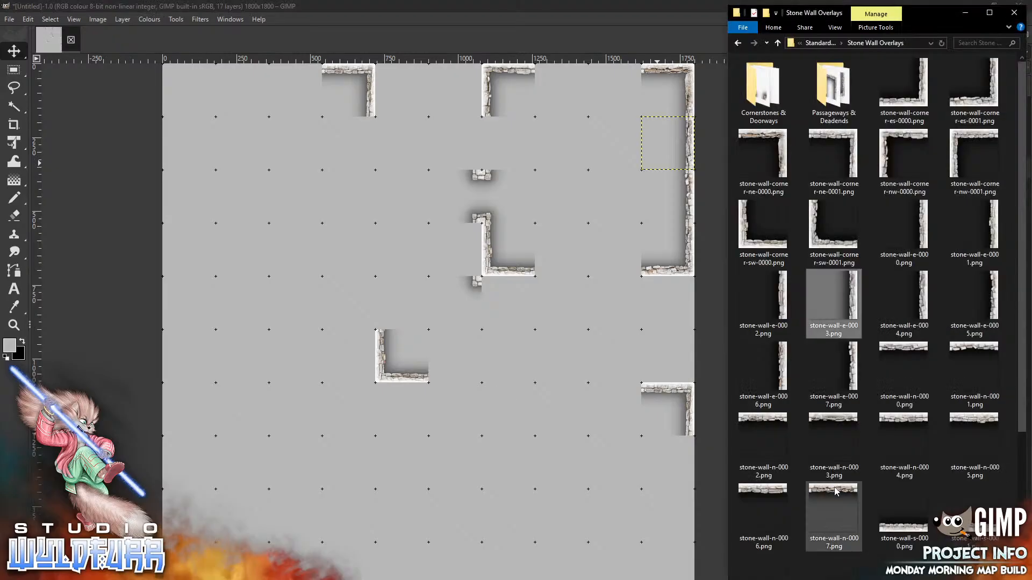
Complete the top wall with stone-wall-n-0007 and n-0004 beside the top corner
left_click_drag(836, 491, 464, 403)
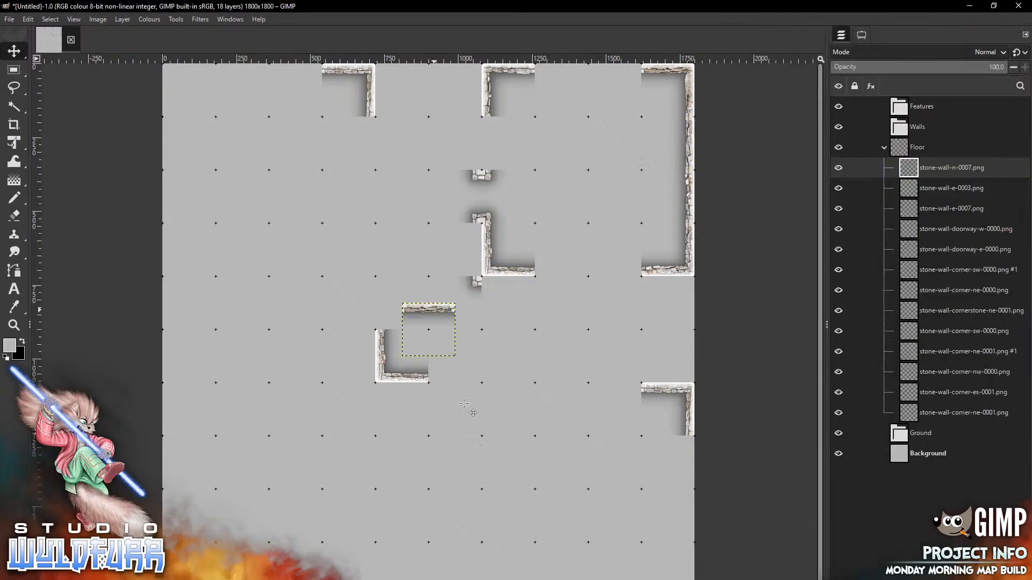
left_click_drag(434, 311, 567, 78)
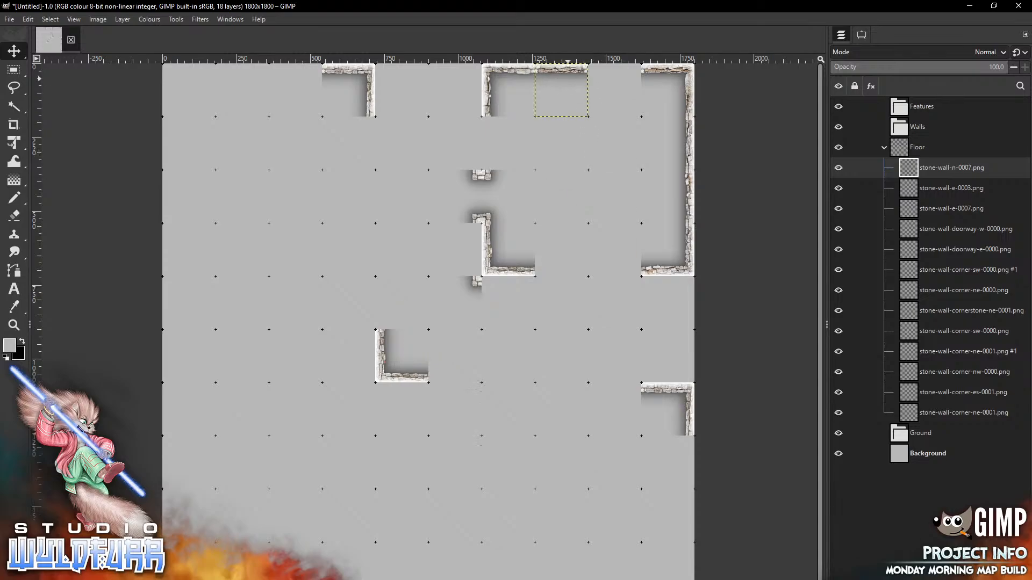
key("alt+Tab")
left_click_drag(905, 438, 499, 420)
left_click_drag(428, 330, 615, 90)
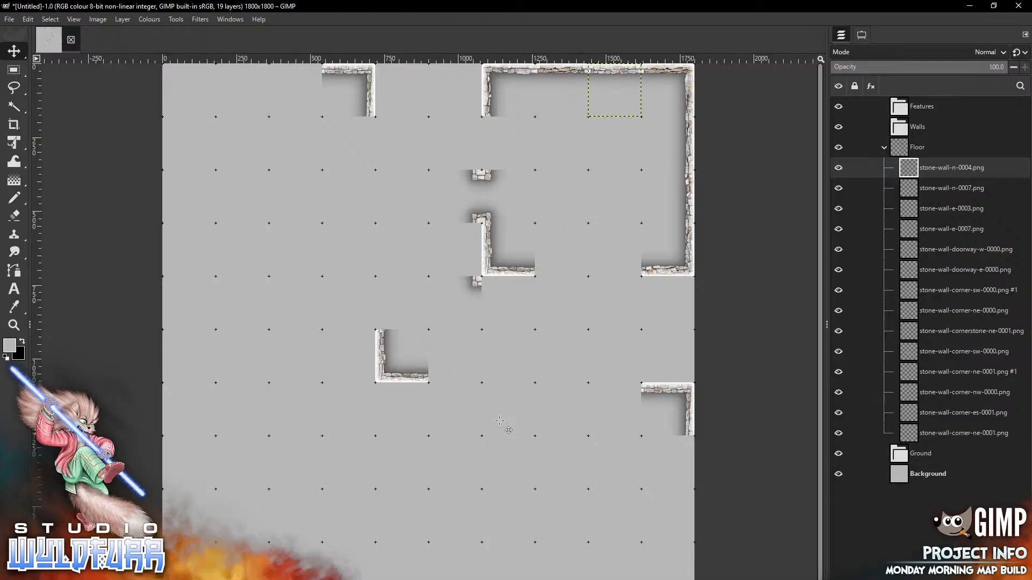
key("alt+Tab")
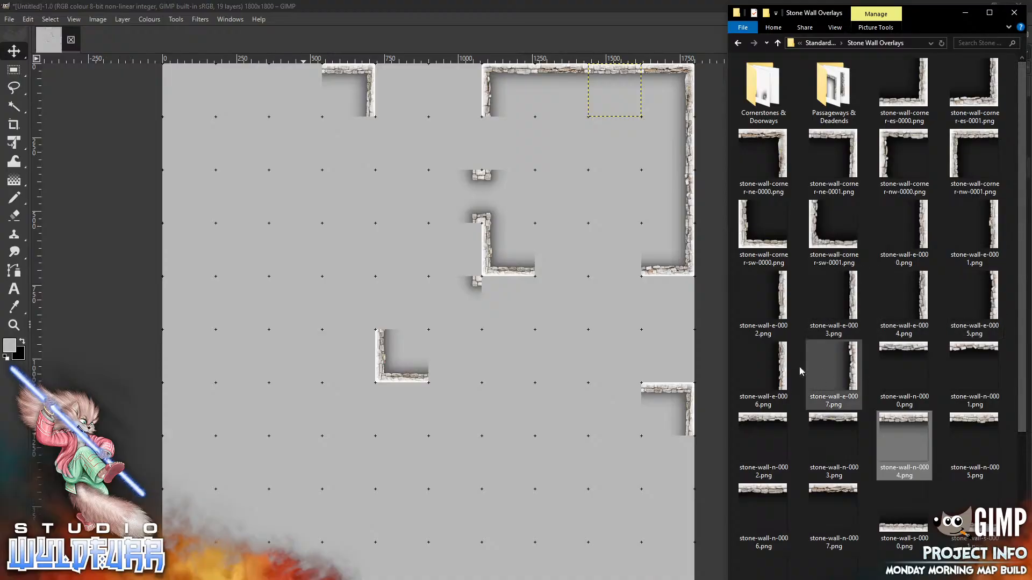
Add stone-wall-e-0007 and e-0002 to form the left wall below the top corner
left_click_drag(823, 371, 448, 189)
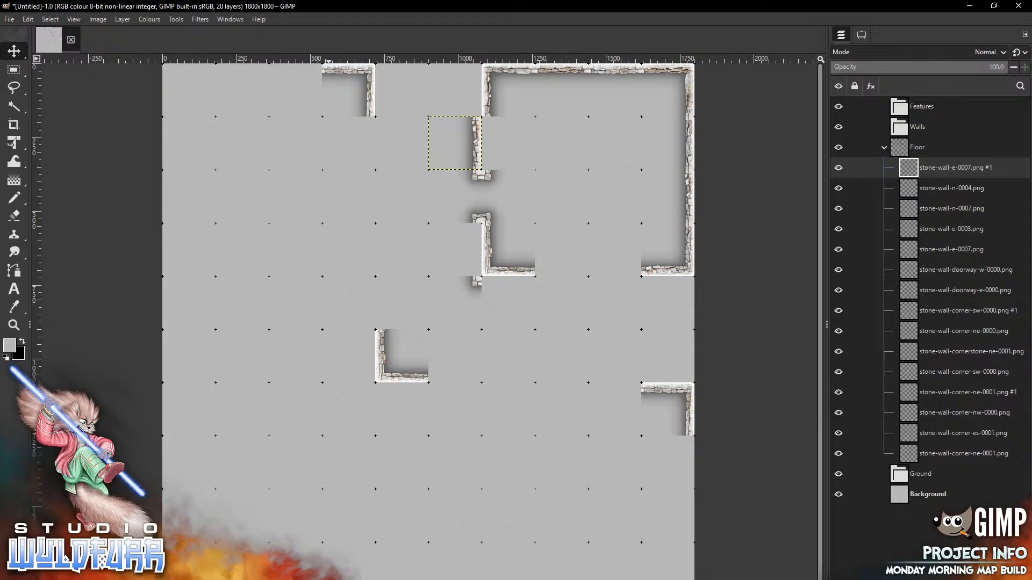
key("alt+Tab")
left_click_drag(756, 309, 488, 87)
key("alt+Tab")
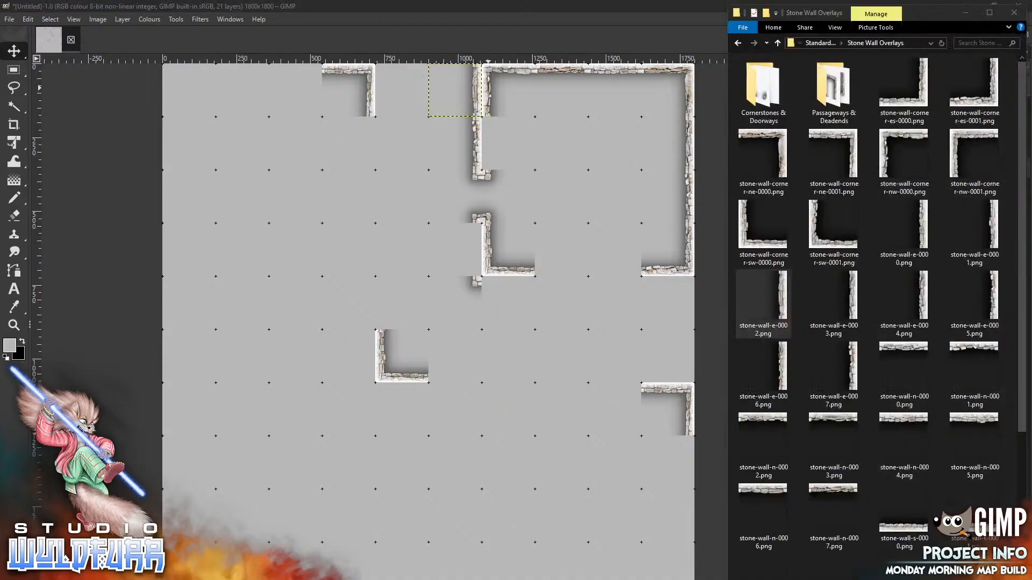
Fill the left wall with stone-wall-w-0007 and close the bottom wall with s-0006 and s-0007
scroll(815, 555, "down", 3)
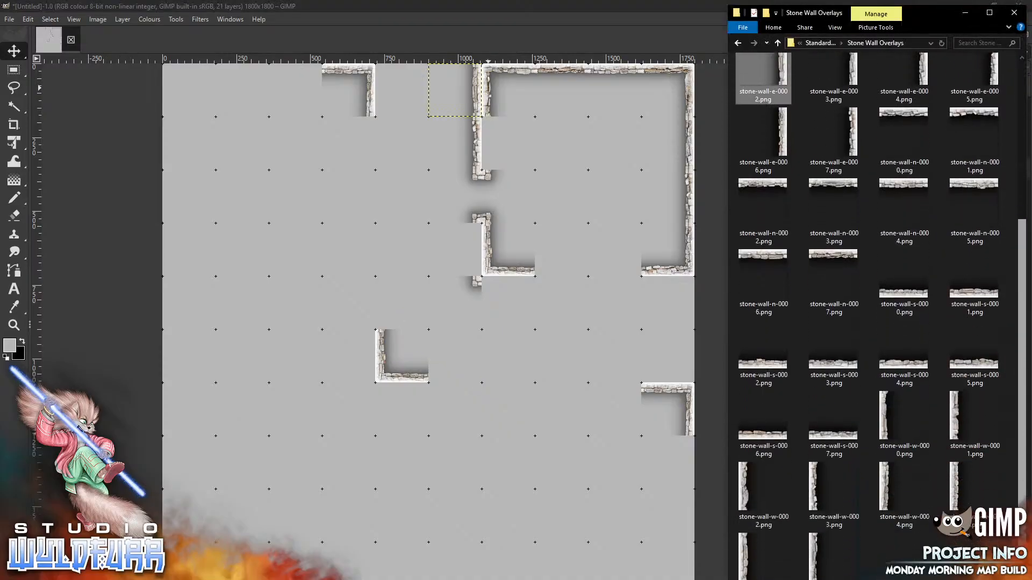
left_click_drag(815, 556, 461, 379)
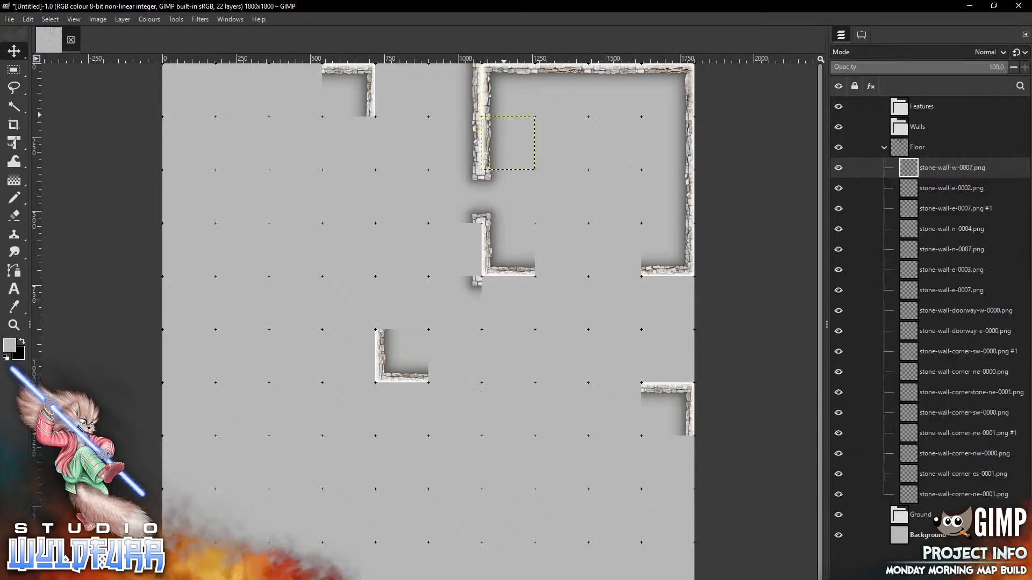
key("alt+Tab")
left_click_drag(763, 419, 448, 393)
left_click_drag(425, 349, 558, 268)
key("alt+Tab")
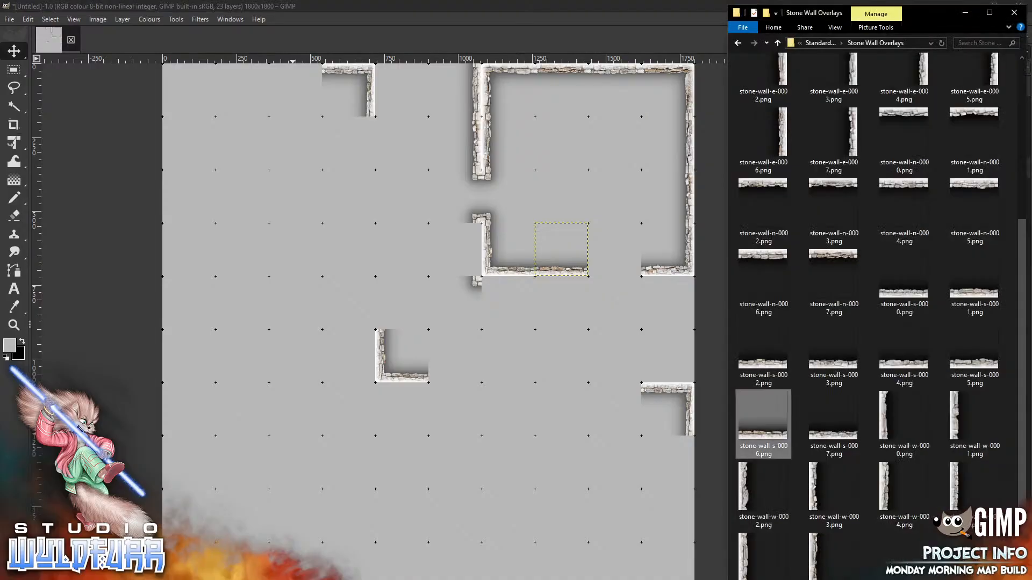
key("Right")
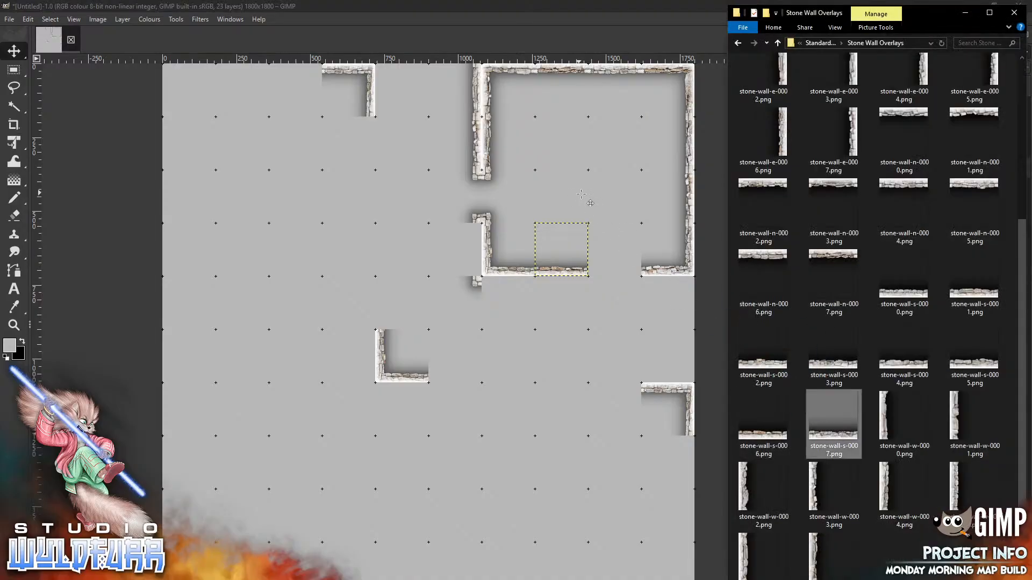
left_click_drag(436, 347, 623, 267)
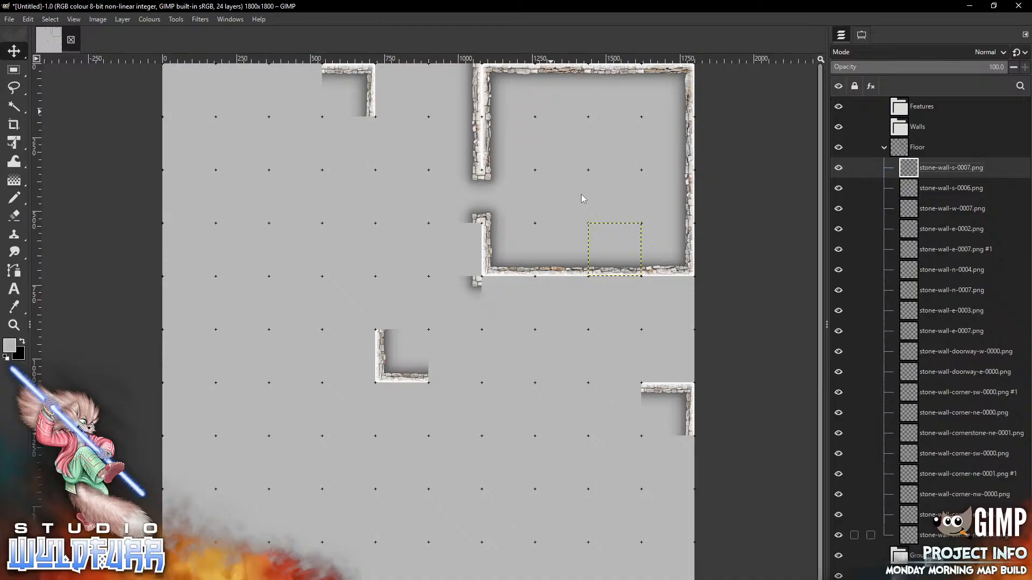
Move the 19 stone-wall layers from the Floor group into the Walls group
left_click(947, 536, "shift")
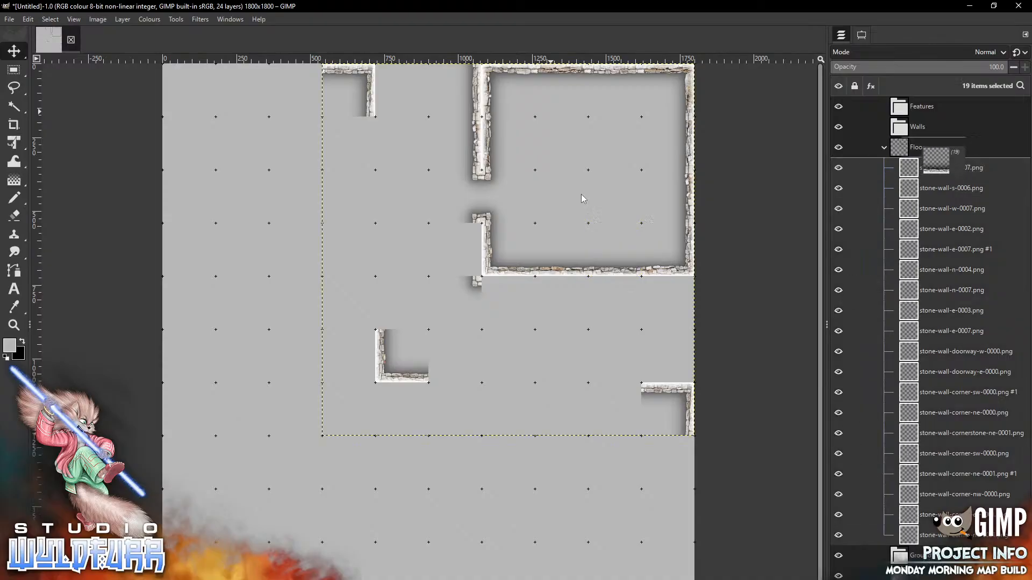
left_click_drag(950, 168, 917, 126)
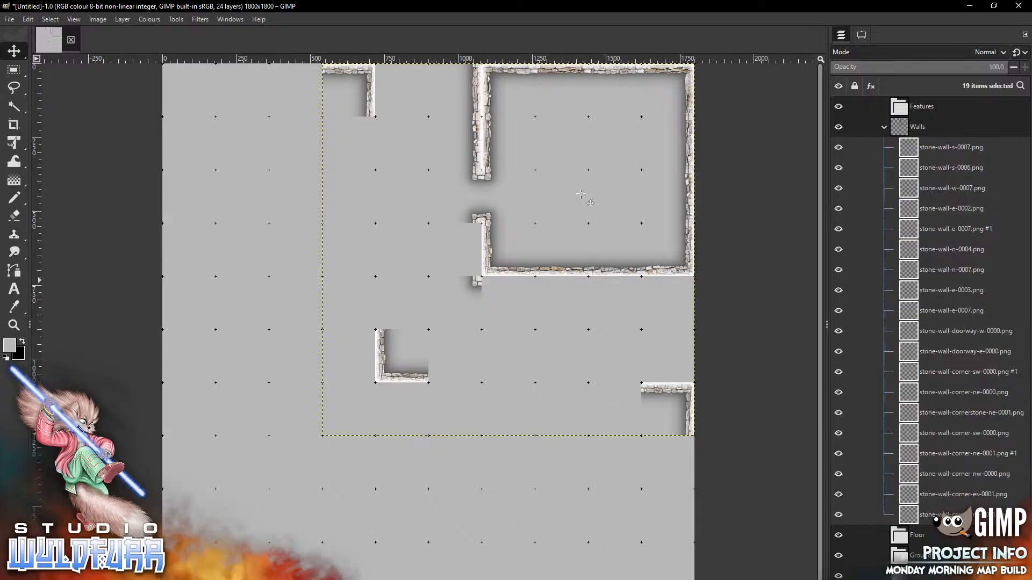
key("alt+Tab")
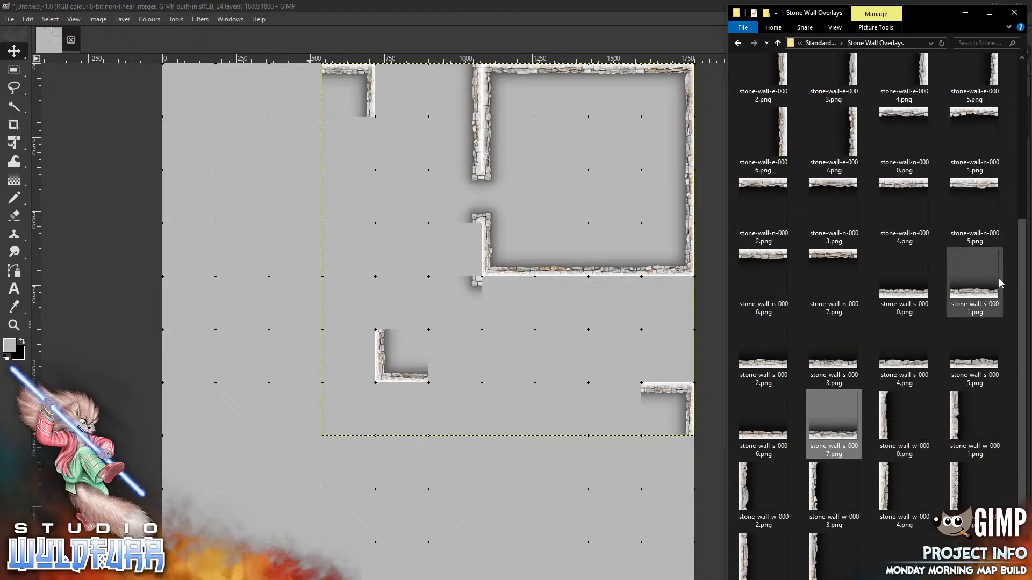
Add stone-wall-e-0000 to extend the room's left wall lower
scroll(967, 258, "up", 4)
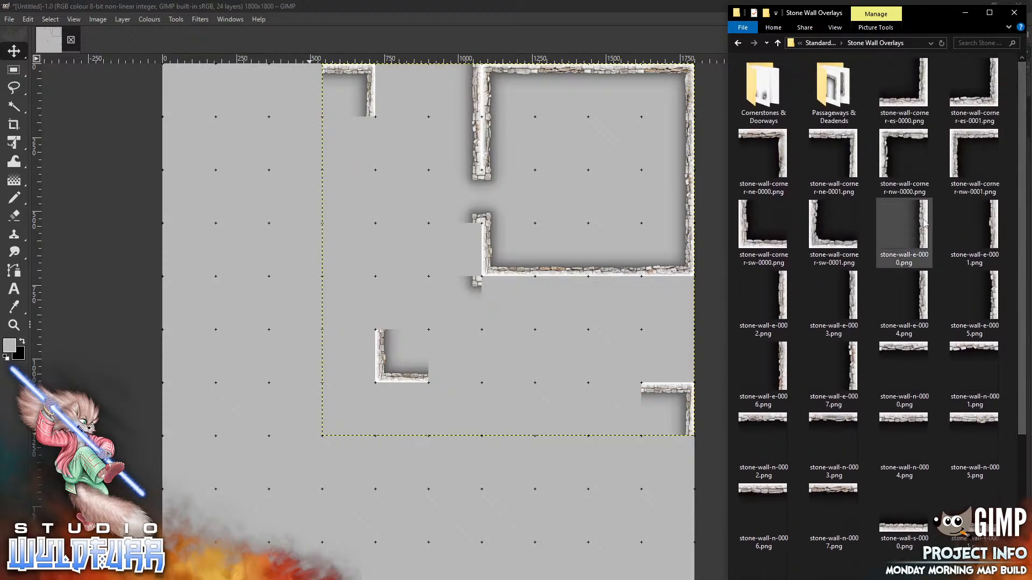
left_click_drag(925, 223, 486, 246)
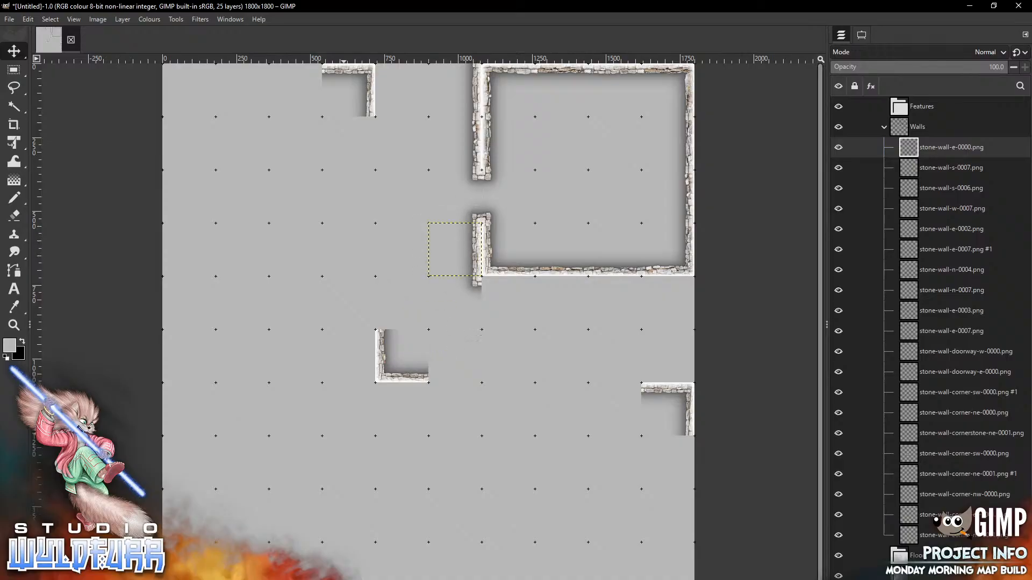
key("alt+Tab")
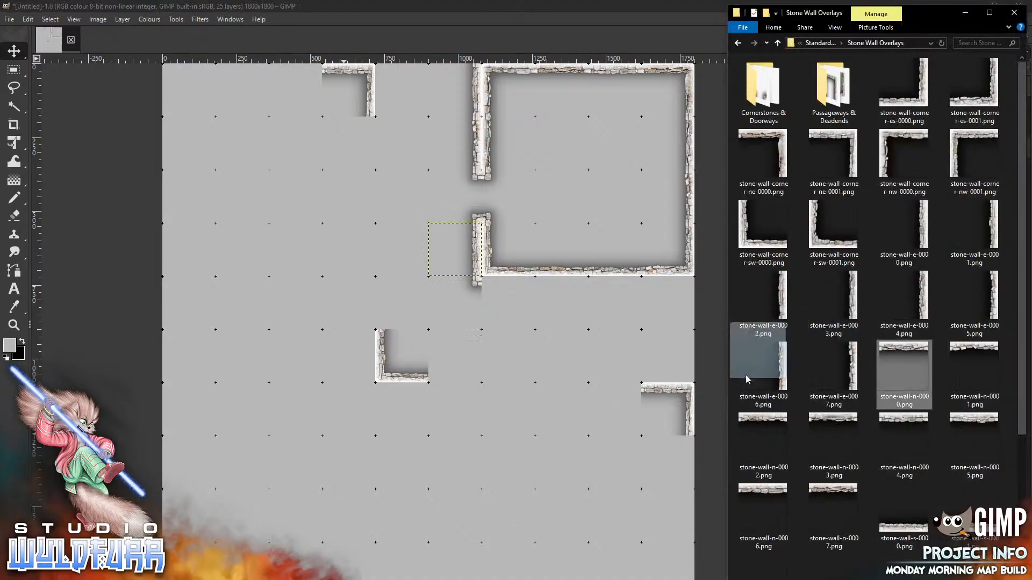
Line the bottom wall's underside with stone-wall-n-0000 through n-0003, then collapse the Walls group
left_click_drag(748, 379, 530, 405)
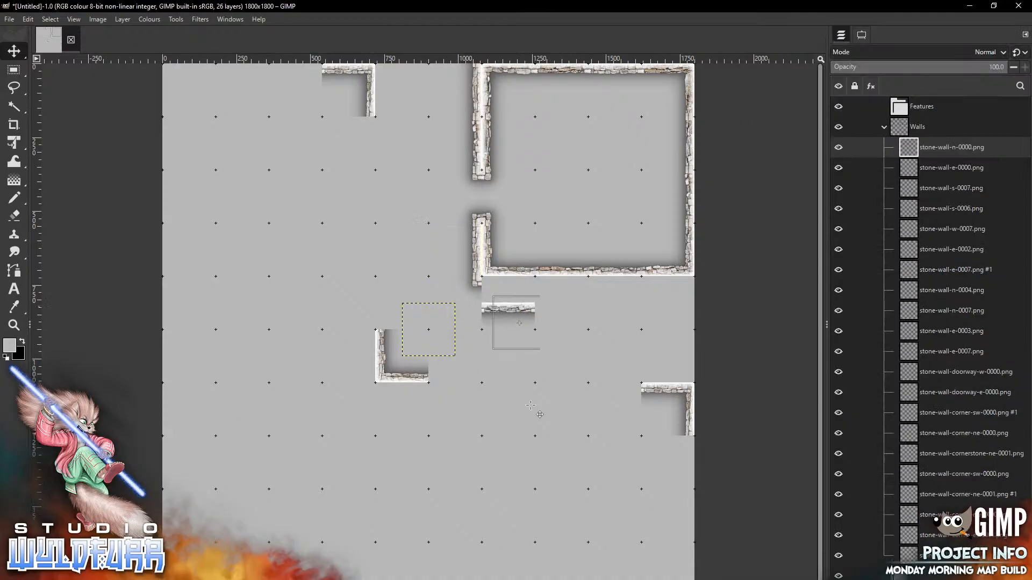
key("alt+Tab")
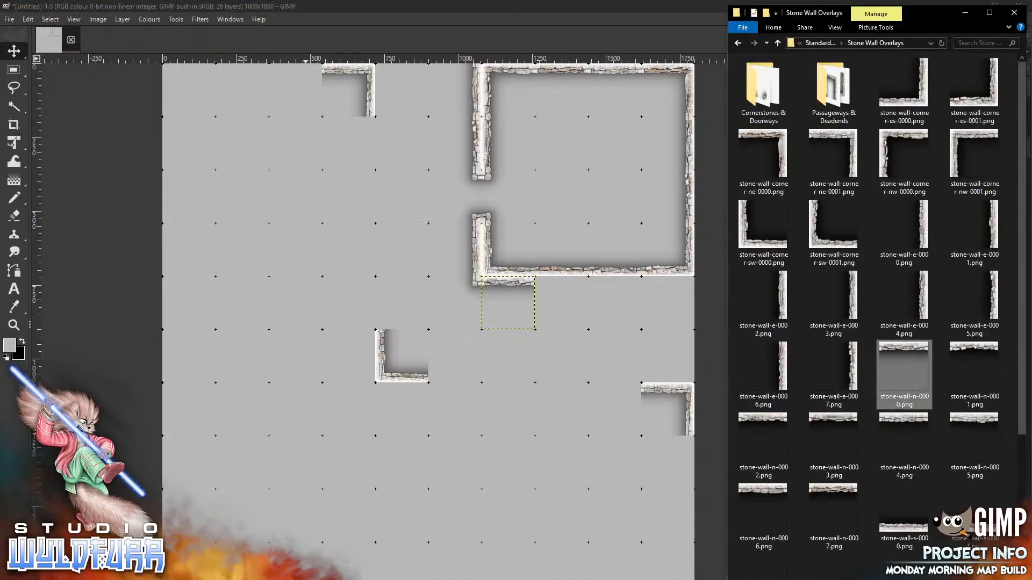
left_click_drag(974, 376, 797, 356)
left_click_drag(974, 371, 539, 389)
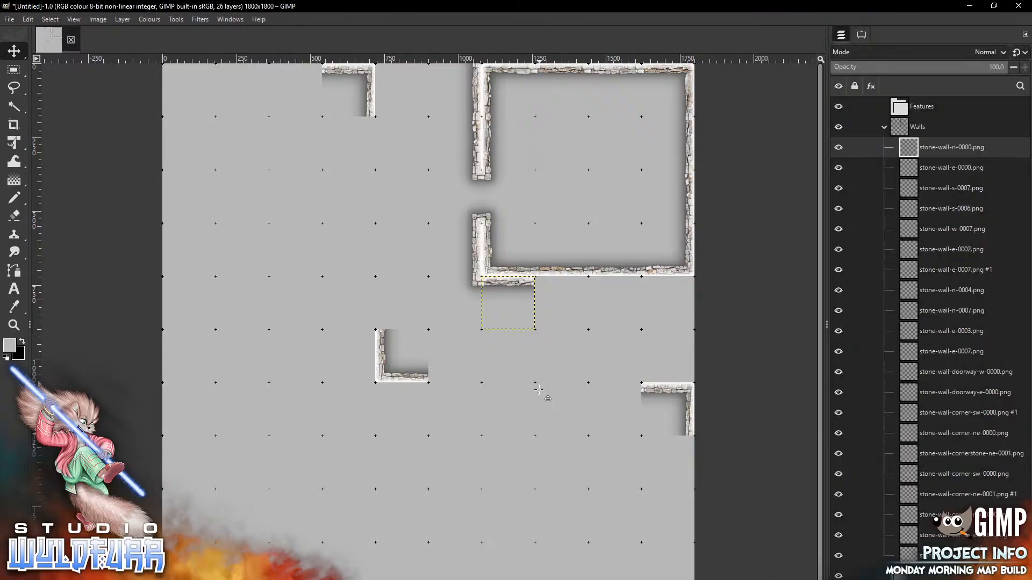
left_click_drag(435, 310, 668, 303)
key("alt+Tab")
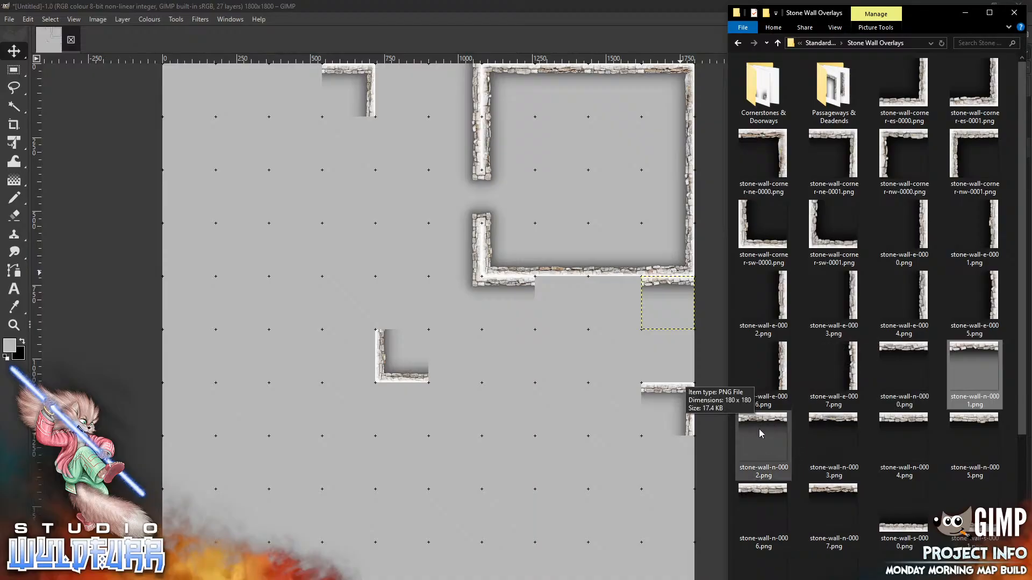
left_click_drag(736, 424, 461, 444)
mouse_move(424, 311)
left_mouse_down()
mouse_move(570, 294)
mouse_move(554, 289)
left_mouse_up()
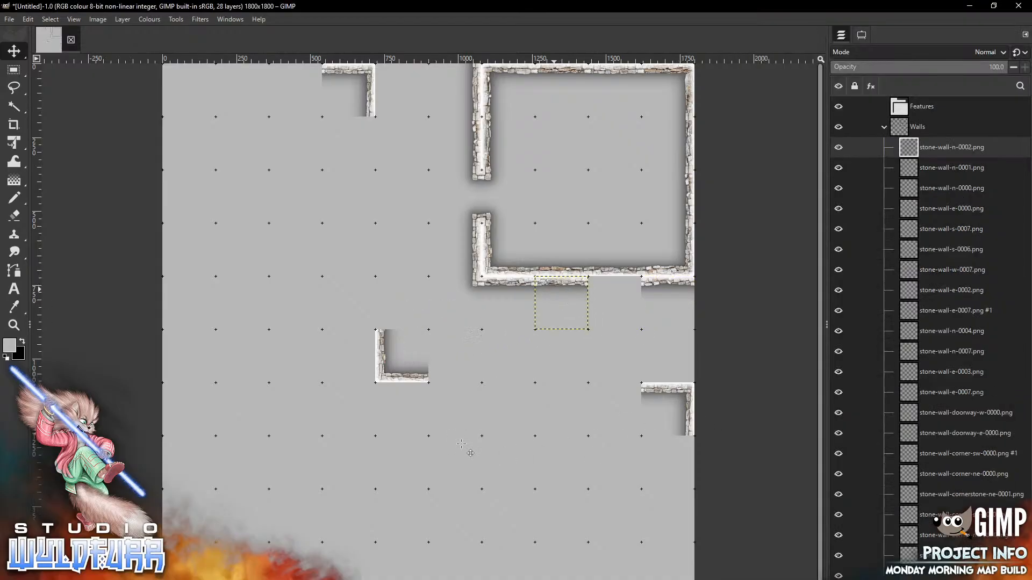
key("alt+Tab")
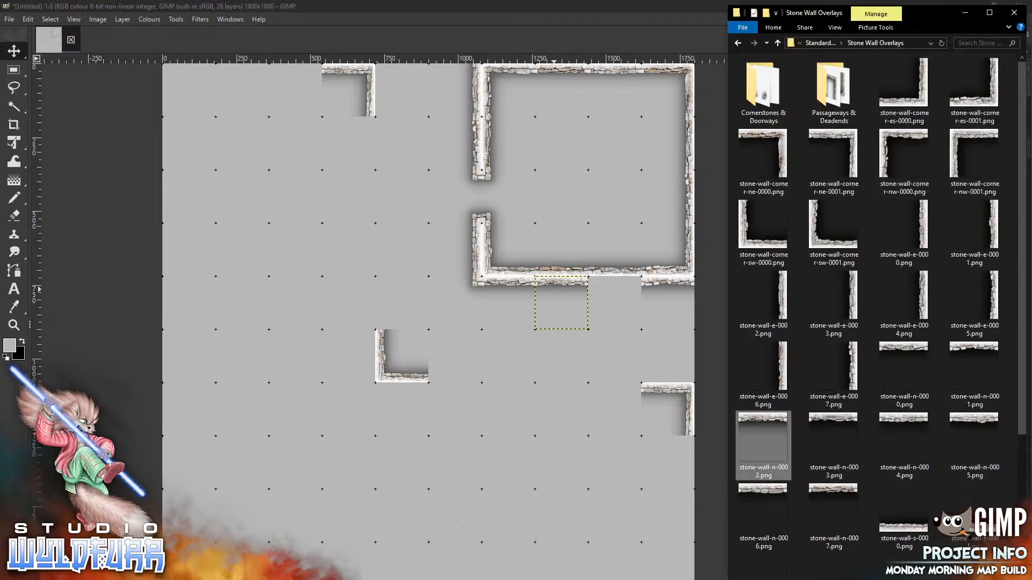
left_click_drag(833, 418, 485, 432)
left_click_drag(435, 309, 615, 281)
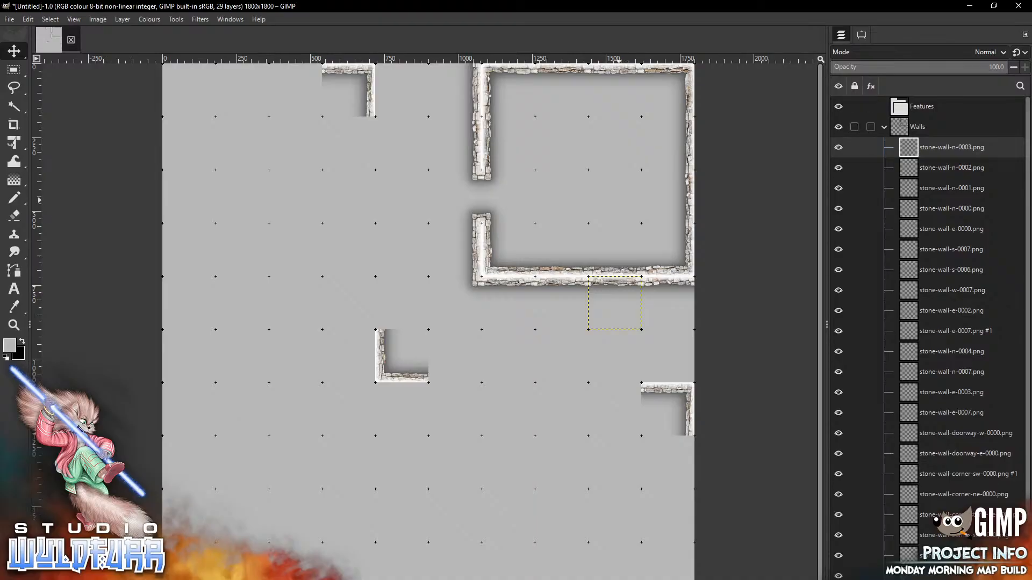
left_click(884, 127)
Make the Floor group active and open the Catacomb Rock Floor tile folder
left_click(918, 147)
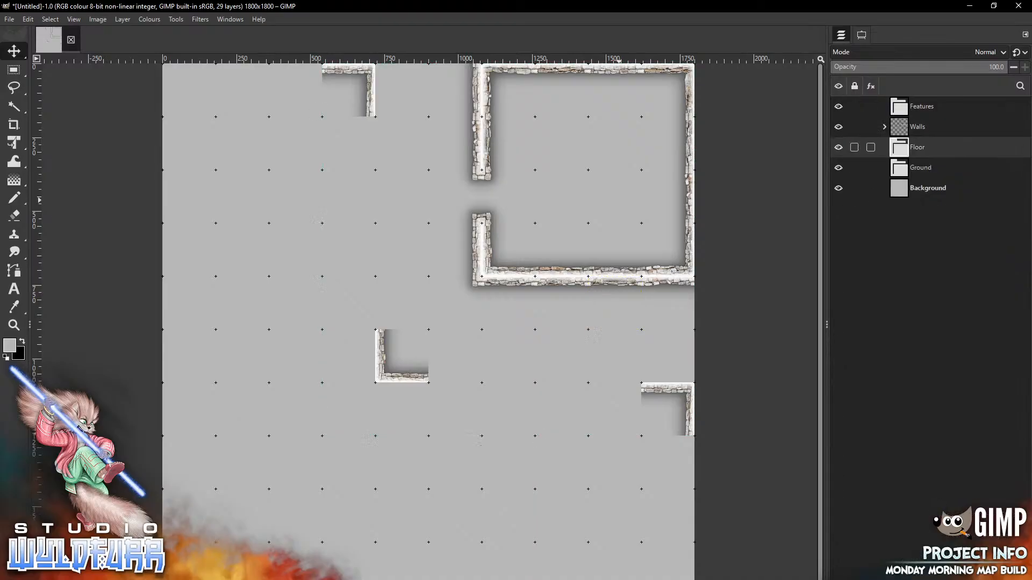
key("alt+Tab")
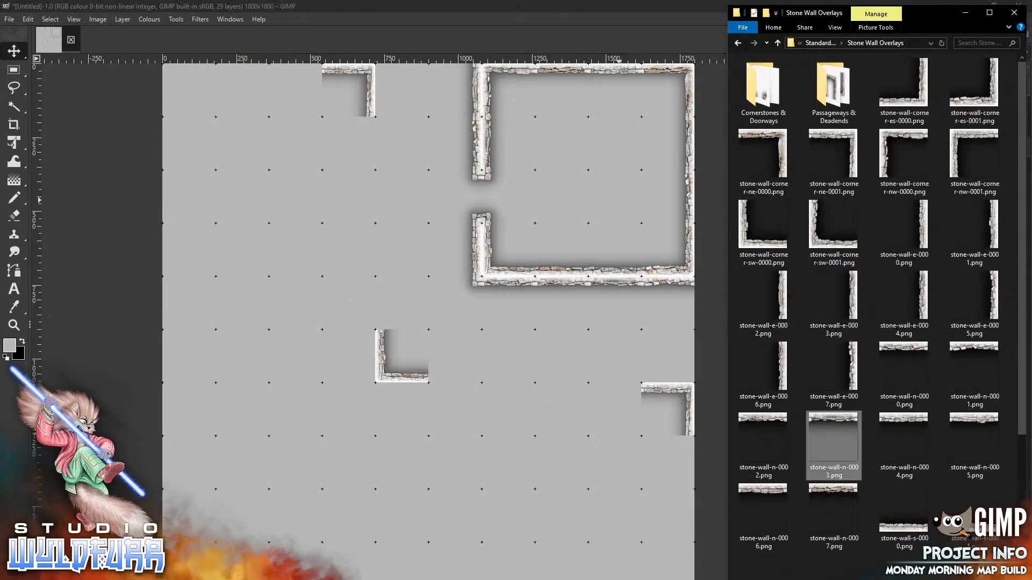
left_click(820, 43)
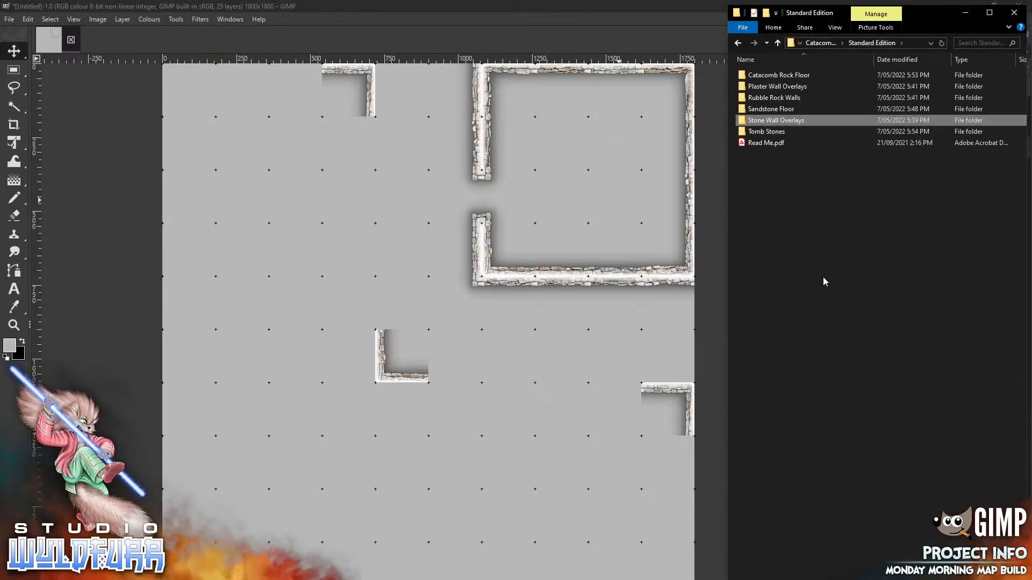
double_click(806, 78)
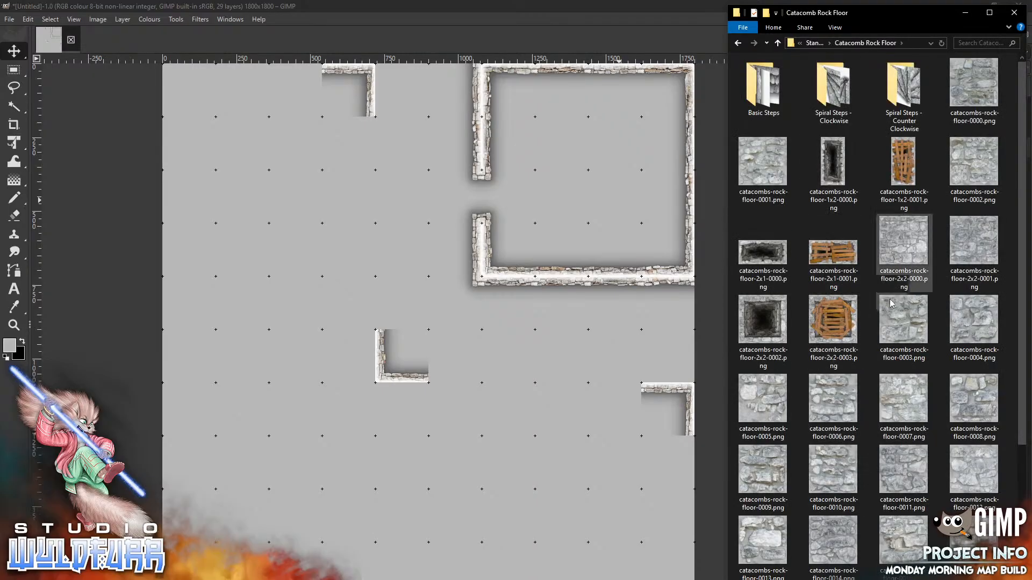
Place rock floor tiles 0007, 0004 and 0005 down the room's left column
left_click(902, 400)
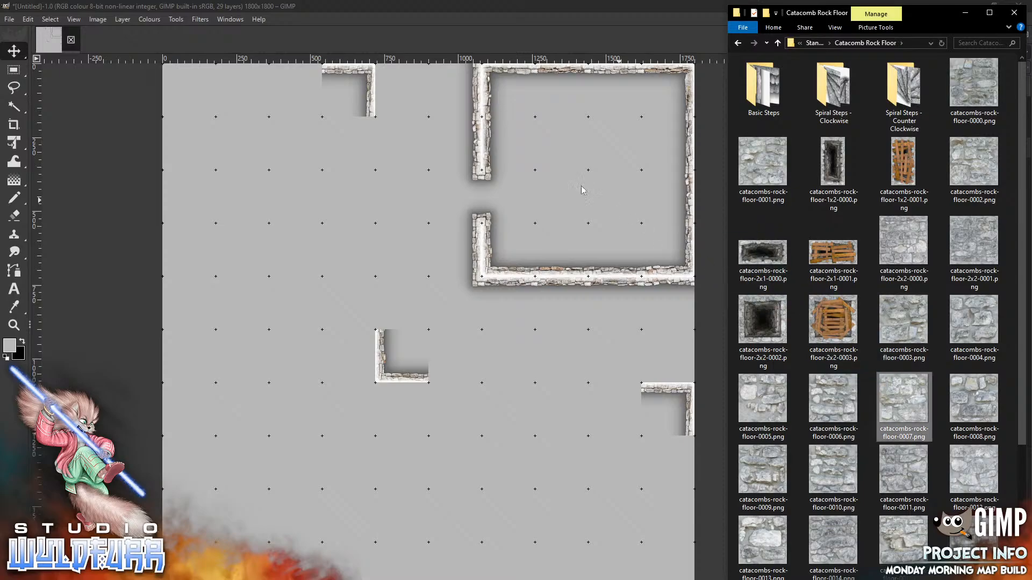
left_click_drag(581, 186, 581, 186)
left_click_drag(429, 329, 509, 196)
key("alt+Tab")
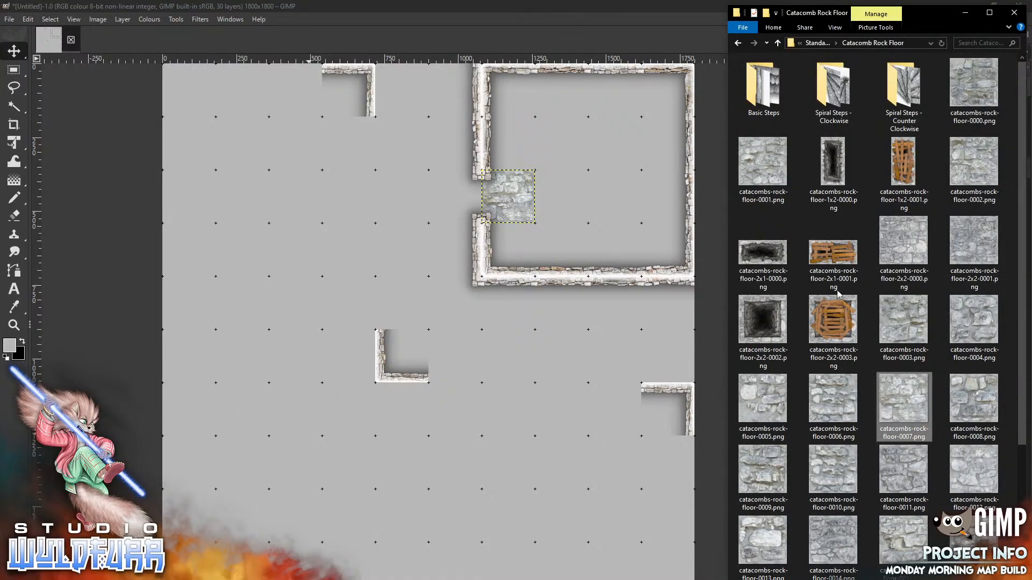
left_click_drag(587, 215, 587, 215)
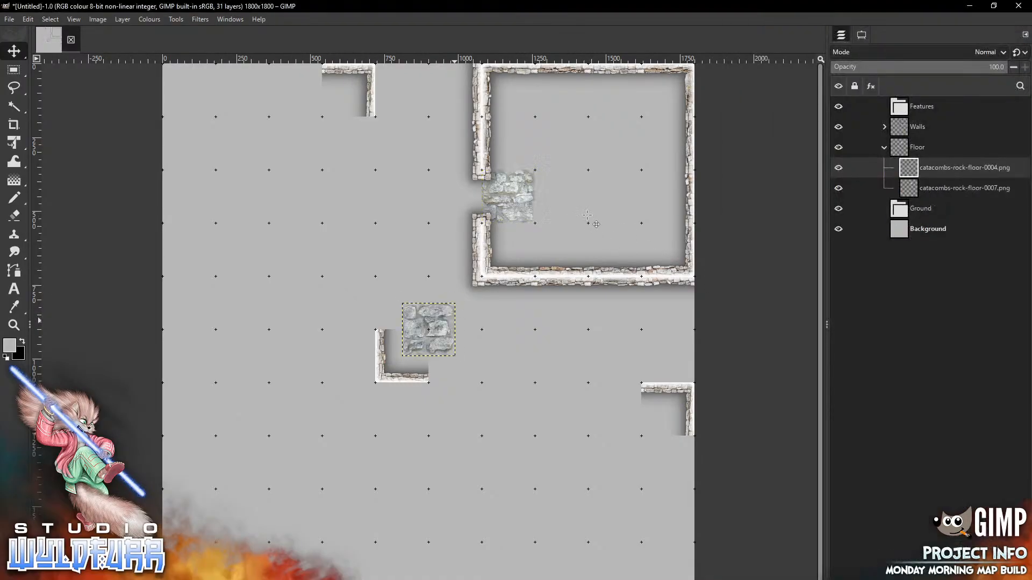
left_click_drag(427, 325, 509, 143)
key("alt+Tab")
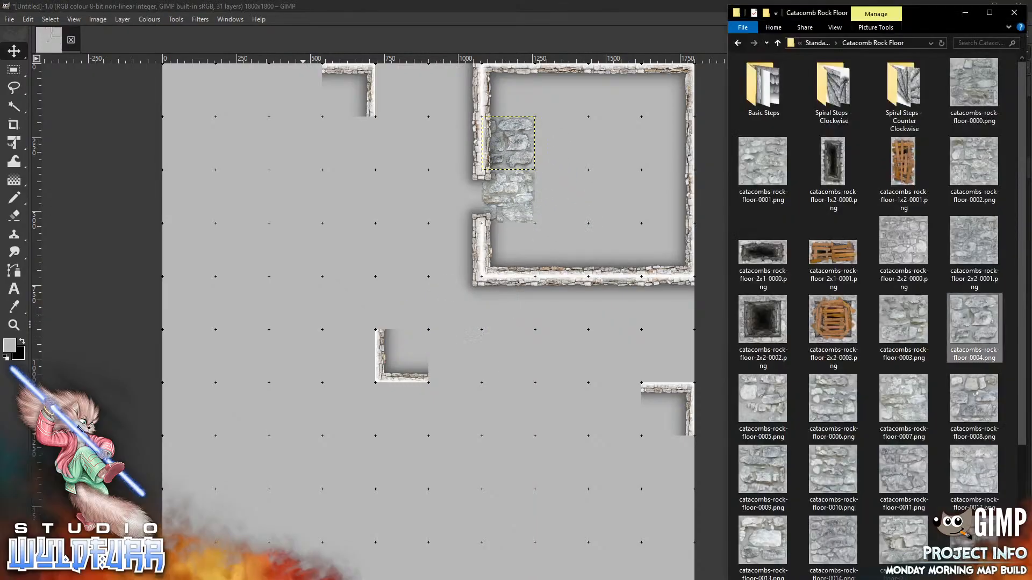
left_click_drag(764, 398, 428, 402)
left_click_drag(431, 322, 512, 241)
Add floor tiles 0006, a second 0007 and 0009 to the top row, and 0008 to the bottom row
key("alt+Tab")
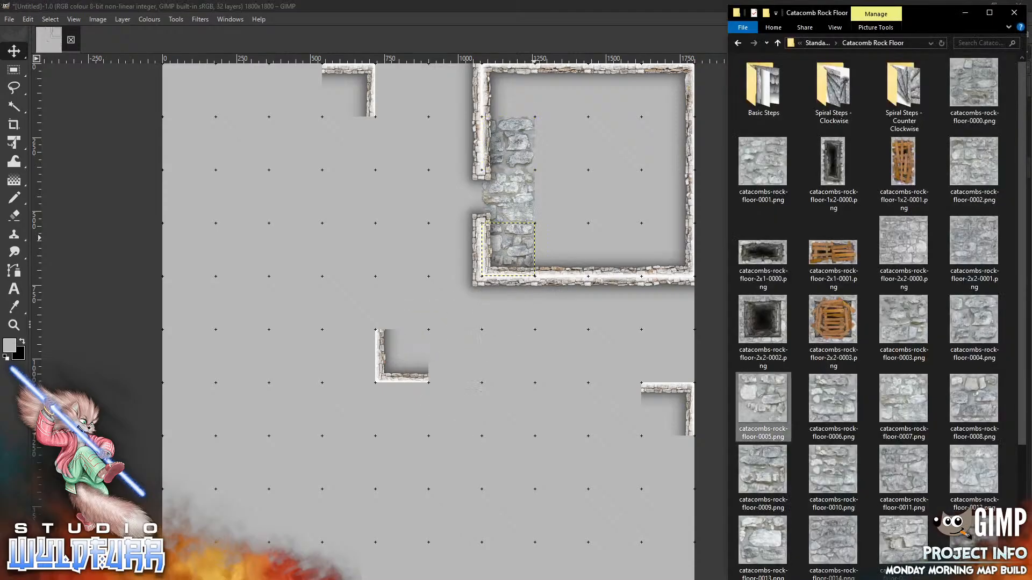
left_click_drag(839, 409, 454, 425)
mouse_move(434, 327)
left_mouse_down()
mouse_move(536, 199)
mouse_move(512, 86)
left_mouse_up()
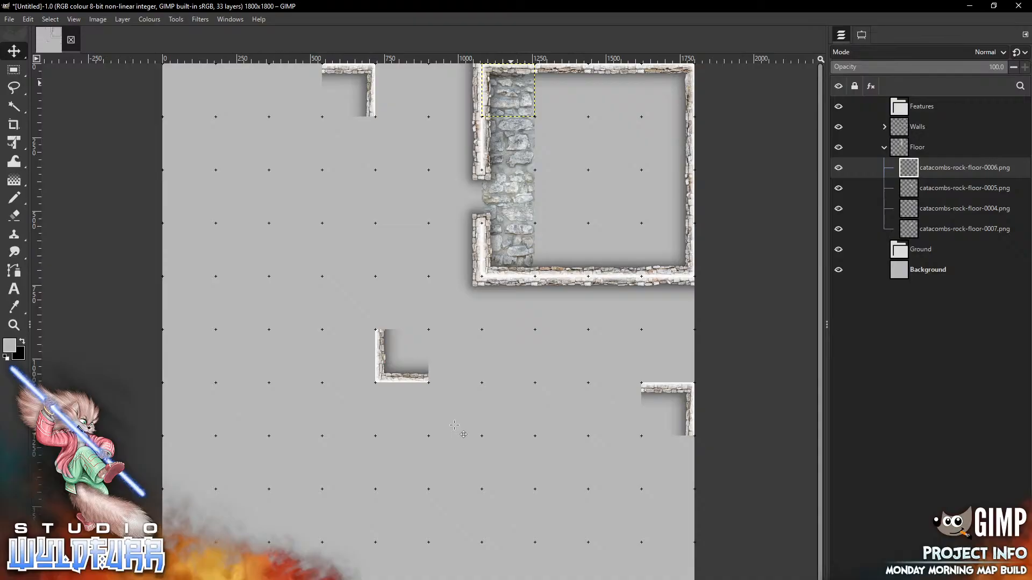
key("alt+Tab")
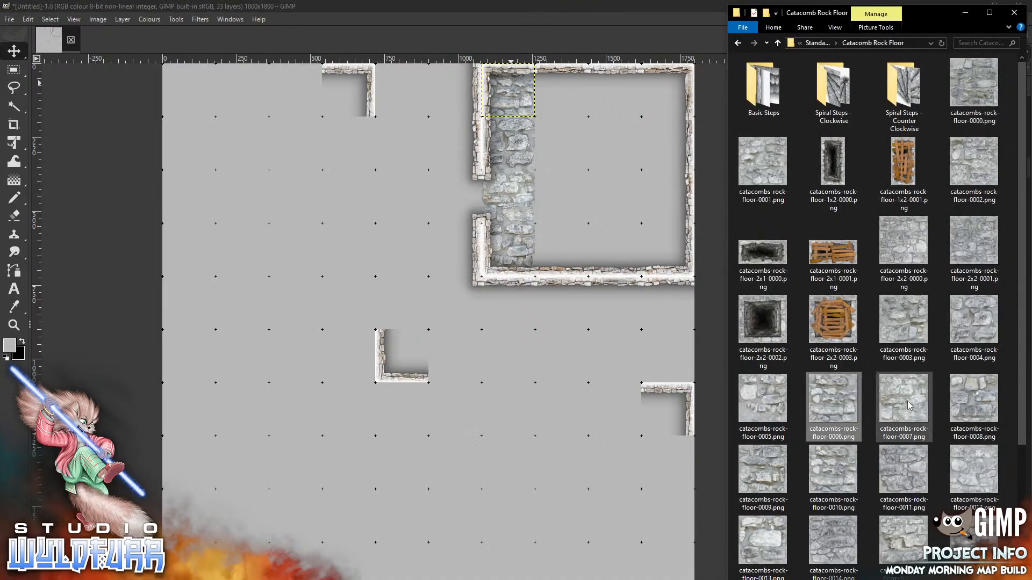
left_click_drag(908, 406, 470, 376)
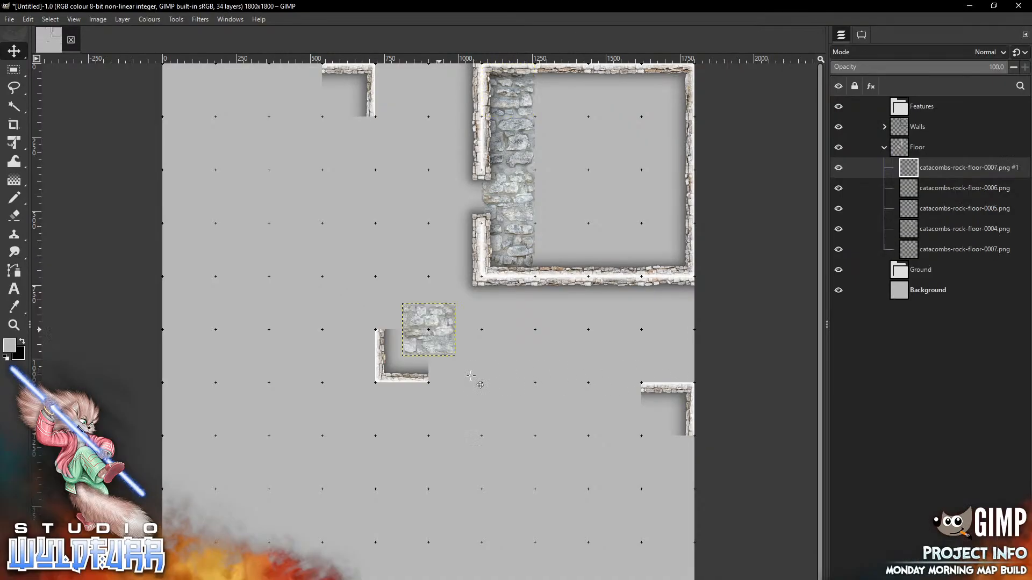
mouse_move(428, 330)
left_mouse_down()
mouse_move(588, 175)
mouse_move(561, 90)
left_mouse_up()
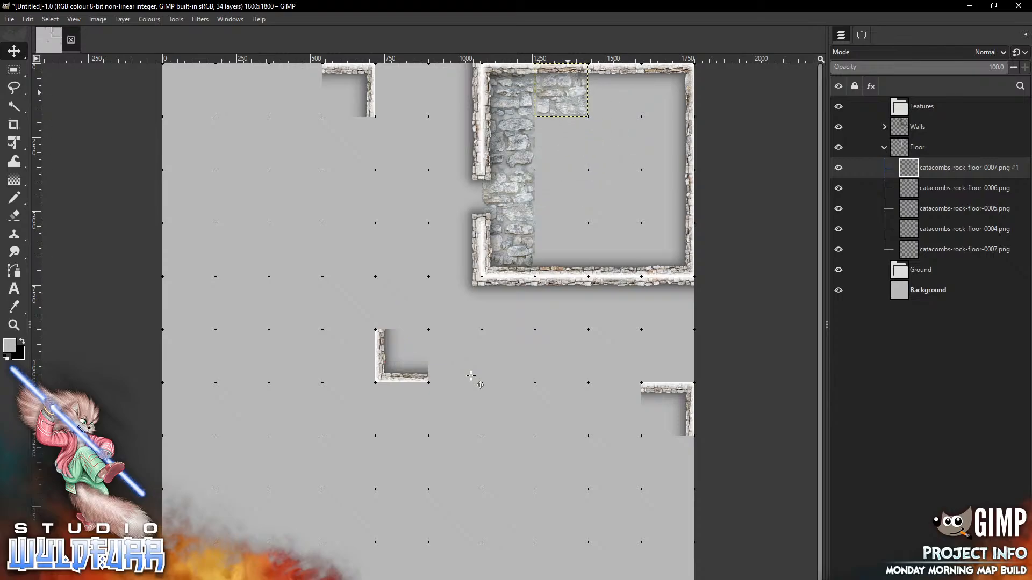
key("alt+Tab")
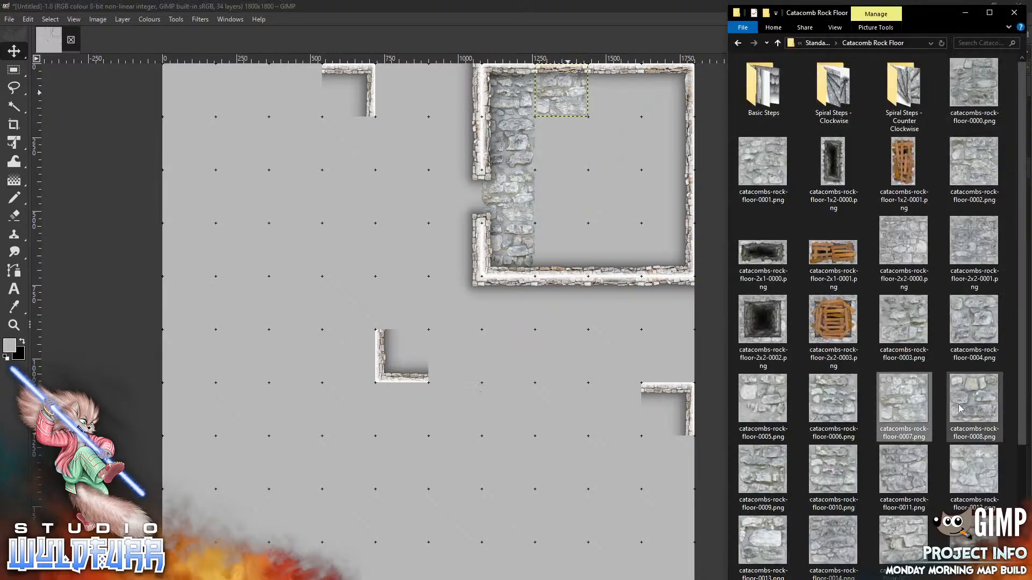
left_click_drag(961, 409, 521, 409)
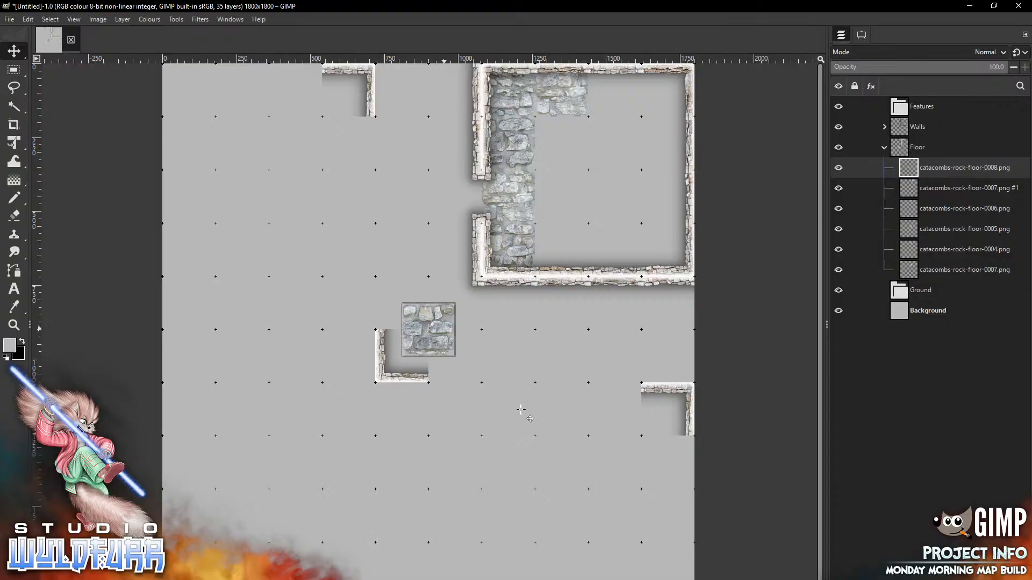
mouse_move(428, 329)
left_mouse_down()
mouse_move(584, 225)
mouse_move(561, 250)
left_mouse_up()
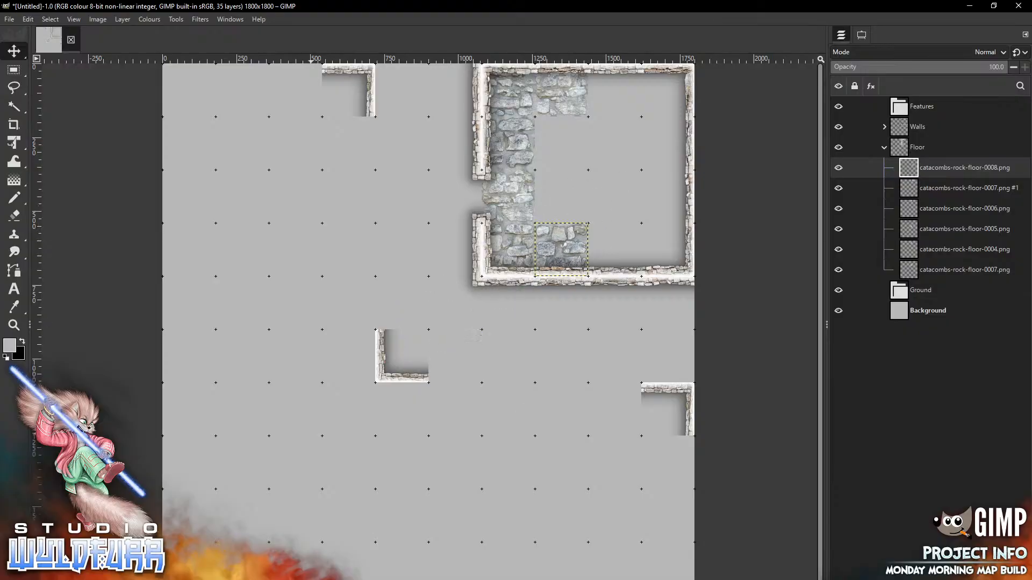
key("alt+Tab")
left_click_drag(779, 473, 613, 146)
mouse_move(429, 329)
left_mouse_down()
mouse_move(592, 165)
mouse_move(621, 113)
mouse_move(615, 89)
left_mouse_up()
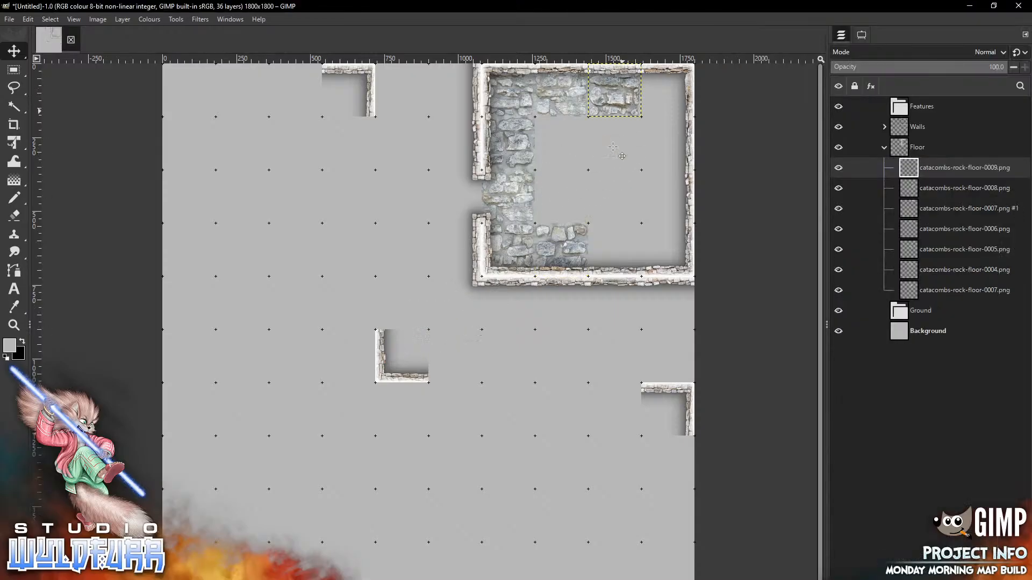
key("alt+Tab")
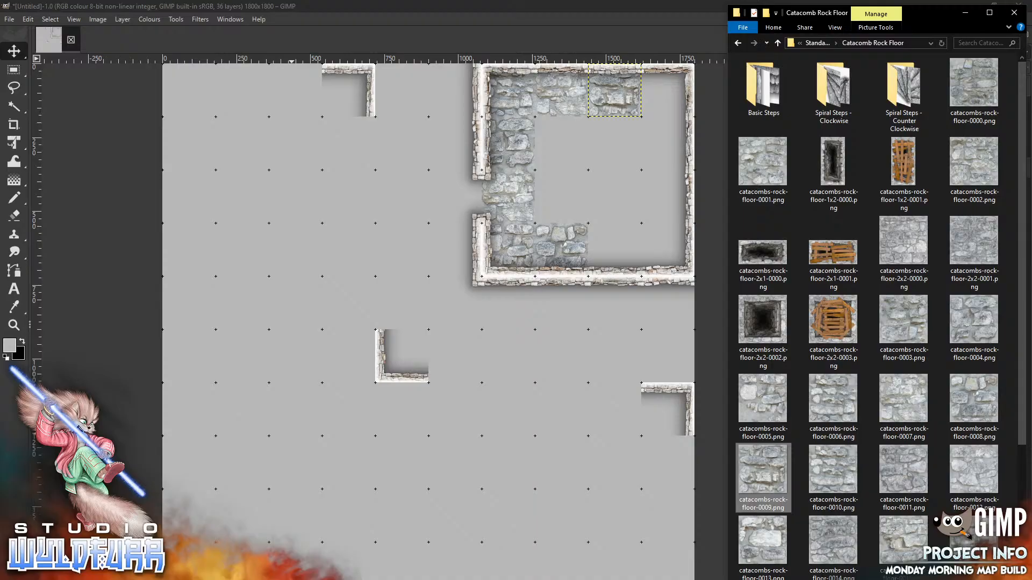
Place floor tiles 0010–0013 down the room's right side from top-right to bottom-right corner
left_click_drag(475, 417, 475, 417)
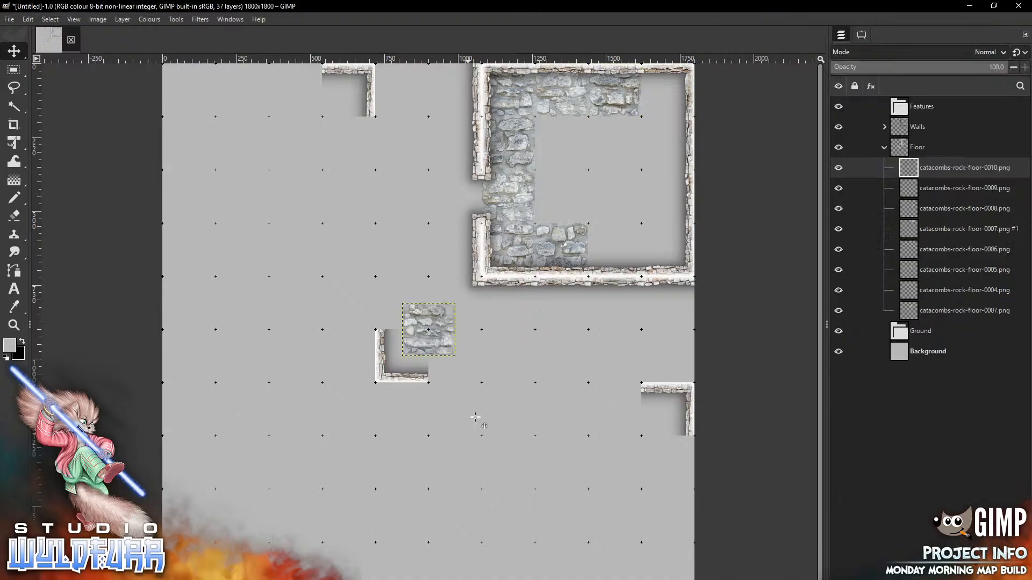
left_click_drag(429, 330, 682, 91)
key("alt+Tab")
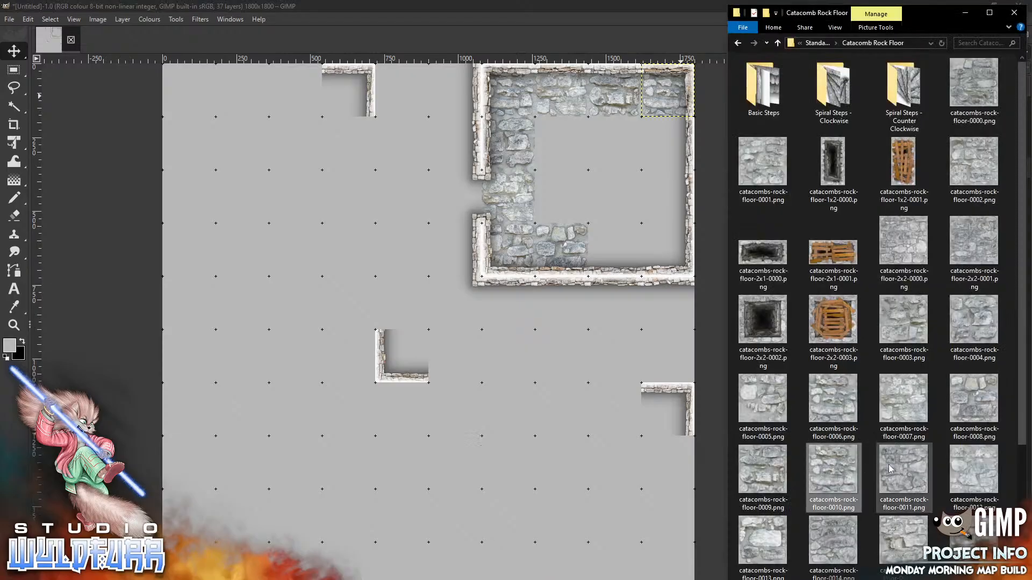
left_click_drag(890, 469, 464, 384)
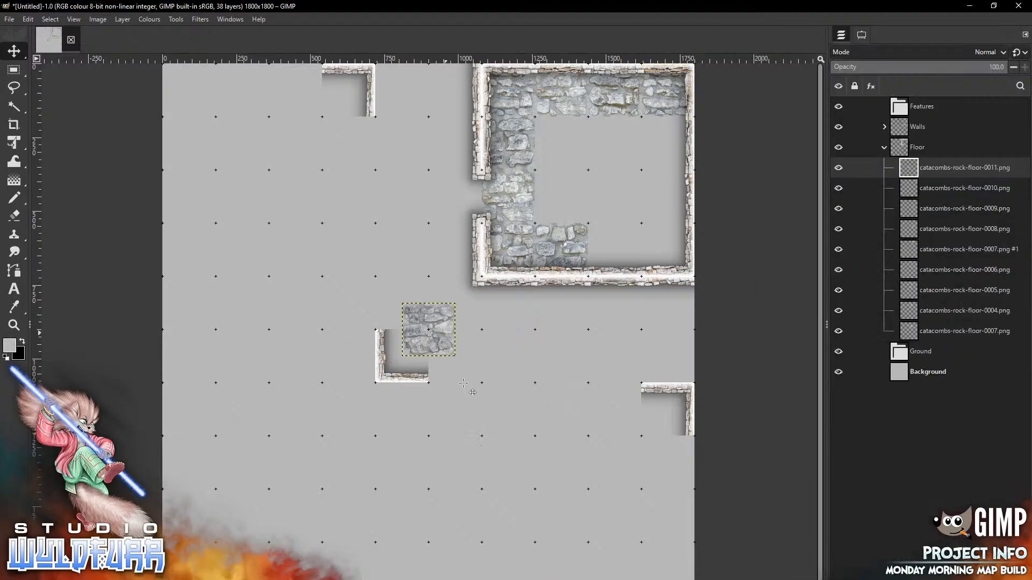
mouse_move(442, 331)
left_mouse_down()
mouse_move(680, 159)
mouse_move(681, 144)
left_mouse_up()
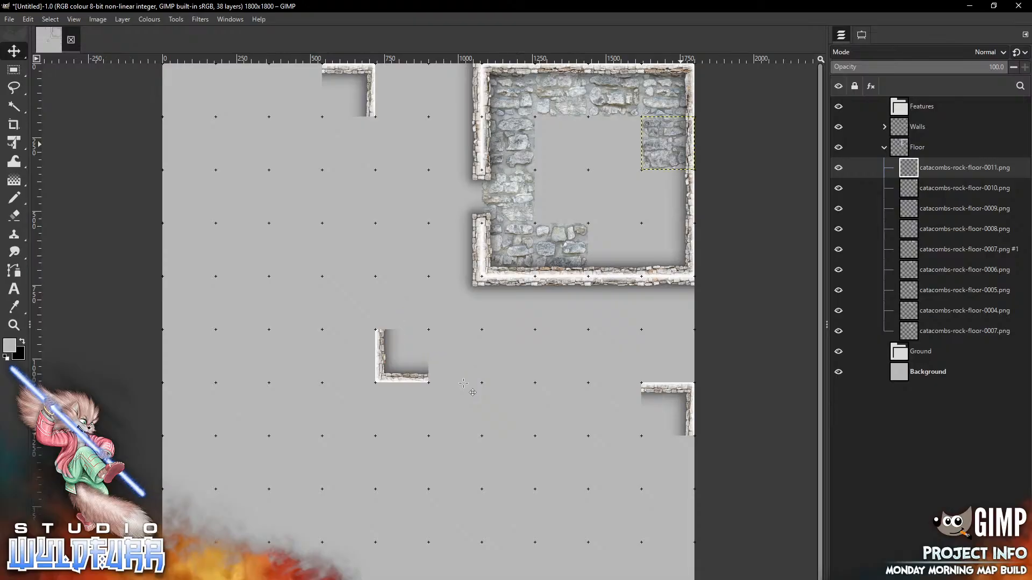
key("alt+Tab")
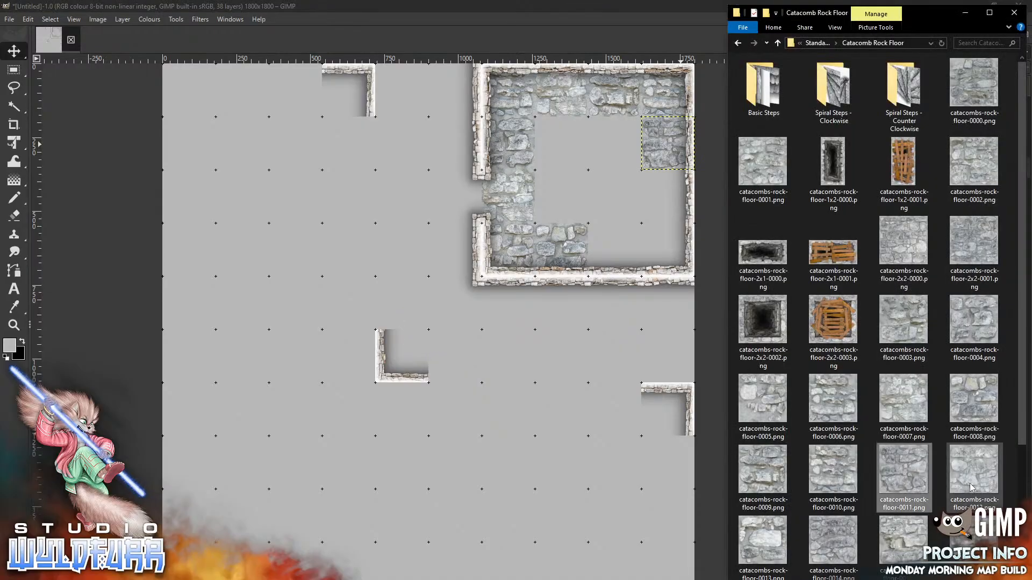
left_click_drag(972, 488, 499, 442)
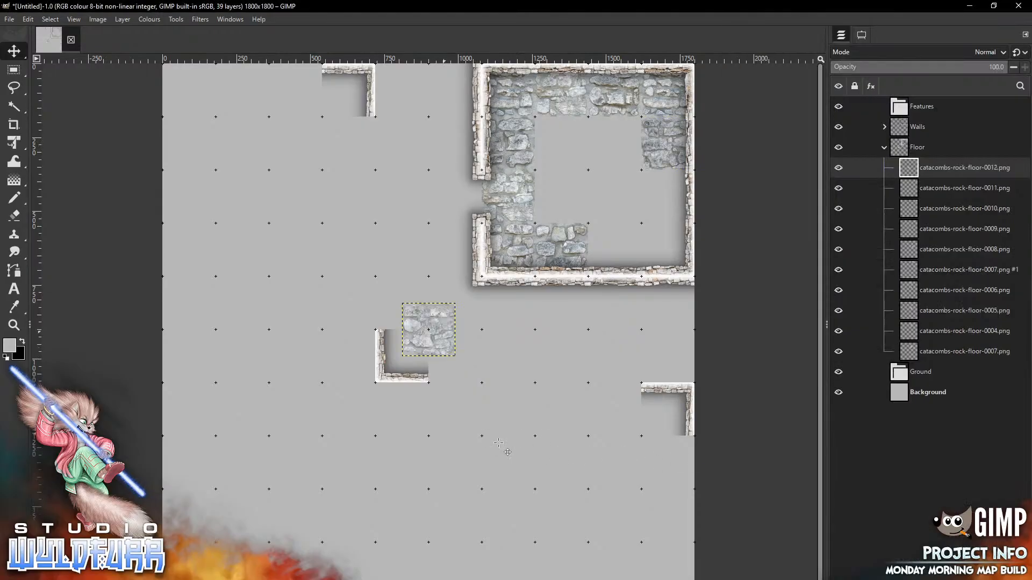
mouse_move(444, 330)
left_mouse_down()
mouse_move(623, 275)
mouse_move(691, 201)
mouse_move(686, 195)
left_mouse_up()
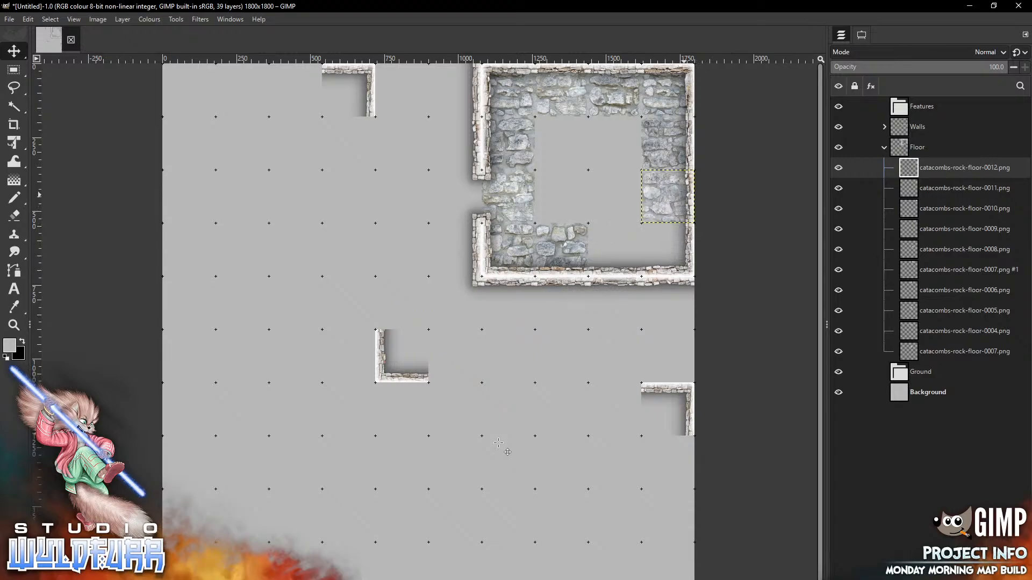
key("alt+Tab")
left_click_drag(775, 539, 448, 378)
left_click_drag(437, 330, 676, 238)
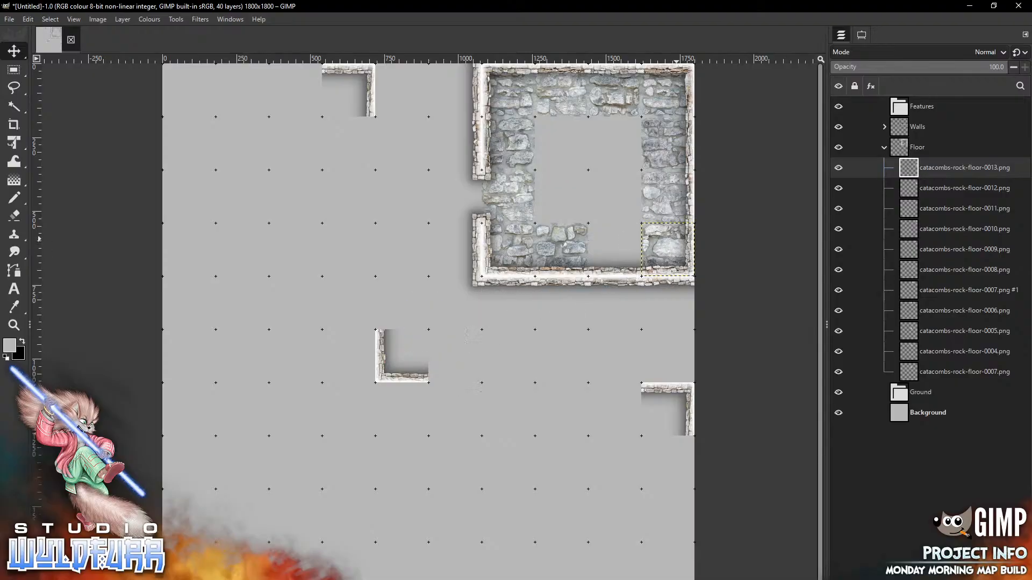
key("alt+Tab")
Fill the remaining floor gaps with tiles 0014, 0015, 0016, 0017 and 0021
left_click_drag(833, 543, 562, 266)
left_click_drag(439, 331, 644, 252)
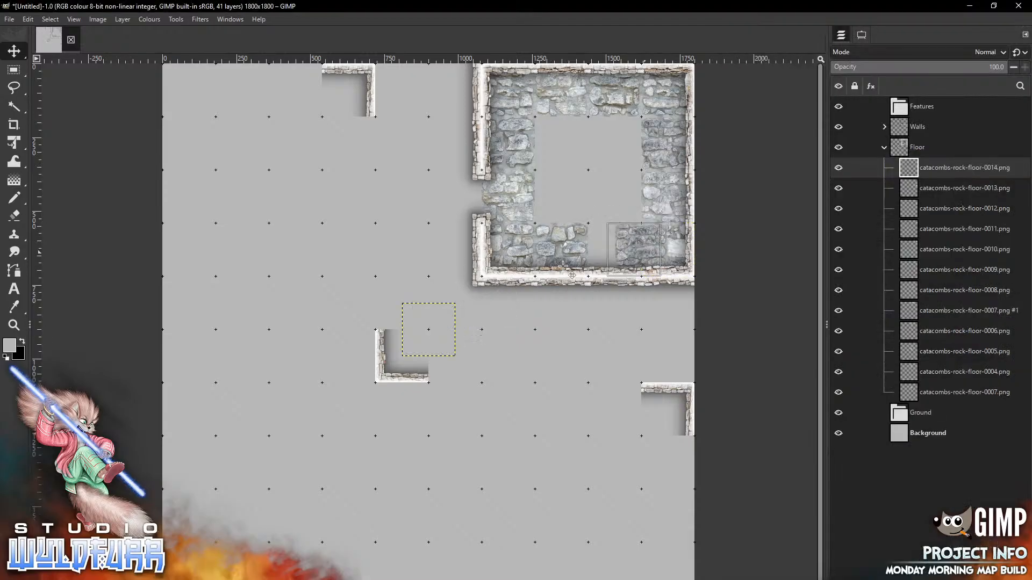
left_click_drag(563, 266, 562, 266)
key("alt+Tab")
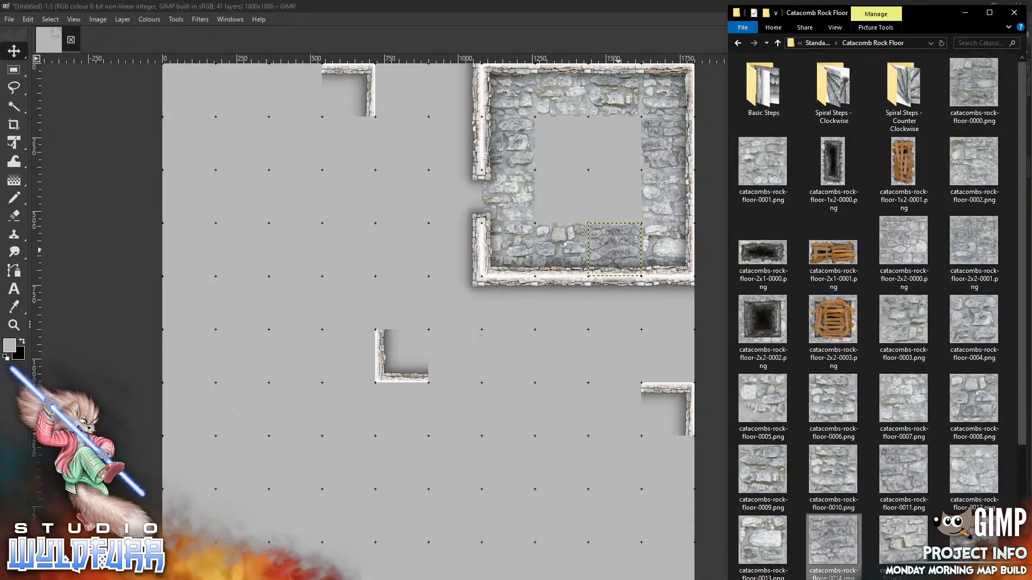
key("alt+Tab")
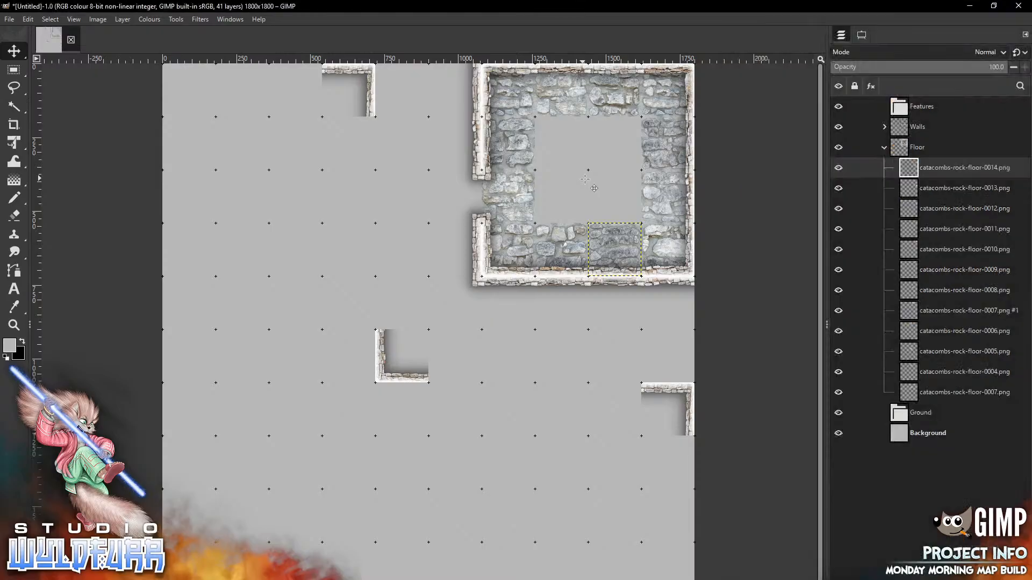
left_click_drag(584, 179, 585, 179)
left_click_drag(442, 338, 574, 151)
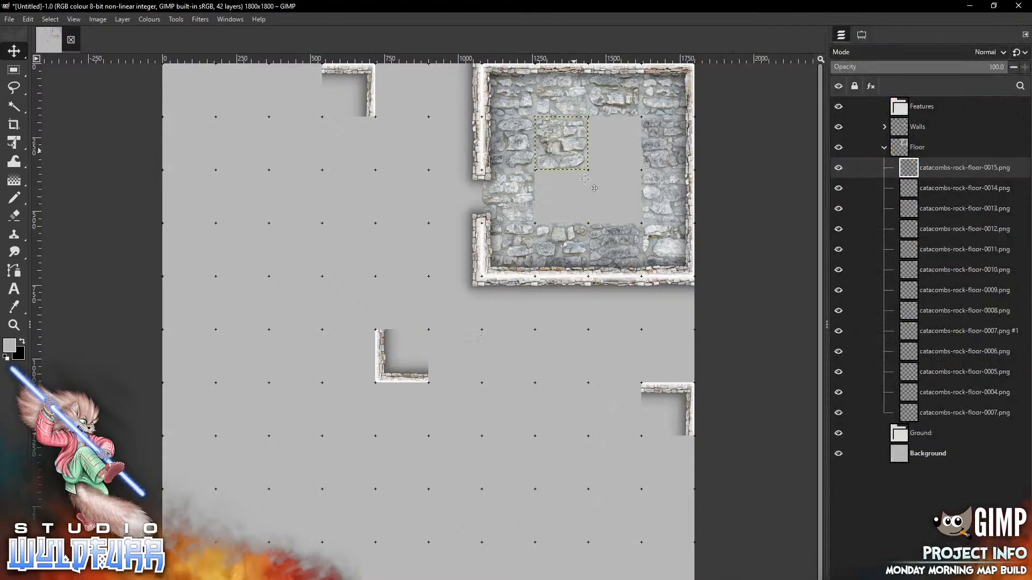
key("alt+Tab")
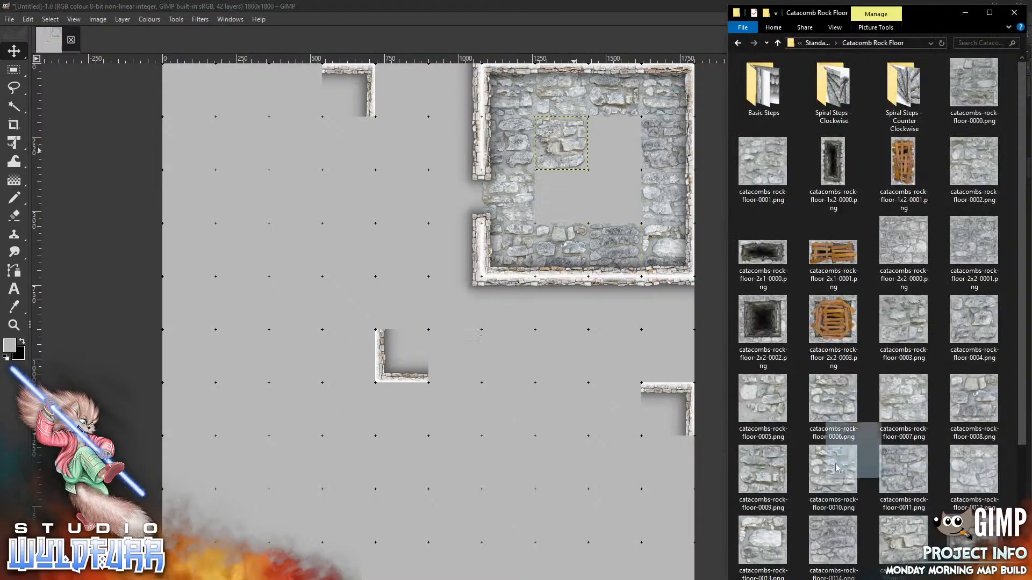
key("alt+Tab")
left_click_drag(974, 541, 626, 152)
key("alt+Tab")
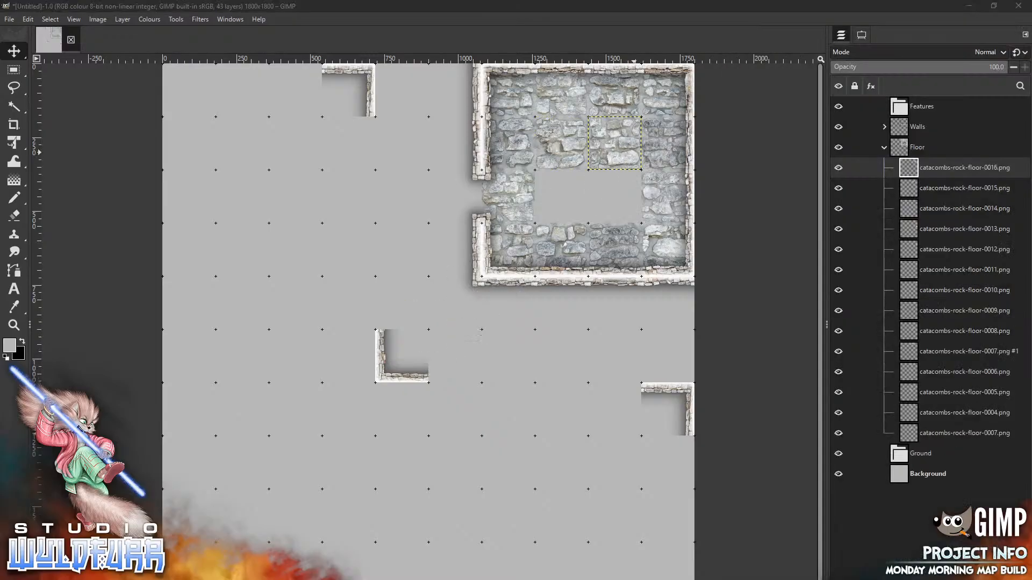
scroll(996, 418, "down", 3)
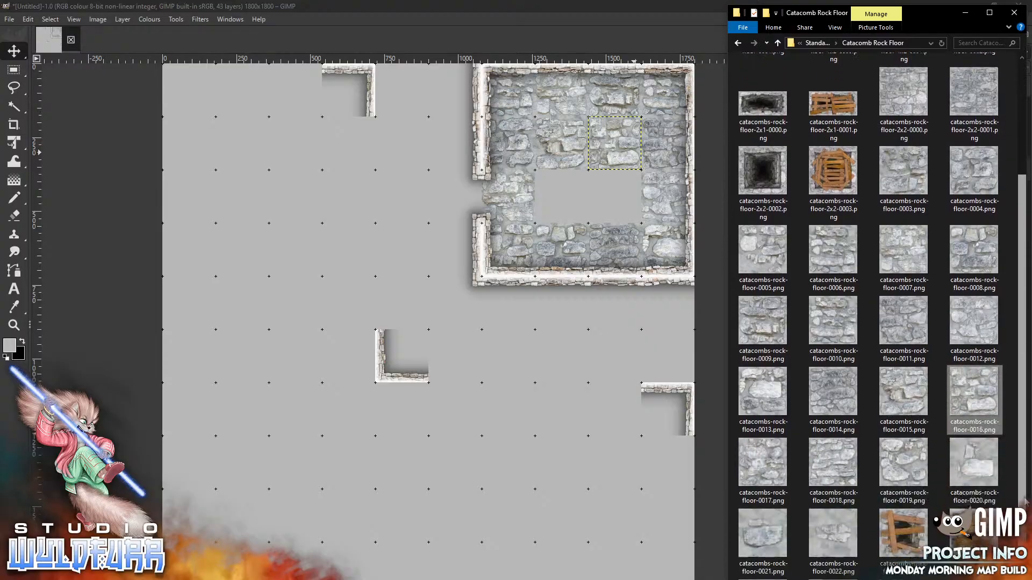
left_click_drag(769, 408, 566, 202)
key("alt+Tab")
key("alt+Tab")
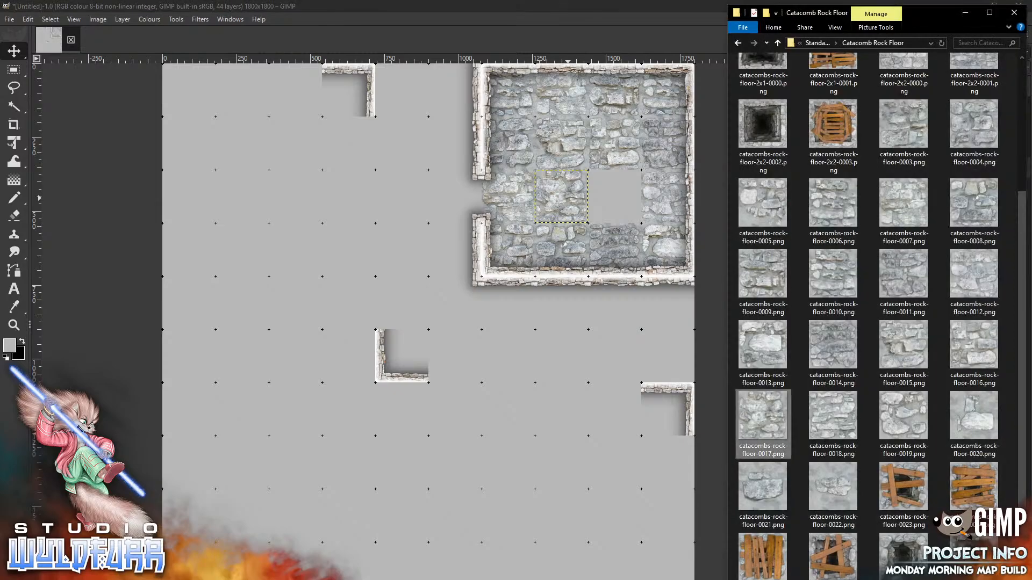
left_click_drag(758, 482, 618, 189)
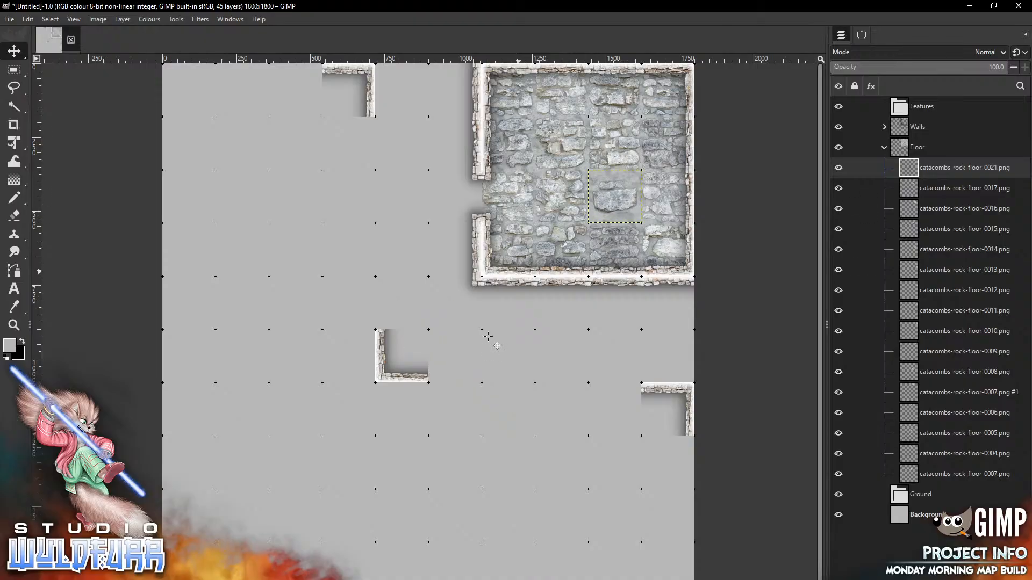
Zoom the map to 1:1 (100%) on the stone room and move Explorer up to Standard Edition
left_click(76, 19)
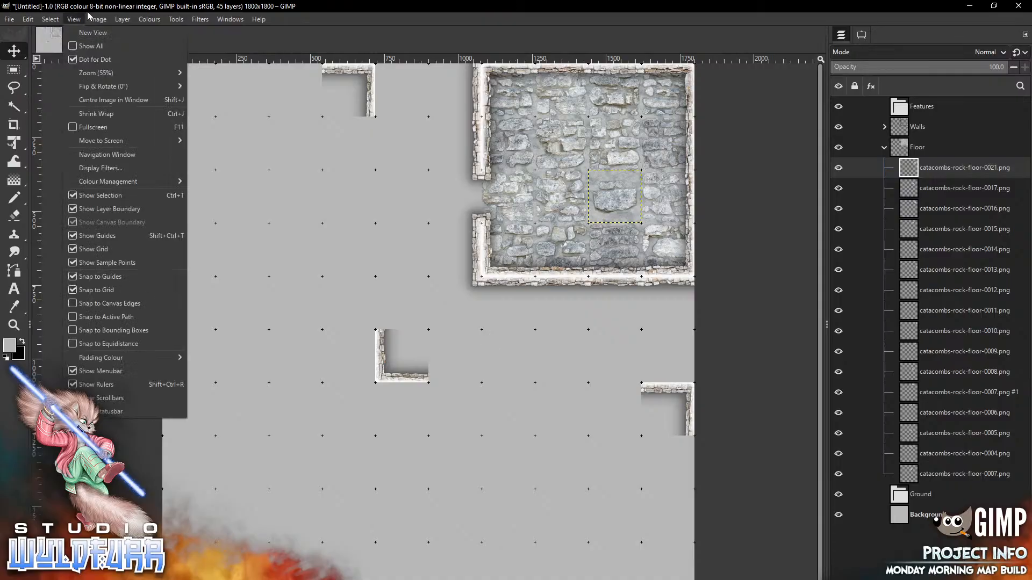
mouse_move(96, 73)
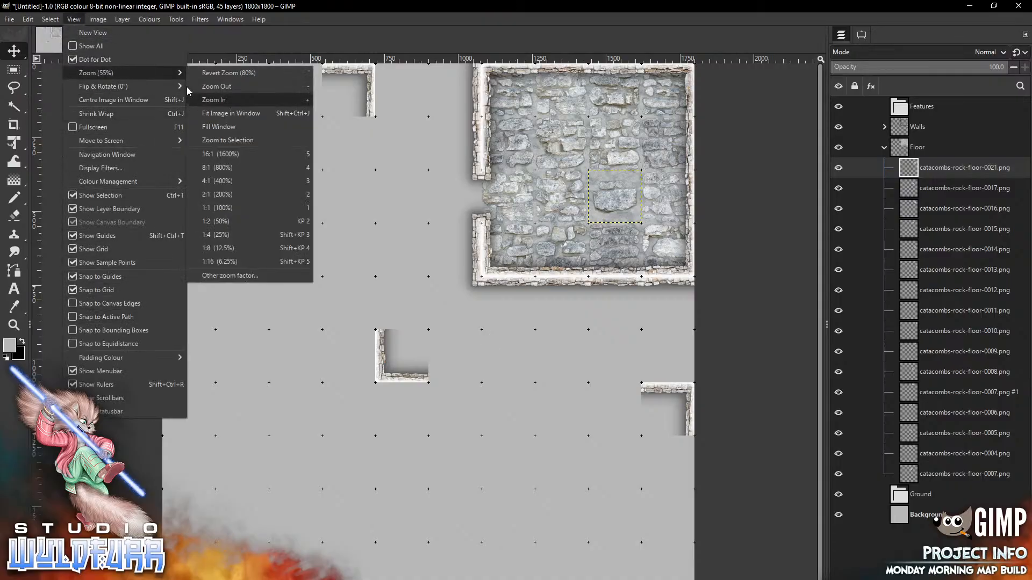
left_click(226, 207)
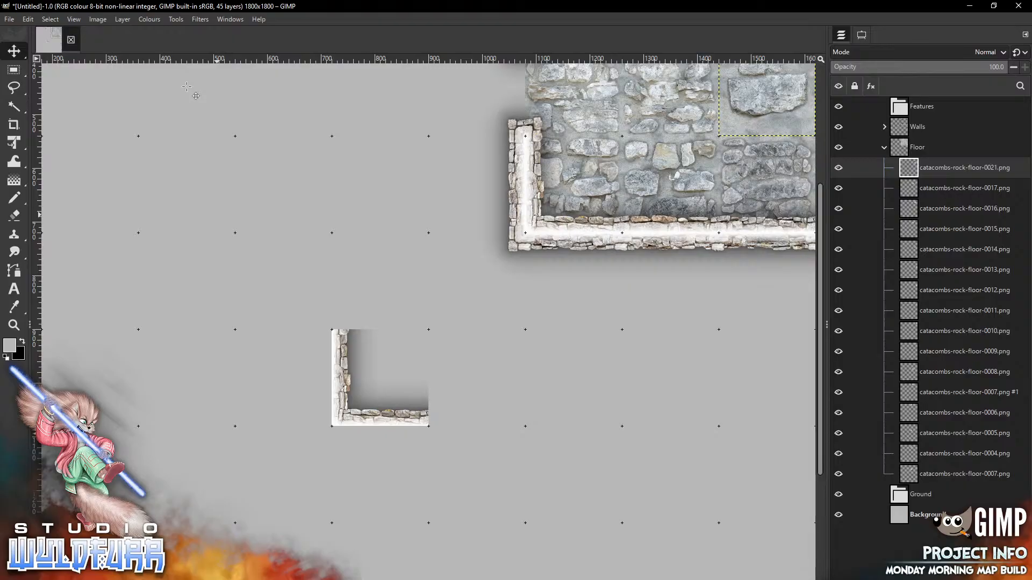
scroll(187, 86, "up", 5)
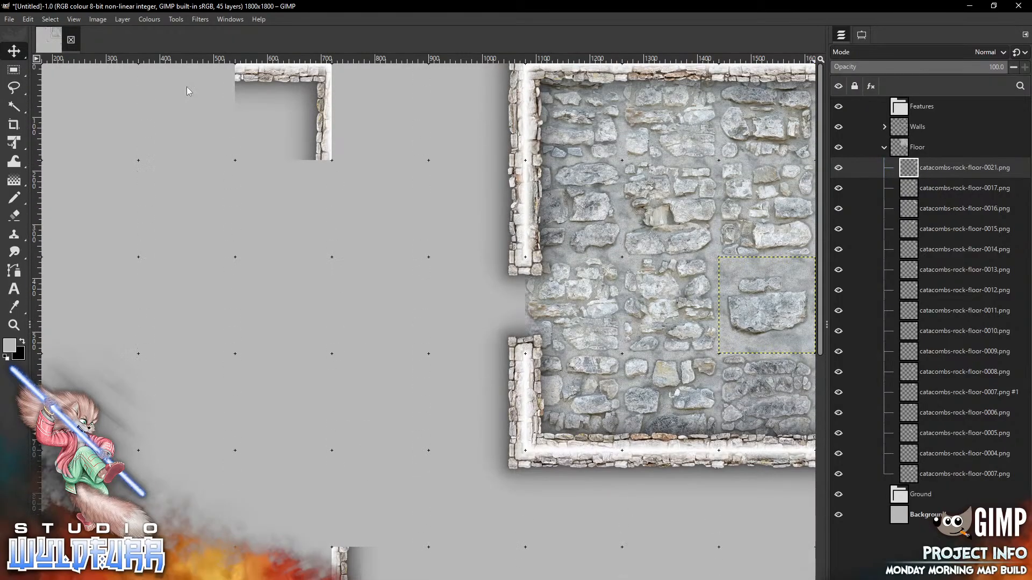
scroll(187, 88, "right", 3)
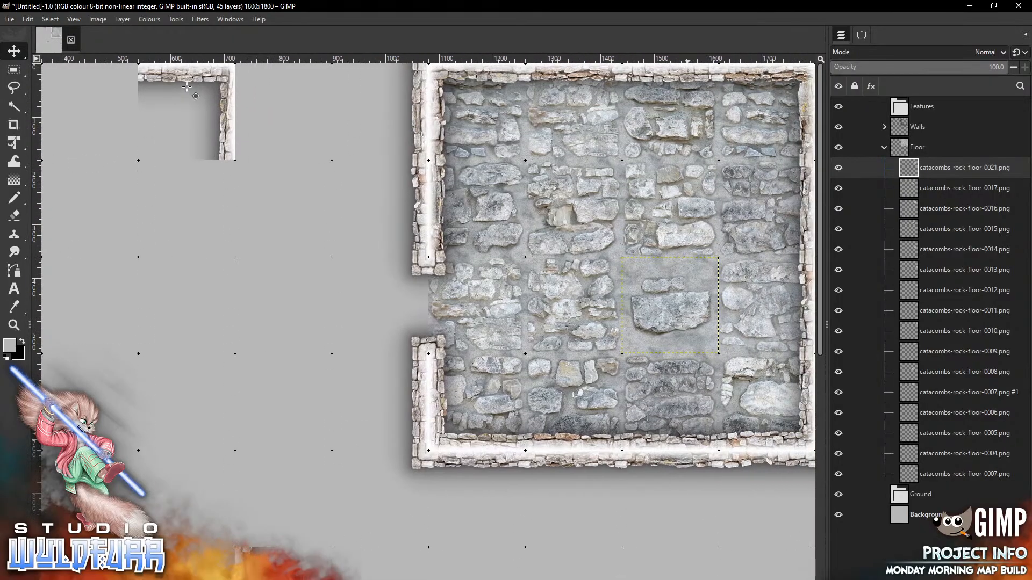
key("alt+Tab")
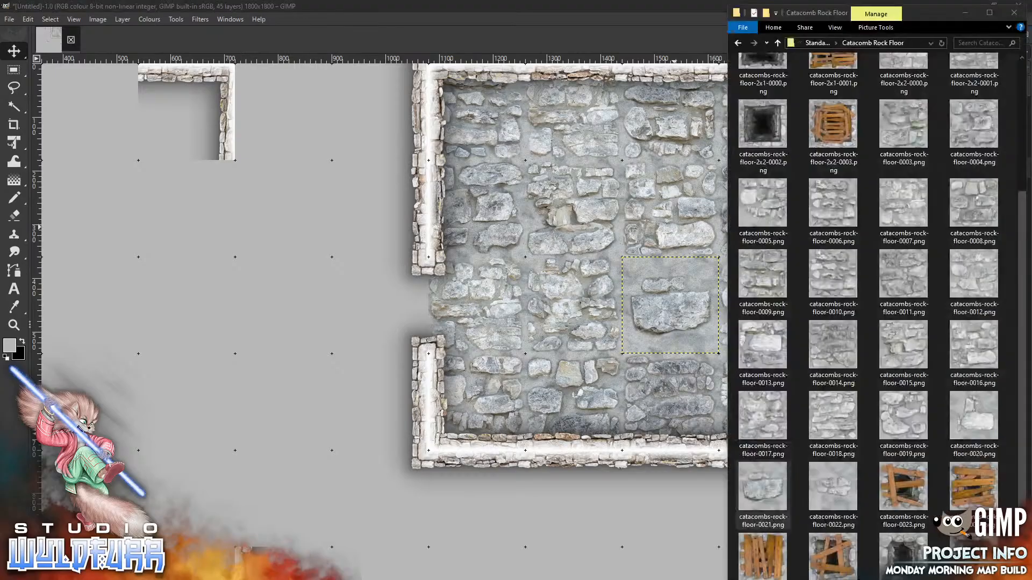
left_click(819, 43)
Navigate Explorer up to Patreon Library, then into Ready-made Rooms > Dungeon Map Tiles
left_click(821, 43)
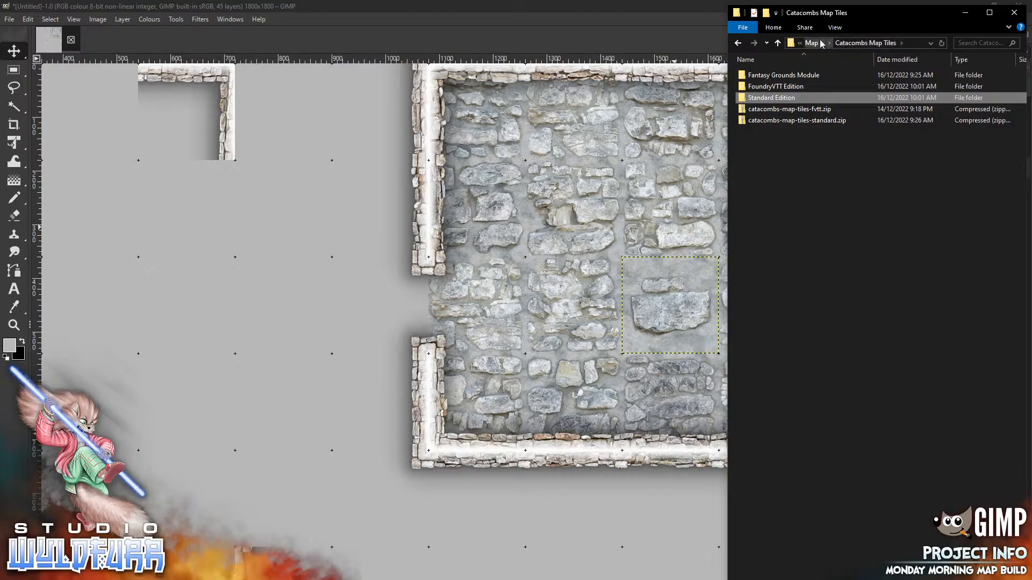
left_click(832, 43)
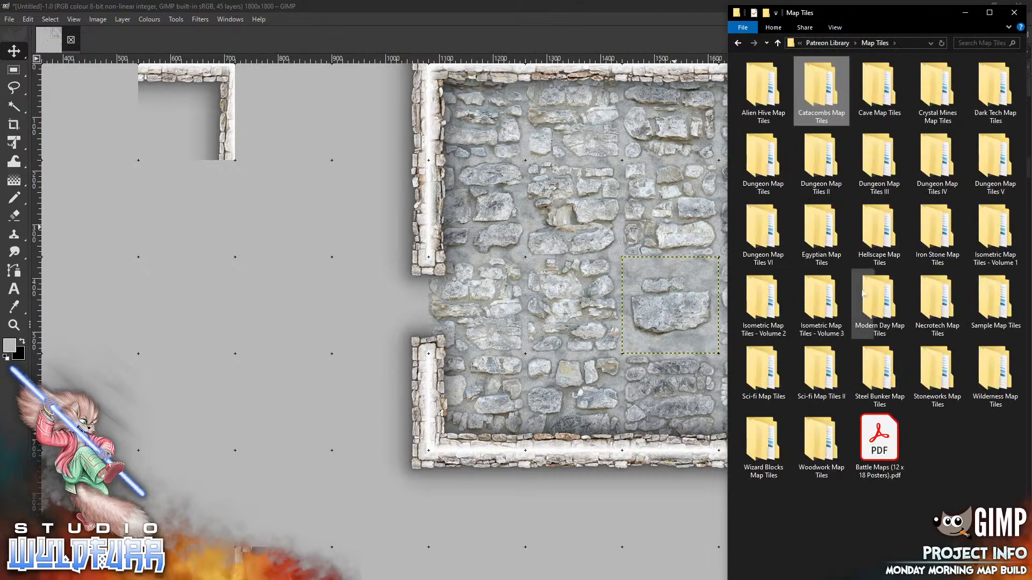
left_click(827, 43)
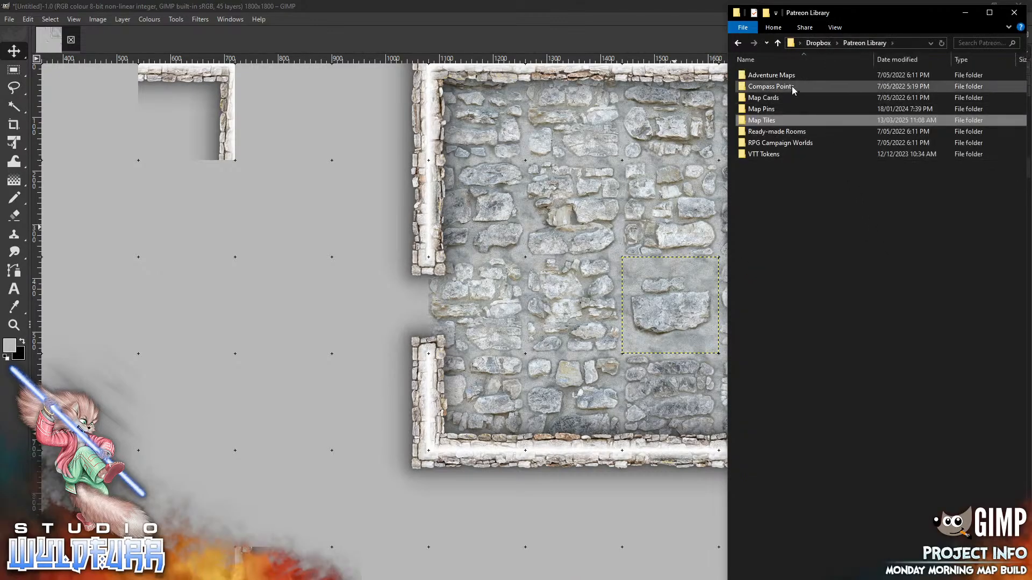
double_click(788, 132)
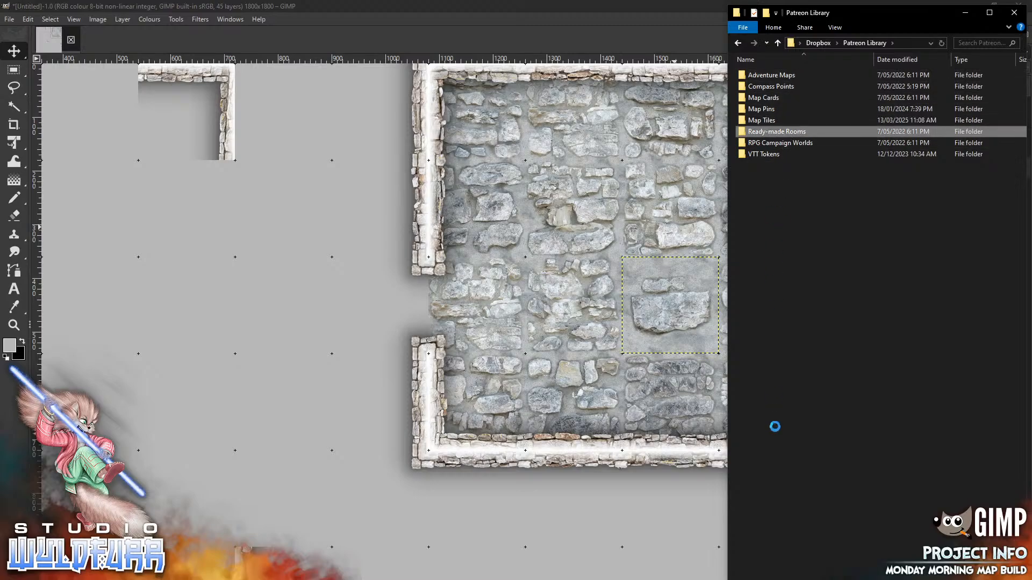
double_click(807, 74)
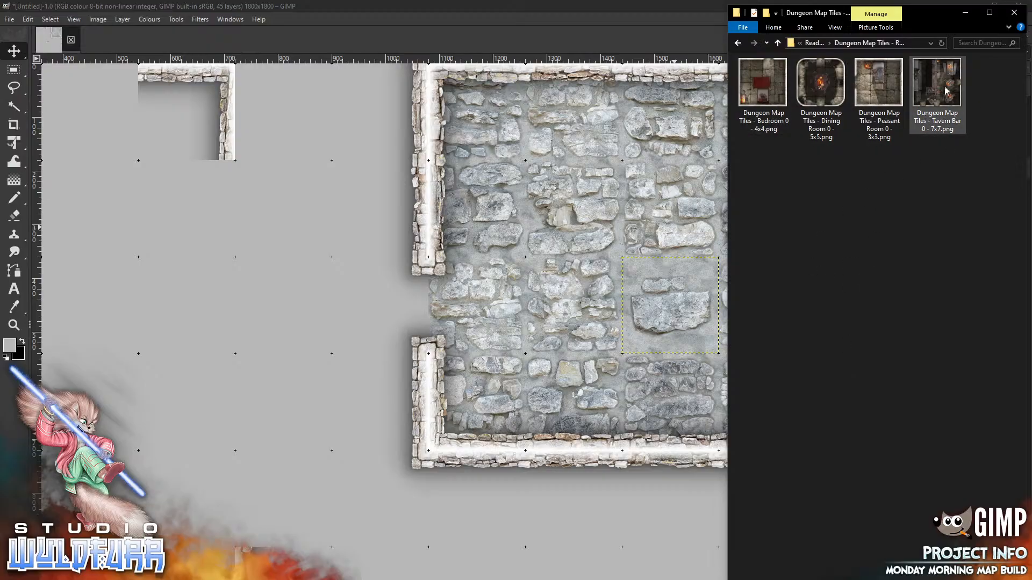
Add the Tavern Bar 7x7 room image as a layer and place it at the map's lower left
left_click_drag(921, 123, 281, 311)
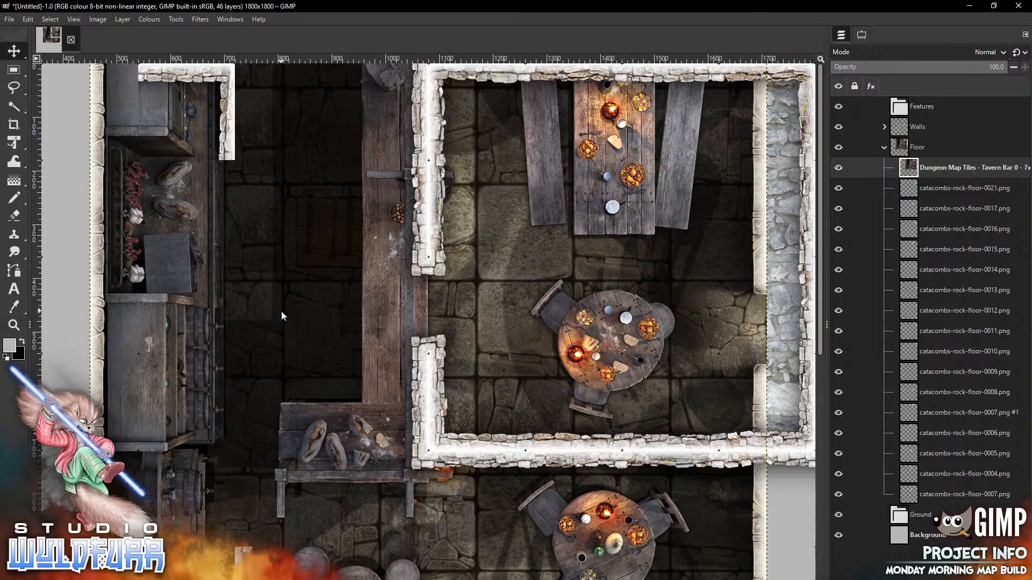
key("z")
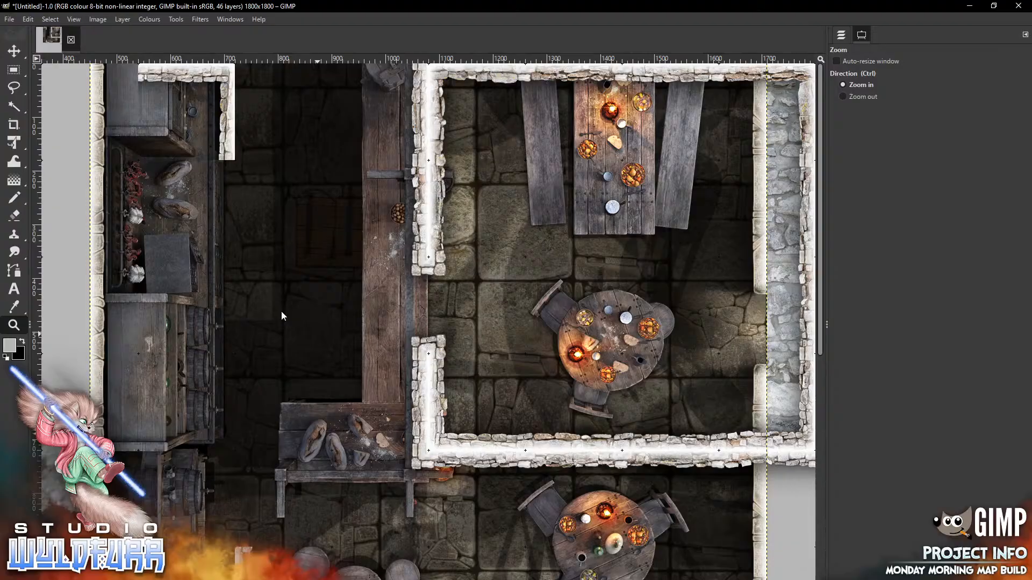
key("alt+v")
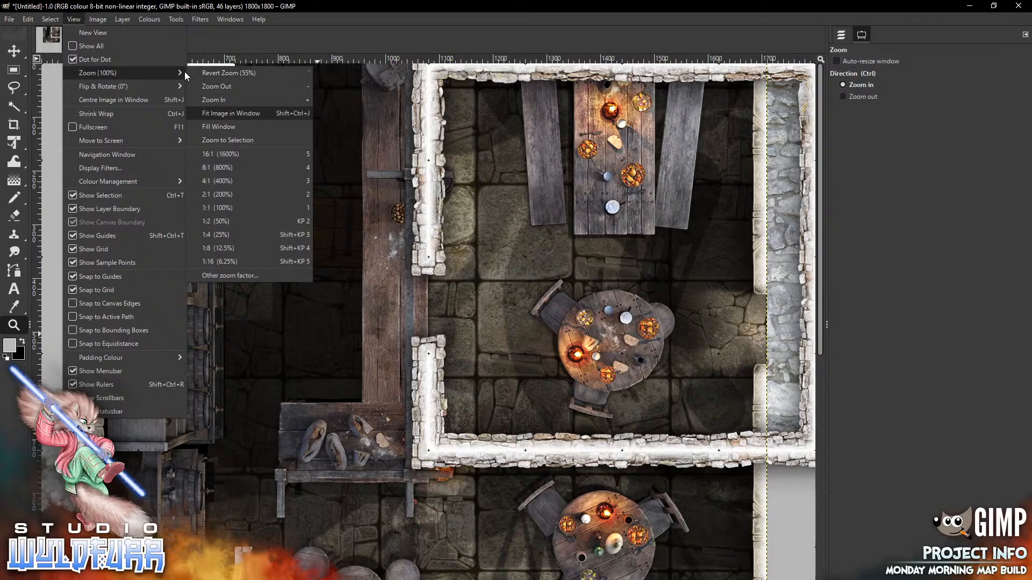
key("Return")
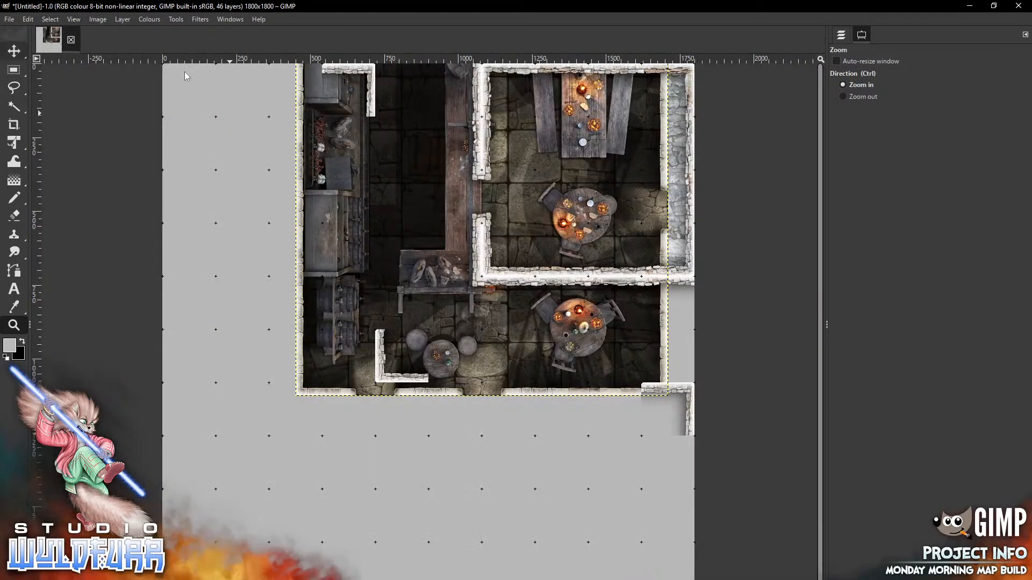
key("m")
mouse_move(625, 317)
left_mouse_down()
mouse_move(433, 520)
mouse_move(490, 487)
mouse_move(555, 479)
mouse_move(492, 468)
left_mouse_up()
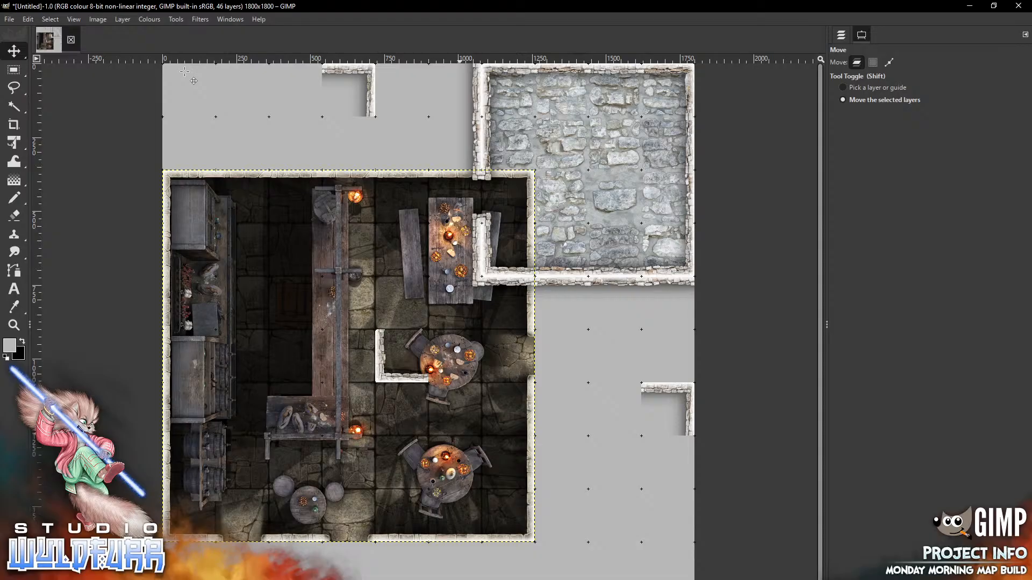
left_click(280, 578)
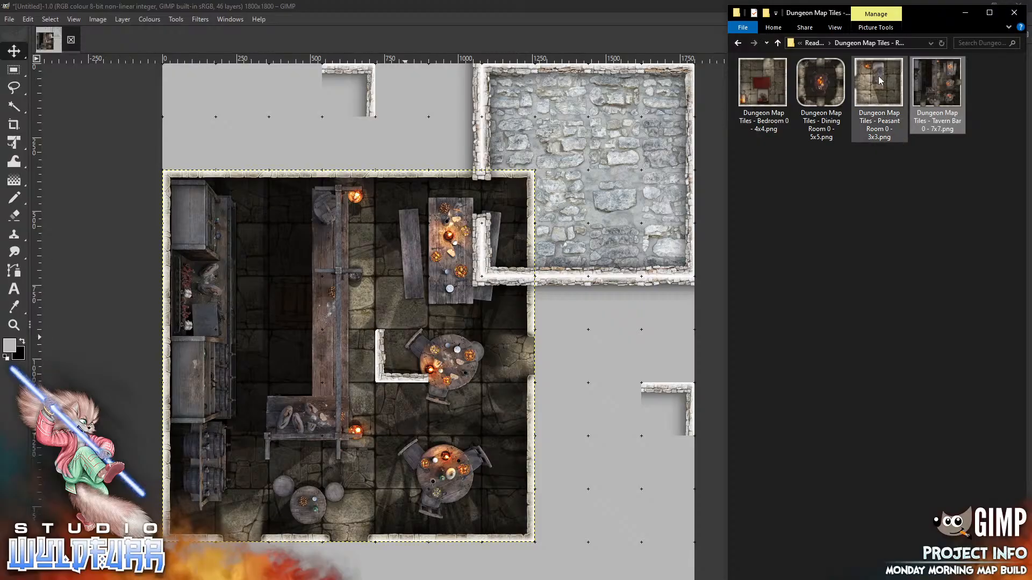
Add the Peasant Room image and shift it right, then up over the stone room
left_click_drag(880, 82, 596, 329)
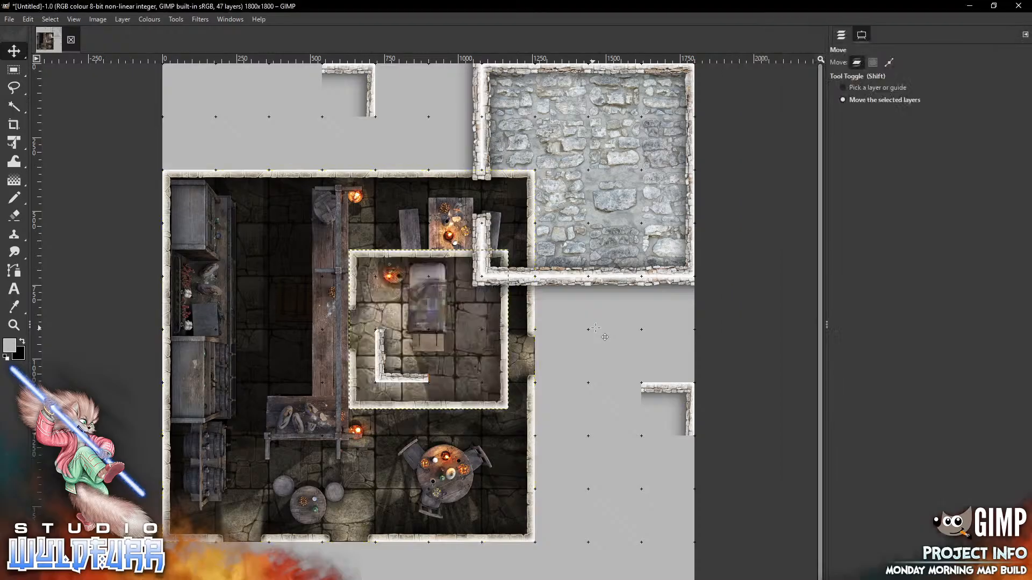
left_click_drag(391, 294, 579, 322)
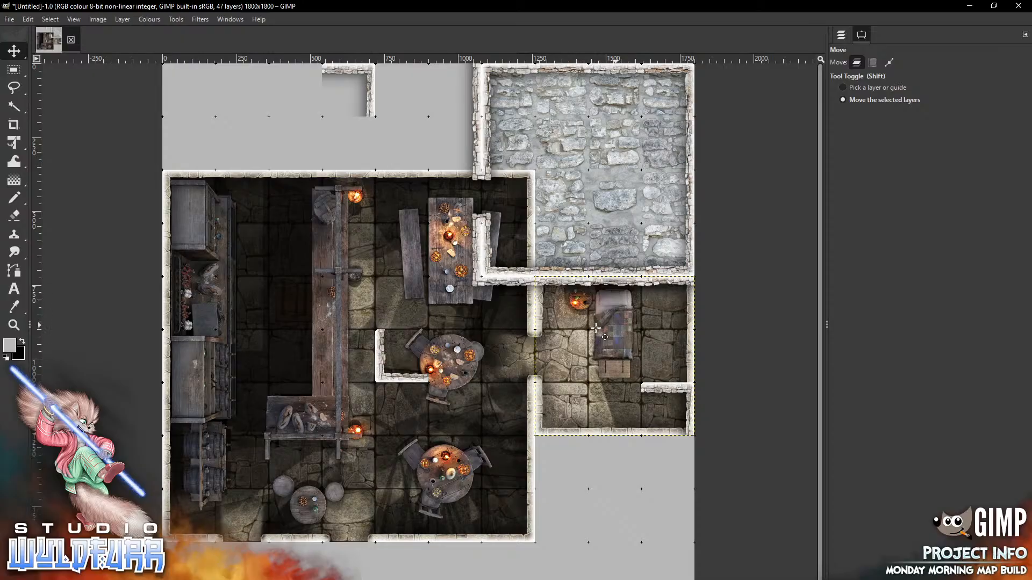
left_click_drag(596, 328, 628, 124)
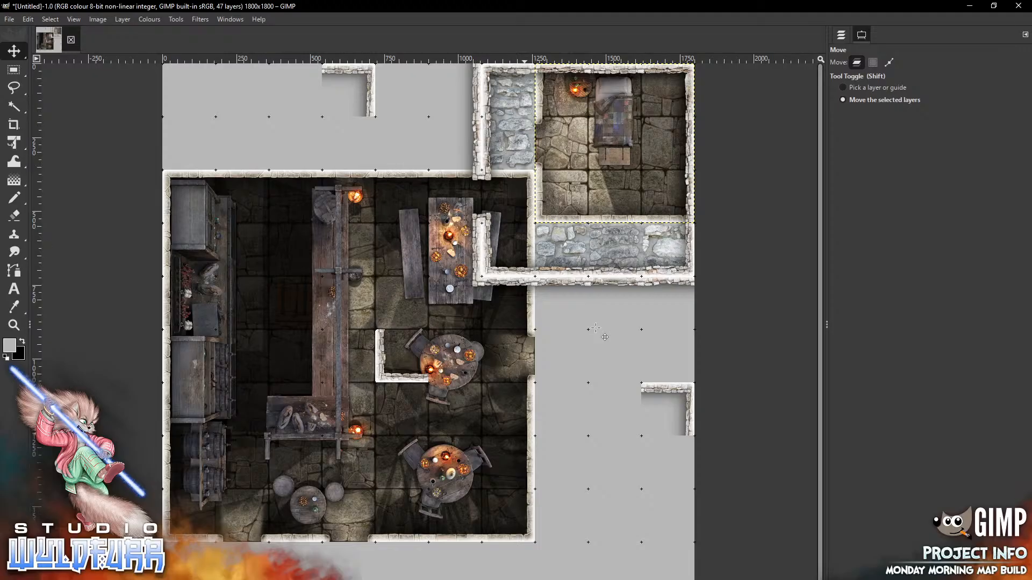
key("ctrl+l")
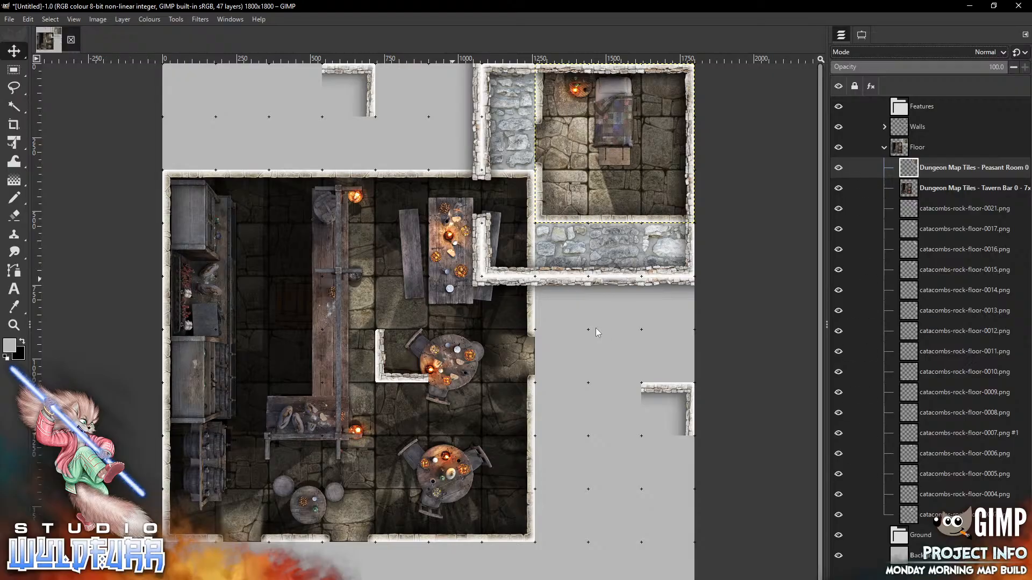
Delete the Peasant Room and Tavern Bar layers, leaving 45 layers
key("Delete")
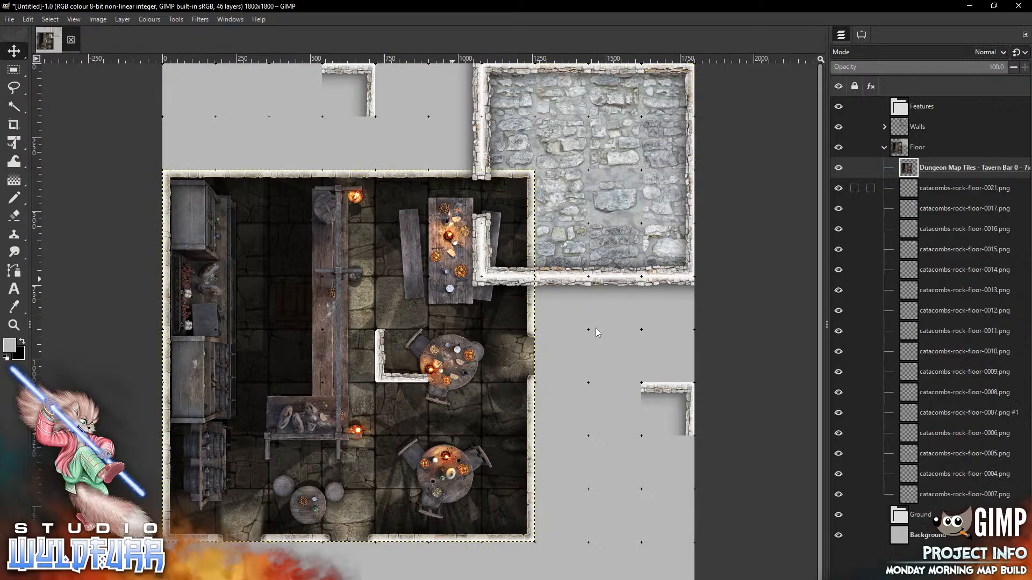
key("Delete")
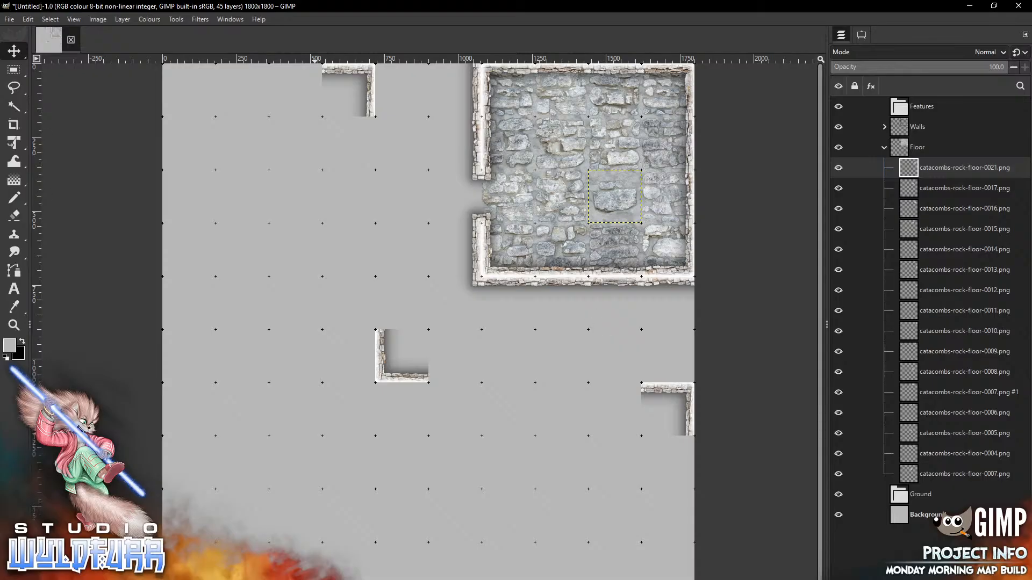
key("alt+Tab")
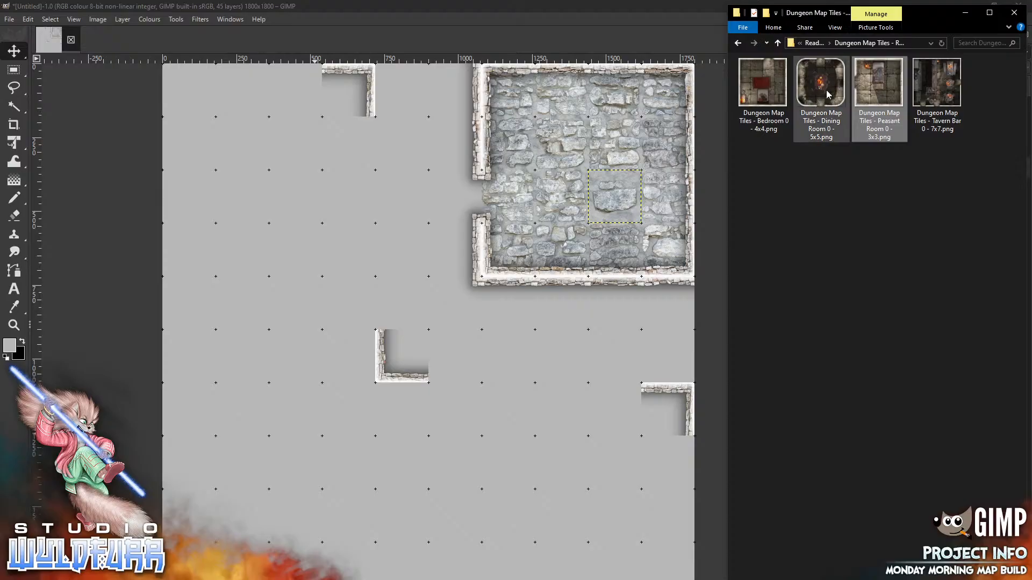
left_click_drag(835, 99, 225, 221)
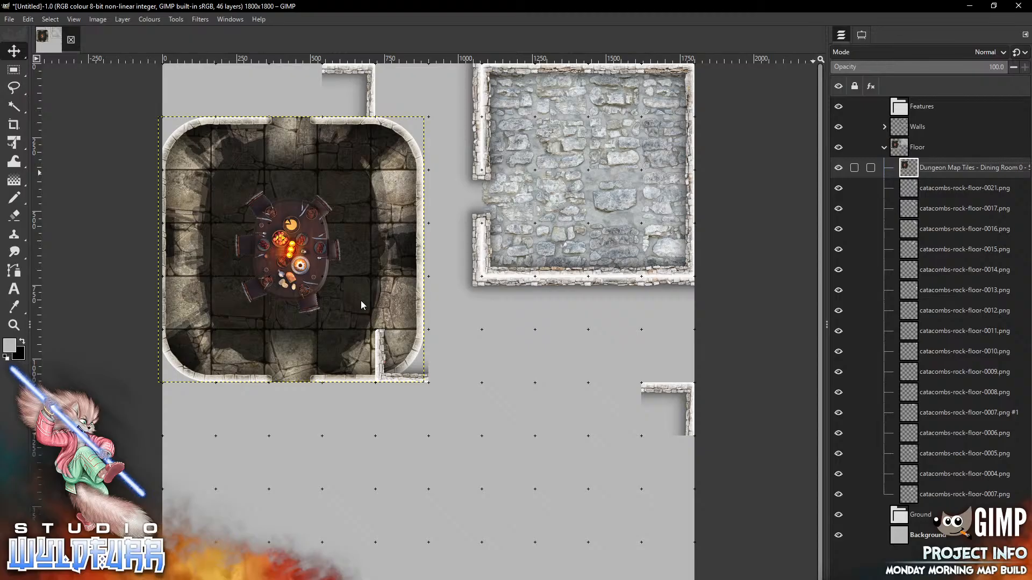
key("Delete")
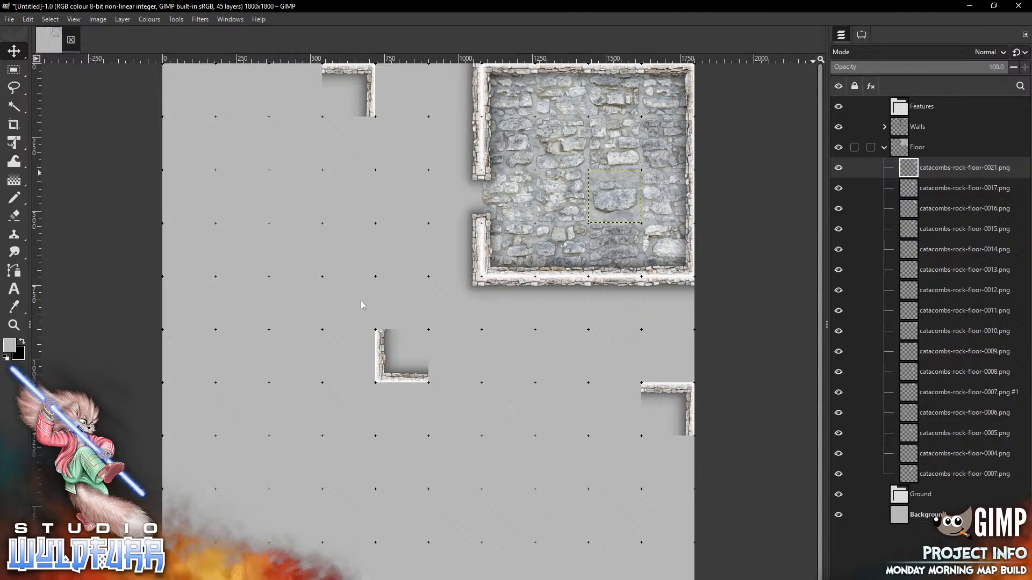
Expand GIMP's Walls group, then browse Explorer to Map Tiles > Catacombs > Standard Edition > Stone Wall Overlays
left_click(917, 127)
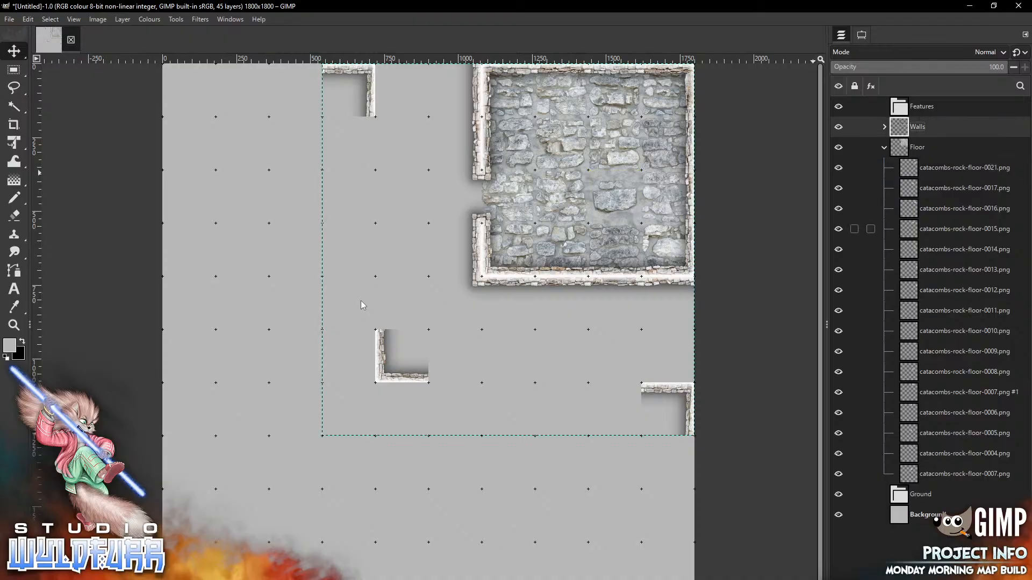
left_click(885, 127)
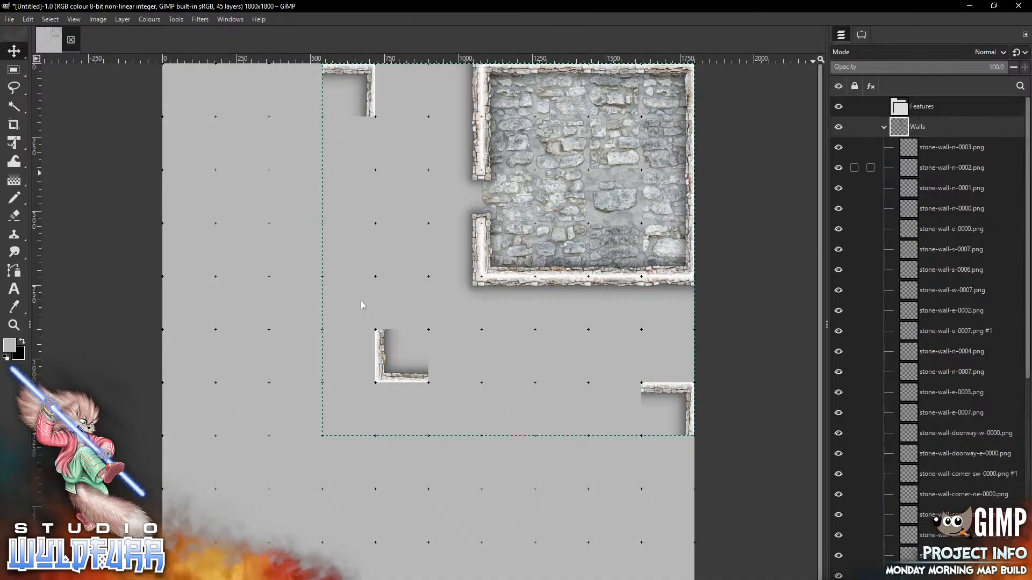
key("alt+Tab")
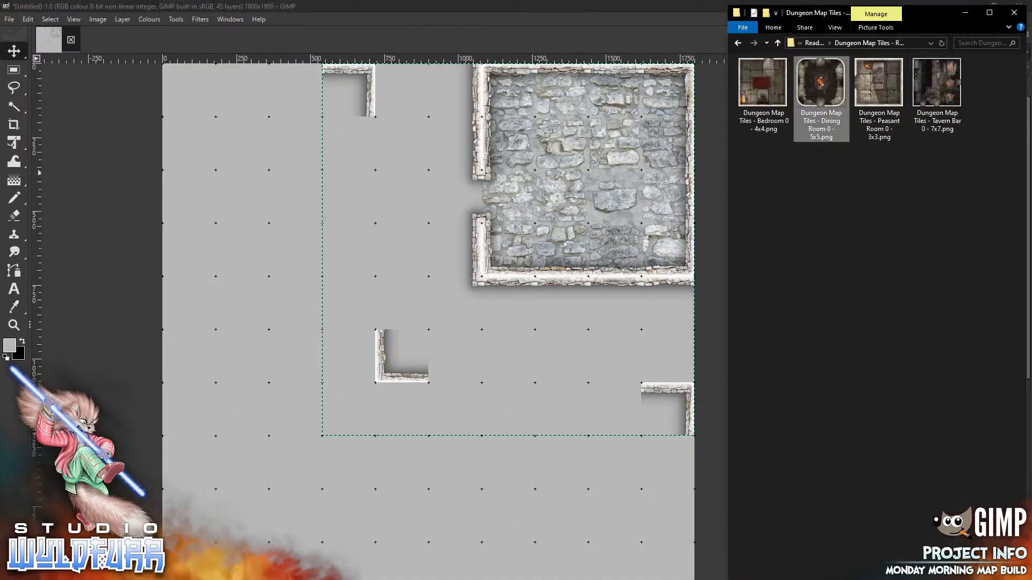
left_click(814, 43)
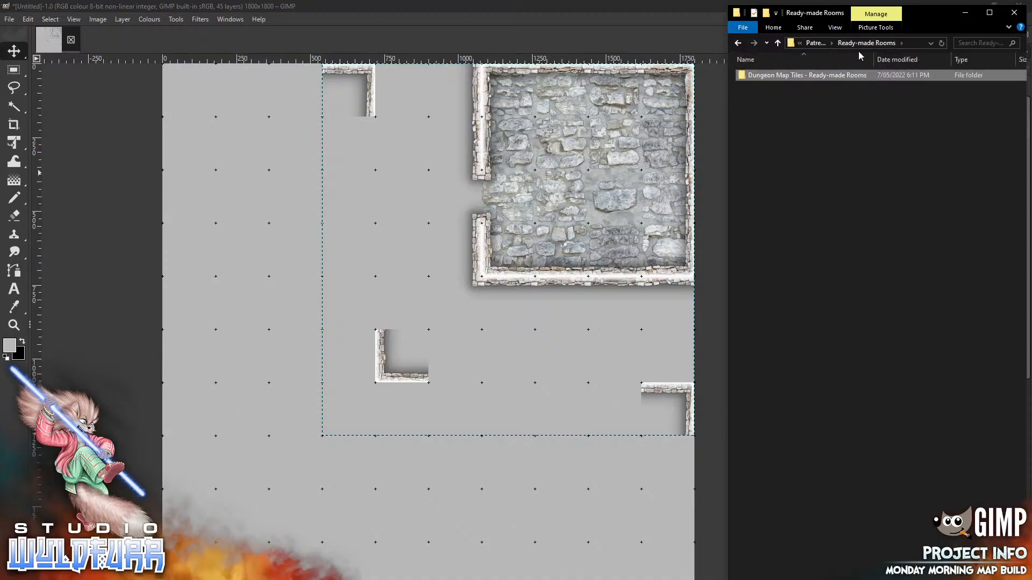
left_click(815, 43)
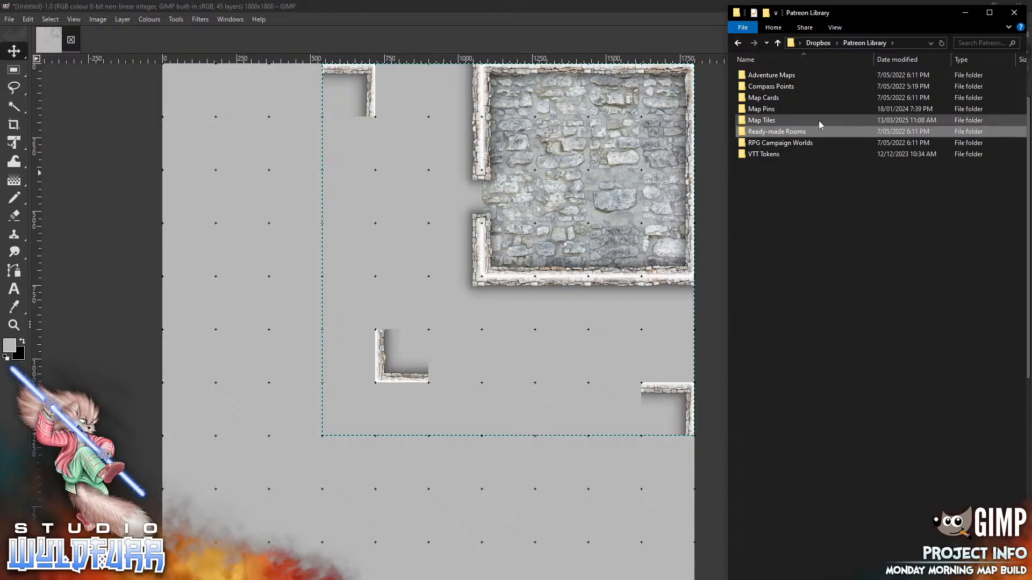
double_click(769, 121)
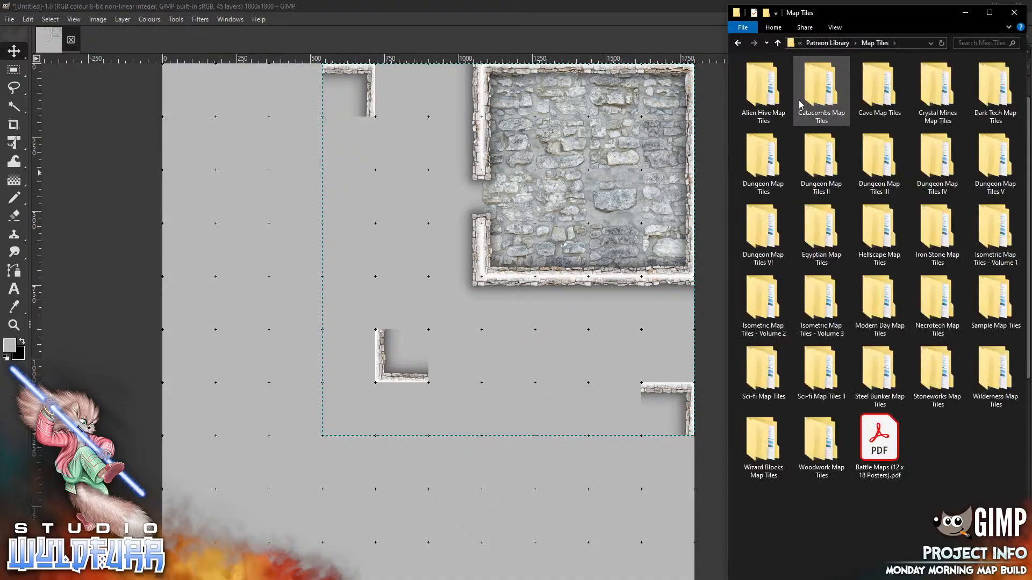
double_click(817, 91)
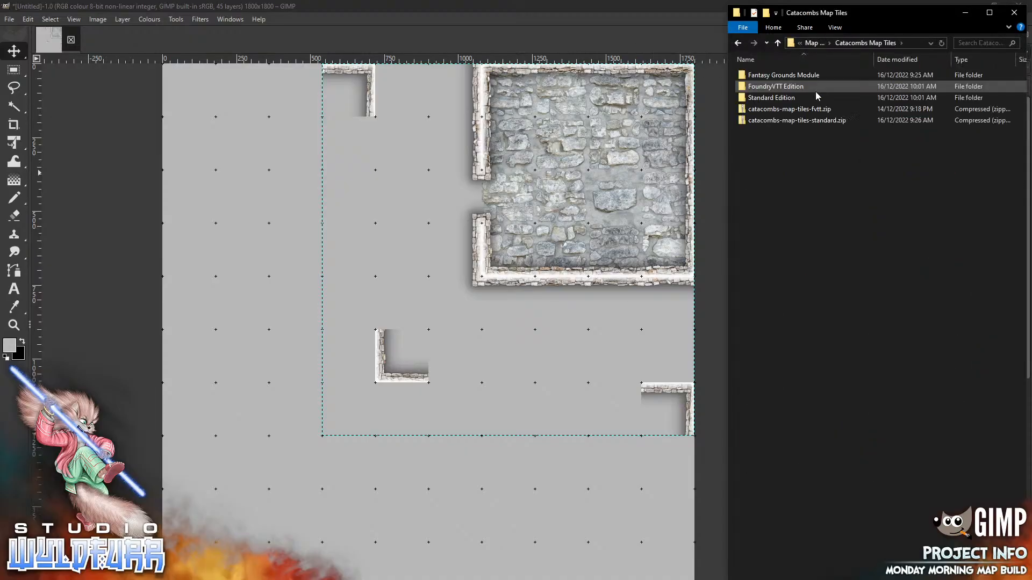
double_click(790, 101)
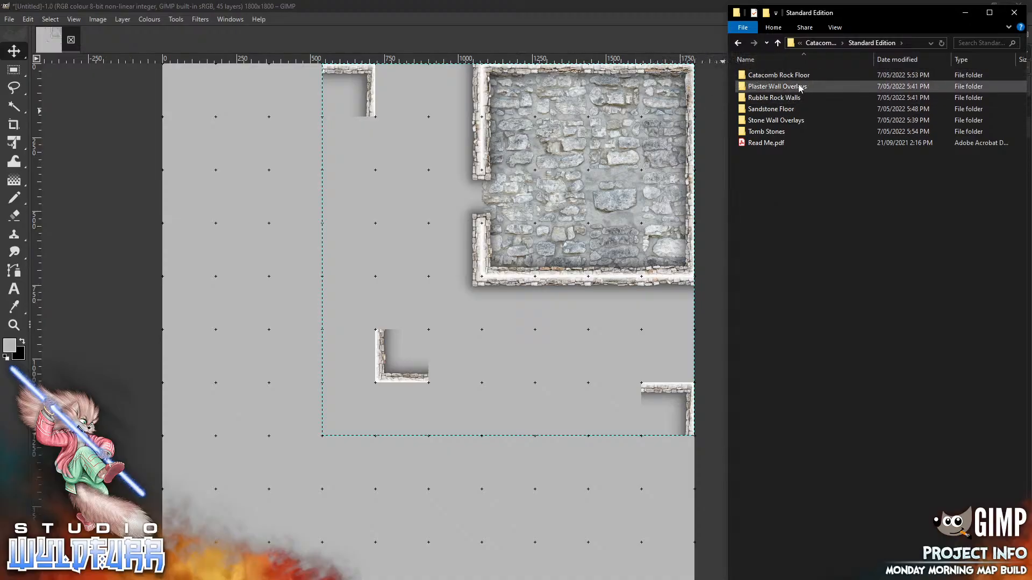
left_click(795, 121)
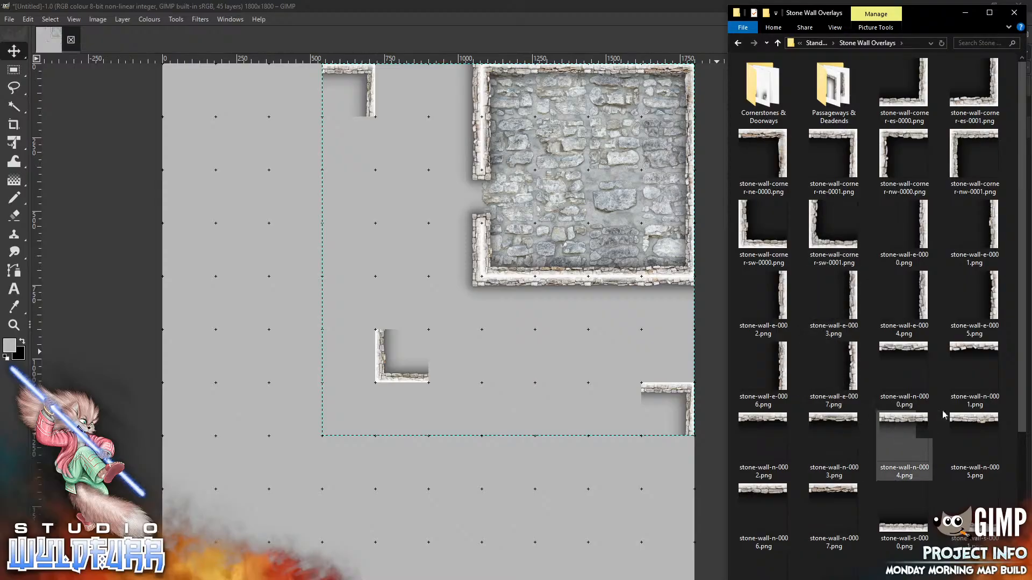
Place stone-wall-w-0000 above the corner and stone-wall-w-0001 up at the top wall
left_click_drag(1020, 337, 1020, 495)
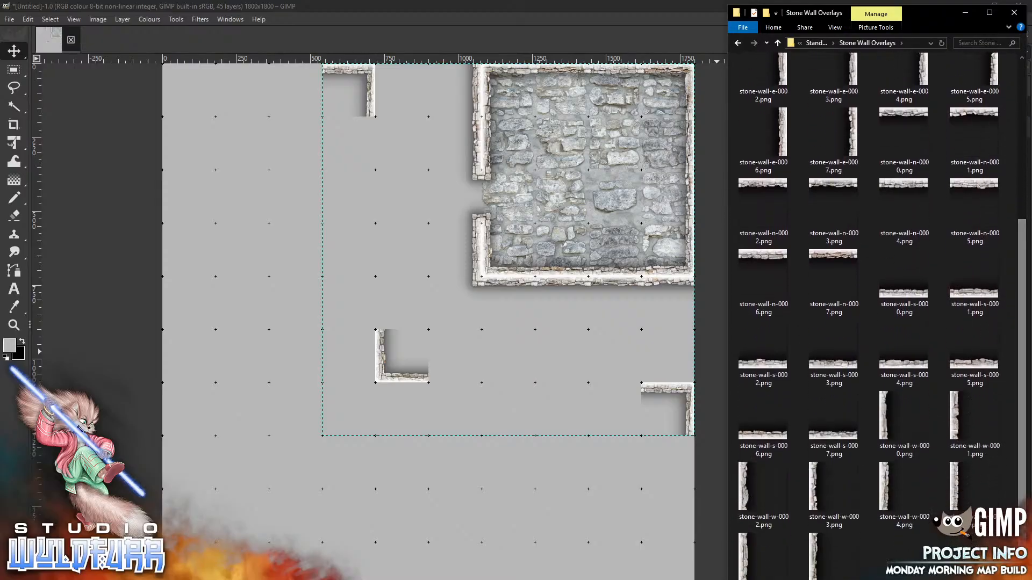
left_click_drag(890, 419, 741, 360)
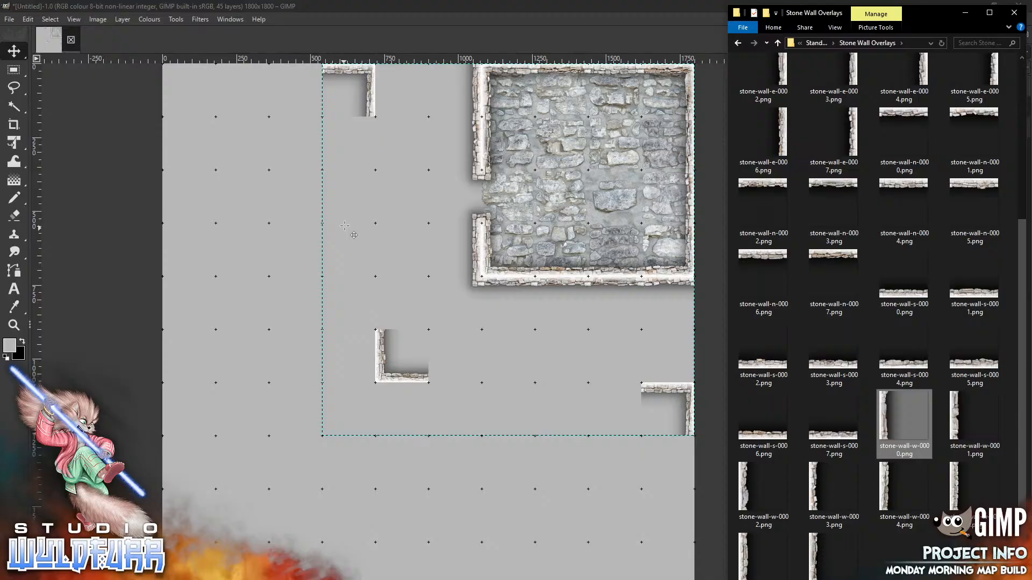
left_click_drag(344, 226, 345, 226)
mouse_move(412, 339)
left_mouse_down()
mouse_move(392, 290)
mouse_move(386, 312)
left_mouse_up()
key("alt+Tab")
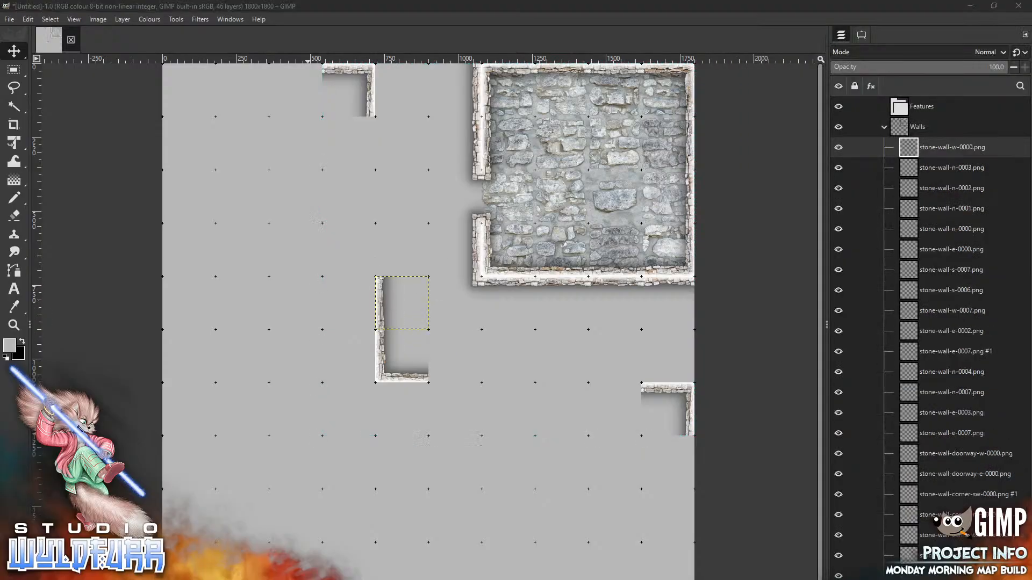
left_click_drag(954, 426, 432, 238)
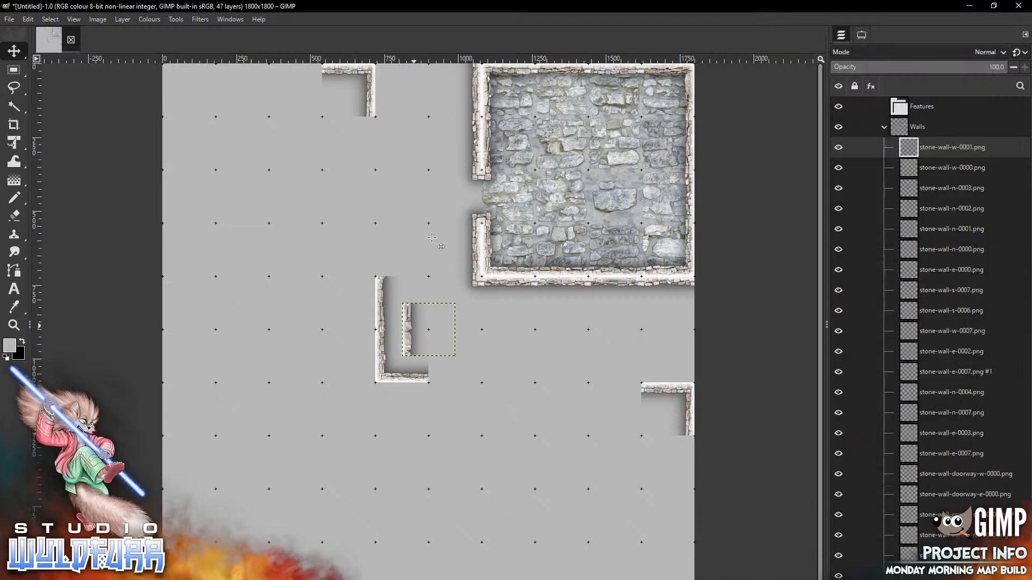
left_click_drag(429, 330, 402, 90)
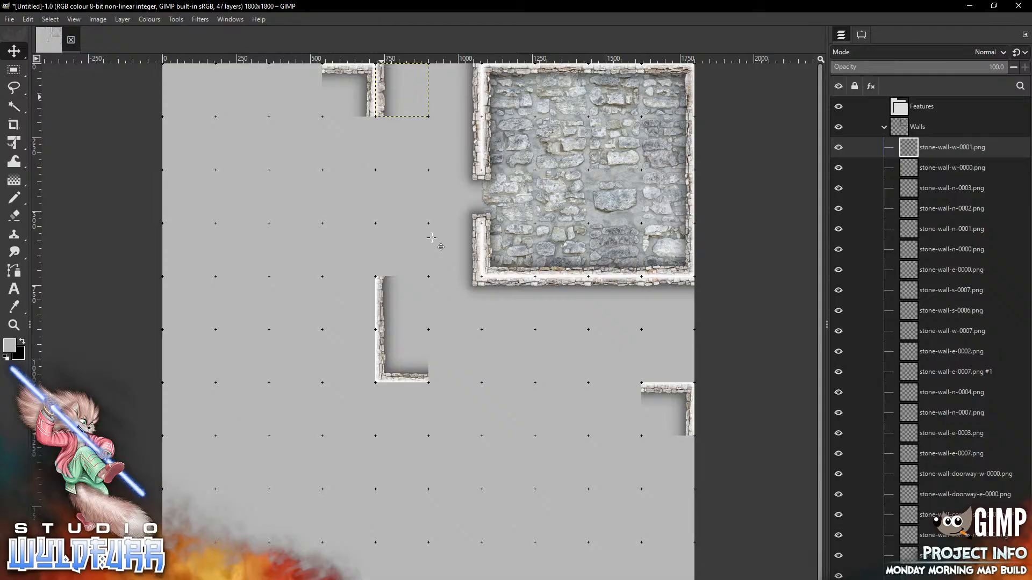
Add stone-wall-w-0004 on the grid above and stone-wall-e-0007 beside the lower wall
key("alt+Tab")
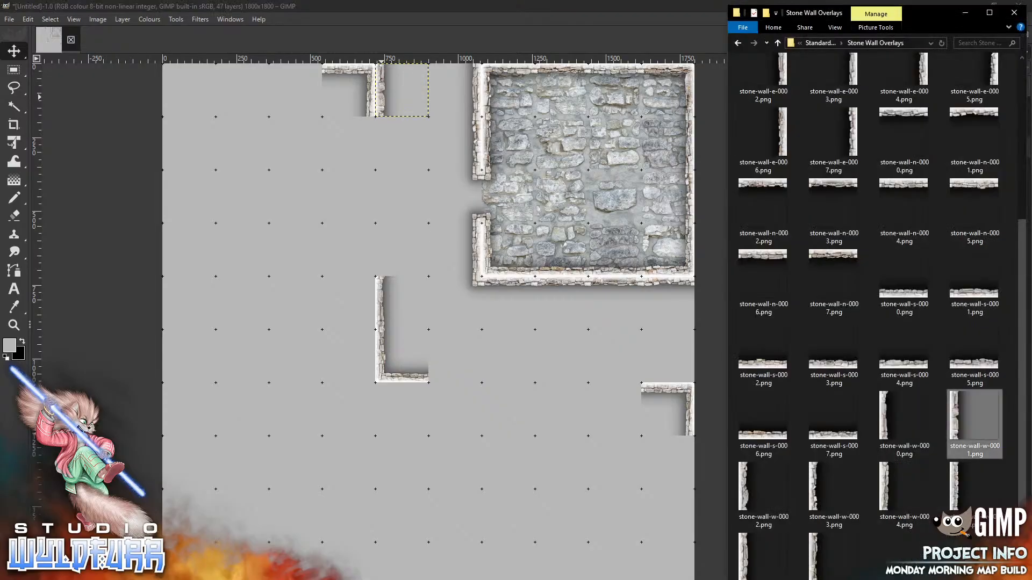
left_click(905, 495)
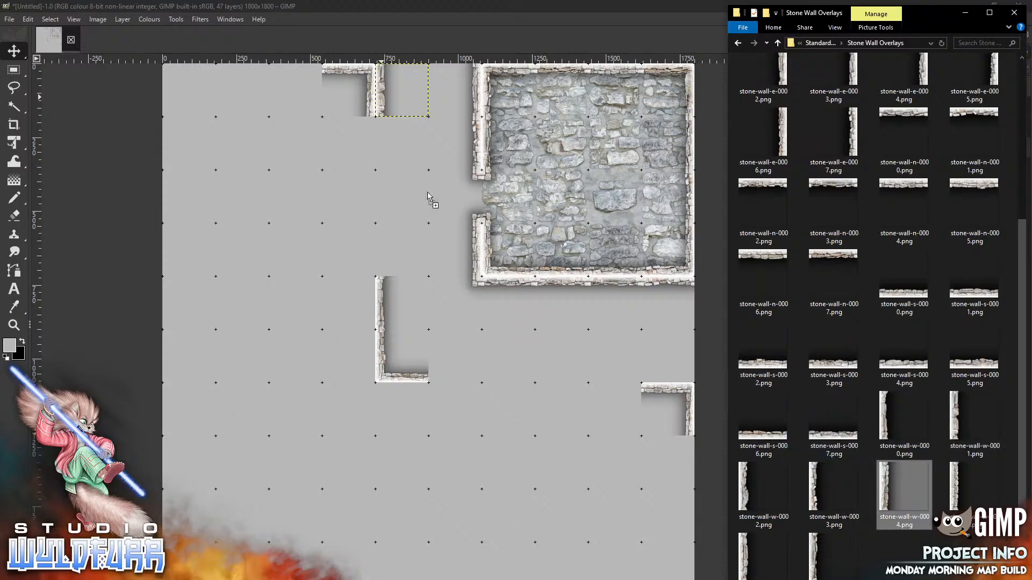
left_click_drag(383, 170, 384, 170)
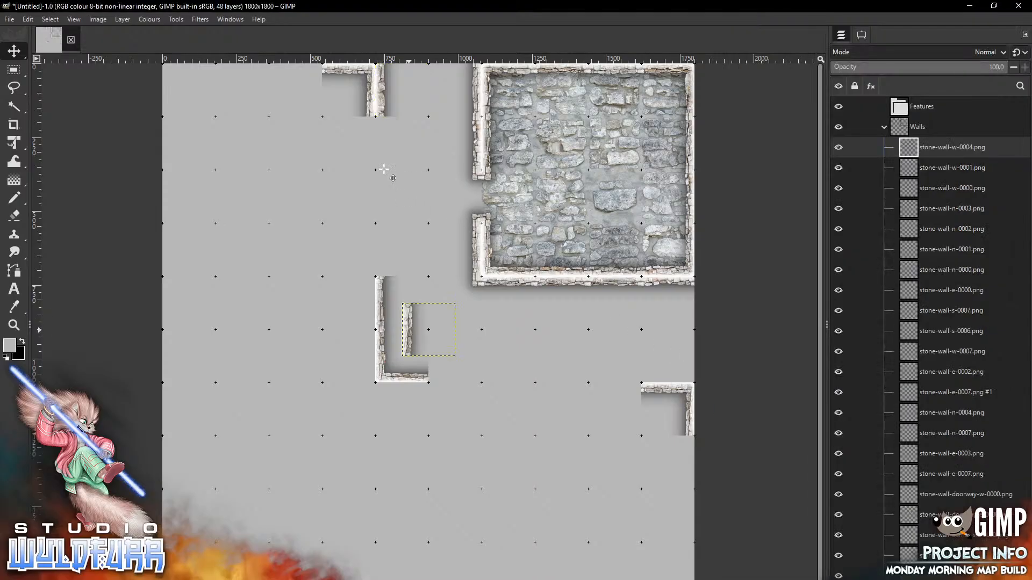
left_click_drag(408, 330, 382, 197)
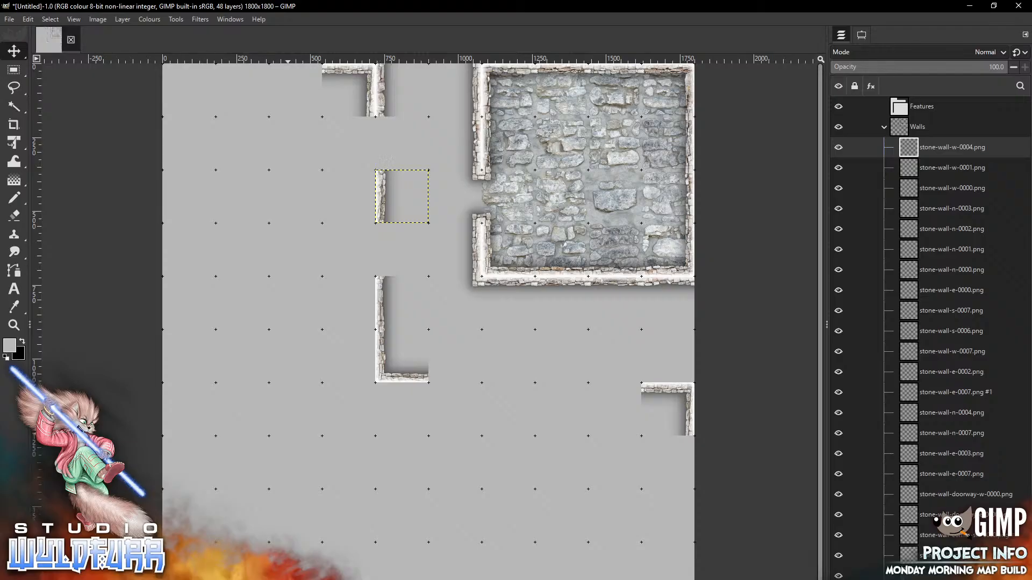
key("alt+Tab")
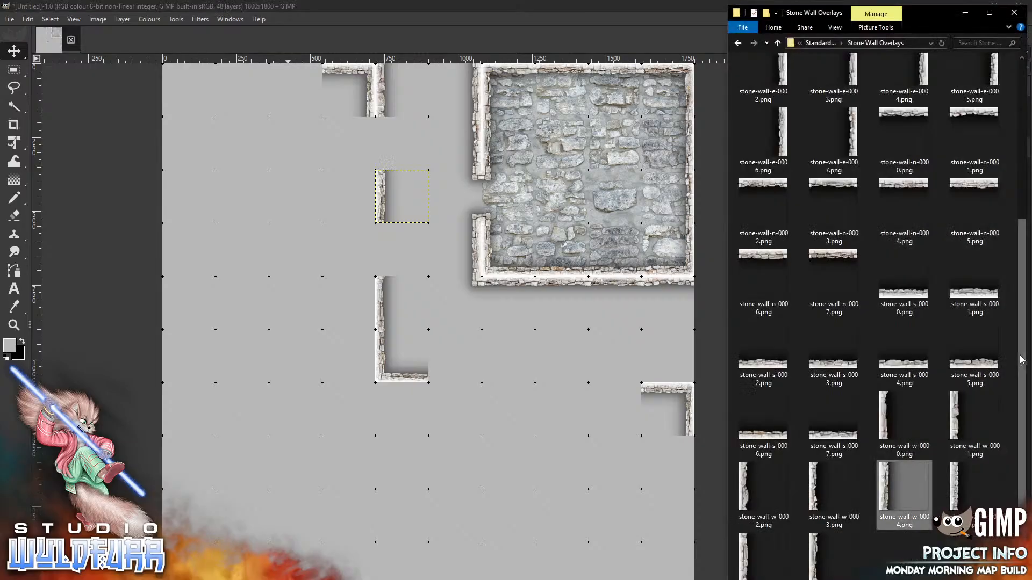
left_click_drag(1022, 357, 998, 100)
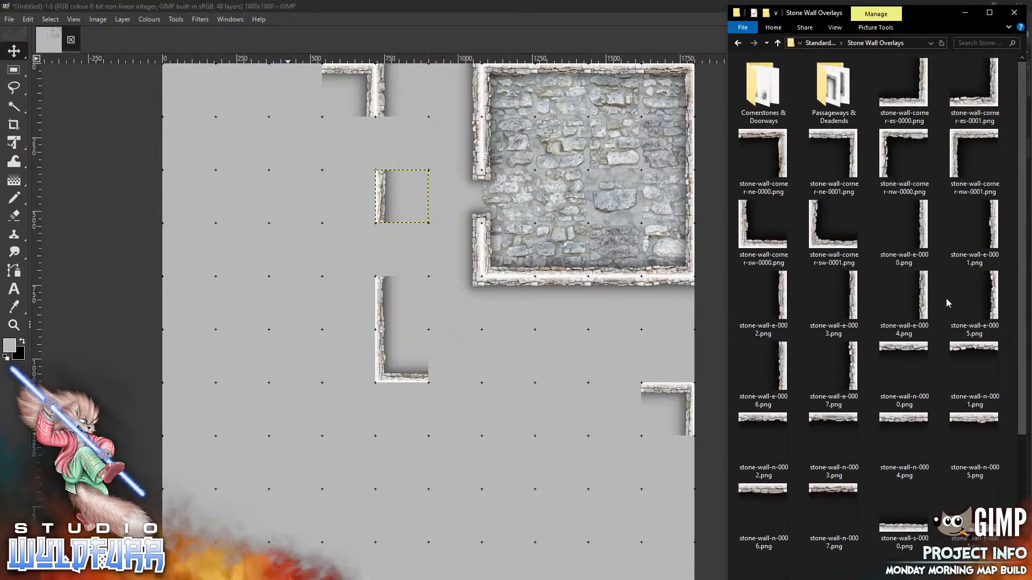
left_click_drag(854, 369, 289, 259)
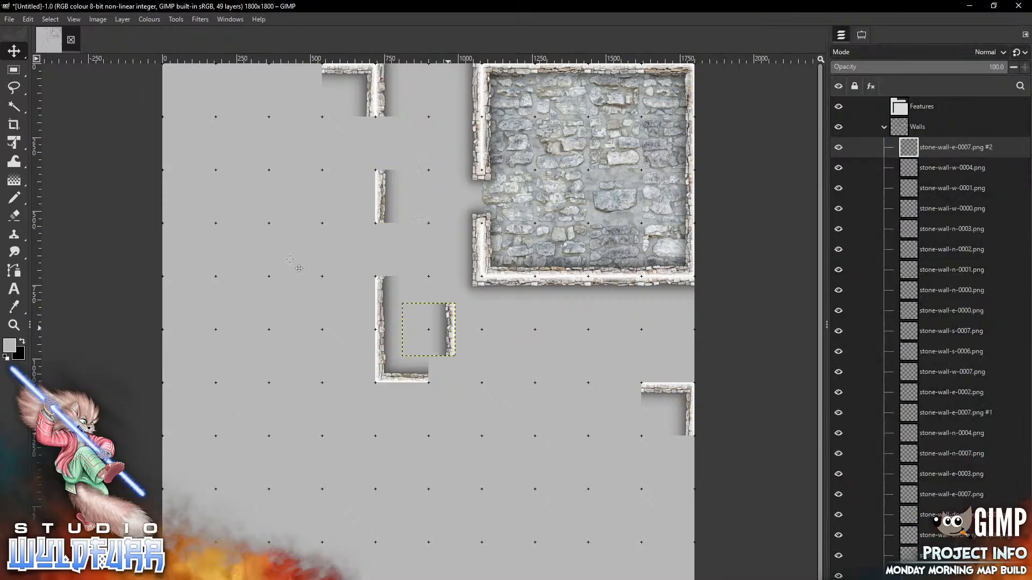
mouse_move(448, 327)
left_mouse_down()
mouse_move(349, 299)
mouse_move(367, 297)
left_mouse_up()
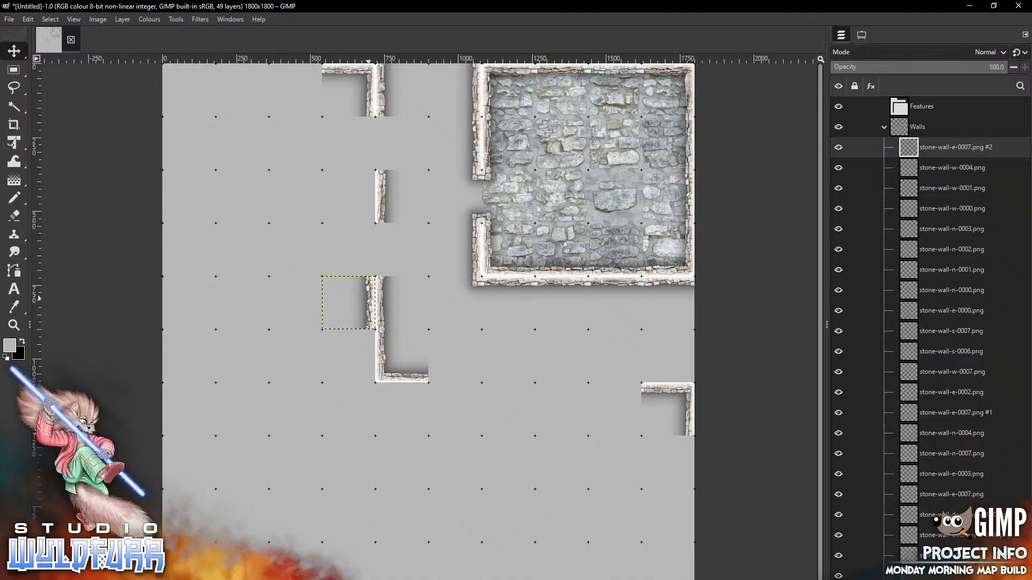
Place corner-es-0001 by the middle wall and corner-nw-0001 at the map's upper left
key("alt+Tab")
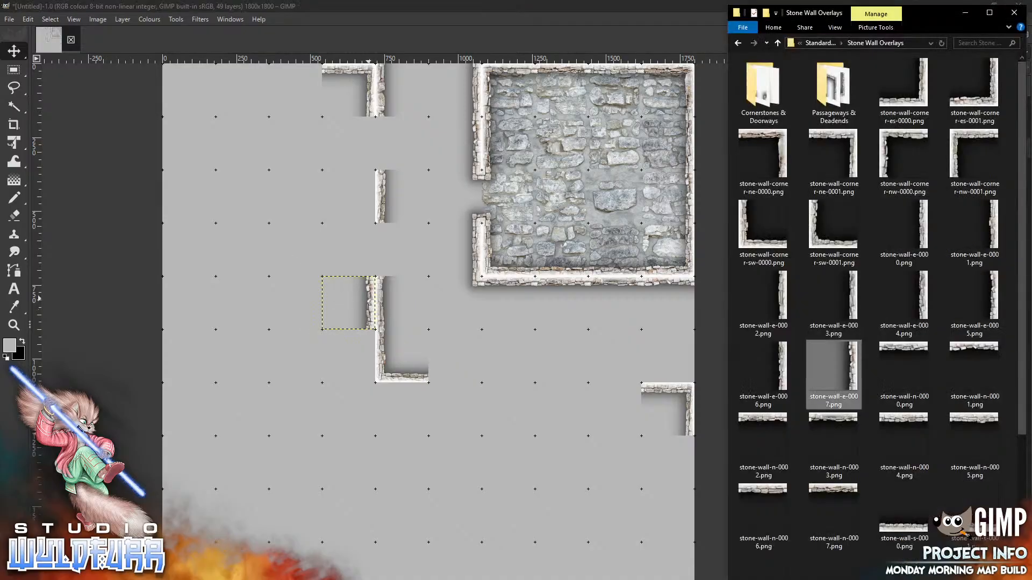
left_click(974, 89)
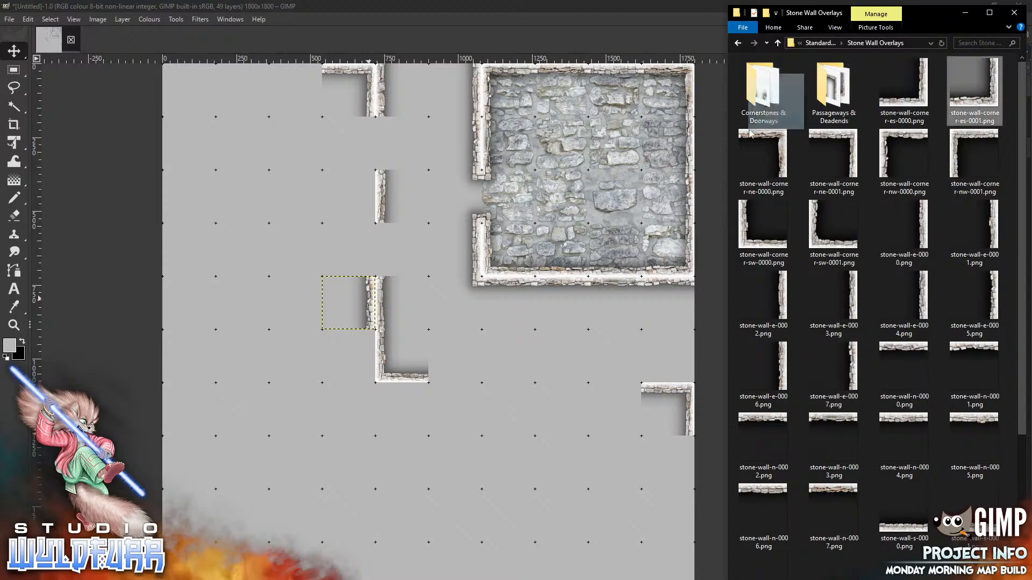
left_click_drag(254, 236, 254, 236)
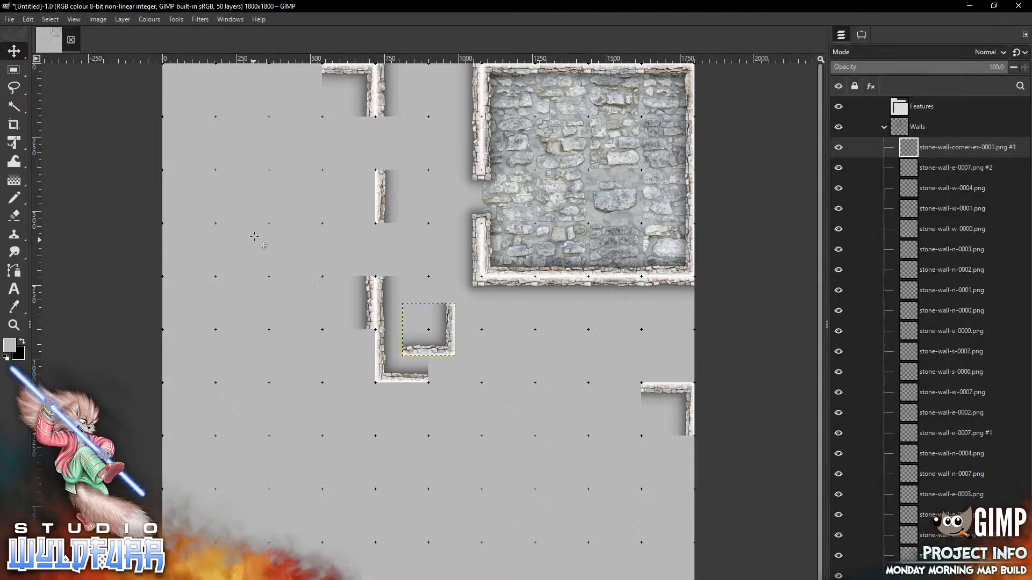
left_click_drag(428, 330, 367, 215)
key("alt+Tab")
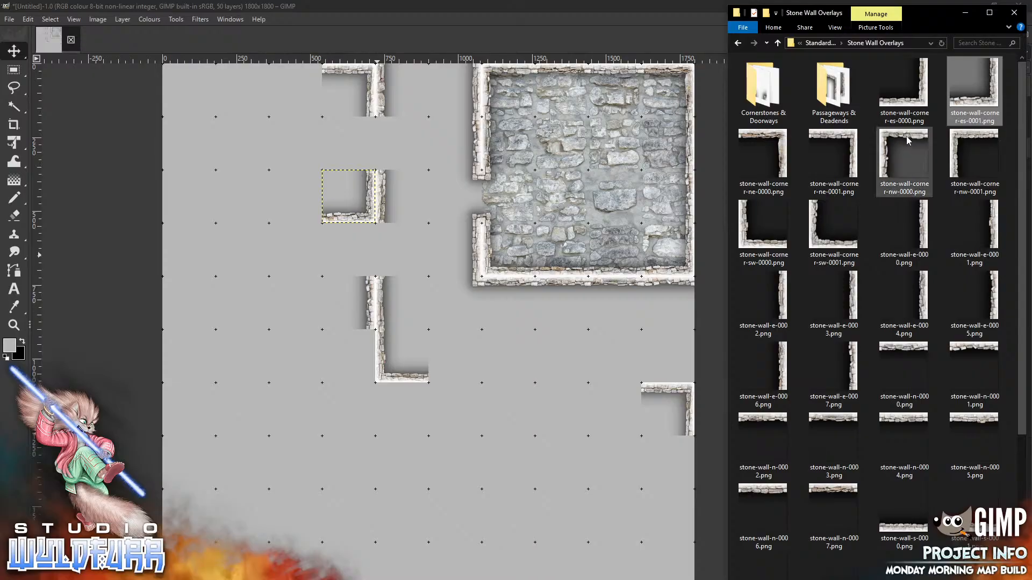
left_click_drag(963, 142, 245, 250)
mouse_move(434, 314)
left_mouse_down()
mouse_move(289, 94)
mouse_move(247, 75)
left_mouse_up()
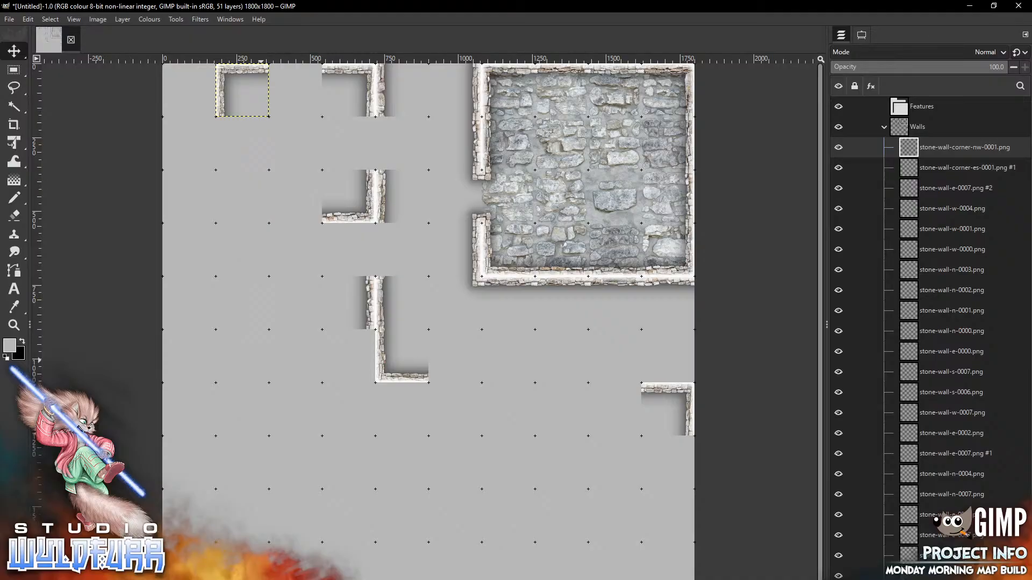
Add corner-sw-0000 below the northwest corner and fit stone-wall-n-0004 into the top gap
key("alt+Tab")
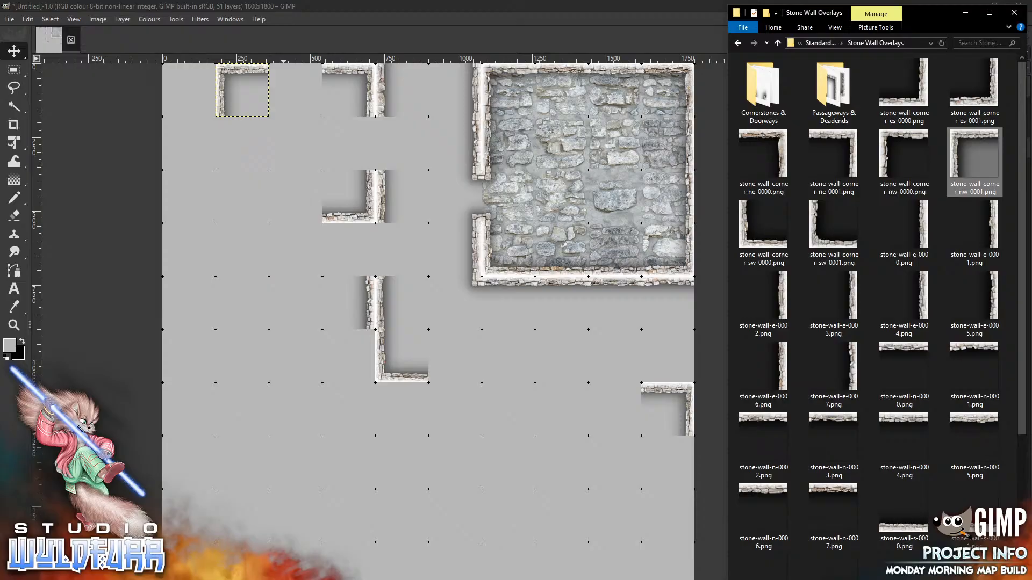
left_click(209, 301)
left_click_drag(423, 346, 236, 213)
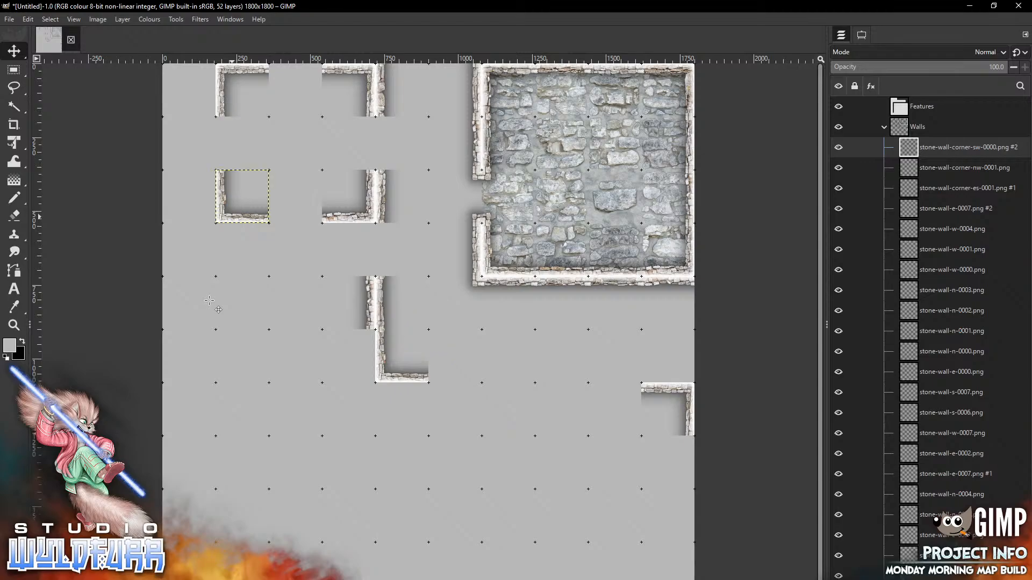
key("alt+Tab")
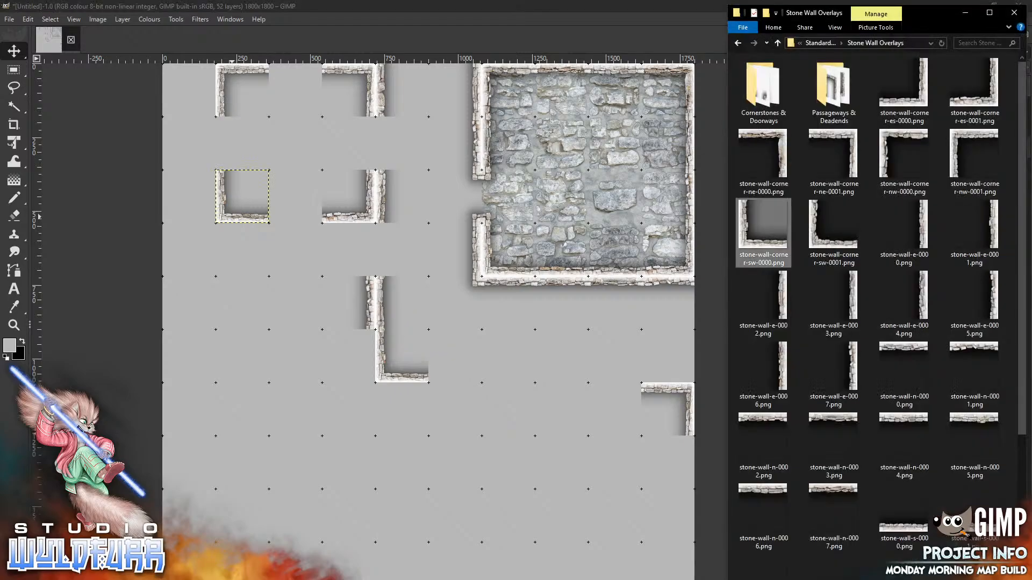
left_click_drag(903, 438, 382, 346)
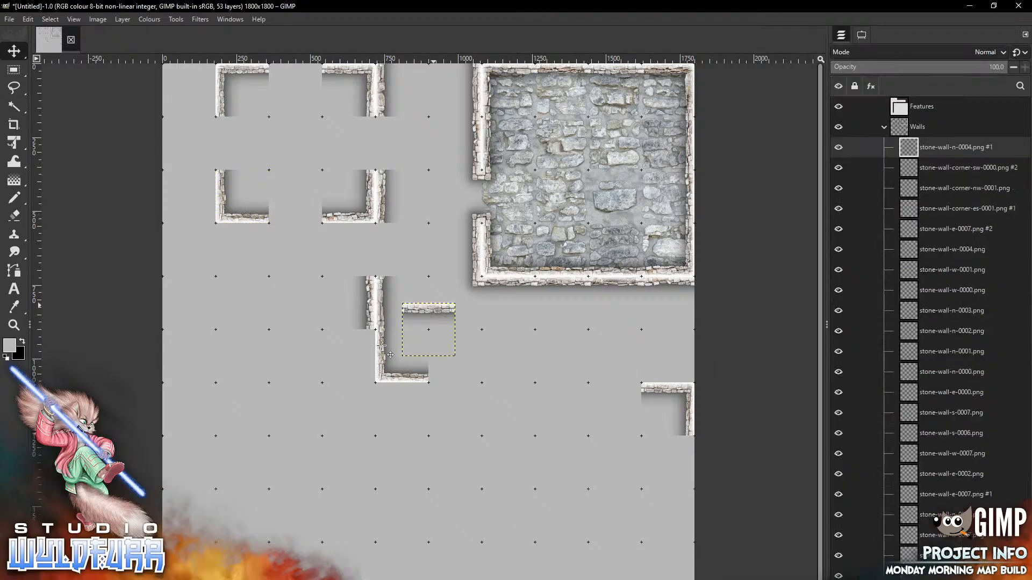
left_click_drag(303, 91, 304, 65)
Fit a south wall piece into the lower gap of the new room
key("alt+Tab")
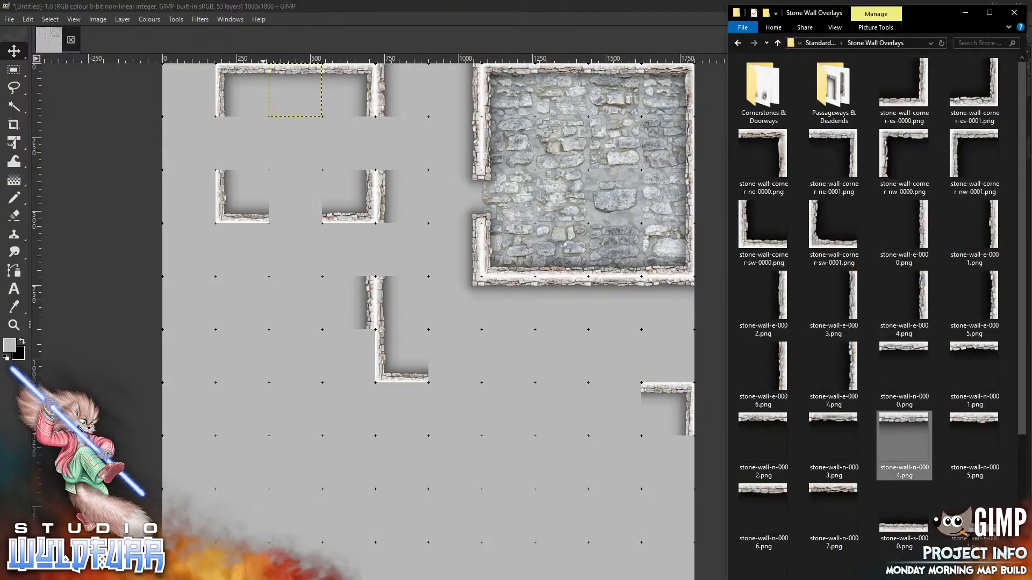
scroll(1024, 413, "down", 3)
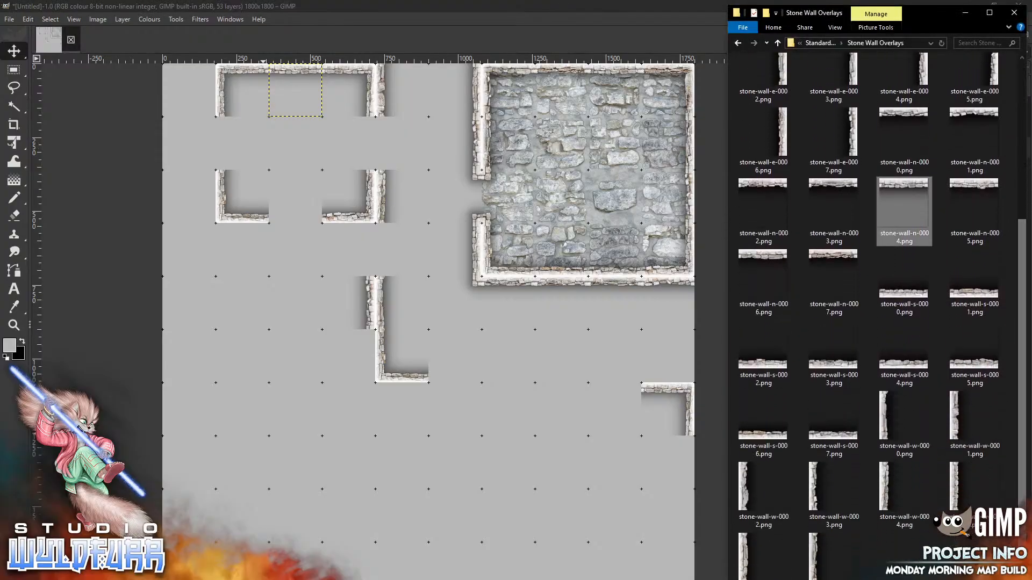
left_click_drag(974, 282, 322, 419)
left_click_drag(435, 351, 302, 222)
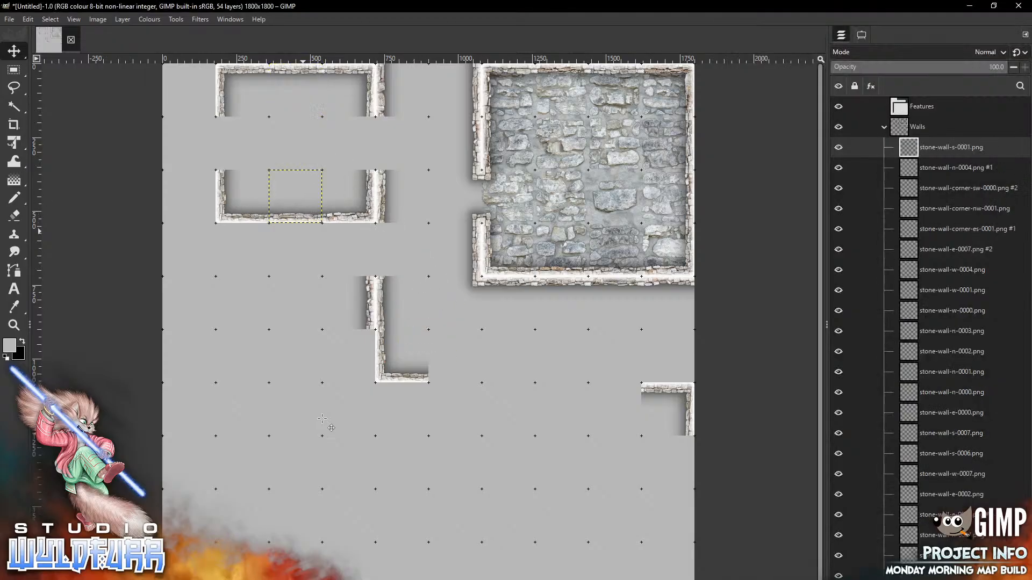
key("alt+Tab")
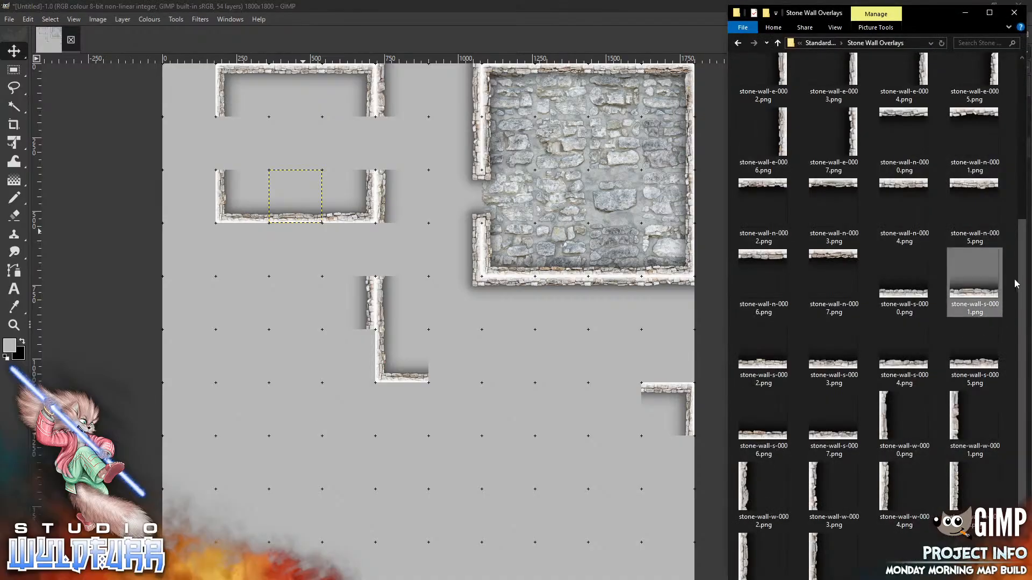
scroll(1023, 277, "up", 5)
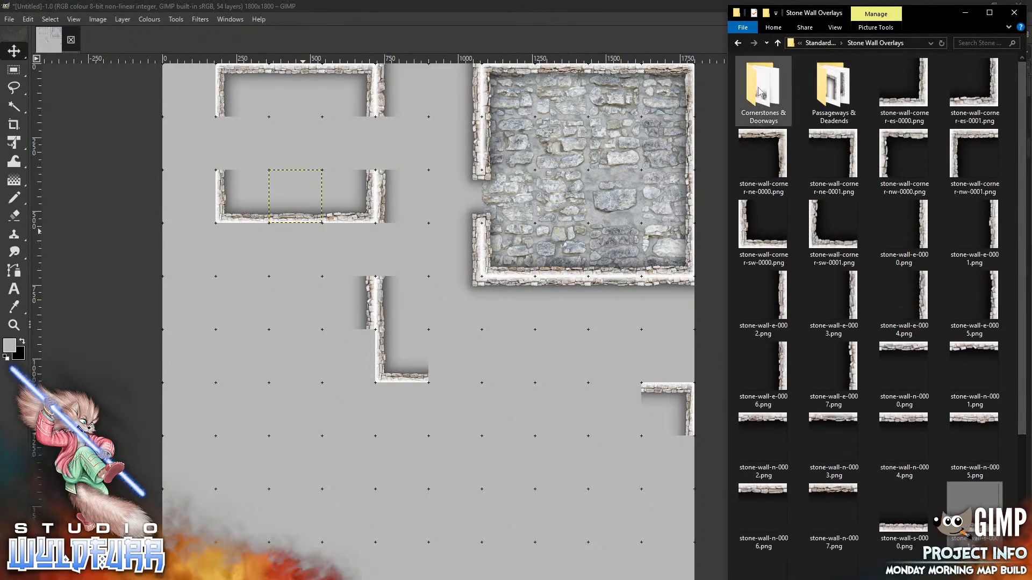
From Cornerstones & Doorways, slot west and east doorway tiles into the upper room's east-wall gap
double_click(748, 104)
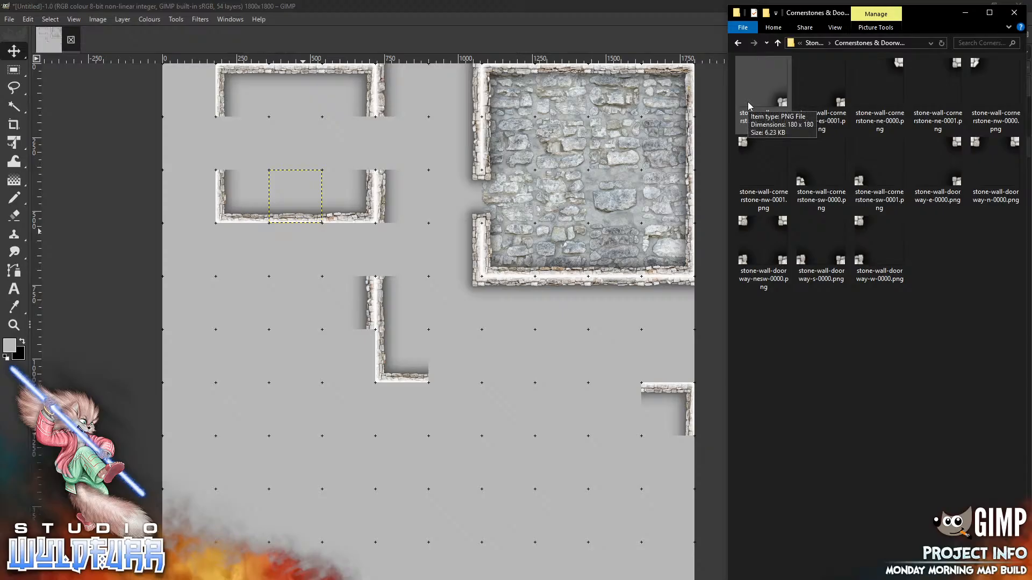
left_click_drag(859, 227, 422, 231)
mouse_move(407, 310)
left_mouse_down()
mouse_move(413, 183)
mouse_move(383, 124)
left_mouse_up()
key("alt+Tab")
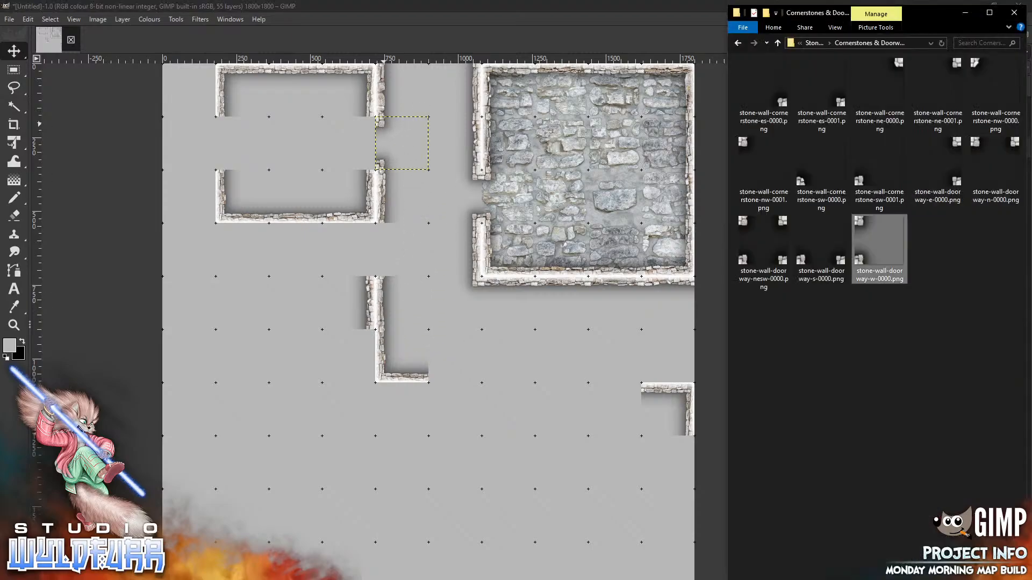
left_click_drag(942, 148, 391, 256)
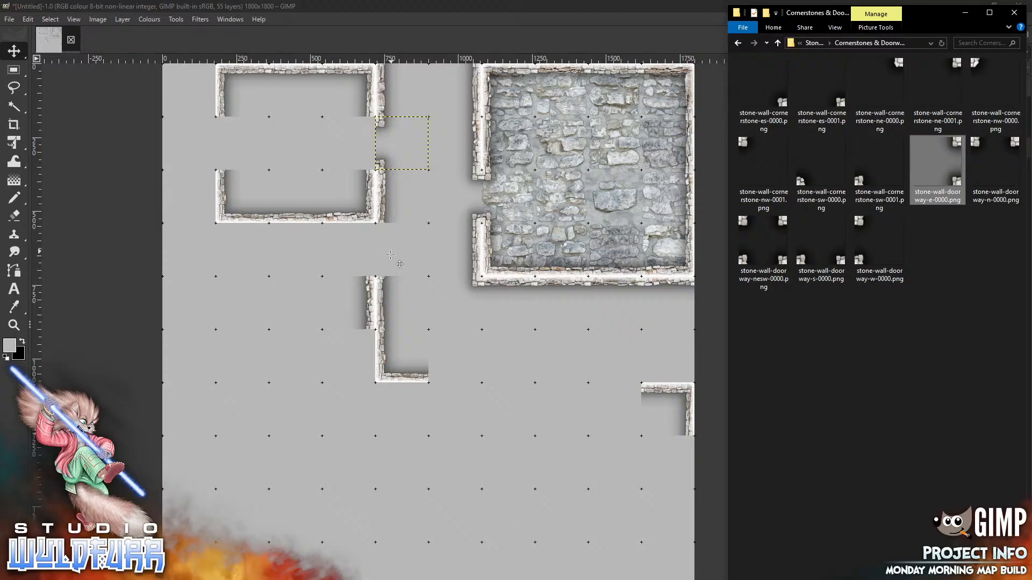
left_click_drag(449, 309, 373, 126)
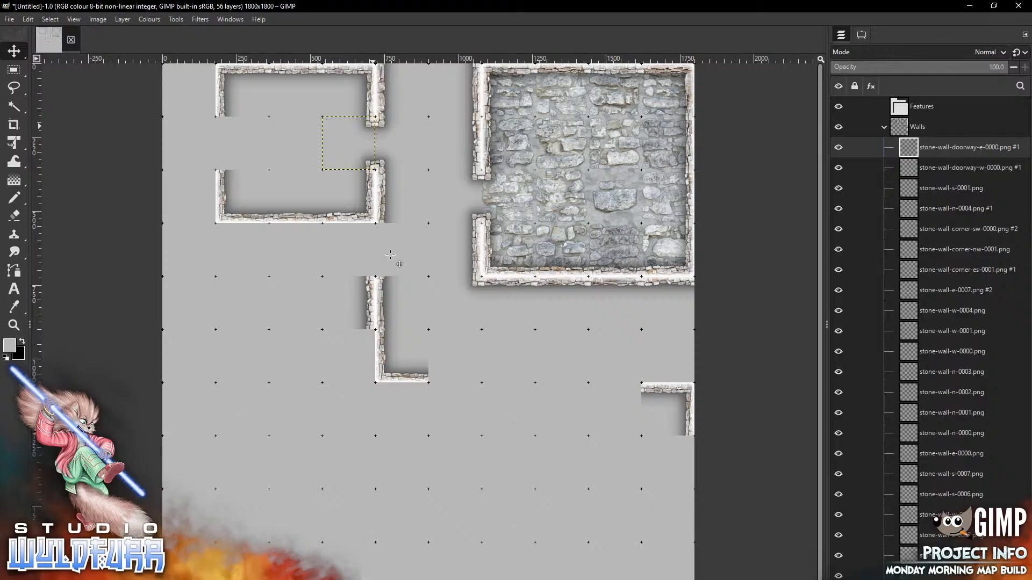
Add another west doorway tile in the upper-left room's west-wall gap
key("alt+Tab")
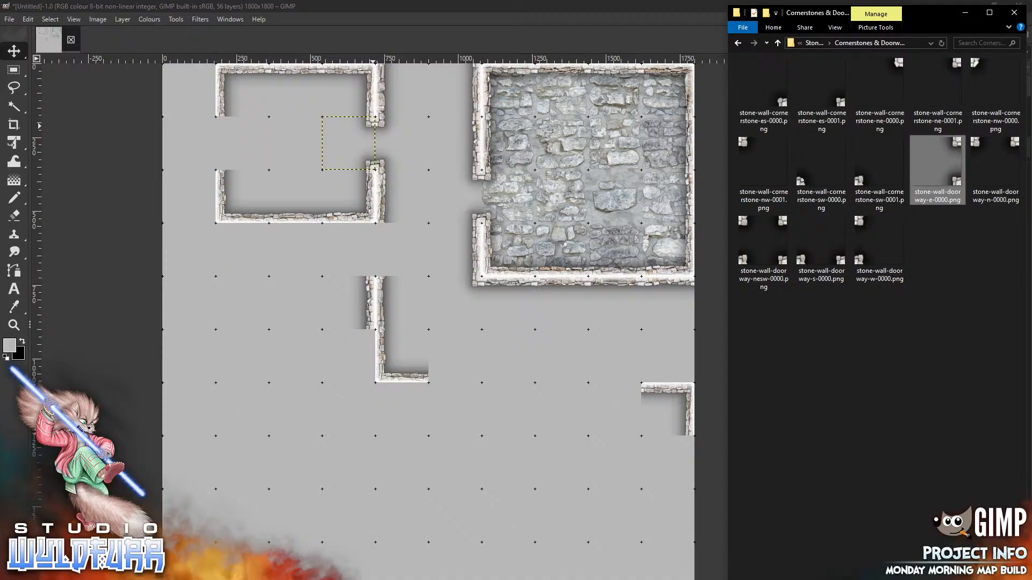
left_click(862, 224)
left_click_drag(272, 148, 272, 148)
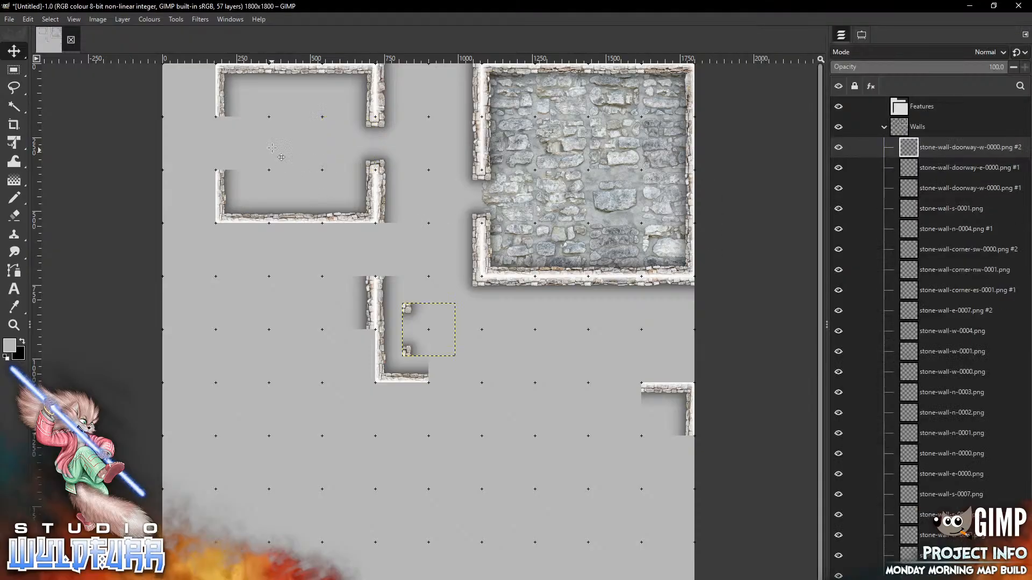
left_click_drag(406, 309, 221, 123)
left_click_drag(272, 147, 271, 148)
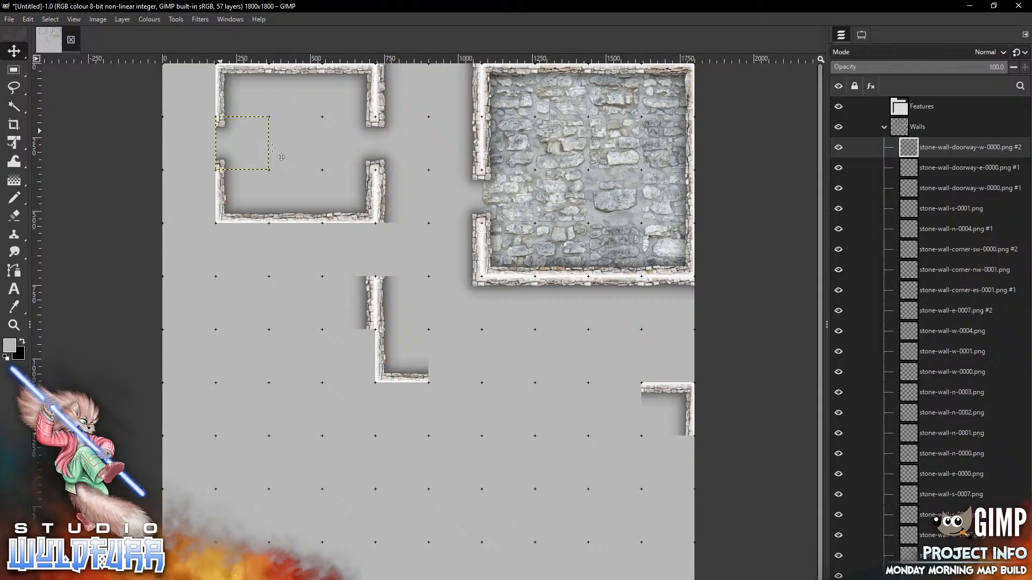
key("alt+Tab")
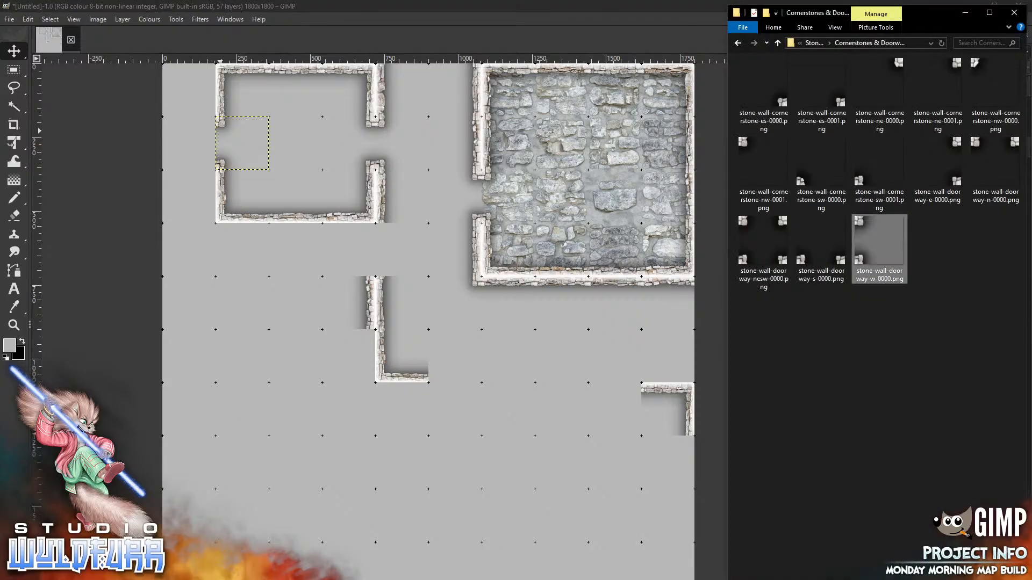
left_click(815, 43)
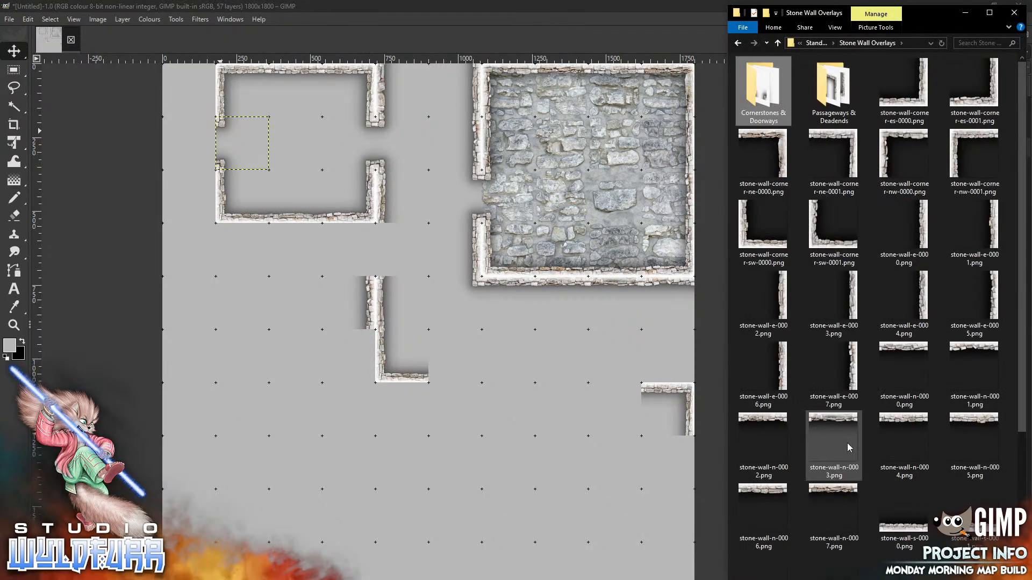
Place deadend-n-0000 in the top-left corner cell and passageway-ns-0001 directly below it
double_click(818, 110)
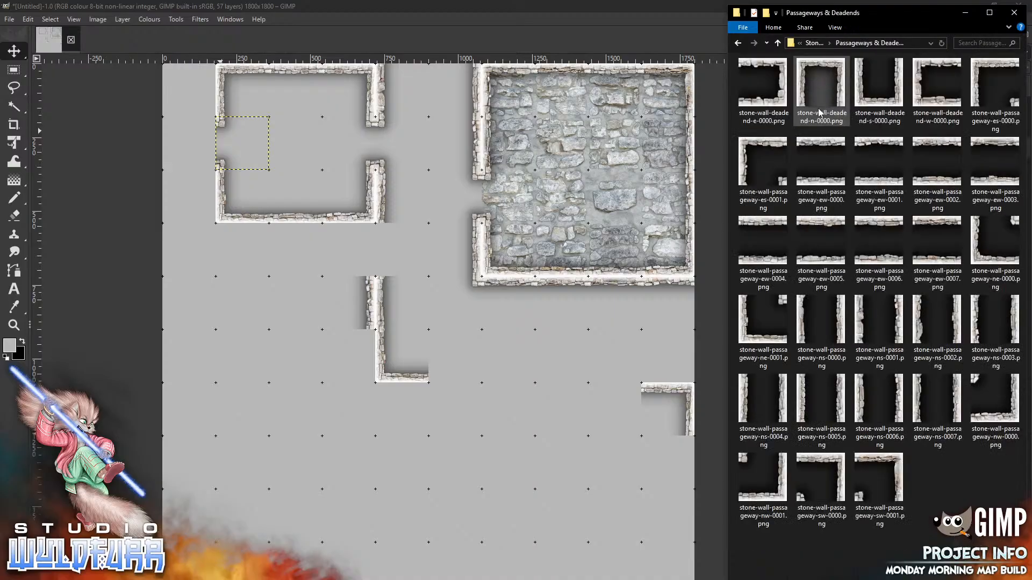
left_click(820, 112)
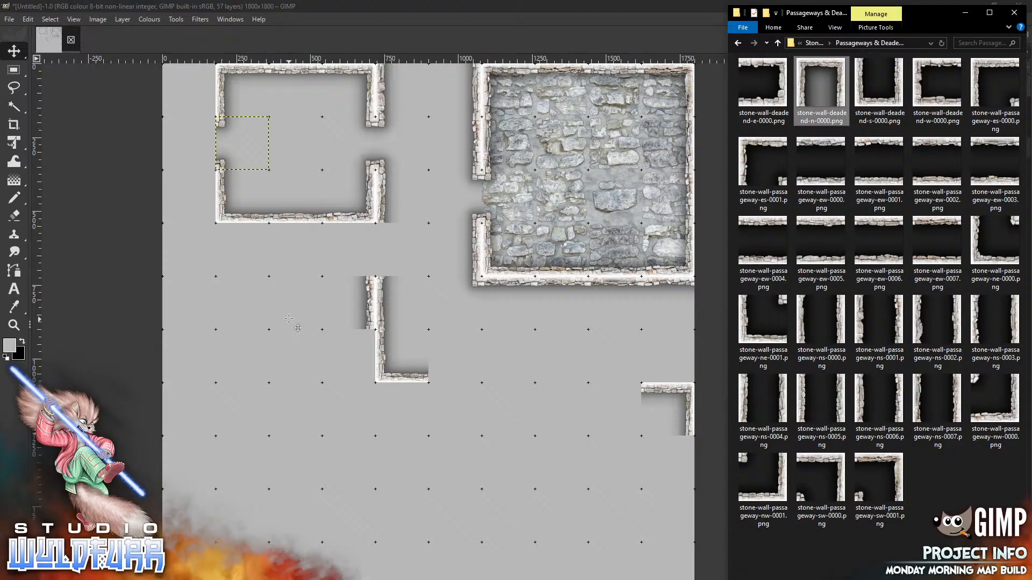
left_click_drag(289, 319, 288, 319)
left_click_drag(429, 330, 189, 90)
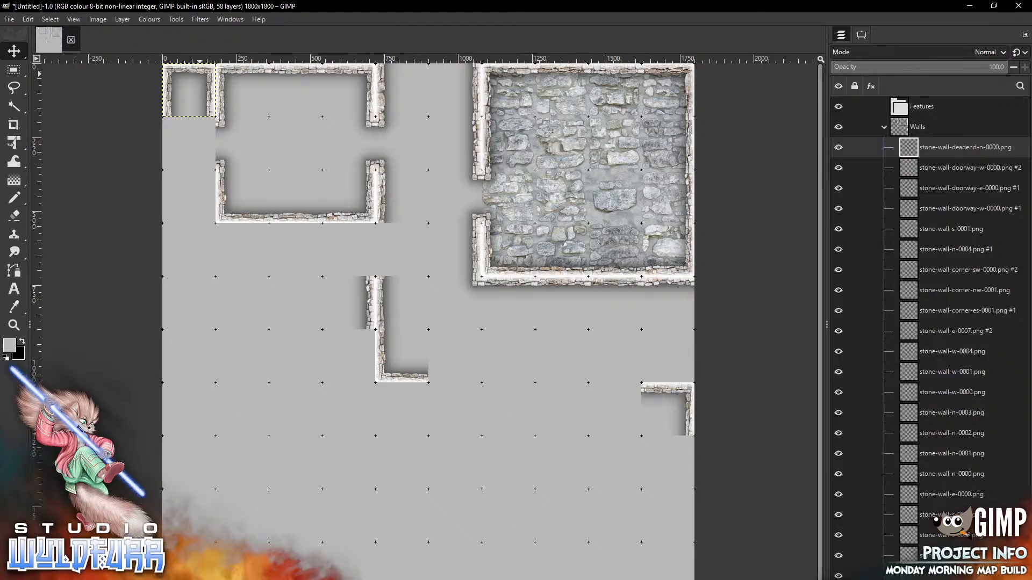
key("alt+Tab")
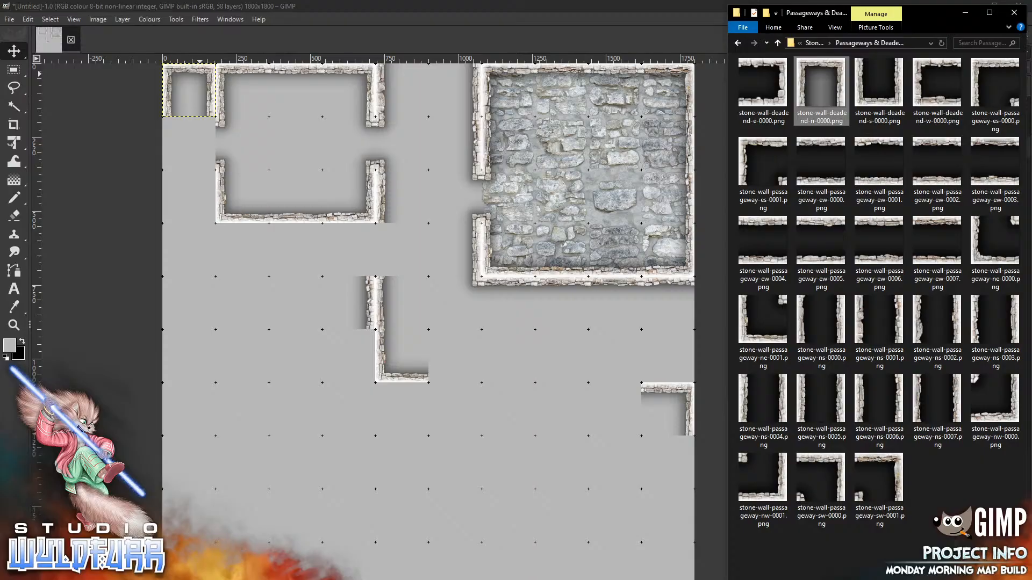
left_click_drag(880, 320, 228, 322)
left_click_drag(448, 334, 209, 201)
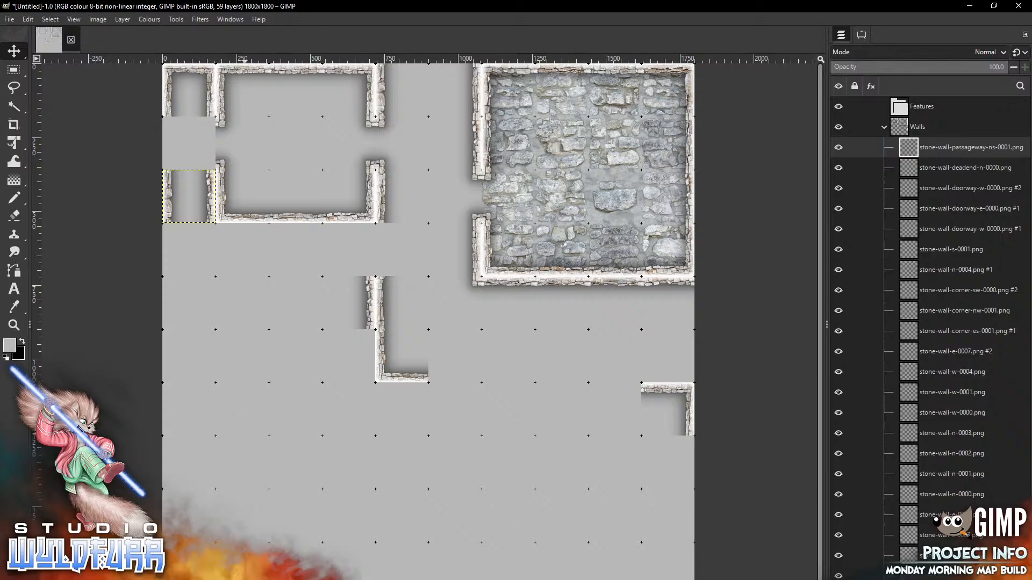
key("alt+Tab")
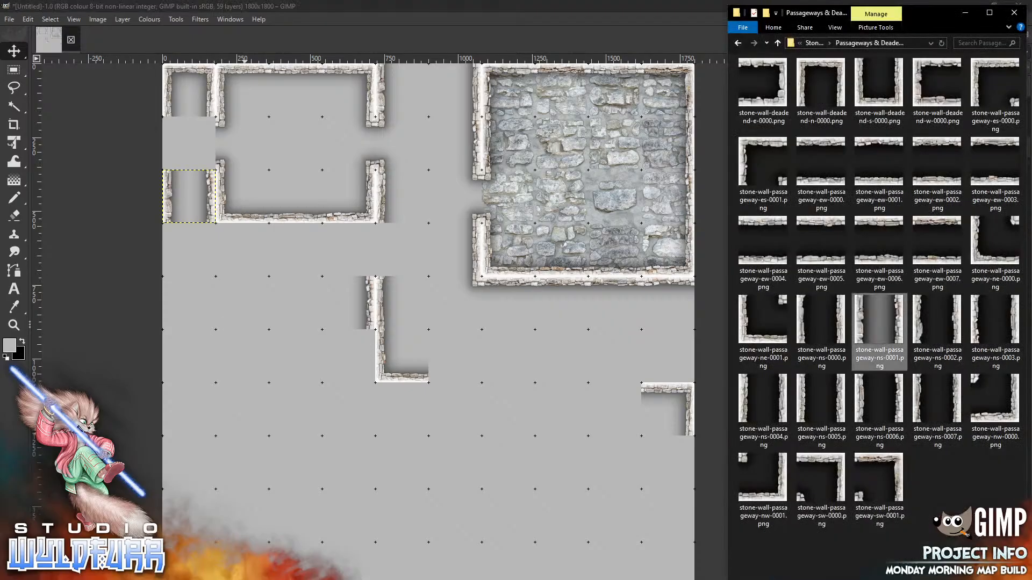
left_click(814, 43)
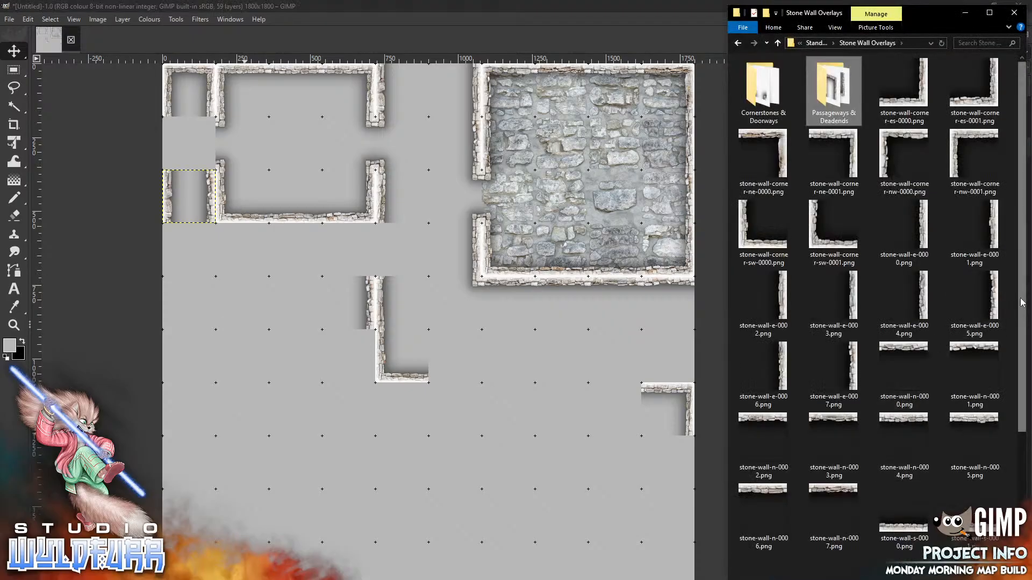
Fill the left corridor's wall gap with stone-wall-w-0003
scroll(879, 434, "down", 3)
left_click_drag(834, 489, 217, 300)
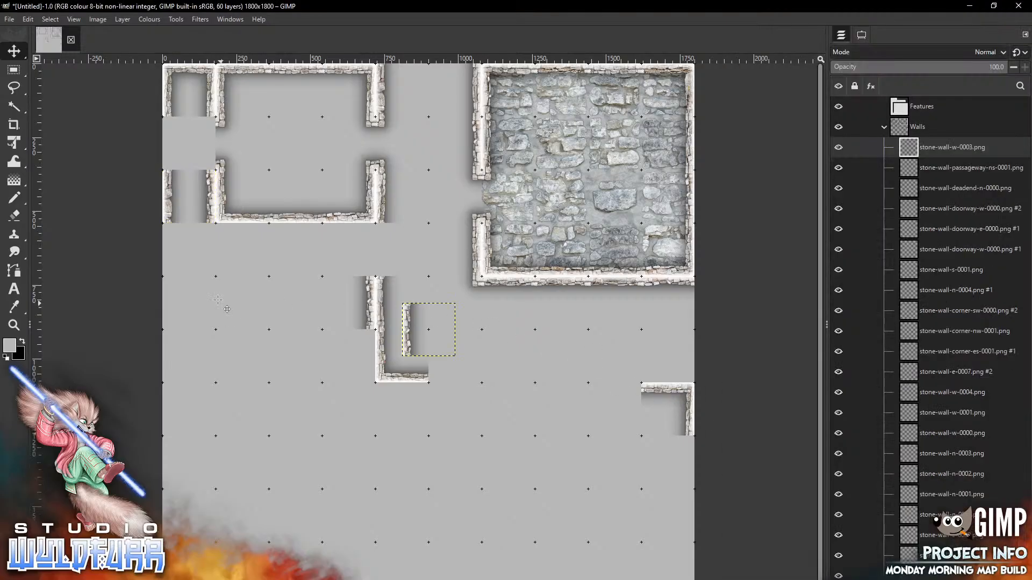
mouse_move(413, 332)
left_mouse_down()
mouse_move(226, 145)
mouse_move(174, 145)
left_mouse_up()
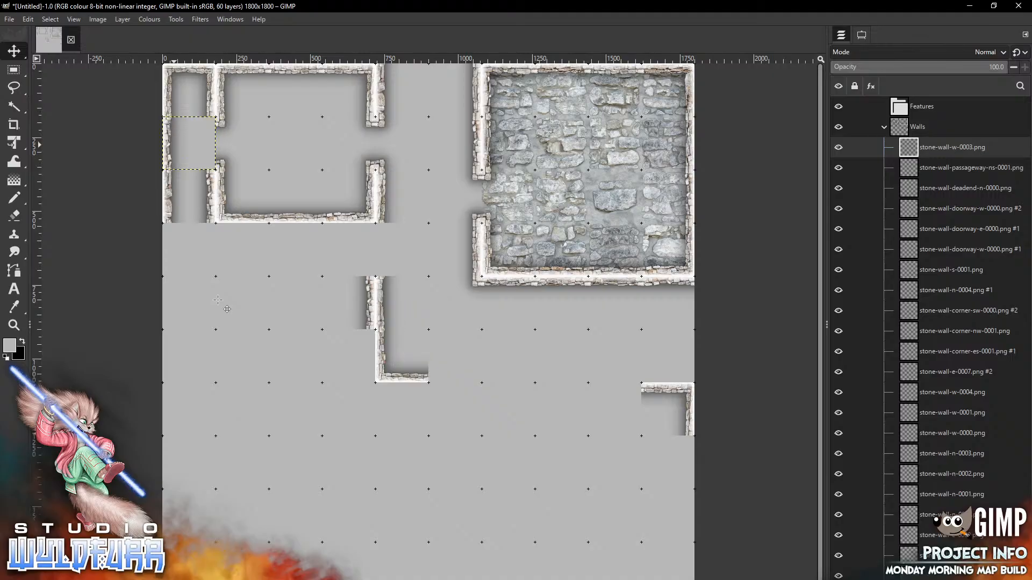
Add stone-wall-doorway-e-0000 in the corridor cell beside the upper-left room's west doorway
key("alt+Tab")
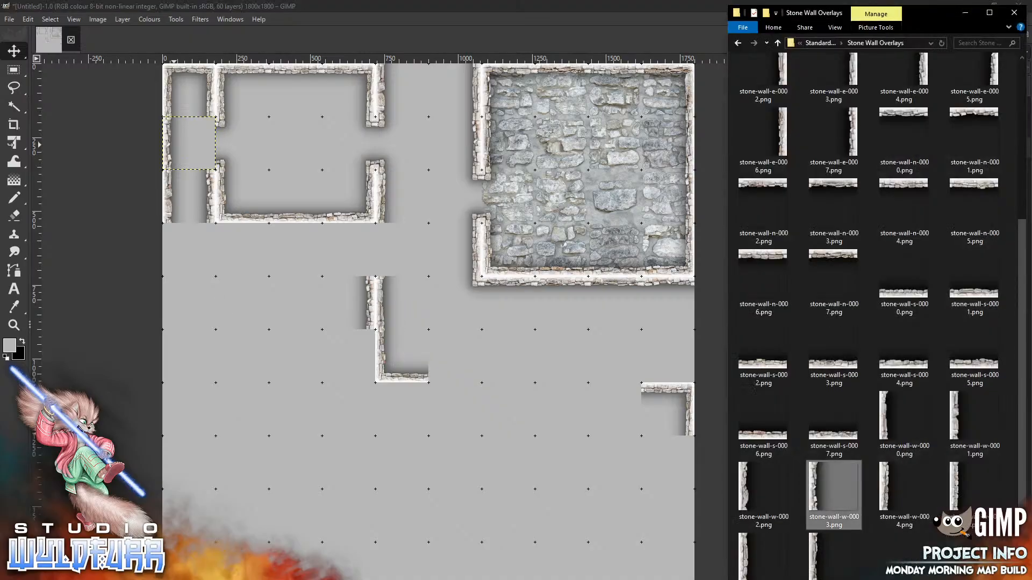
scroll(1000, 63, "up", 5)
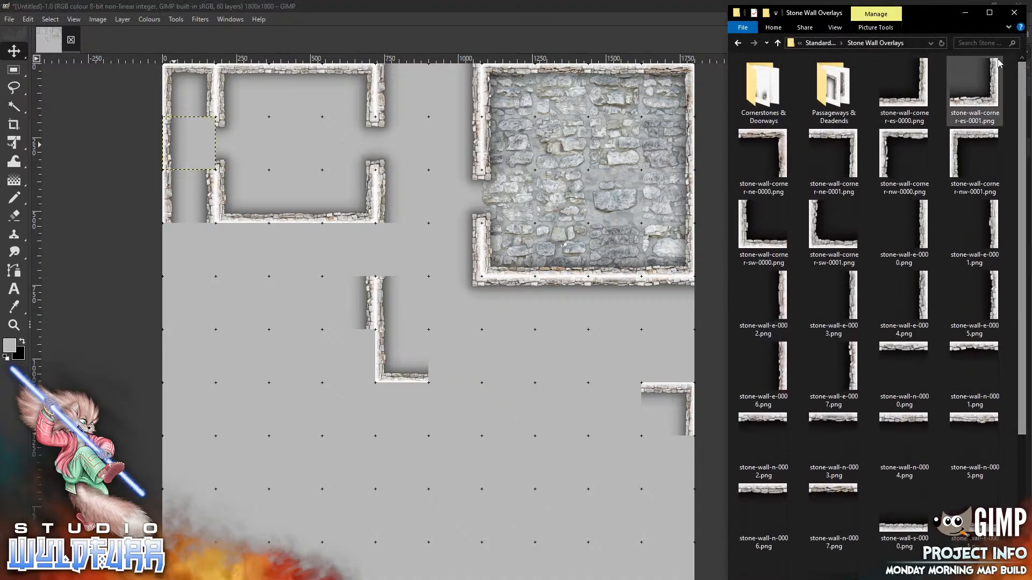
left_click(820, 43)
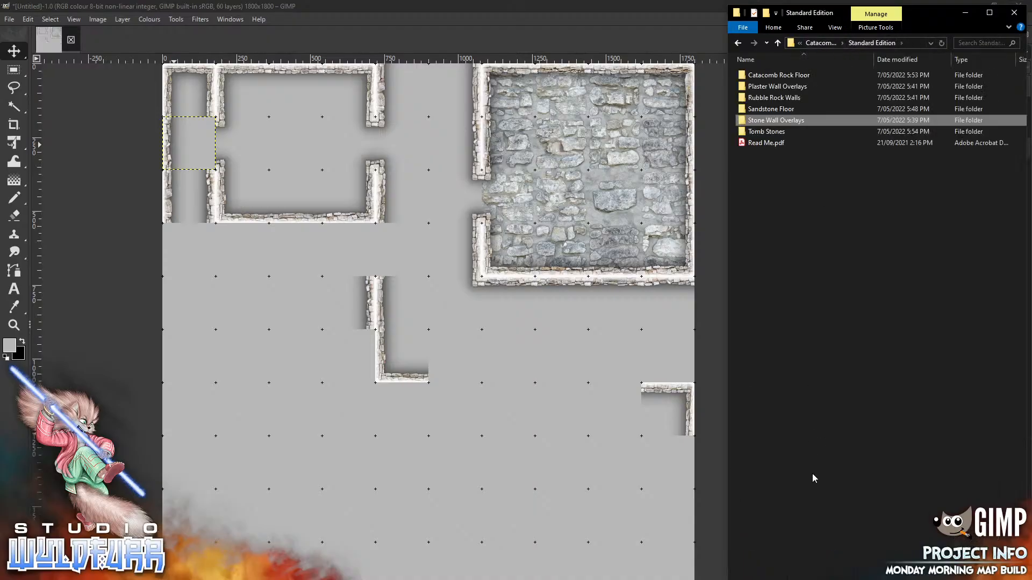
double_click(803, 119)
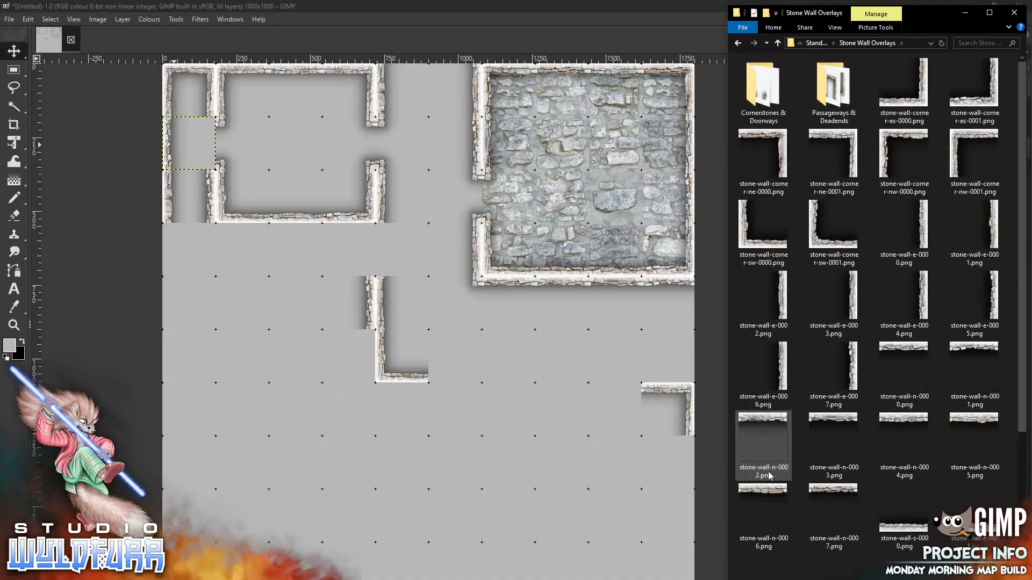
double_click(755, 95)
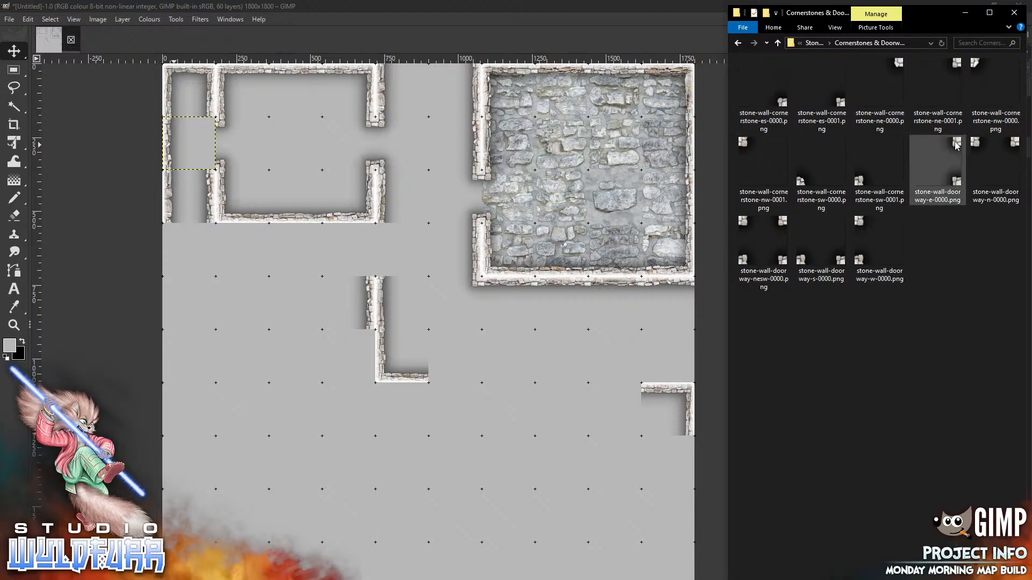
left_click_drag(948, 150, 244, 302)
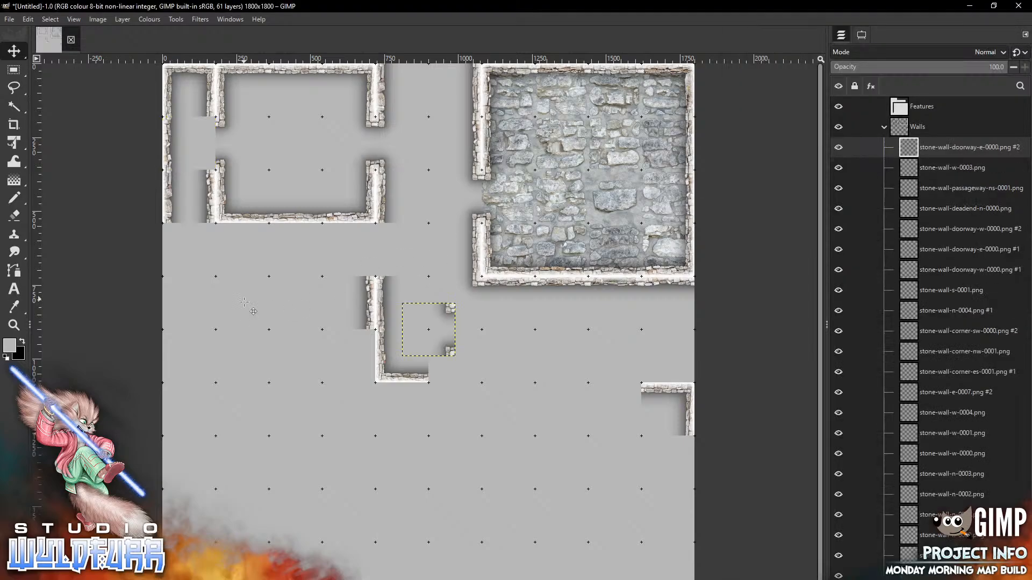
mouse_move(448, 309)
left_mouse_down()
mouse_move(440, 316)
mouse_move(215, 148)
mouse_move(208, 126)
left_mouse_up()
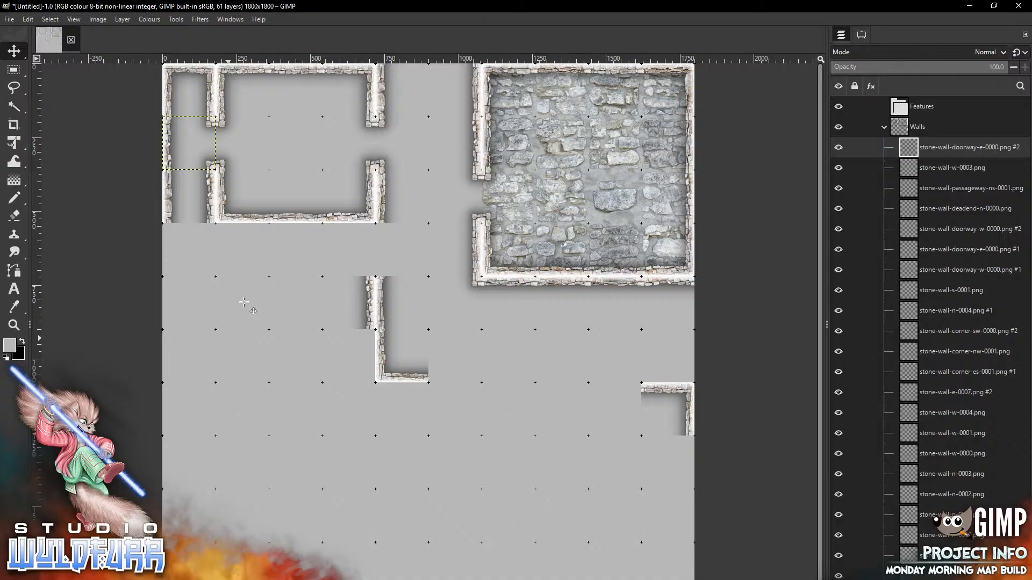
Add the west-facing doorway tile and the stone-wall-n-0004 piece to the map
key("alt+Tab")
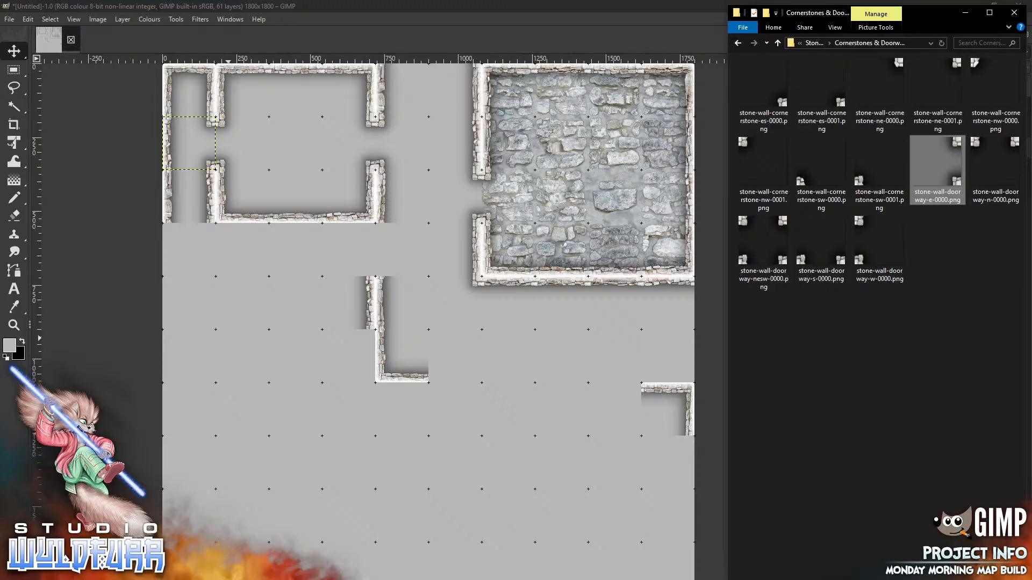
left_click_drag(861, 226, 388, 229)
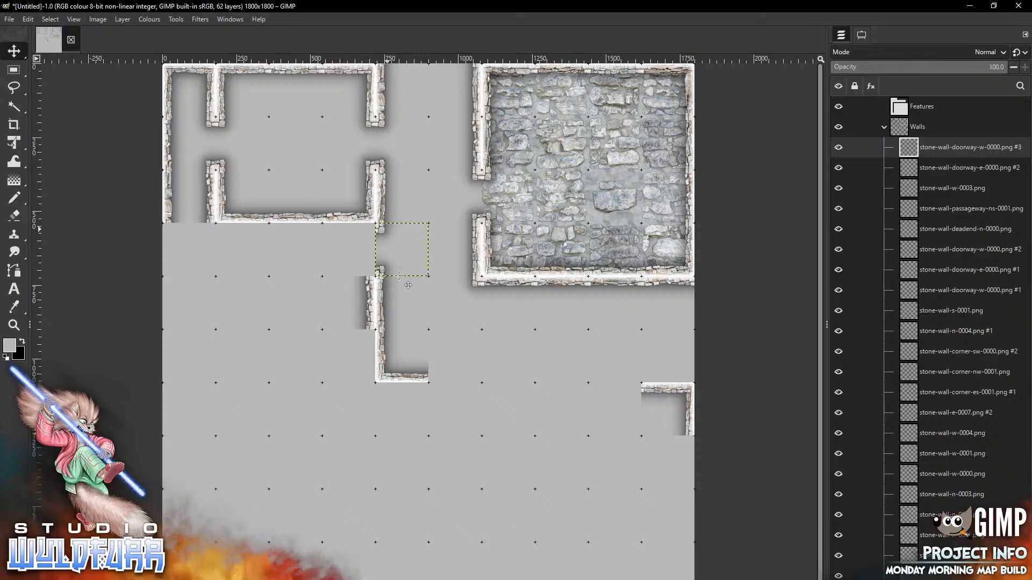
key("alt+Tab")
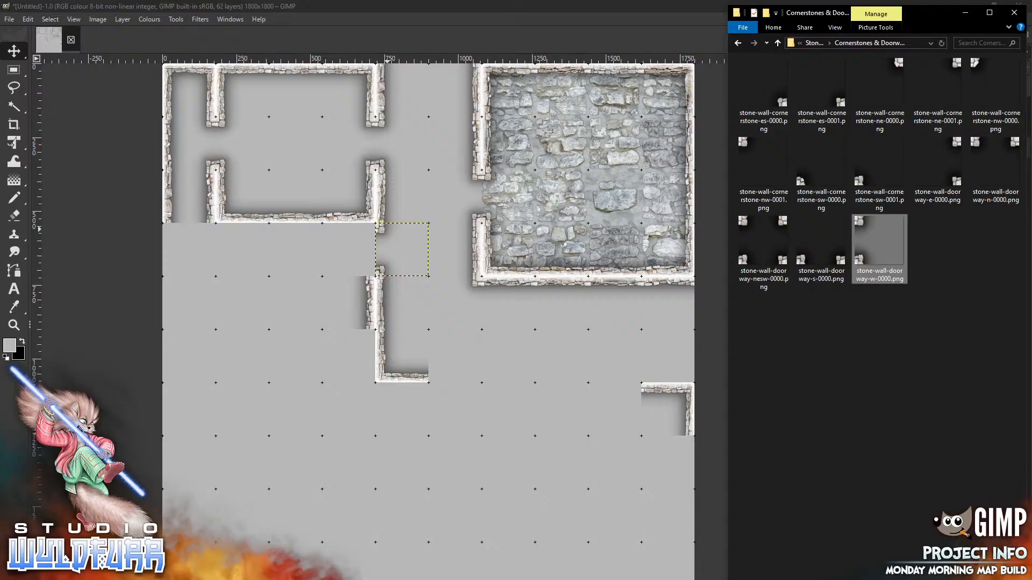
left_click(811, 44)
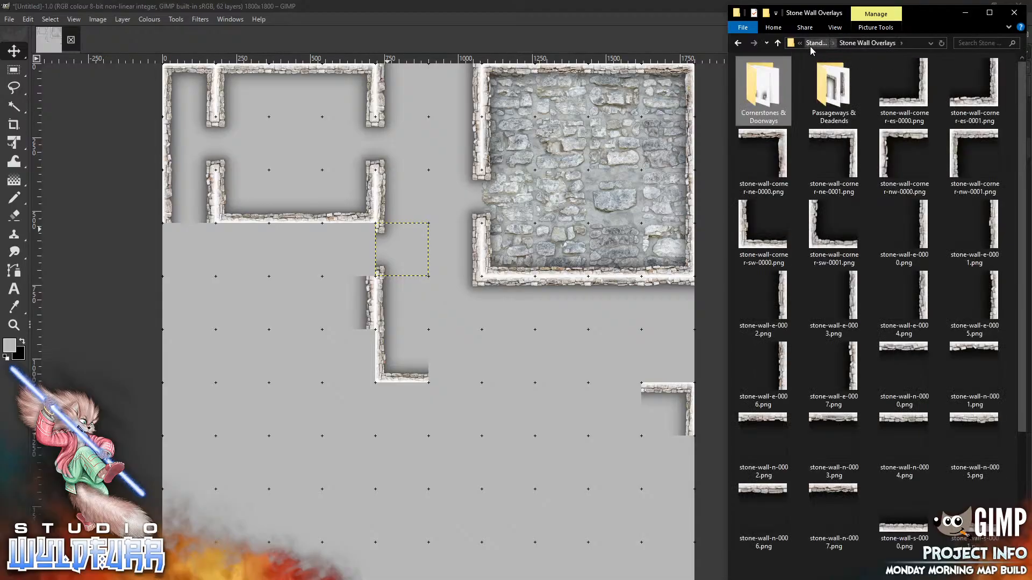
left_click_drag(914, 422, 357, 233)
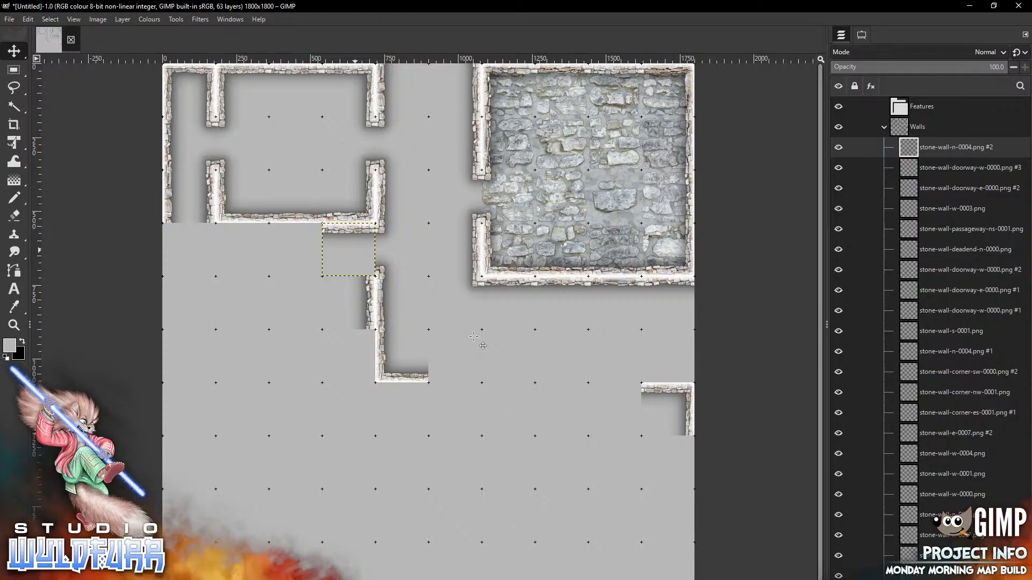
Place stone-wall-n-0002 and n-0005 under the upper-left room's wall
key("alt+Tab")
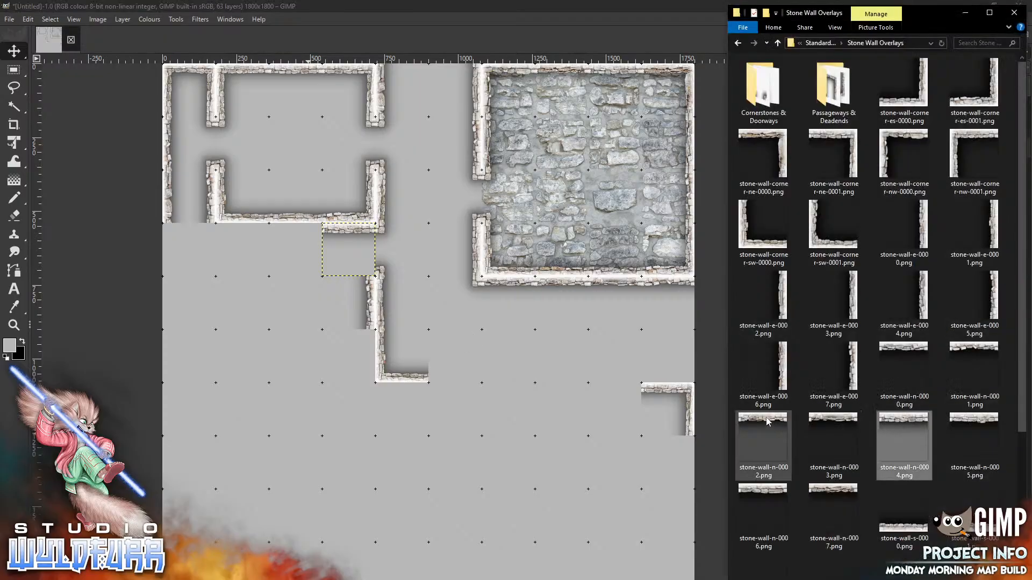
left_click_drag(767, 422, 276, 320)
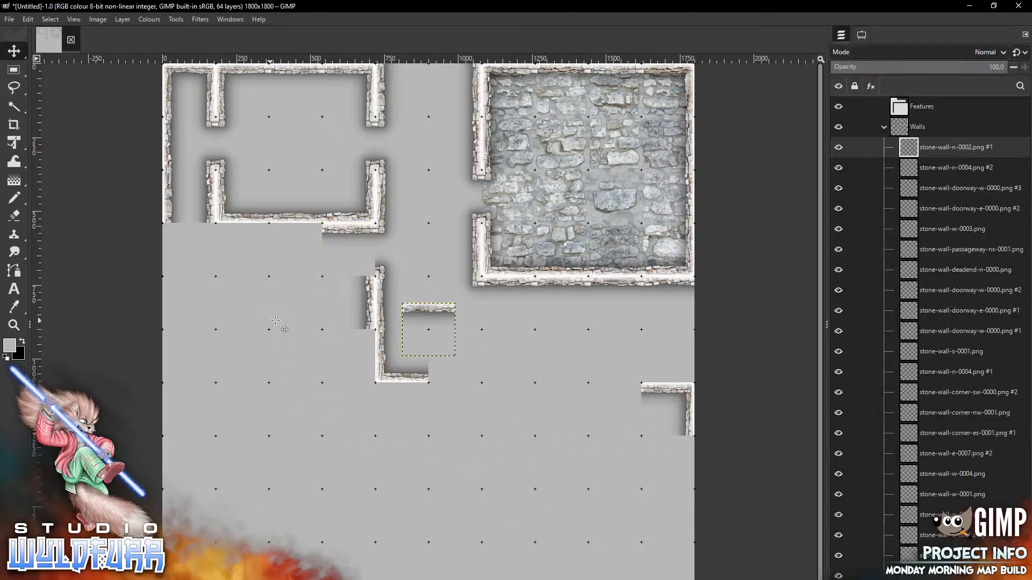
mouse_move(432, 320)
left_mouse_down()
mouse_move(303, 246)
mouse_move(305, 236)
left_mouse_up()
key("alt+Tab")
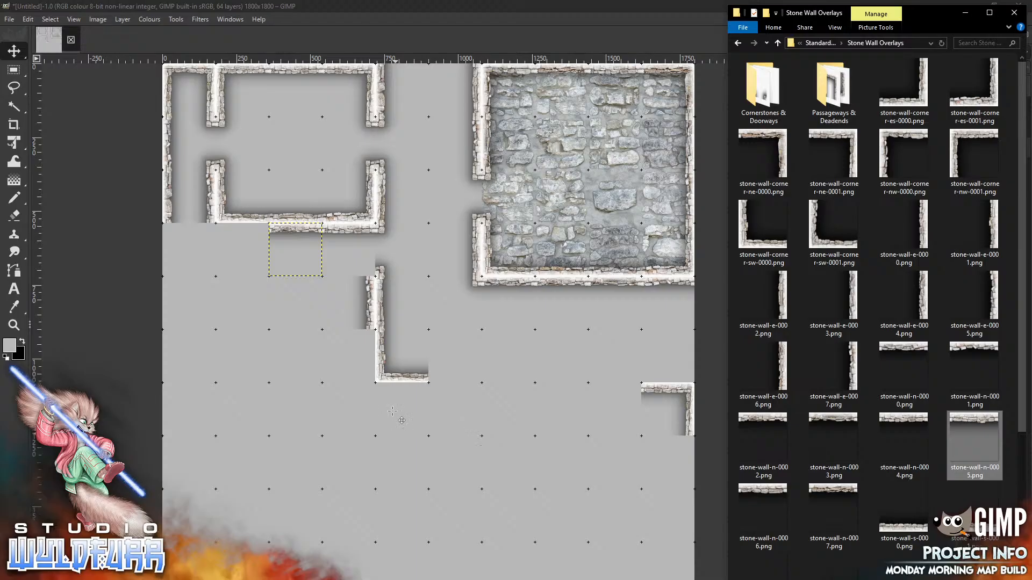
key("alt+Tab")
left_click_drag(431, 311, 245, 235)
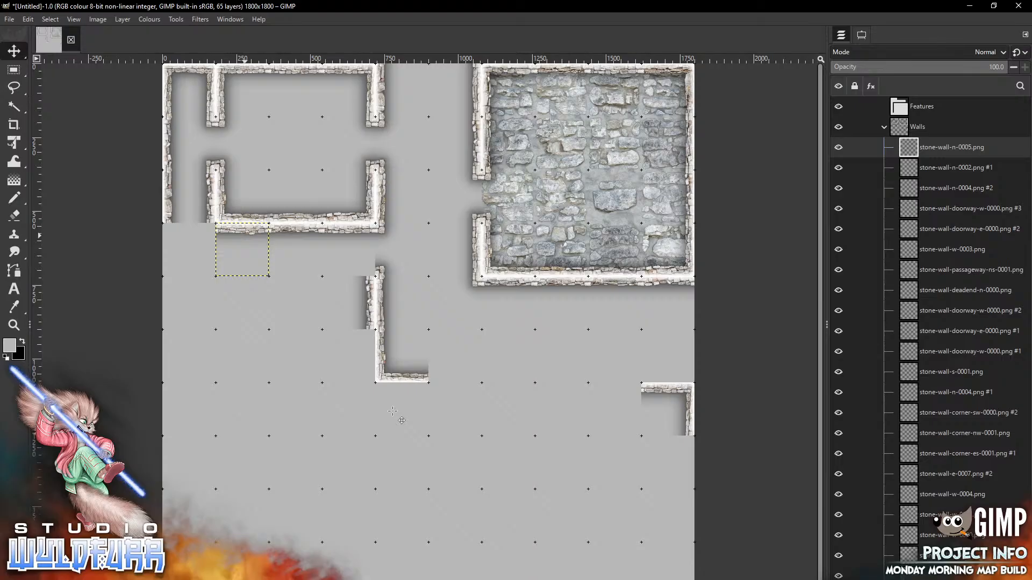
Add the first cornerstone tile from Cornerstones & Doorways to the map
key("alt+Tab")
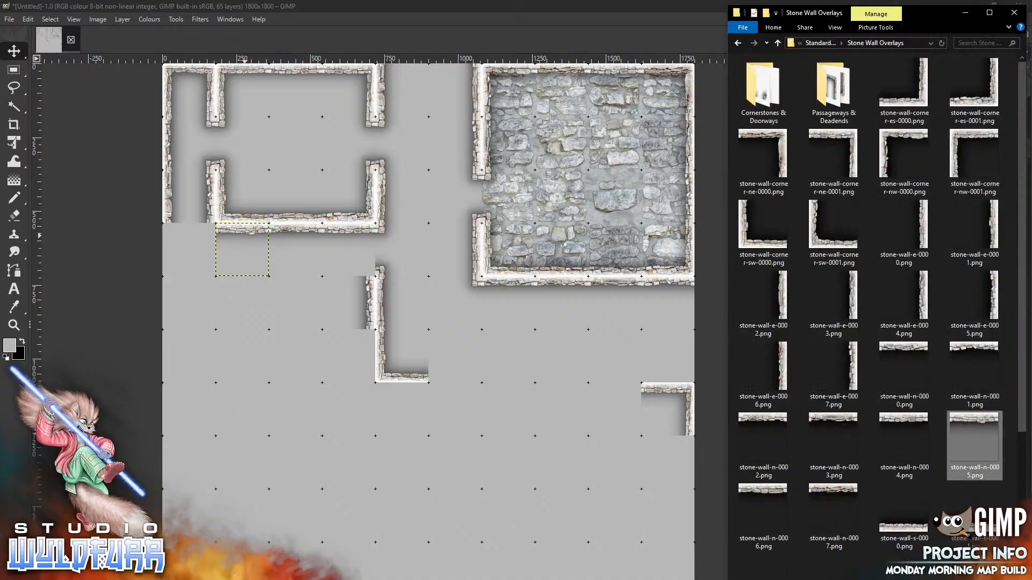
double_click(763, 91)
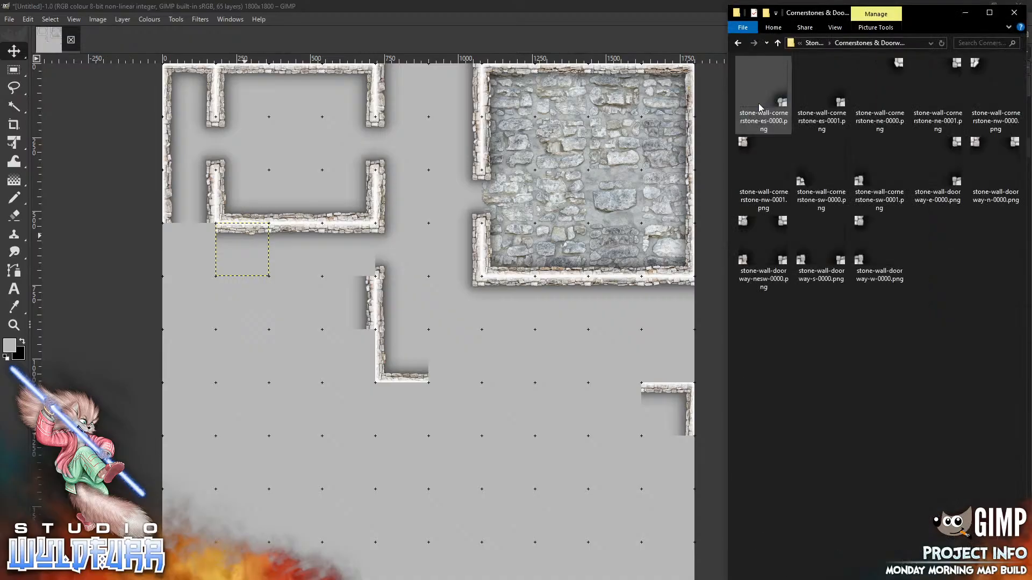
left_click_drag(780, 104, 433, 259)
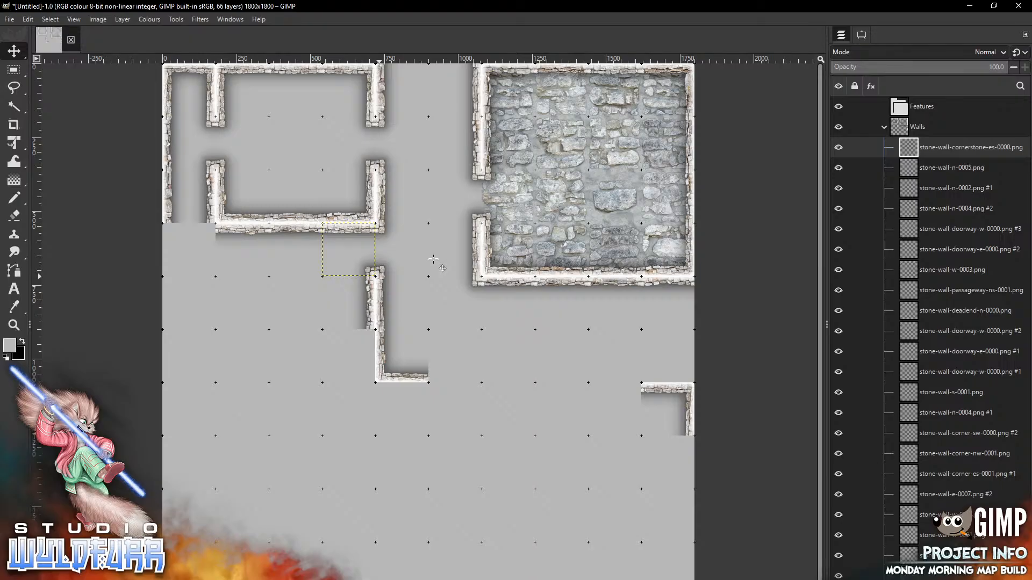
Add stone-wall-s-0001 to extend the lower-right wall fragment
key("alt+Tab")
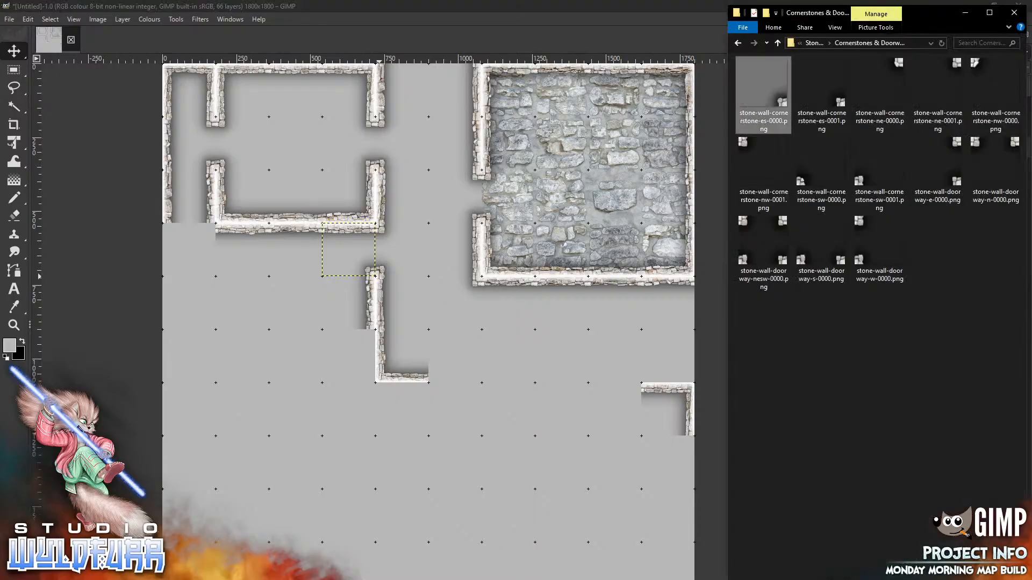
left_click(813, 43)
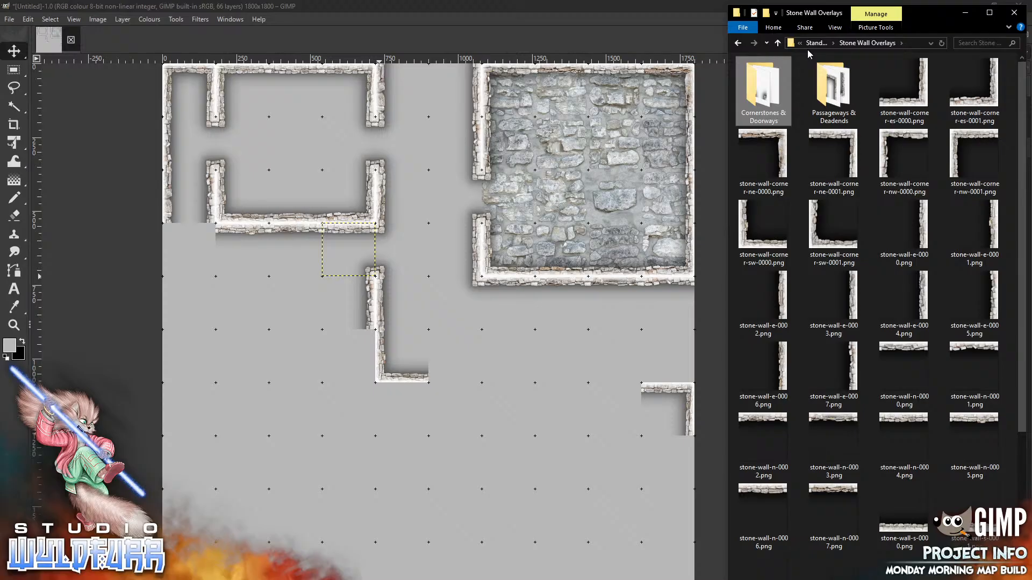
mouse_move(971, 532)
left_mouse_down()
mouse_move(484, 354)
mouse_move(697, 349)
mouse_move(677, 376)
left_mouse_up()
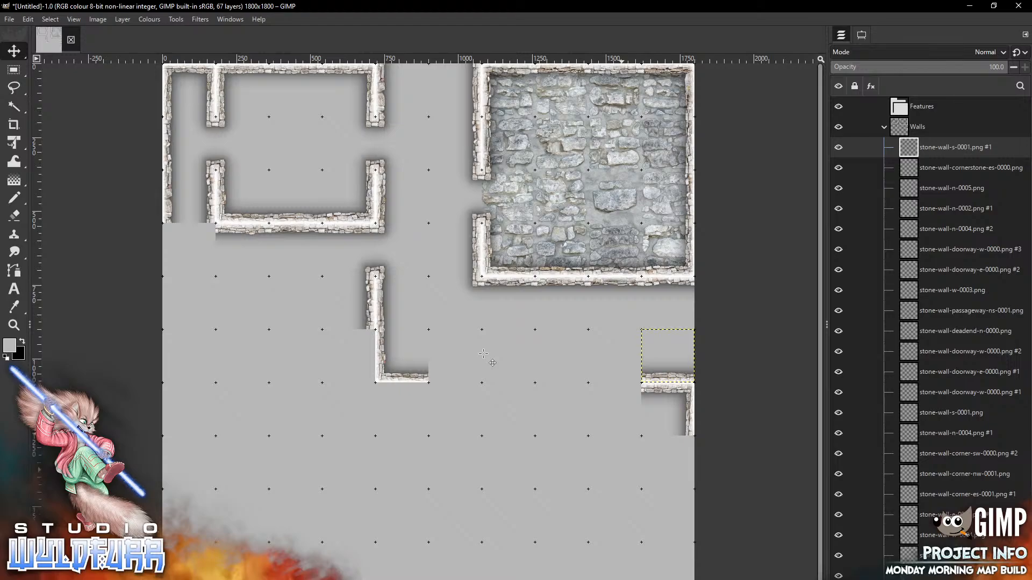
Move a doorway tile from Cornerstones & Doorways beside the lower-right wall
key("alt+Tab")
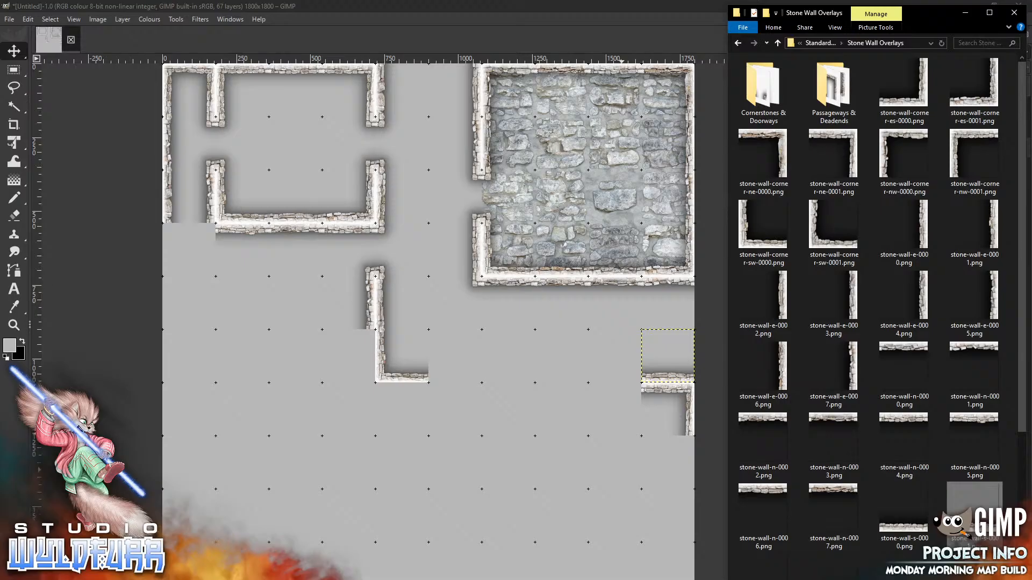
left_click(759, 94)
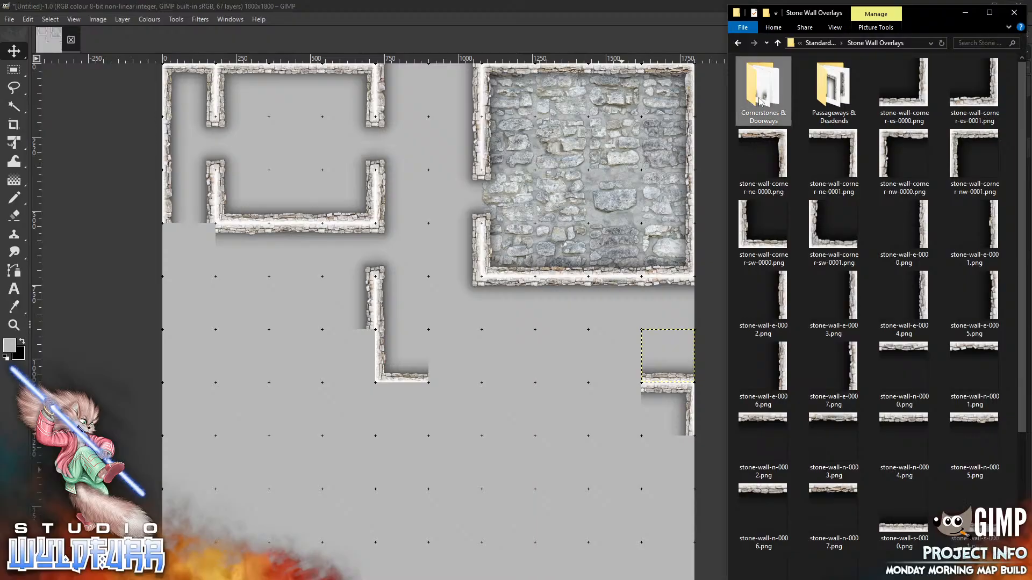
double_click(759, 99)
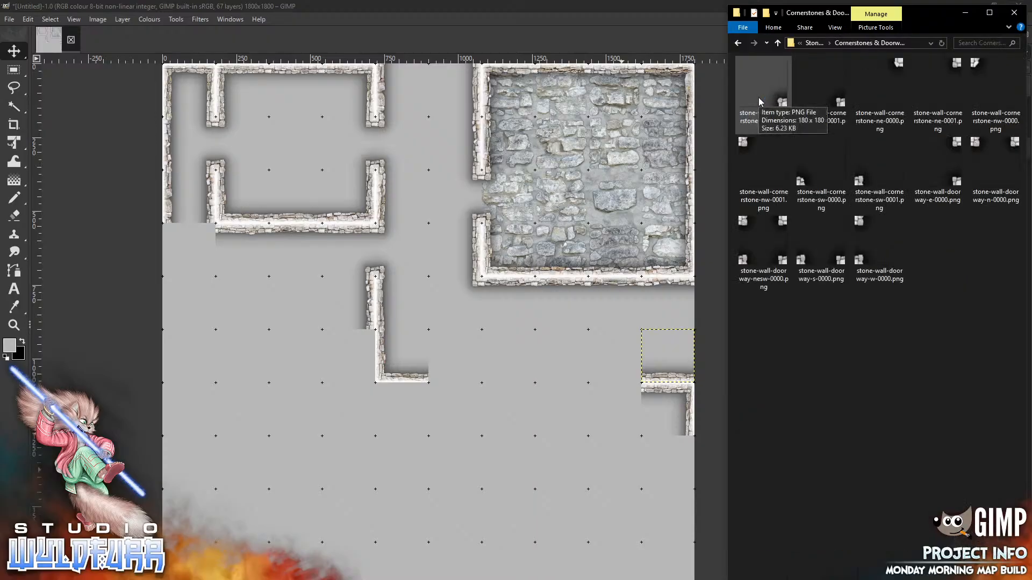
left_click(521, 316)
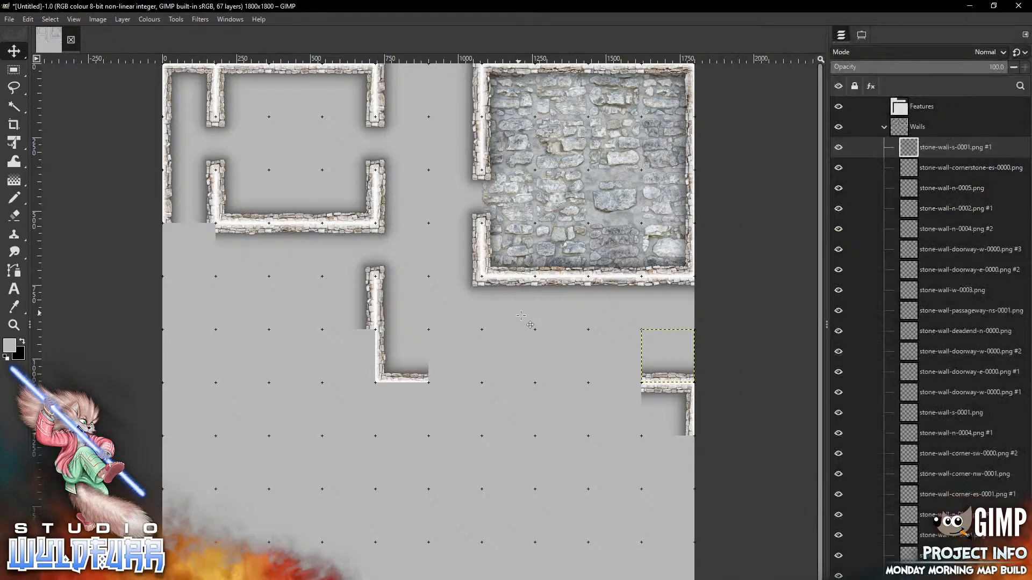
mouse_move(450, 350)
left_mouse_down()
mouse_move(636, 365)
mouse_move(637, 376)
left_mouse_up()
key("alt+Tab")
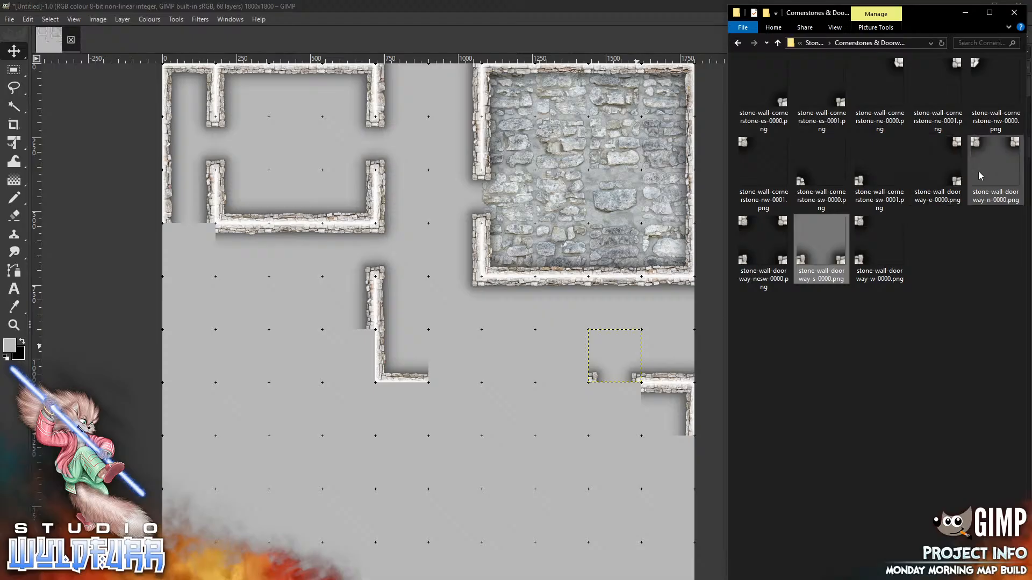
Snap stone-wall-doorway-n-0000 into the lower-right wall opening
left_click(1010, 146)
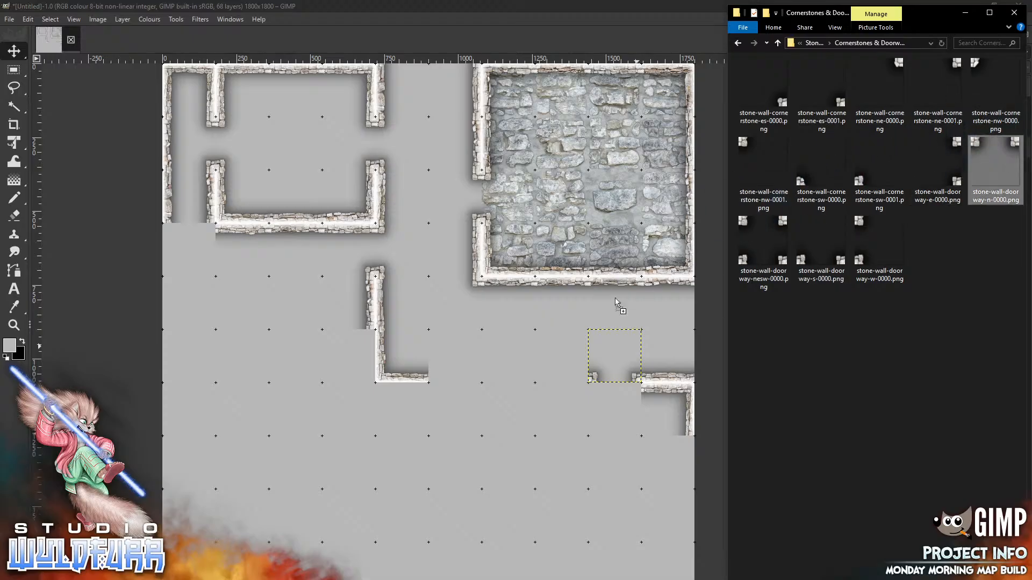
left_click_drag(575, 321, 575, 320)
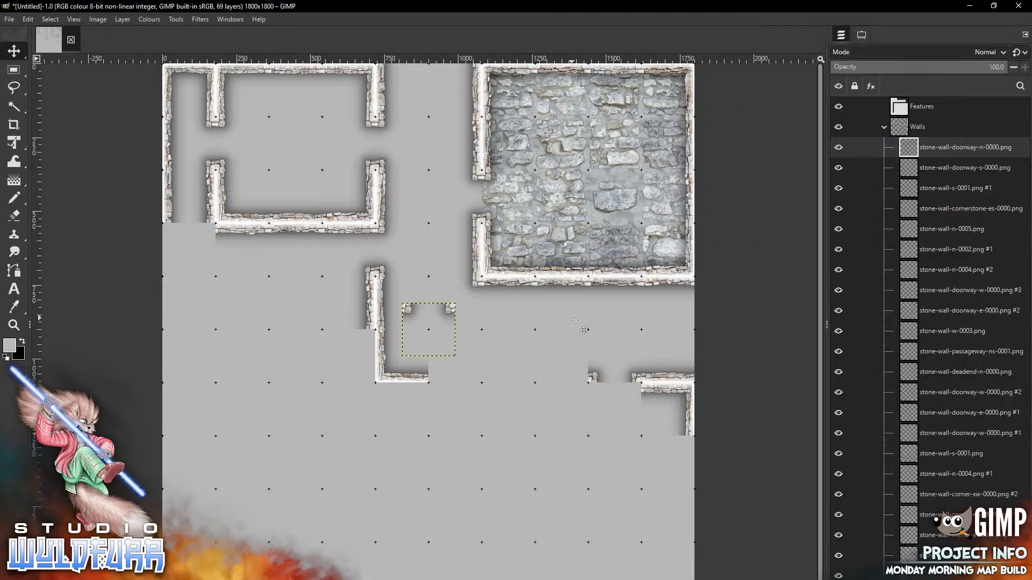
mouse_move(447, 310)
left_mouse_down()
mouse_move(446, 329)
mouse_move(632, 417)
mouse_move(632, 390)
left_mouse_up()
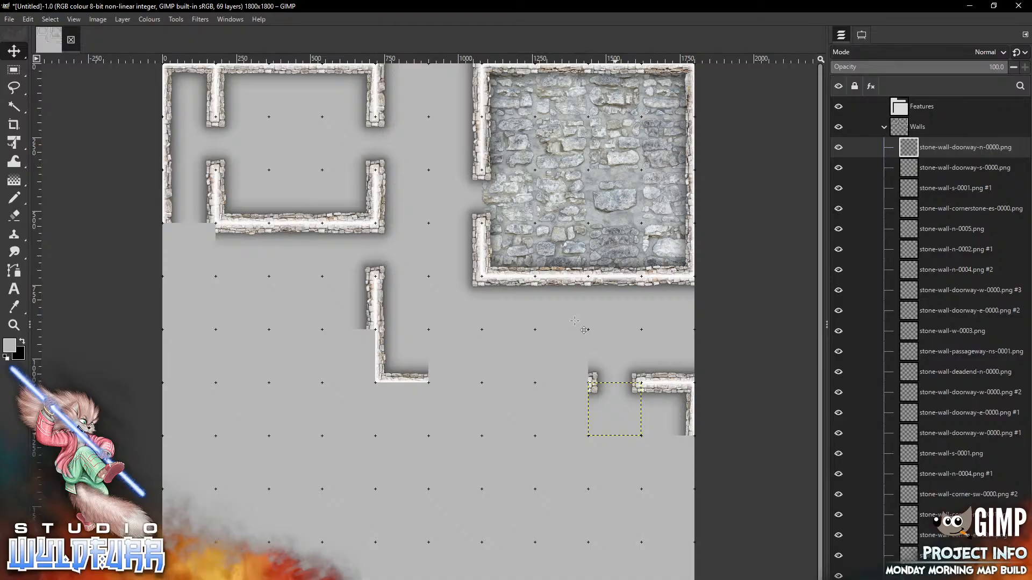
Place stone-wall-corner-nw-0000 at the lower-right wall's left end
key("alt+Tab")
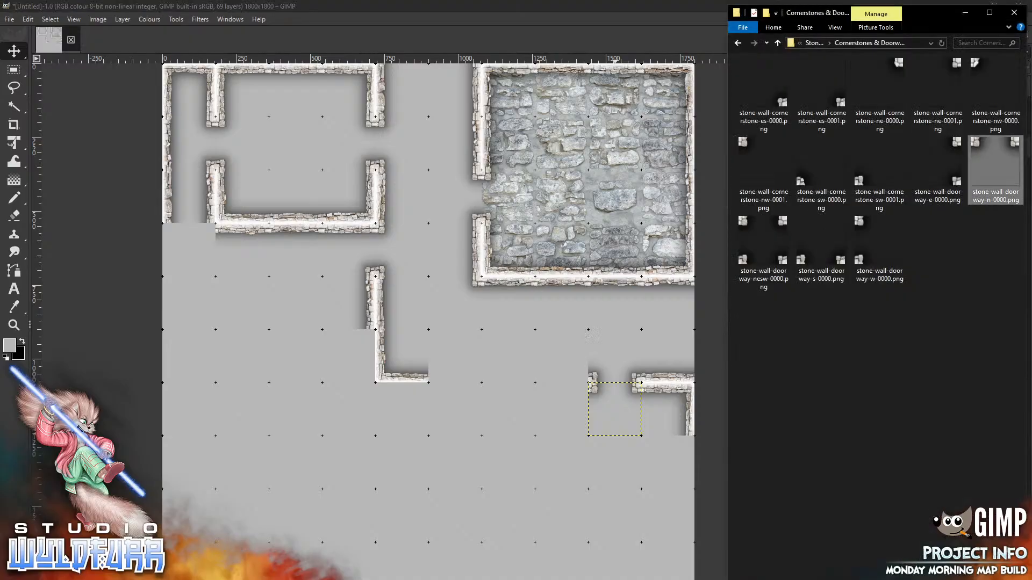
left_click(814, 43)
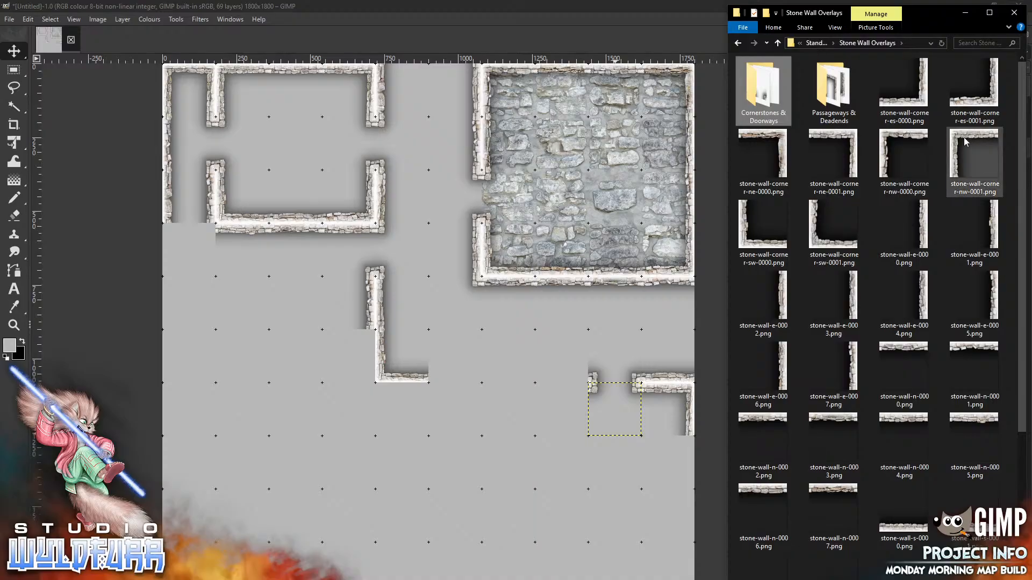
left_click_drag(900, 144, 489, 304)
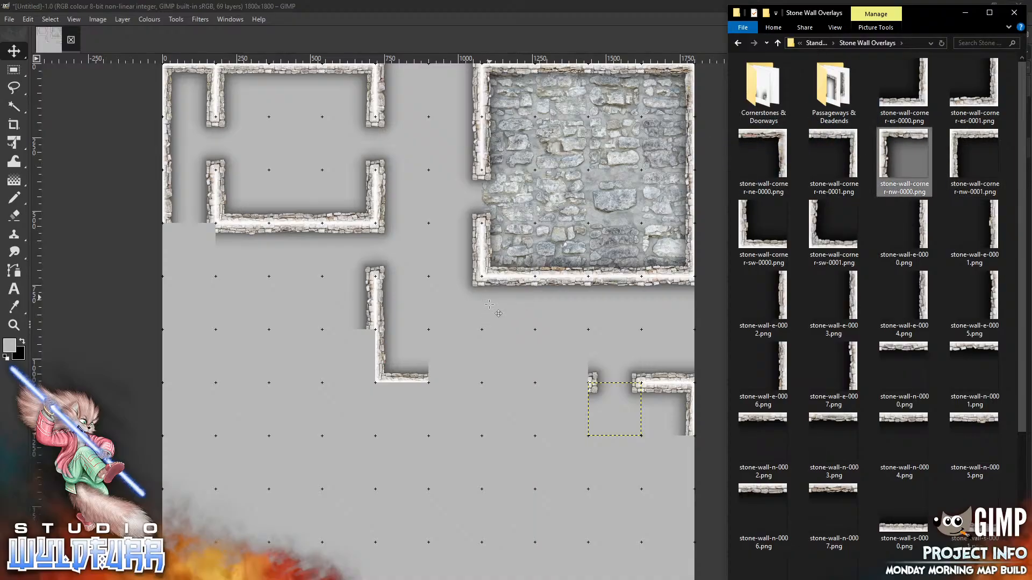
mouse_move(425, 307)
left_mouse_down()
mouse_move(531, 467)
mouse_move(554, 387)
left_mouse_up()
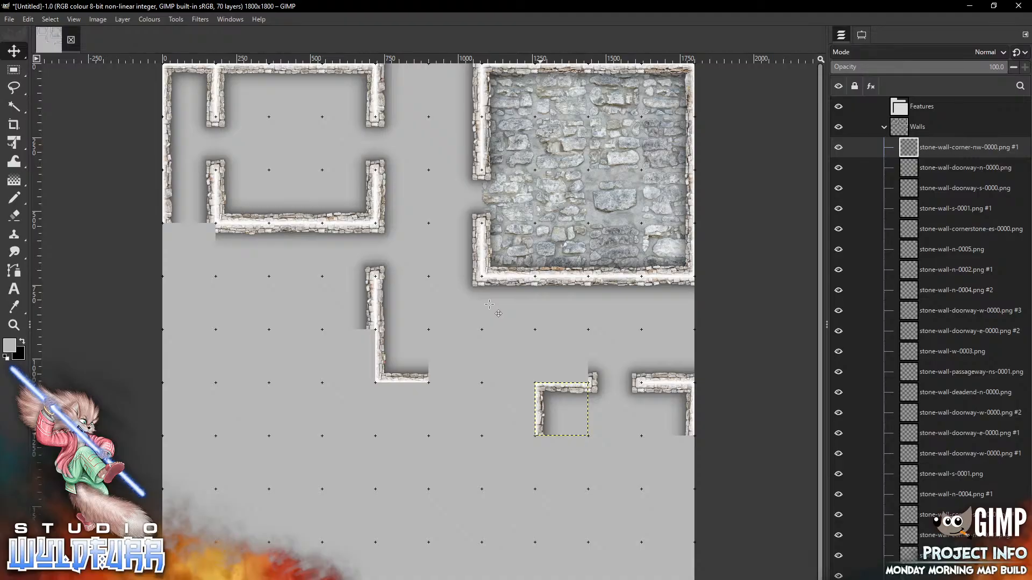
Fill the wall gap below the central corridor with stone-wall-s-0000, s-0001 and s-0002
key("alt+Tab")
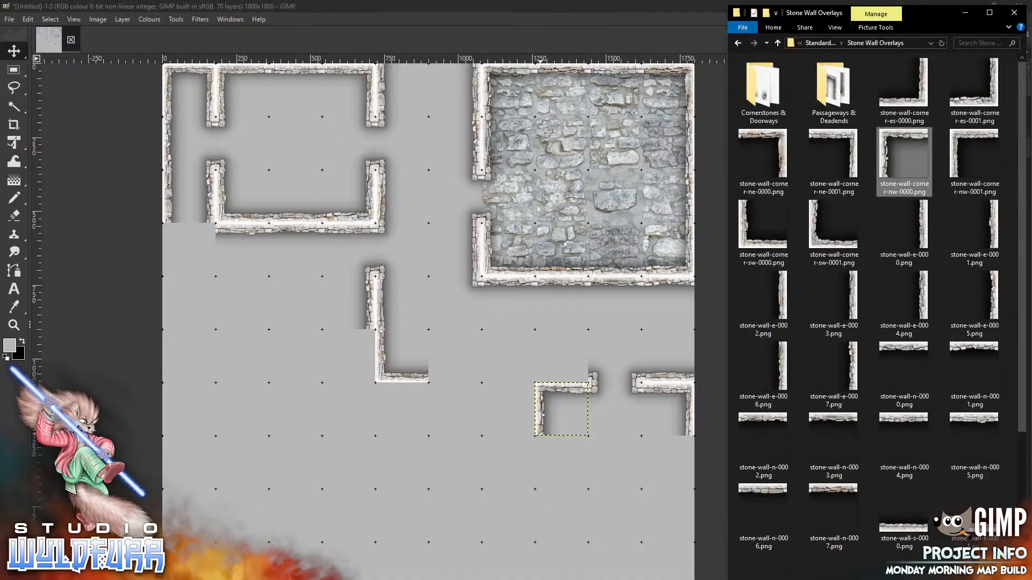
left_click_drag(904, 516, 542, 293)
mouse_move(452, 347)
left_mouse_down()
mouse_move(519, 317)
mouse_move(577, 366)
left_mouse_up()
key("alt+Tab")
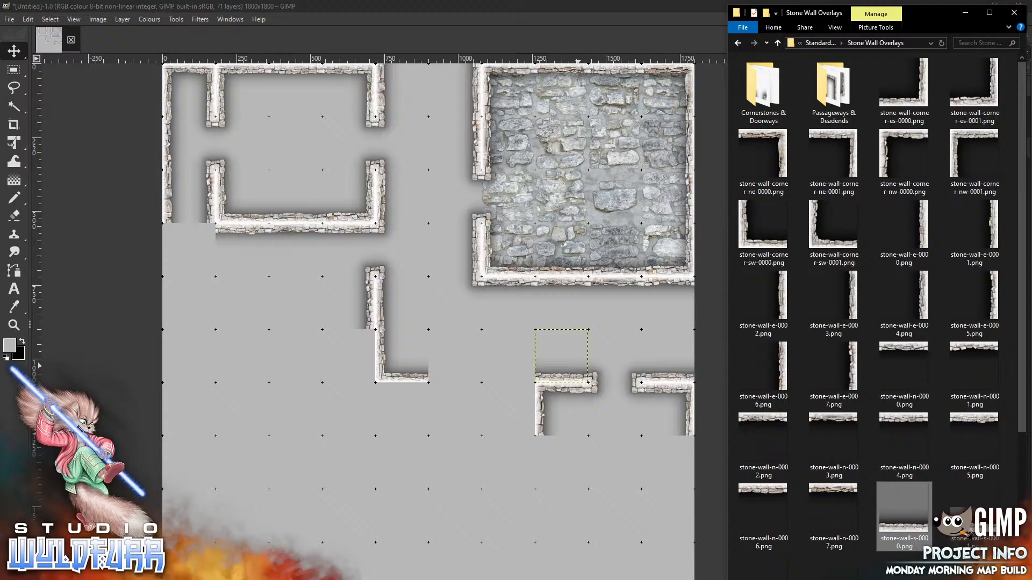
left_click_drag(461, 347, 460, 347)
key("alt+Tab")
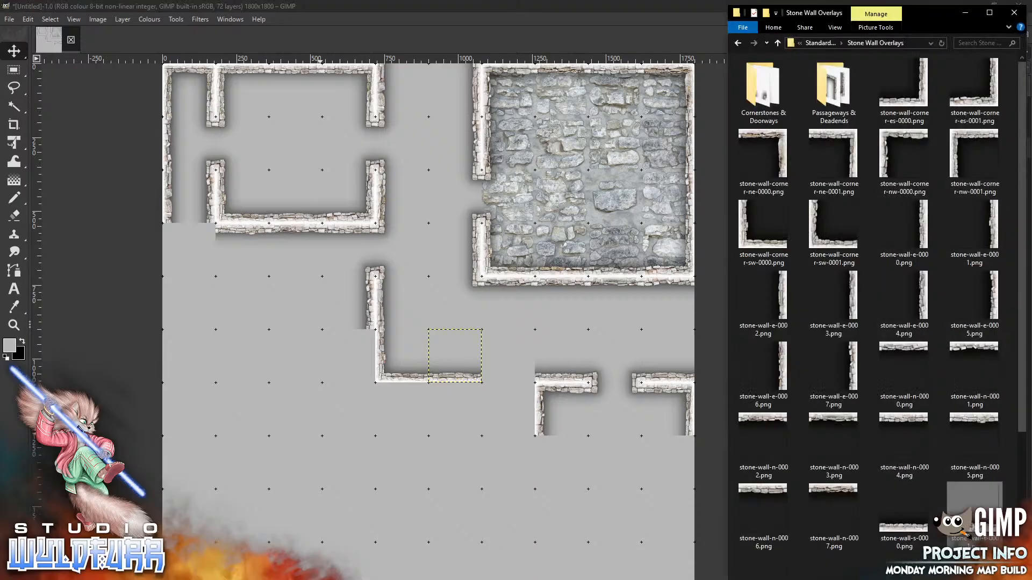
left_click_drag(653, 460, 507, 321)
left_click_drag(438, 351, 519, 377)
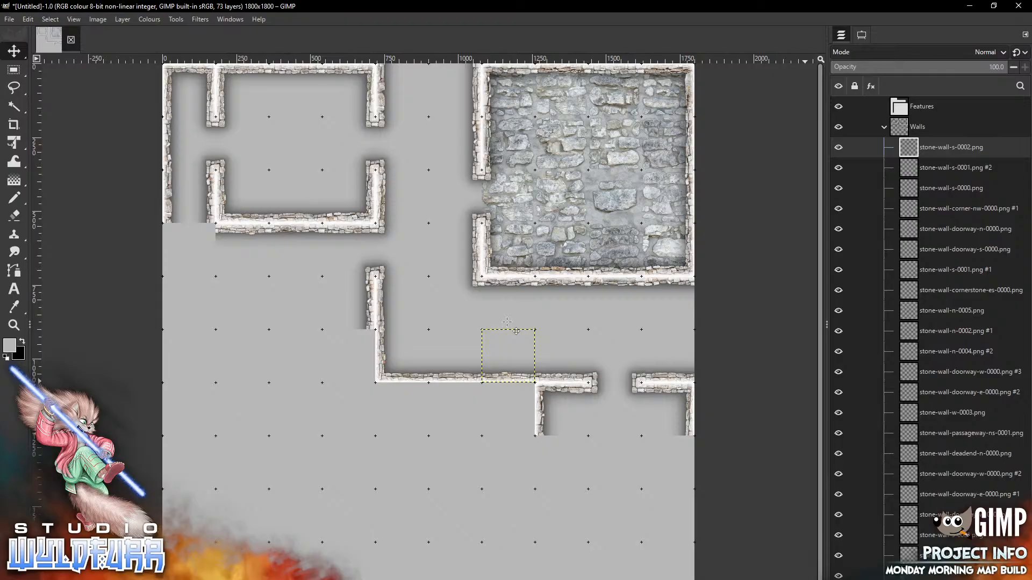
key("alt+Tab")
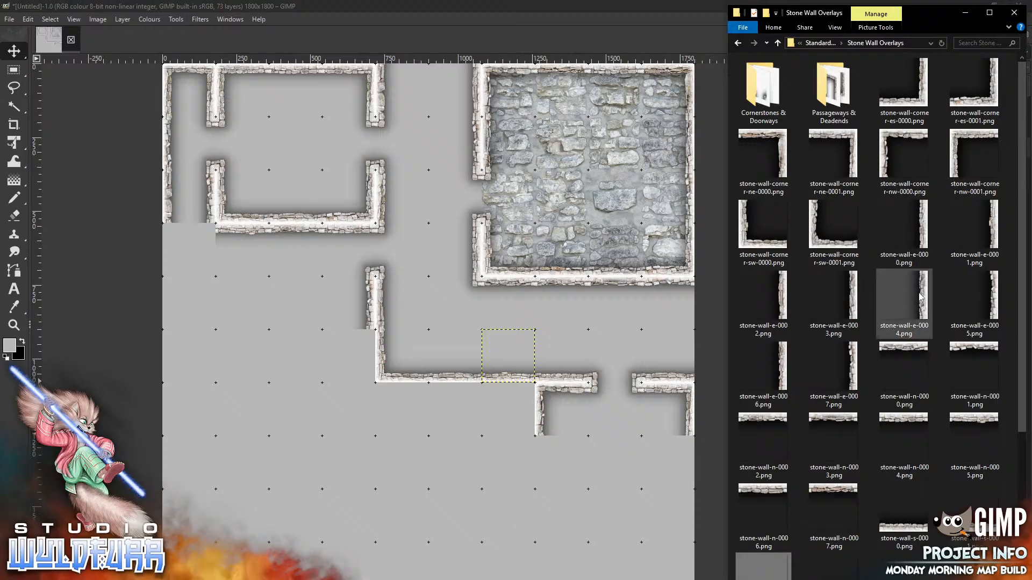
Set stone-wall-e-0004 on the lower room's right side and extend its west wall with w-0002
left_click_drag(908, 307, 614, 438)
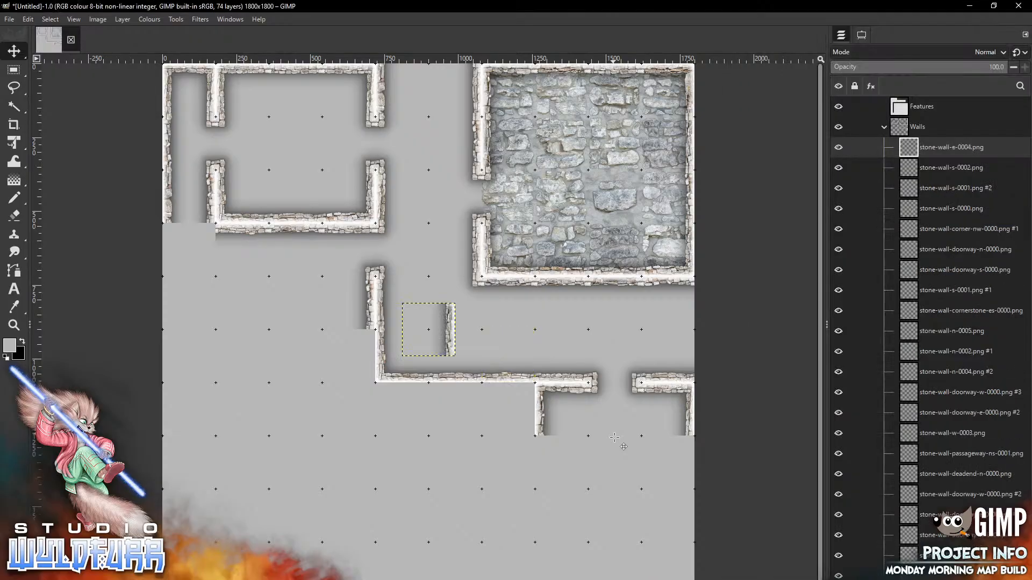
mouse_move(443, 321)
left_mouse_down()
mouse_move(447, 399)
mouse_move(670, 467)
mouse_move(681, 453)
left_mouse_up()
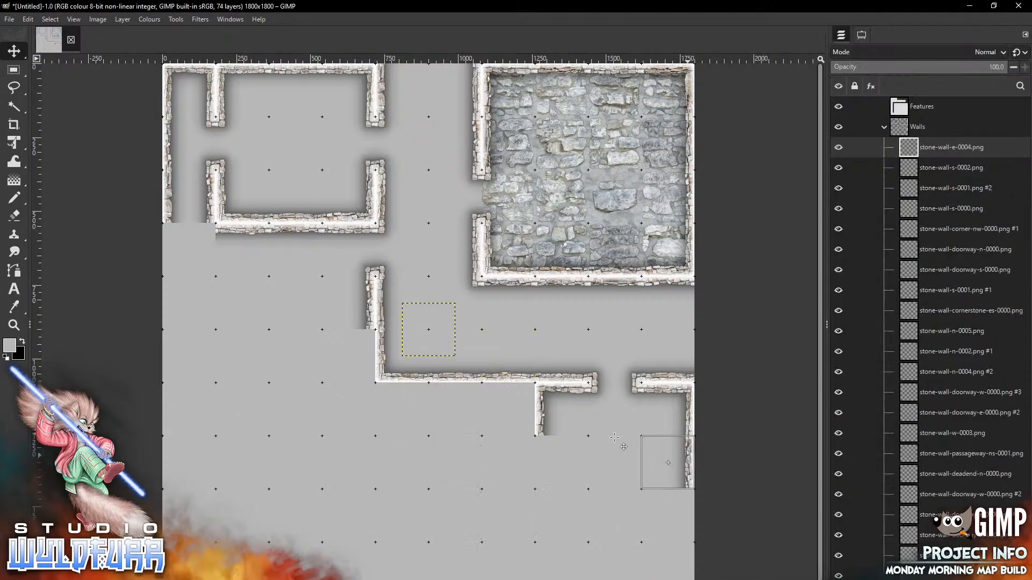
key("alt+Tab")
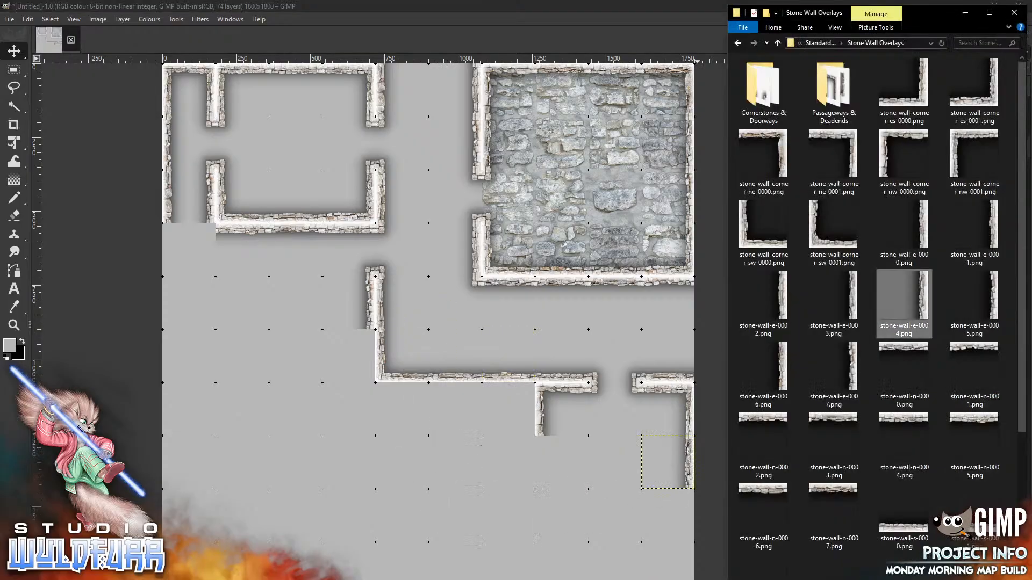
scroll(743, 474, "down", 4)
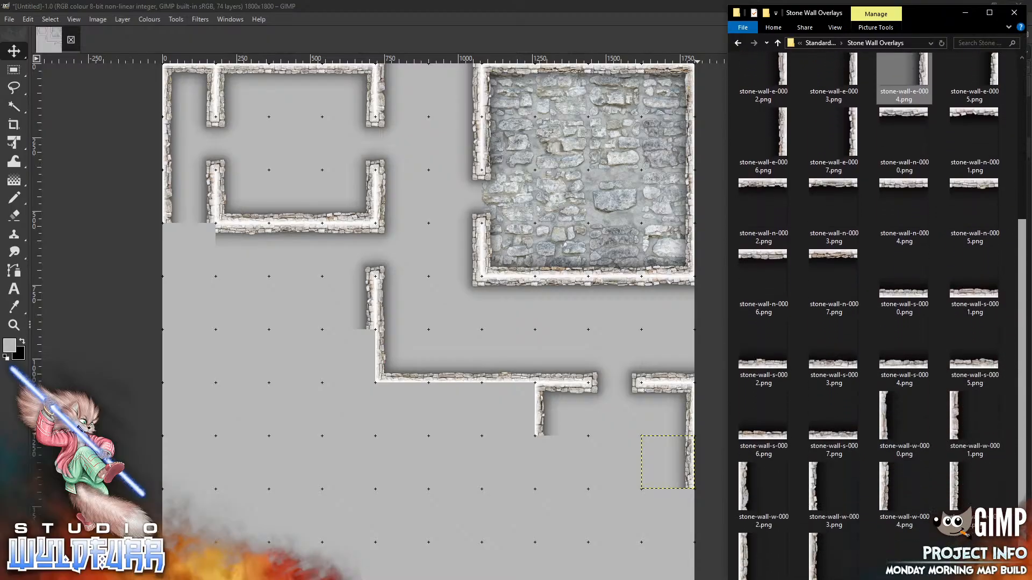
left_click_drag(744, 474, 518, 469)
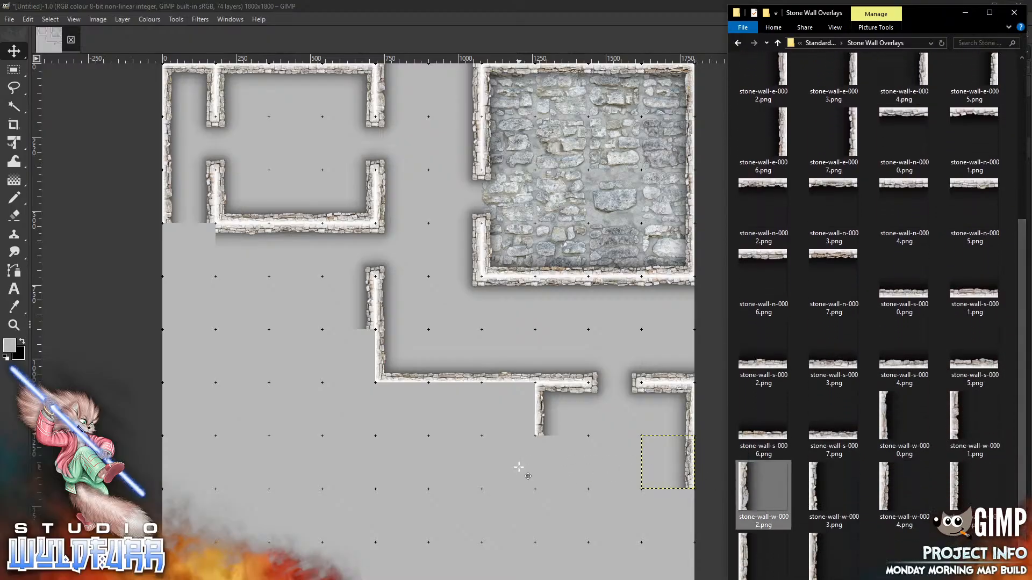
left_click_drag(408, 319, 540, 451)
Close the lower room's bottom-left with corner-sw-0001 and add stone-wall-s-0006
key("alt+Tab")
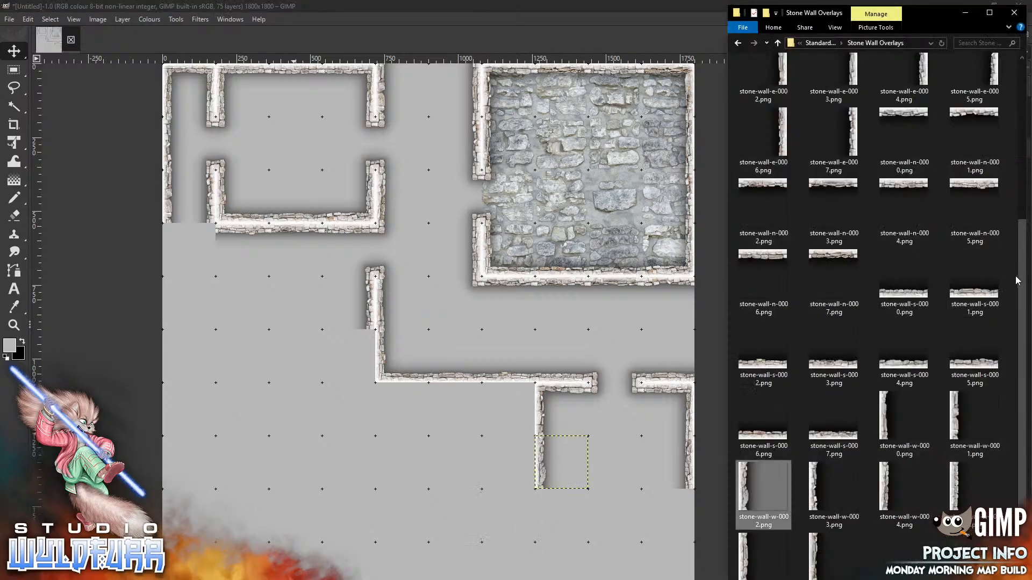
left_click_drag(1022, 281, 995, 94)
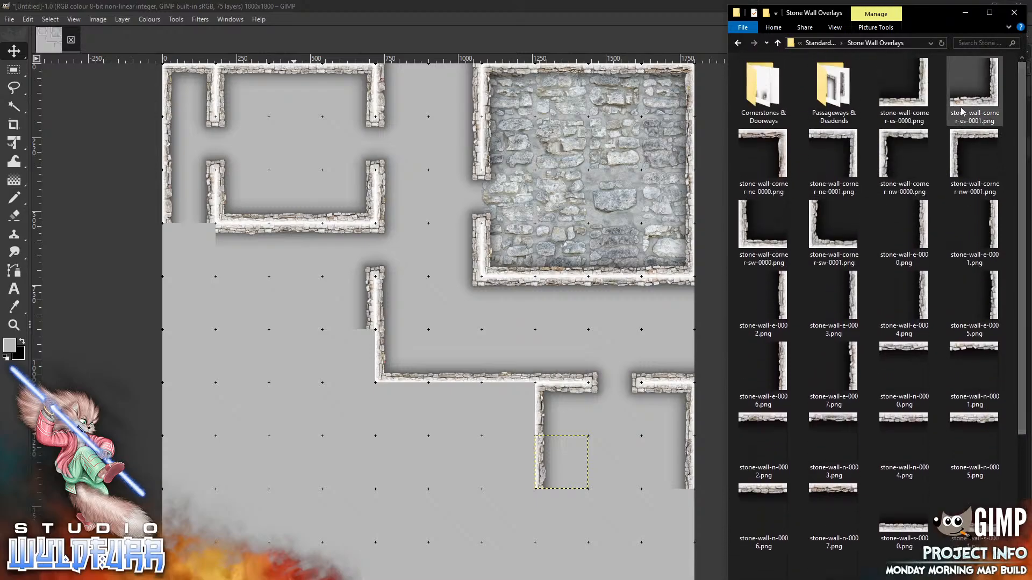
left_click_drag(814, 238, 558, 308)
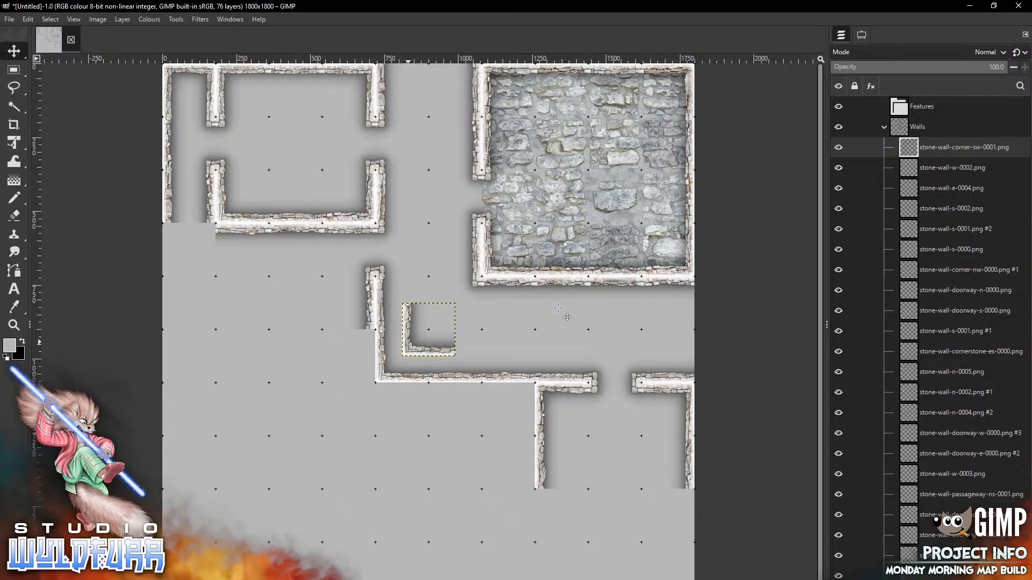
left_click_drag(409, 342, 542, 511)
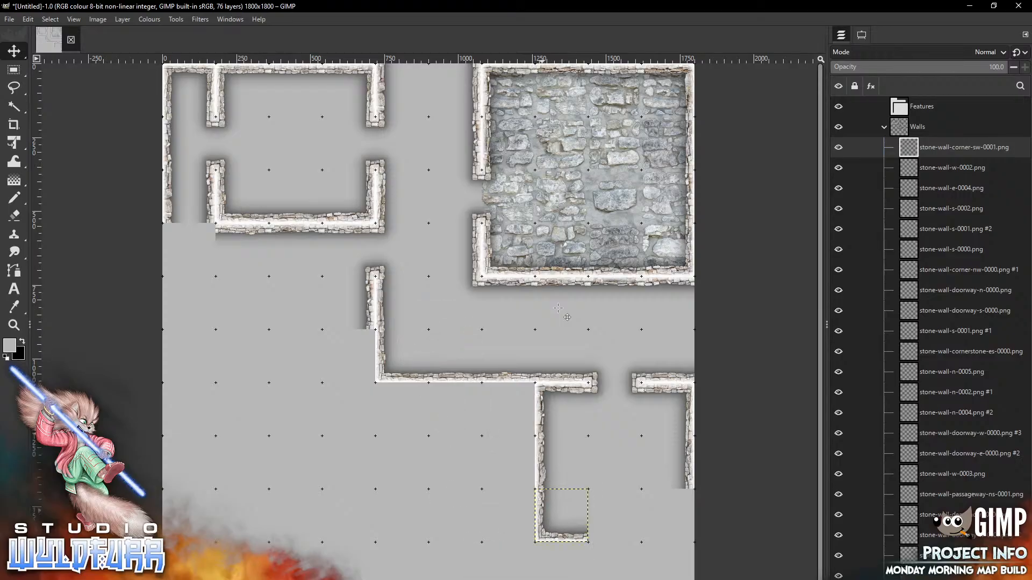
key("alt+Tab")
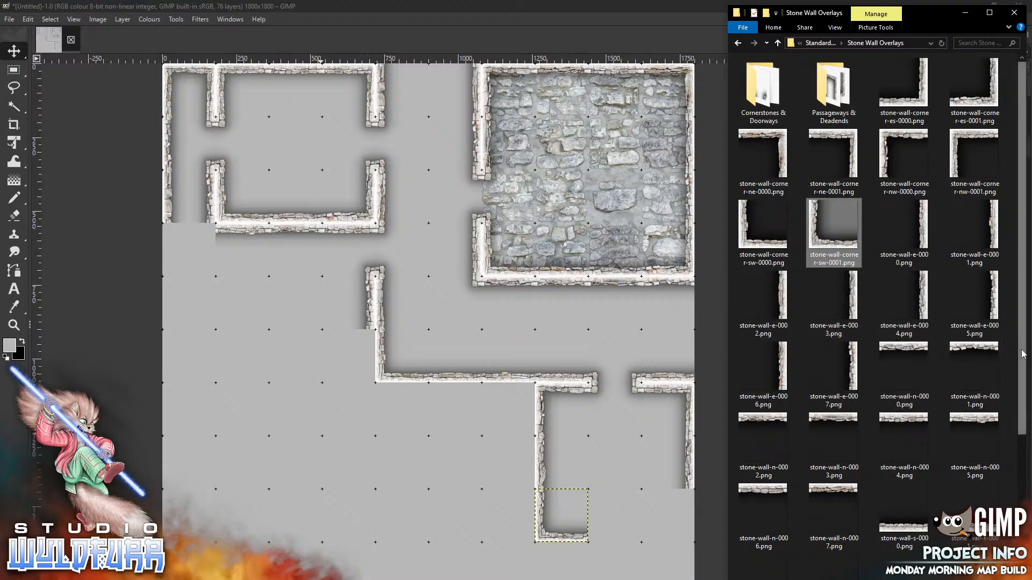
scroll(1022, 354, "down", 4)
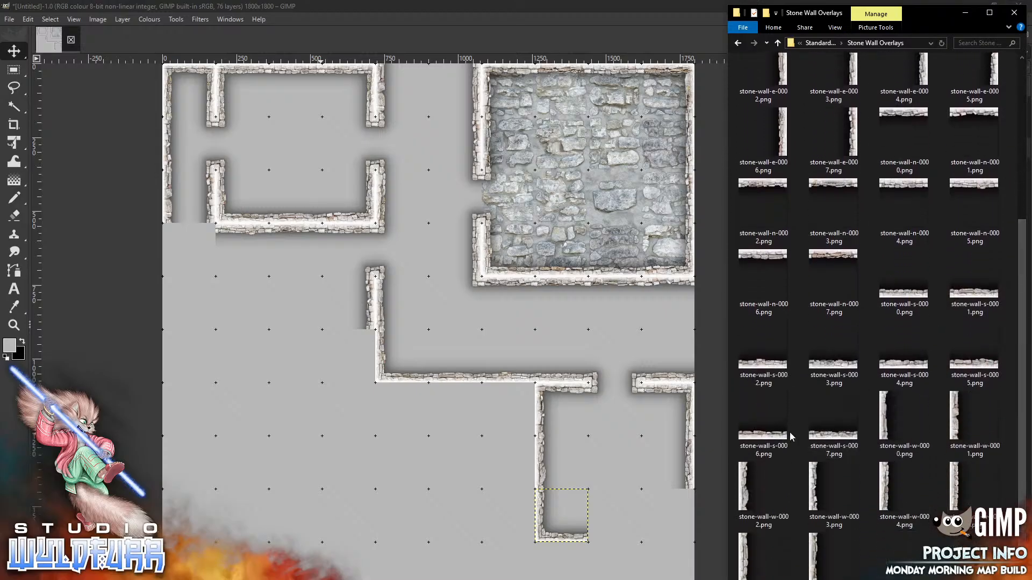
left_click_drag(790, 436, 601, 437)
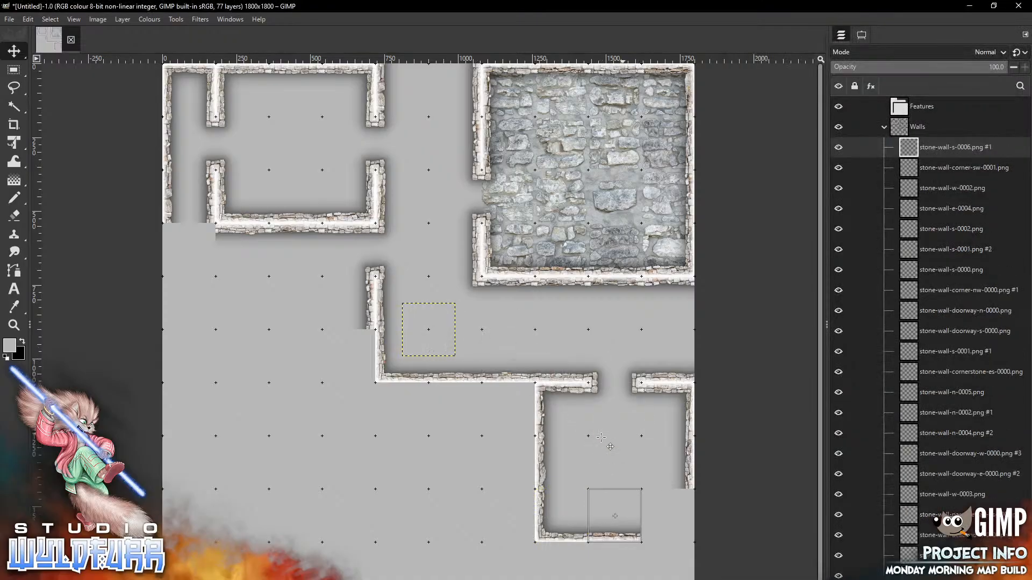
Add stone-wall-e-0003 at the bottom-right and corner-es-0000 below the east wall
key("alt+Tab")
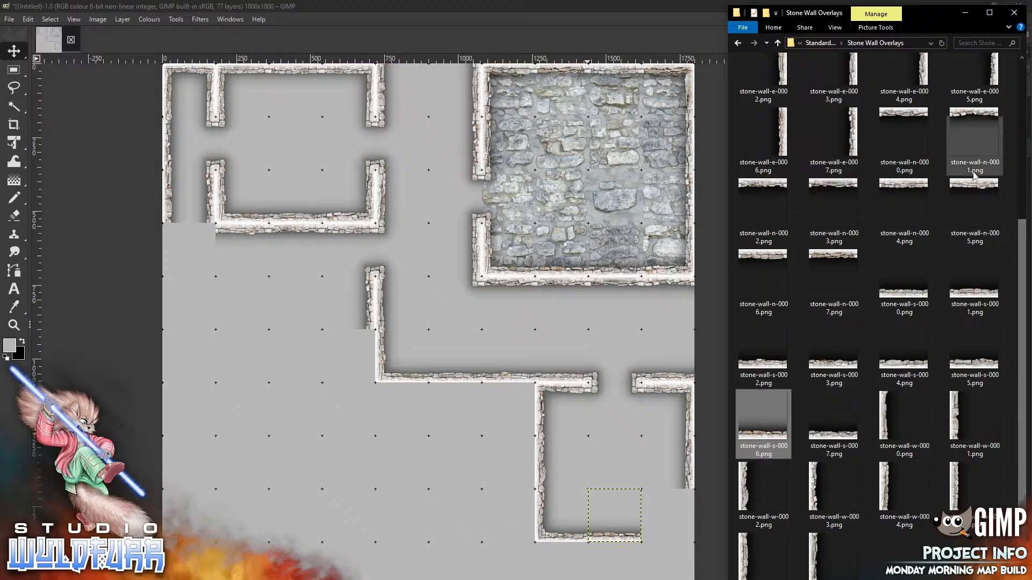
left_click_drag(826, 84, 588, 272)
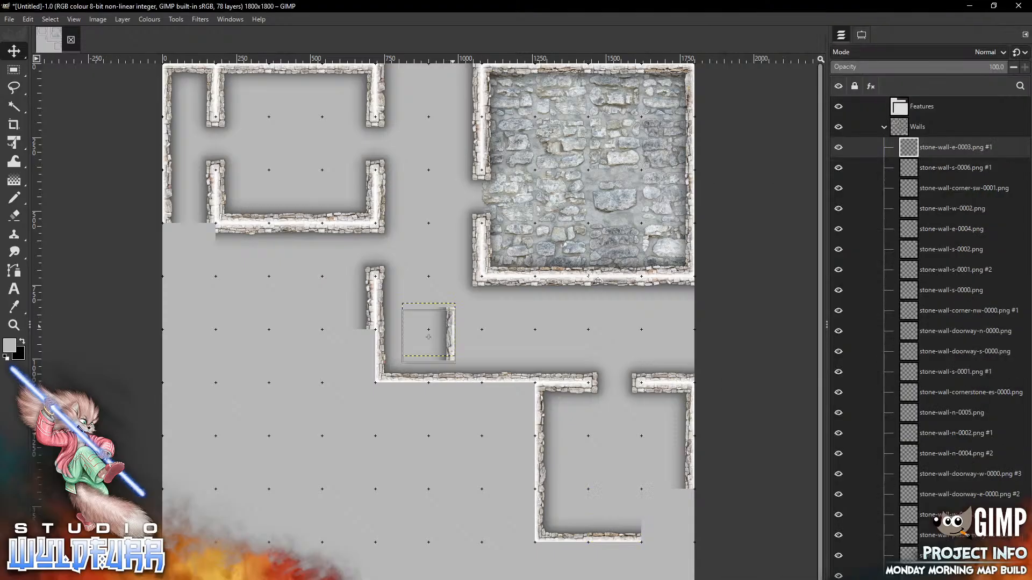
left_click_drag(659, 528, 668, 516)
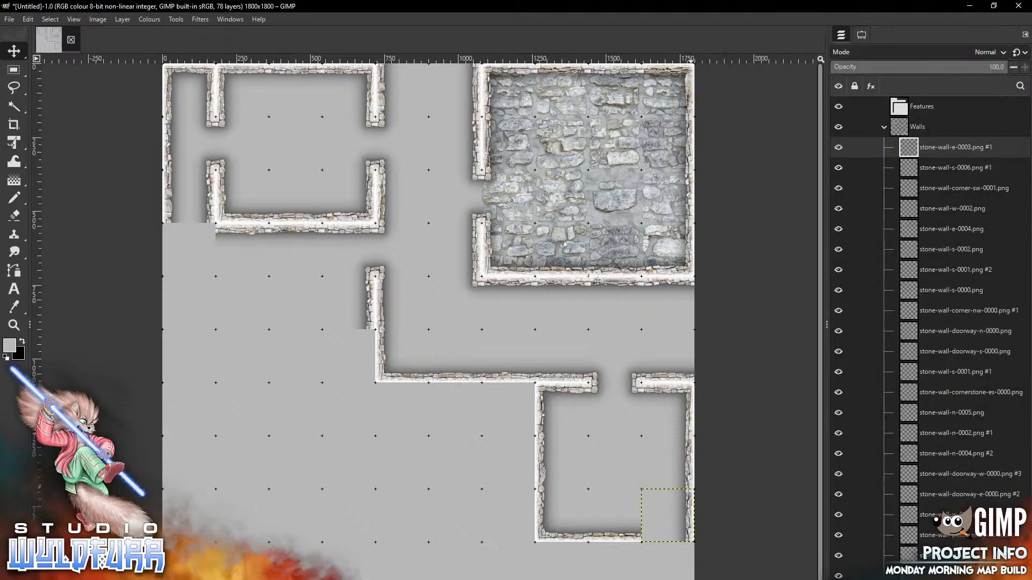
key("alt+Tab")
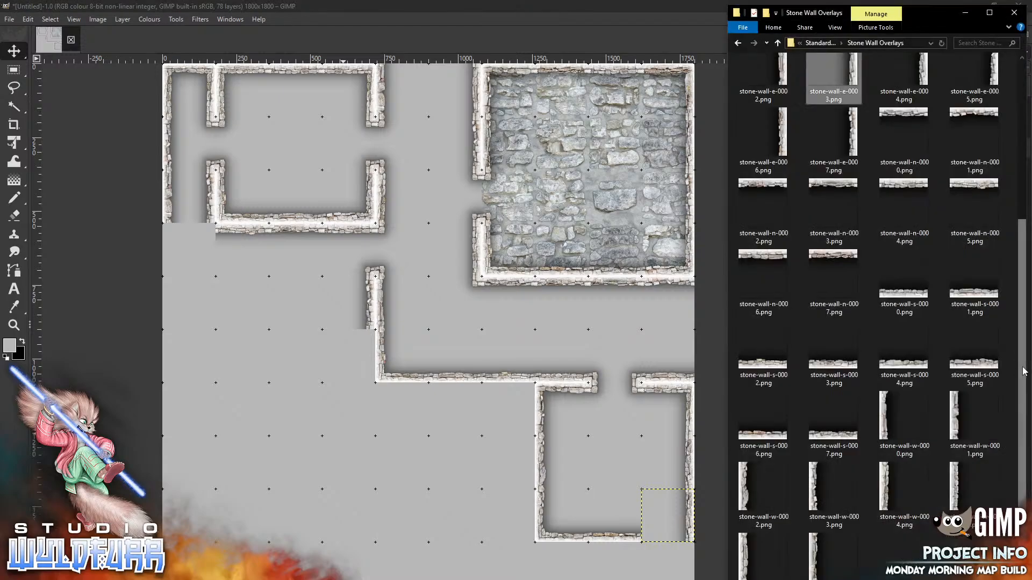
left_click_drag(1023, 367, 991, 125)
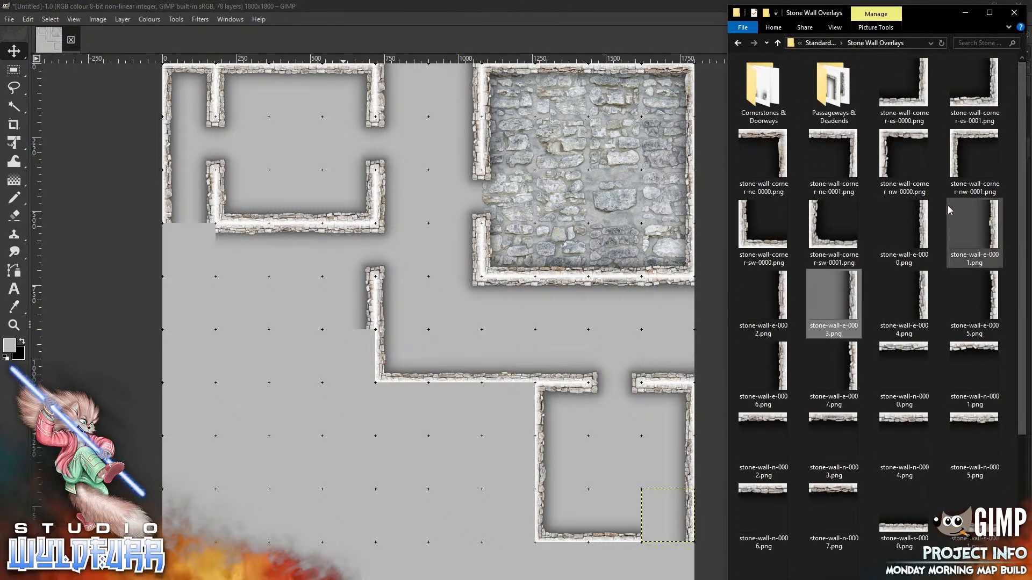
left_click_drag(917, 102, 543, 325)
mouse_move(445, 324)
left_mouse_down()
mouse_move(482, 457)
mouse_move(684, 563)
left_mouse_up()
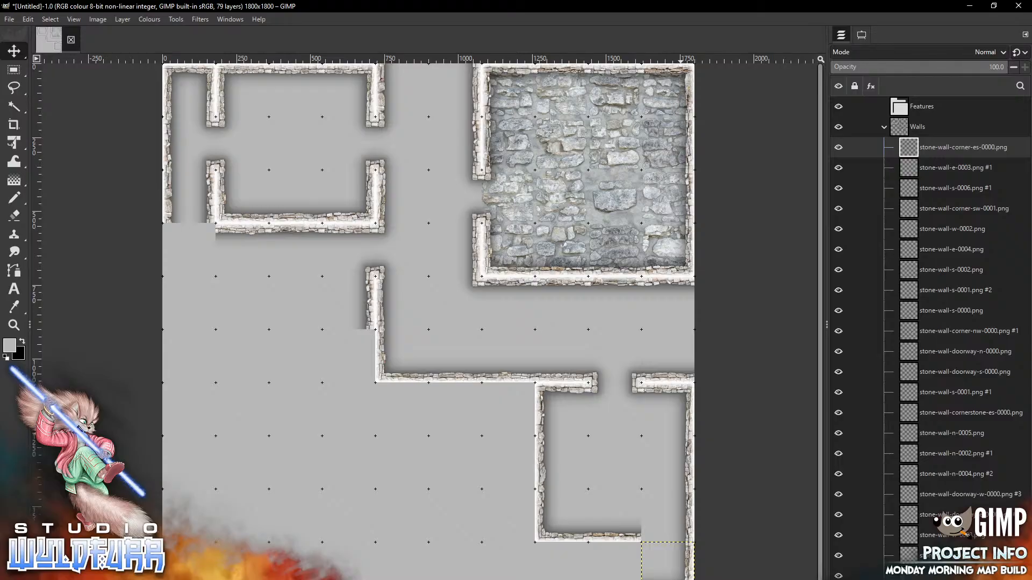
Add stone-wall-n-0003 and n-0004 pieces below the lower room
key("alt+Tab")
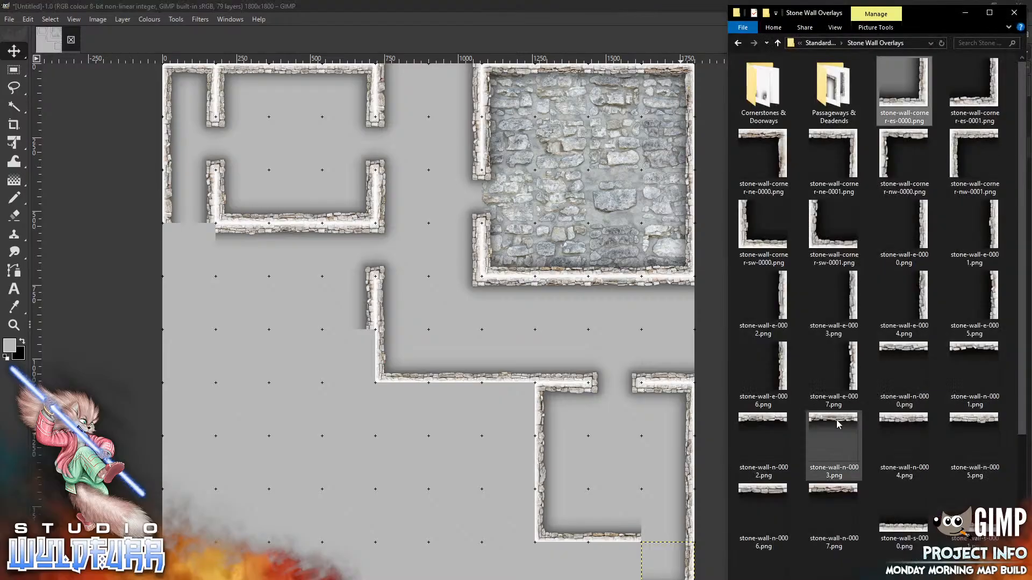
left_click_drag(840, 423, 588, 438)
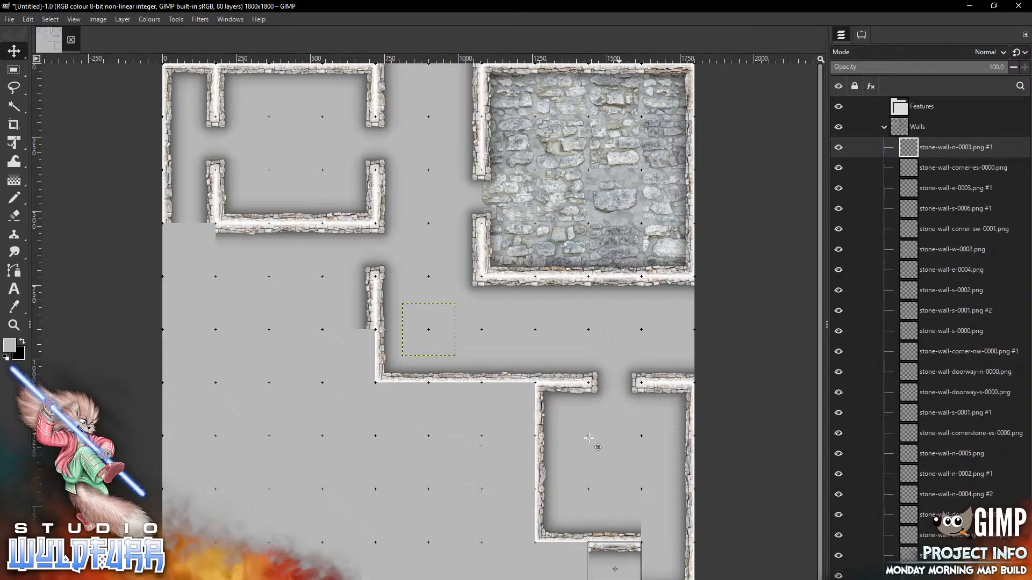
key("alt+Tab")
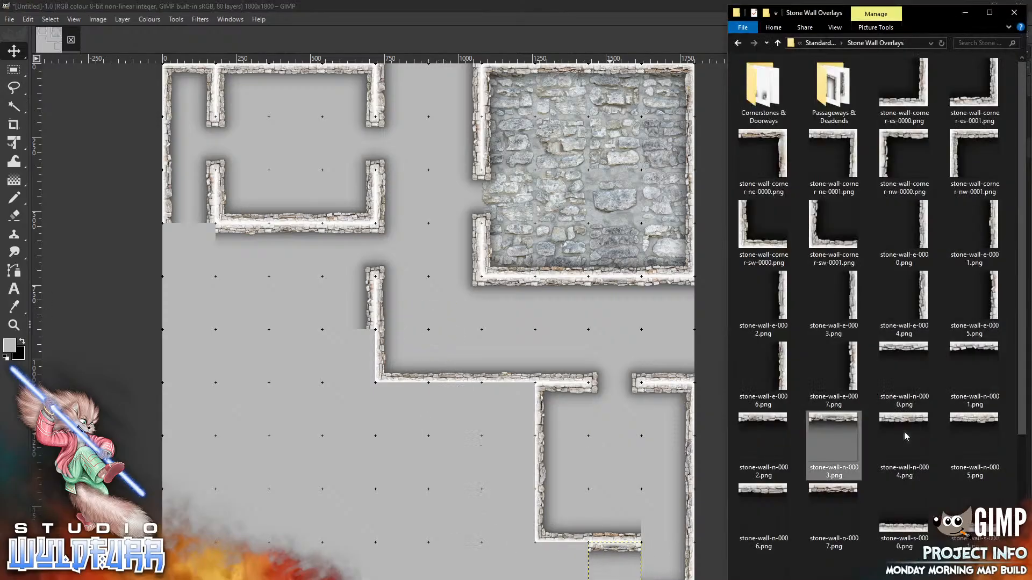
left_click_drag(903, 435, 401, 463)
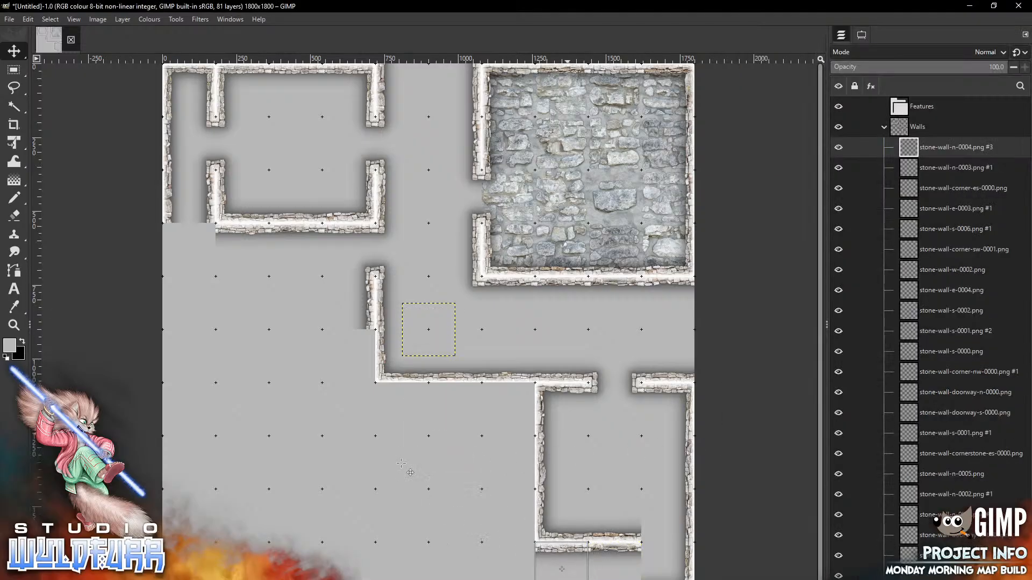
key("alt+Tab")
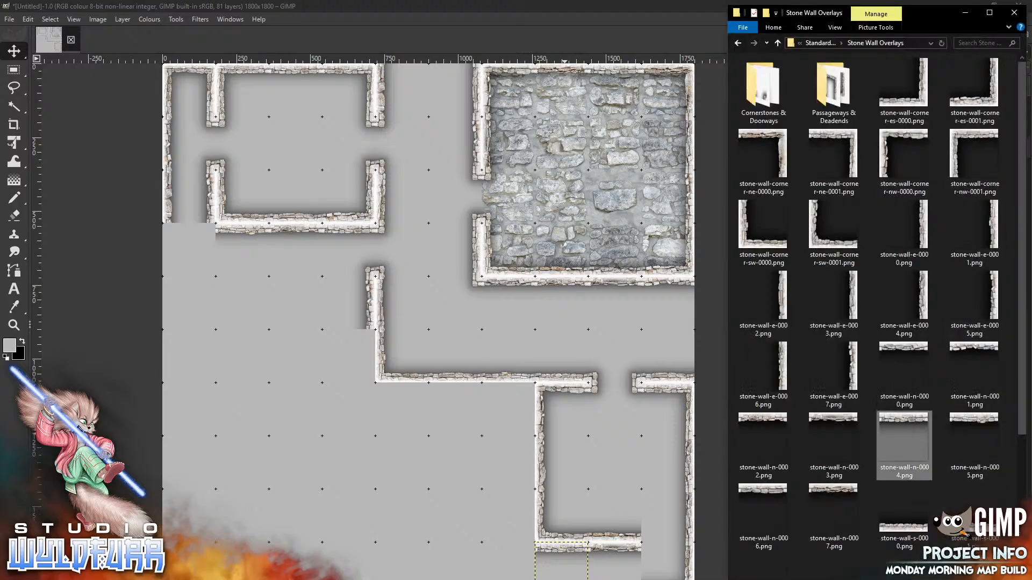
Snap the stone-wall-cornerstone-nw-0001 piece onto its grid point
double_click(765, 99)
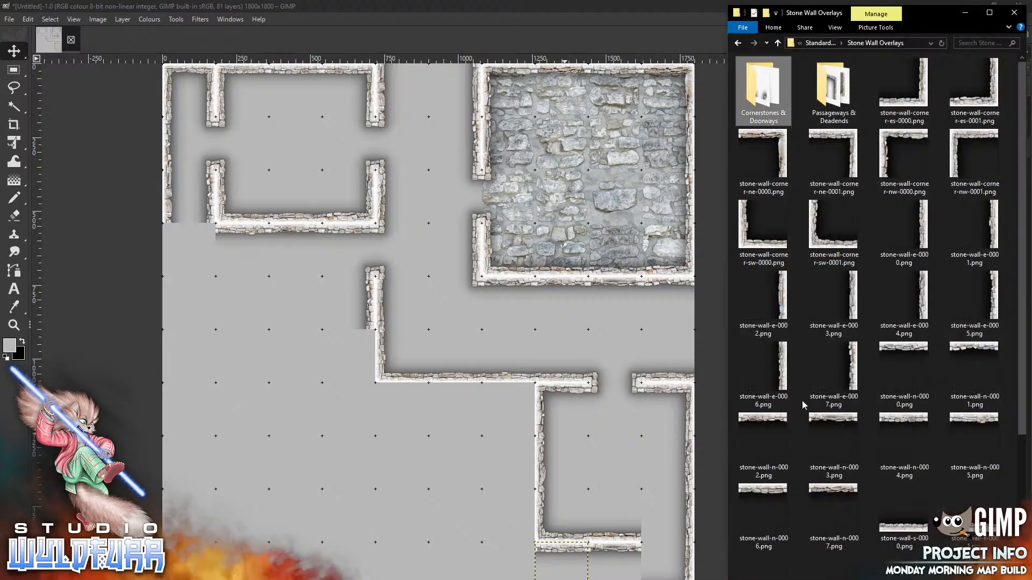
left_click_drag(763, 170, 568, 318)
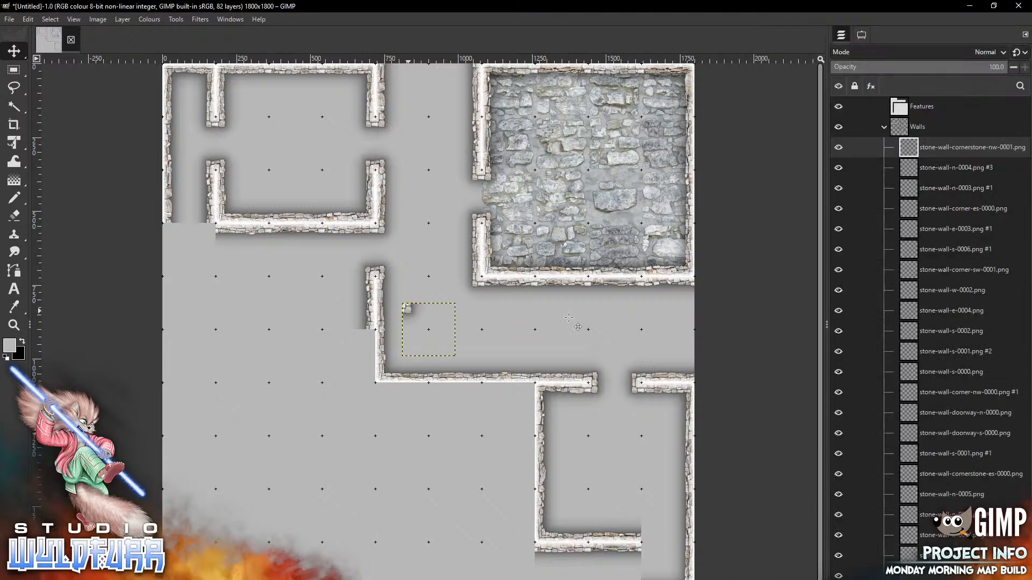
left_click_drag(408, 309, 649, 549)
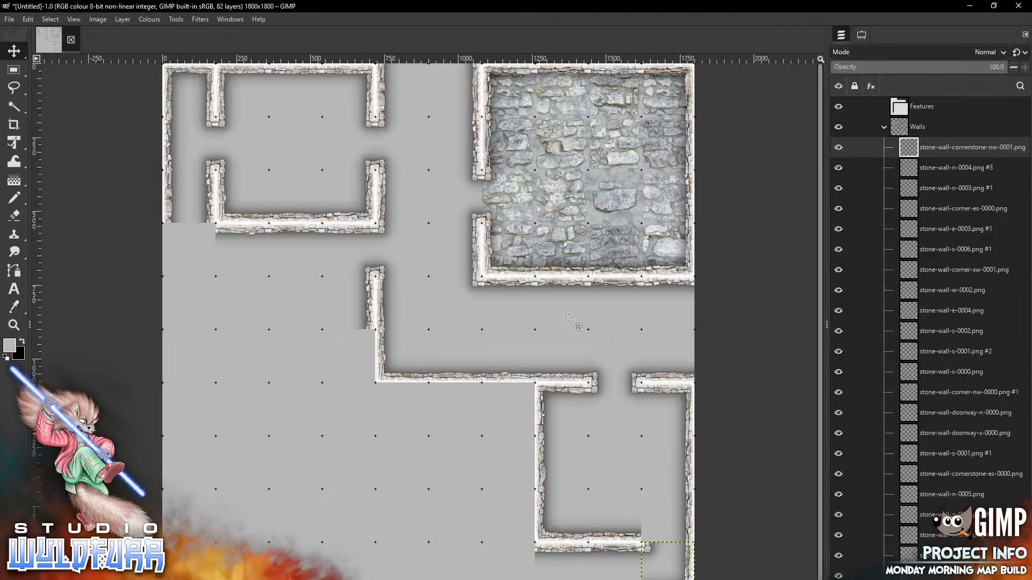
Snap cornerstone-sw-0000 onto the lower room's bottom-right wall end
key("alt+Tab")
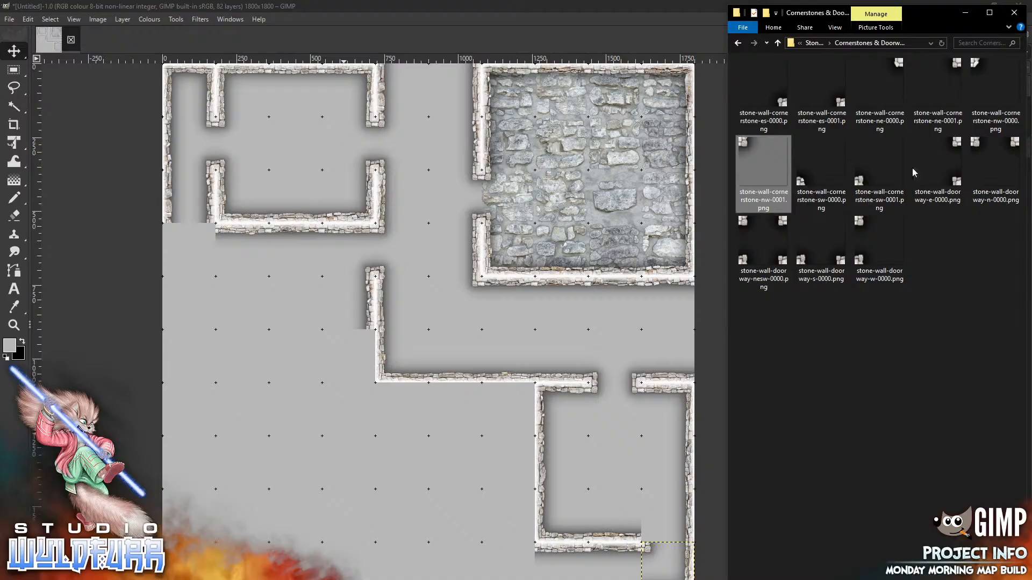
left_click_drag(805, 185, 494, 299)
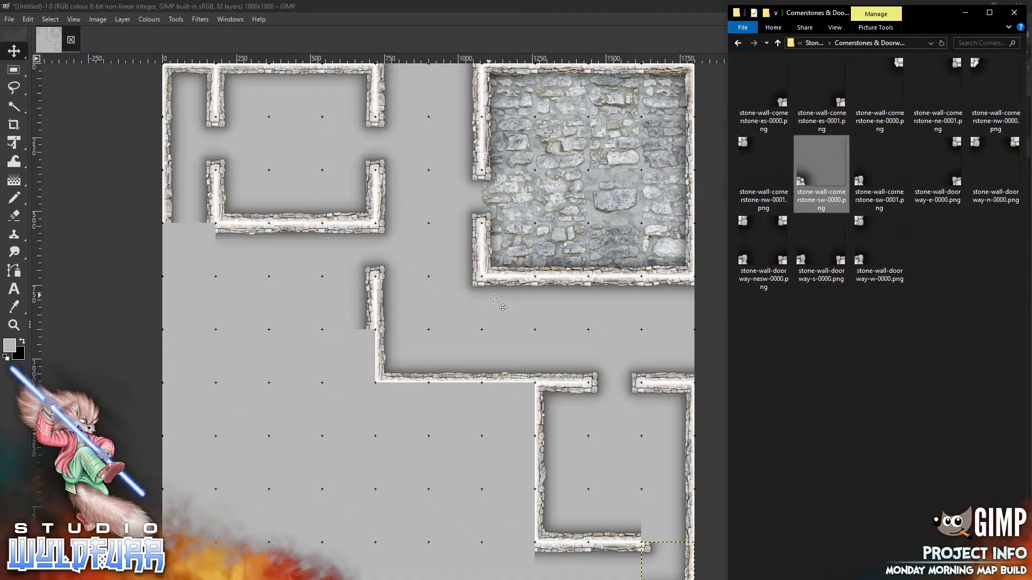
mouse_move(409, 349)
left_mouse_down()
mouse_move(627, 473)
mouse_move(660, 527)
mouse_move(654, 536)
left_mouse_up()
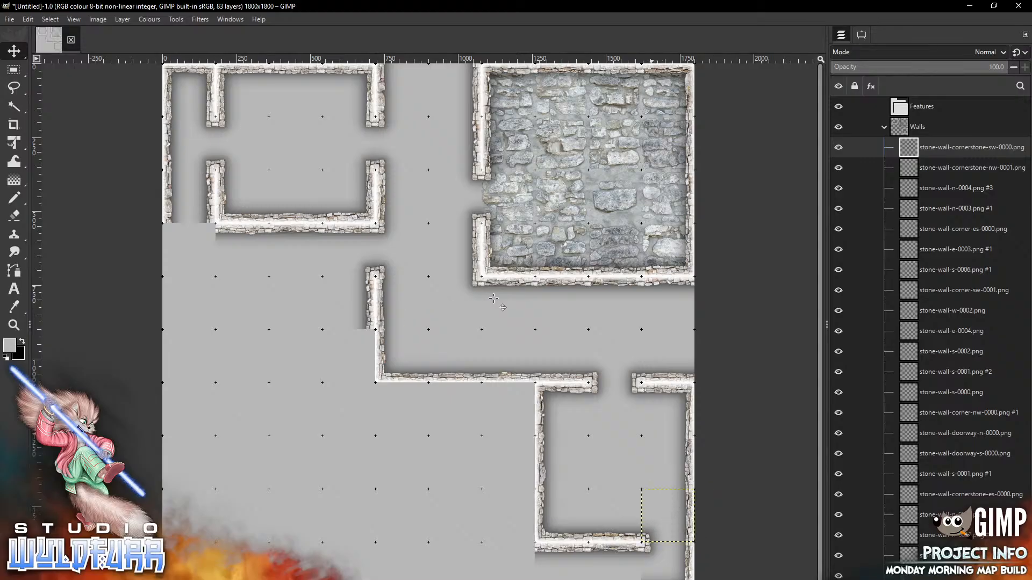
key("alt+Tab")
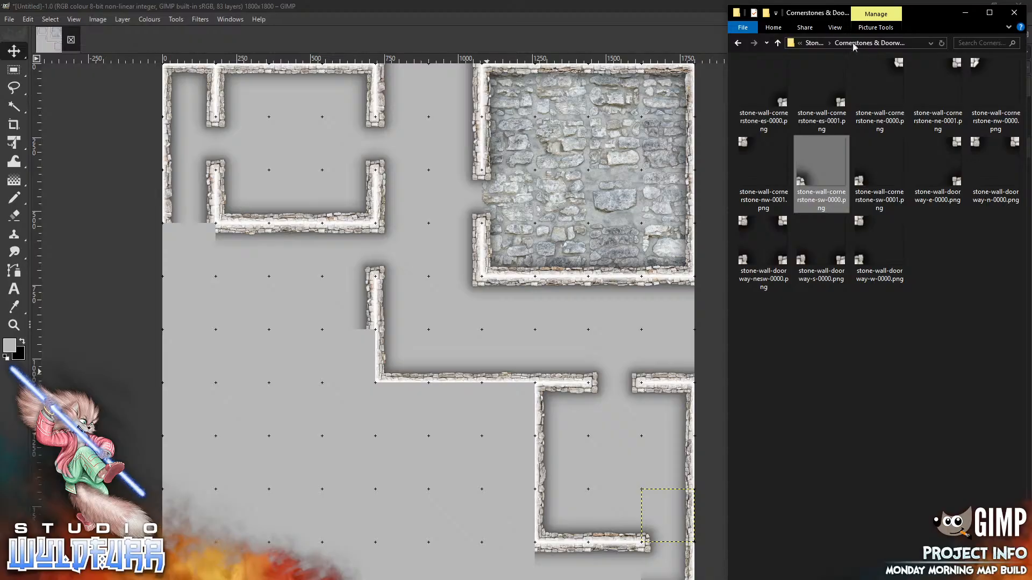
left_click(815, 43)
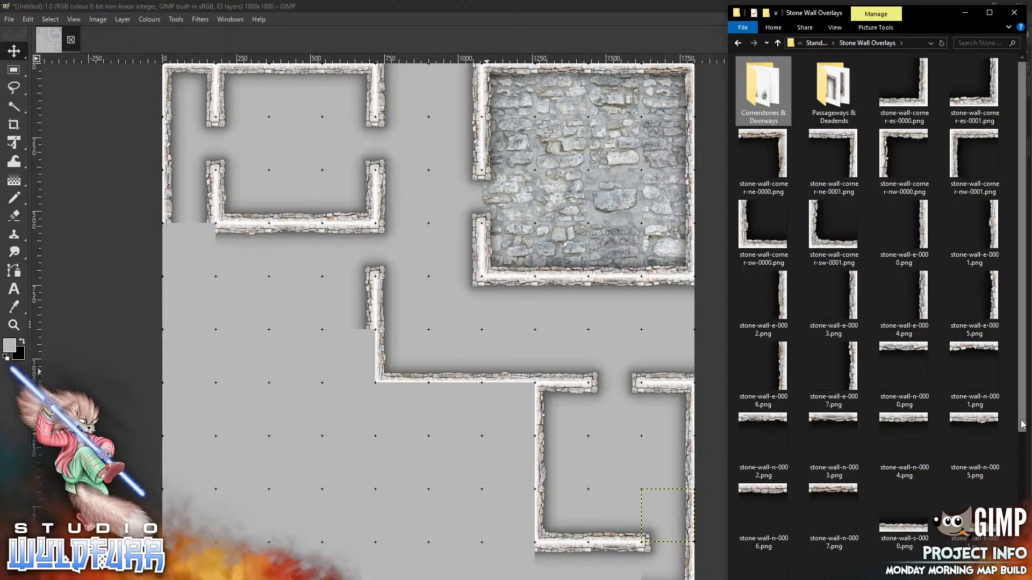
Extend the bottom wall left with stone-wall-s-0007 and s-0006, ending in corner-sw-0001
scroll(1016, 419, "down", 4)
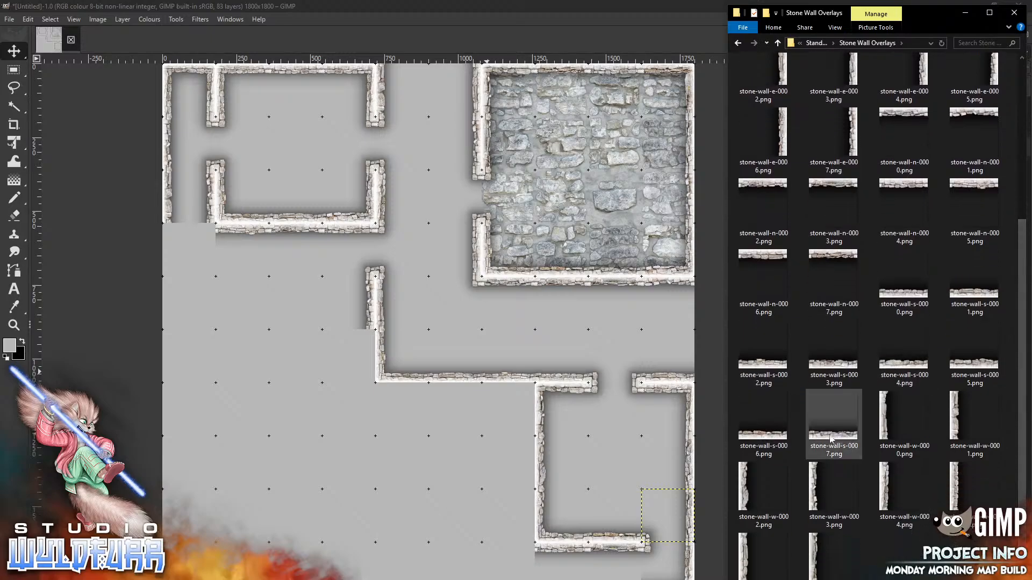
left_click_drag(837, 439, 591, 416)
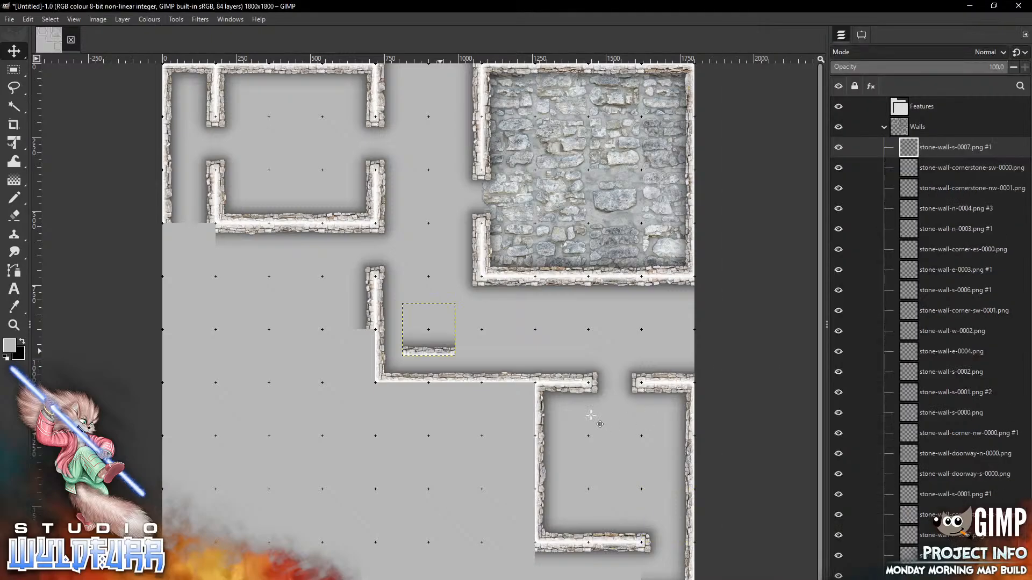
mouse_move(440, 351)
left_mouse_down()
mouse_move(504, 482)
mouse_move(625, 579)
left_mouse_up()
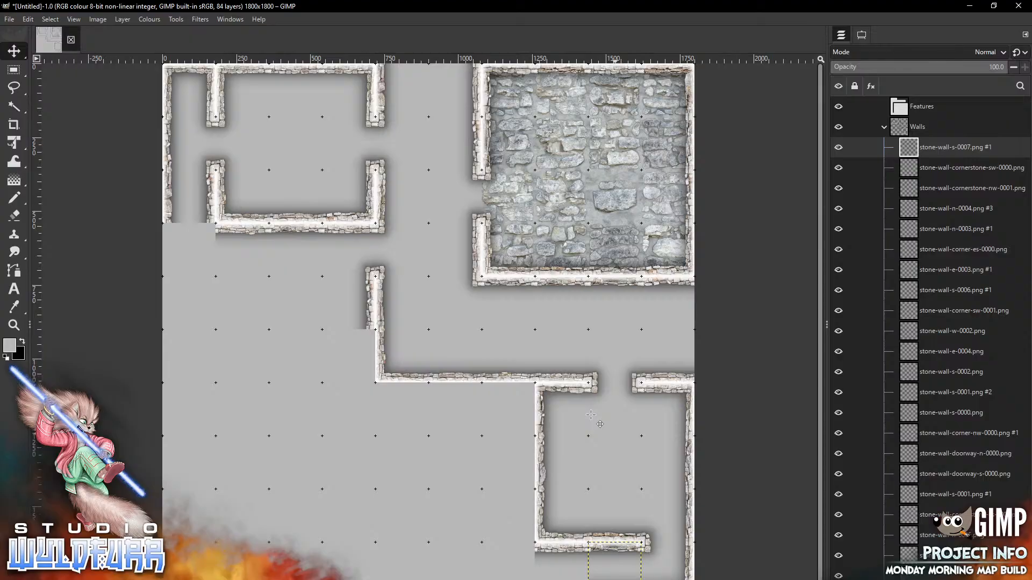
key("alt+Tab")
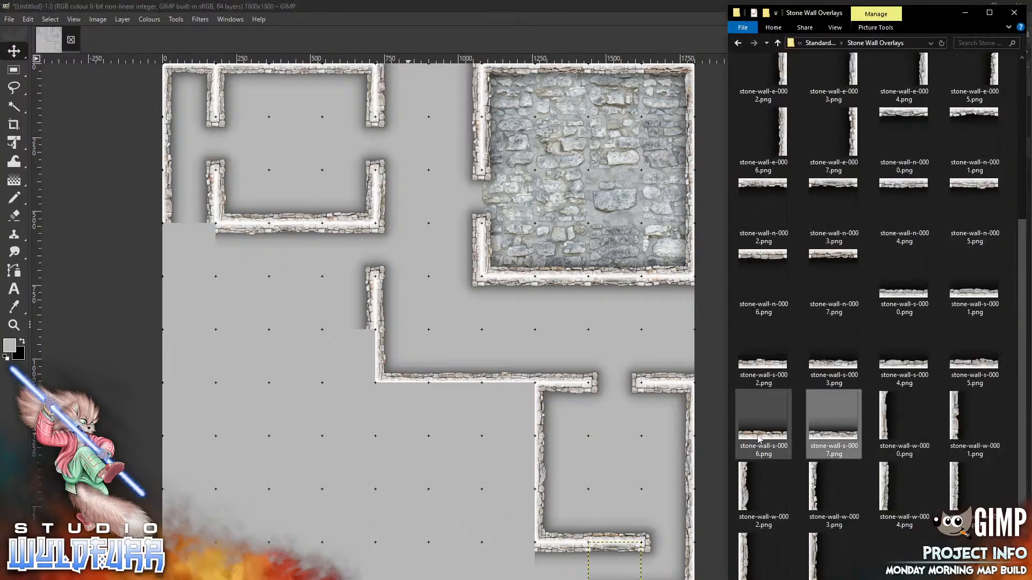
left_click_drag(759, 440, 326, 469)
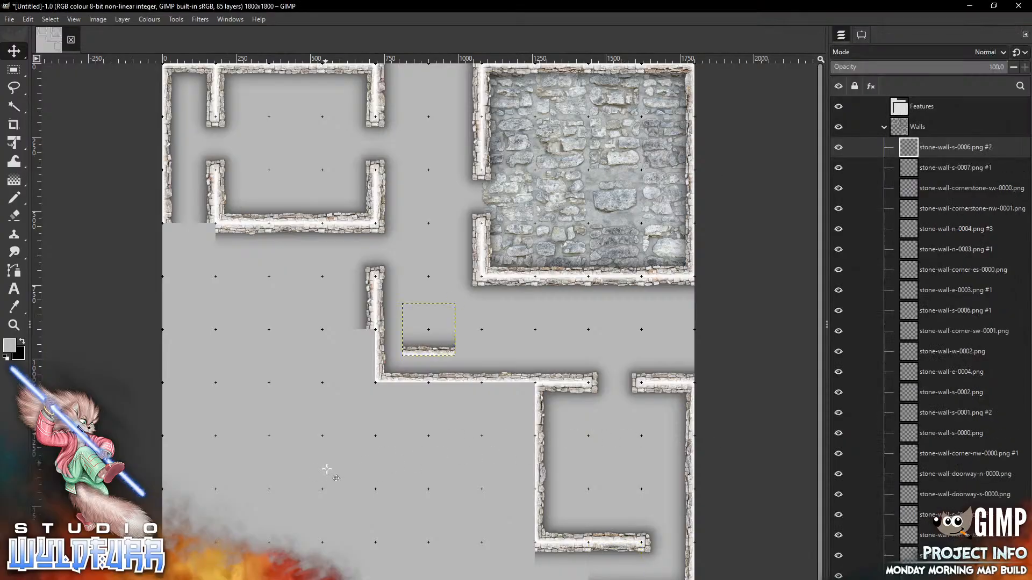
mouse_move(425, 349)
left_mouse_down()
mouse_move(534, 427)
mouse_move(571, 579)
mouse_move(552, 579)
left_mouse_up()
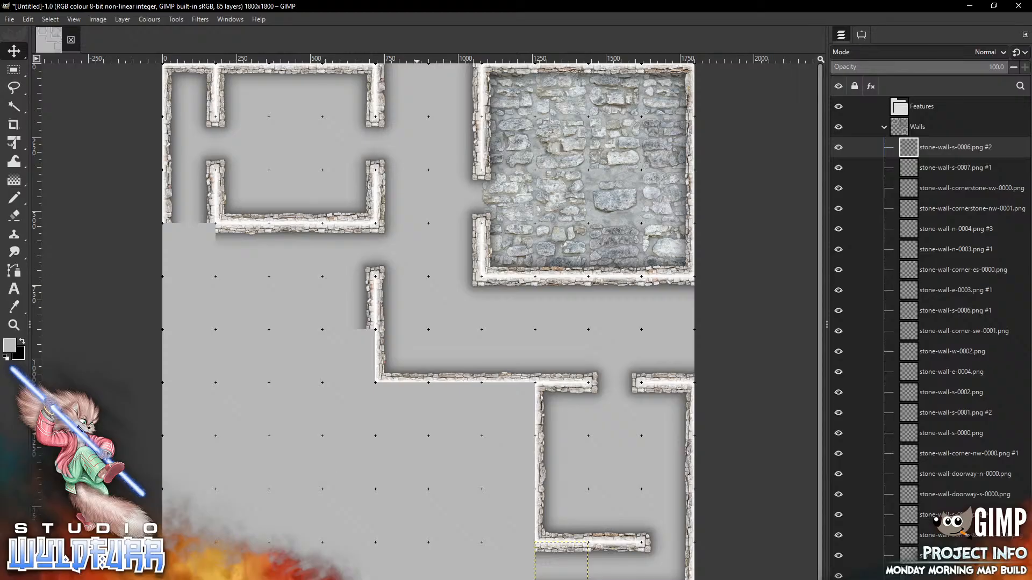
key("alt+Tab")
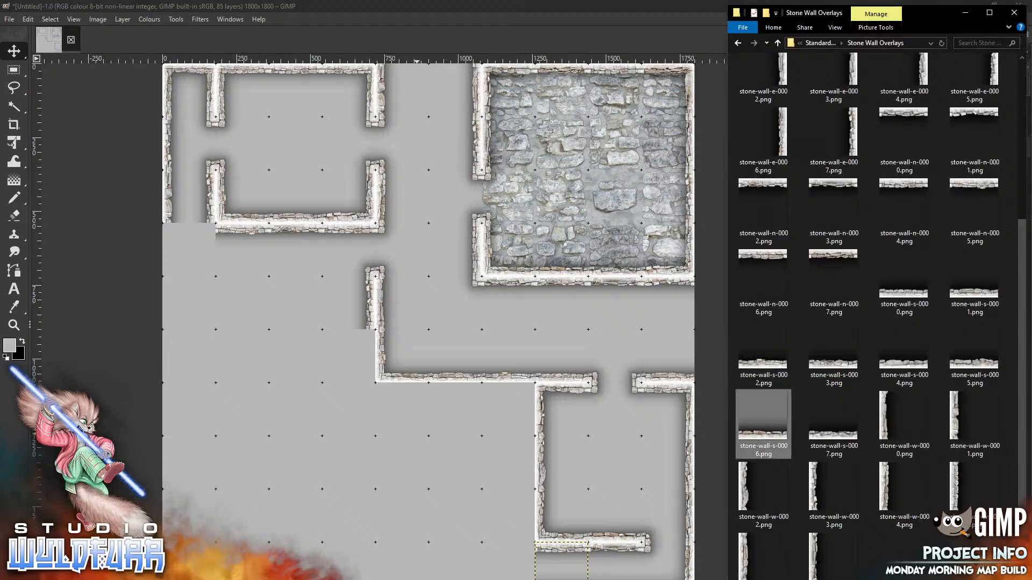
left_click_drag(1023, 304, 1026, 86)
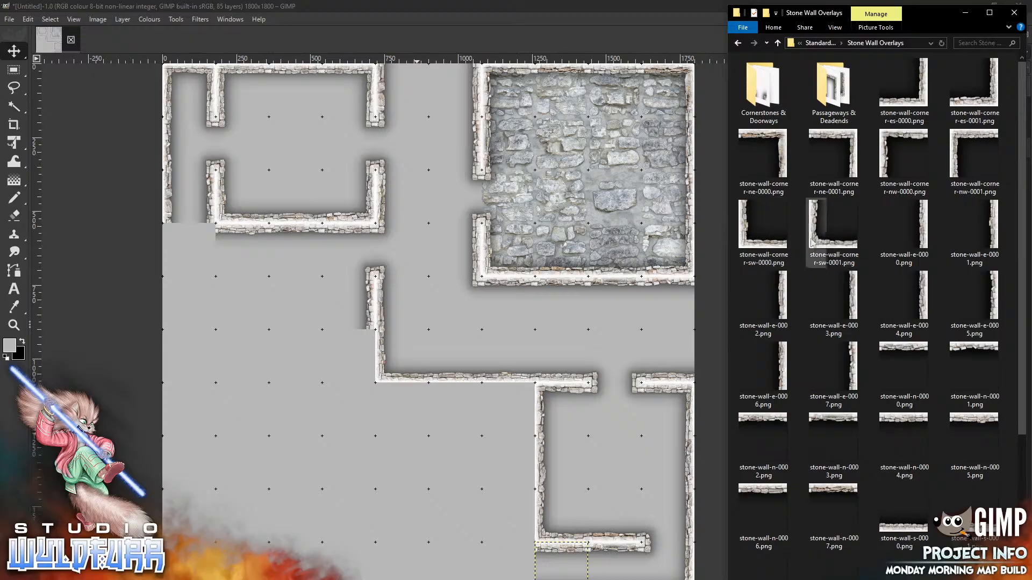
left_click_drag(824, 245, 420, 424)
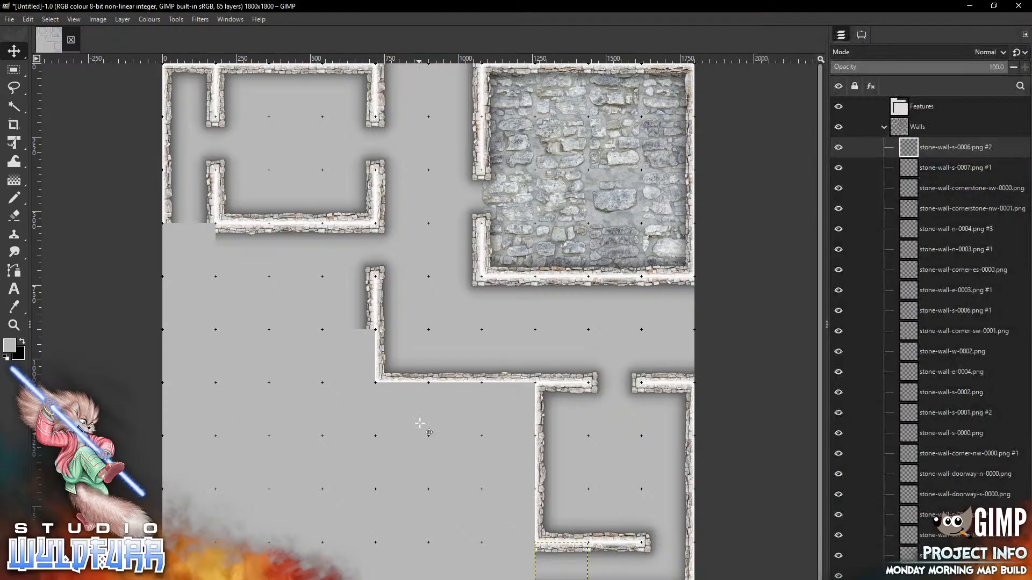
mouse_move(410, 342)
left_mouse_down()
mouse_move(471, 528)
mouse_move(503, 573)
mouse_move(492, 579)
left_mouse_up()
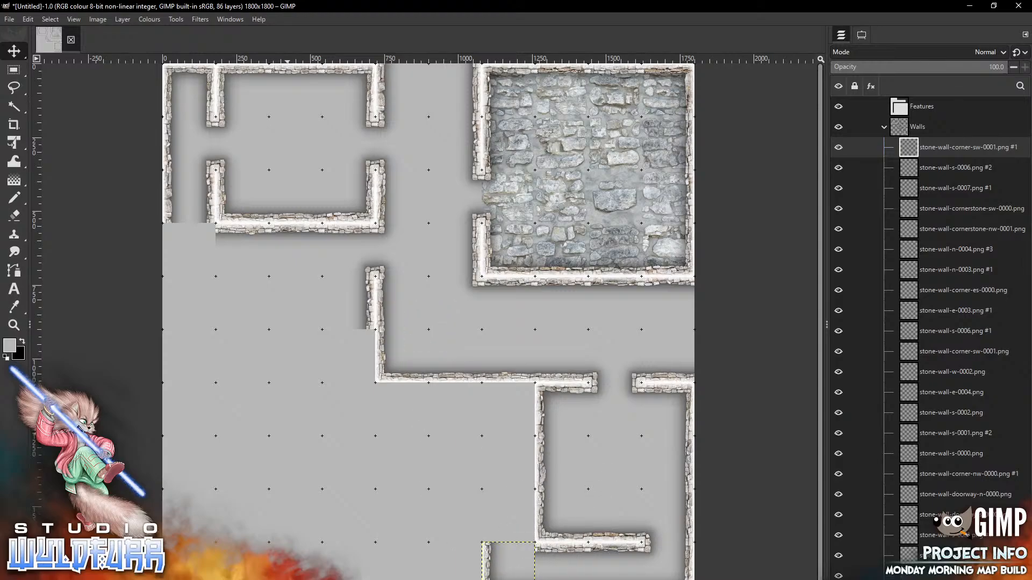
key("alt+Tab")
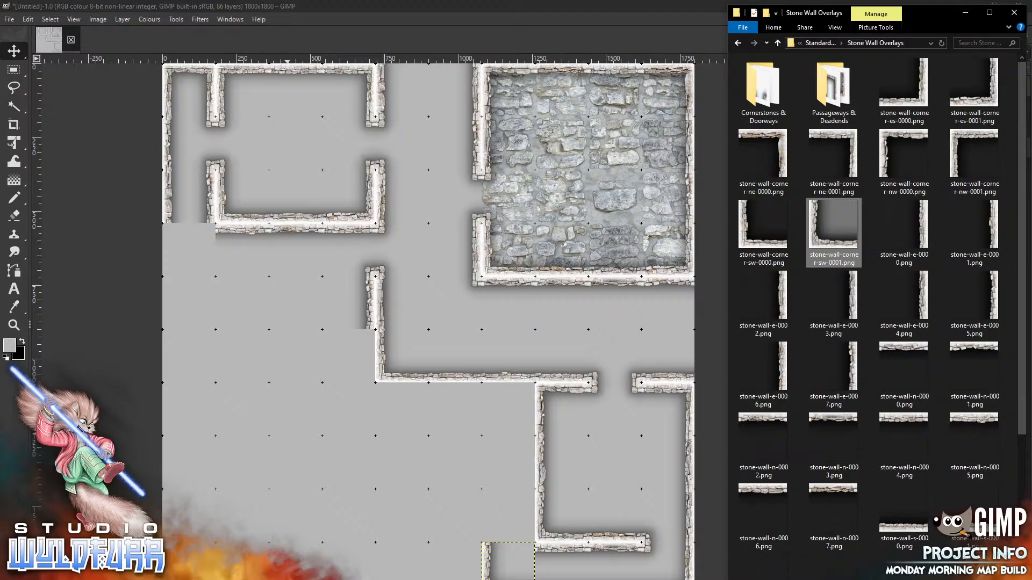
Stack passageway-ns-0007 and ns-0006 wall pieces above the new corner
left_click(830, 98)
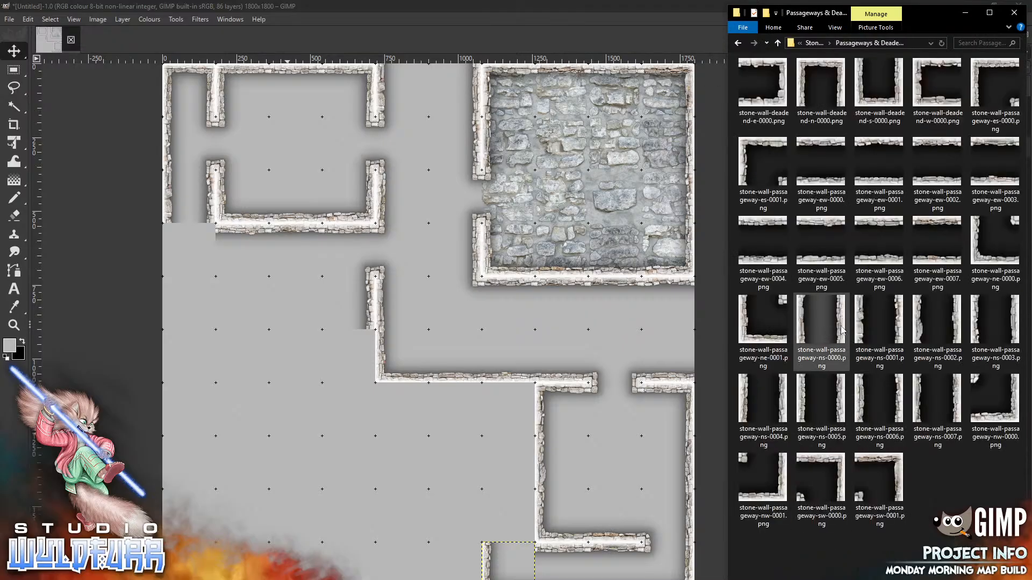
left_click_drag(957, 411, 426, 449)
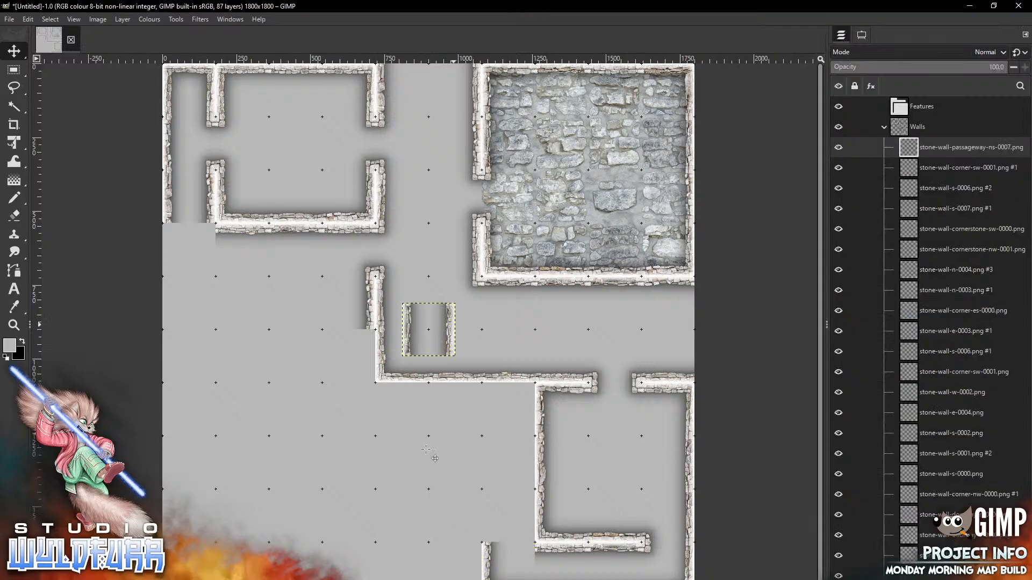
left_click_drag(454, 325, 533, 511)
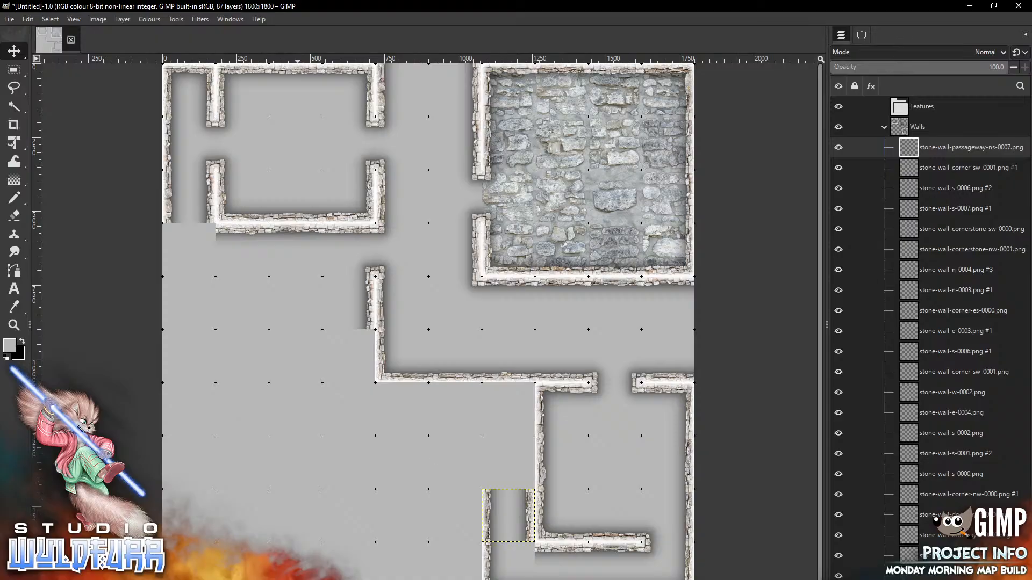
key("alt+Tab")
left_click_drag(879, 401, 381, 448)
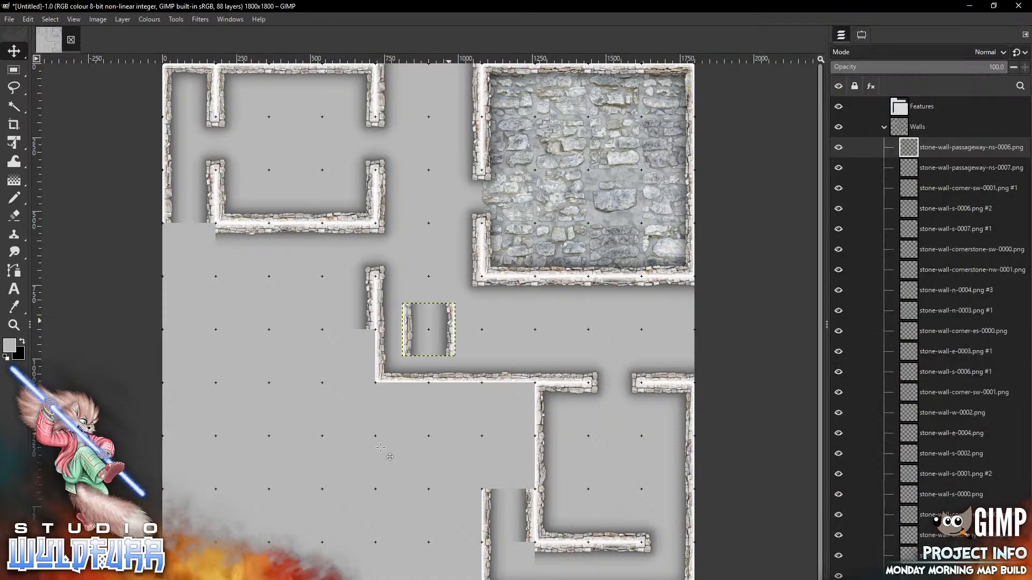
left_click_drag(428, 330, 509, 462)
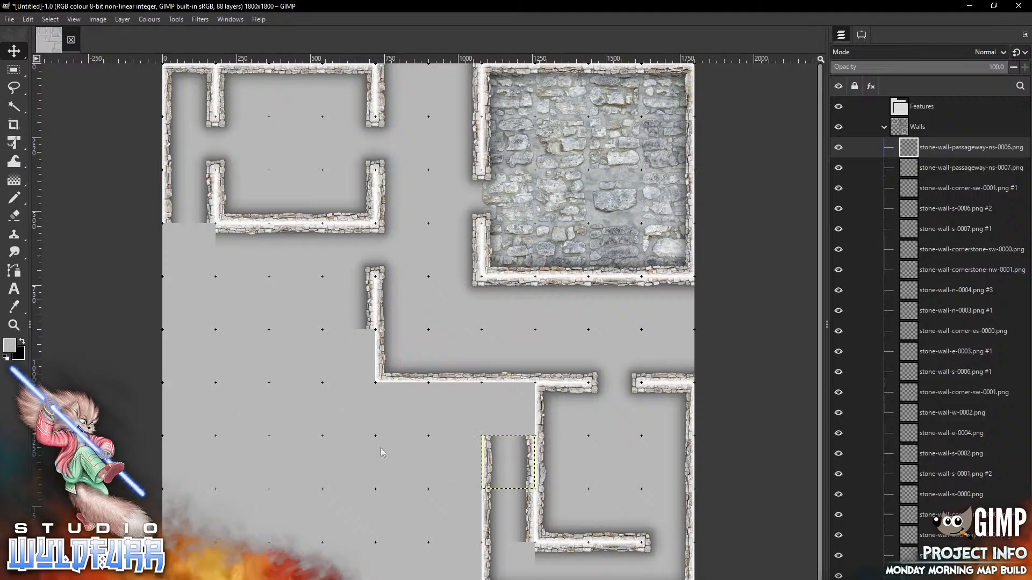
Join passageway-sw-0001 to the corridor wall and put ns-0005 under the short wall stub
key("alt+Tab")
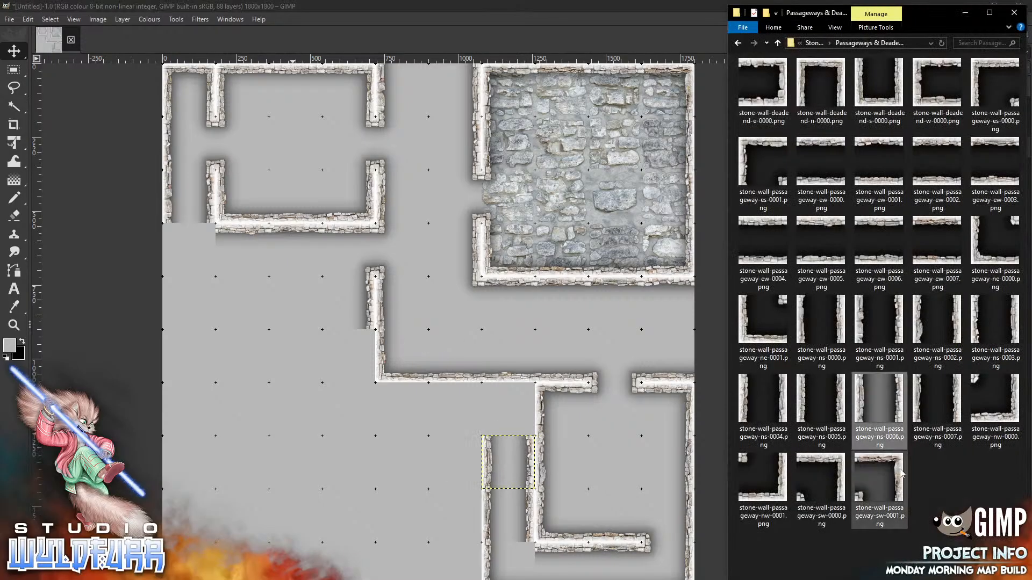
left_click_drag(879, 478, 344, 485)
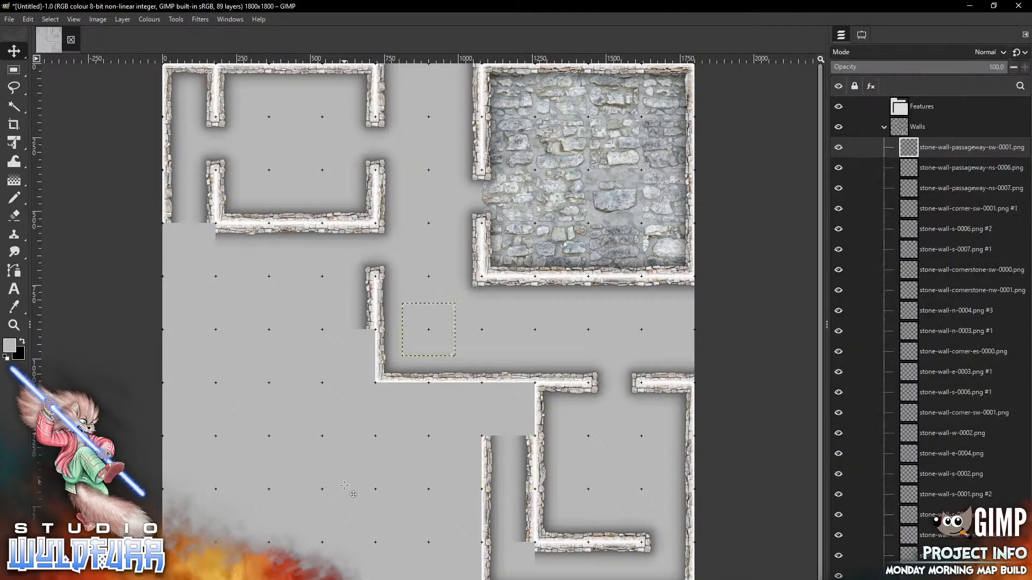
mouse_move(449, 313)
left_mouse_down()
mouse_move(504, 451)
mouse_move(528, 393)
left_mouse_up()
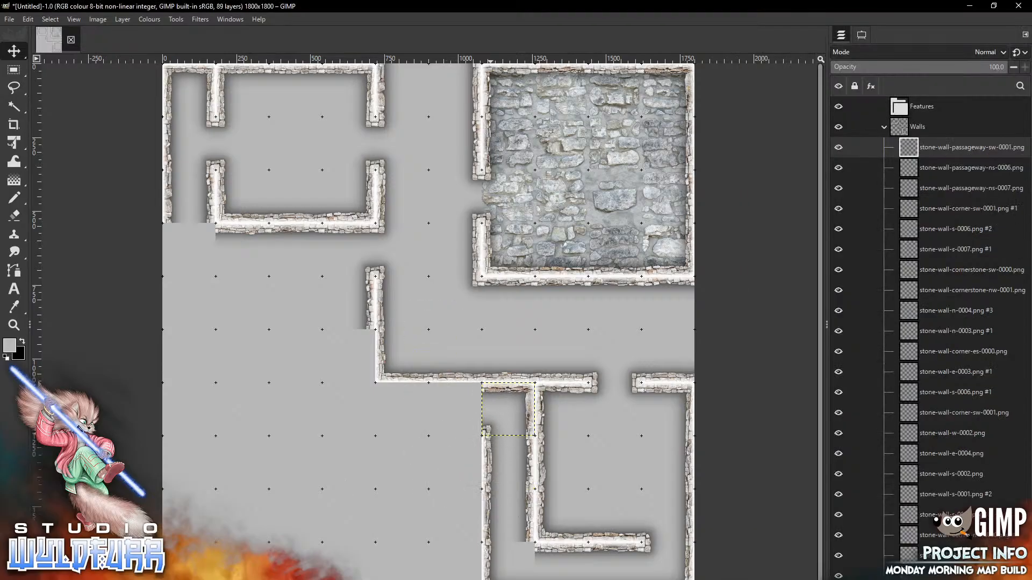
mouse_move(277, 577)
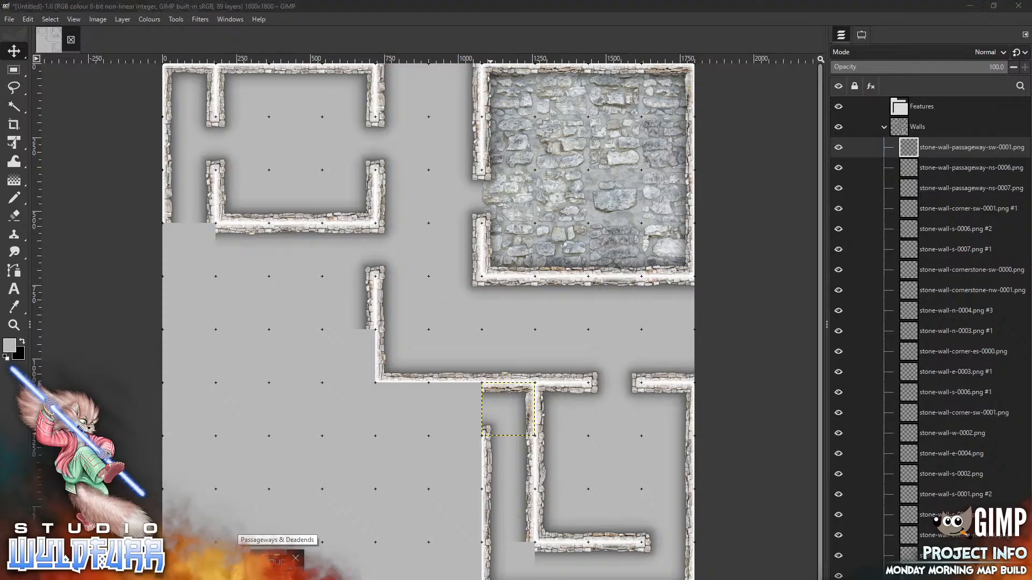
left_click(273, 562)
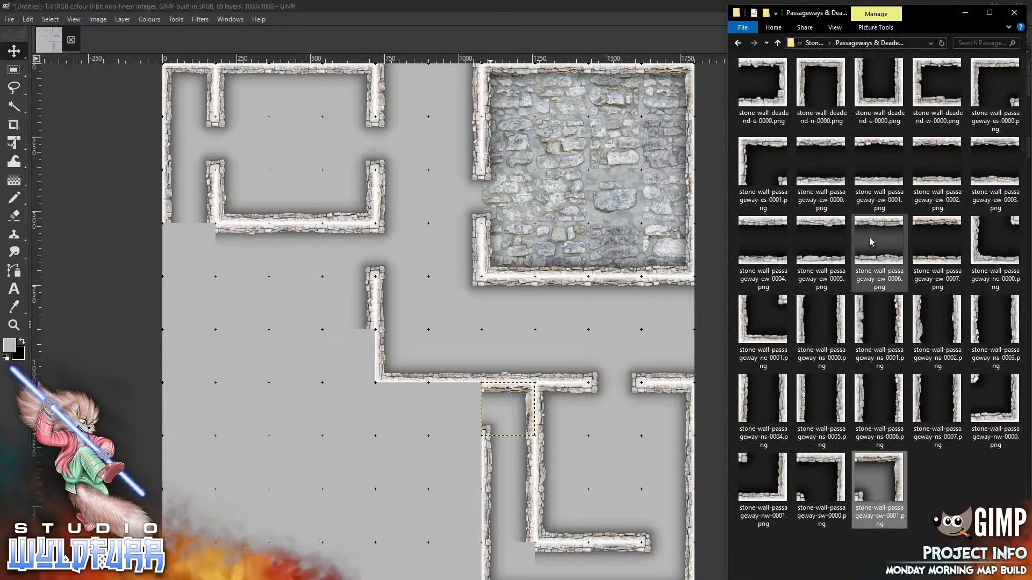
left_click_drag(804, 398, 280, 428)
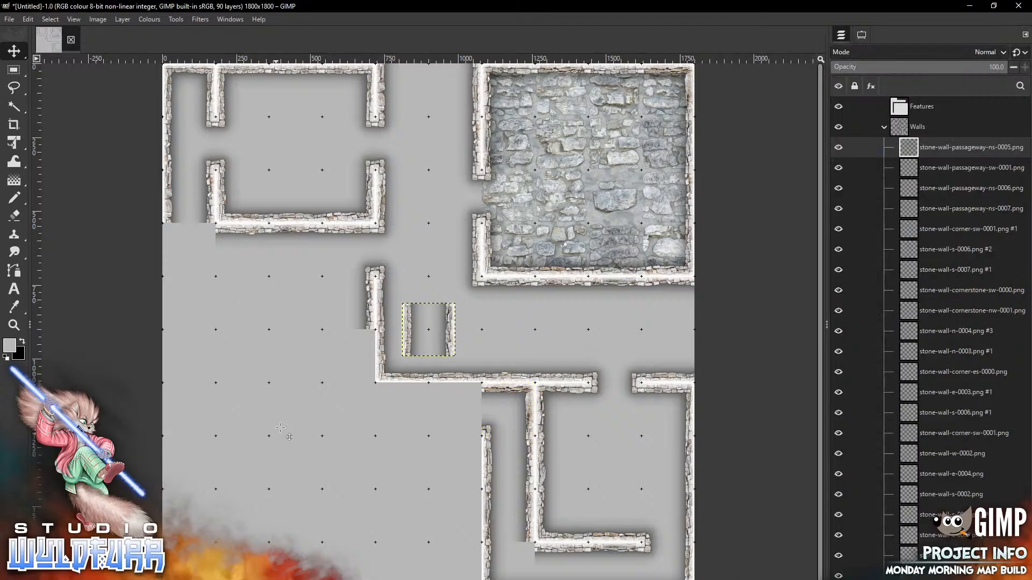
mouse_move(449, 322)
left_mouse_down()
mouse_move(355, 380)
mouse_move(369, 349)
mouse_move(349, 356)
left_mouse_up()
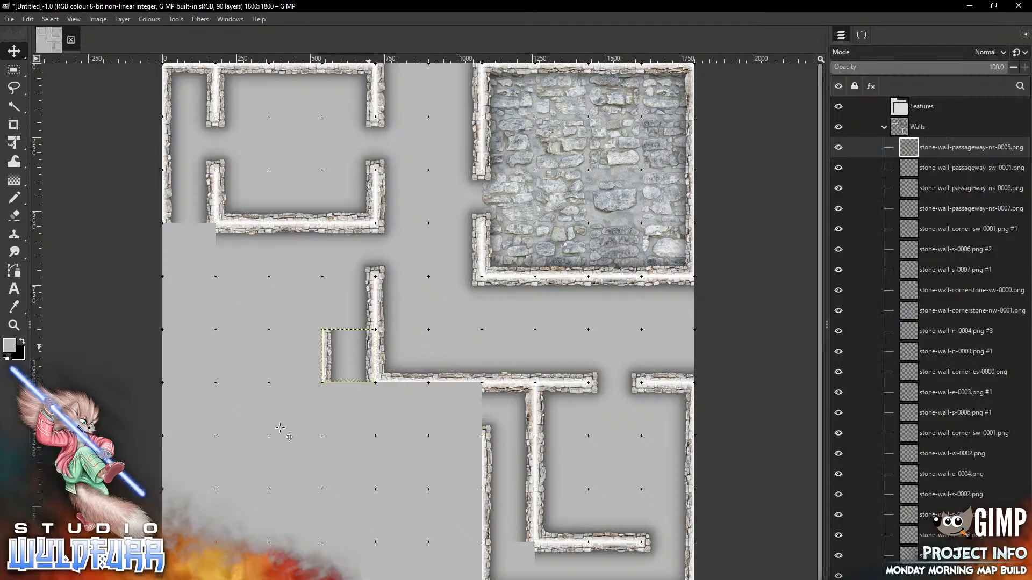
Place passage wall ew-0007 in the lower corridor and corner ne-0001 at its left end
key("alt+Tab")
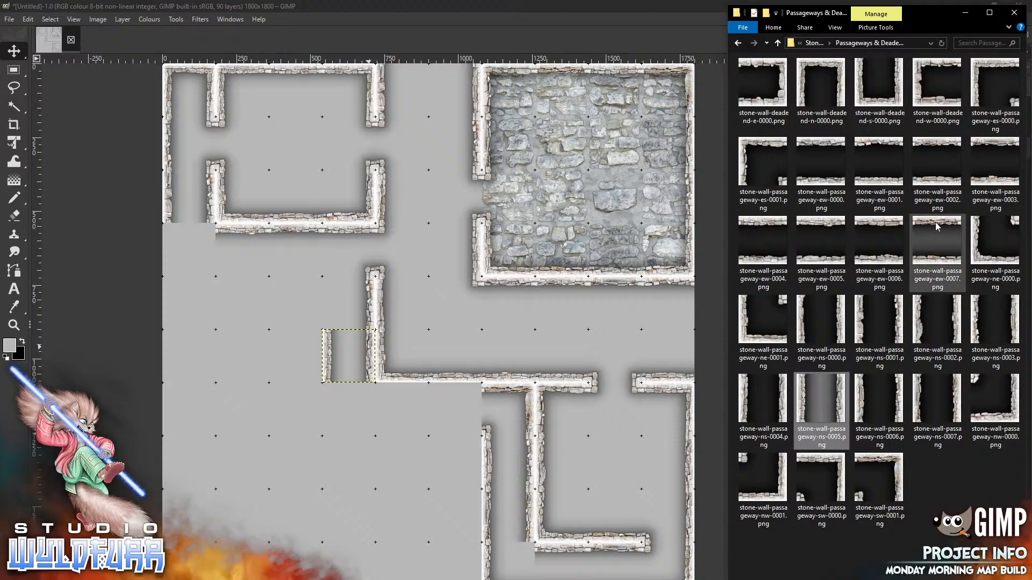
left_click_drag(938, 242, 395, 453)
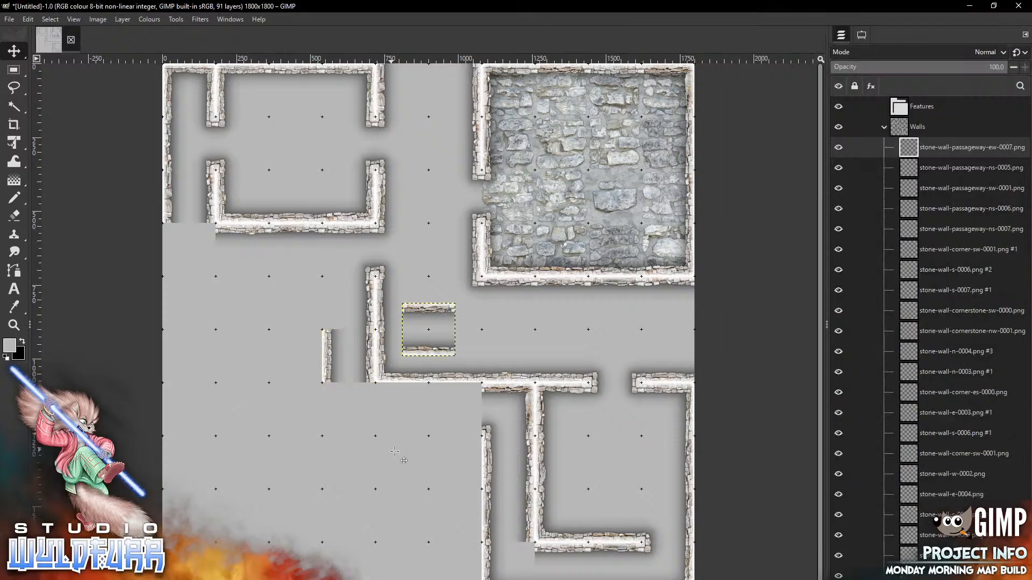
mouse_move(428, 312)
left_mouse_down()
mouse_move(403, 427)
mouse_move(454, 413)
mouse_move(455, 392)
left_mouse_up()
key("alt+Tab")
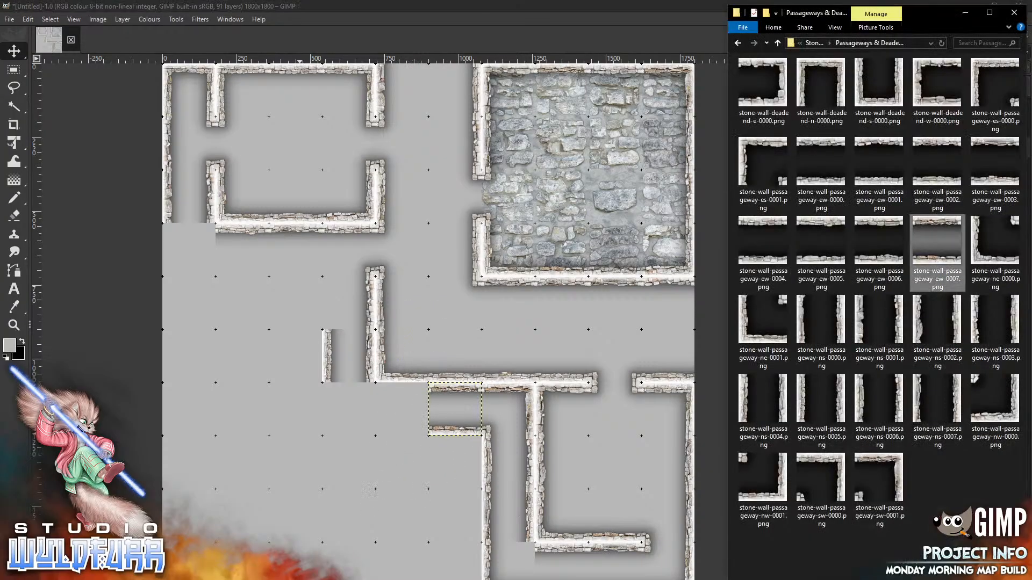
left_click(879, 239)
left_click_drag(879, 238, 882, 235)
left_click_drag(772, 306, 330, 486)
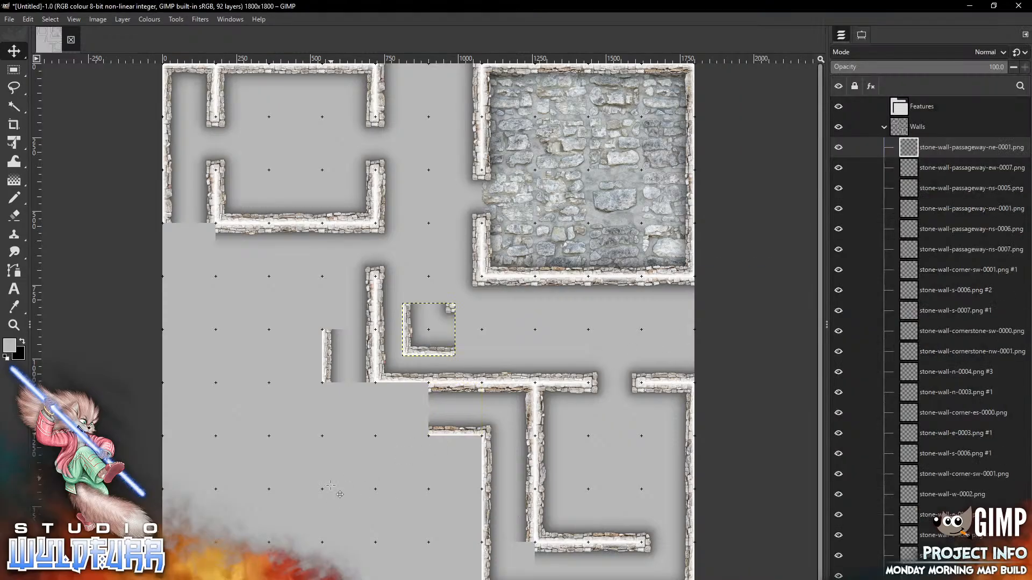
mouse_move(446, 313)
left_mouse_down()
mouse_move(360, 410)
mouse_move(368, 392)
left_mouse_up()
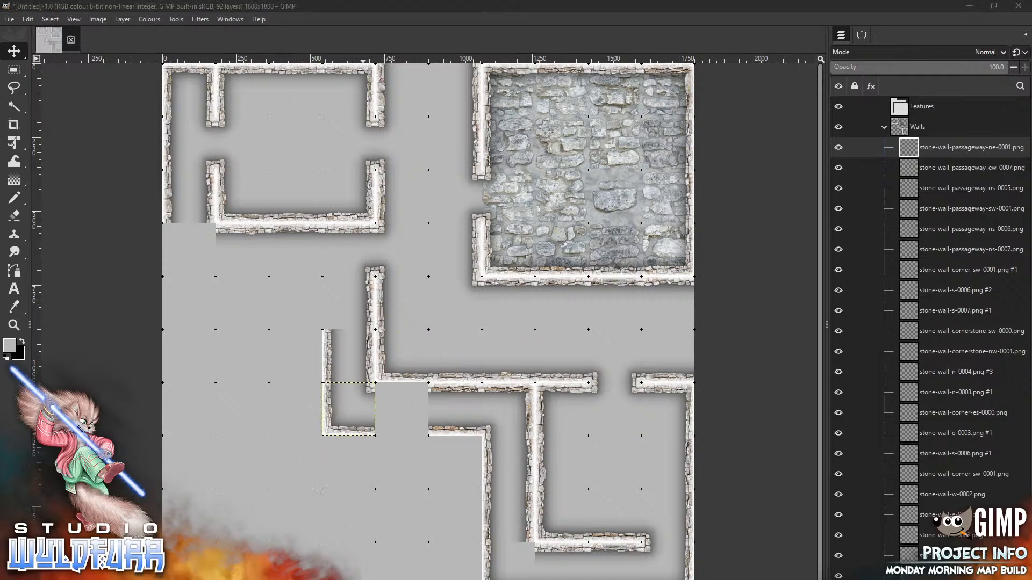
Bring the stone-wall-n-0004 tile from Stone Wall Overlays into the map
key("alt+Tab")
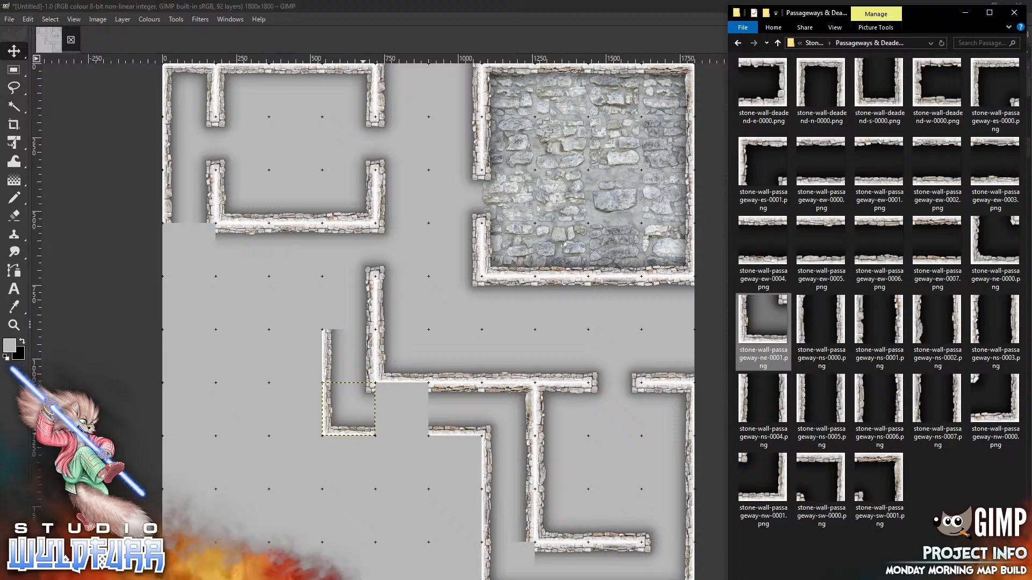
left_click(815, 43)
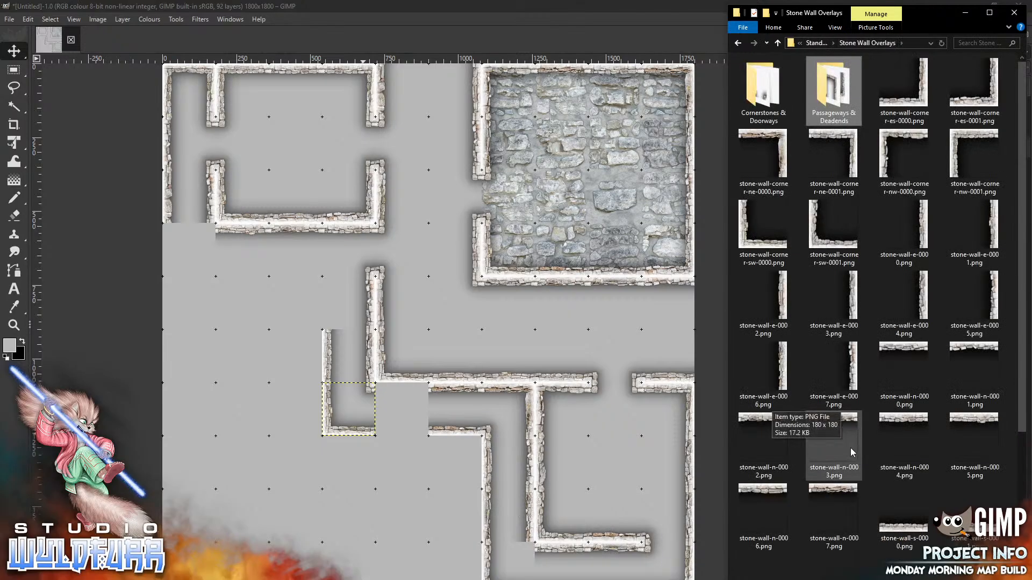
left_click_drag(907, 419, 368, 492)
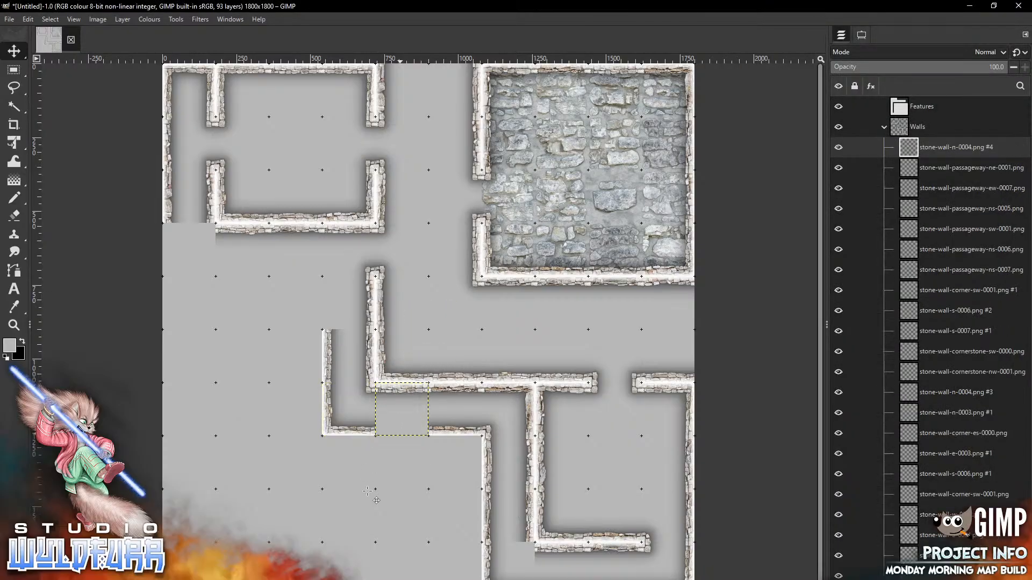
Fit south, east and west doorway tiles into the lower and lower-left corridor walls
key("alt+Tab")
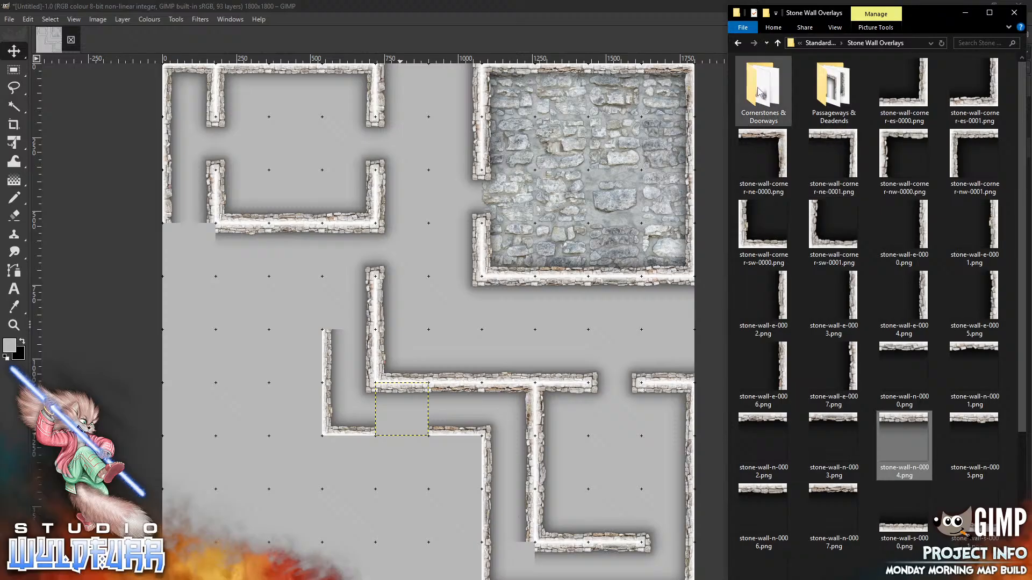
double_click(759, 92)
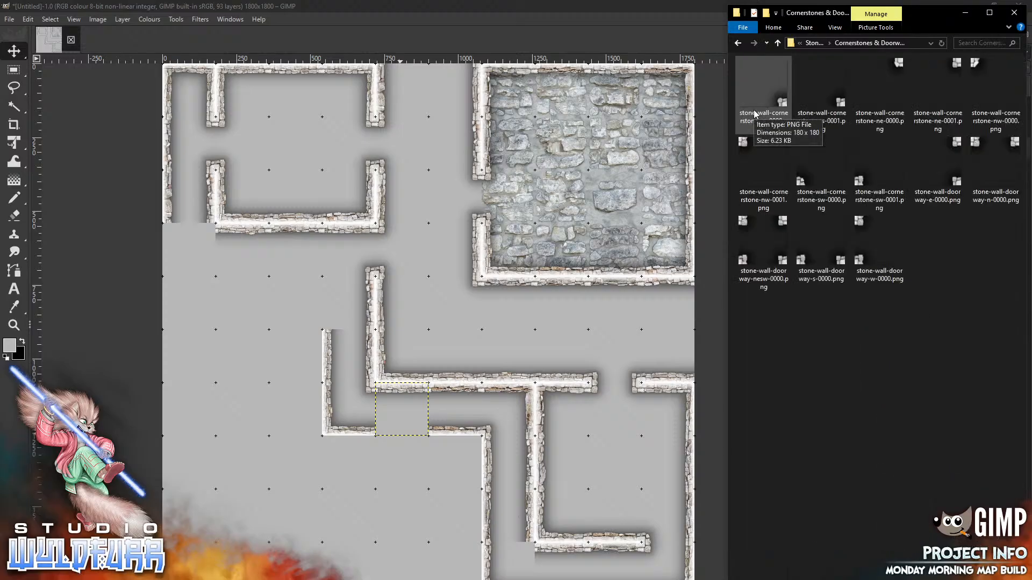
left_click_drag(805, 258, 374, 512)
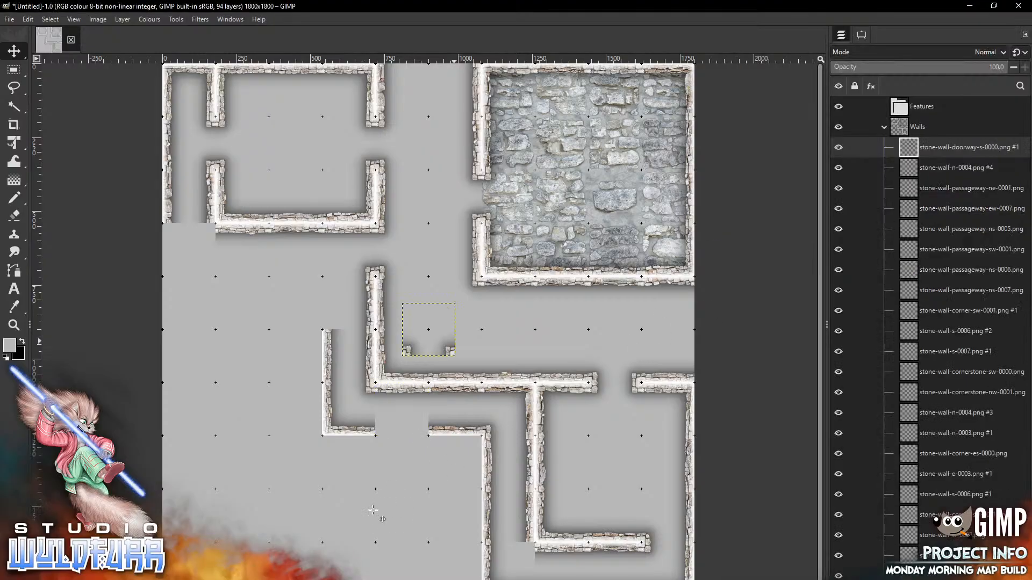
mouse_move(450, 351)
left_mouse_down()
mouse_move(413, 430)
mouse_move(423, 431)
left_mouse_up()
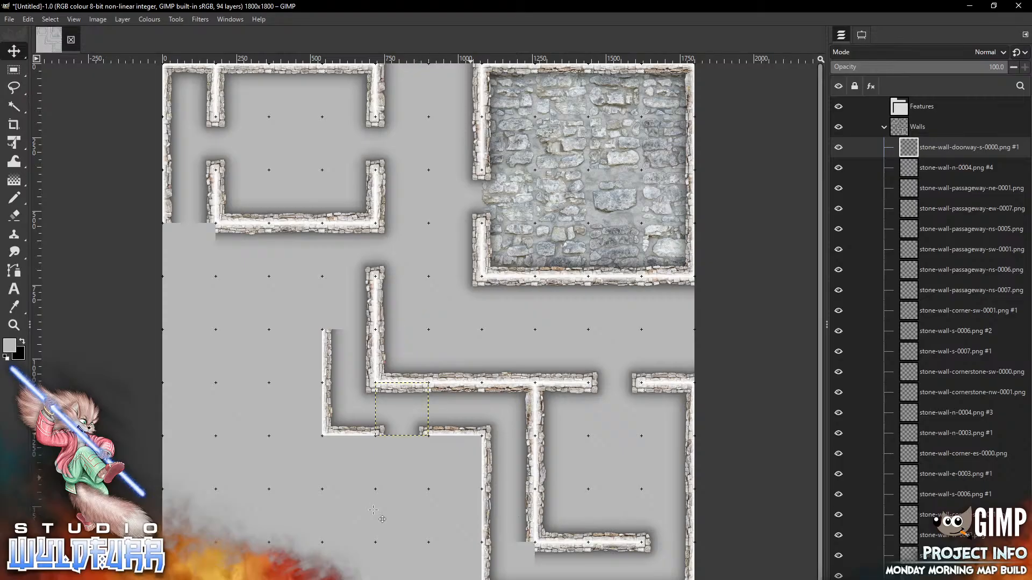
key("alt+Tab")
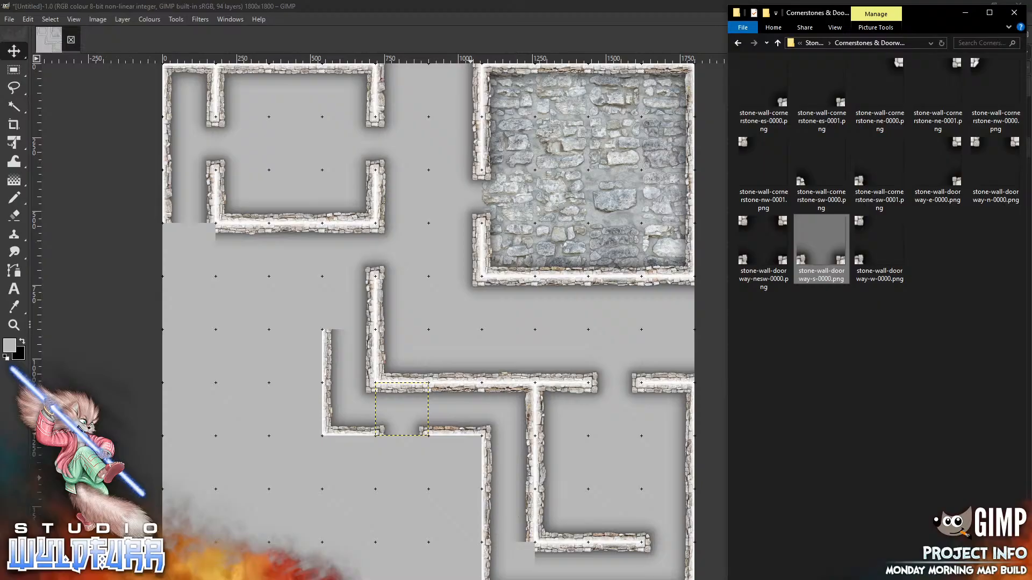
left_click_drag(938, 172, 236, 433)
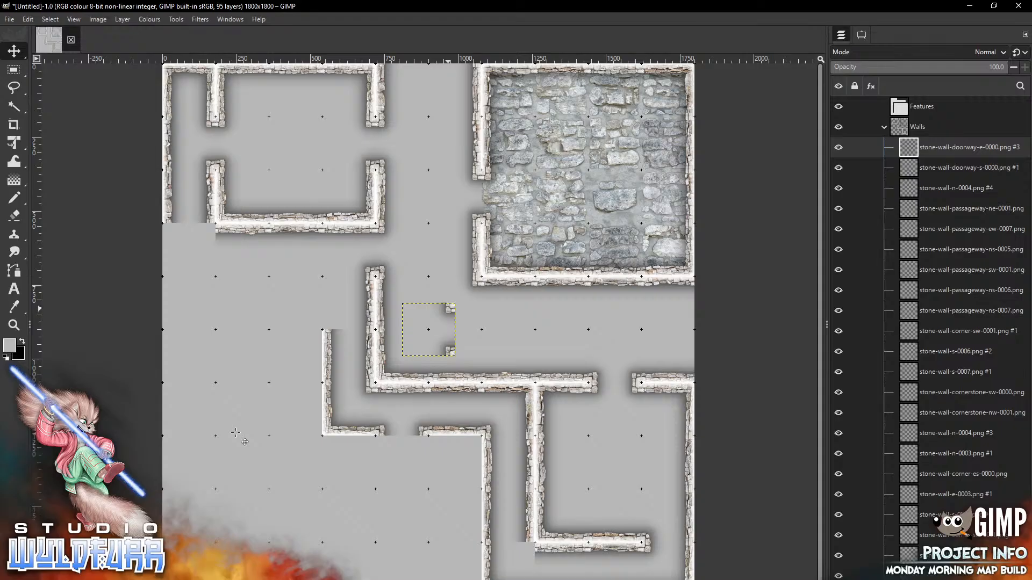
mouse_move(448, 309)
left_mouse_down()
mouse_move(327, 520)
mouse_move(318, 483)
left_mouse_up()
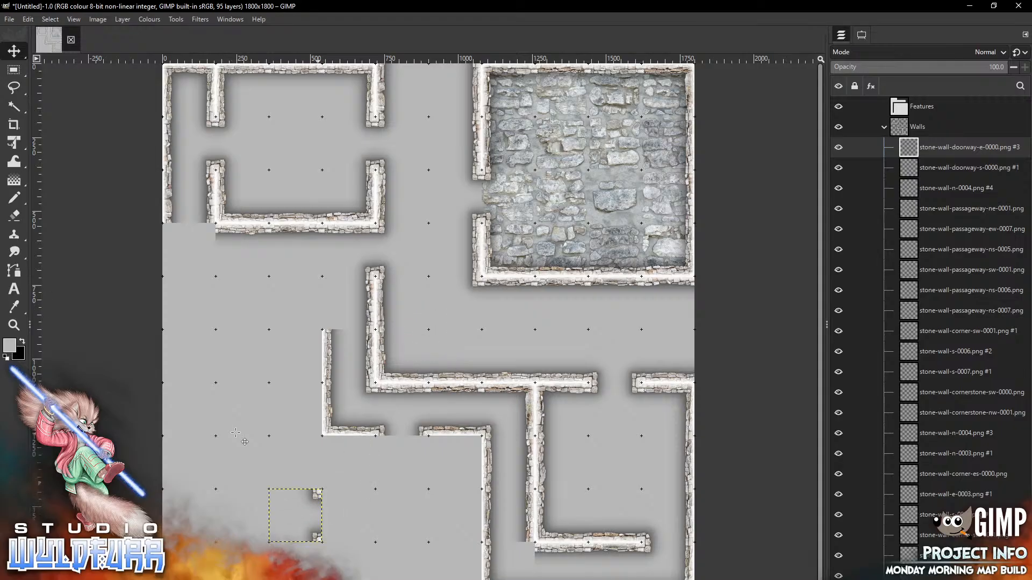
key("alt+Tab")
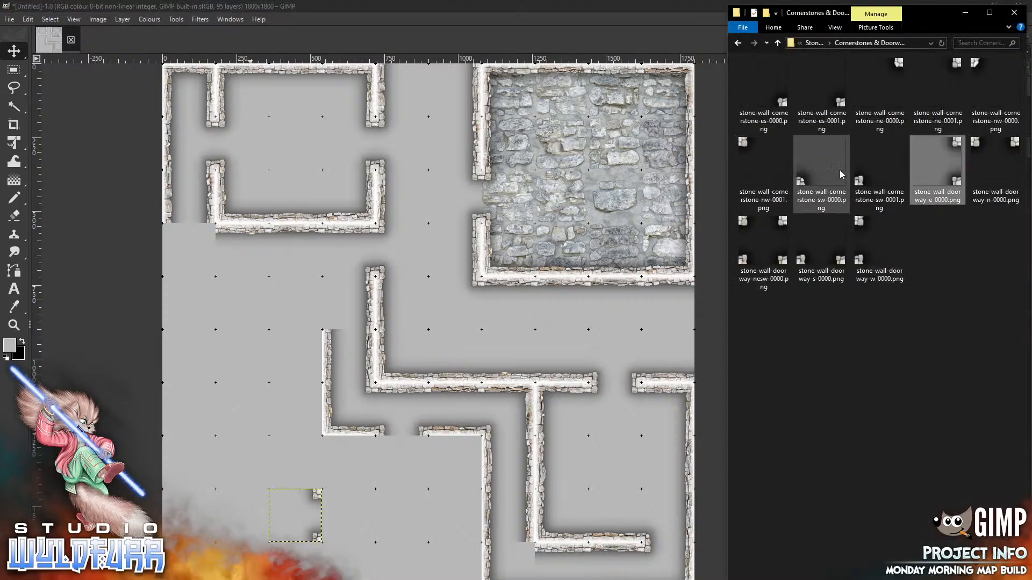
left_click_drag(879, 245, 278, 380)
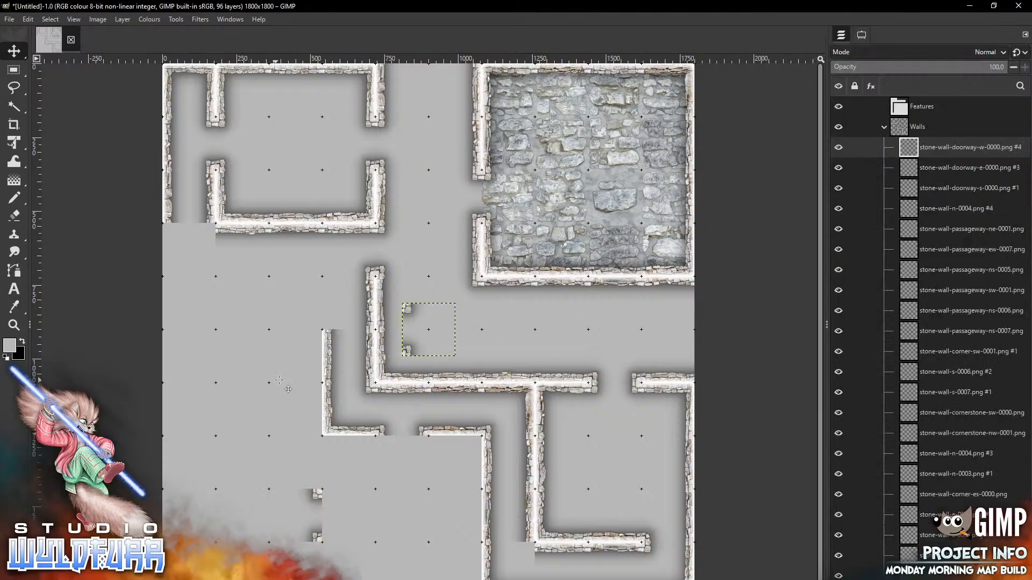
left_click_drag(428, 330, 349, 516)
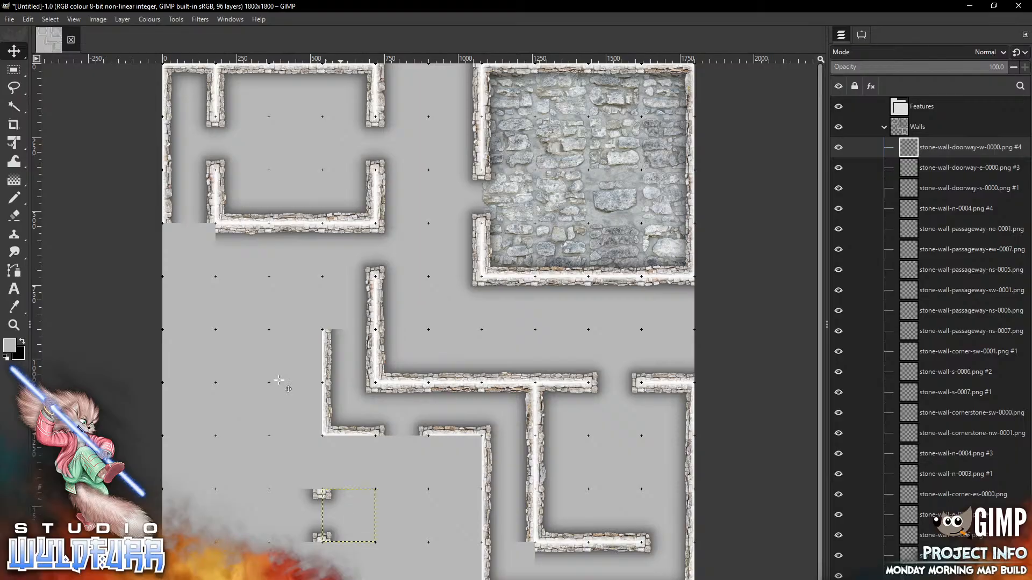
key("alt+Tab")
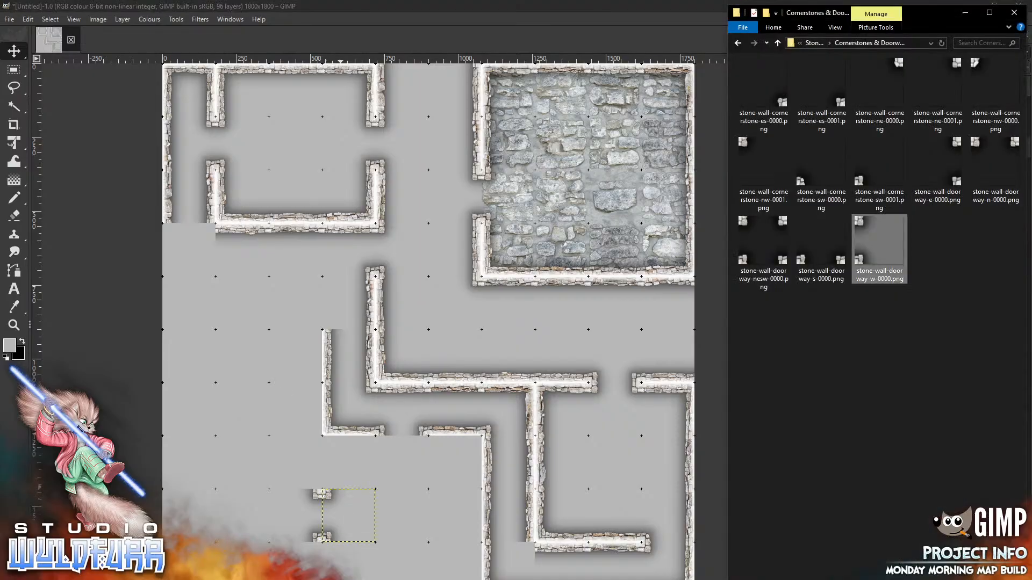
Place corner-sw-0001 at the map's lower left and corner-nw-0001 in the left corridor wall
left_click(812, 43)
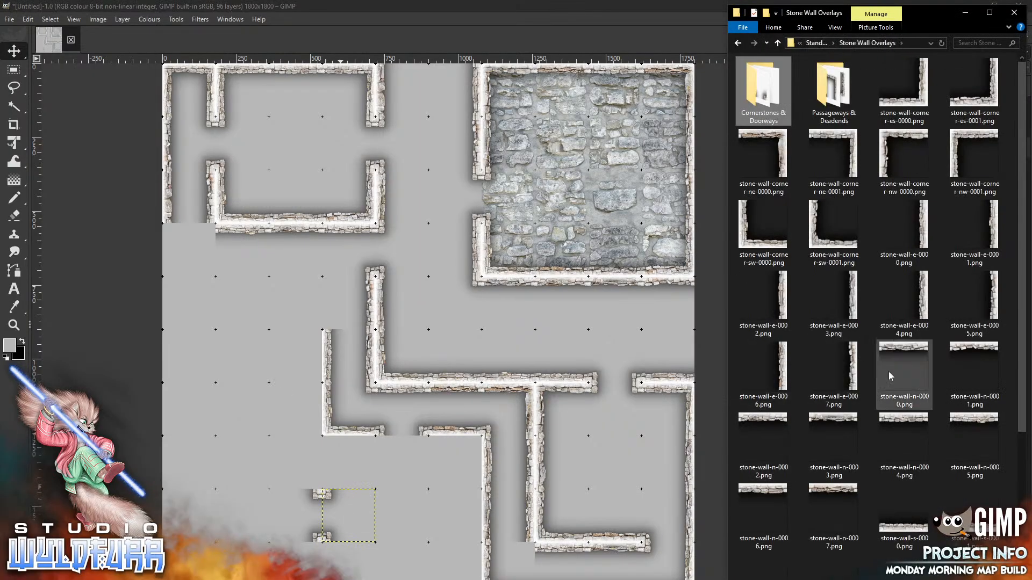
left_click_drag(816, 228, 393, 515)
mouse_move(406, 344)
left_mouse_down()
mouse_move(362, 519)
mouse_move(337, 579)
mouse_move(327, 579)
left_mouse_up()
key("alt+Tab")
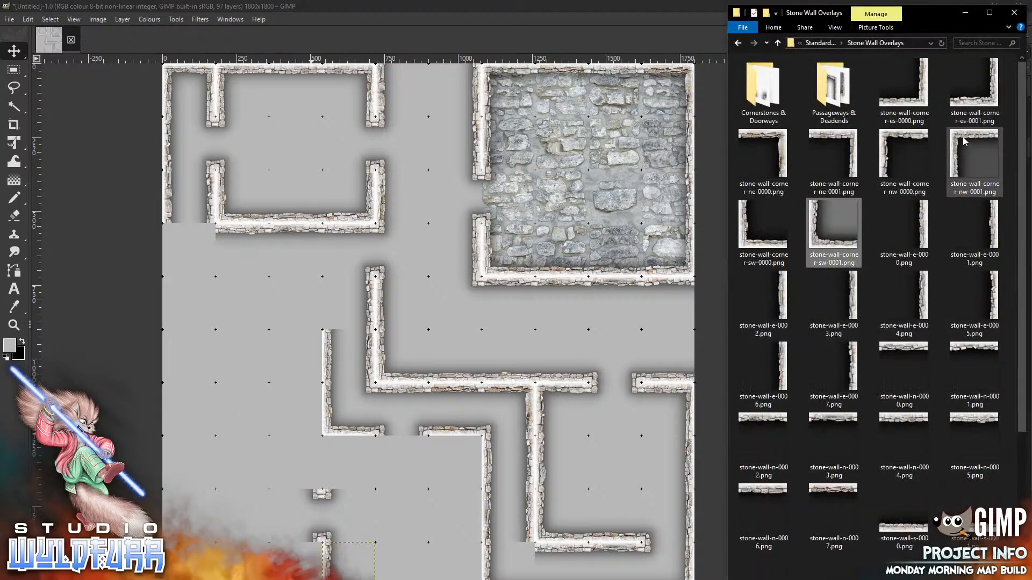
left_click_drag(963, 141, 430, 350)
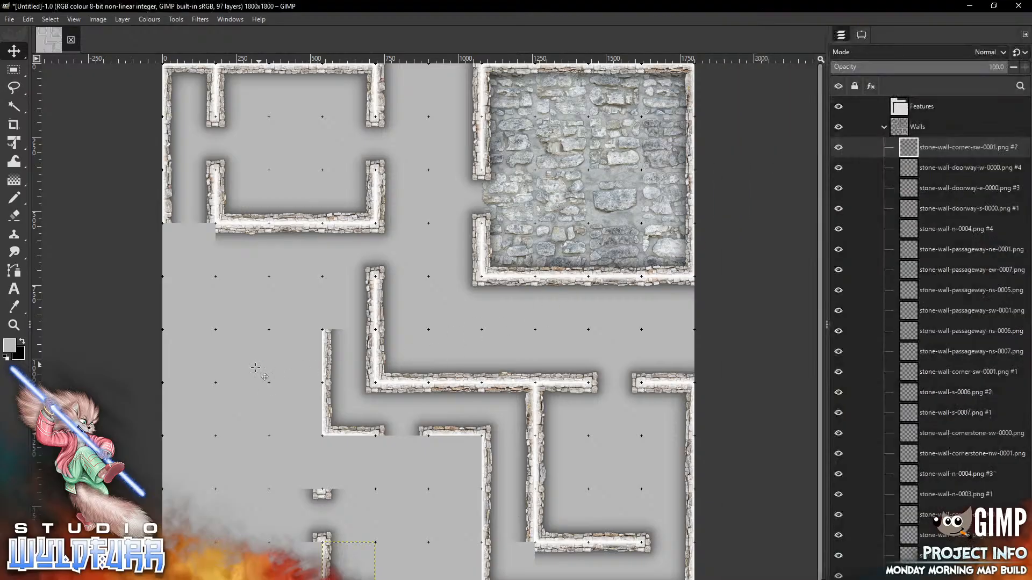
mouse_move(413, 310)
left_mouse_down()
mouse_move(360, 489)
mouse_move(335, 445)
left_mouse_up()
Add corner-ne-0000 in the lower corridor and bring in corner-es-0001
key("alt+Tab")
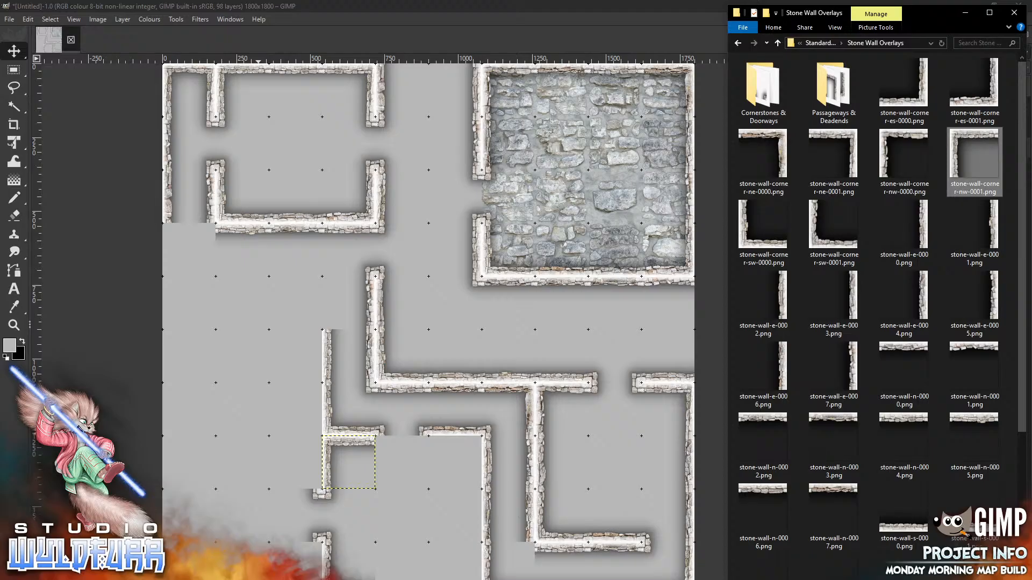
left_click_drag(785, 152, 417, 490)
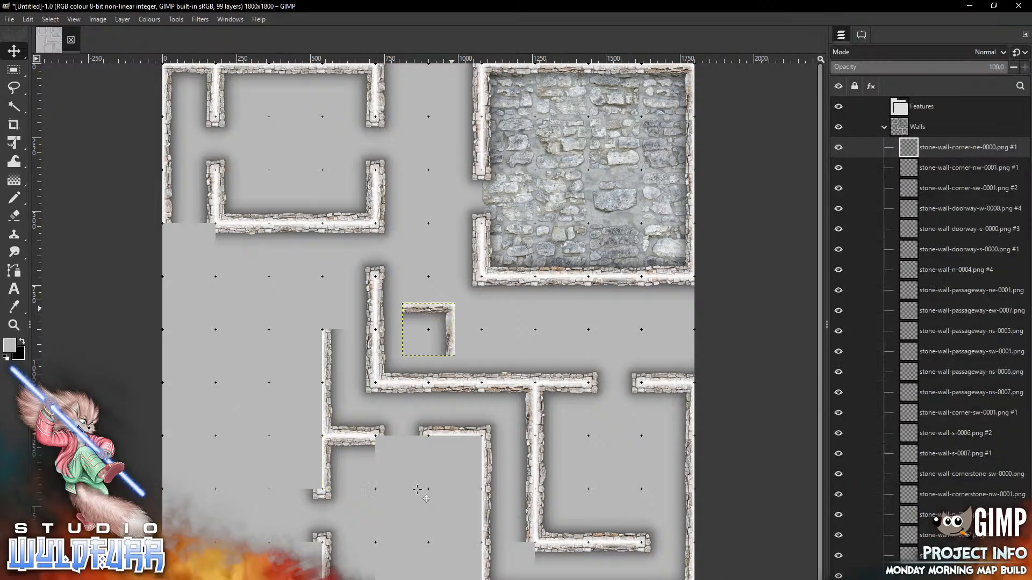
mouse_move(449, 312)
left_mouse_down()
mouse_move(437, 406)
mouse_move(474, 446)
left_mouse_up()
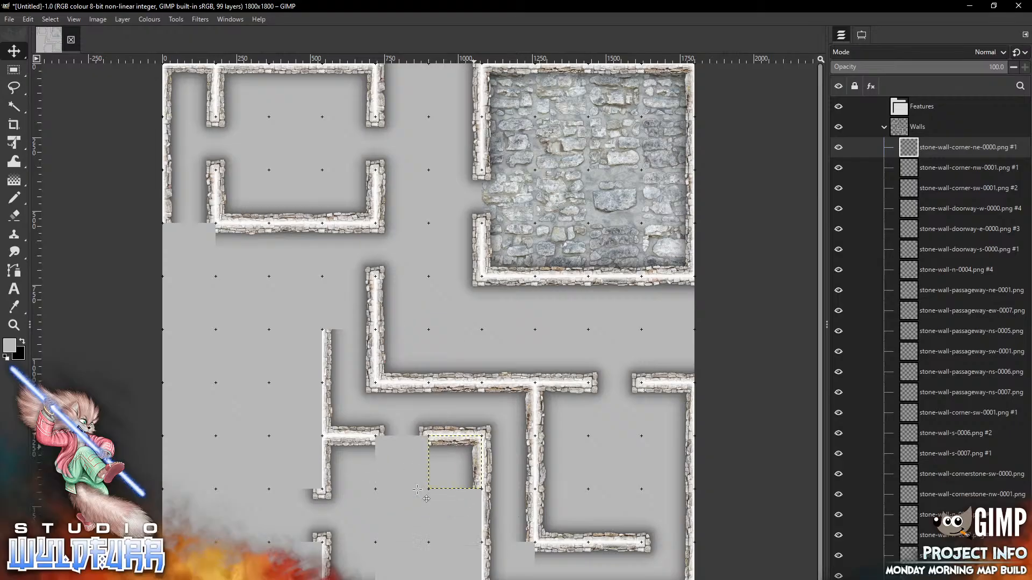
key("alt+Tab")
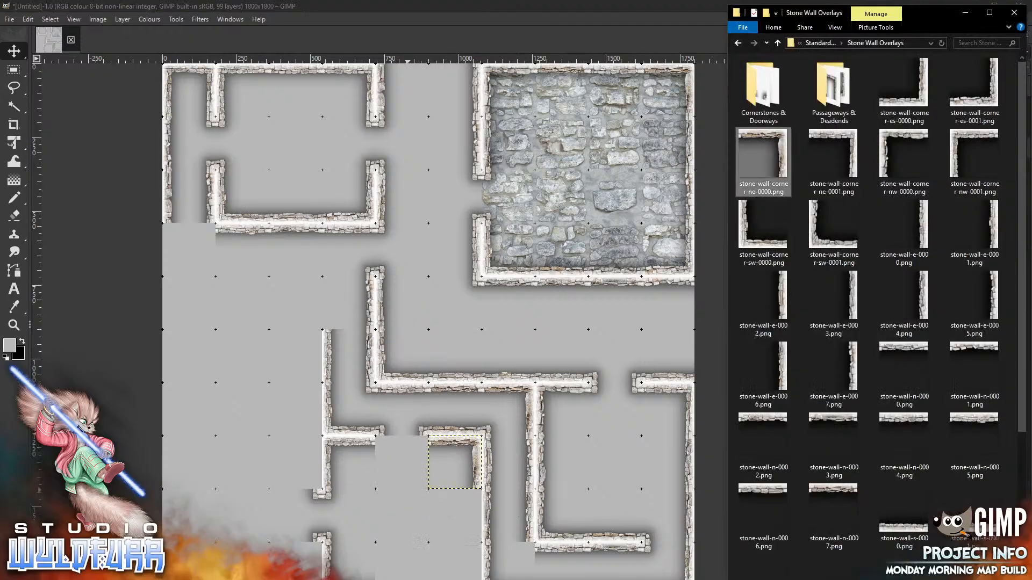
mouse_move(974, 86)
left_mouse_down()
mouse_move(438, 341)
mouse_move(448, 334)
mouse_move(475, 572)
left_mouse_up()
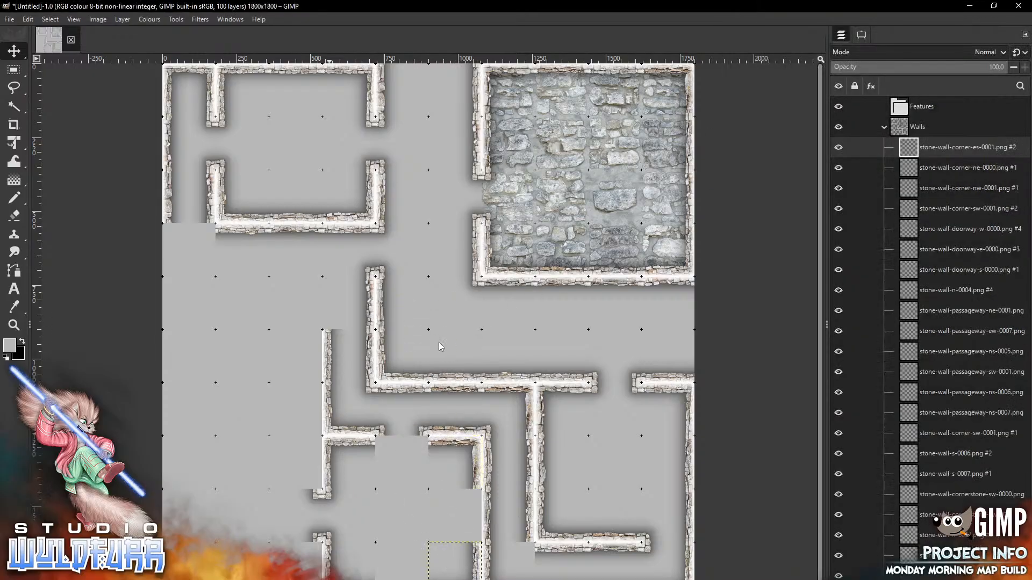
Move stone-wall-e-0007 into the lower room and remove the stray north wall layer
key("alt+Tab")
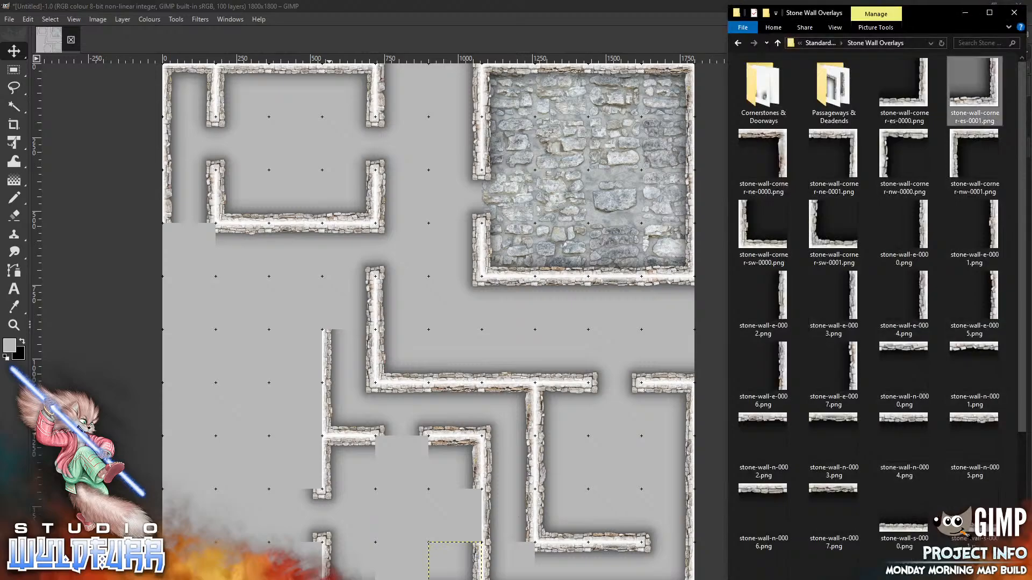
left_click_drag(820, 378, 388, 511)
mouse_move(450, 319)
left_mouse_down()
mouse_move(467, 525)
mouse_move(476, 505)
left_mouse_up()
key("alt+Tab")
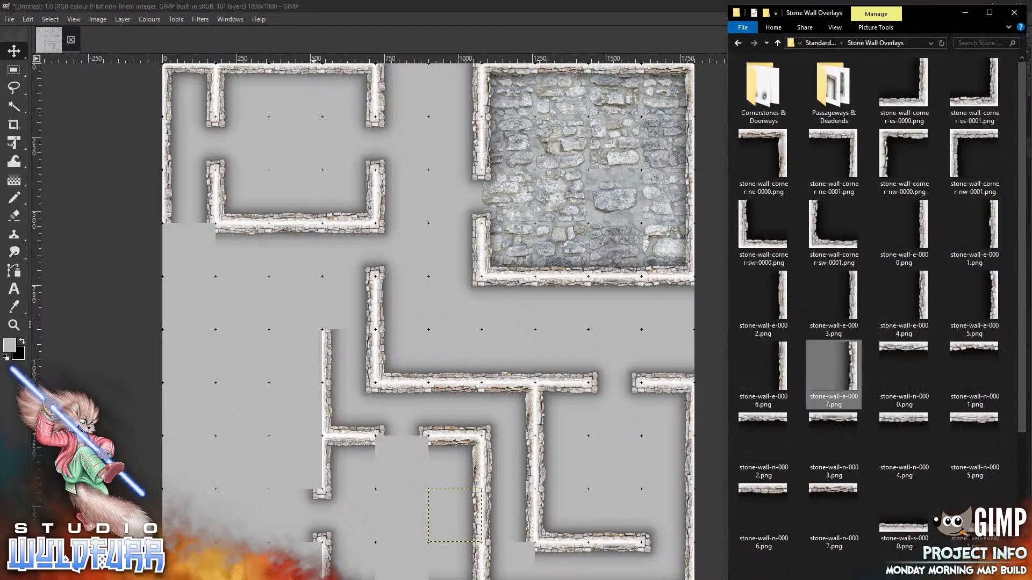
left_click(403, 520)
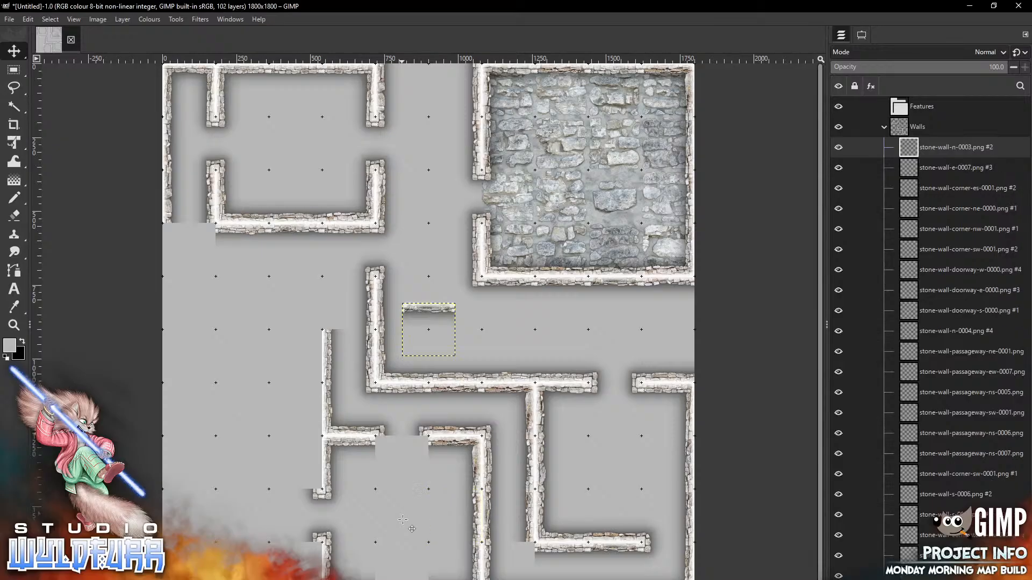
key("ctrl+z")
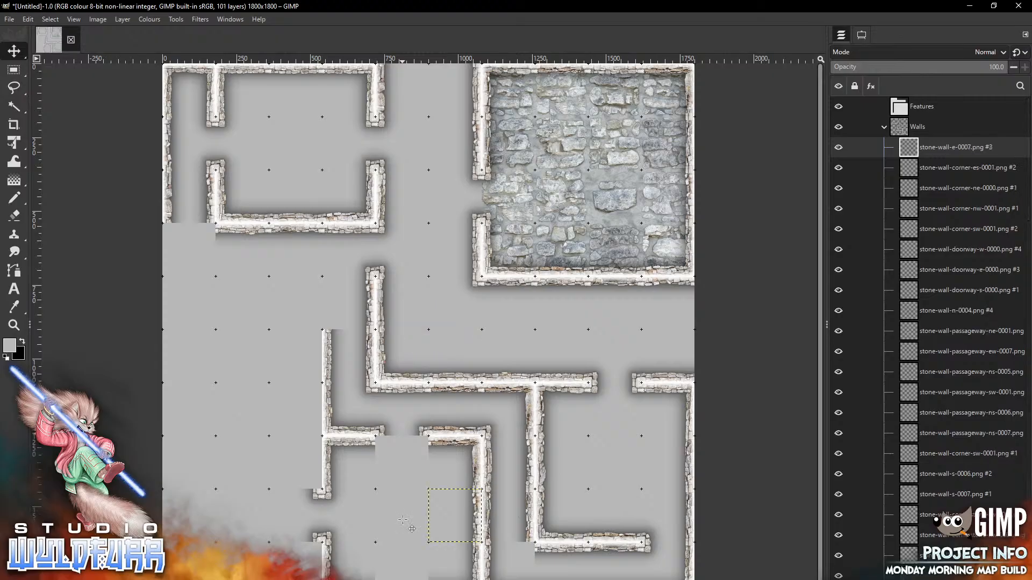
key("alt+Tab")
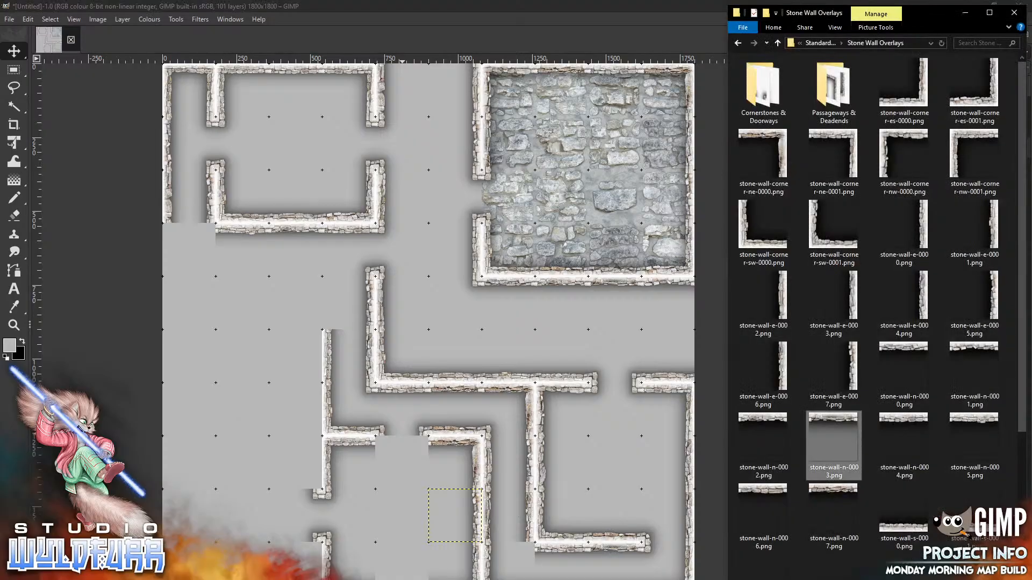
Place a north doorway tile and a stone-wall-s-0000 tile into gaps in the stone walls
double_click(759, 99)
left_click(994, 166)
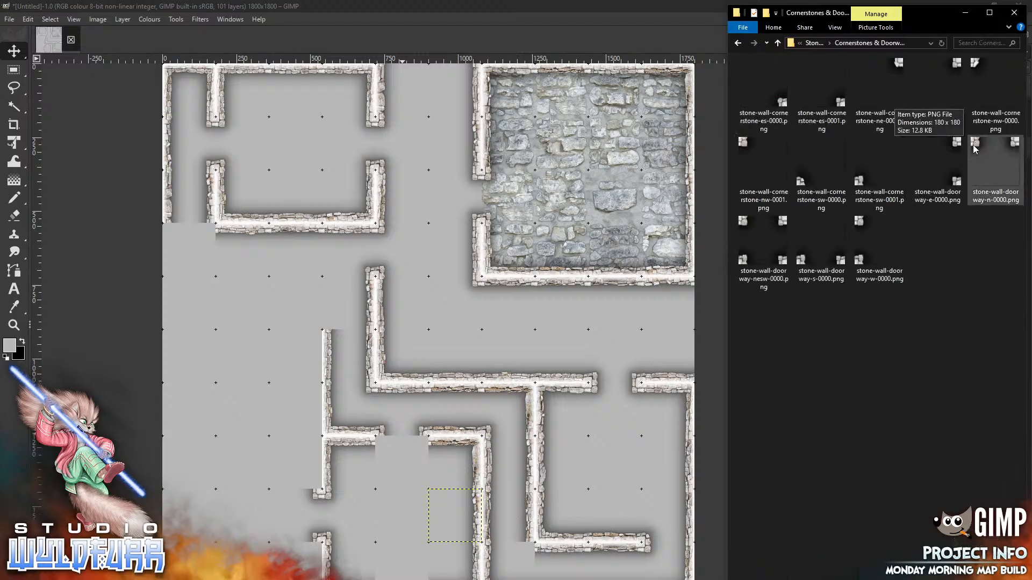
left_click_drag(378, 496, 378, 496)
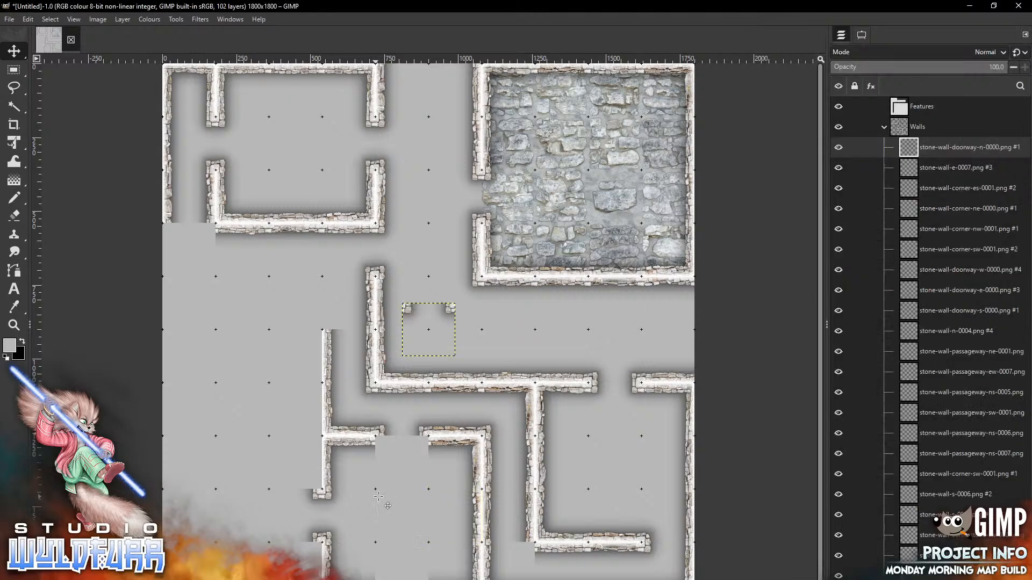
mouse_move(452, 309)
left_mouse_down()
mouse_move(441, 452)
mouse_move(428, 442)
left_mouse_up()
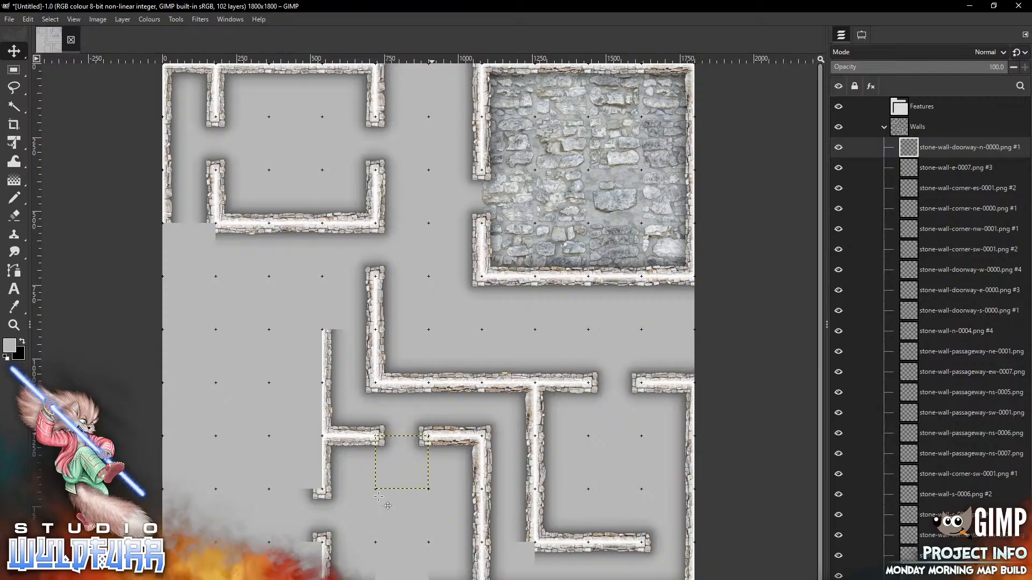
key("alt+Tab")
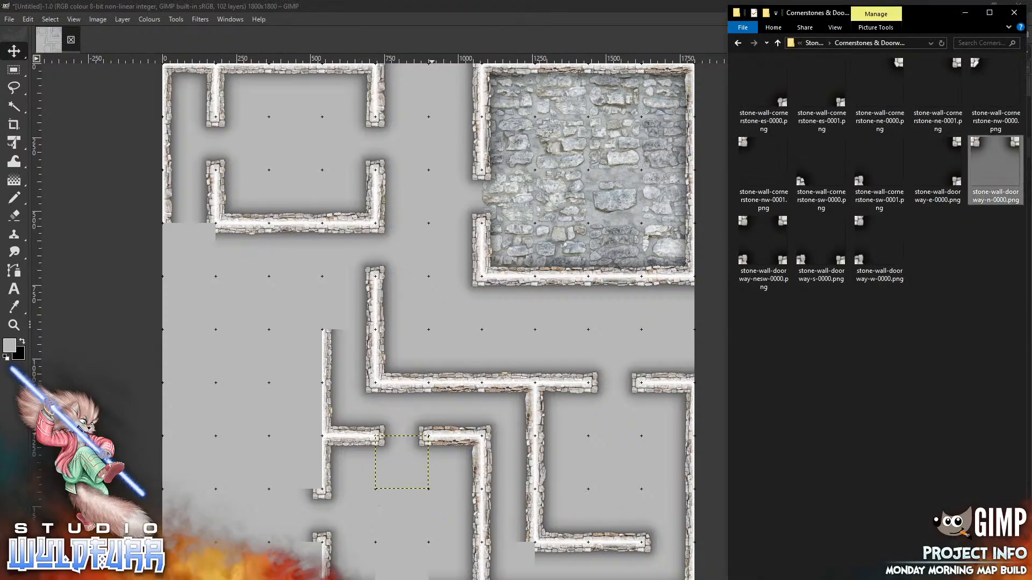
left_click(817, 43)
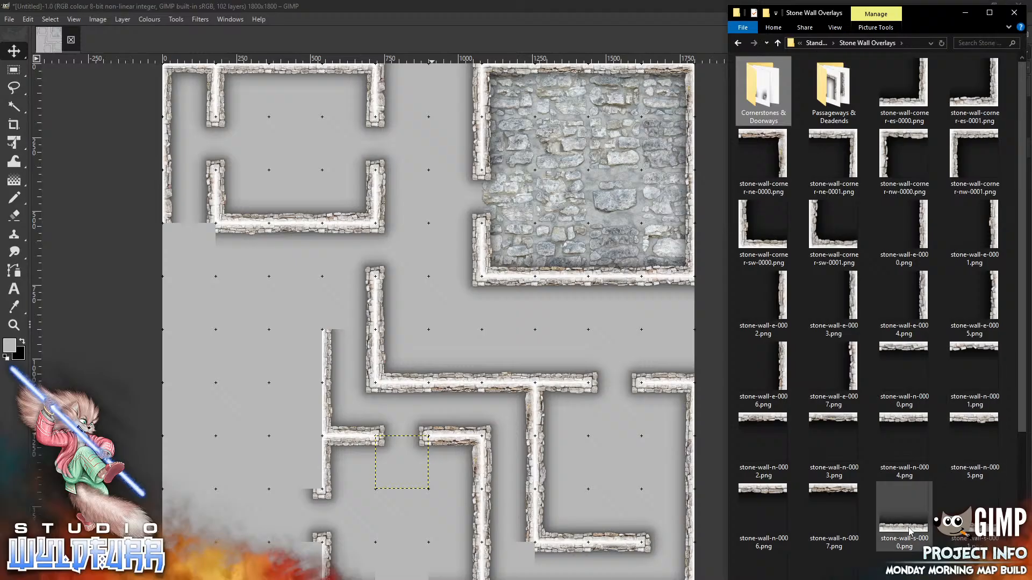
left_click_drag(915, 531, 444, 399)
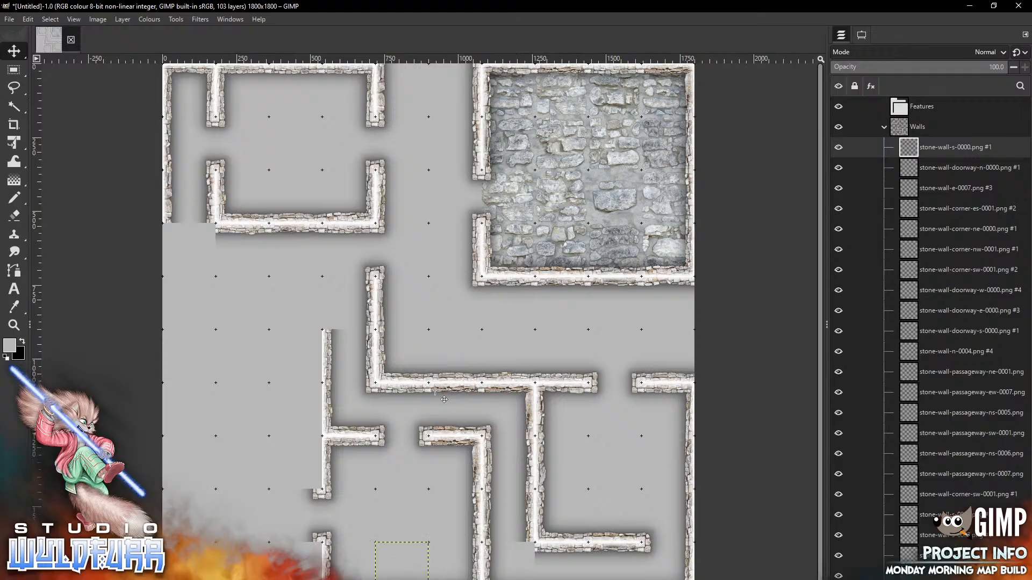
Add cornerstone-ne-0000 and cornerstone-sw-0000 tiles at the corridor wall junctions
key("alt+Tab")
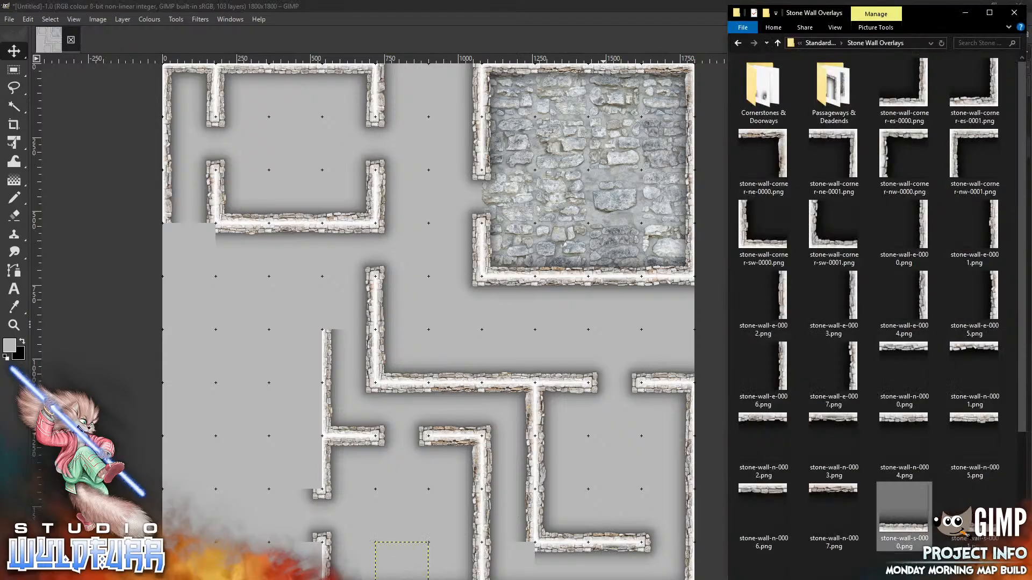
double_click(757, 95)
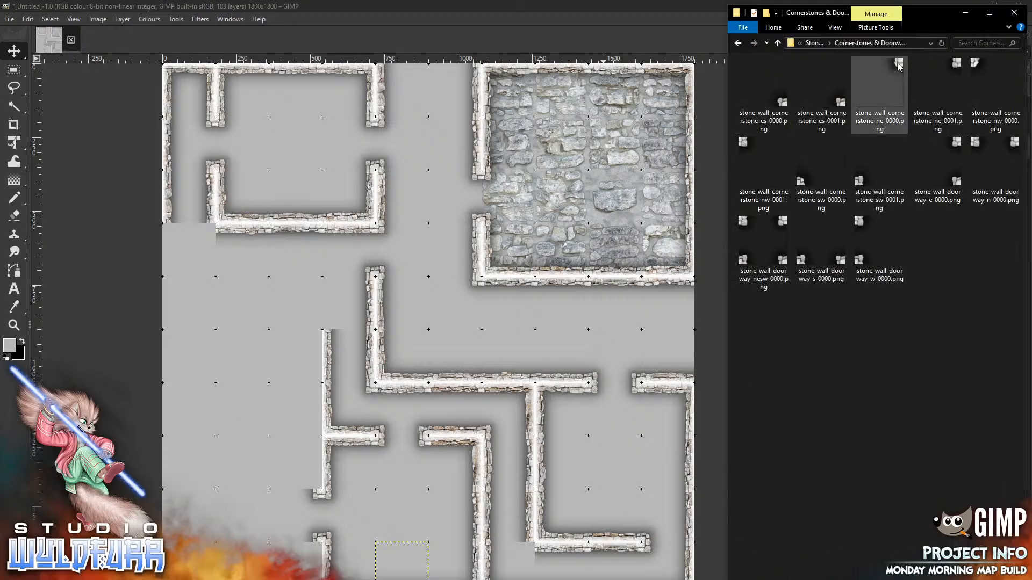
left_click_drag(898, 70, 491, 344)
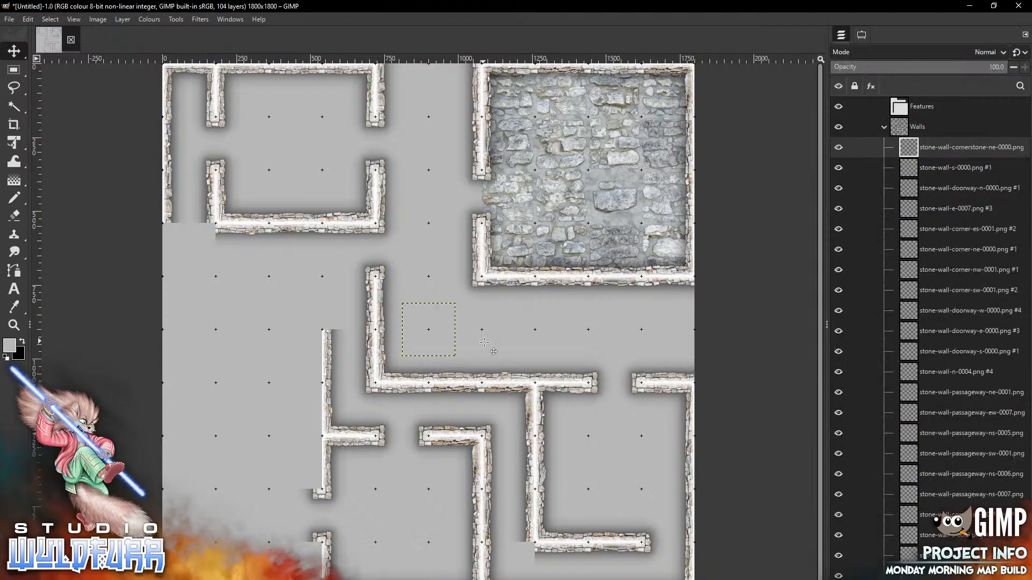
mouse_move(451, 308)
left_mouse_down()
mouse_move(504, 542)
mouse_move(531, 547)
left_mouse_up()
key("alt+Tab")
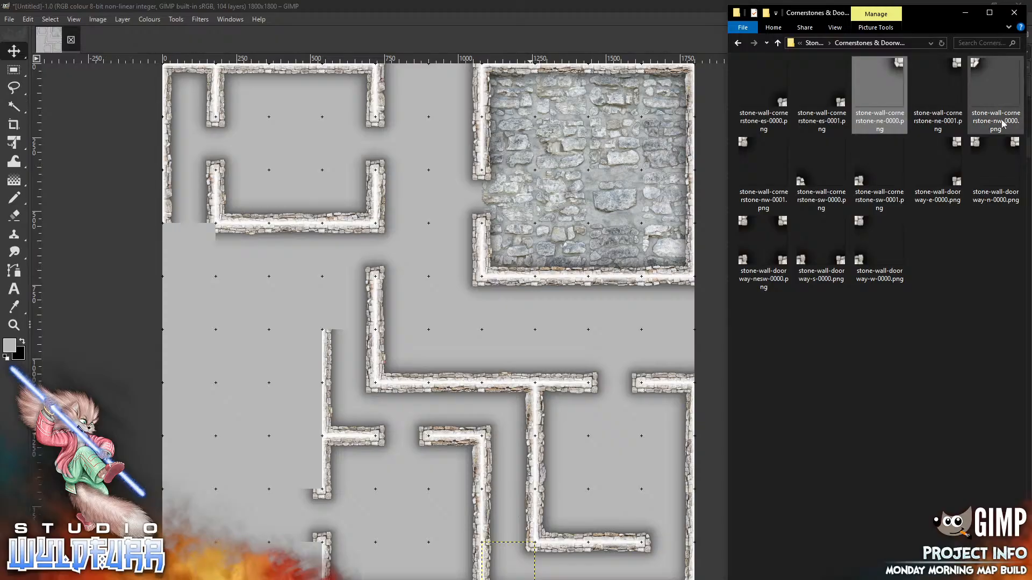
left_click_drag(806, 183, 276, 334)
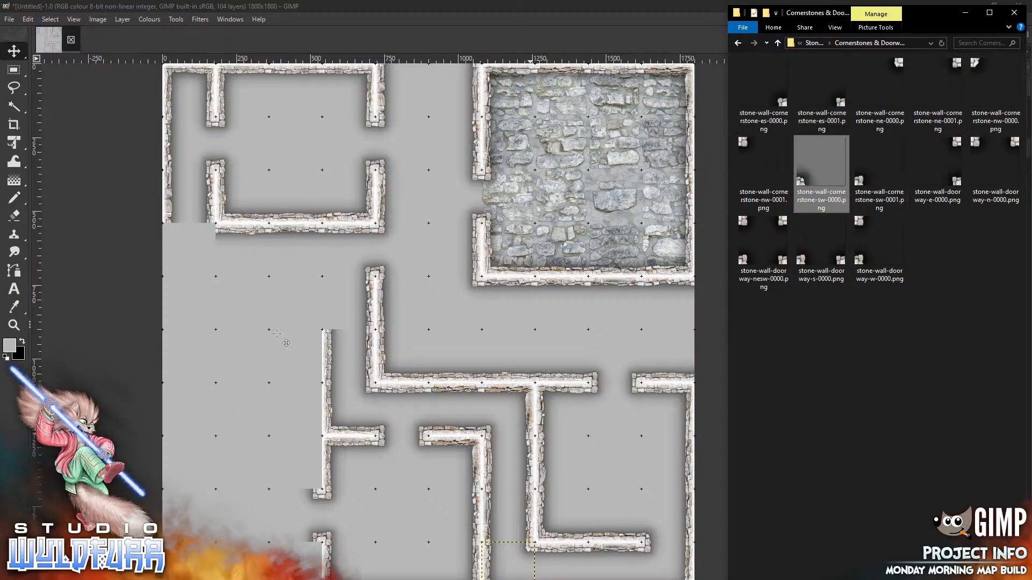
left_click_drag(408, 352, 327, 273)
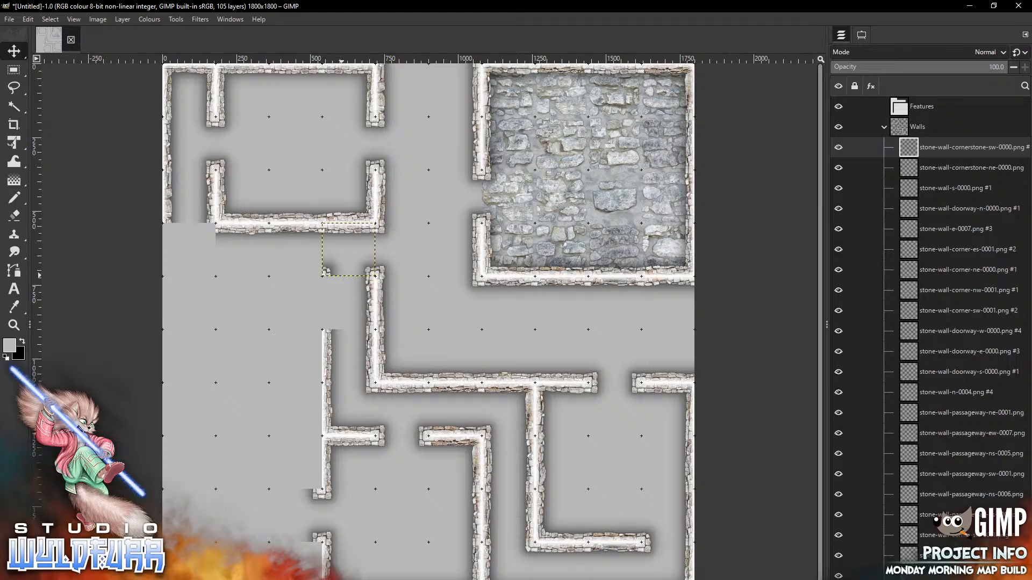
key("alt+Tab")
left_click(815, 43)
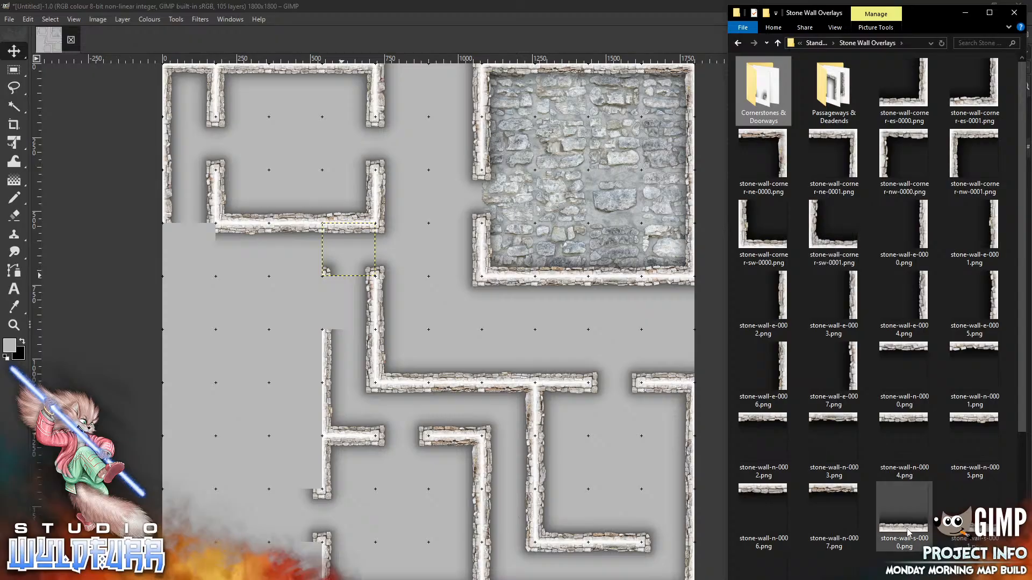
Fit a stone-wall-s-0000 tile into the upper-left gap and stone-wall-corner-sw-0001 into the left wall gap
left_click_drag(907, 532, 248, 340)
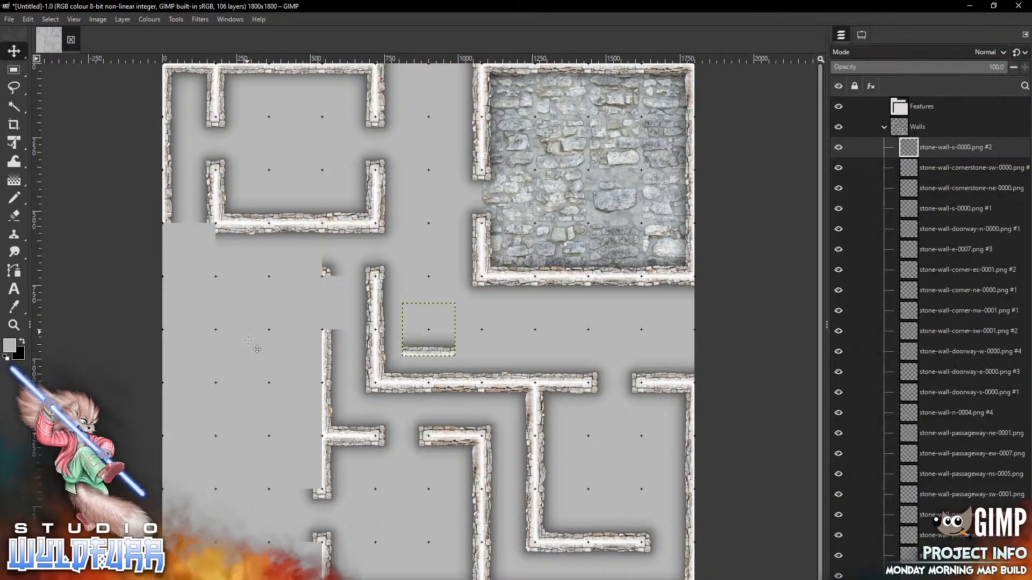
left_click_drag(439, 350, 305, 270)
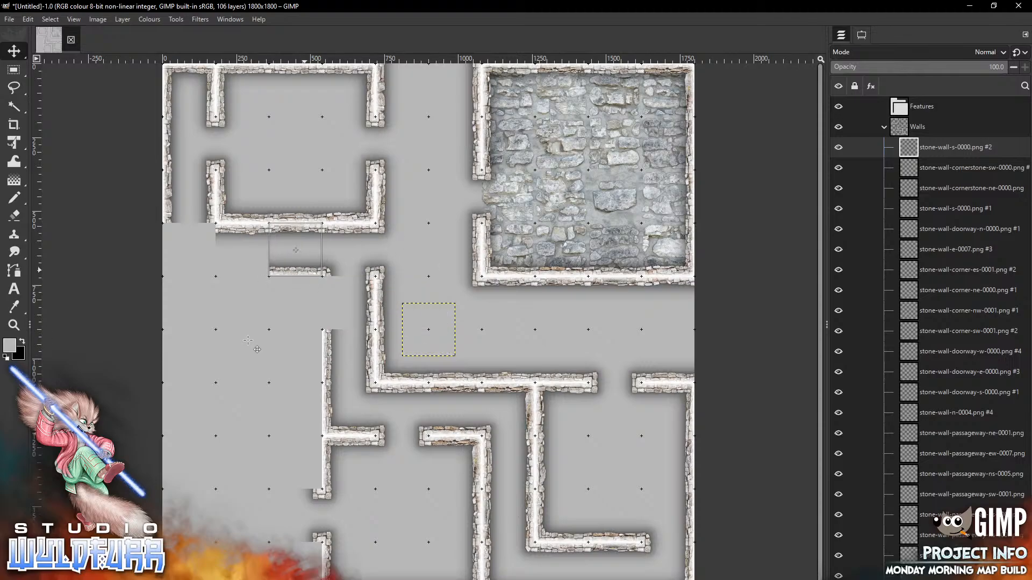
key("alt+Tab")
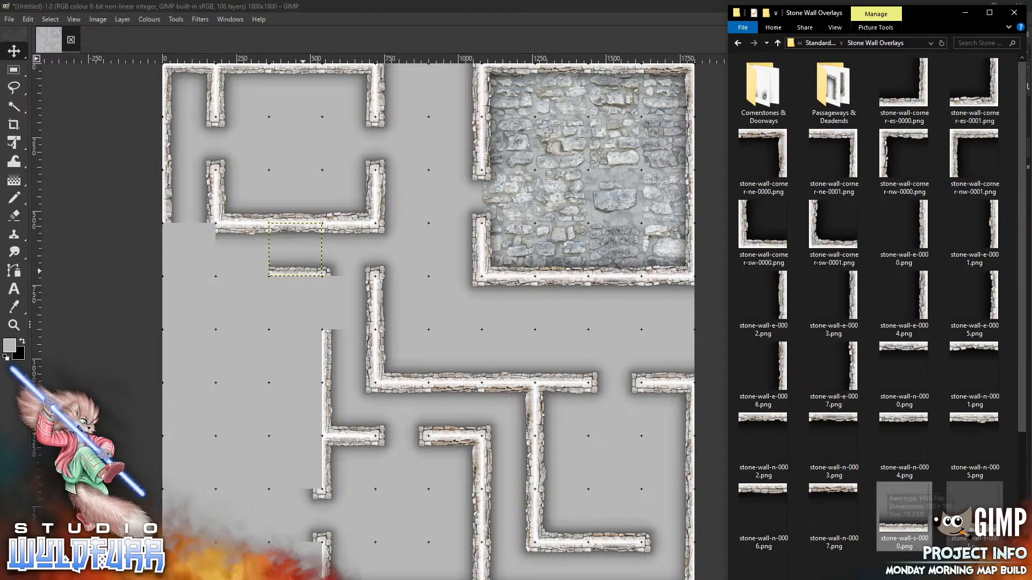
left_click_drag(828, 245, 215, 373)
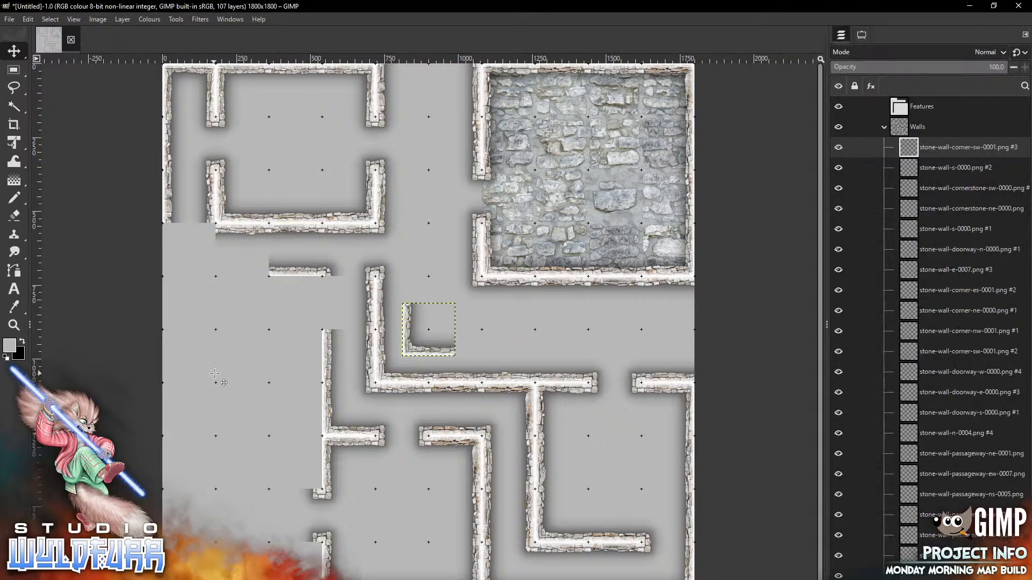
mouse_move(422, 355)
left_mouse_down()
mouse_move(231, 279)
mouse_move(183, 280)
left_mouse_up()
key("alt+Tab")
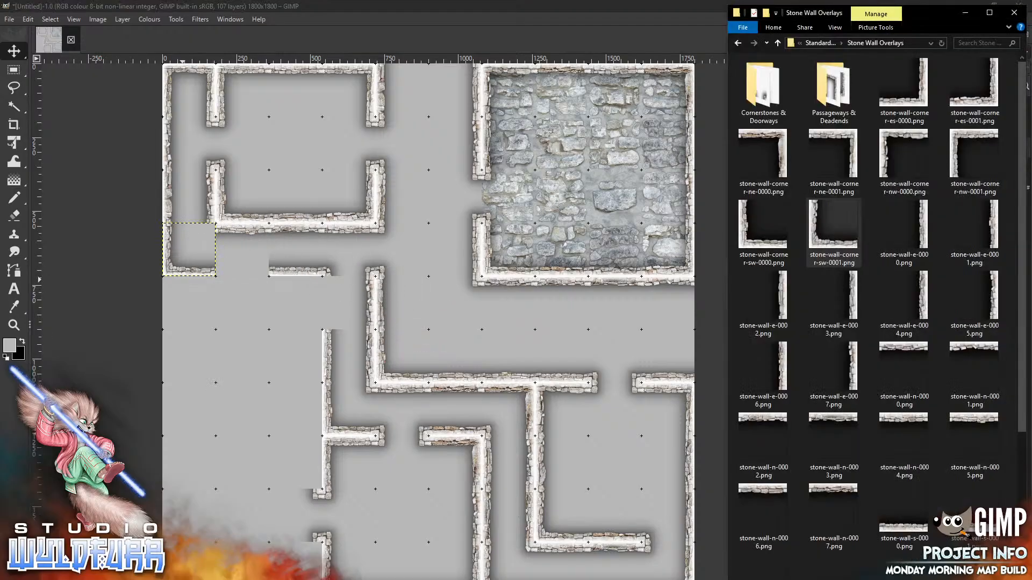
double_click(832, 92)
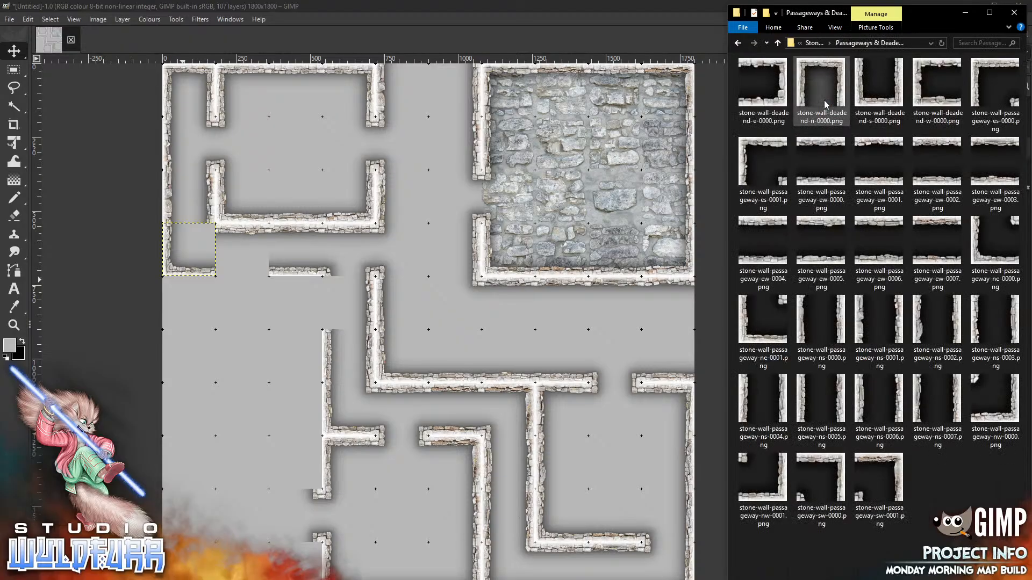
Undo the south-west corner tile in GIMP and drag stone-wall-passageway-ne-0000.png out of its folder
left_click(719, 487)
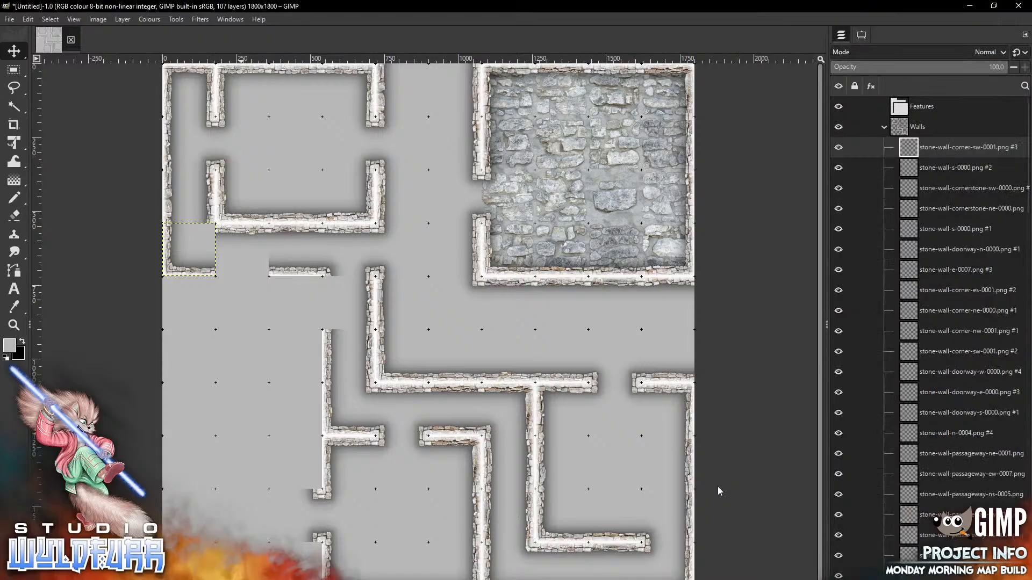
key("ctrl+z")
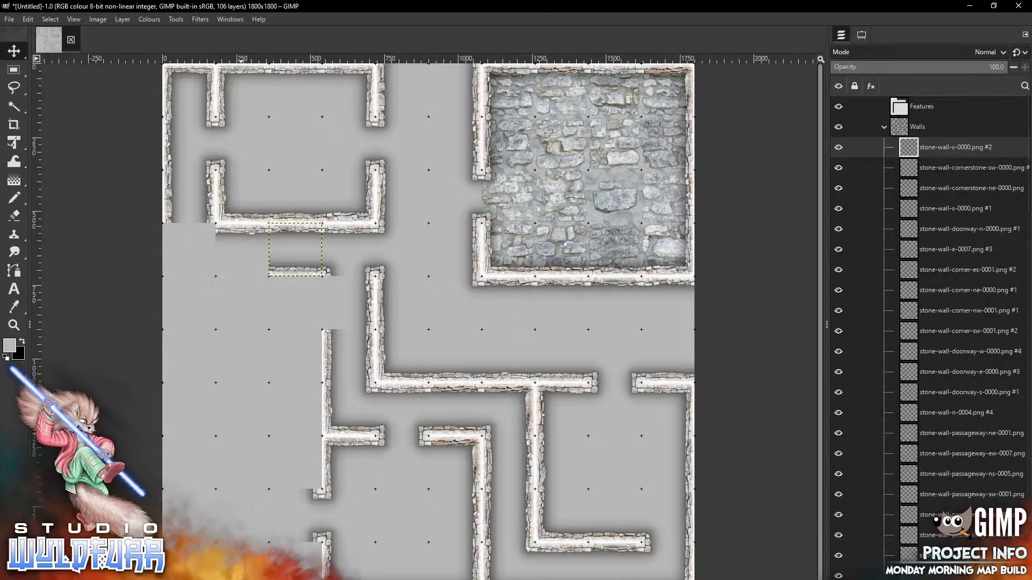
key("alt+Tab")
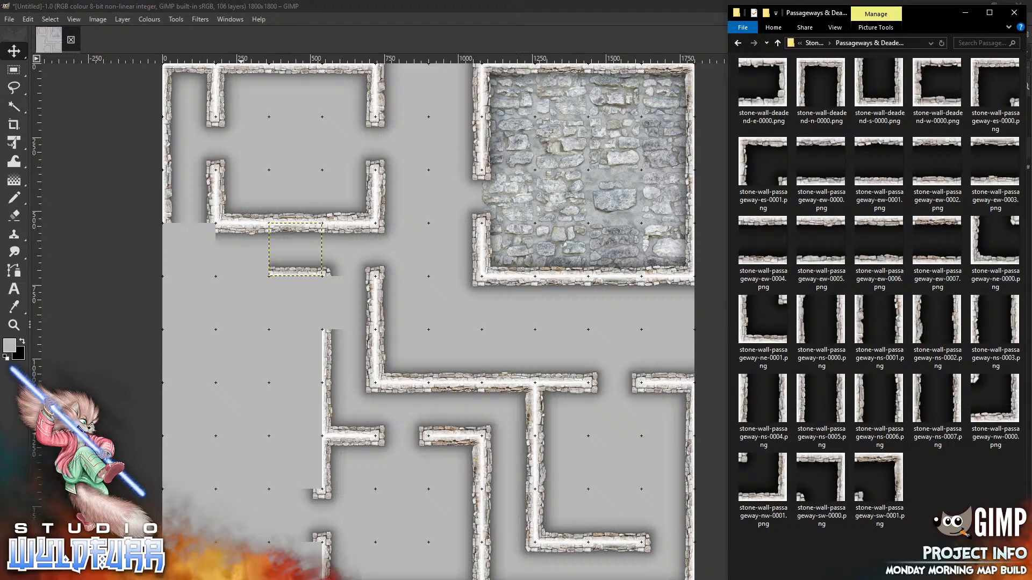
left_click_drag(986, 261, 223, 425)
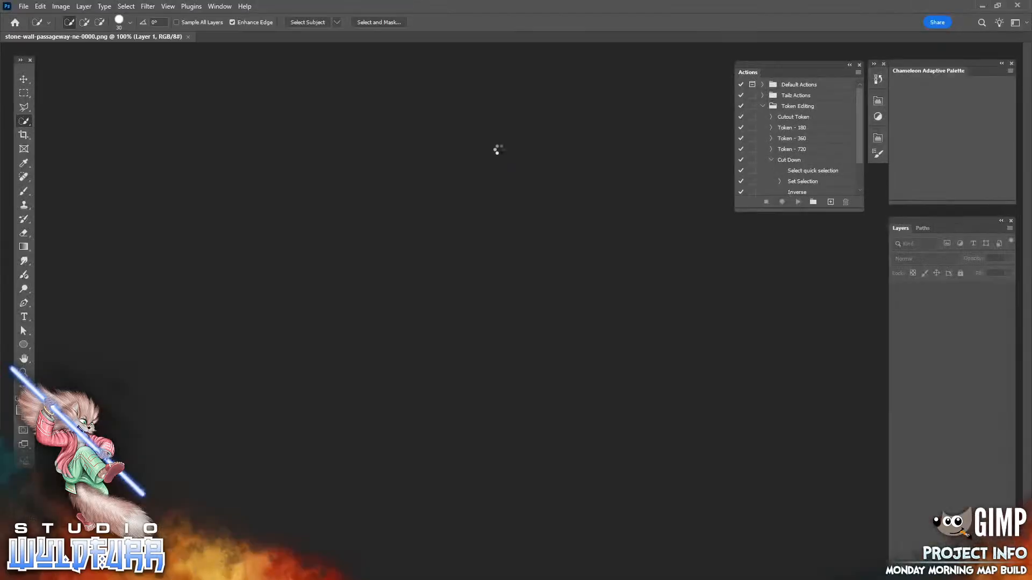
Close the stone-wall-passageway-ne-0000.png document and exit Photoshop
left_click(189, 37)
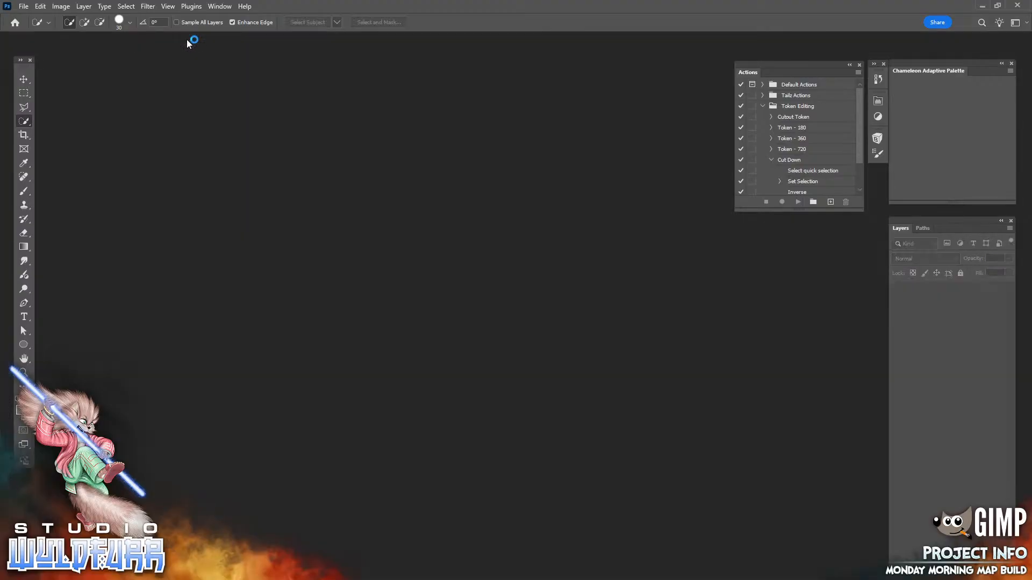
left_click(1018, 7)
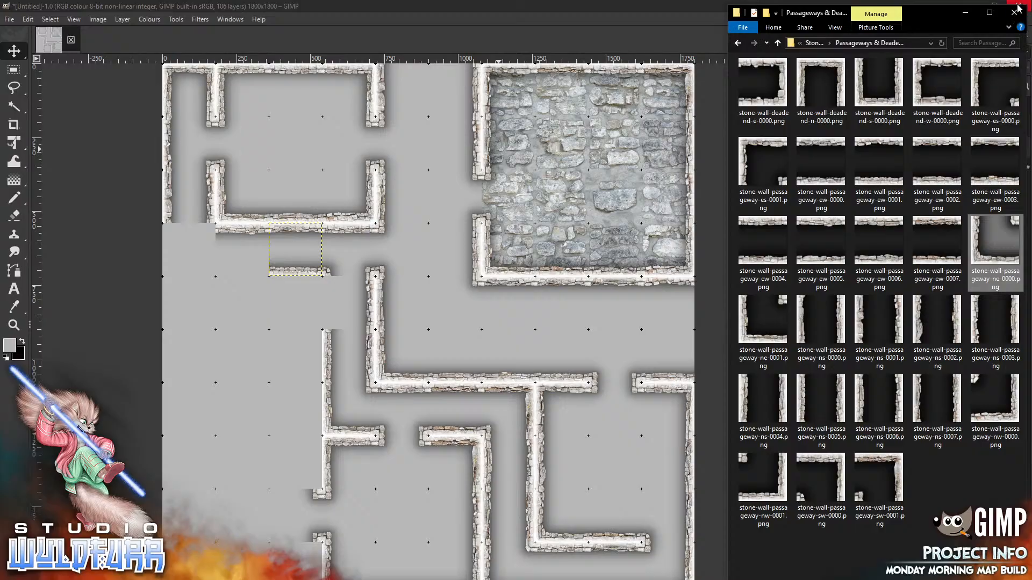
Place the stone-wall-passageway-ne-0000 tile into the left-edge wall gap beside the upper room
key("super+Down")
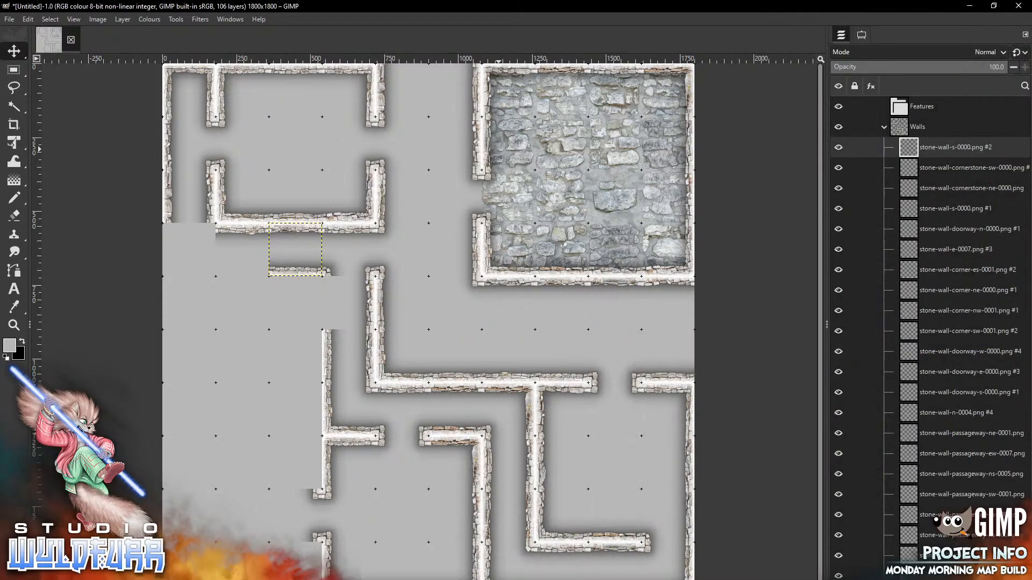
key("alt+Tab")
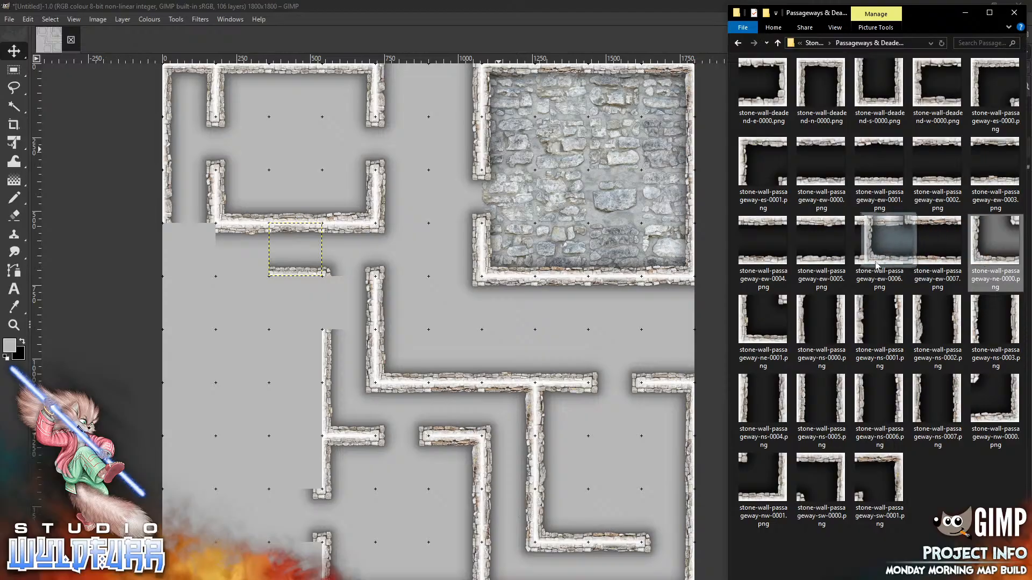
left_click_drag(217, 375, 216, 375)
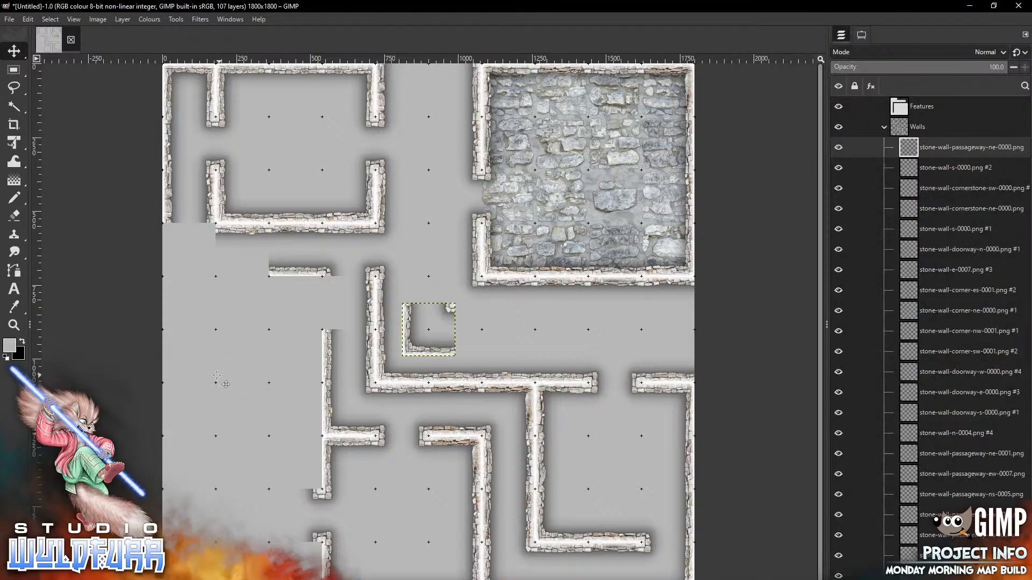
left_click_drag(416, 346, 176, 267)
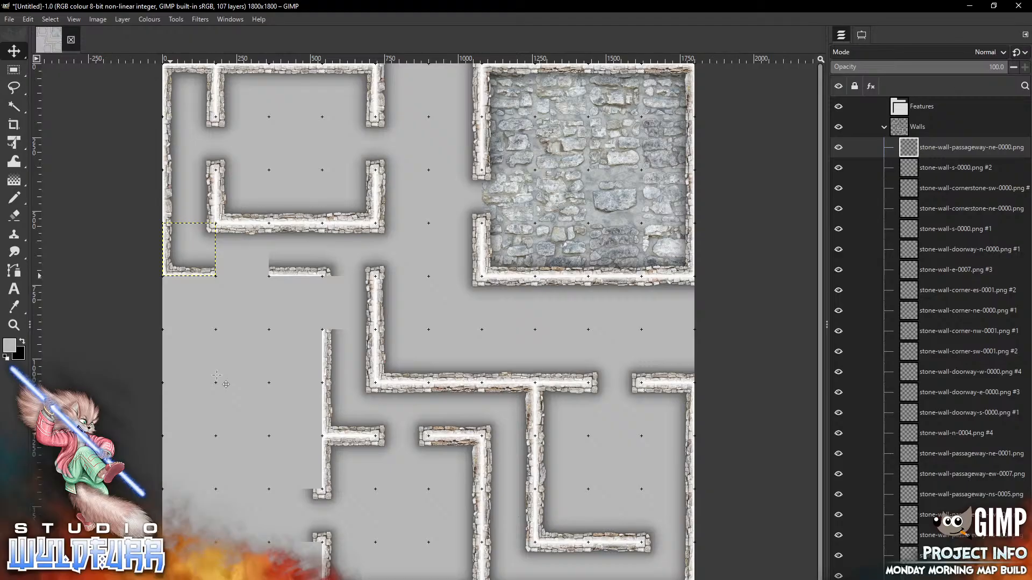
key("alt+Tab")
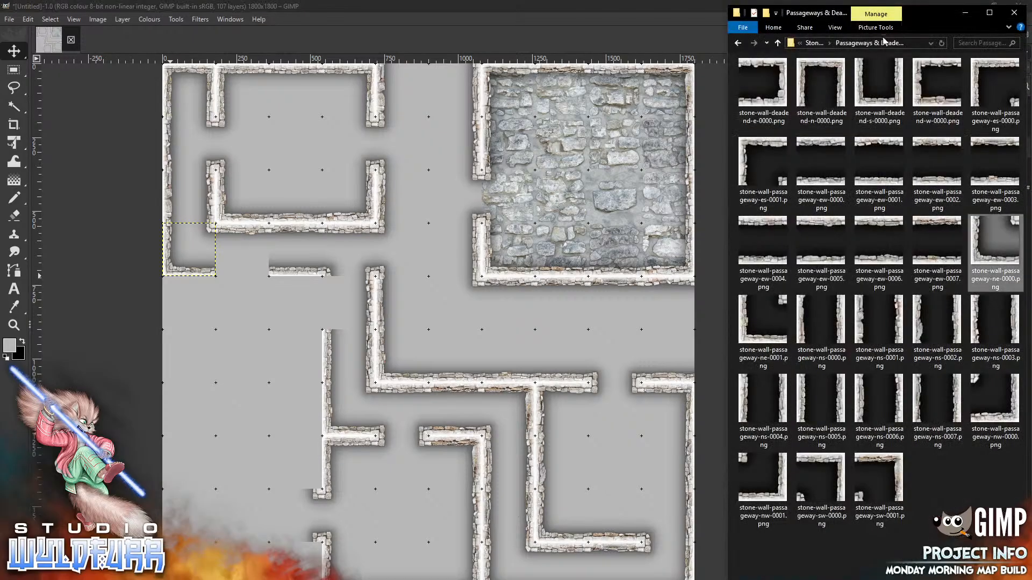
left_click(814, 43)
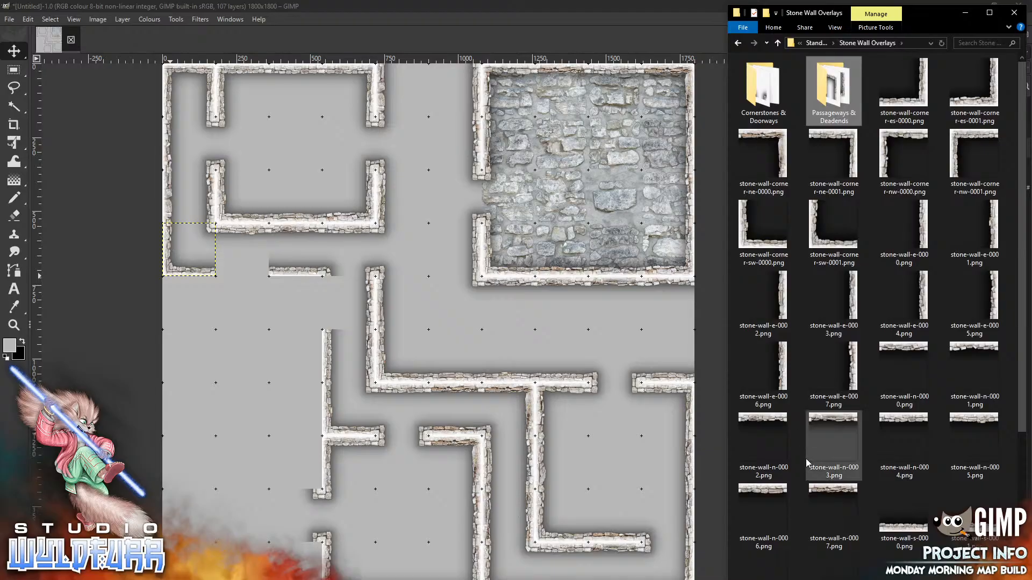
Add the stone-wall-doorway-s-0000 tile to the left-side walls
double_click(760, 96)
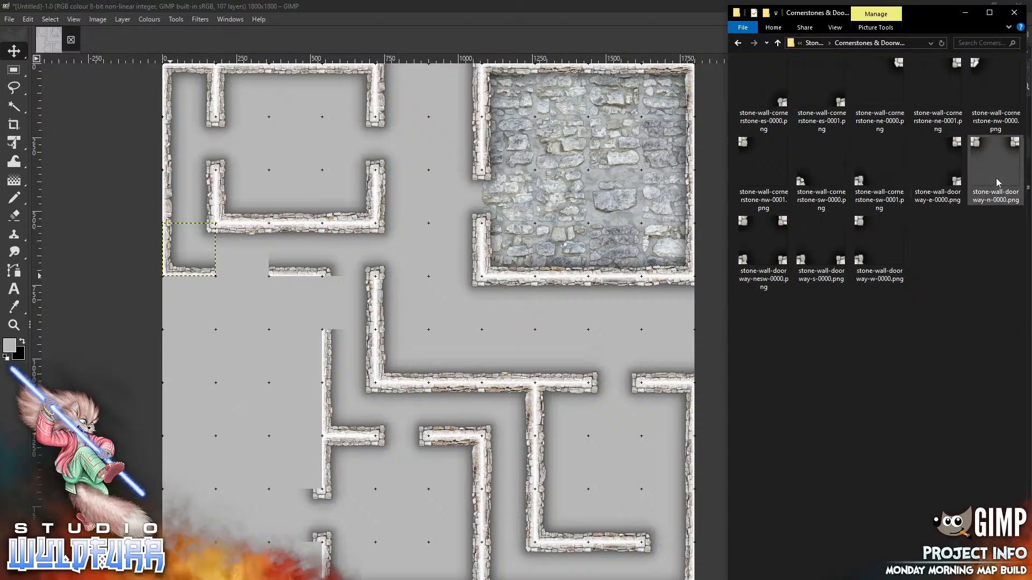
mouse_move(821, 250)
left_mouse_down()
mouse_move(457, 334)
mouse_move(357, 268)
mouse_move(251, 267)
mouse_move(262, 268)
left_mouse_up()
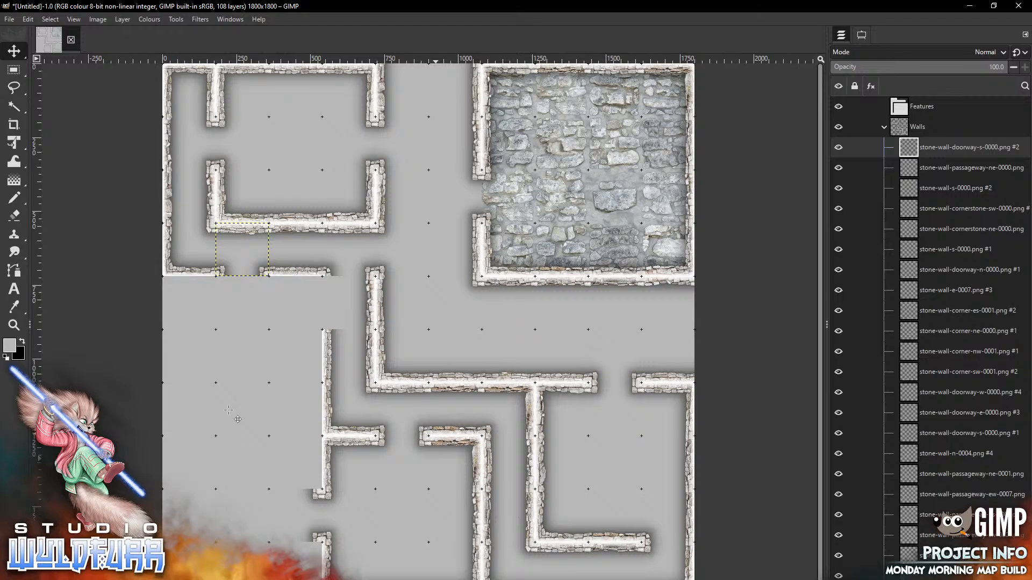
key("alt+Tab")
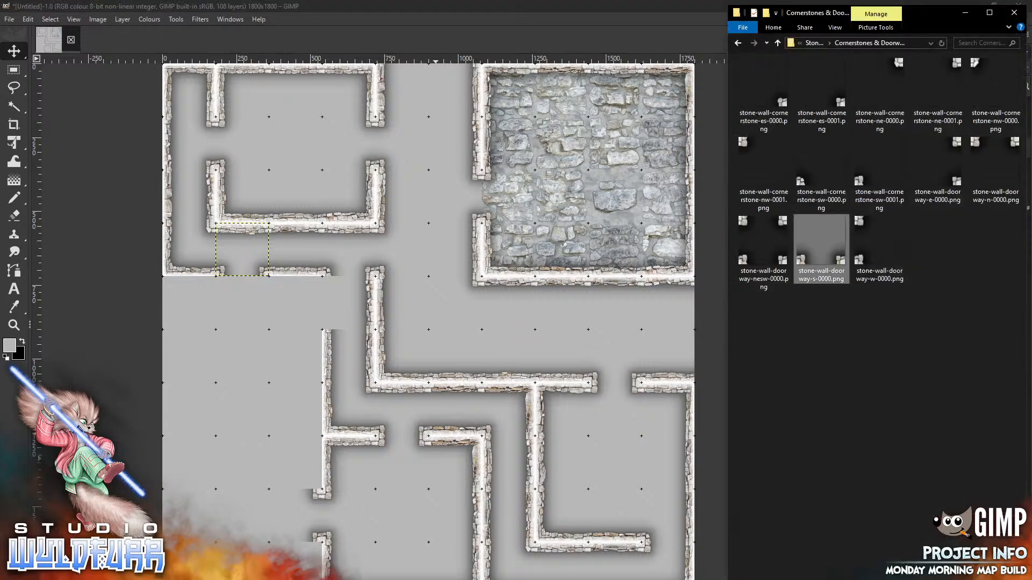
Snap a stone-wall-w-0000 piece below the short wall to join the vertical wall
left_click(813, 44)
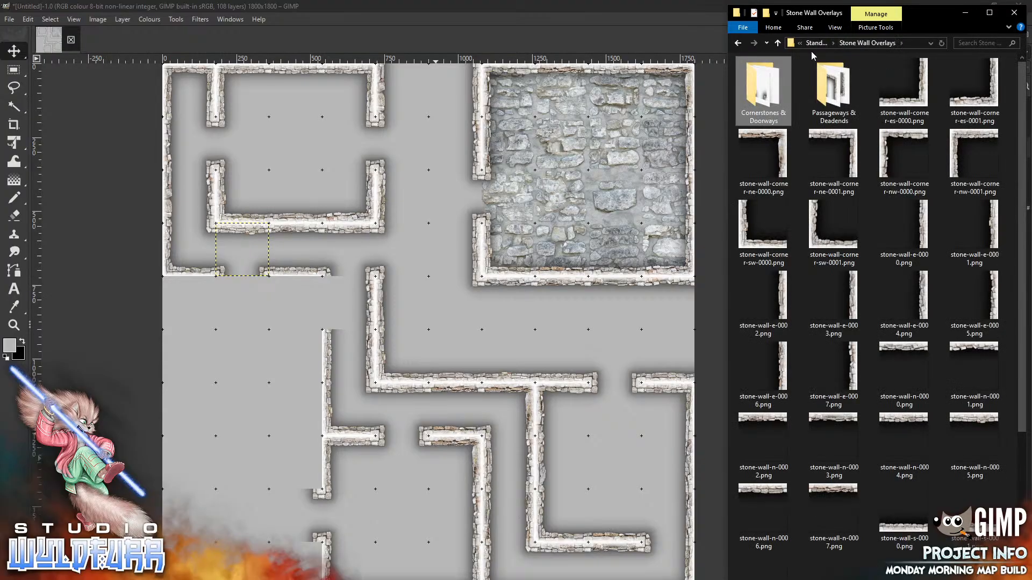
scroll(881, 317, "down", 3)
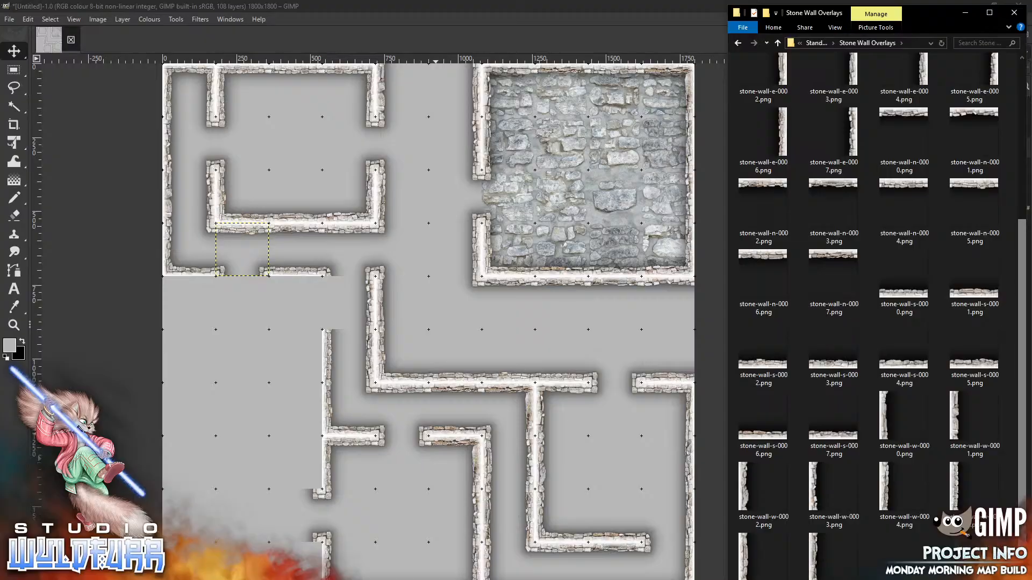
left_click(895, 427)
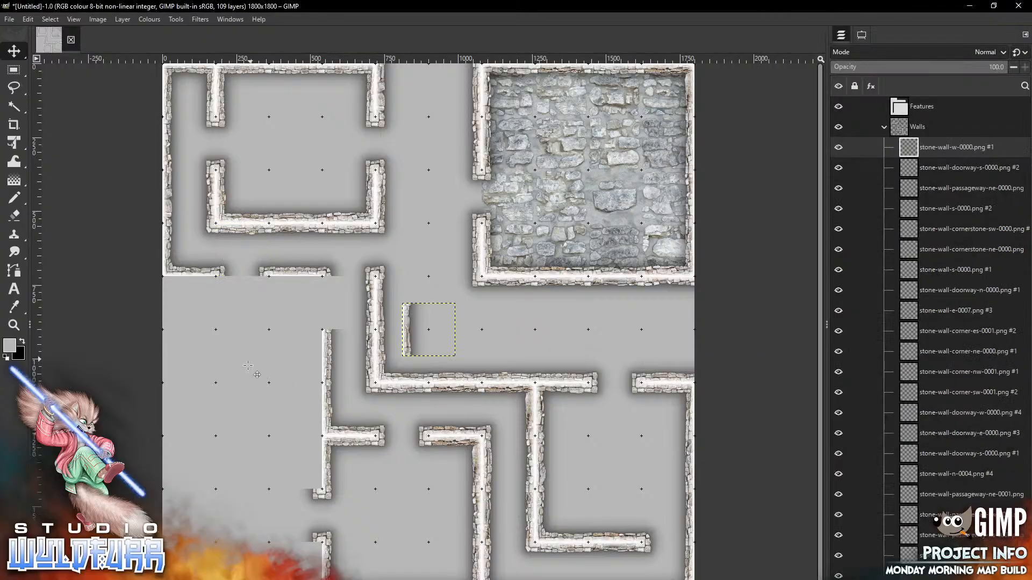
left_click_drag(418, 315, 339, 301)
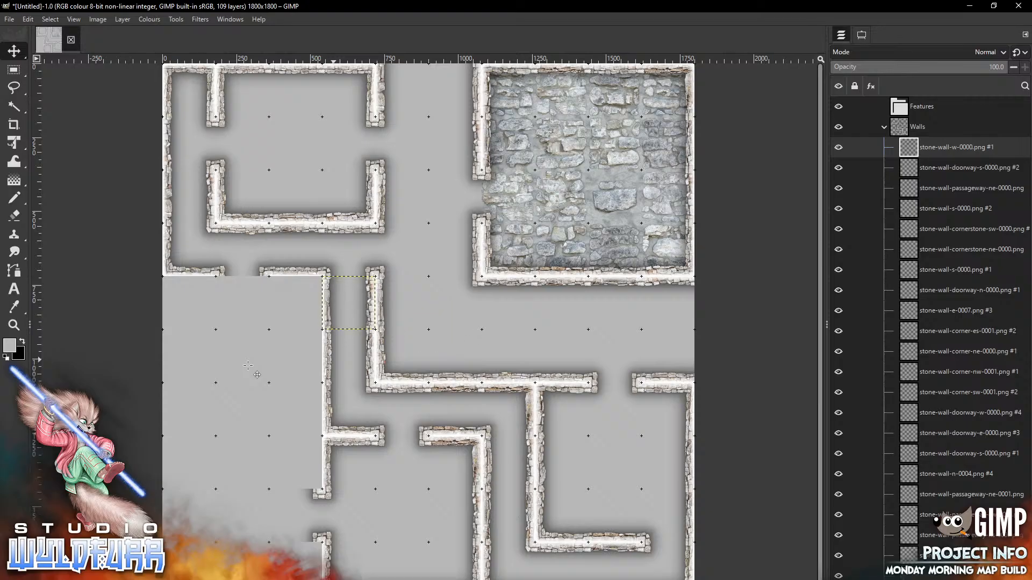
key("alt+Tab")
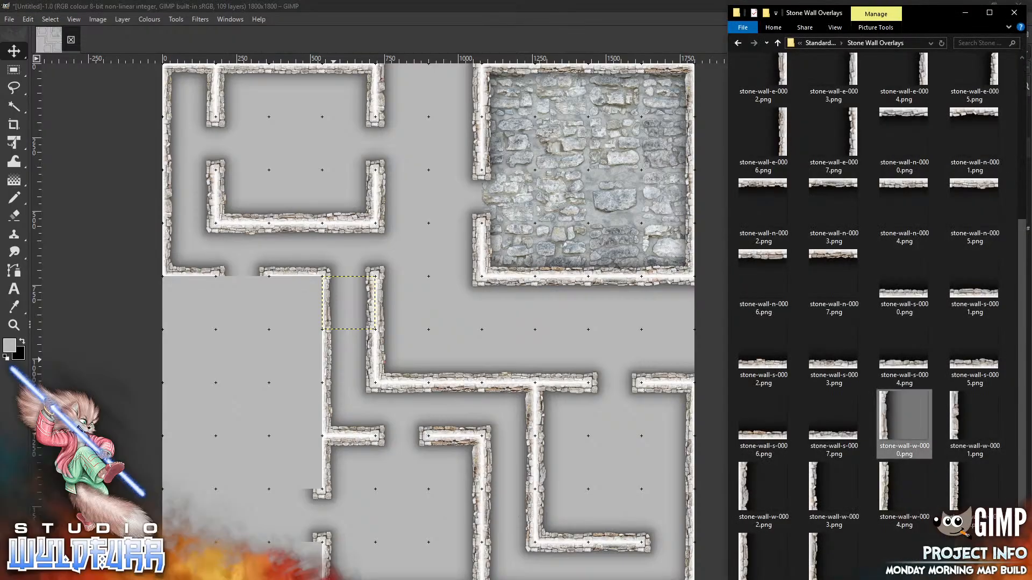
Place corner-ne-0000, corner-sw-0001, corner-nw-0001 and corner-es-0000 tiles at the small left room's corners
scroll(1024, 357, "up", 4)
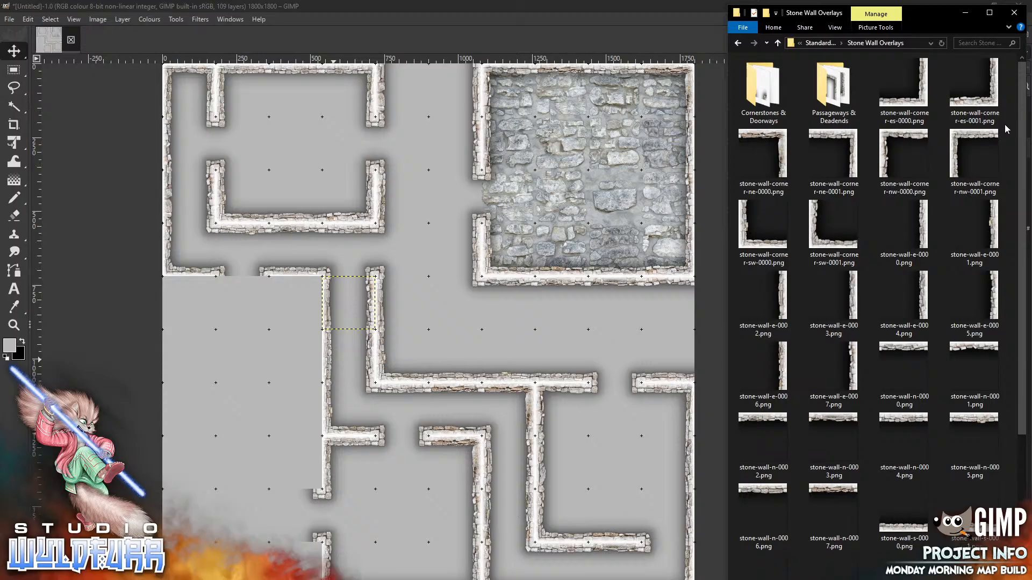
left_click_drag(782, 143, 274, 369)
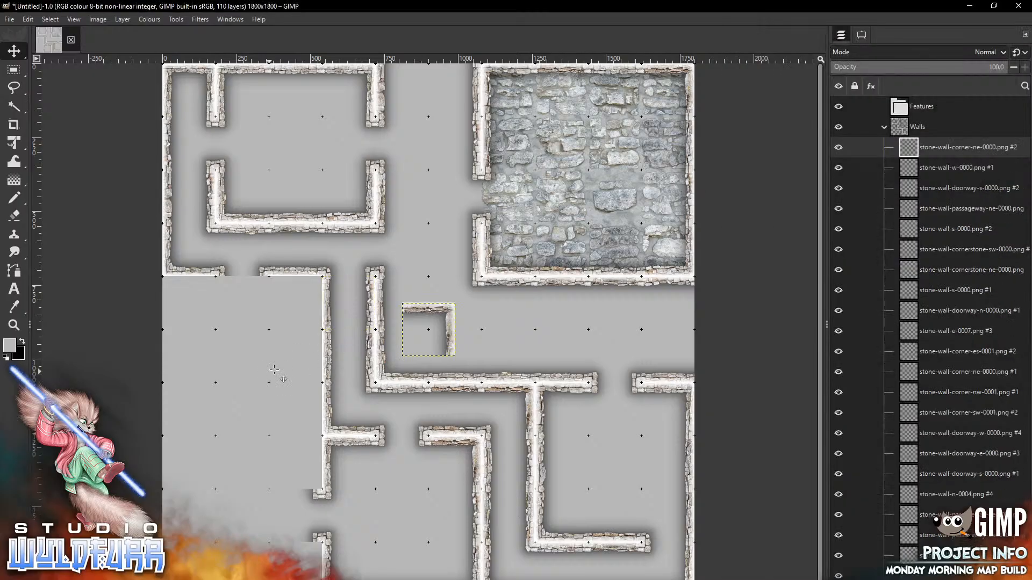
left_click_drag(450, 318, 318, 295)
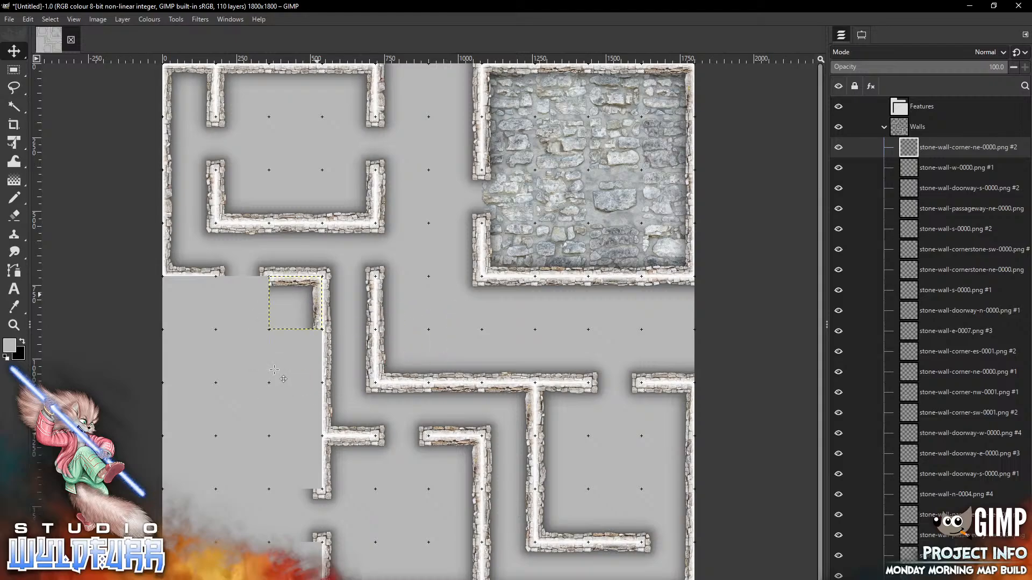
key("alt+Tab")
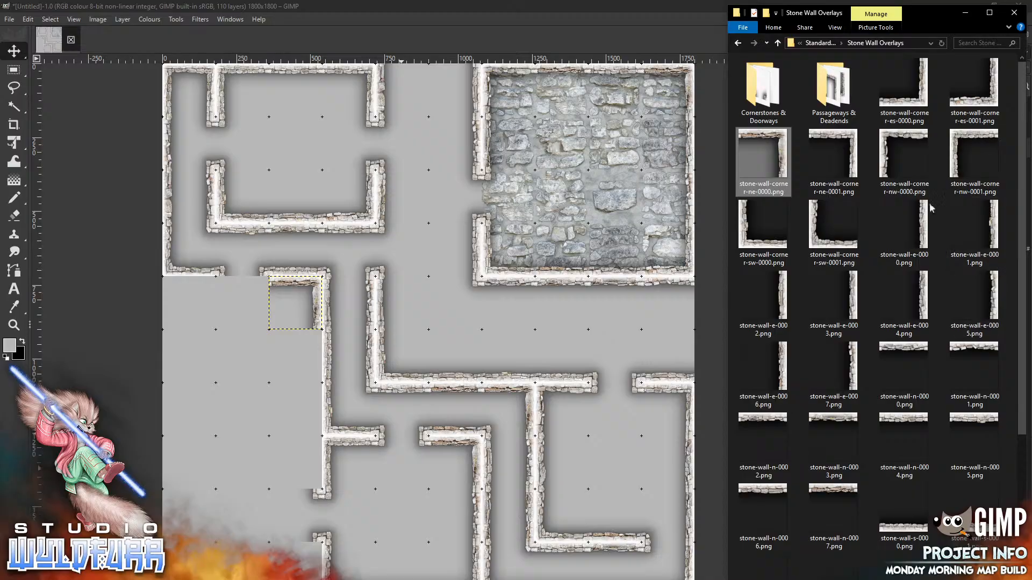
left_click_drag(814, 245, 235, 418)
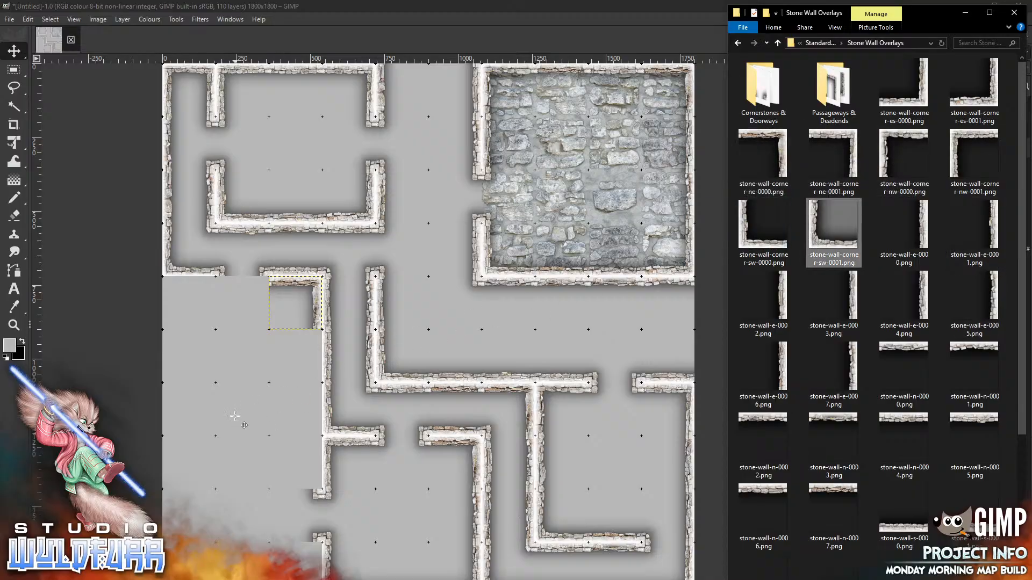
left_click_drag(420, 331, 234, 416)
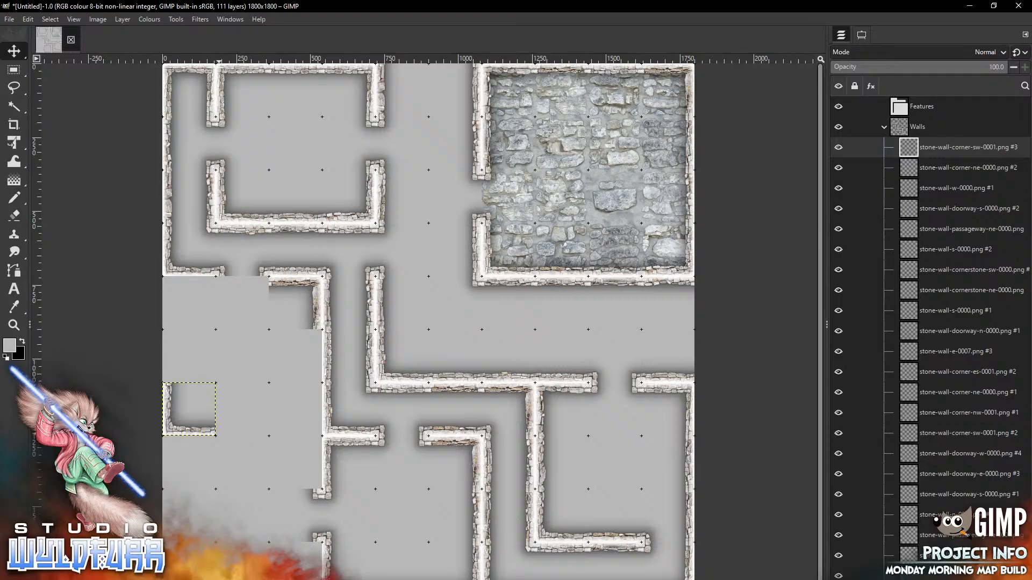
key("alt+Tab")
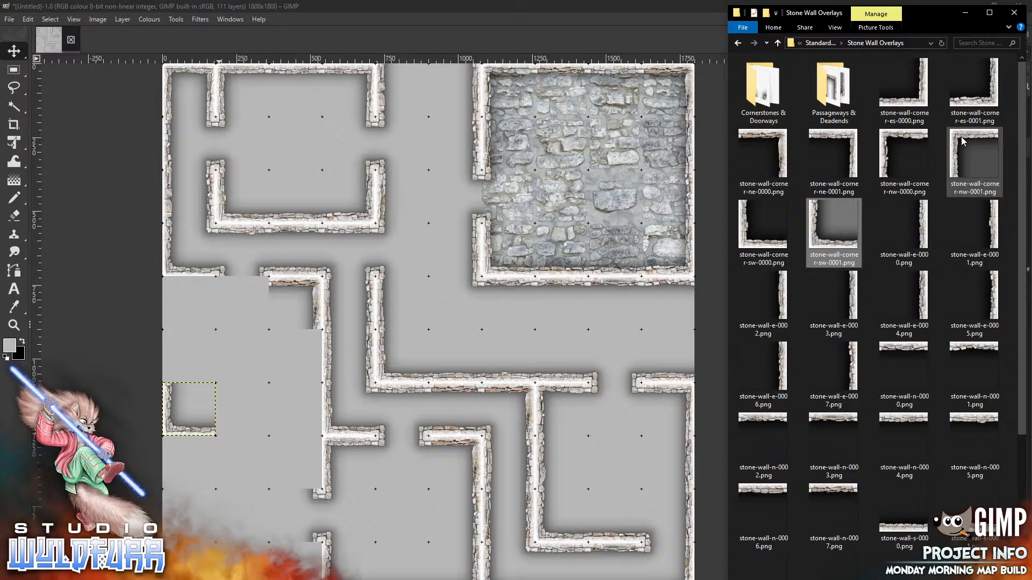
left_click_drag(974, 161, 262, 372)
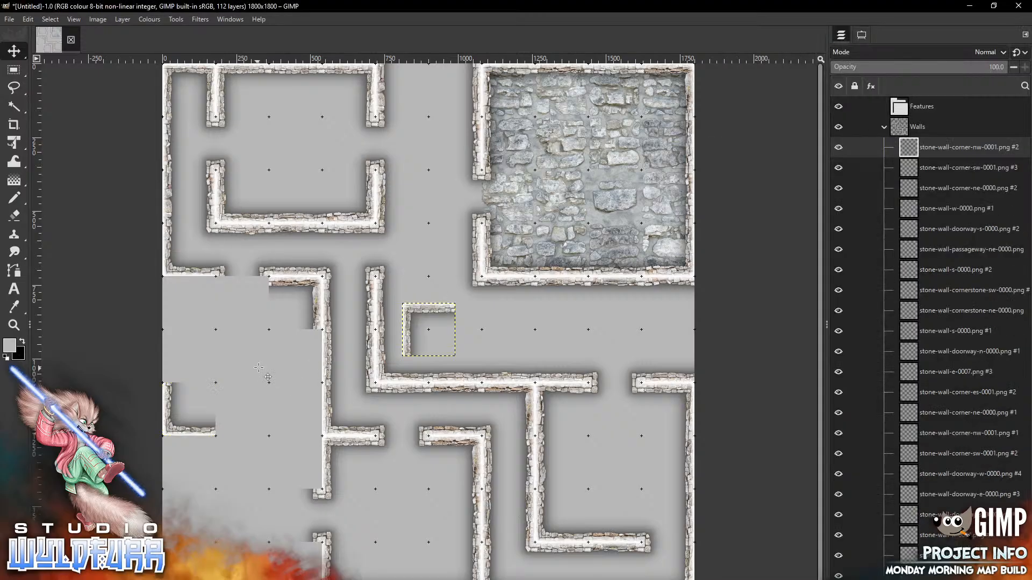
mouse_move(424, 311)
left_mouse_down()
mouse_move(212, 306)
mouse_move(185, 283)
left_mouse_up()
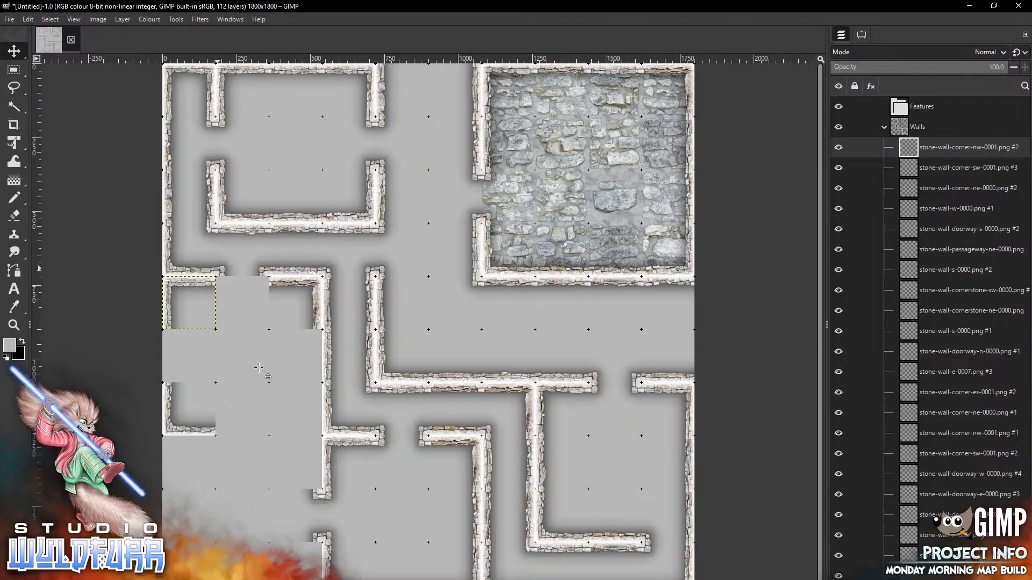
key("alt+Tab")
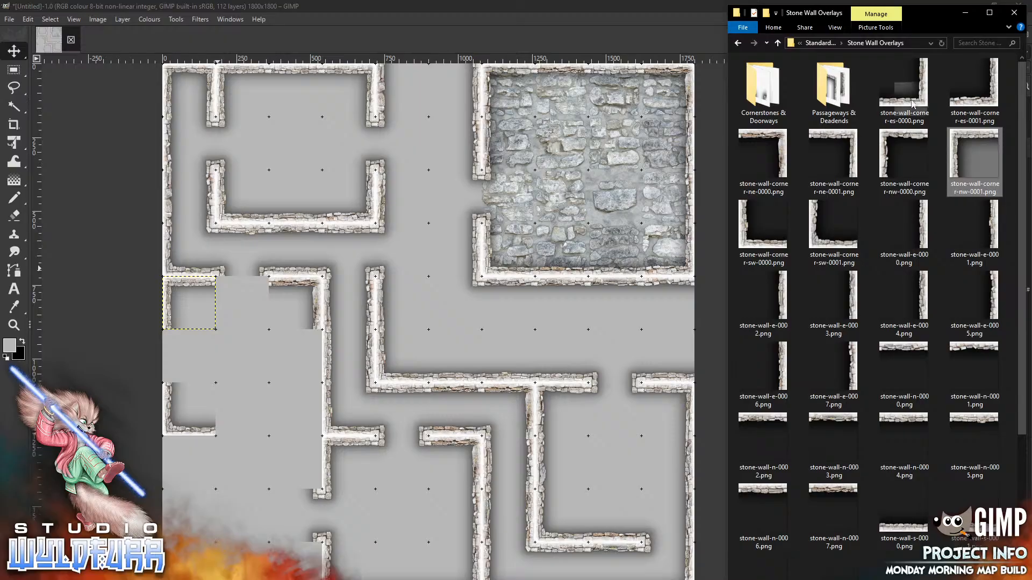
left_click_drag(904, 86, 267, 393)
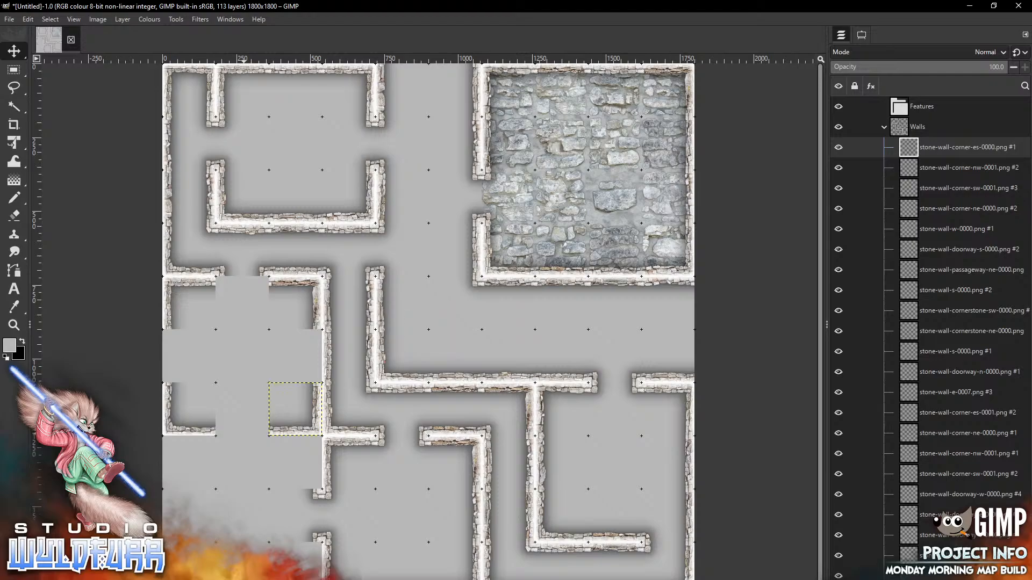
key("alt+Tab")
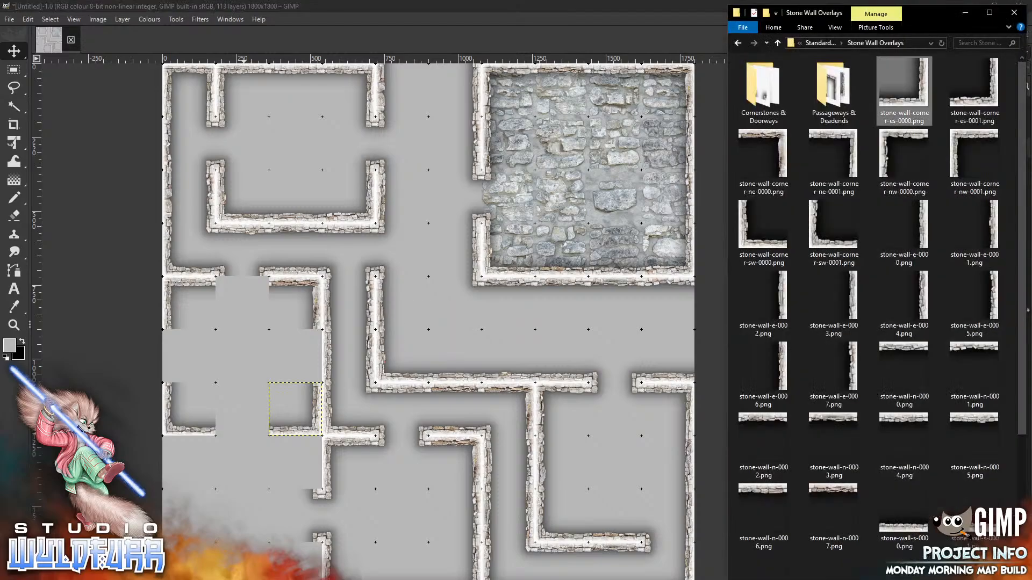
Add stone-wall-e-0003, stone-wall-s-0000 and stone-wall-w-0004 tiles to the left room's walls
left_click(854, 368)
left_click_drag(854, 306, 252, 361)
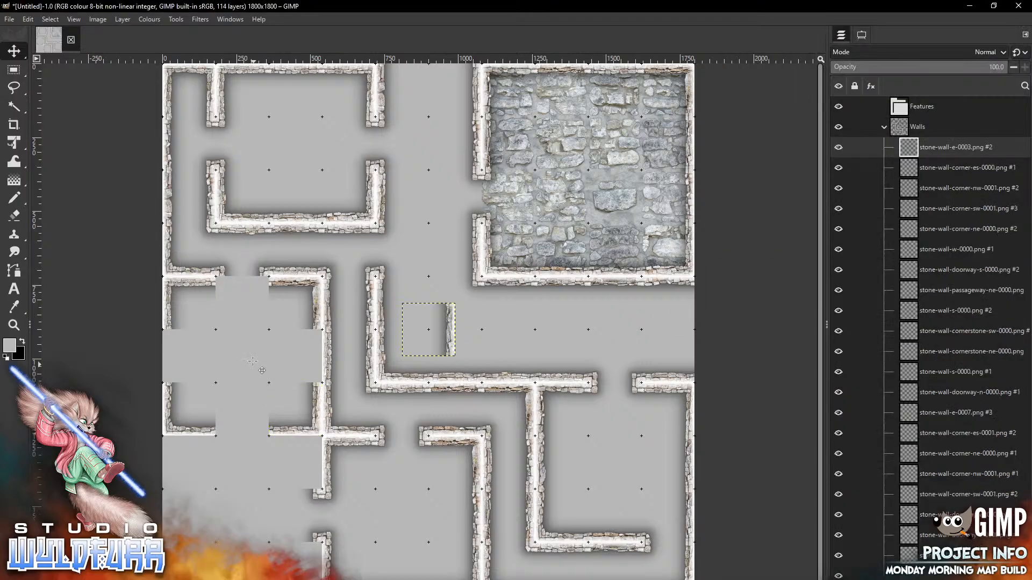
left_click_drag(448, 316, 315, 349)
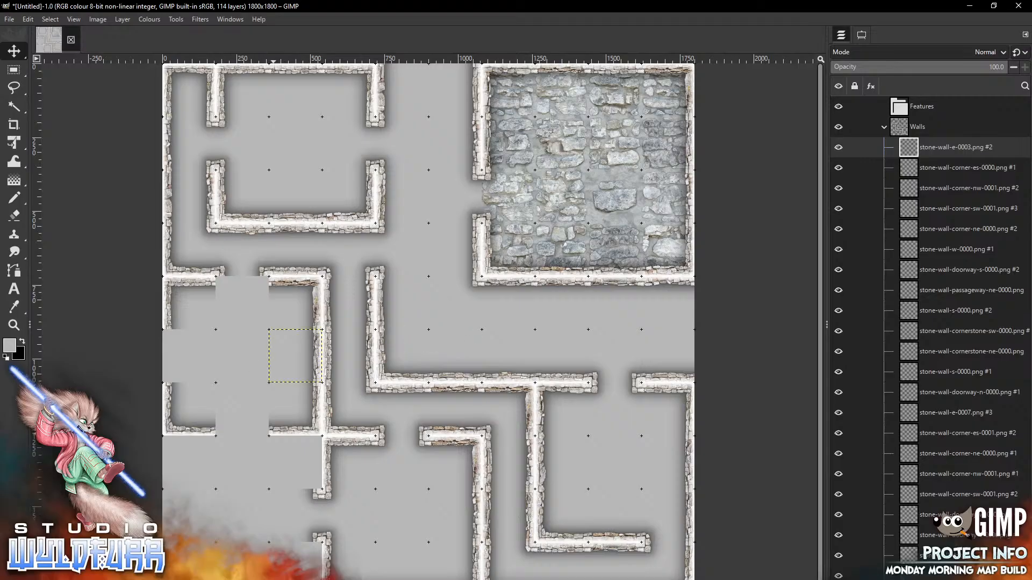
key("alt+Tab")
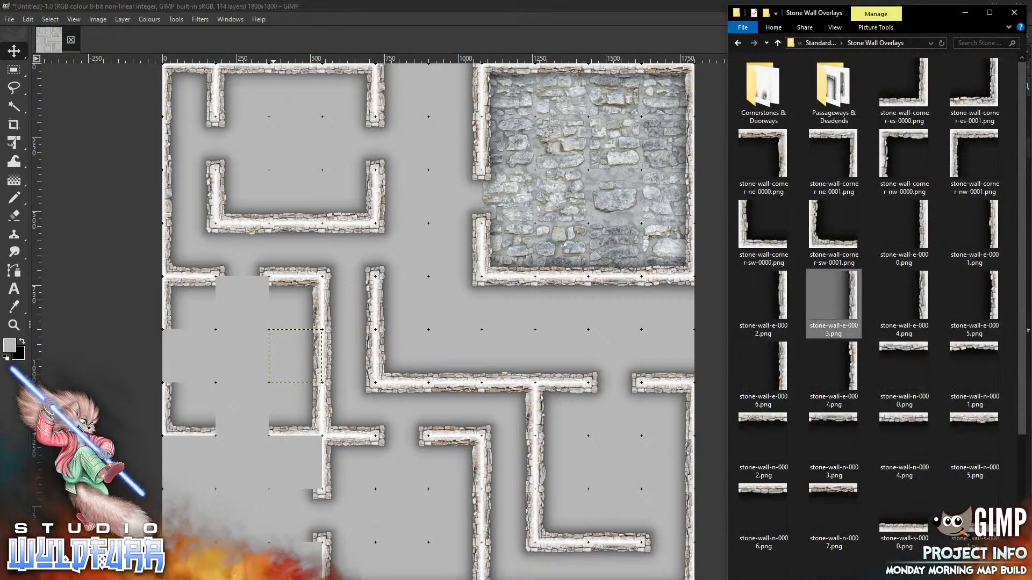
left_click_drag(905, 524, 232, 380)
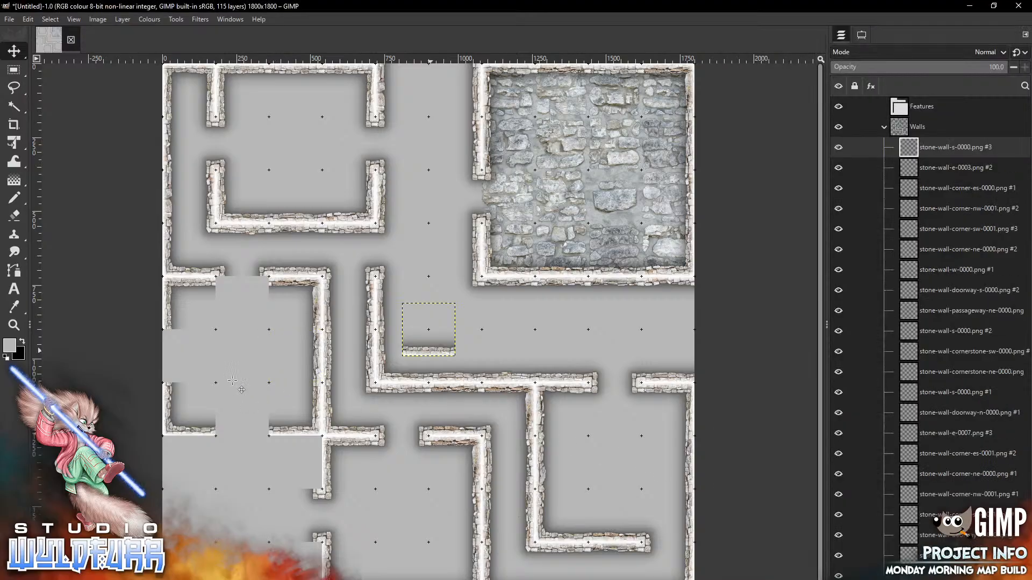
mouse_move(430, 330)
left_mouse_down()
mouse_move(310, 372)
mouse_move(244, 409)
left_mouse_up()
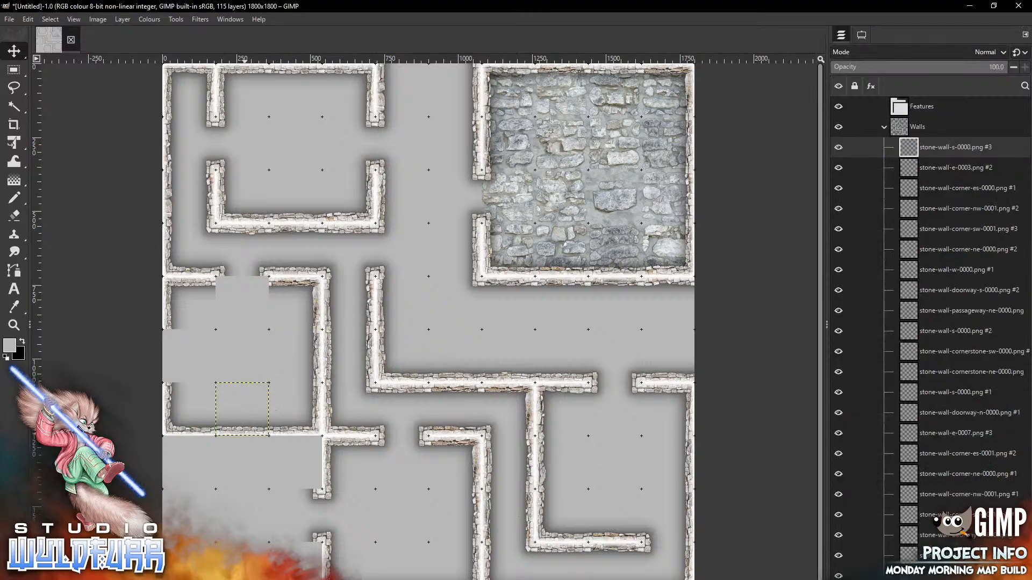
key("alt+Tab")
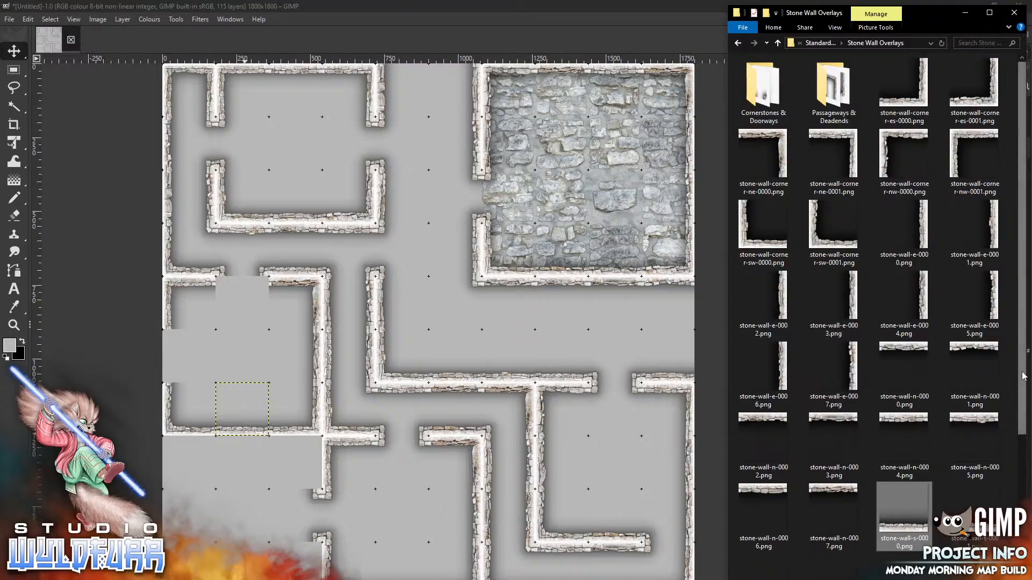
scroll(904, 516, "down", 3)
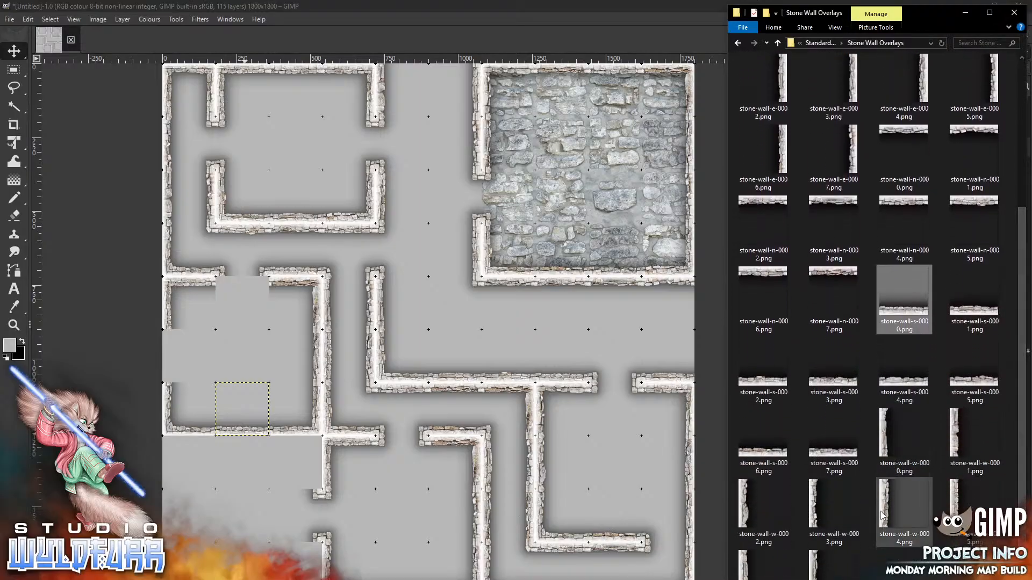
left_click_drag(885, 511, 235, 345)
mouse_move(412, 323)
left_mouse_down()
mouse_move(225, 378)
mouse_move(172, 350)
left_mouse_up()
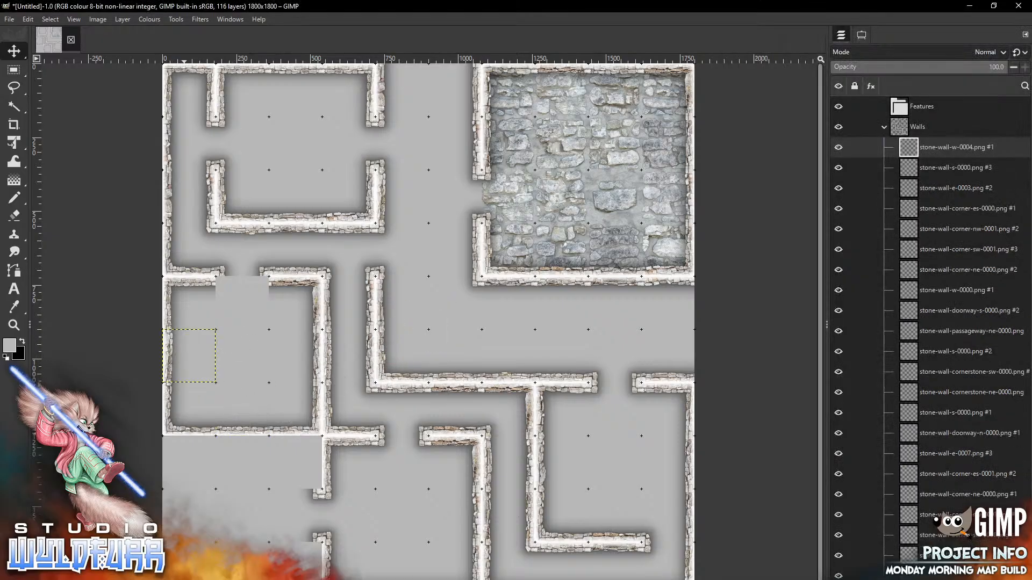
key("alt+Tab")
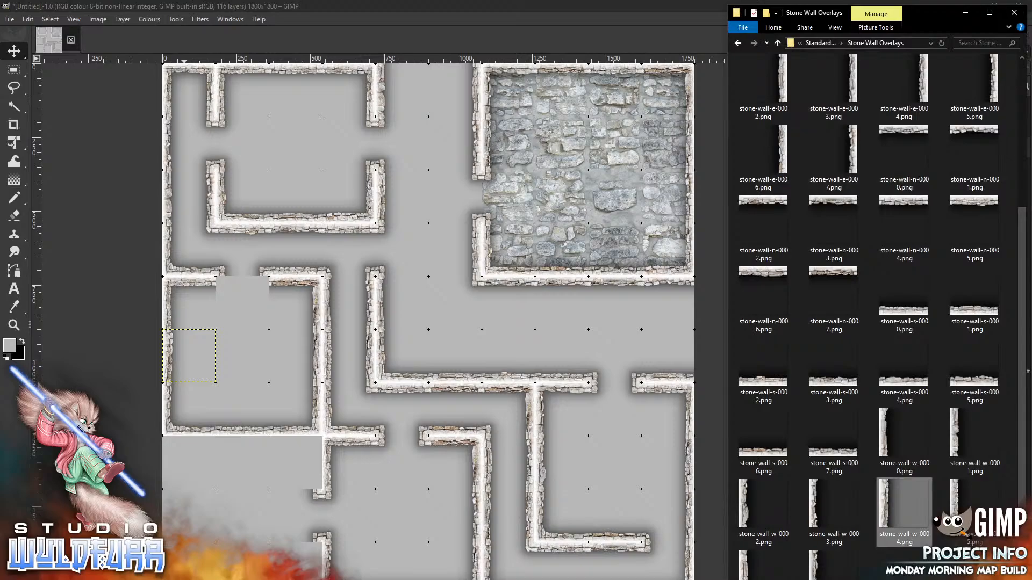
left_click_drag(1022, 283, 1024, 122)
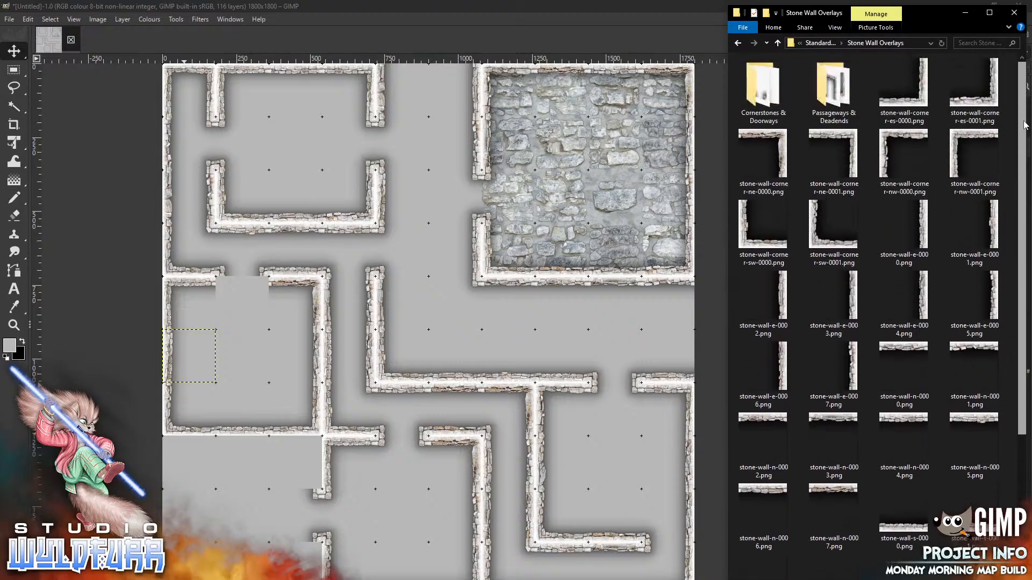
Set a stone-wall-doorway-n-0000 tile into the room's top wall gap
double_click(752, 92)
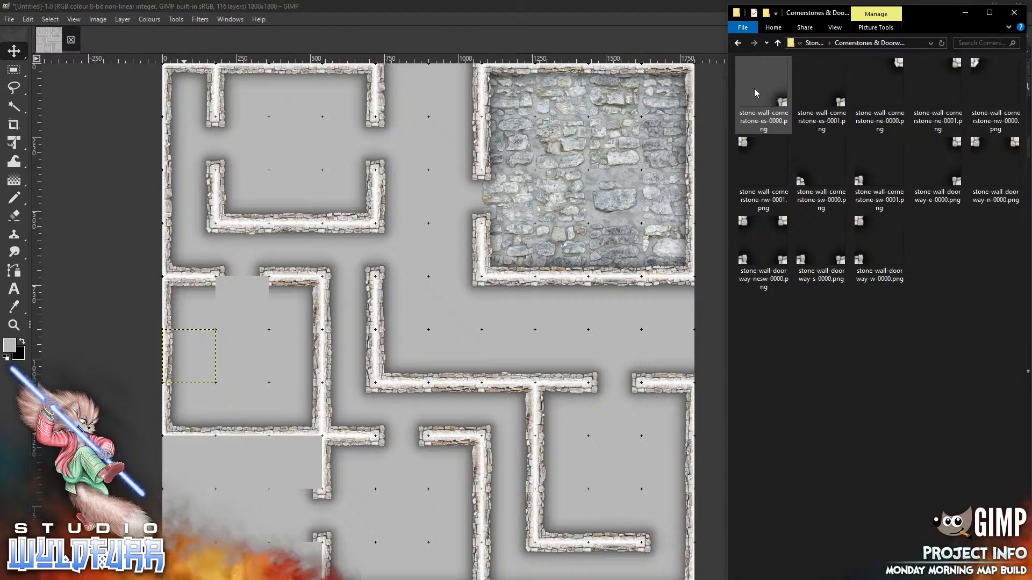
left_click_drag(973, 144, 232, 350)
left_click_drag(453, 312, 266, 286)
left_click_drag(233, 350, 233, 350)
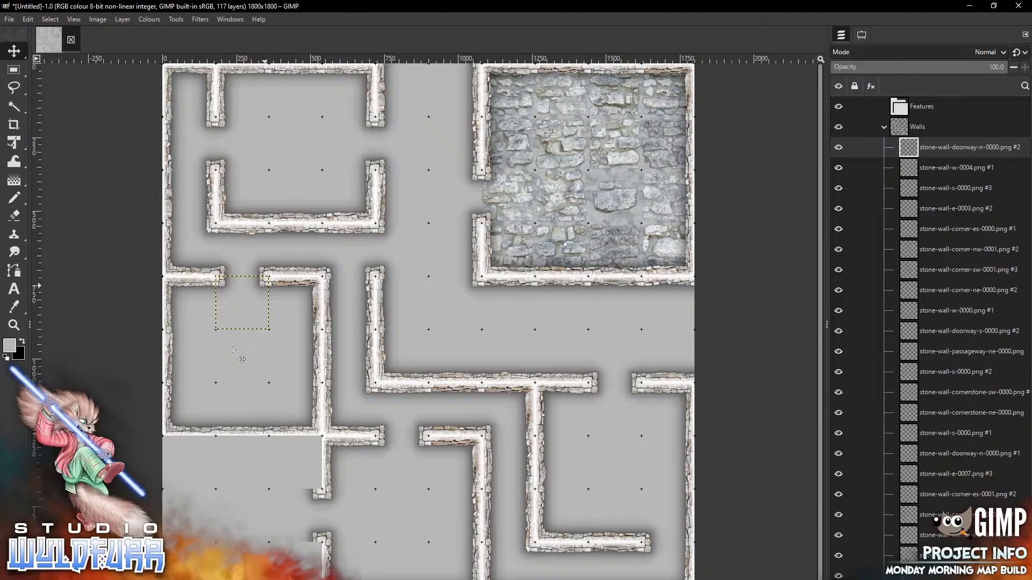
key("alt+Tab")
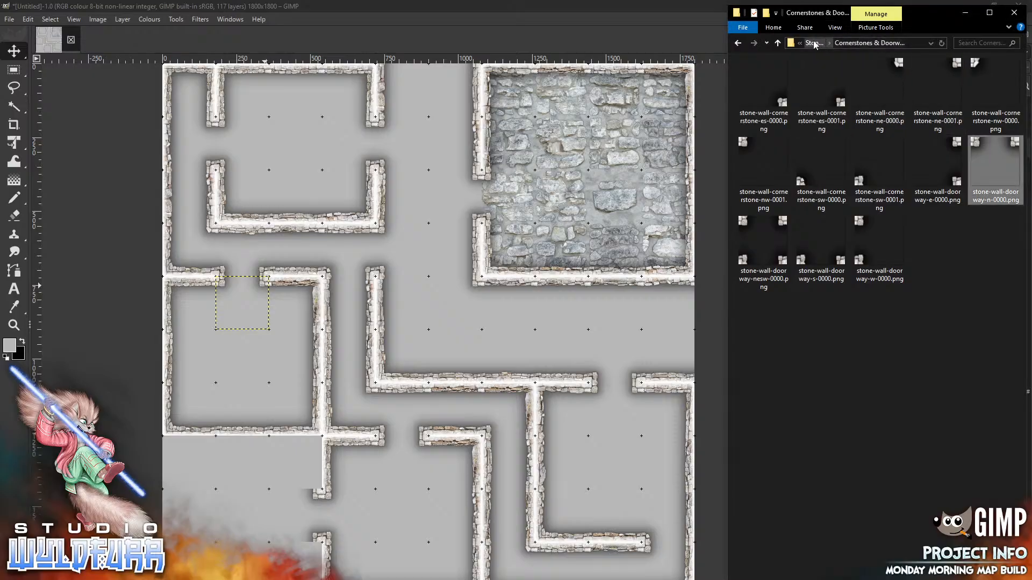
left_click(817, 44)
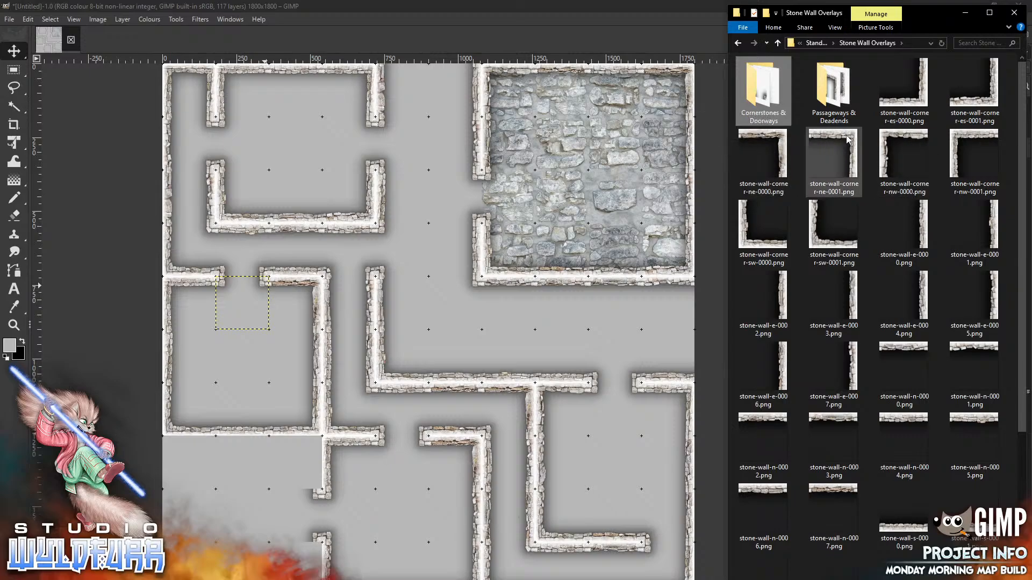
Place northeast, northwest, southwest and east-south corner pieces at the lower-left walls
left_click_drag(847, 141, 290, 466)
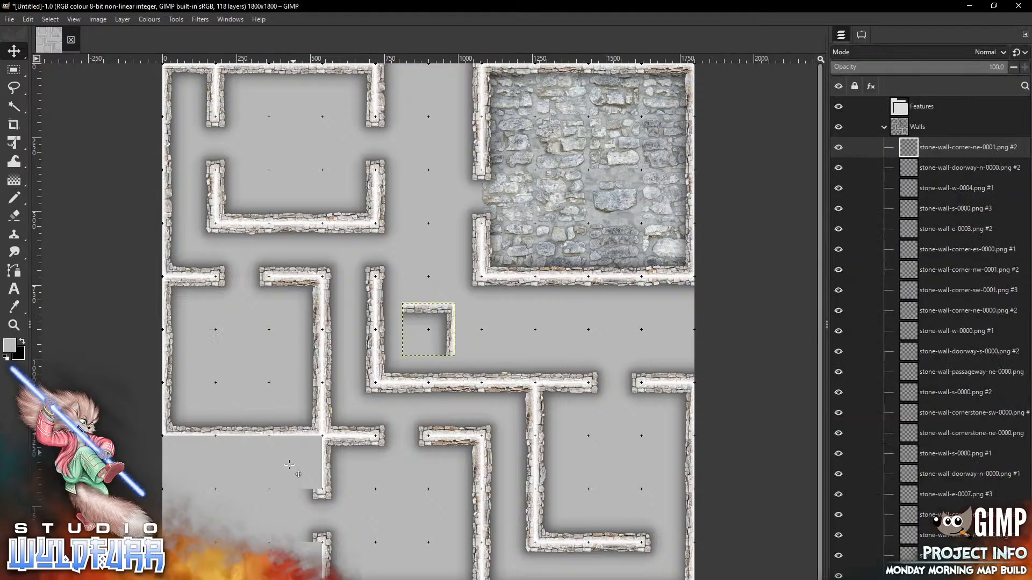
mouse_move(449, 310)
left_mouse_down()
mouse_move(319, 469)
mouse_move(314, 447)
left_mouse_up()
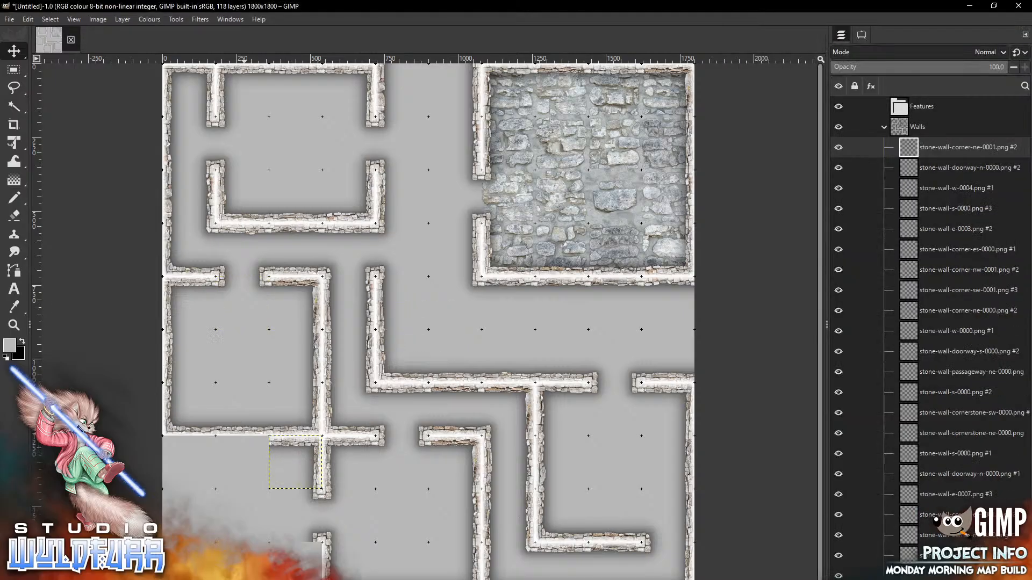
key("alt+Tab")
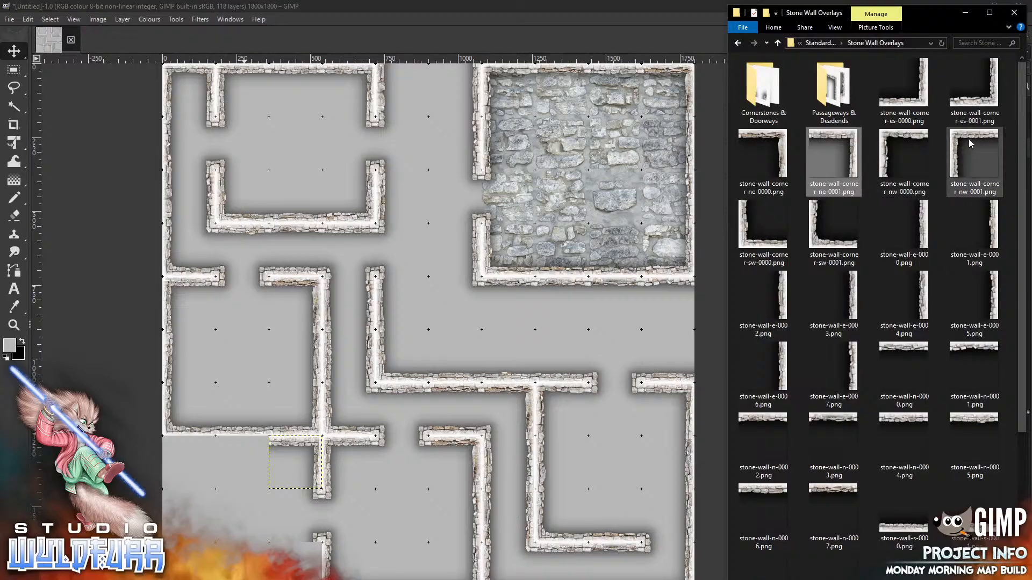
mouse_move(973, 139)
left_mouse_down()
mouse_move(590, 284)
mouse_move(451, 358)
mouse_move(961, 147)
left_mouse_up()
left_click_drag(887, 137, 247, 510)
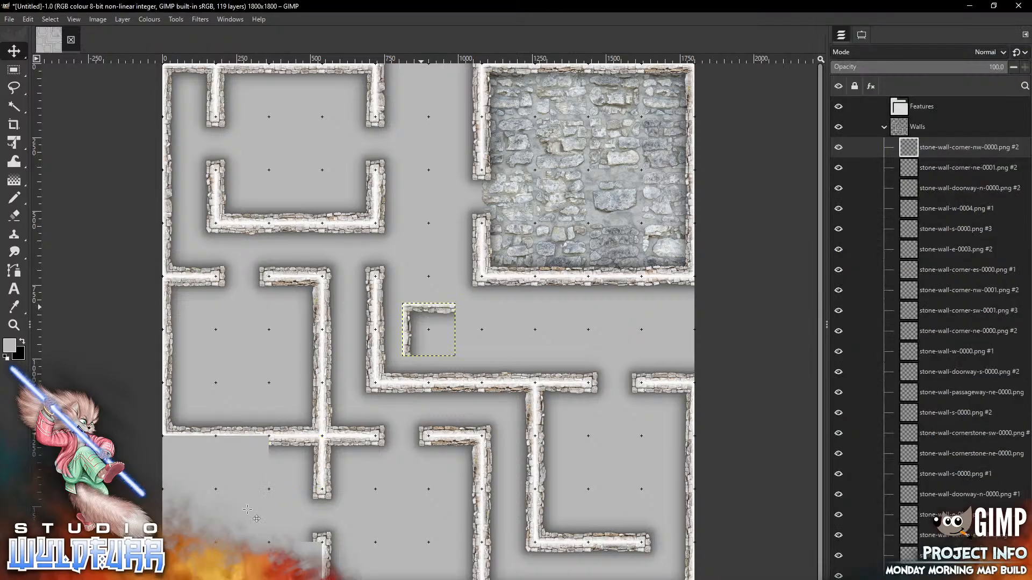
left_click_drag(423, 313, 184, 451)
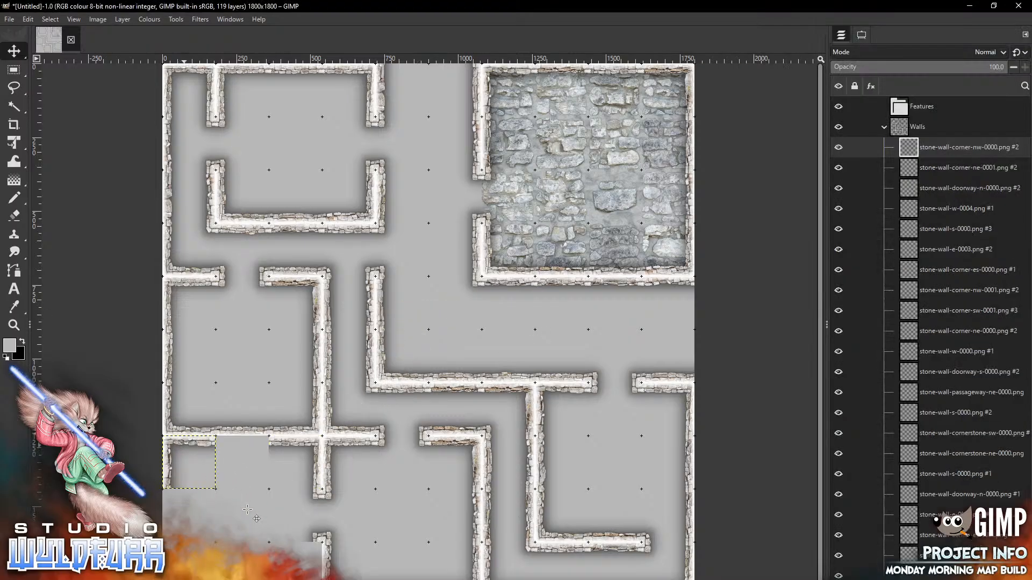
key("alt+Tab")
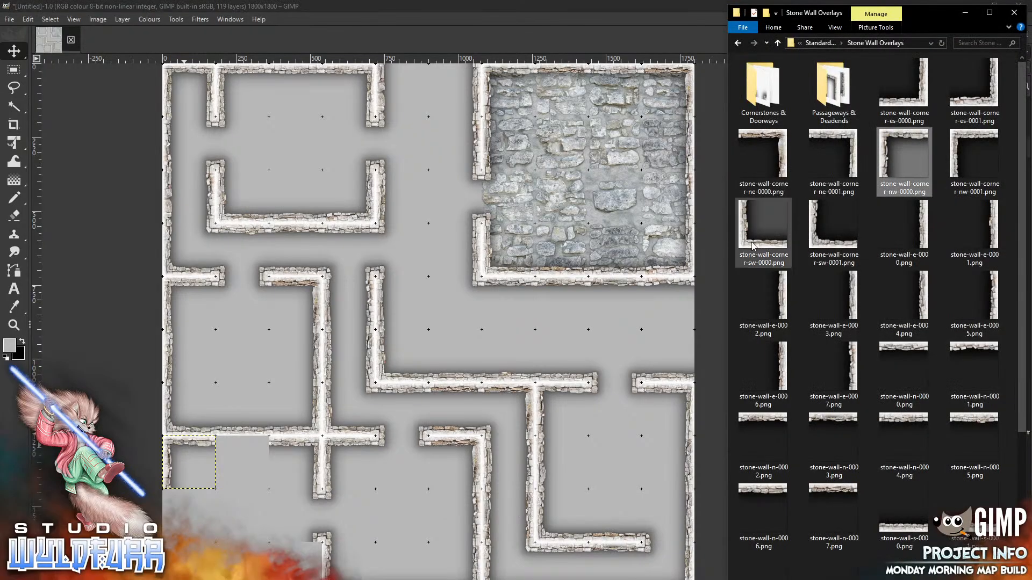
left_click_drag(755, 247, 316, 489)
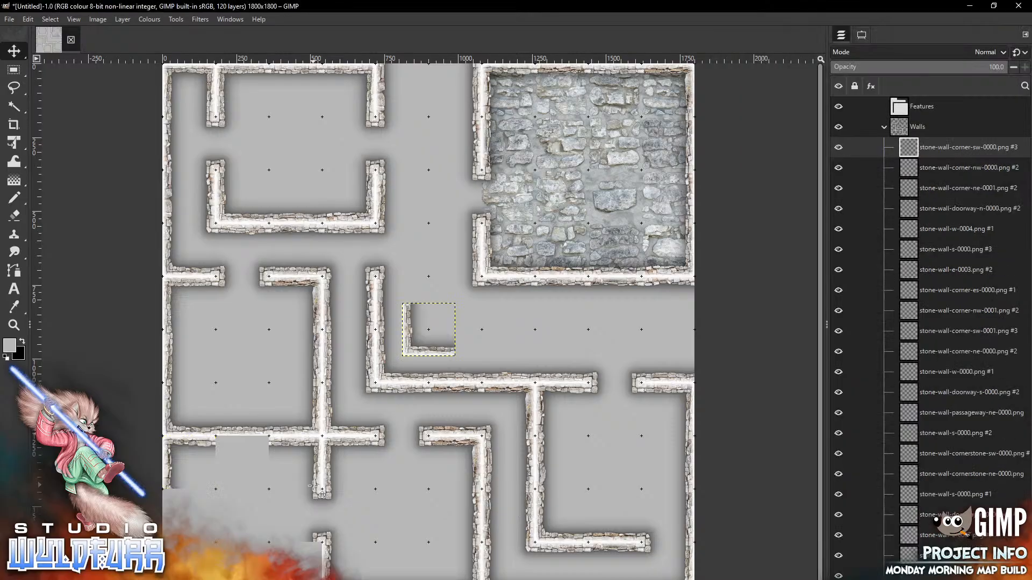
left_click_drag(429, 349, 195, 540)
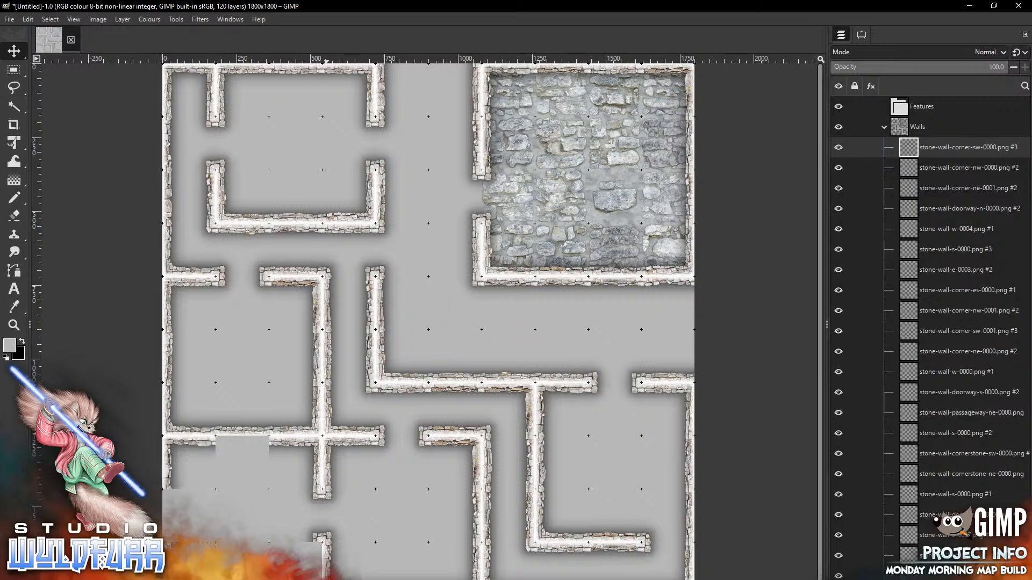
key("alt+Tab")
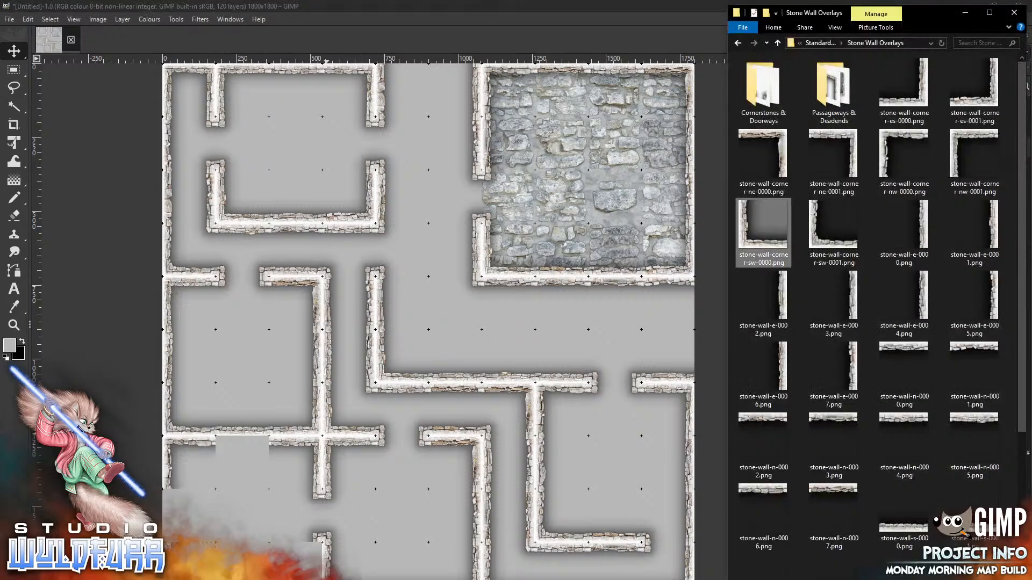
left_click_drag(991, 105, 453, 293)
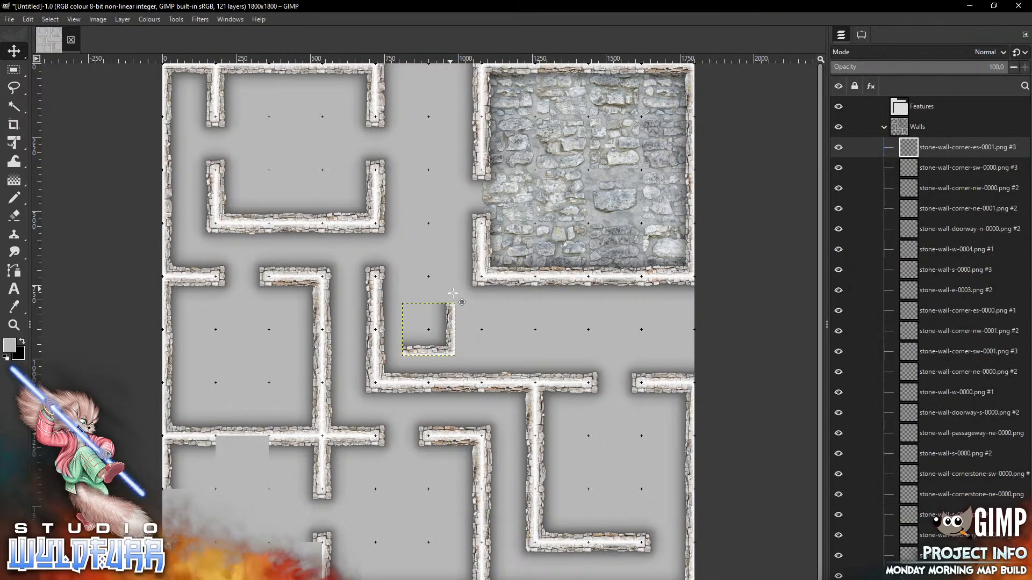
left_click_drag(451, 339, 312, 577)
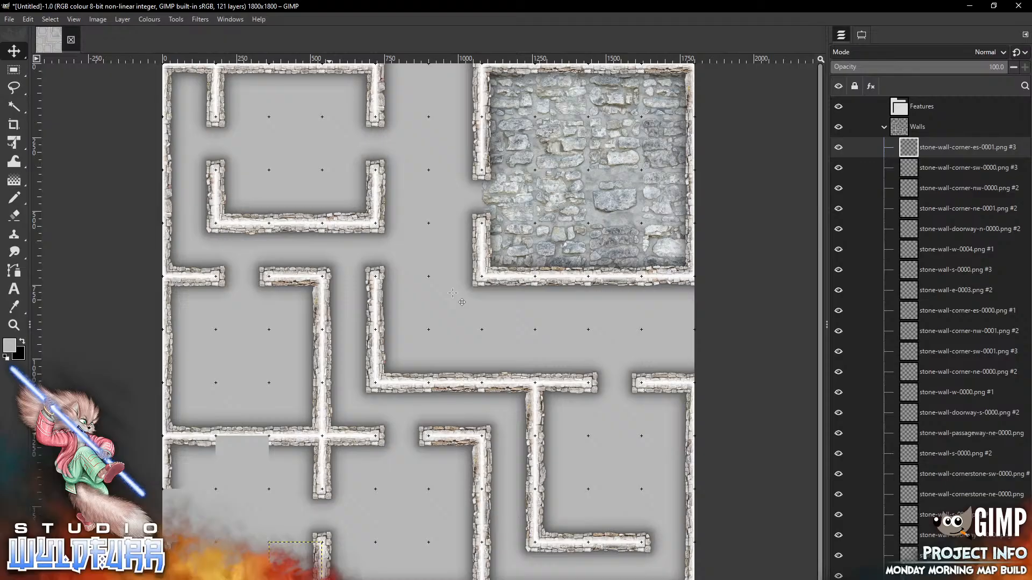
key("alt+Tab")
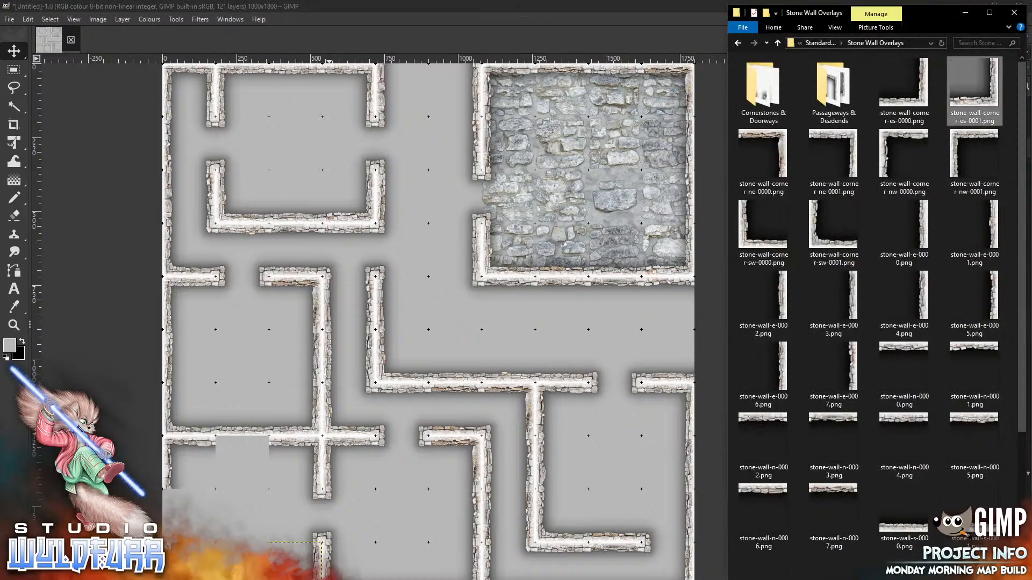
Add north, south and stone-wall-w-0005 wall pieces at the lower left, then collapse the Walls group
left_click_drag(911, 423, 245, 486)
mouse_move(440, 312)
left_mouse_down()
mouse_move(272, 460)
mouse_move(226, 470)
left_mouse_up()
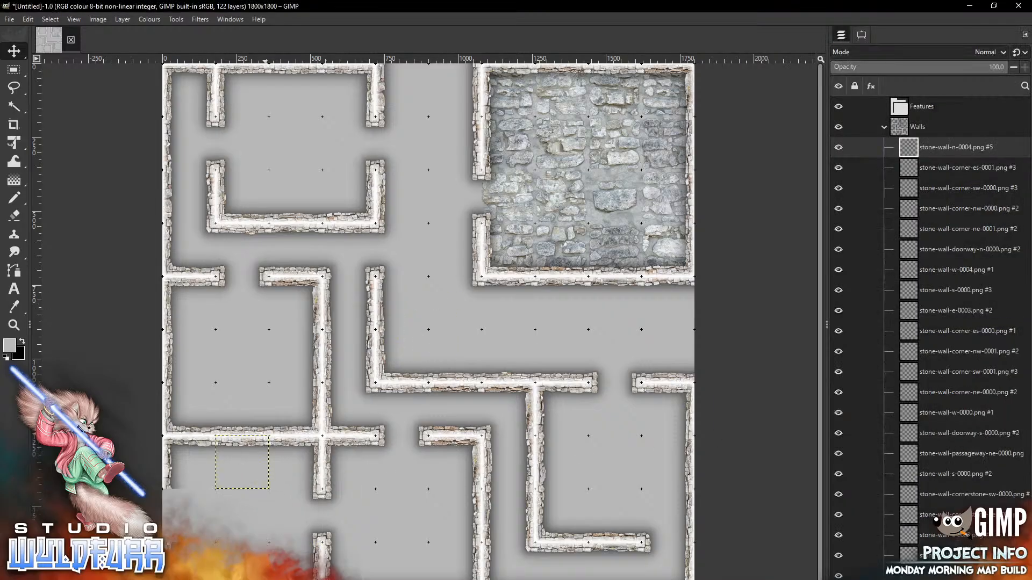
key("alt+Tab")
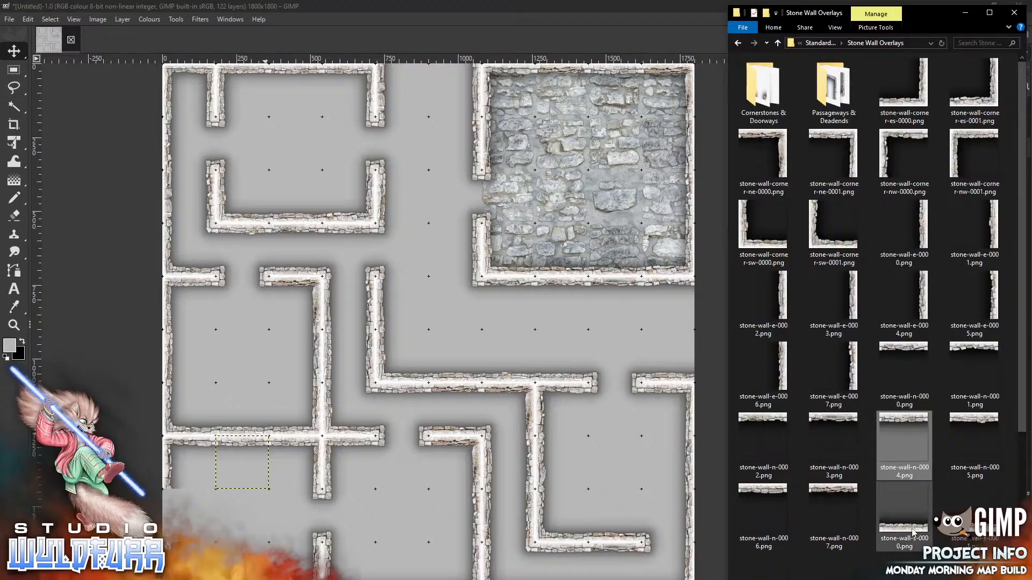
left_click_drag(914, 532, 235, 520)
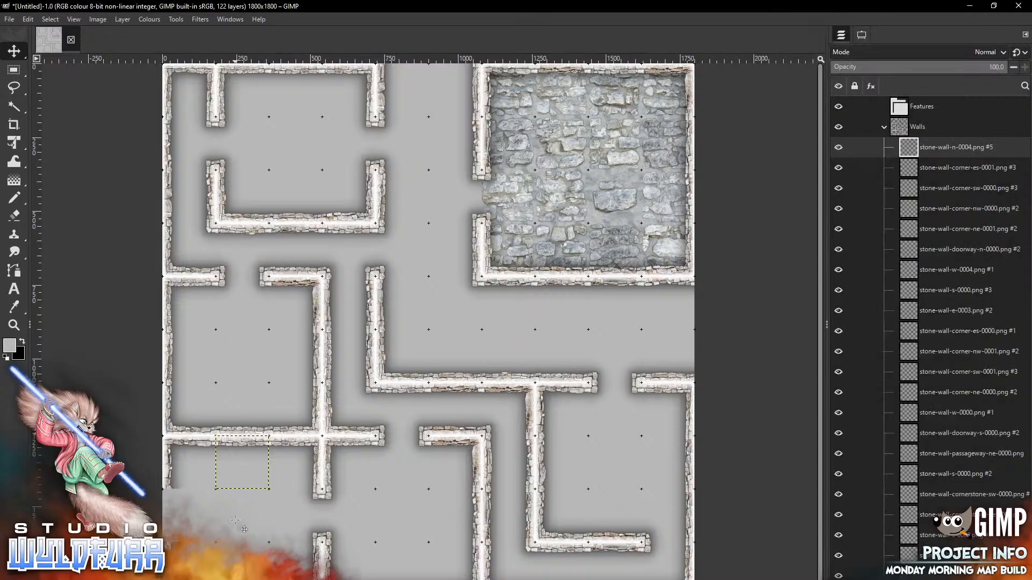
mouse_move(435, 350)
left_mouse_down()
mouse_move(266, 509)
mouse_move(243, 578)
left_mouse_up()
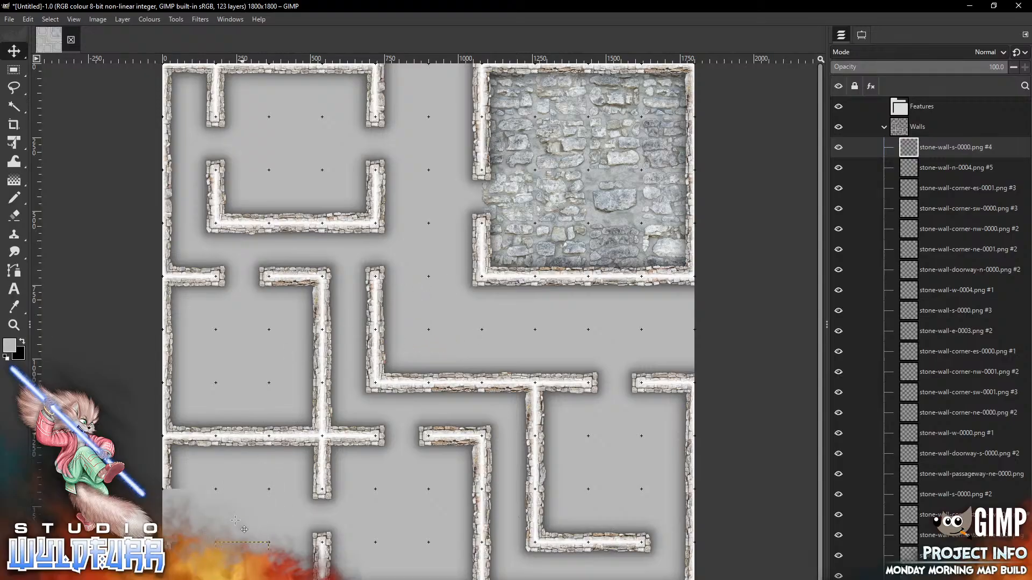
key("alt+Tab")
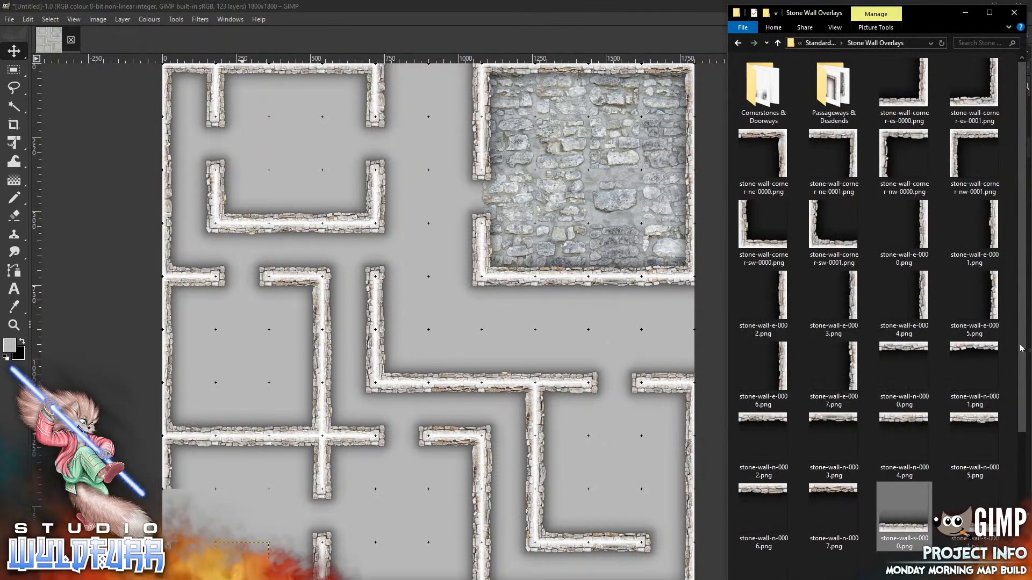
scroll(881, 317, "down", 3)
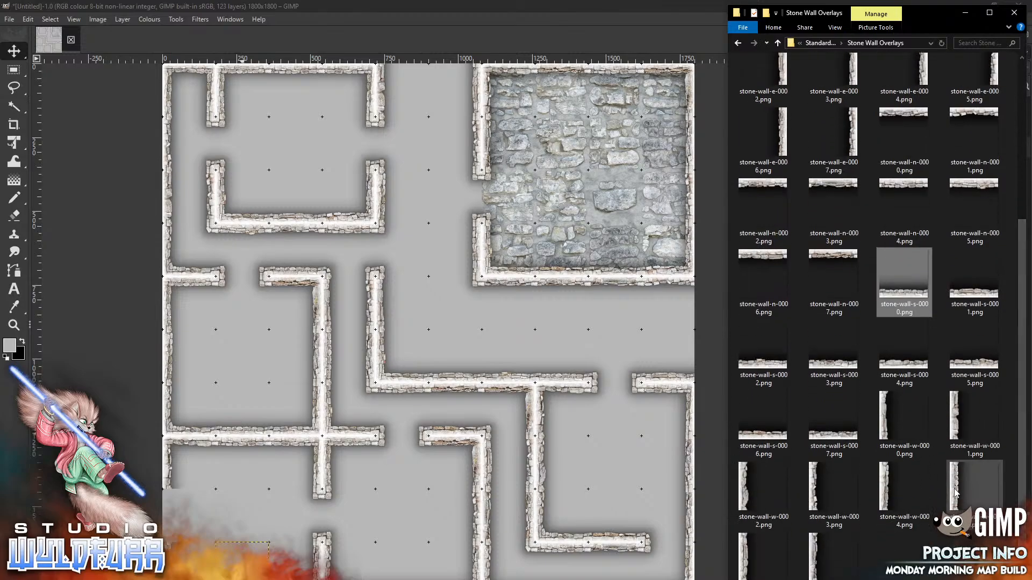
left_click_drag(956, 492, 236, 511)
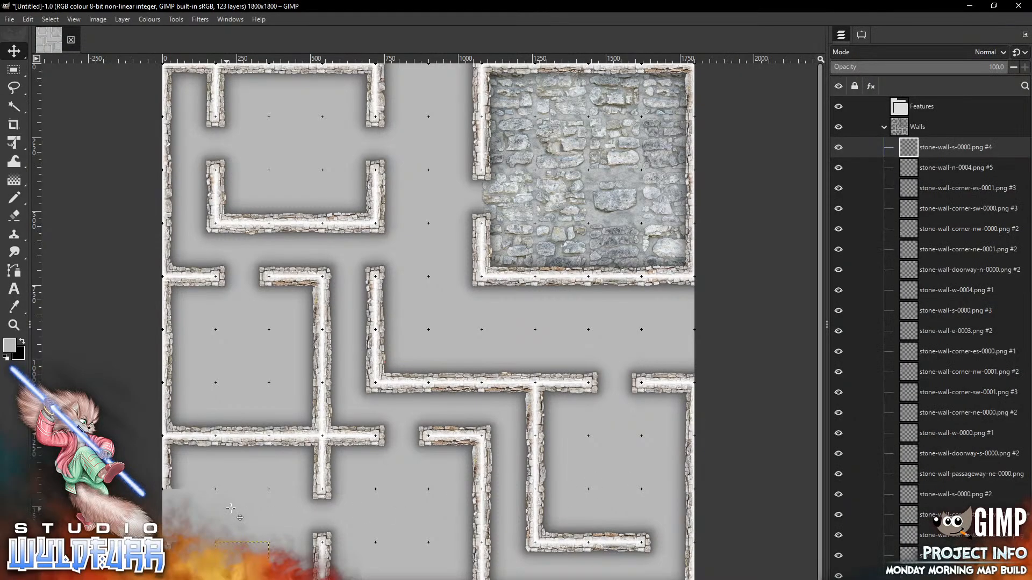
mouse_move(408, 326)
left_mouse_down()
mouse_move(381, 366)
mouse_move(188, 512)
mouse_move(172, 511)
left_mouse_up()
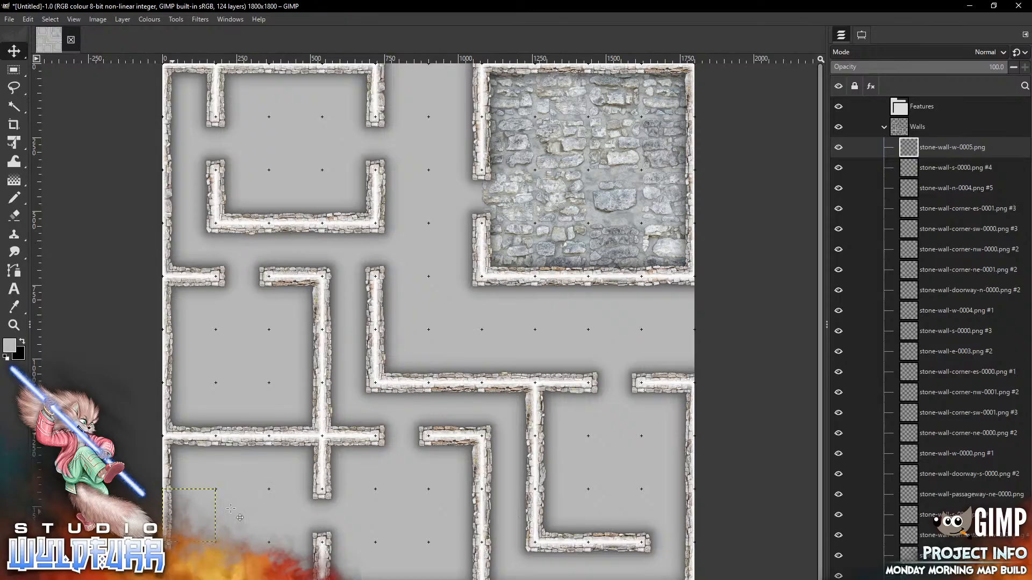
left_click(884, 126)
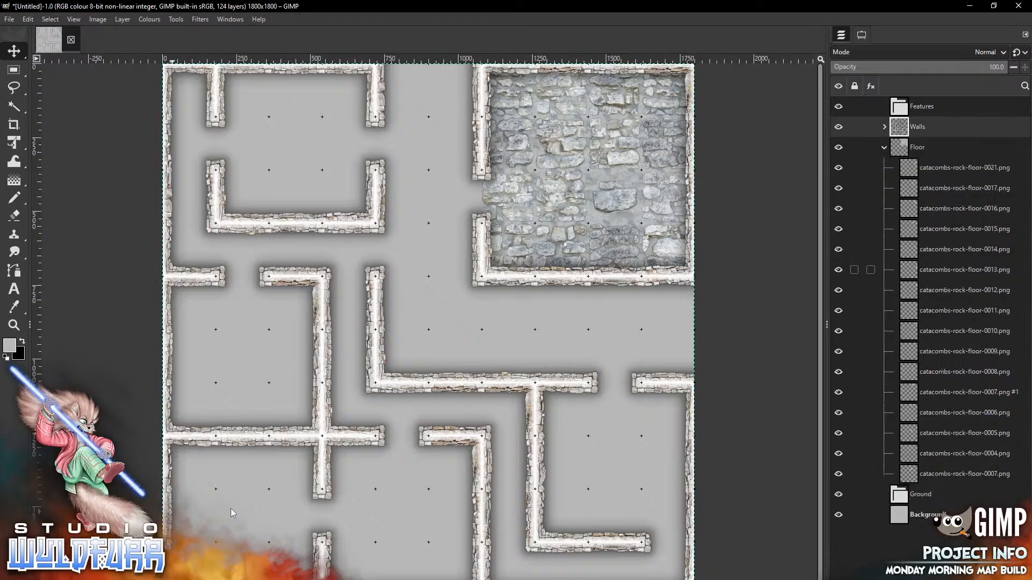
Lock the Walls group's position and make the top catacombs floor layer active
left_click(855, 127)
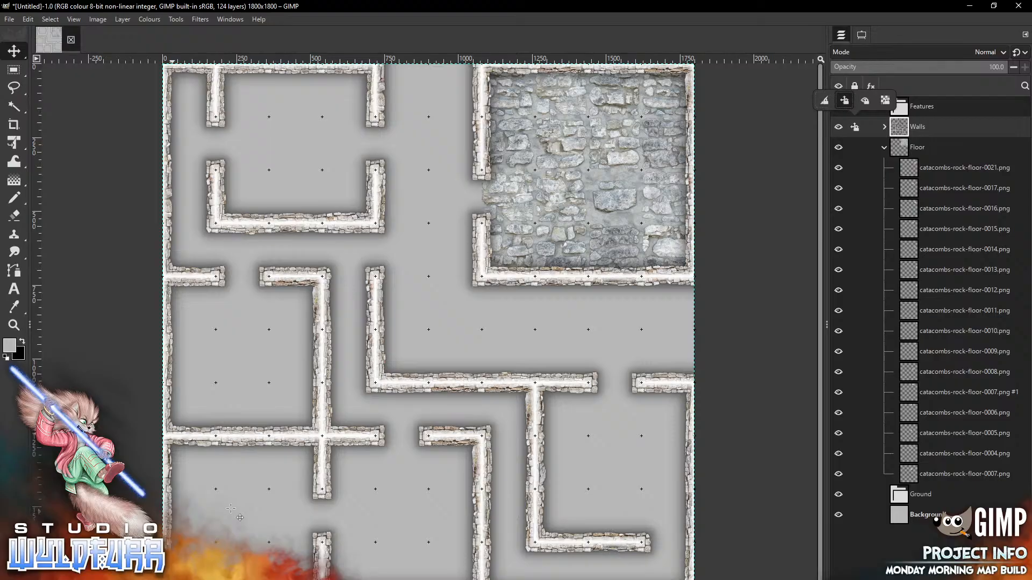
left_click(964, 167)
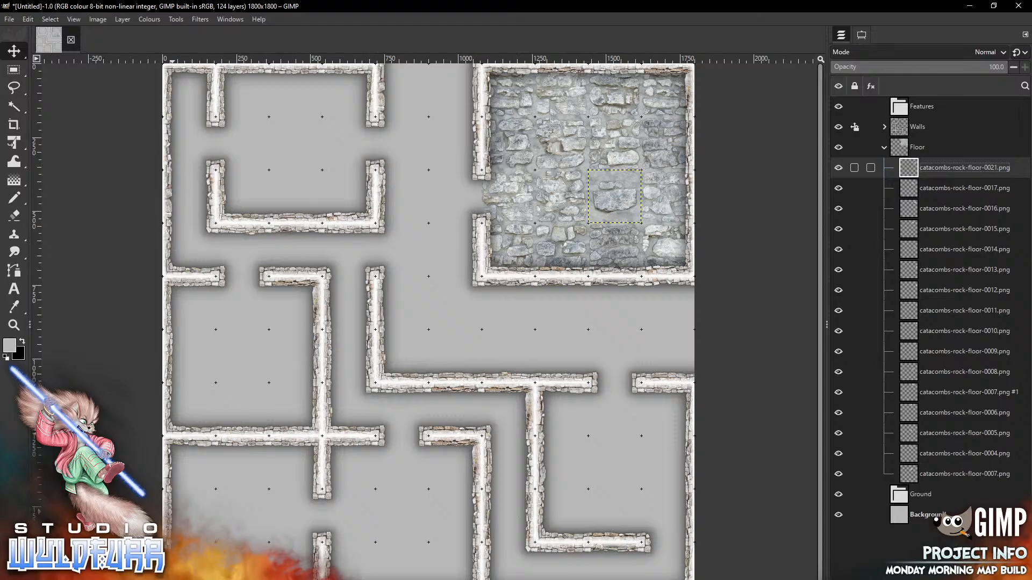
key("alt+Tab")
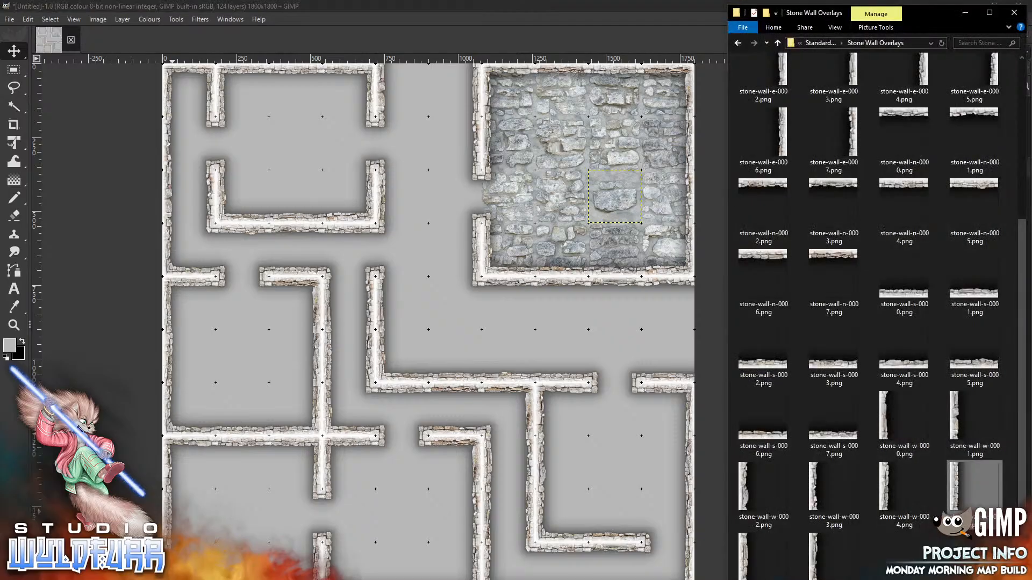
Go up from Stone Wall Overlays to Standard Edition and into Catacomb Rock Floor
left_click(818, 45)
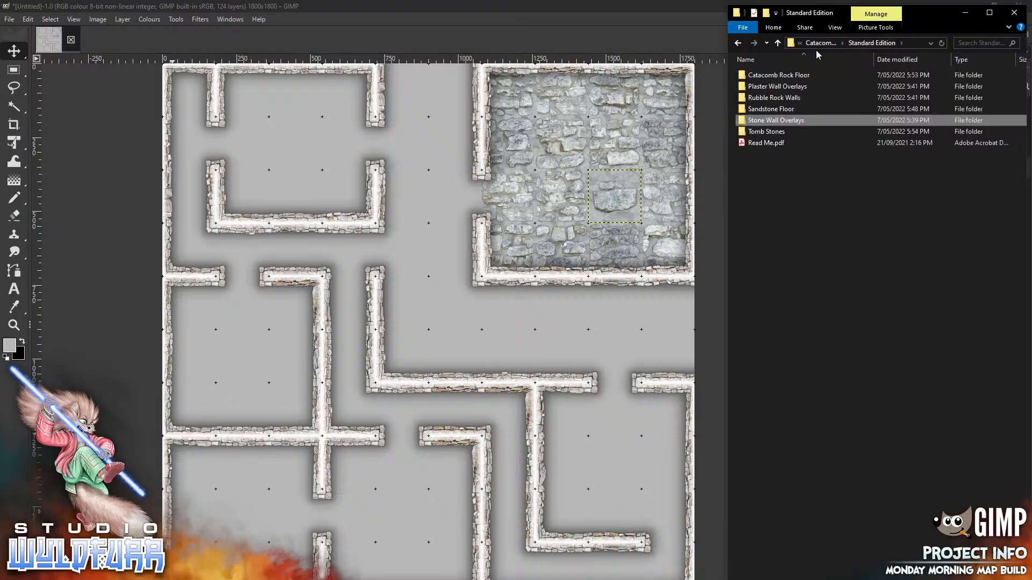
left_click(804, 75)
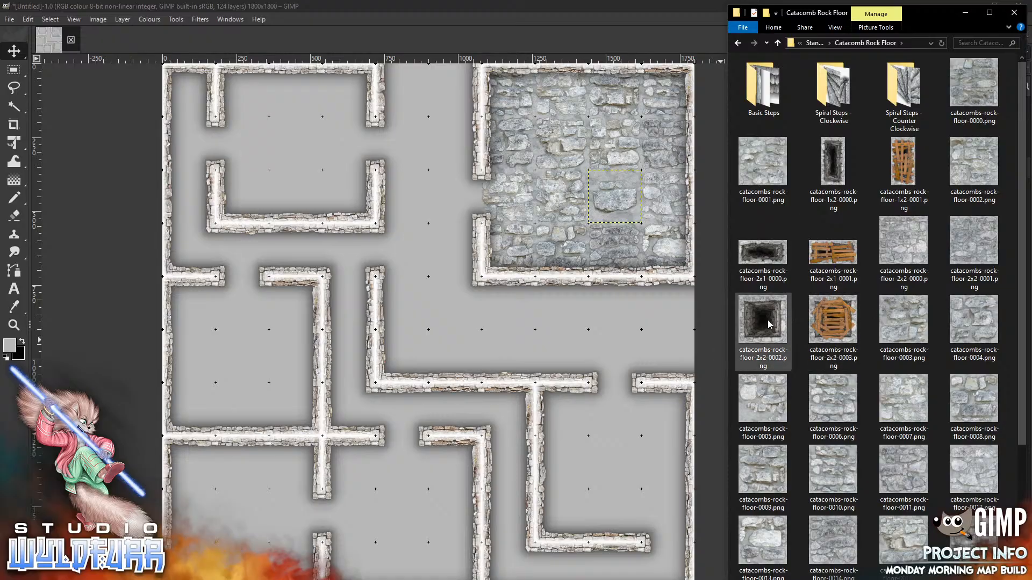
Drop the 2x2-0002 pit tile onto the map below the stone room
left_click(481, 347)
mouse_move(481, 347)
left_mouse_down()
mouse_move(481, 336)
mouse_move(571, 316)
left_mouse_up()
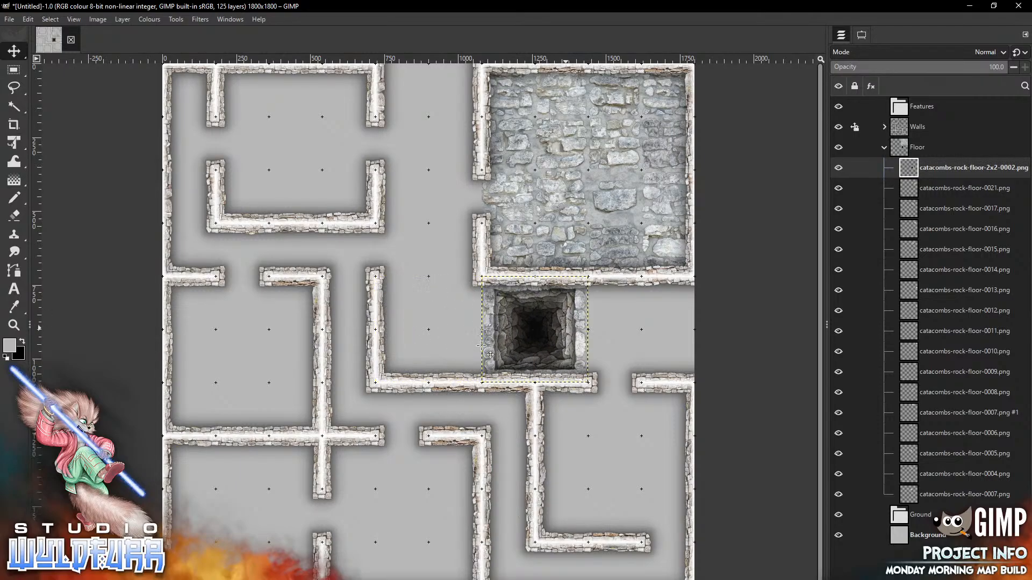
key("alt+Tab")
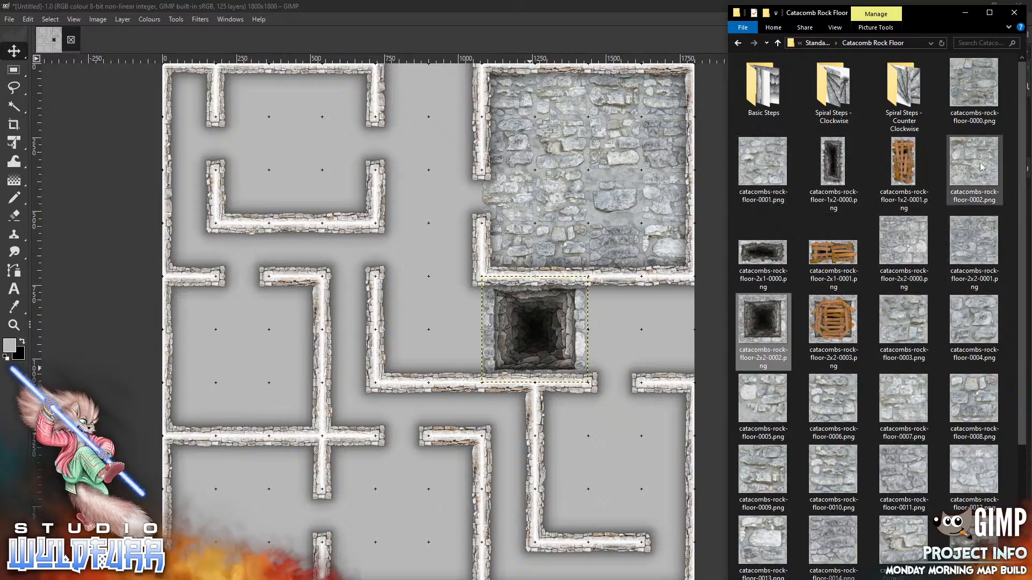
Add 2x2-0000 rock floor right of the pit and 2x2-0001 in the corridor
left_click_drag(908, 250, 466, 223)
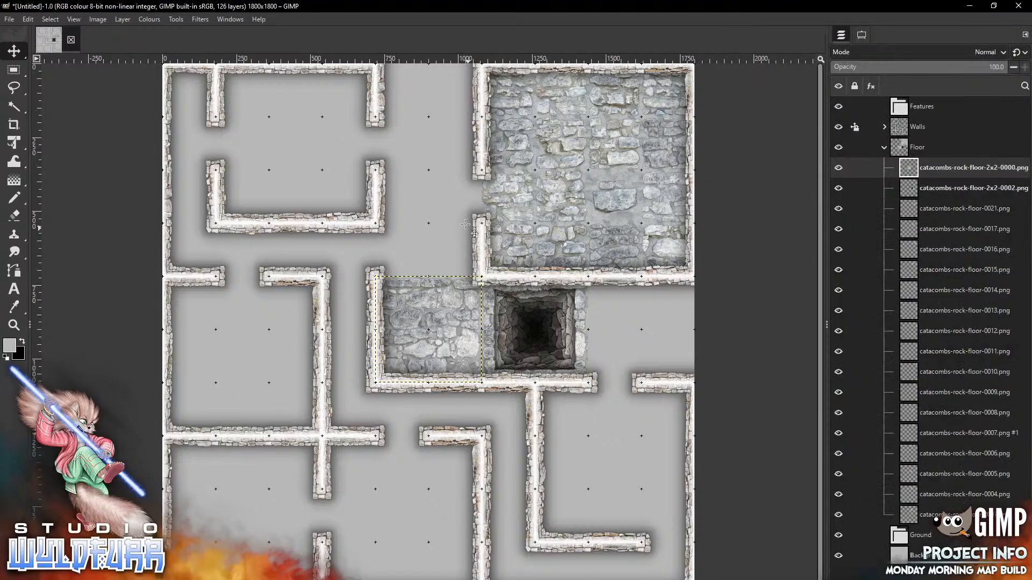
mouse_move(422, 323)
left_mouse_down()
mouse_move(467, 461)
mouse_move(648, 337)
mouse_move(634, 321)
left_mouse_up()
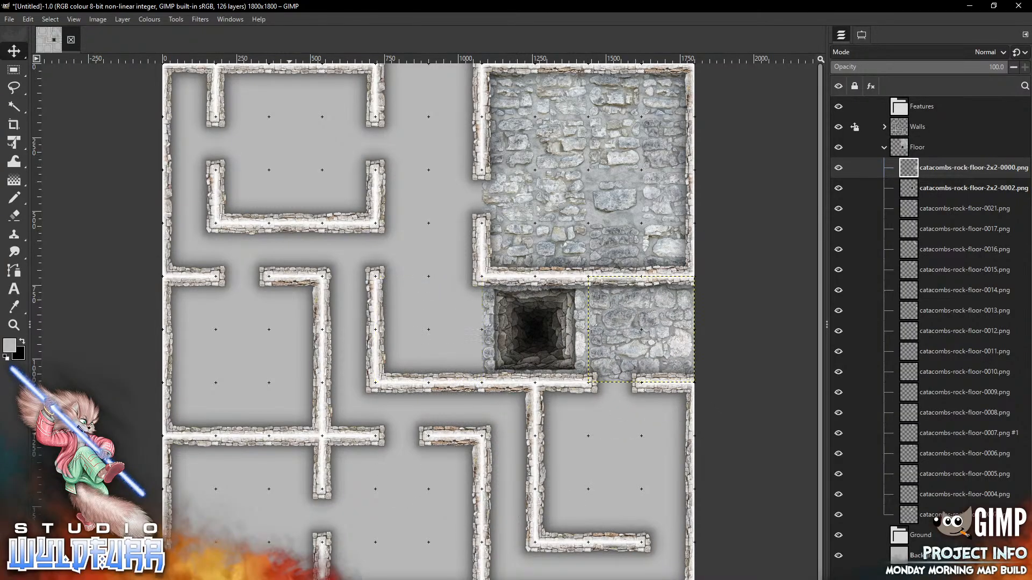
key("alt+Tab")
left_click_drag(970, 253, 391, 218)
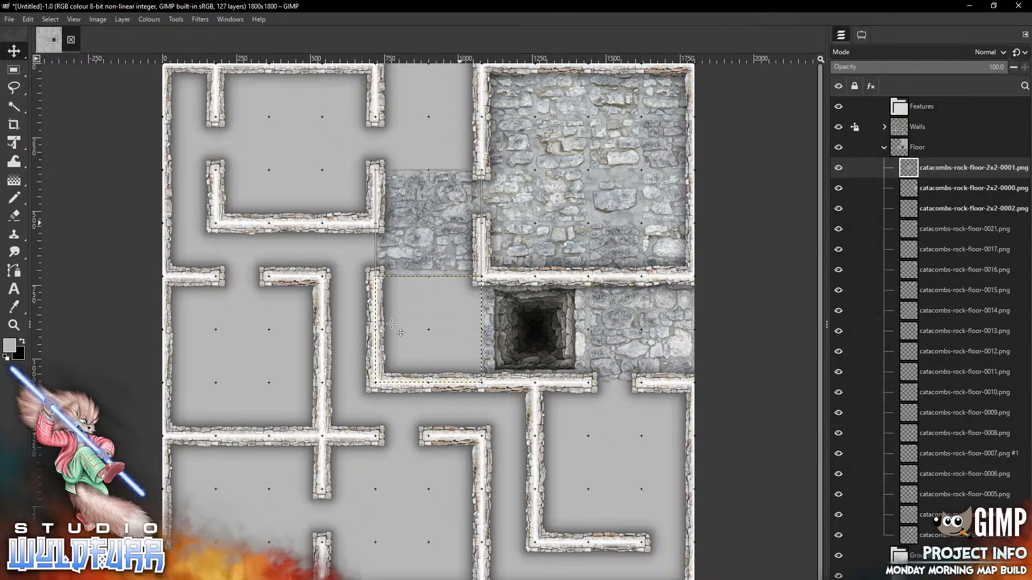
key("alt+Tab")
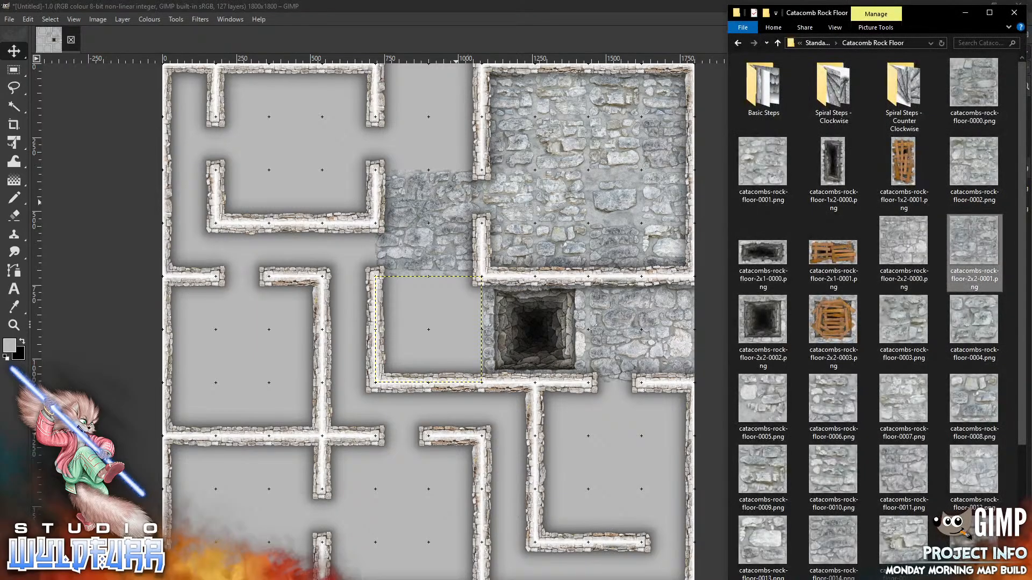
Place floor tiles 0003–0006 beside the pit and into the wall and room corners
left_click_drag(908, 325, 433, 130)
left_click_drag(443, 325, 469, 298)
key("alt+Tab")
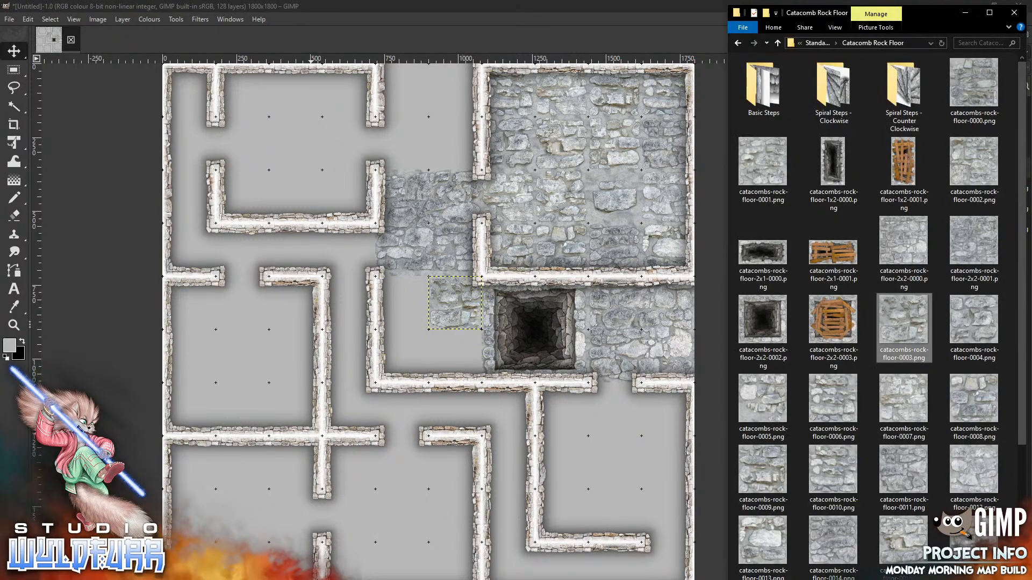
left_click_drag(975, 325, 403, 480)
mouse_move(444, 326)
left_mouse_down()
mouse_move(418, 324)
mouse_move(417, 298)
left_mouse_up()
key("alt+Tab")
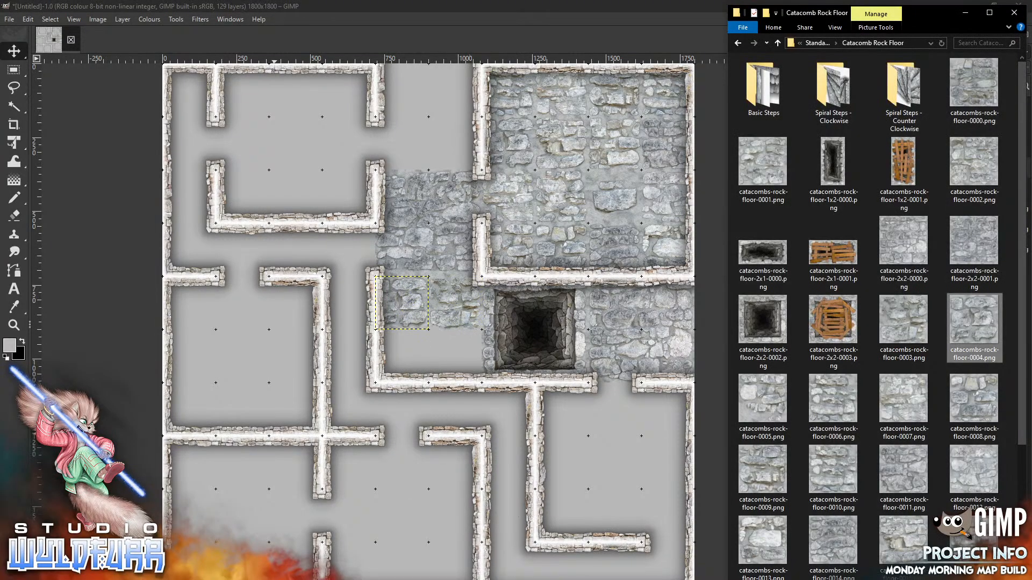
left_click_drag(766, 398, 372, 459)
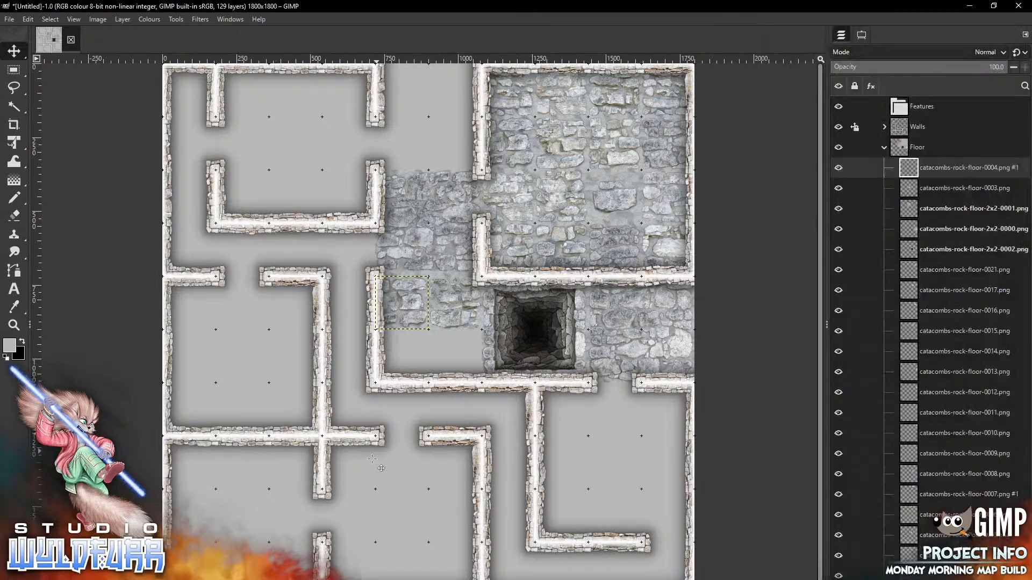
left_click_drag(441, 346, 414, 355)
key("alt+Tab")
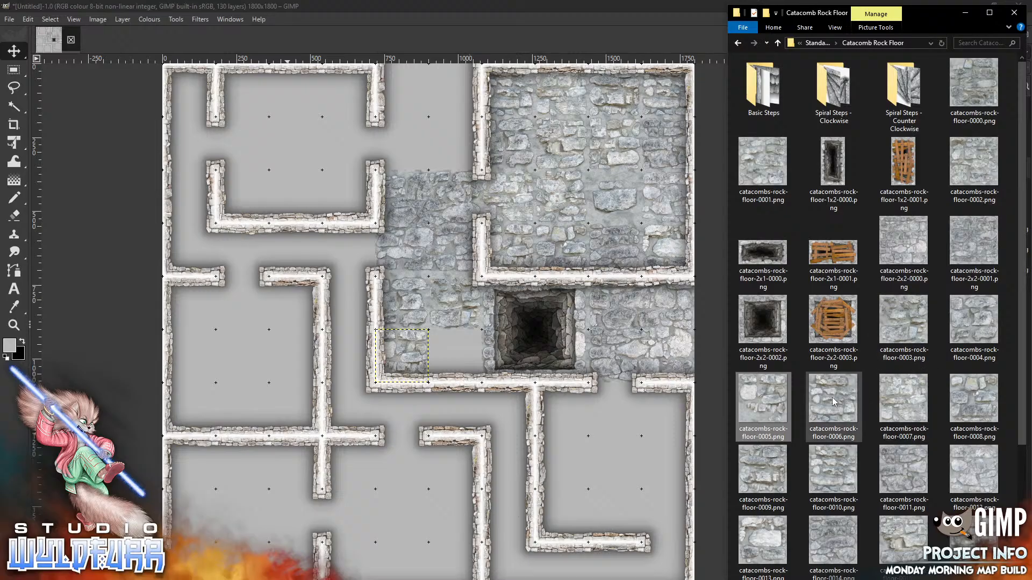
left_click_drag(834, 401, 413, 470)
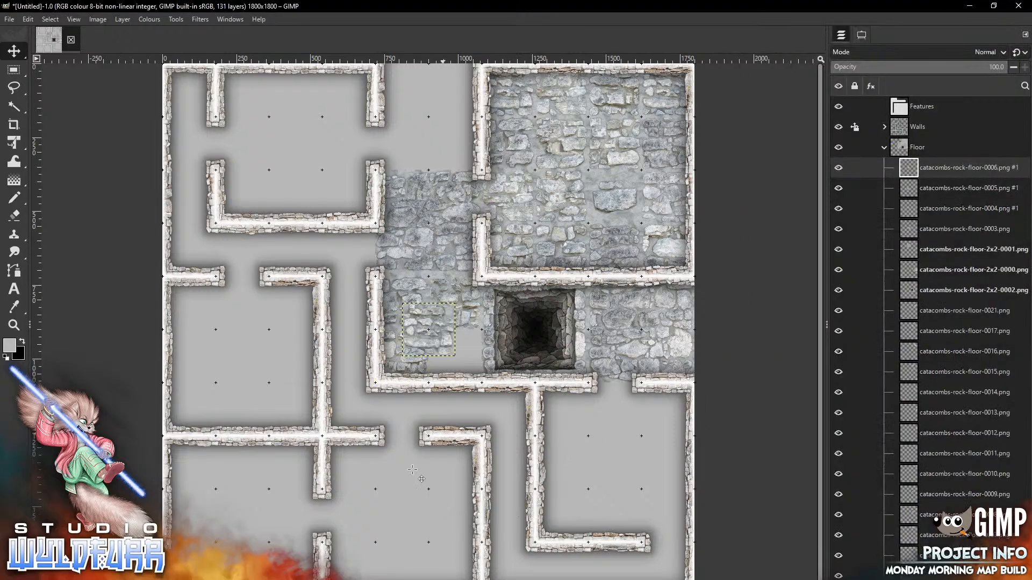
left_click_drag(472, 360, 466, 356)
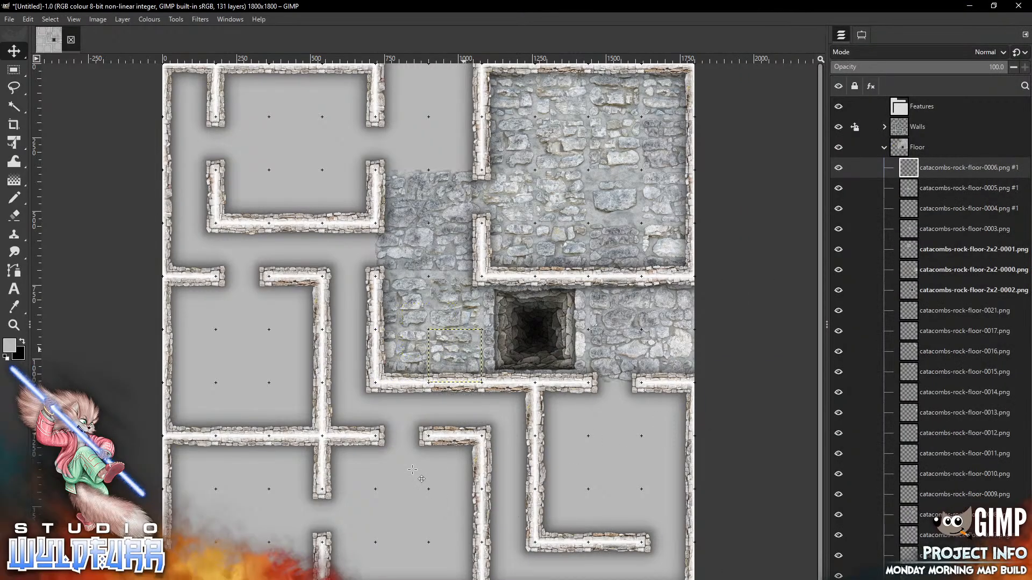
key("alt+Tab")
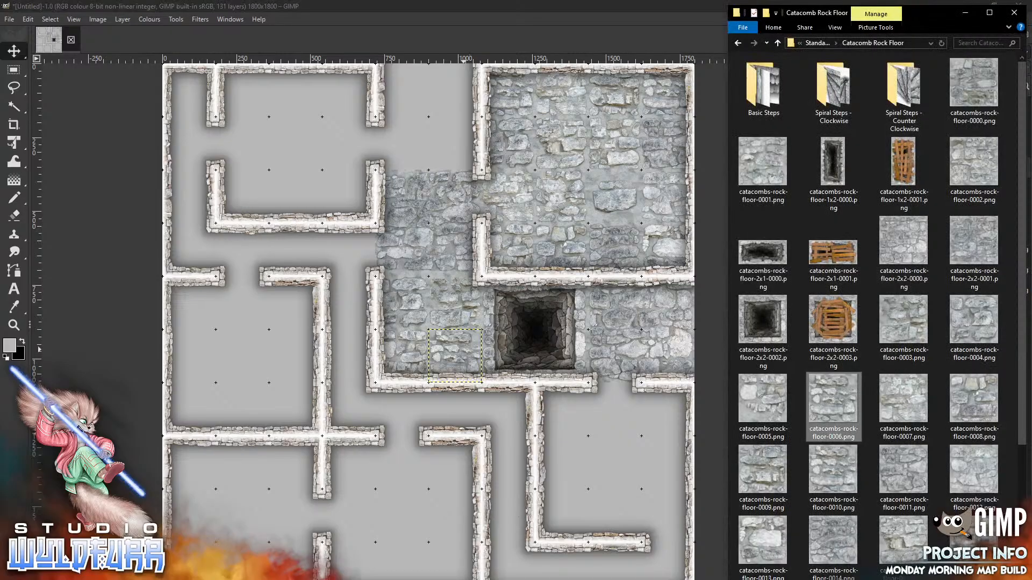
Place floor tiles 0007–0010 to fill the corridor's top cells beside the wall
left_click(903, 400)
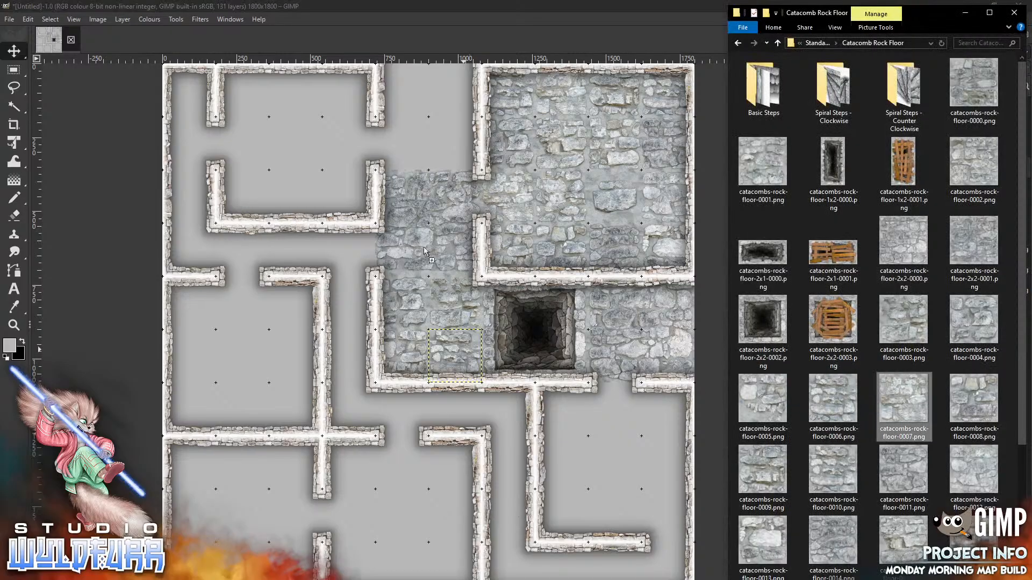
left_click_drag(414, 109, 414, 109)
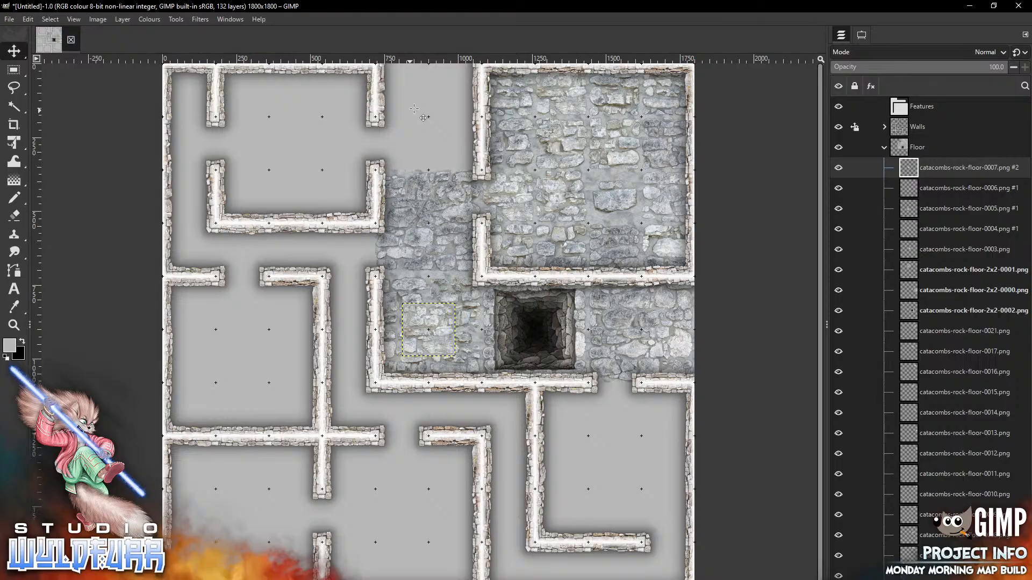
left_click_drag(431, 329, 458, 143)
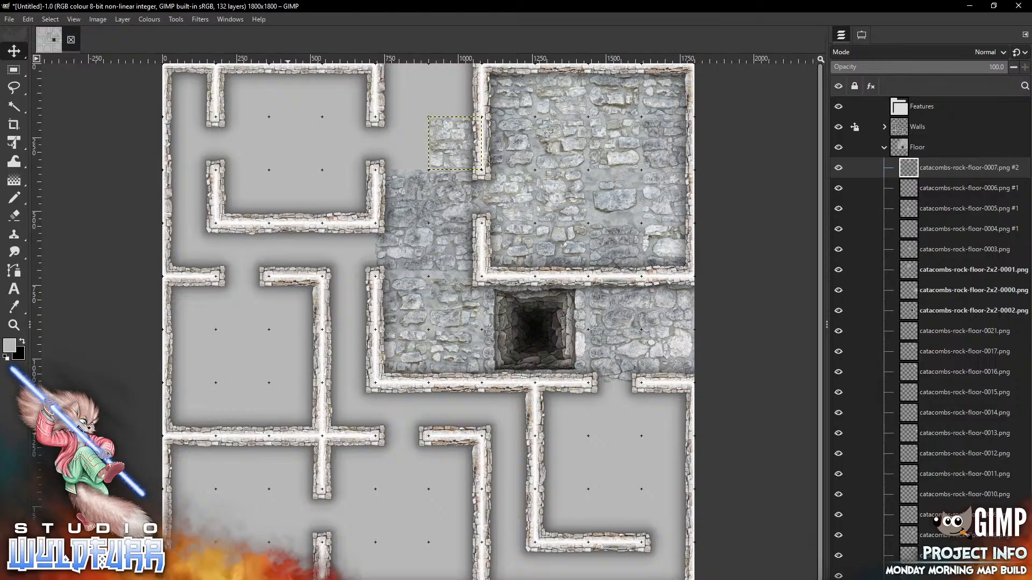
key("alt+Tab")
left_click_drag(968, 411, 388, 508)
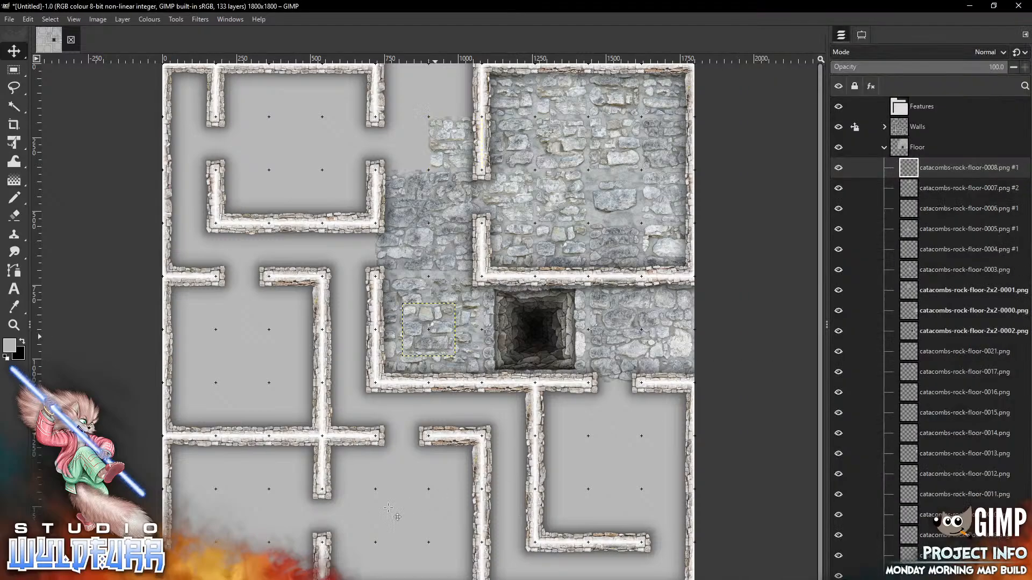
mouse_move(429, 330)
left_mouse_down()
mouse_move(442, 157)
mouse_move(402, 143)
left_mouse_up()
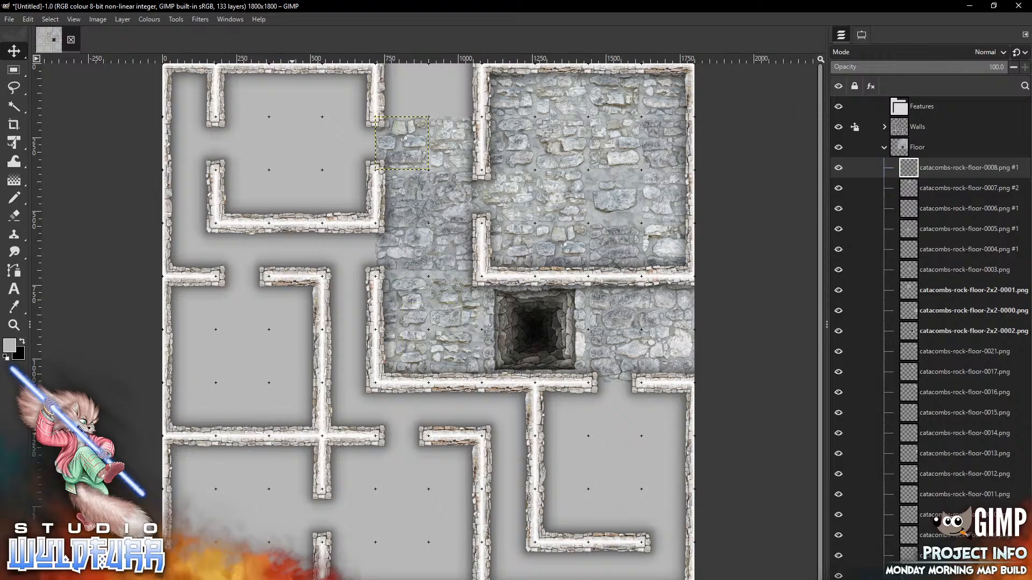
key("alt+Tab")
left_click_drag(769, 475, 381, 513)
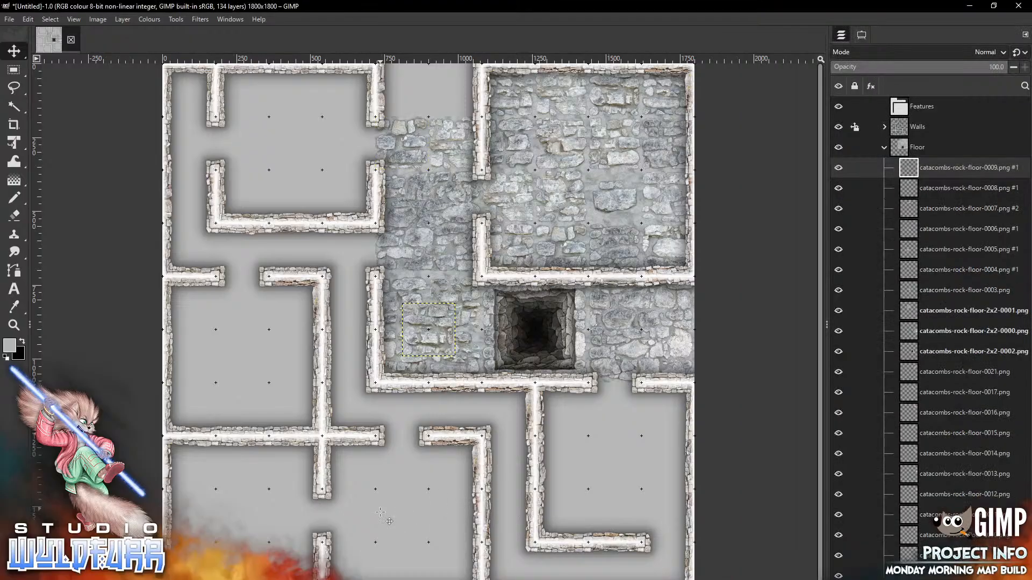
mouse_move(440, 327)
left_mouse_down()
mouse_move(490, 103)
mouse_move(469, 91)
left_mouse_up()
key("alt+Tab")
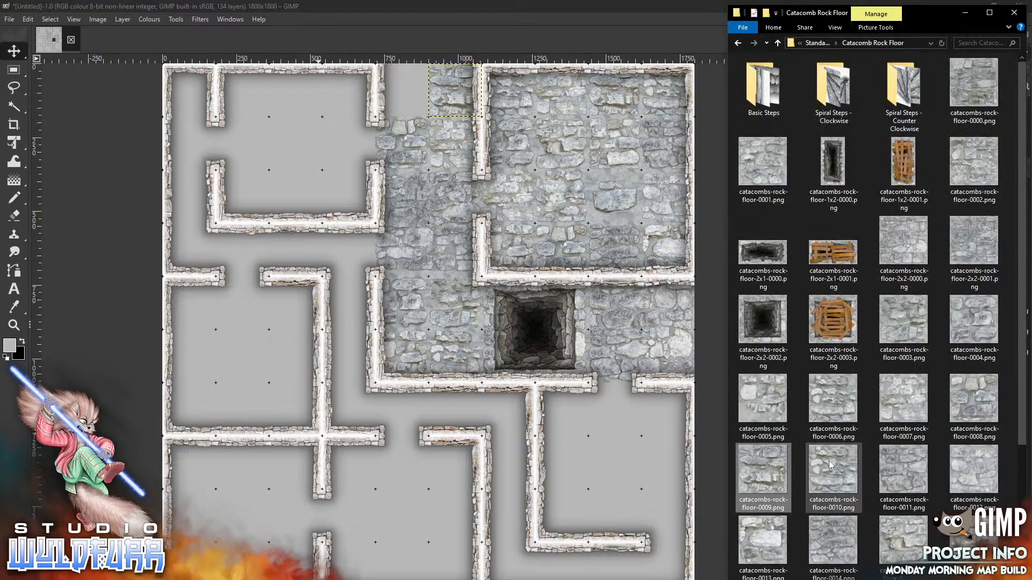
left_click_drag(831, 464, 387, 528)
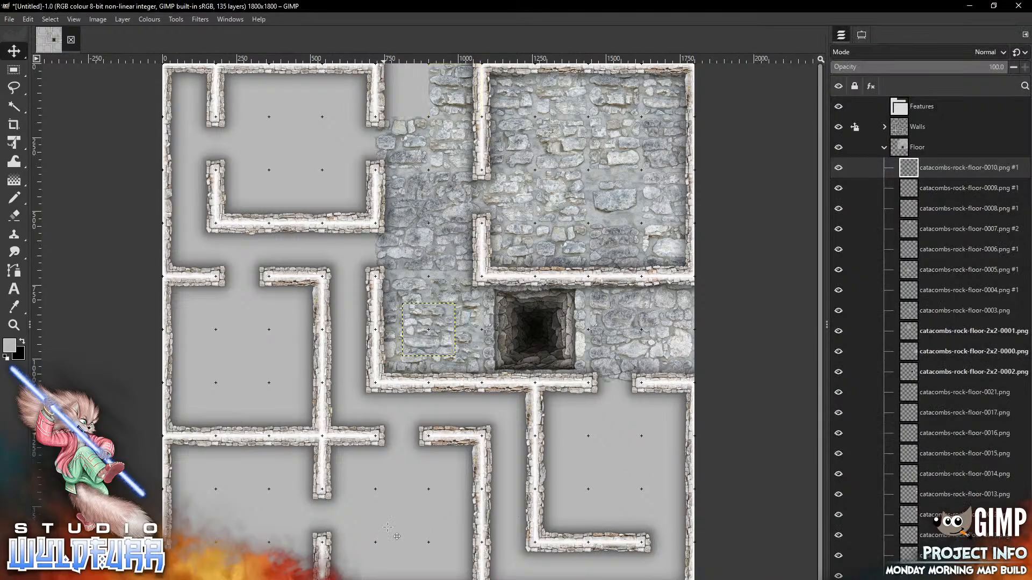
mouse_move(451, 326)
left_mouse_down()
mouse_move(438, 94)
mouse_move(425, 87)
mouse_move(425, 96)
left_mouse_up()
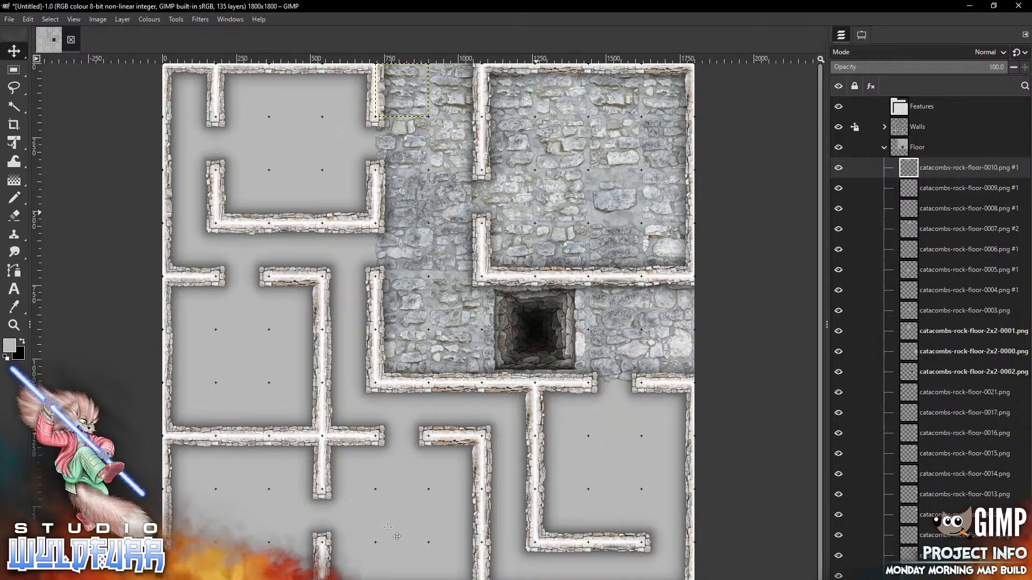
Add floor tiles 0011 and 0012 and move both into the upper-left room's top edge
key("alt+Tab")
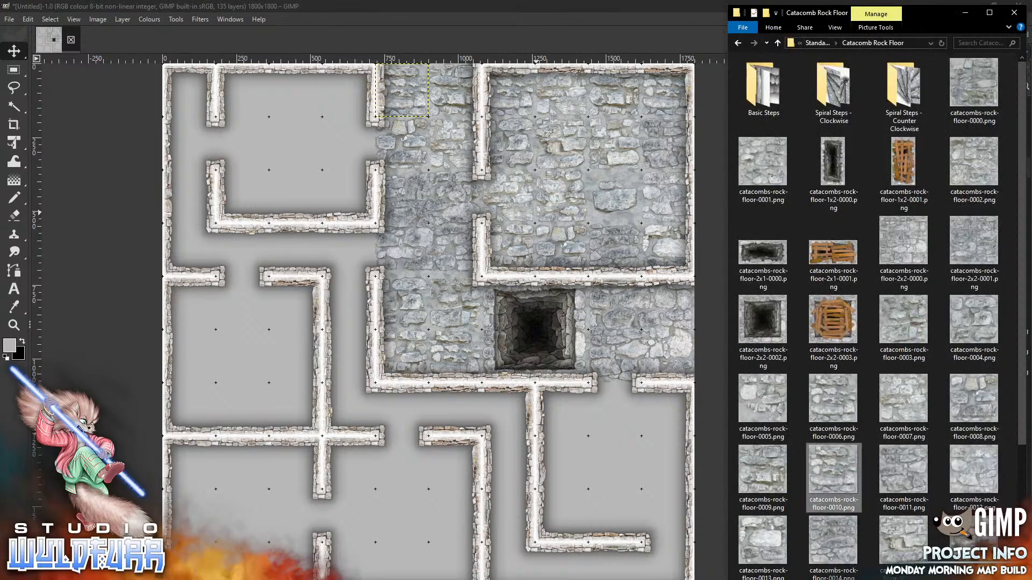
left_click_drag(905, 473, 310, 155)
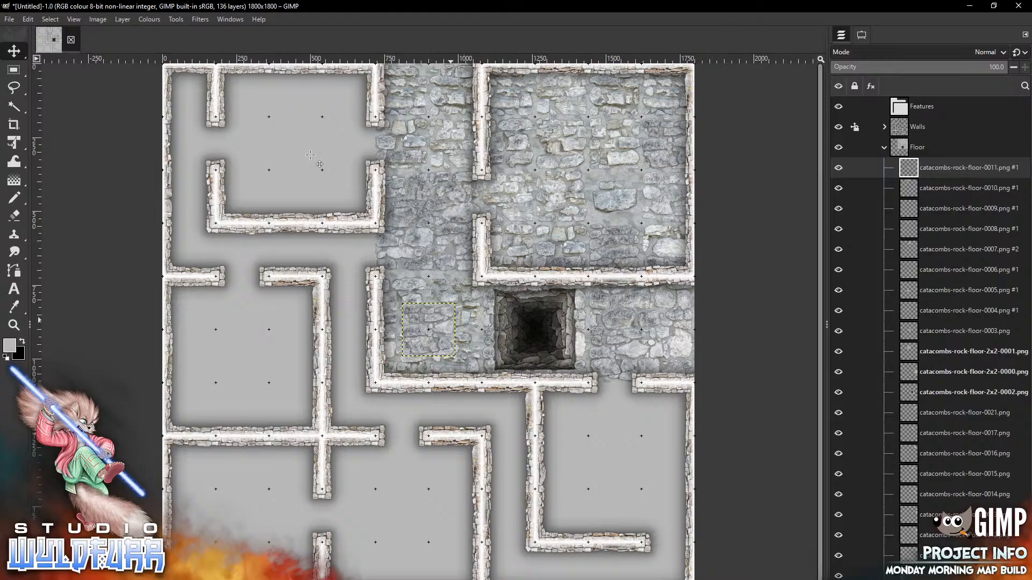
mouse_move(453, 324)
left_mouse_down()
mouse_move(400, 227)
mouse_move(367, 111)
mouse_move(373, 85)
left_mouse_up()
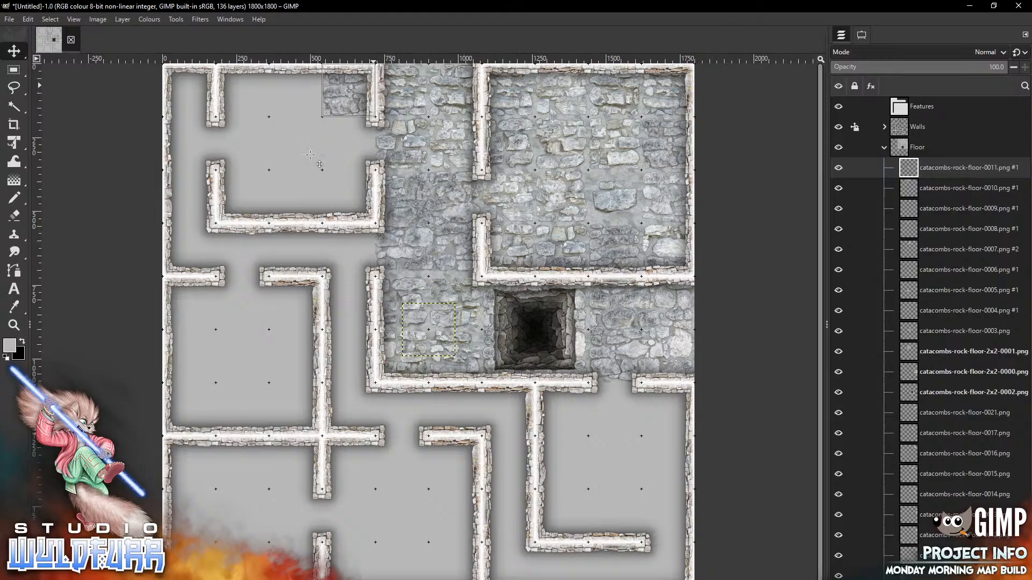
key("alt+Tab")
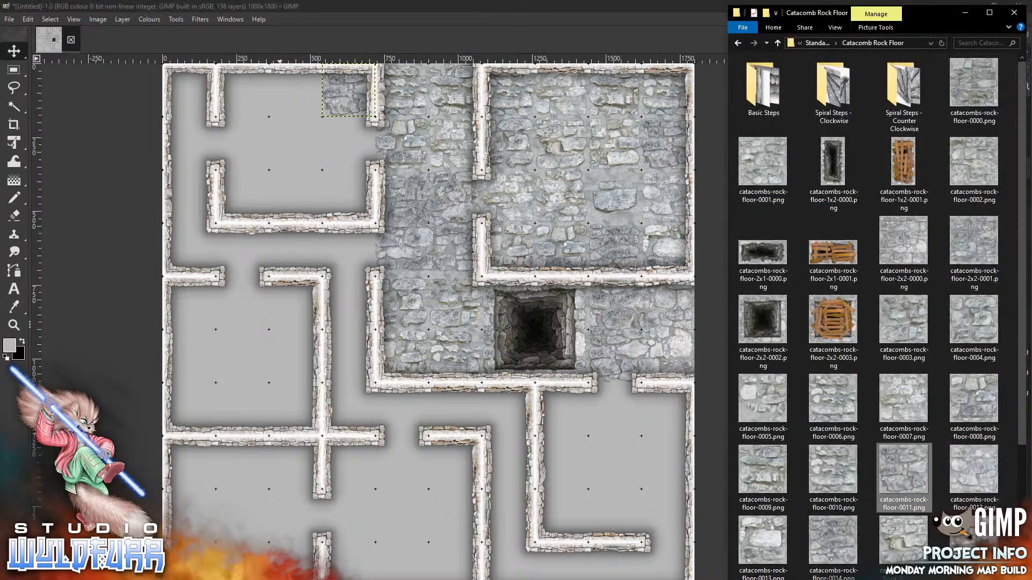
left_click_drag(968, 475, 366, 488)
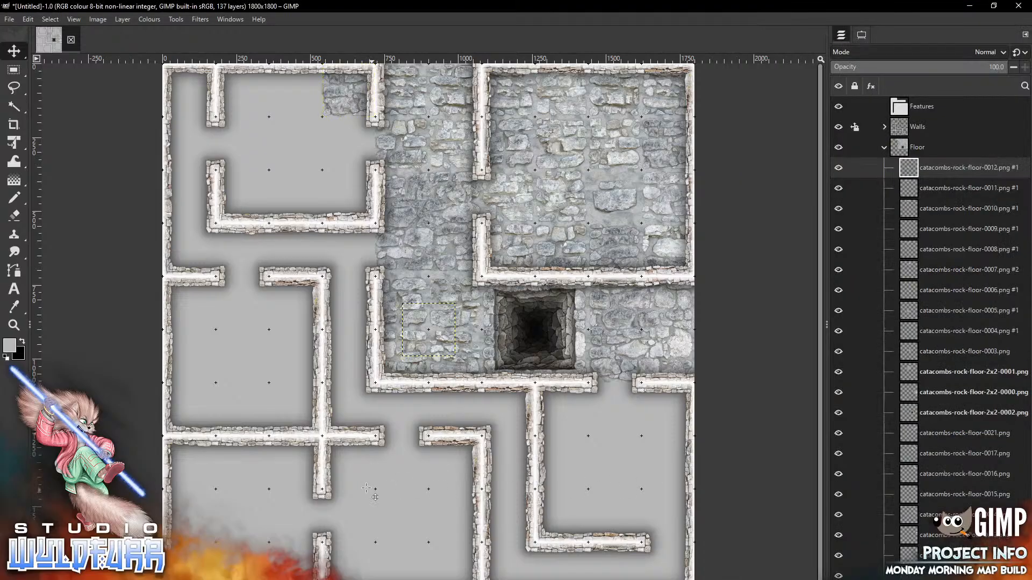
left_click_drag(428, 329, 296, 96)
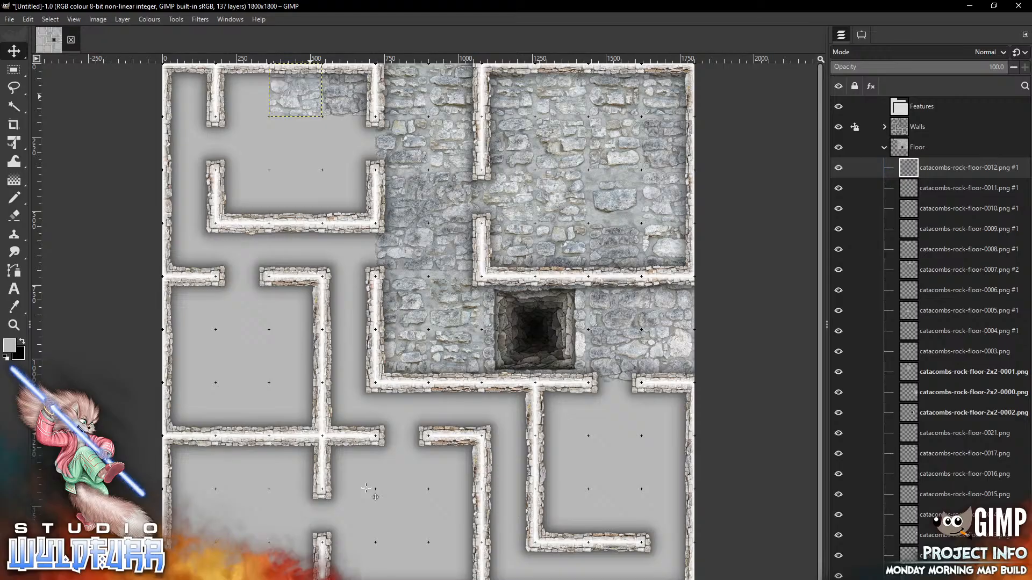
key("alt+Tab")
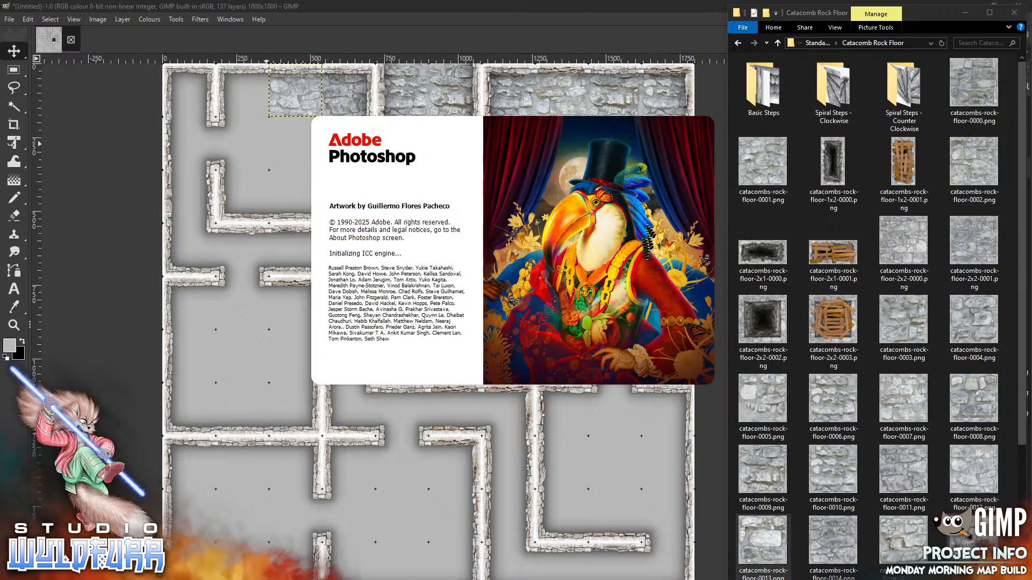
Place floor tile 0019 in the upper-left room and close Photoshop
scroll(992, 473, "down", 3)
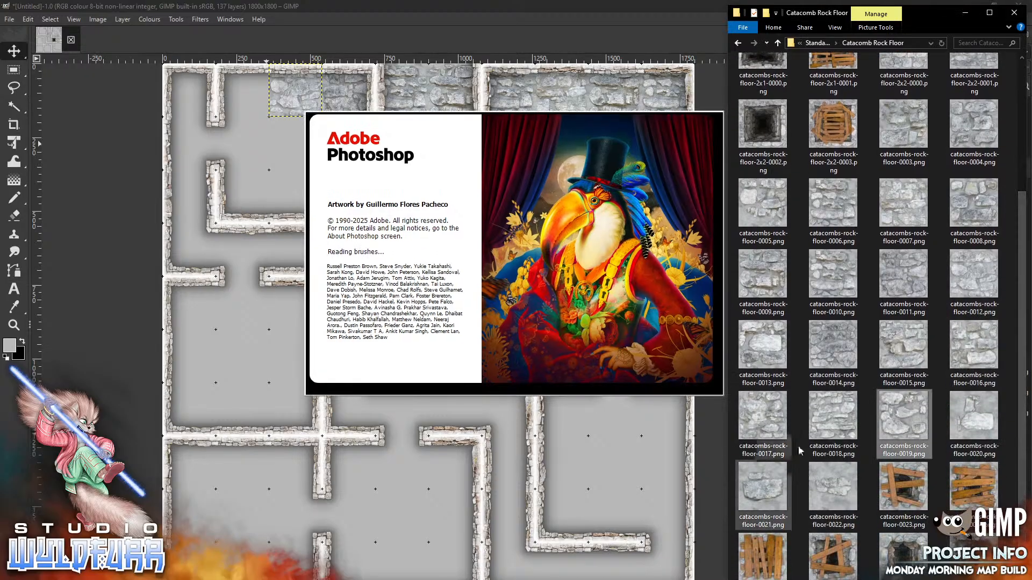
left_click(908, 423)
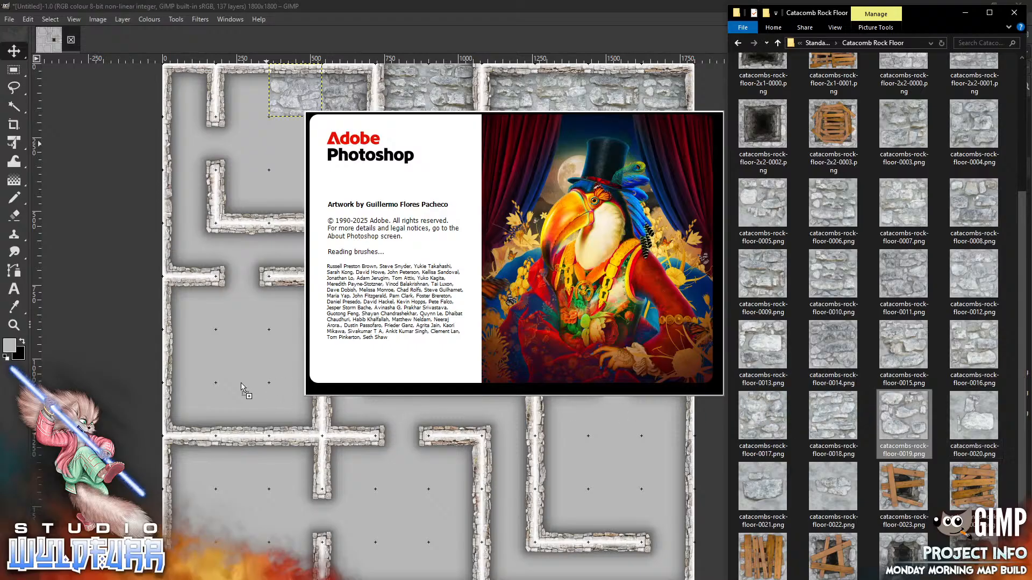
left_click_drag(238, 382, 238, 382)
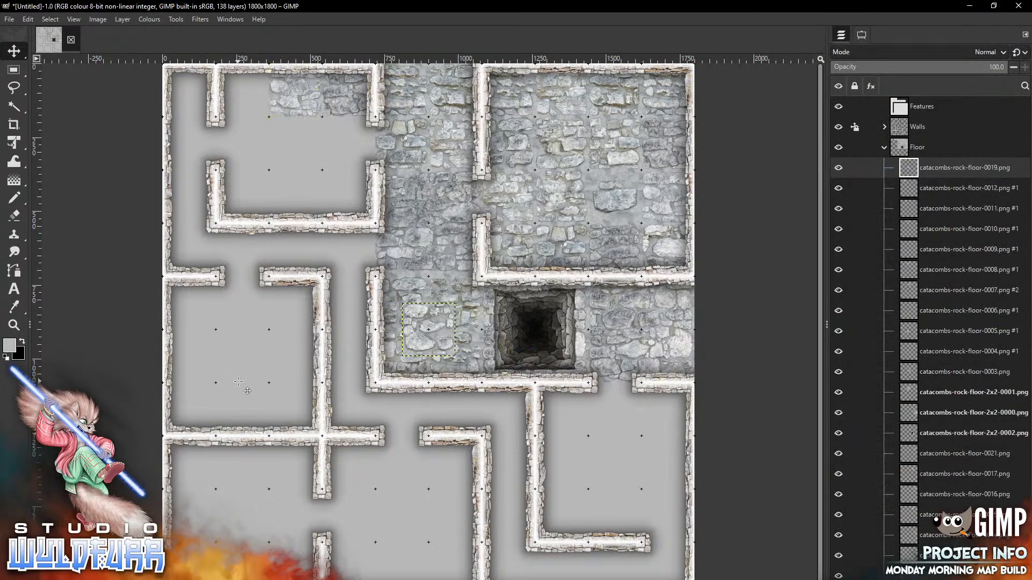
left_click_drag(442, 336, 359, 150)
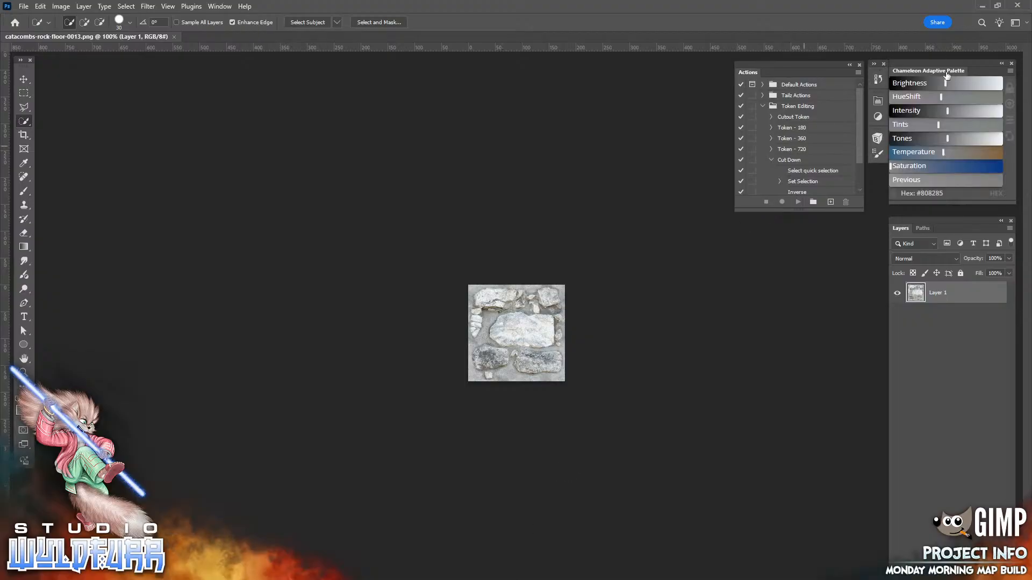
left_click(1018, 7)
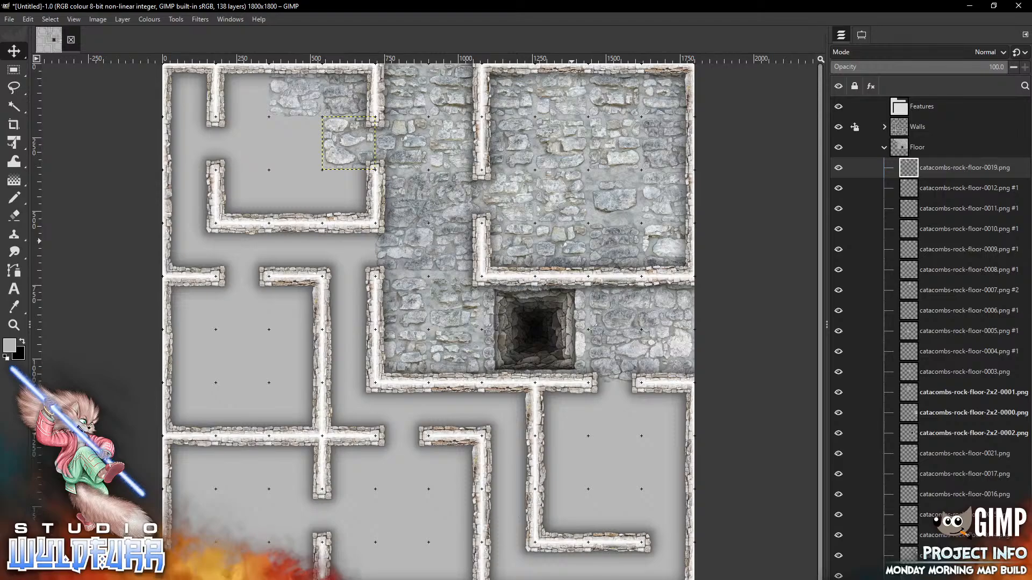
Place floor tile 0018 in the upper-left room, toggling the 0019 and 0012 layers to compare
key("alt+Tab")
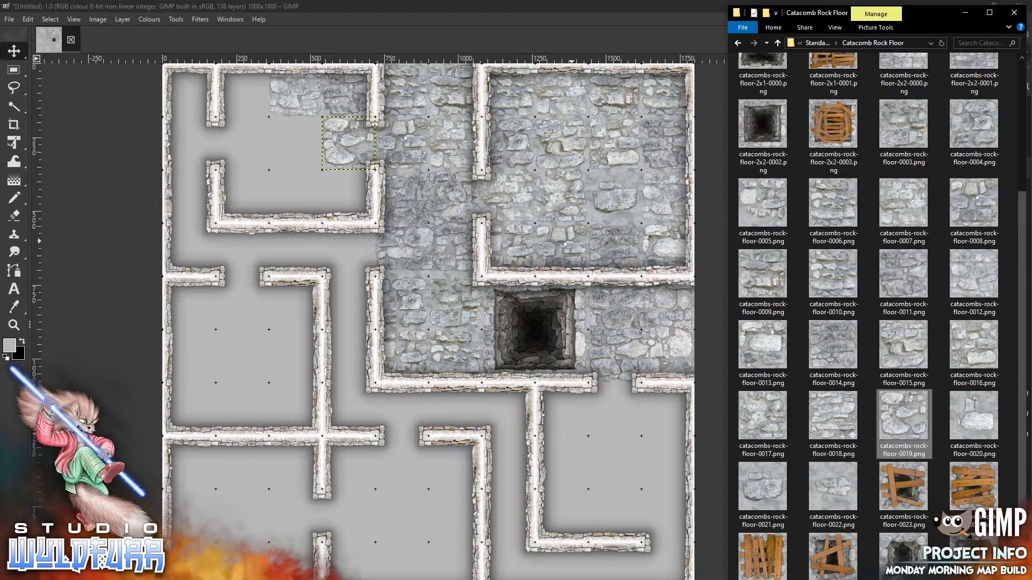
left_click_drag(836, 419, 322, 381)
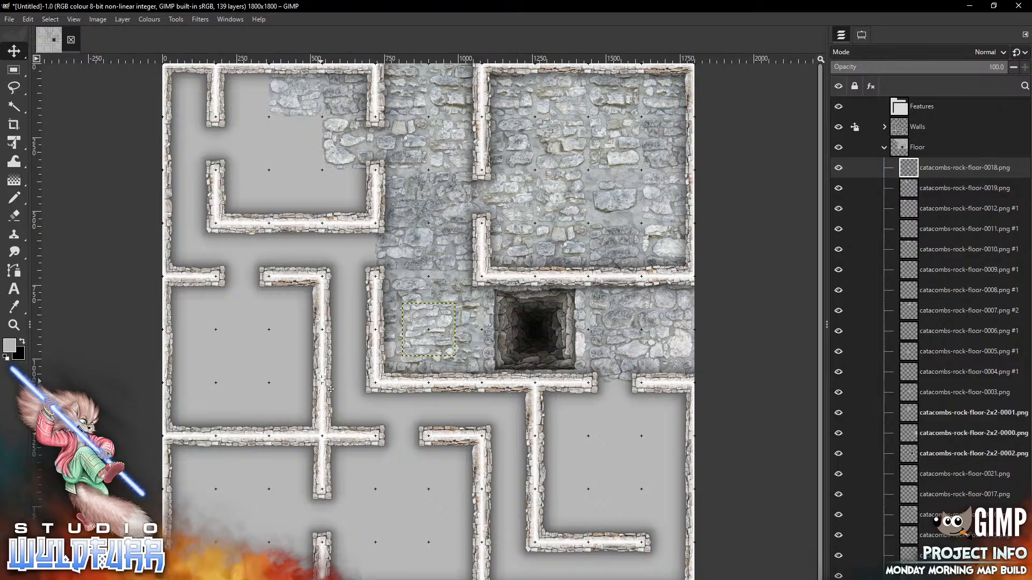
left_click_drag(436, 322, 305, 132)
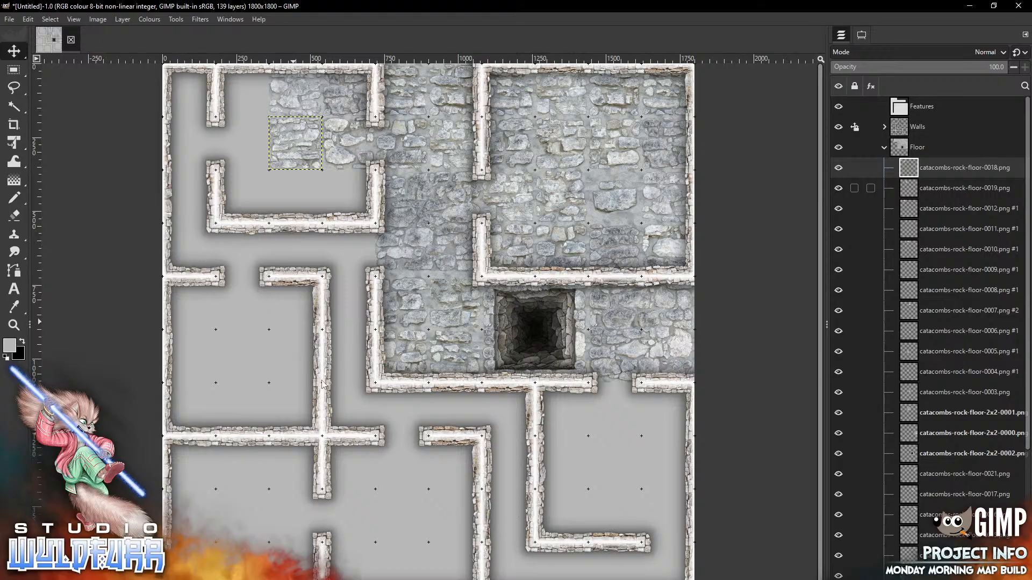
left_click(838, 188)
left_click(838, 188)
left_click(839, 208)
left_click(838, 208)
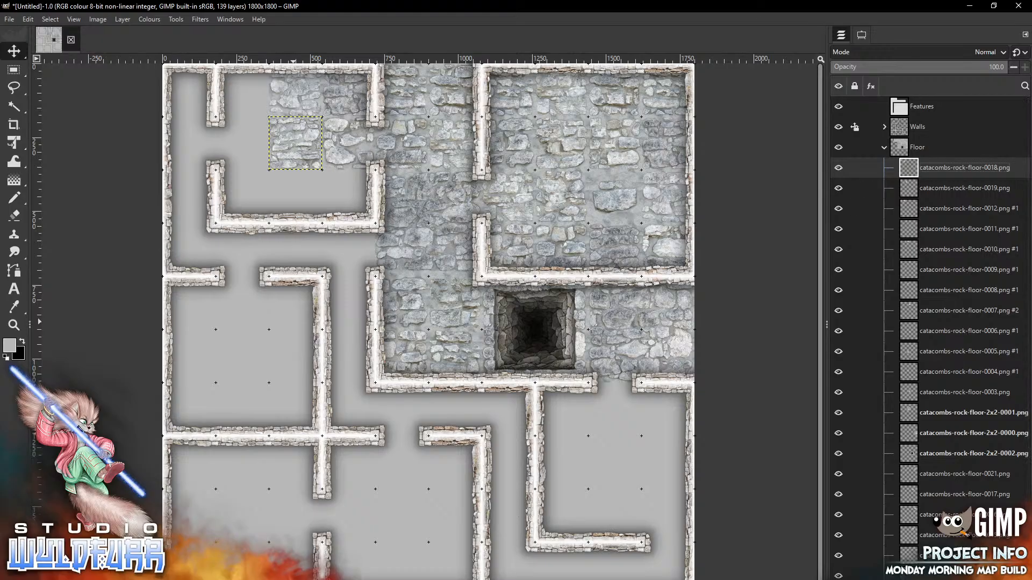
Place floor tiles 0017 and 0016 in the upper-left room
key("alt+Tab")
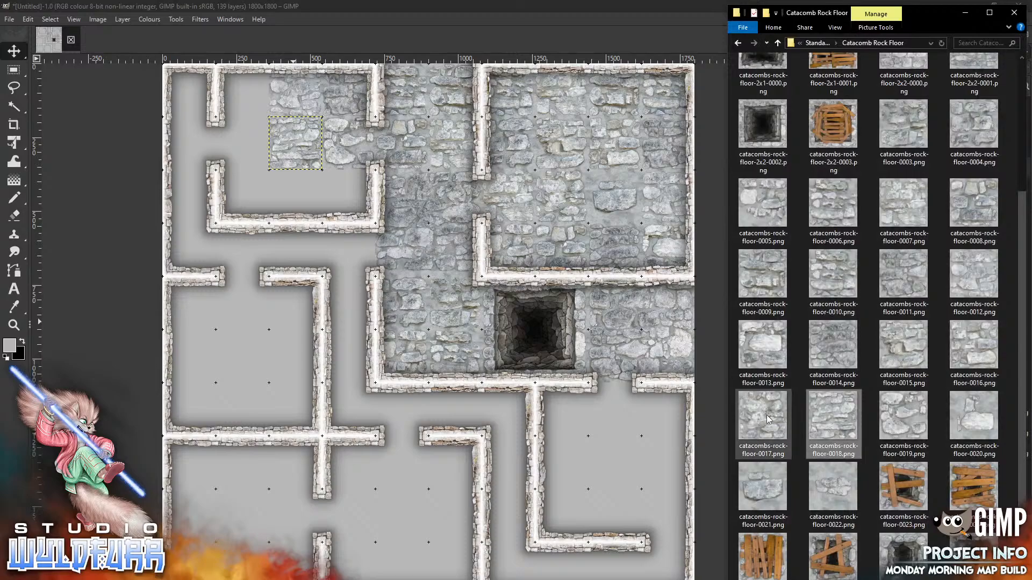
left_click_drag(766, 409, 232, 363)
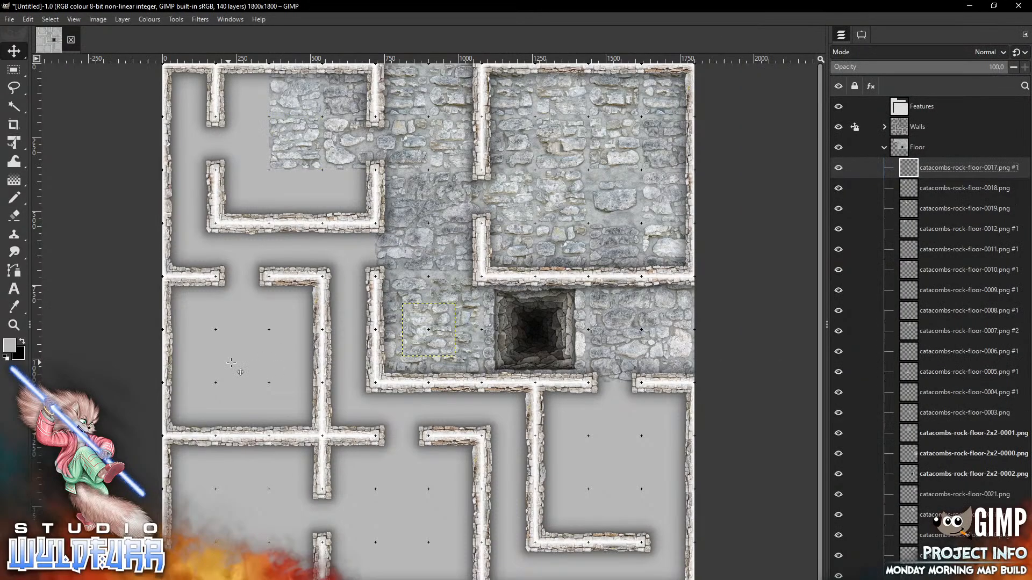
mouse_move(446, 325)
left_mouse_down()
mouse_move(343, 193)
mouse_move(313, 193)
left_mouse_up()
key("alt+Tab")
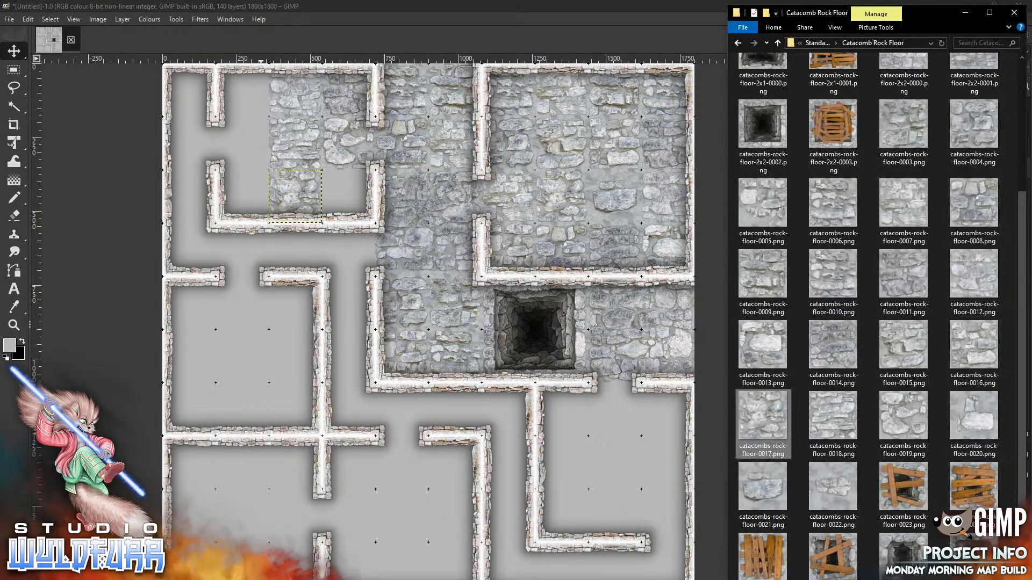
left_click_drag(974, 355, 263, 343)
left_click_drag(429, 315, 348, 182)
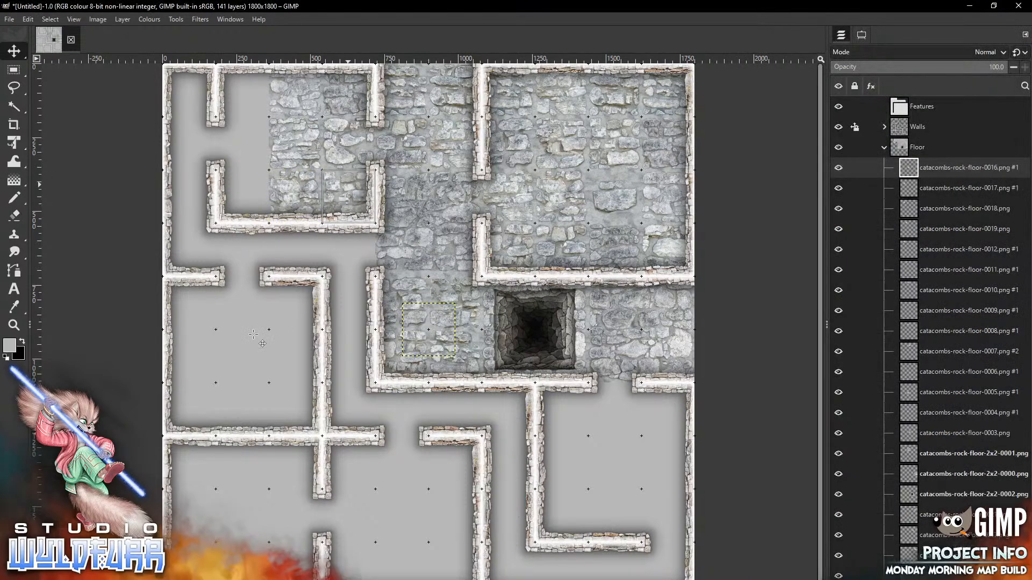
Place floor tiles 0015 and 0014 in the upper-left room
key("alt+Tab")
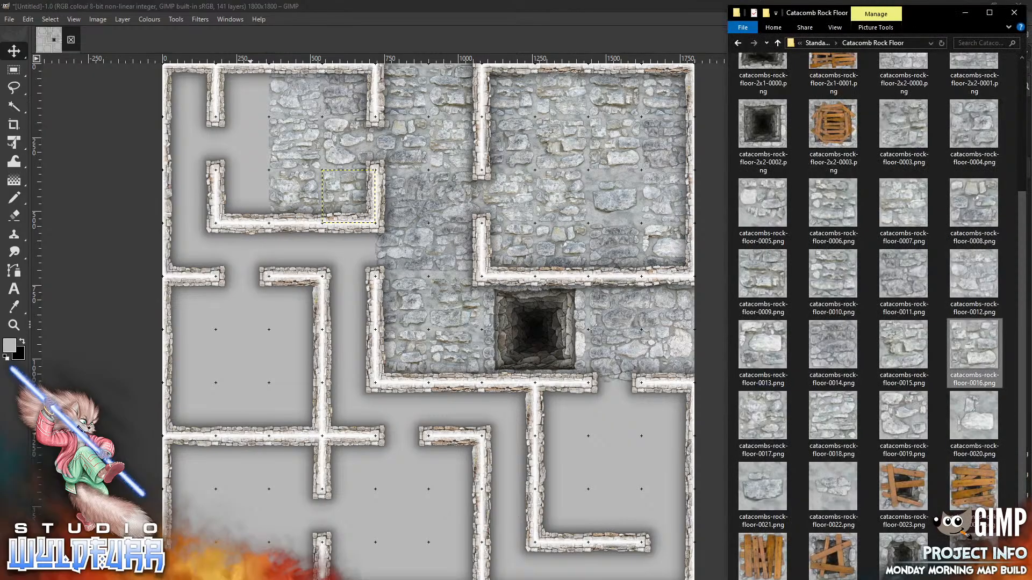
left_click_drag(906, 347, 233, 379)
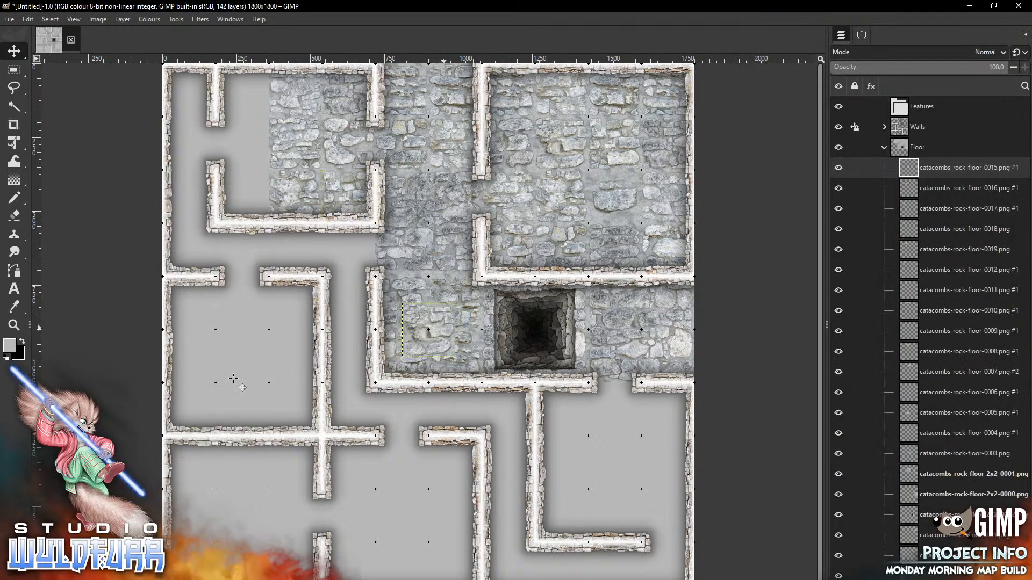
mouse_move(443, 328)
left_mouse_down()
mouse_move(441, 309)
mouse_move(285, 127)
mouse_move(270, 115)
mouse_move(272, 133)
mouse_move(257, 140)
left_mouse_up()
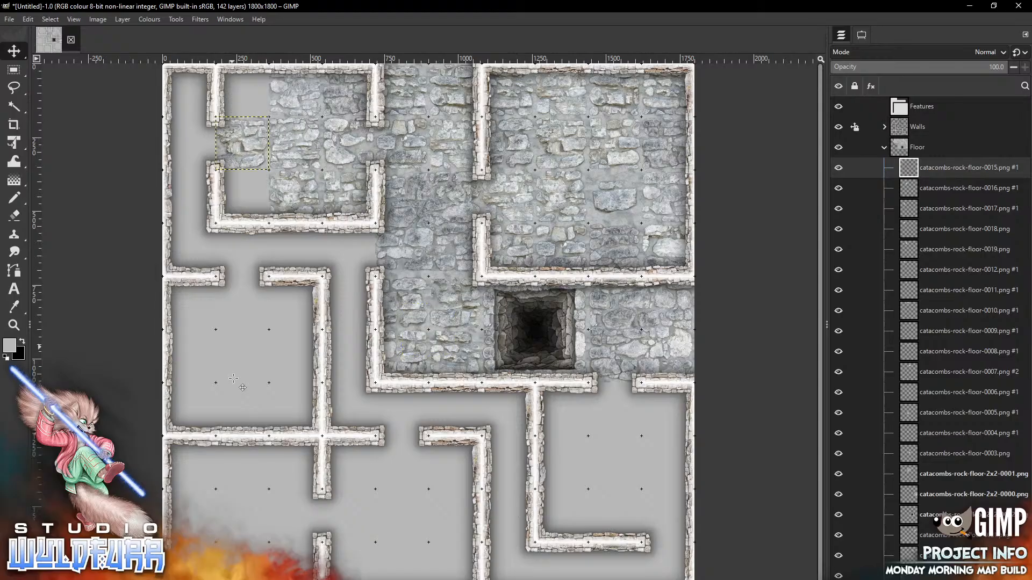
key("alt+Tab")
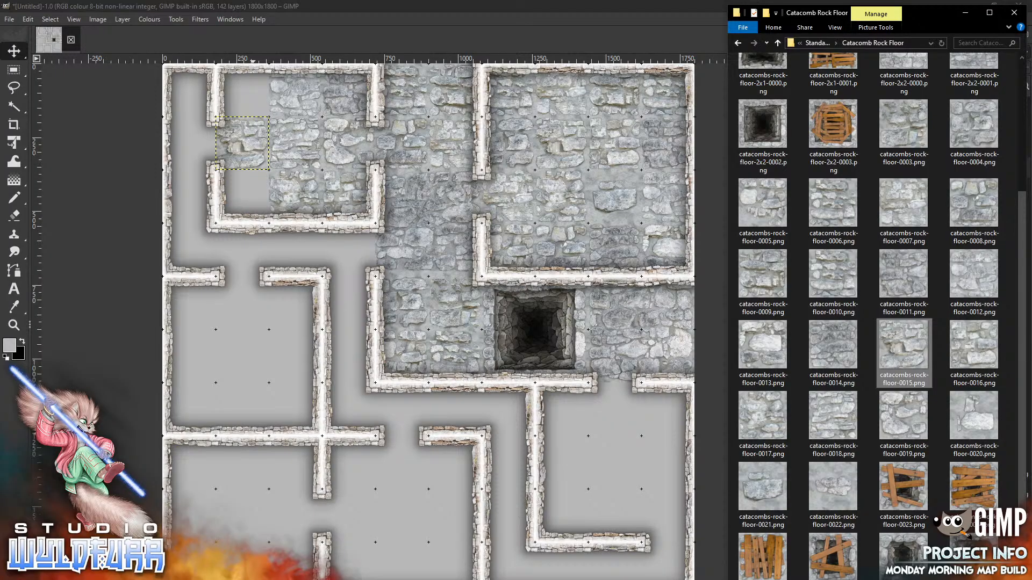
left_click_drag(828, 352, 242, 357)
left_click_drag(441, 325, 256, 196)
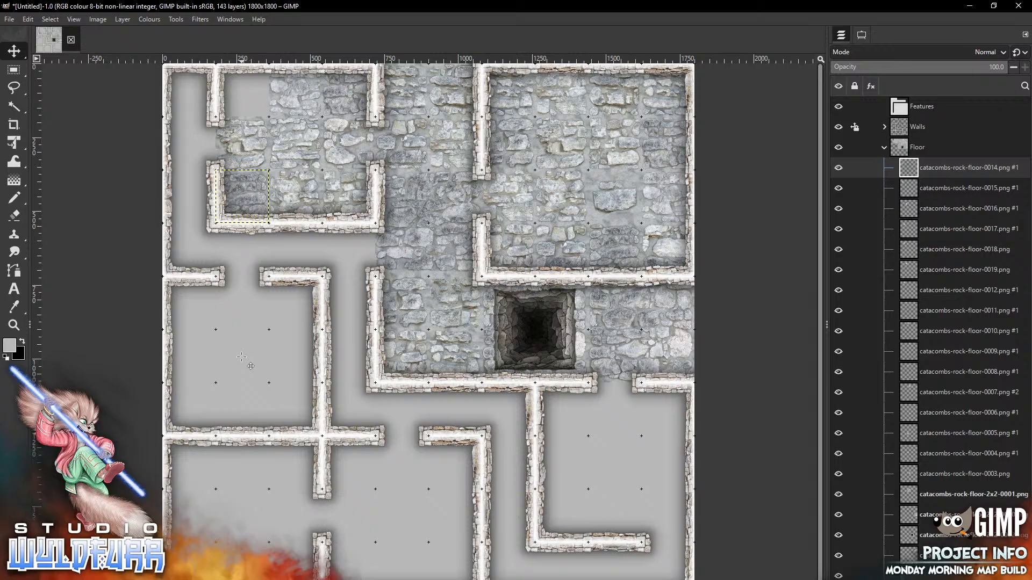
Place floor tile 0013 in the room's top-left corner and add another floor-0012 tile
key("alt+Tab")
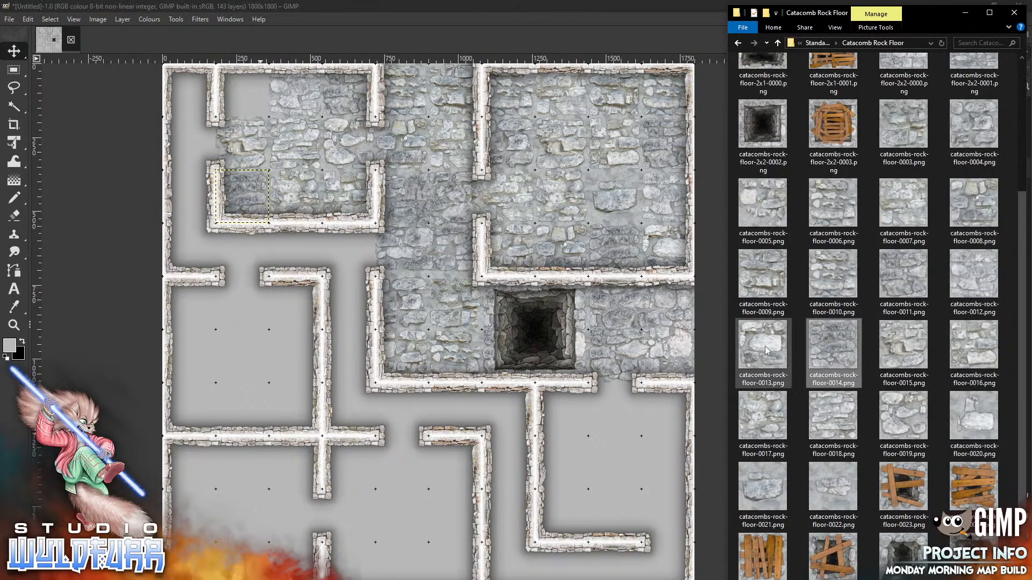
left_click_drag(766, 350, 241, 407)
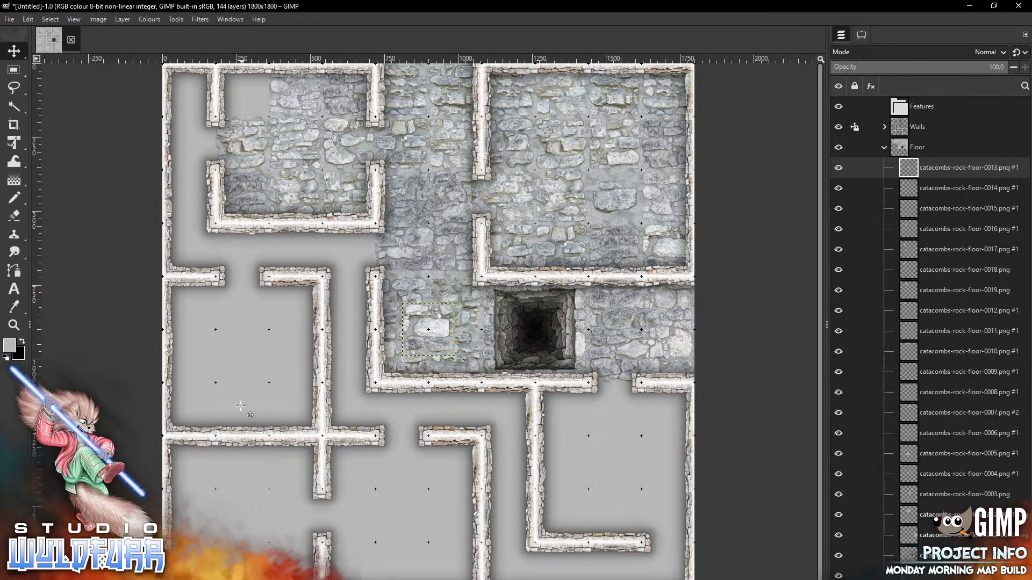
left_click_drag(442, 334, 256, 94)
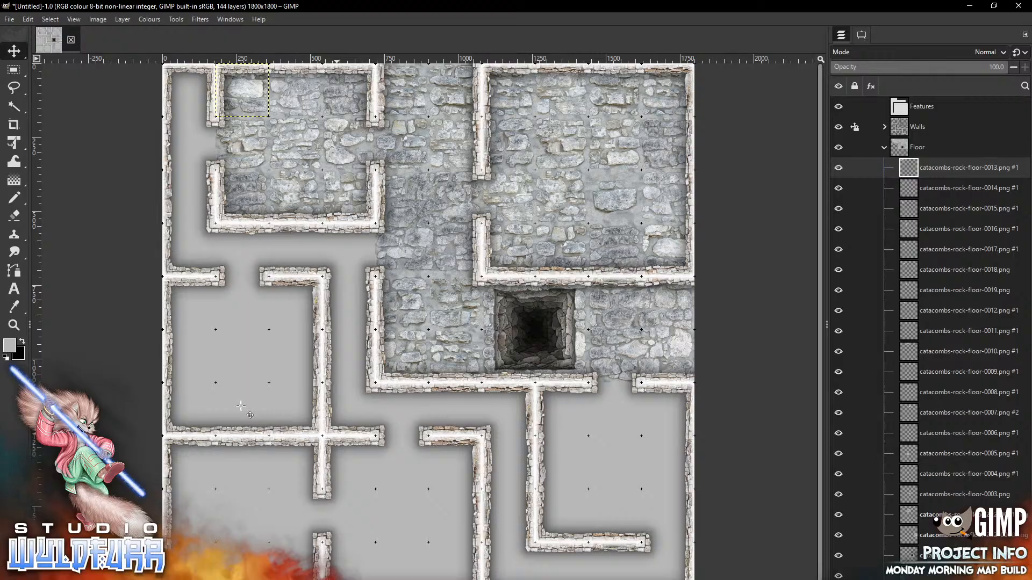
key("alt+Tab")
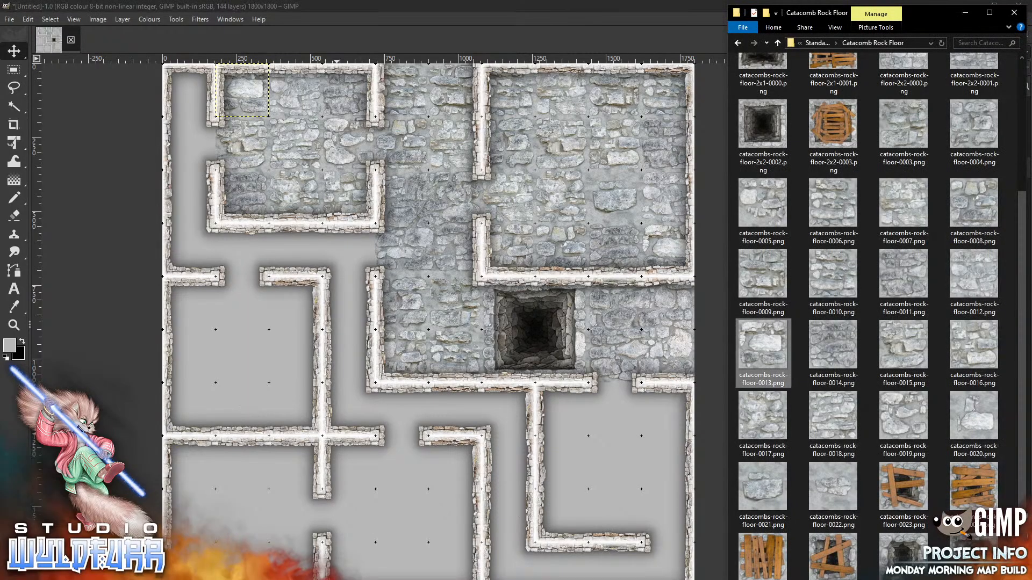
left_click_drag(973, 277, 255, 357)
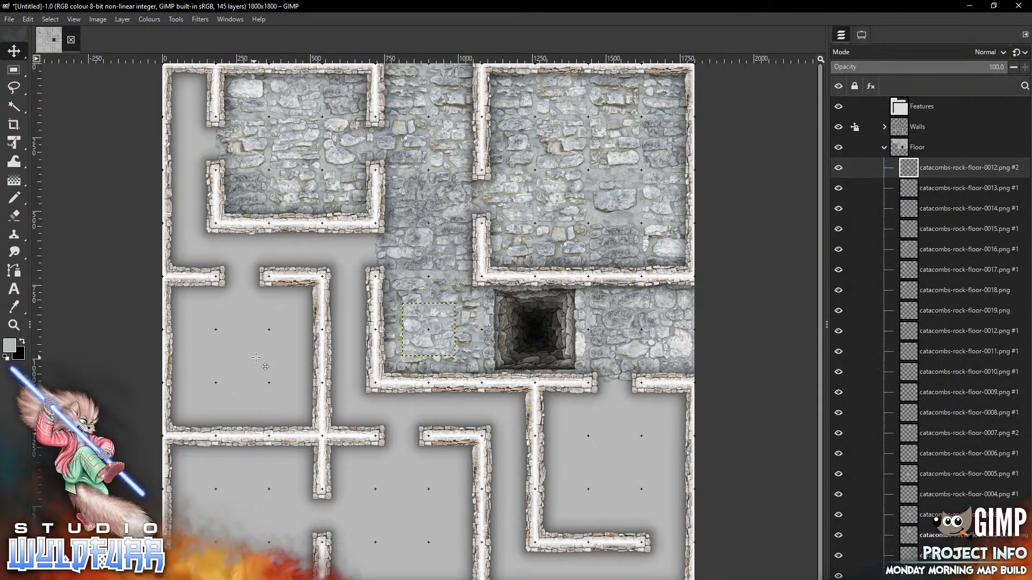
Position floor tiles 0012, 0011 and 0010 in the gaps at the left edge beside the top-left room
left_click_drag(441, 325, 202, 86)
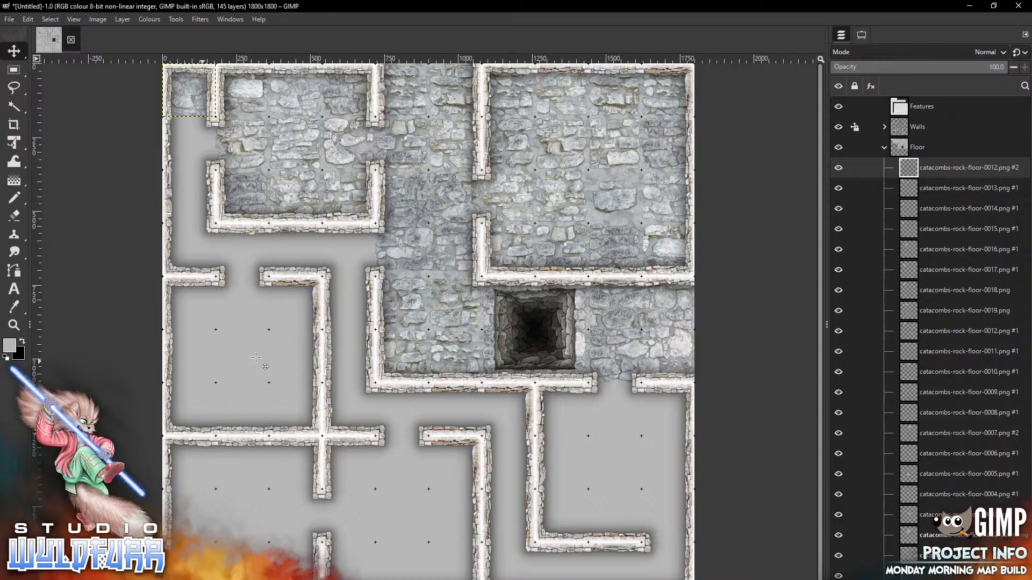
key("alt+Tab")
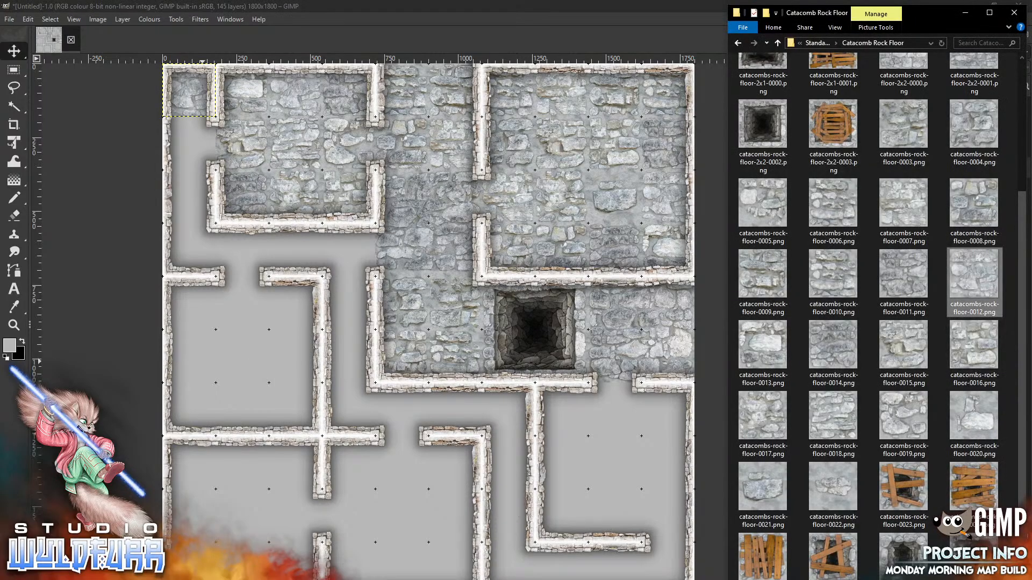
left_click_drag(903, 274, 241, 367)
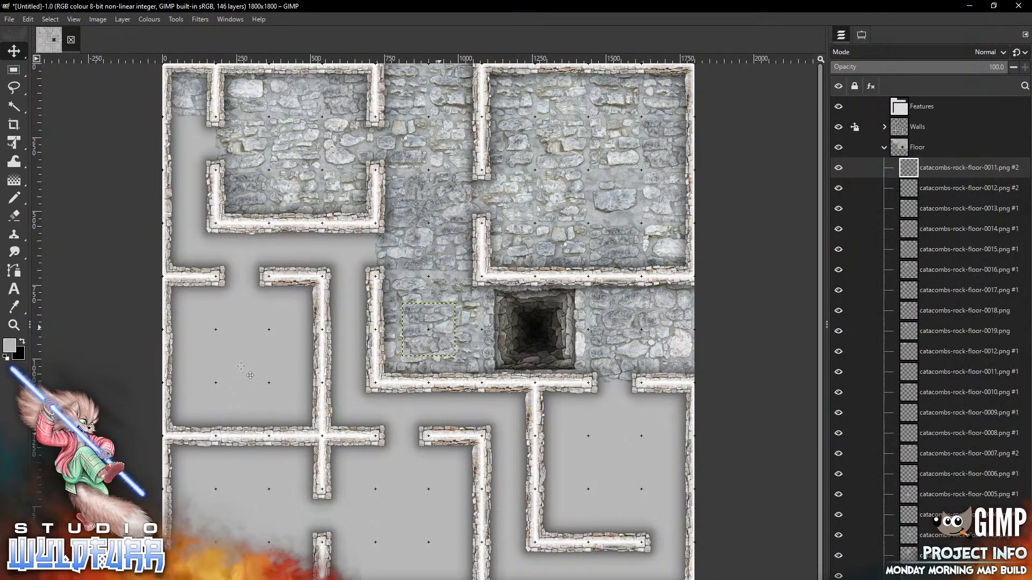
mouse_move(436, 333)
left_mouse_down()
mouse_move(417, 359)
mouse_move(235, 343)
mouse_move(211, 154)
mouse_move(198, 144)
left_mouse_up()
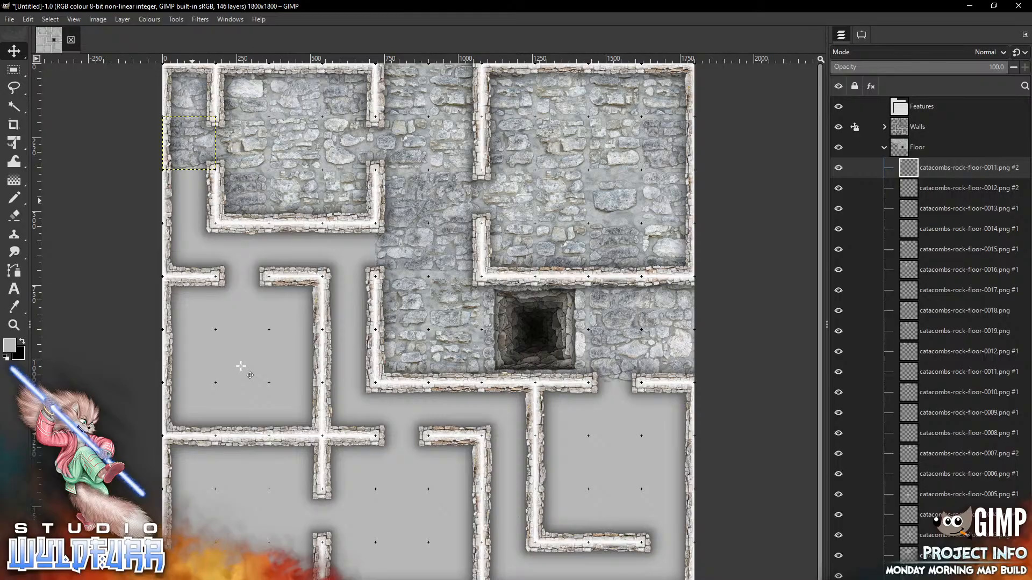
key("alt+Tab")
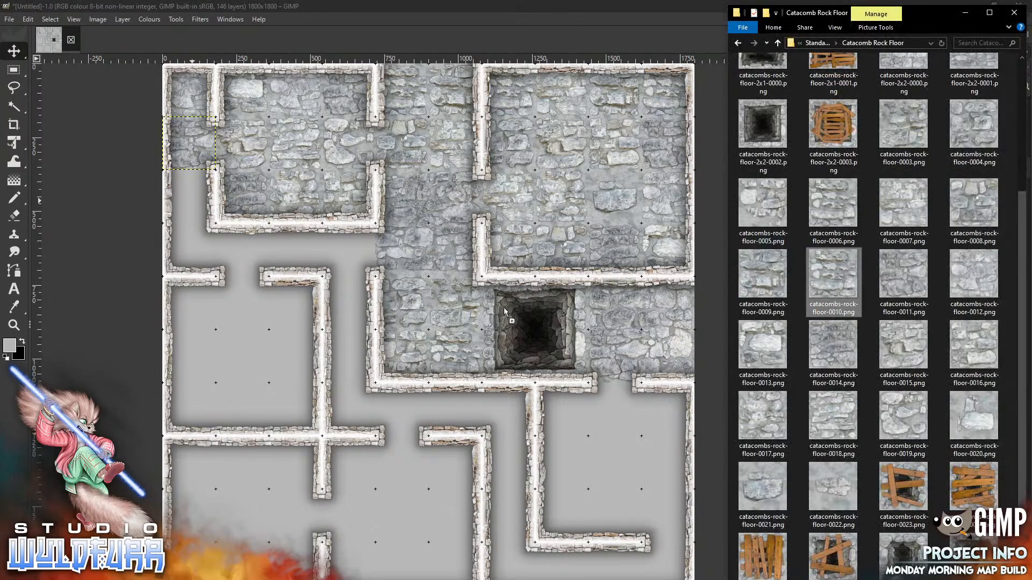
left_click(251, 358)
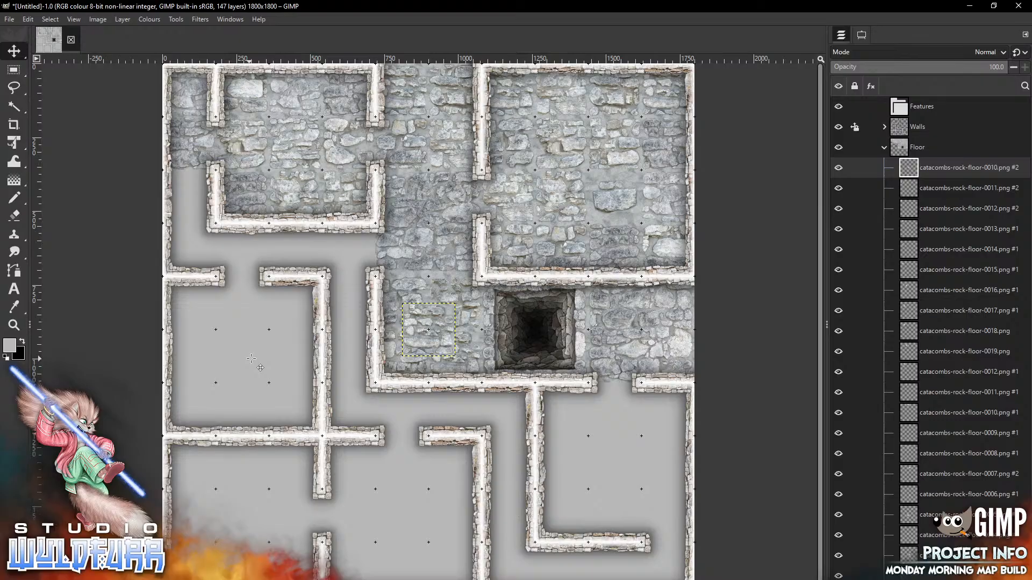
left_click_drag(442, 326, 189, 198)
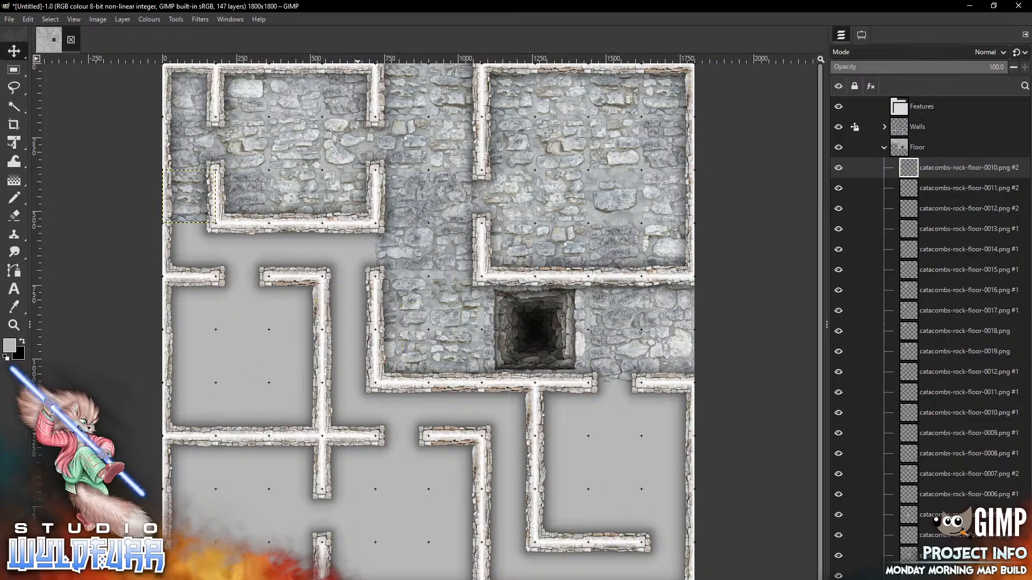
Place floor tiles 0009 and 0008 at the left edge and gap below the top-left room
key("alt+Tab")
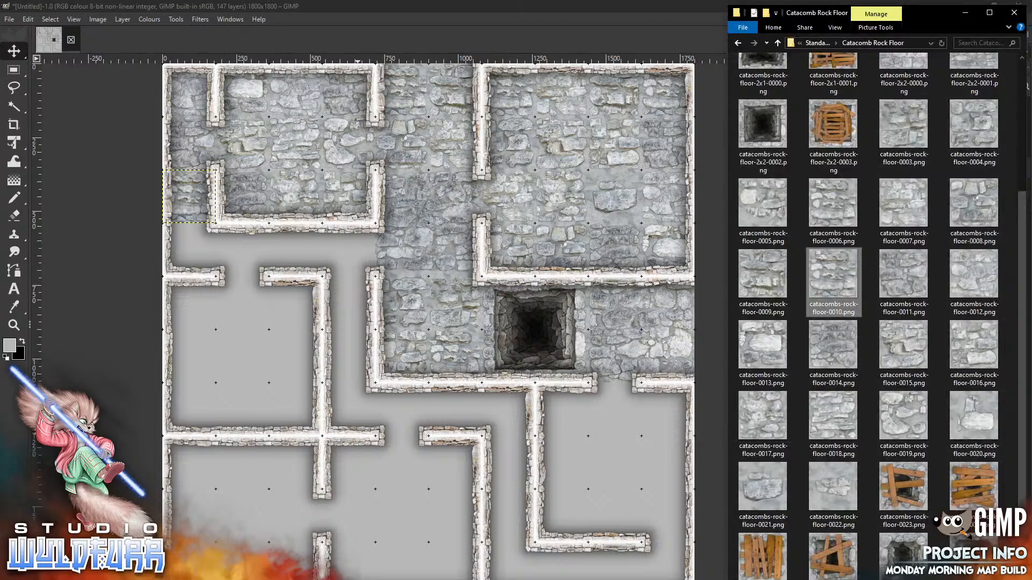
left_click(772, 282)
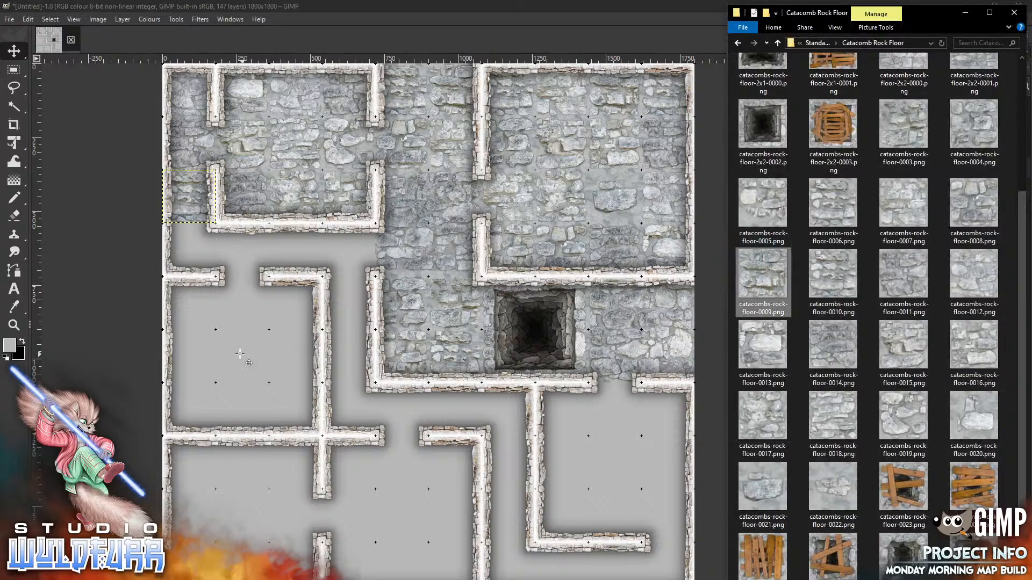
left_click_drag(240, 354, 239, 355)
left_click_drag(444, 326, 204, 248)
key("alt+Tab")
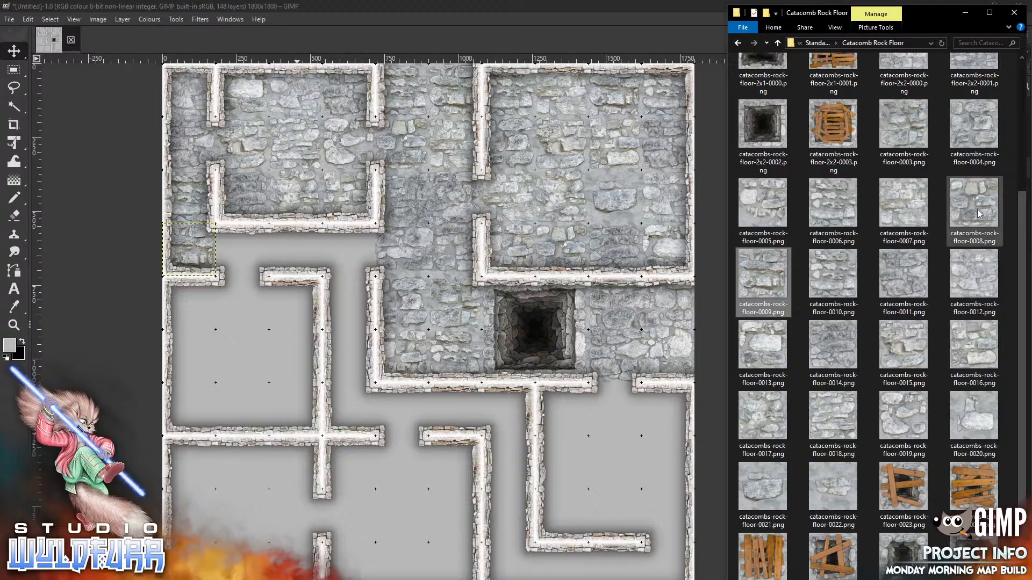
left_click_drag(977, 211, 246, 356)
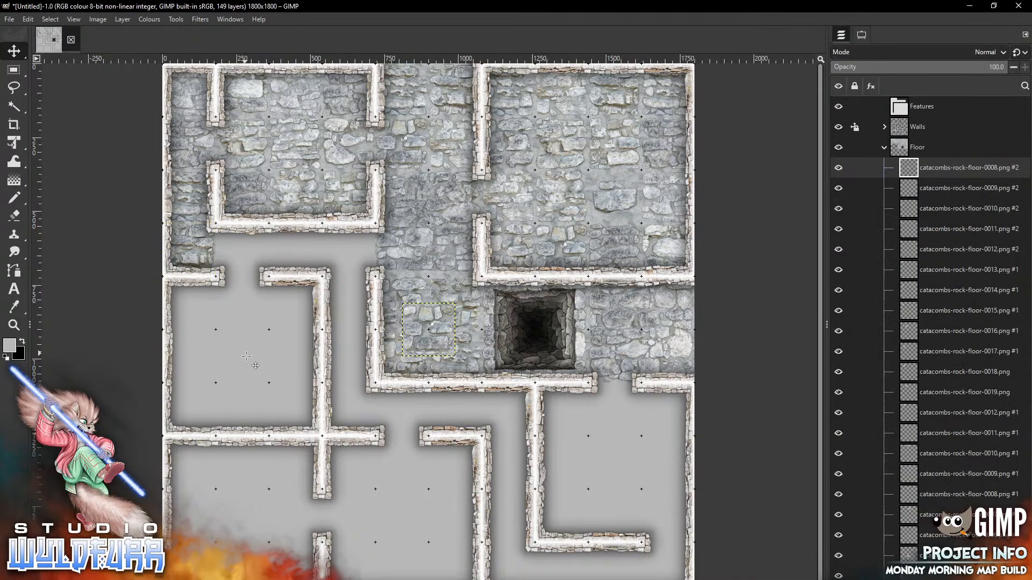
left_click_drag(444, 318, 257, 237)
Fill the remaining gaps below the top-left room with floor tiles 0007 and 0006
key("alt+Tab")
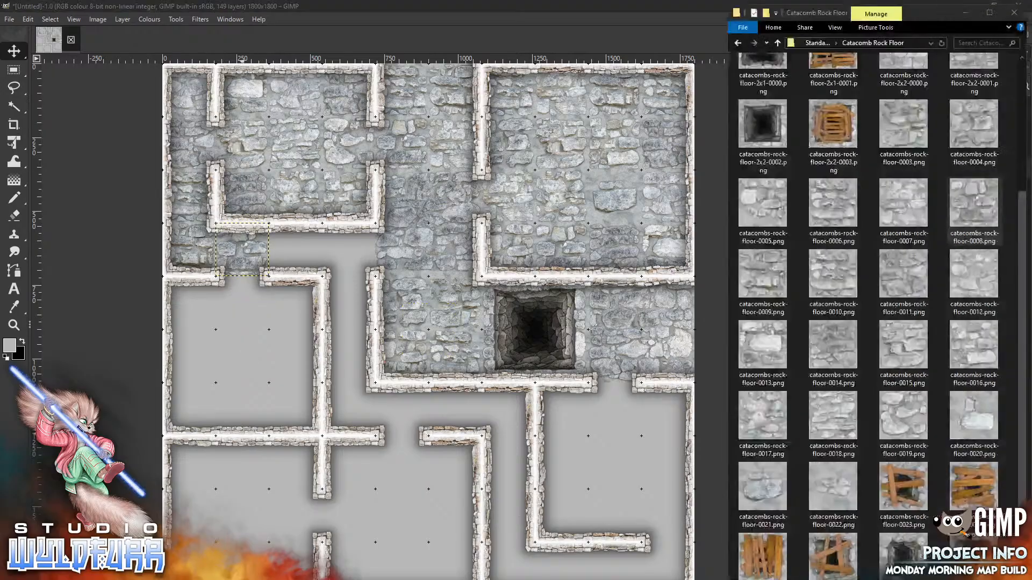
left_click_drag(911, 205, 253, 377)
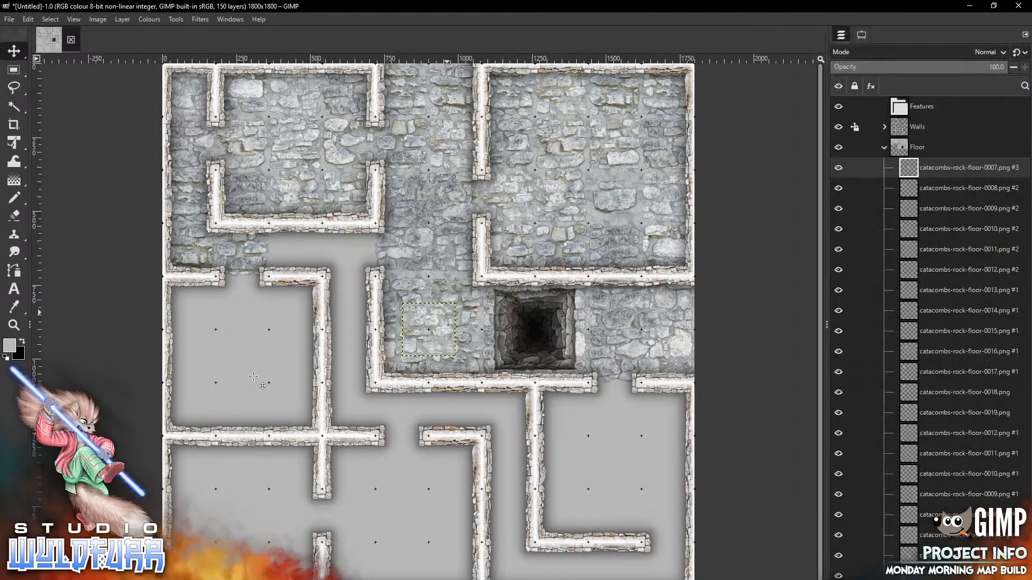
left_click_drag(404, 349, 368, 236)
key("alt+Tab")
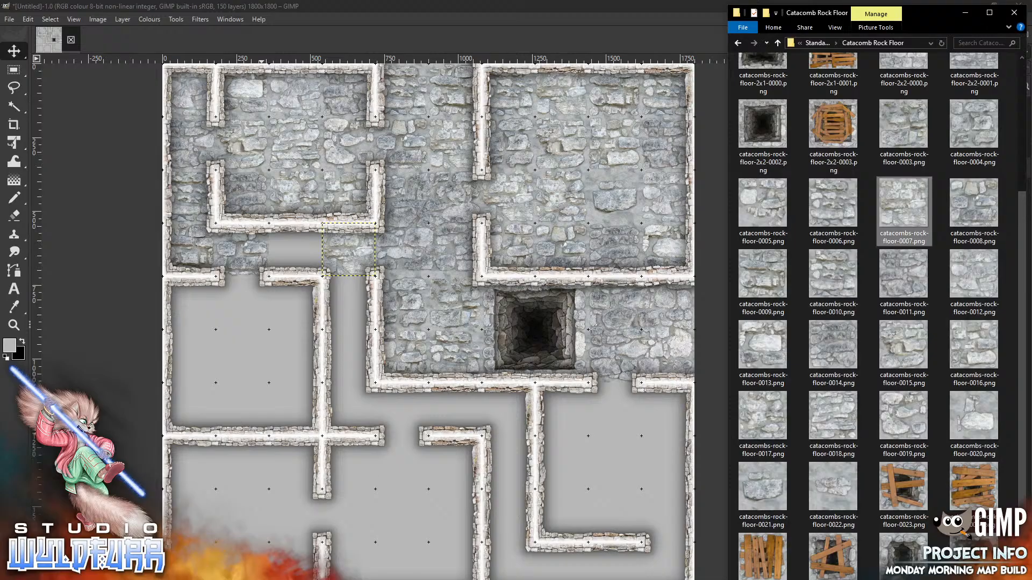
left_click_drag(839, 207, 228, 403)
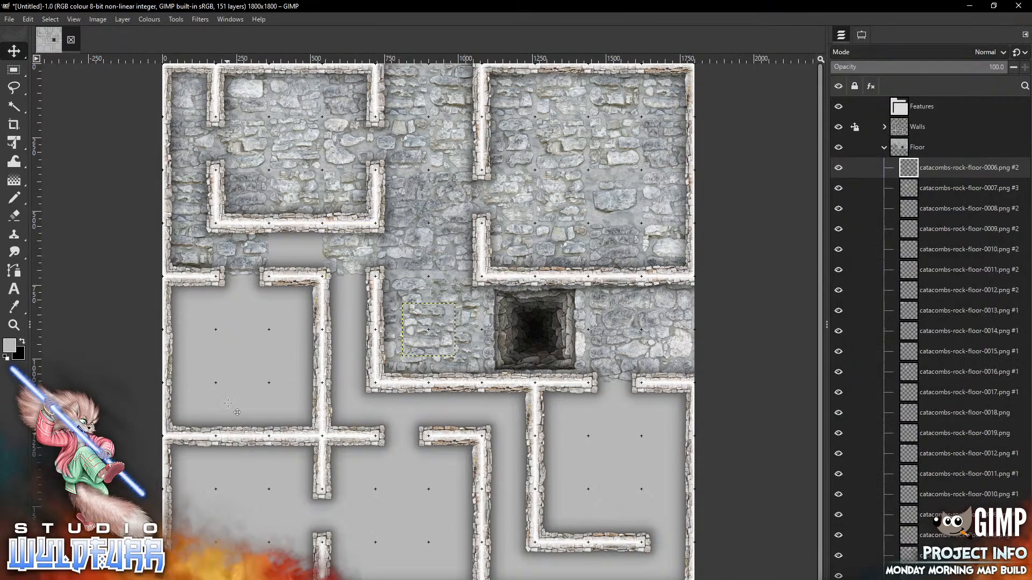
left_click_drag(429, 329, 295, 250)
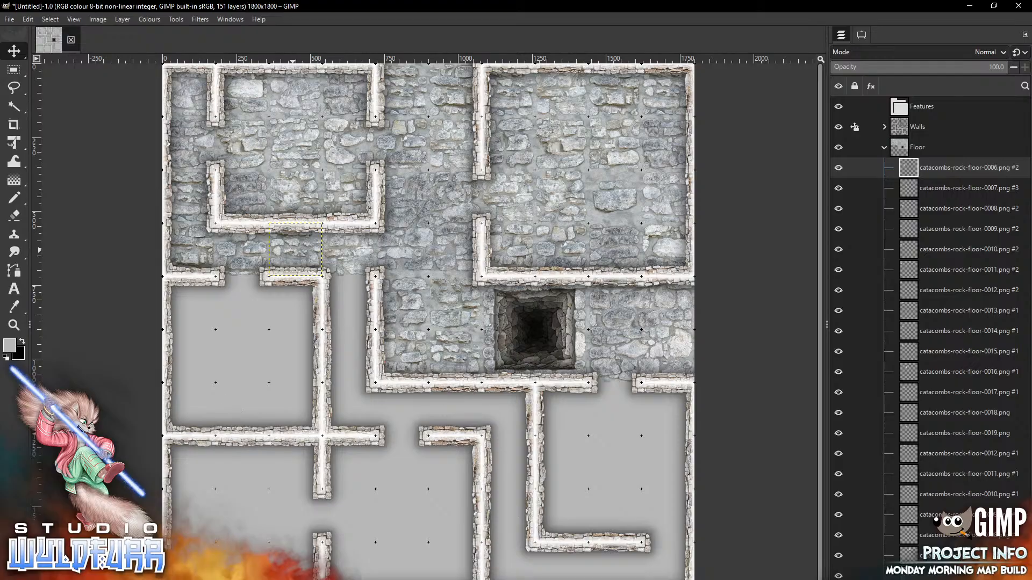
Pave the narrow corridor top to bottom with floor tiles 0005, 0004 and 0003
key("alt+Tab")
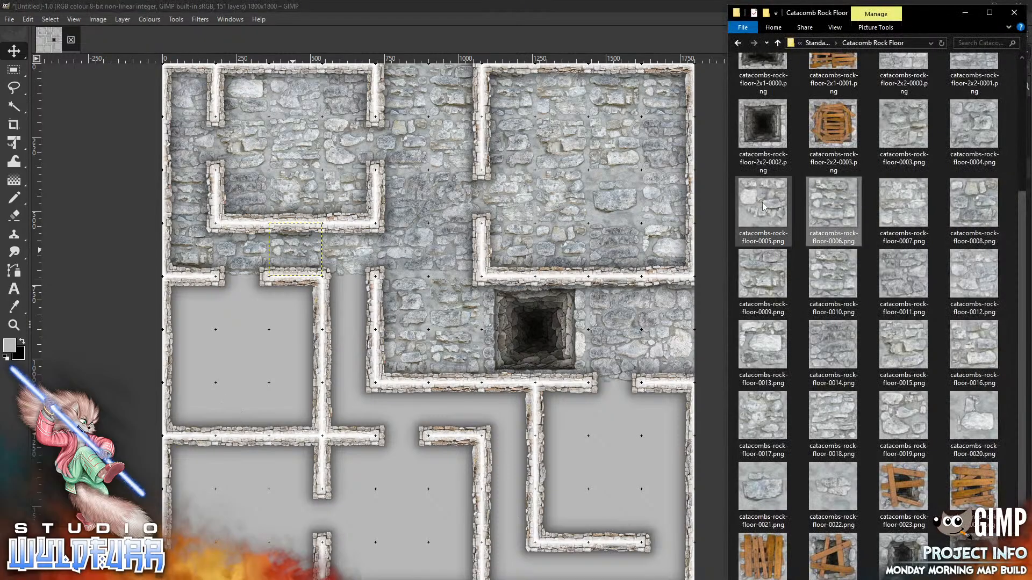
left_click(258, 344)
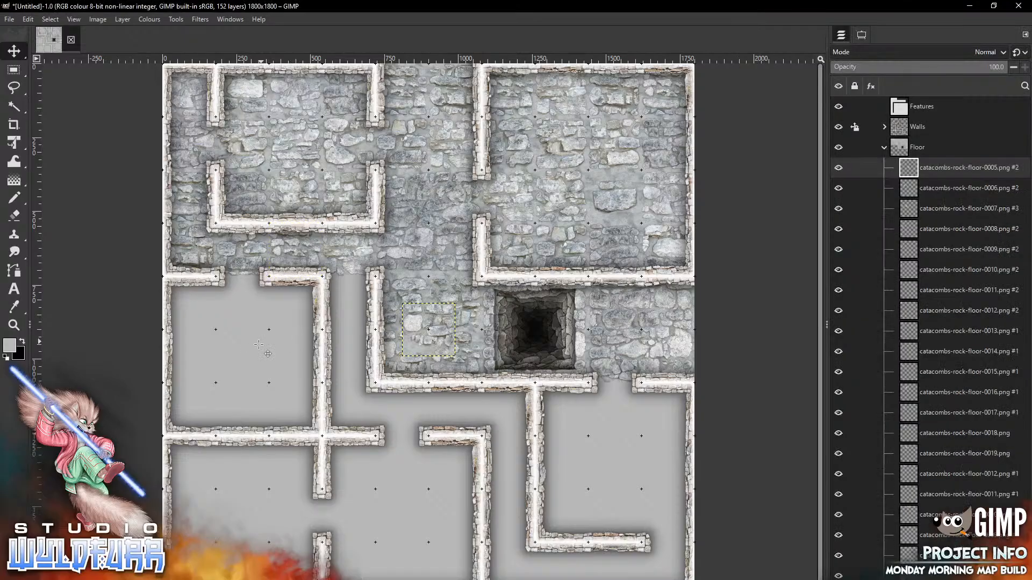
left_click_drag(443, 313, 361, 286)
key("alt+Tab")
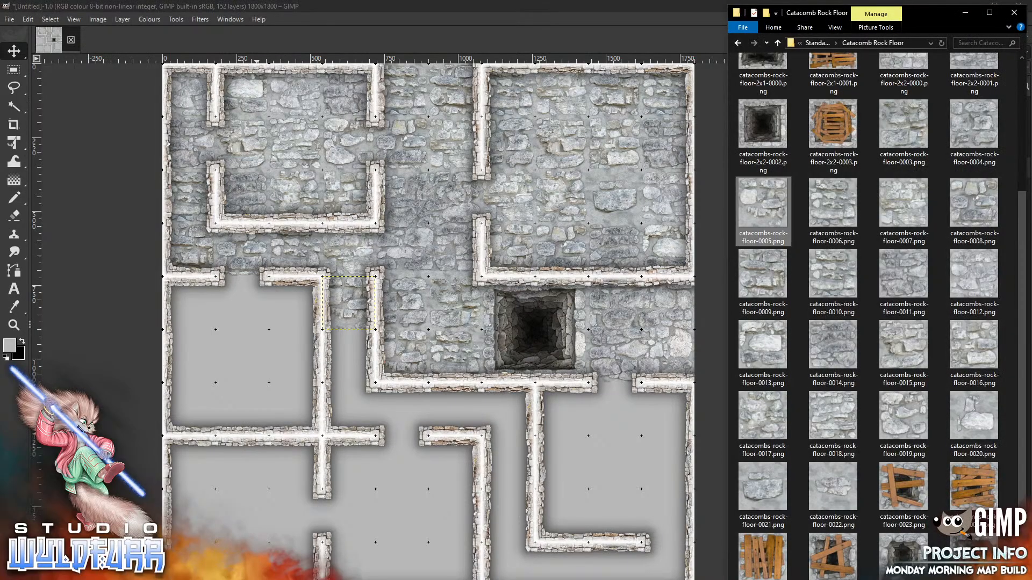
left_click_drag(974, 127, 301, 382)
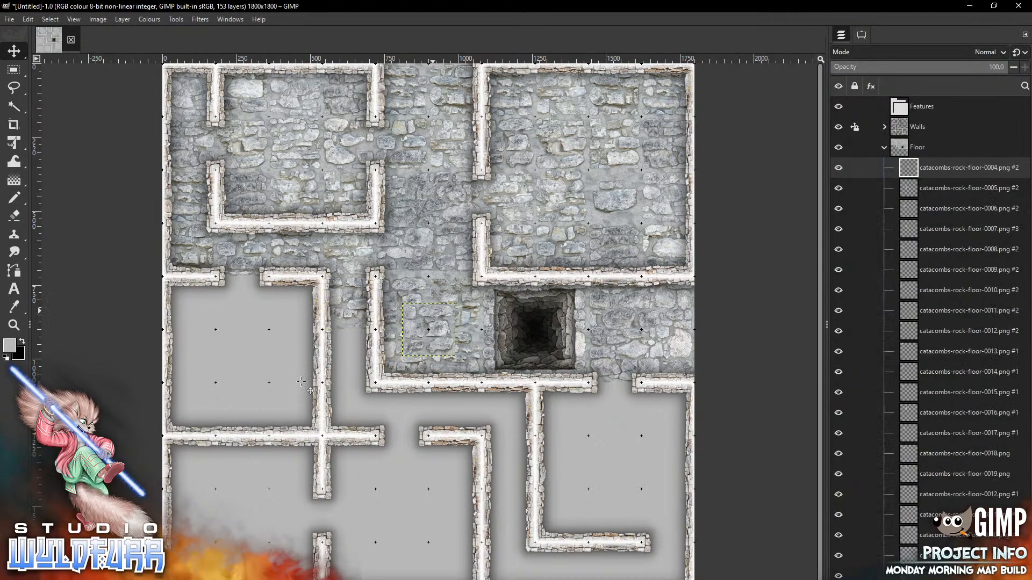
left_click_drag(433, 312, 352, 340)
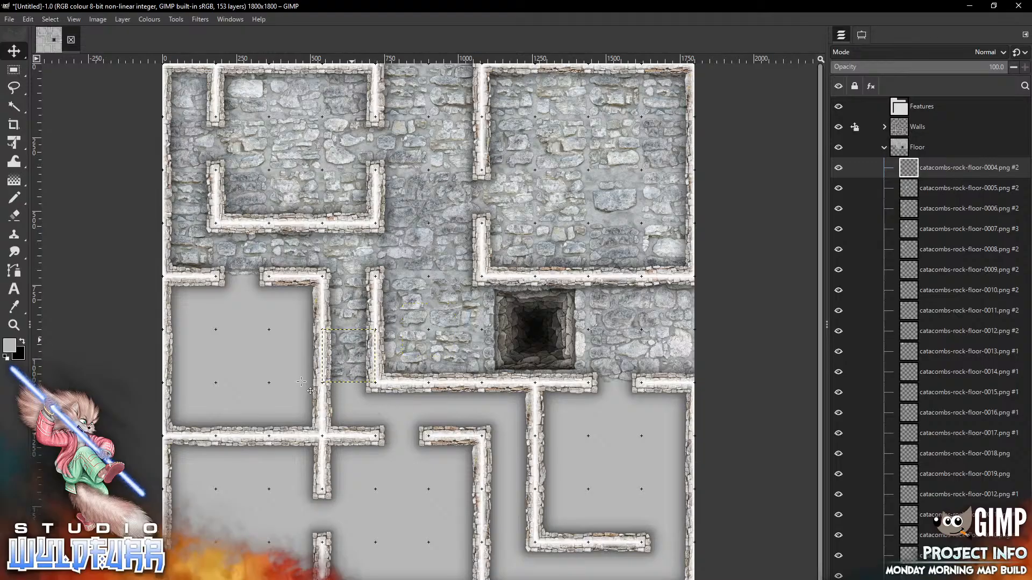
key("alt+Tab")
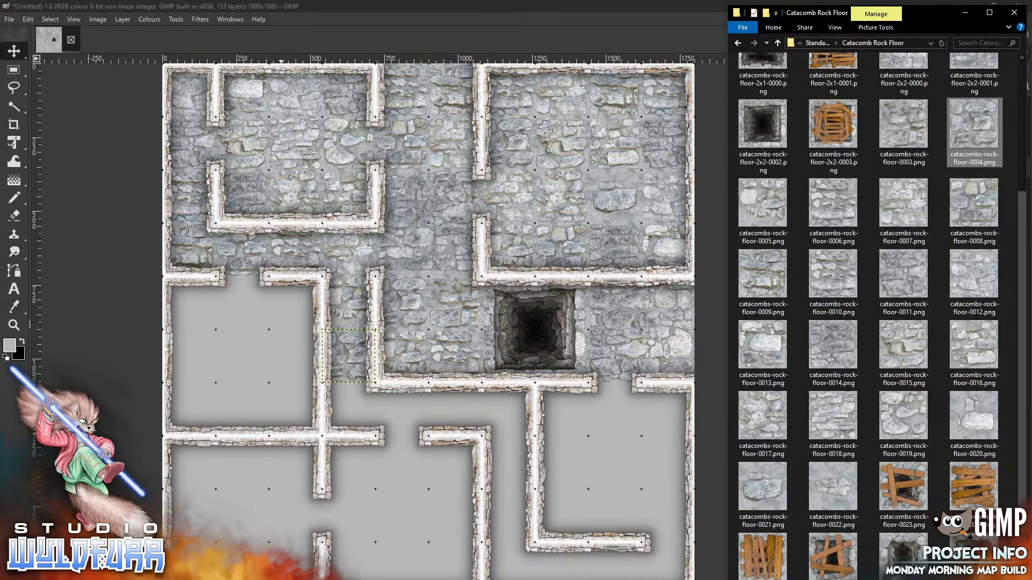
left_click_drag(909, 134, 368, 449)
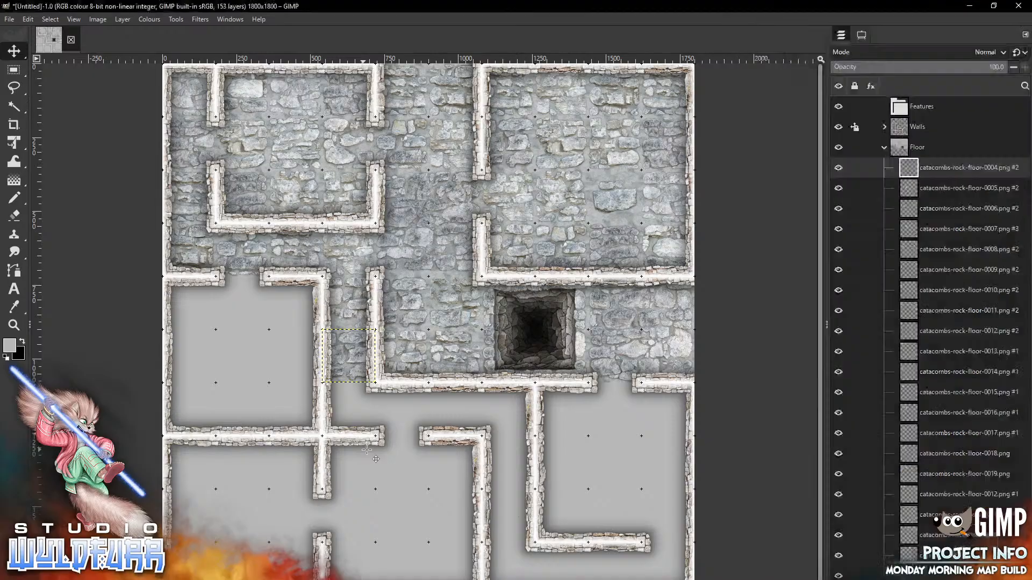
mouse_move(444, 338)
left_mouse_down()
mouse_move(371, 435)
mouse_move(365, 418)
left_mouse_up()
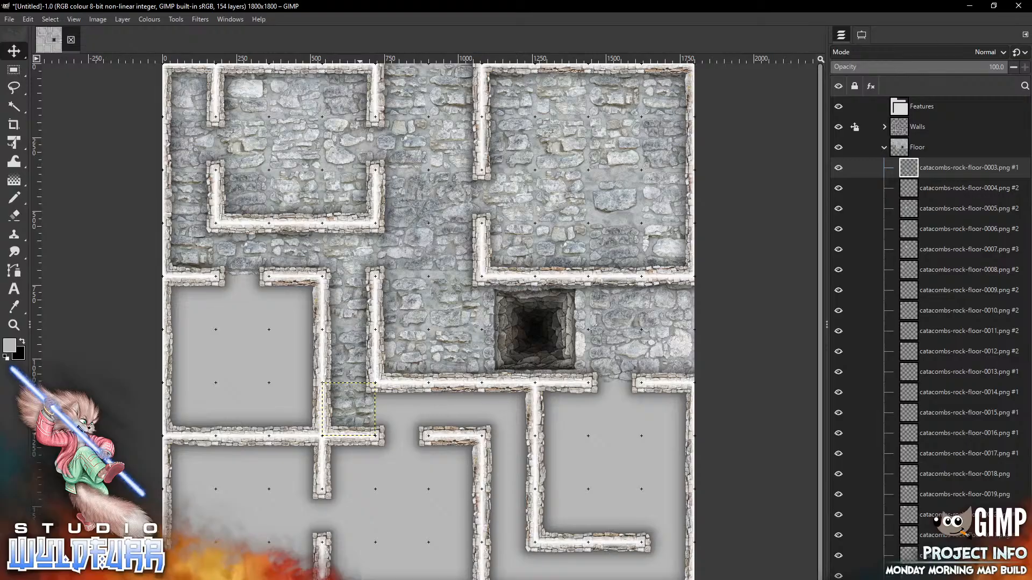
key("alt+Tab")
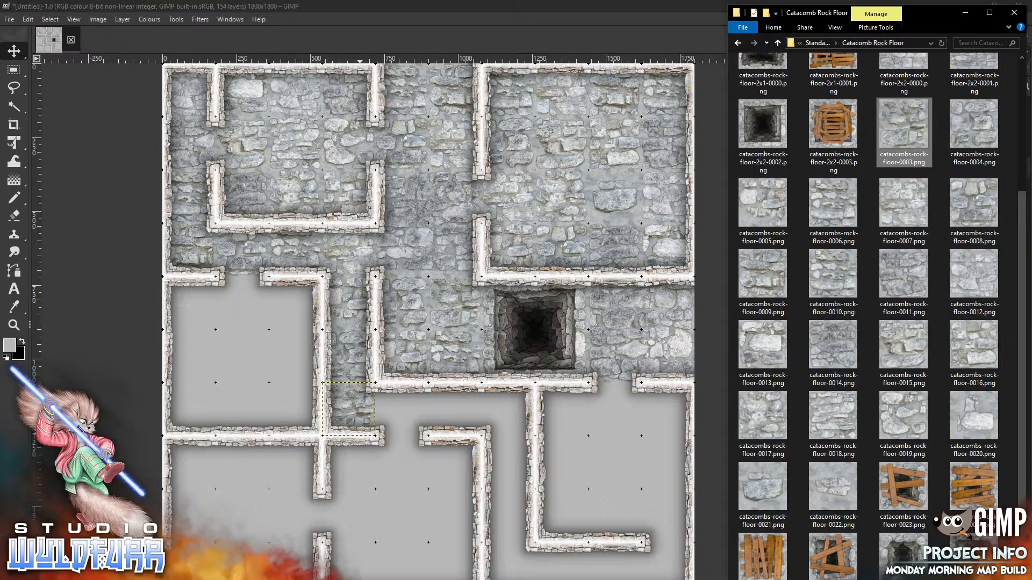
Place floor tiles 0000, 0001 and 0002 along the lower corridor below the central wall
scroll(1020, 368, "up", 3)
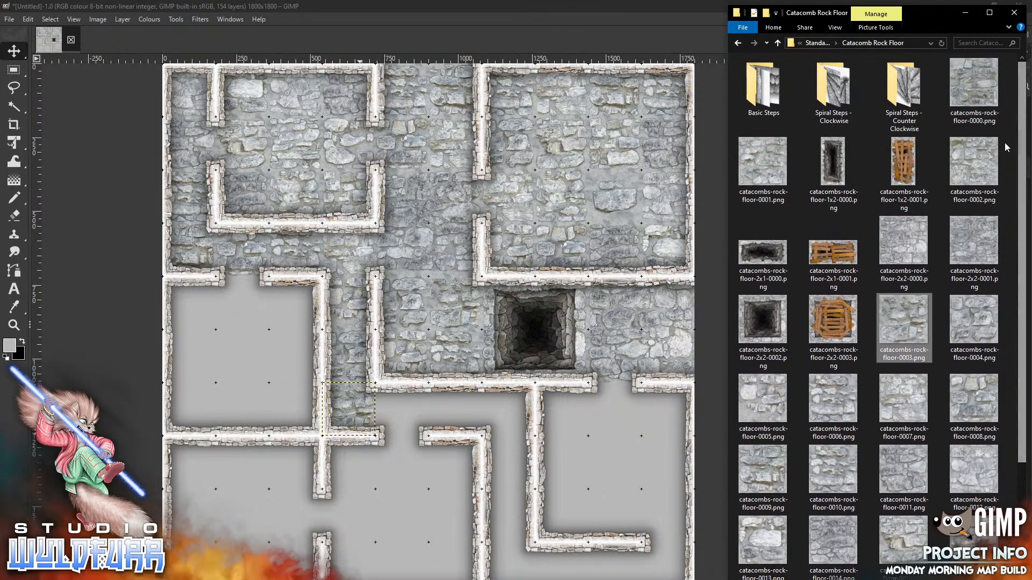
left_click_drag(970, 113, 402, 478)
mouse_move(437, 322)
left_mouse_down()
mouse_move(432, 397)
mouse_move(410, 419)
mouse_move(411, 402)
left_mouse_up()
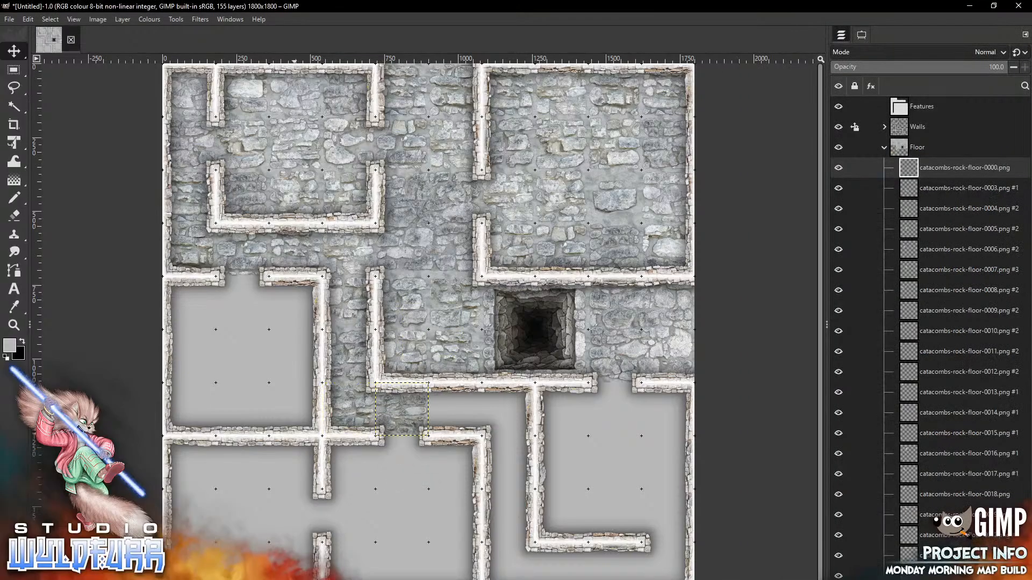
key("alt+Tab")
left_click_drag(759, 185, 392, 538)
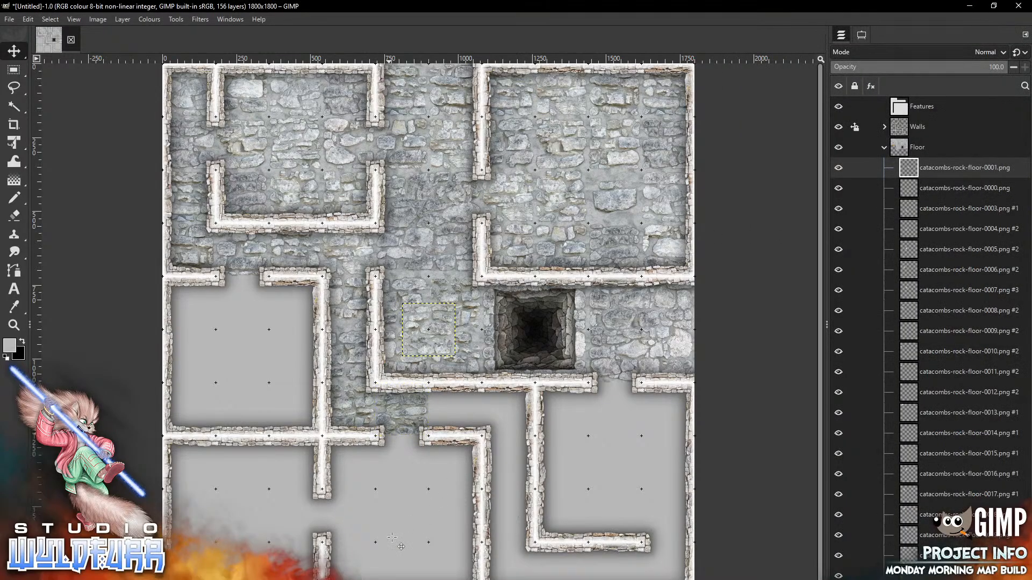
mouse_move(444, 319)
left_mouse_down()
mouse_move(467, 455)
mouse_move(466, 398)
left_mouse_up()
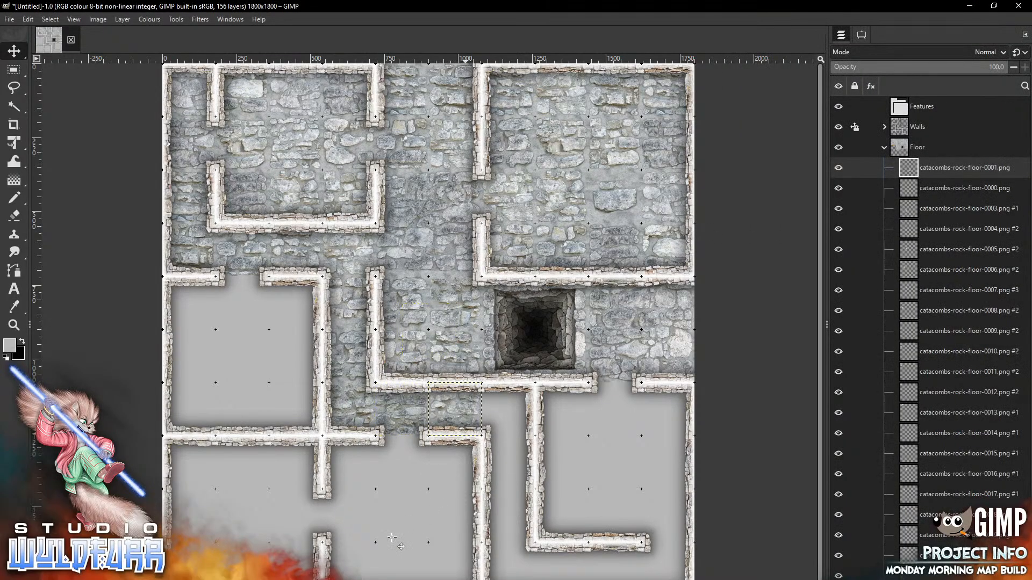
key("alt+Tab")
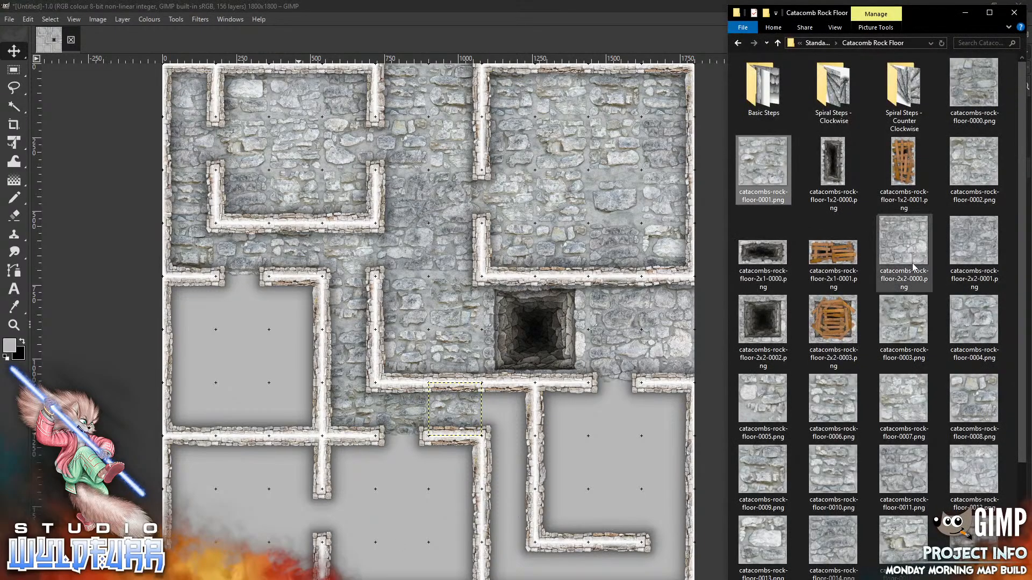
left_click_drag(979, 169, 434, 502)
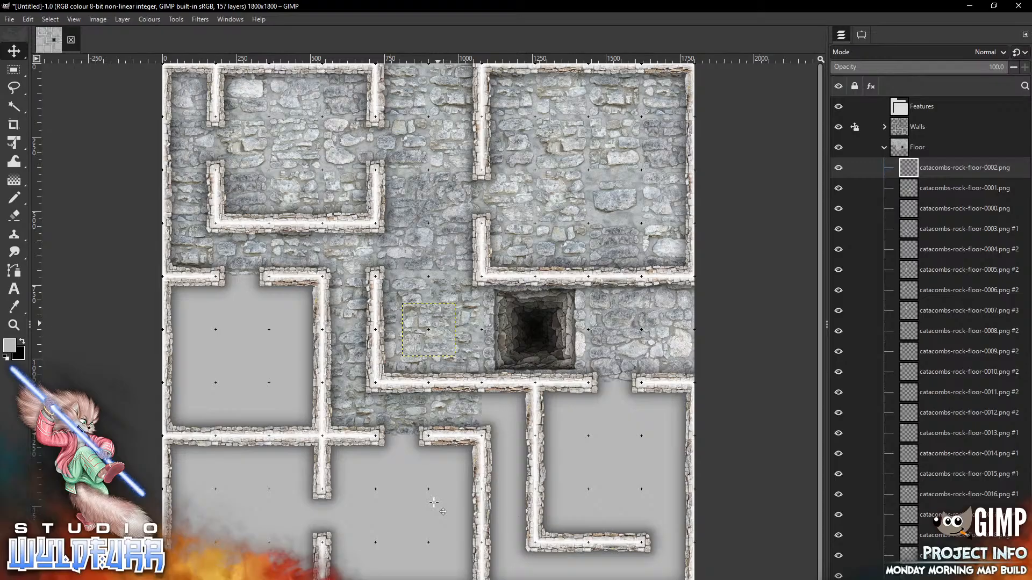
mouse_move(437, 324)
left_mouse_down()
mouse_move(496, 453)
mouse_move(516, 404)
left_mouse_up()
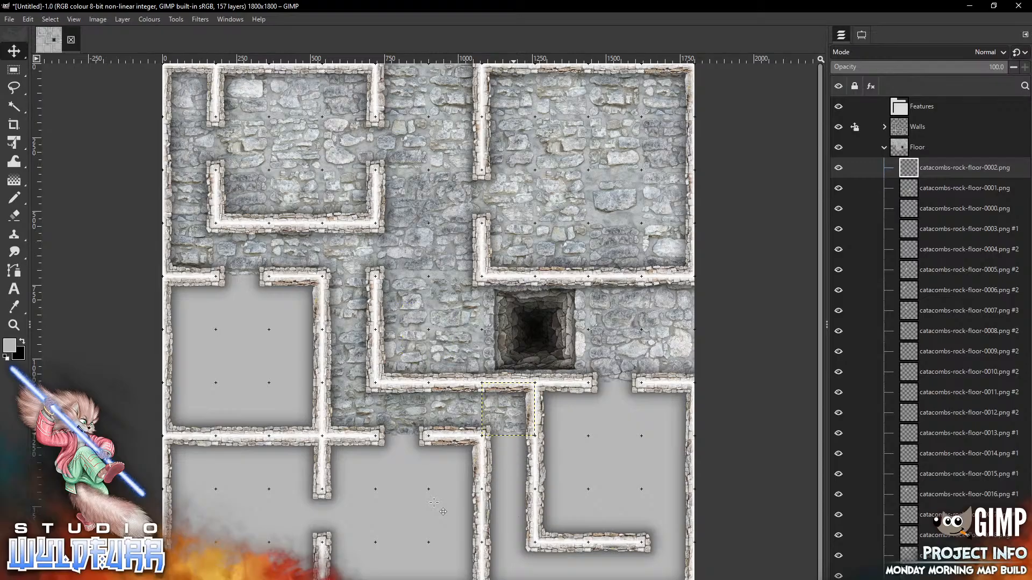
Place large tile 2x2-0000 in the left room and 2x2-0001 beside the lower wall
key("alt+Tab")
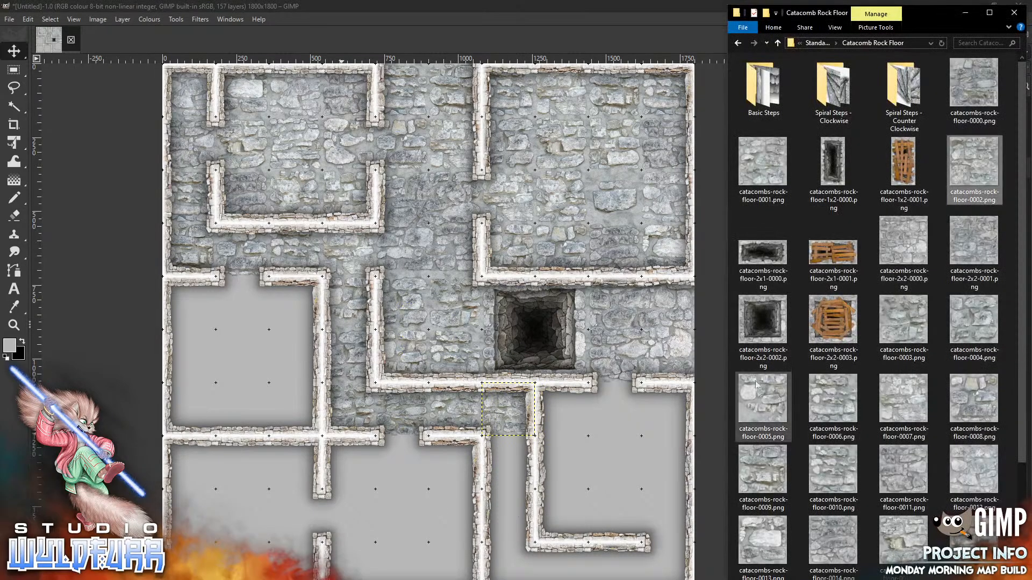
left_click_drag(904, 251, 258, 384)
mouse_move(467, 305)
left_mouse_down()
mouse_move(280, 418)
mouse_move(308, 306)
left_mouse_up()
key("alt+Tab")
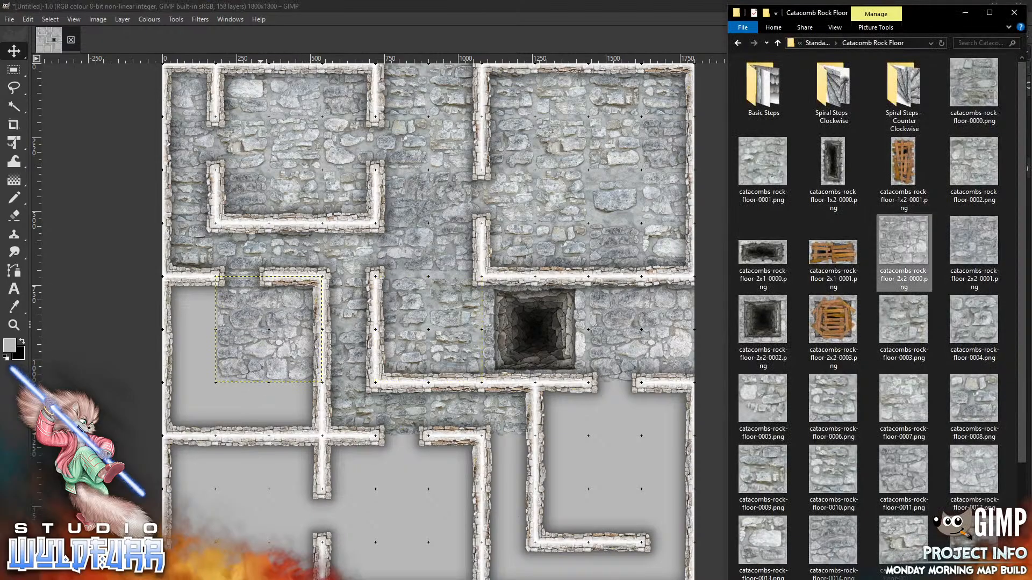
left_click_drag(979, 244, 370, 484)
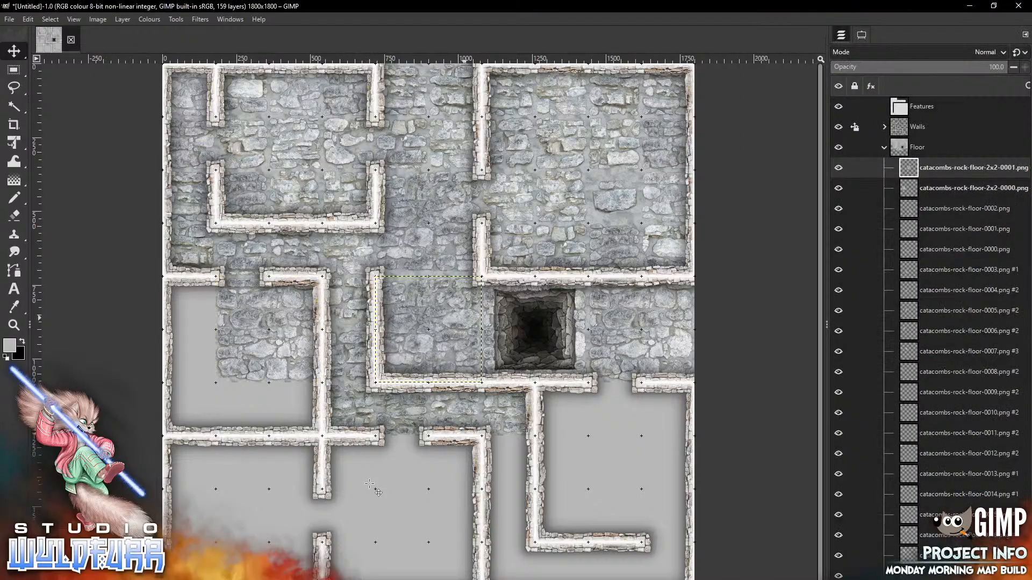
mouse_move(464, 300)
left_mouse_down()
mouse_move(410, 515)
mouse_move(431, 510)
mouse_move(412, 512)
left_mouse_up()
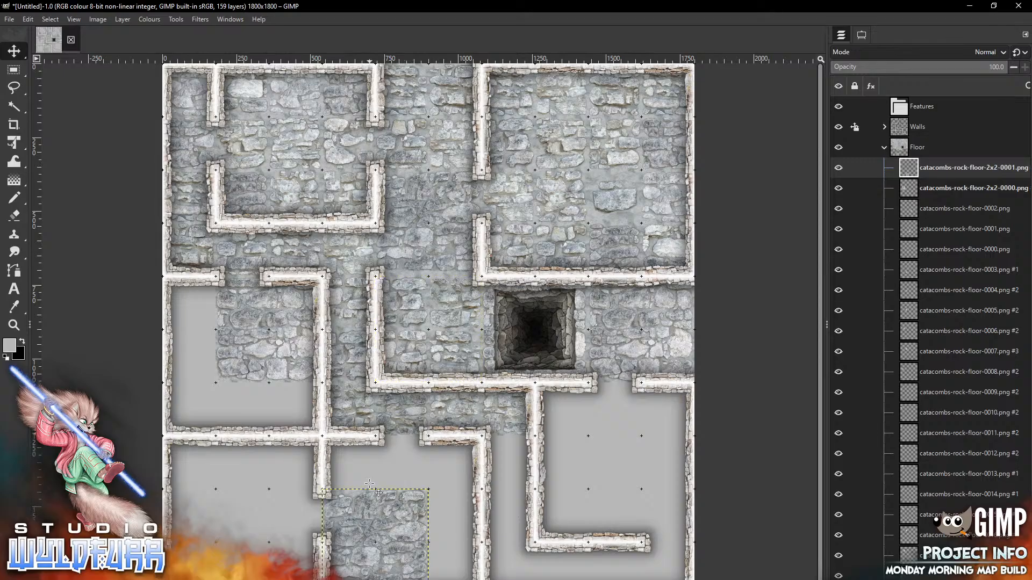
key("alt+Tab")
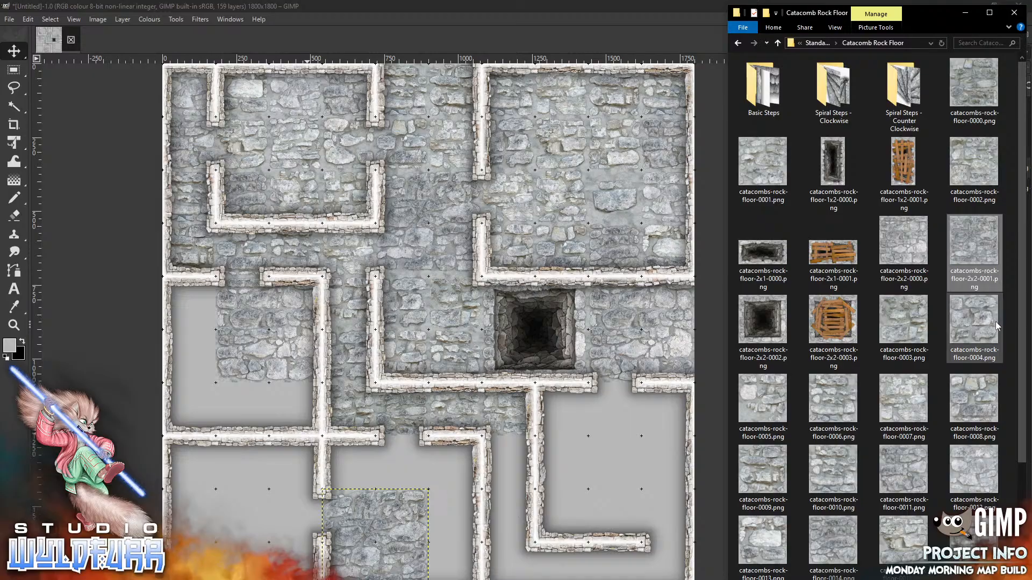
scroll(999, 321, "down", 3)
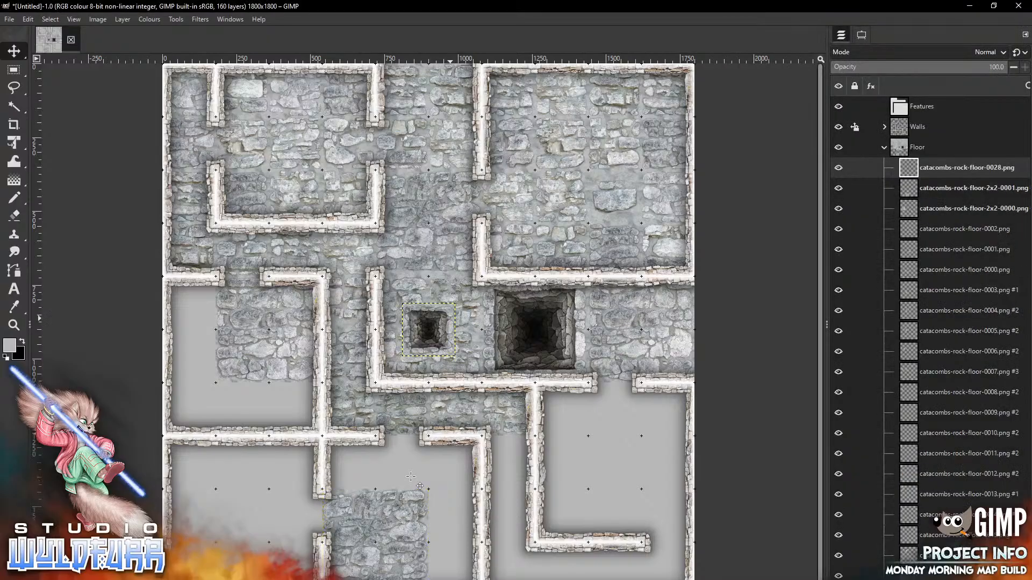
Move the small pit into the doorway and place floor tiles 0017 and 0018 around it
left_click_drag(439, 324, 411, 458)
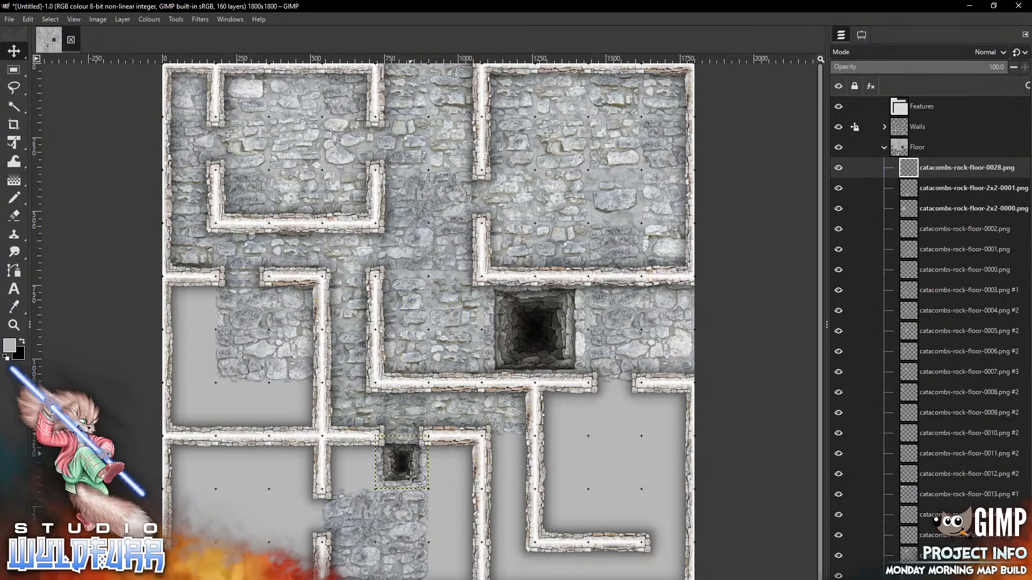
key("alt+Tab")
left_click_drag(765, 438, 436, 527)
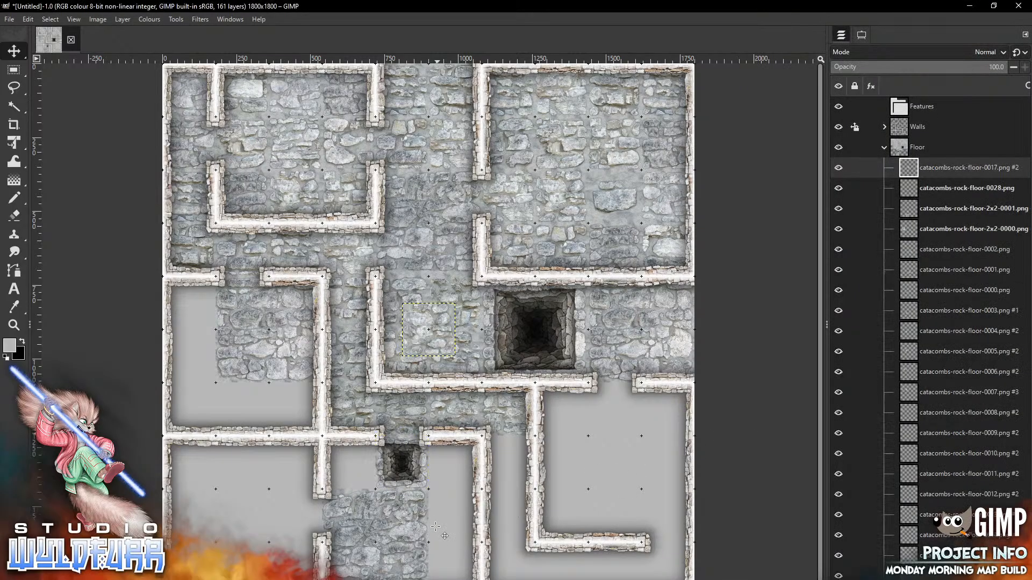
left_click_drag(437, 326, 465, 460)
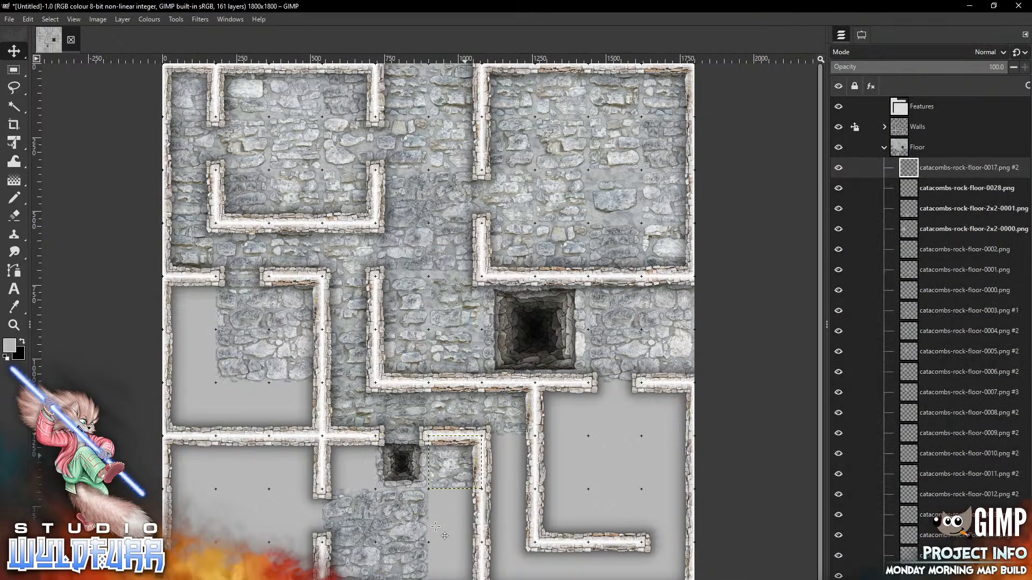
key("alt+Tab")
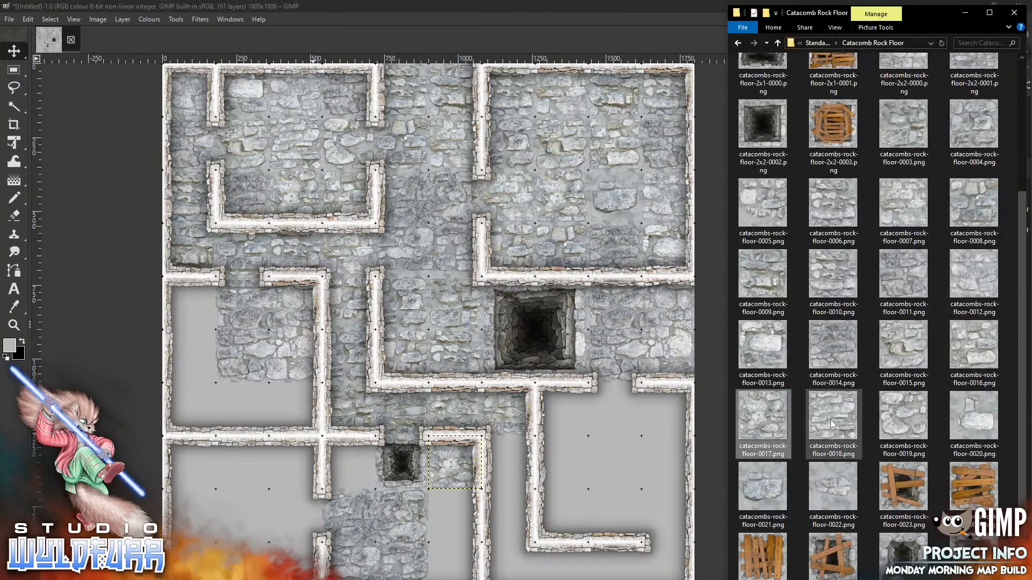
left_click_drag(831, 420, 467, 547)
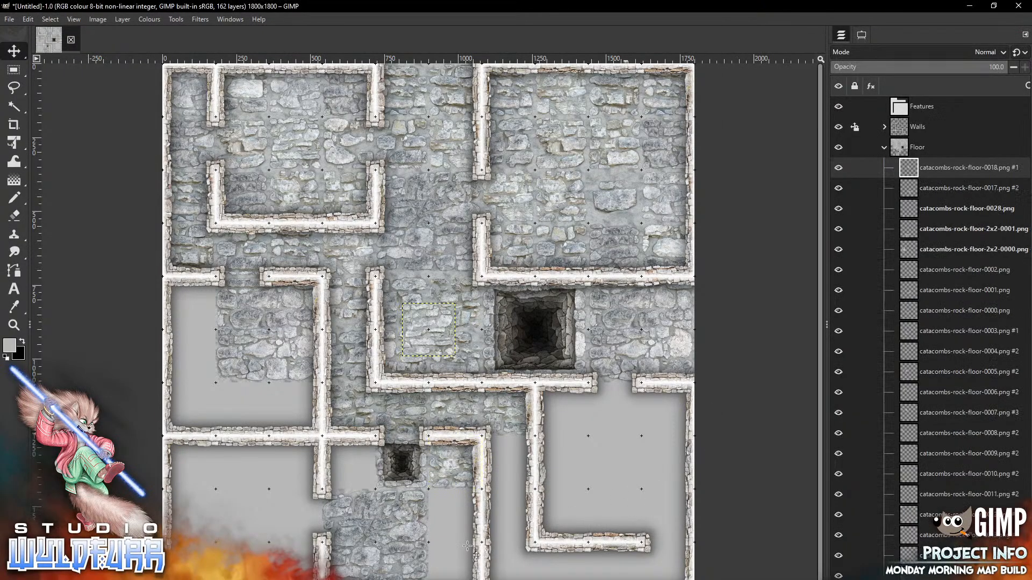
mouse_move(440, 335)
left_mouse_down()
mouse_move(304, 430)
mouse_move(307, 415)
left_mouse_up()
Fill the left room's lower gap with floor-0015 and add floor-0012 into the left room
key("alt+Tab")
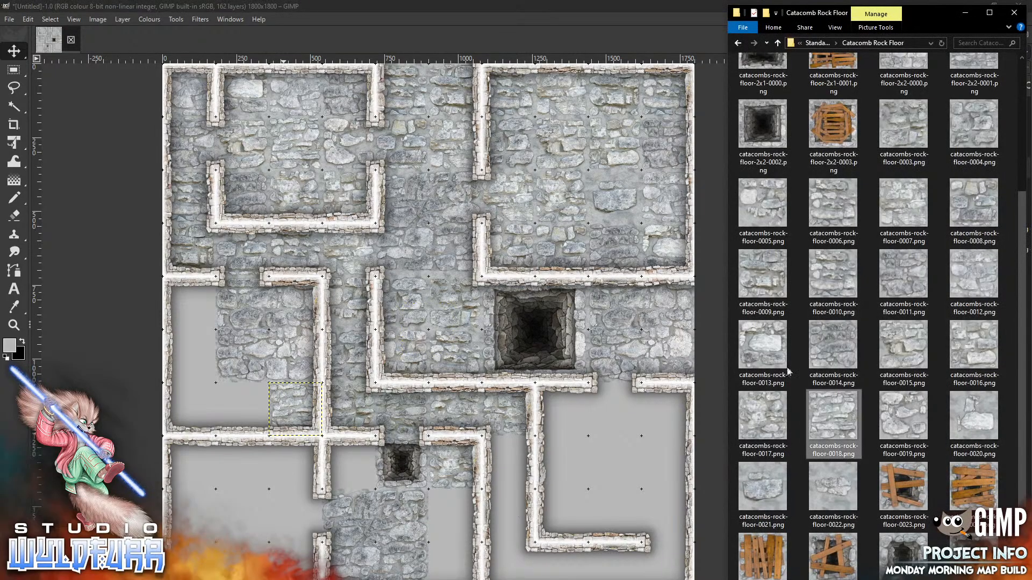
left_click(254, 529)
left_click_drag(440, 330, 264, 411)
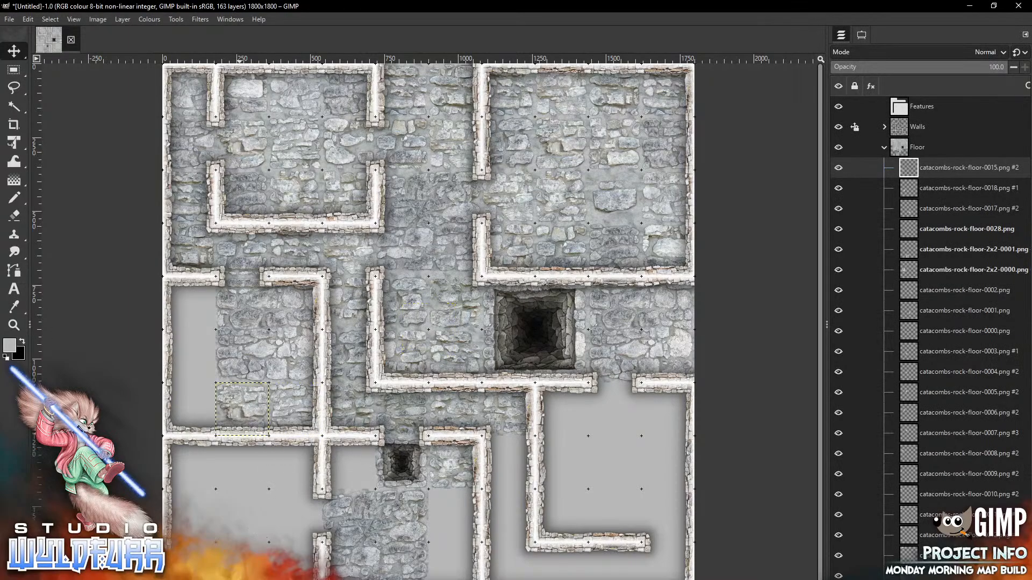
key("alt+Tab")
left_click(974, 277)
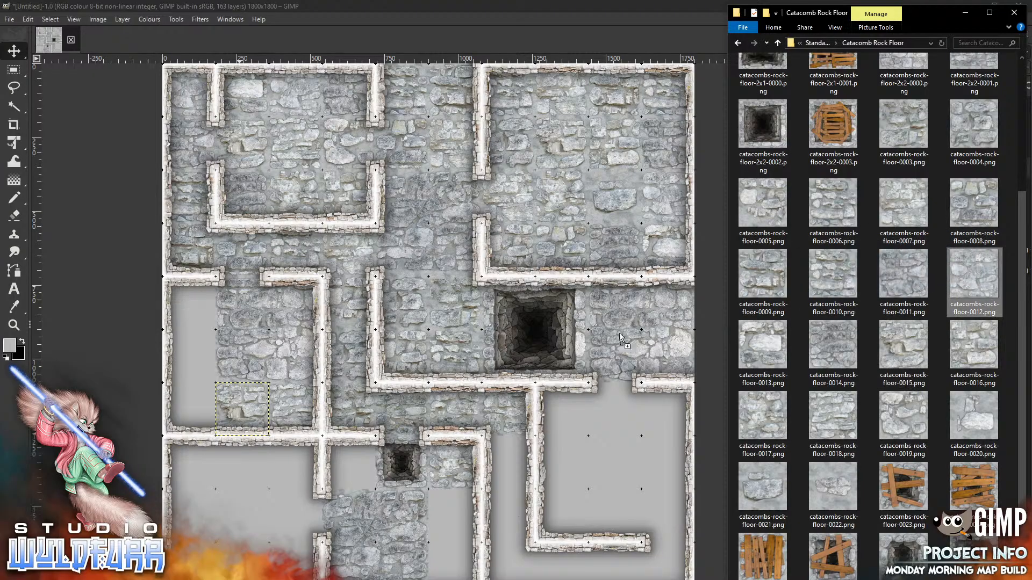
left_click_drag(242, 493, 242, 493)
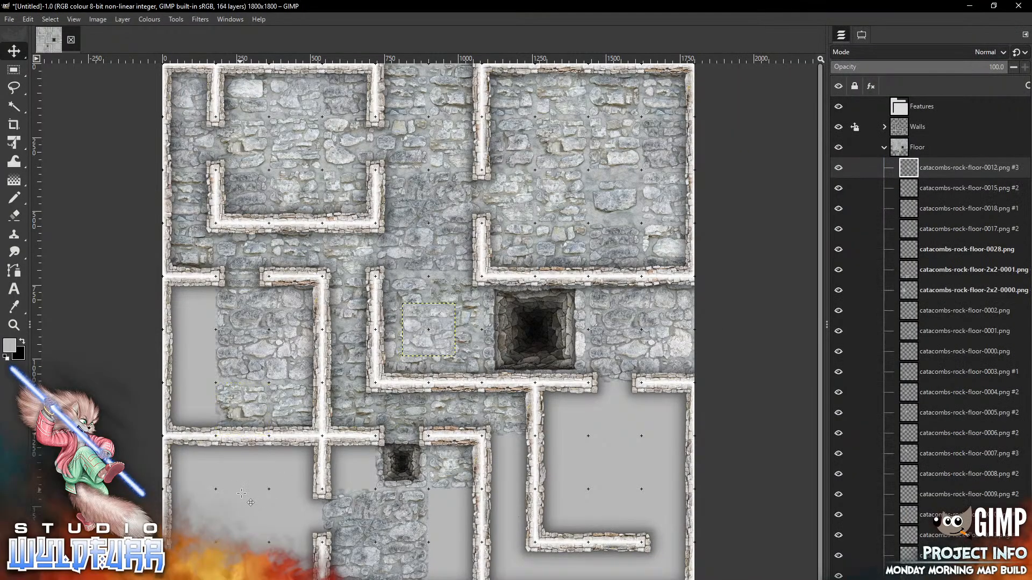
left_click_drag(443, 327, 204, 354)
Place floor 0007 in the left room's top-left corner, 0006 in the last gap, and add floor-0005
key("alt+Tab")
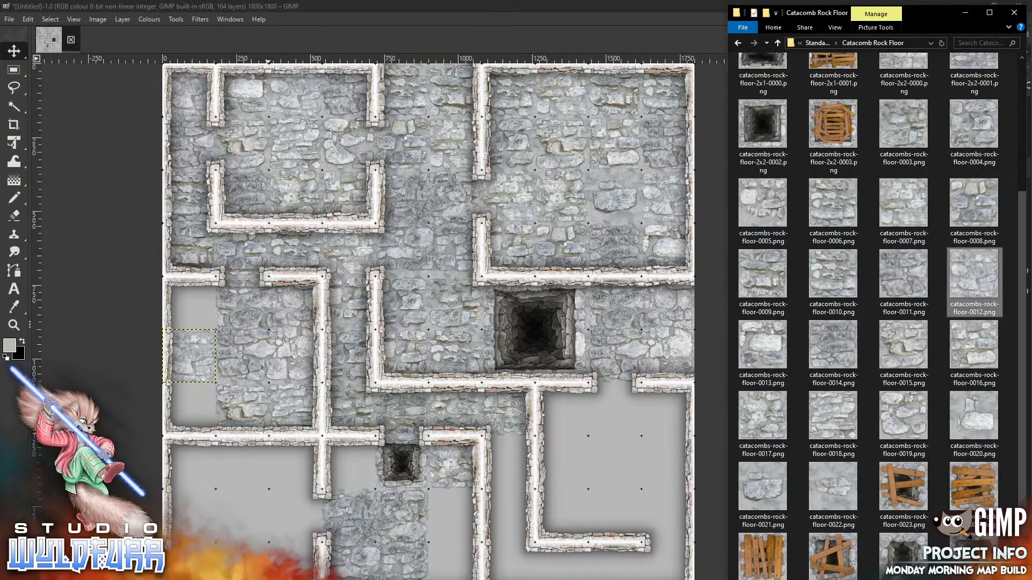
left_click_drag(910, 215, 276, 506)
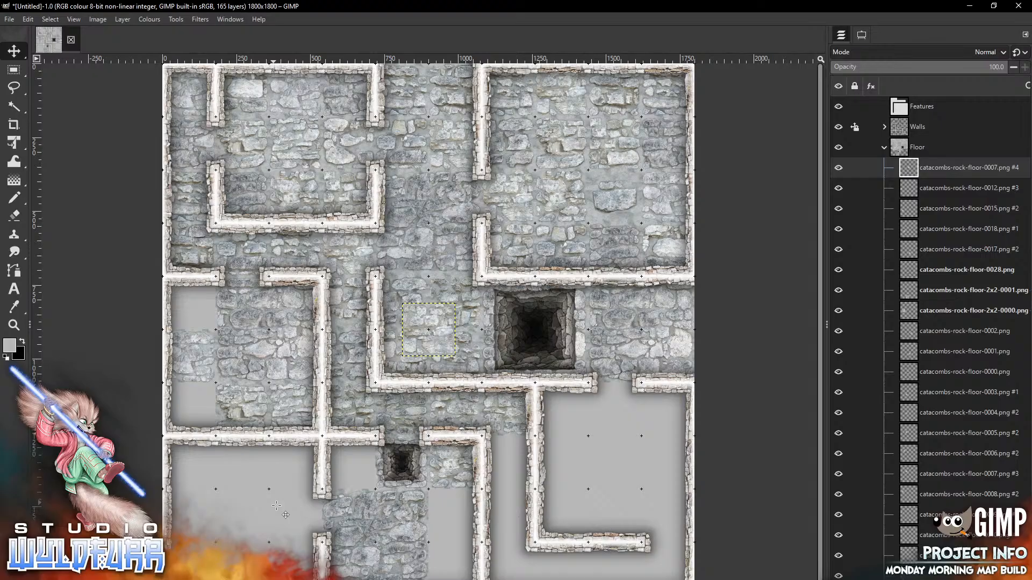
left_click_drag(444, 325, 203, 299)
key("alt+Tab")
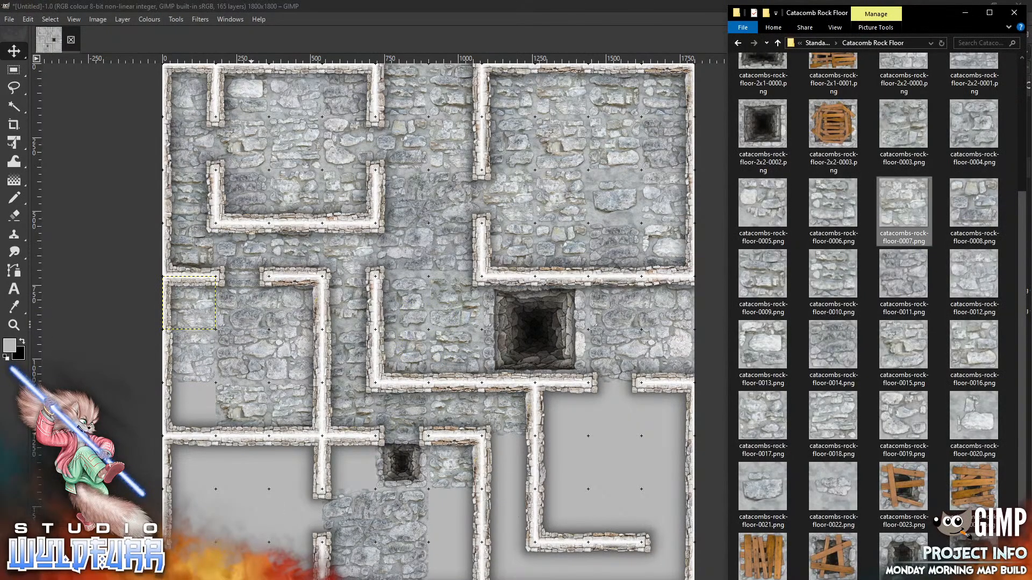
left_click_drag(836, 209, 246, 508)
mouse_move(448, 314)
left_mouse_down()
mouse_move(303, 483)
mouse_move(204, 394)
left_mouse_up()
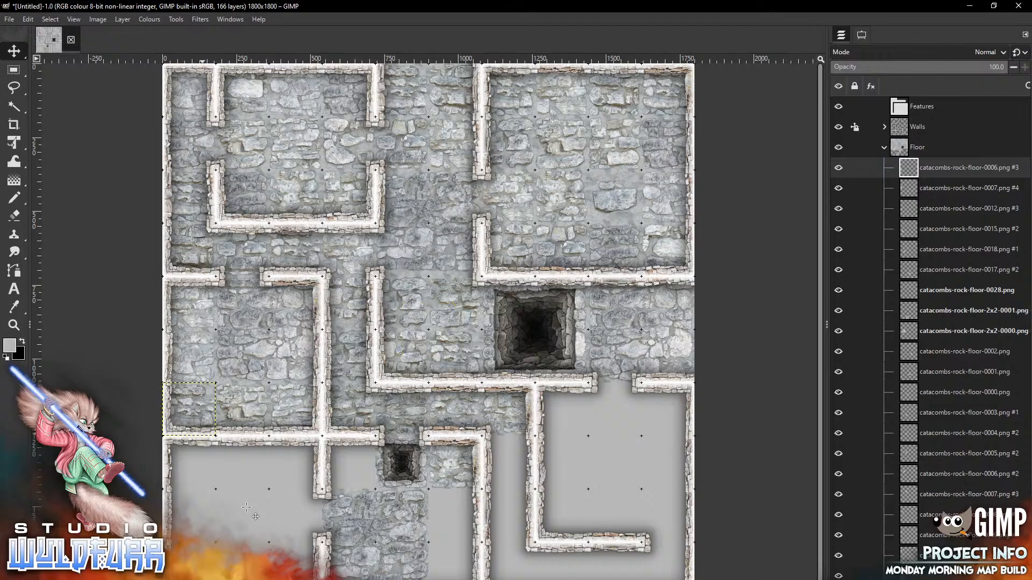
key("alt+Tab")
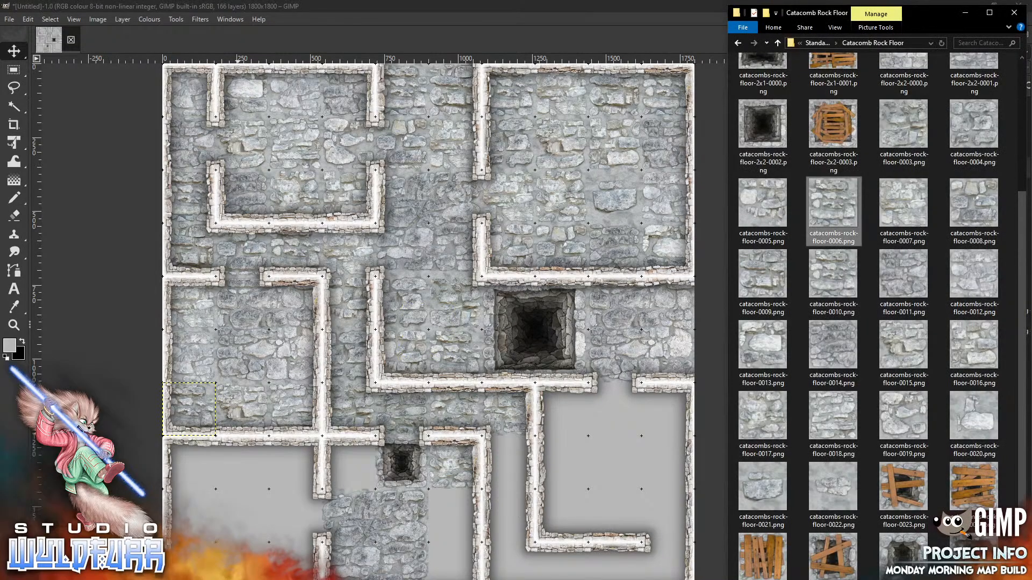
left_click(774, 205)
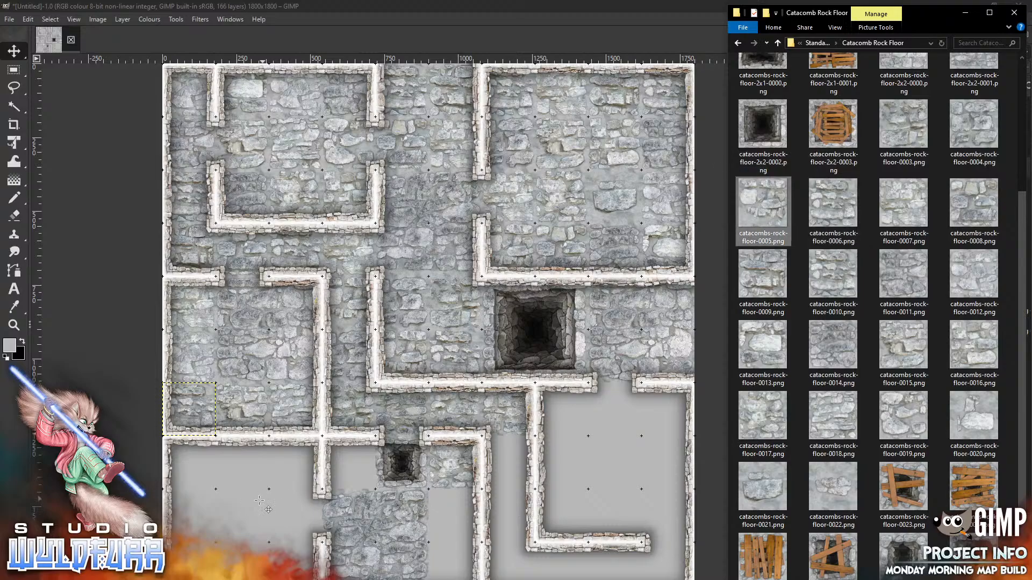
left_click_drag(260, 501, 260, 500)
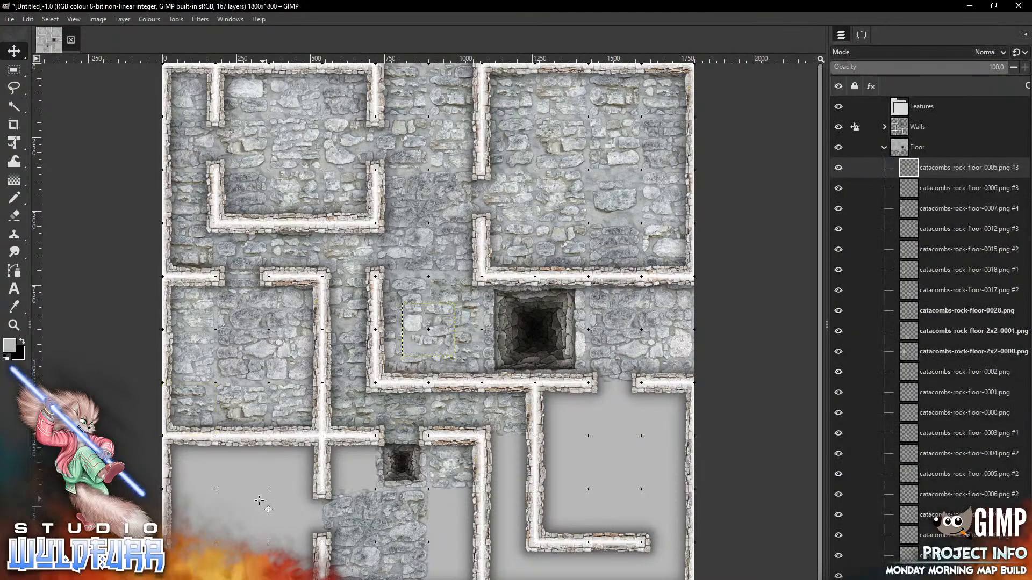
Put floor-0005 left of the small pit and another floor-0006 right of the doorway
mouse_move(445, 322)
left_mouse_down()
mouse_move(373, 484)
mouse_move(365, 455)
left_mouse_up()
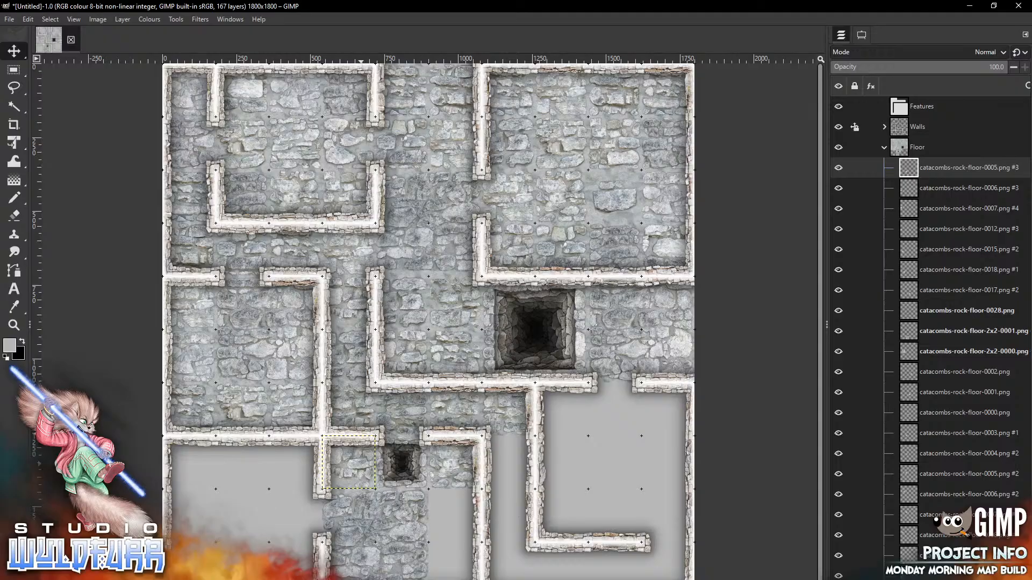
key("alt+Tab")
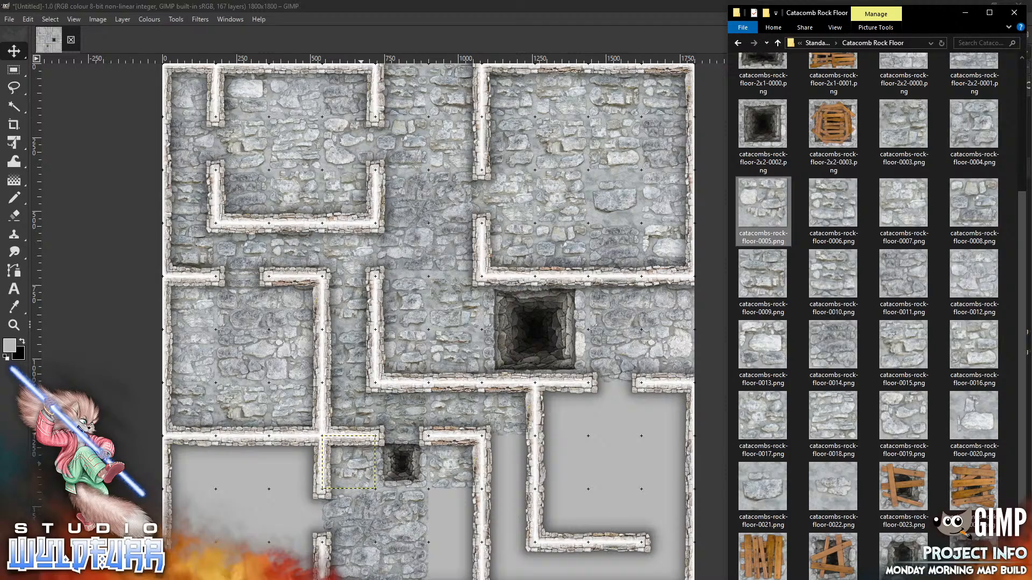
left_click_drag(843, 204, 563, 433)
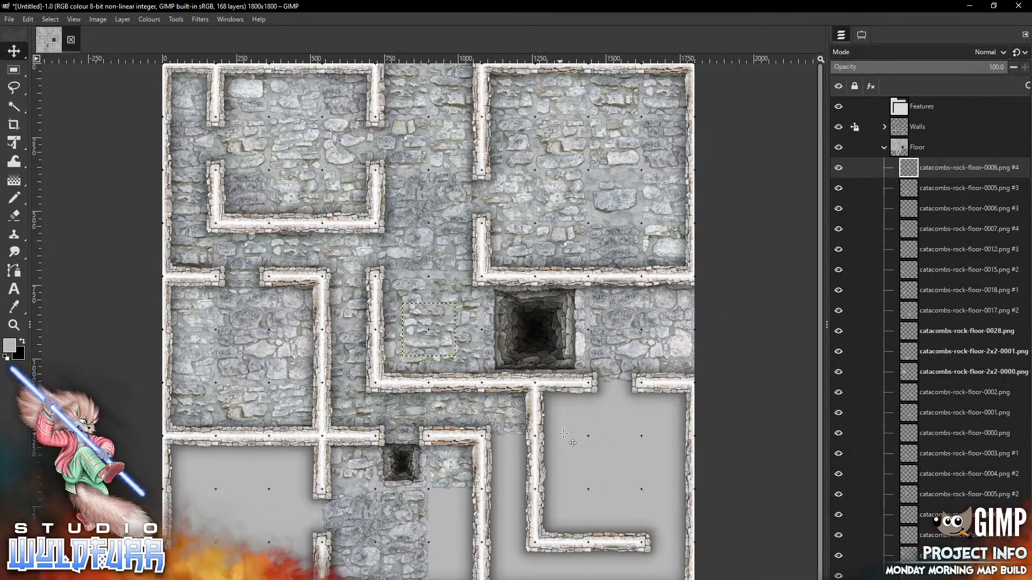
left_click_drag(439, 321, 563, 433)
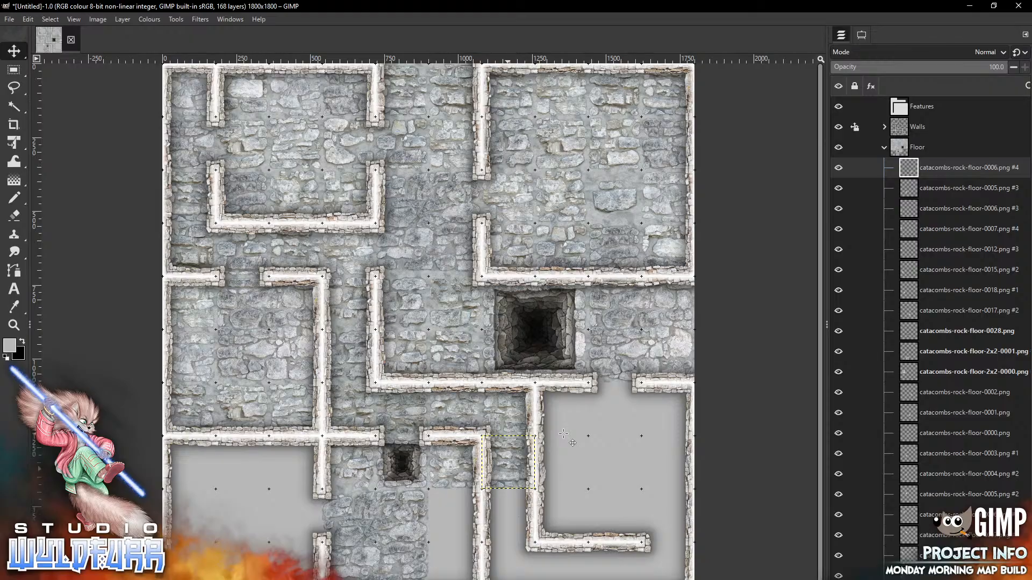
Place floor tile 0022 down the narrow corridor and add floor tile 0021
key("alt+Tab")
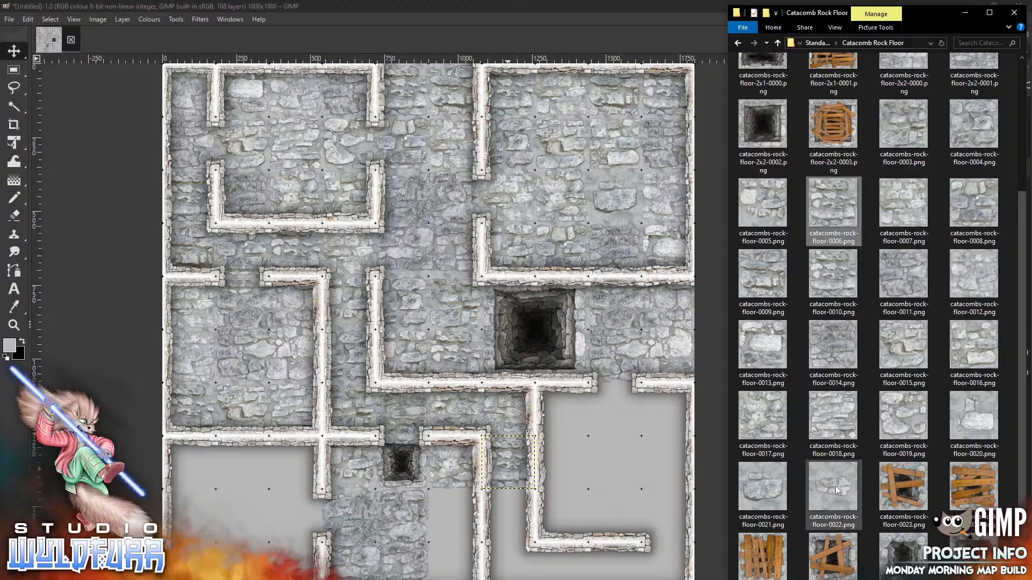
left_click_drag(830, 488, 578, 444)
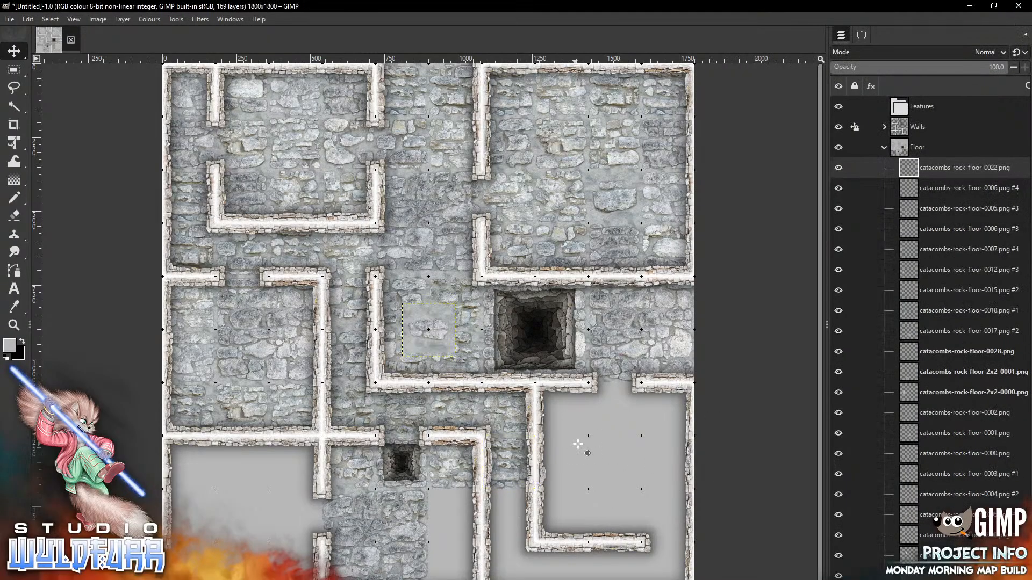
mouse_move(442, 318)
left_mouse_down()
mouse_move(508, 535)
mouse_move(523, 503)
left_mouse_up()
key("alt+Tab")
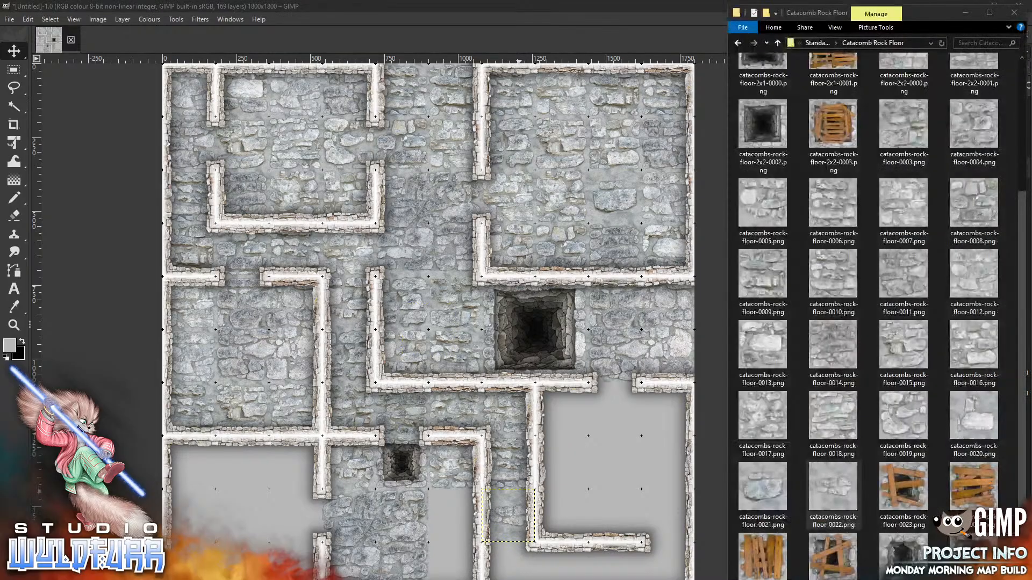
left_click_drag(764, 486, 603, 427)
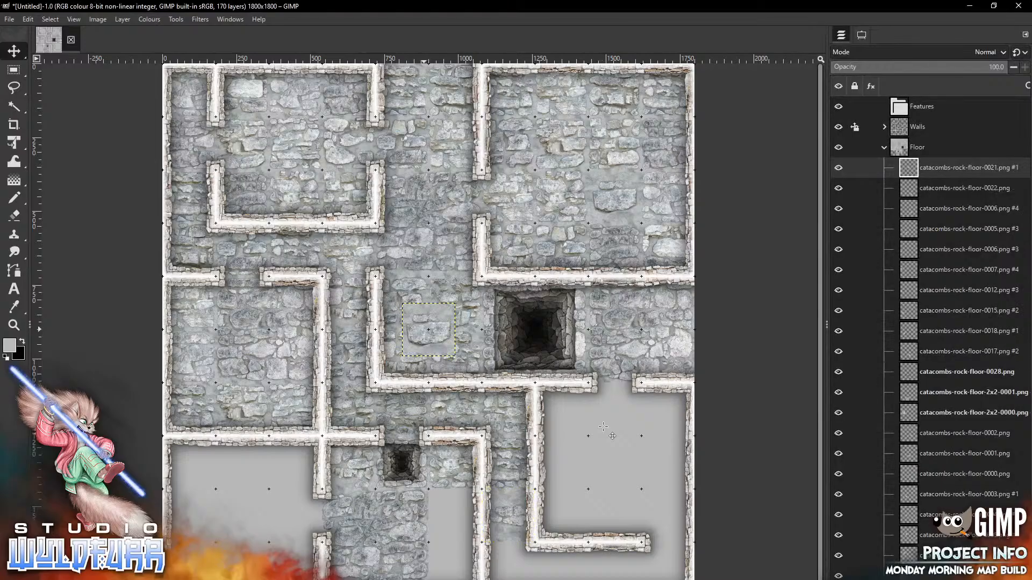
Place floor tiles 0021, 0020 and 0019 in the lower corridor and below the lower-right room
mouse_move(425, 329)
left_mouse_down()
mouse_move(531, 563)
mouse_move(621, 506)
mouse_move(554, 568)
left_mouse_up()
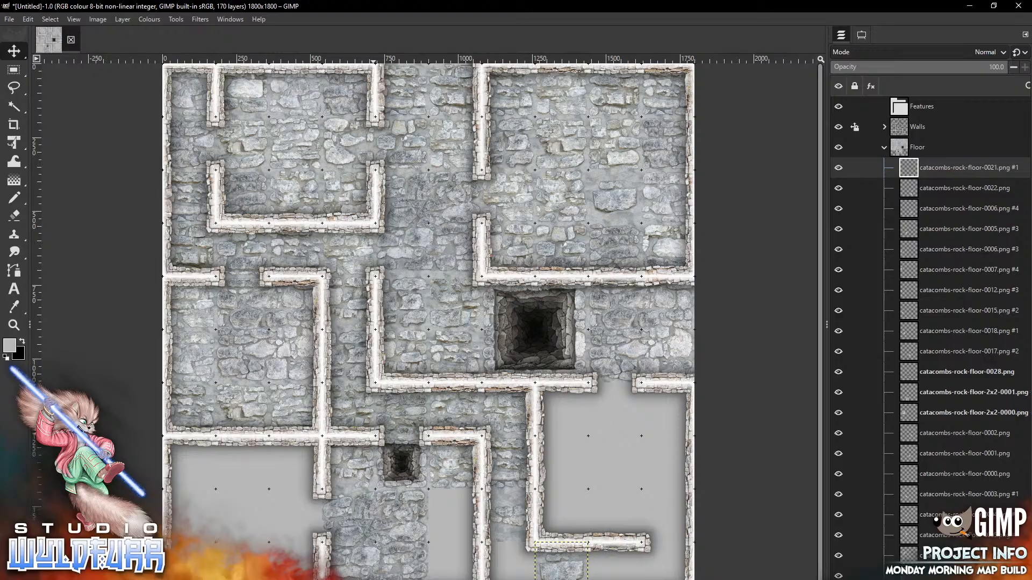
key("alt+Tab")
left_click_drag(976, 418, 605, 468)
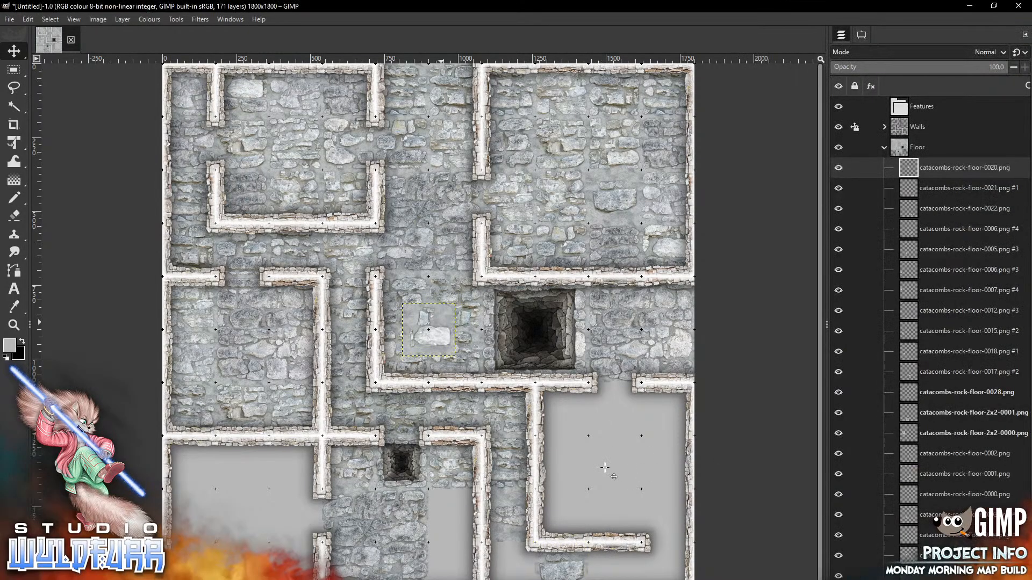
left_click_drag(441, 319, 675, 560)
key("alt+Tab")
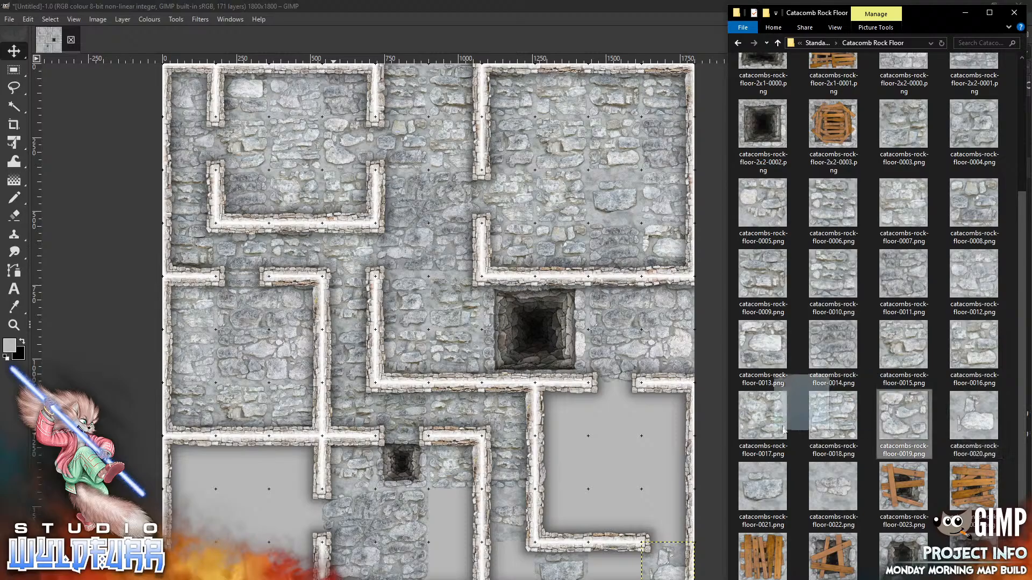
left_click(599, 451)
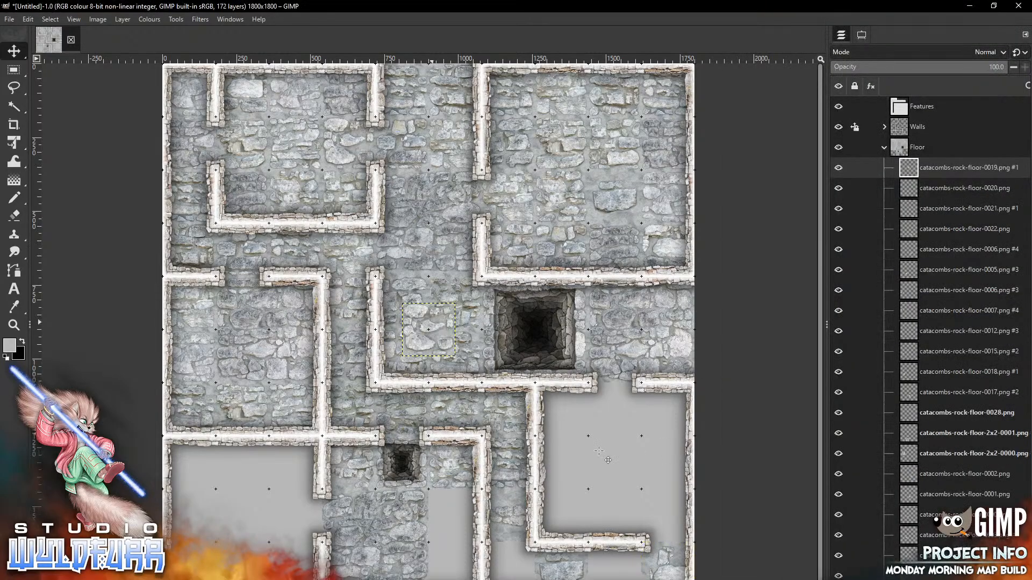
mouse_move(437, 318)
left_mouse_down()
mouse_move(471, 383)
mouse_move(624, 566)
mouse_move(624, 557)
left_mouse_up()
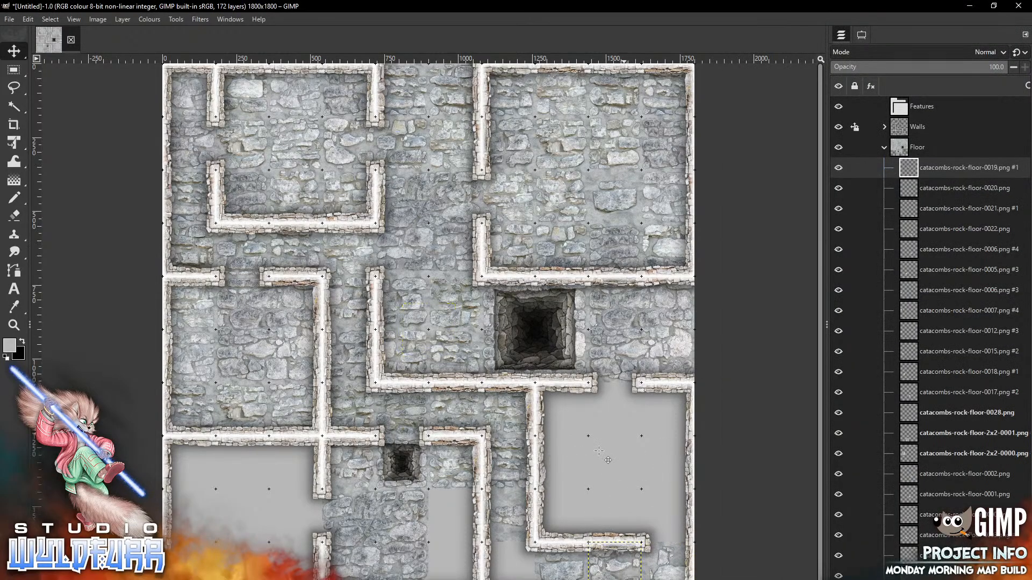
Fill the remaining gaps around the lower-right room with floor tiles 0015, 0006 and 0003
key("alt+Tab")
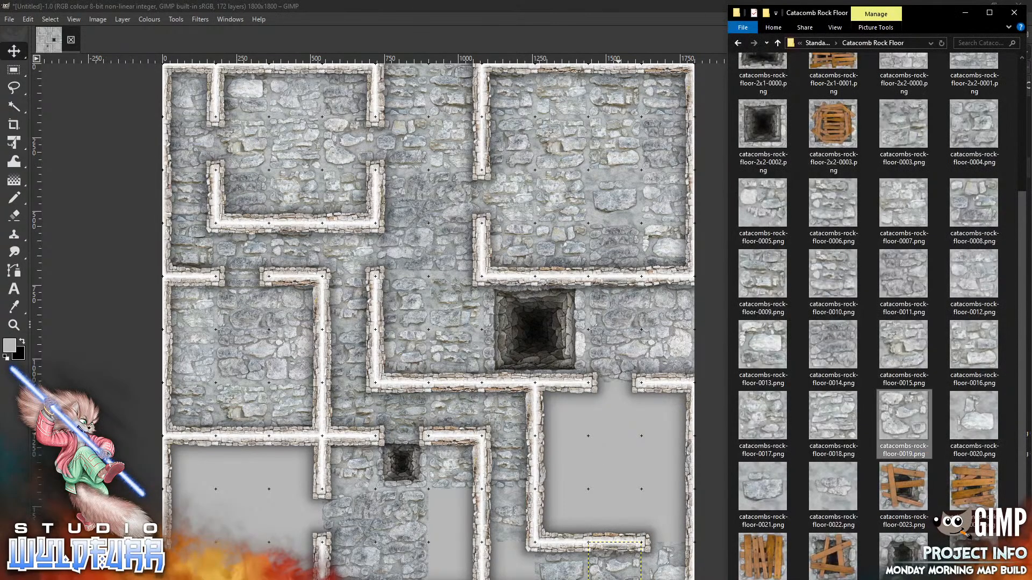
left_click_drag(582, 447, 583, 444)
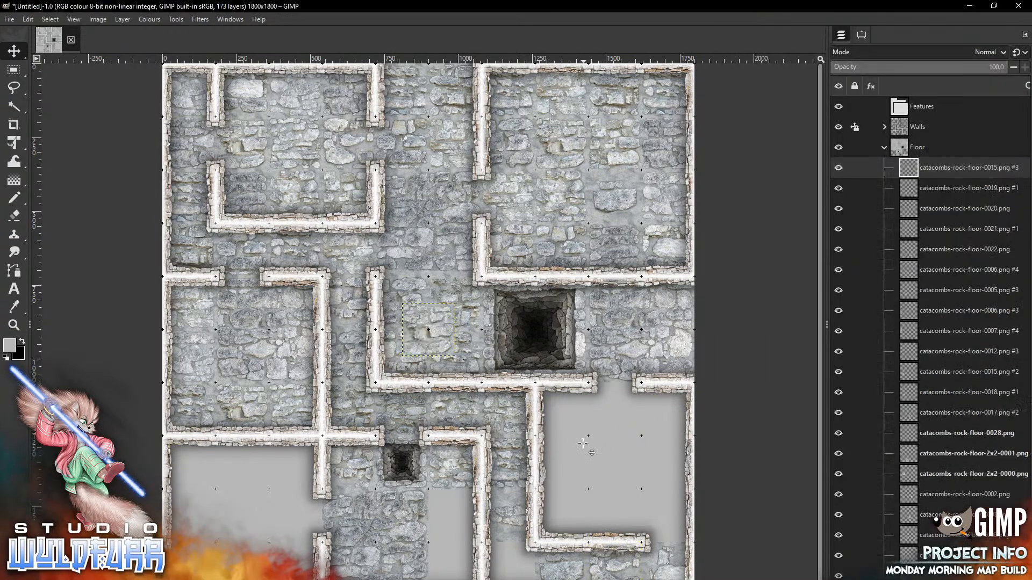
mouse_move(443, 325)
left_mouse_down()
mouse_move(470, 420)
mouse_move(563, 550)
mouse_move(524, 562)
left_mouse_up()
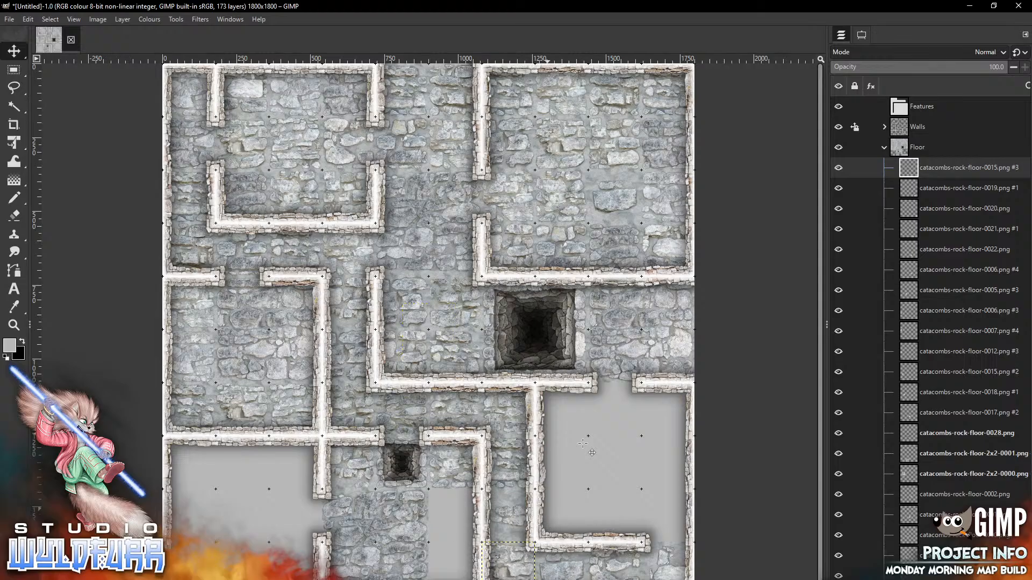
key("alt+Tab")
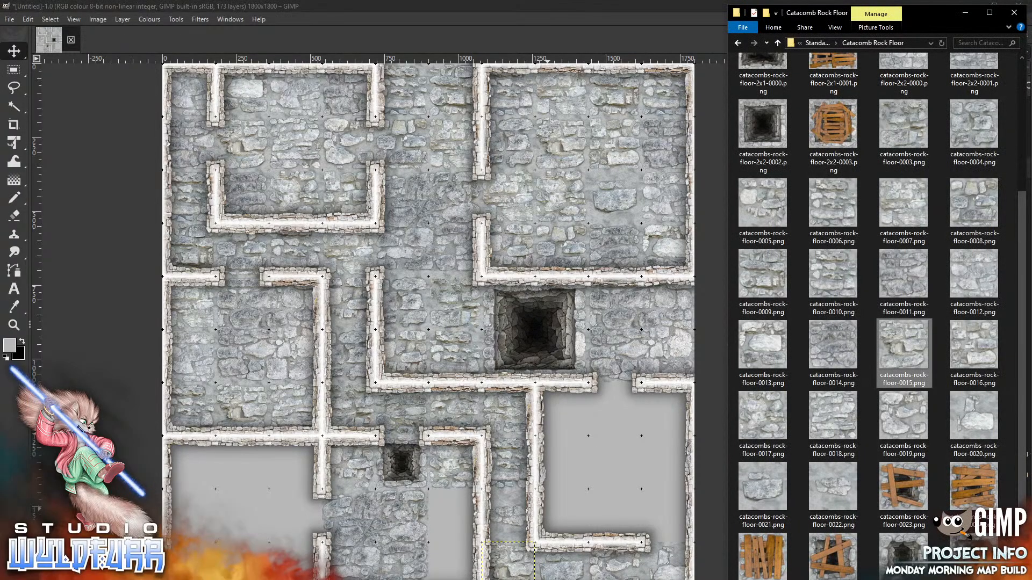
left_click_drag(839, 210, 611, 405)
mouse_move(442, 316)
left_mouse_down()
mouse_move(469, 370)
mouse_move(606, 427)
mouse_move(576, 396)
left_mouse_up()
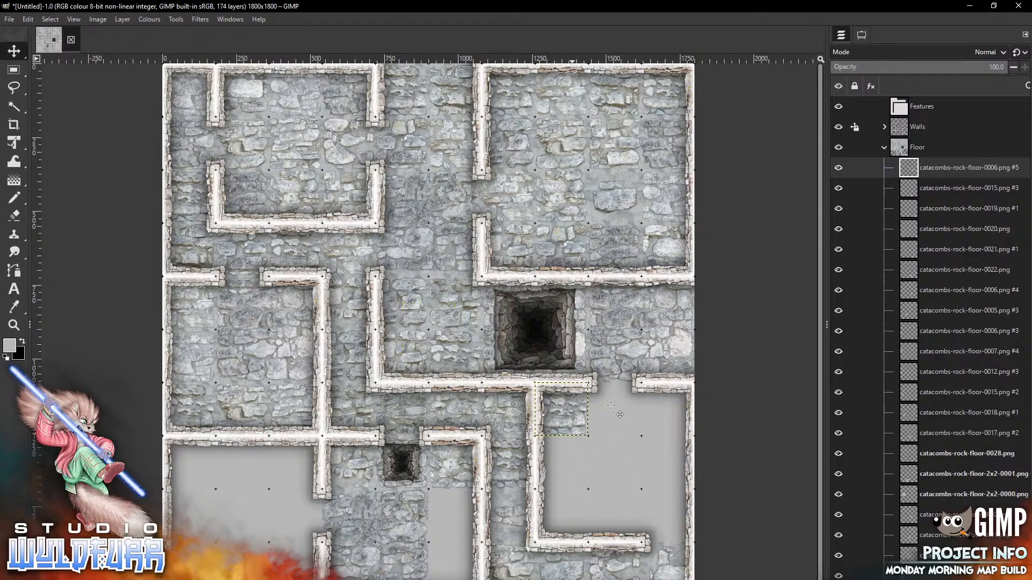
key("alt+Tab")
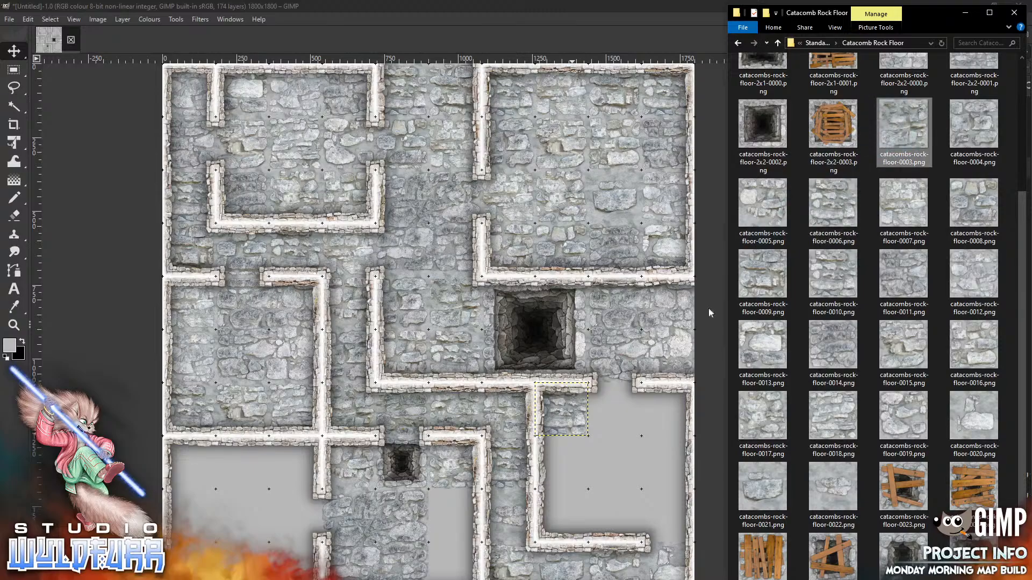
left_click(619, 422)
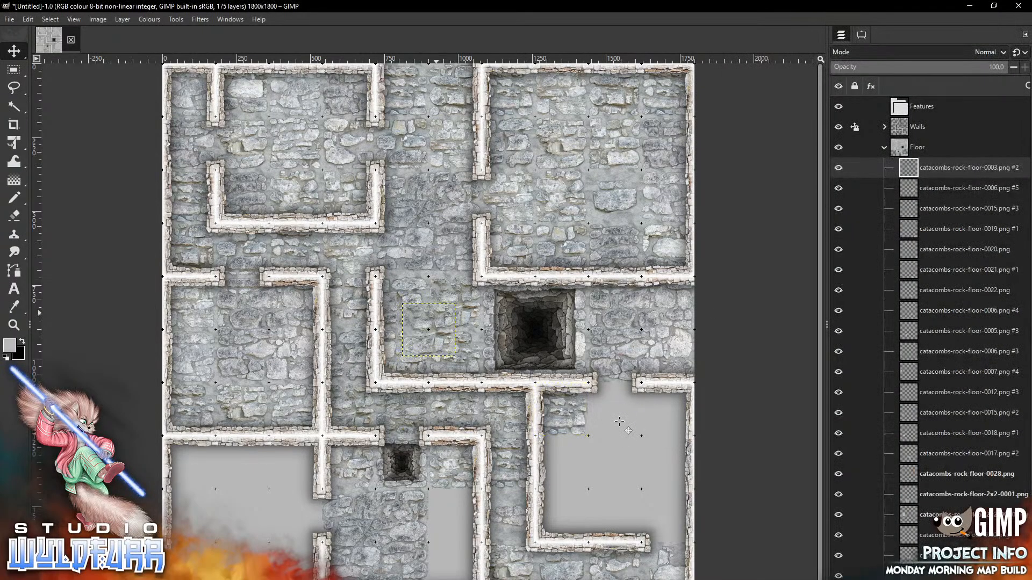
mouse_move(436, 313)
left_mouse_down()
mouse_move(607, 483)
mouse_move(620, 393)
mouse_move(619, 422)
left_mouse_up()
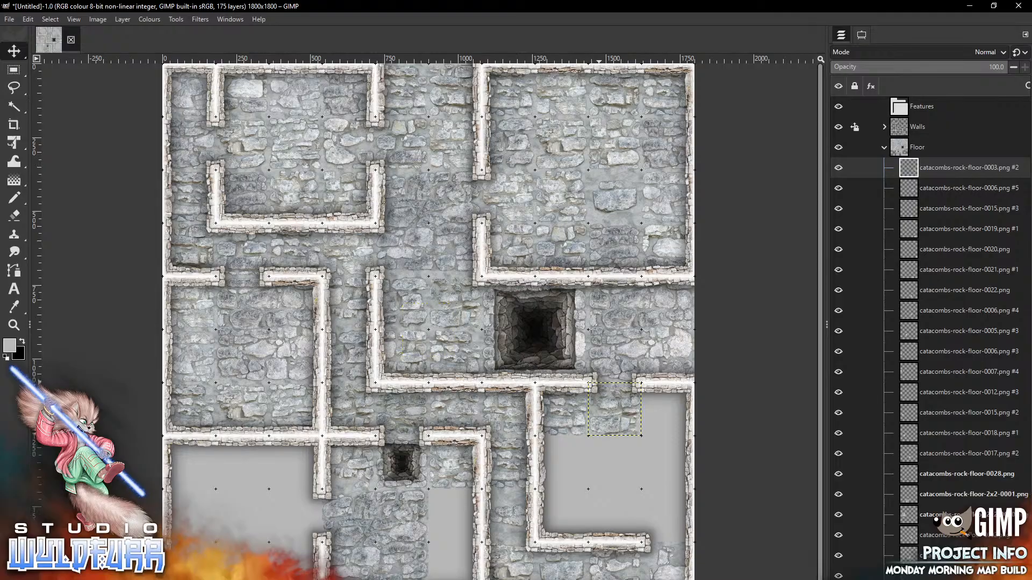
key("alt+Tab")
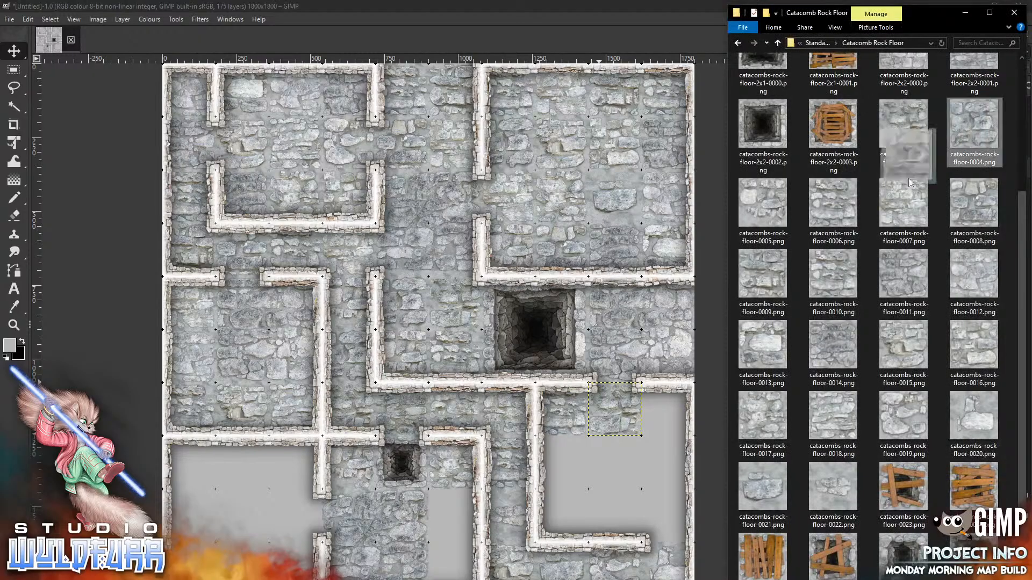
Add floor tiles 0004, 0014 and 0018 to the lower-right room, 0004 in its top-right corner
left_click_drag(641, 427, 642, 427)
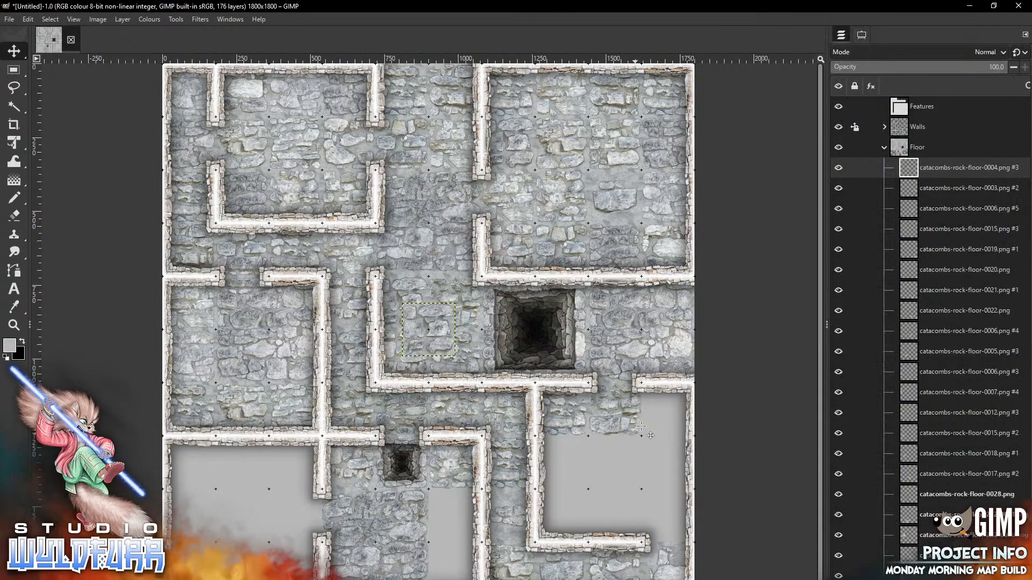
left_click_drag(436, 336, 642, 426)
key("alt+Tab")
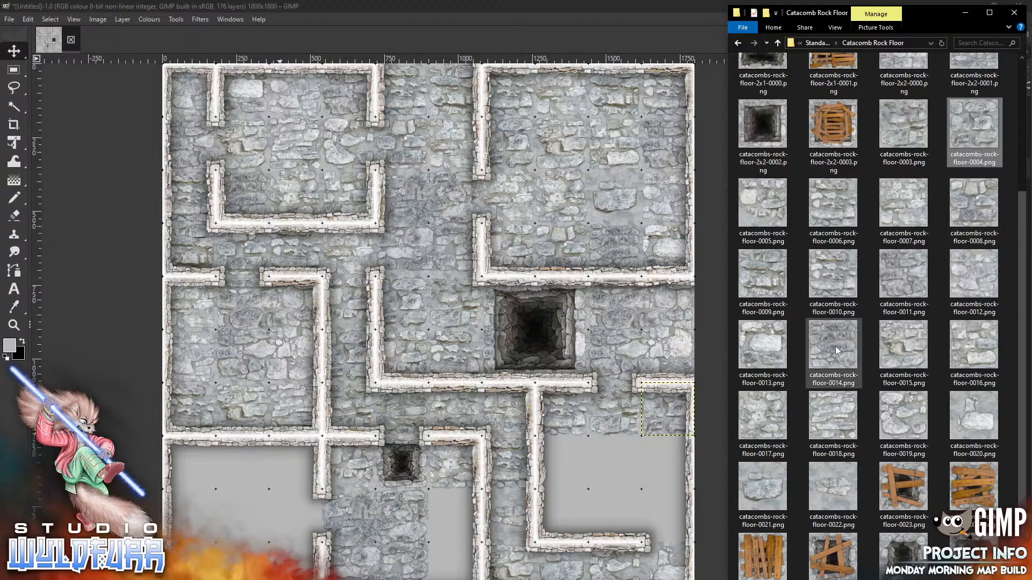
left_click_drag(836, 349, 595, 473)
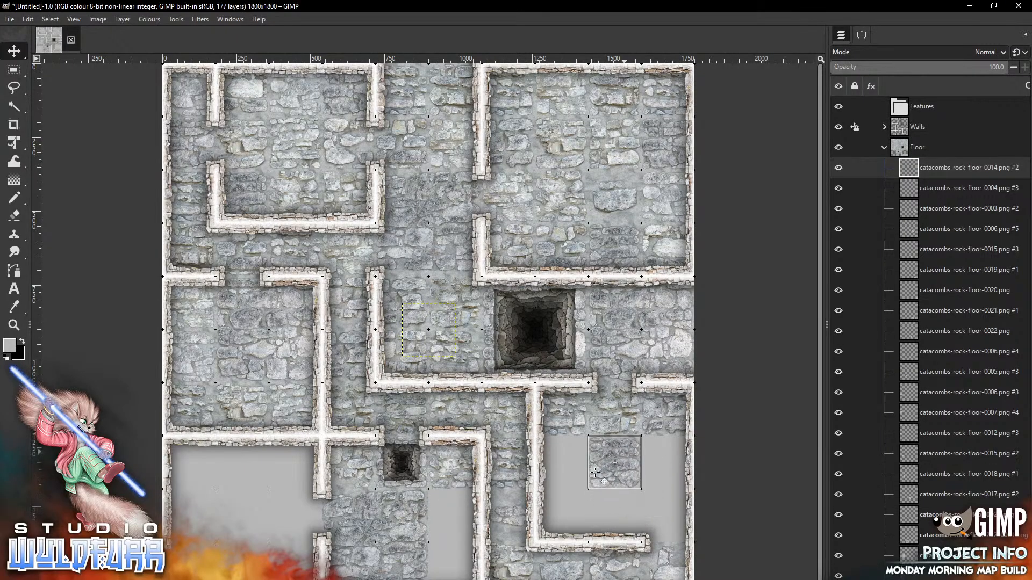
key("alt+Tab")
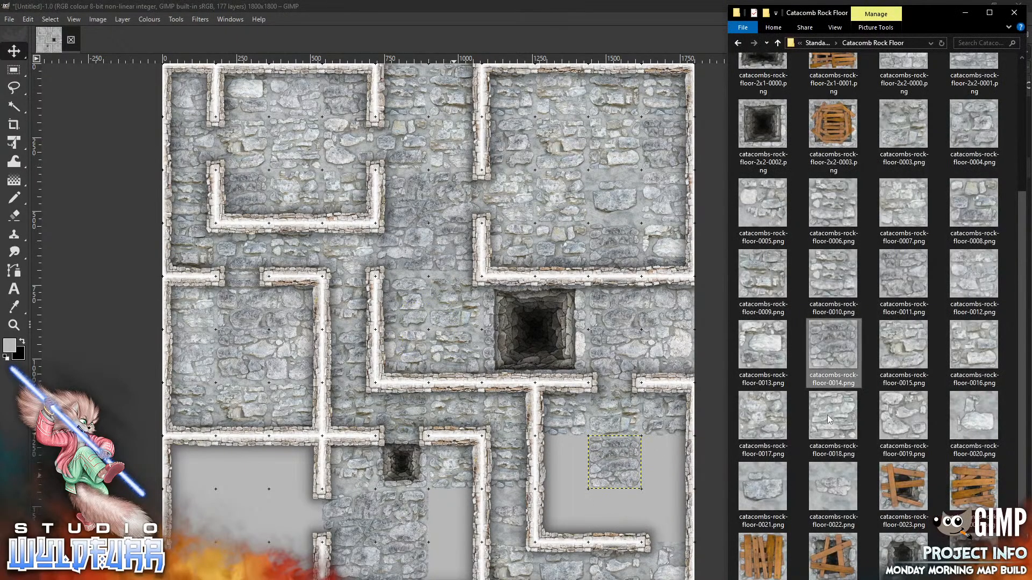
left_click_drag(830, 419, 608, 385)
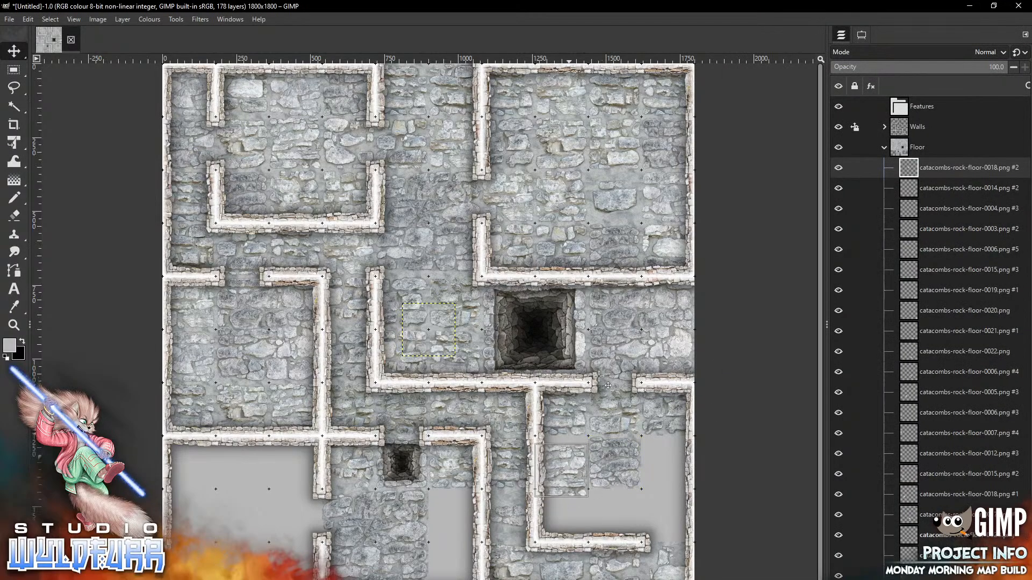
Add floor tiles 0019, 0010 and another 0003 to the lower-right room, aligned to the grid
key("alt+Tab")
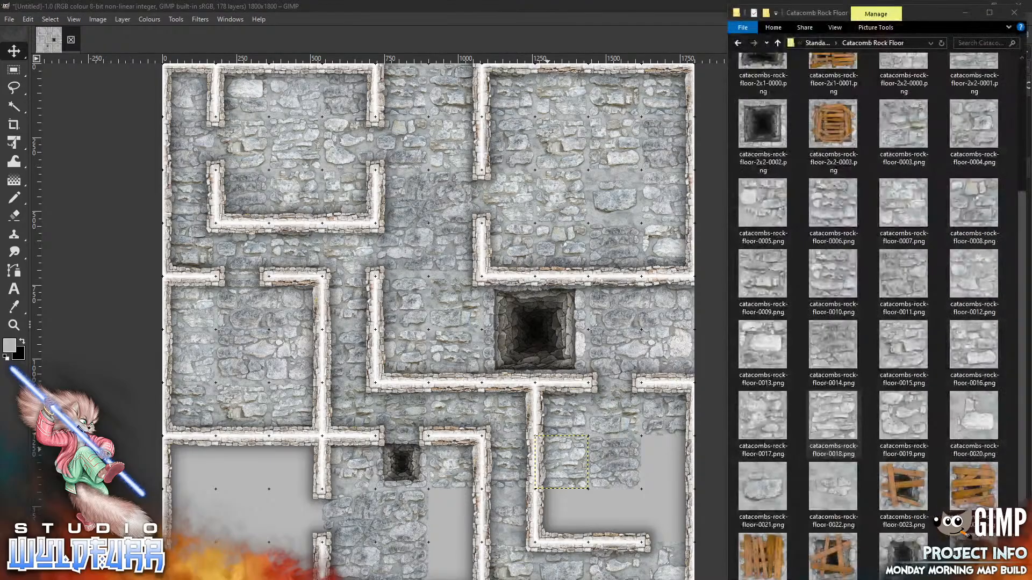
left_click_drag(907, 427, 574, 501)
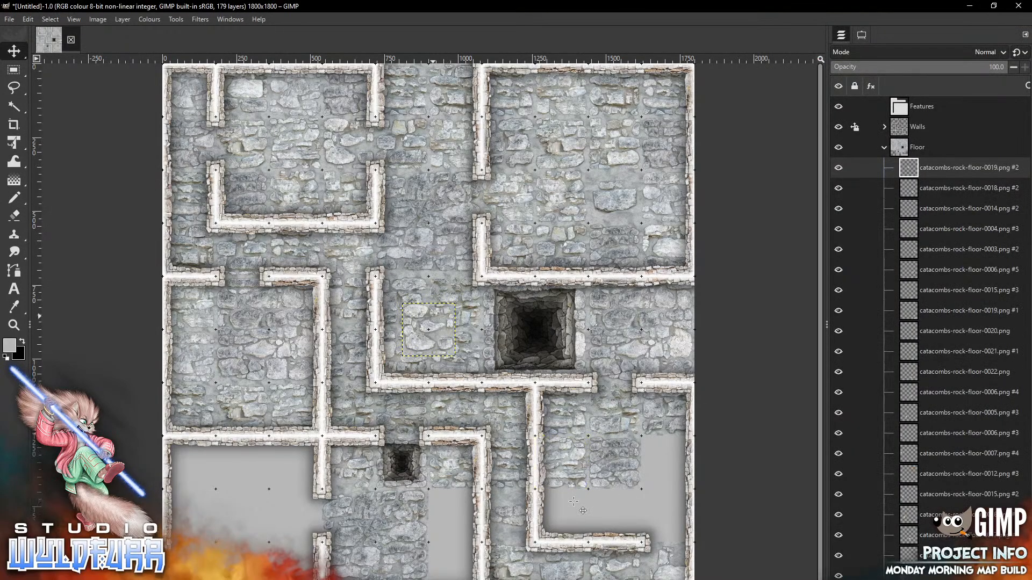
left_click_drag(433, 316, 672, 454)
key("alt+Tab")
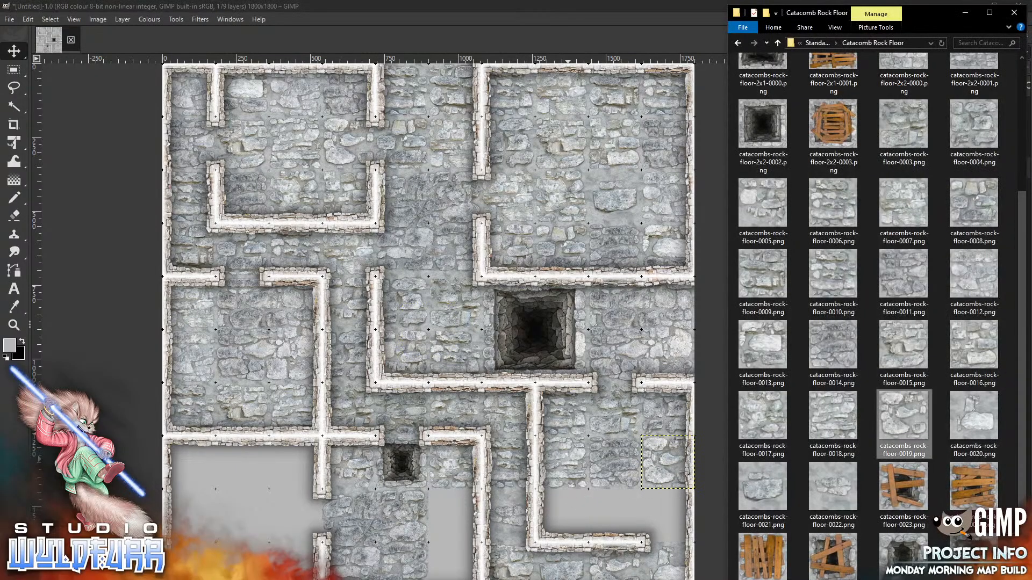
left_click_drag(844, 273, 522, 368)
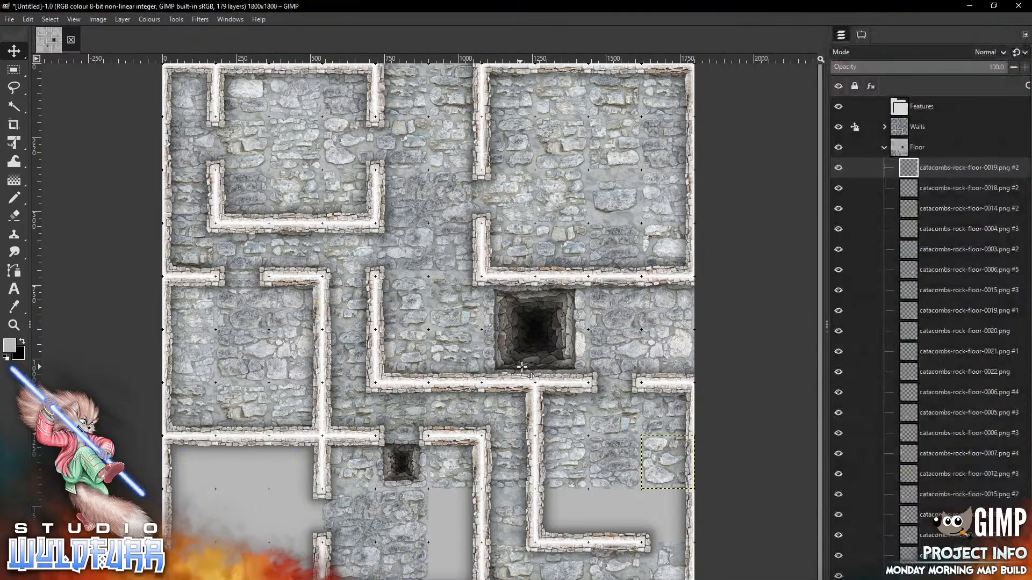
left_click_drag(436, 324, 573, 506)
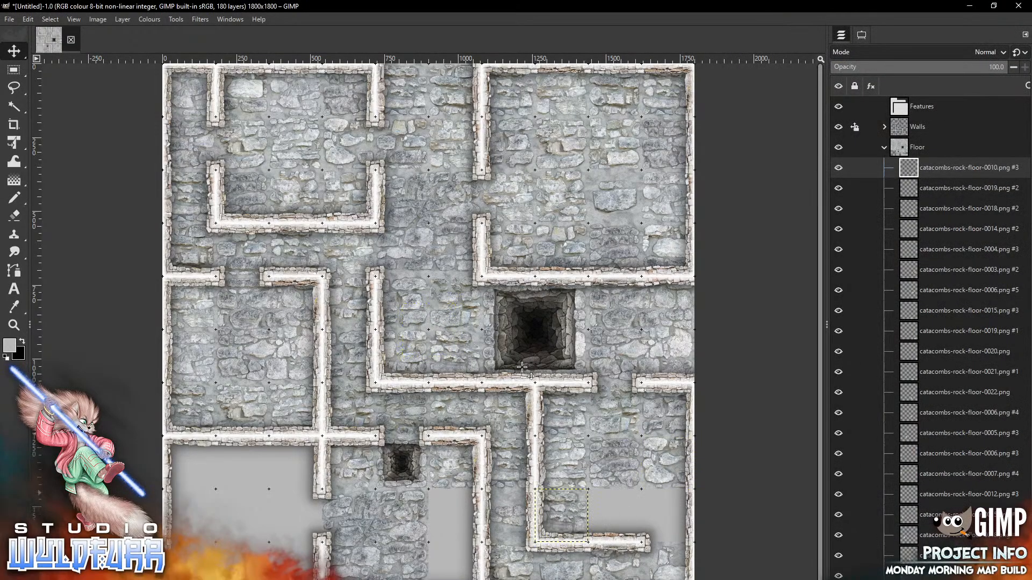
key("alt+Tab")
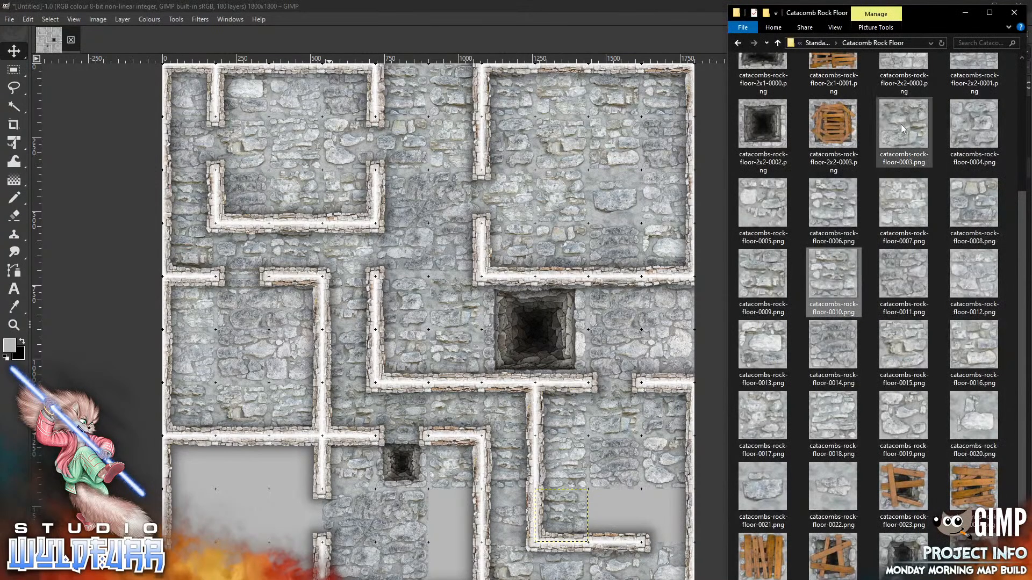
left_click_drag(903, 129, 560, 354)
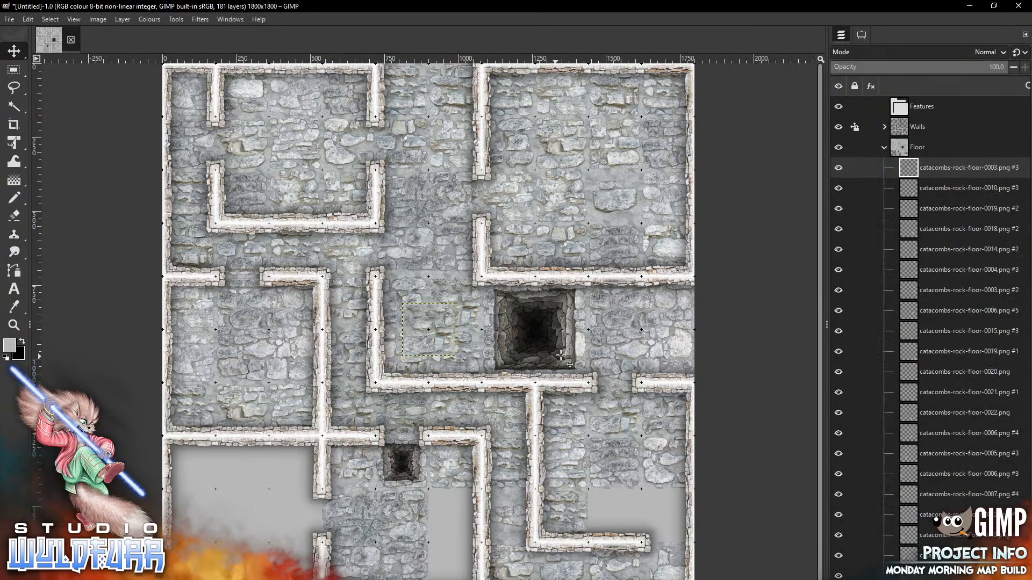
left_click_drag(621, 506, 627, 499)
Drag the newest floor-0003 tile into the room's bottom-right corner using the Move tool's pick-a-layer mode
left_click(861, 36)
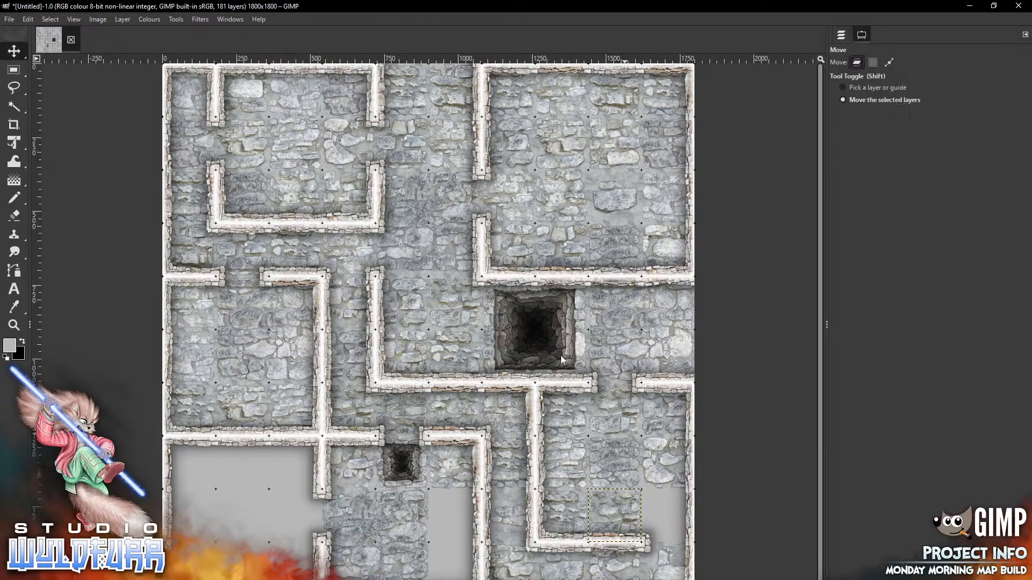
left_click(878, 88)
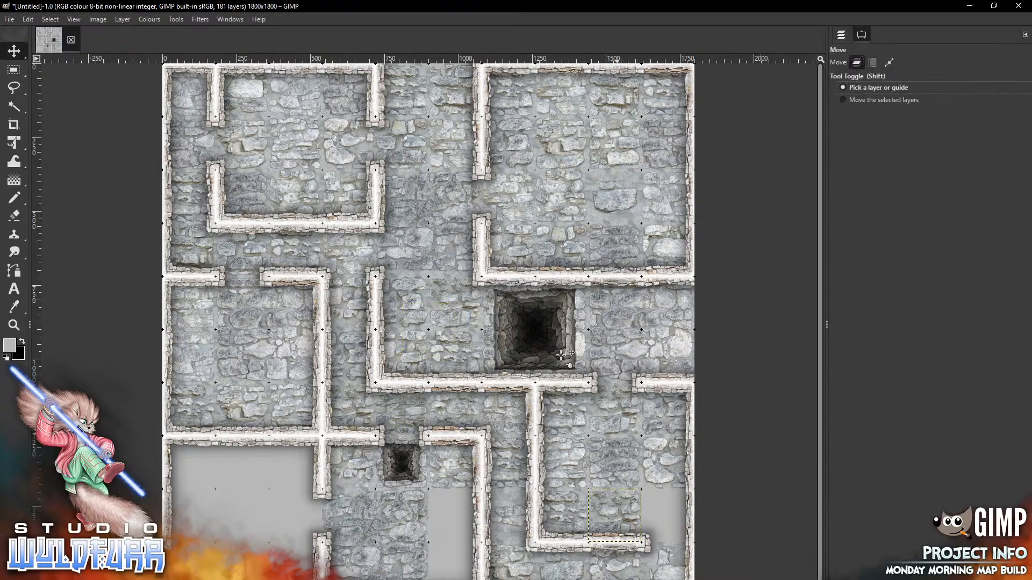
left_click_drag(619, 564, 672, 511)
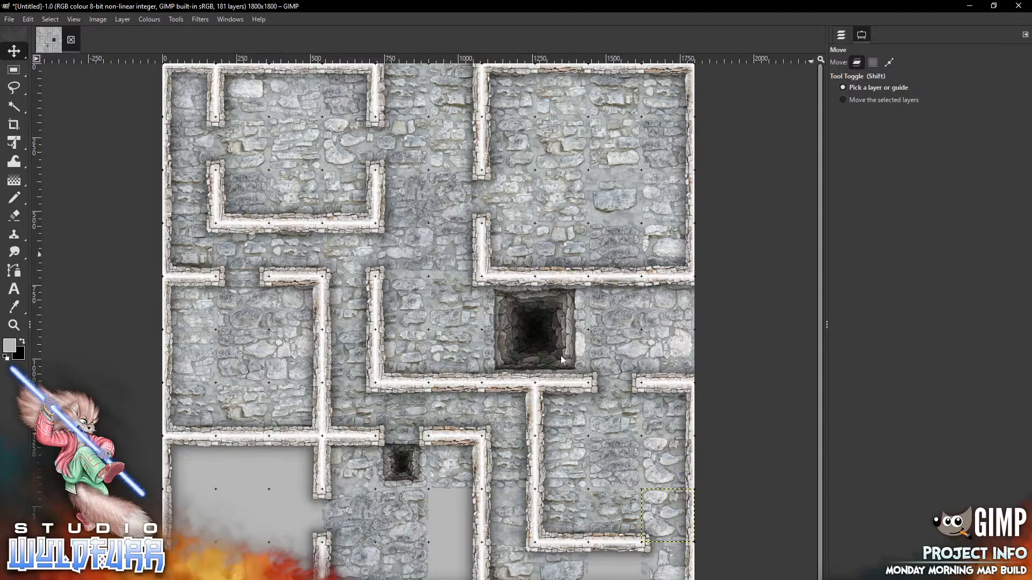
key("shift")
key("ctrl+l")
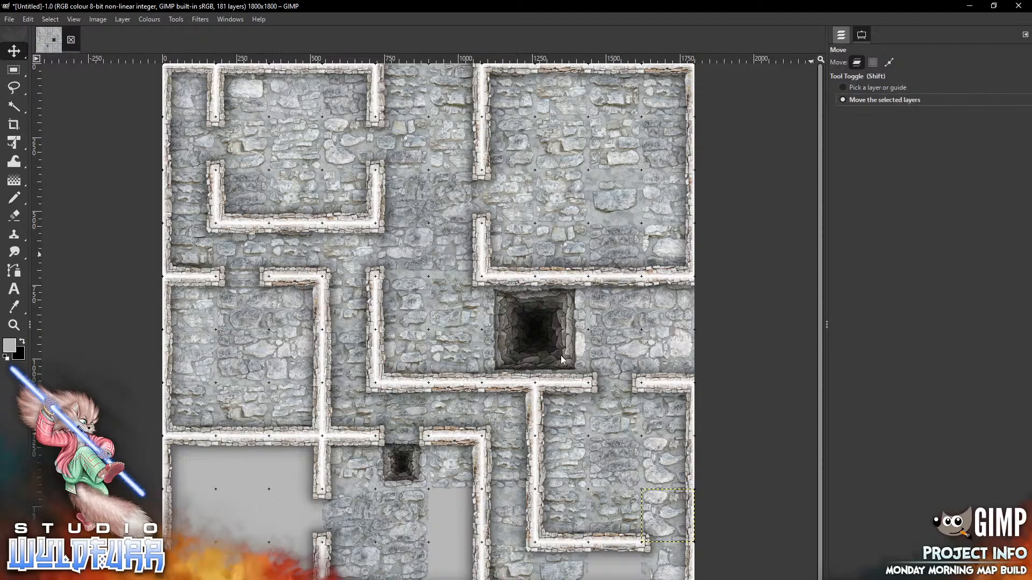
key("alt+Tab")
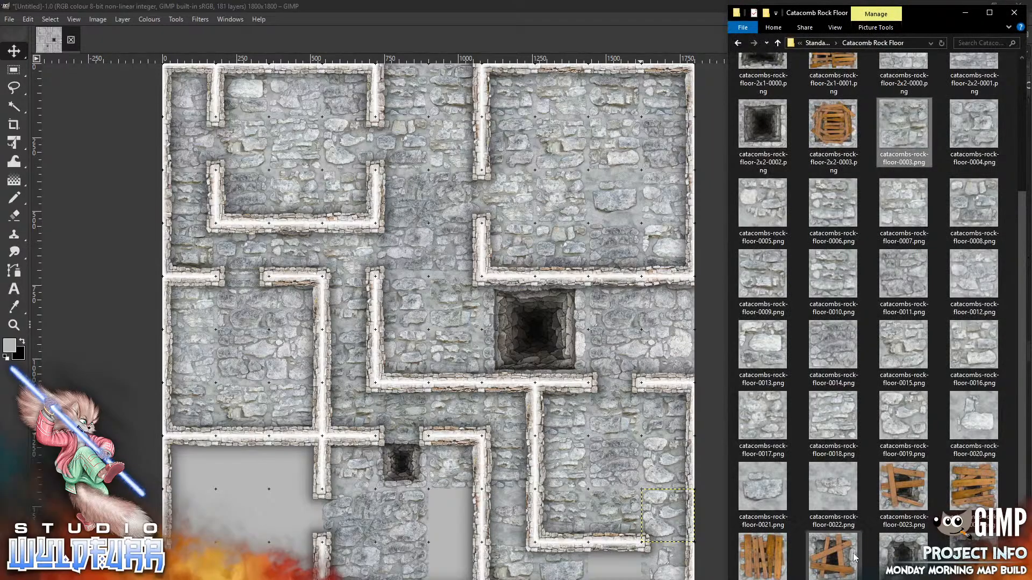
Place the boarded-over pit tile by the bottom wall and floor tiles 0018 and 0010 into lower floor gaps
left_click_drag(836, 556, 578, 438)
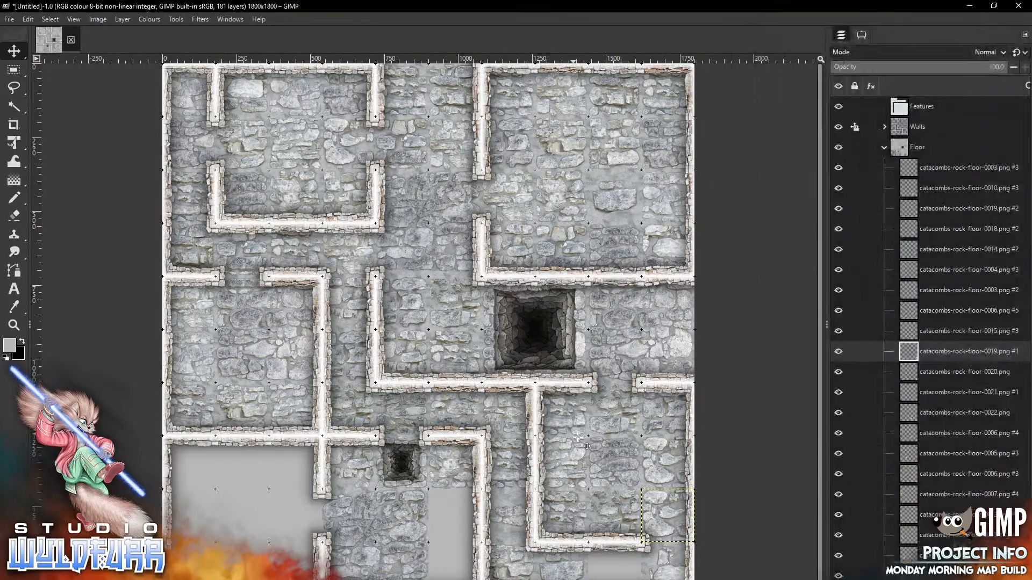
left_click_drag(446, 323, 626, 561)
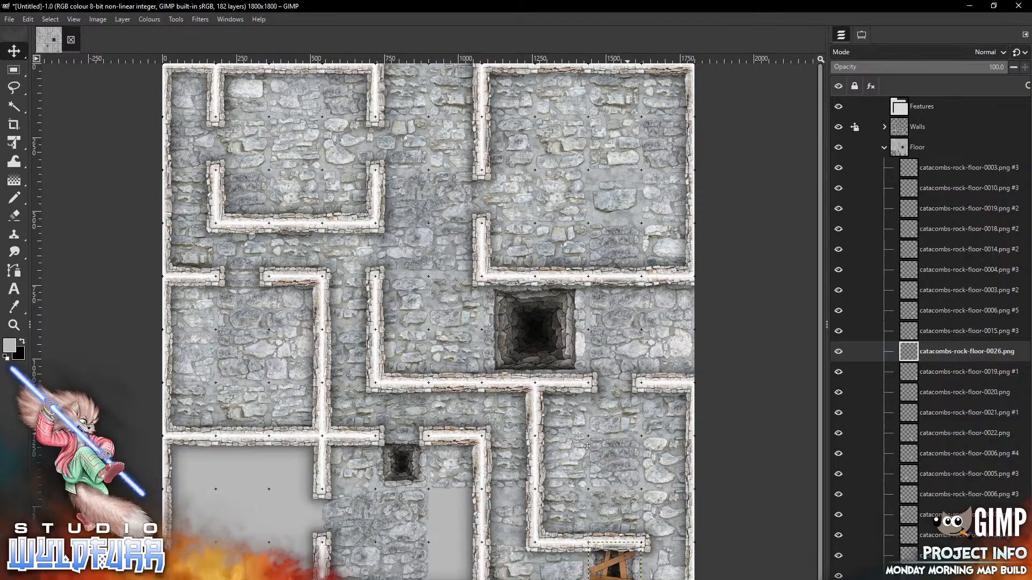
key("alt+Tab")
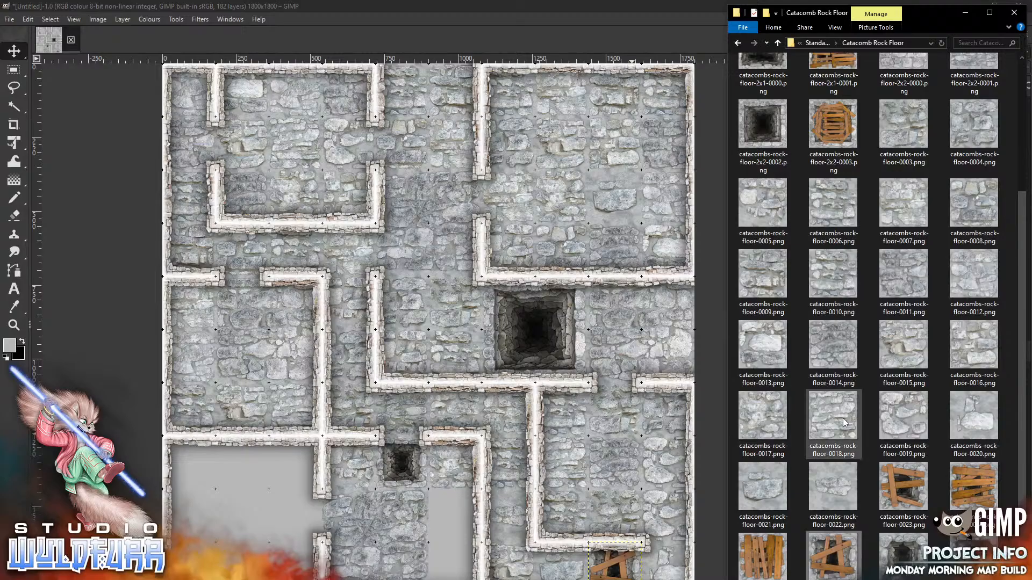
left_click_drag(846, 422, 438, 510)
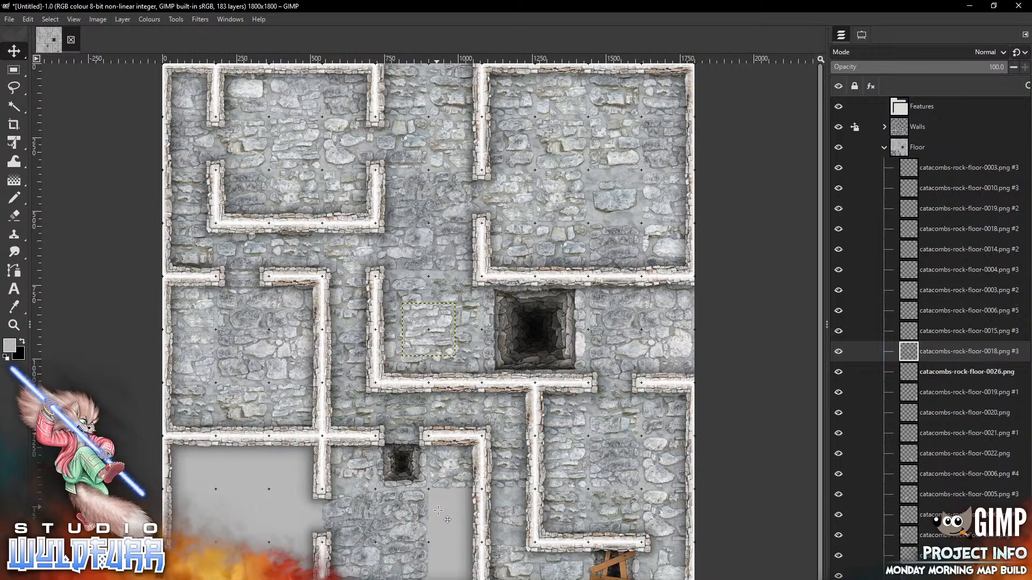
left_click_drag(412, 325, 438, 511)
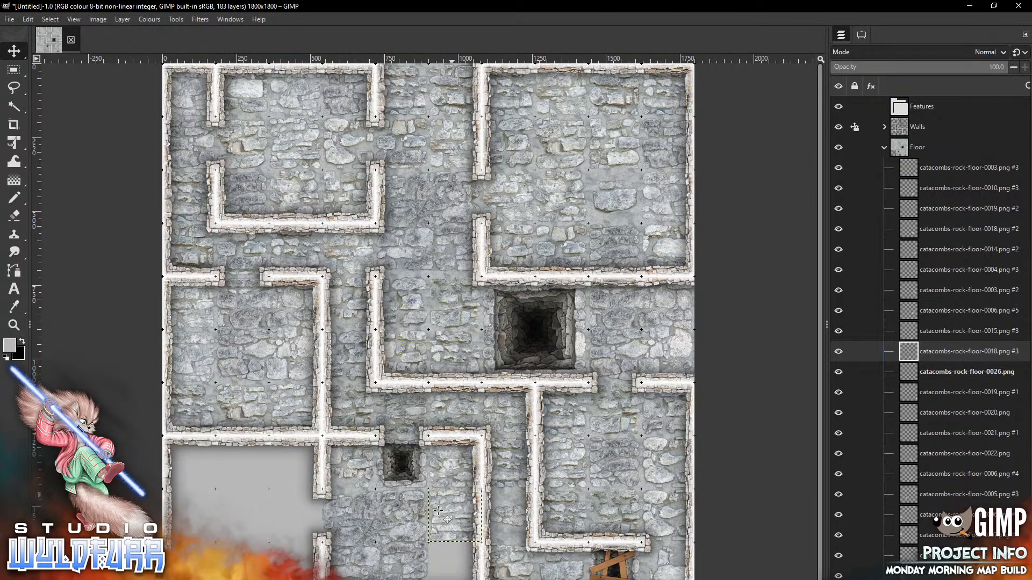
key("alt+Tab")
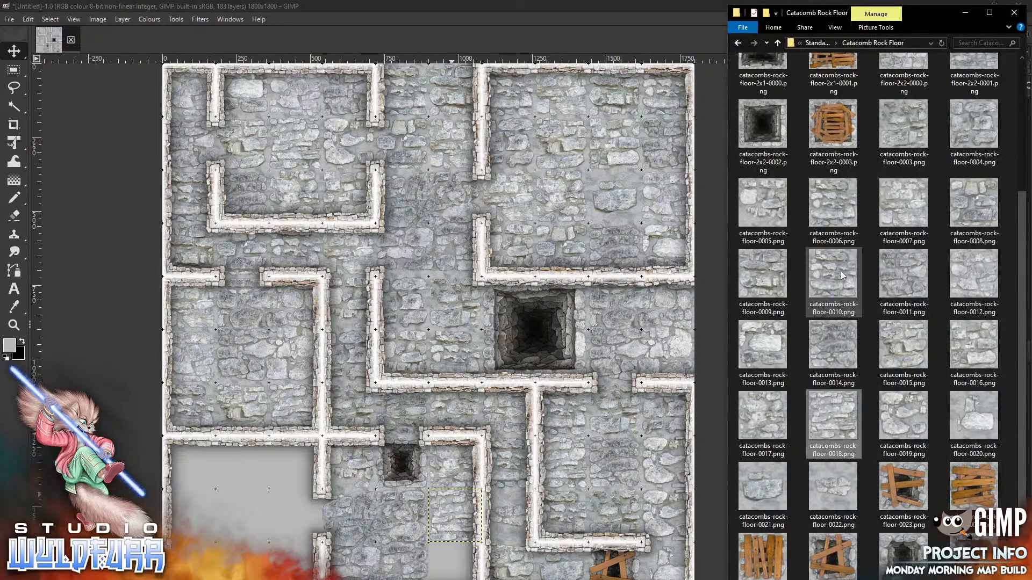
left_click(432, 340)
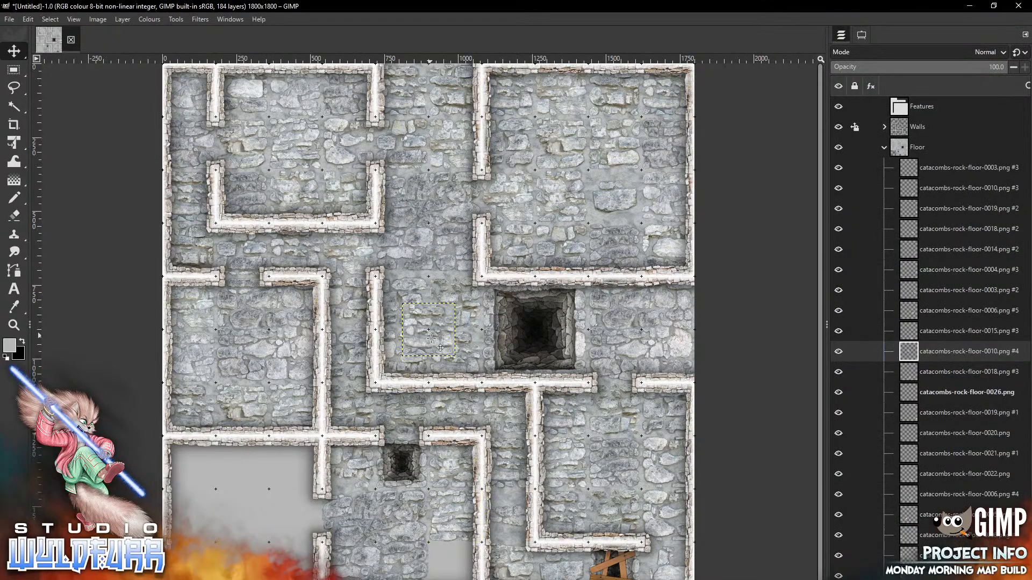
left_click_drag(440, 314, 467, 554)
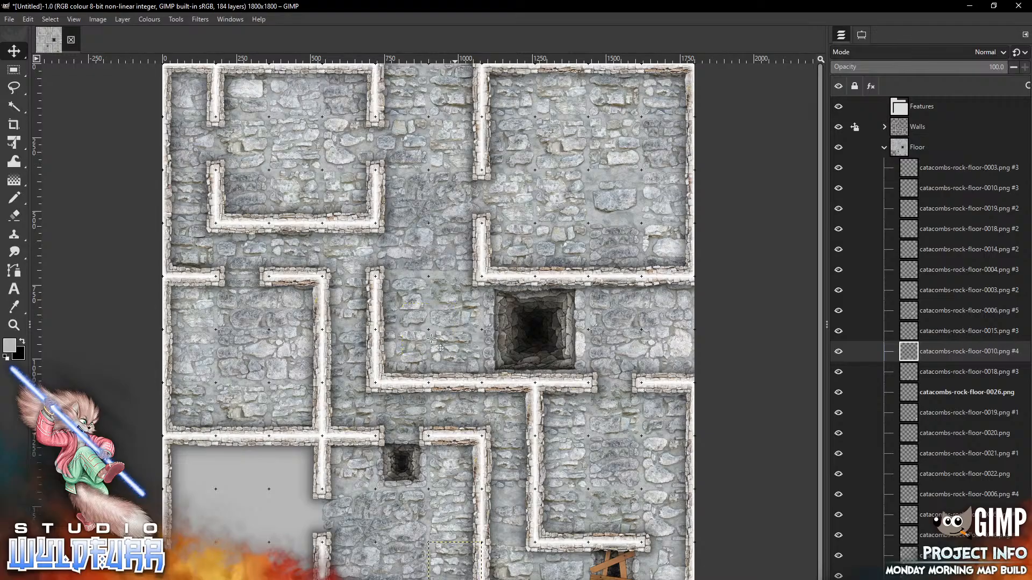
key("alt+Tab")
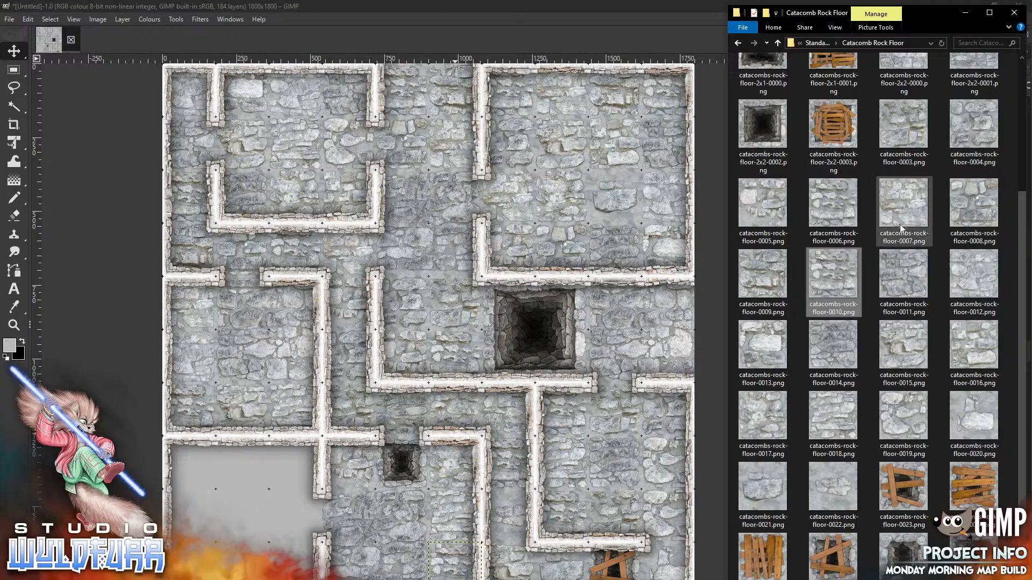
Add rock floor tiles 0000 through 0003 to the lower-left room
scroll(1022, 227, "up", 5)
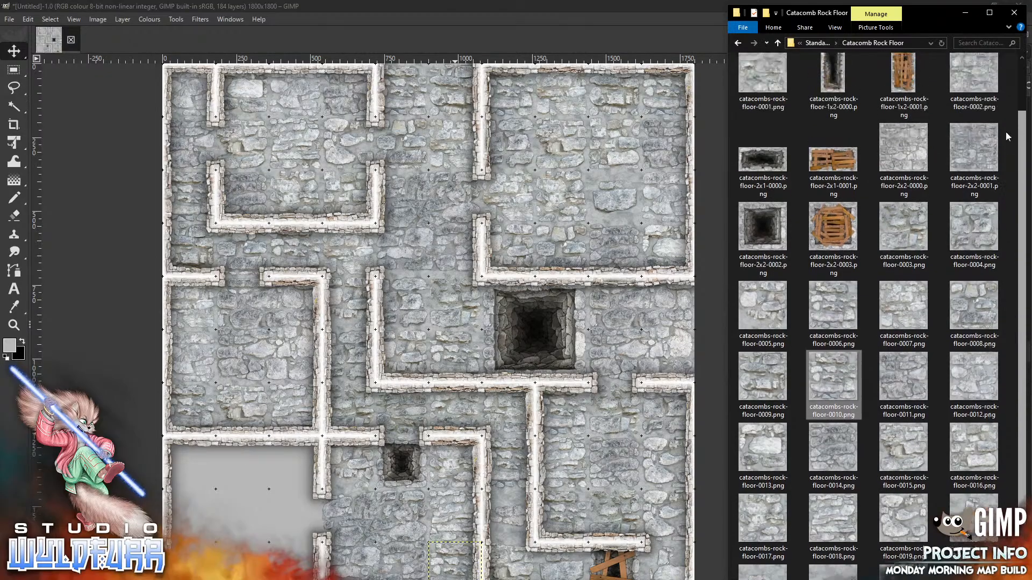
left_click_drag(974, 86, 234, 515)
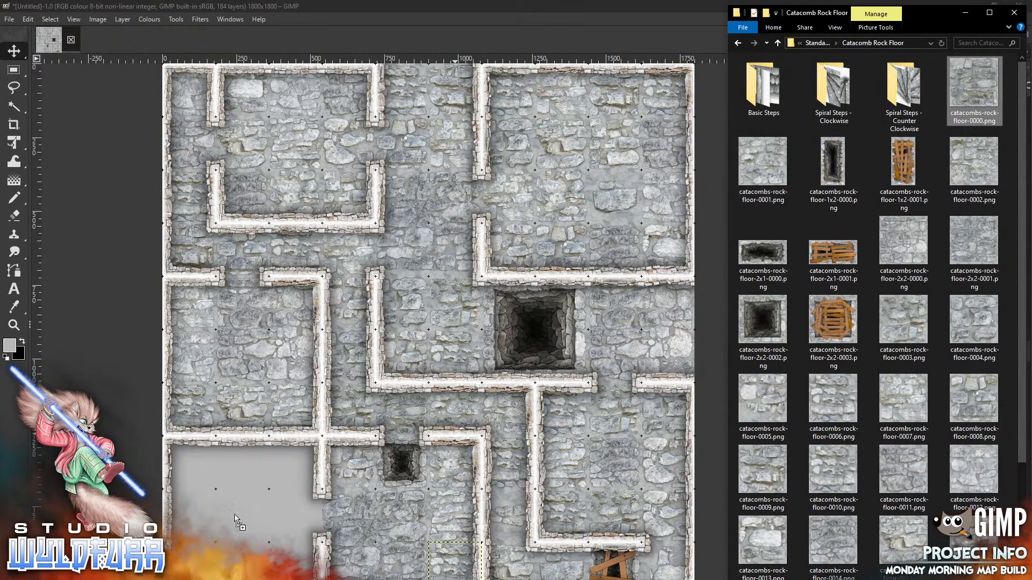
mouse_move(439, 322)
left_mouse_down()
mouse_move(307, 475)
mouse_move(306, 456)
left_mouse_up()
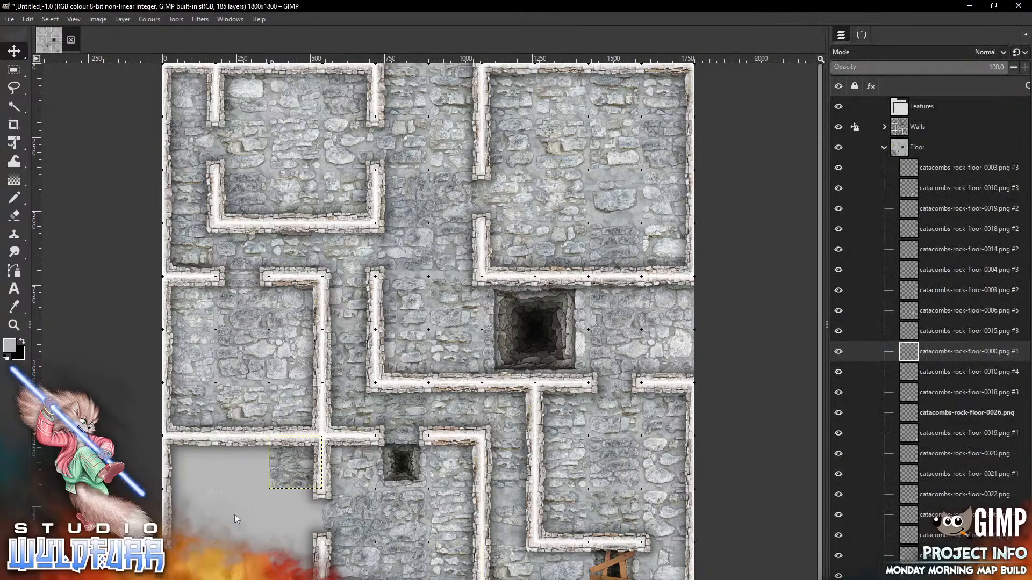
key("alt+Tab")
left_click_drag(758, 167, 224, 514)
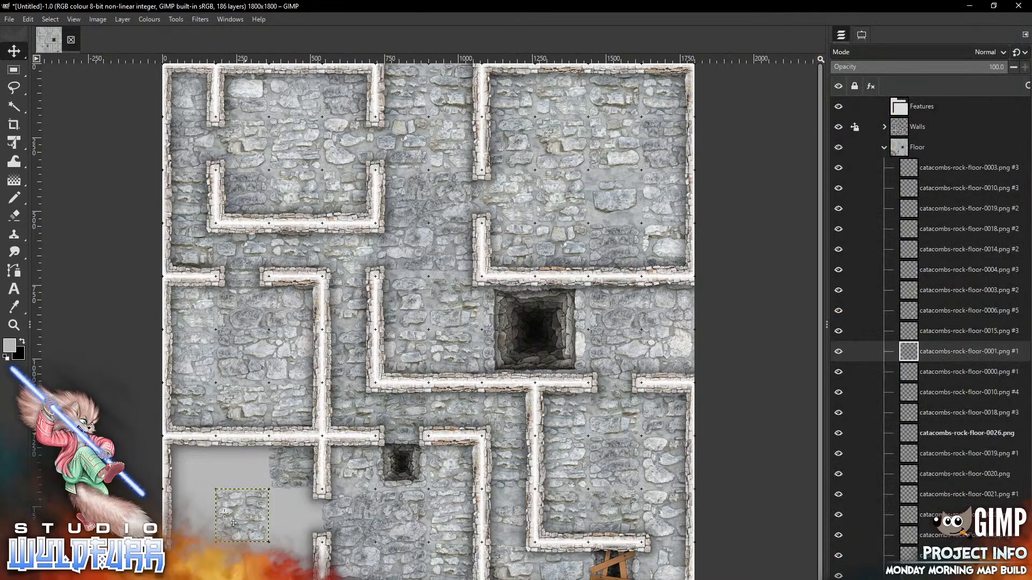
key("alt+Tab")
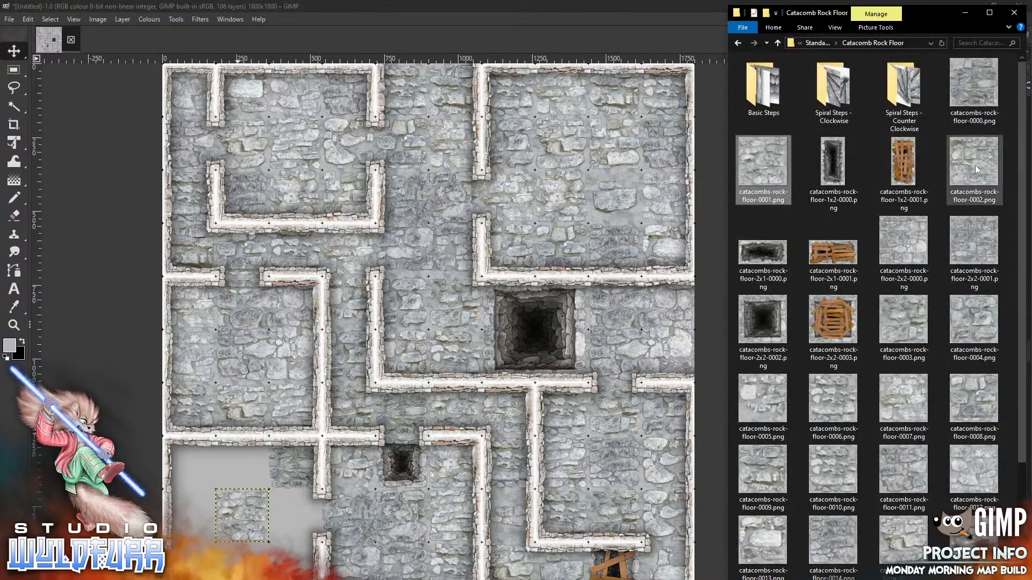
left_click_drag(978, 166, 233, 488)
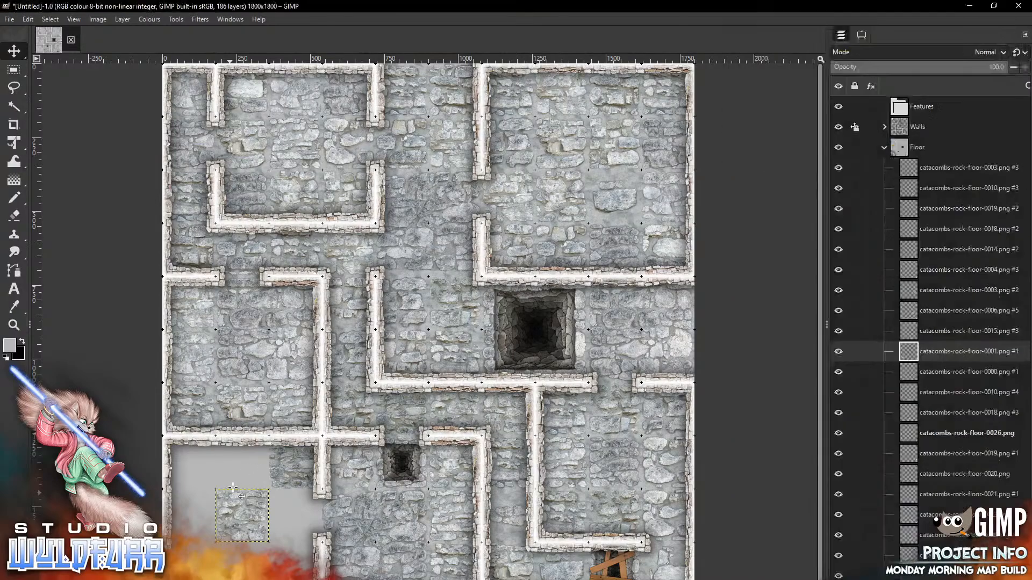
mouse_move(440, 324)
left_mouse_down()
mouse_move(307, 538)
mouse_move(307, 510)
left_mouse_up()
key("alt+Tab")
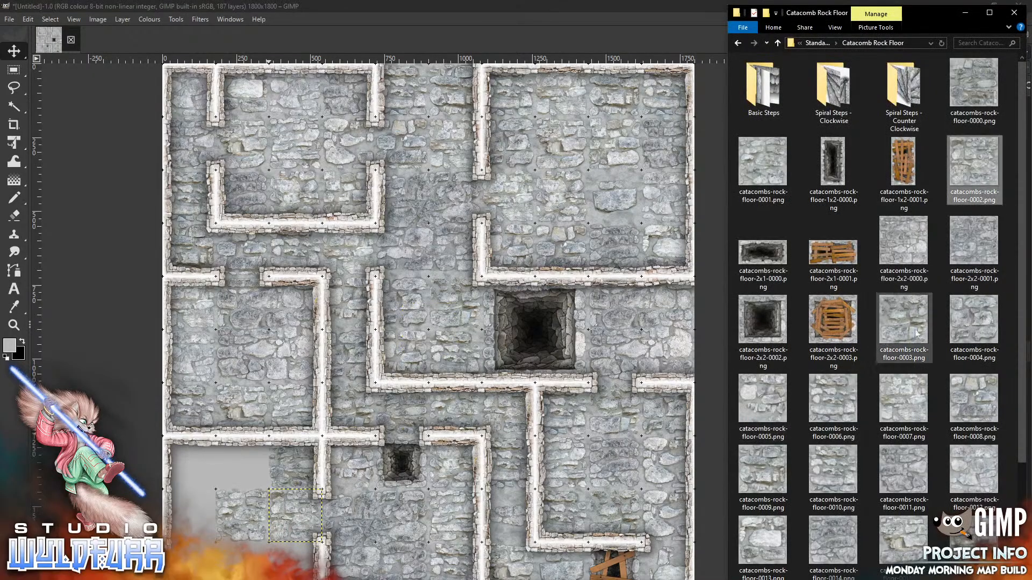
left_click_drag(897, 329, 239, 472)
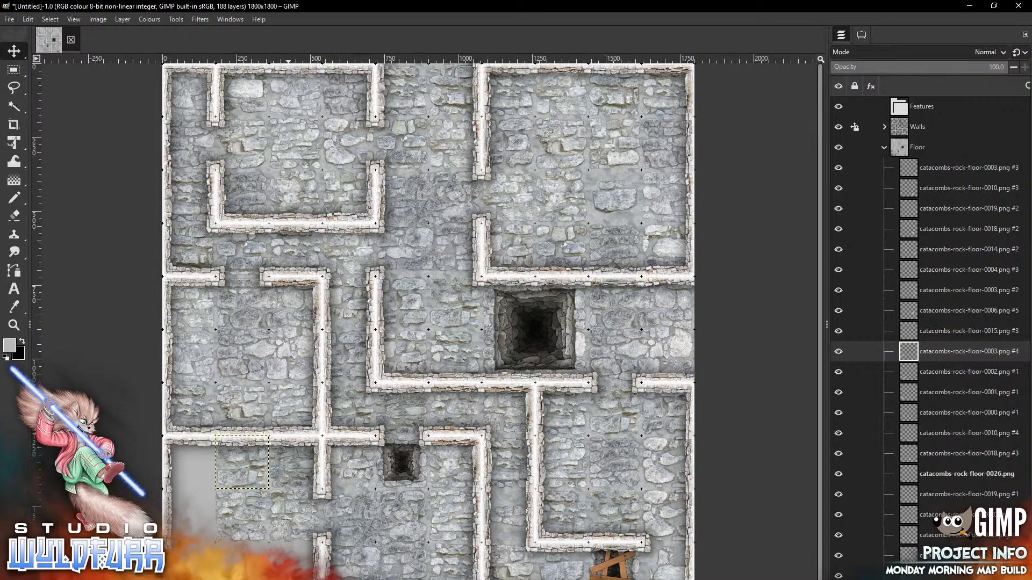
Add rock floor tiles 0004 and 0005 to the lower-left room, 0005 at its bottom-left
key("alt+Tab")
left_click(978, 323)
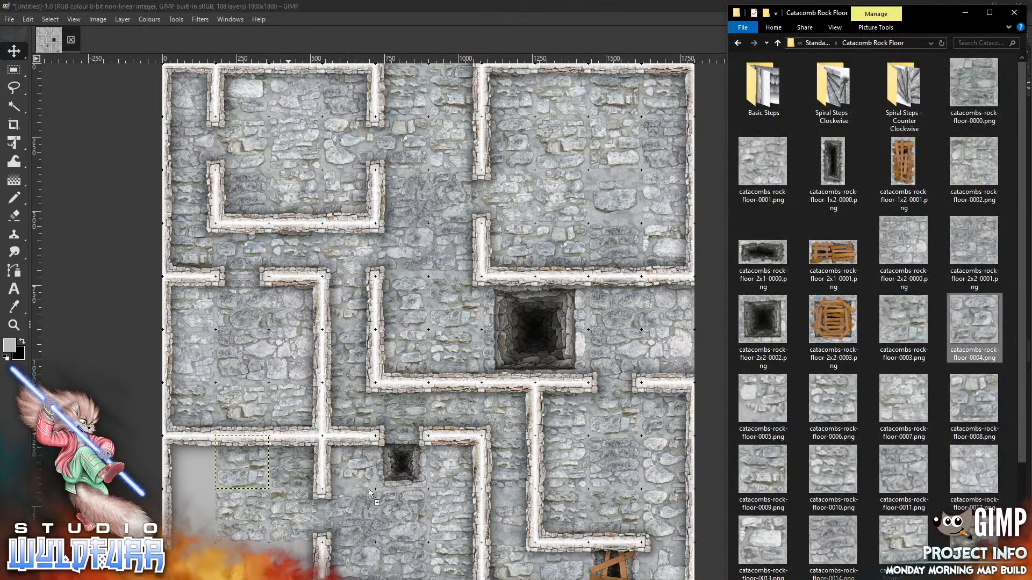
left_click_drag(974, 322, 254, 565)
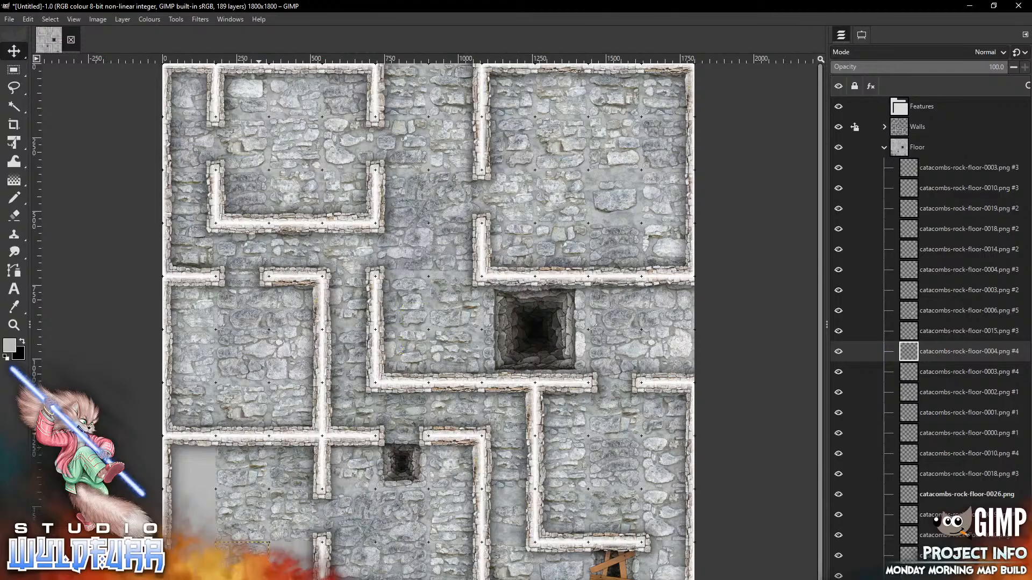
key("alt+Tab")
left_click_drag(764, 401, 193, 476)
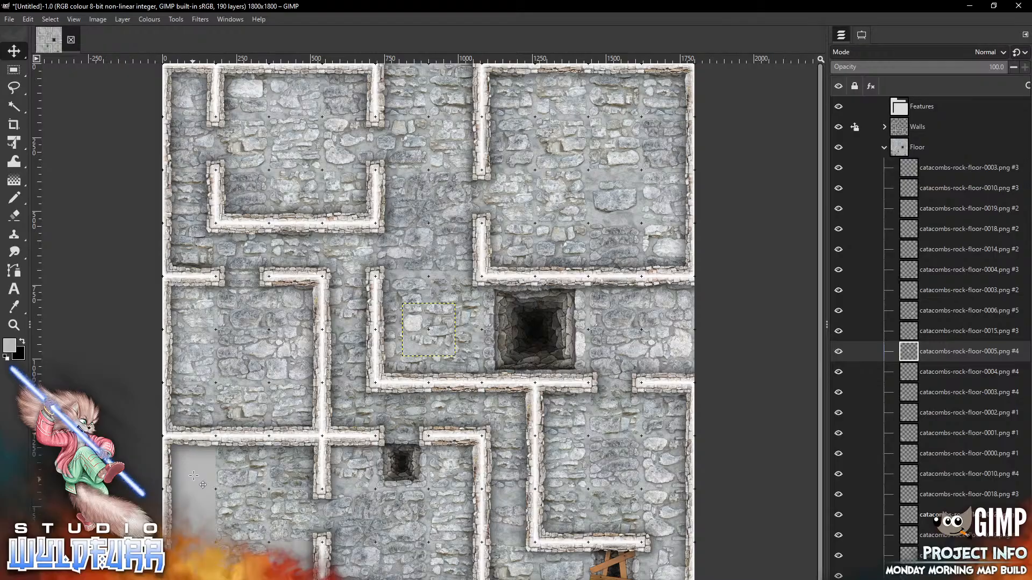
left_click_drag(428, 329, 193, 470)
Add rock floor tiles 0006, 0007 and 0008 to the lower-left room, then collapse the Floor group
key("alt+Tab")
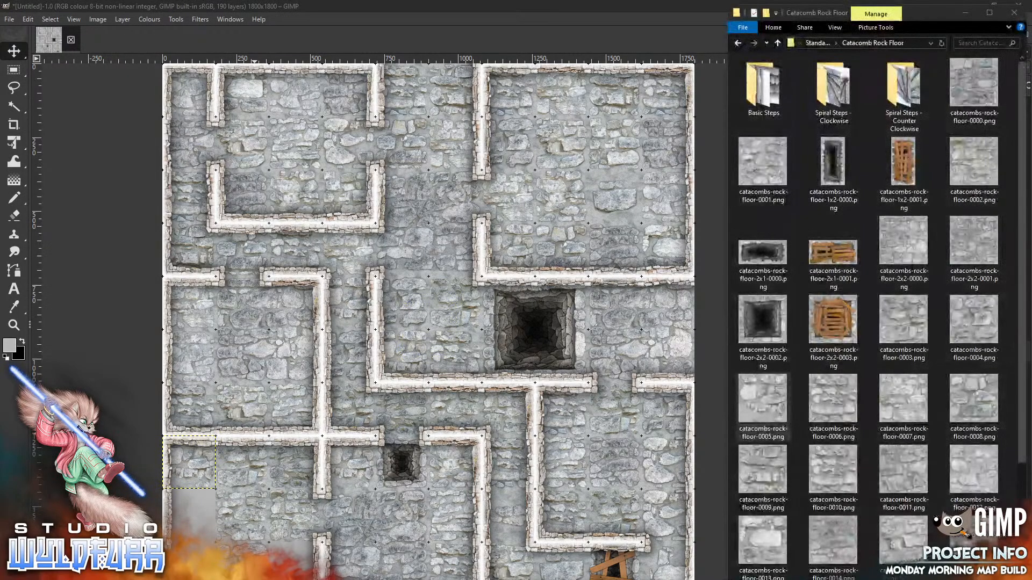
left_click_drag(831, 408, 187, 522)
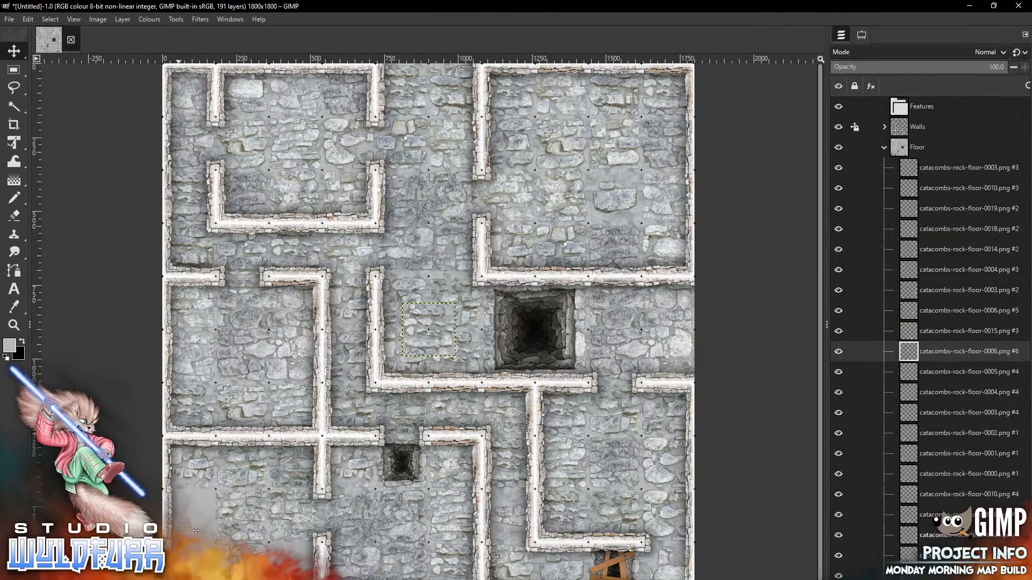
left_click_drag(445, 314, 311, 554)
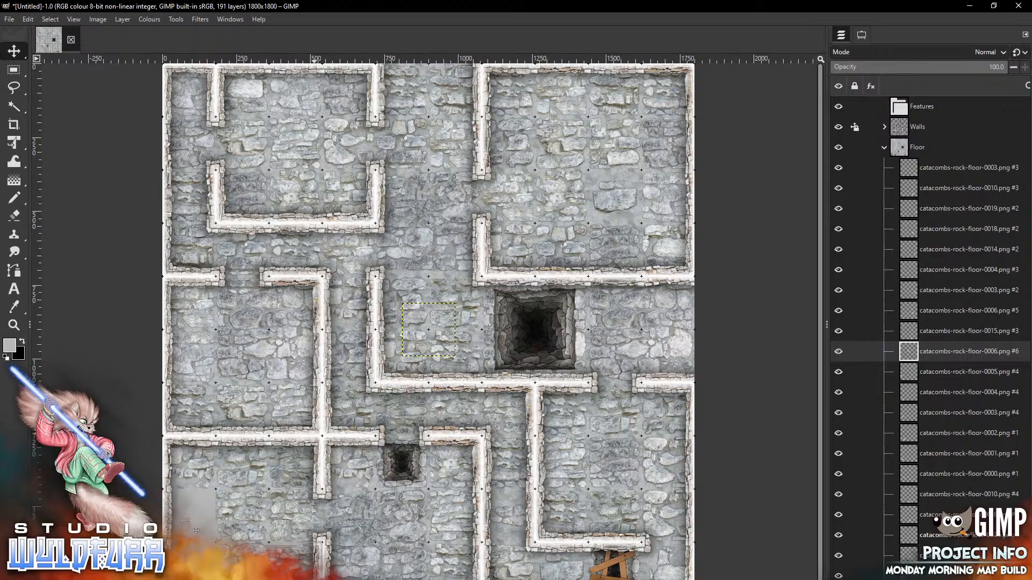
key("alt+Tab")
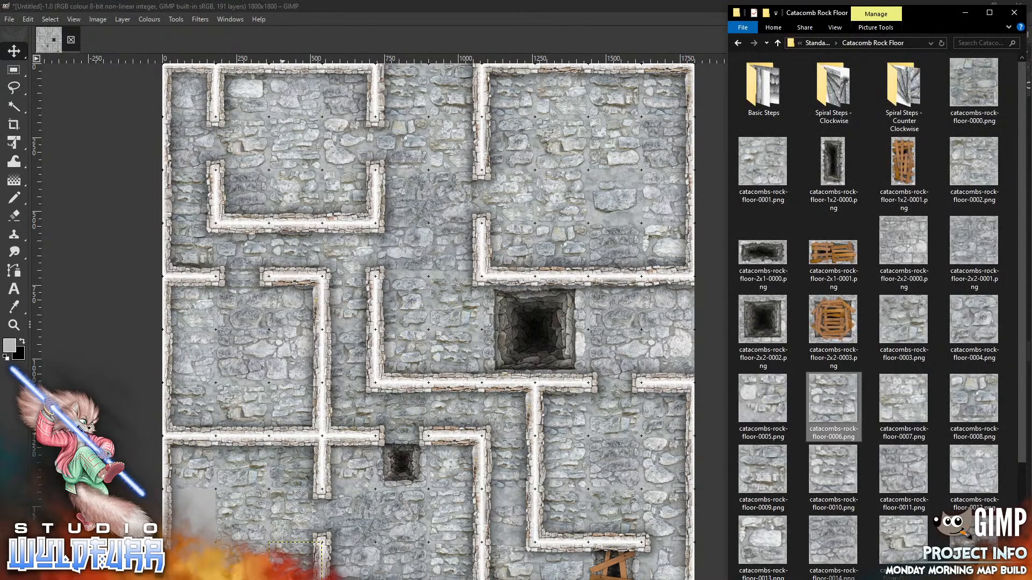
left_click_drag(911, 404, 191, 524)
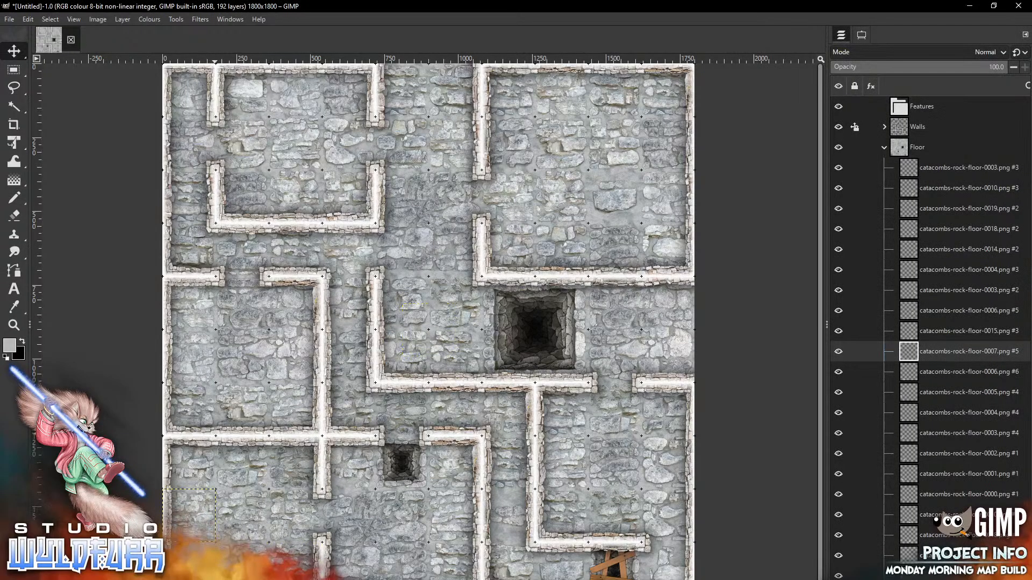
key("alt+Tab")
left_click_drag(974, 401, 225, 524)
left_click_drag(205, 548, 210, 548)
left_click(884, 147)
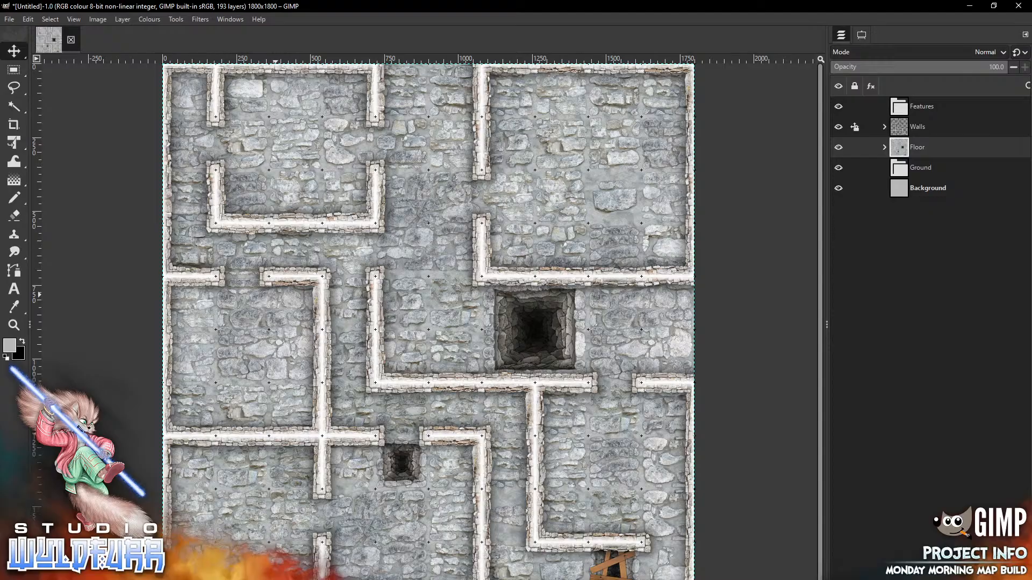
In Save As, browse Dropbox > Projects > Pack Builds - Map Tiles > Endless Dungeon Crawl > Underground Structure
left_click(9, 19)
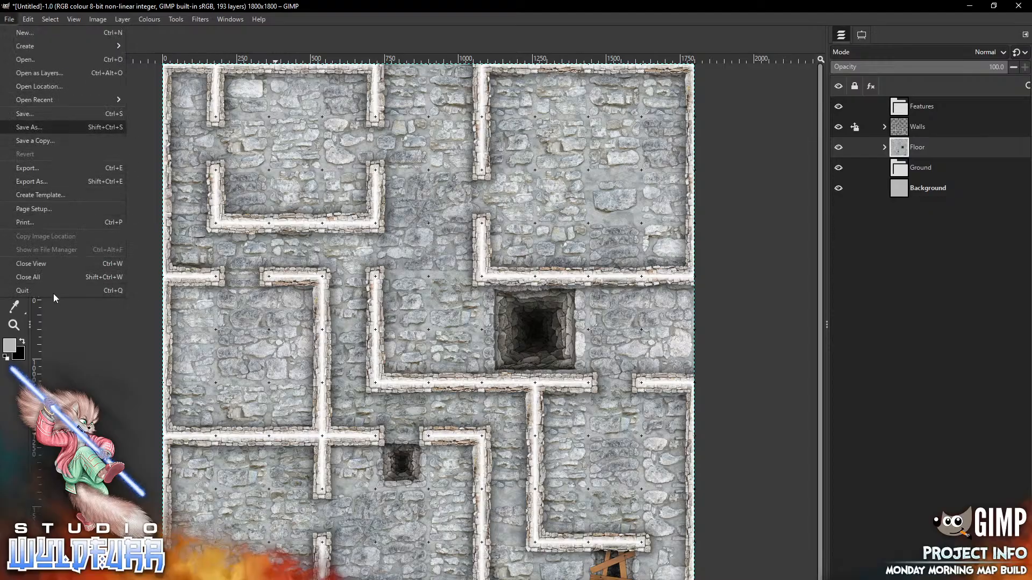
left_click(32, 126)
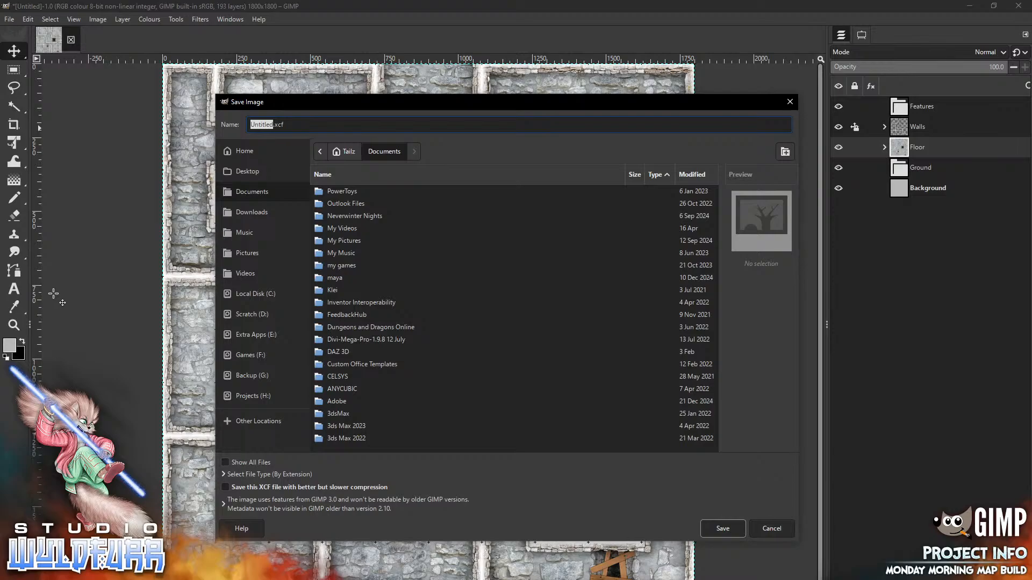
left_click(238, 391)
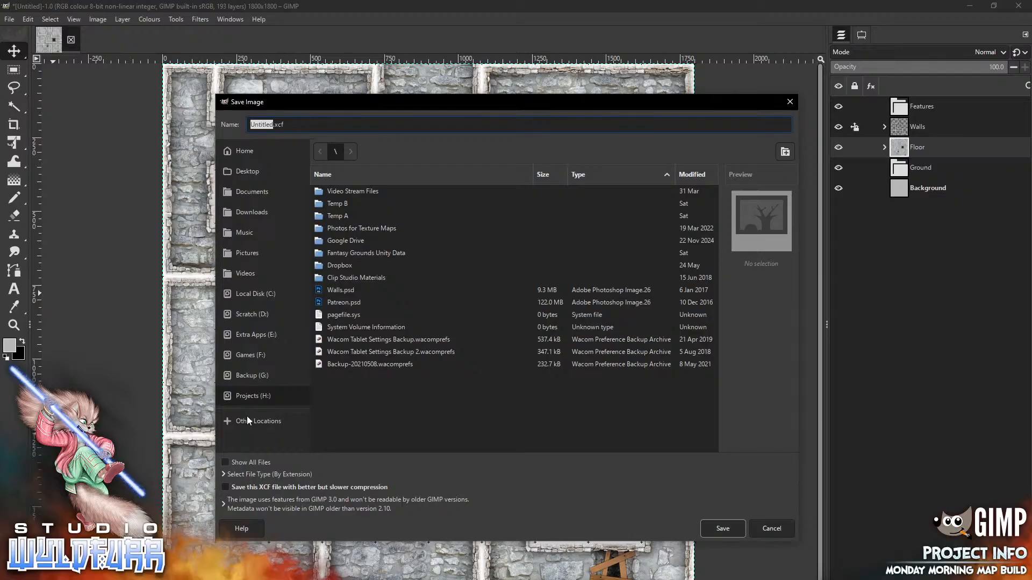
left_click(339, 265)
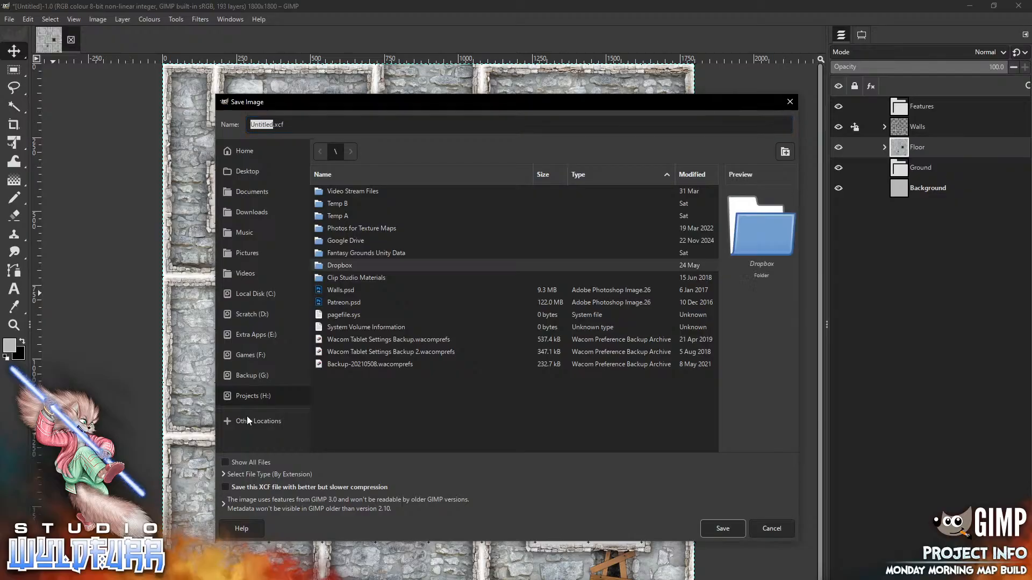
key("Return")
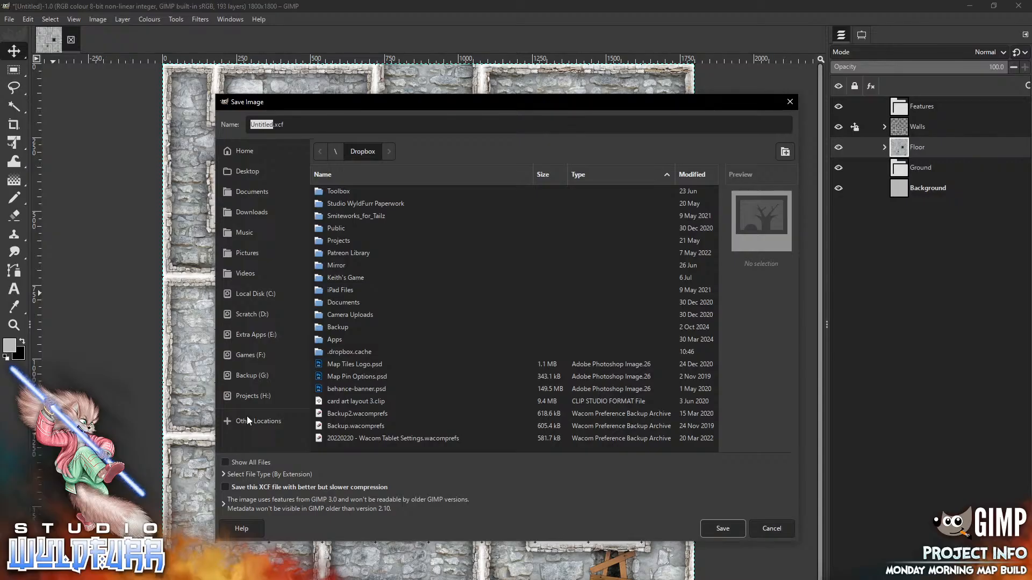
double_click(339, 241)
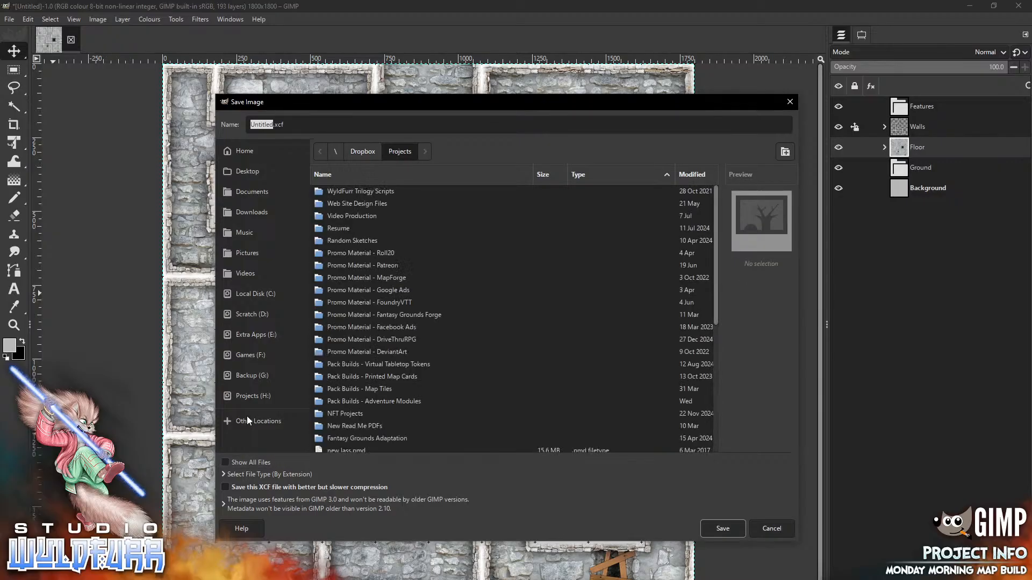
double_click(360, 389)
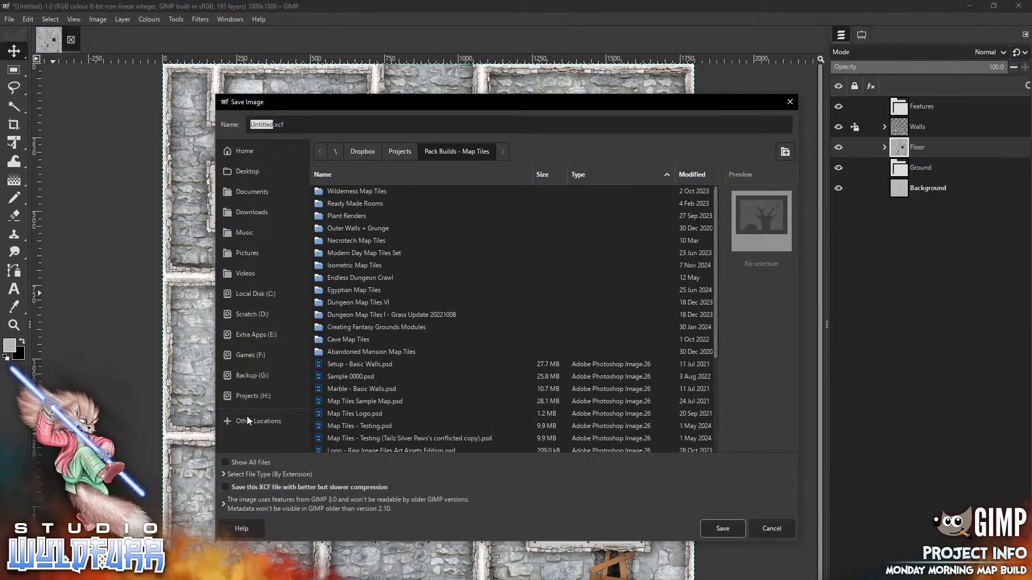
double_click(360, 278)
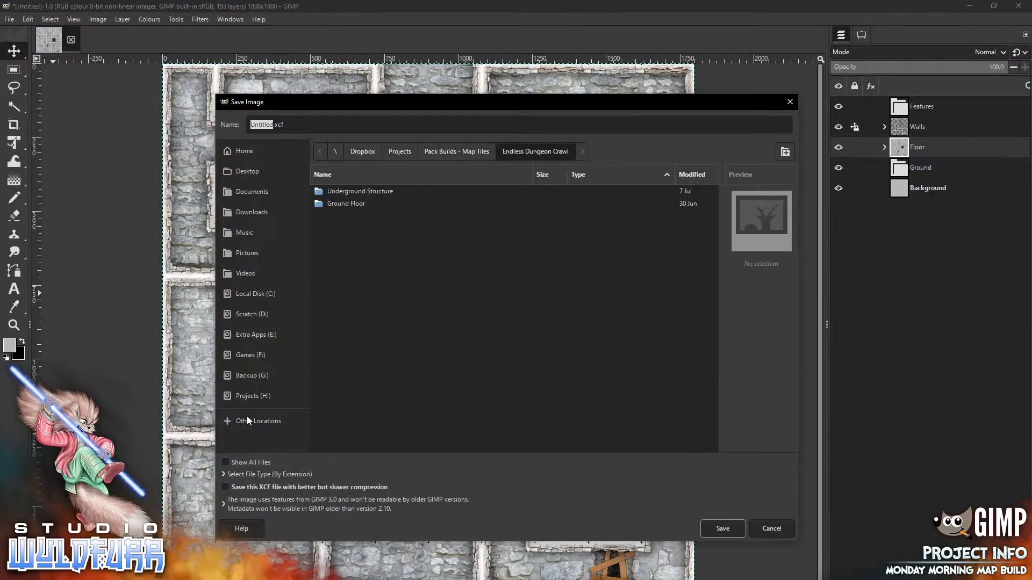
left_click(346, 204)
double_click(346, 204)
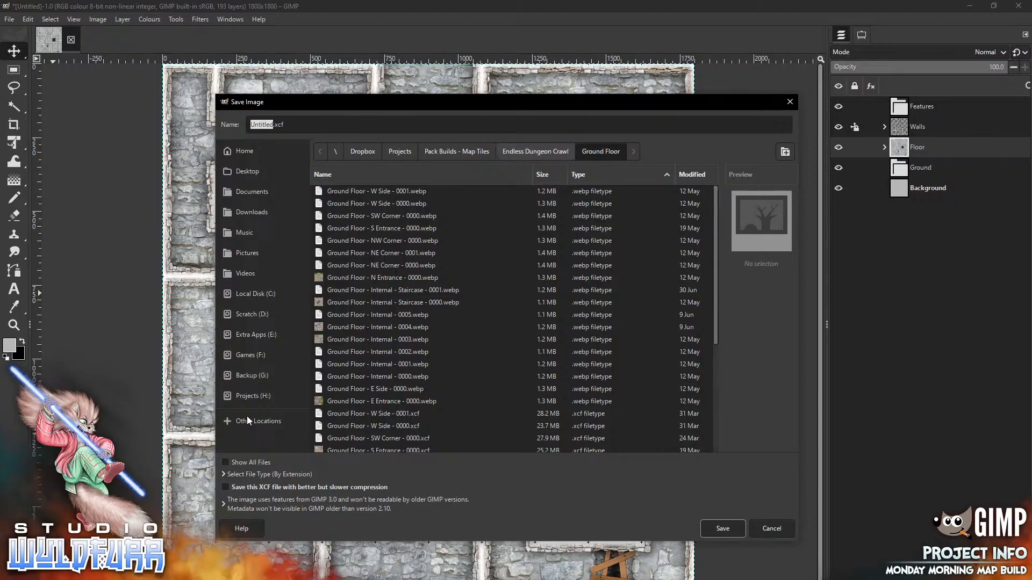
left_click(536, 151)
double_click(360, 191)
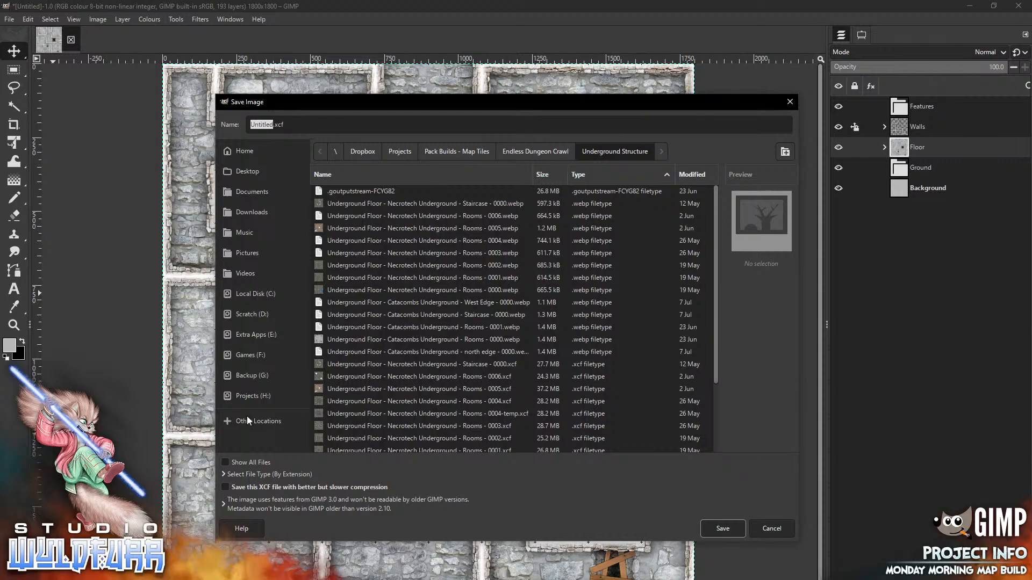
Save as 'Underground Floor - Catacombs Underground - West South Edge - 0000.xcf', adapted from the West Edge name
scroll(514, 317, "down", 3)
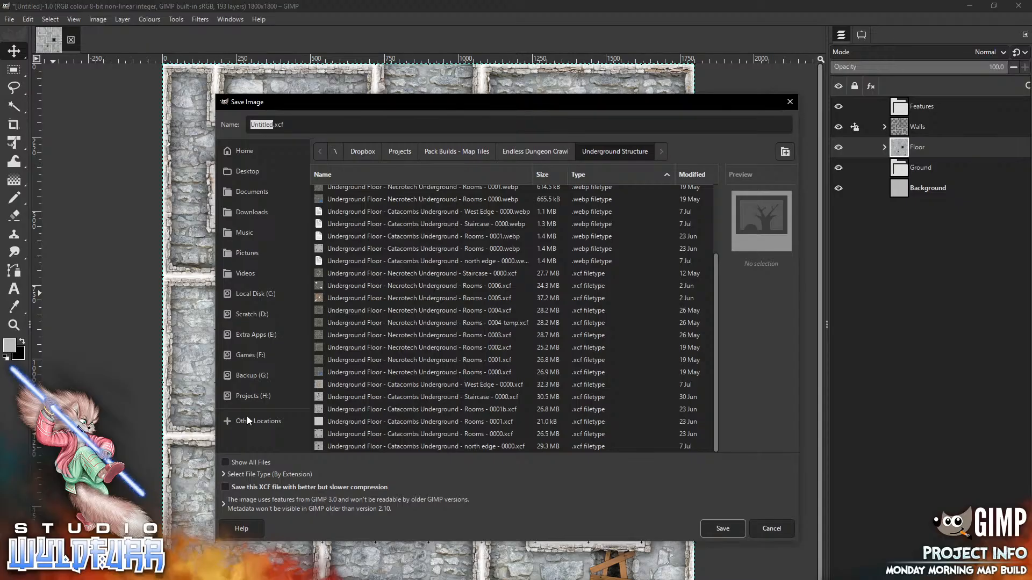
left_click(425, 385)
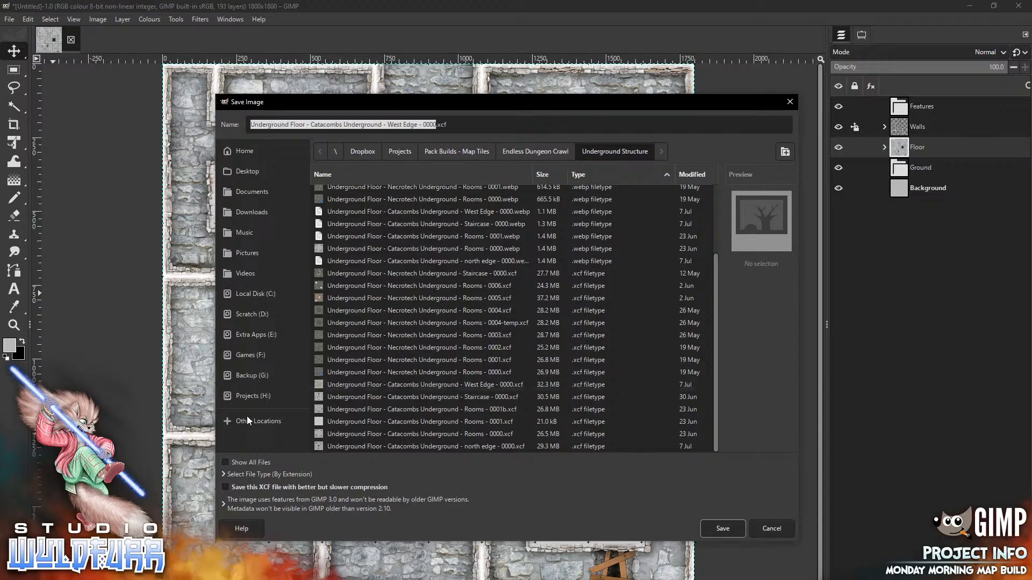
left_click_drag(489, 105, 550, 104)
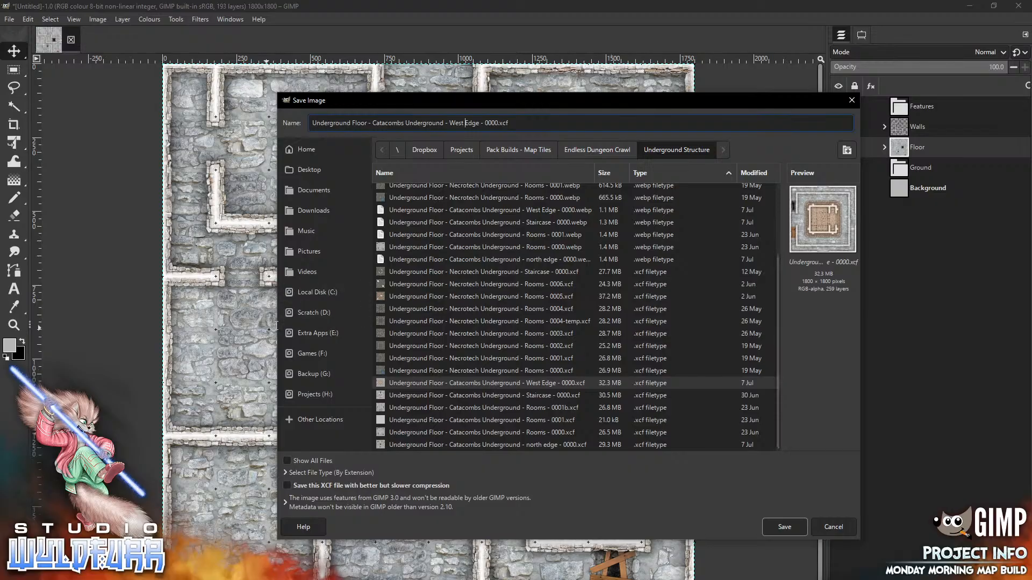
key("shift+Right")
key("shift+Right")
key("shift+Right")
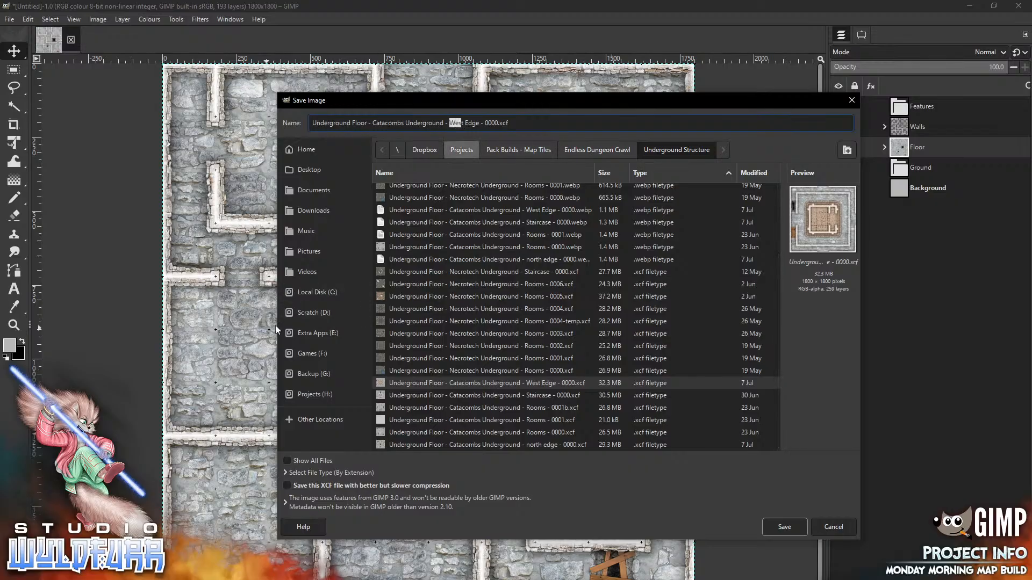
key("Right")
key("Right")
key("Right")
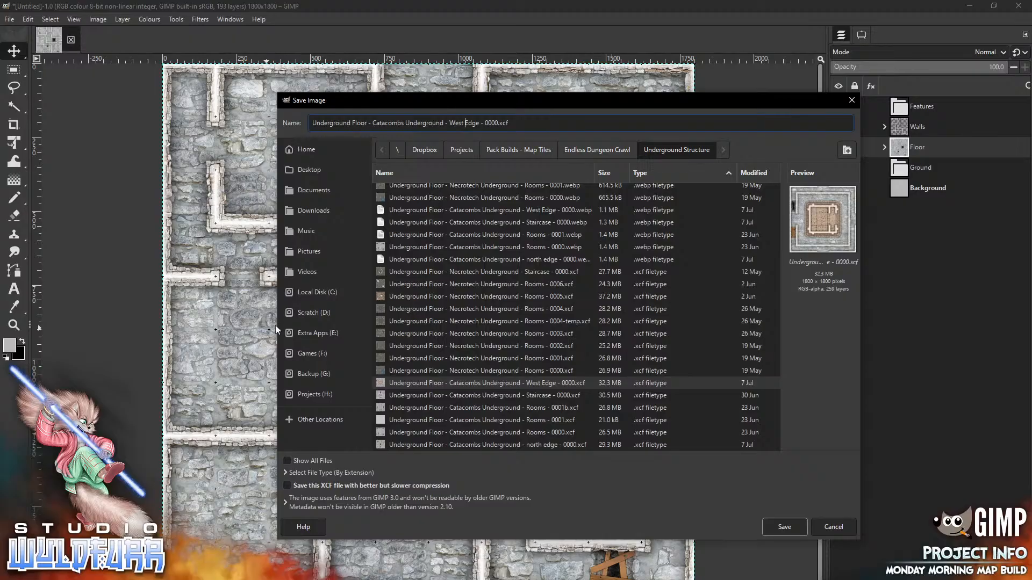
type("South")
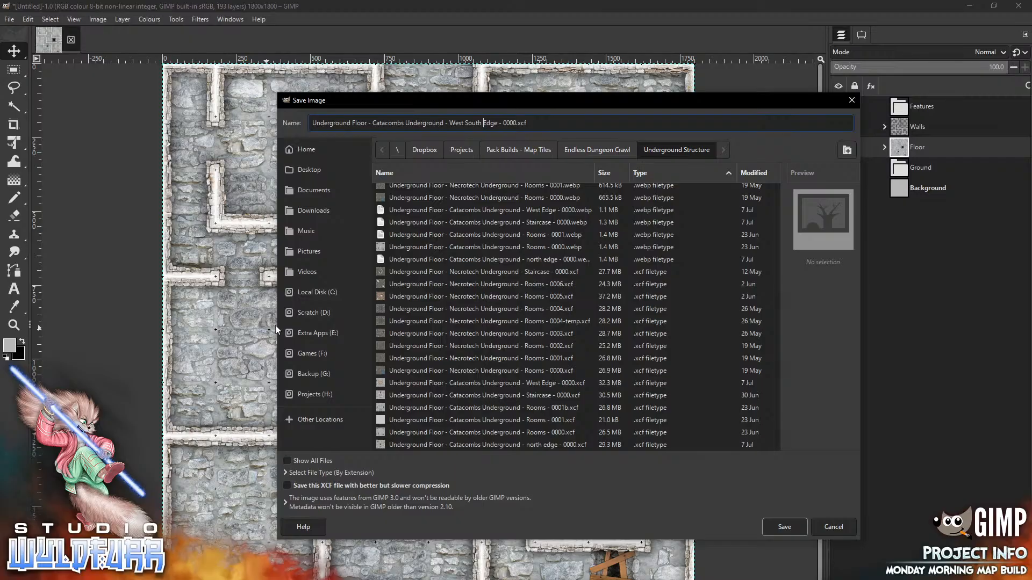
left_click(782, 530)
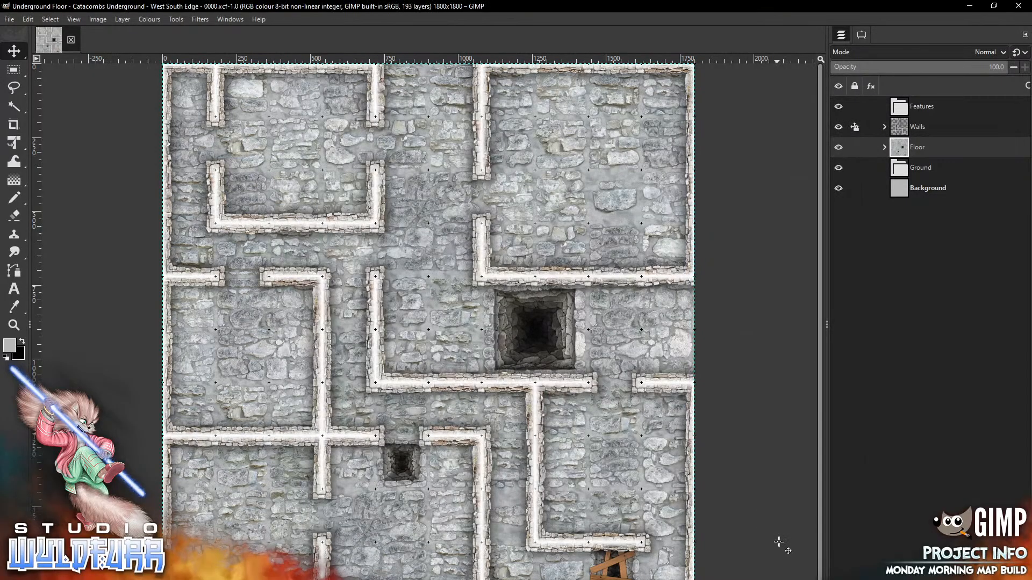
Export a WebP copy of the West South Edge tile with the default WebP settings
left_click(10, 20)
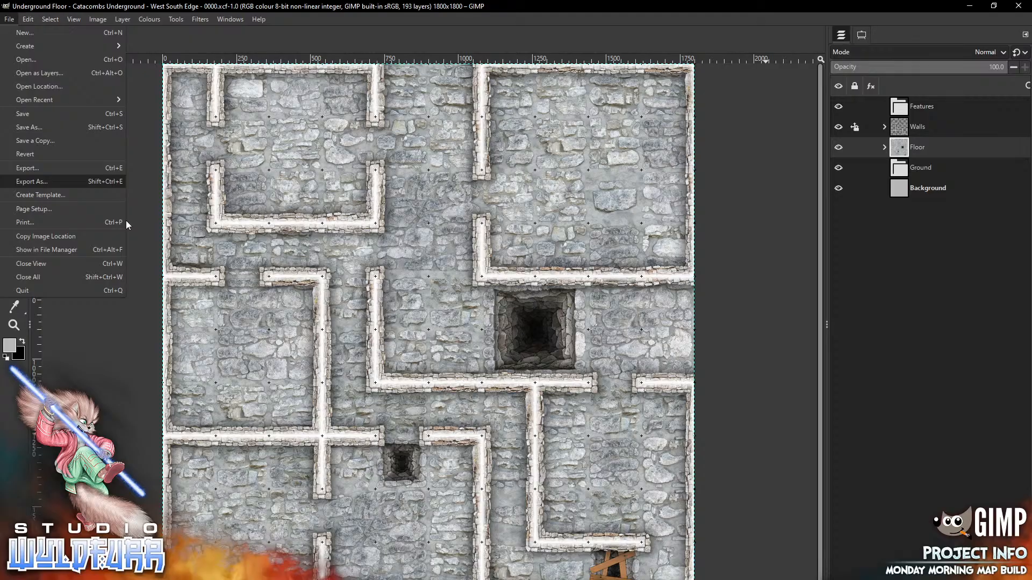
key("Return")
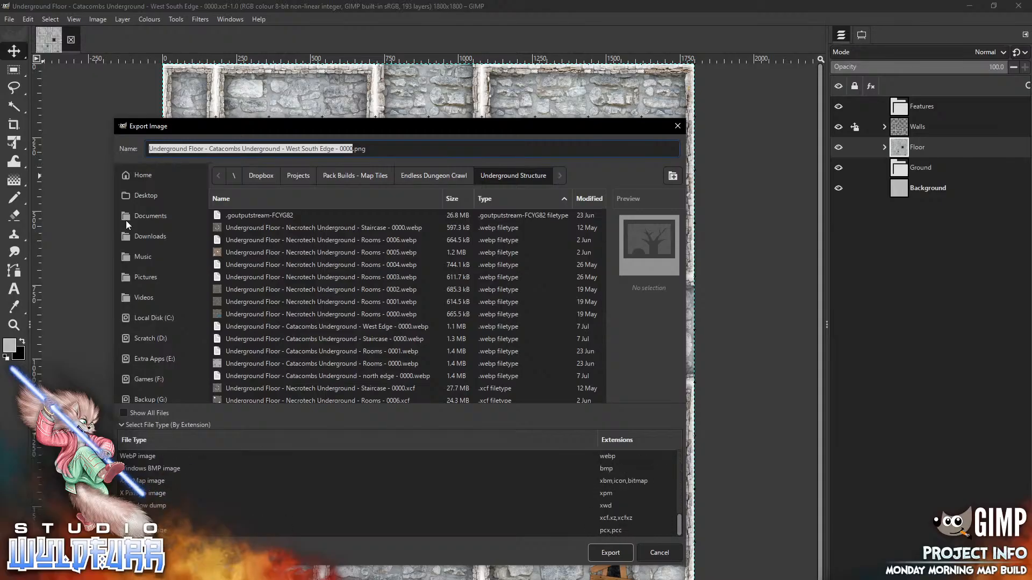
left_click(138, 457)
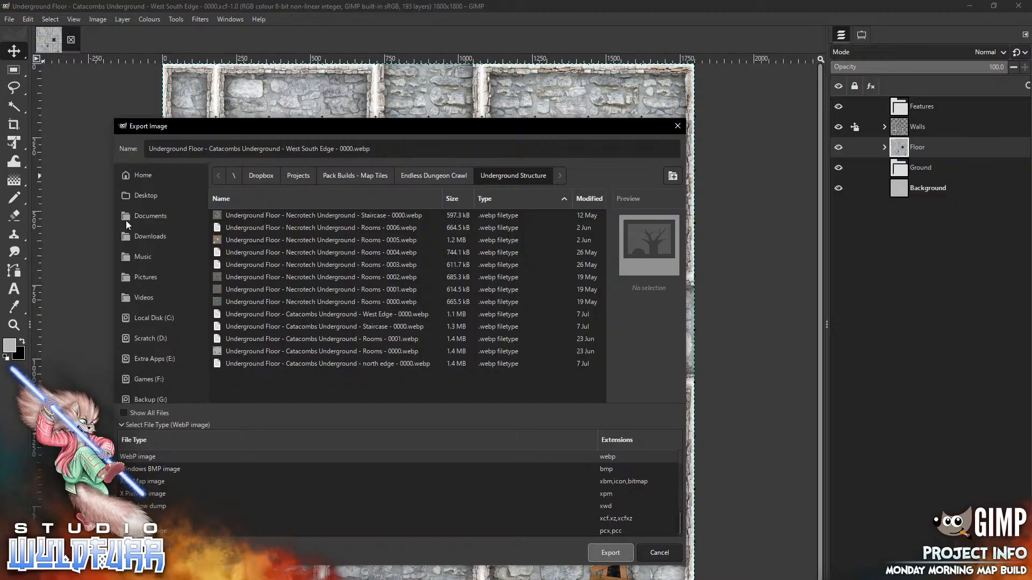
key("Return")
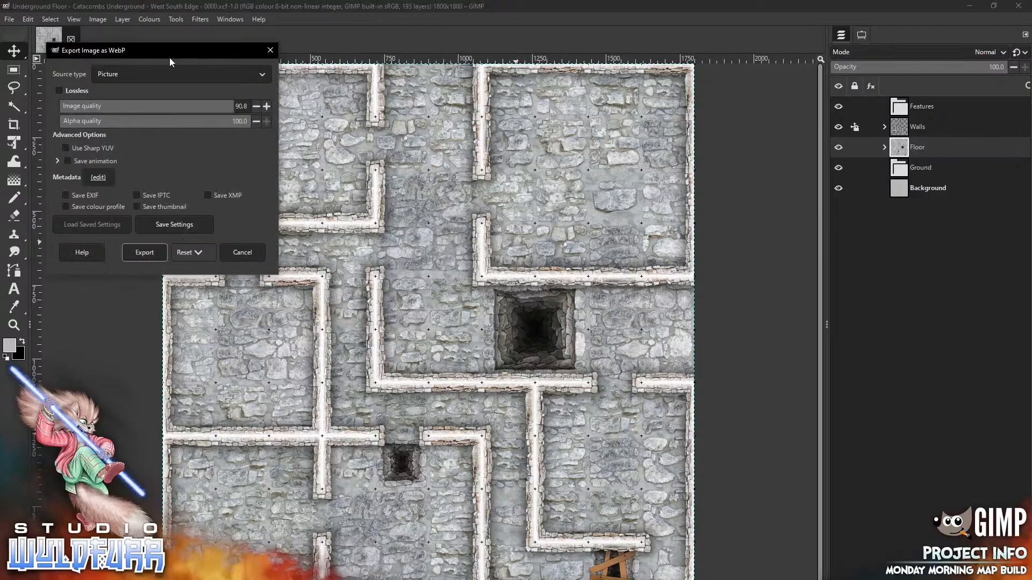
key("Return")
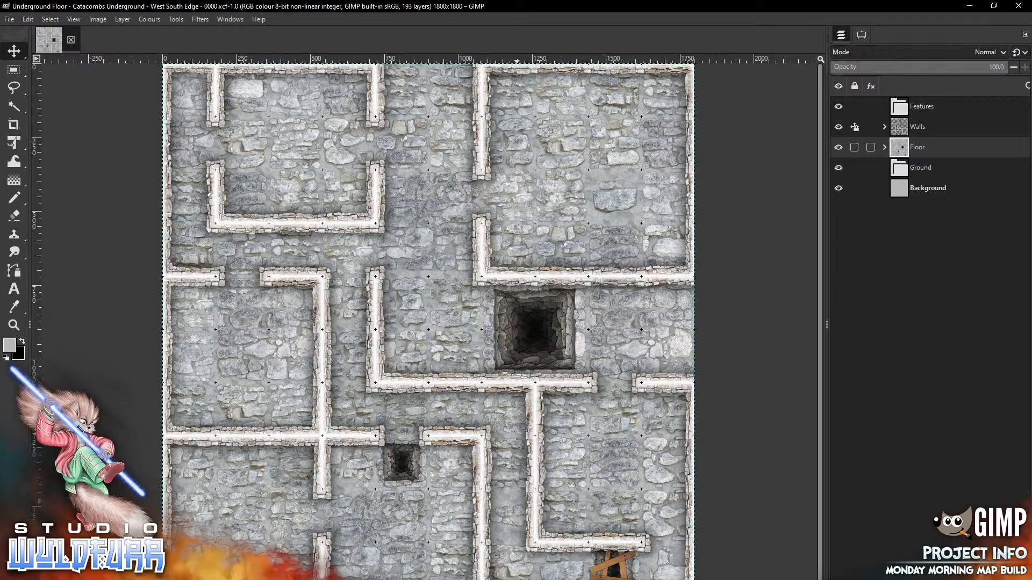
Delete all 85 rock-floor layers from the Floor group
left_click(885, 127)
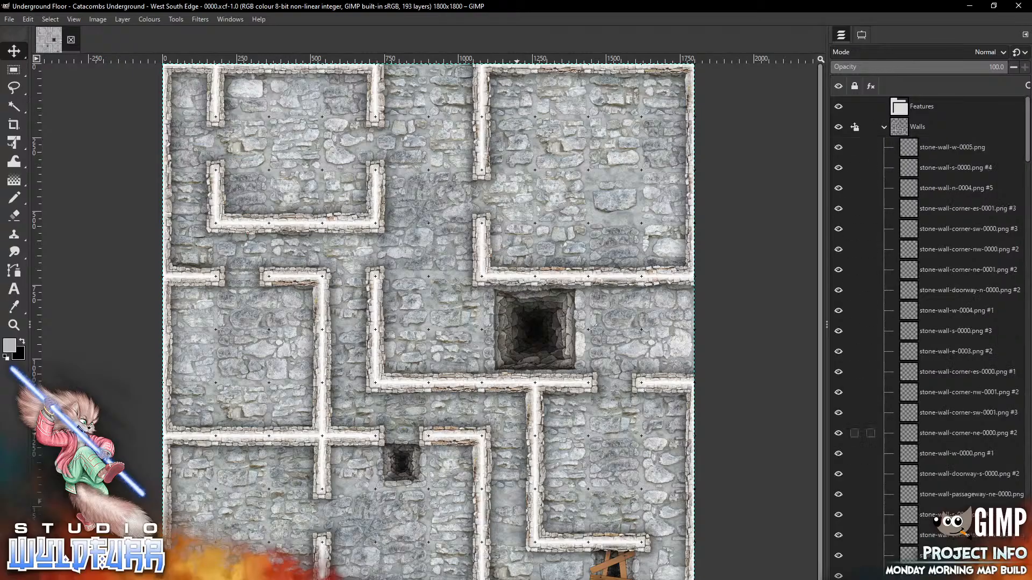
left_click(885, 126)
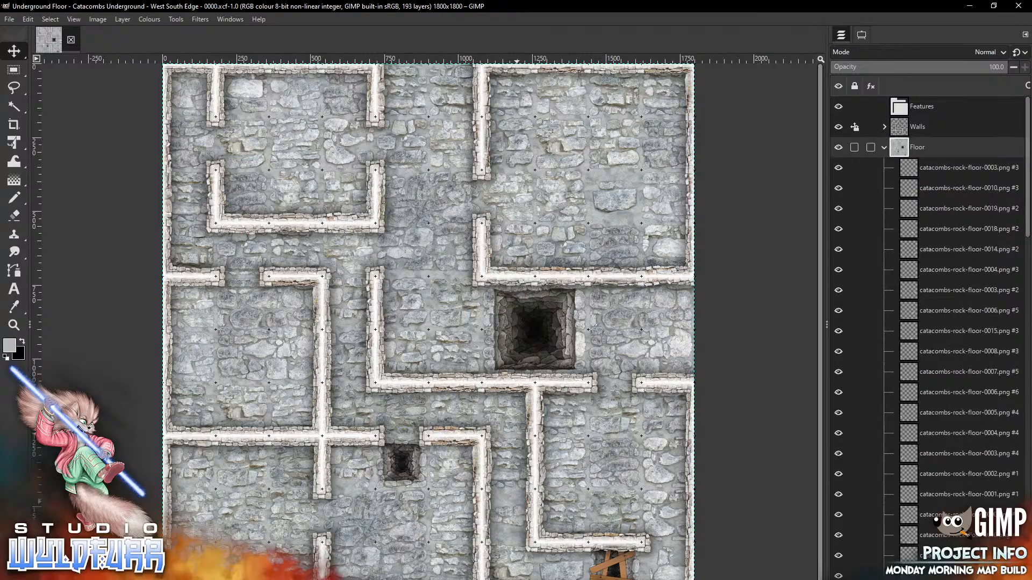
left_click(884, 148)
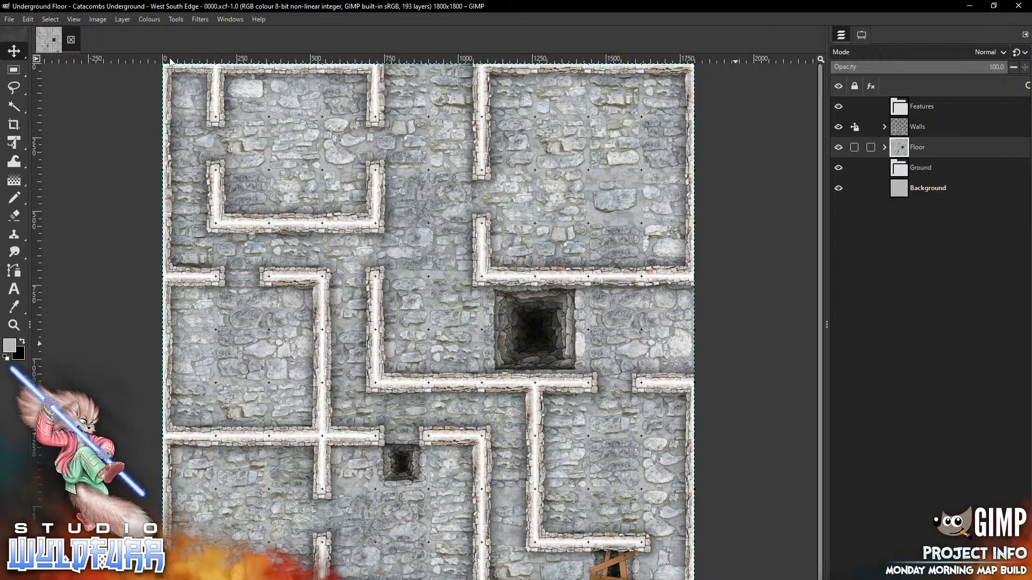
left_click(884, 148)
left_click(935, 168)
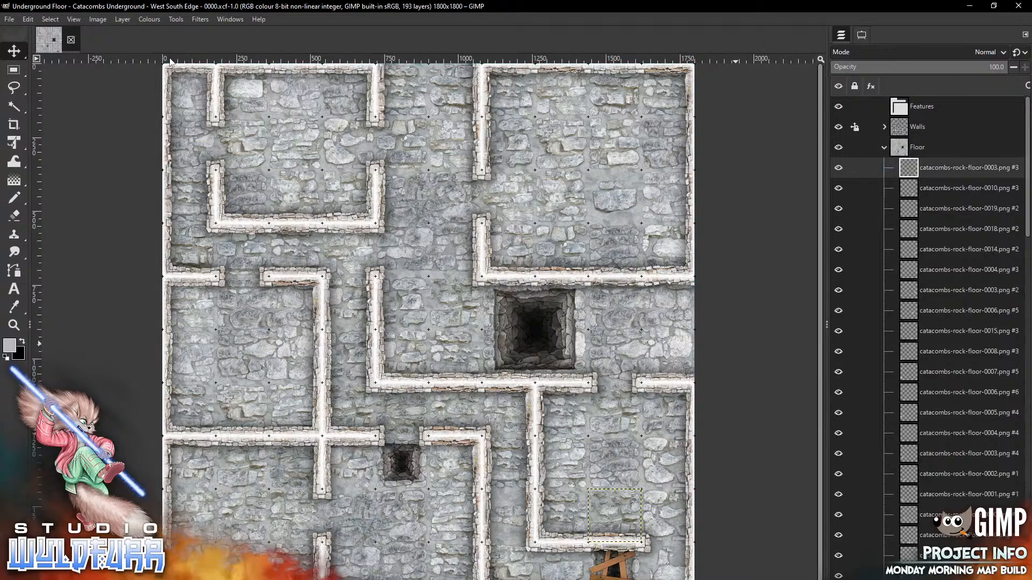
scroll(936, 215, "down", 10)
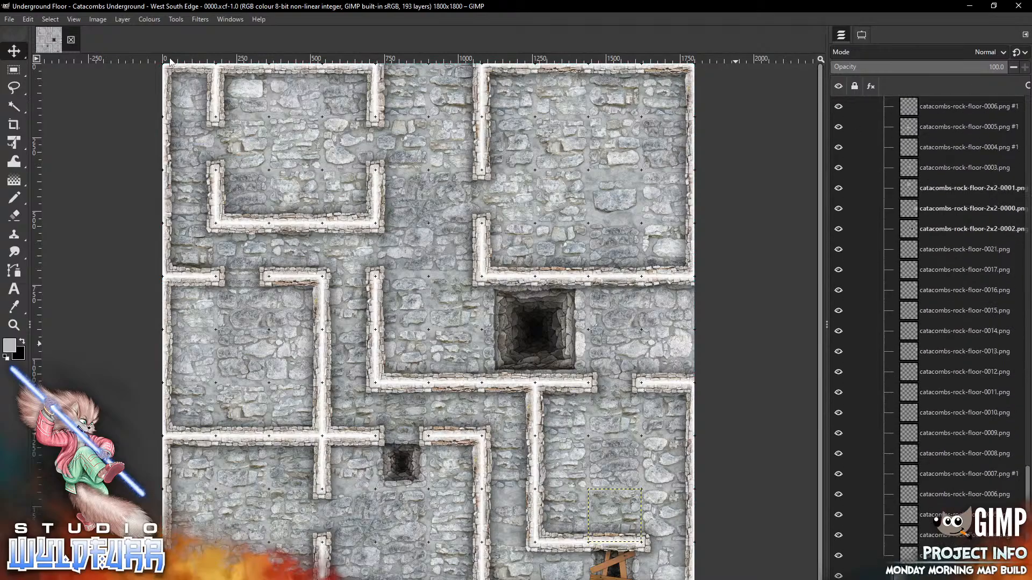
left_click(936, 555, "shift")
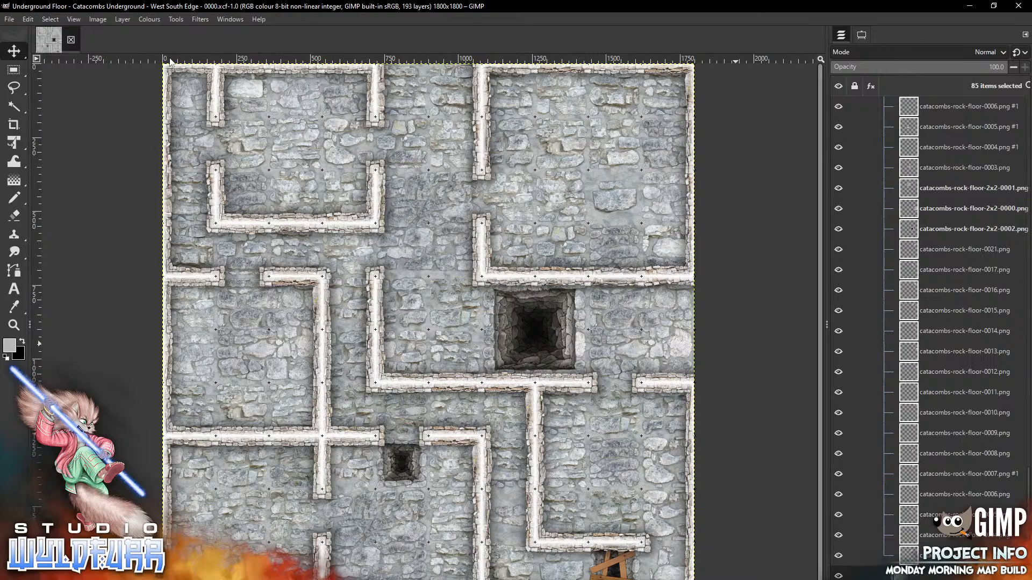
key("Delete")
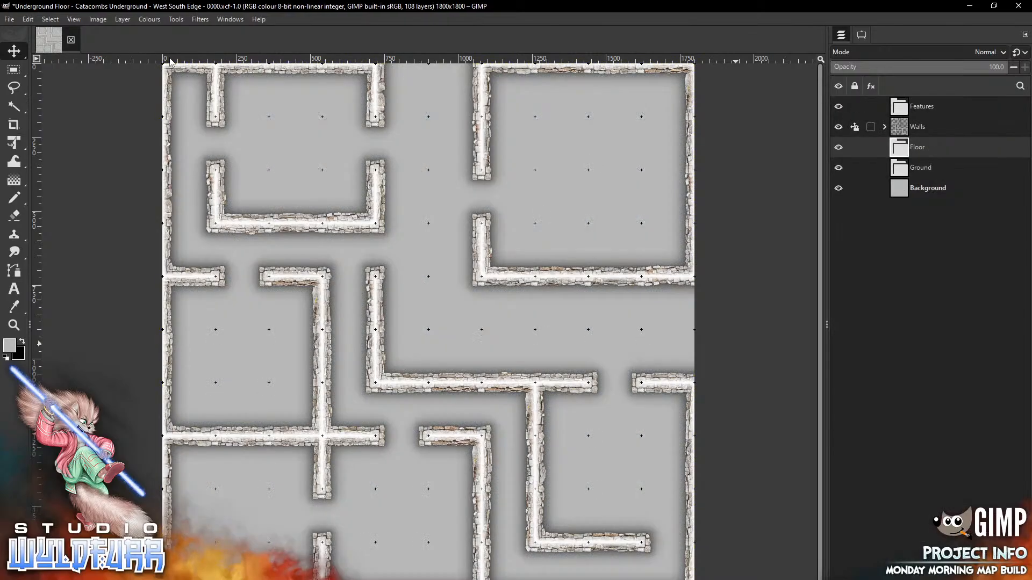
Delete all 103 stone-wall layers from the Walls group and go up to Standard Edition in Explorer
left_click(885, 127)
left_click(952, 147)
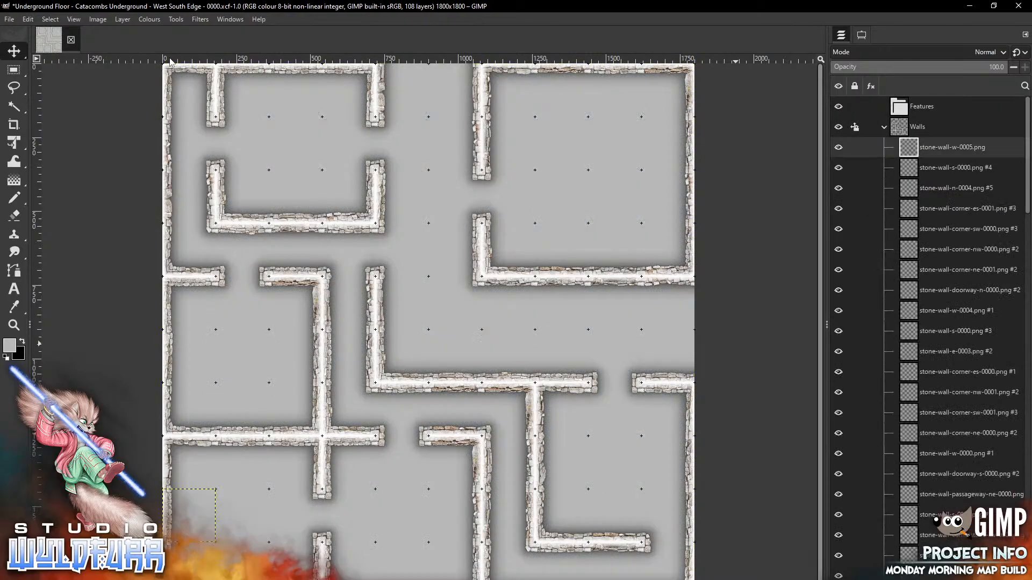
scroll(930, 333, "down", 15)
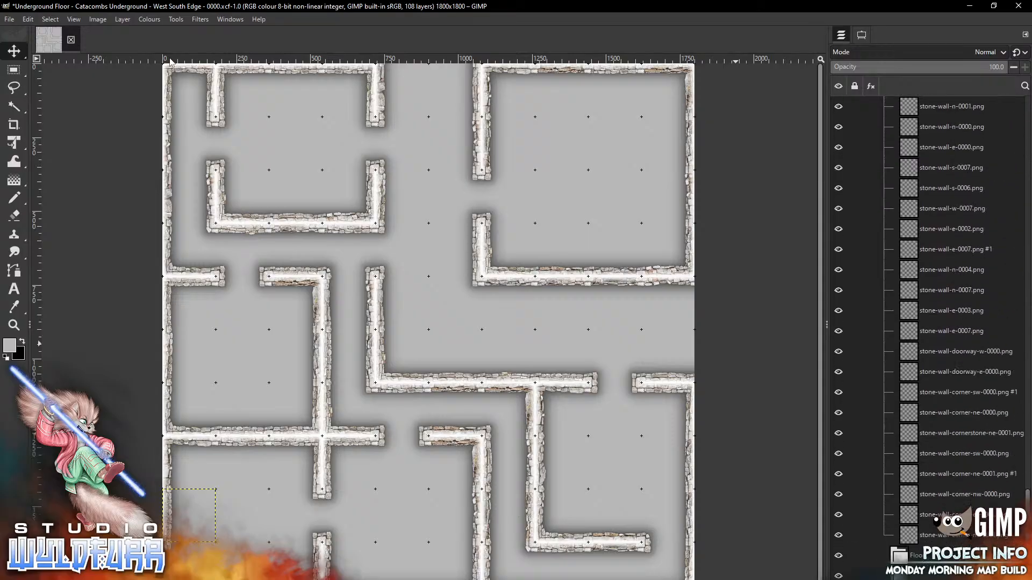
key("ctrl+alt+a")
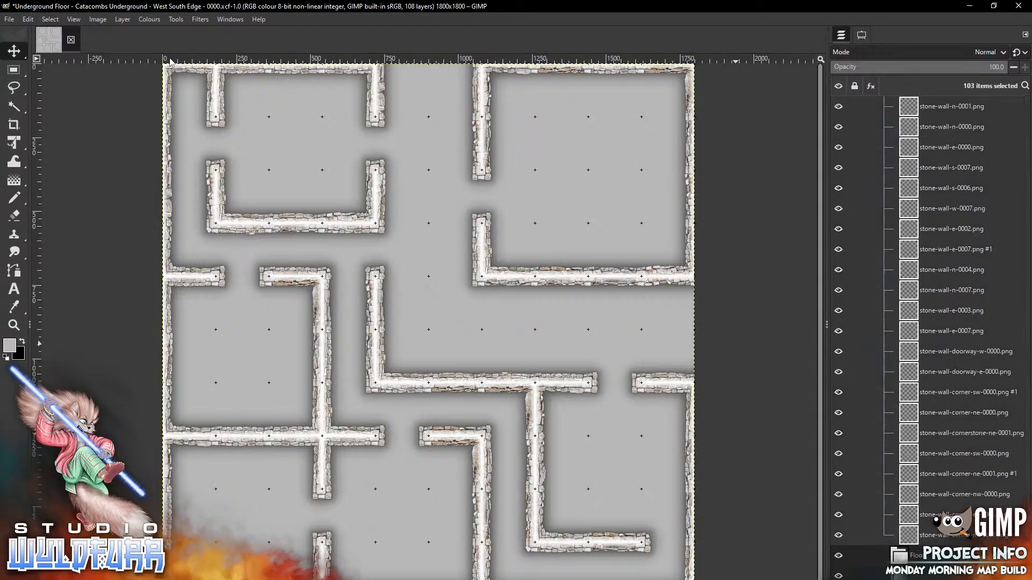
key("Delete")
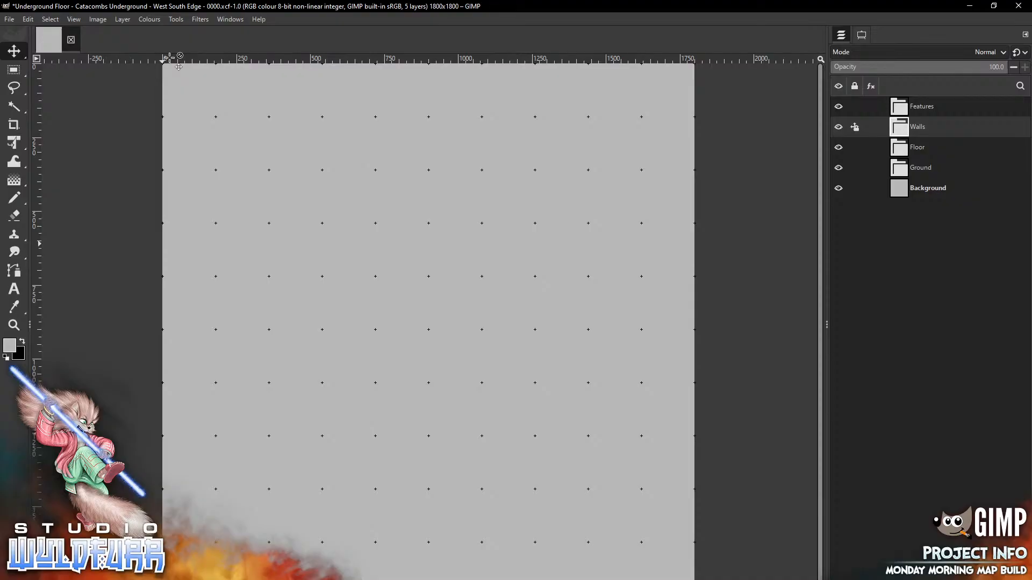
key("alt+Tab")
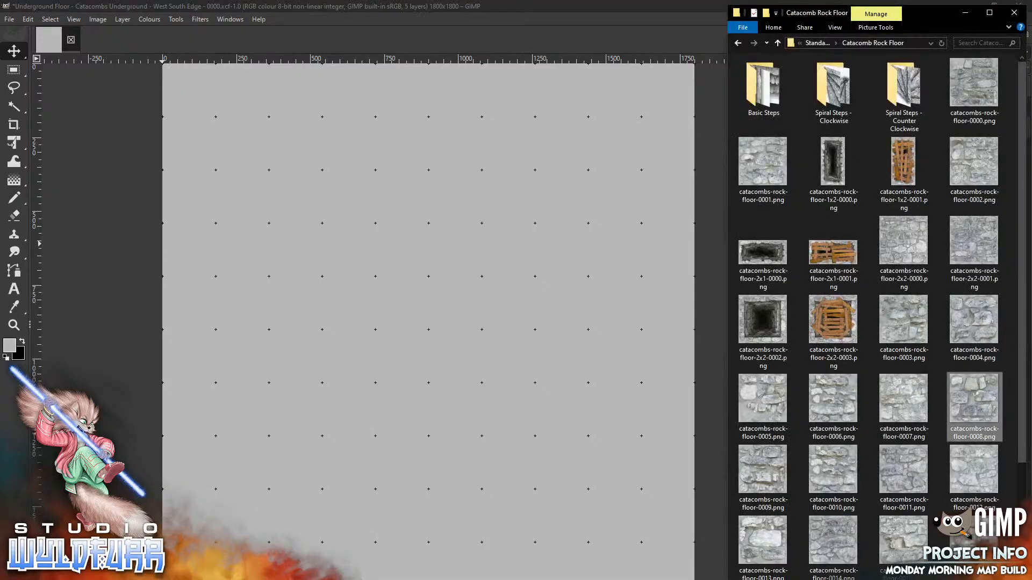
left_click(818, 43)
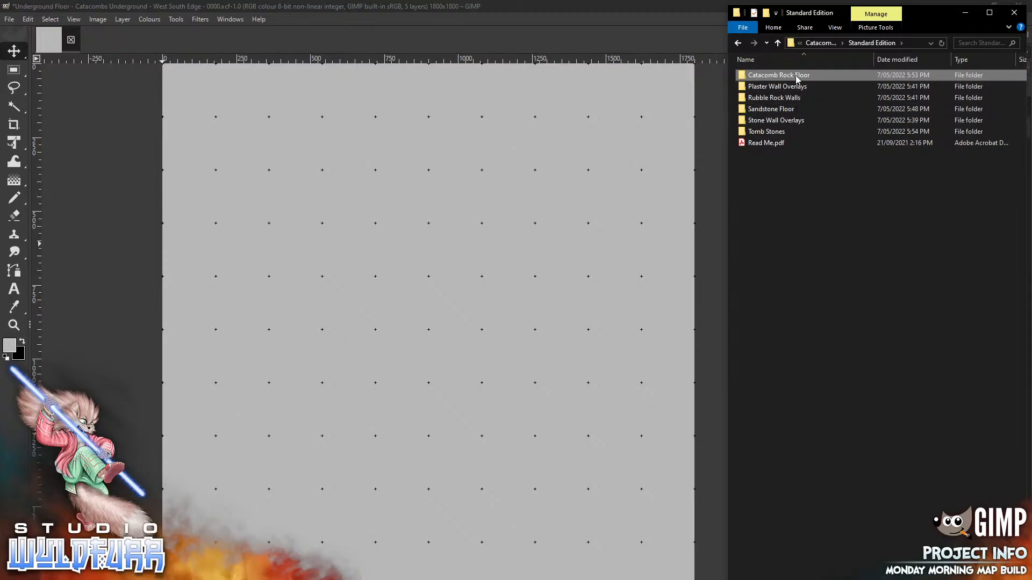
Open the Stone Wall Overlays folder in File Explorer
mouse_move(787, 98)
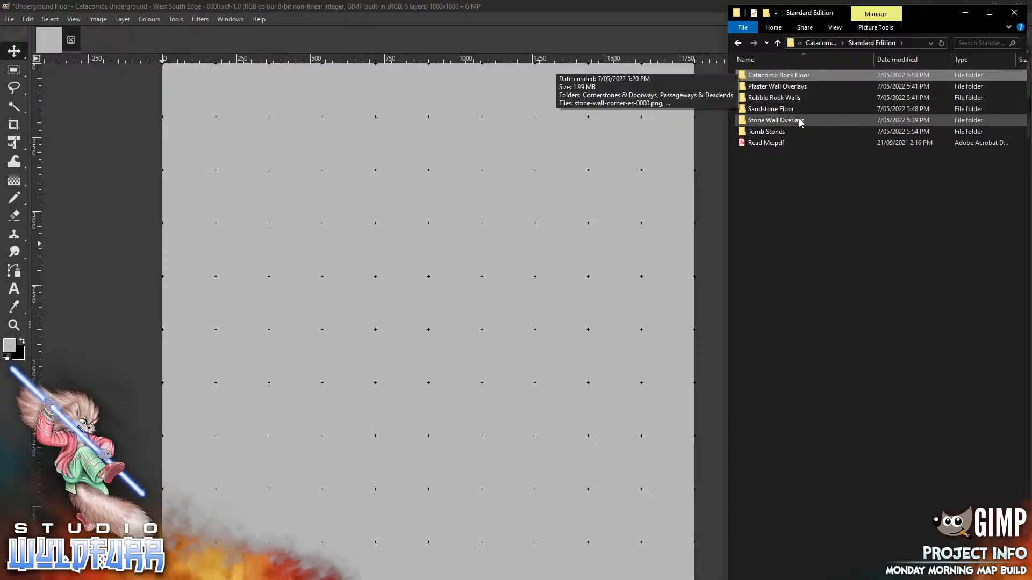
left_click(798, 122)
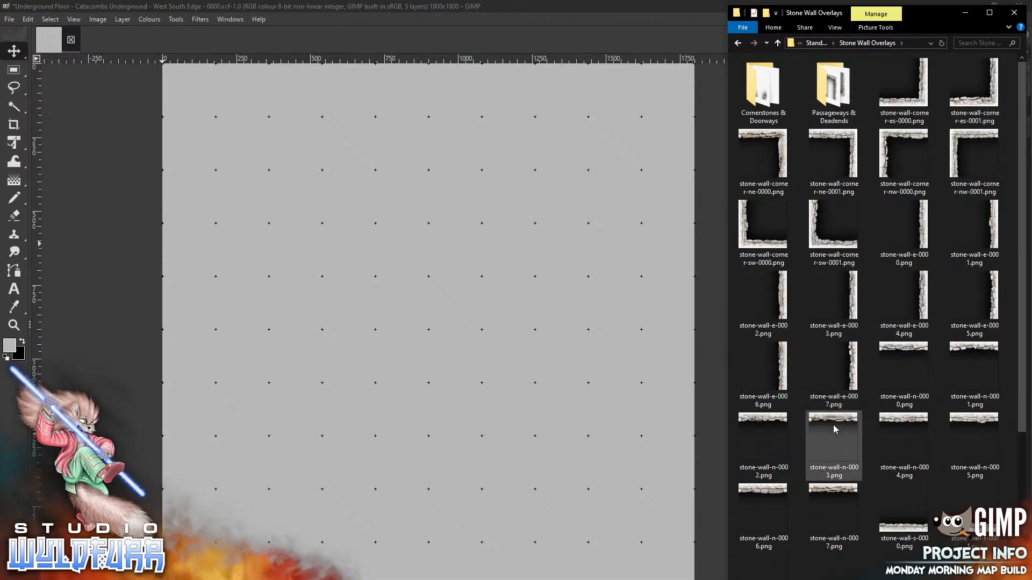
Add stone-wall-n-0003, unlock the Walls group's position, and move the piece to the top edge
left_click_drag(831, 423, 397, 213)
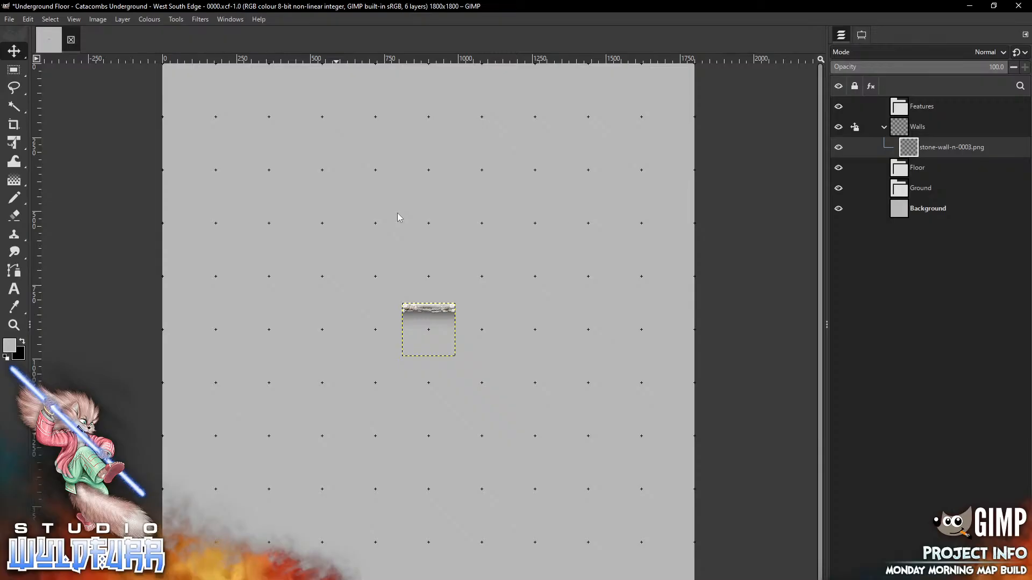
left_click(854, 128)
left_click(845, 101)
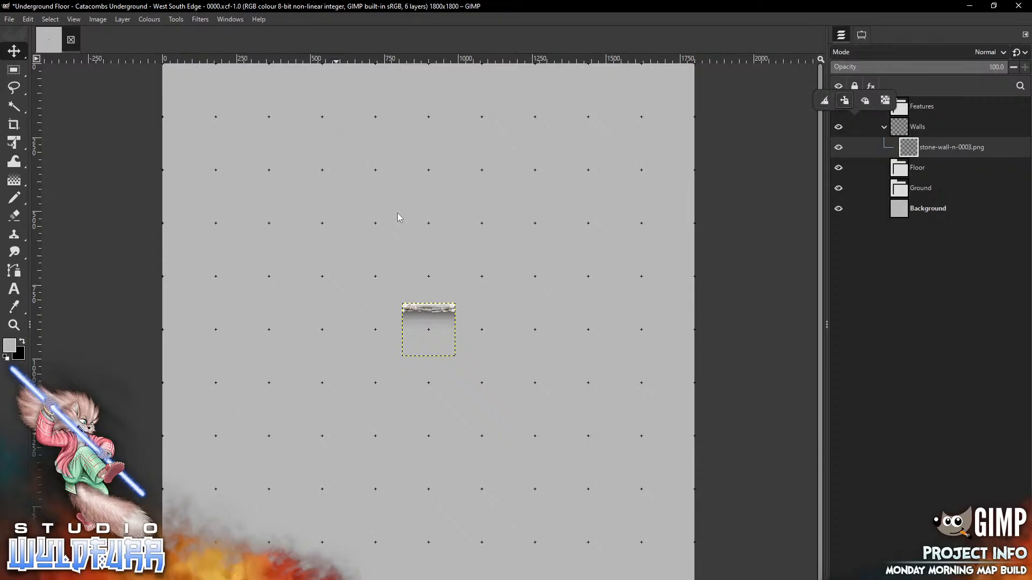
left_click(435, 309)
left_click_drag(435, 309, 517, 70)
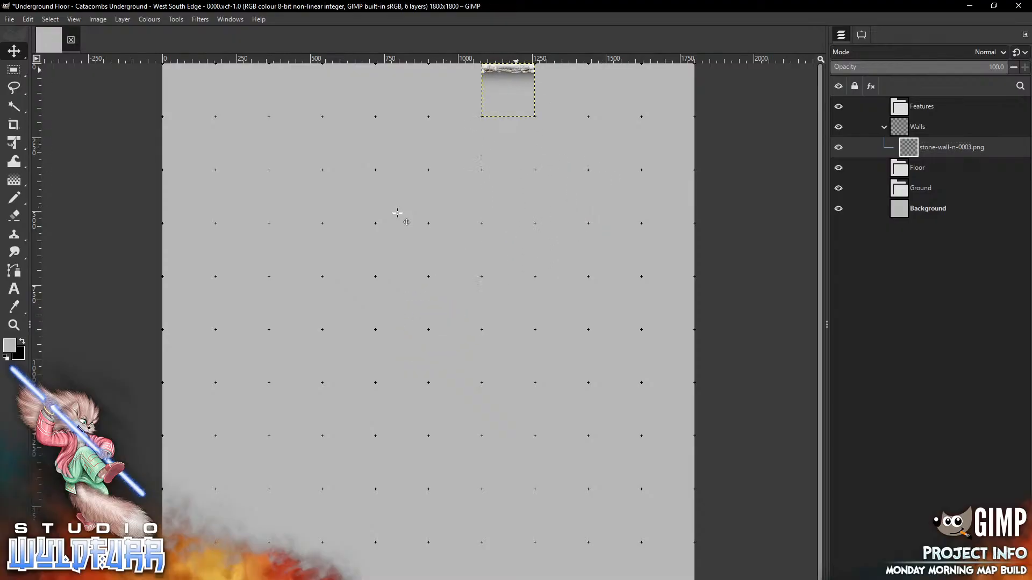
Add stone-wall-n-0004 and move it to the map's top edge
key("alt+Tab")
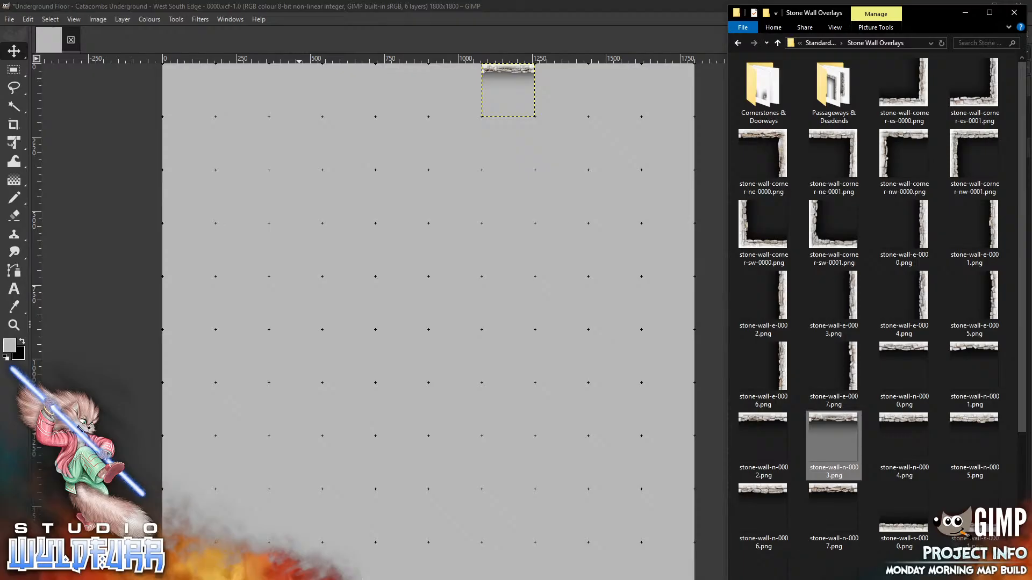
left_click(904, 425)
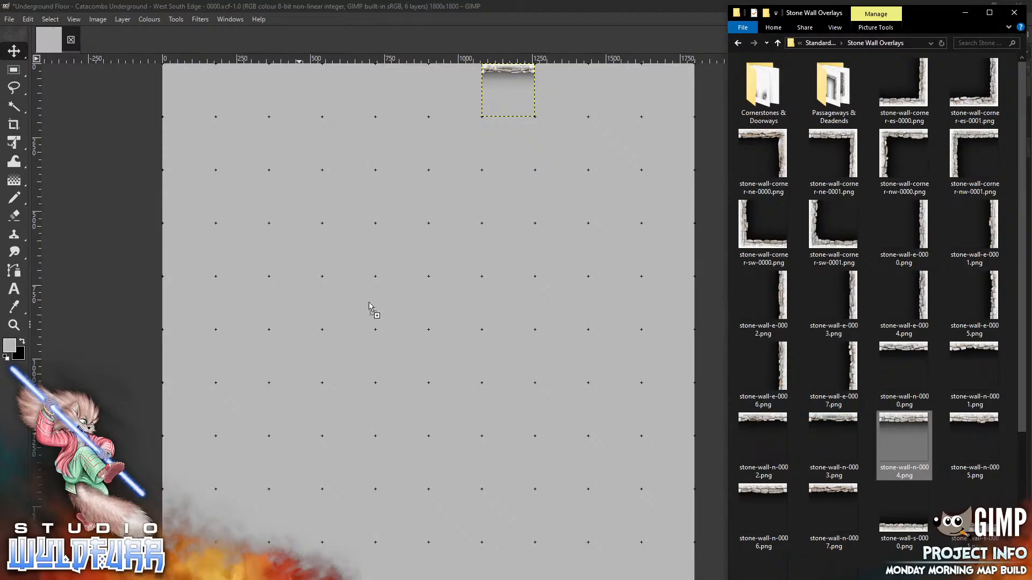
left_click_drag(330, 280, 330, 280)
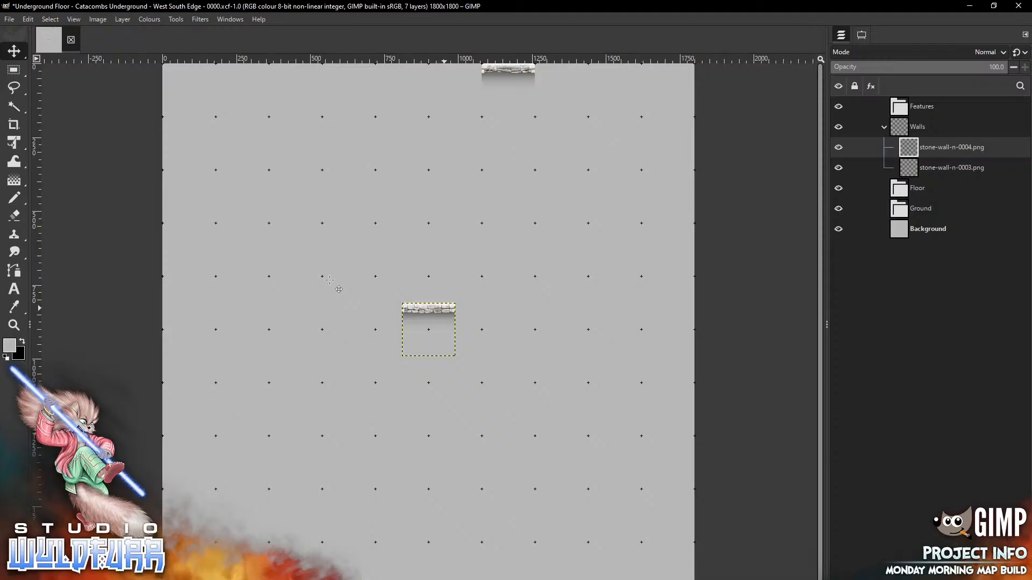
mouse_move(444, 308)
left_mouse_down()
mouse_move(446, 138)
mouse_move(365, 75)
left_mouse_up()
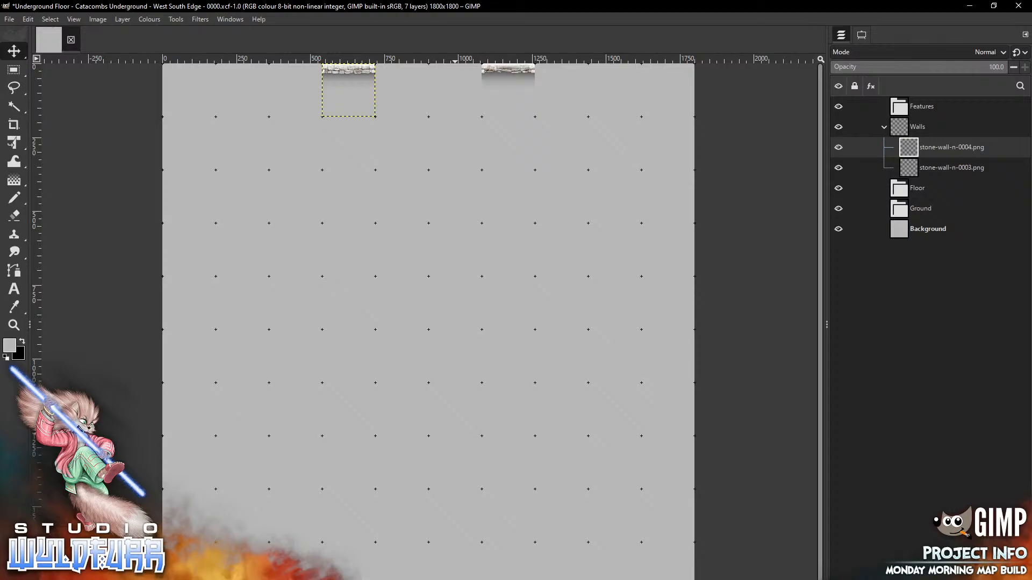
key("alt+Tab")
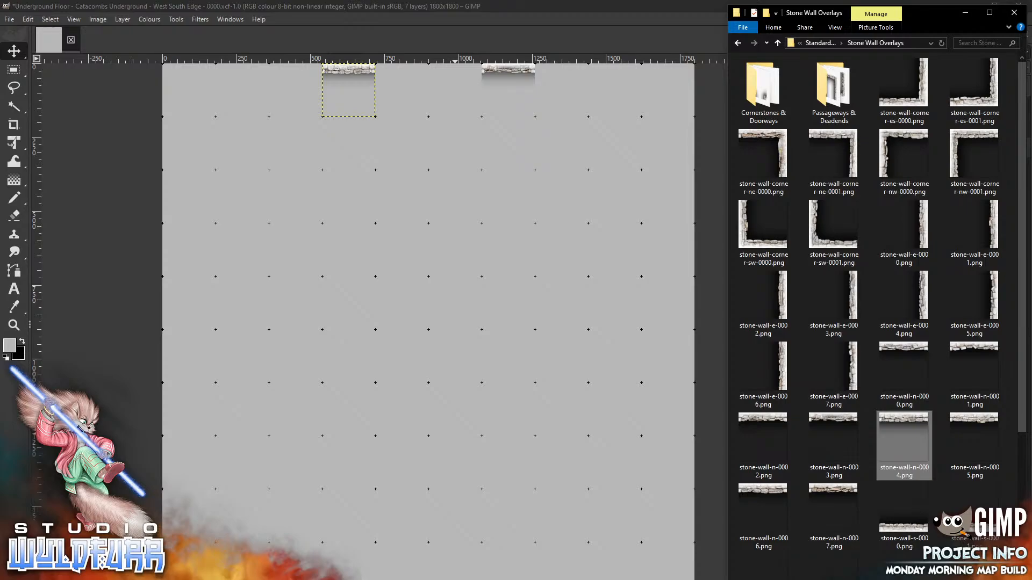
Open Cornerstones & Doorways and add cornerstone nw-0001 to the top wall row
left_click(760, 96)
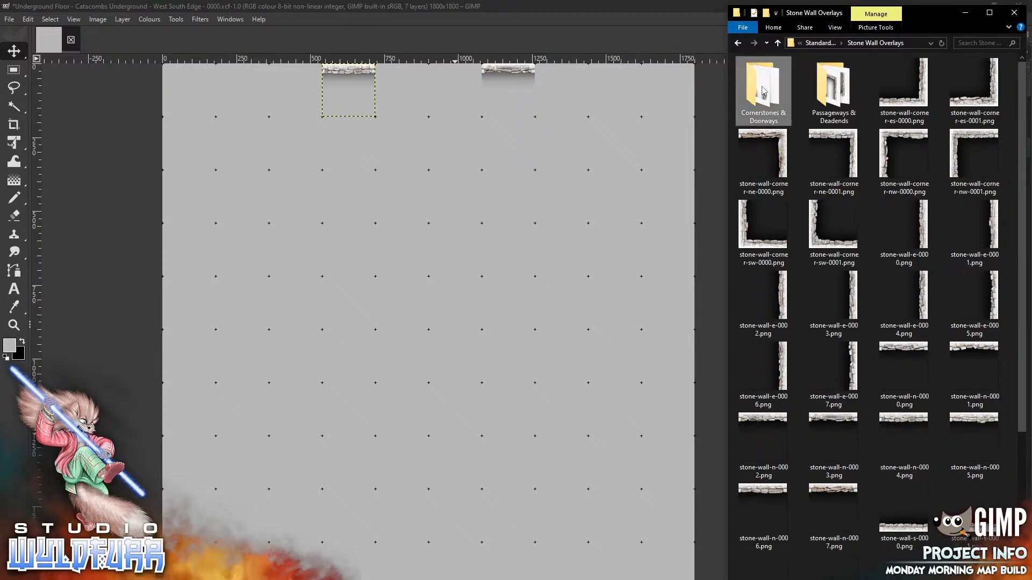
double_click(760, 97)
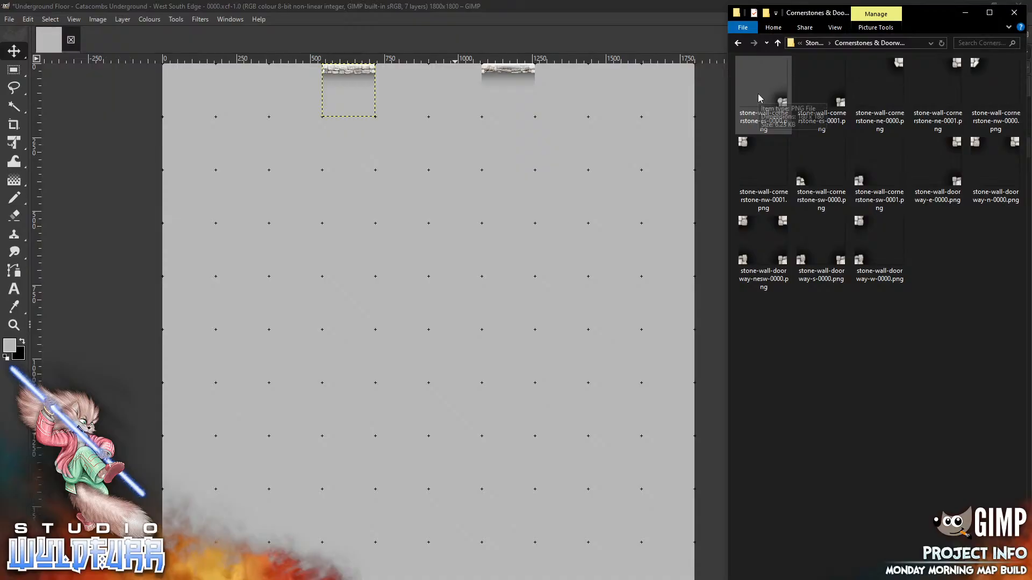
mouse_move(745, 146)
left_mouse_down()
mouse_move(461, 304)
mouse_move(410, 102)
mouse_move(383, 70)
left_mouse_up()
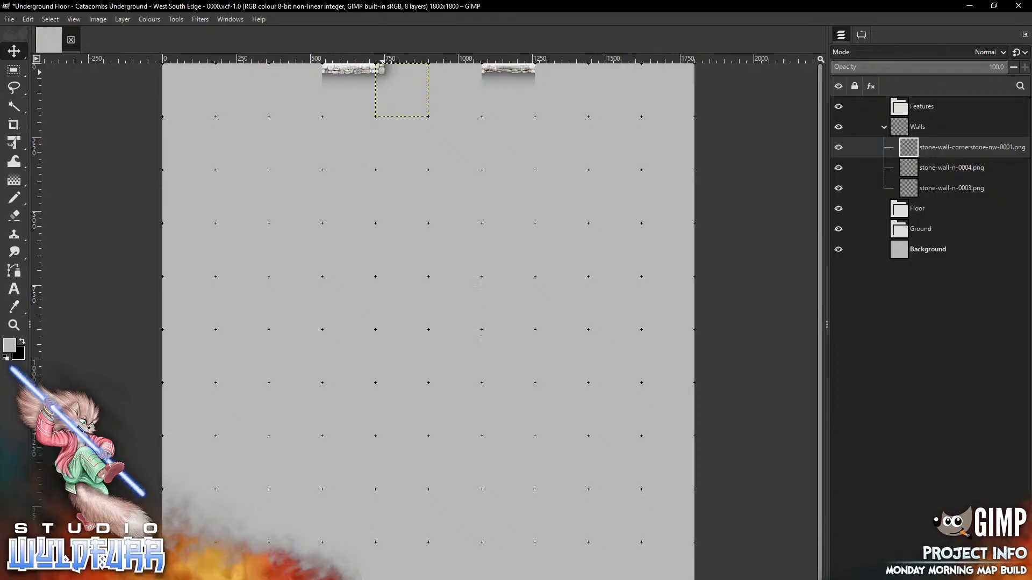
Add cornerstone ne-0000 to the top wall row, then return to the Stone Wall Overlays folder
key("alt+Tab")
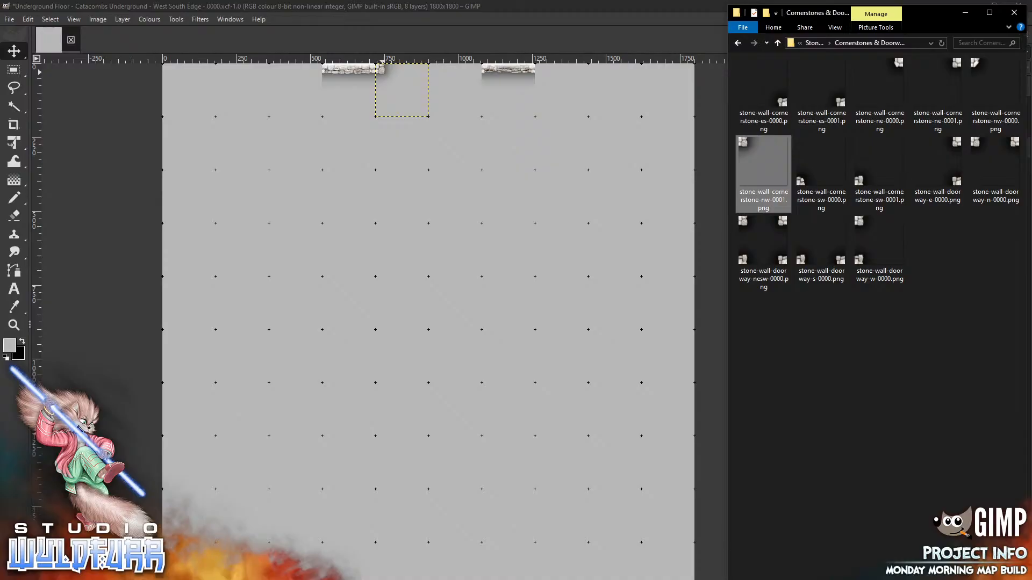
left_click_drag(900, 64, 470, 216)
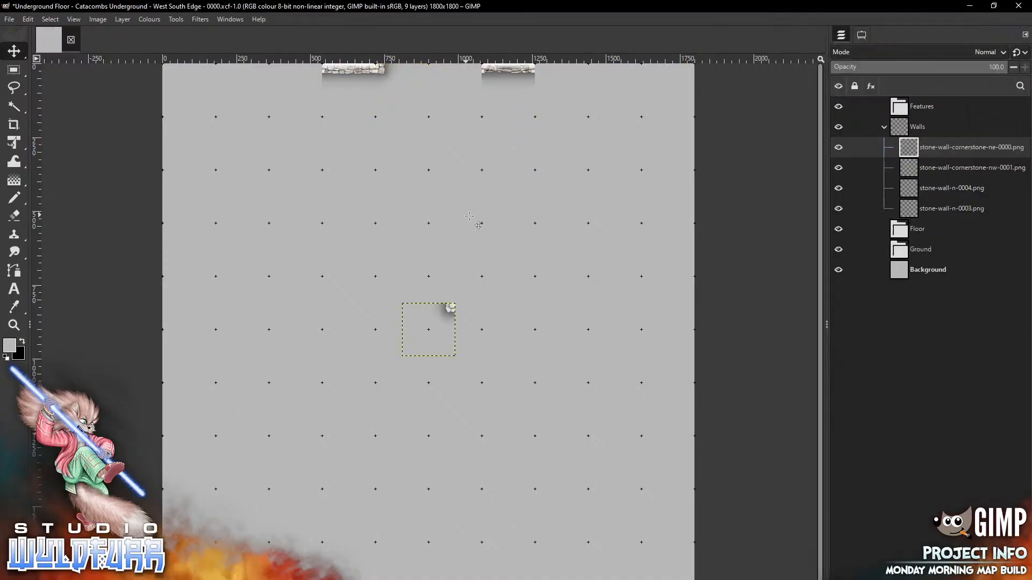
left_click_drag(451, 307, 475, 71)
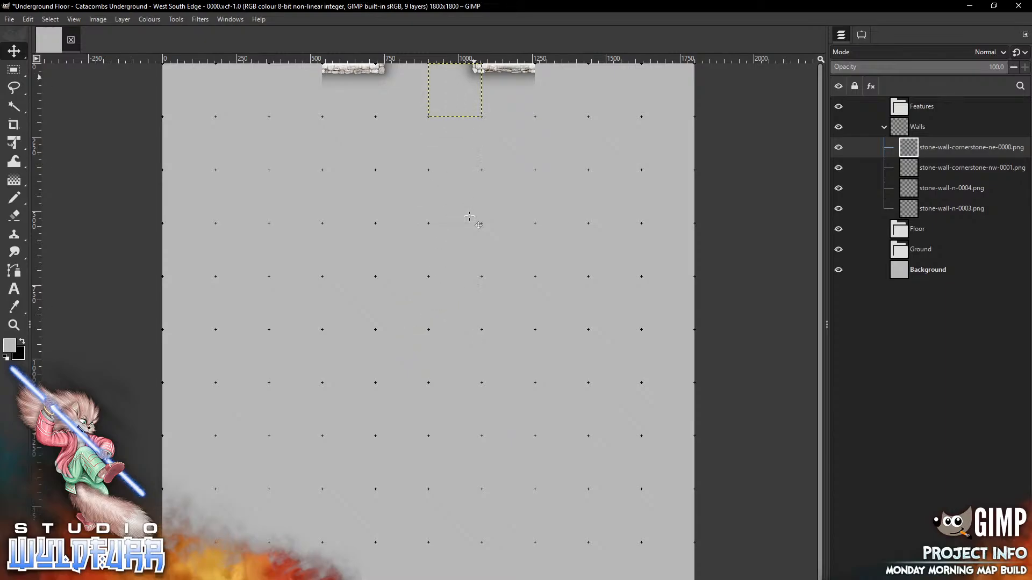
key("alt+Tab")
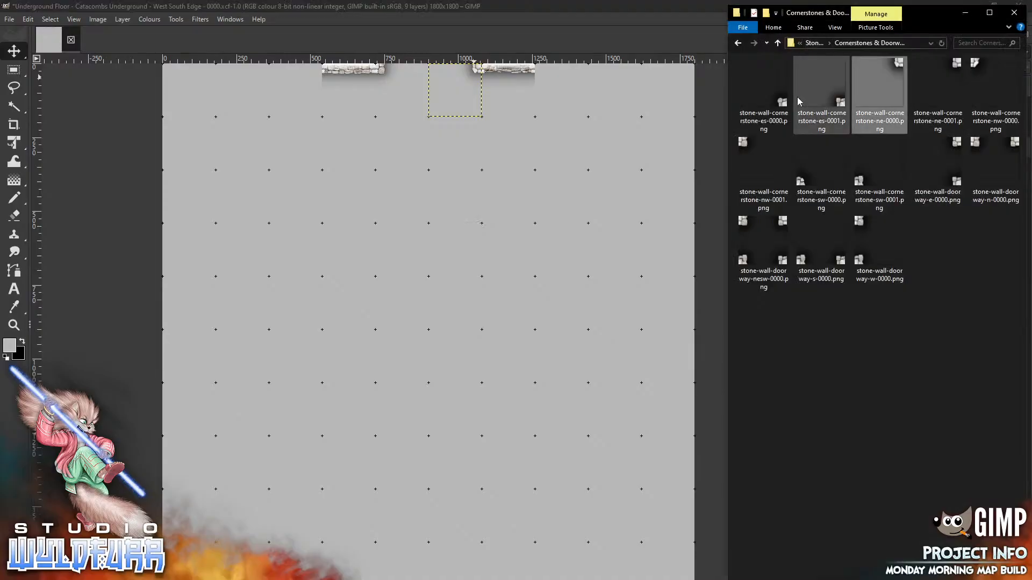
left_click(816, 43)
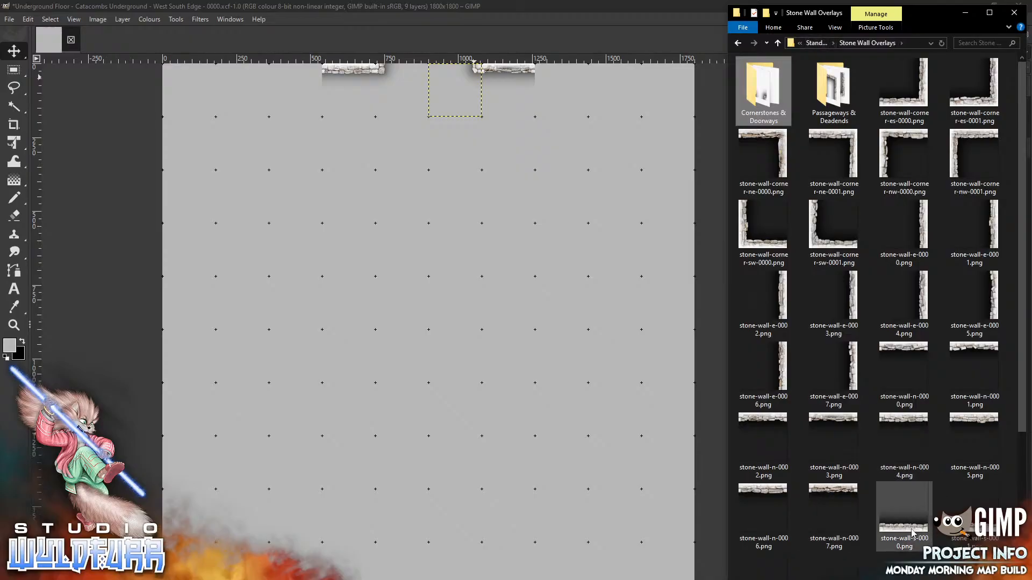
Place south wall pieces s-0000 and s-0001 along the map's bottom edge
left_click_drag(914, 534, 490, 451)
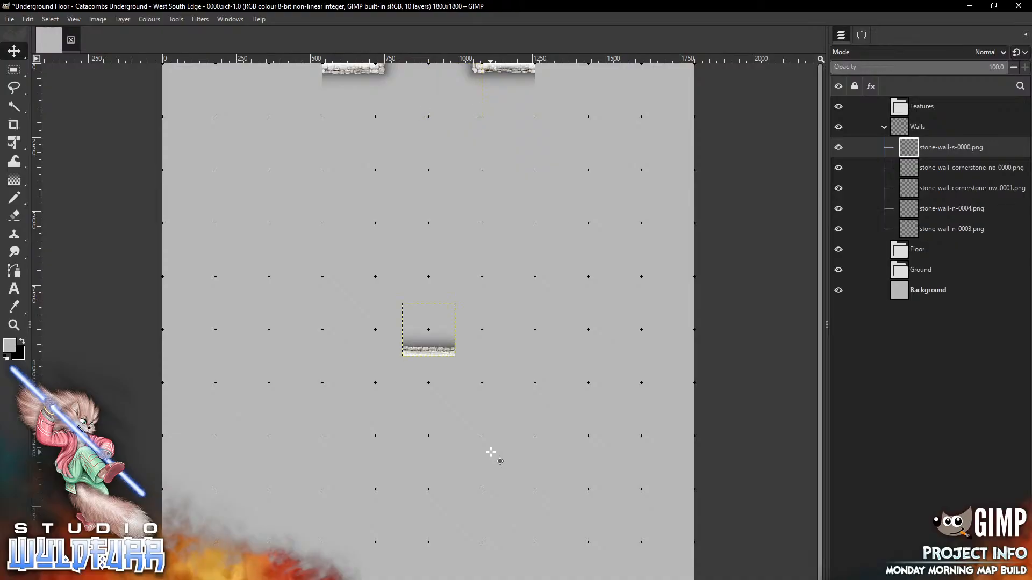
mouse_move(451, 347)
left_mouse_down()
mouse_move(487, 366)
mouse_move(530, 579)
left_mouse_up()
key("alt+Tab")
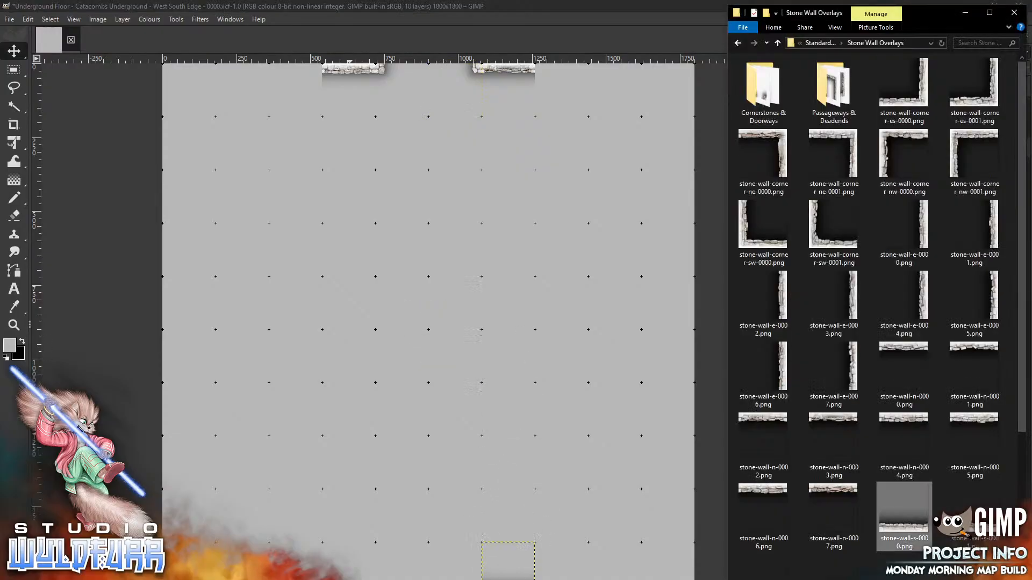
left_click_drag(974, 511, 339, 354)
mouse_move(437, 334)
left_mouse_down()
mouse_move(397, 541)
mouse_move(357, 571)
left_mouse_up()
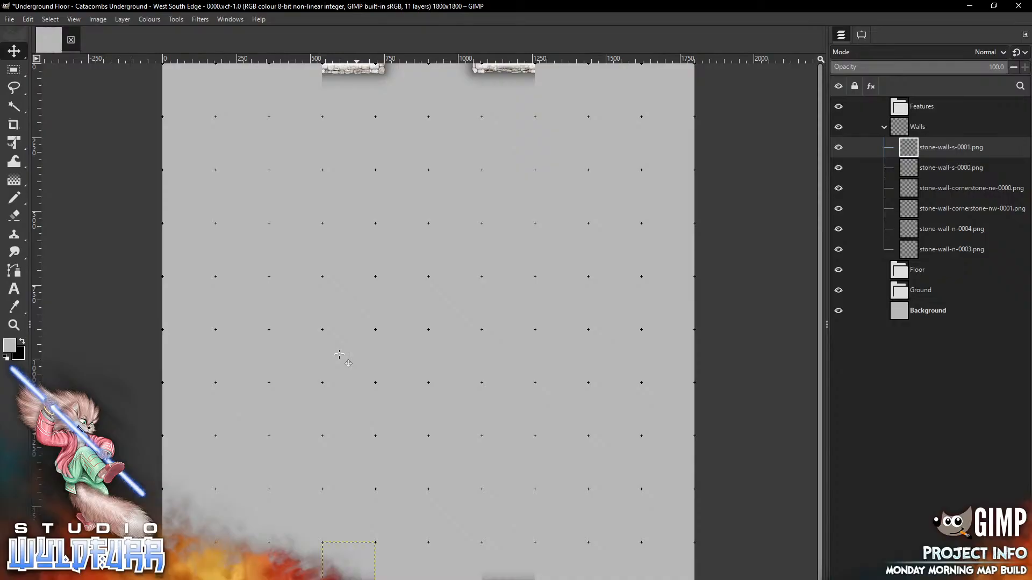
Add cornerstones sw-0000 and es-0001 from Cornerstones & Doorways to the bottom row
key("alt+Tab")
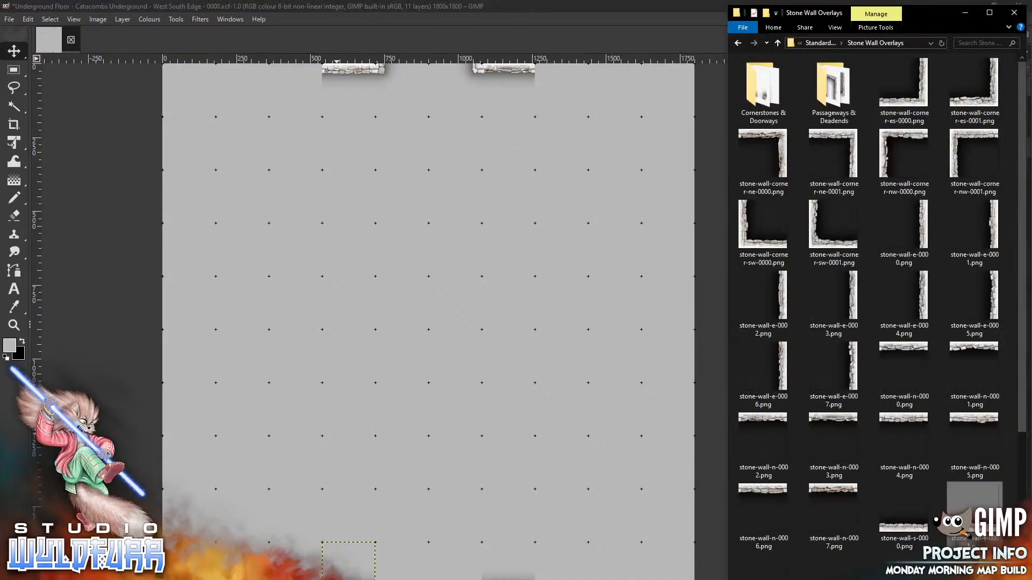
left_click(763, 97)
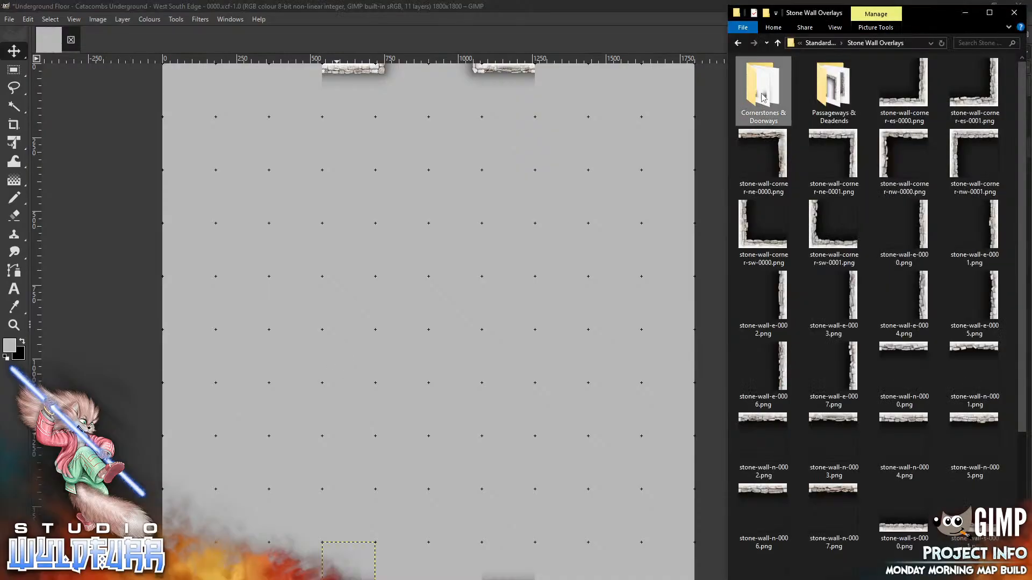
key("Return")
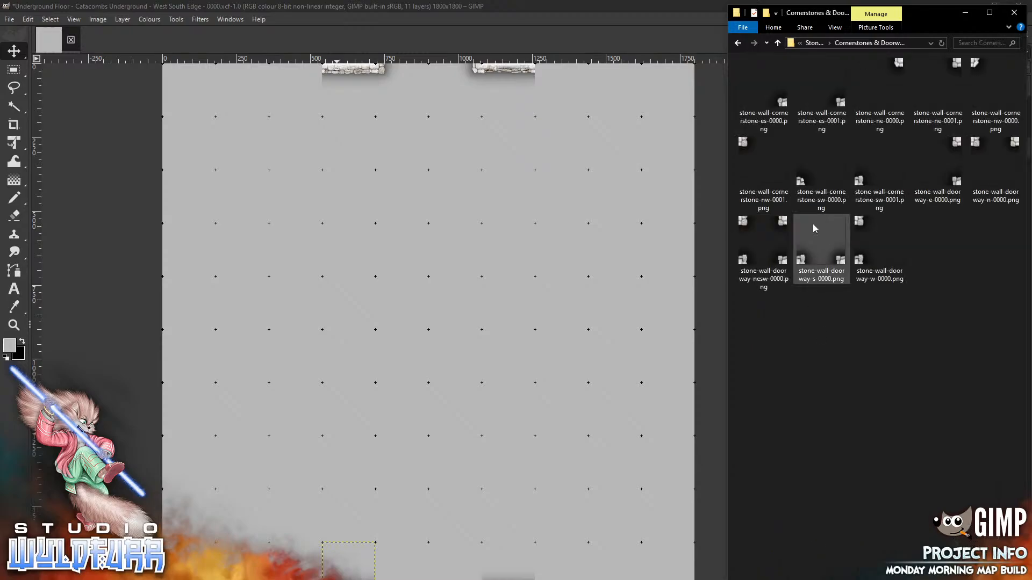
left_click_drag(814, 172, 380, 558)
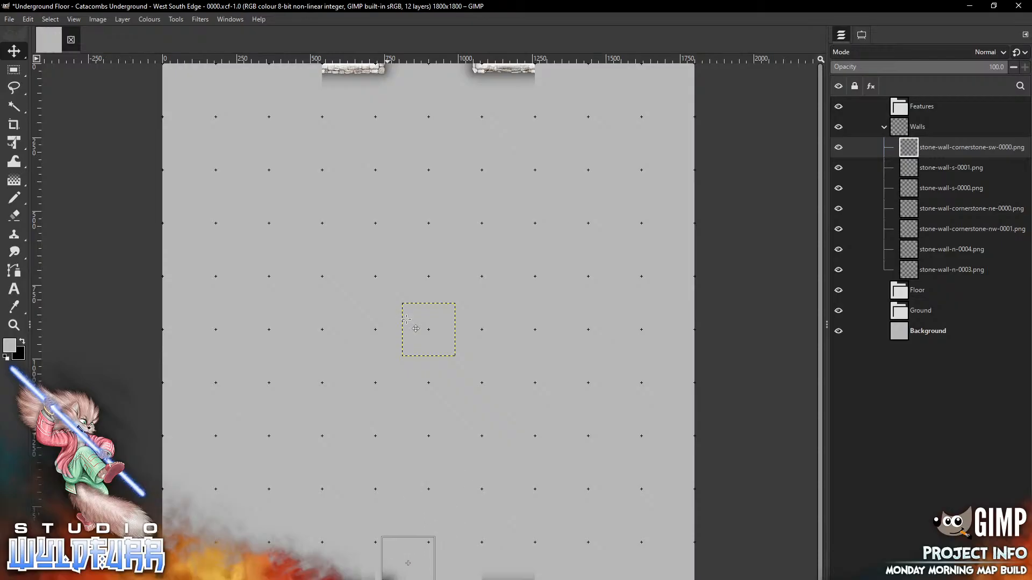
key("alt+Tab")
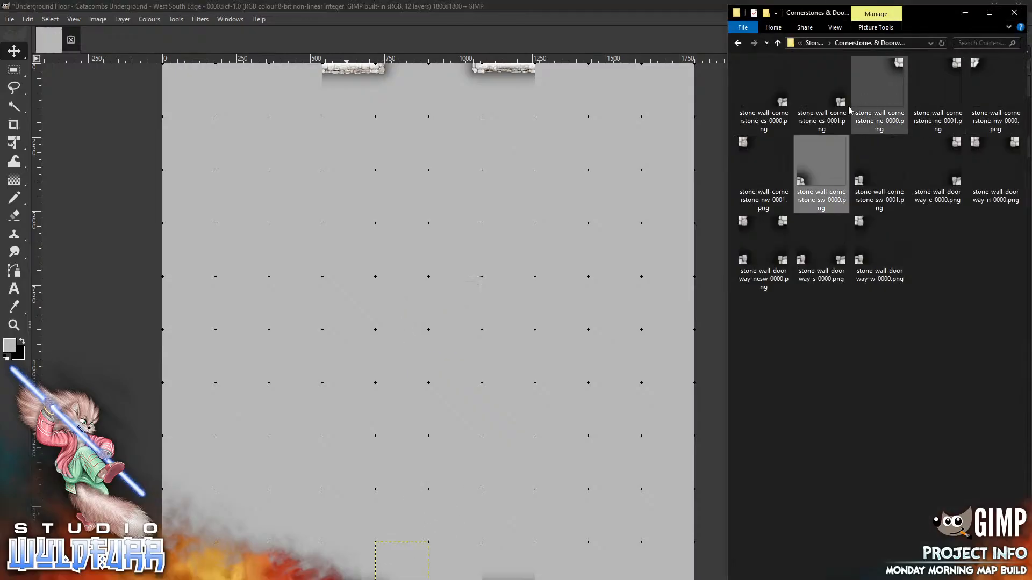
left_click_drag(841, 103, 498, 223)
left_click_drag(448, 345, 472, 579)
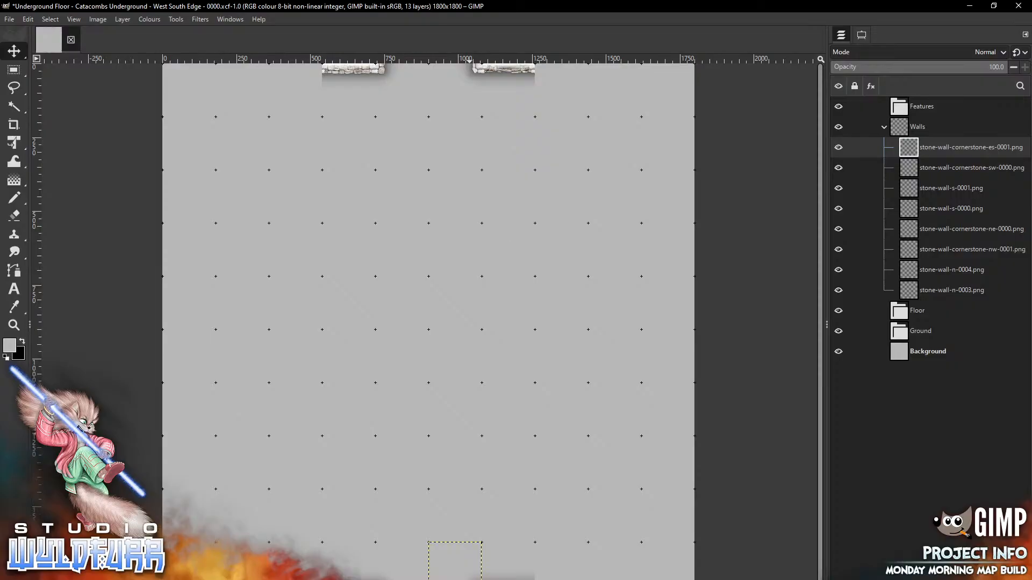
key("alt+Tab")
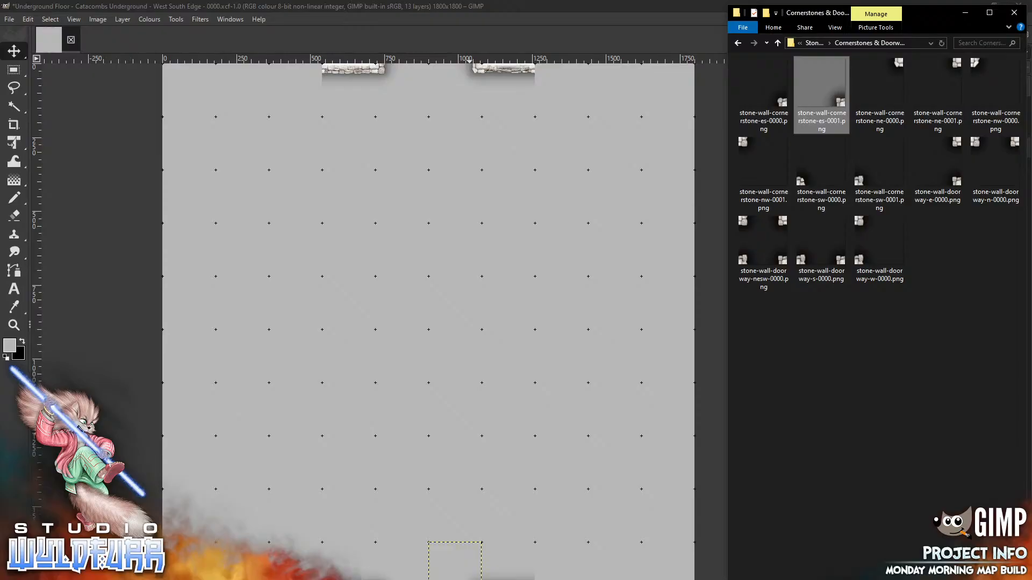
Place west wall pieces w-0004 and w-0005 along the map's left edge
left_click(814, 44)
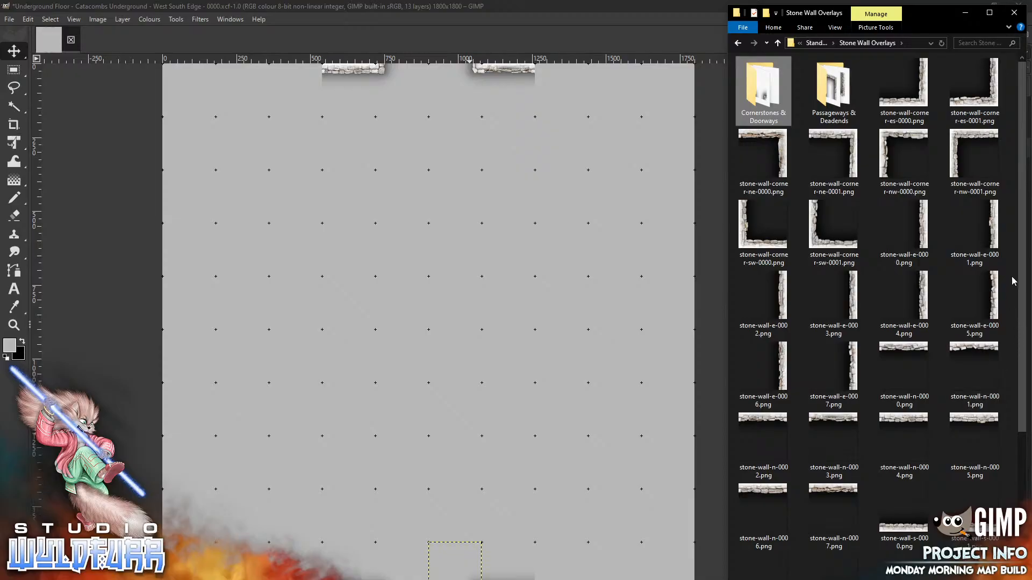
left_click_drag(1018, 283, 1003, 451)
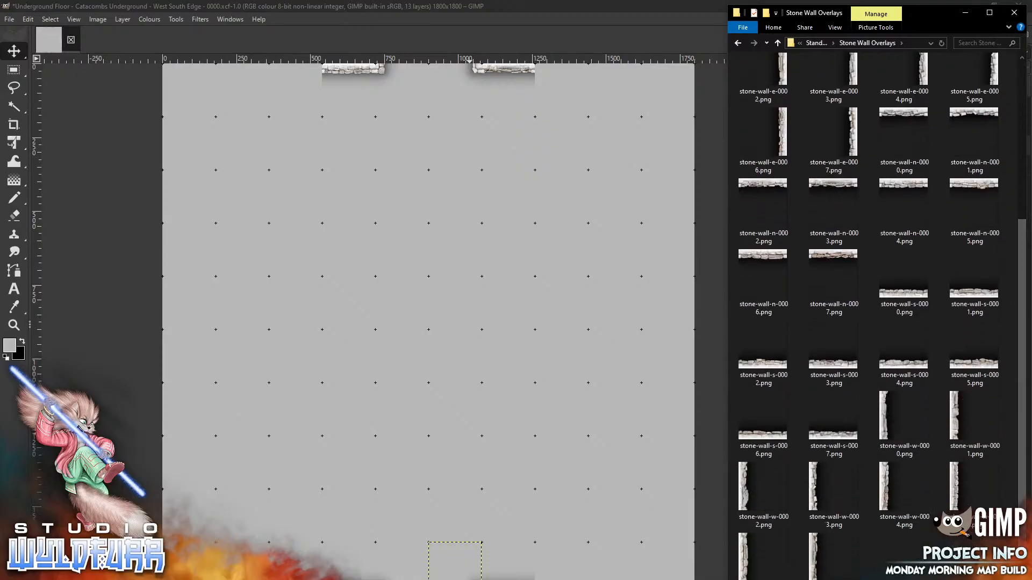
left_click_drag(873, 493, 279, 381)
mouse_move(409, 316)
left_mouse_down()
mouse_move(239, 458)
mouse_move(170, 396)
left_mouse_up()
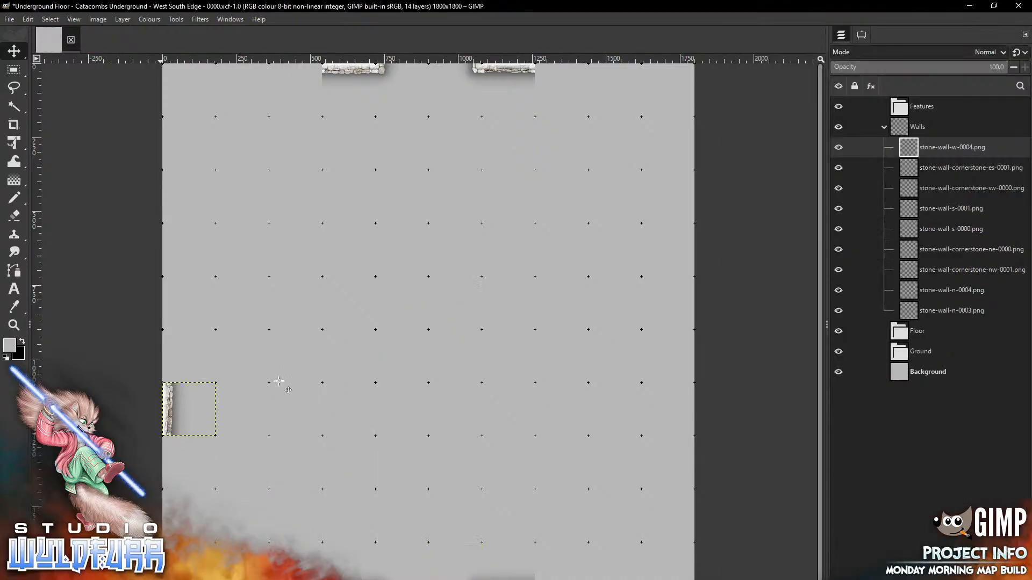
key("alt+Tab")
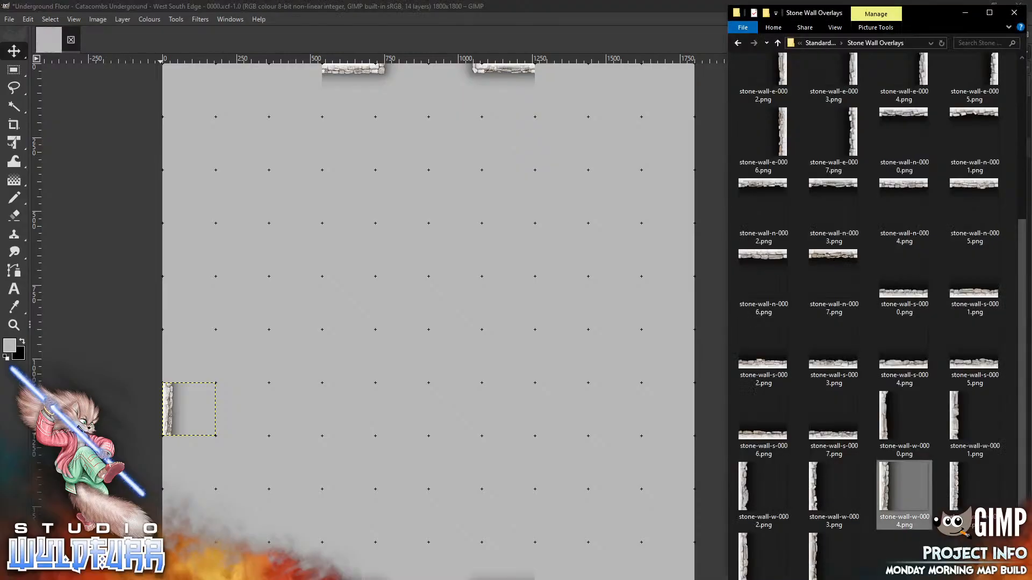
left_click(958, 497)
left_click_drag(322, 323, 322, 322)
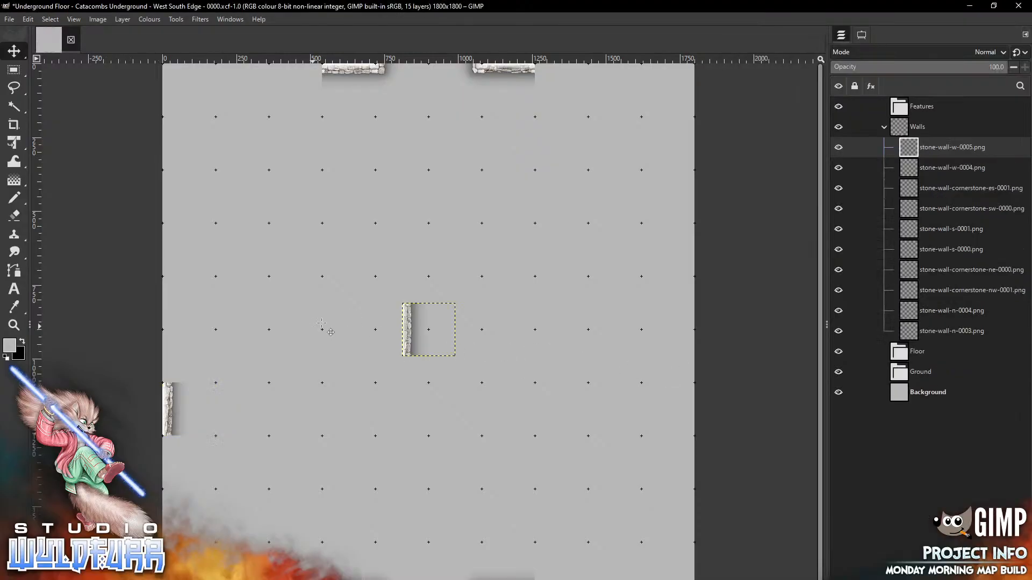
left_click_drag(408, 332, 167, 253)
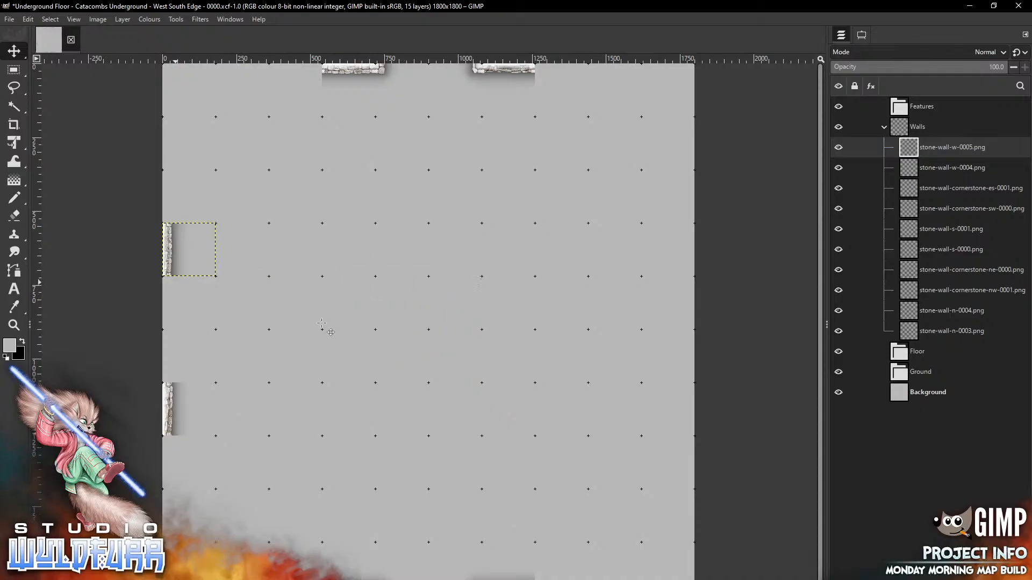
Add cornerstone-nw-0001 from Cornerstones & Doorways just below the west wall piece
key("alt+Tab")
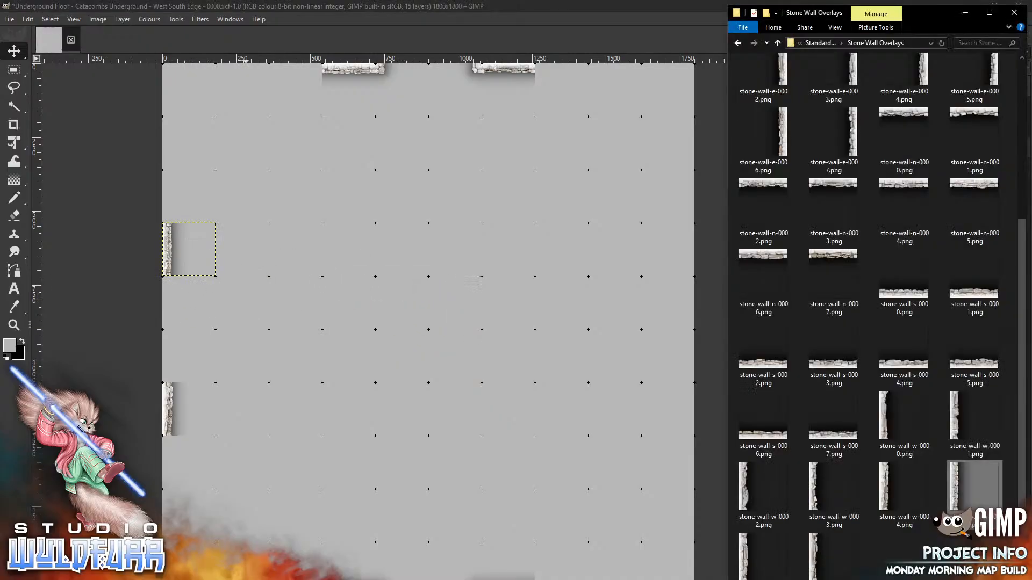
scroll(989, 207, "up", 5)
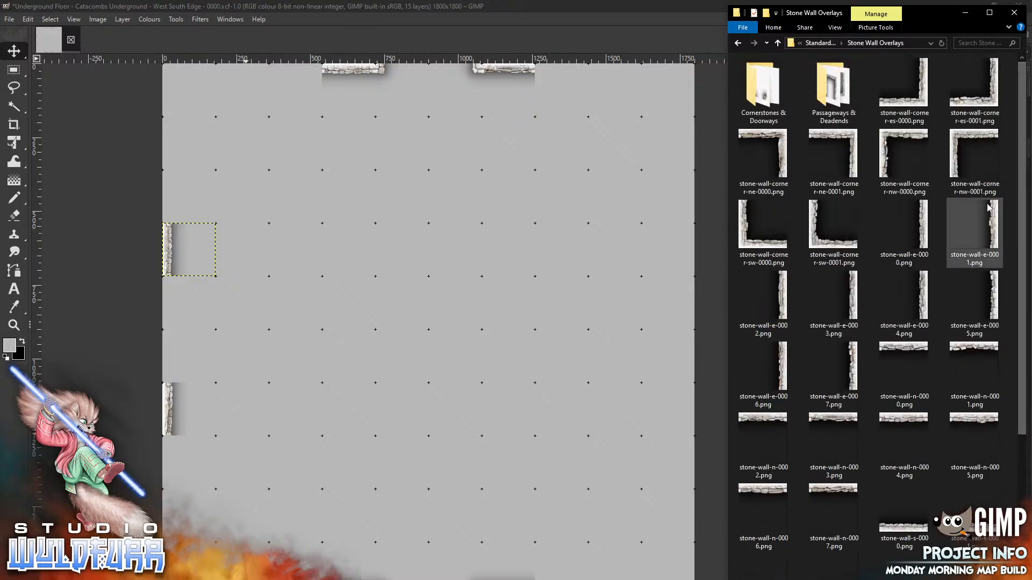
double_click(757, 98)
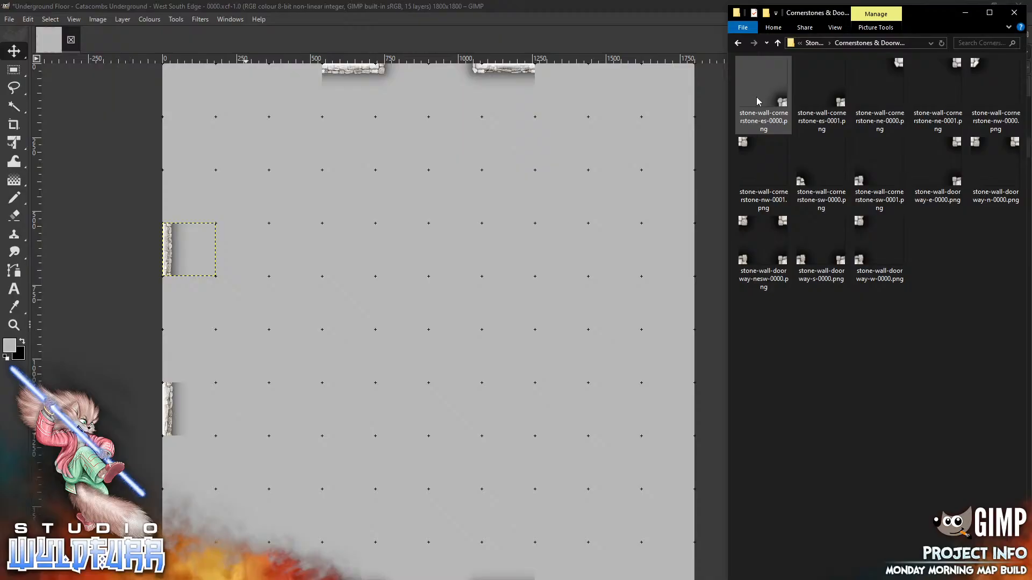
left_click_drag(763, 172, 177, 283)
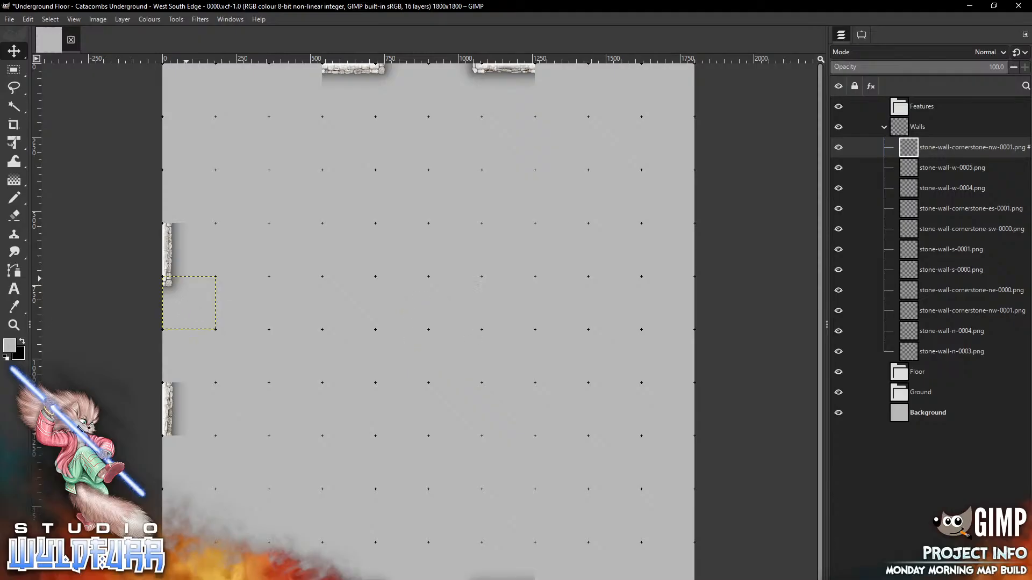
Add cornerstone-sw-0001 on the left and corner-sw-0001 in the bottom-left grid cell
key("alt+Tab")
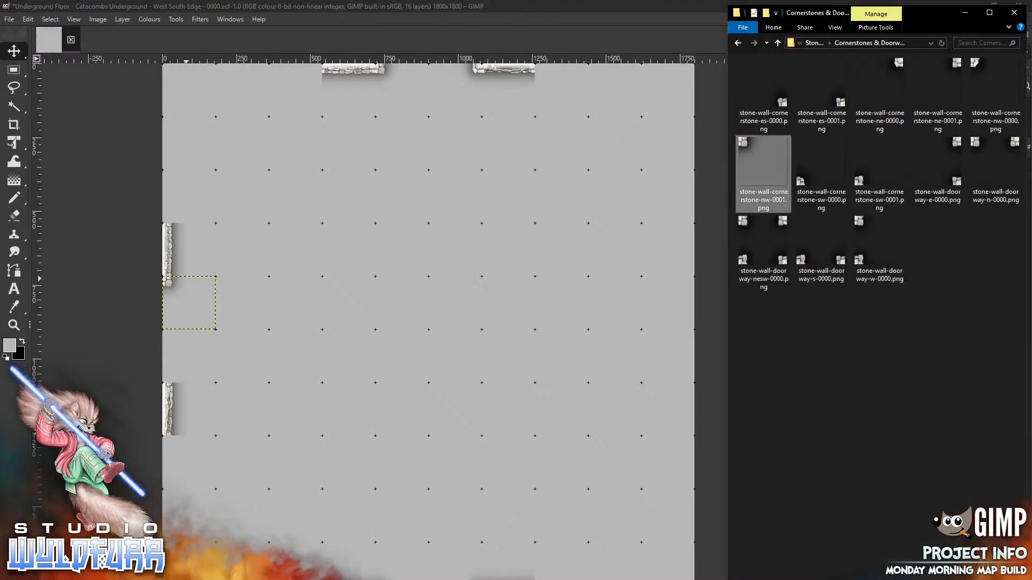
left_click(865, 182)
left_click_drag(366, 354, 189, 356)
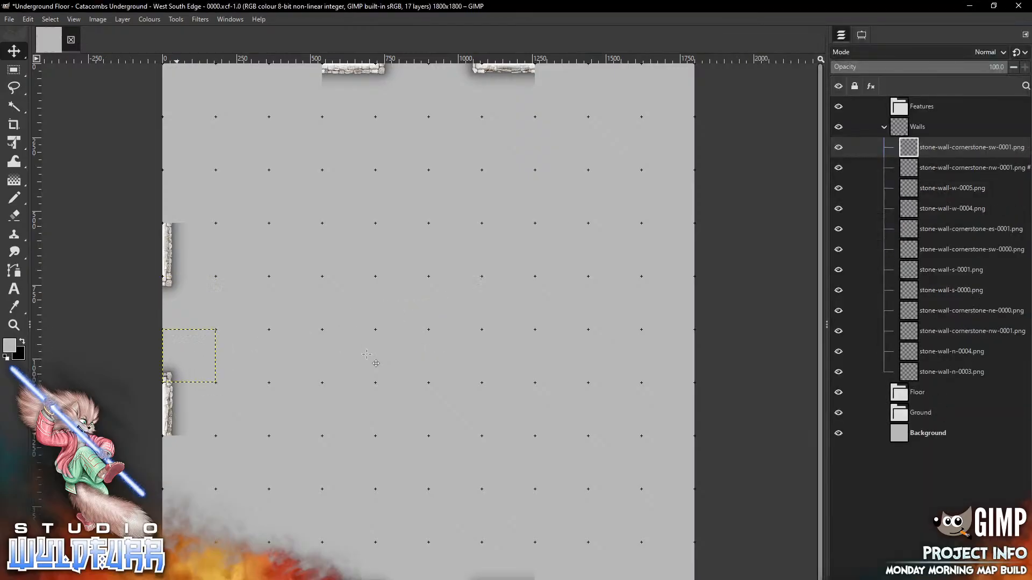
key("alt+Tab")
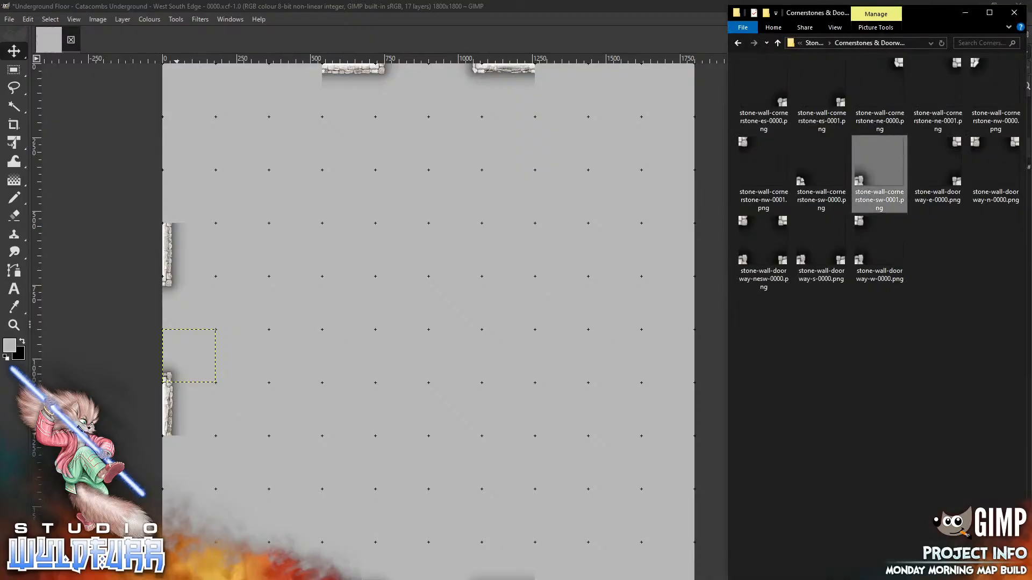
left_click(814, 42)
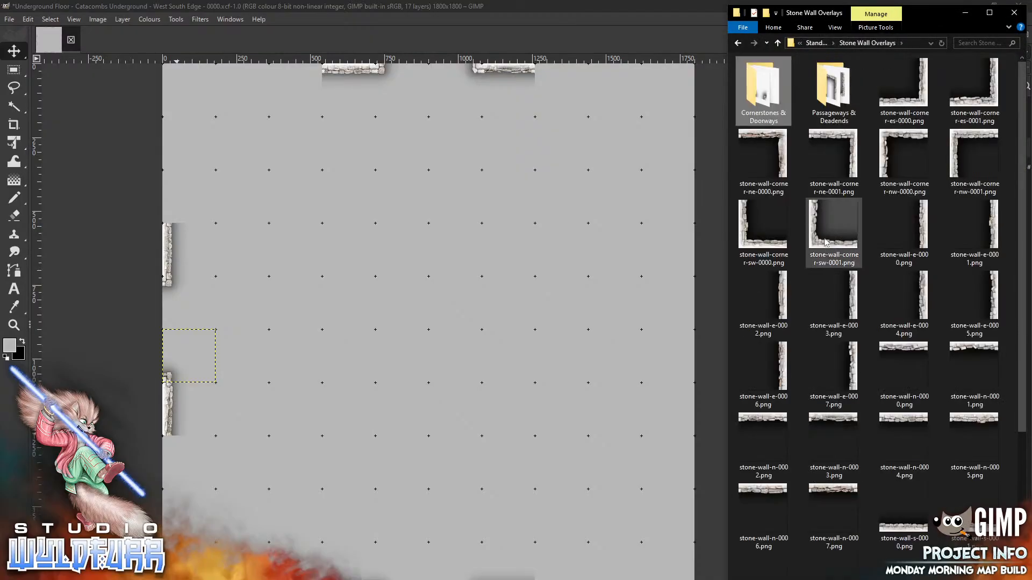
left_click_drag(834, 229, 423, 288)
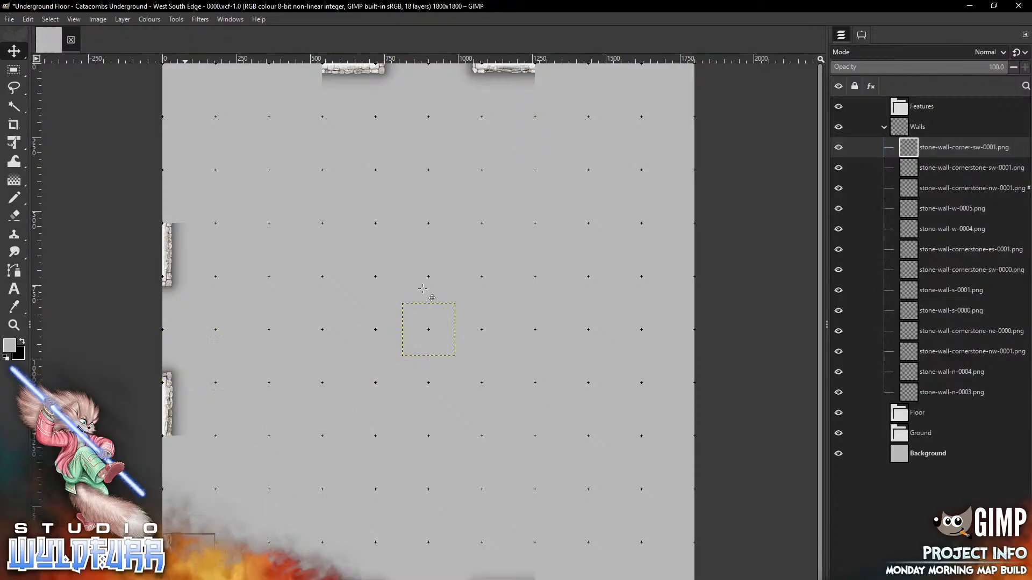
left_click_drag(423, 289, 178, 528)
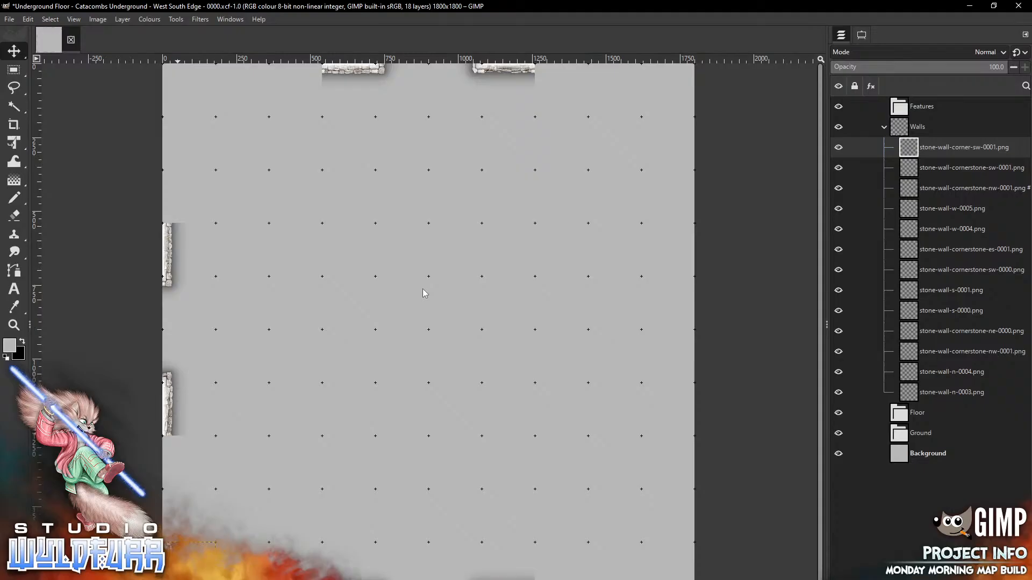
Place west wall pieces w-0000 and w-0004 along the lower west edge
key("alt+Tab")
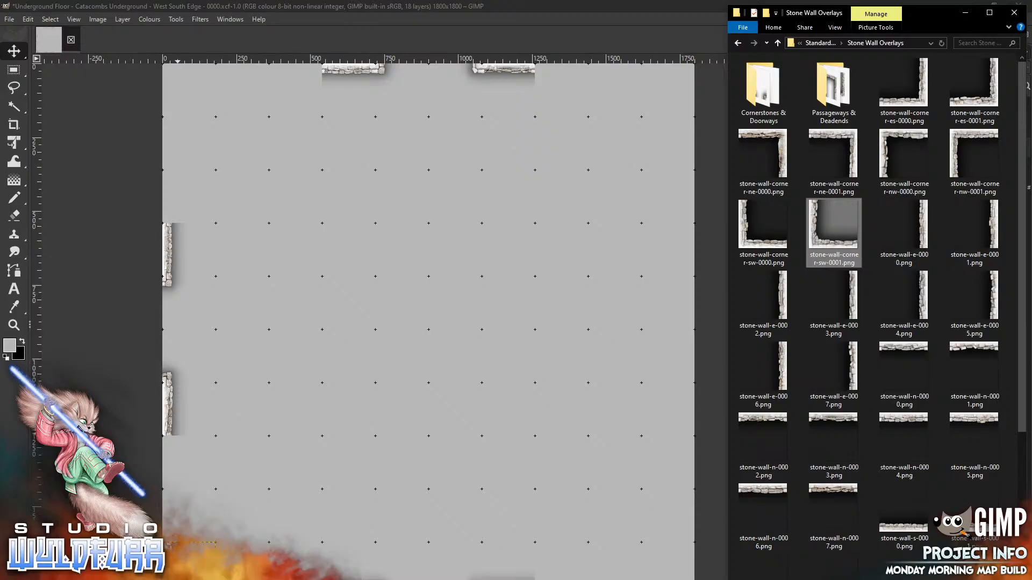
scroll(1022, 303, "down", 1)
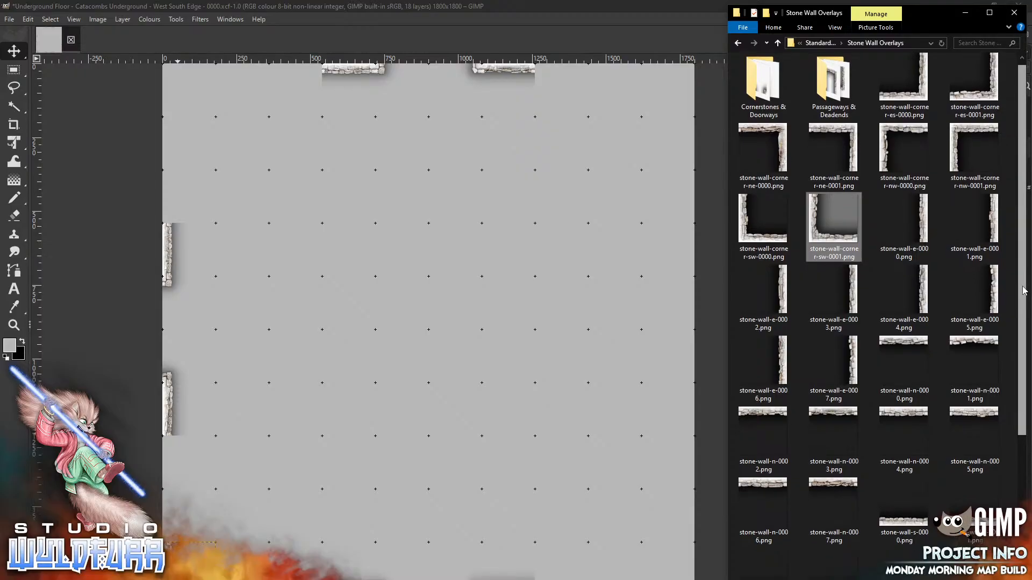
scroll(1022, 304, "down", 5)
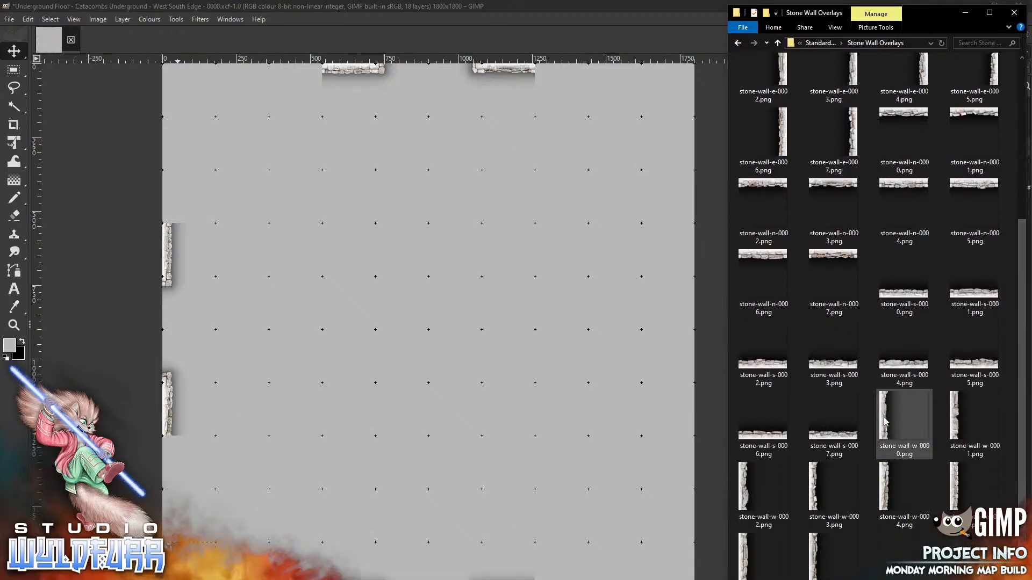
left_click_drag(887, 422, 334, 400)
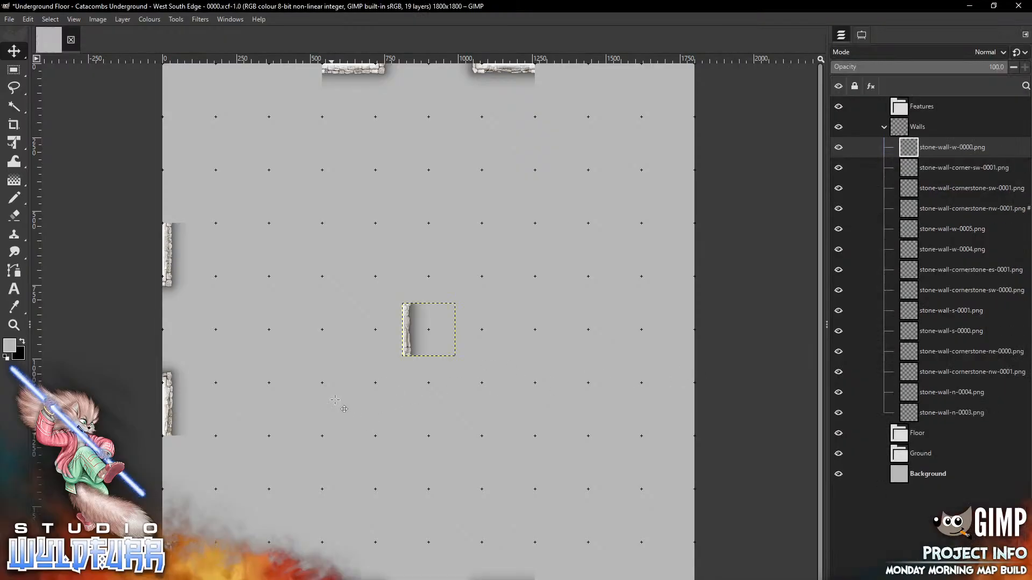
mouse_move(408, 338)
left_mouse_down()
mouse_move(222, 471)
mouse_move(168, 470)
left_mouse_up()
key("alt+Tab")
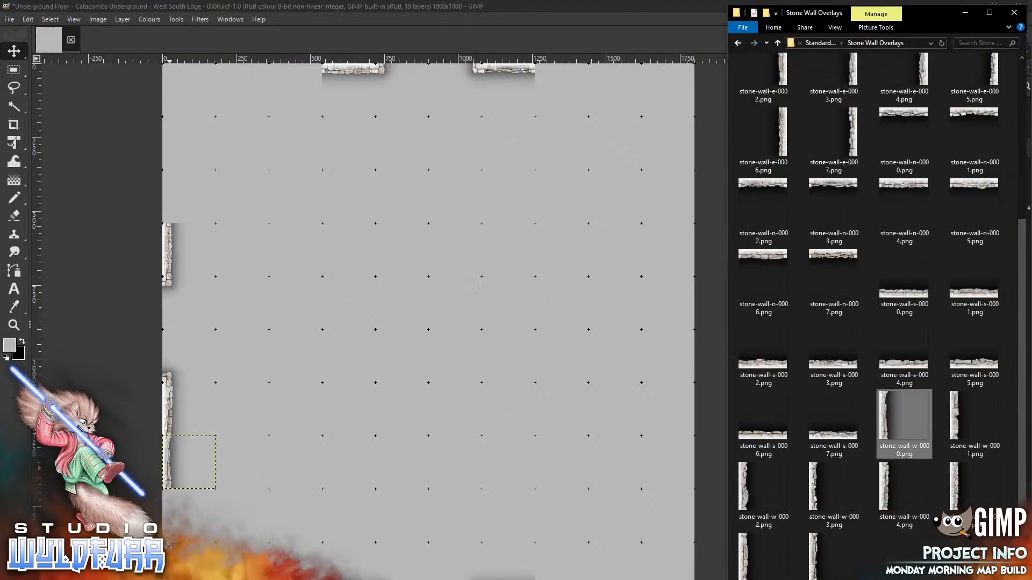
left_click_drag(905, 487, 171, 524)
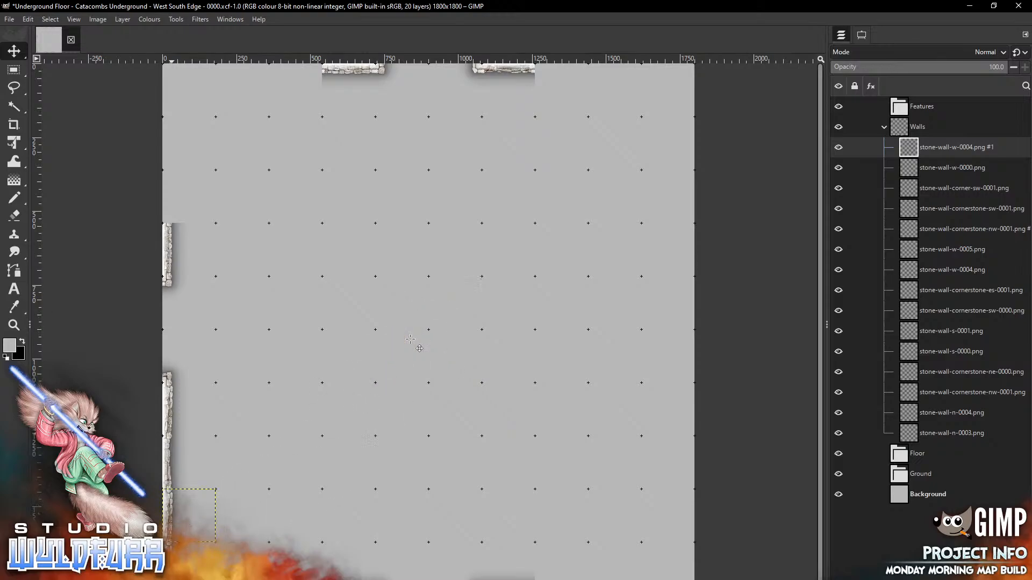
Place south wall pieces s-0003 and s-0004 along the bottom-left edge
key("alt+Tab")
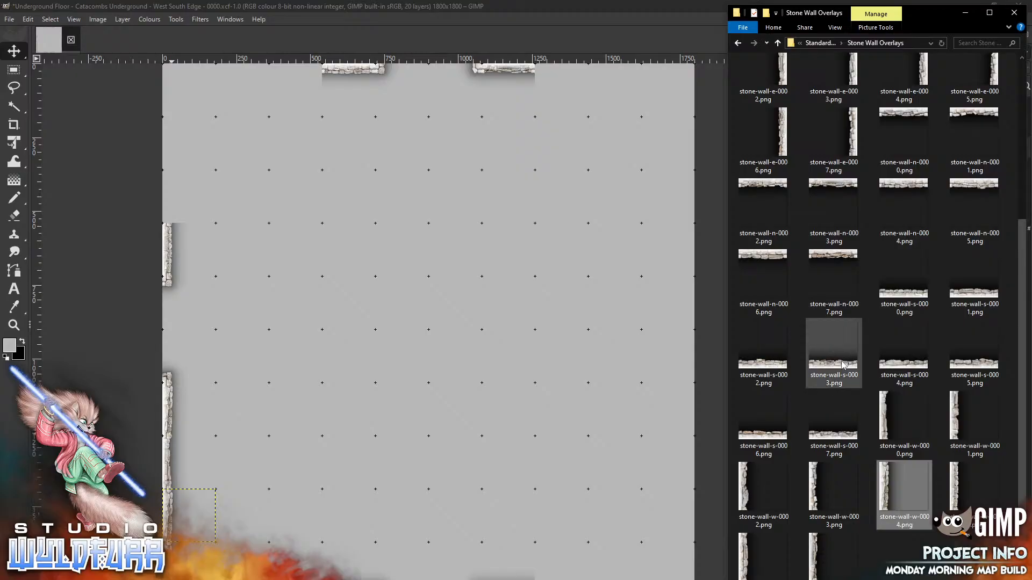
left_click_drag(833, 349, 460, 293)
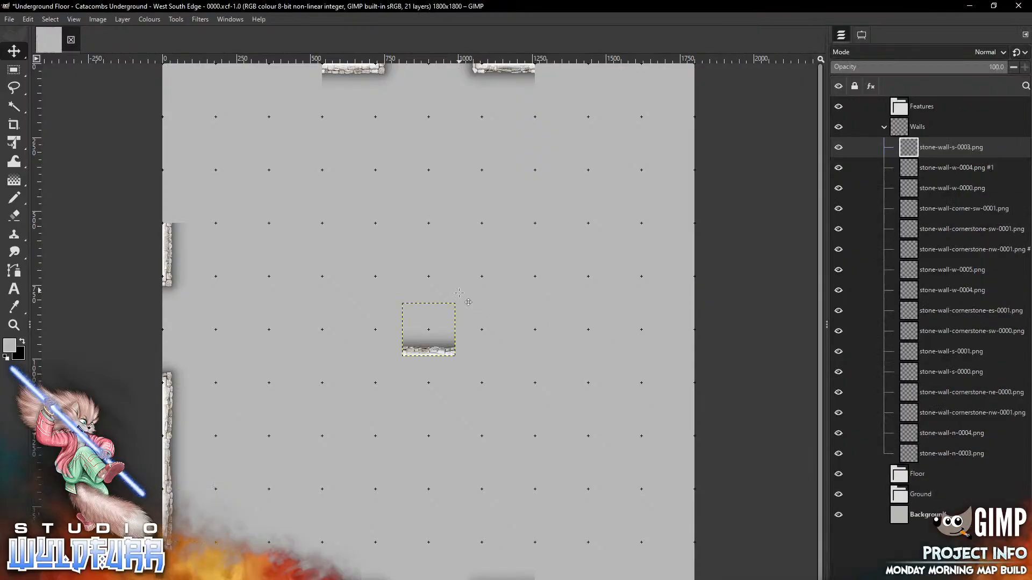
left_click_drag(450, 352, 314, 579)
key("alt+Tab")
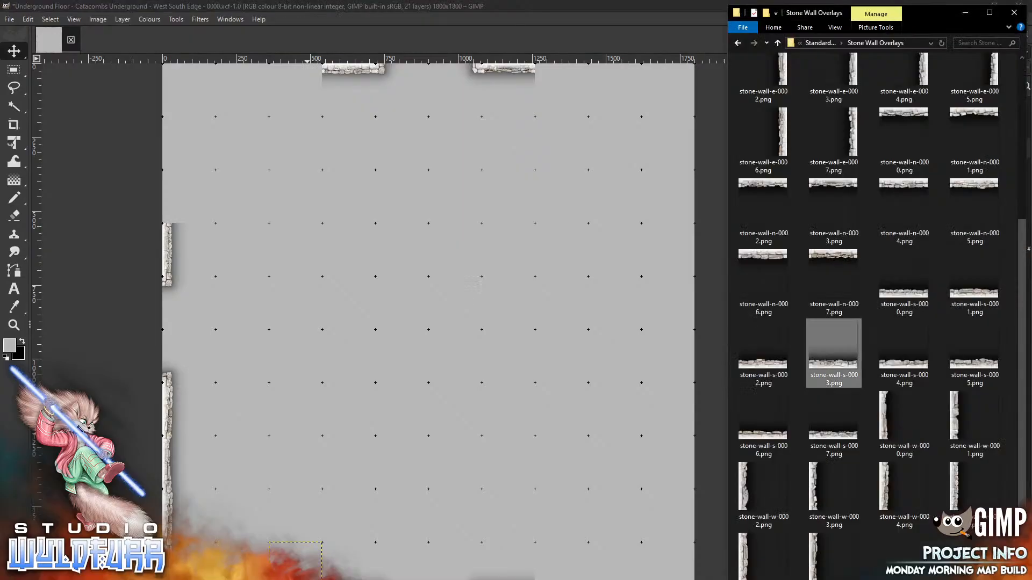
left_click_drag(904, 349, 391, 321)
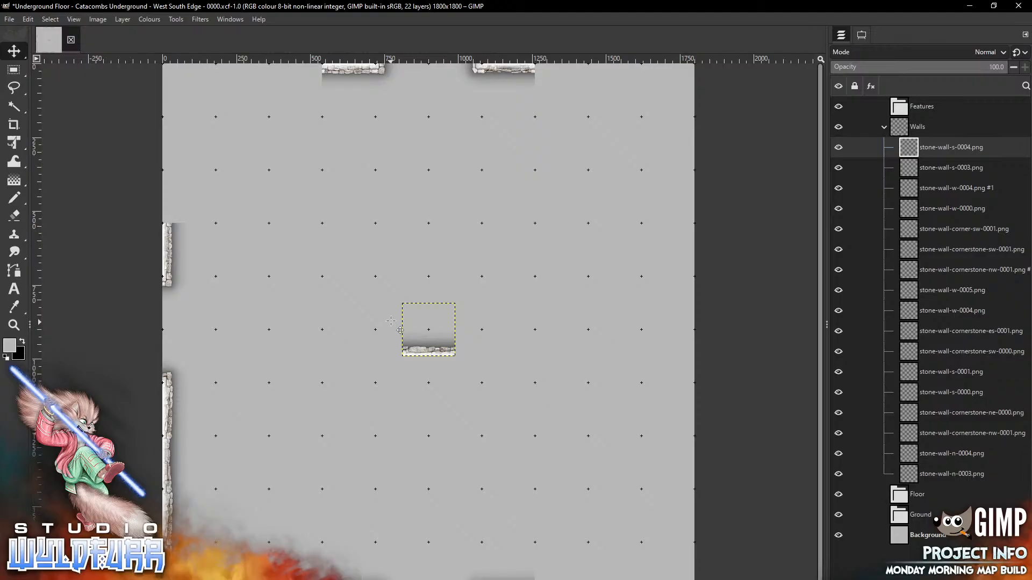
left_click_drag(443, 352, 261, 579)
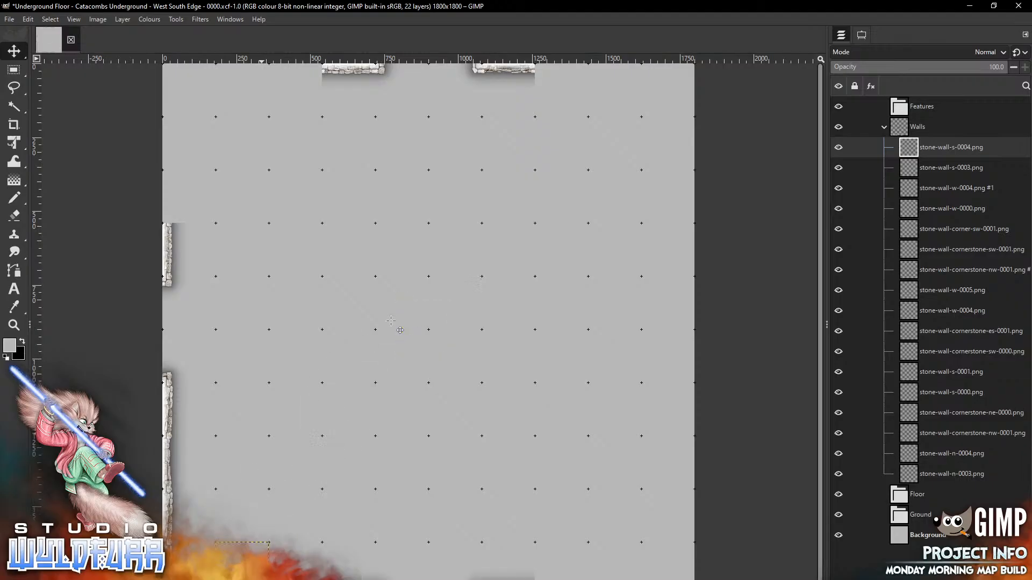
Add another w-0004 on the west edge above the existing wall, and bring in n-0007
key("alt+Tab")
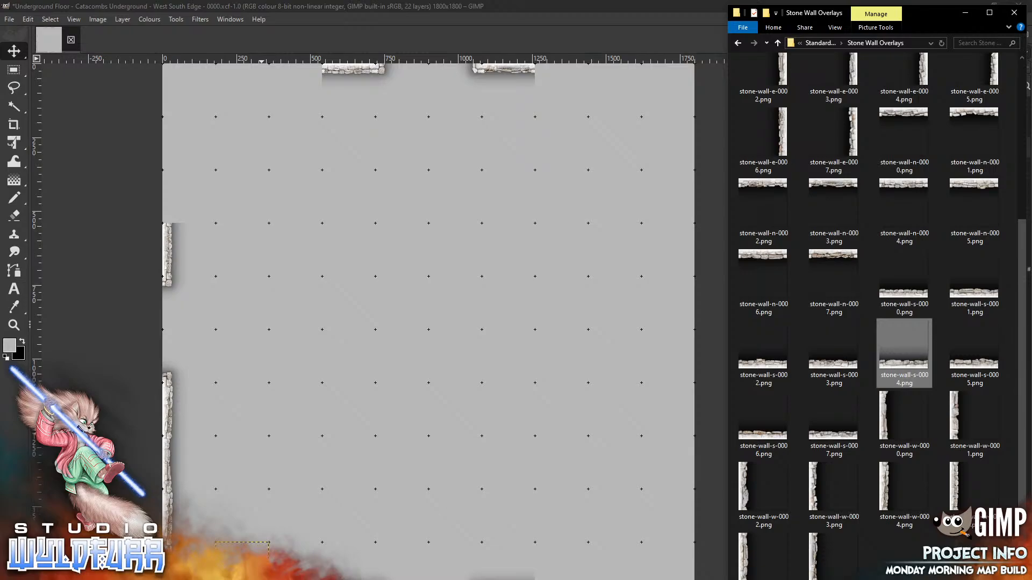
left_click_drag(893, 492, 291, 274)
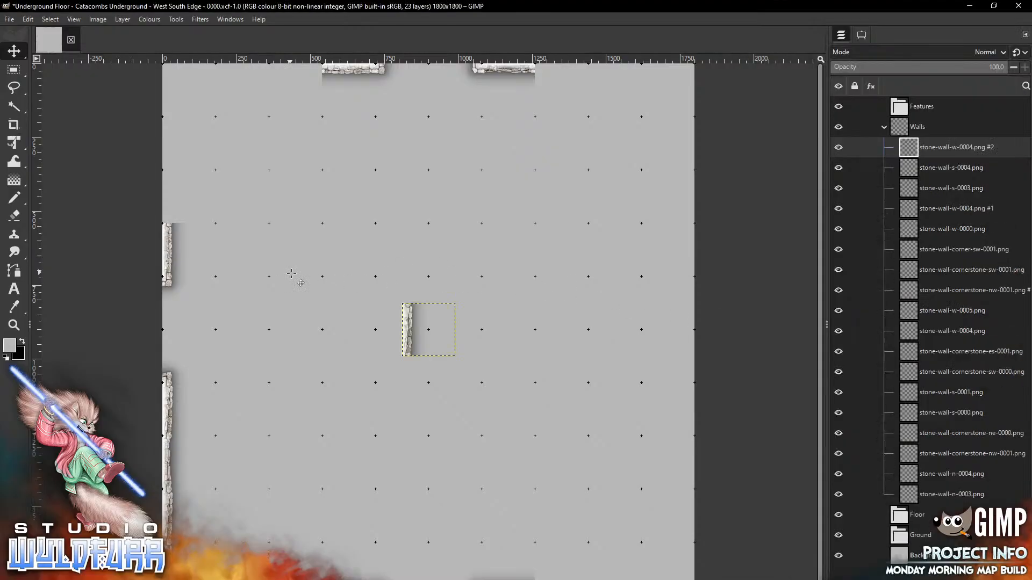
mouse_move(408, 324)
left_mouse_down()
mouse_move(377, 270)
mouse_move(197, 192)
mouse_move(172, 192)
left_mouse_up()
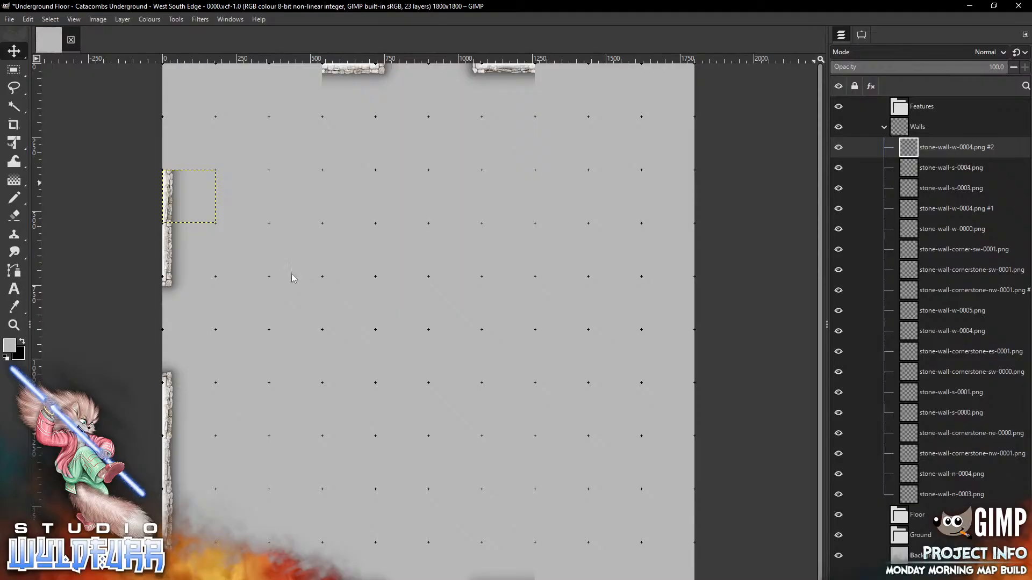
key("alt+Tab")
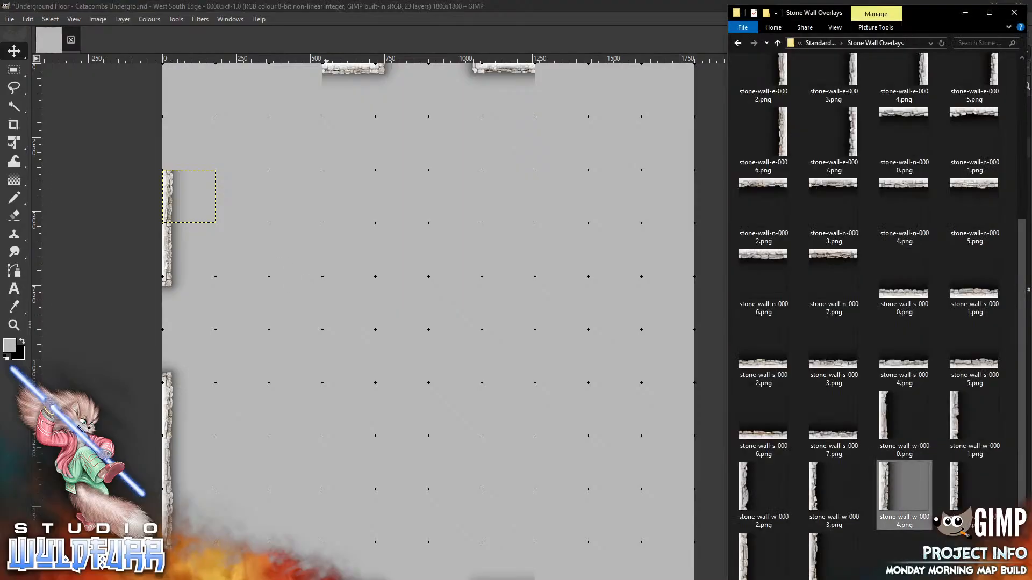
left_click_drag(833, 268, 364, 353)
Move n-0007 into the top wall row and add another w-0005 near the top west edge
left_click_drag(429, 330, 296, 91)
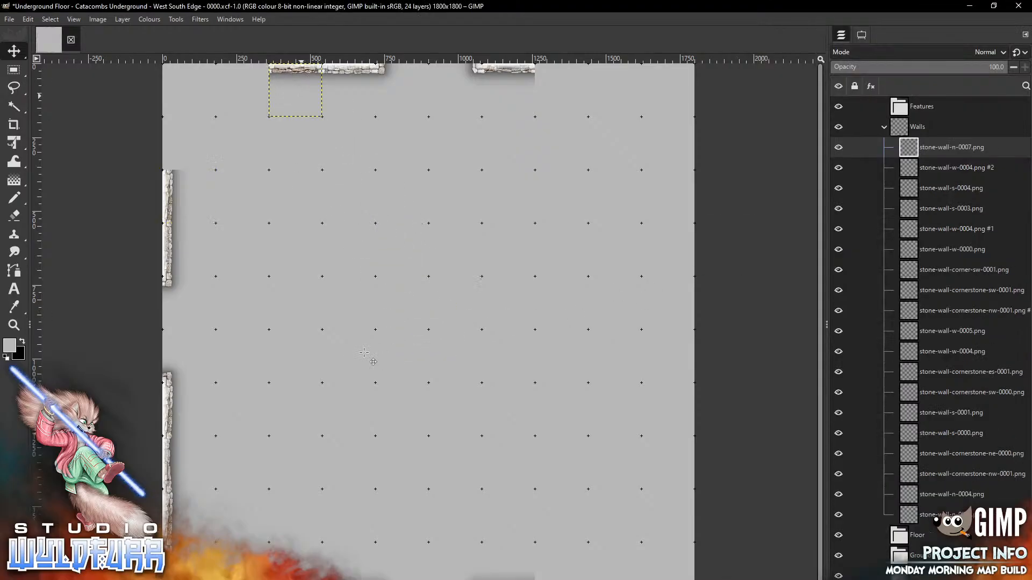
key("alt+Tab")
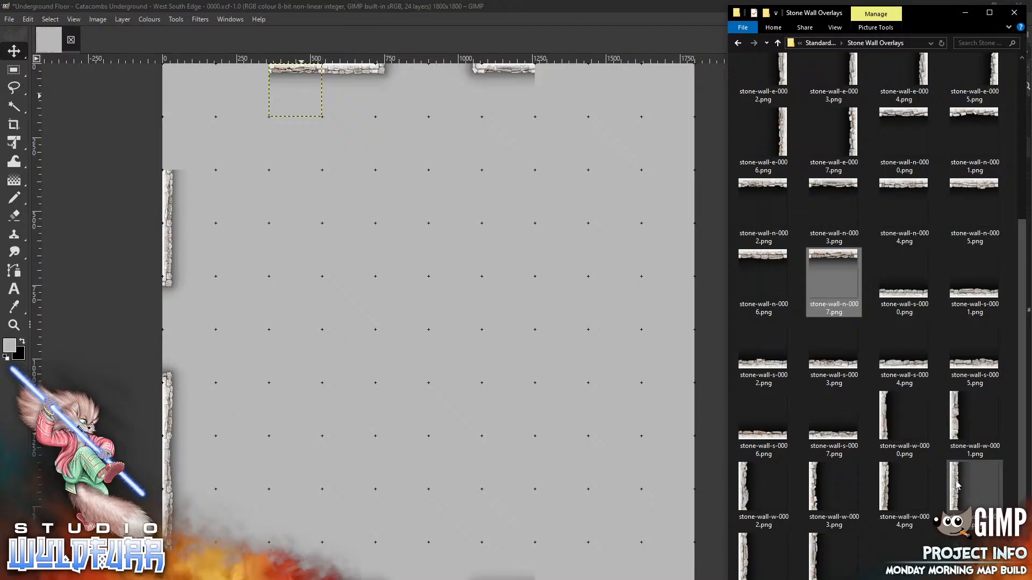
left_click_drag(956, 485, 325, 229)
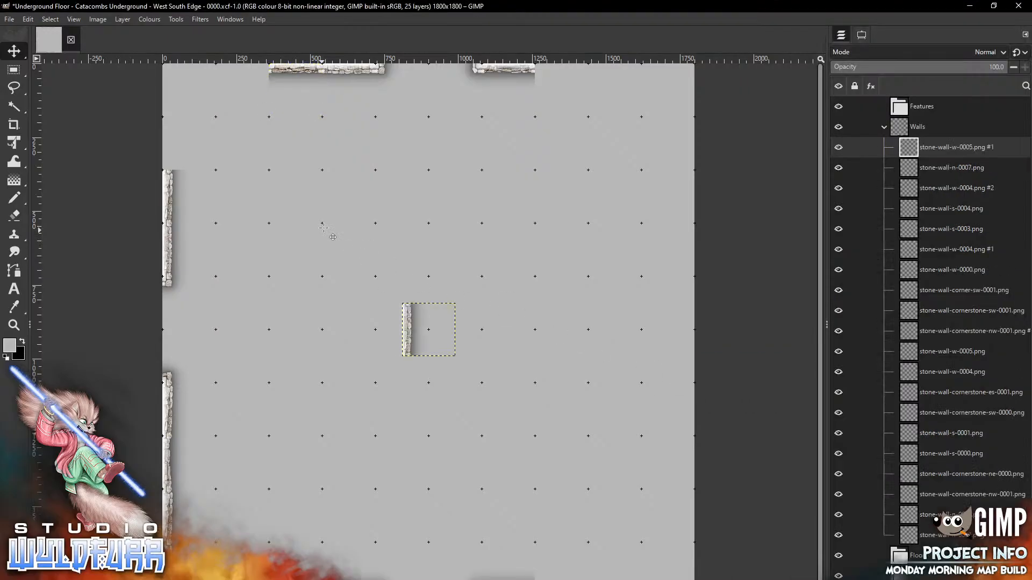
left_click_drag(411, 329, 174, 142)
Place corner-nw-0001 at the top-left corner and n-0003 in the adjacent top-edge gap
key("alt+Tab")
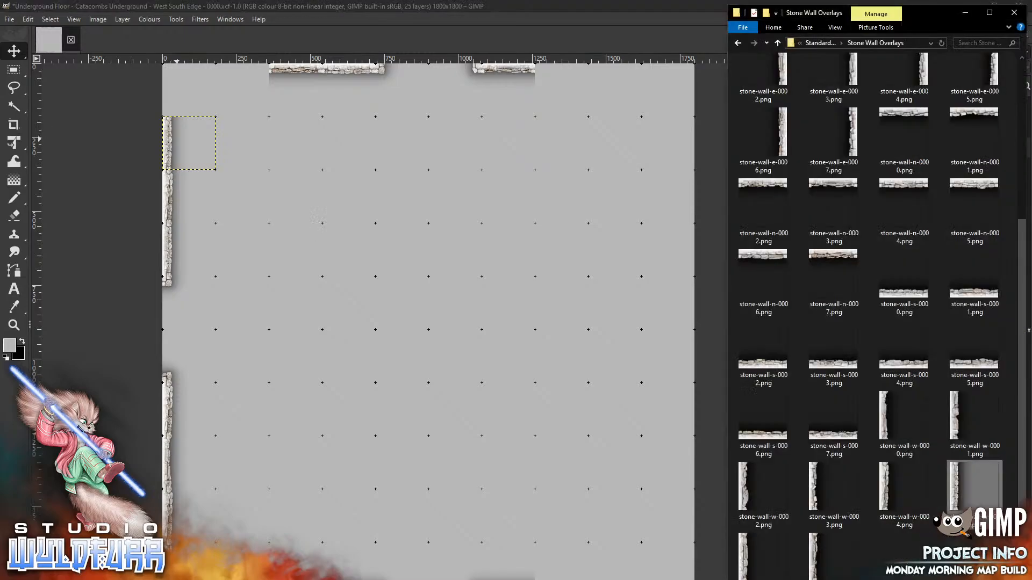
left_click_drag(1017, 337, 1014, 109)
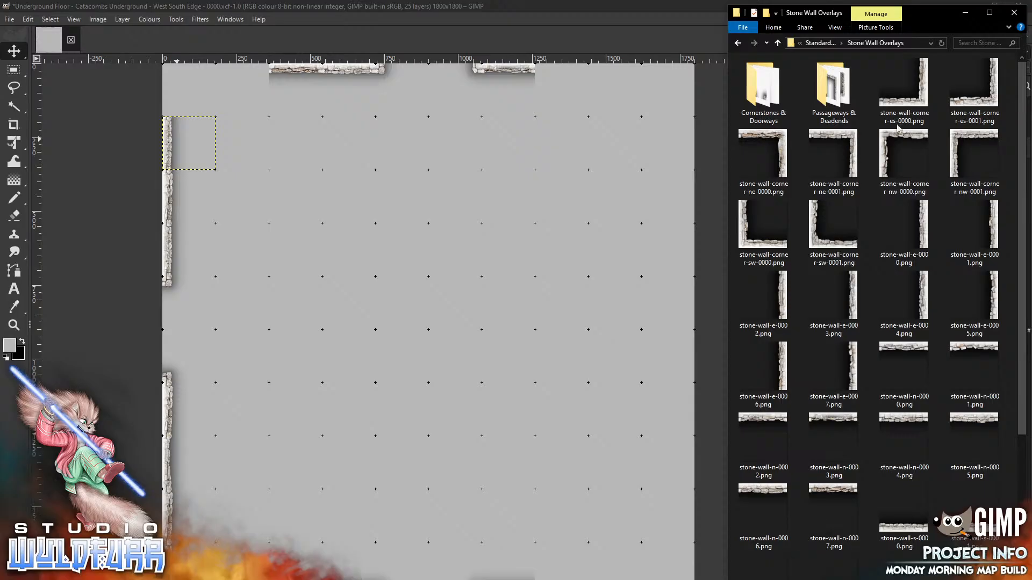
left_click_drag(965, 141, 457, 238)
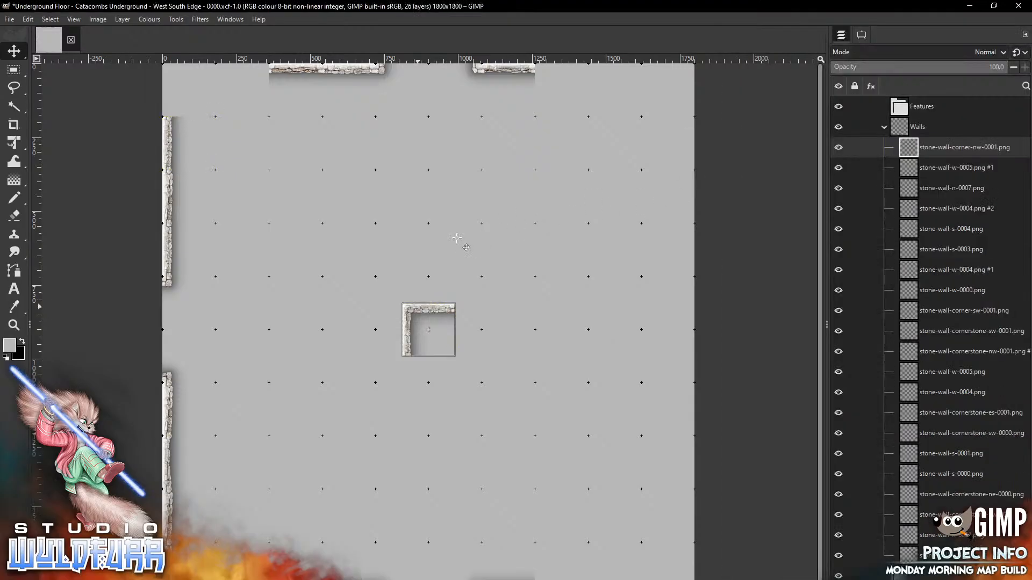
left_click_drag(428, 330, 189, 90)
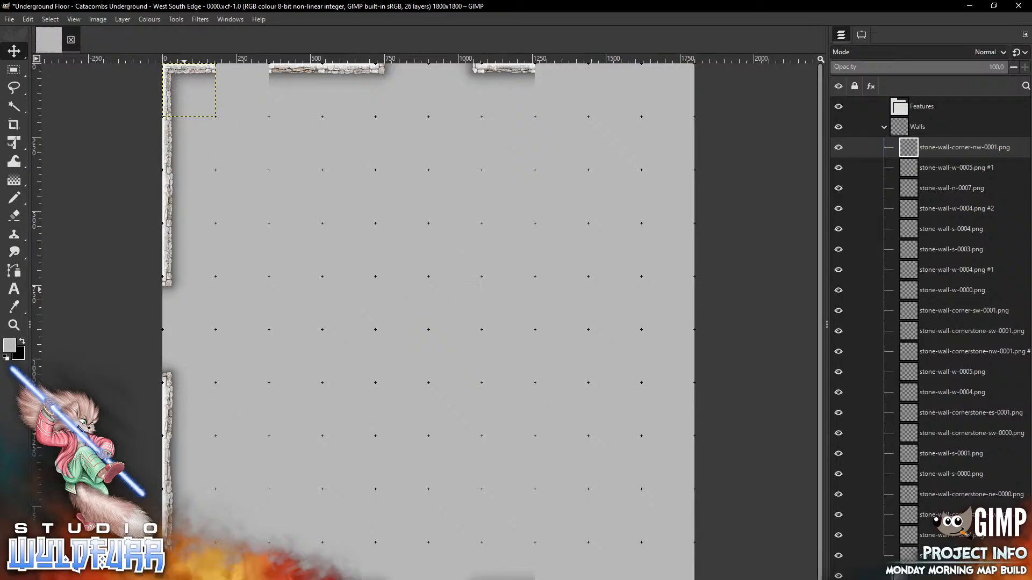
key("alt+Tab")
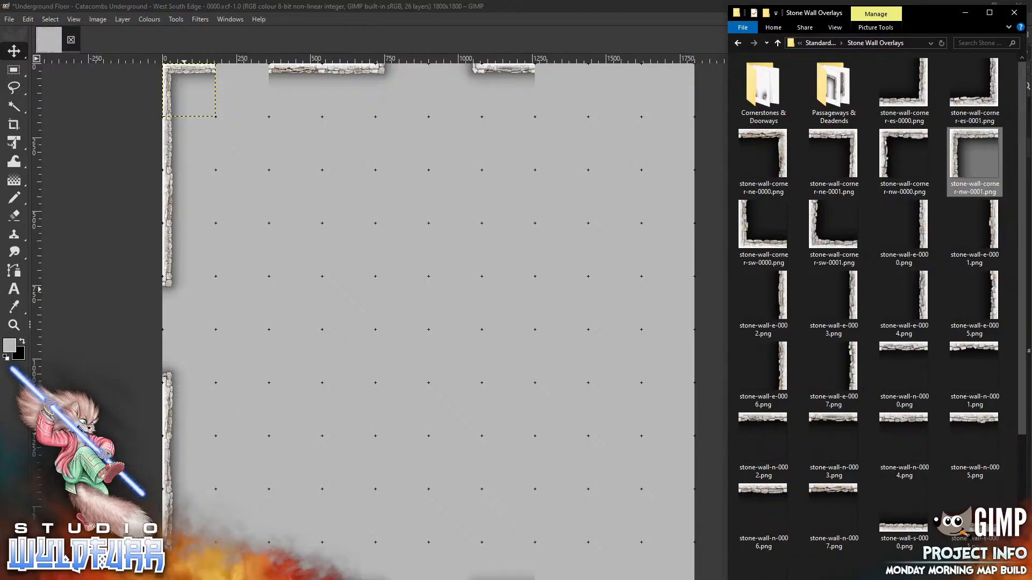
left_click_drag(833, 433, 349, 320)
left_click_drag(441, 310, 254, 99)
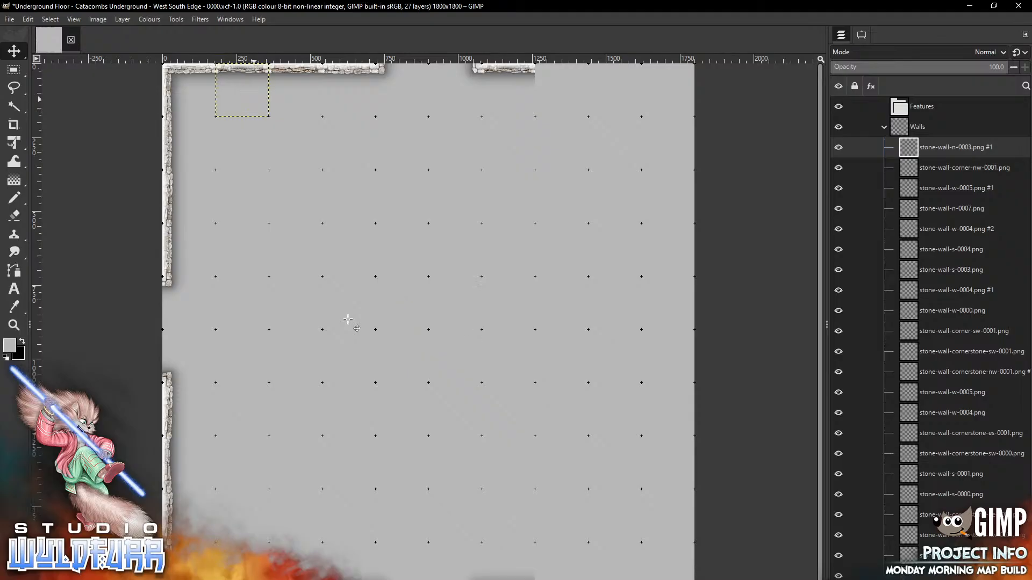
key("alt+Tab")
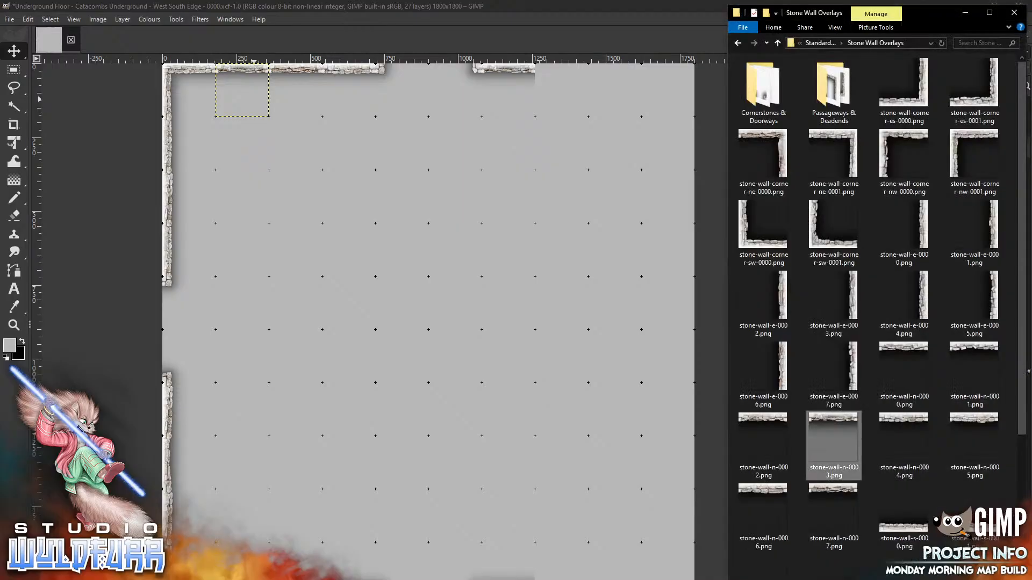
Stack east wall pieces e-0007, e-0005 and e-0003 down the map's right edge
left_click_drag(833, 371, 518, 274)
mouse_move(451, 325)
left_mouse_down()
mouse_move(636, 198)
mouse_move(688, 142)
left_mouse_up()
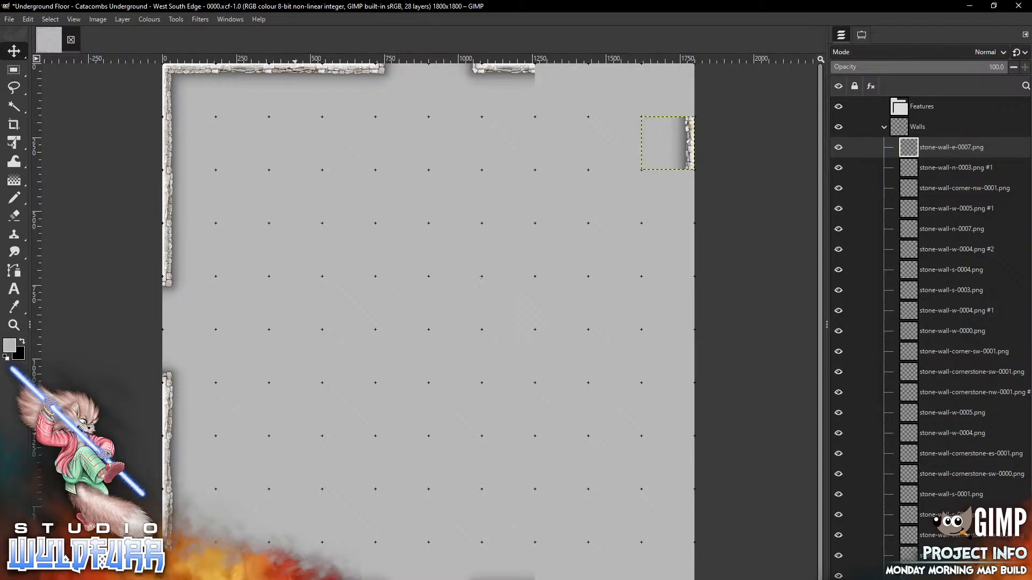
key("alt+Tab")
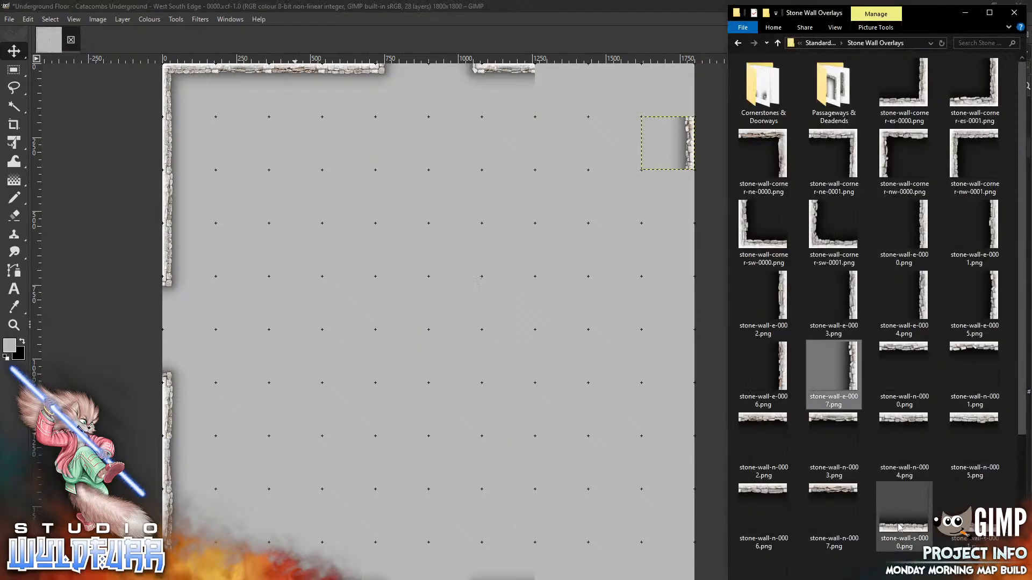
left_click_drag(989, 301, 574, 281)
mouse_move(450, 323)
left_mouse_down()
mouse_move(670, 220)
mouse_move(690, 189)
left_mouse_up()
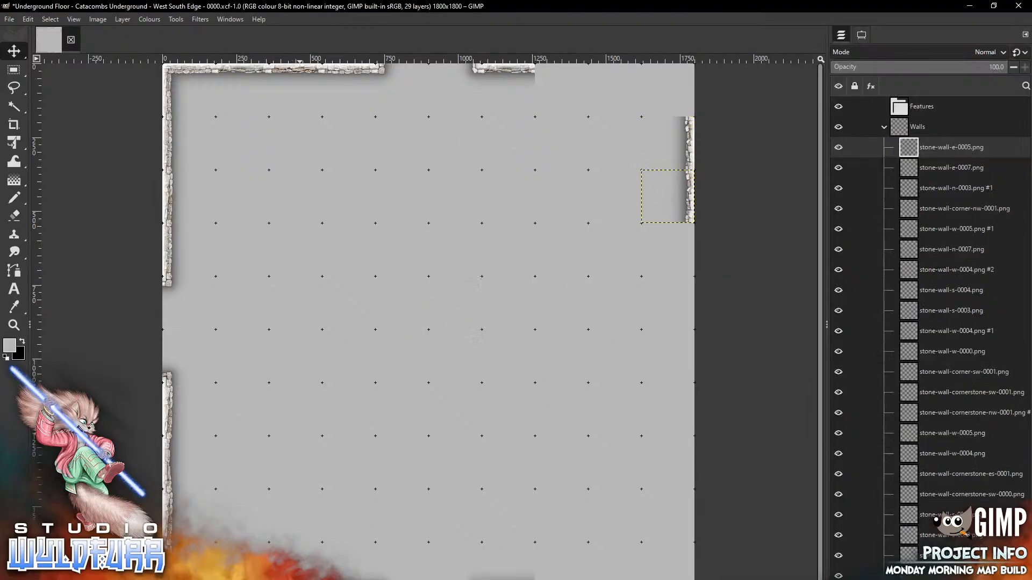
key("alt+Tab")
left_click_drag(855, 296, 481, 371)
left_click_drag(430, 329, 670, 249)
Continue the east wall downward with pieces e-0002, e-0000 and e-0001
key("alt+Tab")
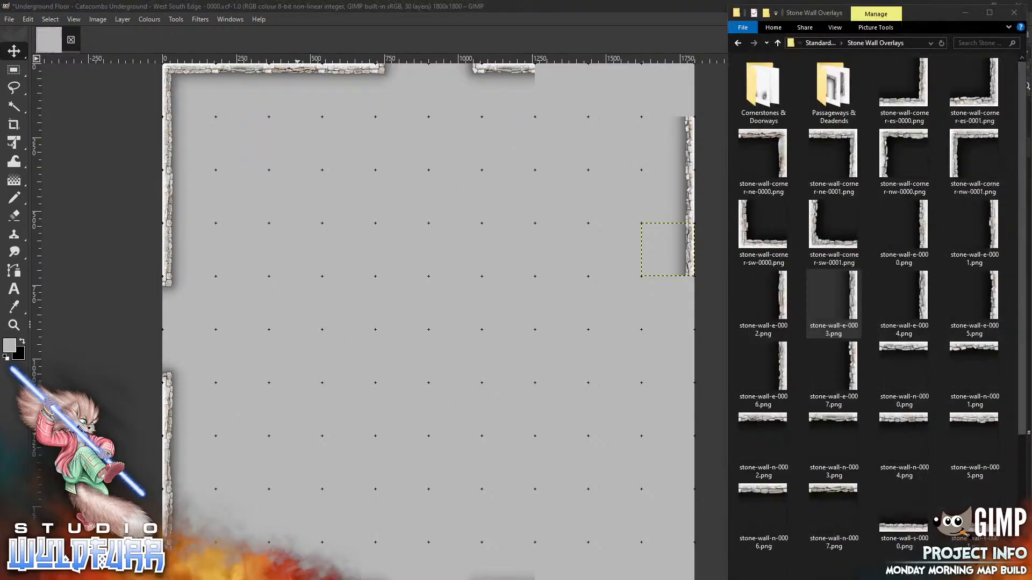
left_click(761, 302)
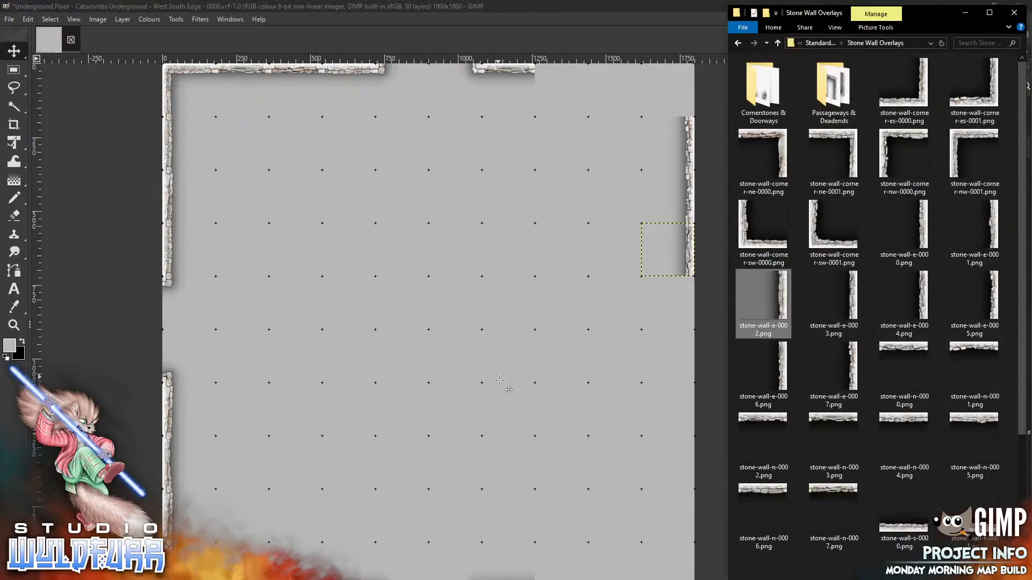
left_click_drag(499, 380, 499, 381)
mouse_move(448, 325)
left_mouse_down()
mouse_move(527, 378)
mouse_move(687, 298)
left_mouse_up()
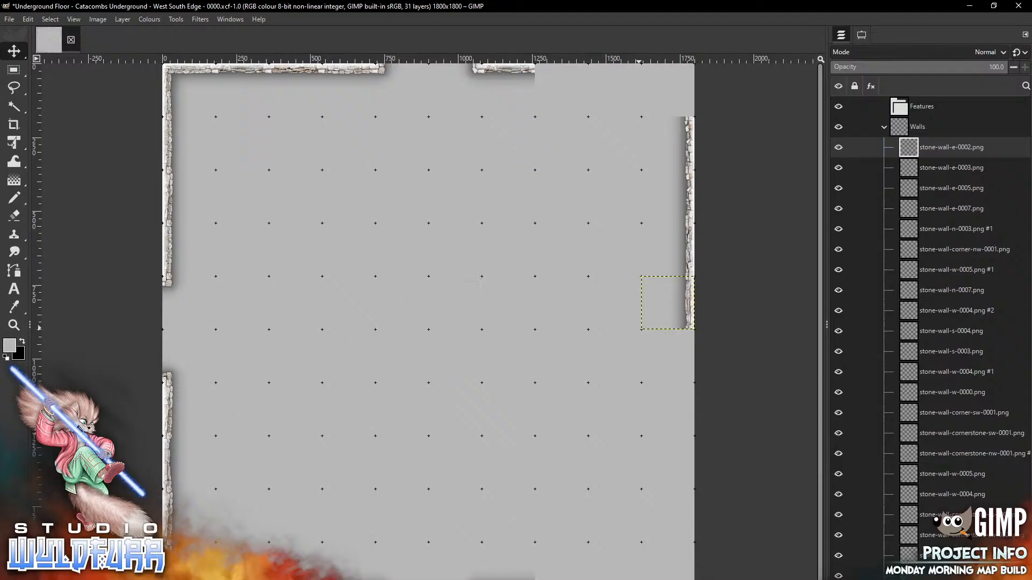
key("alt+Tab")
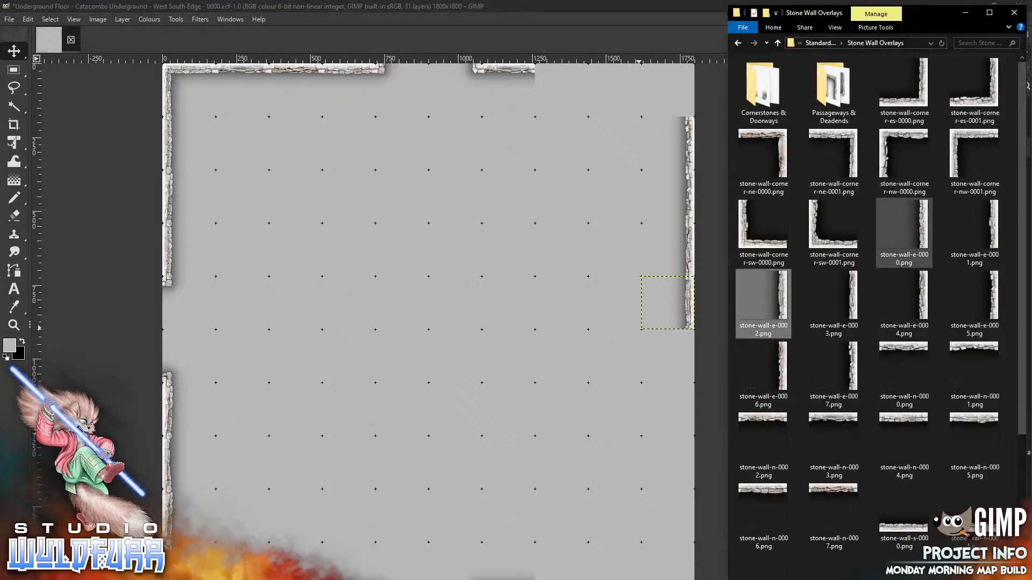
left_click_drag(904, 231, 535, 400)
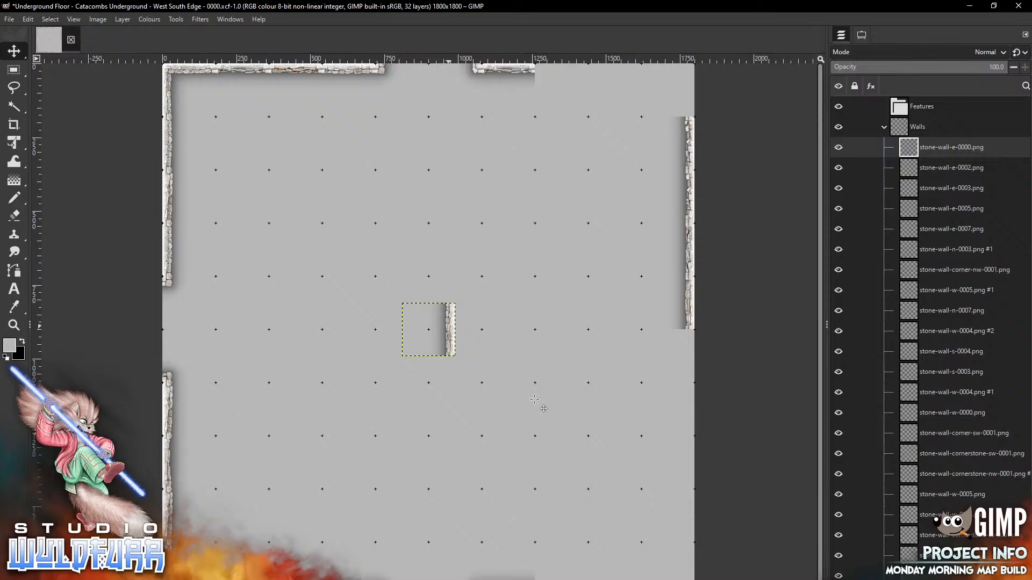
mouse_move(449, 326)
left_mouse_down()
mouse_move(468, 397)
mouse_move(680, 356)
left_mouse_up()
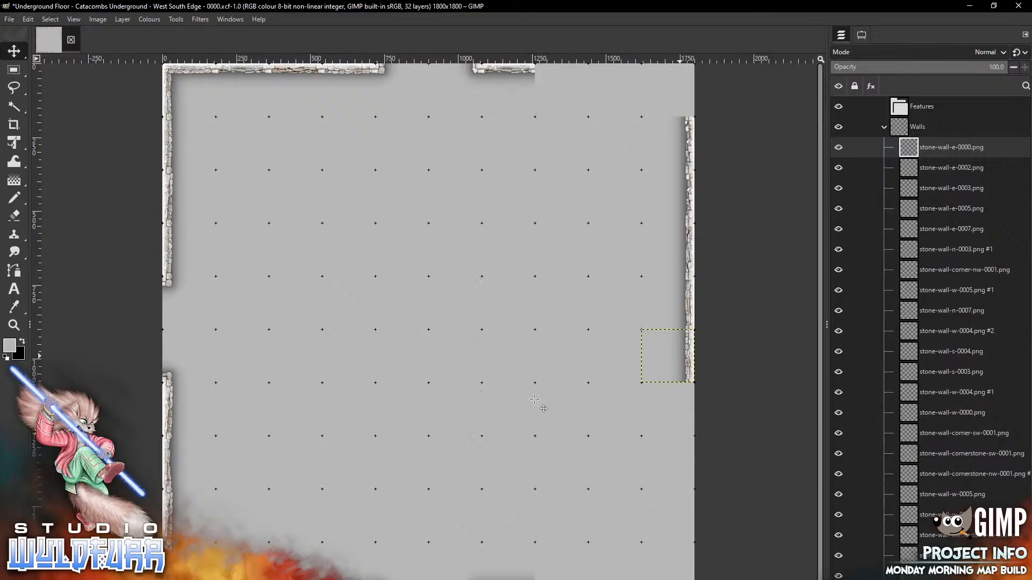
key("alt+Tab")
left_click_drag(989, 224, 498, 428)
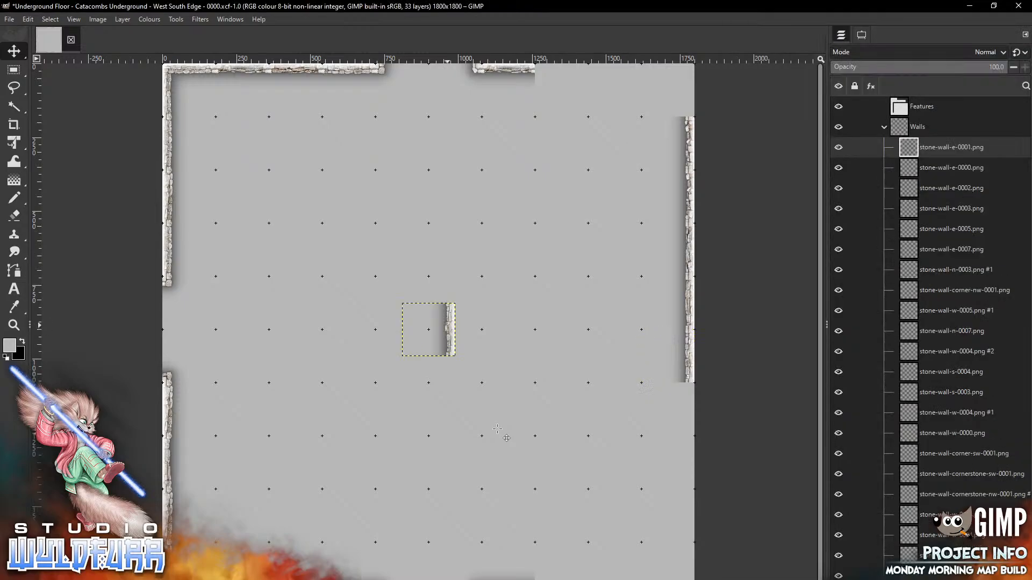
mouse_move(451, 330)
left_mouse_down()
mouse_move(504, 500)
mouse_move(689, 410)
left_mouse_up()
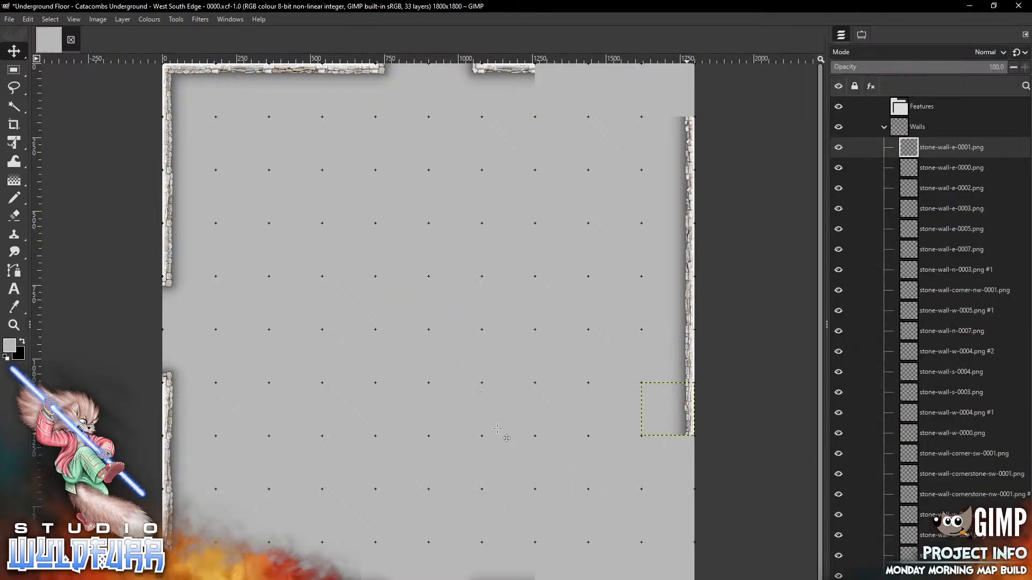
Cap the east wall with corner-ne-0000 at the map's top-right corner
key("alt+Tab")
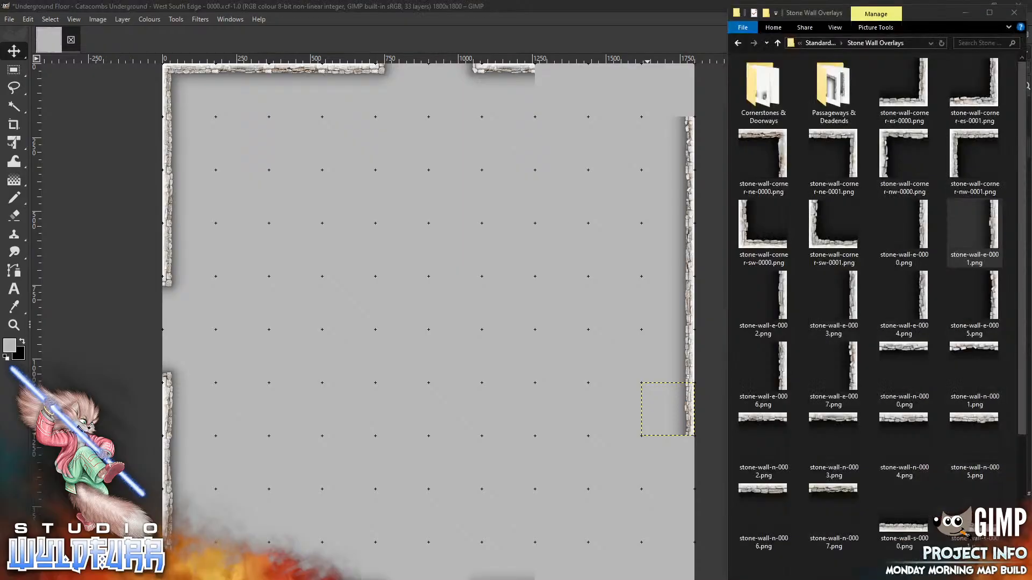
left_click_drag(783, 151, 492, 282)
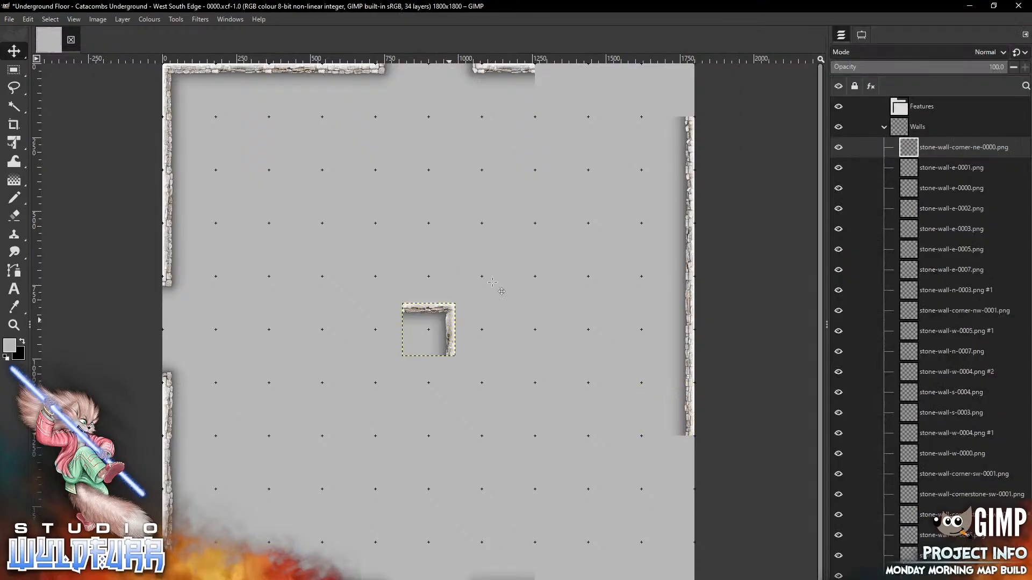
left_click_drag(428, 330, 669, 90)
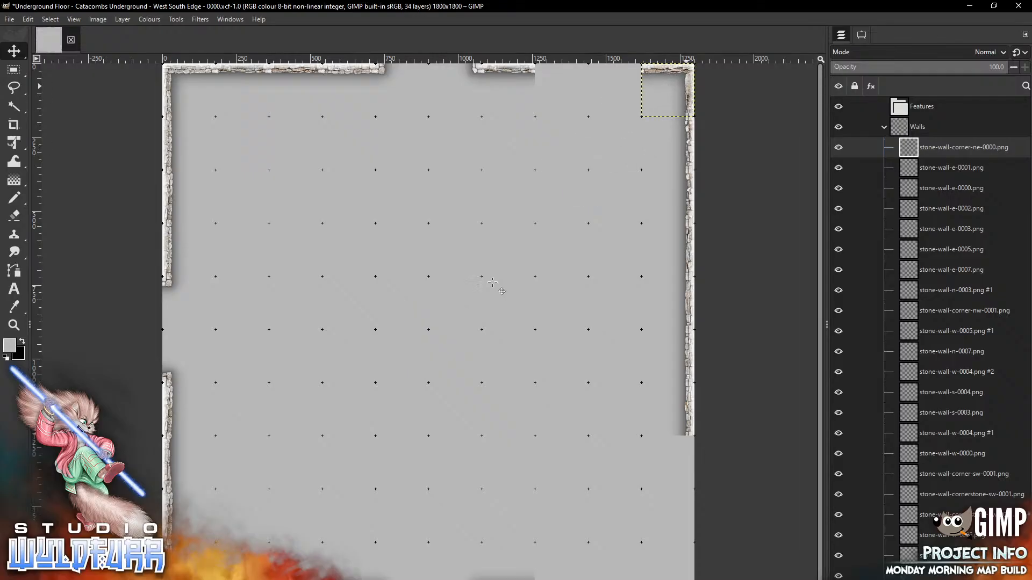
Add north wall pieces n-0007 and n-0006 along the top edge beside the northeast corner
key("alt+Tab")
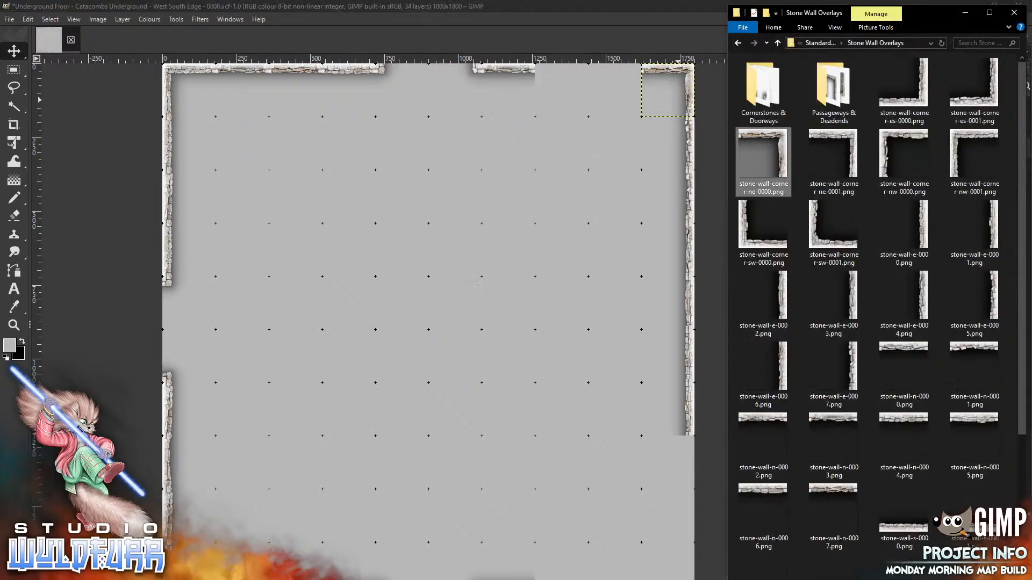
left_click(833, 513)
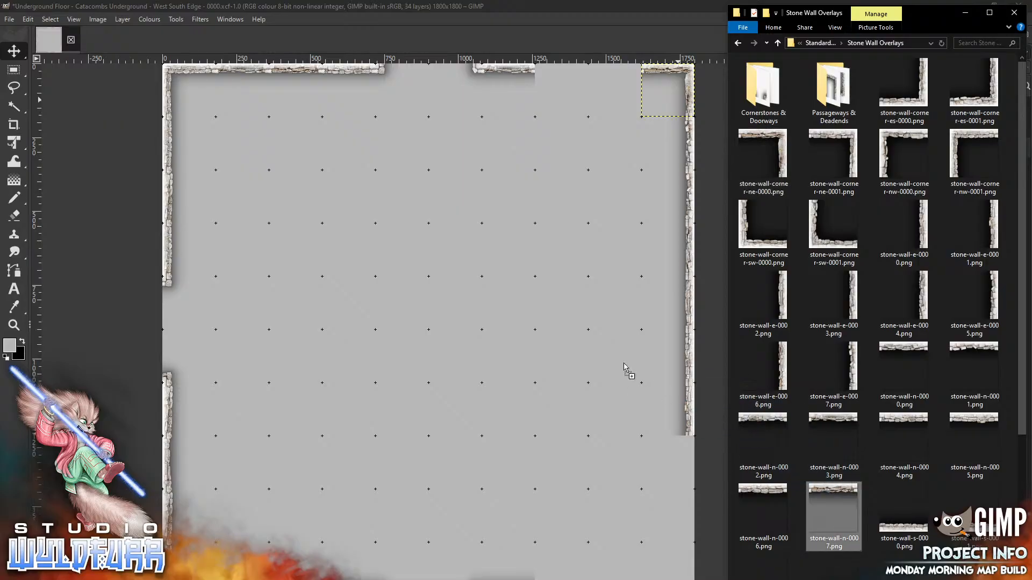
left_click_drag(506, 247, 506, 247)
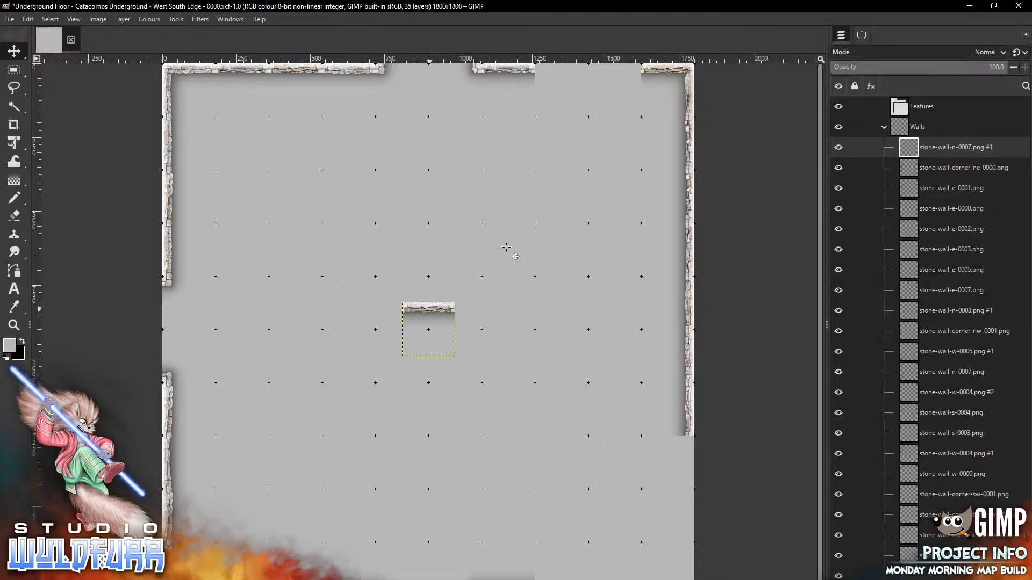
mouse_move(430, 309)
left_mouse_down()
mouse_move(587, 141)
mouse_move(561, 71)
left_mouse_up()
key("alt+Tab")
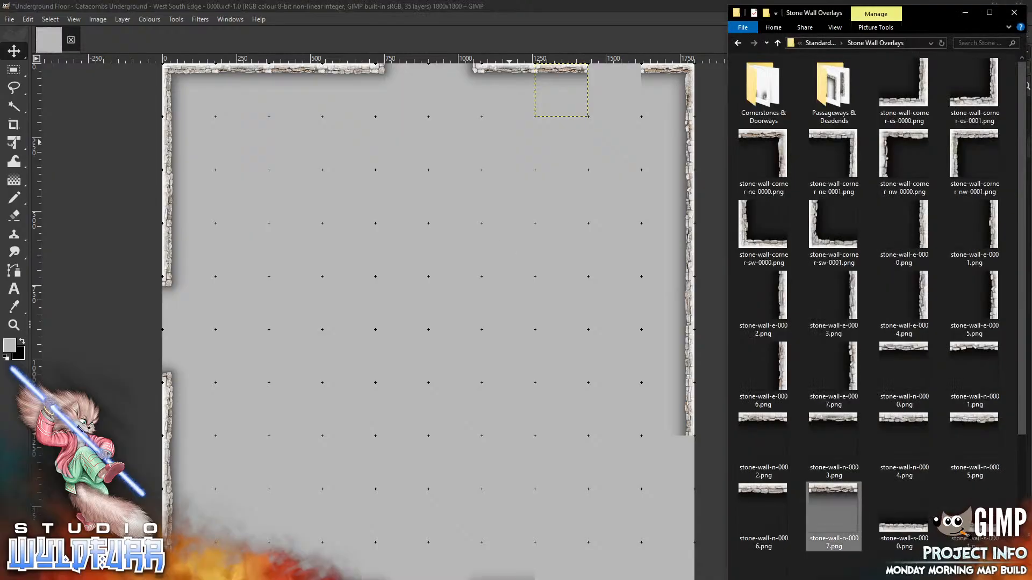
left_click_drag(763, 508, 620, 69)
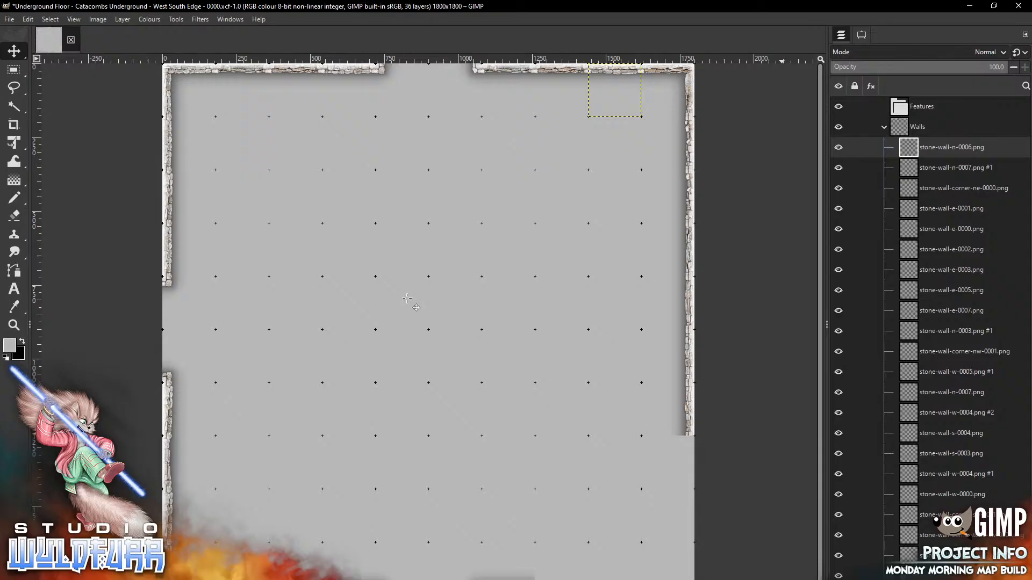
key("alt+Tab")
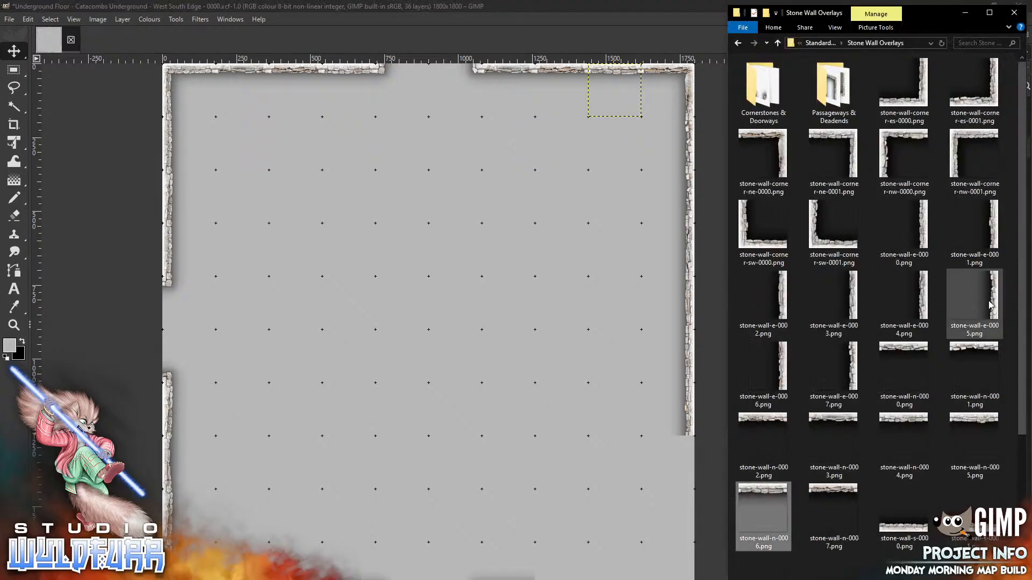
left_click_drag(993, 305, 586, 449)
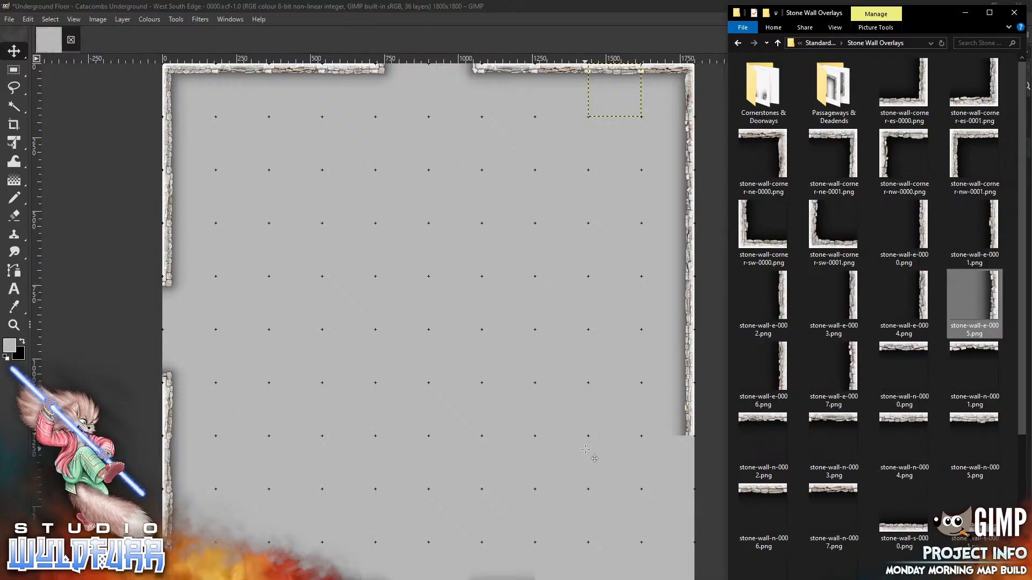
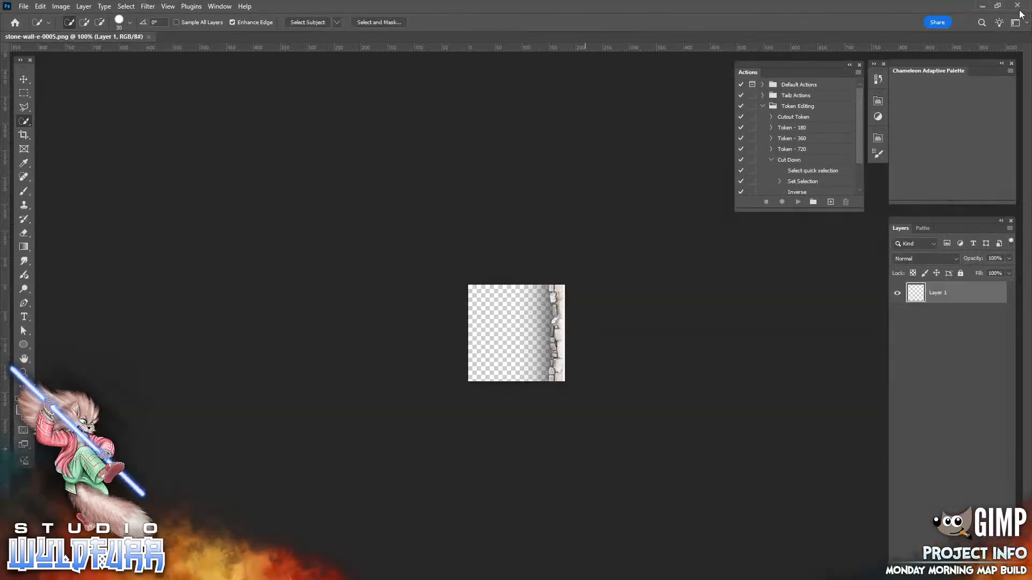
Quit Photoshop, which had opened stone-wall-e-0005.png, to get back to the GIMP map
left_click(1020, 7)
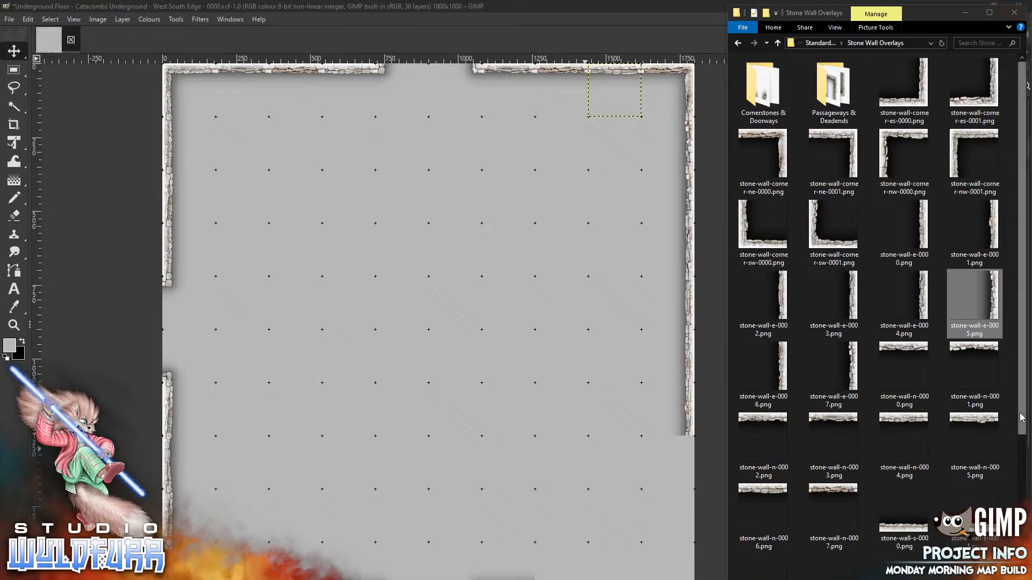
Place south wall pieces s-0007 and s-0000 along the map's bottom edge at the lower right
scroll(1022, 417, "down", 4)
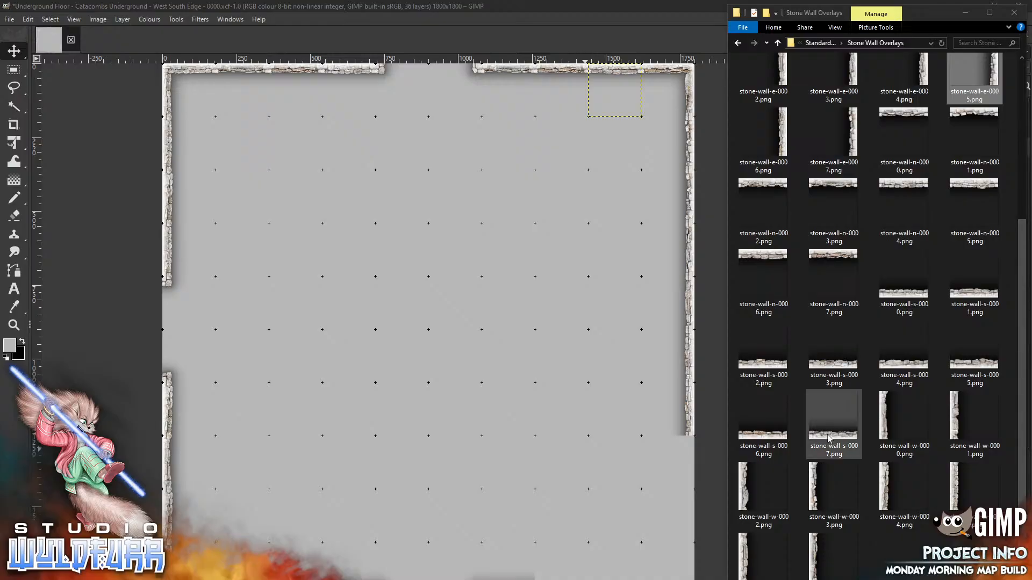
left_click_drag(829, 438, 540, 476)
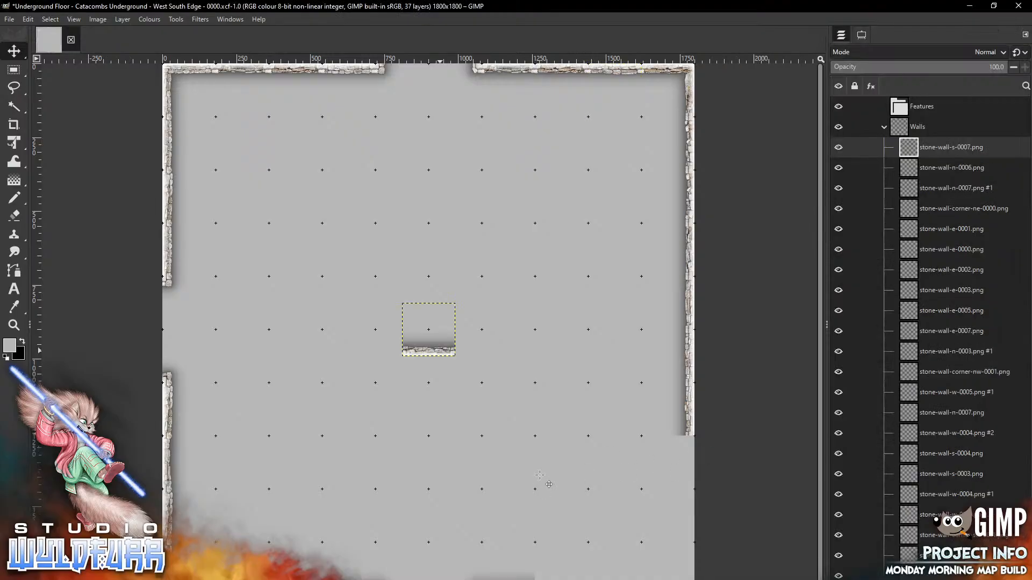
left_click_drag(440, 350, 574, 579)
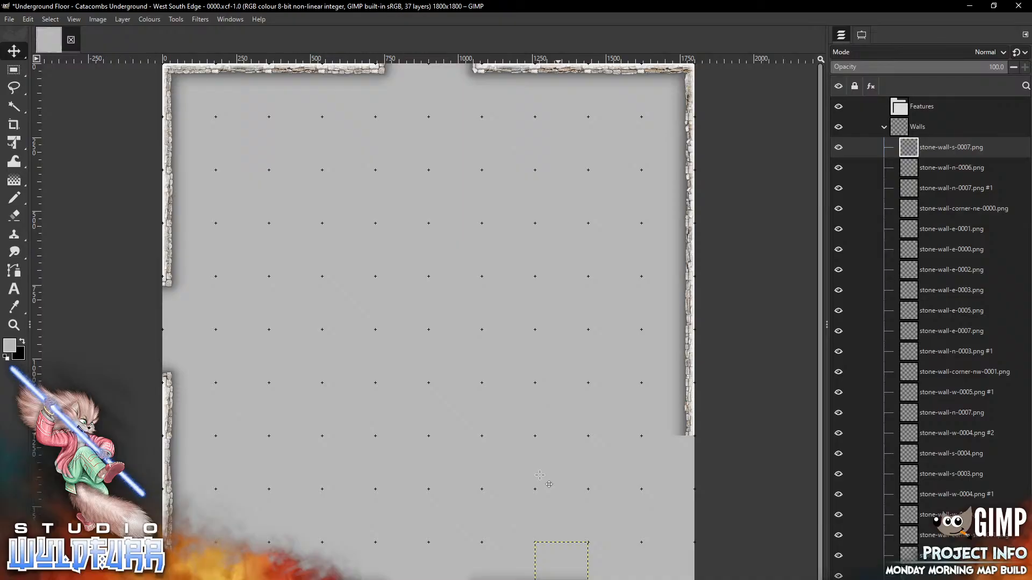
key("alt+Tab")
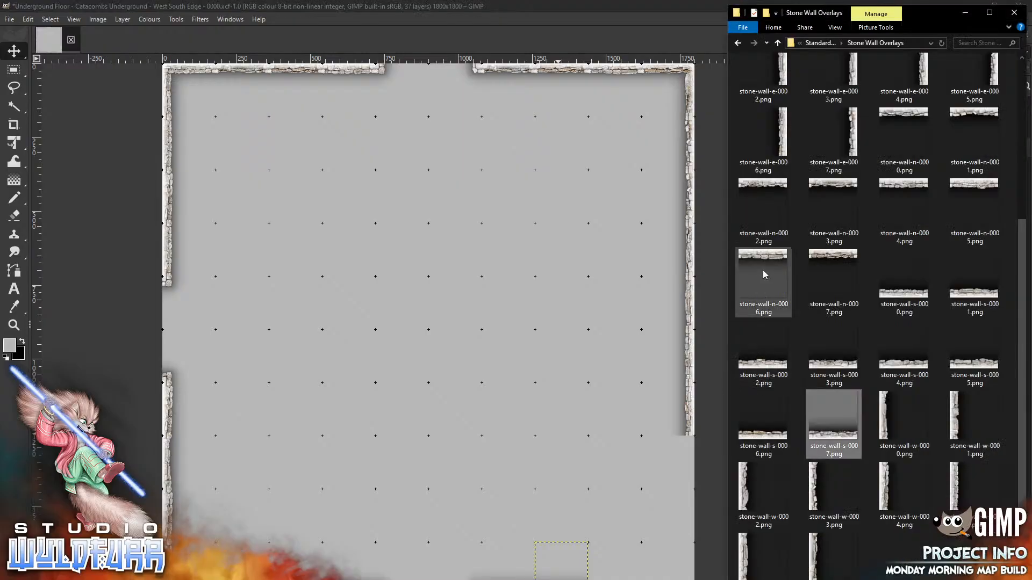
left_click_drag(904, 285, 514, 444)
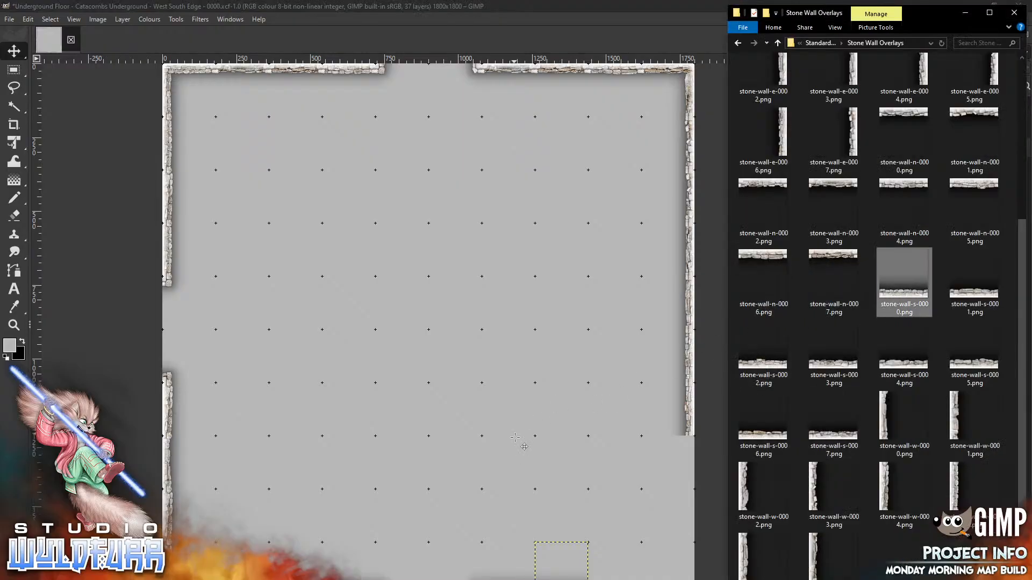
left_click_drag(429, 330, 614, 569)
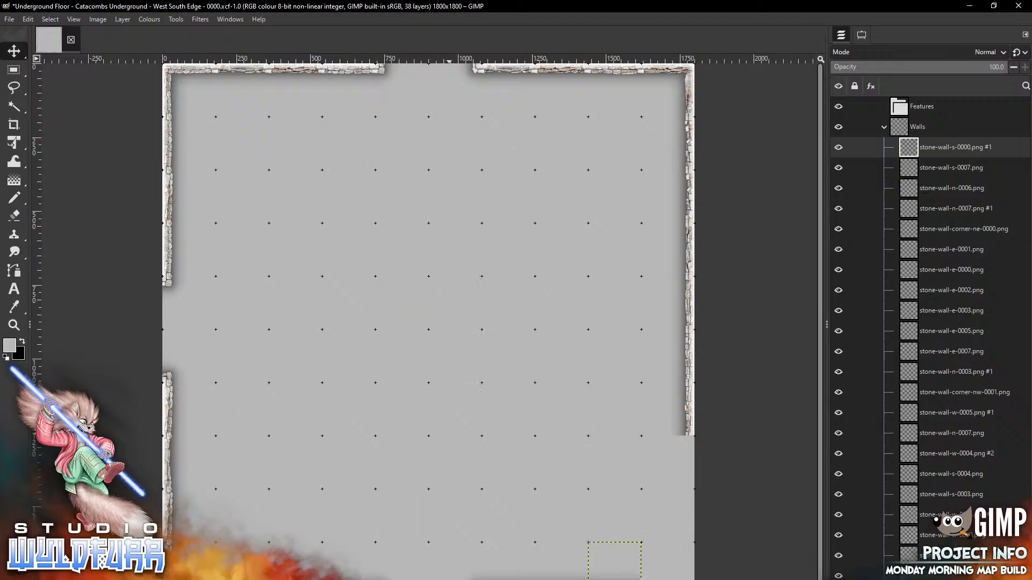
key("alt+Tab")
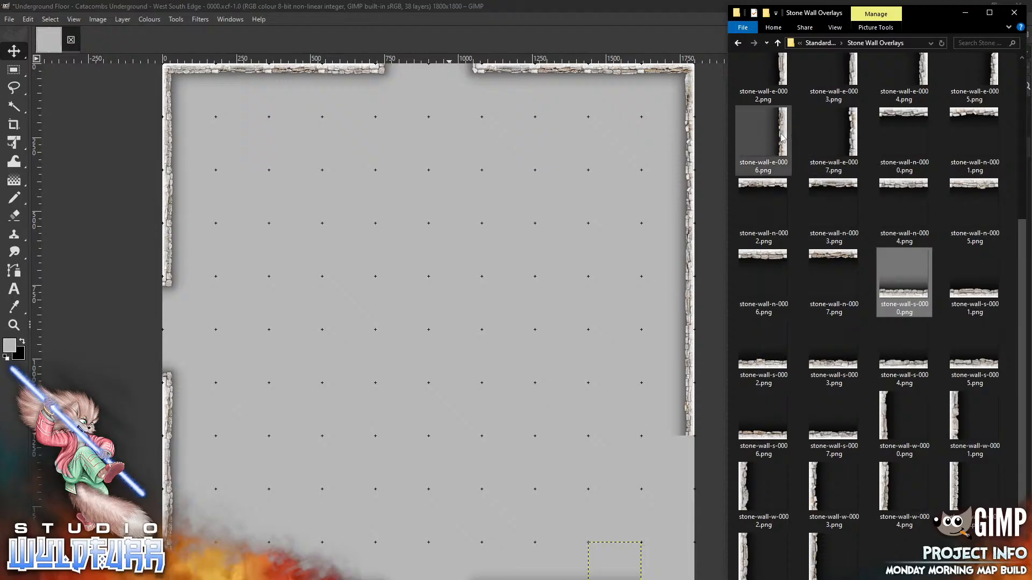
Add east wall pieces e-0006 and e-0005 down the lower right edge
left_click_drag(770, 147, 525, 339)
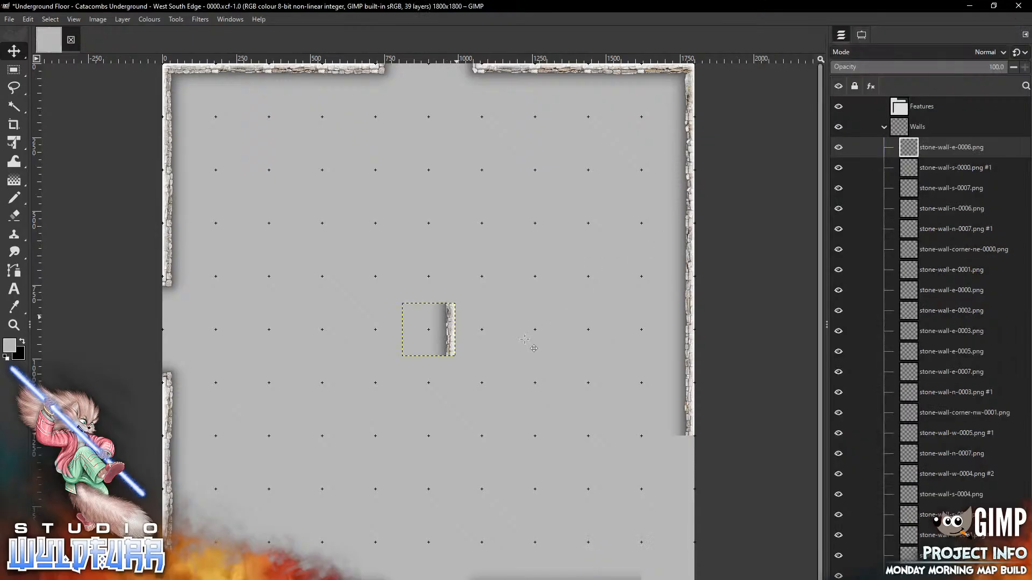
left_click_drag(428, 329, 668, 463)
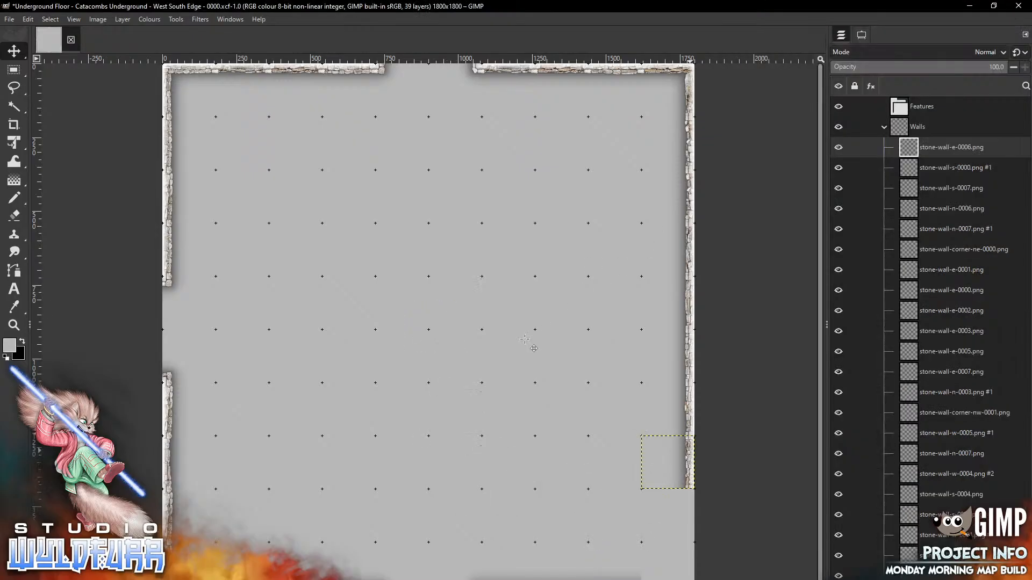
key("alt+Tab")
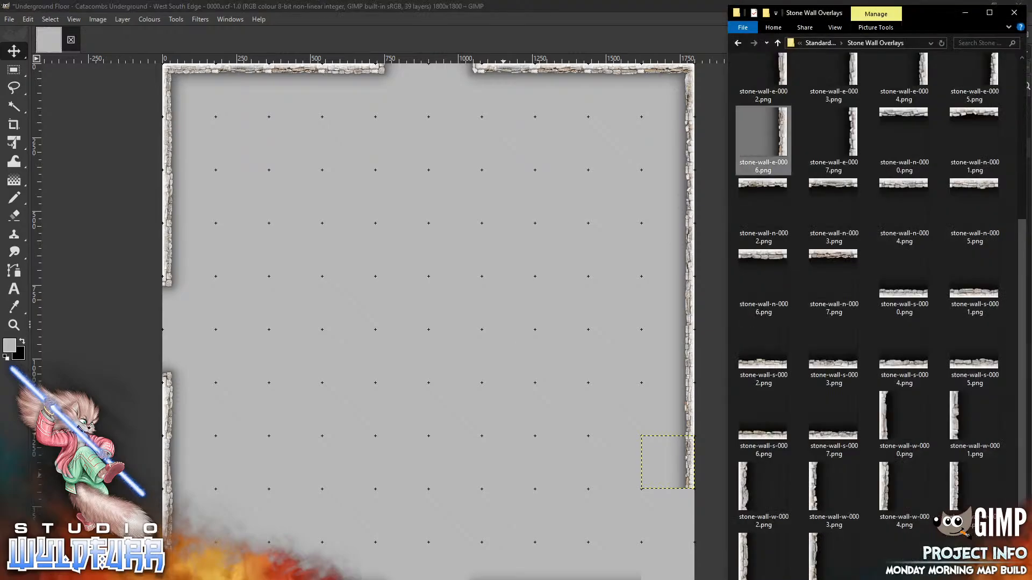
left_click_drag(974, 75, 482, 358)
mouse_move(451, 321)
left_mouse_down()
mouse_move(452, 355)
mouse_move(670, 534)
mouse_move(691, 506)
left_mouse_up()
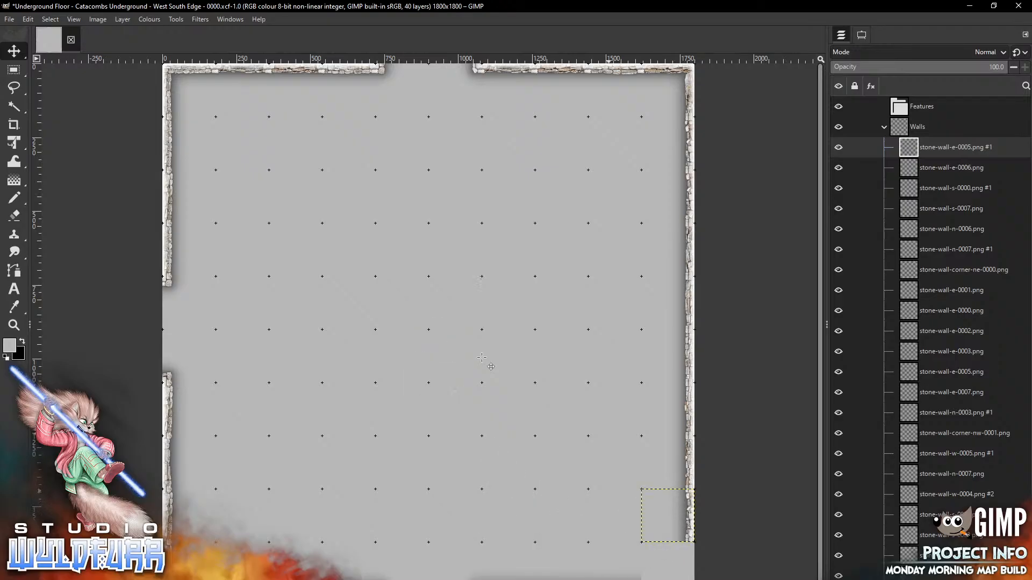
key("alt+Tab")
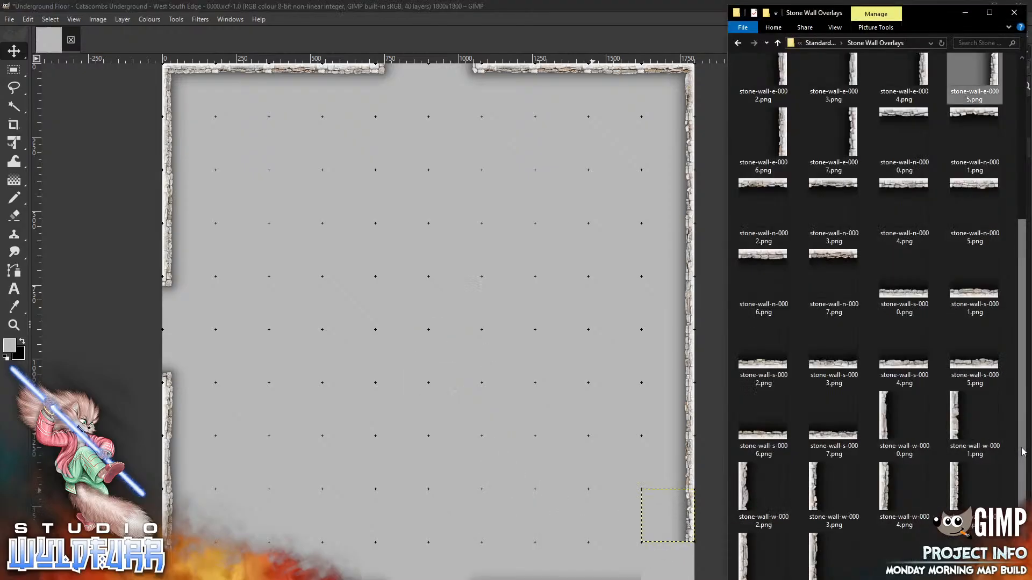
Close the map's lower-right corner with stone-wall-corner-es-0000
left_click_drag(1023, 452, 1023, 294)
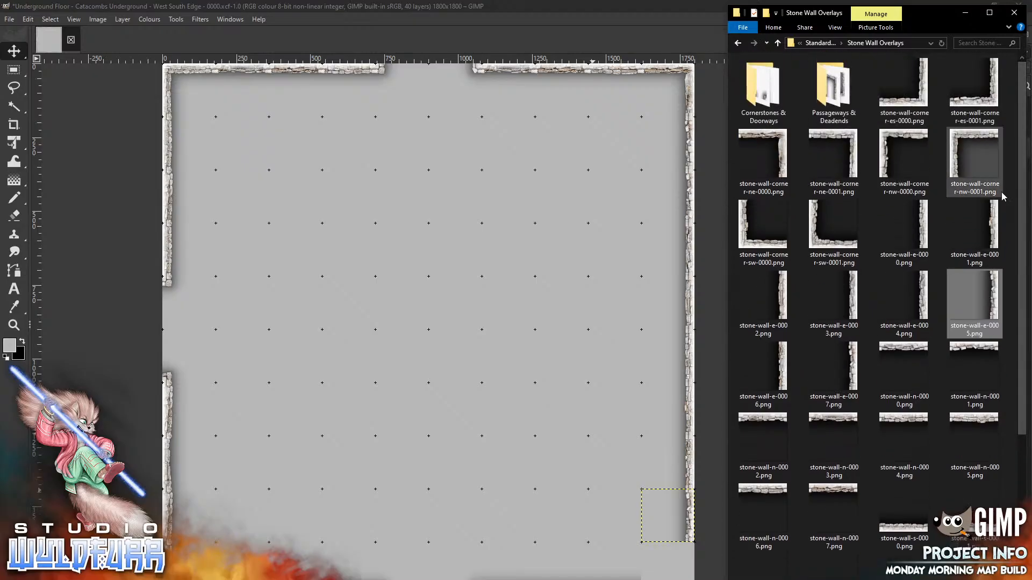
left_click_drag(904, 86, 519, 398)
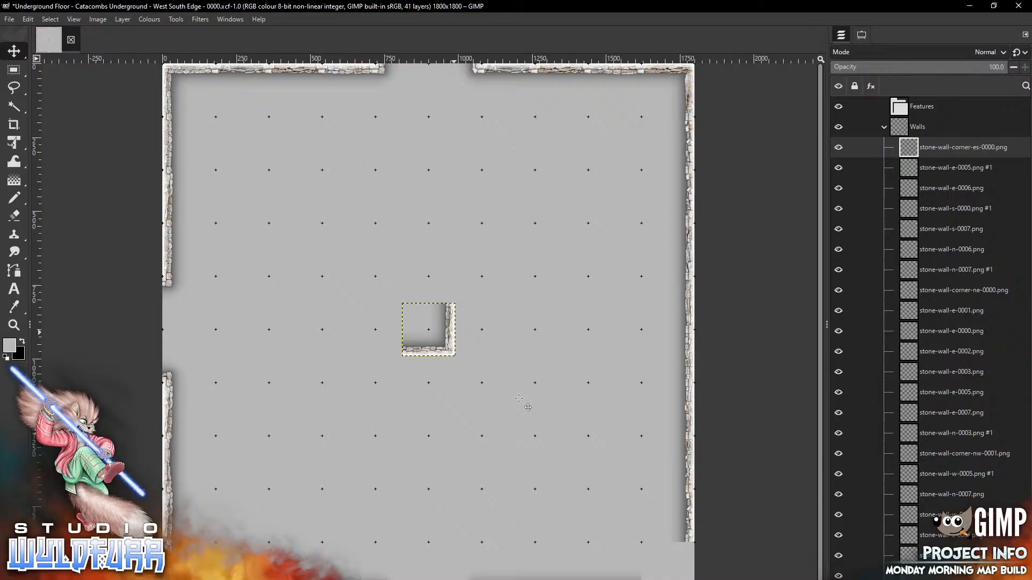
mouse_move(449, 334)
left_mouse_down()
mouse_move(666, 574)
mouse_move(687, 572)
left_mouse_up()
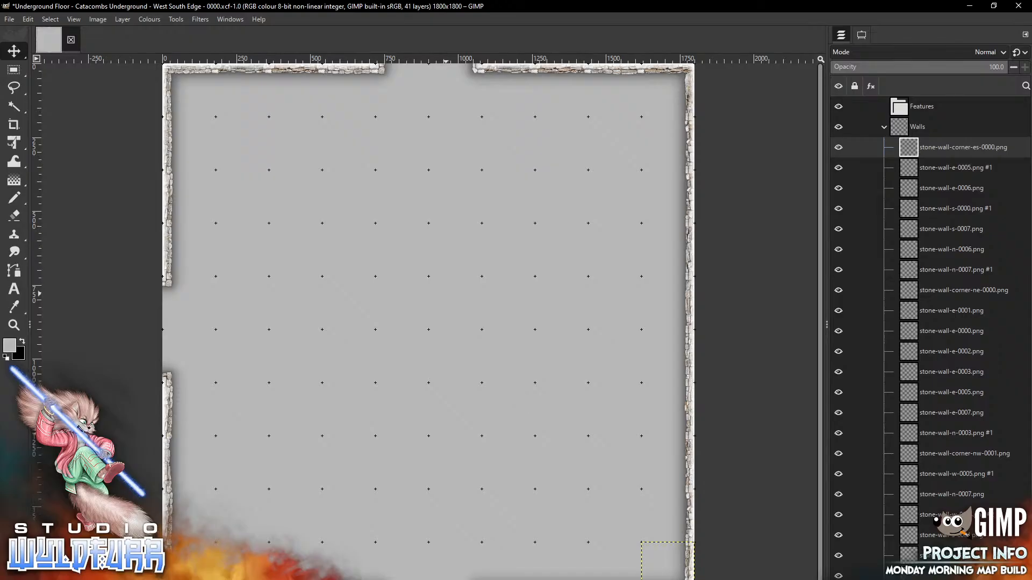
key("alt+Tab")
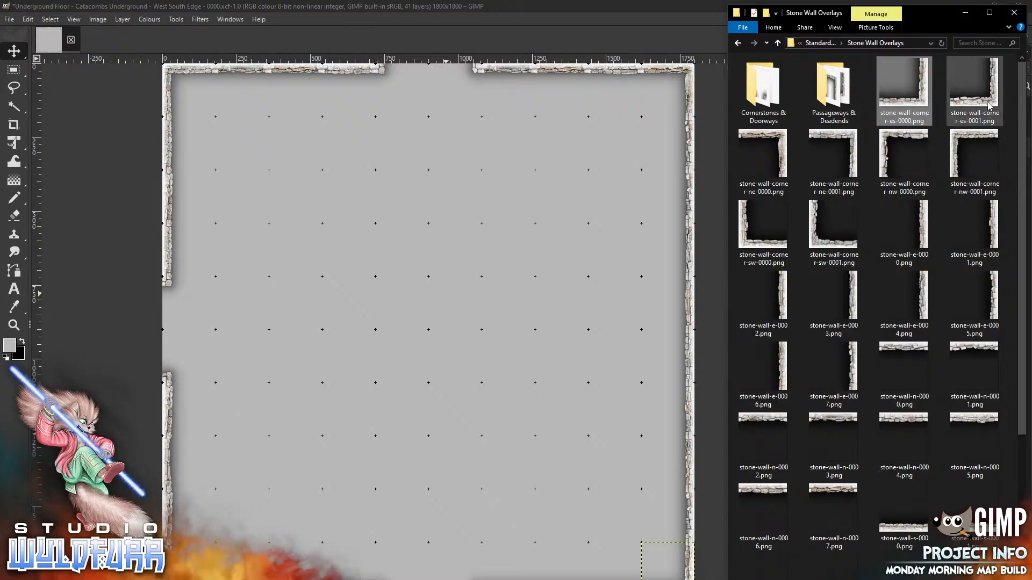
Place corner-es-0001 and corner-ne-0001 left of centre, lined up vertically as the wall's ends
mouse_move(992, 105)
left_mouse_down()
mouse_move(412, 361)
mouse_move(448, 350)
mouse_move(321, 430)
left_mouse_up()
key("alt+Tab")
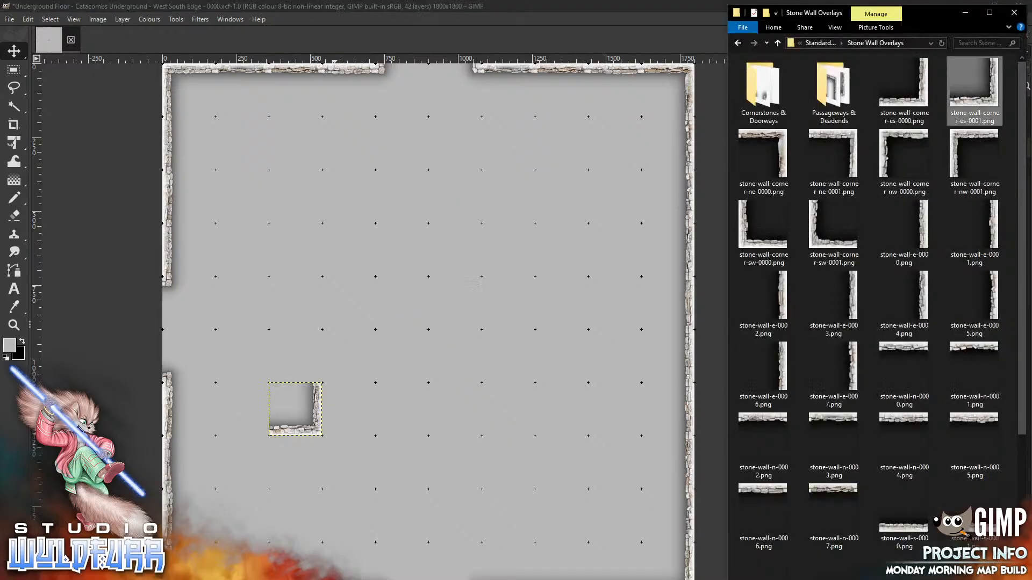
left_click_drag(853, 138, 362, 288)
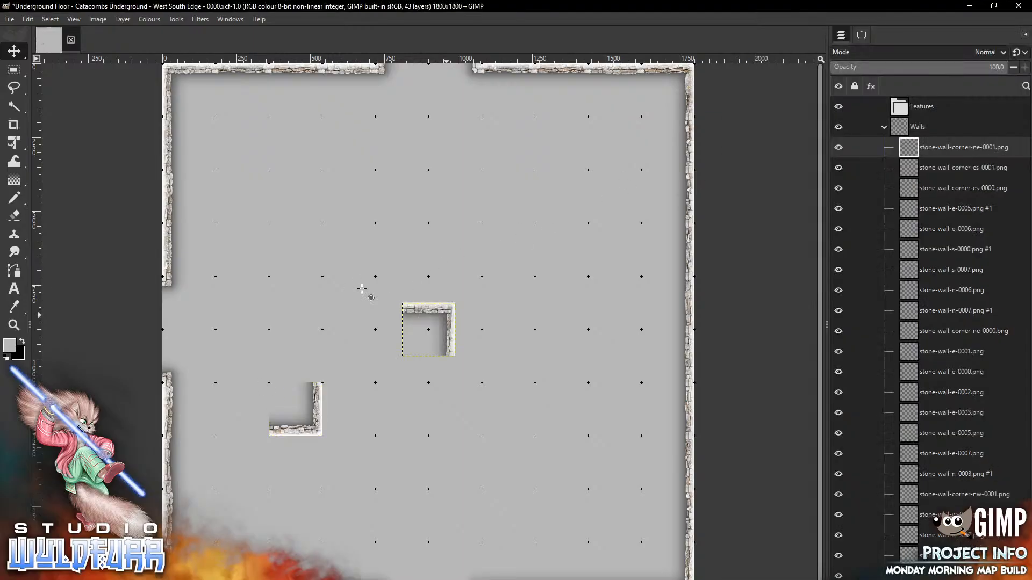
mouse_move(450, 310)
left_mouse_down()
mouse_move(370, 244)
mouse_move(368, 230)
left_mouse_up()
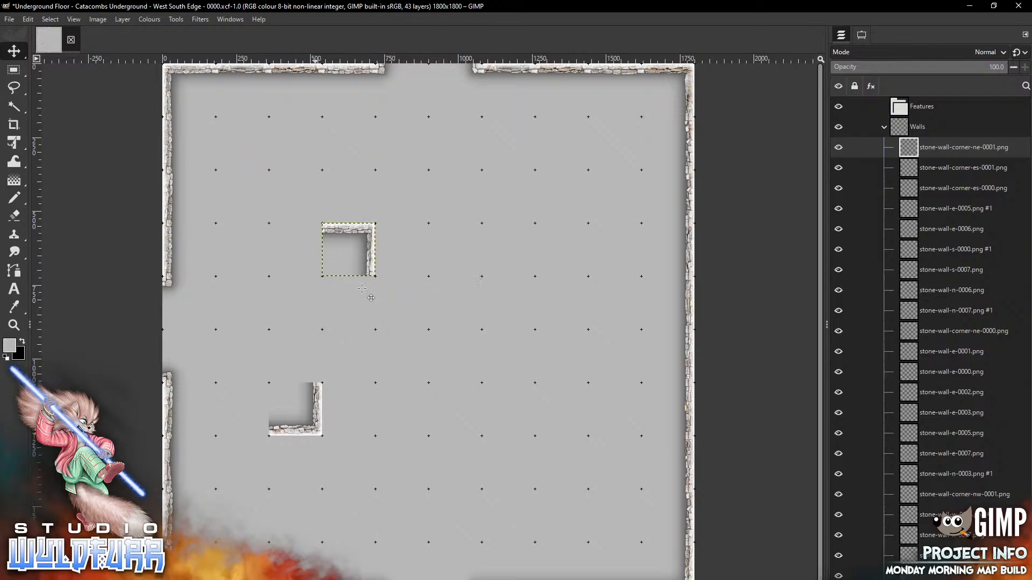
left_click(946, 168)
left_click_drag(316, 419, 369, 419)
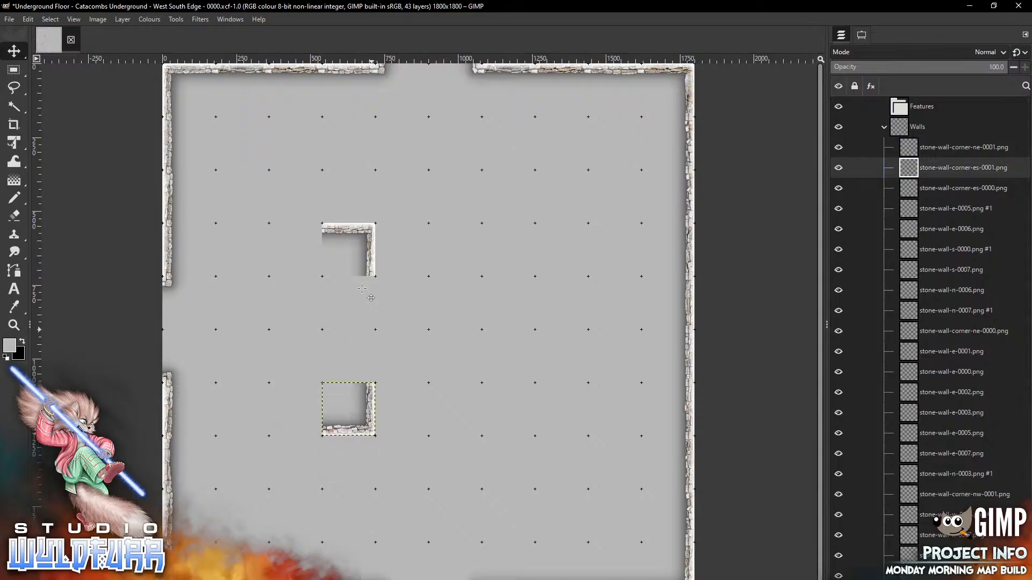
key("alt+Tab")
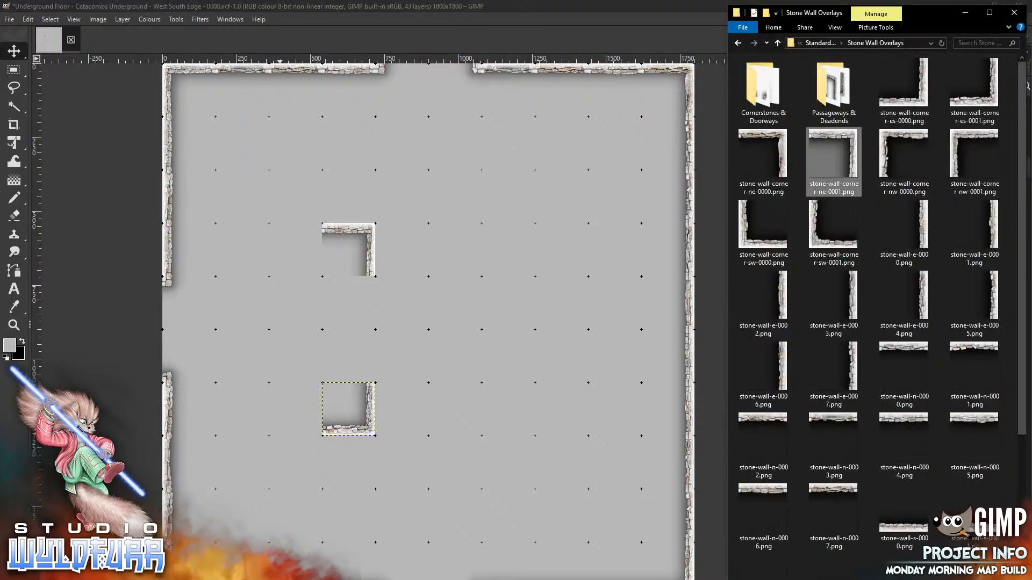
Join the two corner pieces with east wall pieces e-0002 and e-0004
left_click_drag(780, 296, 383, 331)
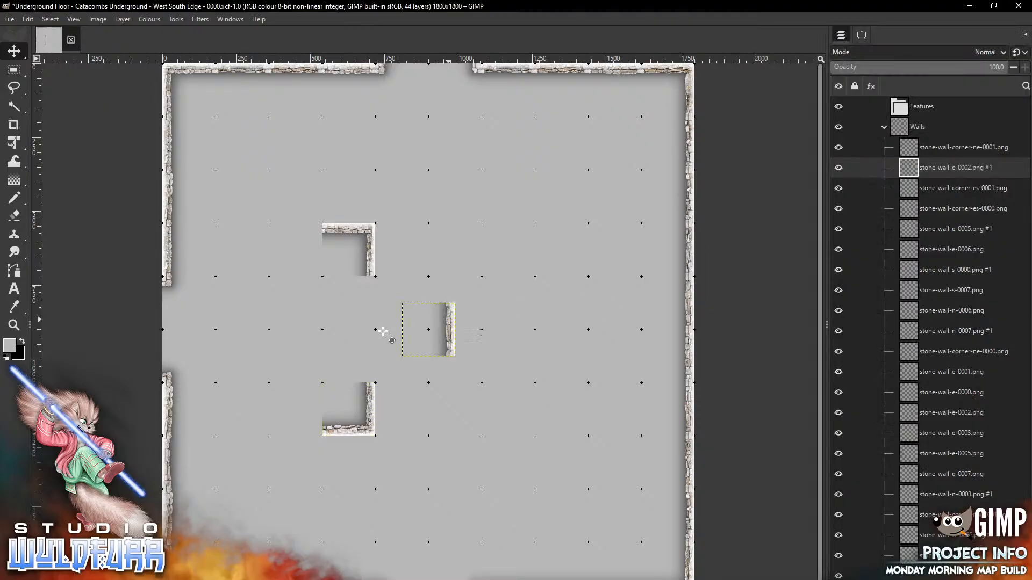
left_click_drag(449, 319, 369, 293)
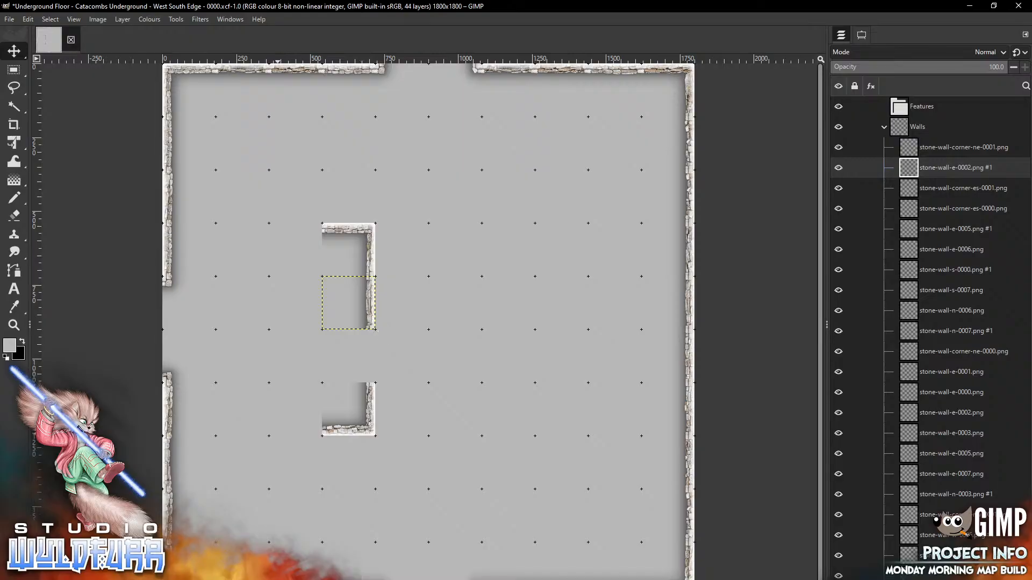
key("alt+Tab")
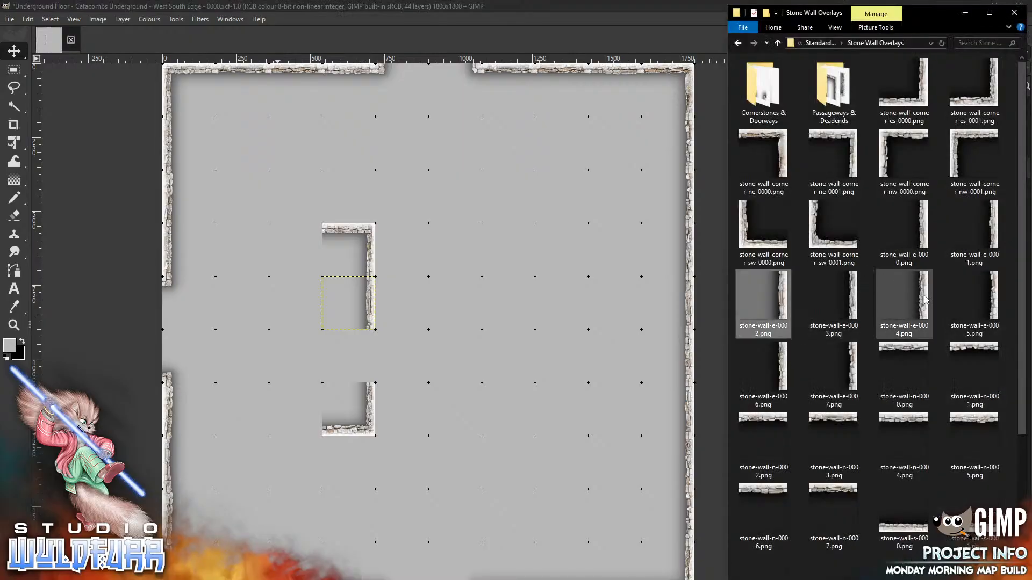
left_click_drag(922, 299, 367, 391)
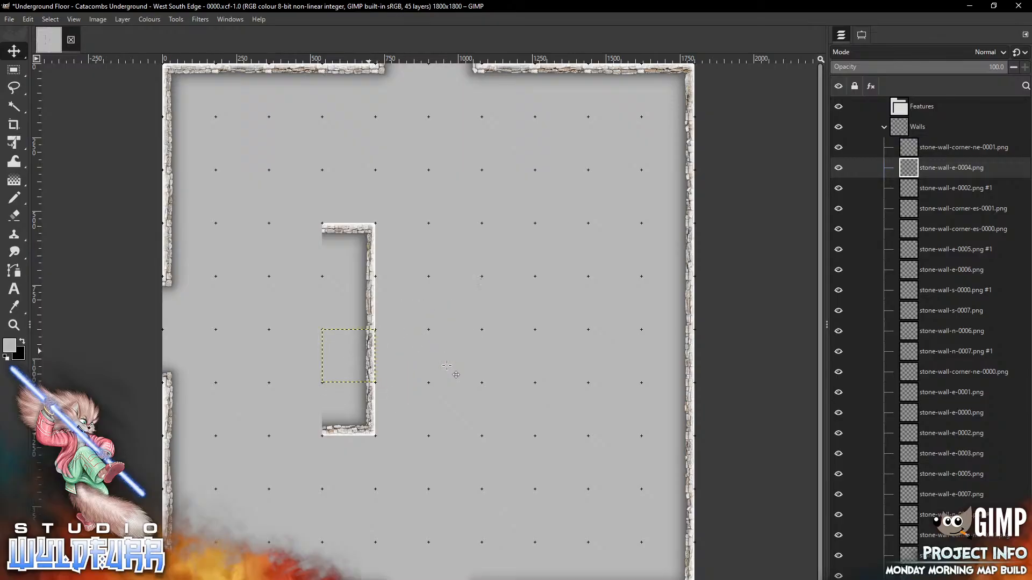
key("alt+Tab")
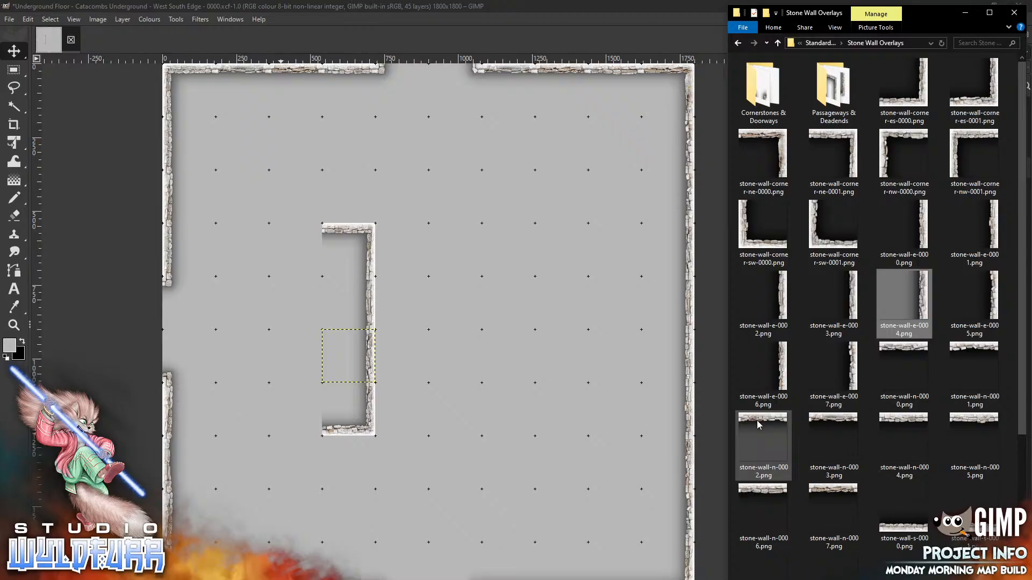
Extend the inner room's top wall westward with n-0002 and n-0005
left_click_drag(759, 424, 400, 194)
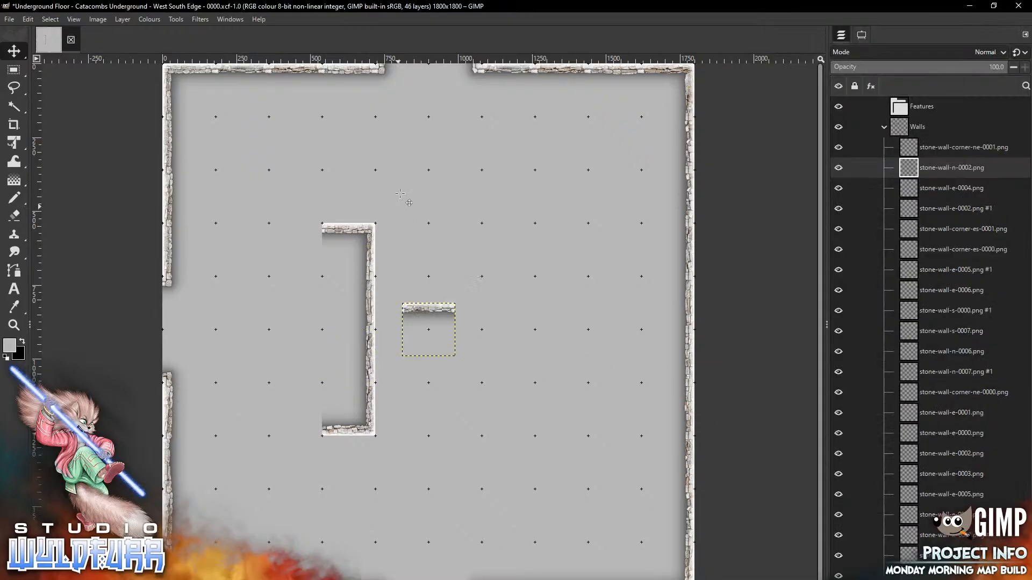
mouse_move(429, 309)
left_mouse_down()
mouse_move(325, 339)
mouse_move(296, 228)
left_mouse_up()
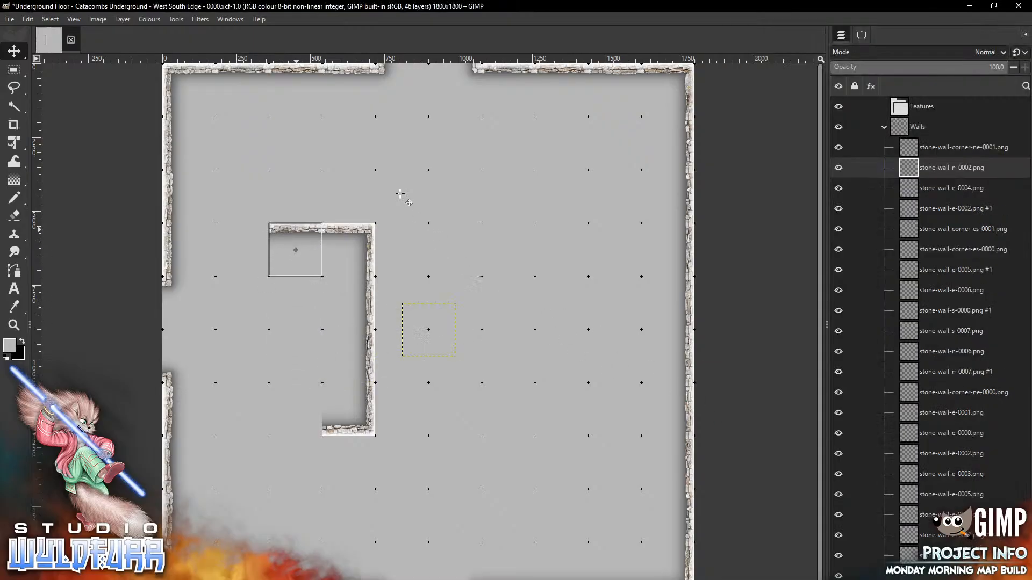
key("alt+Tab")
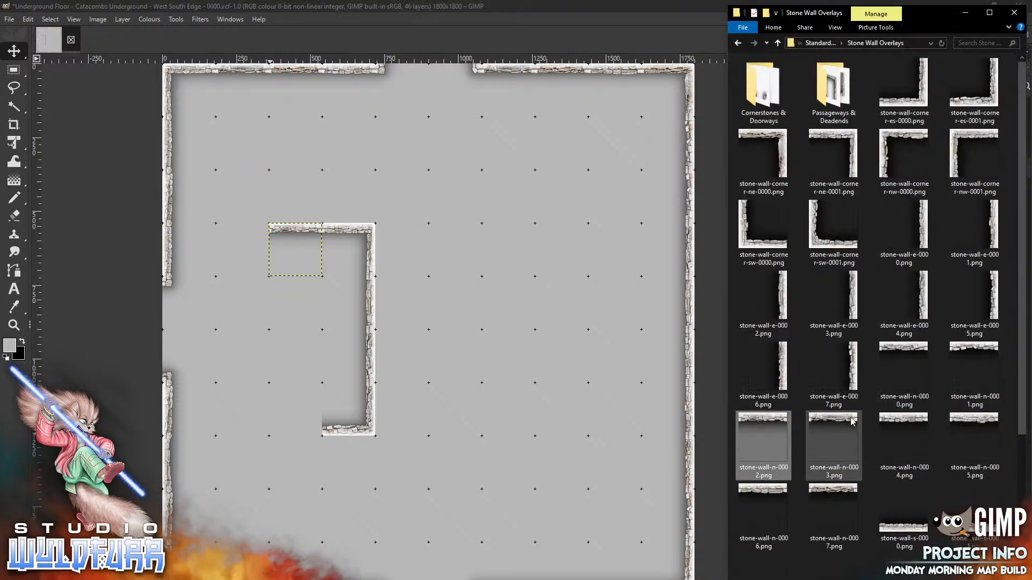
left_click_drag(978, 425, 242, 266)
key("alt+Tab")
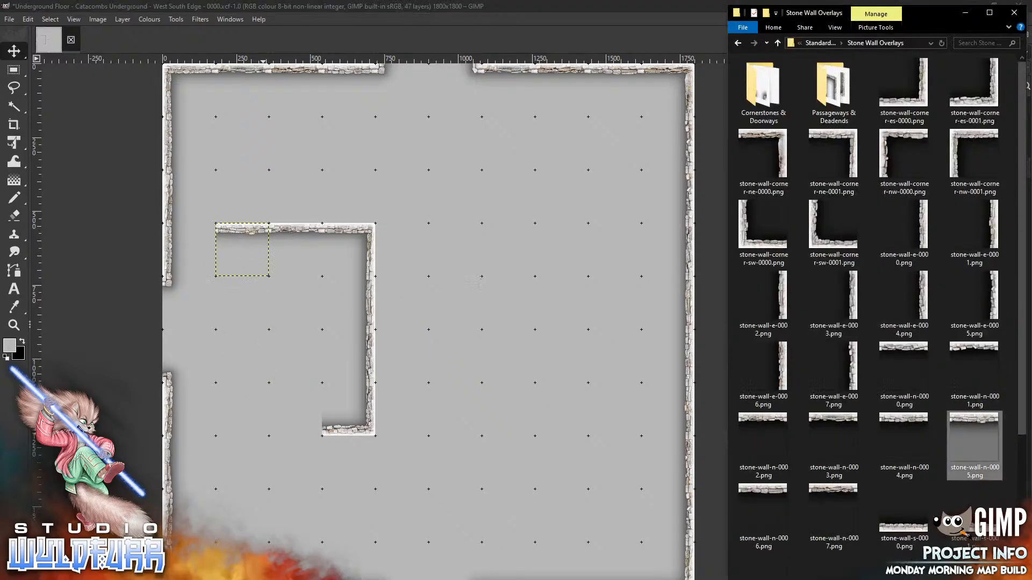
Extend the inner room's bottom wall westward with s-0001 and s-0004
left_click_drag(970, 530, 483, 278)
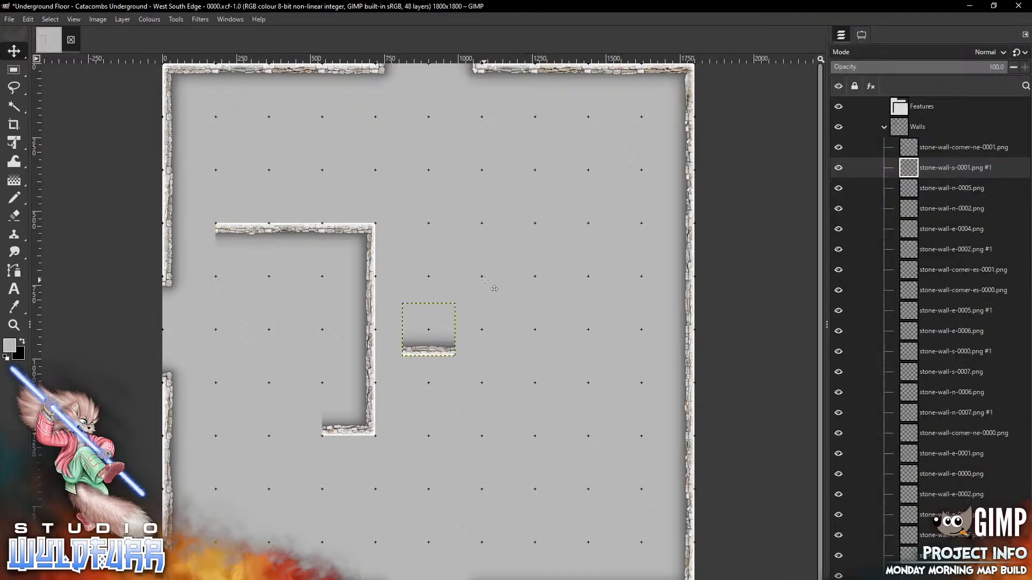
left_click_drag(436, 348, 301, 428)
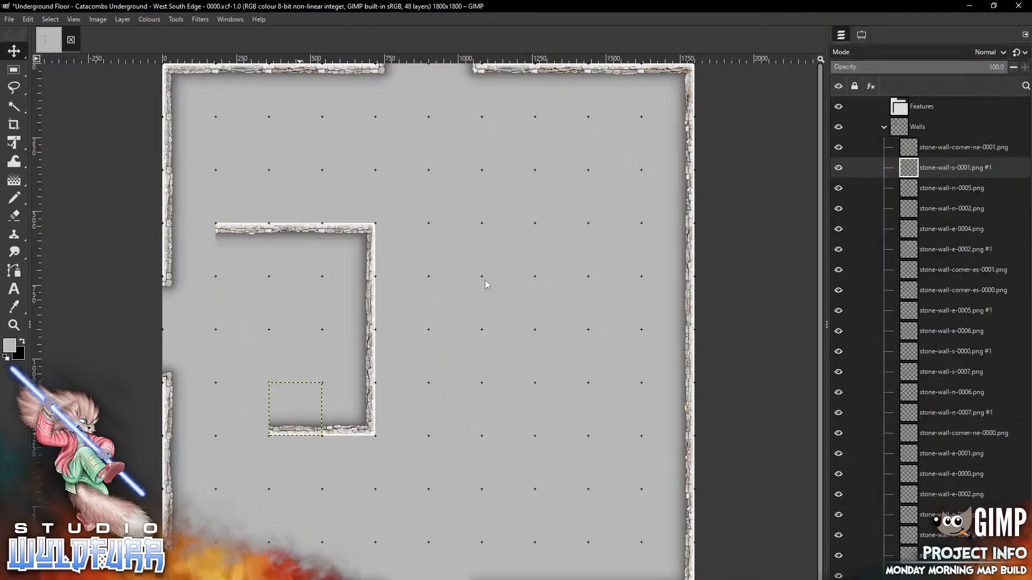
key("alt+Tab")
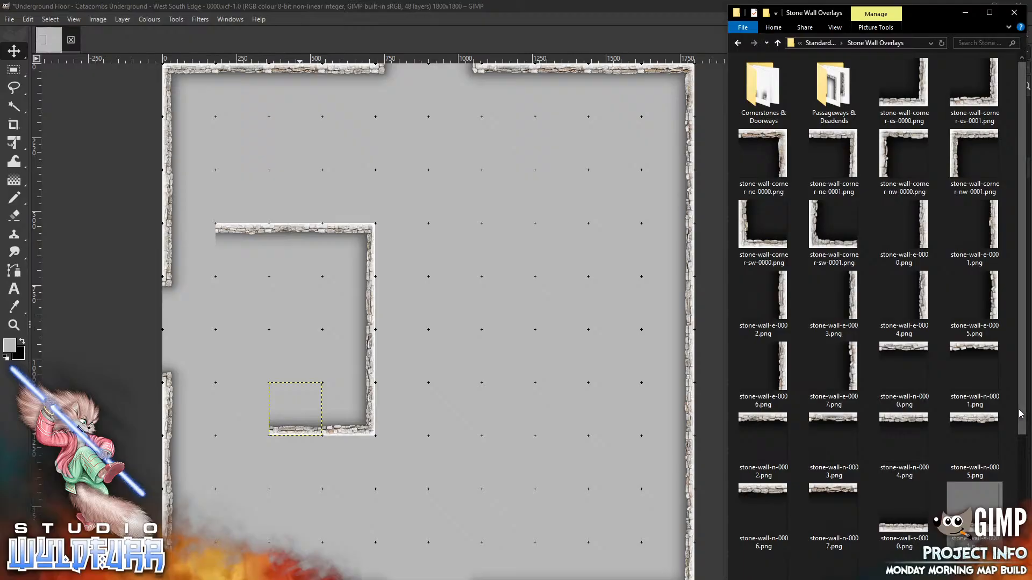
scroll(882, 317, "down", 4)
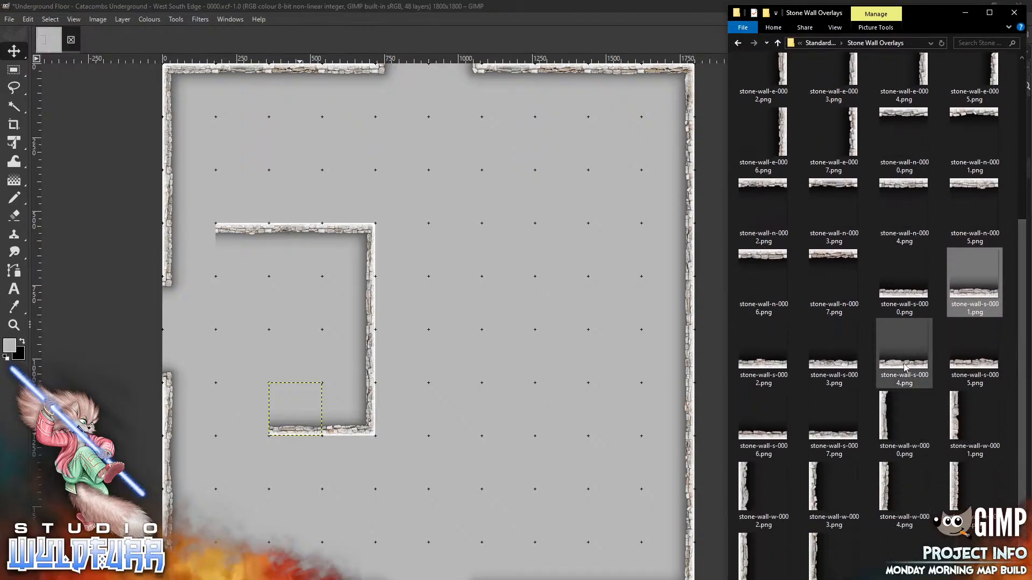
mouse_move(904, 362)
left_mouse_down()
mouse_move(535, 366)
mouse_move(267, 407)
mouse_move(246, 428)
left_mouse_up()
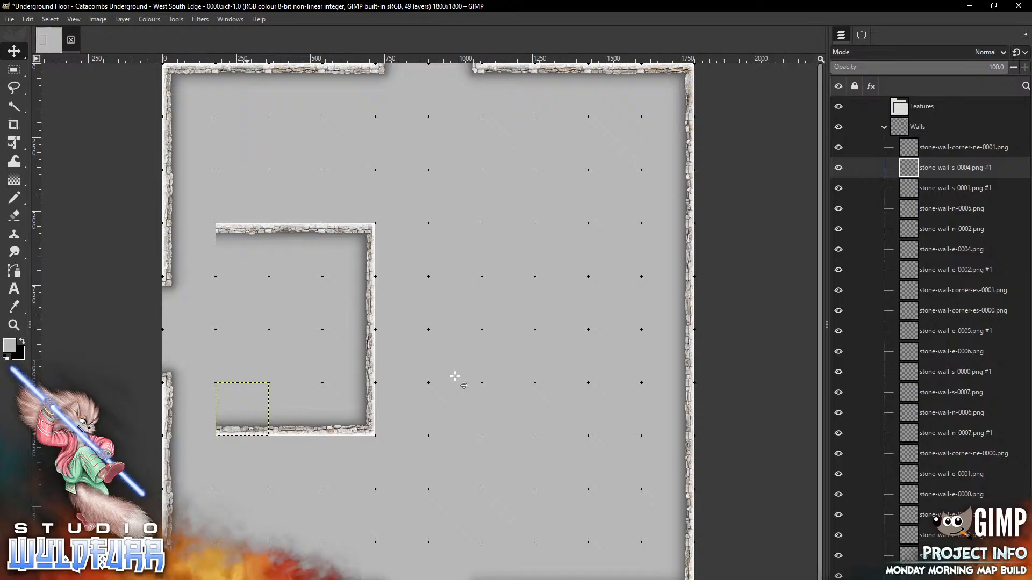
key("alt+Tab")
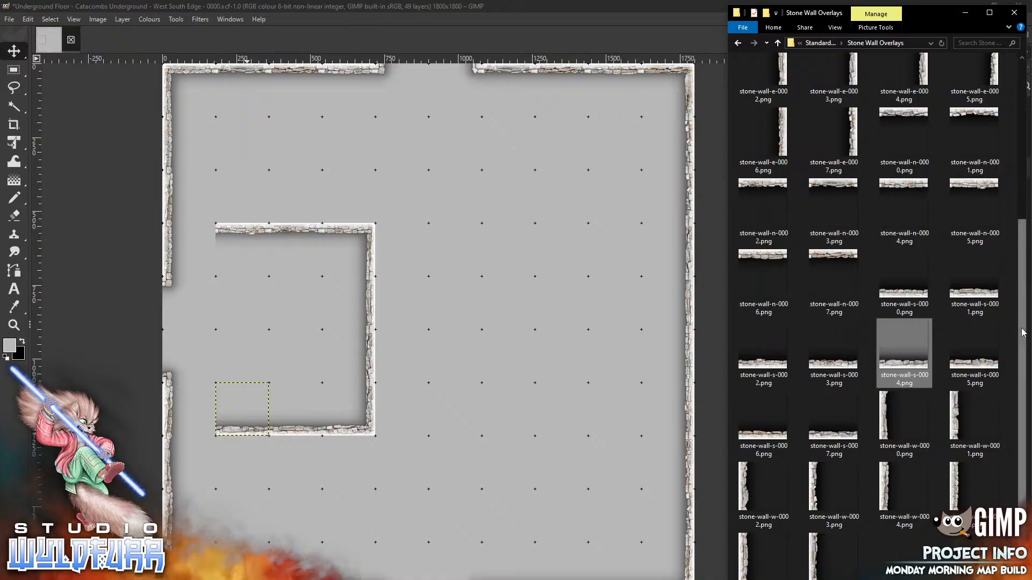
left_click_drag(1021, 330, 1020, 109)
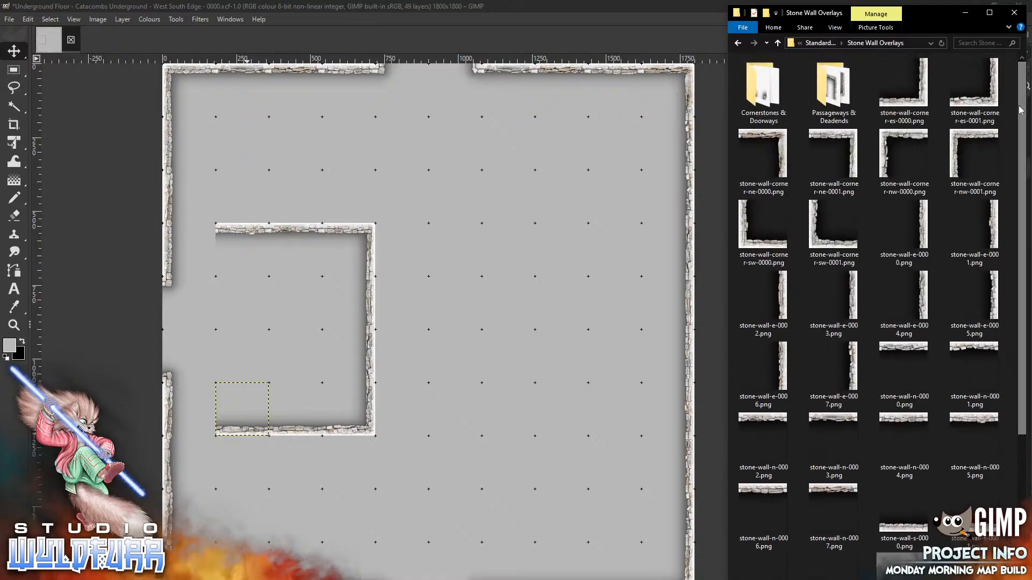
Cap the room's west wall ends with cornerstone-ne-0000 at top and cornerstone-es-0001 at bottom
double_click(754, 86)
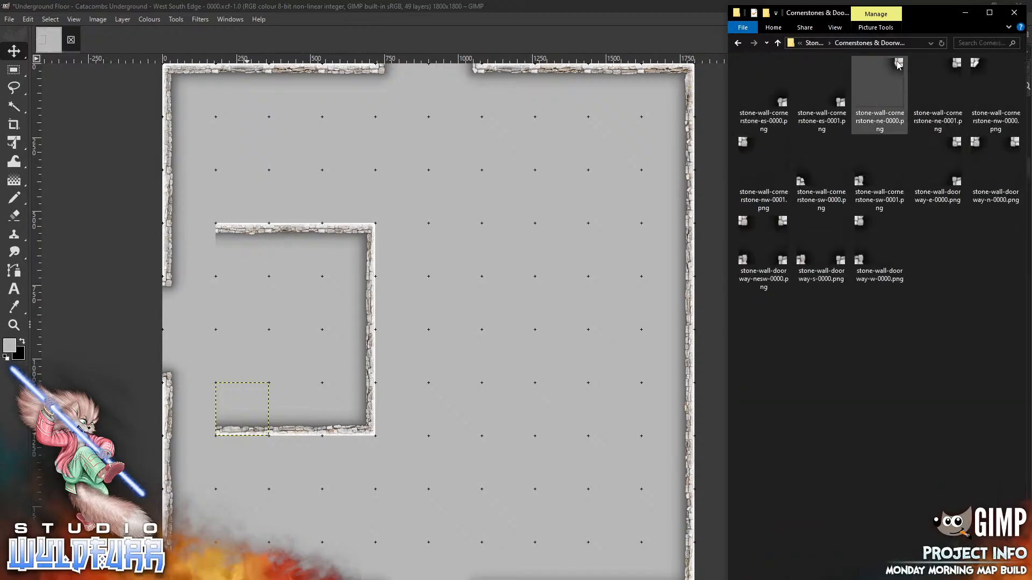
mouse_move(896, 65)
left_mouse_down()
mouse_move(426, 293)
mouse_move(237, 272)
mouse_move(211, 230)
left_mouse_up()
key("alt+Tab")
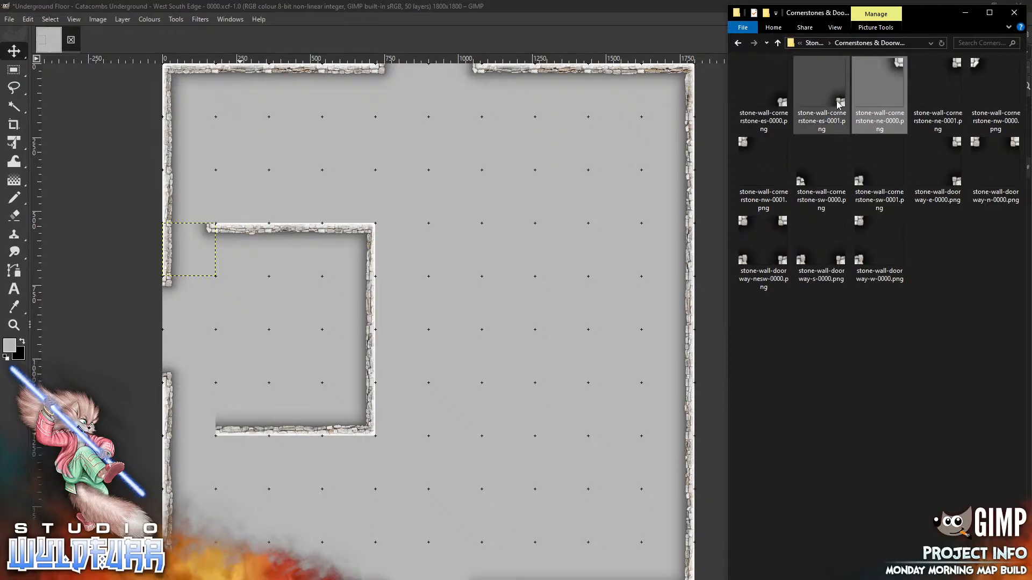
left_click(821, 89)
left_click_drag(508, 216, 508, 216)
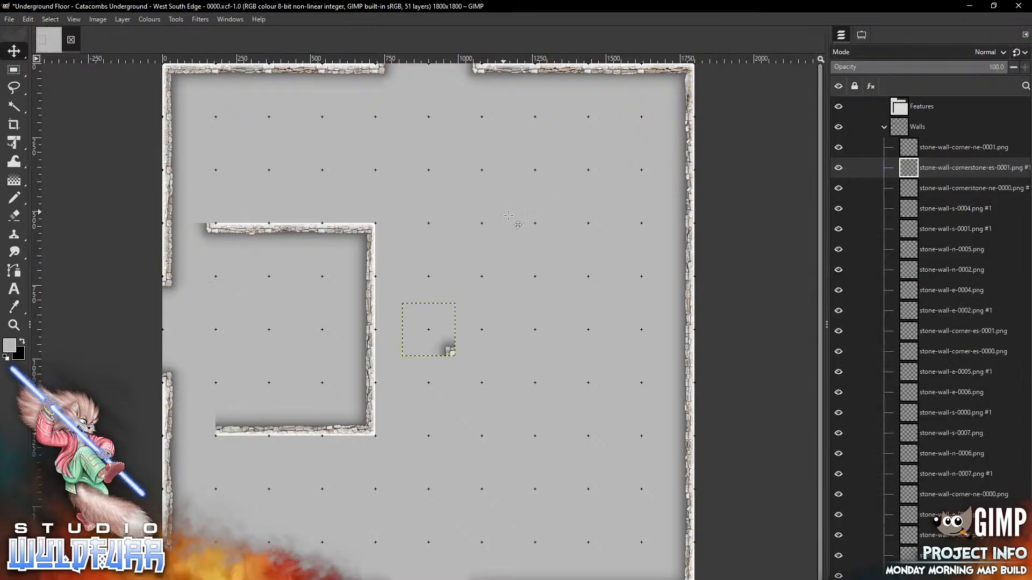
left_click_drag(429, 329, 189, 409)
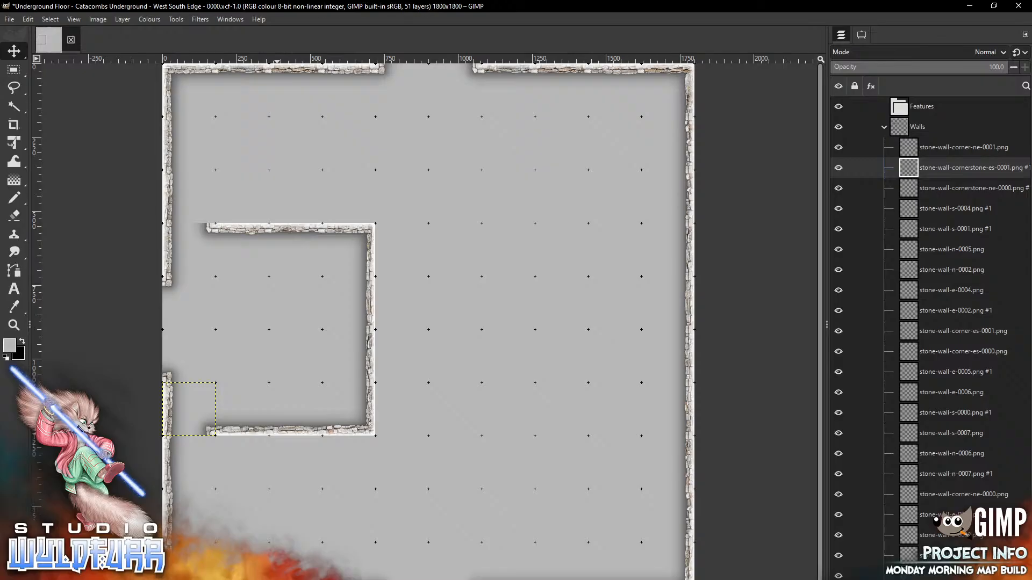
key("alt+Tab")
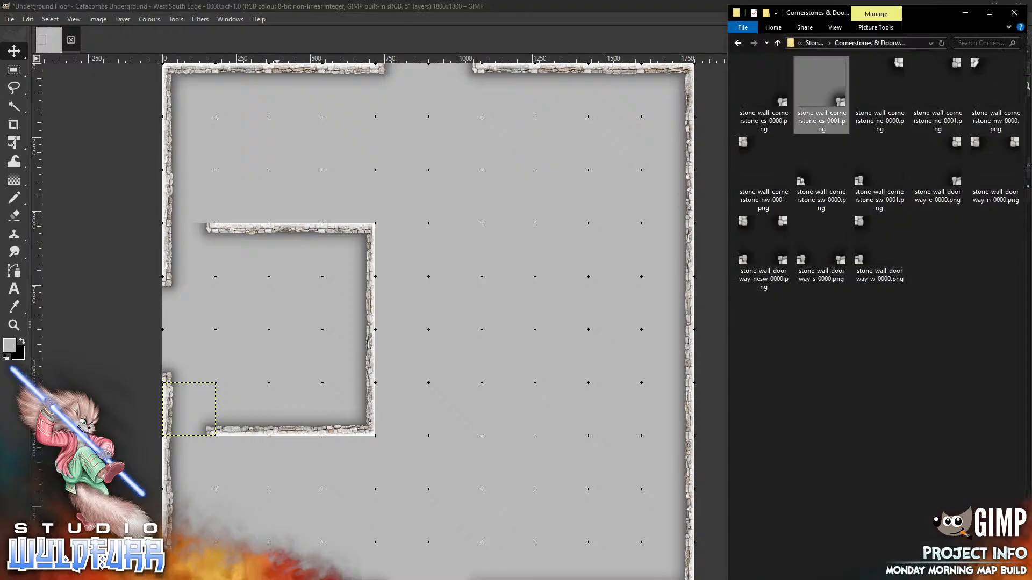
left_click(813, 43)
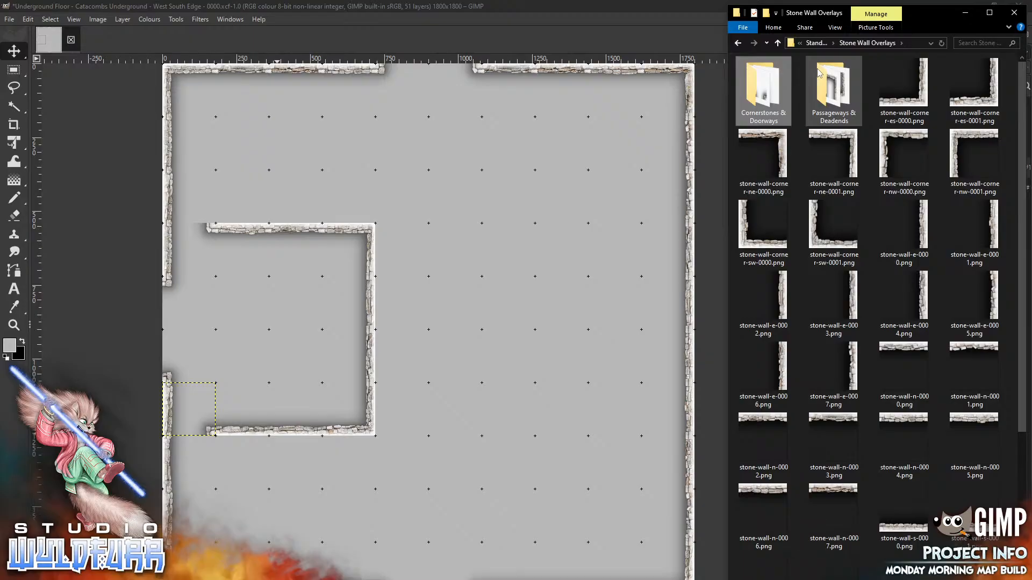
Start vertical walls below and above the room's left corners with e-0003 and e-0007
left_click_drag(833, 299, 506, 350)
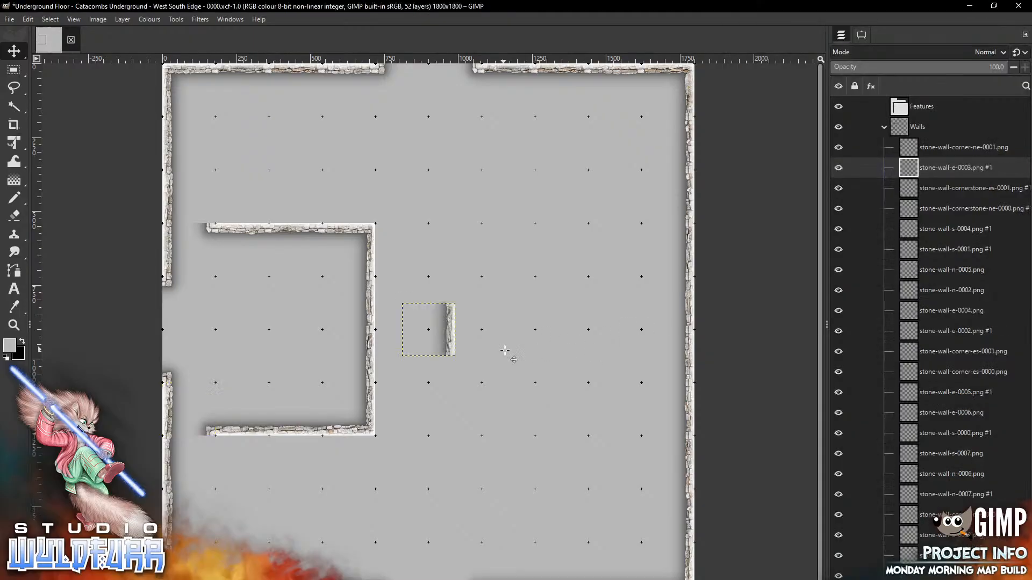
mouse_move(451, 317)
left_mouse_down()
mouse_move(425, 375)
mouse_move(222, 468)
mouse_move(222, 450)
left_mouse_up()
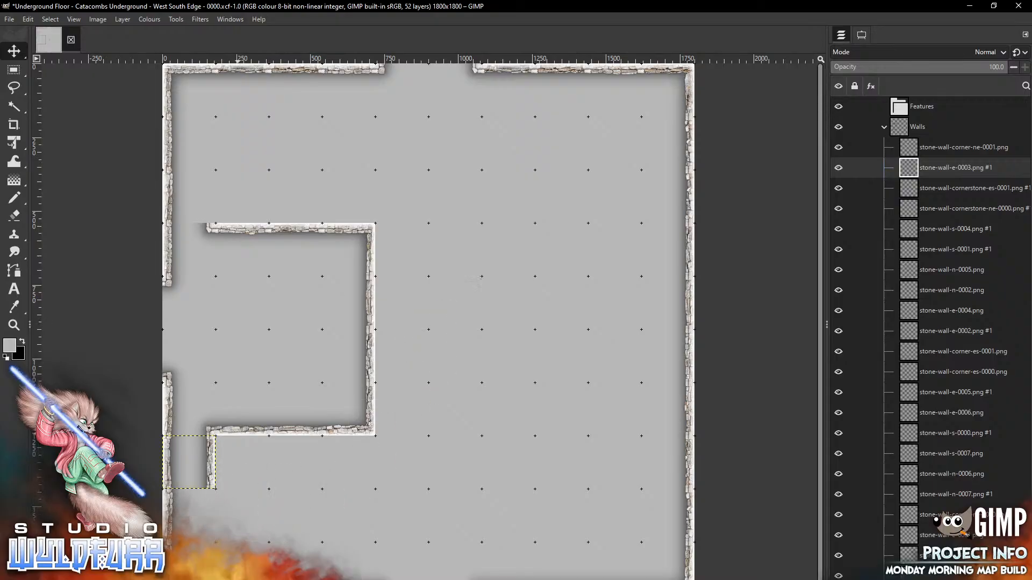
key("alt+Tab")
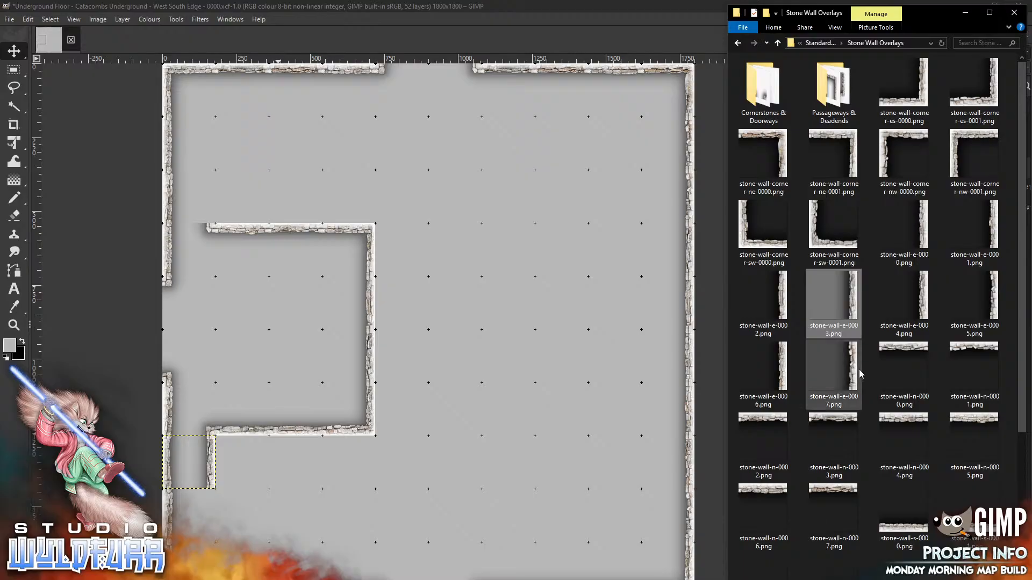
left_click_drag(834, 369, 370, 168)
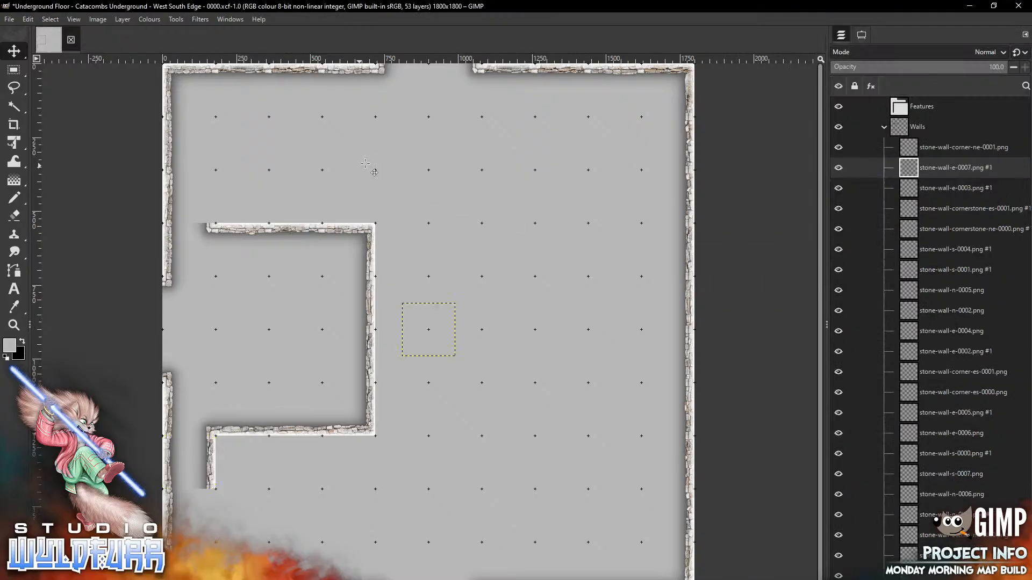
mouse_move(451, 327)
left_mouse_down()
mouse_move(238, 195)
mouse_move(214, 196)
left_mouse_up()
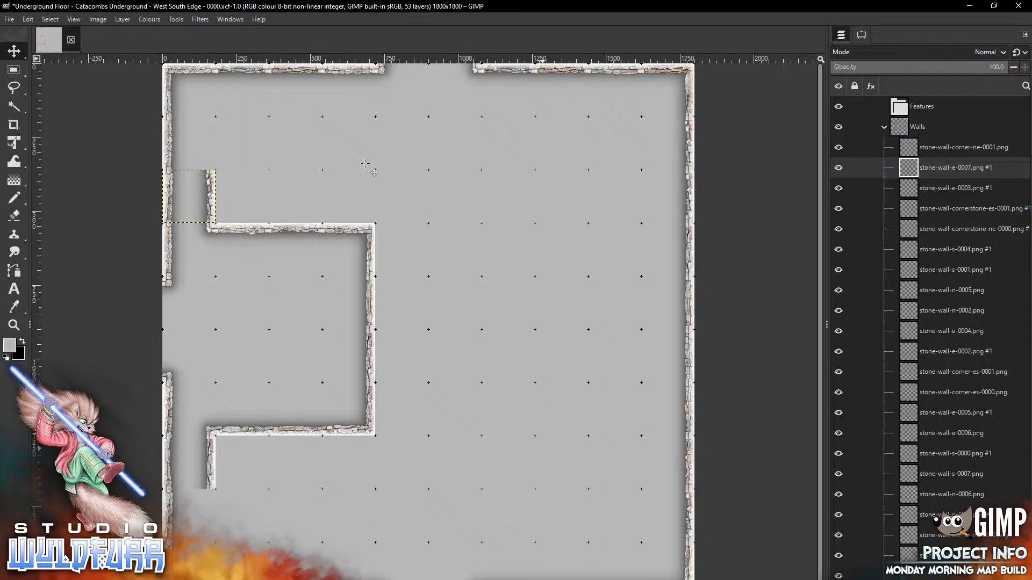
key("alt+Tab")
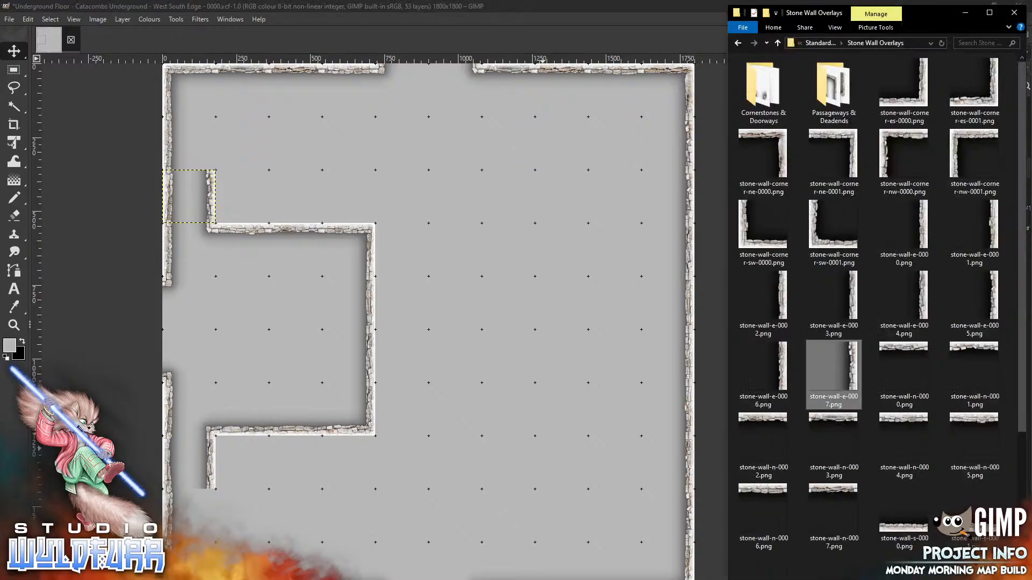
Extend the upper wall toward the map top with e-0006 and the lower one down with e-0005
left_click_drag(782, 374, 421, 213)
left_click_drag(429, 330, 189, 143)
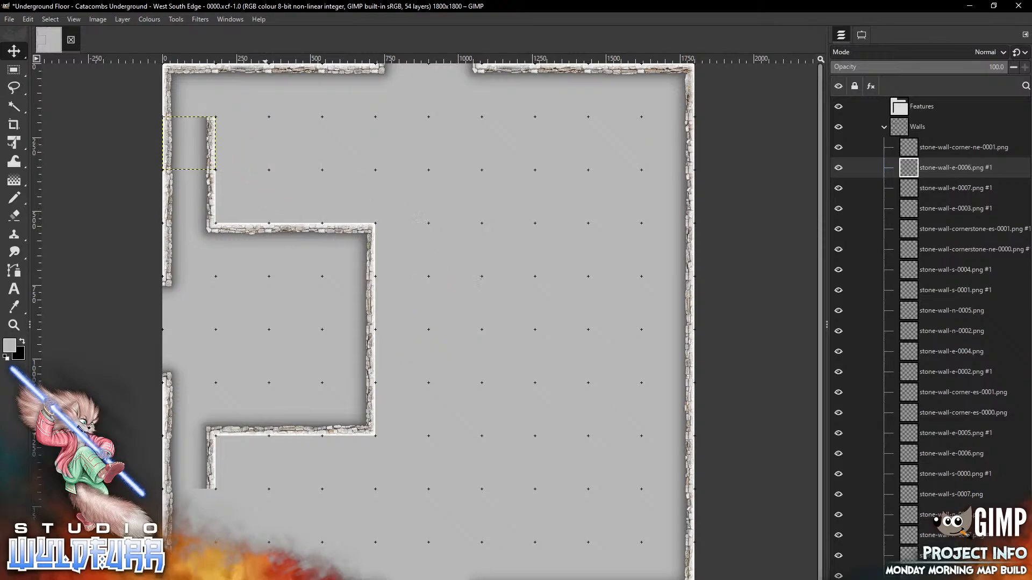
key("alt+Tab")
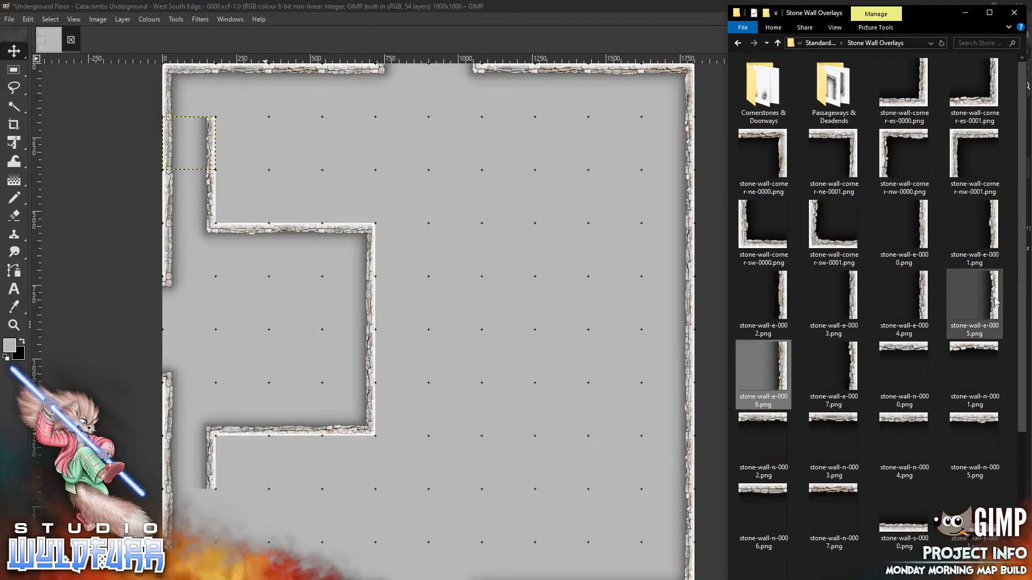
left_click_drag(993, 301, 484, 356)
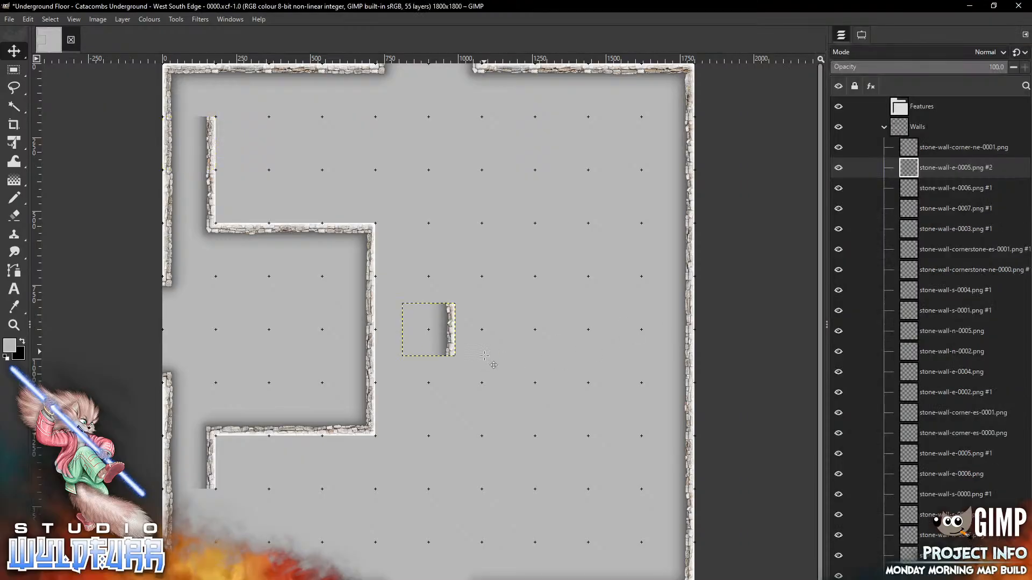
mouse_move(450, 326)
left_mouse_down()
mouse_move(253, 520)
mouse_move(210, 512)
left_mouse_up()
key("alt+Tab")
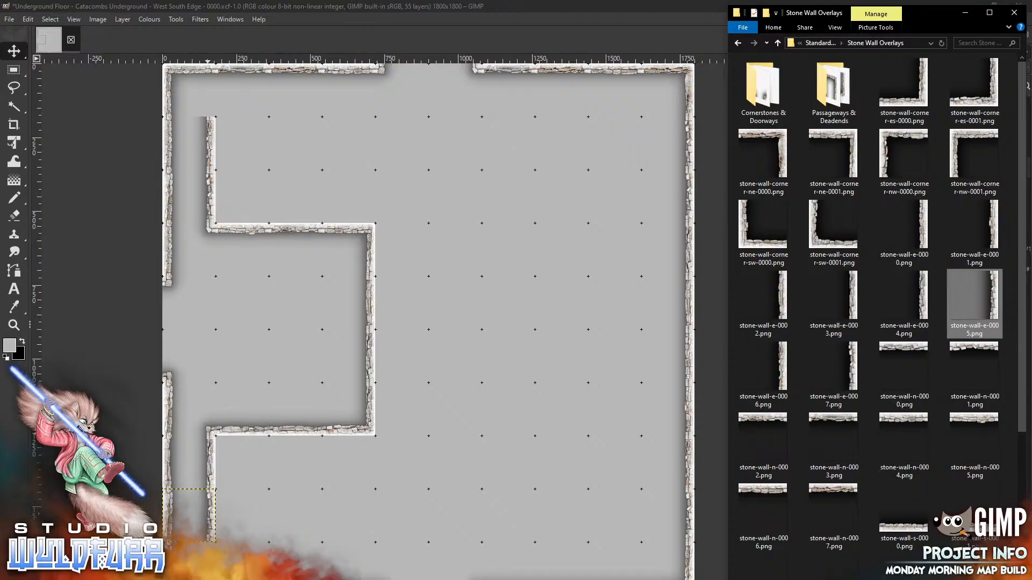
Place corner-es-0000 above the room's top wall, then close Photoshop after it opened stone-wall-e-0004
left_click_drag(920, 96, 413, 204)
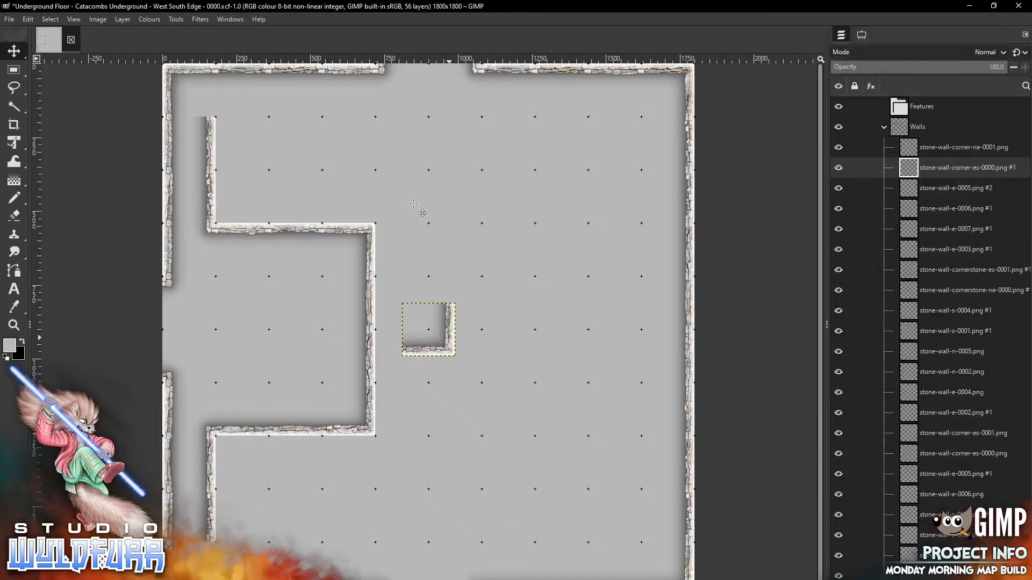
mouse_move(449, 335)
left_mouse_down()
mouse_move(384, 149)
mouse_move(371, 141)
mouse_move(370, 200)
left_mouse_up()
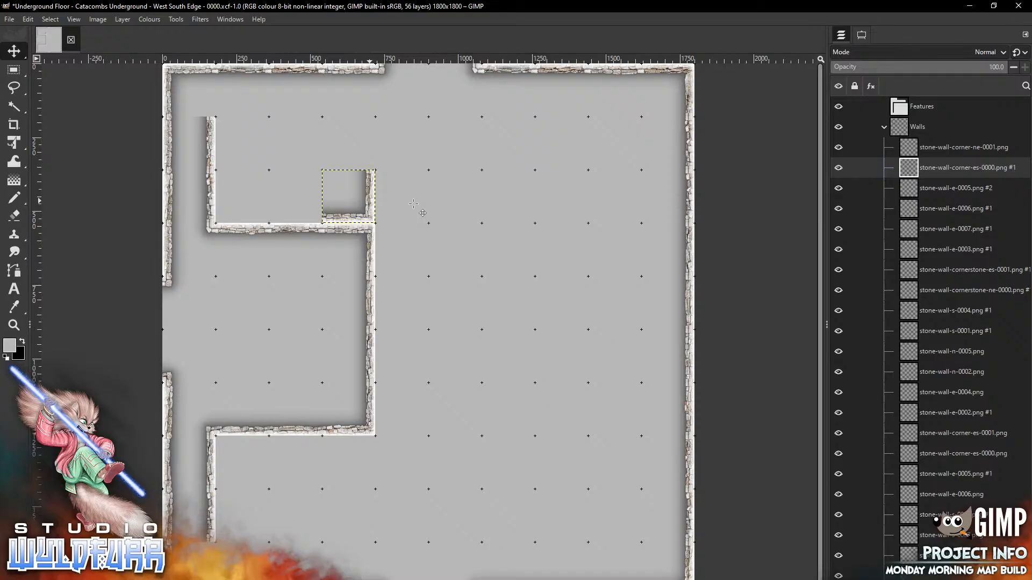
key("alt+Tab")
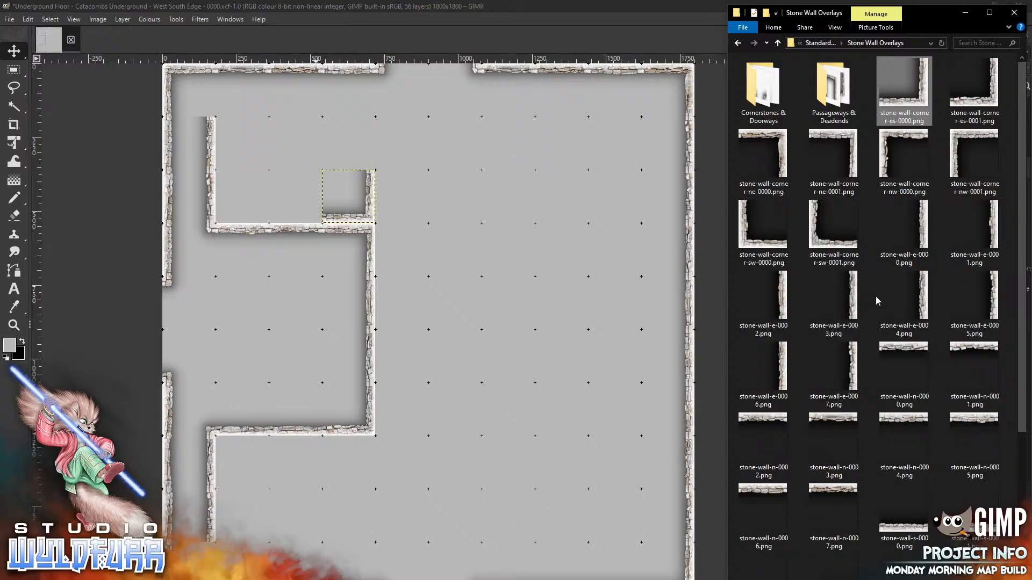
left_click(921, 299)
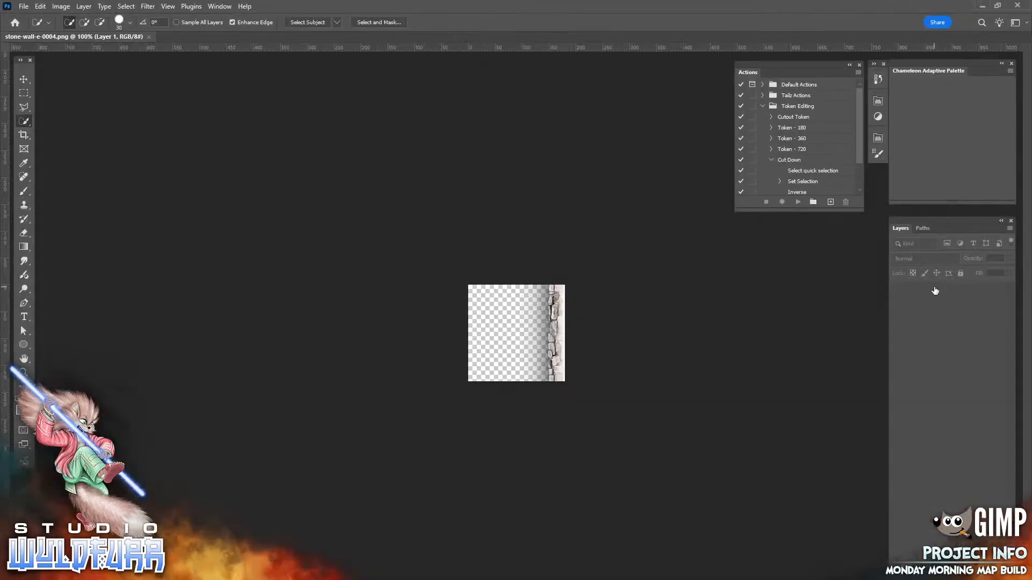
left_click(1016, 10)
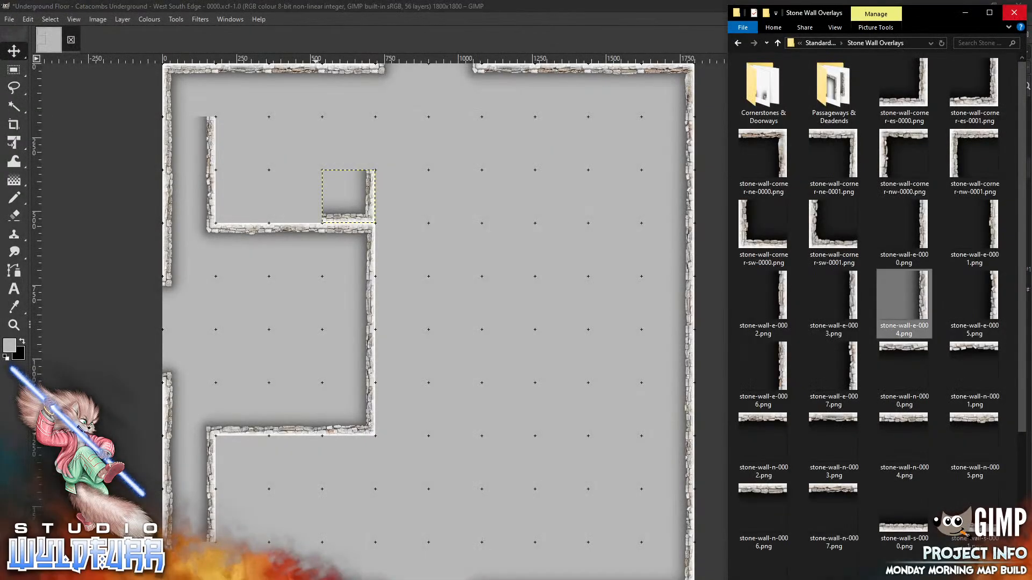
Place stone-wall-corner-sw-0000 in the upper-left room's lower-left corner
mouse_move(261, 578)
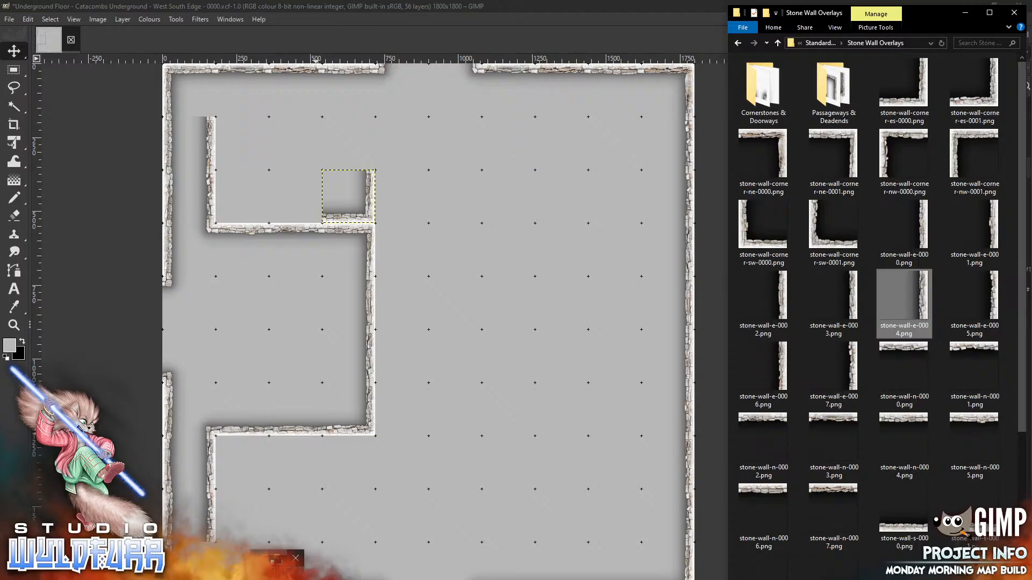
left_click_drag(748, 241, 458, 337)
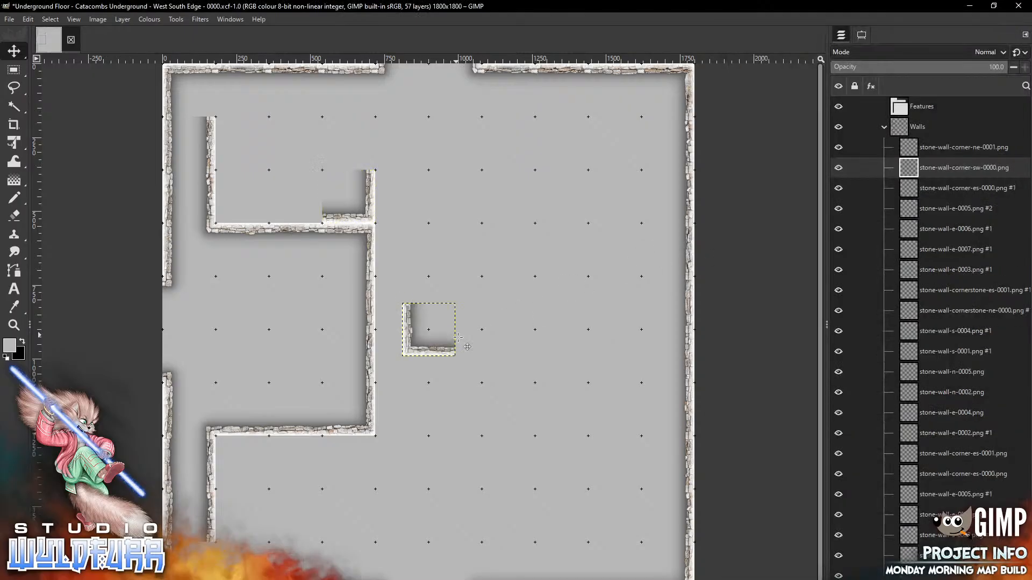
left_click_drag(424, 347, 240, 214)
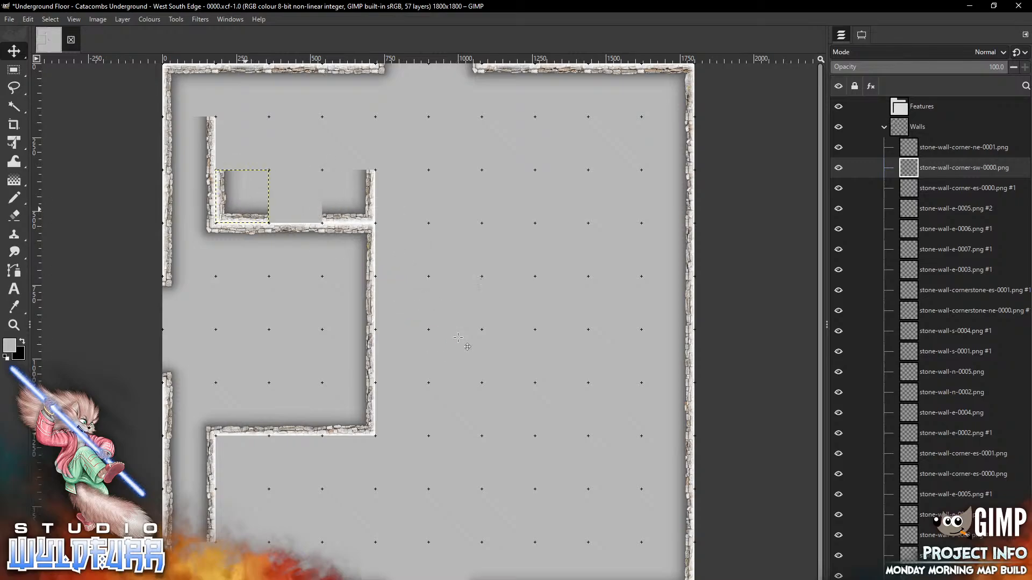
key("alt+Tab")
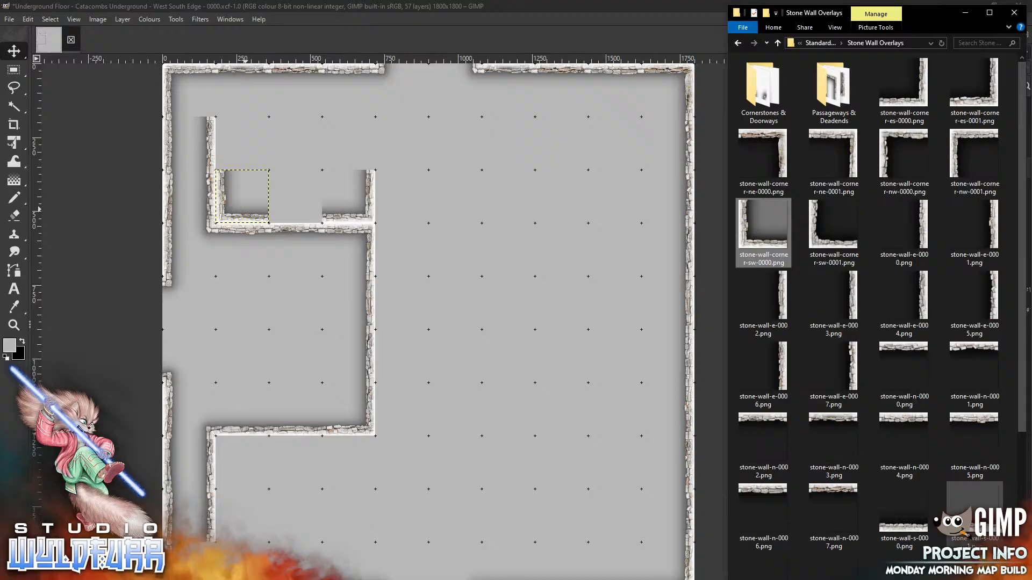
Fit stone-wall-s-0007 into the upper-left room's bottom gap
scroll(1023, 440, "down", 1)
scroll(1023, 440, "down", 4)
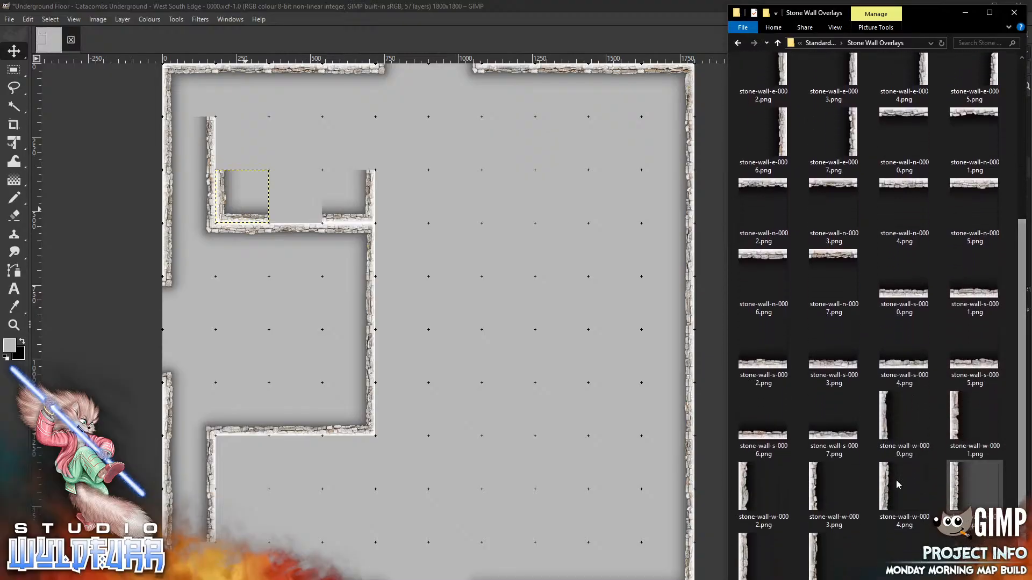
left_click_drag(834, 436, 475, 165)
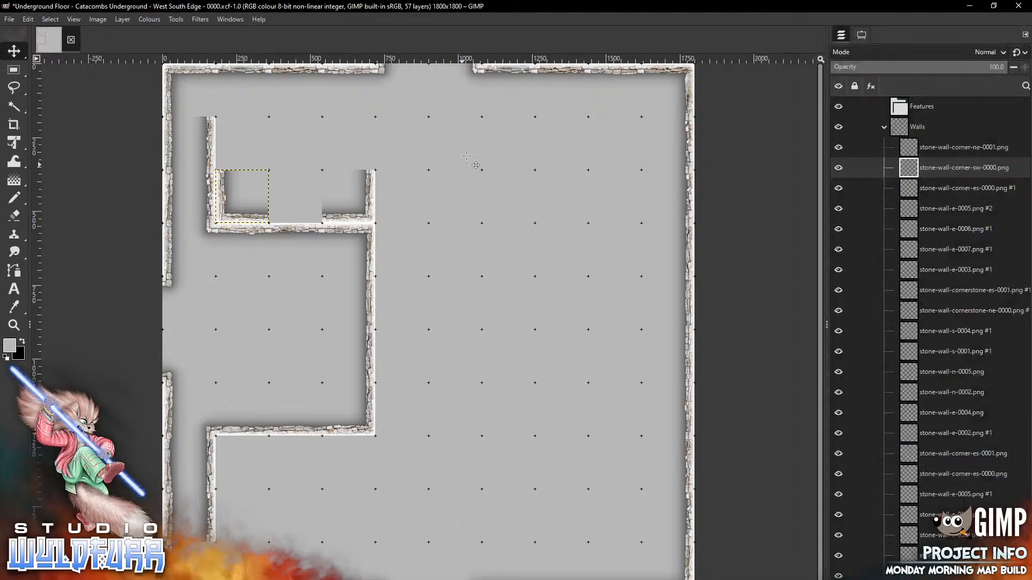
left_click_drag(435, 351, 302, 219)
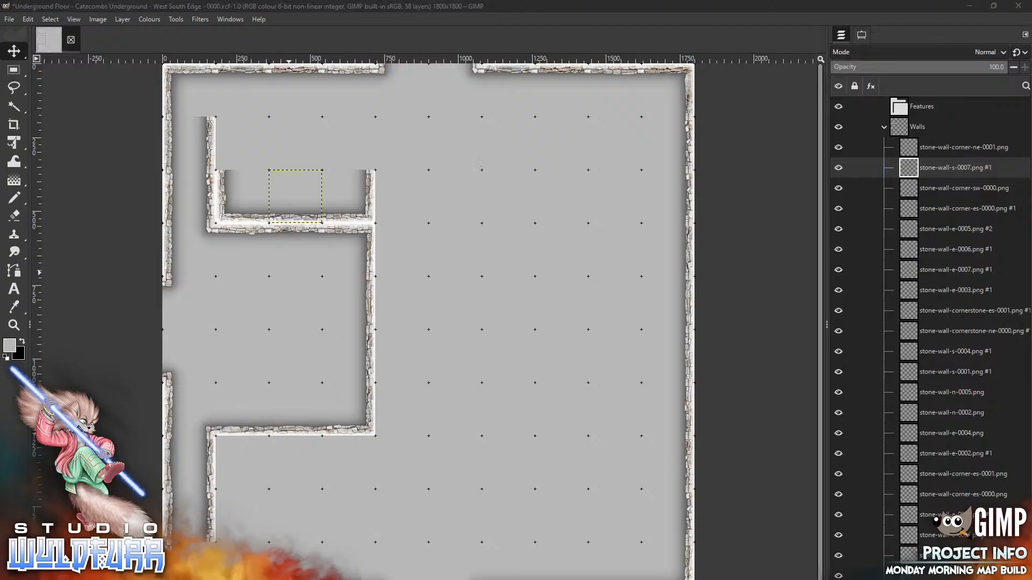
key("alt+Tab")
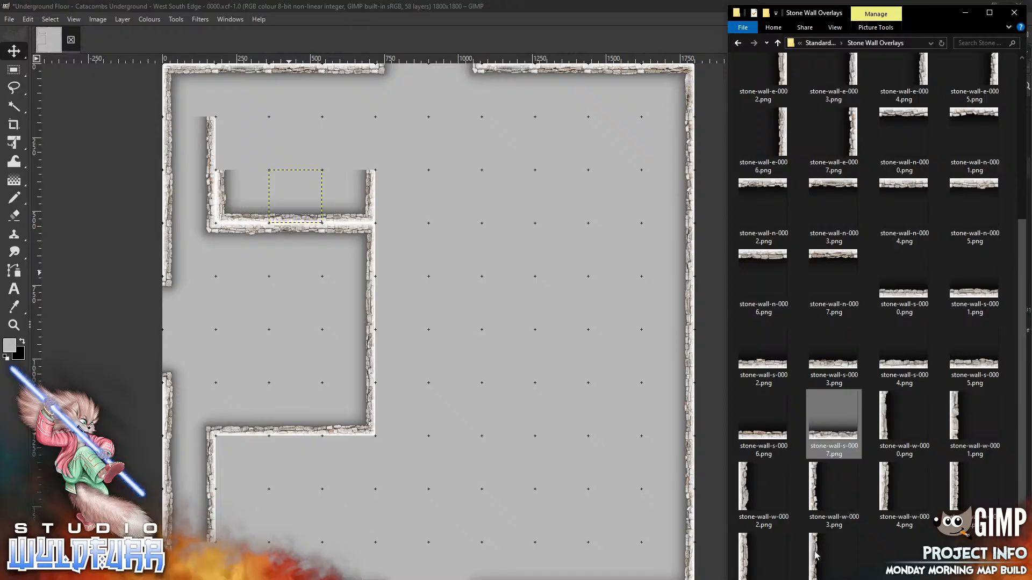
Line up stone-wall-w-0007 with the upper-left room's left wall
left_click_drag(440, 205, 440, 204)
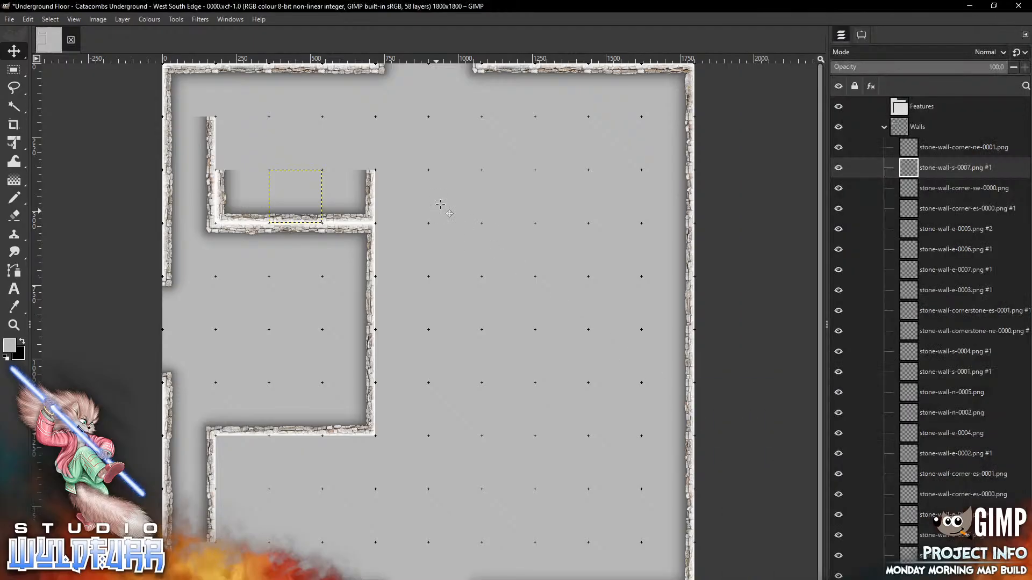
mouse_move(408, 325)
left_mouse_down()
mouse_move(408, 291)
mouse_move(242, 147)
mouse_move(223, 148)
left_mouse_up()
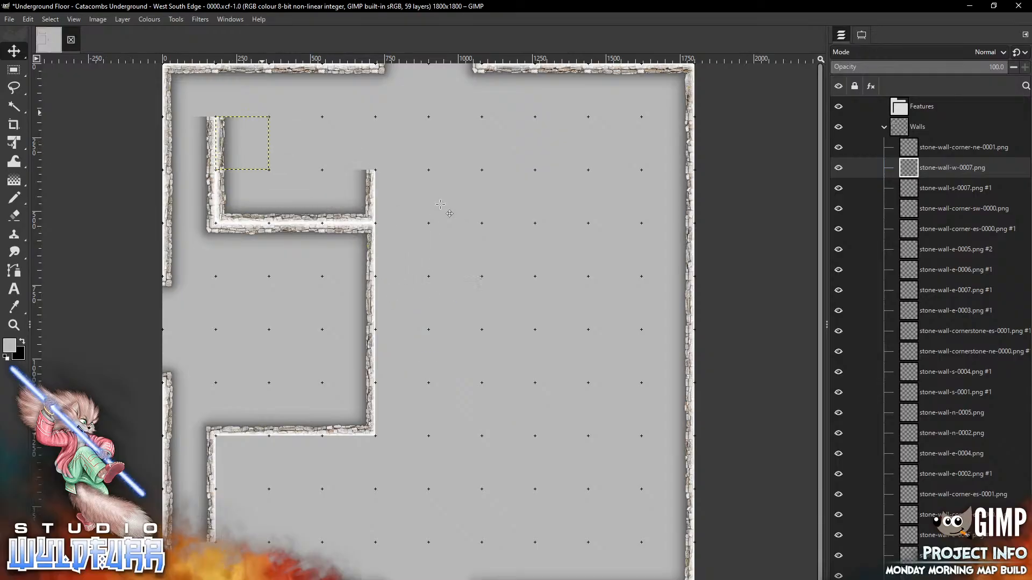
key("alt+Tab")
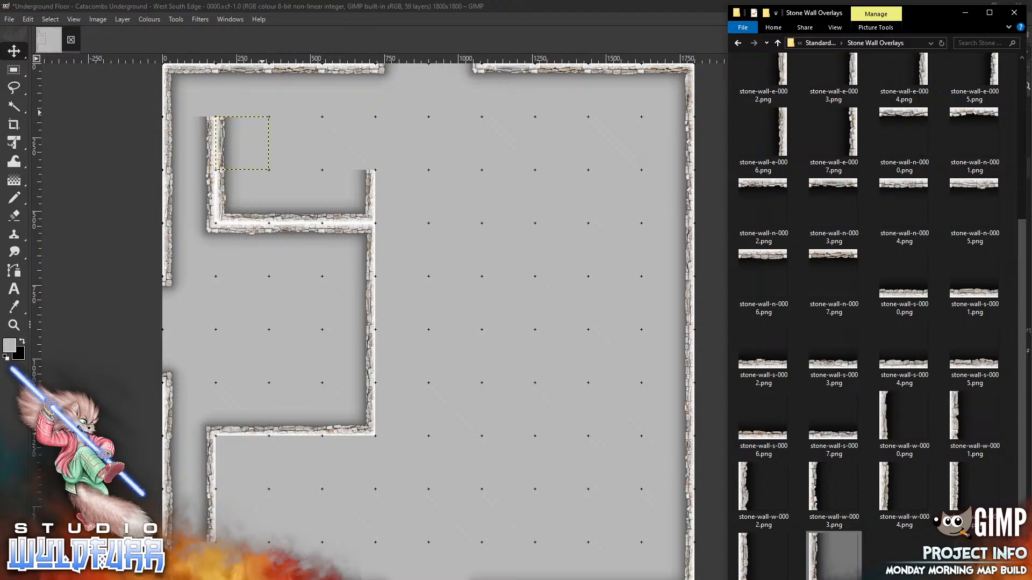
scroll(992, 157, "up", 5)
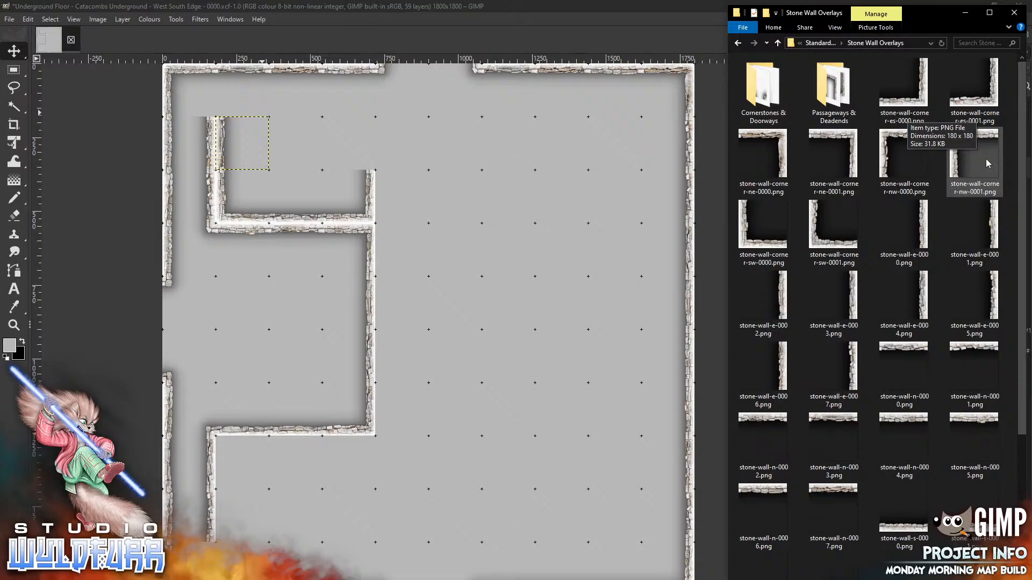
Place cornerstone-es-0001 at the map's top-left corner and cornerstone-sw-0001 atop the inner west wall
double_click(758, 84)
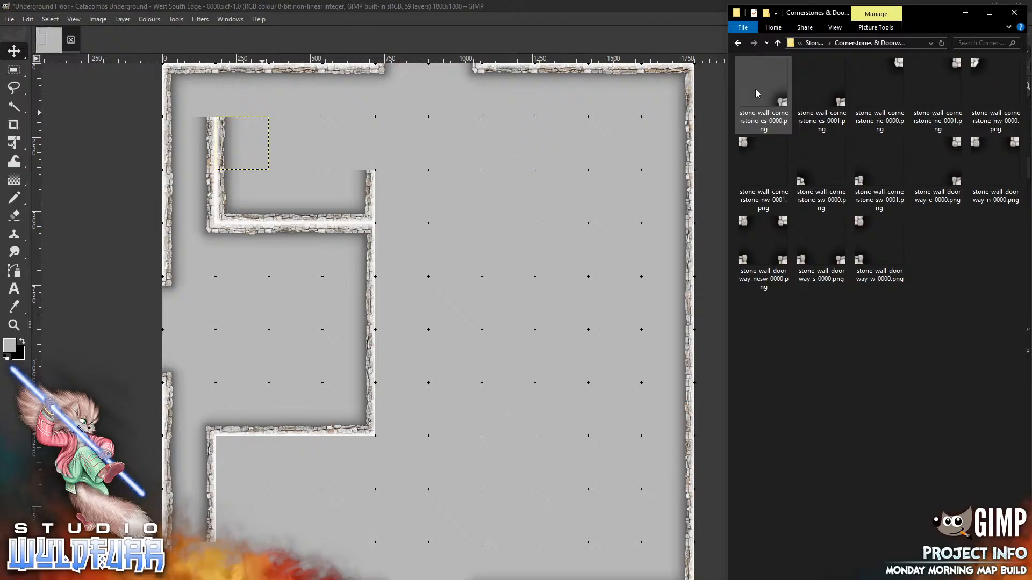
left_click_drag(832, 97, 436, 273)
left_click_drag(428, 331, 189, 90)
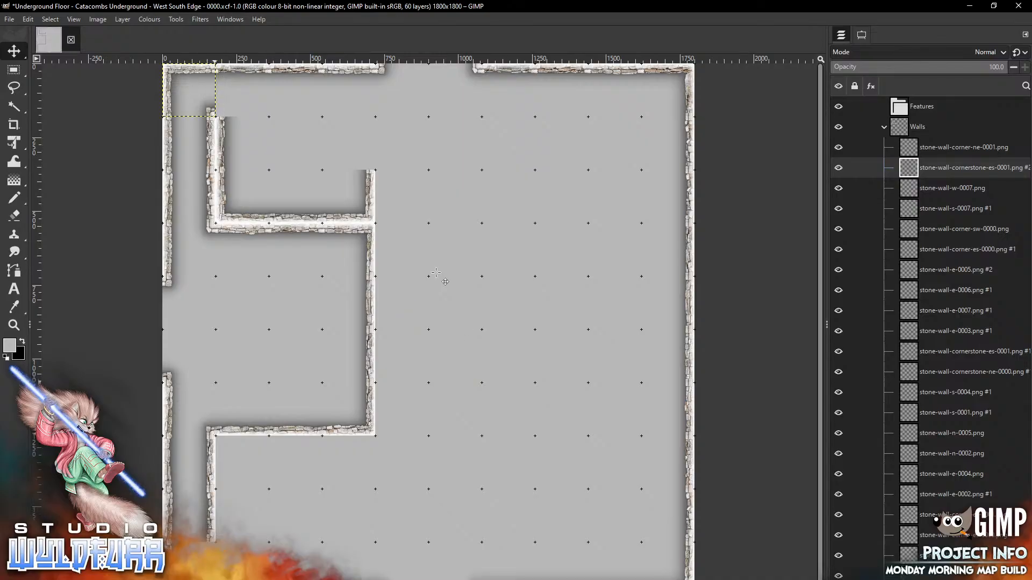
key("alt+Tab")
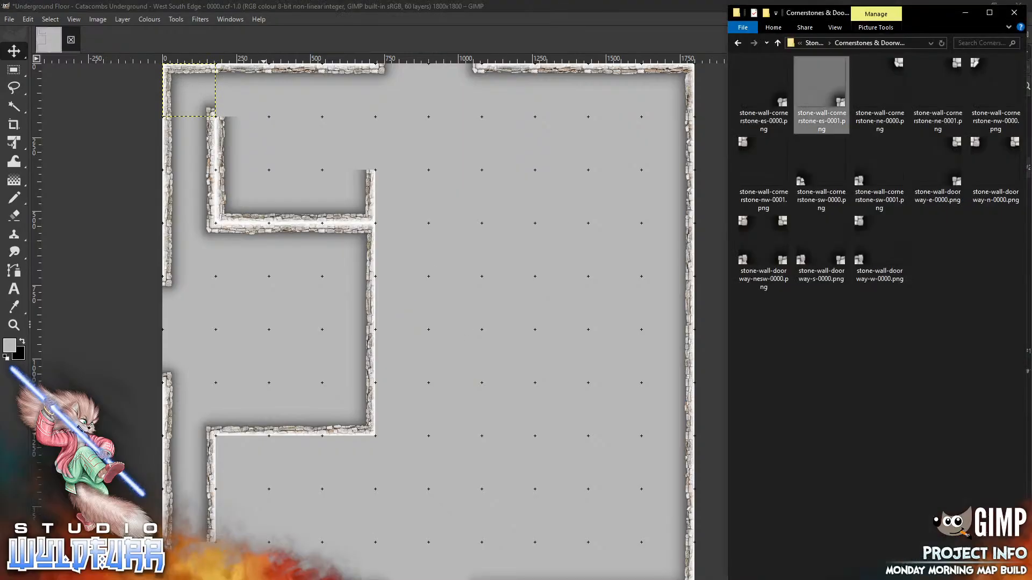
left_click_drag(863, 182, 506, 308)
mouse_move(413, 348)
left_mouse_down()
mouse_move(261, 116)
mouse_move(226, 108)
left_mouse_up()
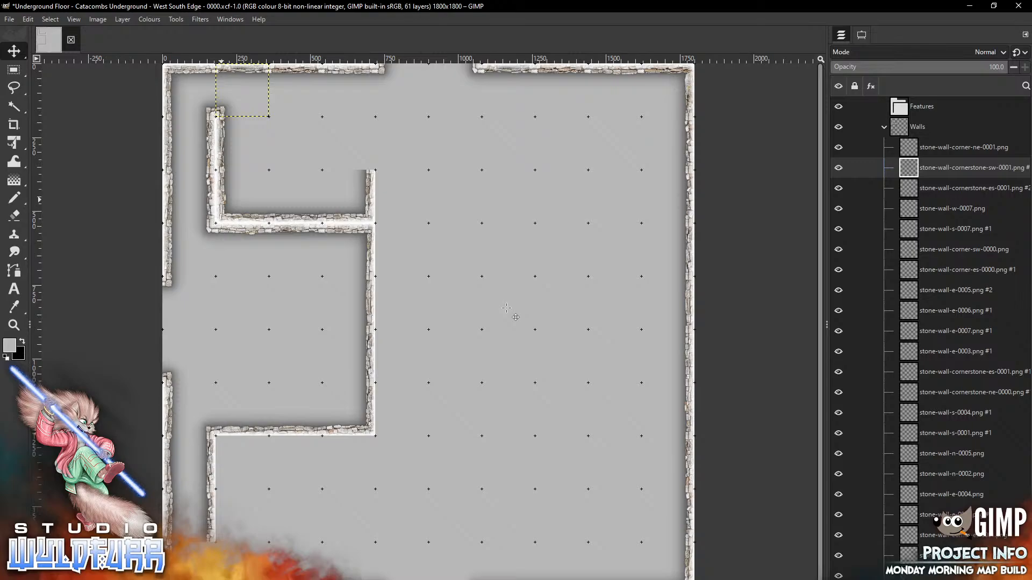
key("alt+Tab")
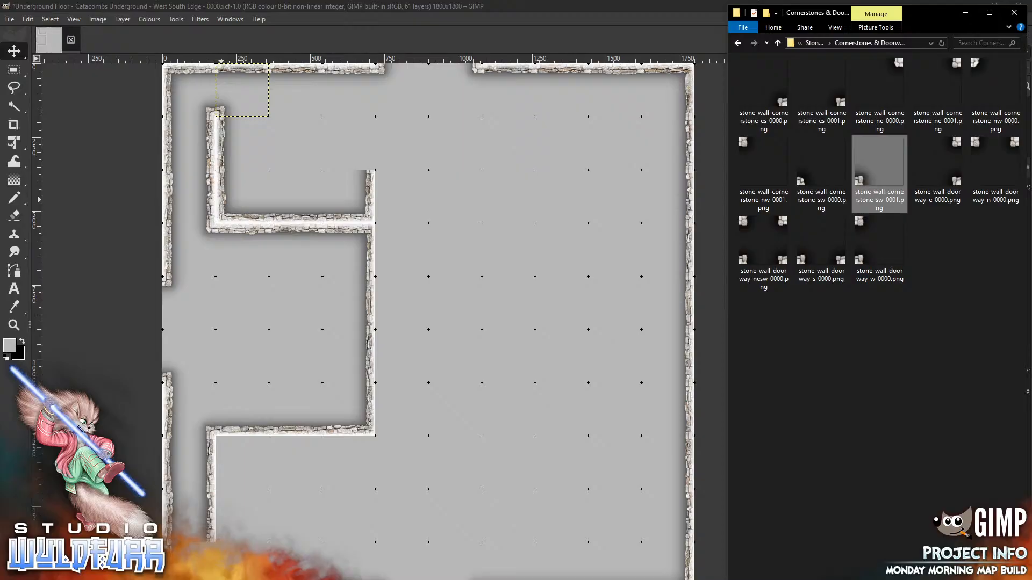
Set cornerstone-es-0000 at the upper-left room's top-right corner, then return to Stone Wall Overlays
key("alt+Tab")
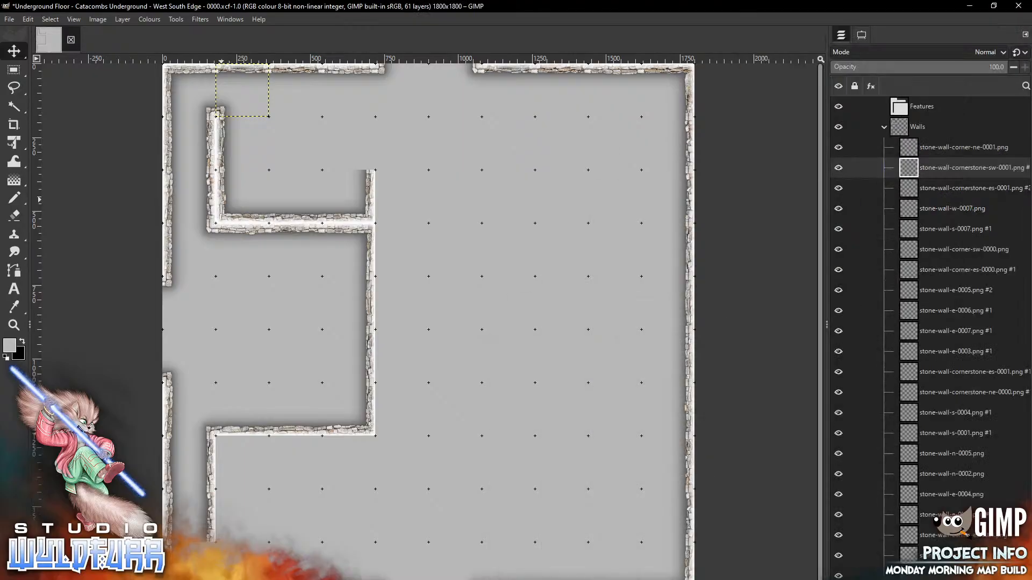
key("alt+Tab")
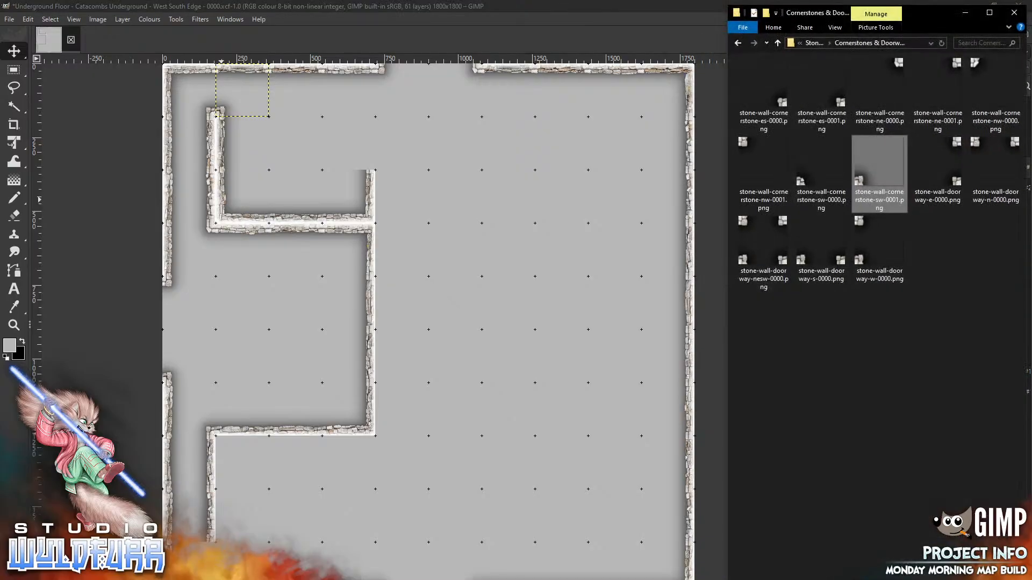
left_click_drag(763, 94, 462, 289)
mouse_move(449, 350)
left_mouse_down()
mouse_move(395, 148)
mouse_move(376, 106)
mouse_move(370, 112)
left_mouse_up()
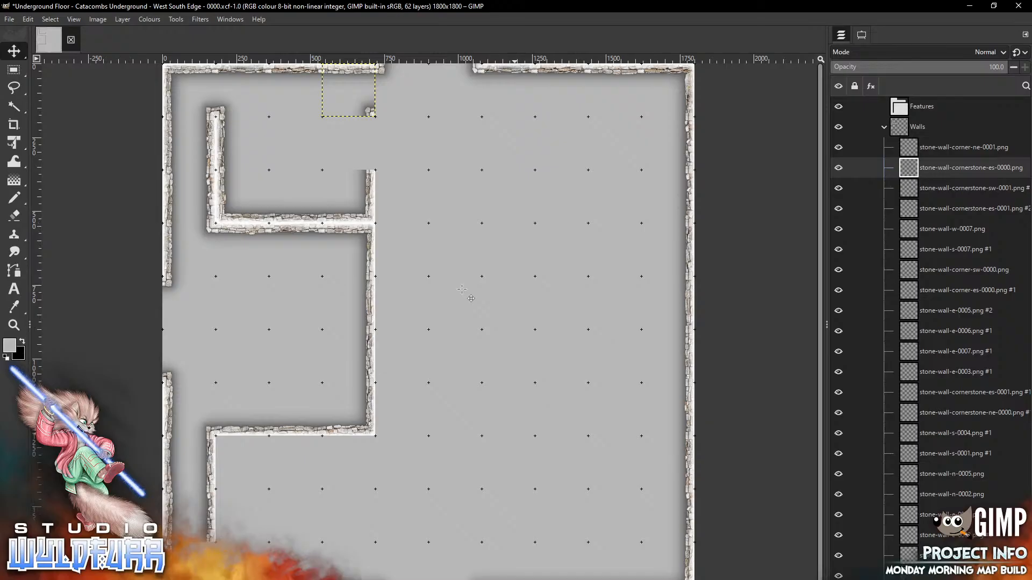
key("alt+Tab")
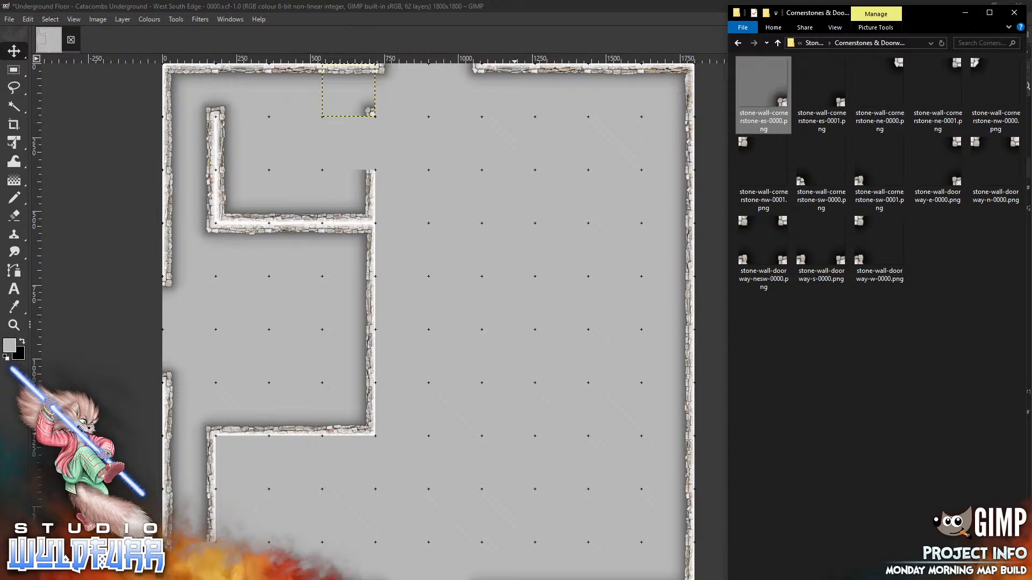
left_click(814, 43)
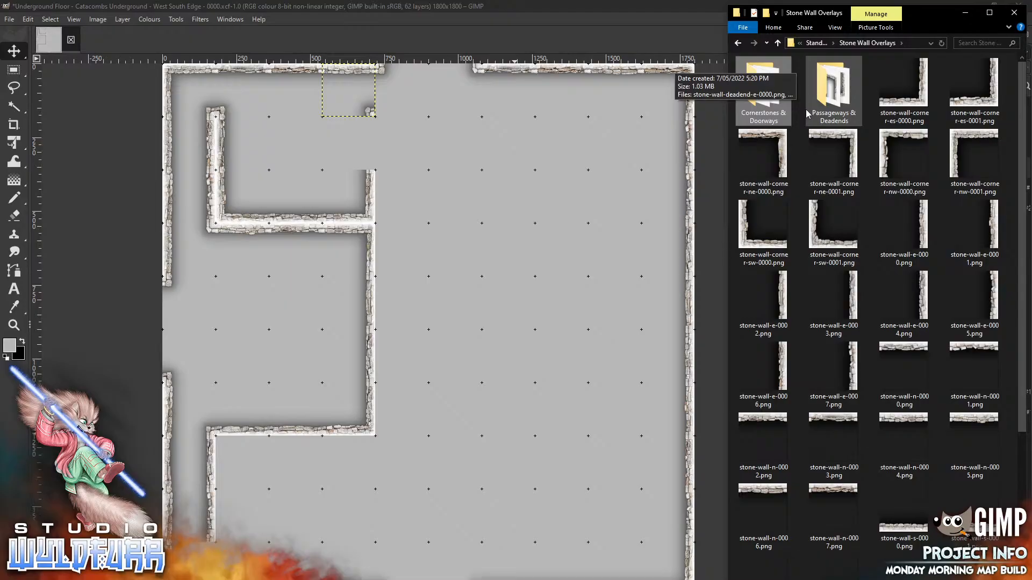
Drop stone-wall-e-0003, then move corner-sw-0001 beside the inner east wall to close the small room
left_click_drag(833, 296, 374, 142)
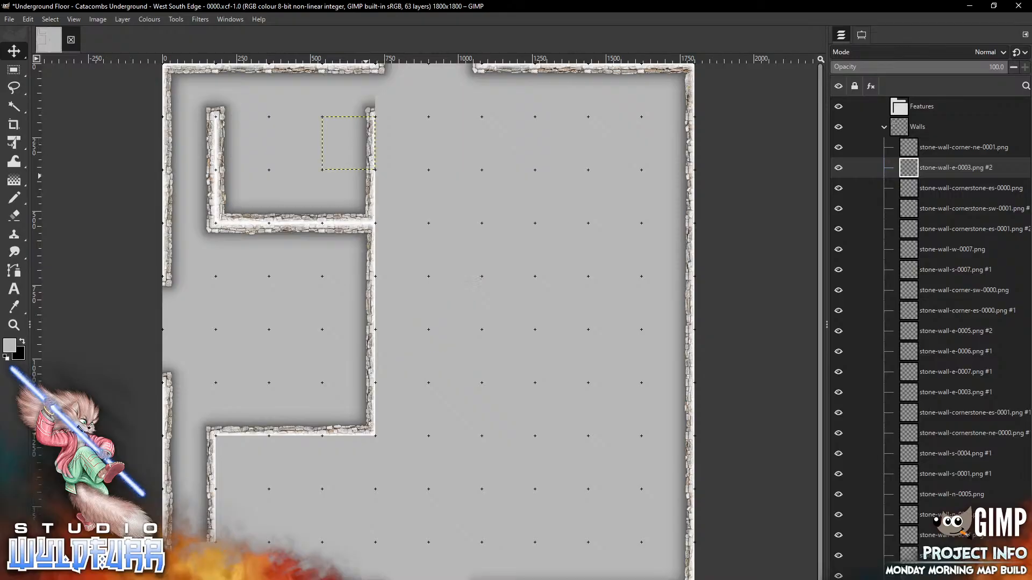
key("alt+Tab")
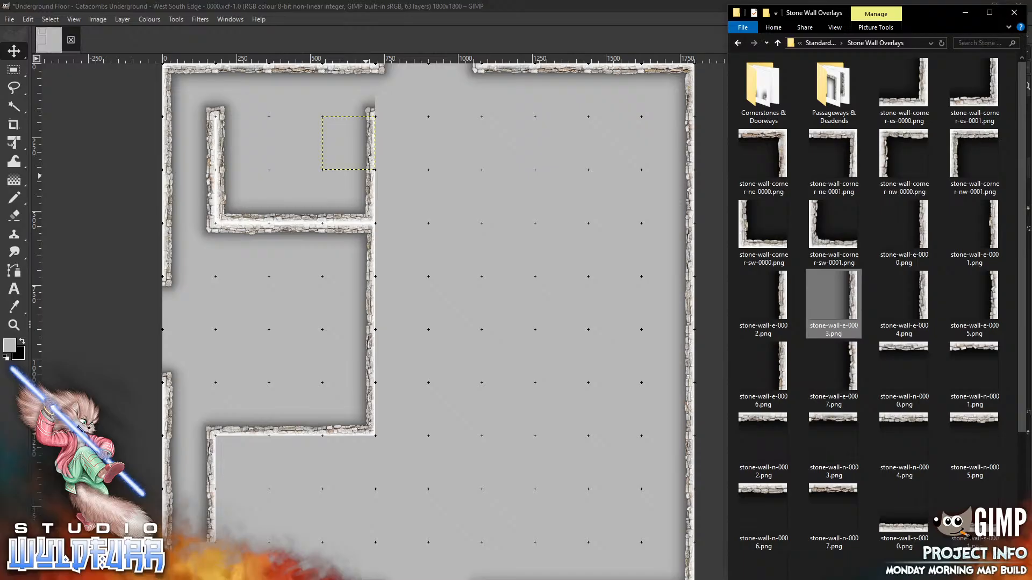
left_click(833, 226)
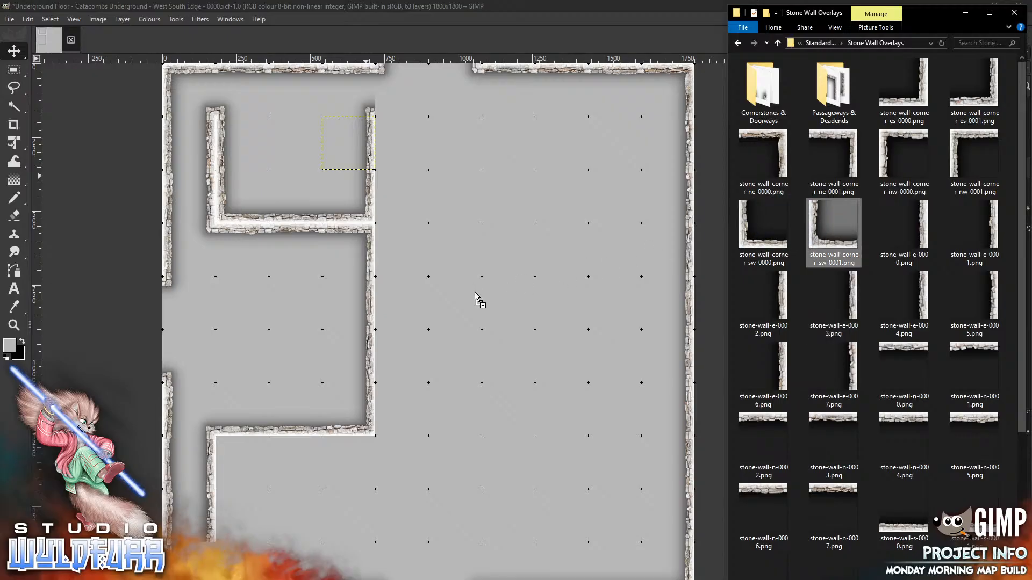
left_click_drag(420, 341, 393, 154)
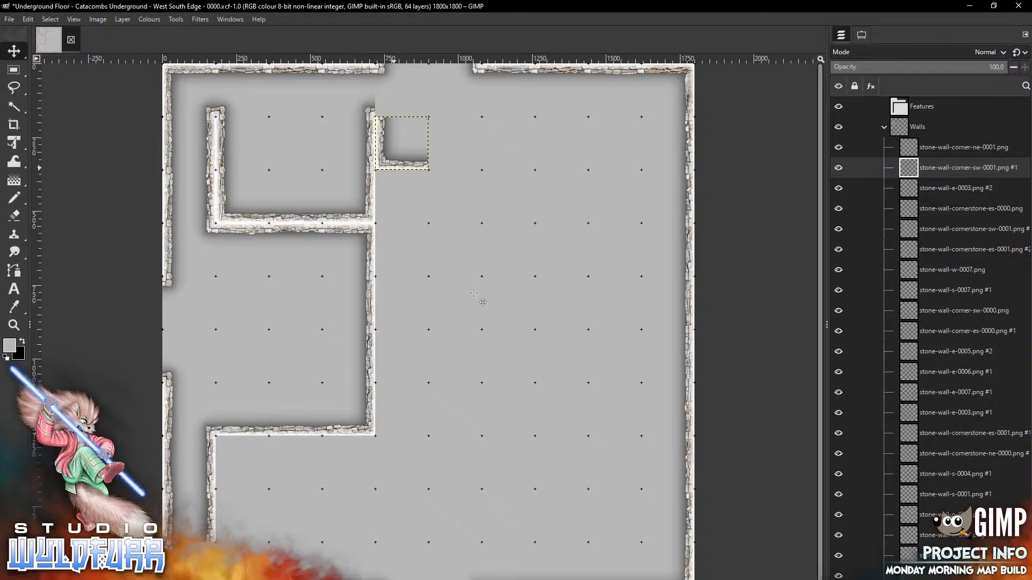
key("alt+Tab")
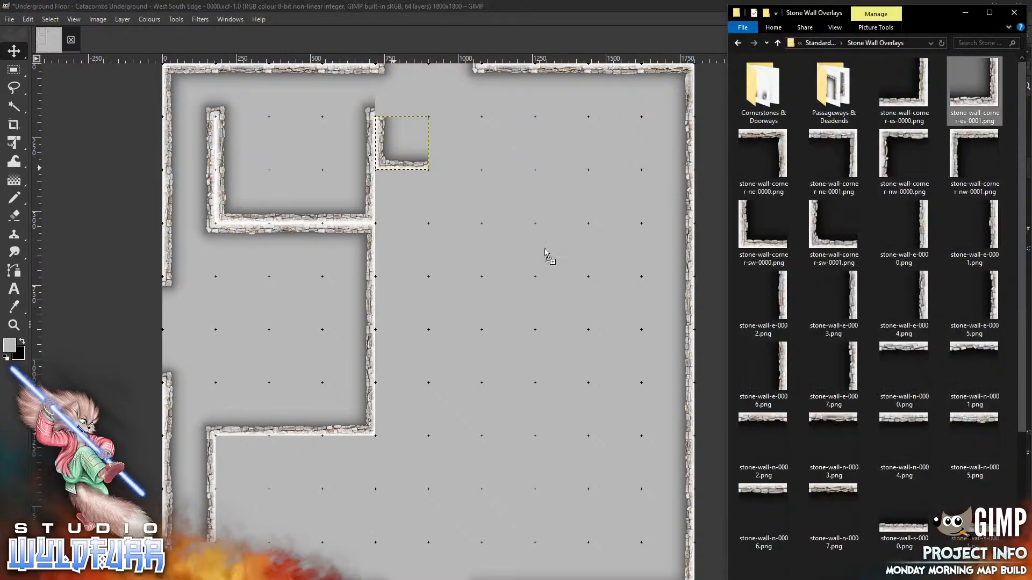
left_click(483, 279)
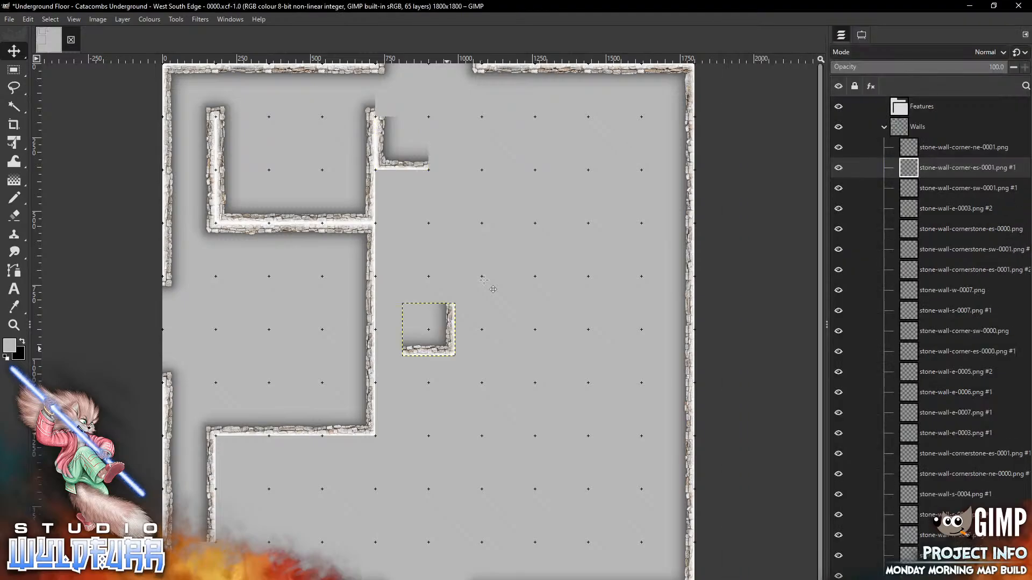
mouse_move(448, 349)
left_mouse_down()
mouse_move(482, 178)
mouse_move(474, 165)
left_mouse_up()
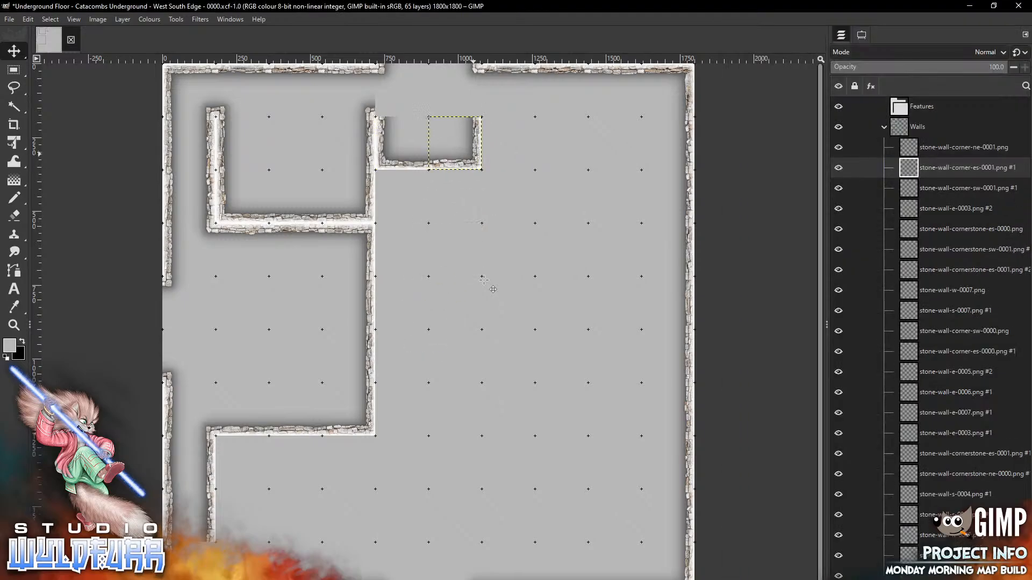
From Cornerstones & Doorways, add cornerstone-sw-0000 and cornerstone-es-0001, nudging the latter into the top doorway
key("alt+Tab")
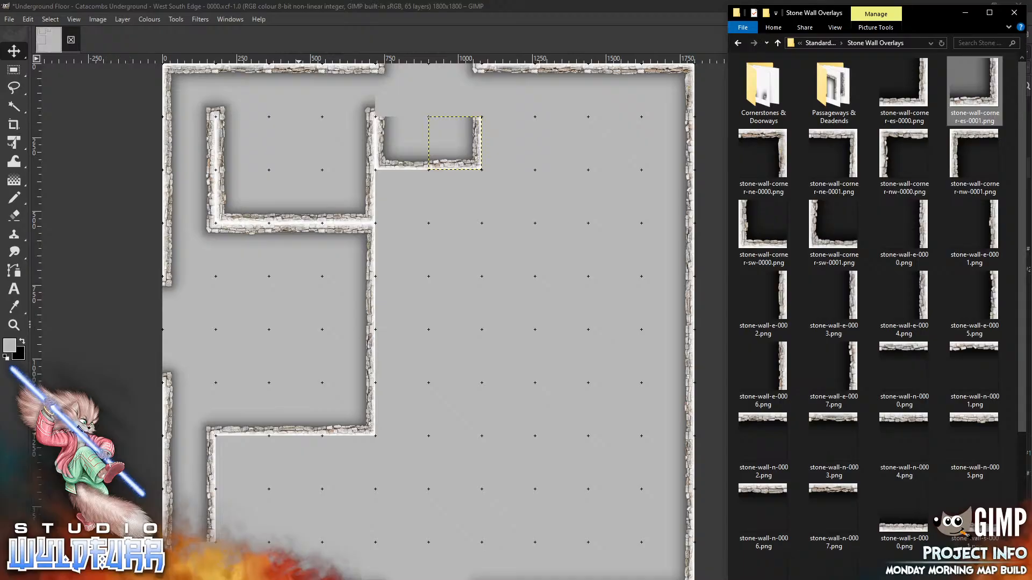
left_click(762, 94)
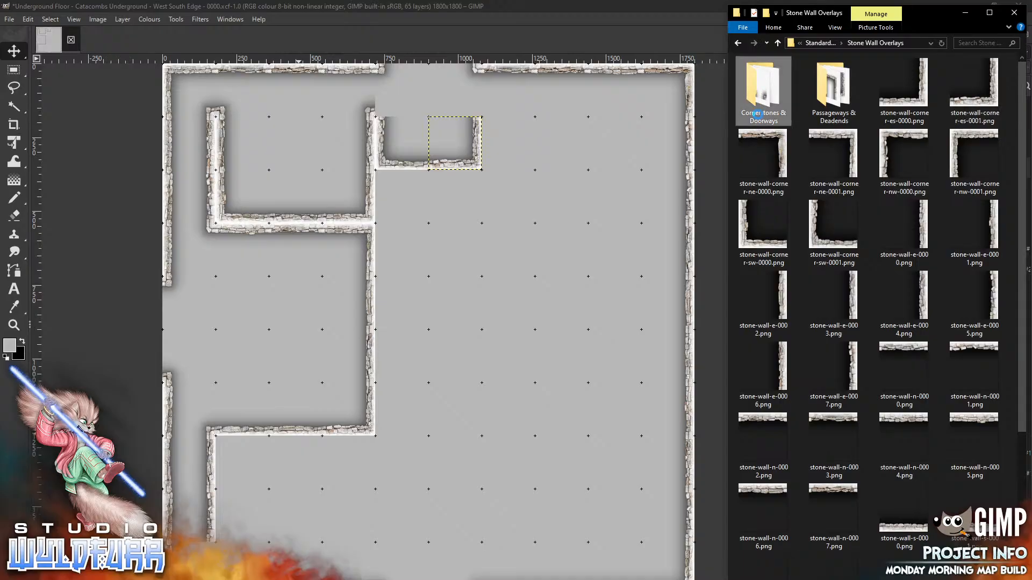
double_click(762, 94)
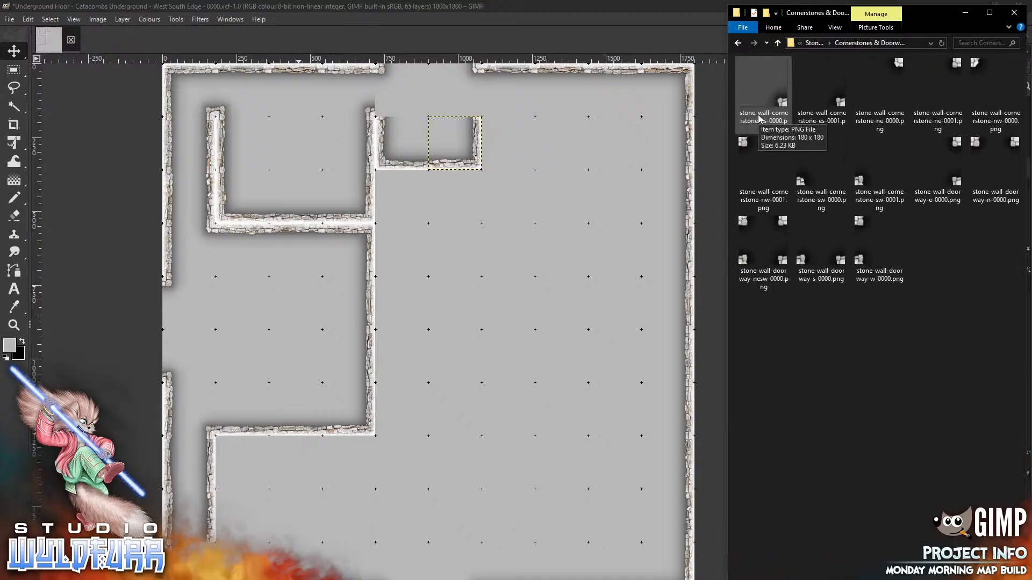
left_click_drag(805, 181, 413, 350)
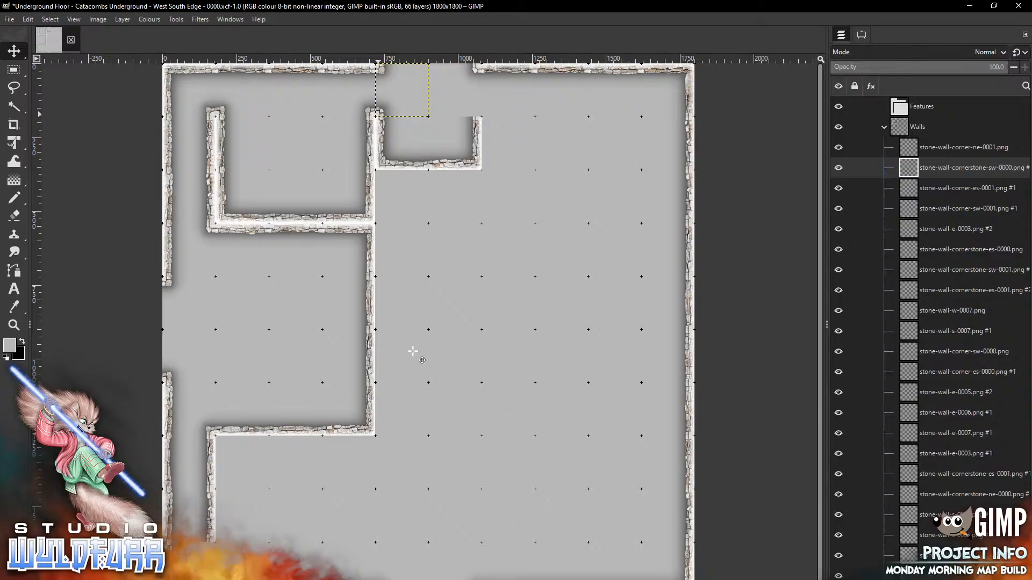
key("alt+Tab")
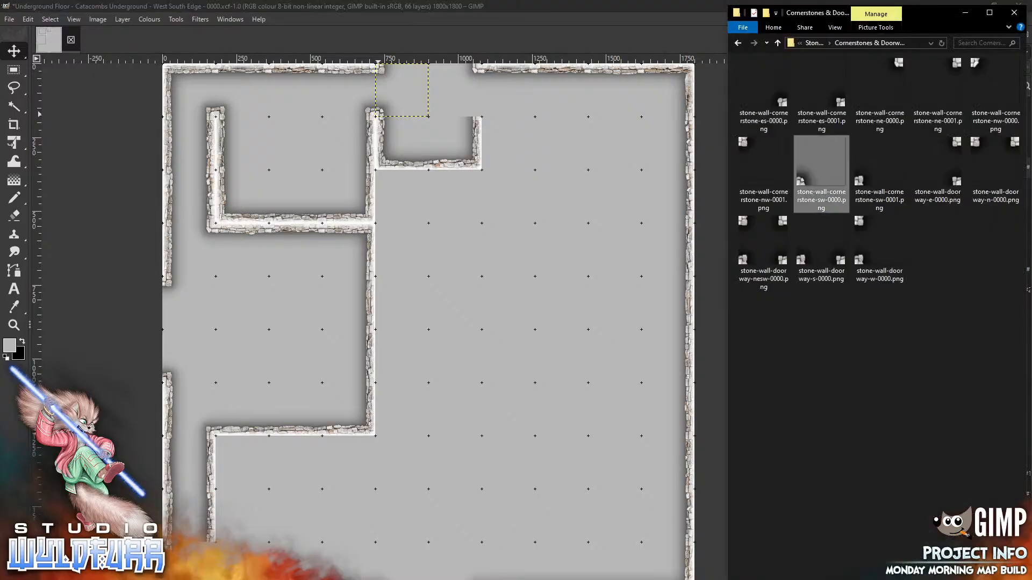
left_click_drag(838, 105, 453, 314)
key("shift+Up")
key("shift+Up")
key("shift+Up")
key("shift+Up")
key("shift+Up")
key("shift+Up")
key("shift+Up")
key("shift+Up")
key("shift+Up")
key("shift+Up")
key("shift+Up")
key("shift+Up")
key("shift+Up")
key("shift+Up")
key("shift+Up")
key("shift+Up")
key("shift+Up")
key("shift+Up")
key("shift+Up")
key("shift+Up")
key("shift+Right")
key("shift+Right")
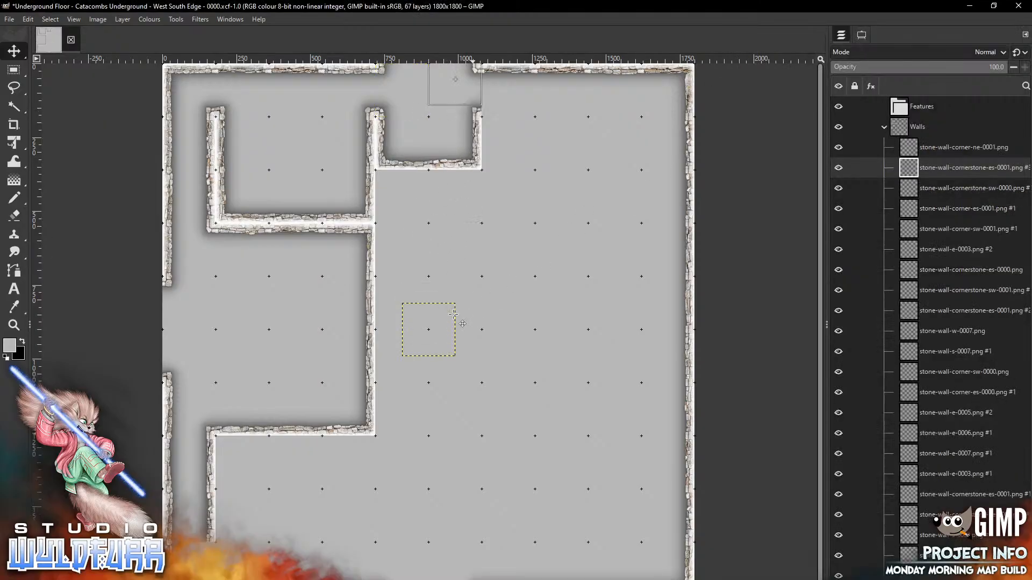
key("shift+Down")
key("shift+Down")
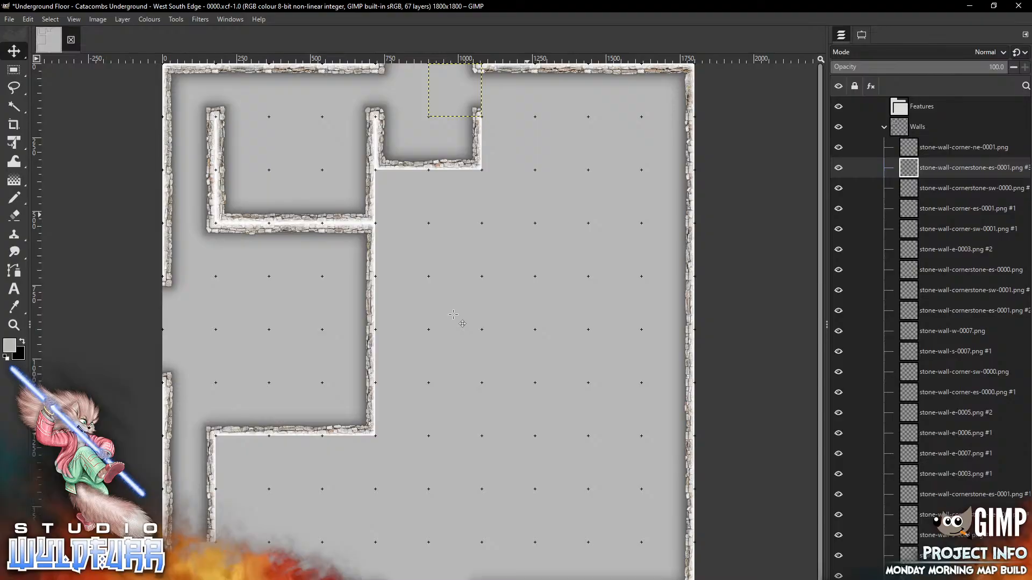
Place stone-wall-cornerstone-sw-0001 on top of the small room's right wall
key("alt+Tab")
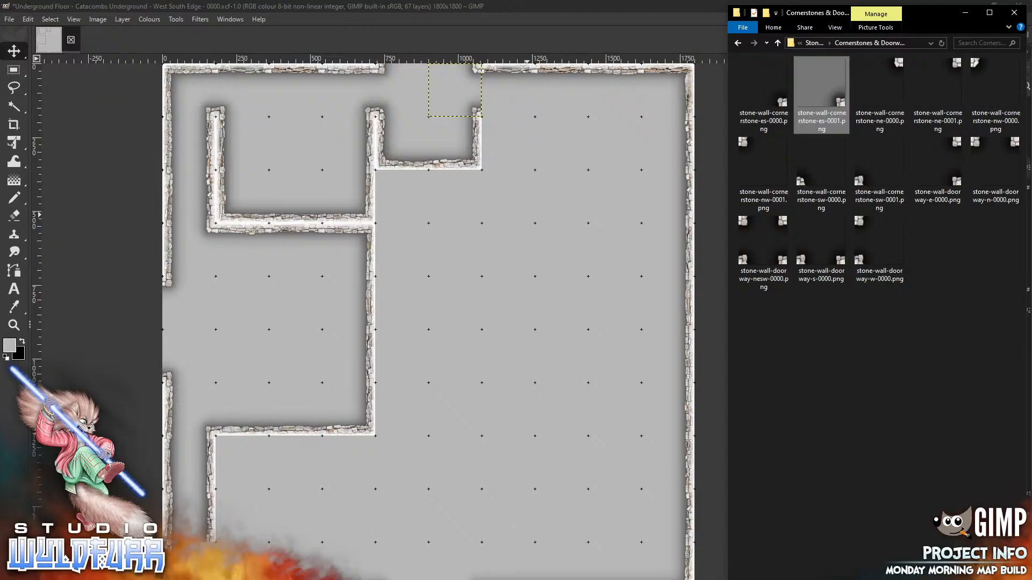
left_click(880, 175)
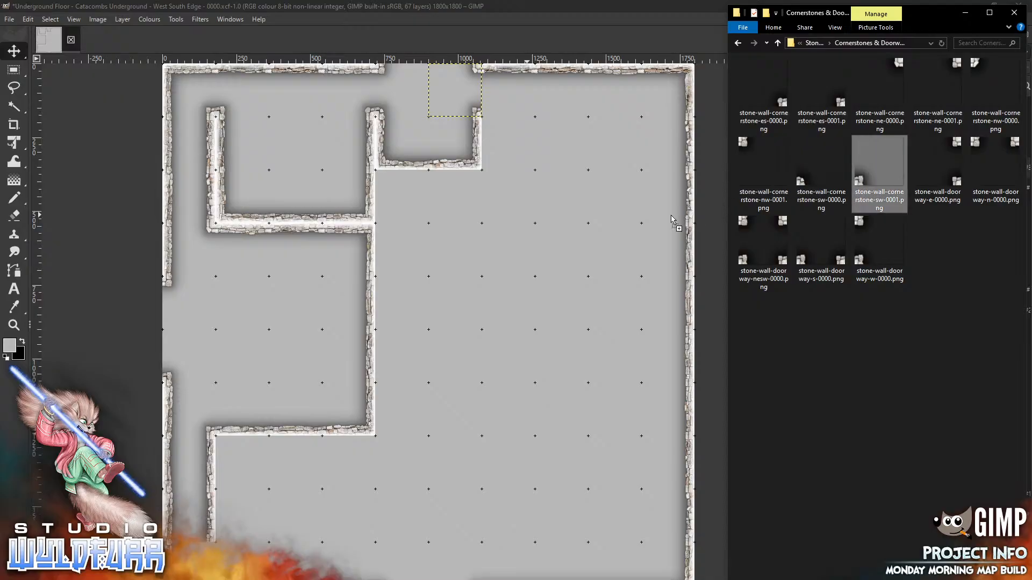
left_click(476, 290)
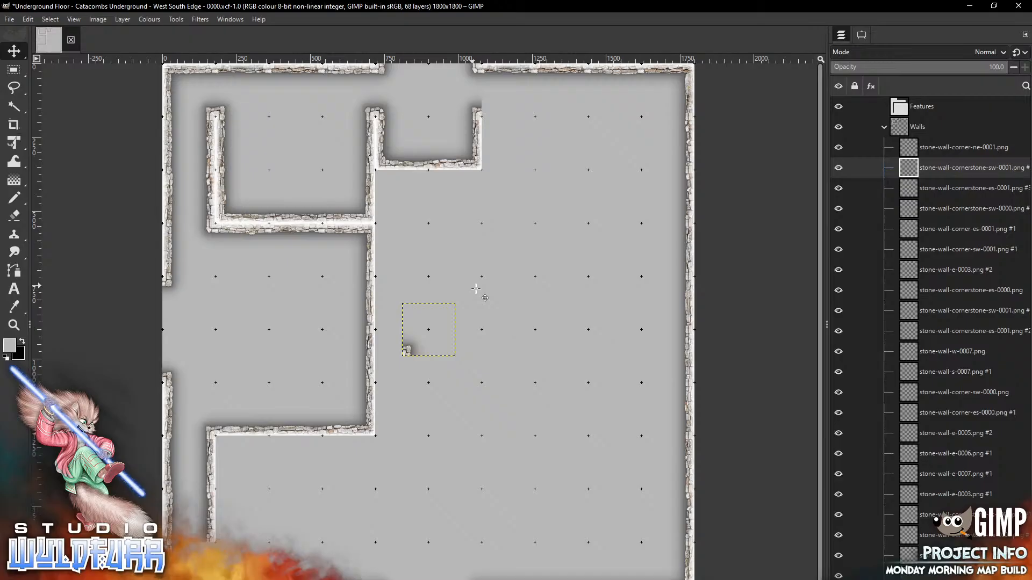
mouse_move(407, 349)
left_mouse_down()
mouse_move(450, 283)
mouse_move(493, 116)
mouse_move(480, 112)
left_mouse_up()
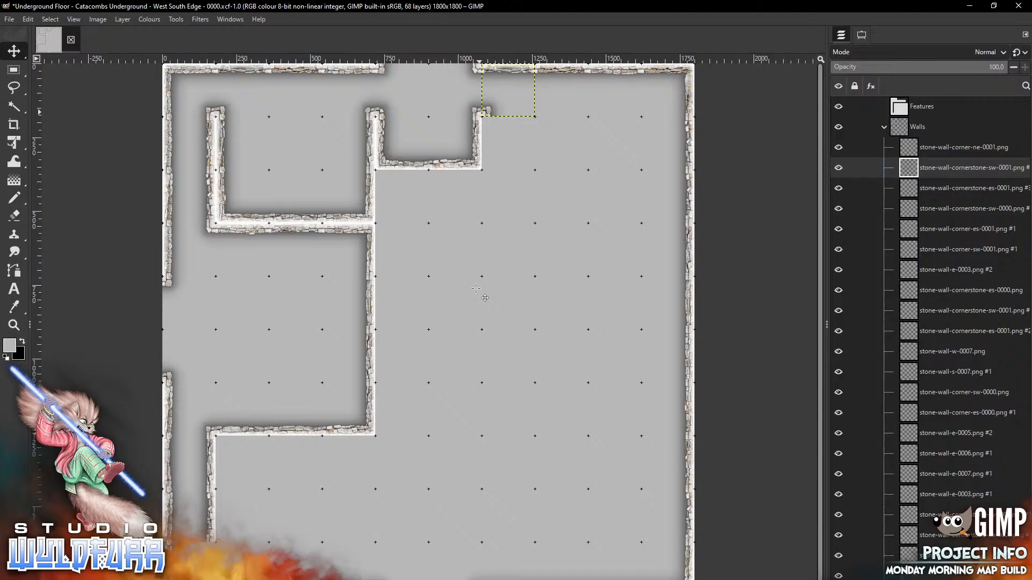
key("alt+Tab")
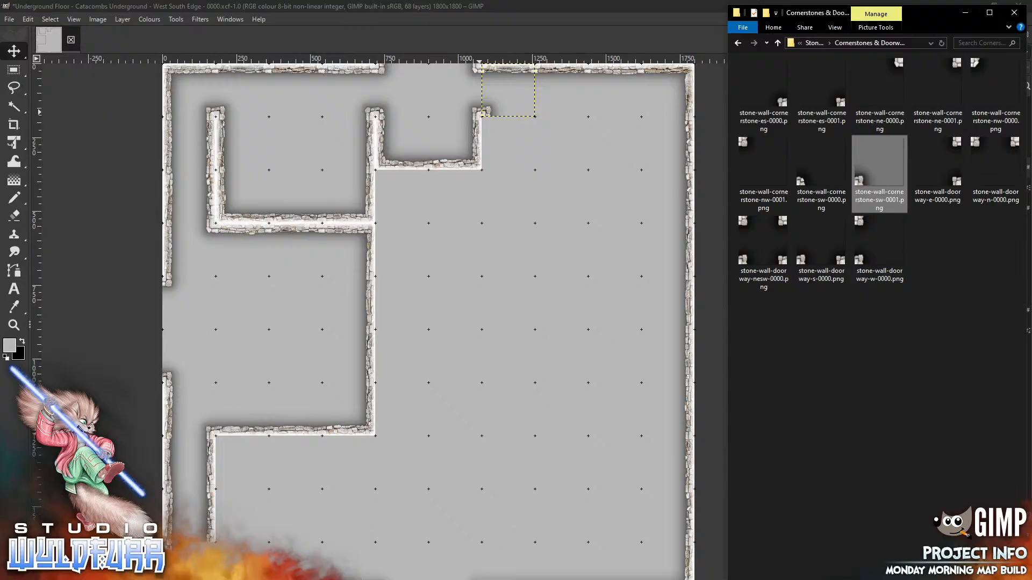
Switch from the GIMP map back to the cornerstone images folder
key("alt+Tab")
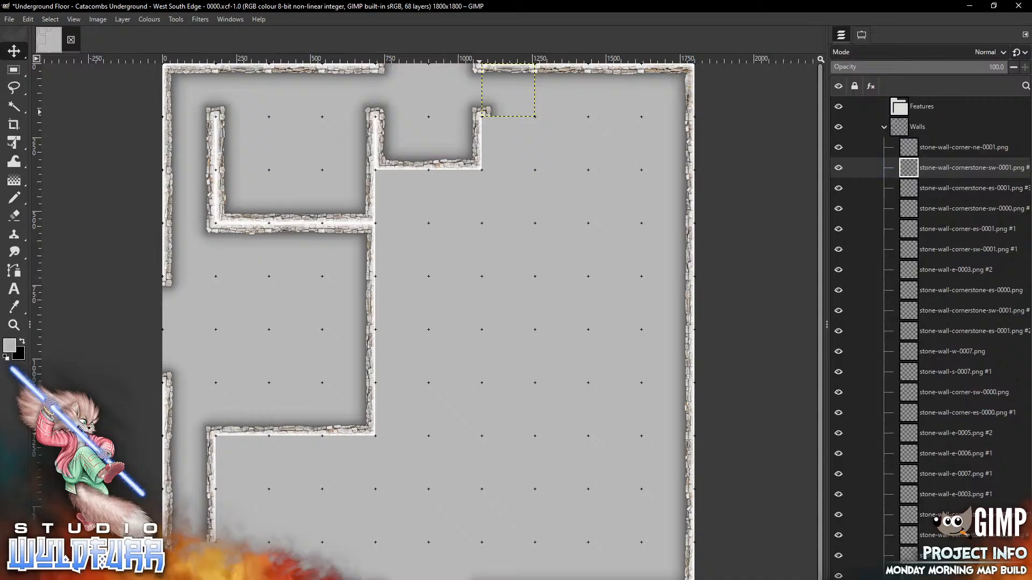
key("alt+Tab")
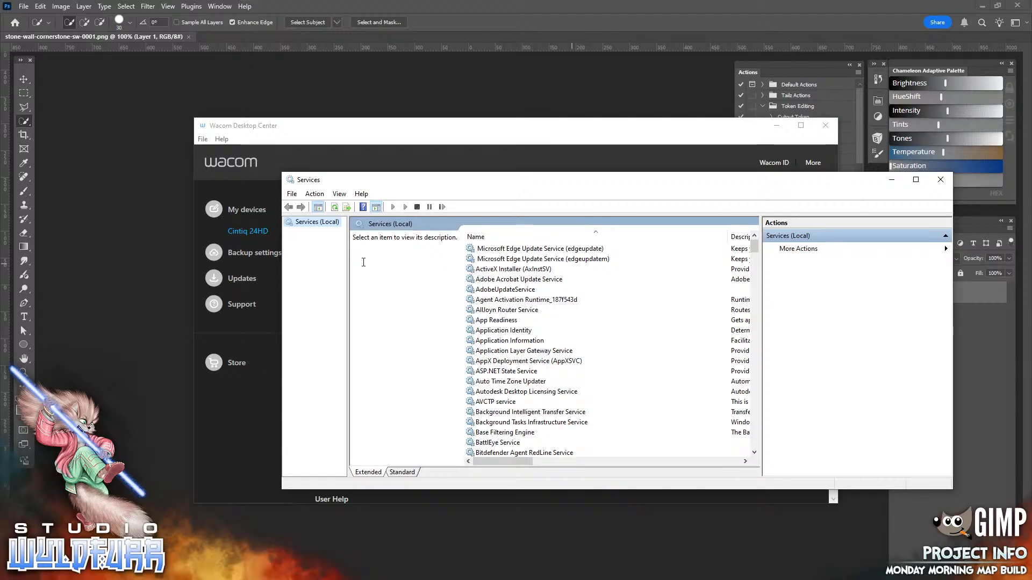
Restart the Wacom Professional Service in Windows Services
scroll(472, 304, "down", 20)
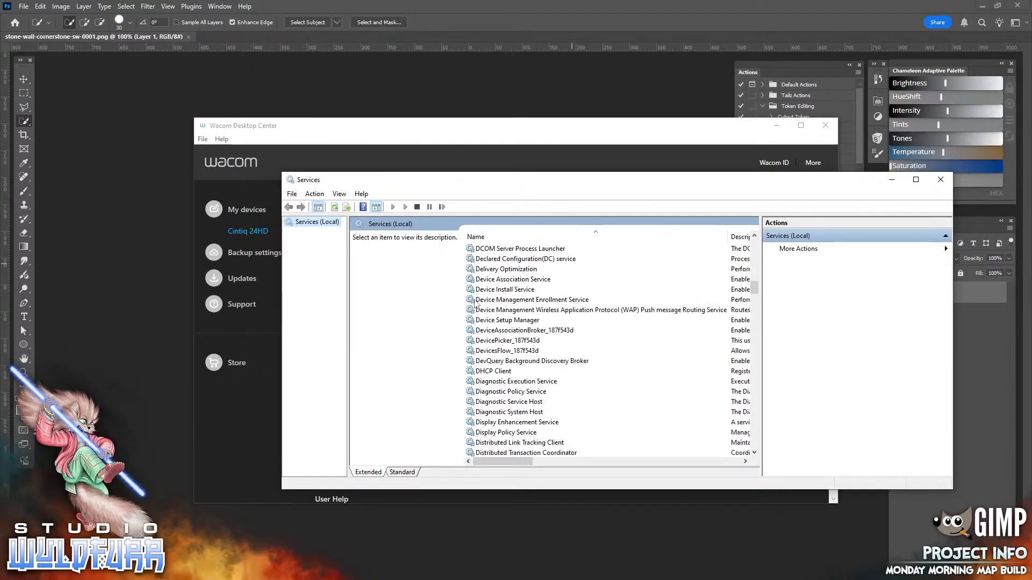
scroll(472, 304, "down", 20)
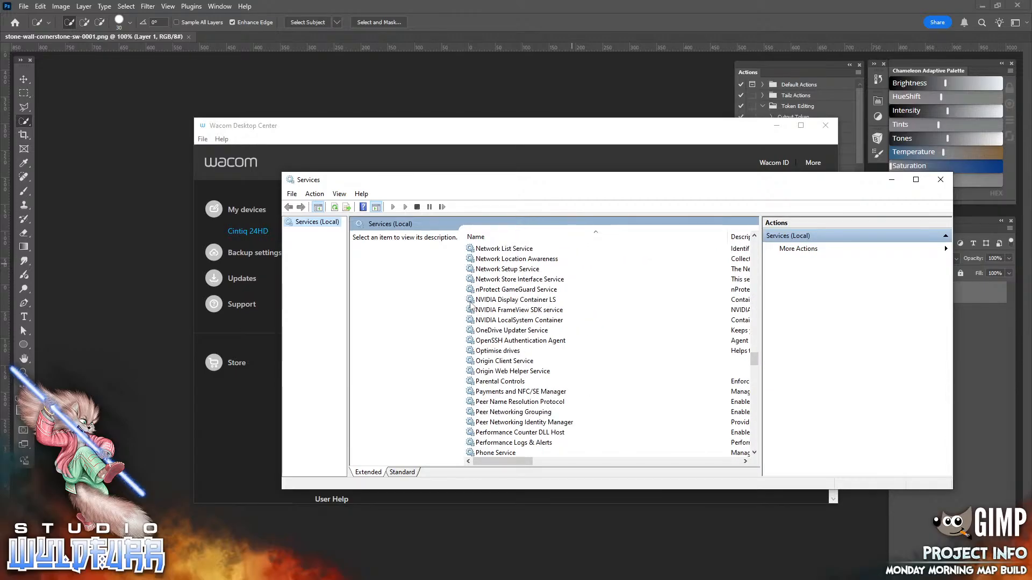
scroll(470, 302, "down", 20)
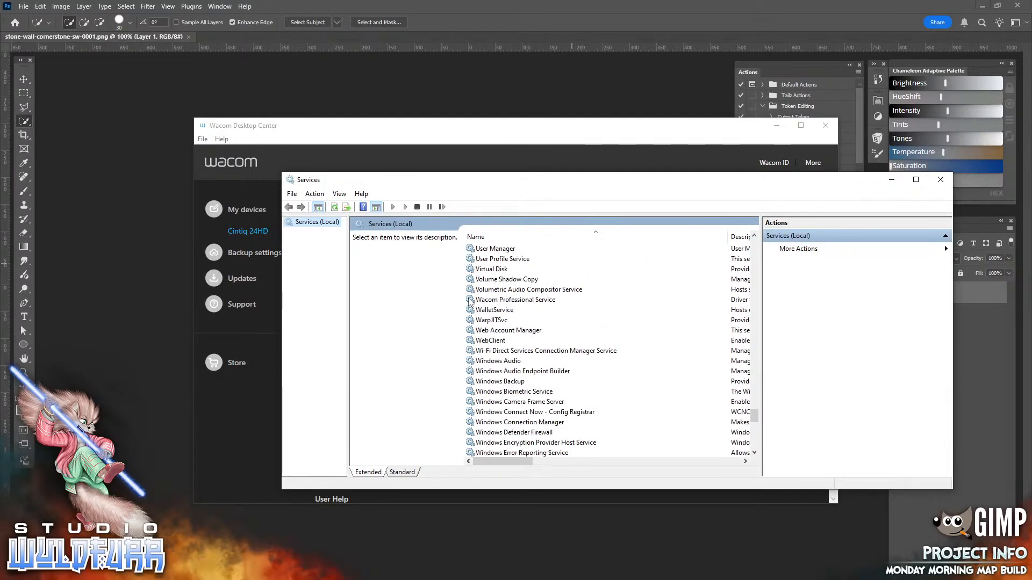
scroll(470, 303, "up", 4)
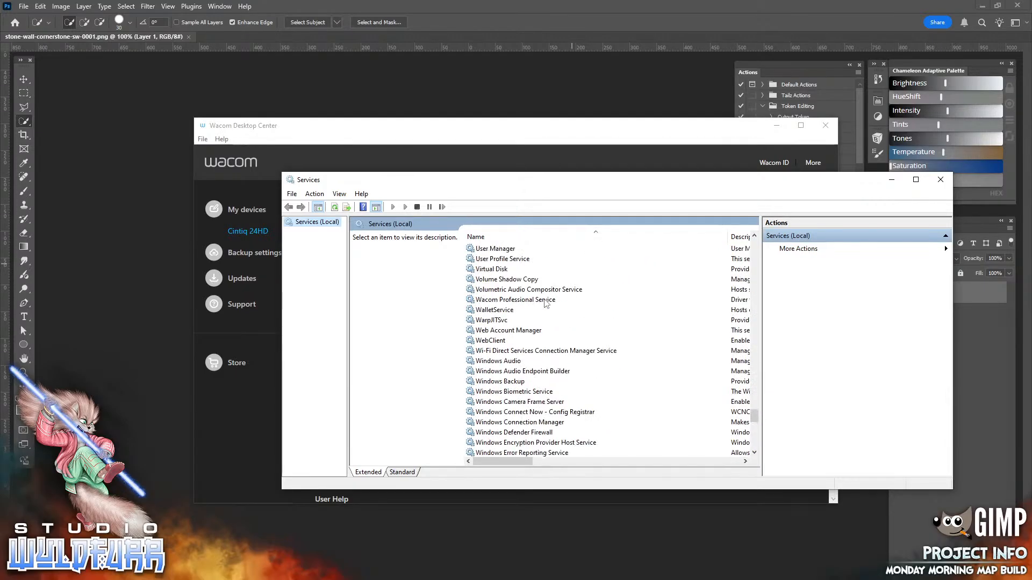
left_click(494, 301)
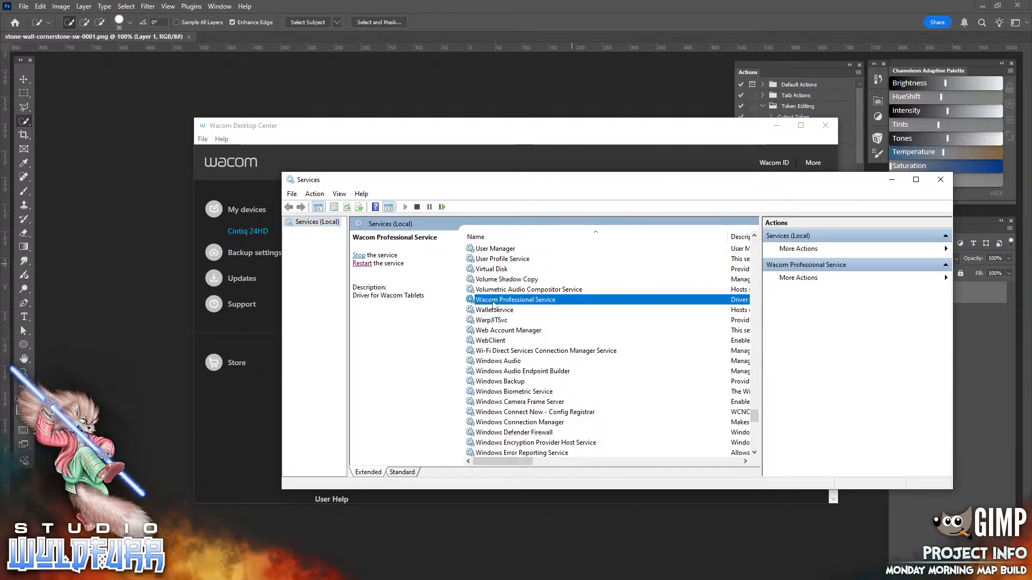
left_click(357, 264)
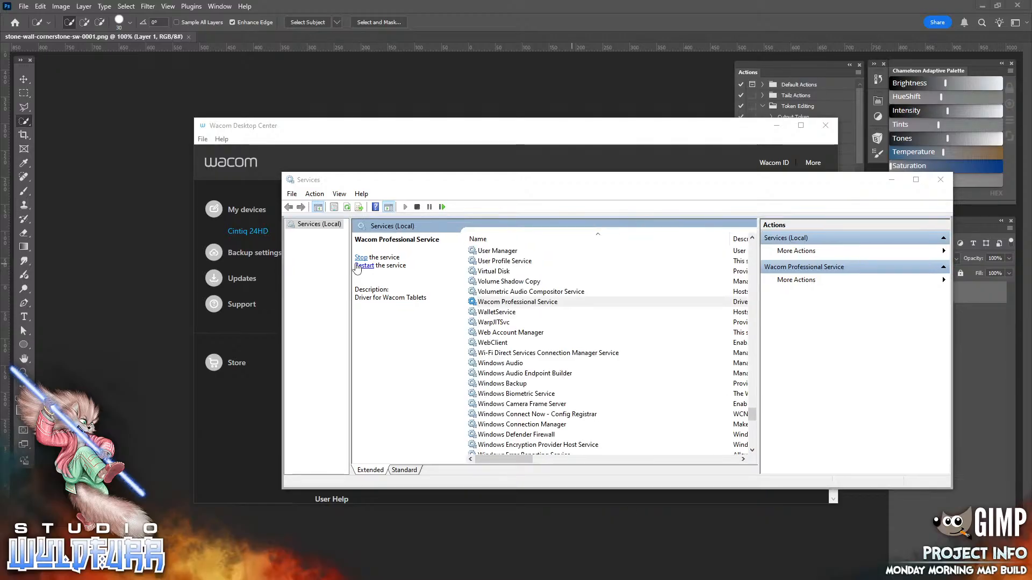
left_click(364, 265)
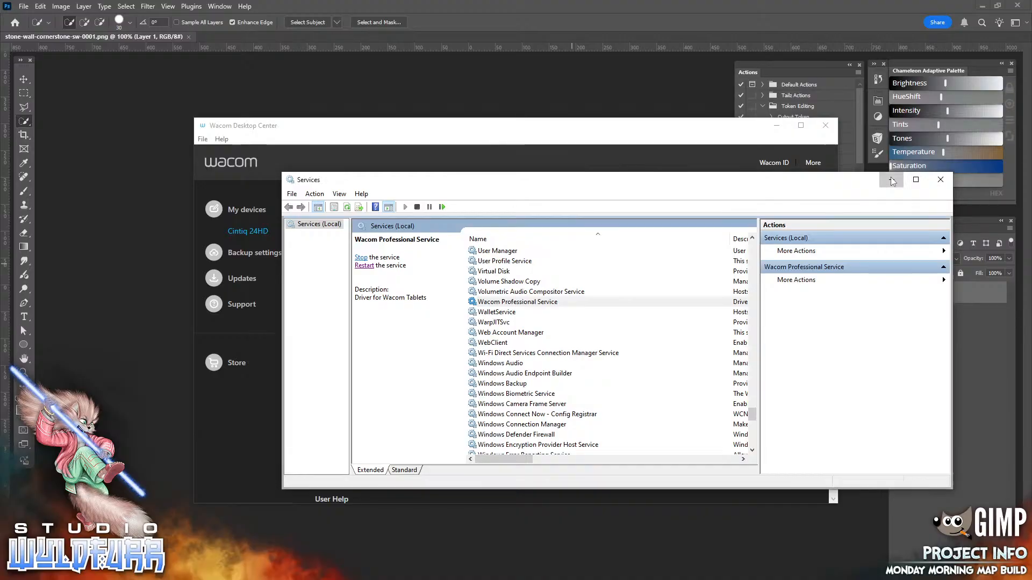
Close Services, Wacom Desktop Center and the Photoshop cornerstone image
left_click(941, 180)
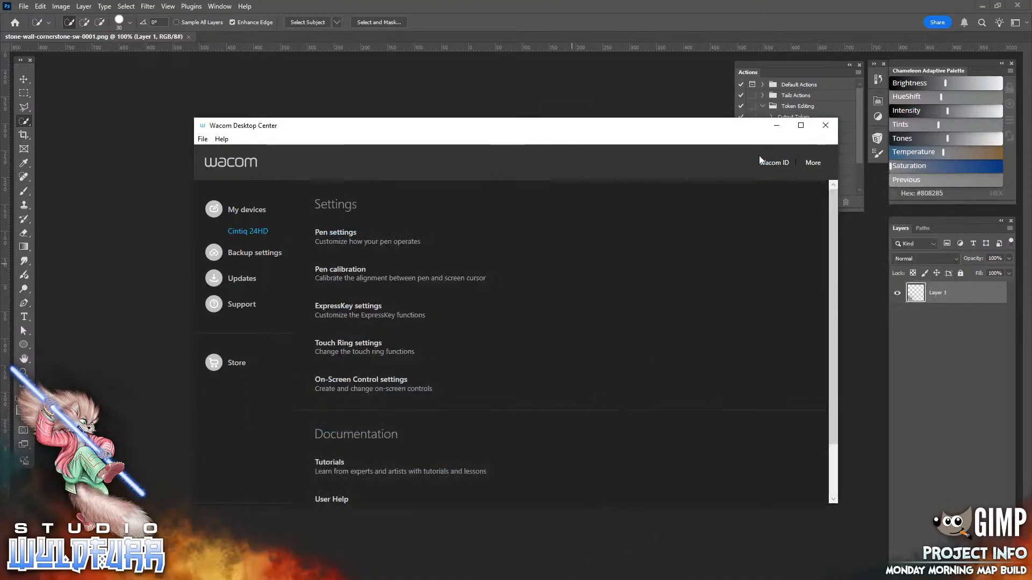
left_click(776, 126)
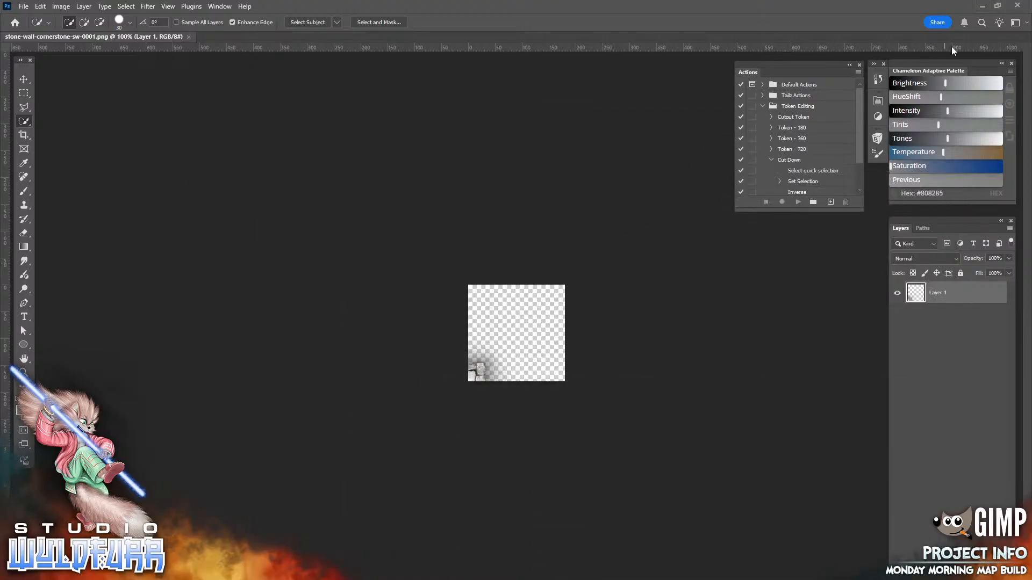
left_click(1014, 5)
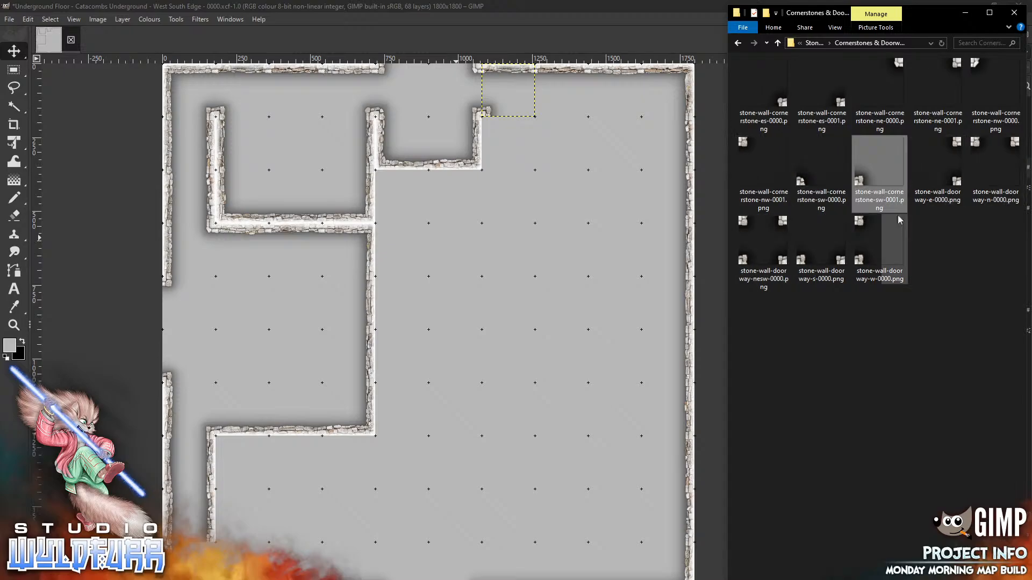
Place stone-wall-doorway-w-0000 below the small room's right corner, then return to Stone Wall Overlays
left_click(890, 230)
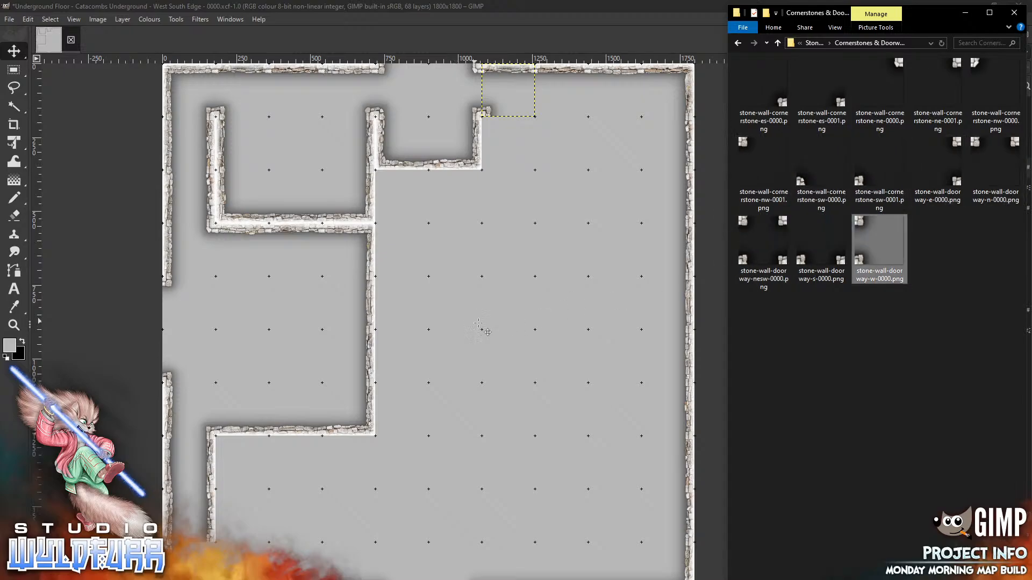
left_click_drag(478, 323, 479, 323)
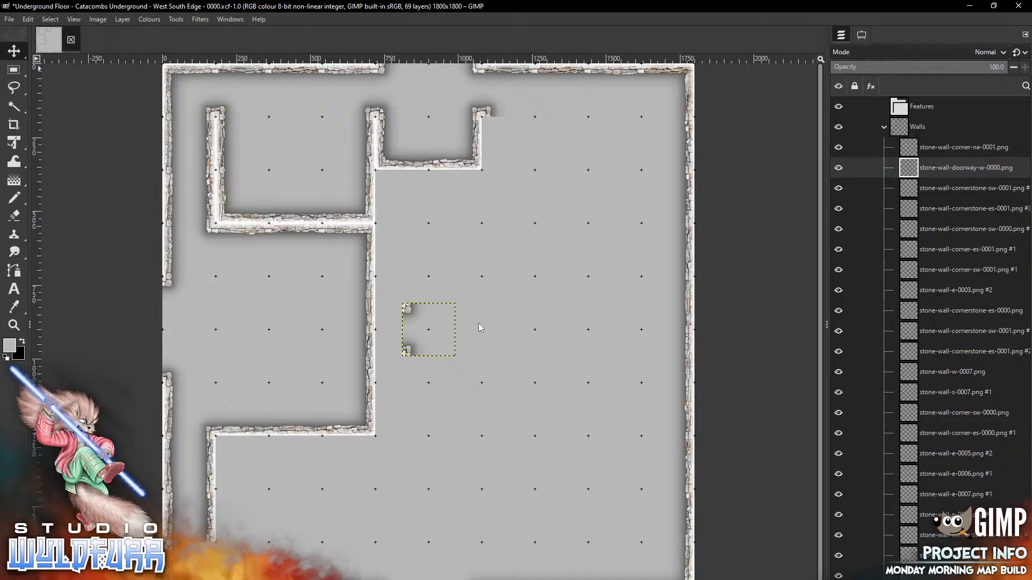
mouse_move(479, 323)
left_mouse_down()
mouse_move(579, 198)
mouse_move(565, 203)
mouse_move(558, 190)
left_mouse_up()
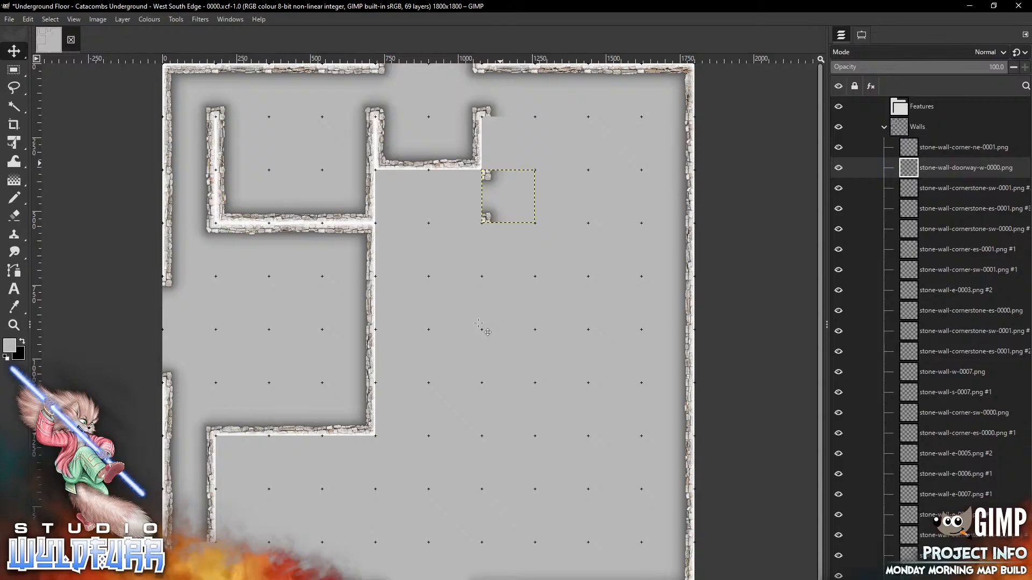
key("alt+Tab")
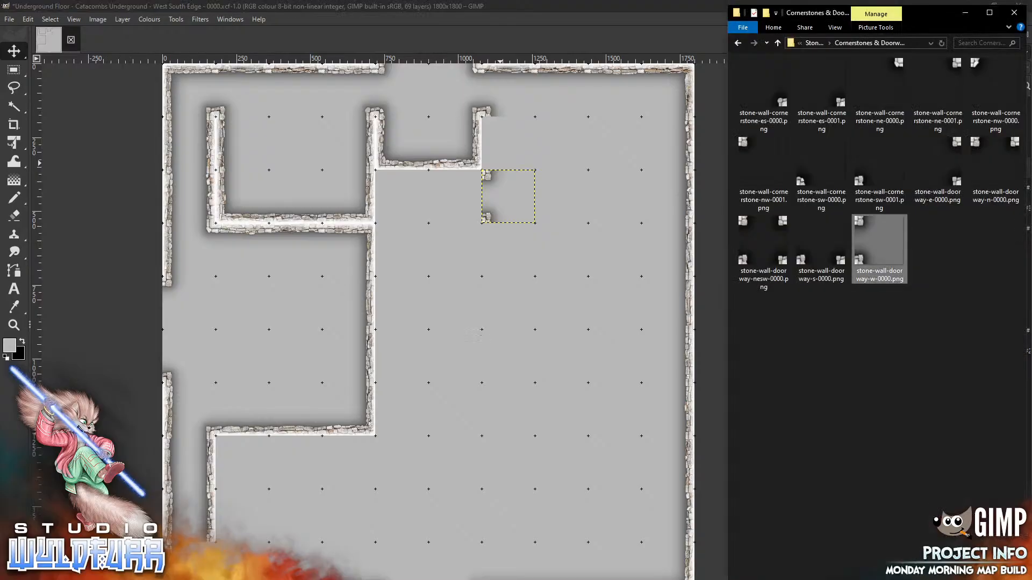
left_click(814, 43)
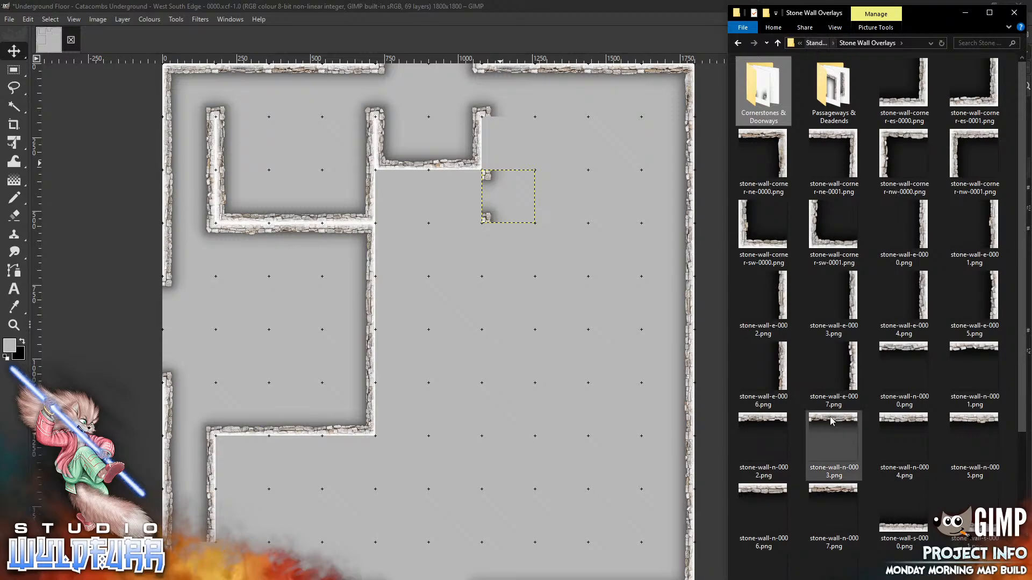
Add the new room's stone-wall-n-0003, corner-nw-0001 and e-0007 wall pieces
mouse_move(834, 424)
left_mouse_down()
mouse_move(426, 288)
mouse_move(467, 175)
left_mouse_up()
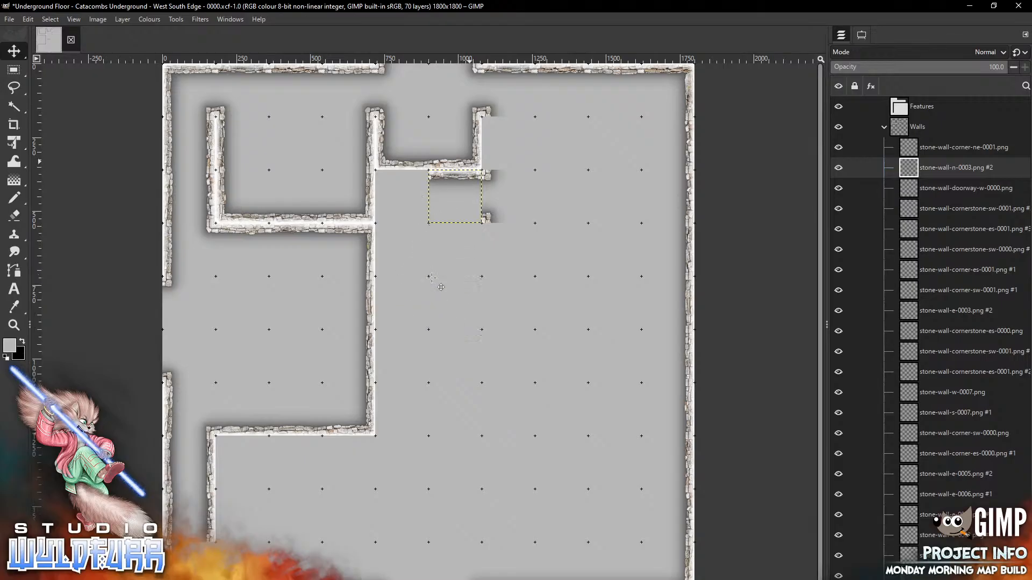
key("alt+Tab")
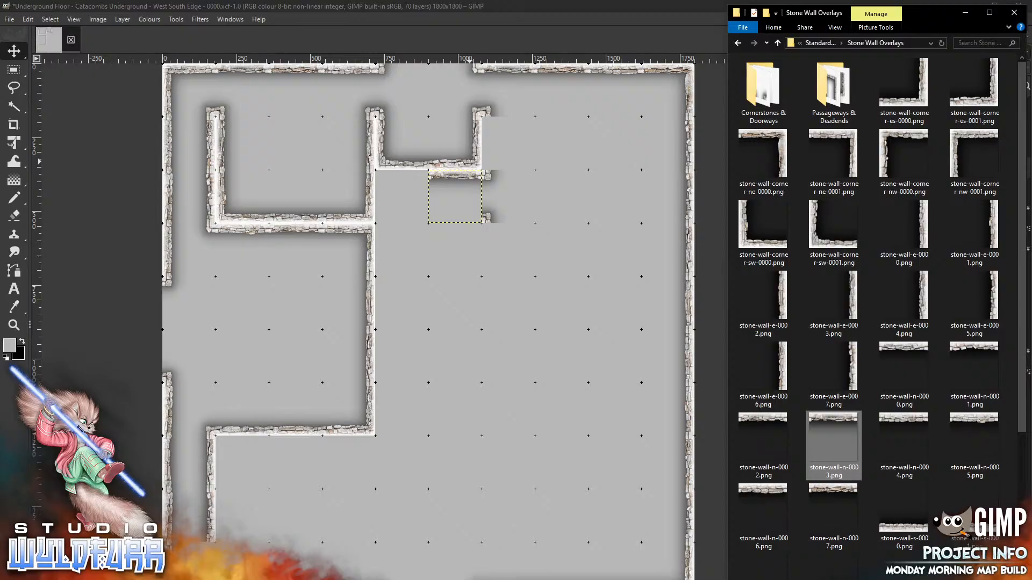
mouse_move(959, 139)
left_mouse_down()
mouse_move(848, 160)
mouse_move(466, 310)
mouse_move(460, 224)
mouse_move(439, 176)
left_mouse_up()
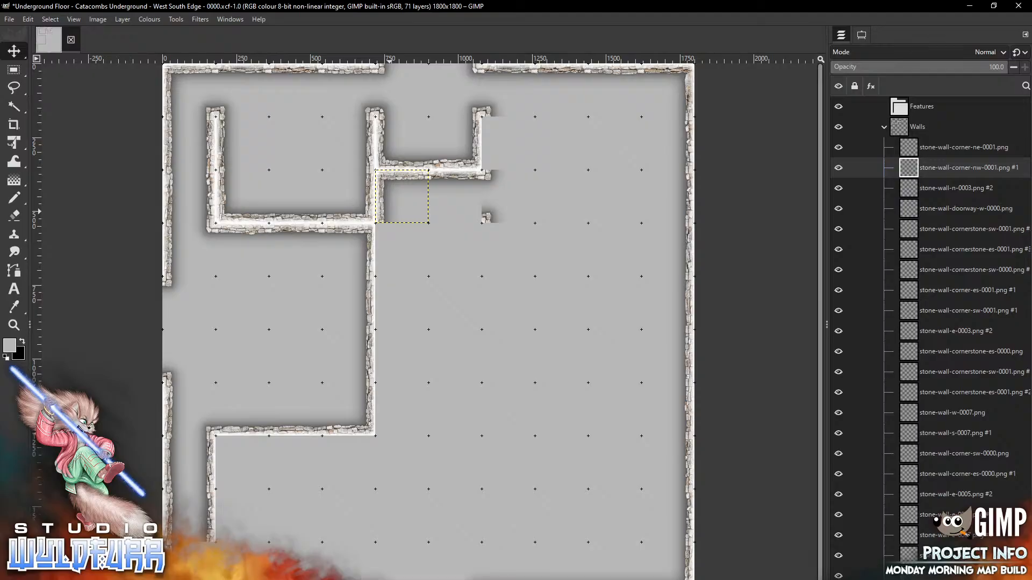
key("alt+Tab")
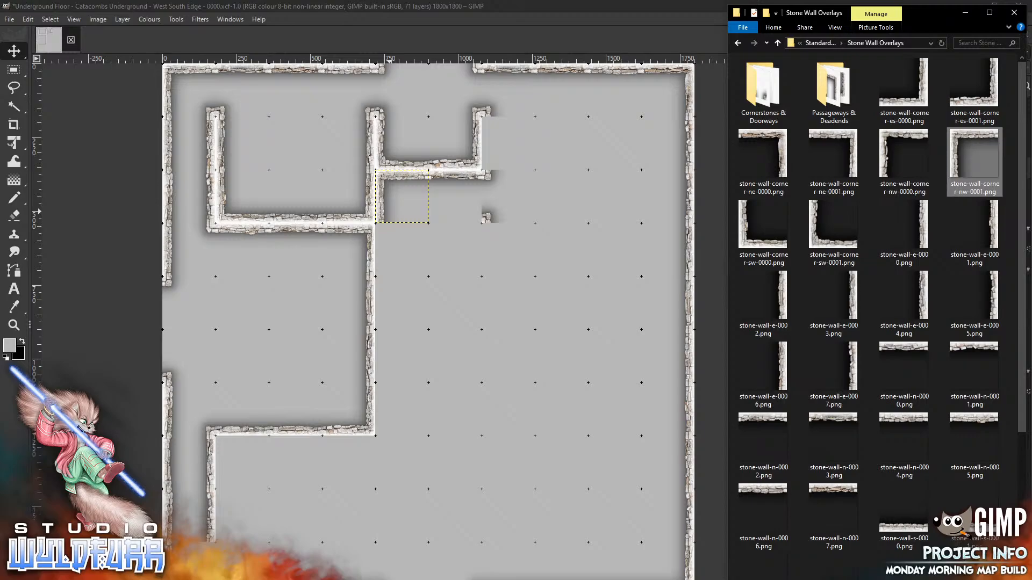
left_click_drag(853, 373, 492, 344)
left_click_drag(458, 334, 482, 253)
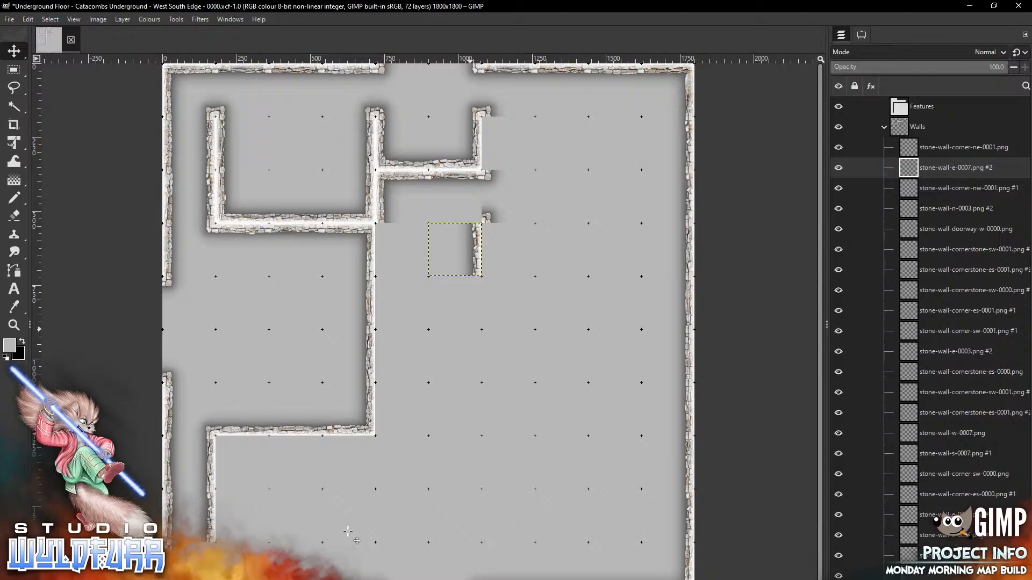
key("alt+Tab")
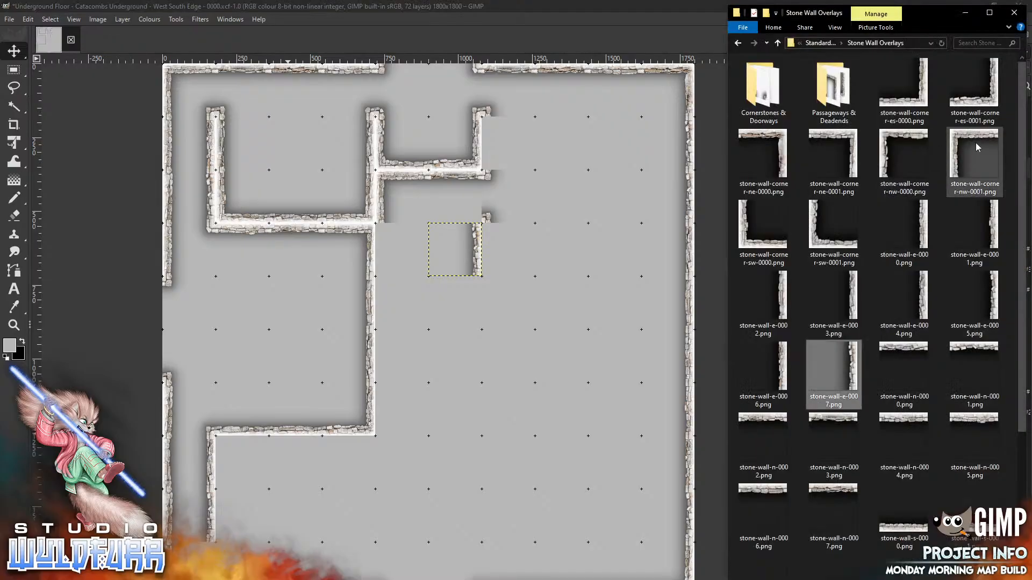
Close the room with corner-es-0000, a bottom-left corner-sw-0001 and a west wall w-0004
mouse_move(921, 99)
left_mouse_down()
mouse_move(594, 281)
mouse_move(475, 371)
mouse_move(471, 320)
left_mouse_up()
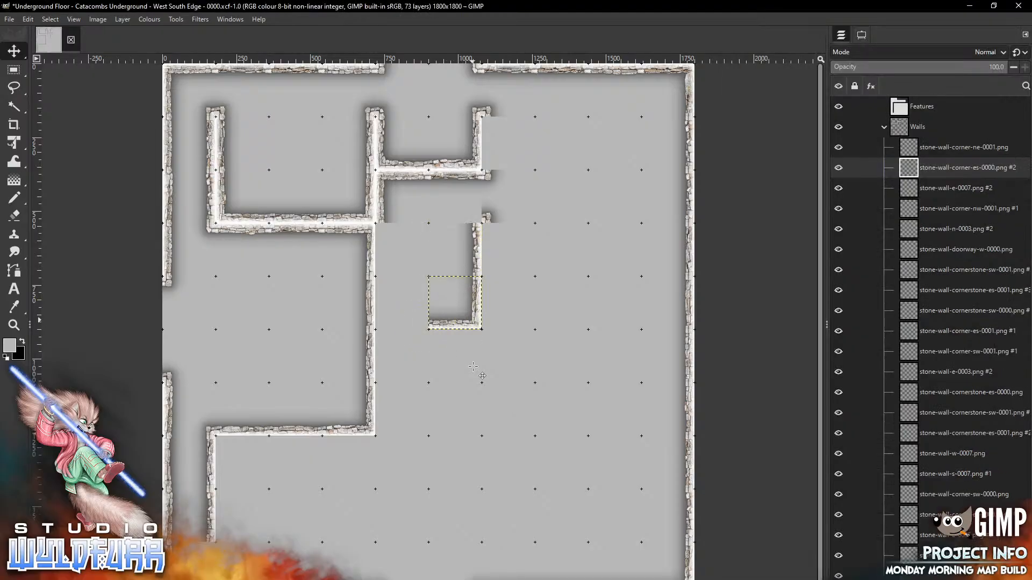
key("alt+Tab")
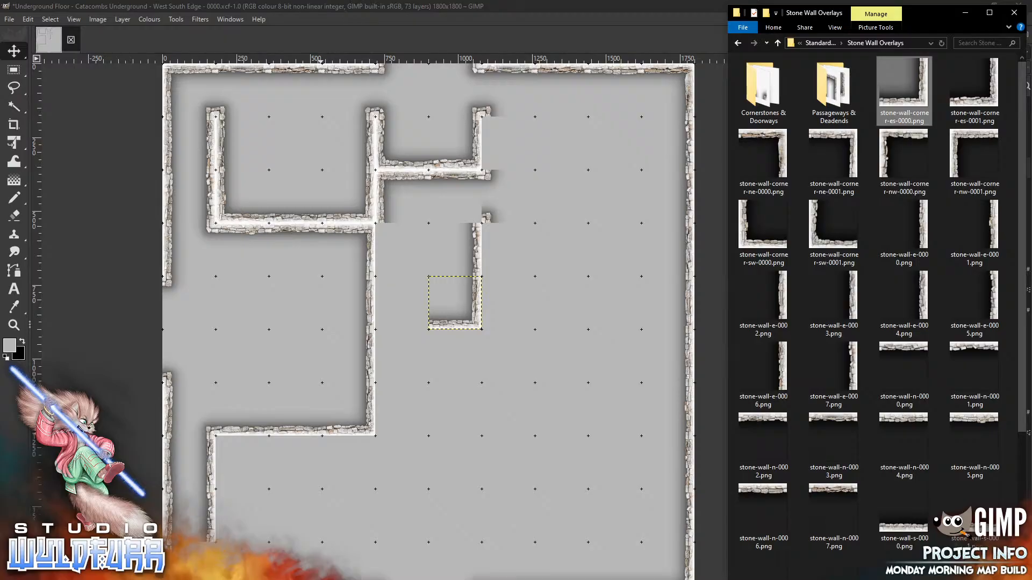
left_click_drag(816, 248, 387, 304)
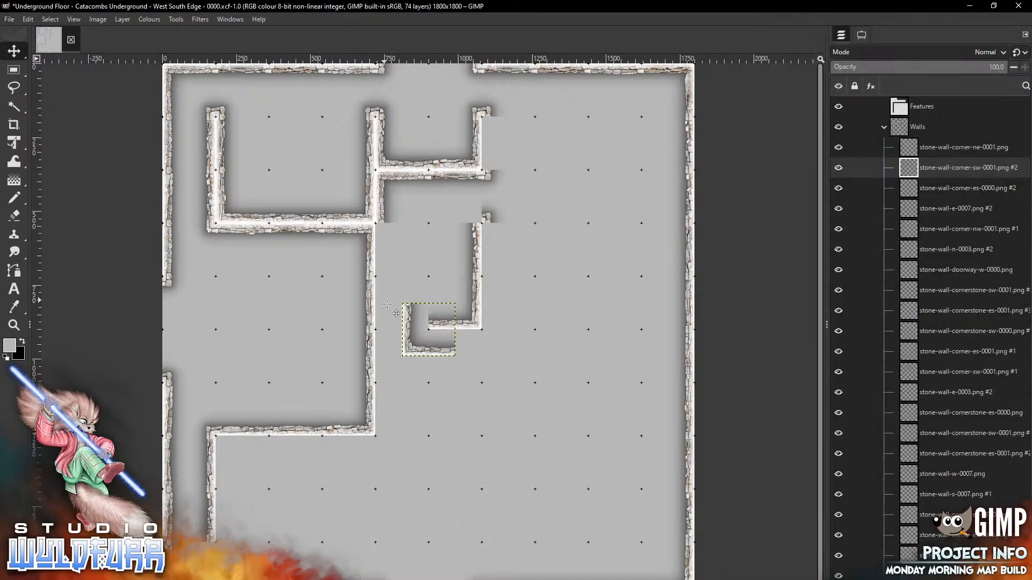
left_click_drag(423, 348, 397, 321)
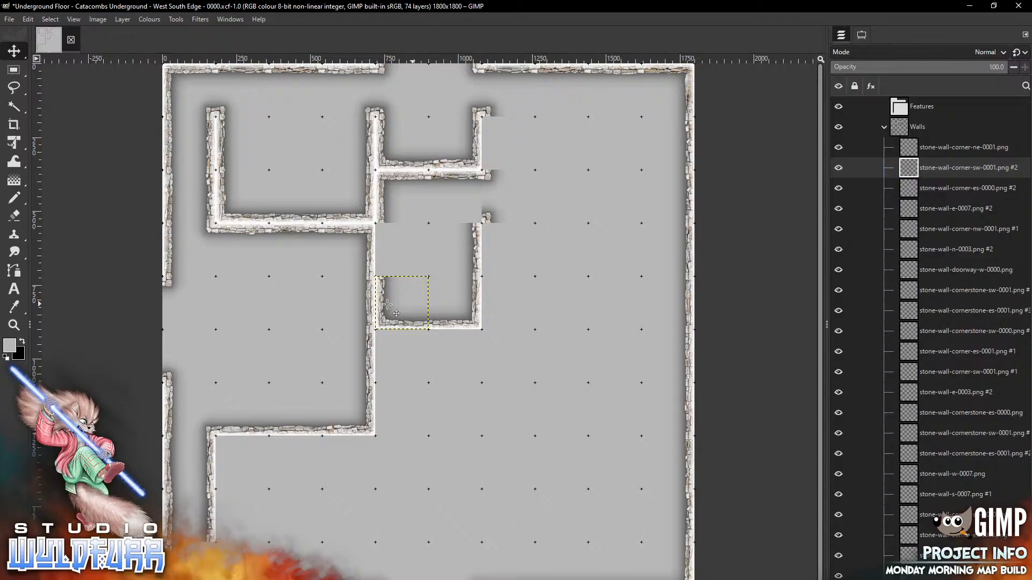
key("alt+Tab")
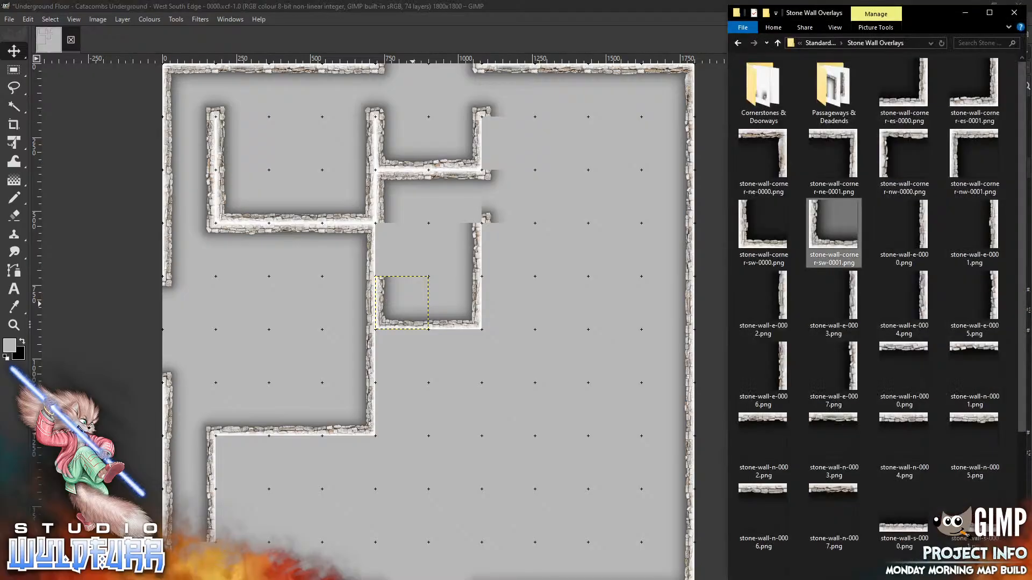
scroll(1016, 321, "down", 5)
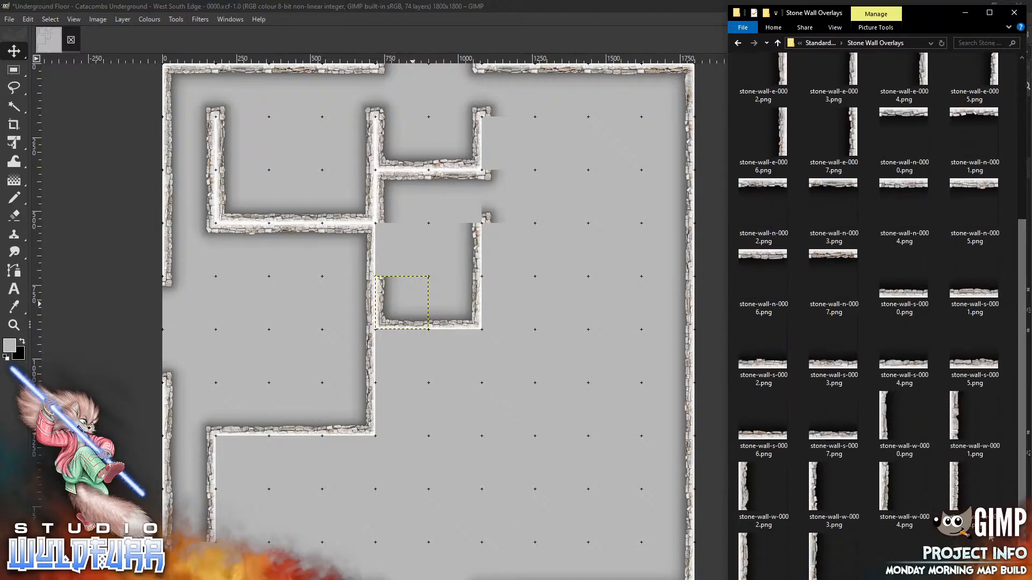
left_click_drag(890, 490, 418, 242)
left_click_drag(408, 321, 381, 241)
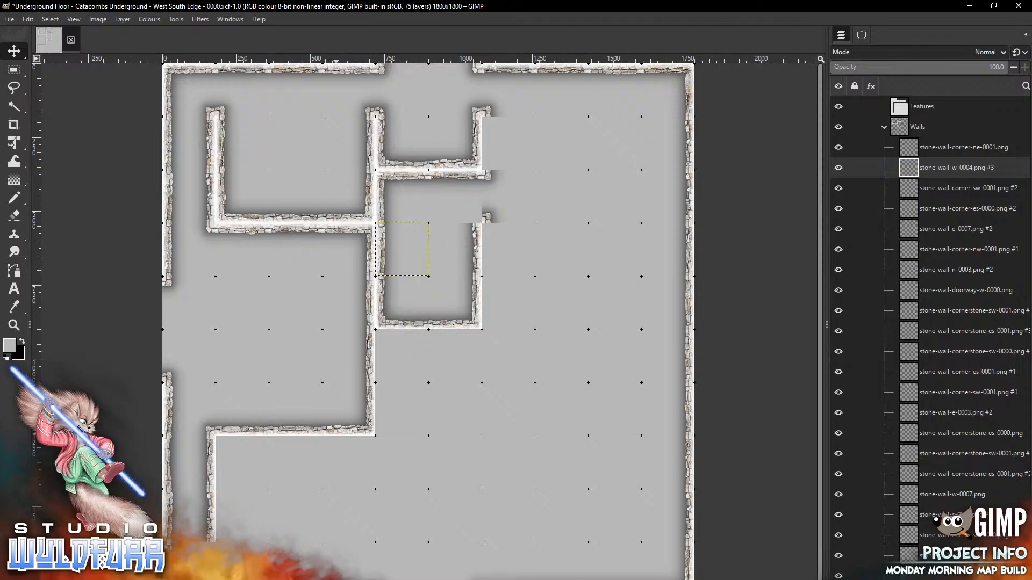
key("alt+Tab")
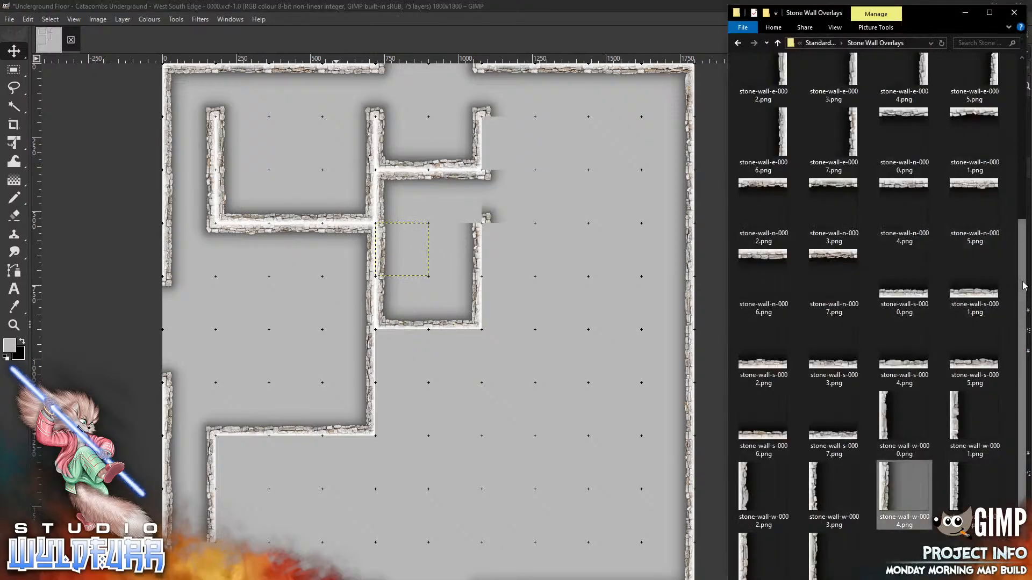
scroll(1009, 98, "up", 4)
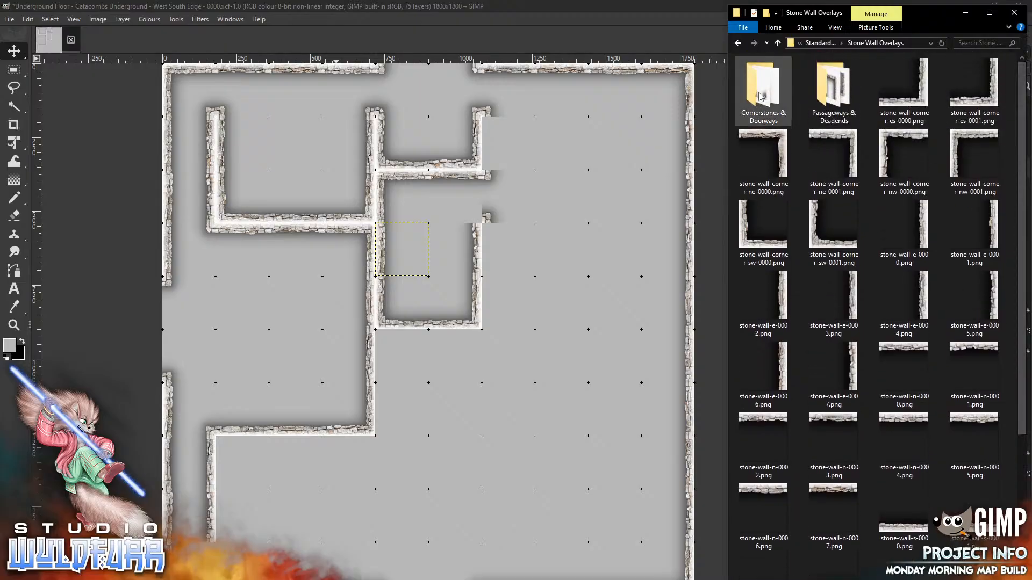
Place stone-wall-cornerstone-es-0001 at the room's upper-right doorway junction, then go back to Stone Wall Overlays
double_click(751, 105)
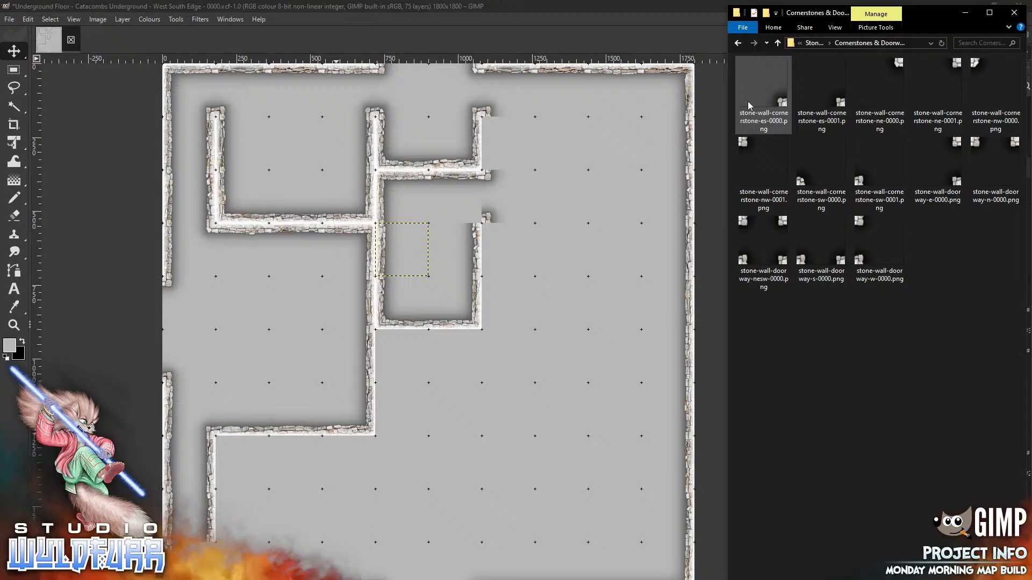
left_click(844, 104)
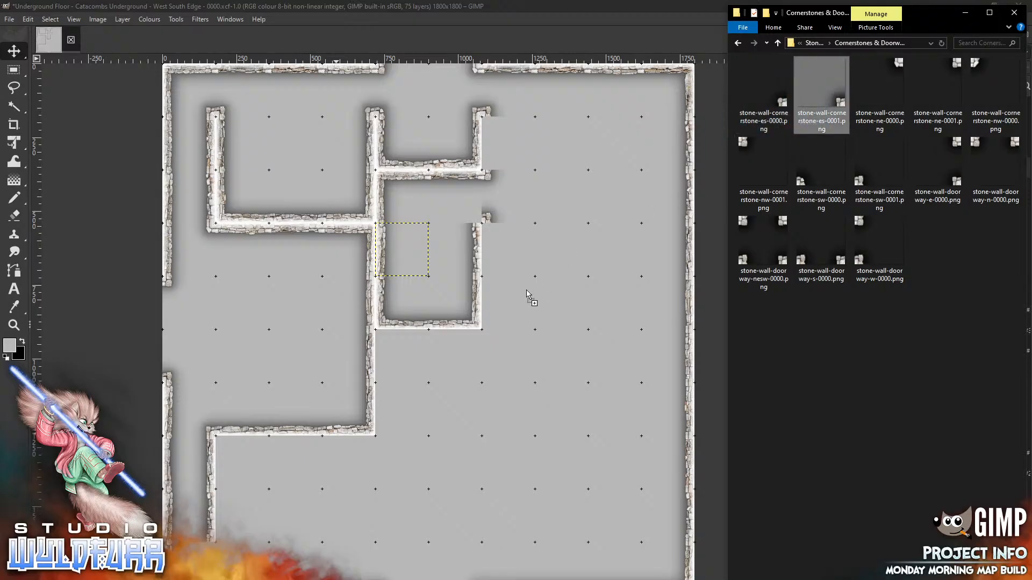
left_click_drag(527, 288, 527, 289)
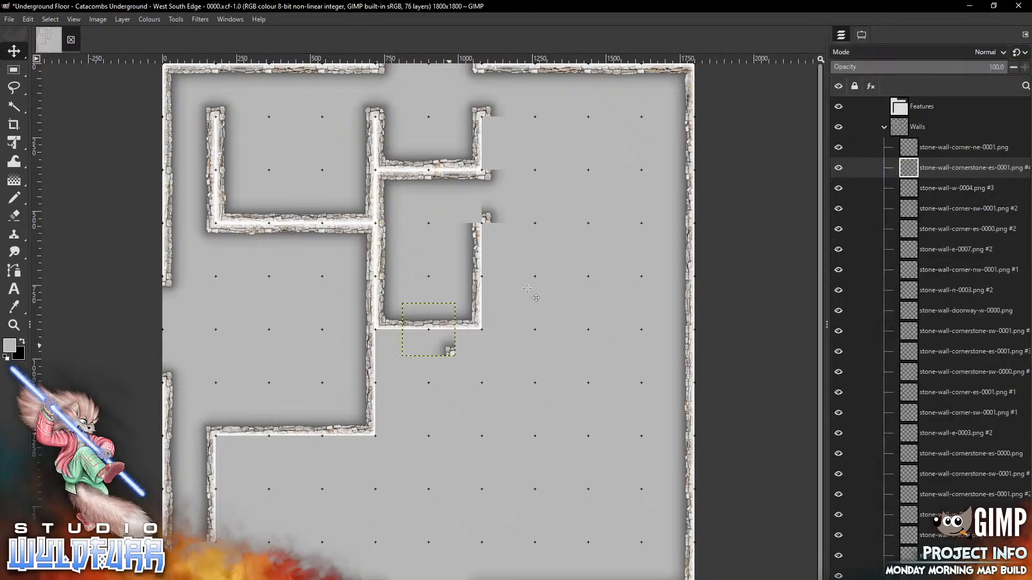
mouse_move(449, 350)
left_mouse_down()
mouse_move(449, 292)
mouse_move(475, 217)
left_mouse_up()
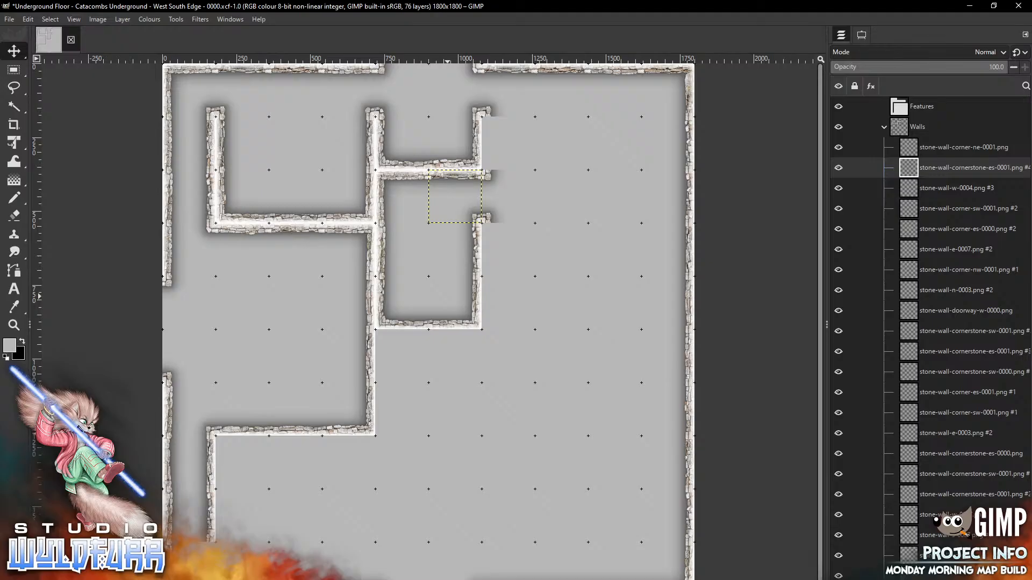
key("alt+Tab")
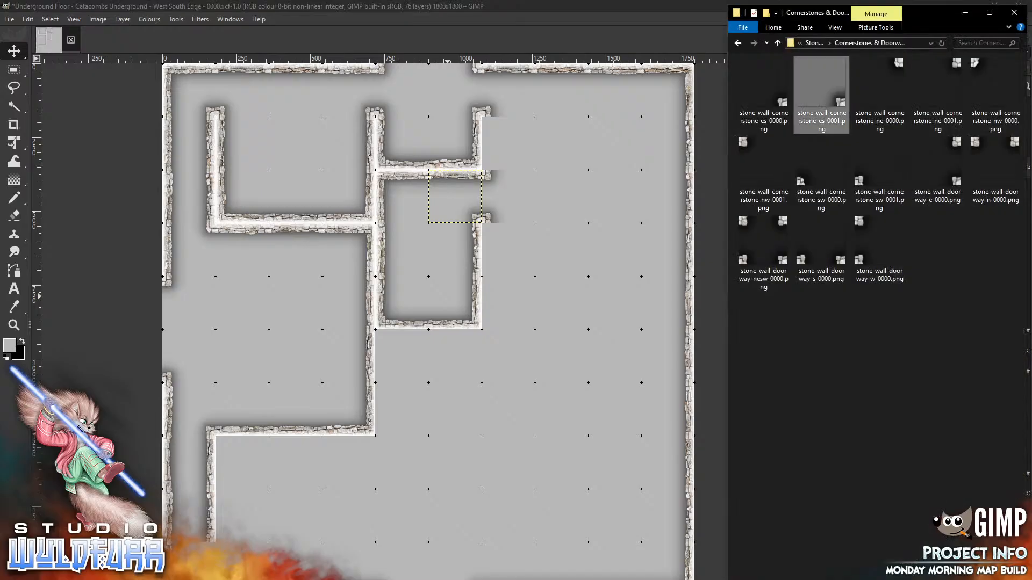
left_click(813, 45)
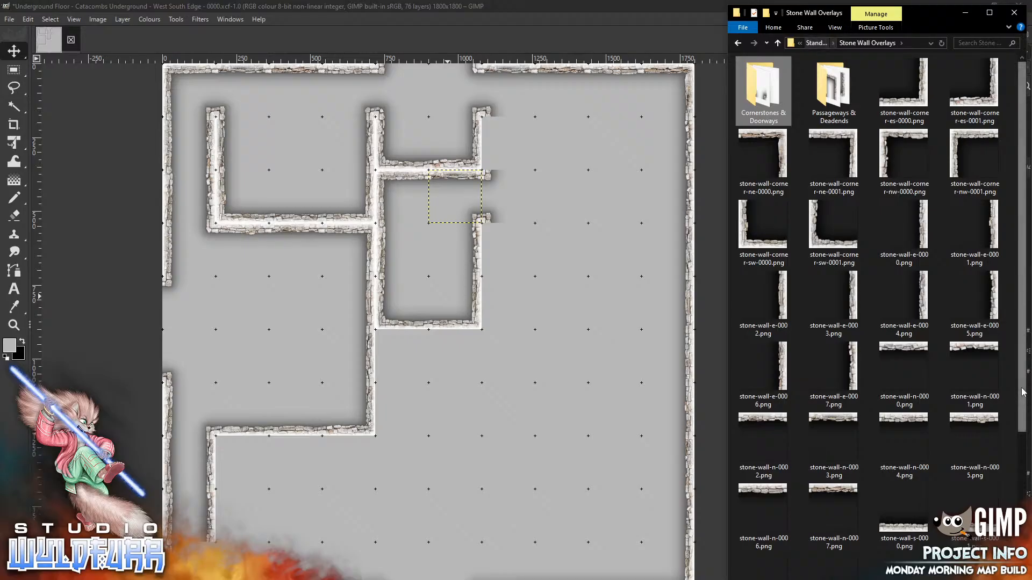
Move a stone-wall-w-0000 piece onto the upper-right end of the corridor wall
scroll(876, 269, "down", 5)
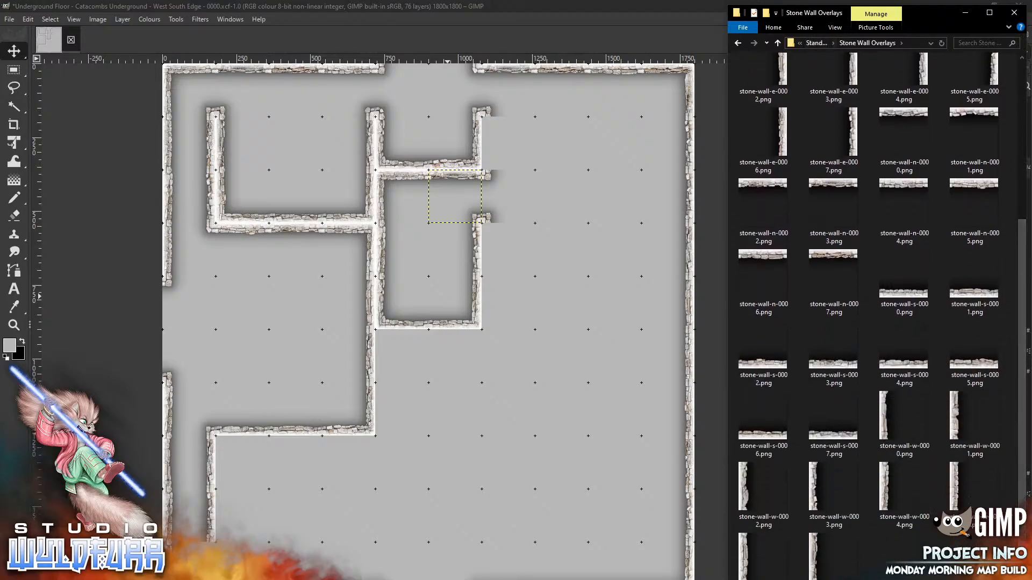
left_click_drag(889, 426, 530, 284)
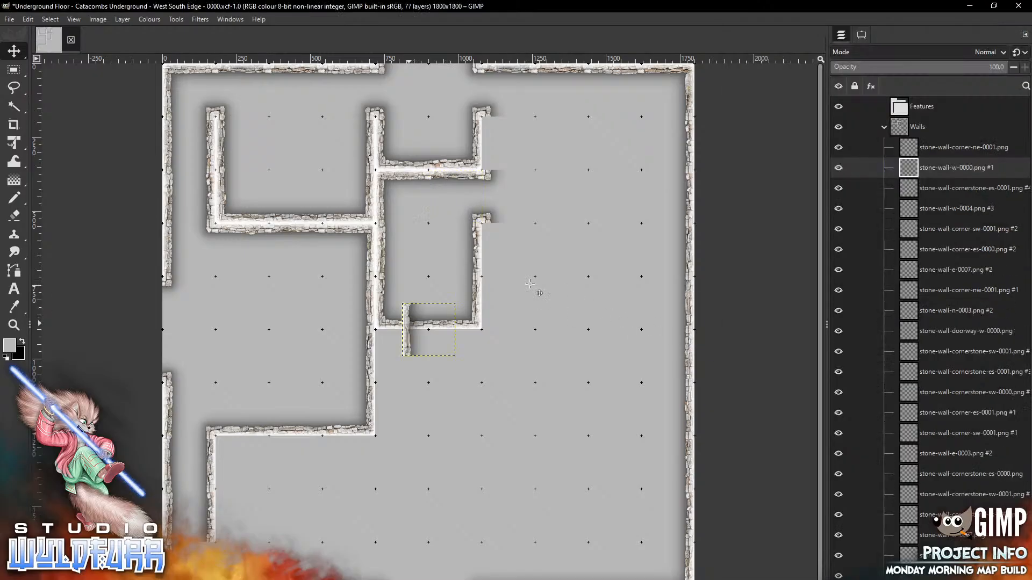
left_click_drag(410, 341, 491, 154)
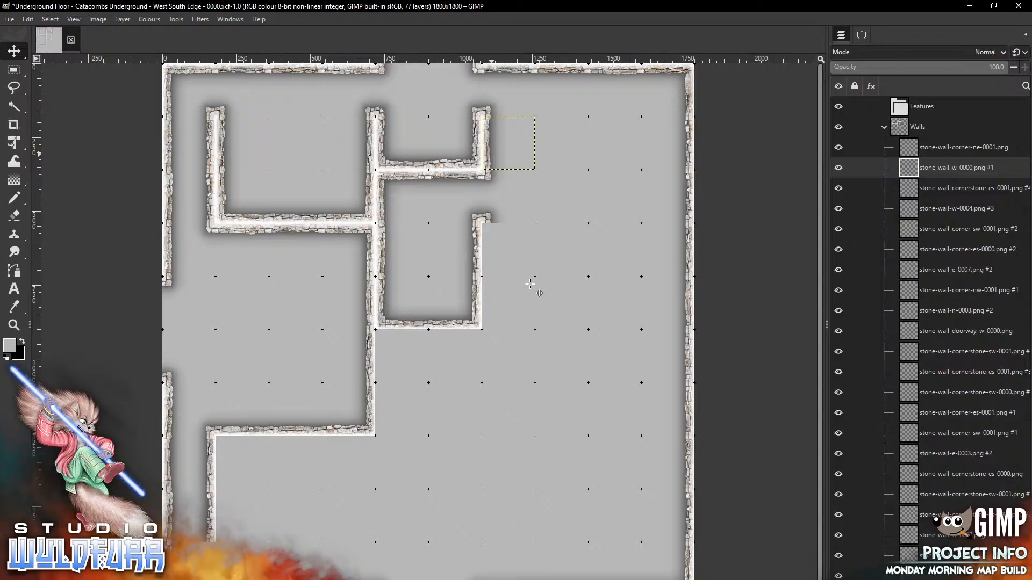
key("alt+Tab")
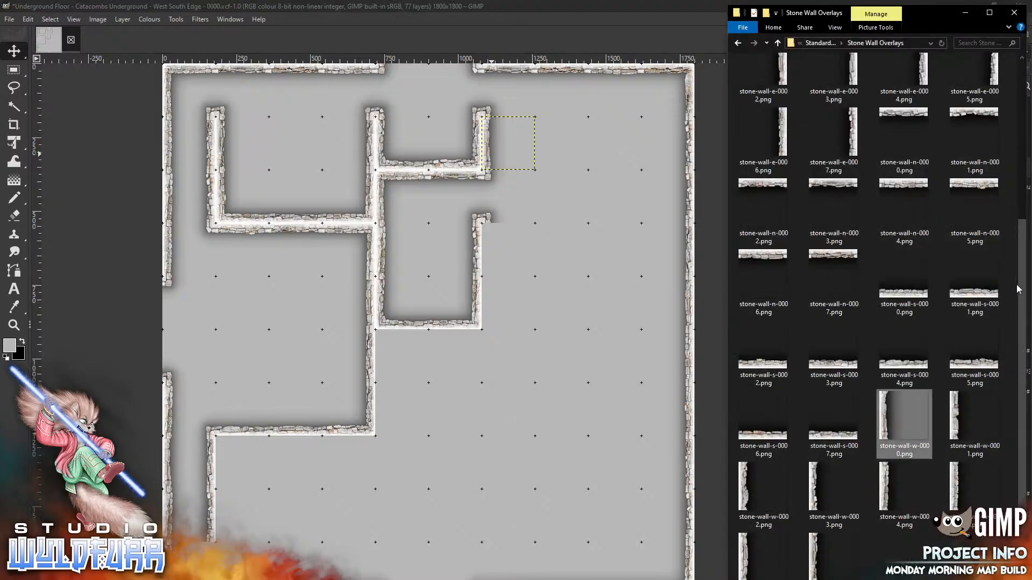
Add a stone-wall-corner-sw-0000 piece and snap it onto the grid off the inner wall
scroll(1020, 290, "up", 3)
scroll(1026, 79, "up", 2)
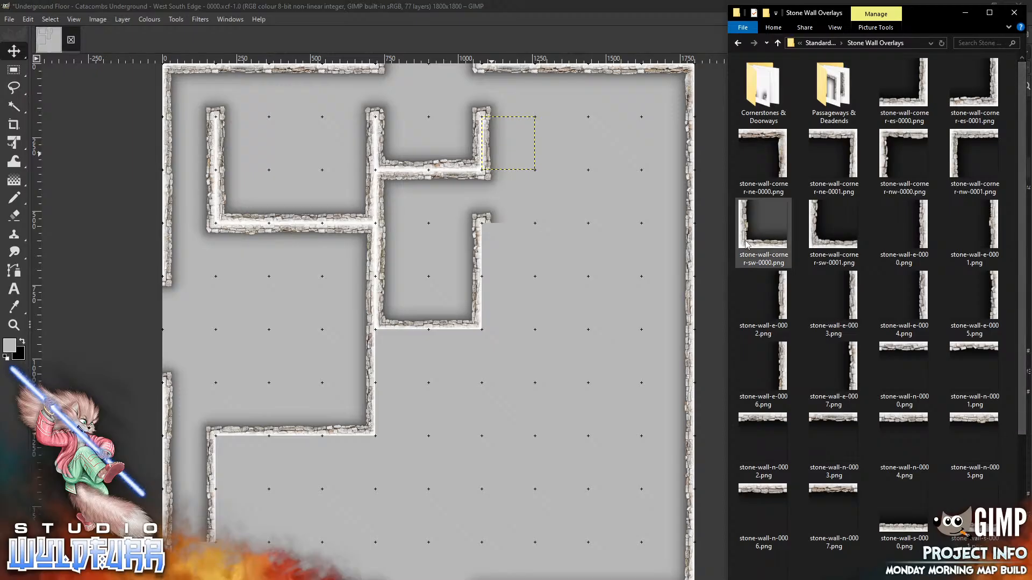
left_click_drag(746, 243, 536, 341)
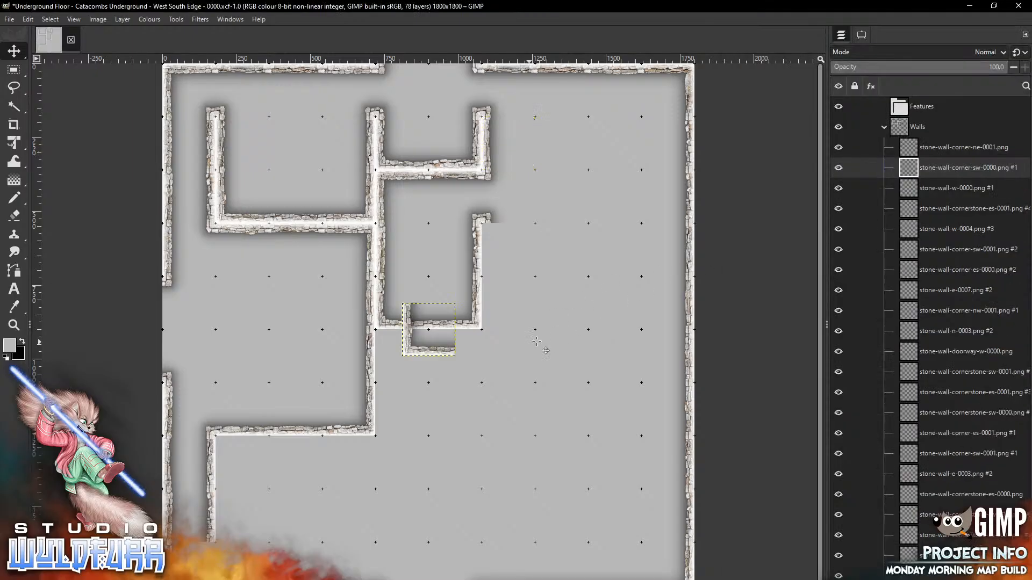
mouse_move(407, 353)
left_mouse_down()
mouse_move(504, 274)
mouse_move(481, 274)
left_mouse_up()
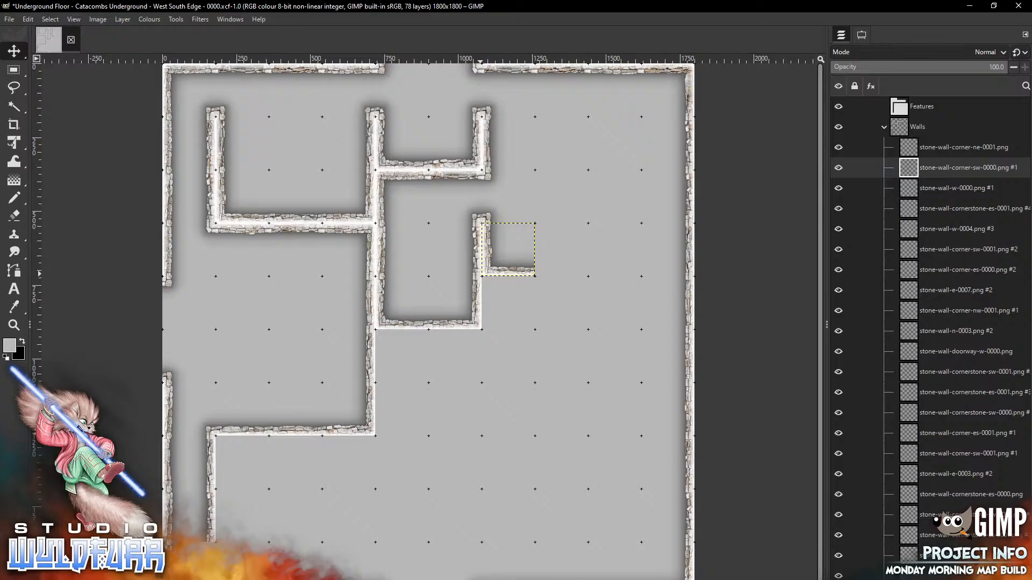
key("alt+Tab")
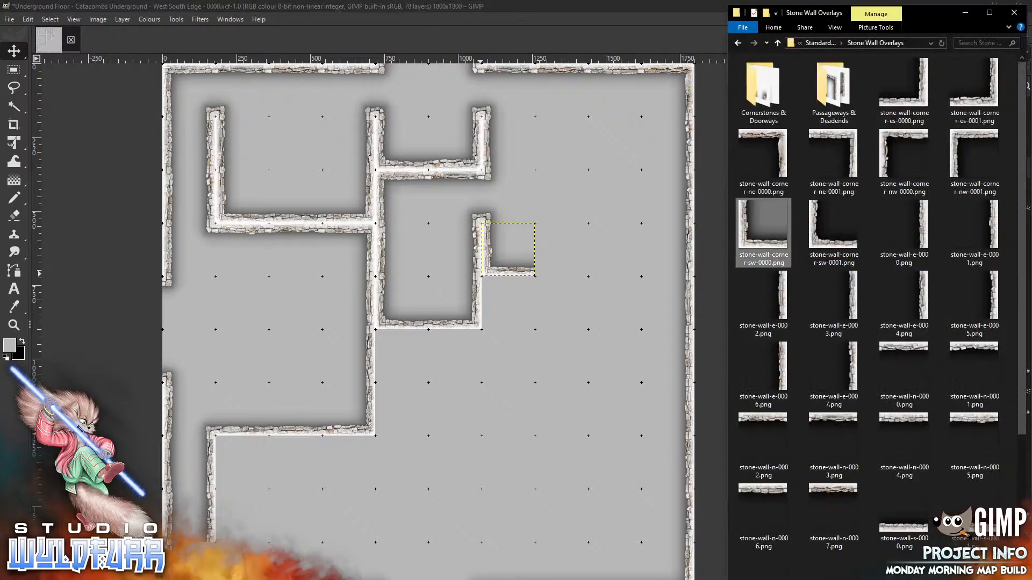
Delete the two wall tile layers on the map's east edge to open a gap
key("alt+Tab")
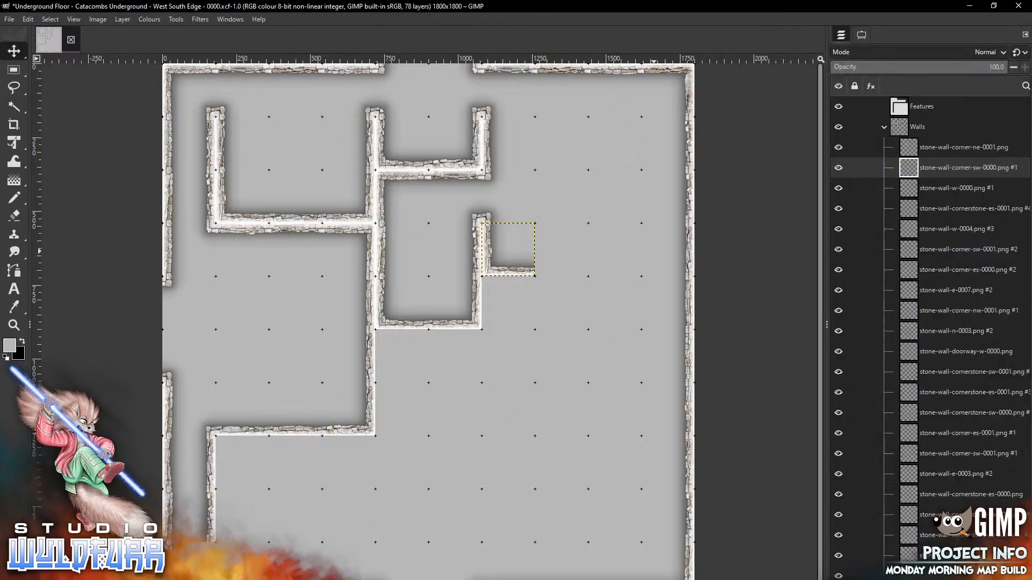
left_click(862, 35)
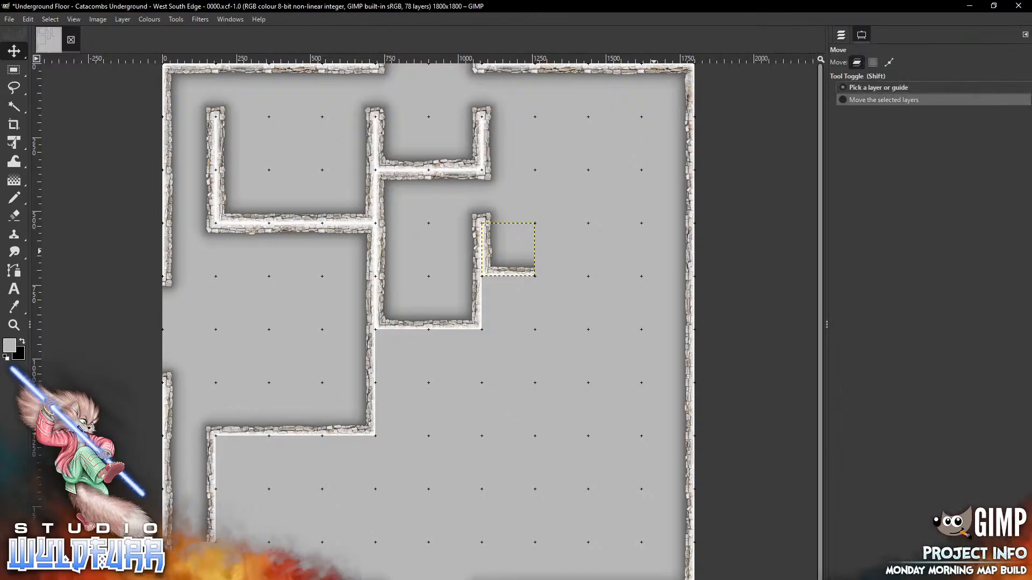
left_click(842, 34)
left_click(688, 247)
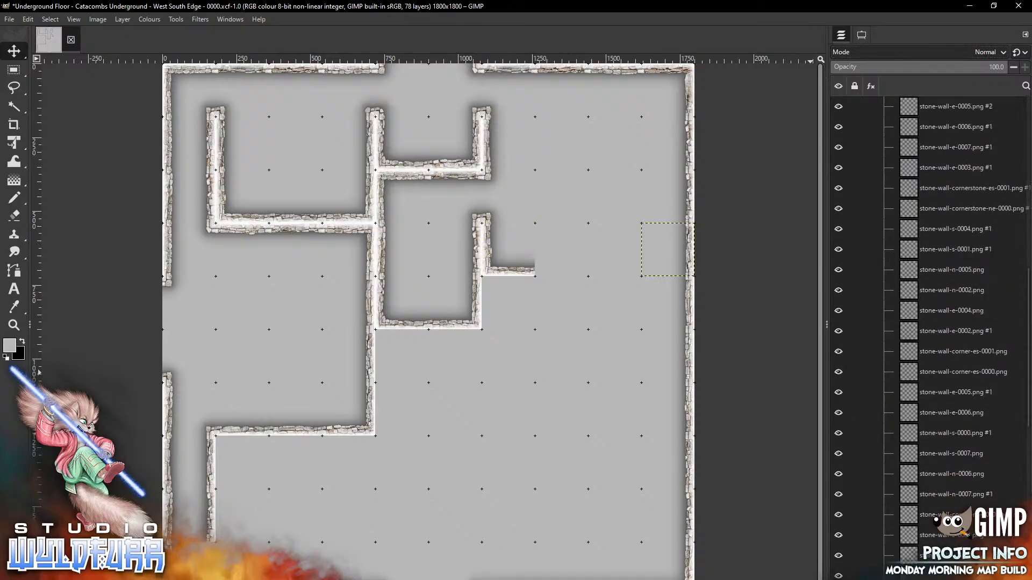
left_click(1018, 578)
left_click(692, 299)
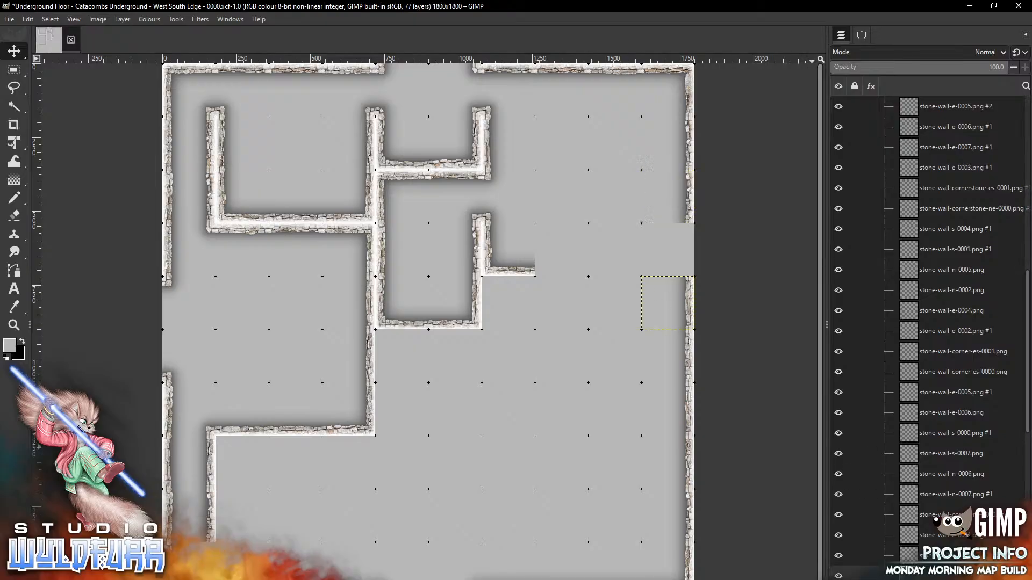
left_click(1018, 578)
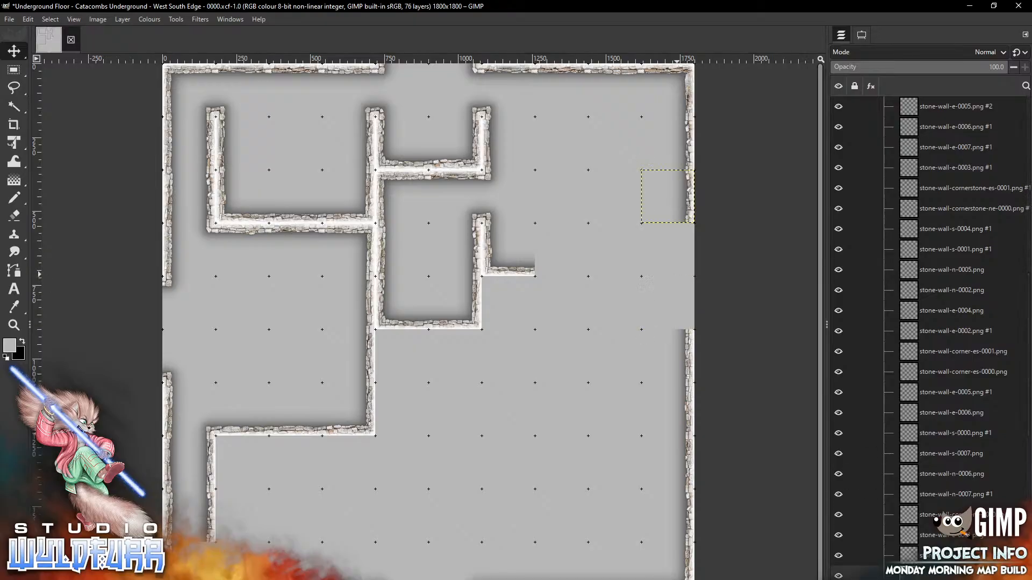
key("alt+Tab")
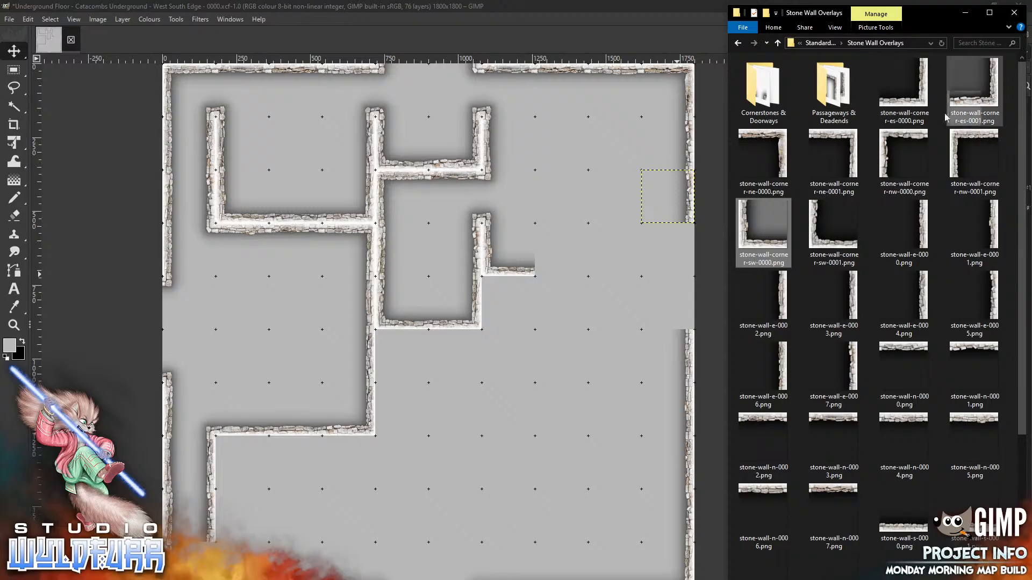
Place stone-wall-corner-es-0001 into the east wall gap
left_click_drag(992, 106, 619, 267)
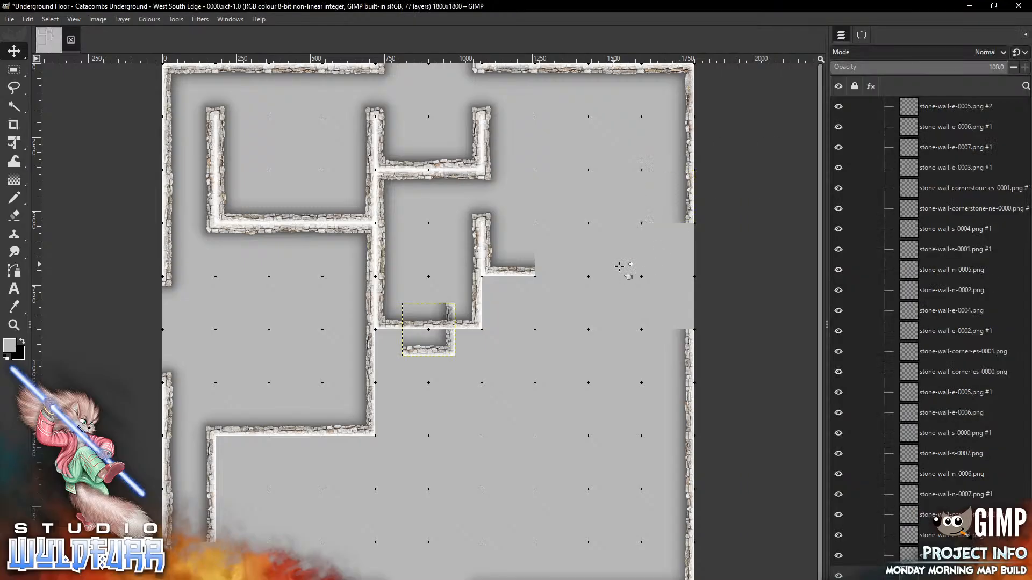
left_click_drag(449, 347, 686, 268)
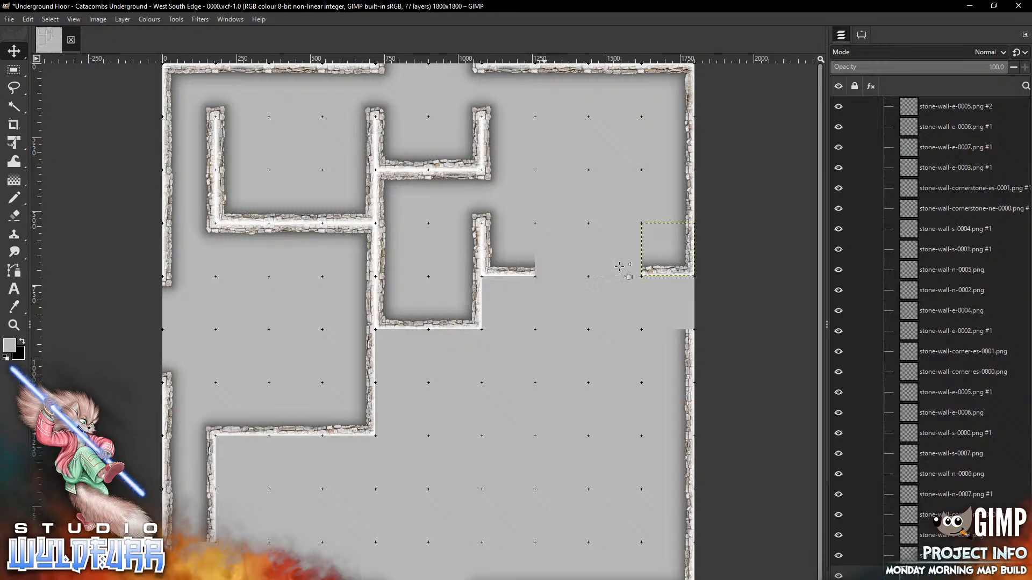
key("alt+Tab")
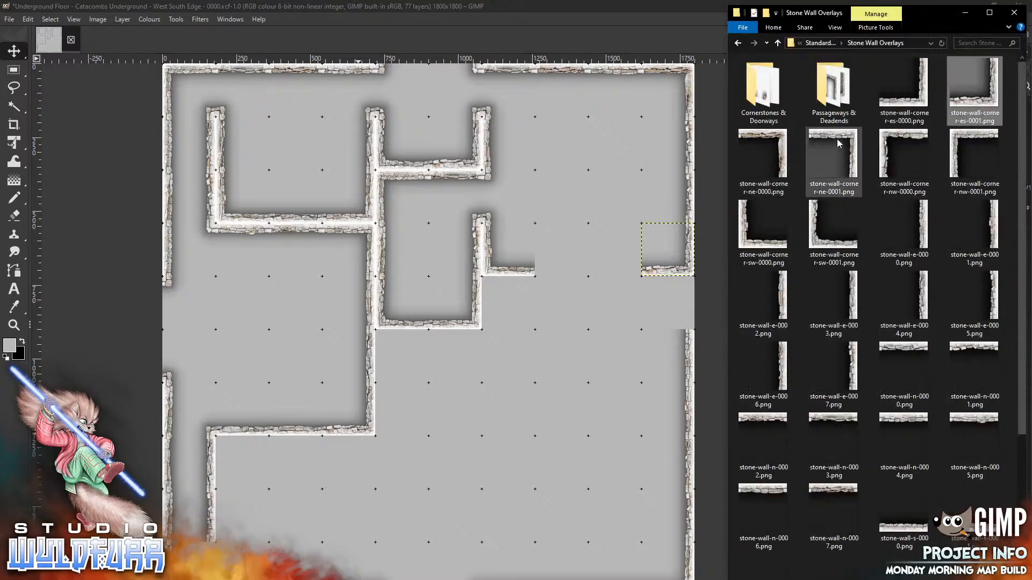
Undo a misplaced stone-wall-corner-ne-0000 drop and drag in stone-wall-corner-ne-0001 instead
left_click_drag(782, 152, 557, 356)
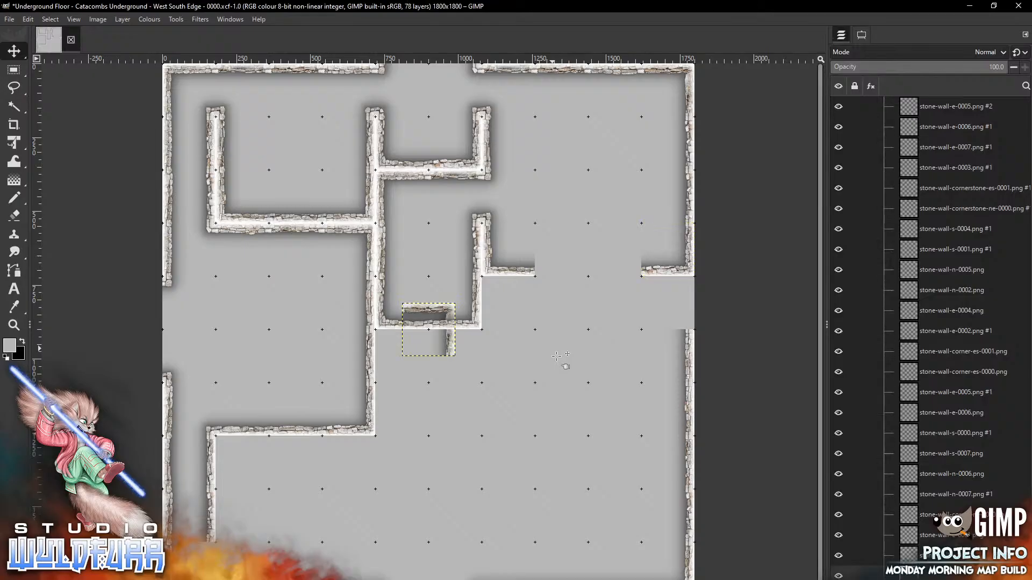
key("ctrl+z")
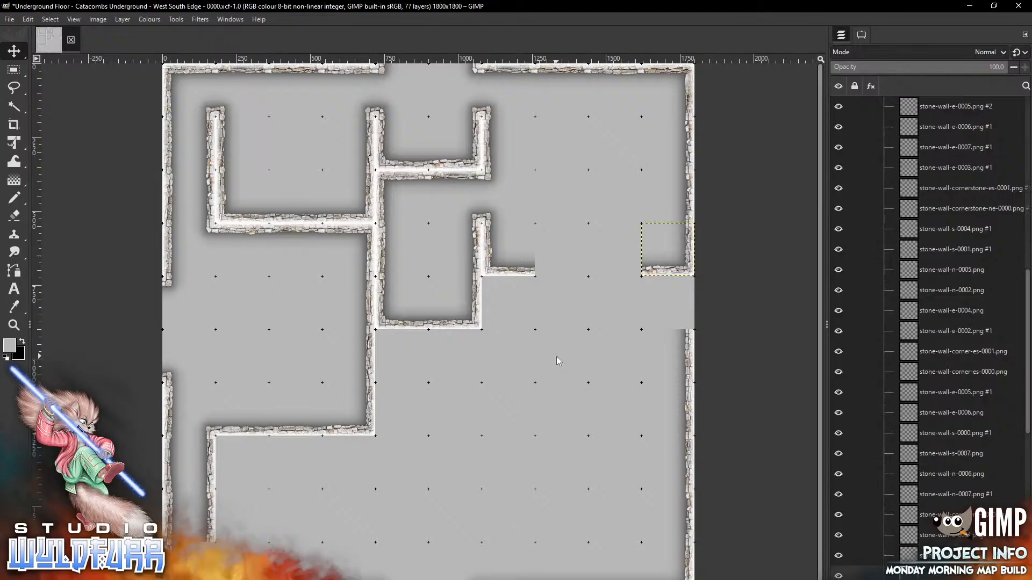
key("alt+Tab")
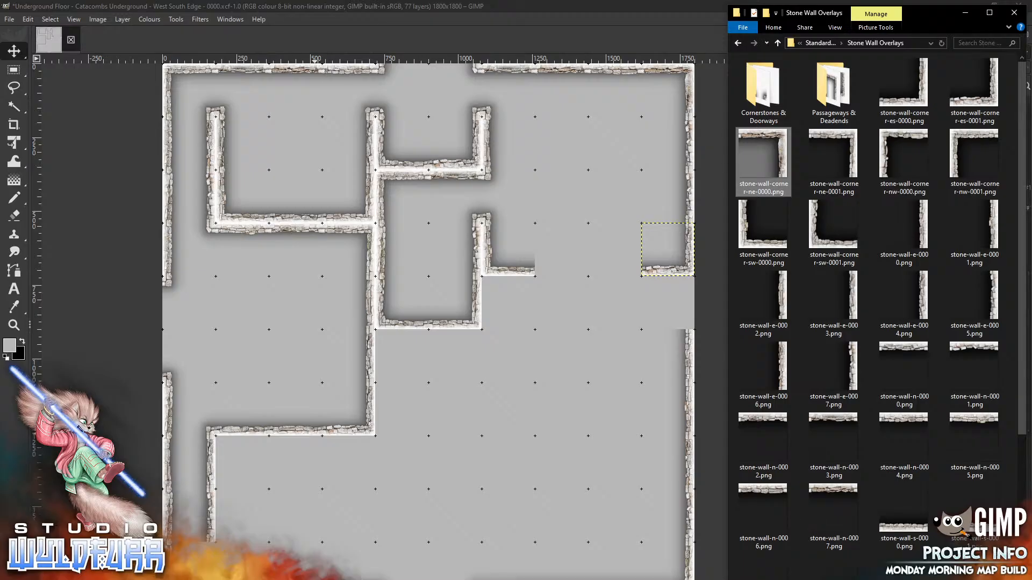
left_click_drag(855, 148, 568, 363)
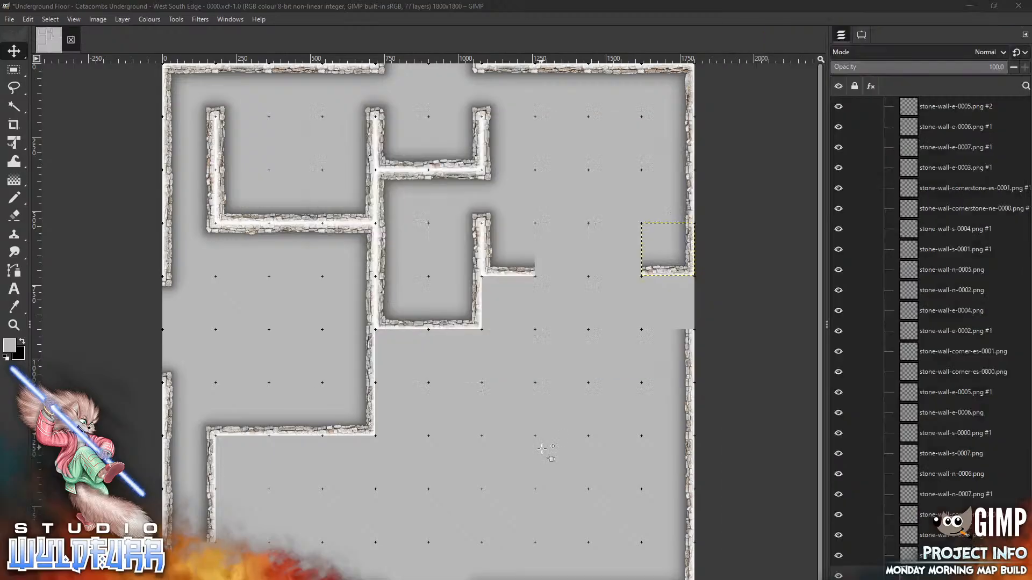
Add stone-wall-corner-ne-0001 into the lower gap cell of the east-wall opening
left_click(542, 449)
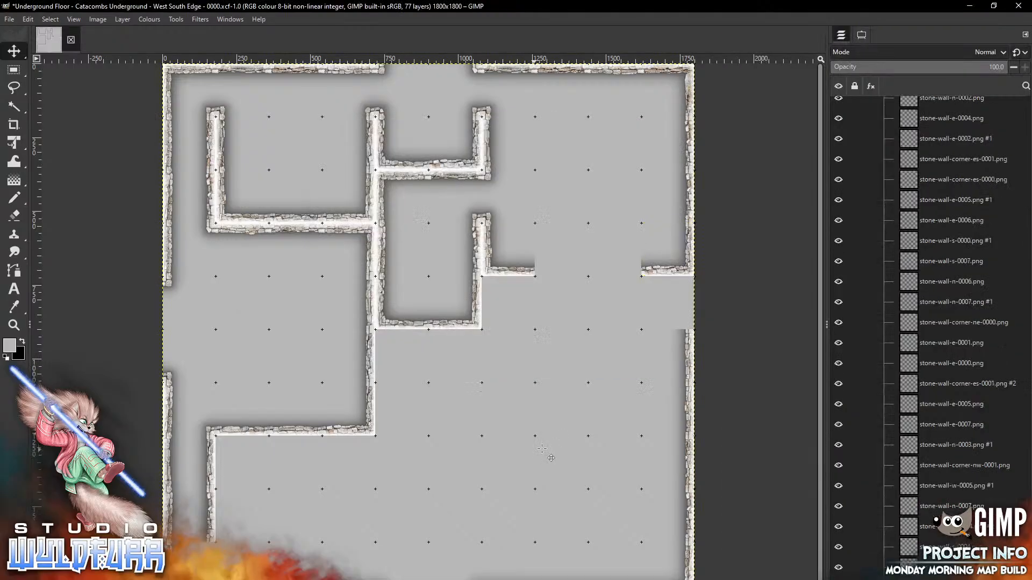
key("alt+Tab")
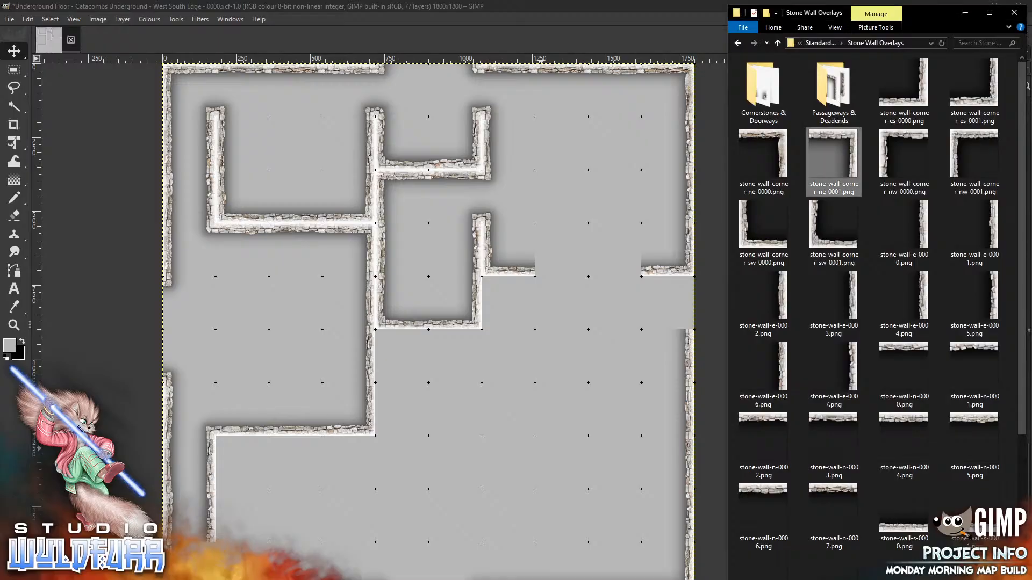
left_click_drag(851, 138, 565, 373)
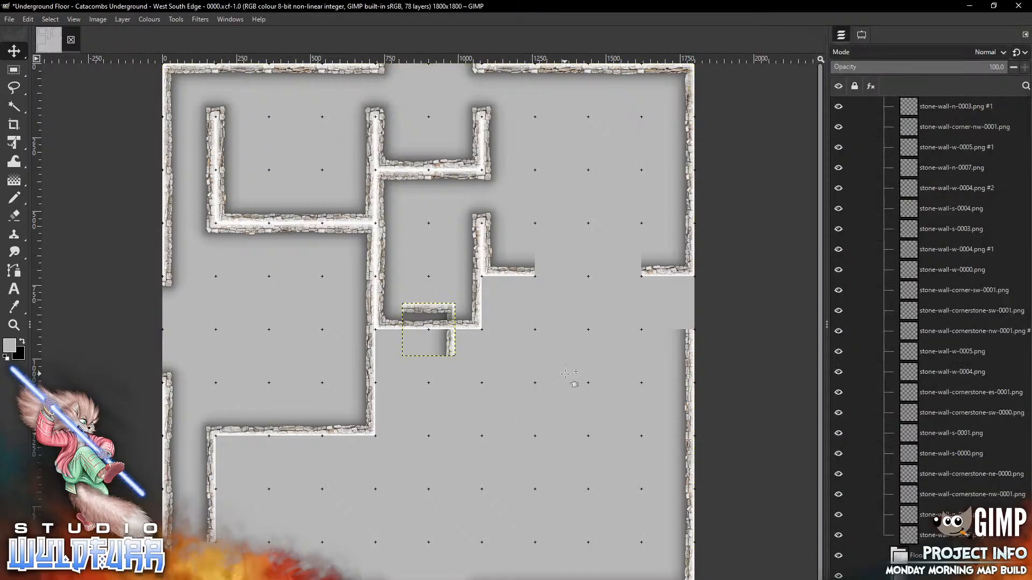
mouse_move(450, 355)
left_mouse_down()
mouse_move(555, 375)
mouse_move(690, 328)
left_mouse_up()
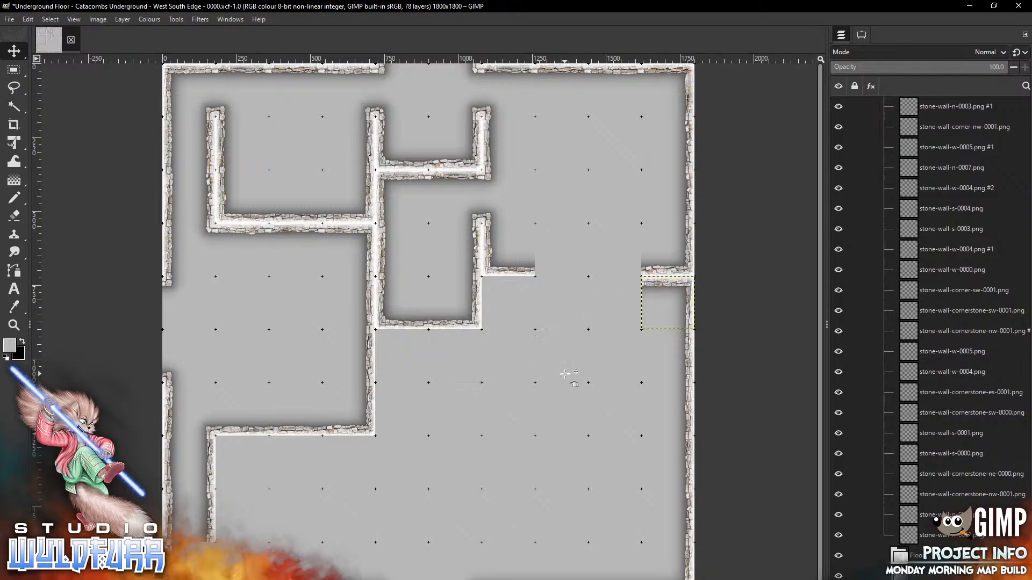
Place stone-wall-corner-nw-0000 at the interior wall junction near the map centre
key("alt+Tab")
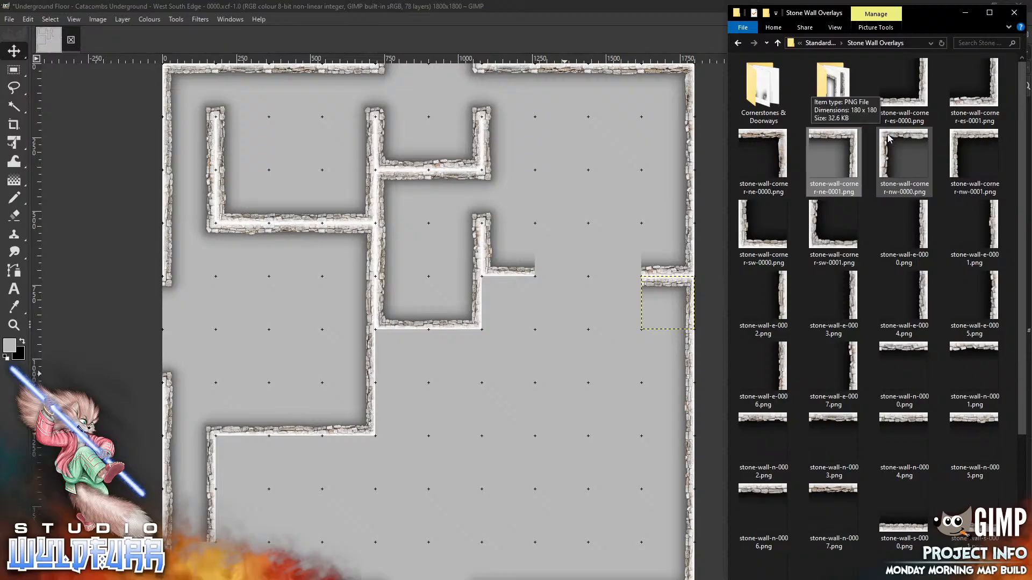
left_click_drag(891, 137, 527, 380)
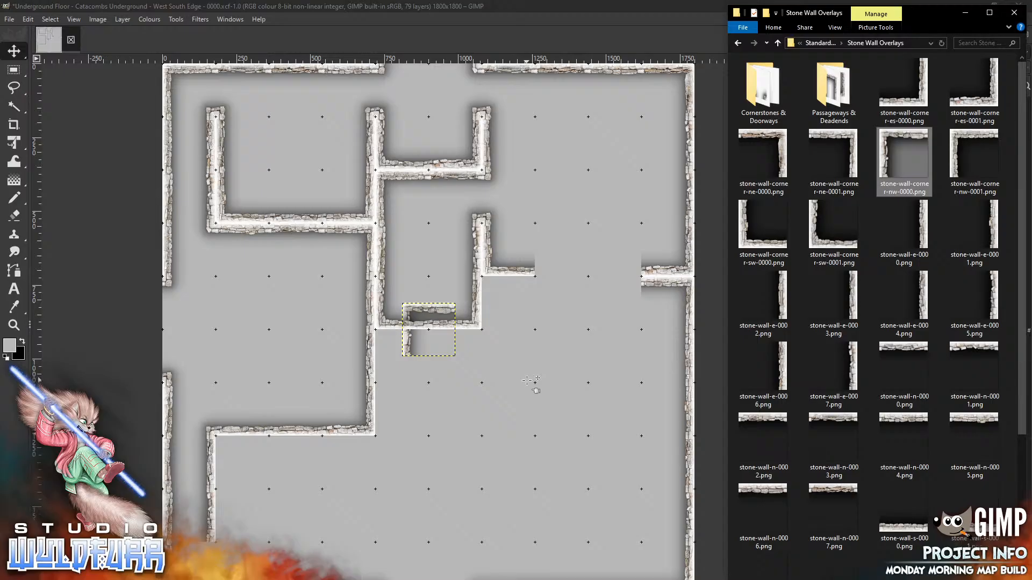
mouse_move(409, 349)
left_mouse_down()
mouse_move(532, 337)
mouse_move(490, 324)
left_mouse_up()
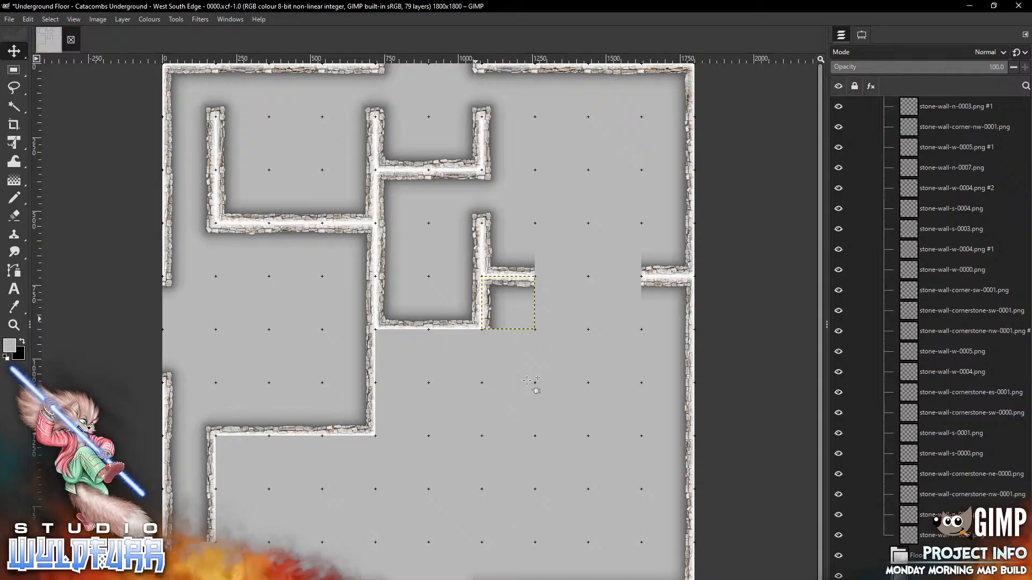
Add stone-wall-n-0006 to the map, just right of the corner piece
key("alt+Tab")
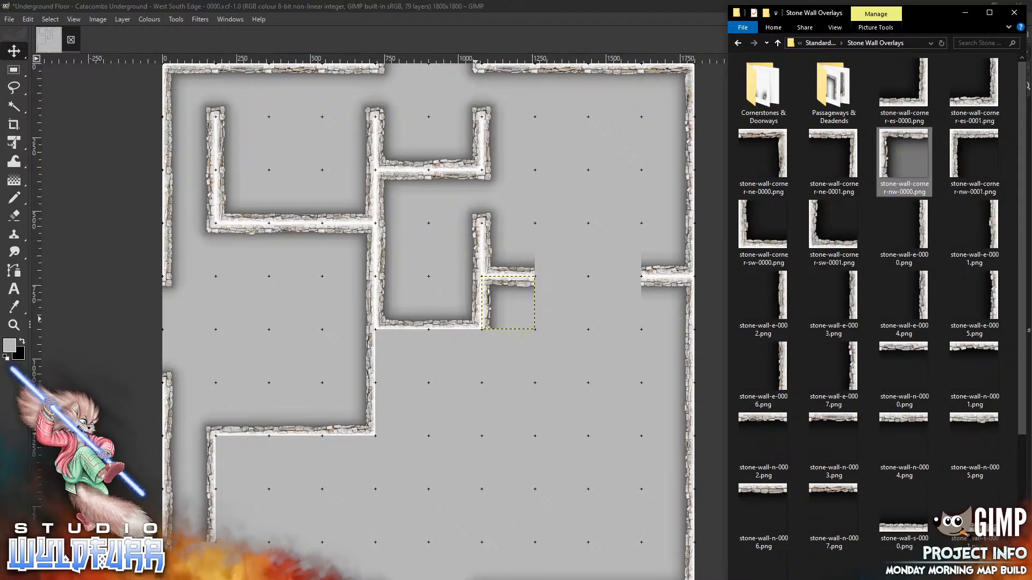
left_click_drag(763, 511, 554, 319)
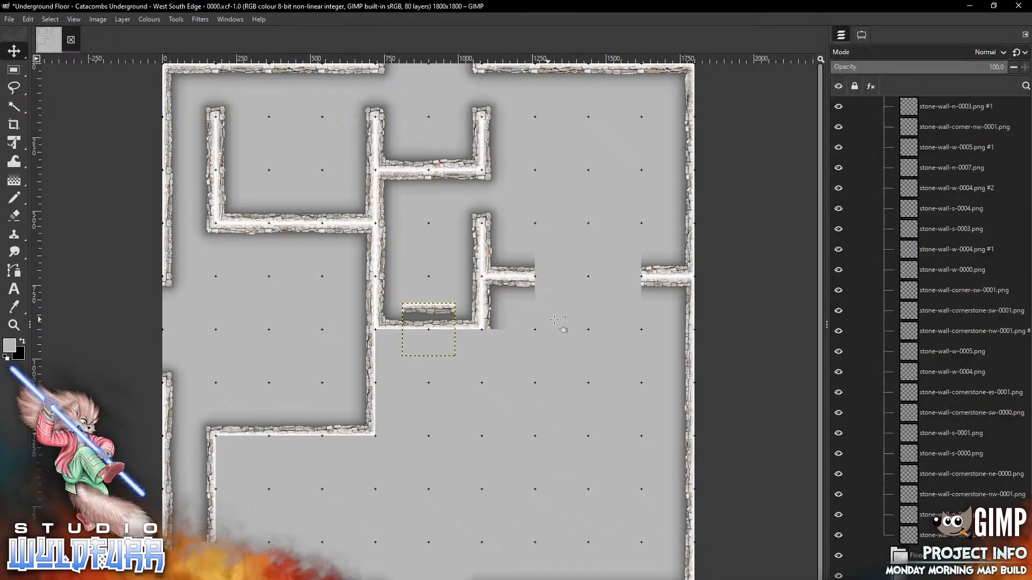
left_click_drag(421, 345, 554, 319)
Extend the corridor wall with the stone-wall-s-0004 piece
key("alt+Tab")
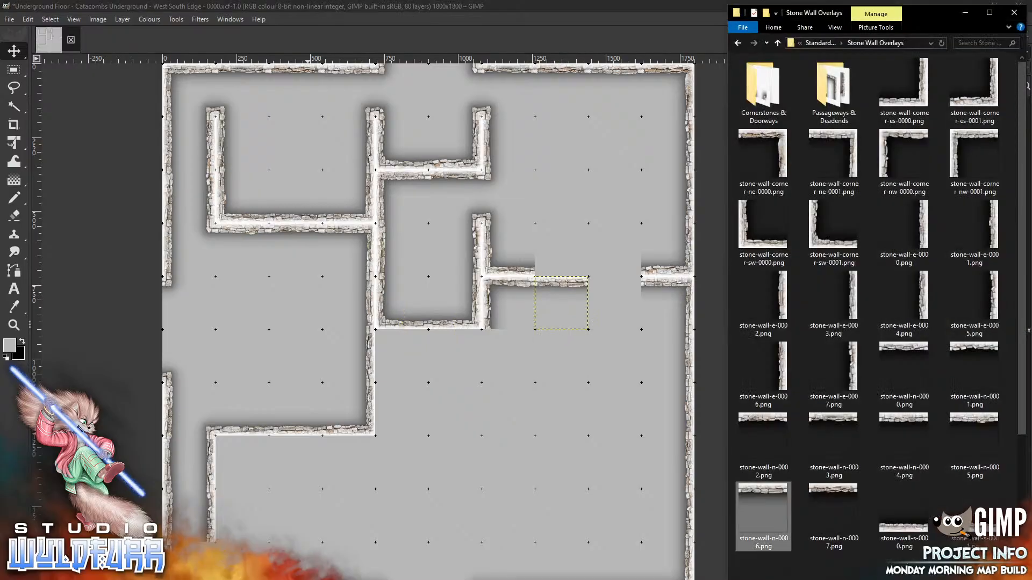
scroll(1016, 359, "down", 4)
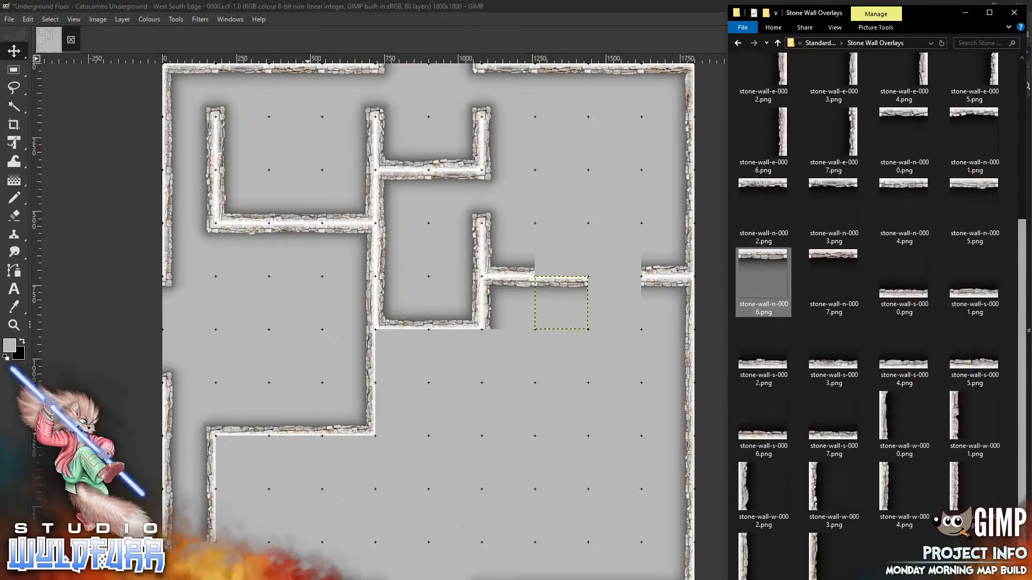
left_click_drag(896, 368, 539, 192)
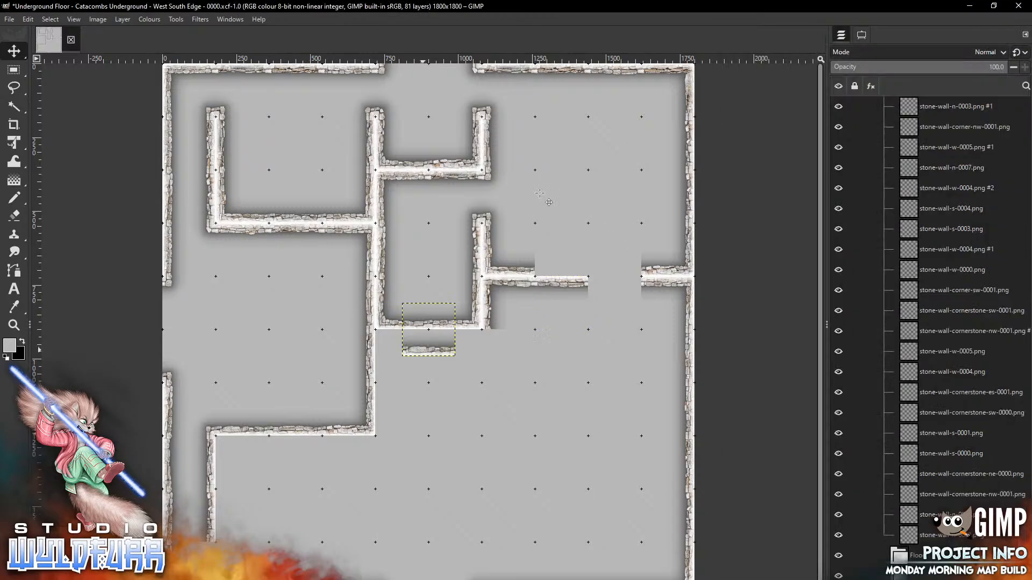
mouse_move(423, 346)
left_mouse_down()
mouse_move(563, 260)
mouse_move(556, 266)
left_mouse_up()
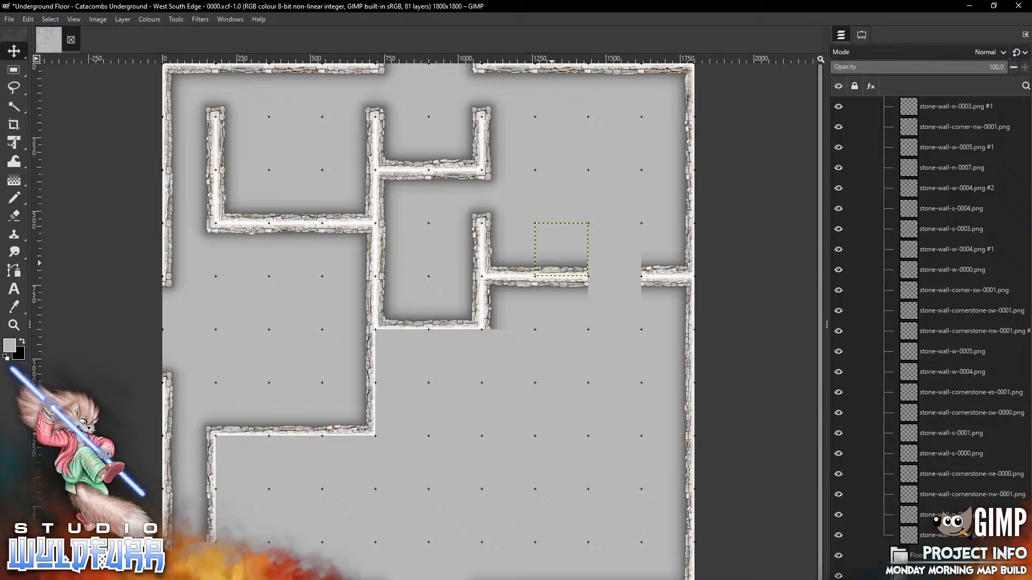
Open the Cornerstones & Doorways folder and drop stone-wall-cornerstone-es-0000 onto the map
key("alt+Tab")
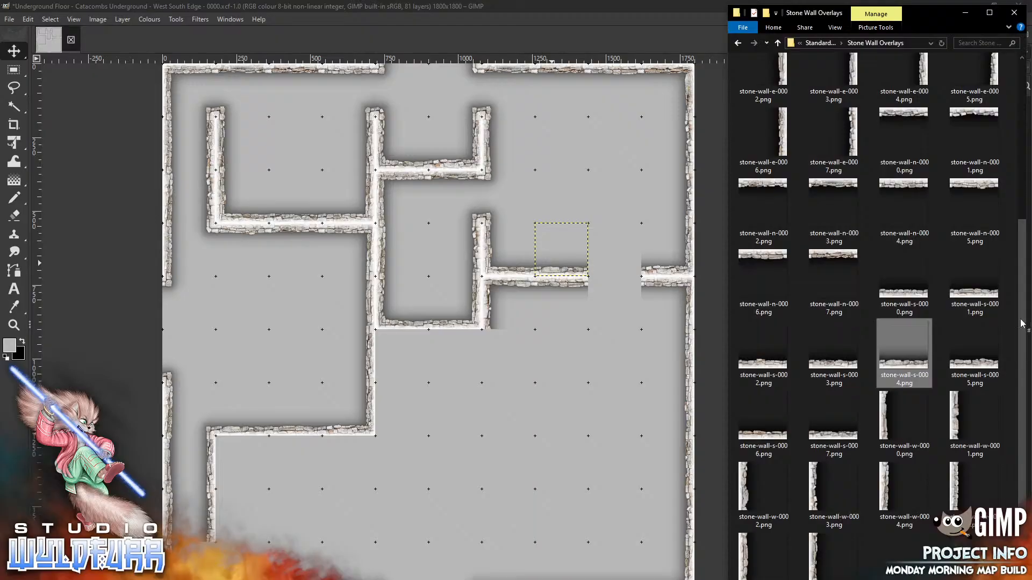
left_click_drag(1023, 325, 1022, 150)
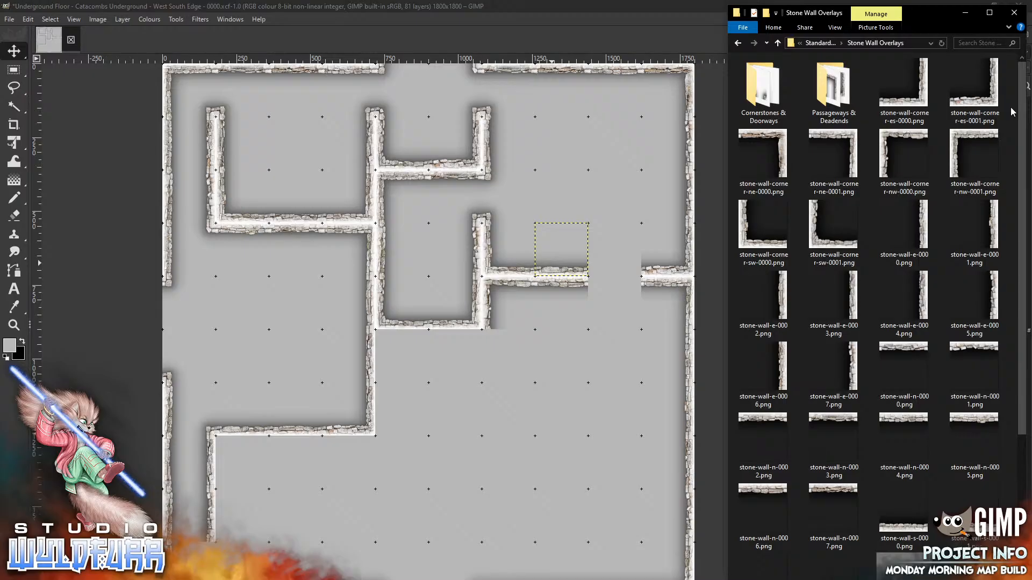
double_click(751, 90)
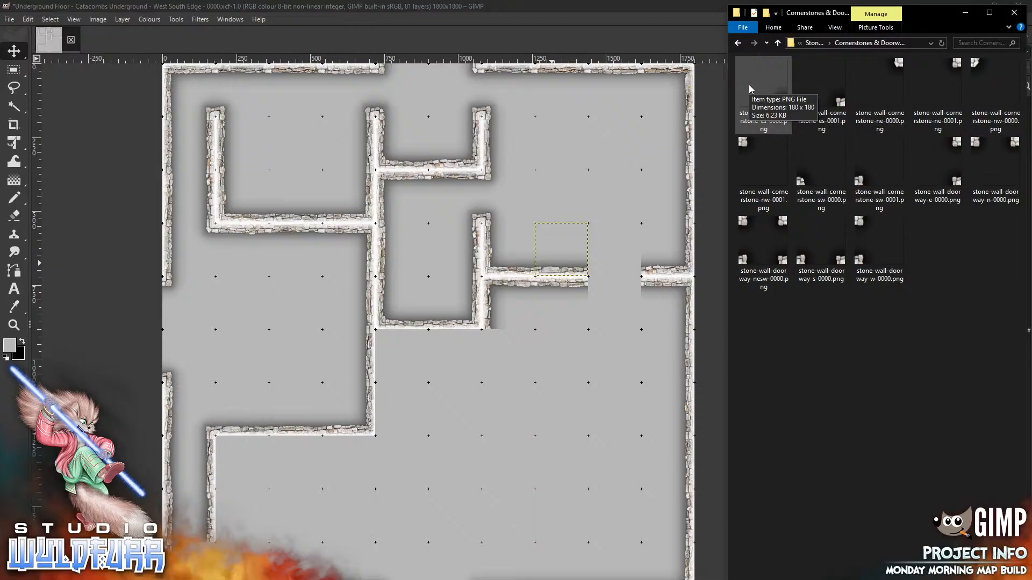
left_click_drag(769, 99, 589, 170)
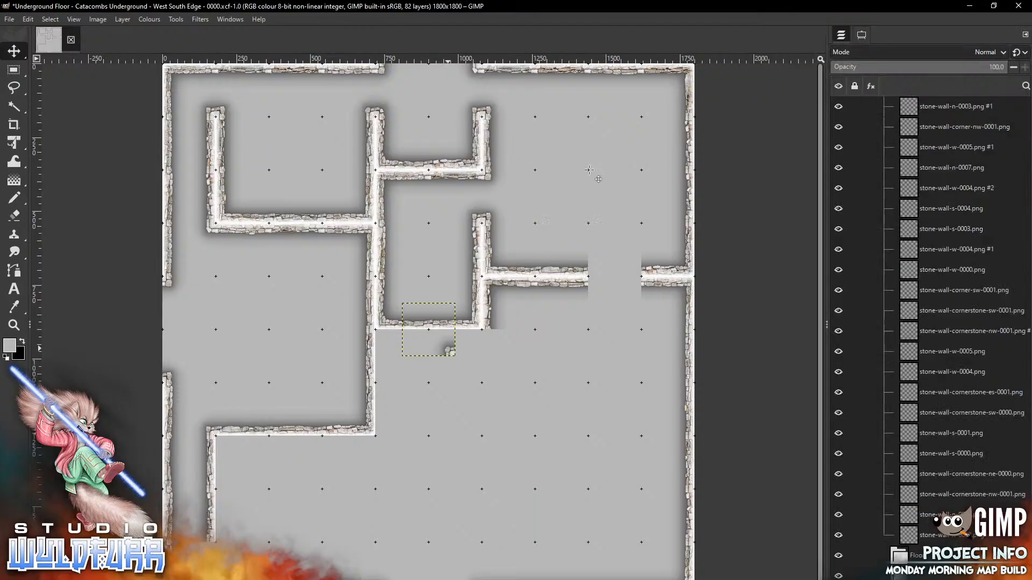
Set the es-0000 and ne-0000 cornerstones at the end of the right wall gap
mouse_move(449, 351)
left_mouse_down()
mouse_move(546, 299)
mouse_move(635, 271)
left_mouse_up()
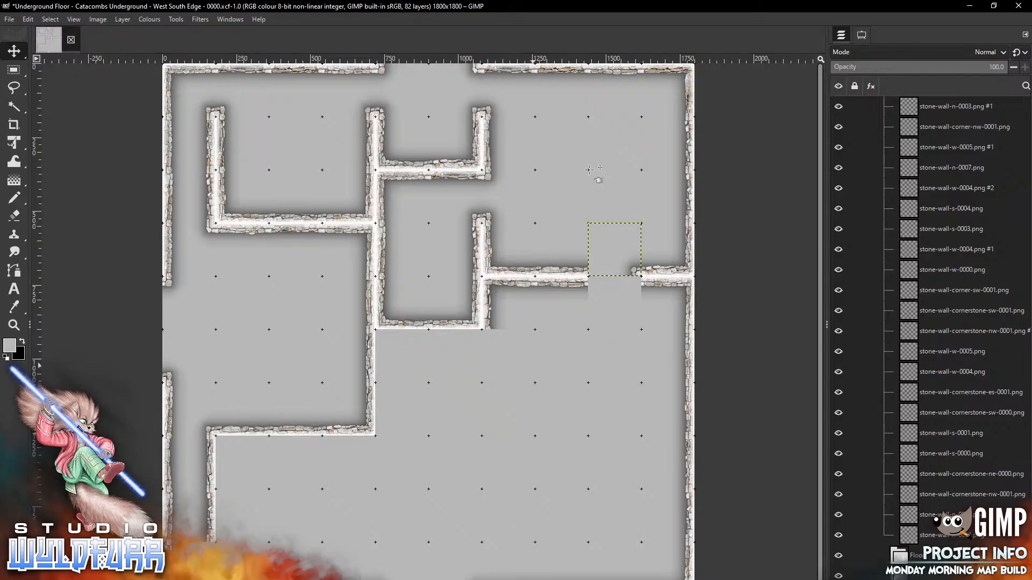
key("alt+Tab")
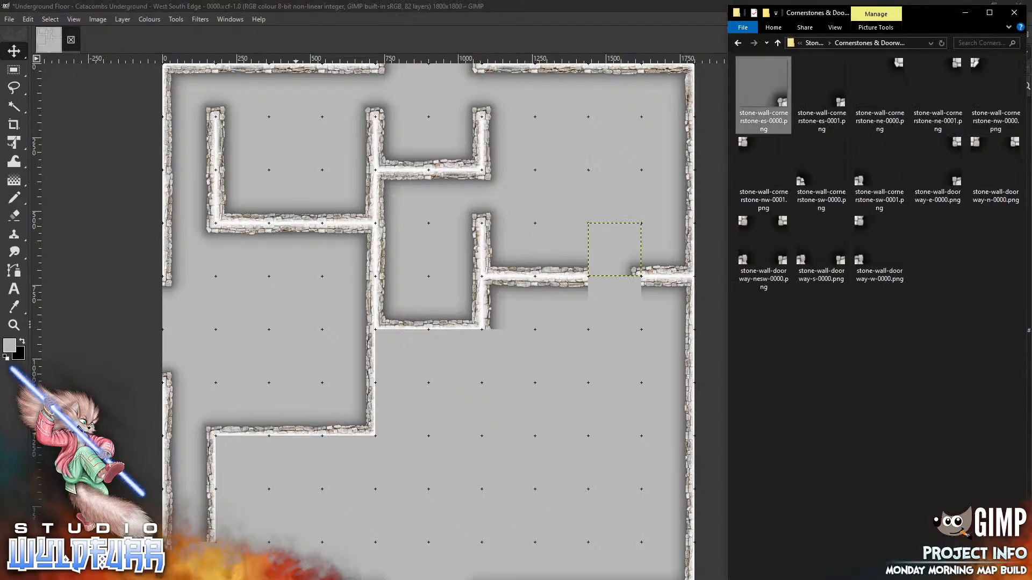
left_click_drag(880, 86, 630, 293)
left_click_drag(554, 363, 554, 364)
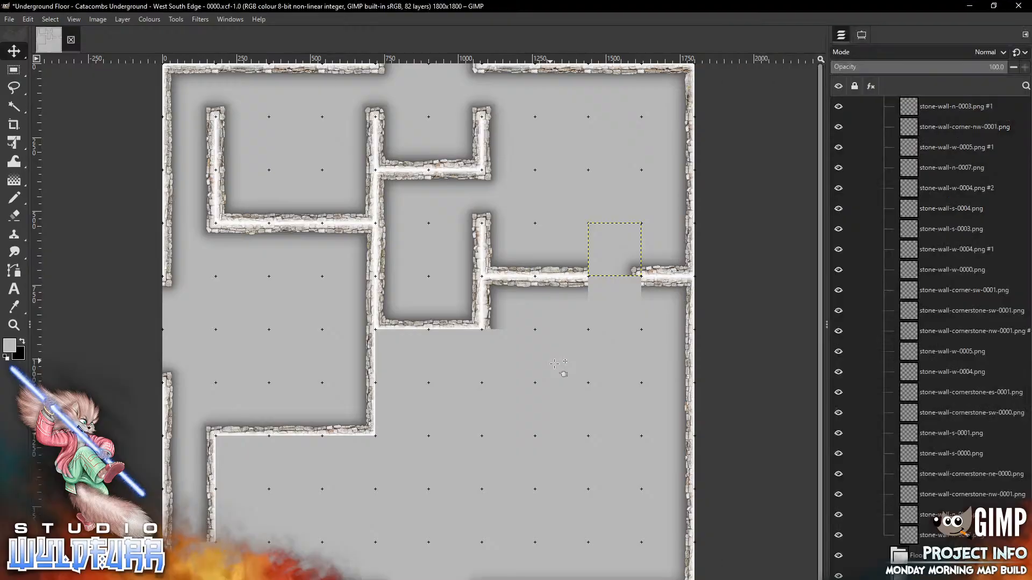
mouse_move(451, 308)
left_mouse_down()
mouse_move(593, 333)
mouse_move(636, 281)
left_mouse_up()
Cap the other end of the wall gap with the nw-0000 and sw-0000 cornerstones
key("alt+Tab")
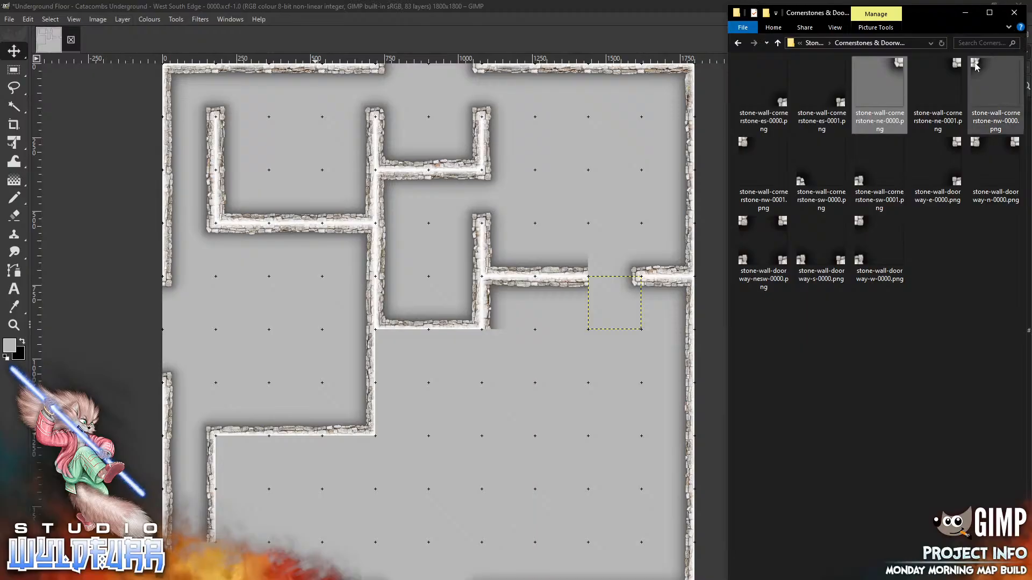
left_click_drag(976, 64, 550, 346)
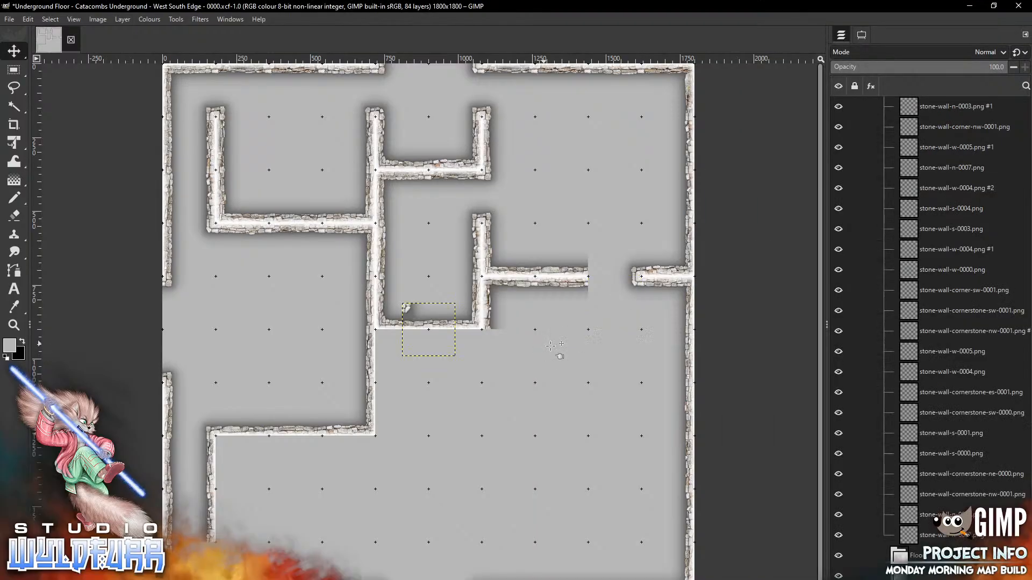
left_click_drag(428, 330, 615, 302)
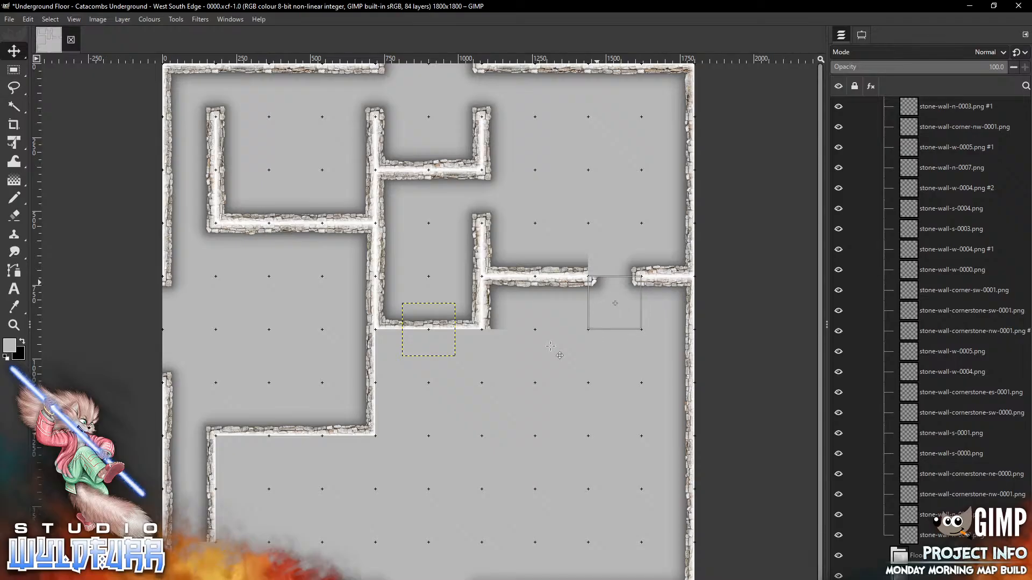
key("alt+Tab")
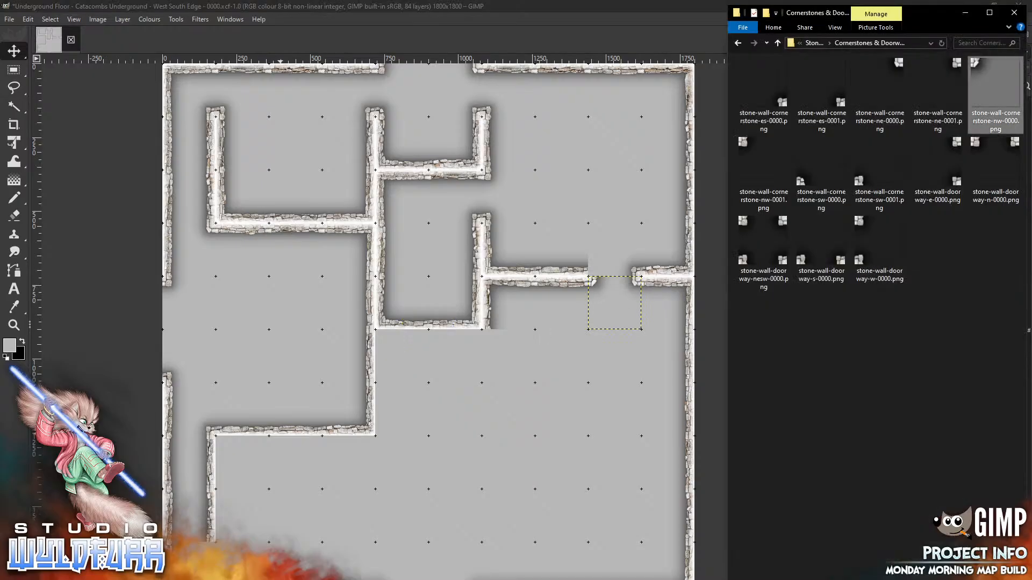
left_click_drag(802, 181, 587, 204)
mouse_move(405, 349)
left_mouse_down()
mouse_move(517, 286)
mouse_move(600, 261)
mouse_move(591, 269)
left_mouse_up()
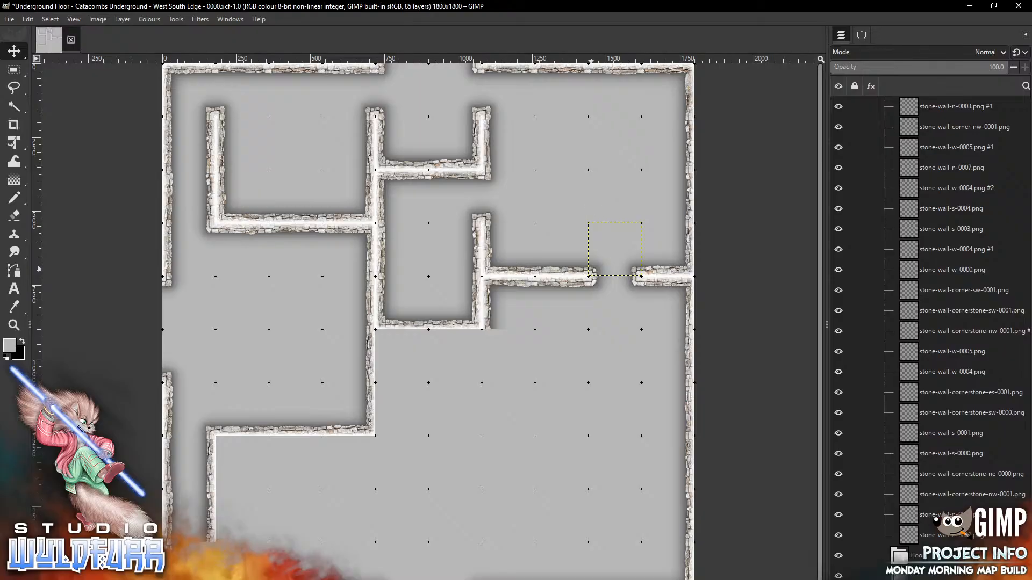
Add the east doorway piece, then delete it as misplaced
key("alt+Tab")
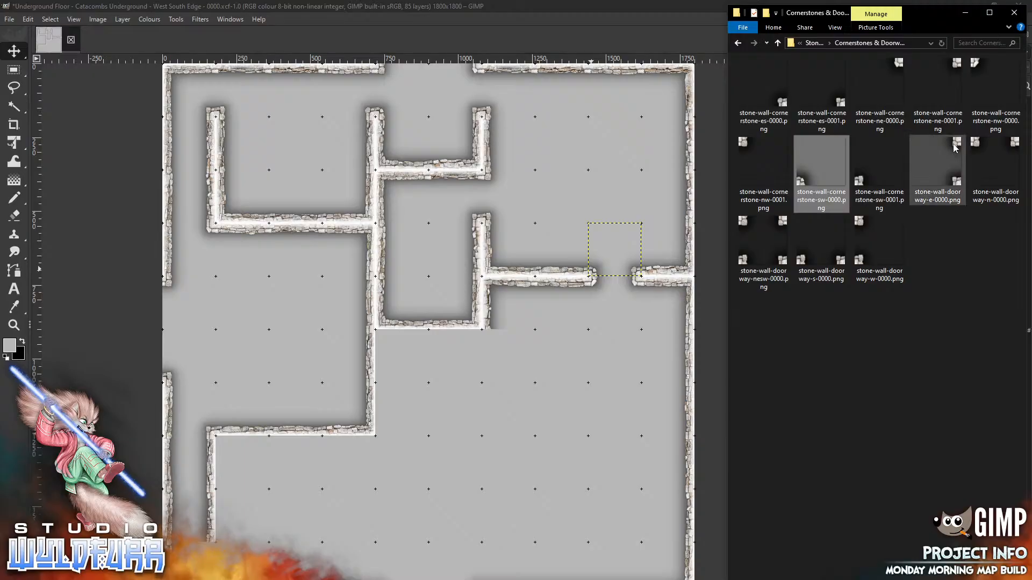
left_click_drag(938, 161, 484, 403)
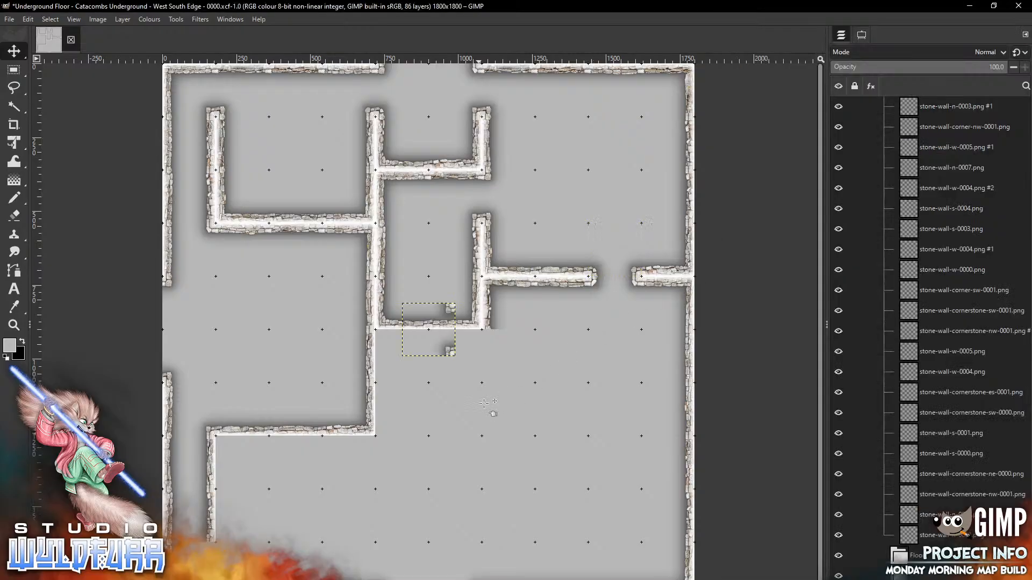
left_click_drag(448, 352, 474, 432)
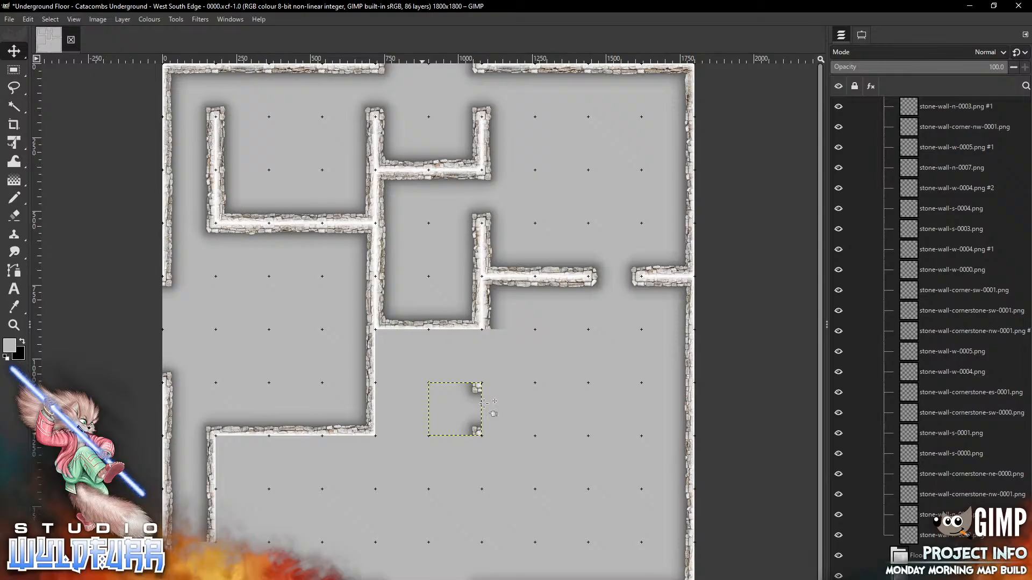
key("Delete")
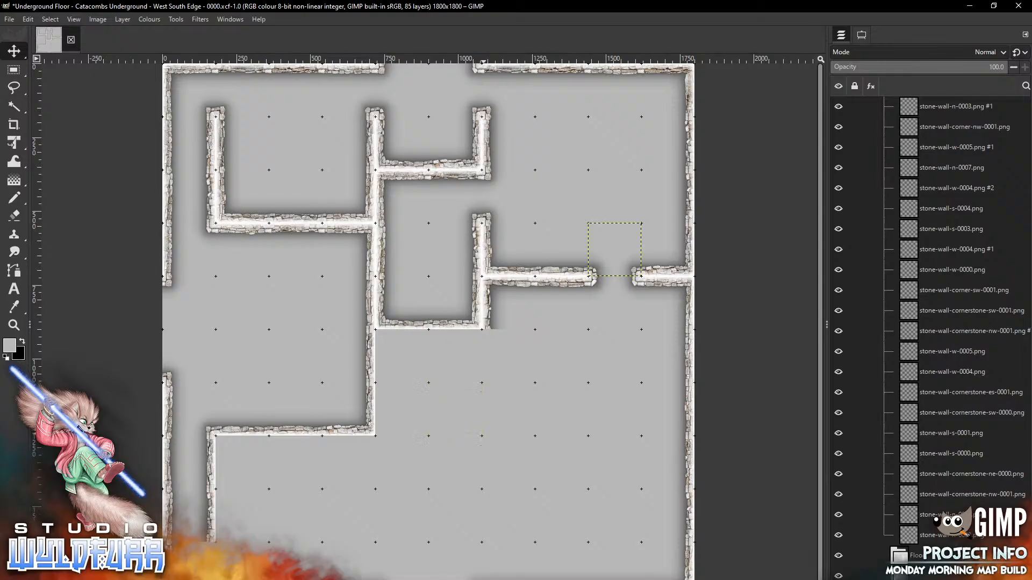
Drop another cornerstone-ne-0000 onto the map below the central room
key("alt+Tab")
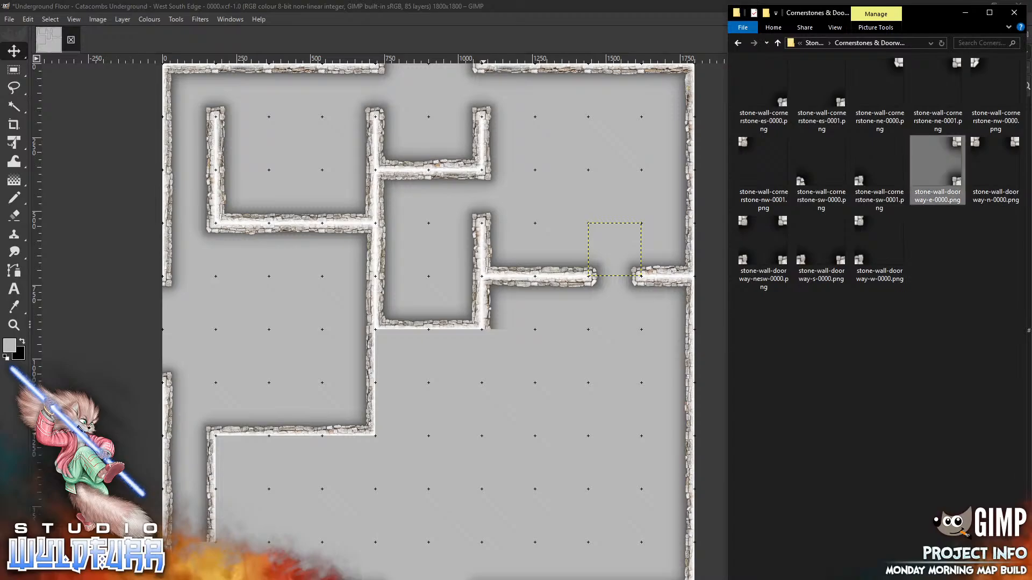
left_click_drag(897, 67, 528, 409)
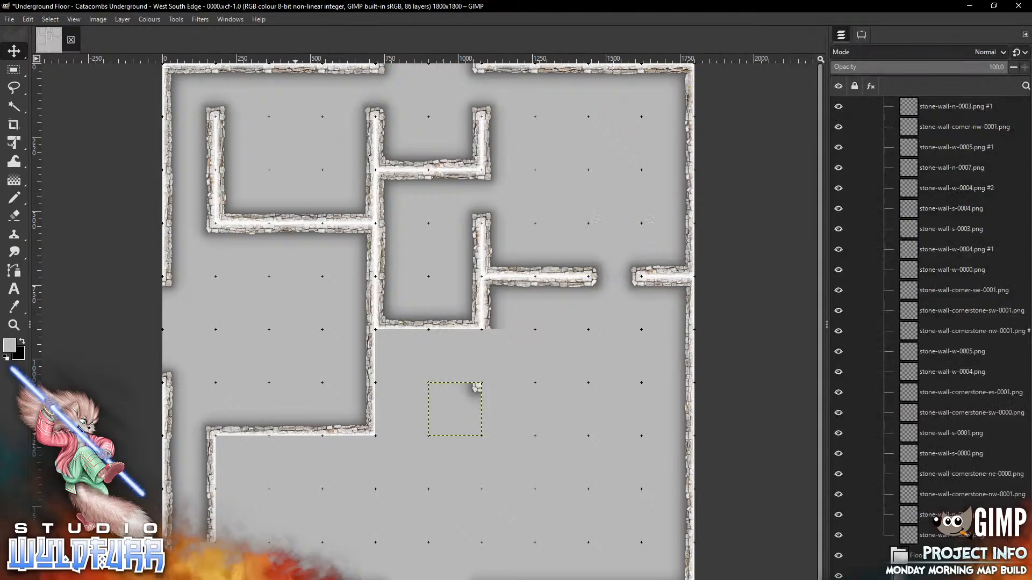
key("alt+Tab")
Place the corner-ne-0000 and corner-nw-0001 wall pieces at the corridor junction below the centre
left_click(812, 45)
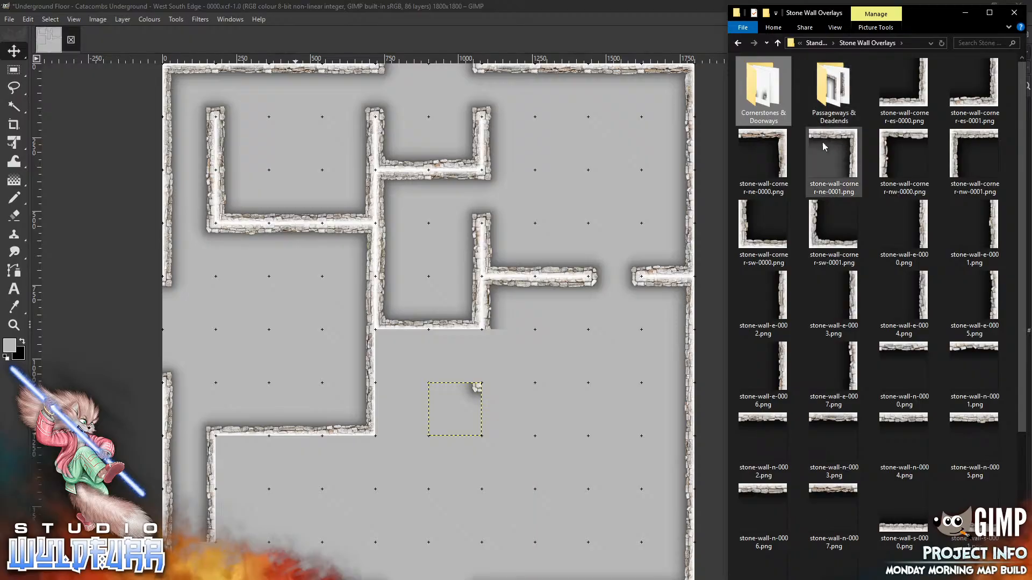
left_click_drag(778, 143, 537, 361)
key("shift+Down")
key("shift+Down")
key("shift+Right")
key("shift+Right")
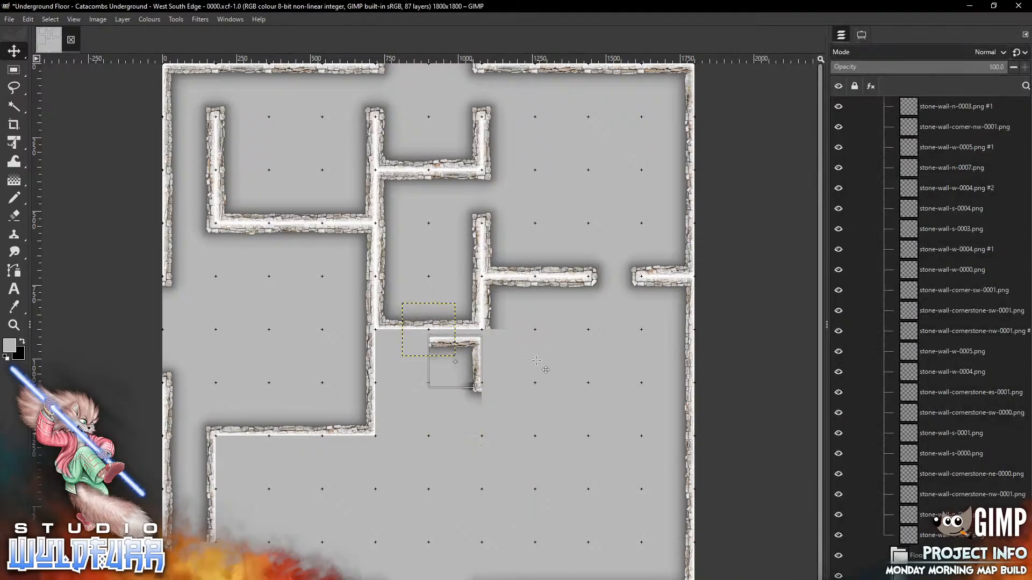
left_click(338, 579)
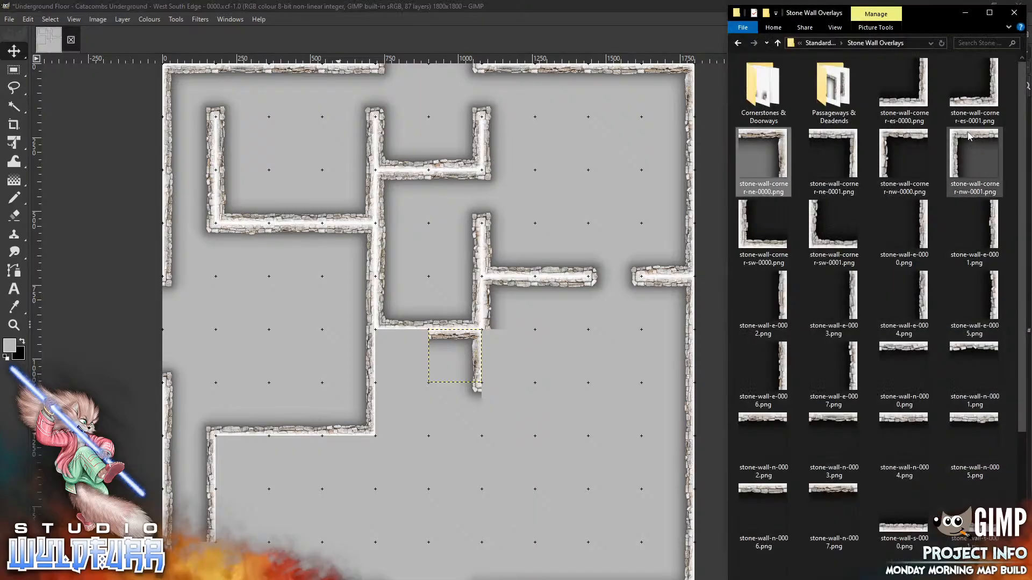
left_click_drag(971, 137, 482, 452)
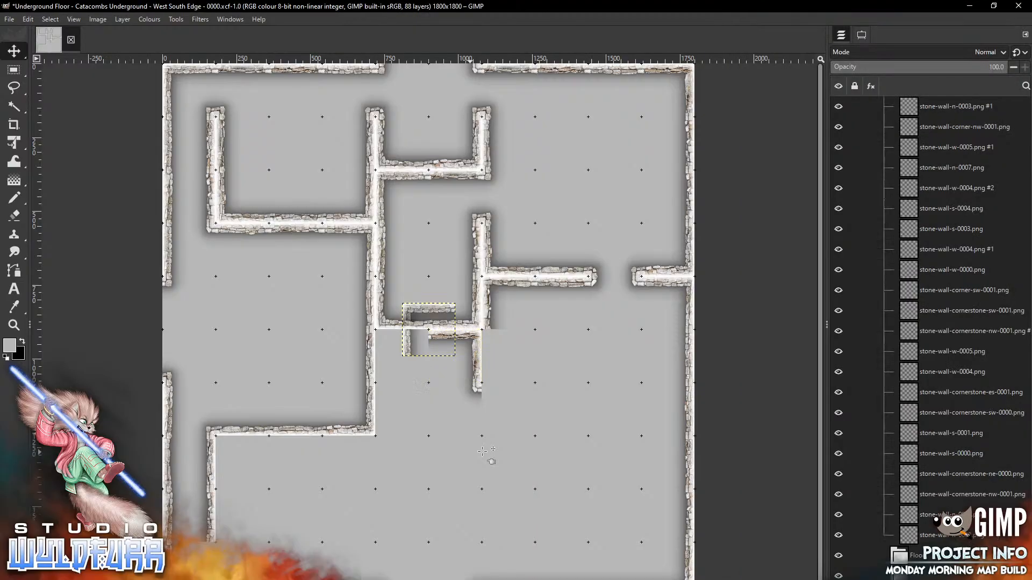
left_click_drag(423, 306, 379, 369)
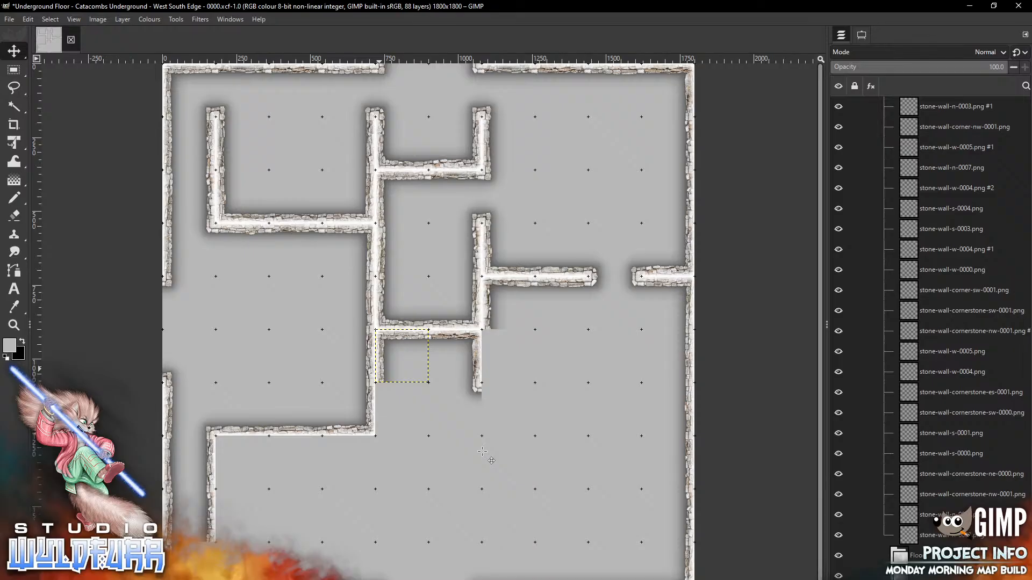
Close the small room's left side with the corner-sw-0000 piece
key("alt+Tab")
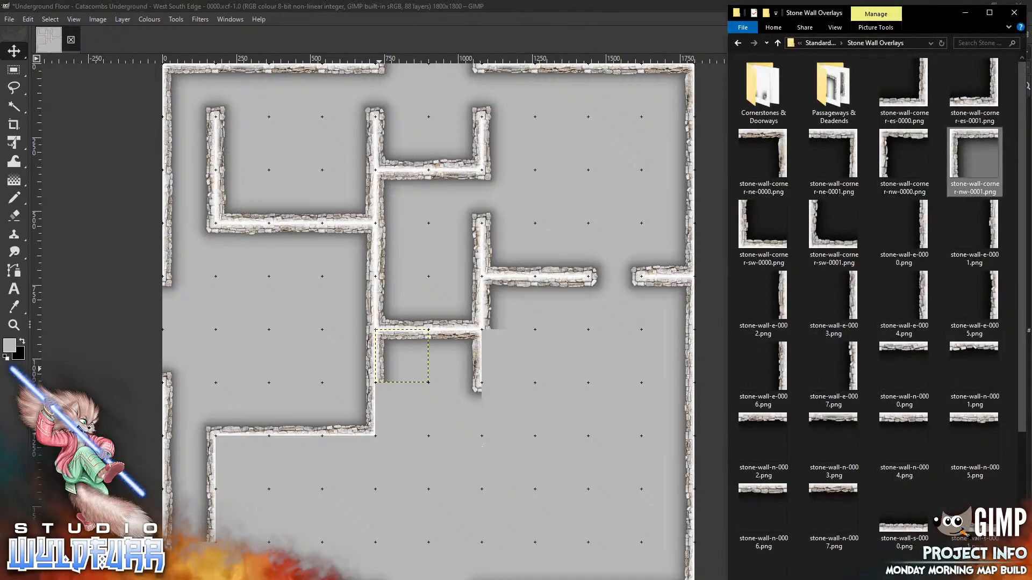
left_click_drag(754, 242, 511, 408)
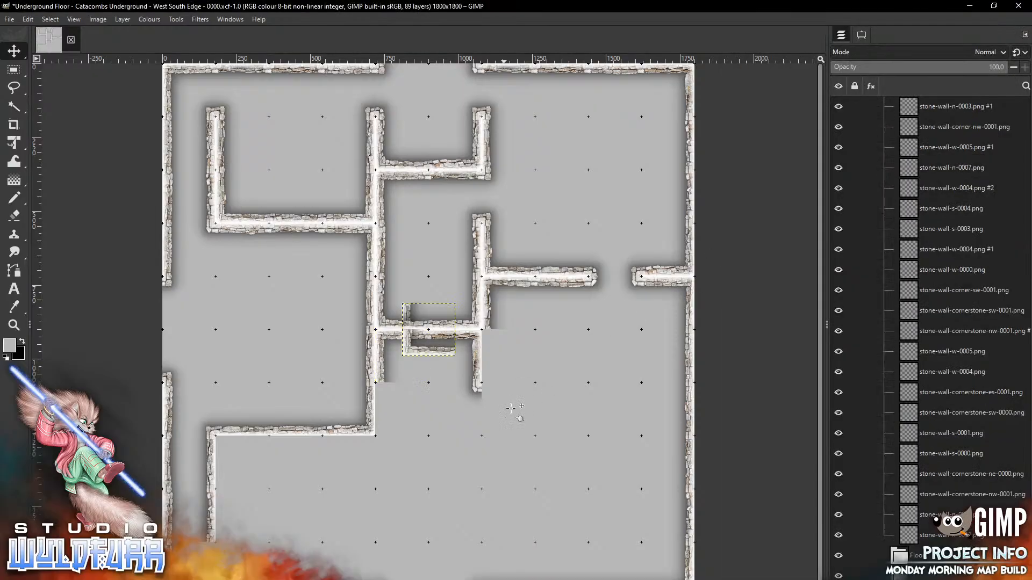
left_click_drag(421, 351, 401, 410)
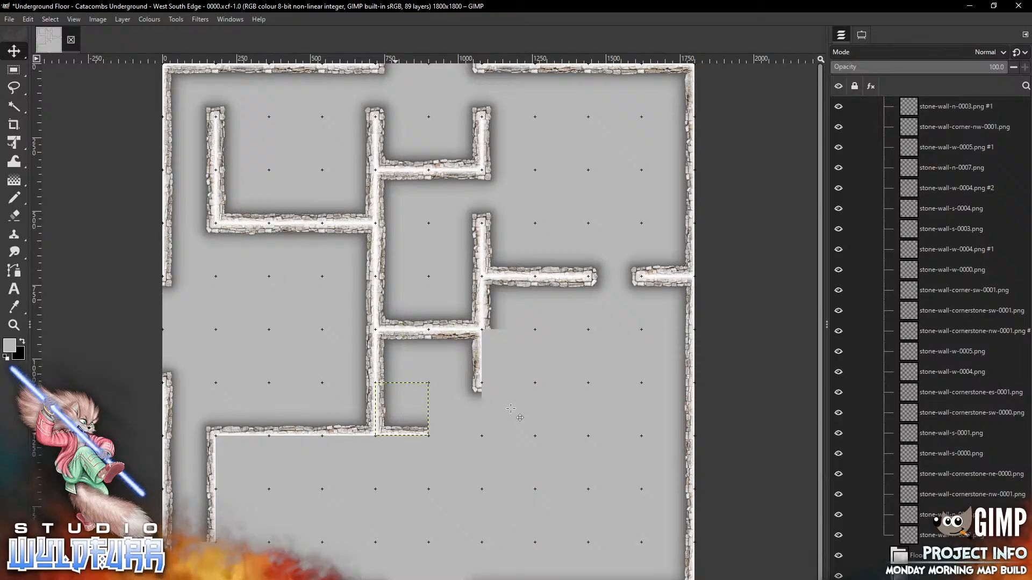
key("alt+Tab")
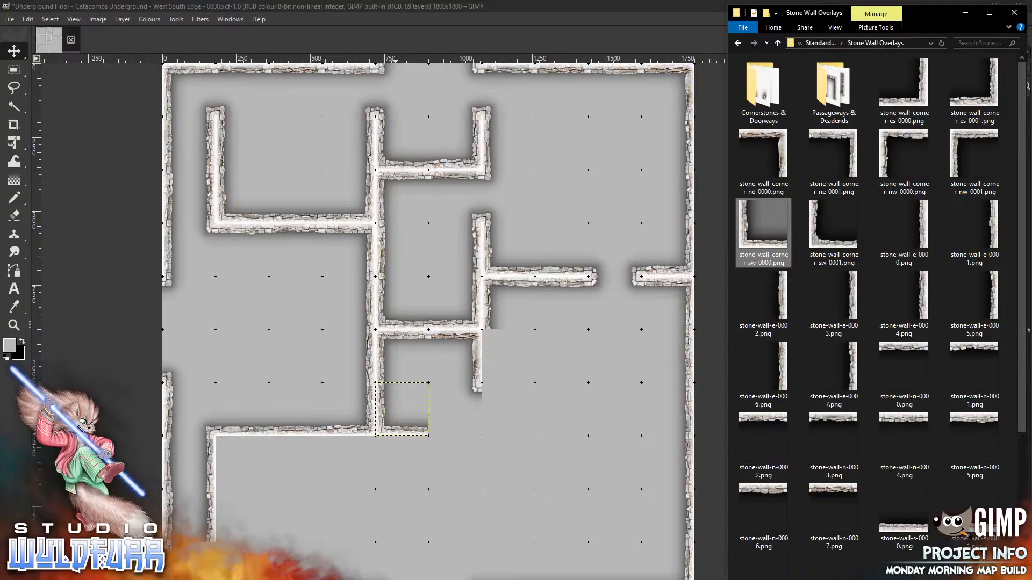
Close the lower room's bottom with s-0002 and add a west wall below the corridor junction
scroll(1027, 330, "down", 4)
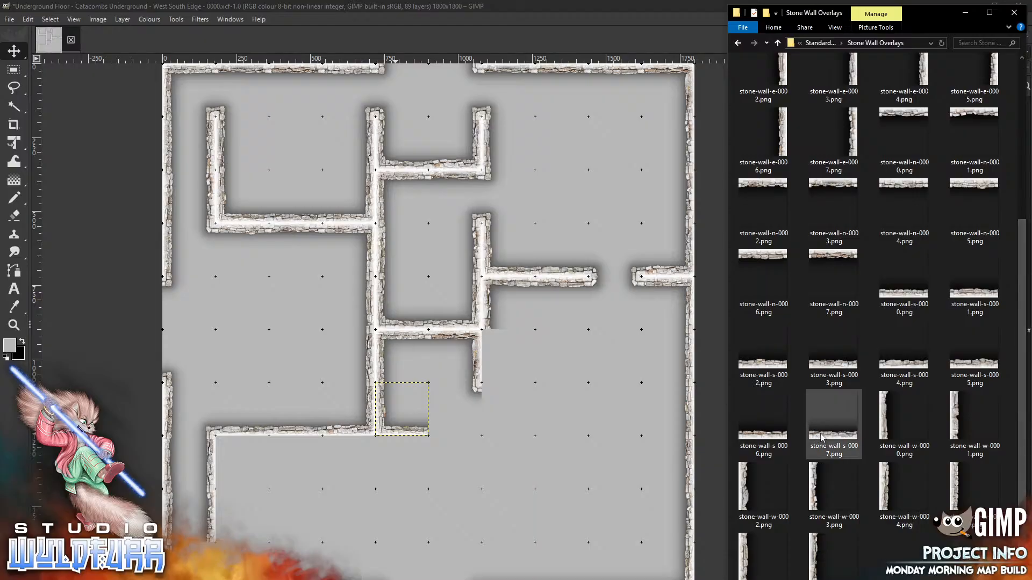
left_click_drag(740, 366, 502, 429)
left_click_drag(413, 351, 439, 431)
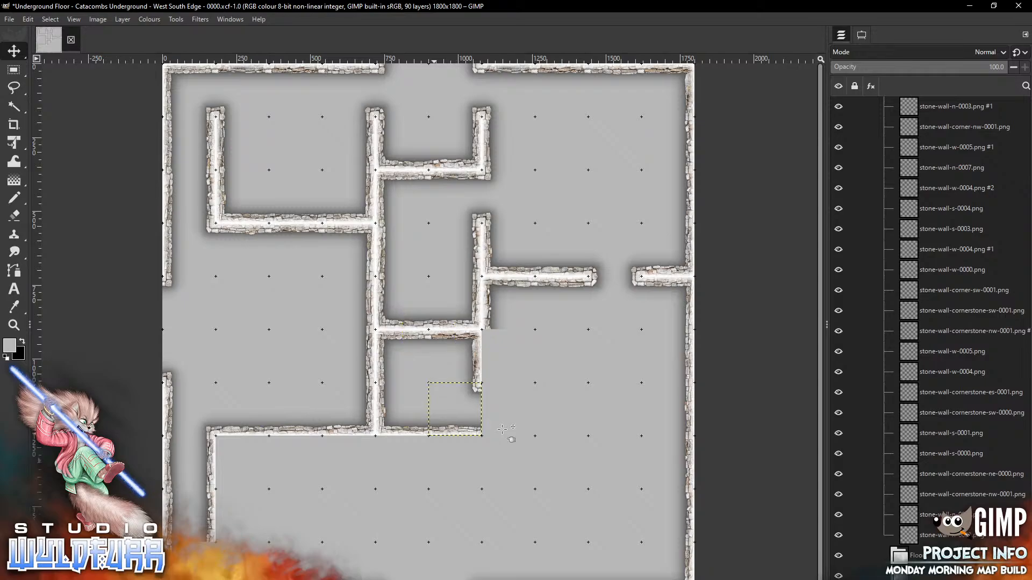
key("alt+Tab")
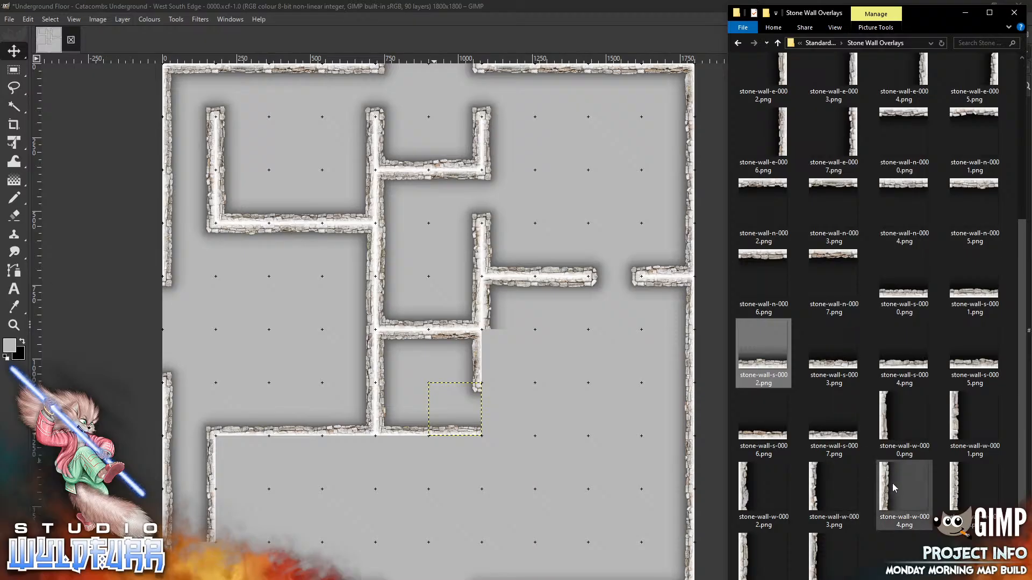
left_click_drag(890, 488, 548, 371)
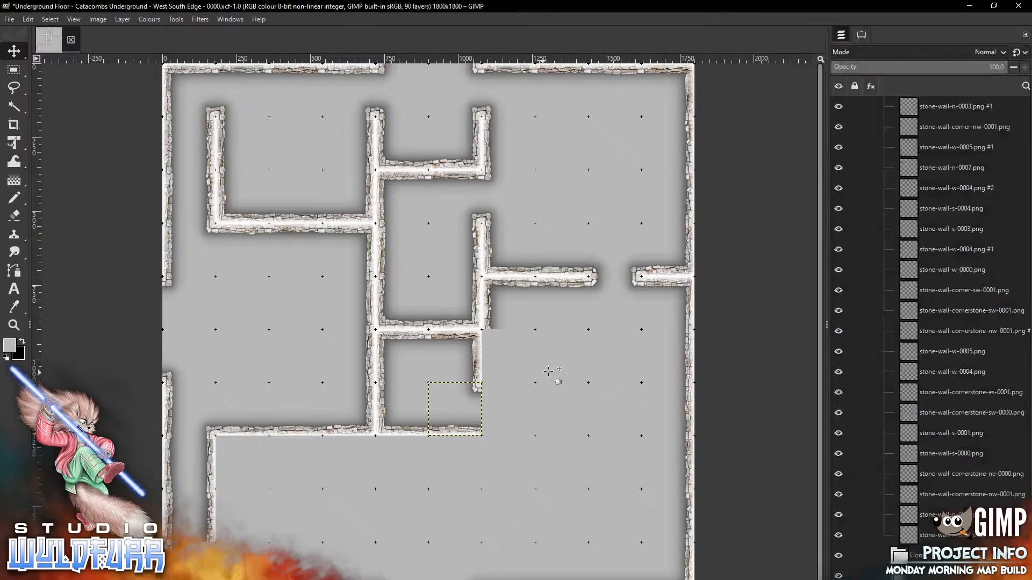
left_click_drag(409, 353, 548, 371)
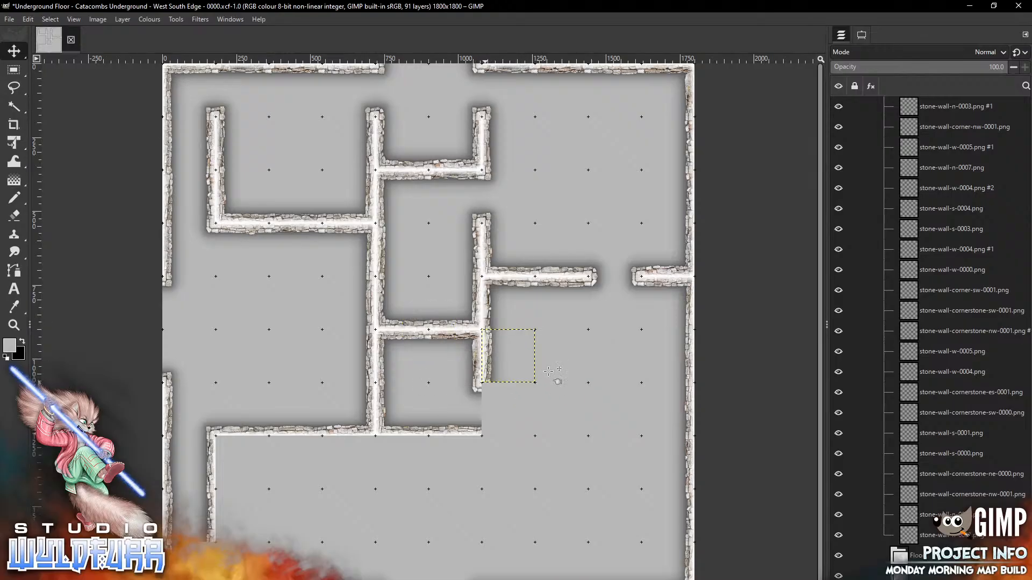
Build a short wall stub near the bottom edge from a west piece and the e-0006 piece
key("alt+Tab")
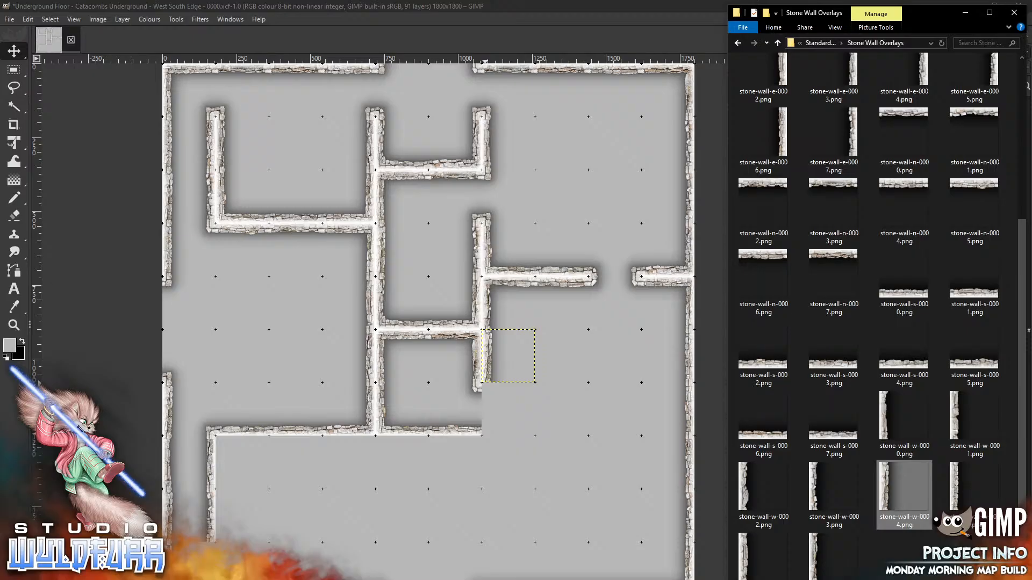
left_click_drag(960, 486, 531, 447)
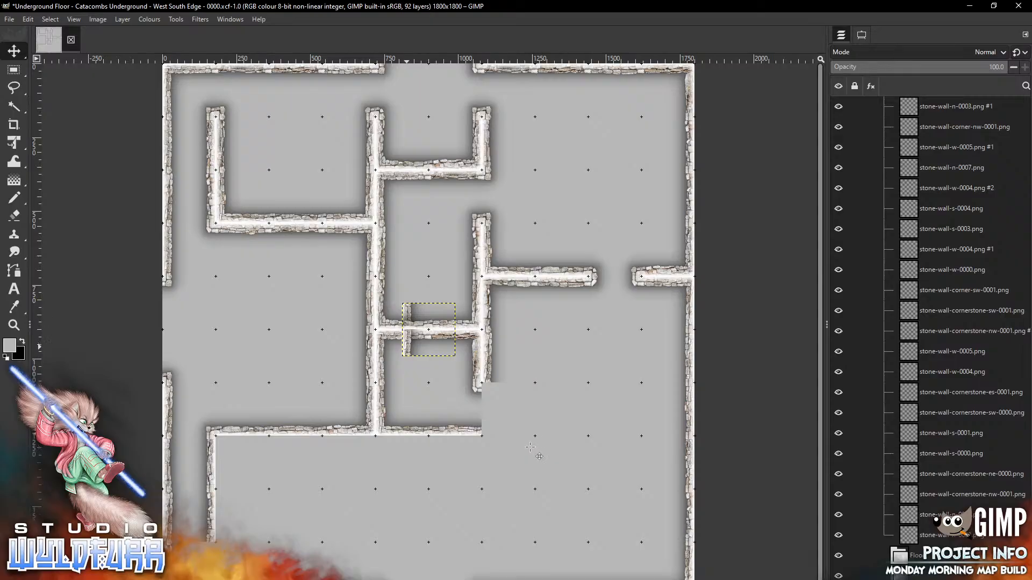
mouse_move(428, 382)
left_mouse_down()
mouse_move(500, 541)
mouse_move(489, 533)
left_mouse_up()
key("alt+Tab")
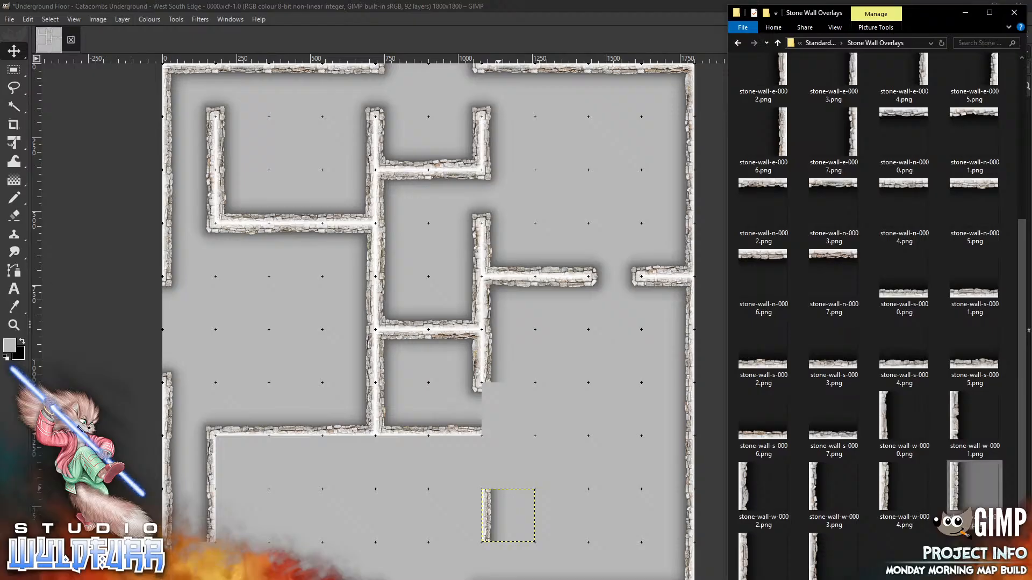
left_click_drag(764, 134, 574, 390)
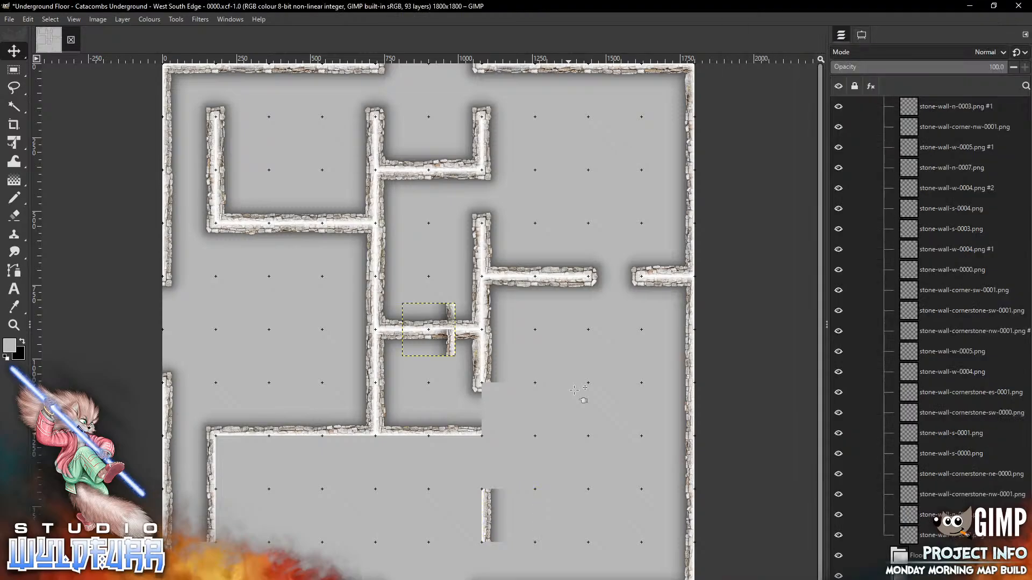
mouse_move(452, 308)
left_mouse_down()
mouse_move(451, 425)
mouse_move(477, 509)
mouse_move(478, 498)
left_mouse_up()
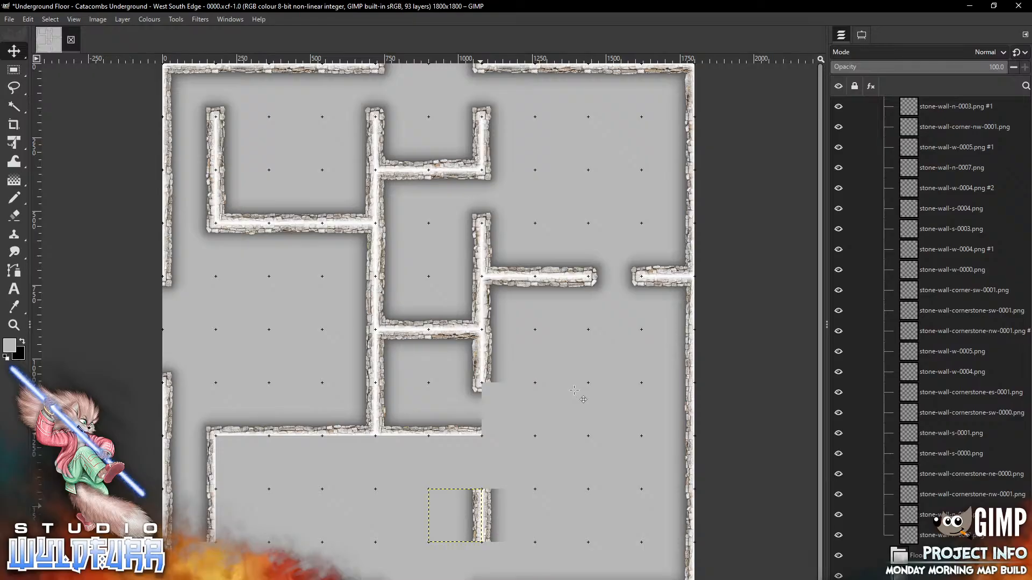
key("alt+Tab")
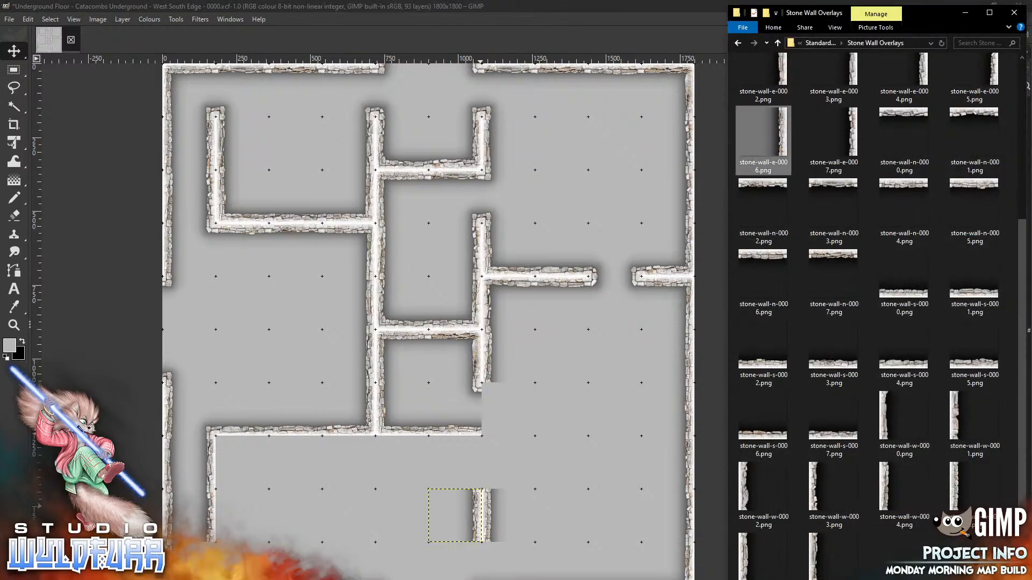
scroll(1021, 430, "up", 3)
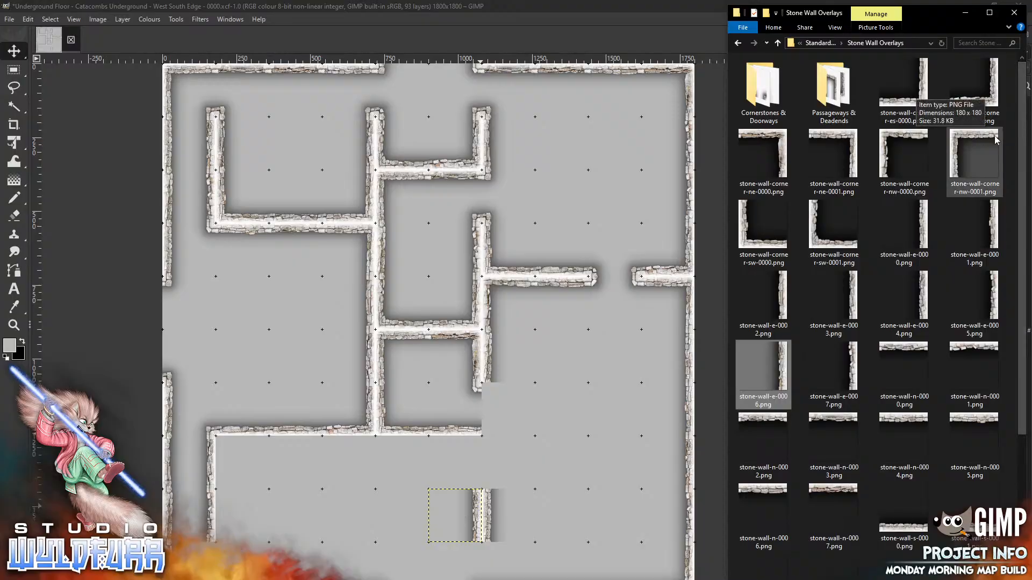
From Cornerstones & Doorways, cap the lower wall stub with northwest and northeast cornerstones
double_click(755, 91)
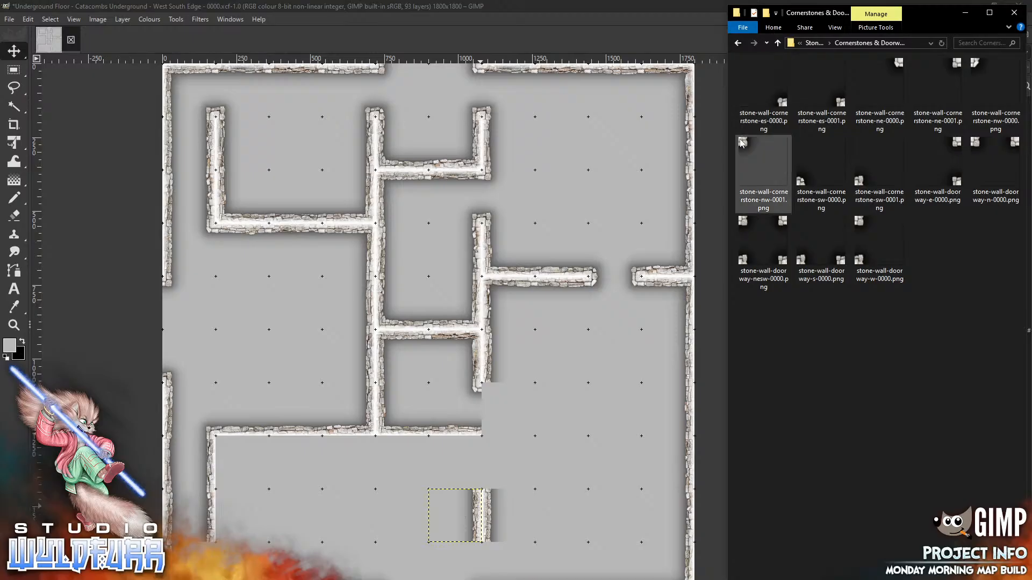
left_click_drag(745, 145, 567, 402)
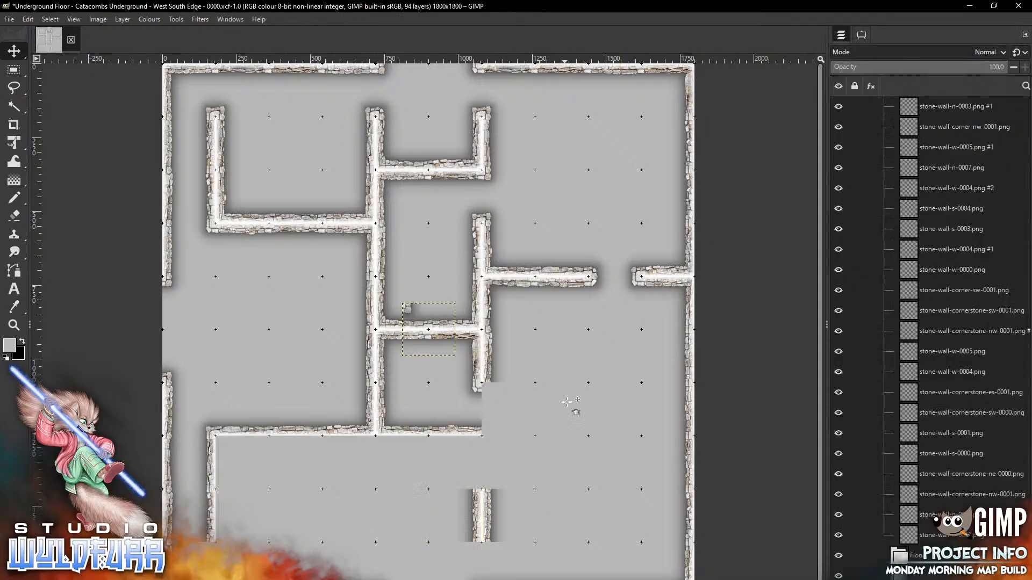
mouse_move(407, 308)
left_mouse_down()
mouse_move(498, 506)
mouse_move(487, 549)
left_mouse_up()
key("alt+Tab")
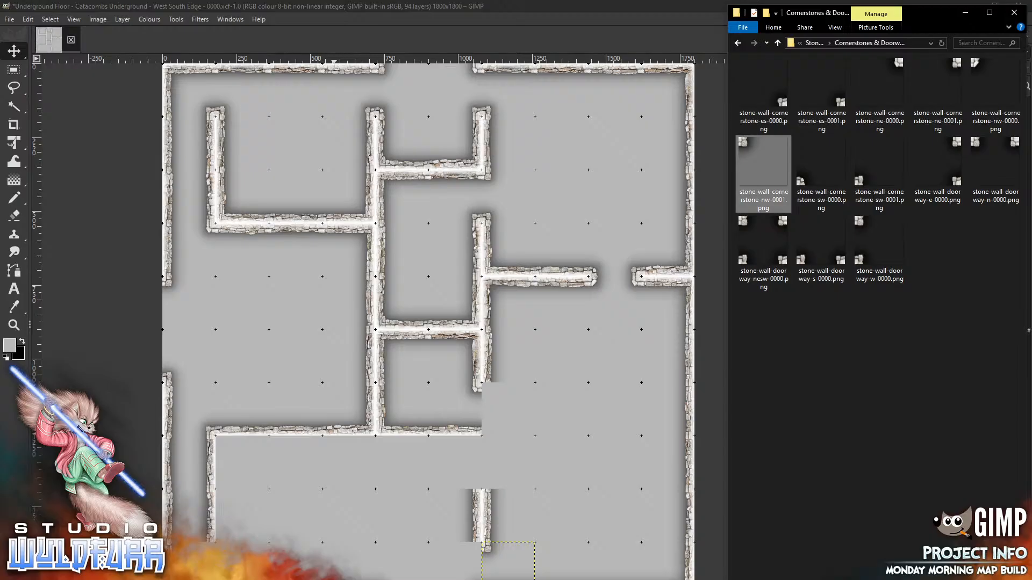
left_click_drag(879, 97, 582, 403)
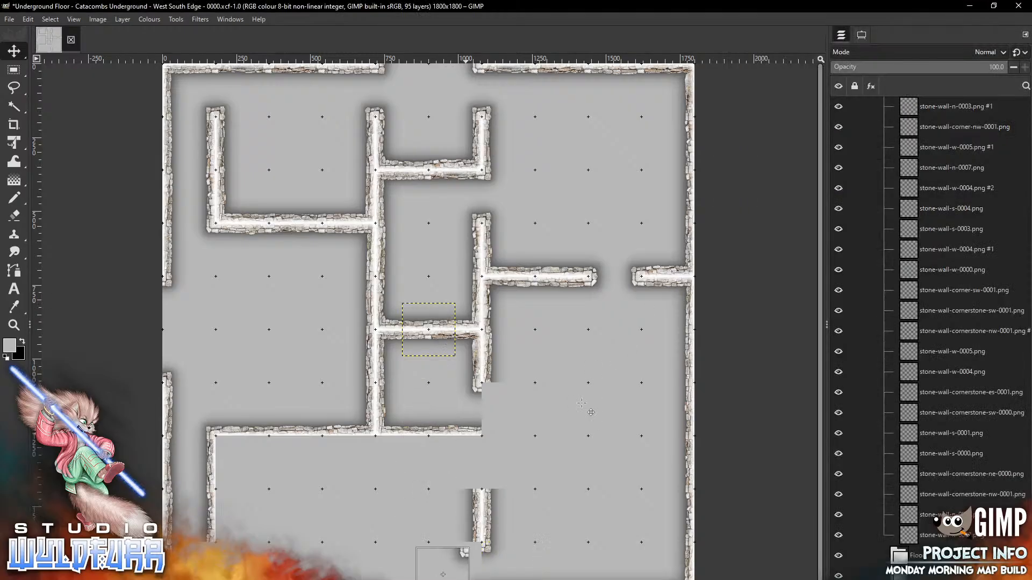
left_click_drag(466, 553, 478, 548)
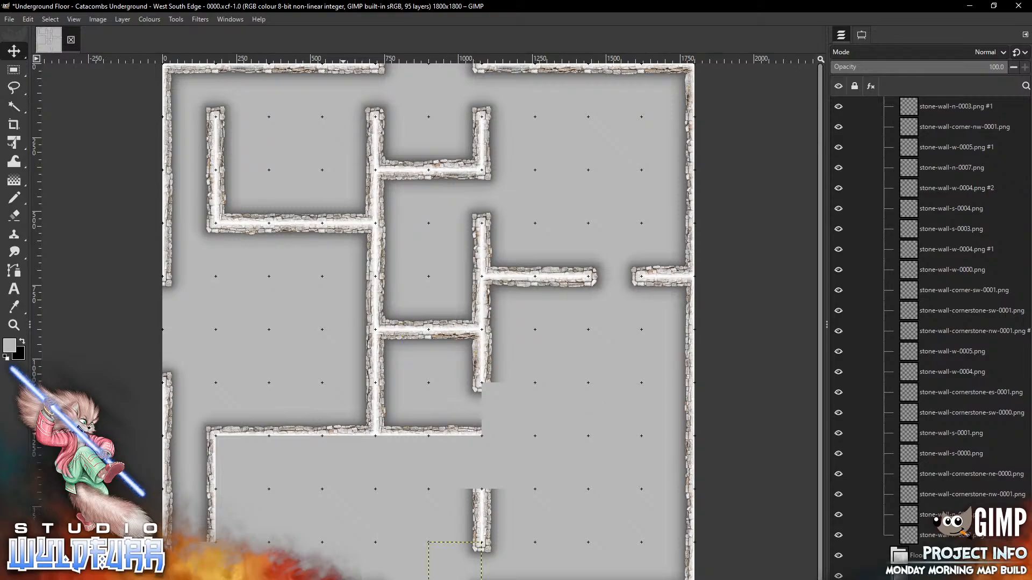
Close the other lower wall end with another northeast and a northwest cornerstone
key("alt+Tab")
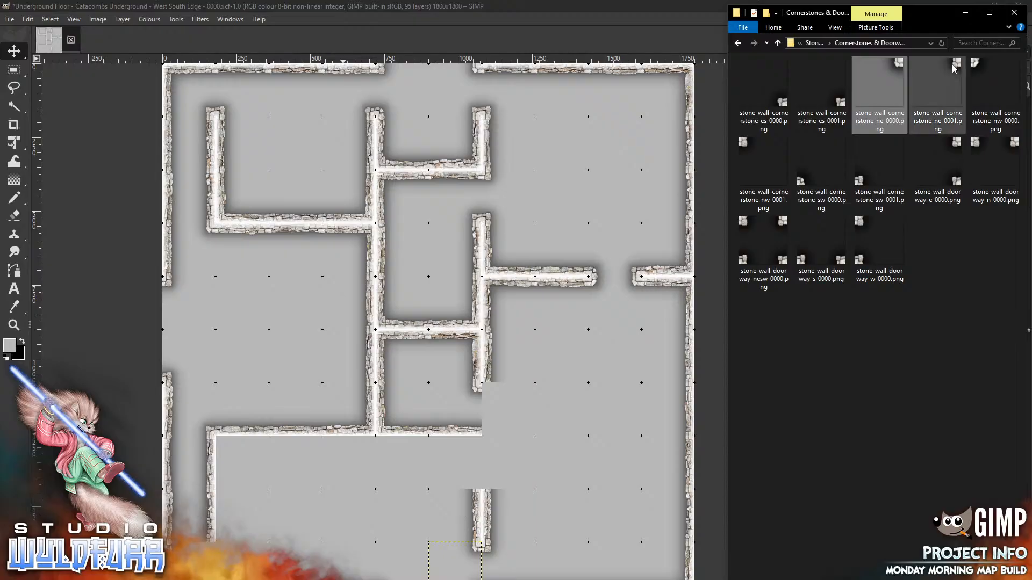
left_click_drag(938, 94, 566, 408)
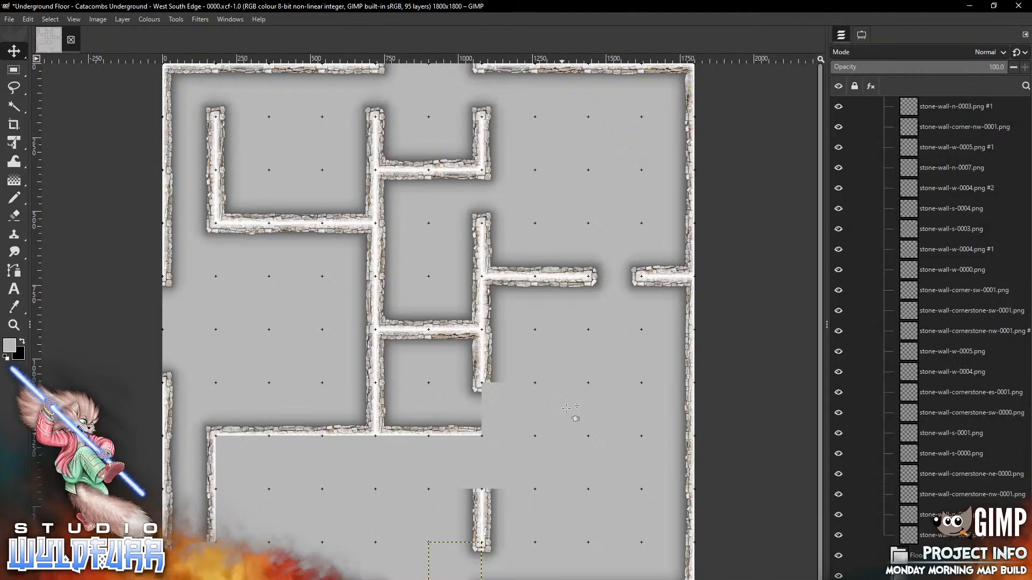
left_click_drag(442, 360, 371, 547)
mouse_move(309, 579)
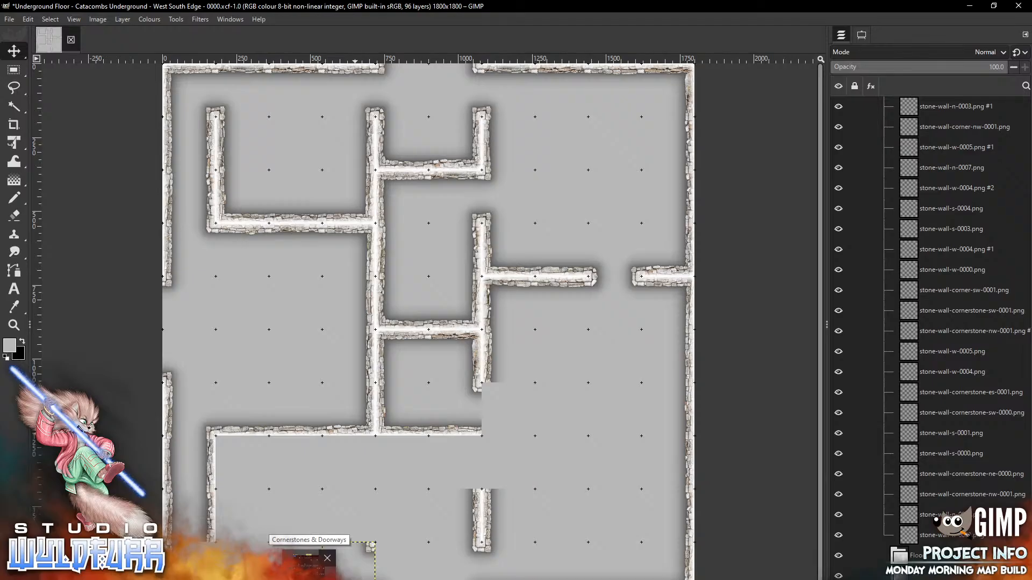
left_click(305, 562)
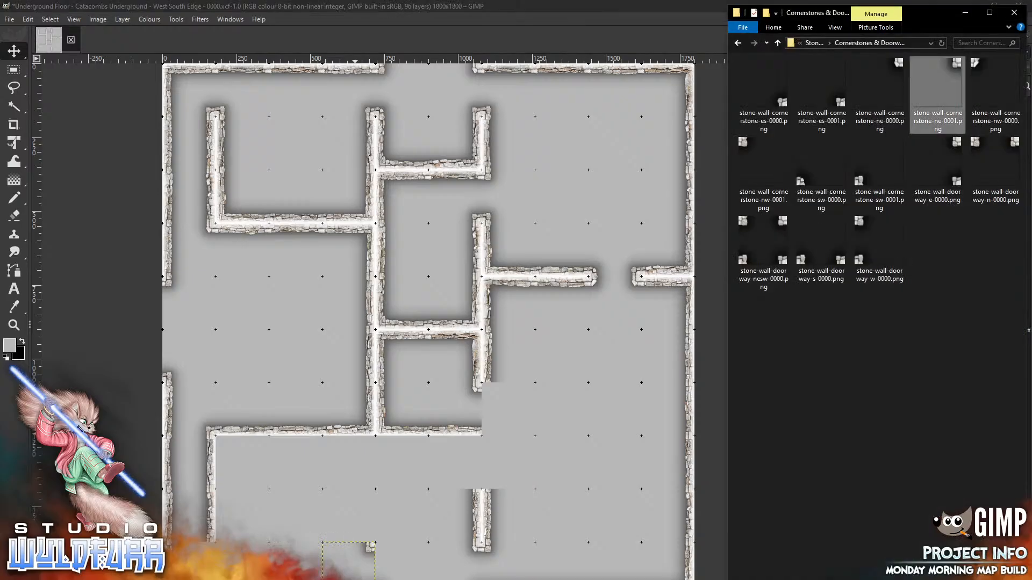
left_click_drag(745, 144, 553, 355)
left_click_drag(409, 309, 384, 549)
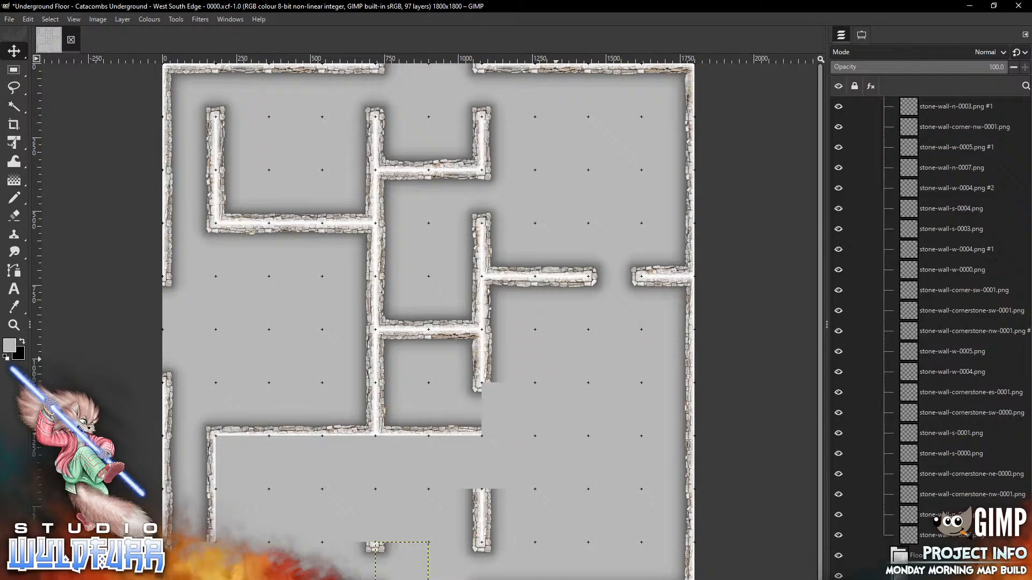
Snap one more northwest cornerstone under the right interior wall's lower end
key("alt+Tab")
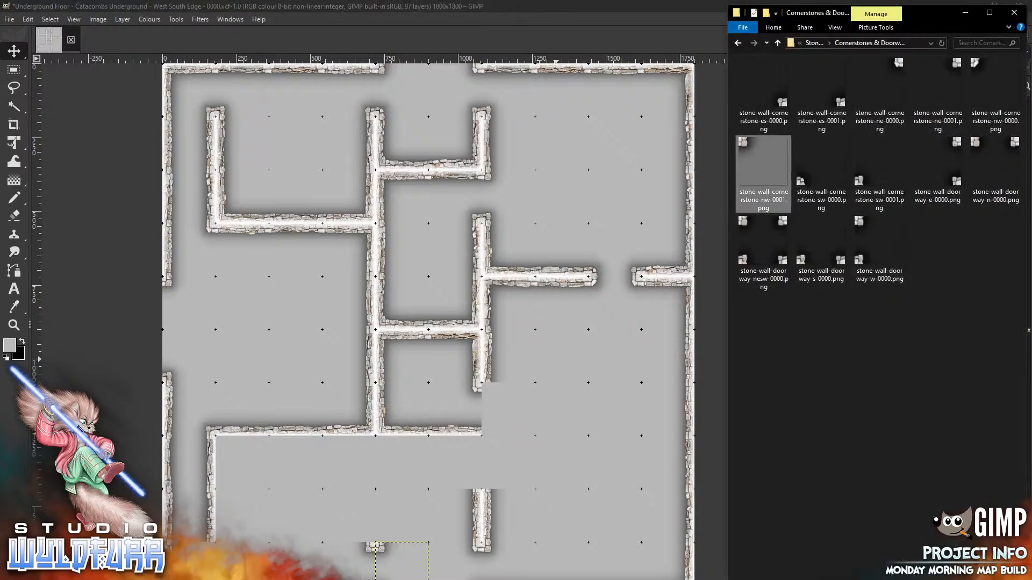
left_click_drag(996, 91, 606, 355)
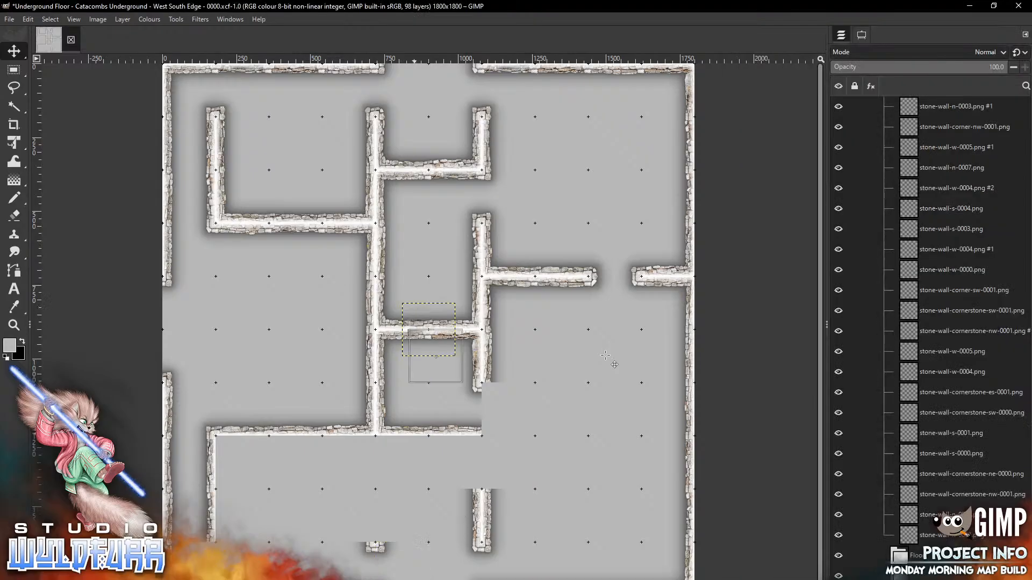
left_click_drag(500, 392, 486, 381)
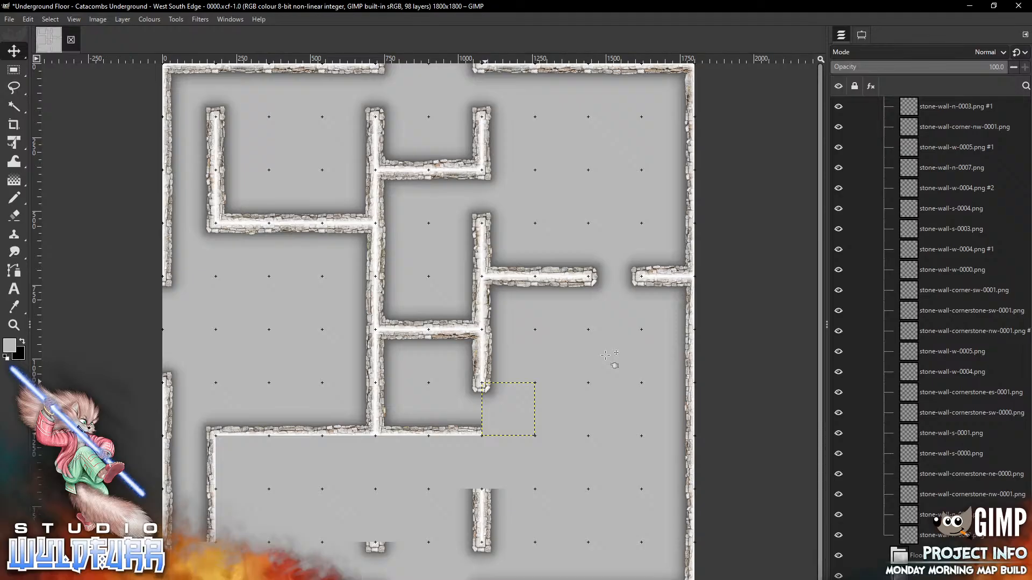
key("alt+Tab")
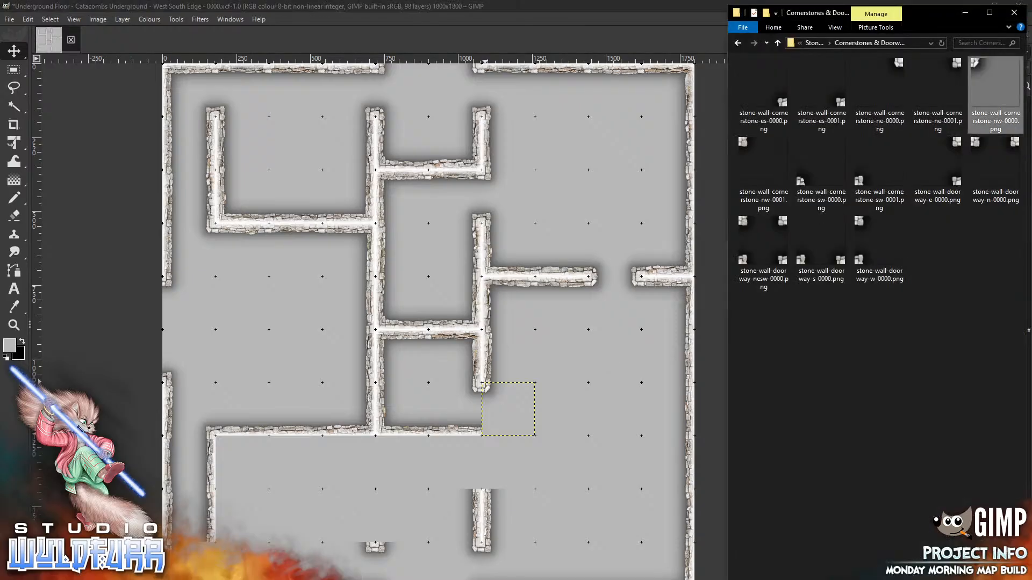
Place northeast and northwest corner wall pieces side by side in the lower room
left_click(812, 47)
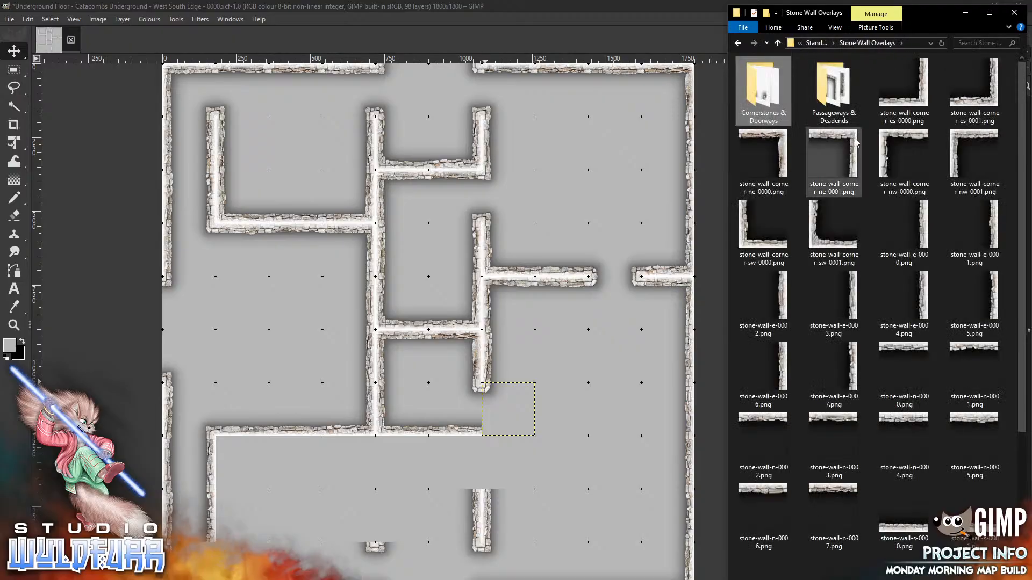
left_click_drag(856, 157, 555, 407)
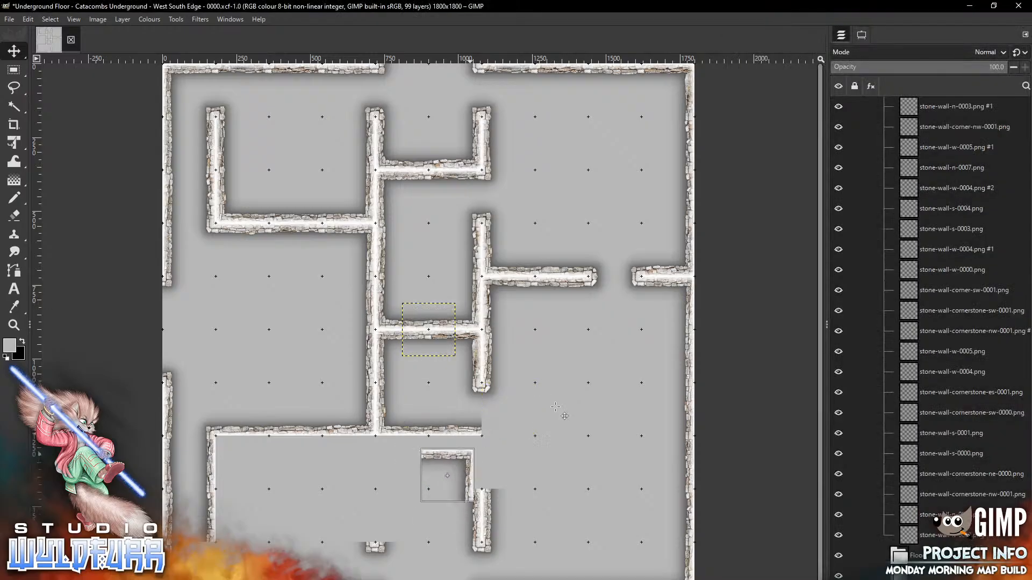
left_click_drag(470, 455, 478, 442)
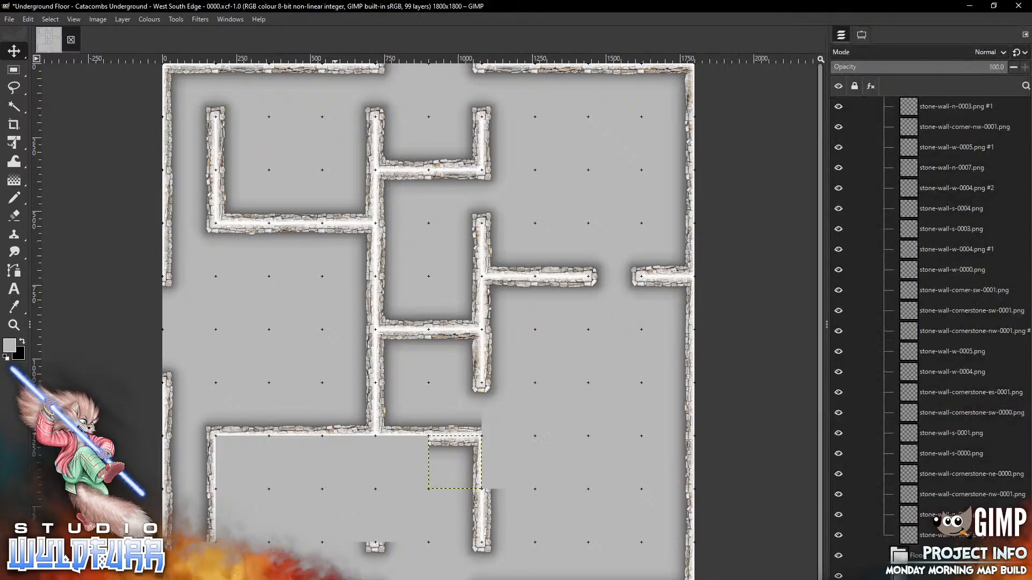
key("alt+Tab")
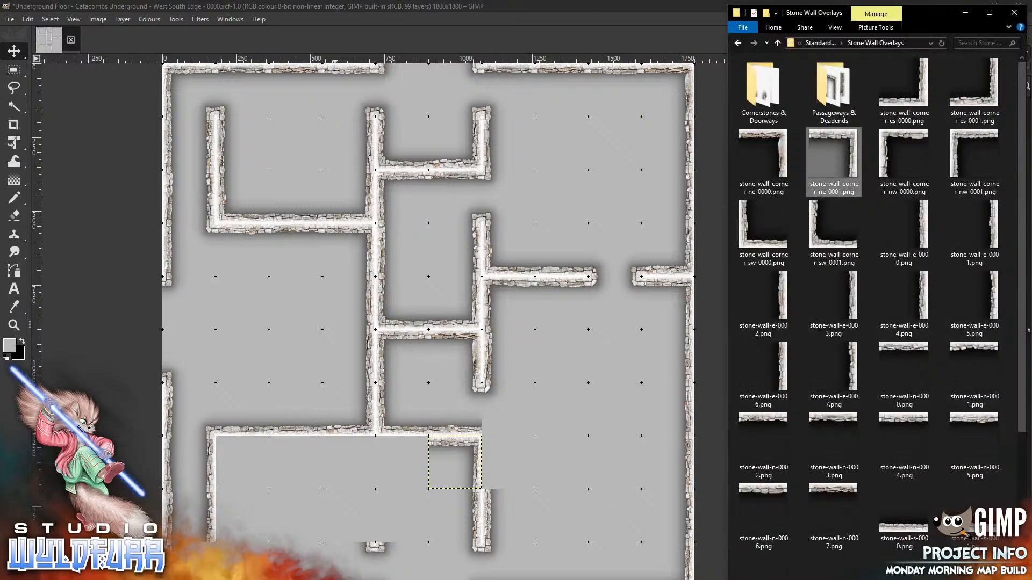
left_click_drag(903, 156, 559, 438)
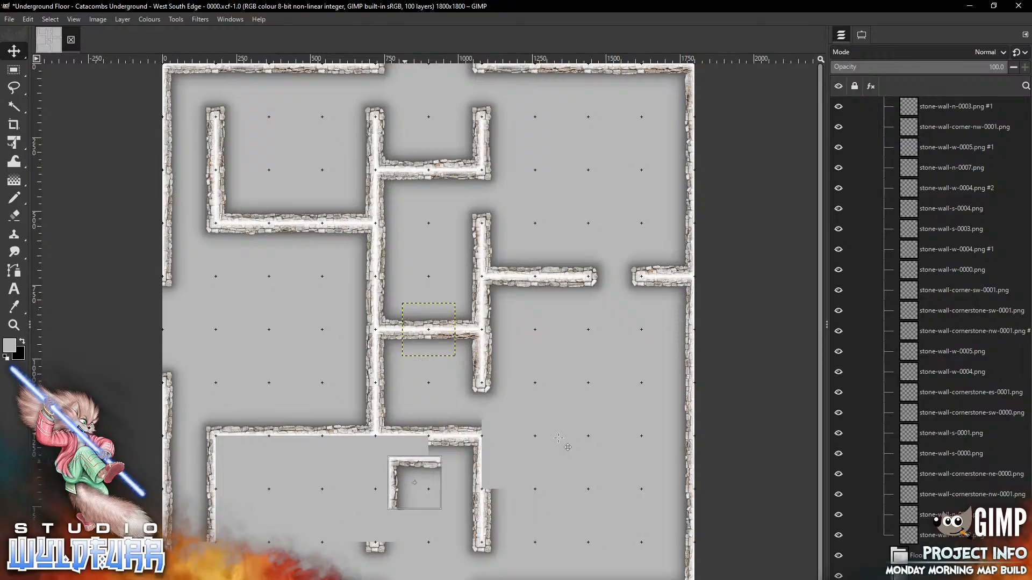
left_click_drag(405, 461, 392, 441)
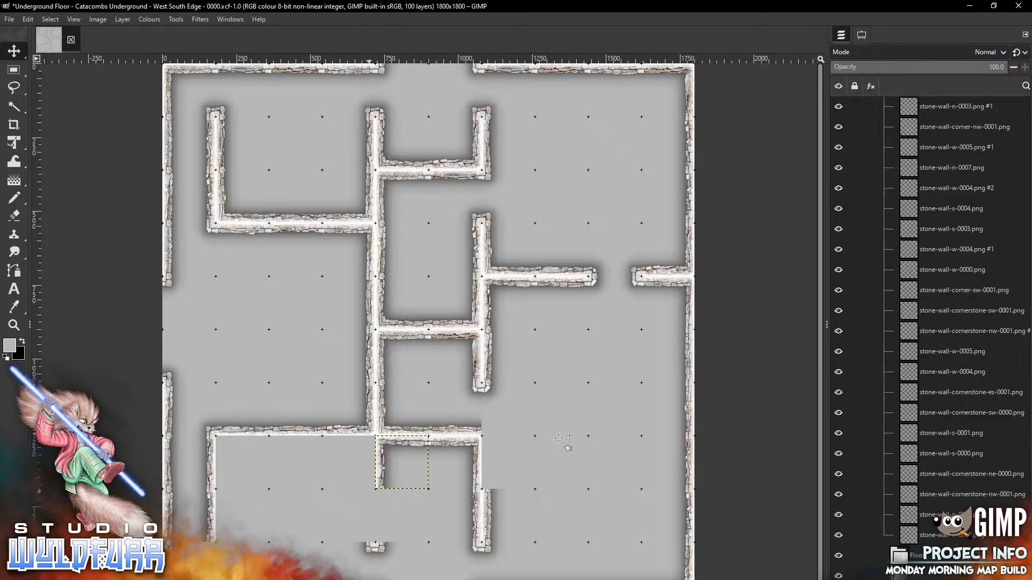
Move the stone-wall-w-0001 piece into the lower wall gap
key("alt+Tab")
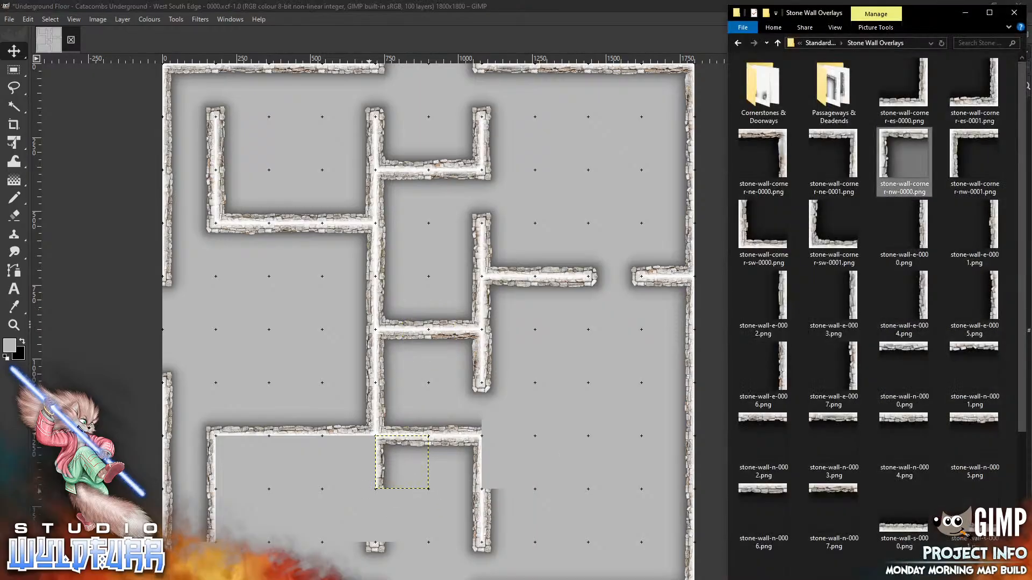
scroll(881, 301, "down", 3)
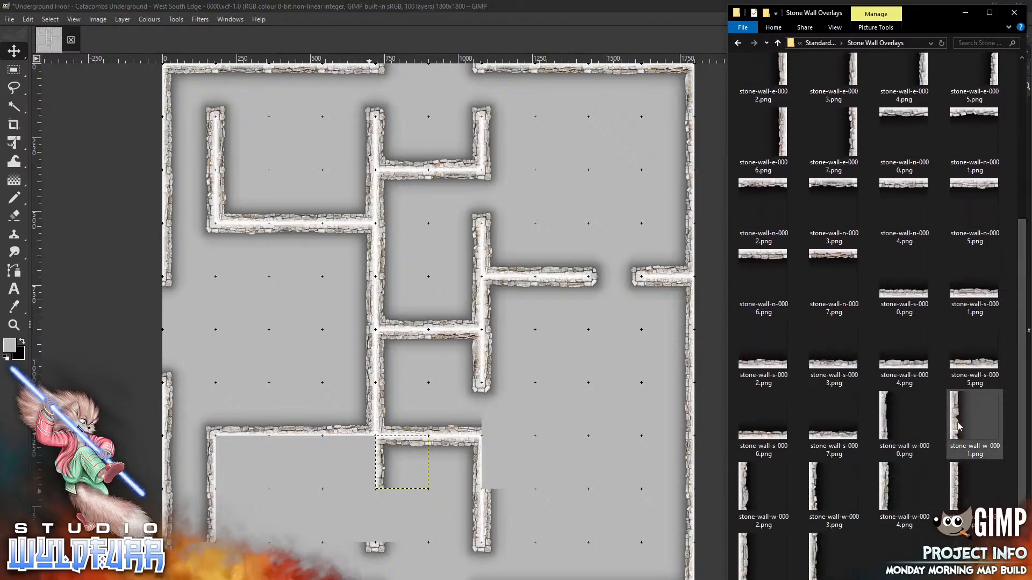
left_click_drag(957, 421, 539, 373)
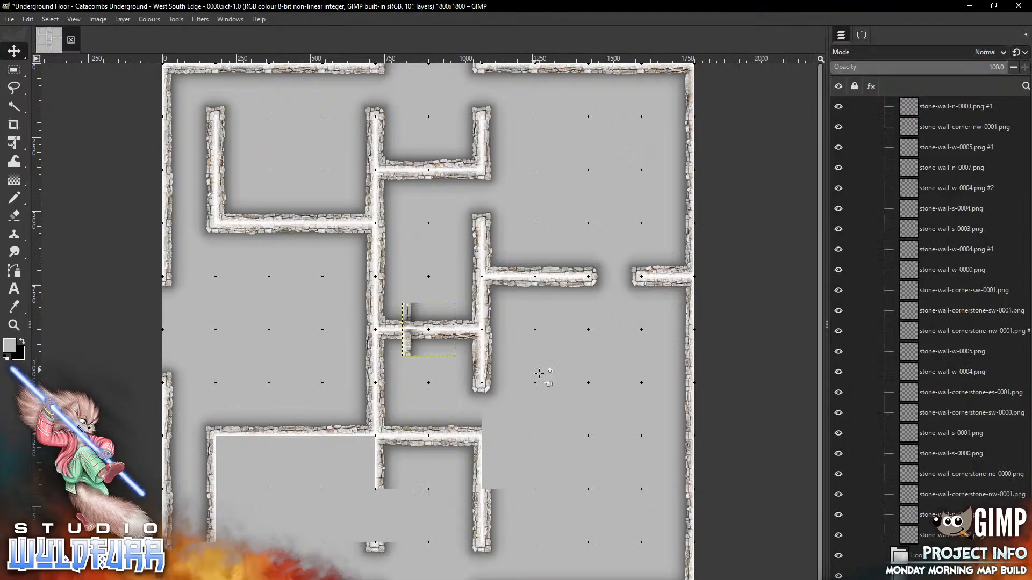
mouse_move(409, 312)
left_mouse_down()
mouse_move(410, 403)
mouse_move(382, 498)
left_mouse_up()
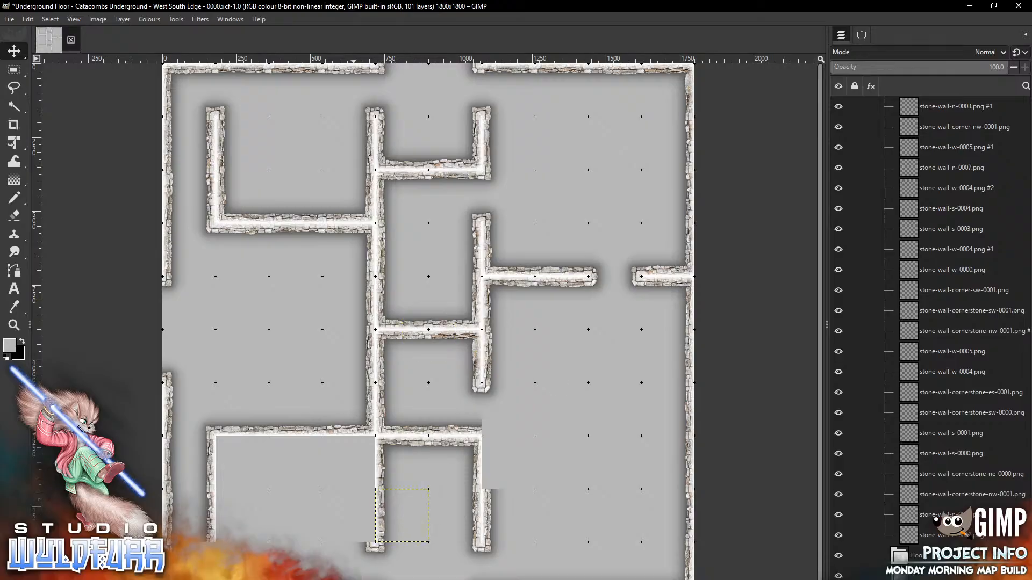
Add the stone-wall-e-0007 overlay, then undo the last change
key("alt+Tab")
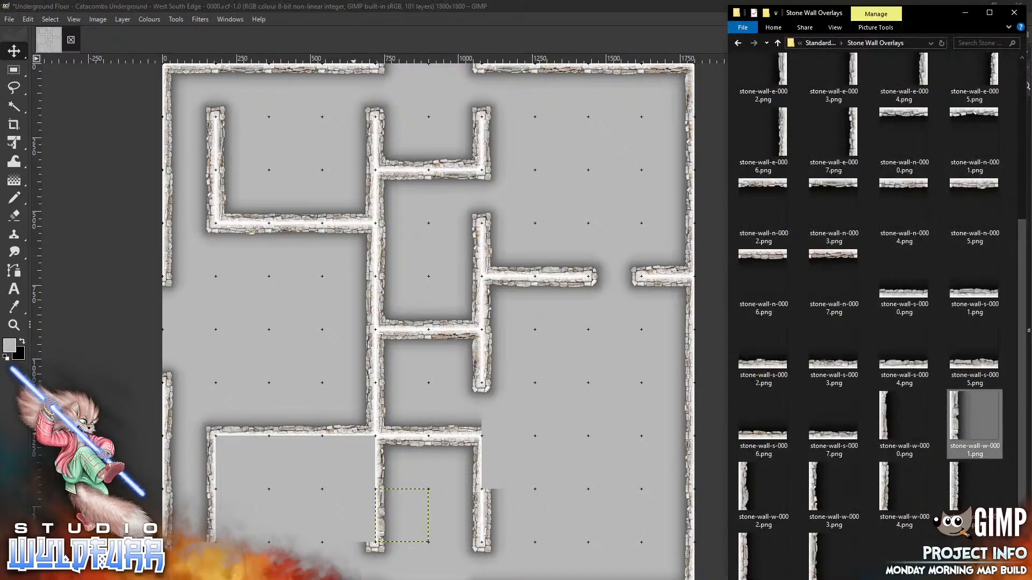
left_click_drag(852, 140, 552, 391)
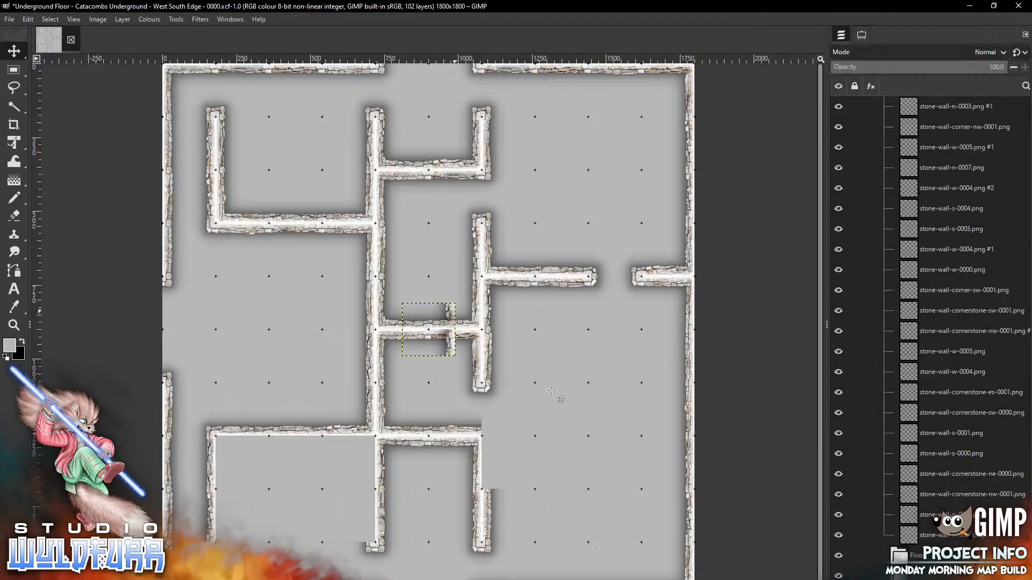
key("ctrl+z")
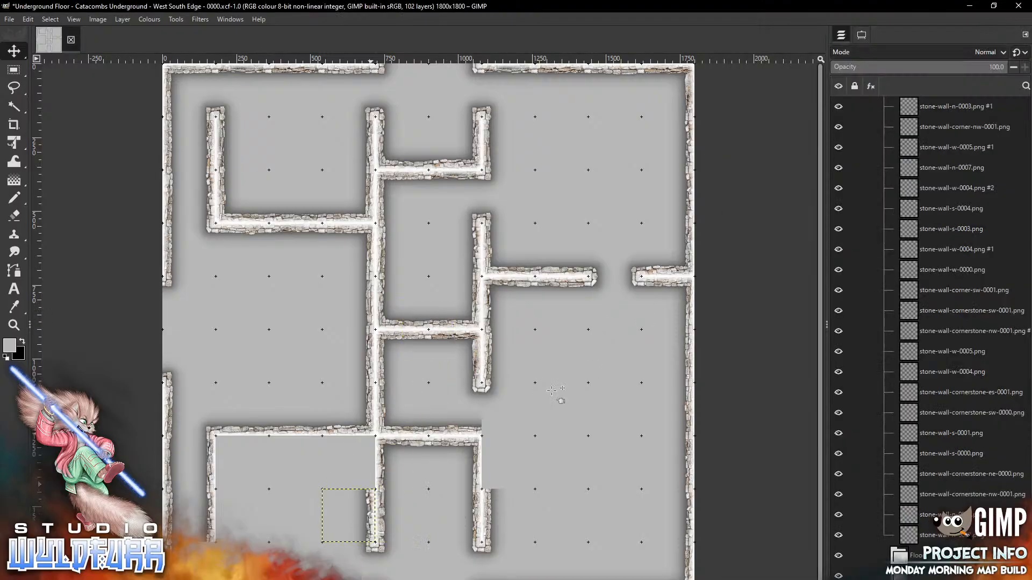
key("alt+Tab")
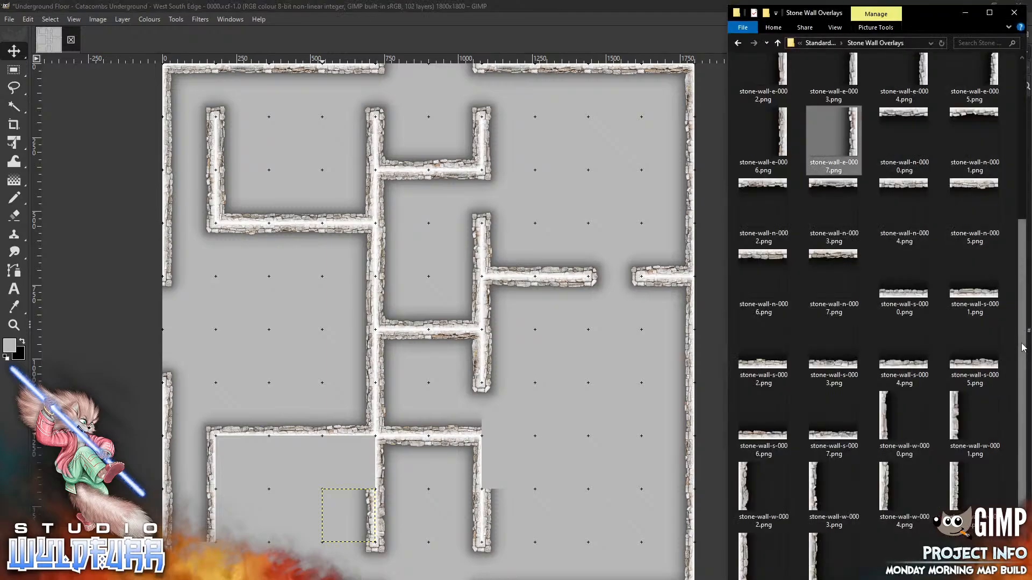
scroll(987, 139, "up", 3)
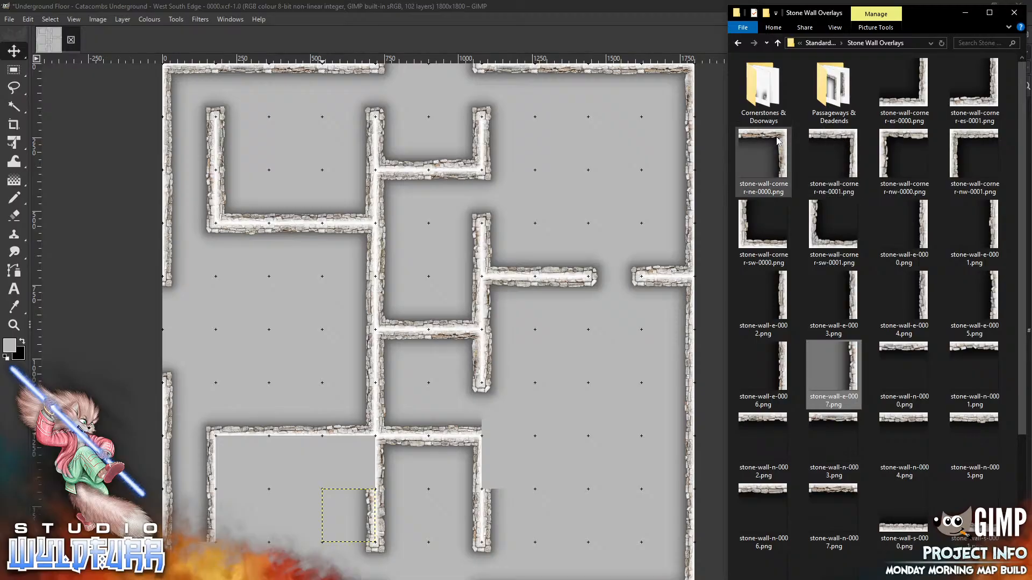
Set corner-ne-0000 on the lower wall junction and corner-nw-0000 at the lower-left room's top-left
left_click_drag(763, 156, 583, 344)
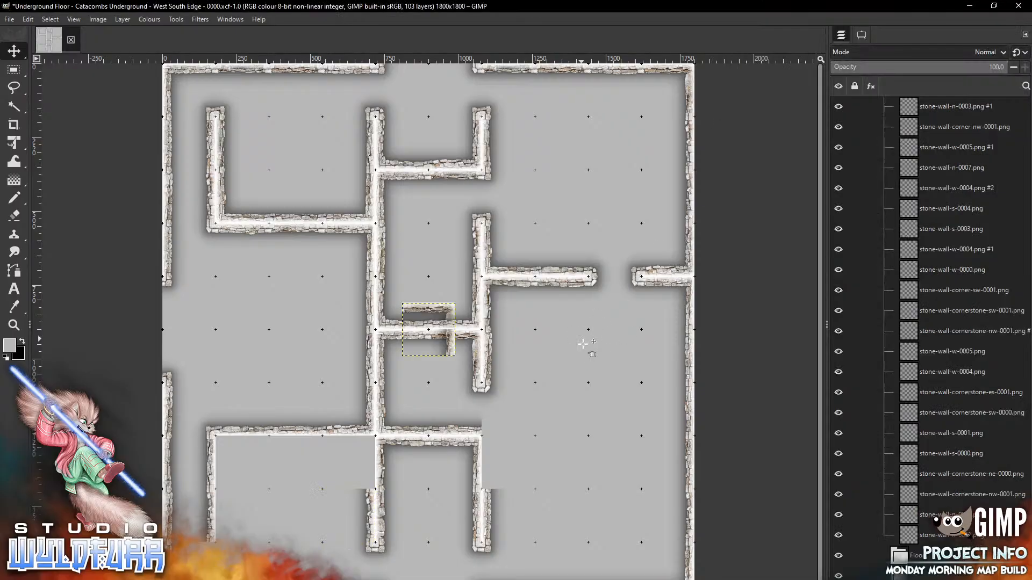
left_click_drag(366, 457, 366, 447)
key("alt+Tab")
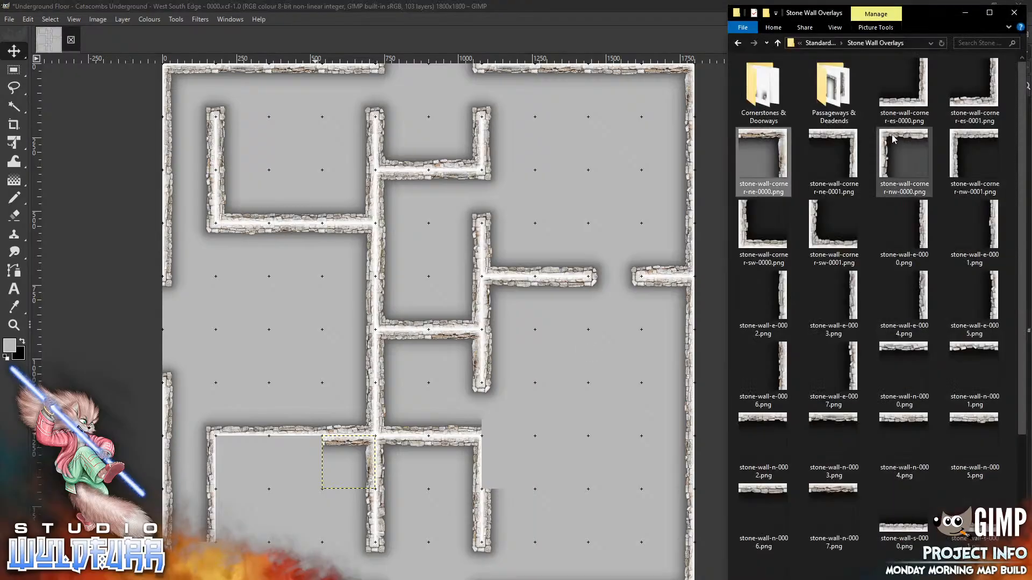
left_click_drag(904, 155, 579, 386)
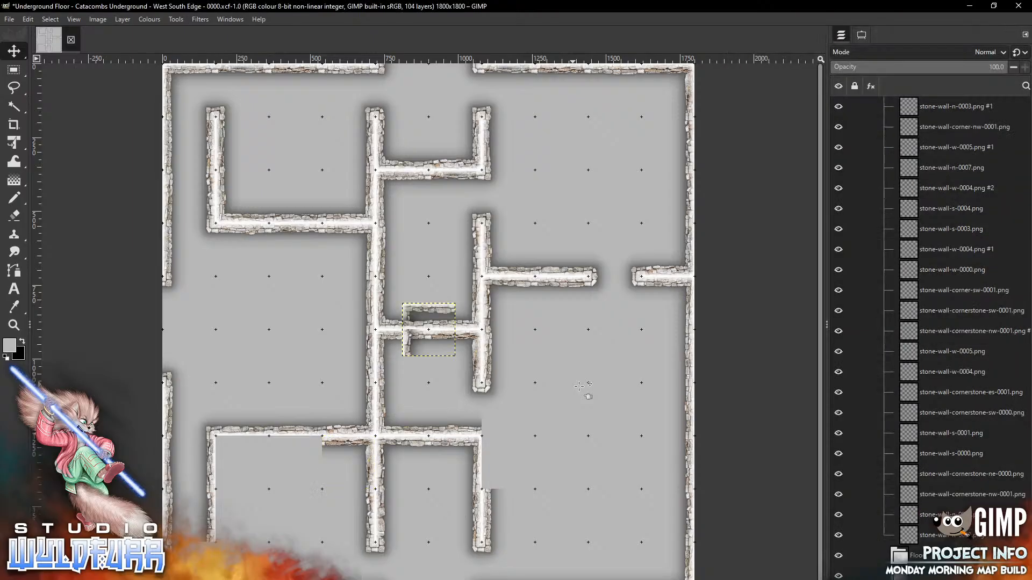
mouse_move(416, 308)
left_mouse_down()
mouse_move(294, 484)
mouse_move(229, 441)
left_mouse_up()
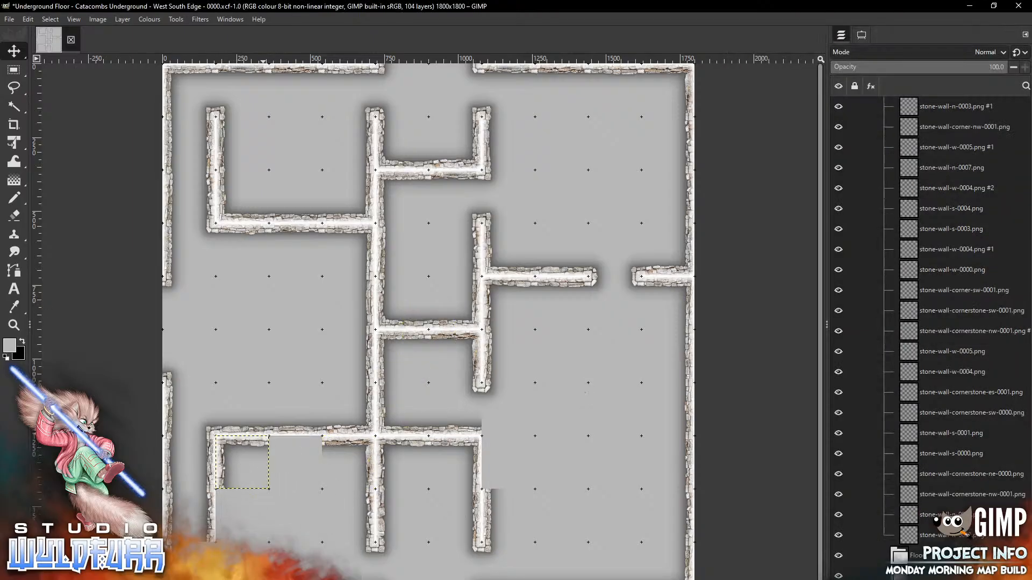
Extend the lower-left room's left wall with w-0005 and fill its top-wall gap with n-0006
key("alt+Tab")
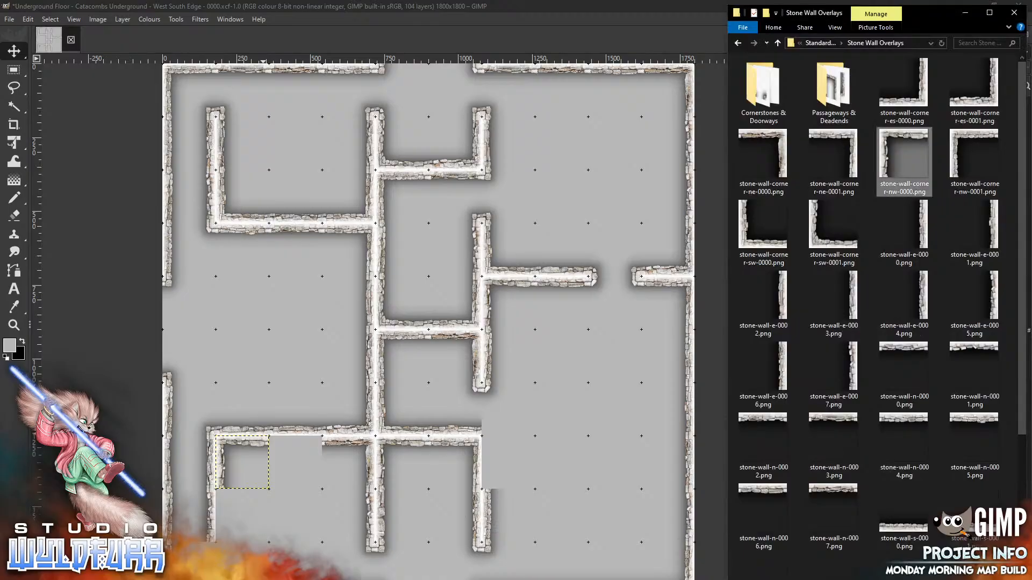
scroll(1013, 486, "down", 3)
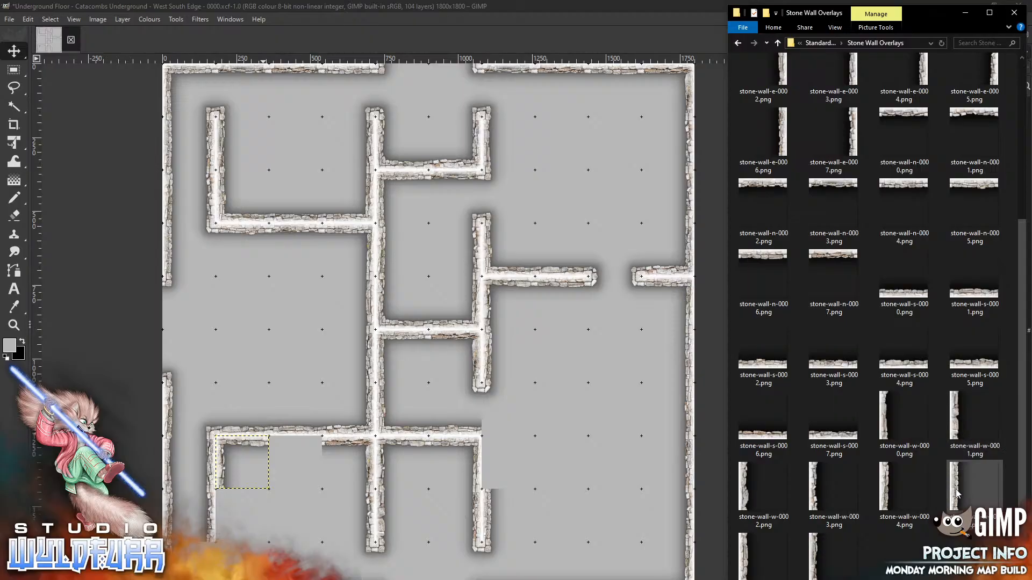
left_click_drag(958, 494, 551, 409)
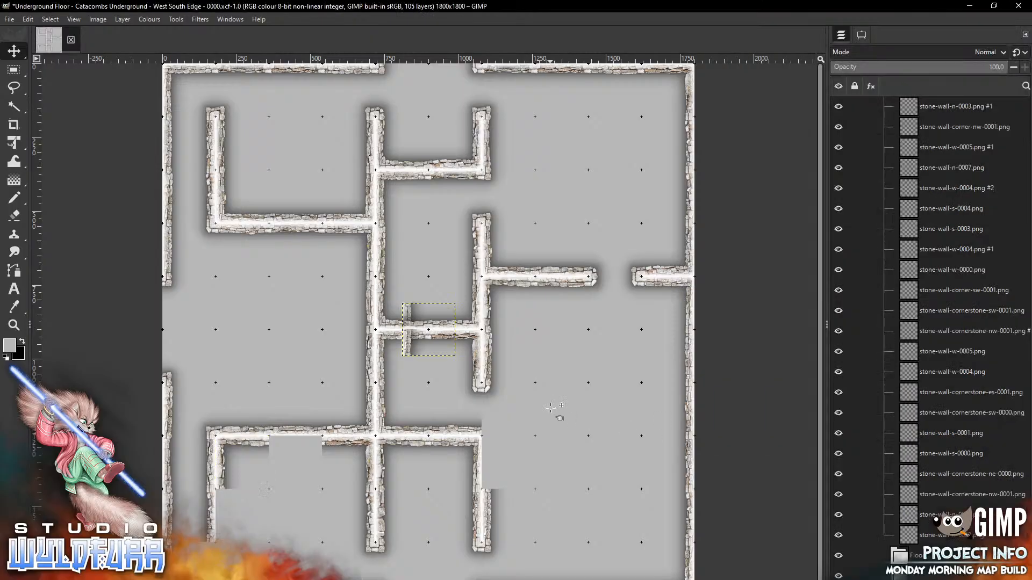
left_click_drag(408, 323, 228, 497)
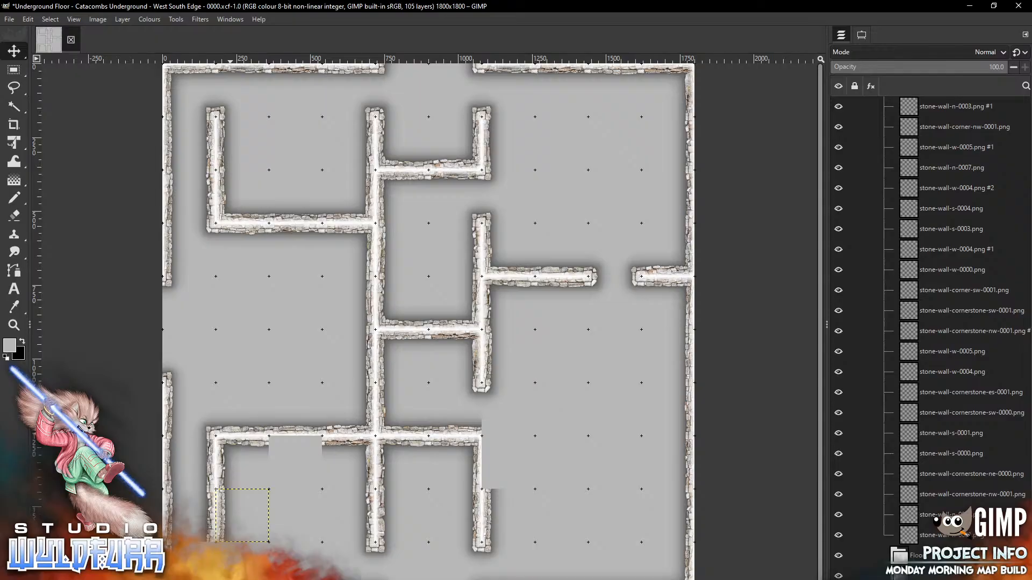
key("alt+Tab")
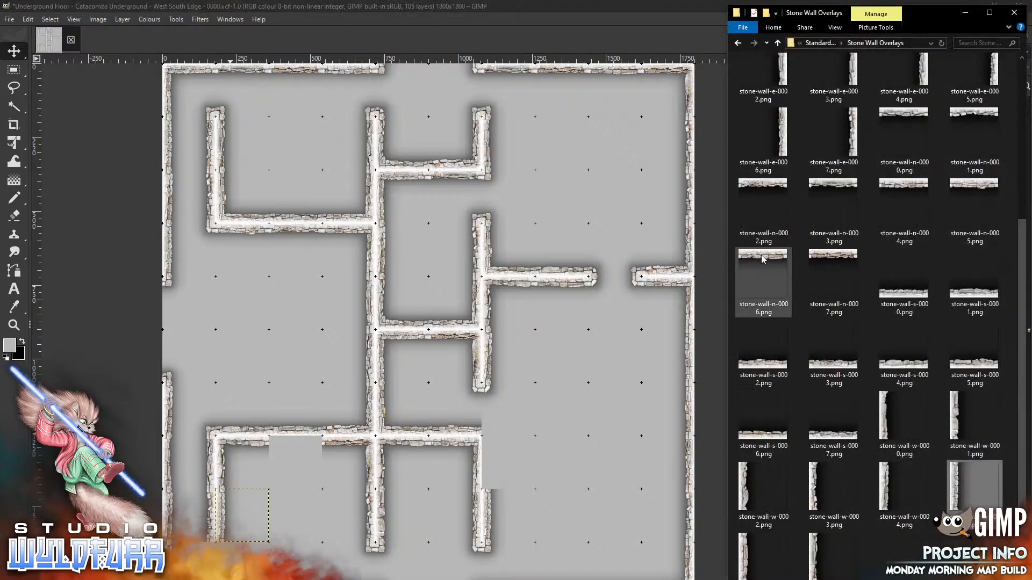
left_click_drag(763, 256, 521, 411)
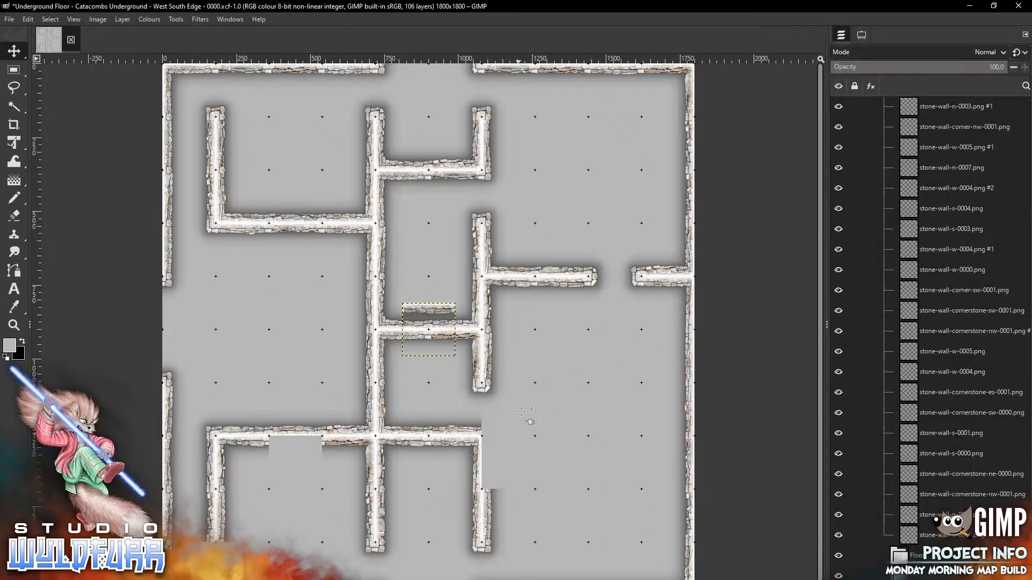
mouse_move(433, 309)
left_mouse_down()
mouse_move(300, 453)
mouse_move(300, 442)
left_mouse_up()
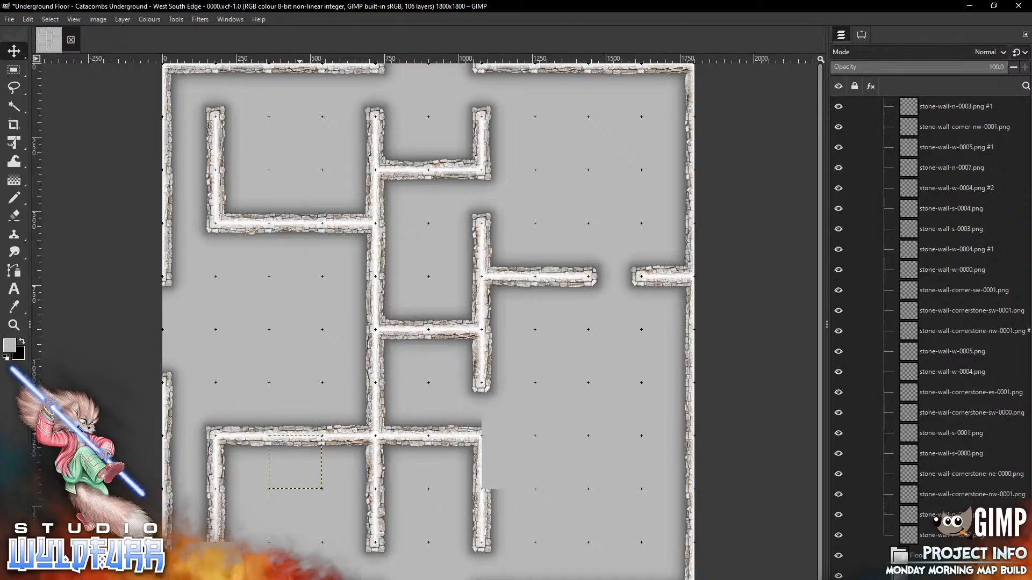
key("alt+Tab")
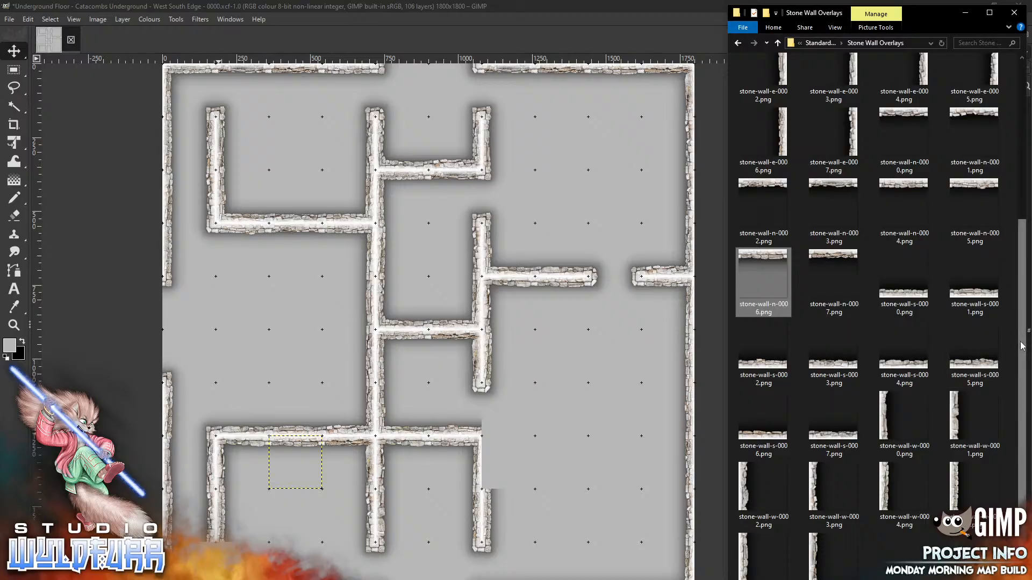
left_click_drag(1023, 347, 1025, 121)
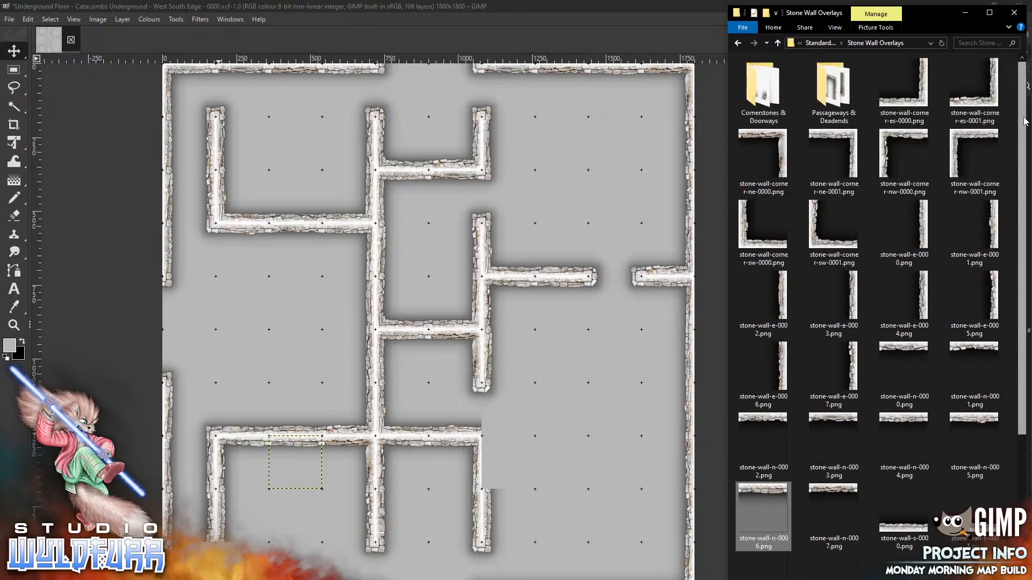
Place cornerstones nw-0001 and ne-0000 at the lower-left room's bottom corner
double_click(755, 94)
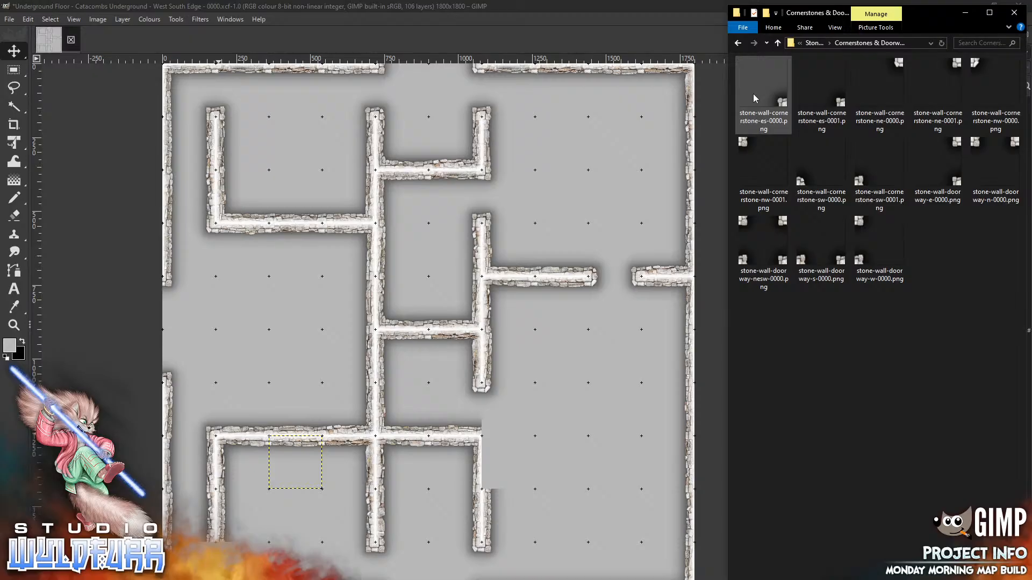
left_click_drag(743, 144, 550, 387)
mouse_move(408, 309)
left_mouse_down()
mouse_move(278, 527)
mouse_move(221, 548)
left_mouse_up()
key("alt+Tab")
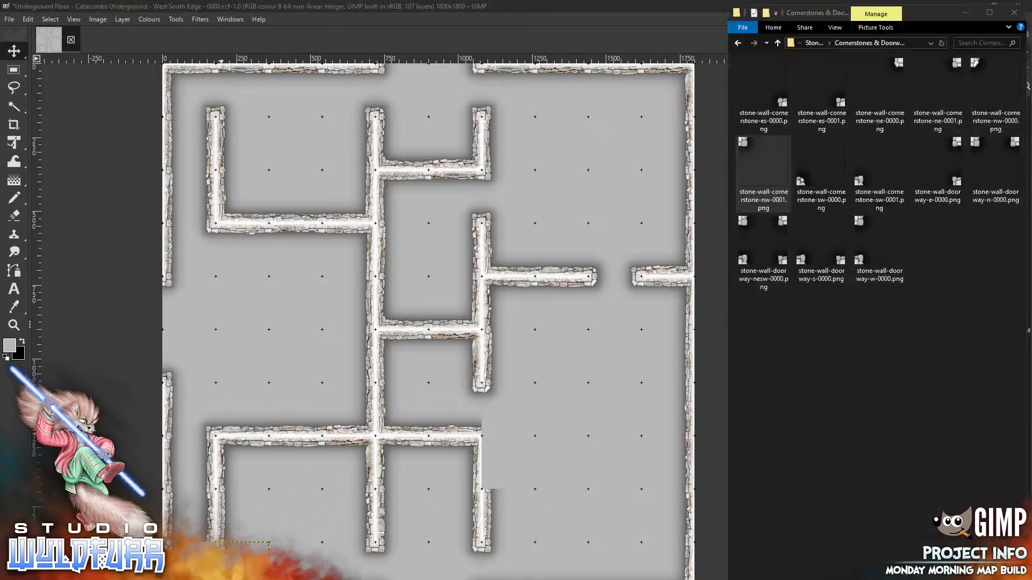
left_click_drag(897, 72, 551, 398)
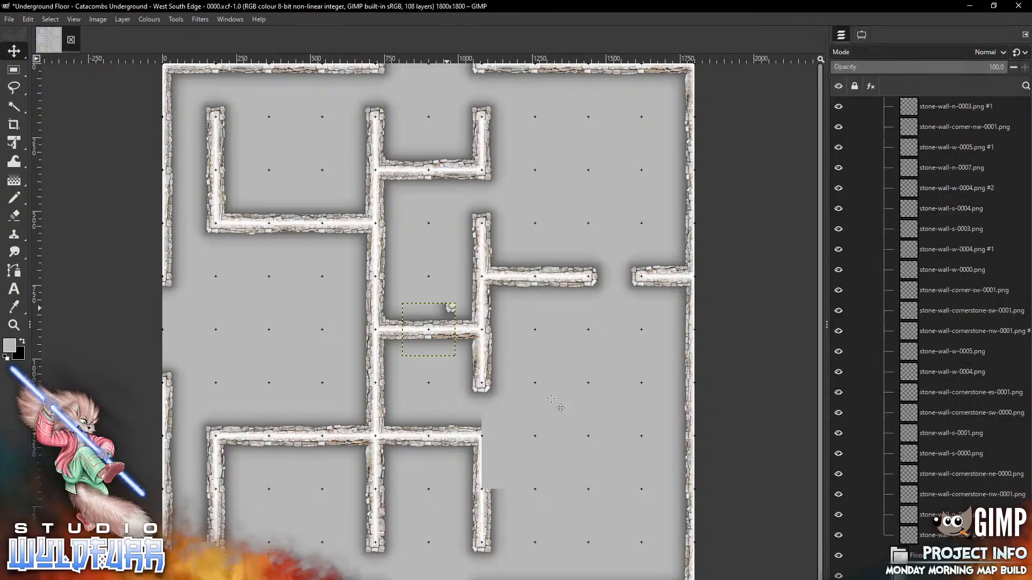
left_click_drag(232, 549, 206, 549)
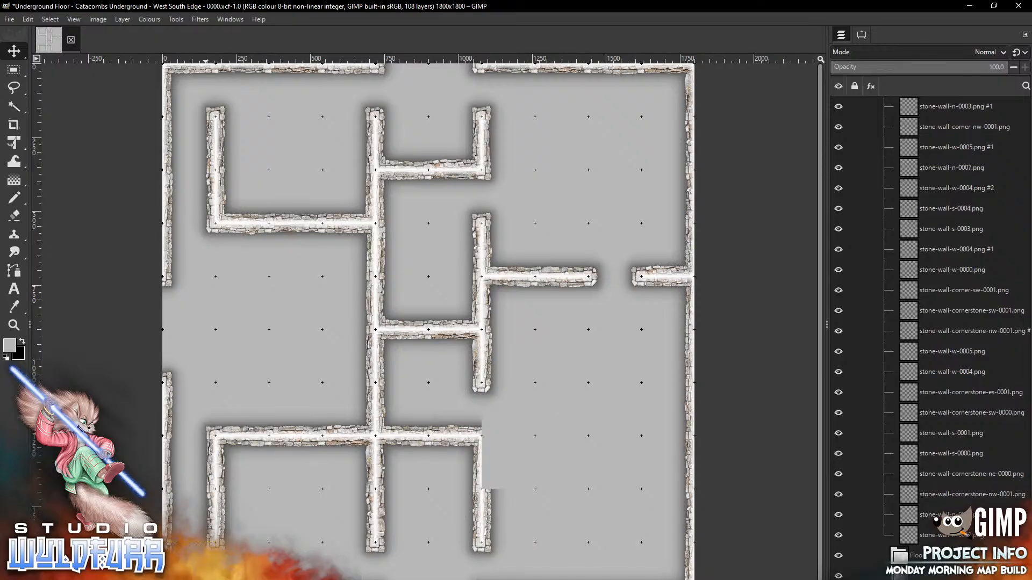
Put cornerstone-es-0000 at the central vertical wall's lower end
key("alt+Tab")
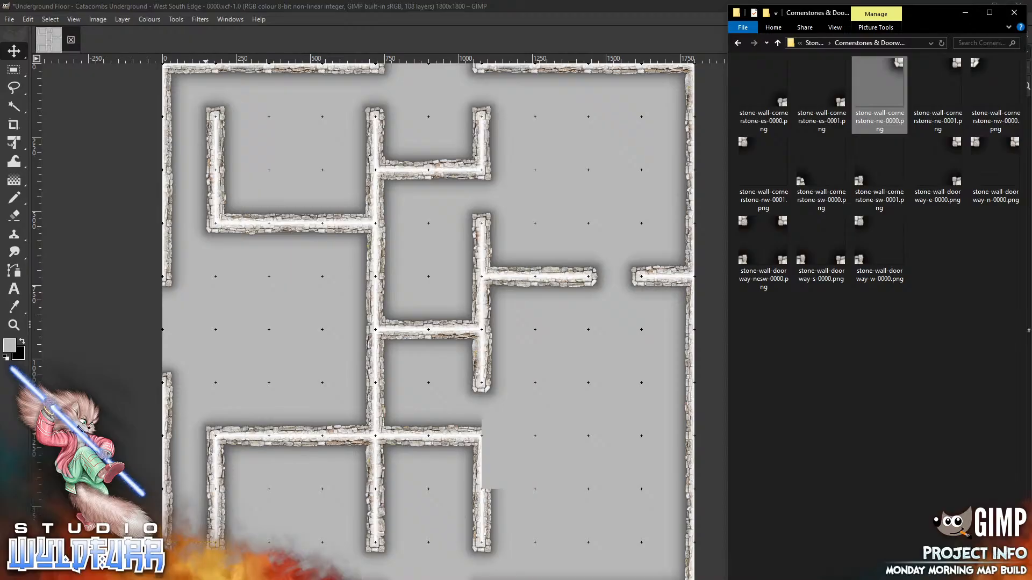
left_click_drag(763, 91, 590, 364)
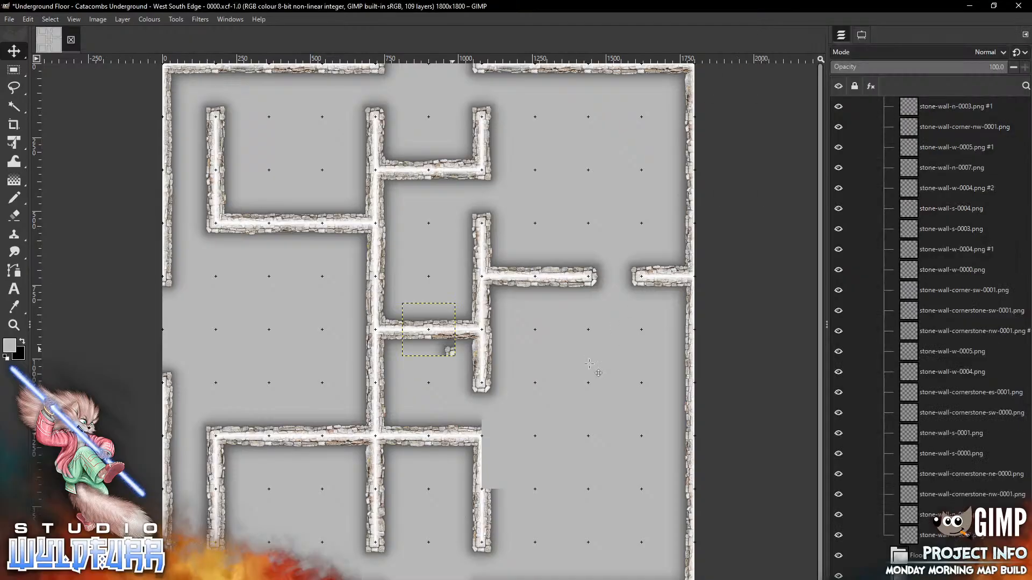
left_click_drag(487, 364, 530, 431)
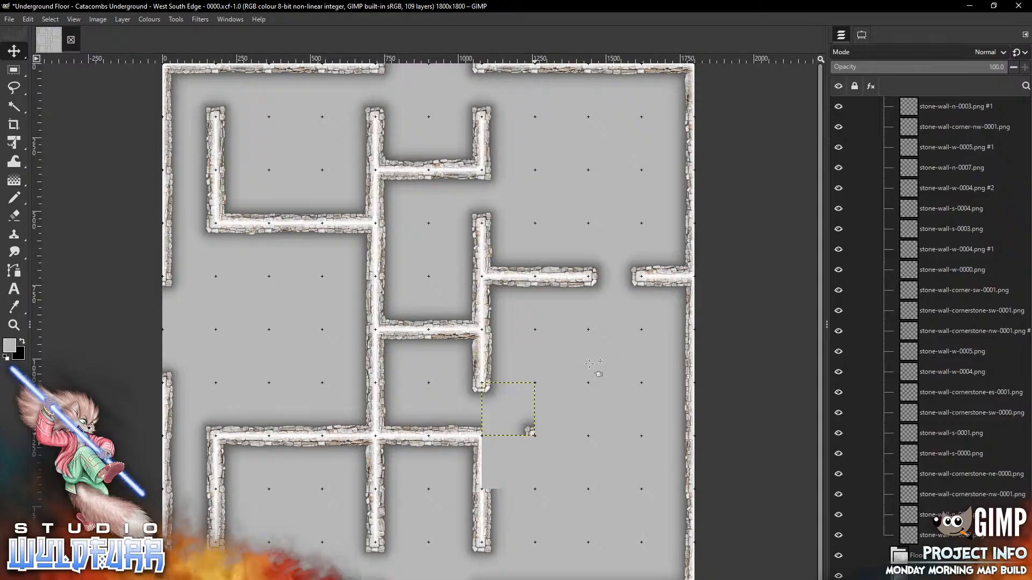
Add east wall tiles stone-wall-e-0002 and e-0003 down the lower-right corridor
key("alt+Tab")
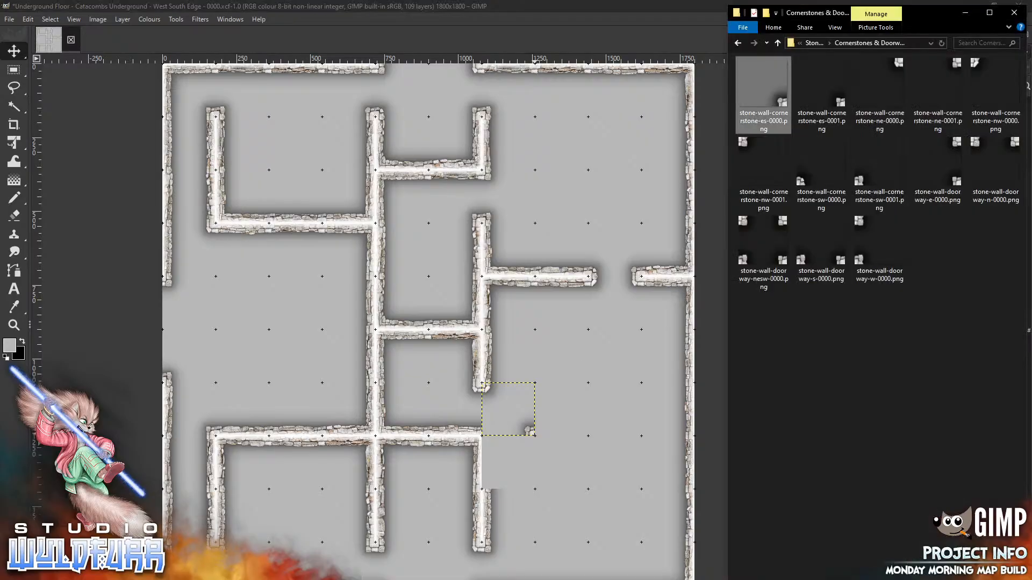
left_click(815, 43)
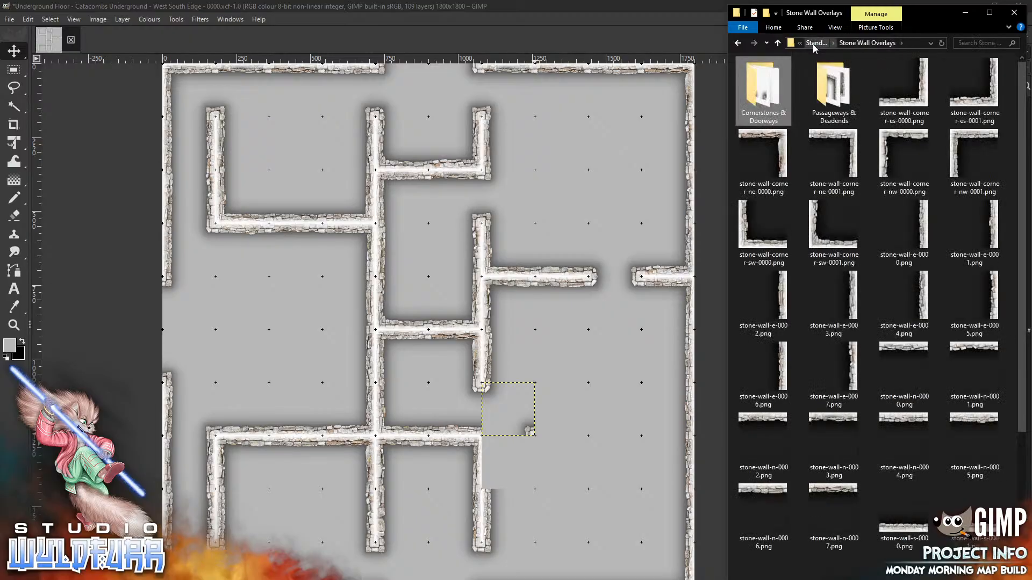
left_click_drag(783, 301, 611, 365)
mouse_move(449, 310)
left_mouse_down()
mouse_move(458, 450)
mouse_move(529, 442)
left_mouse_up()
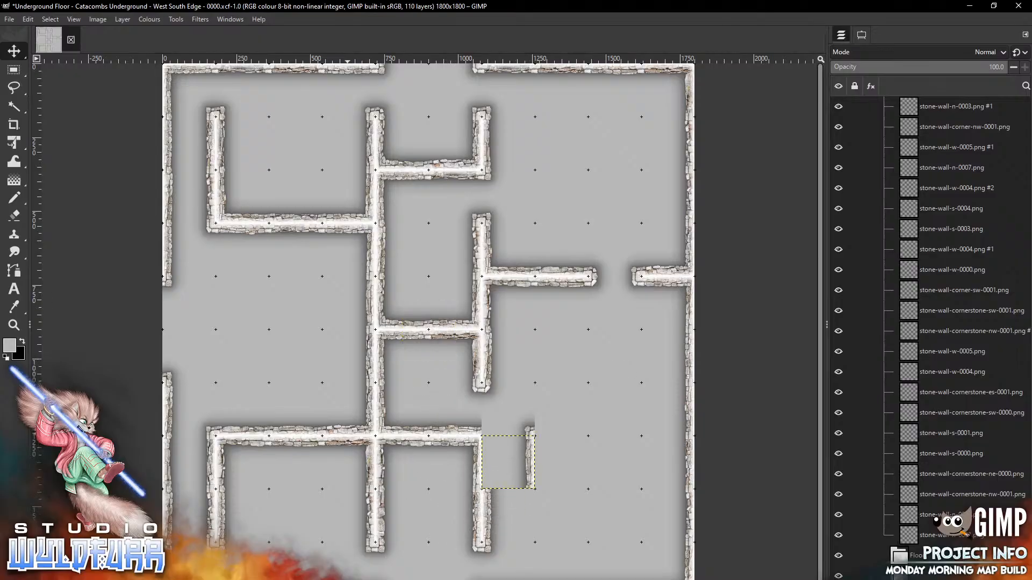
key("alt+Tab")
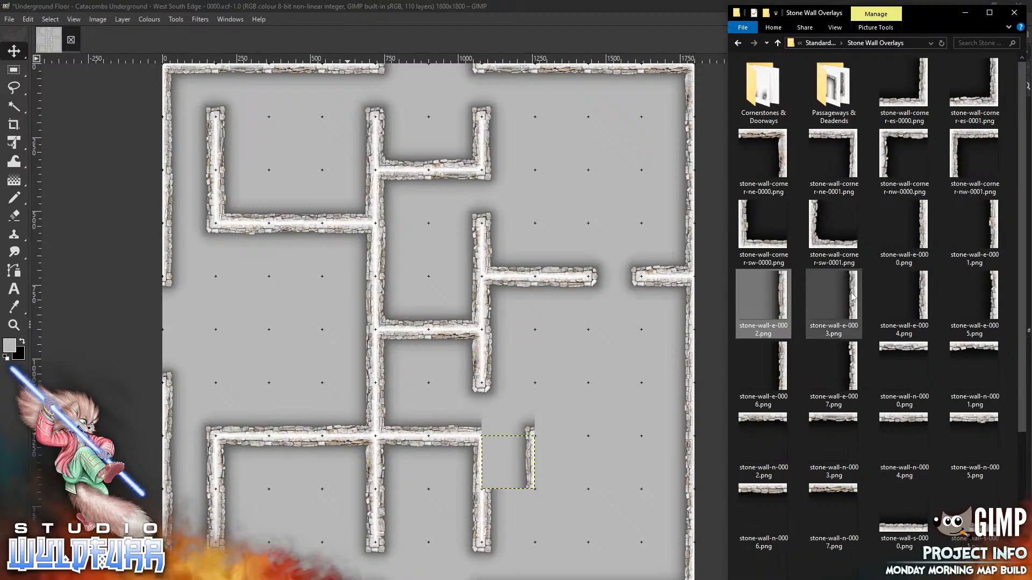
left_click_drag(833, 301, 596, 421)
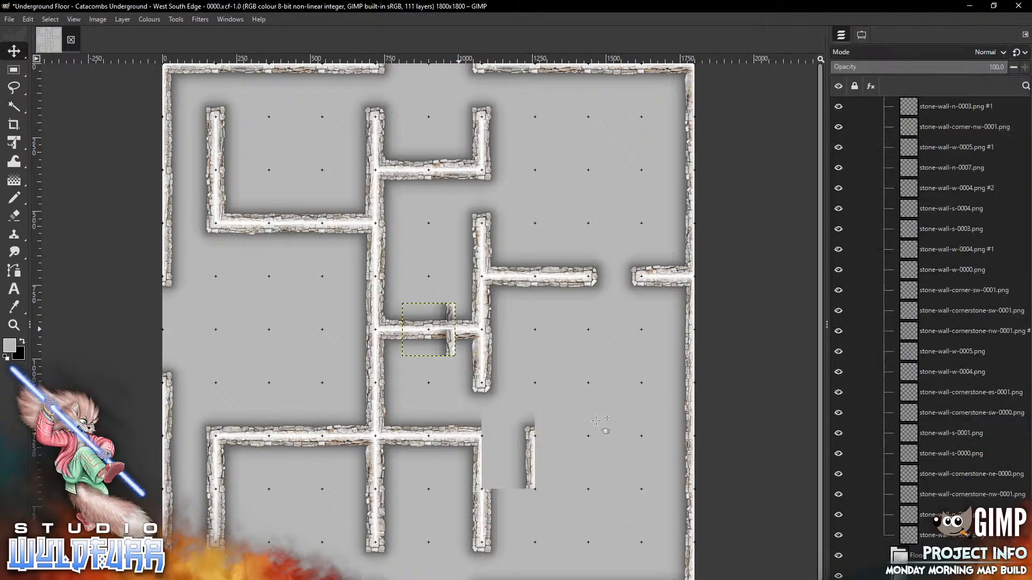
mouse_move(450, 332)
left_mouse_down()
mouse_move(511, 528)
mouse_move(529, 519)
left_mouse_up()
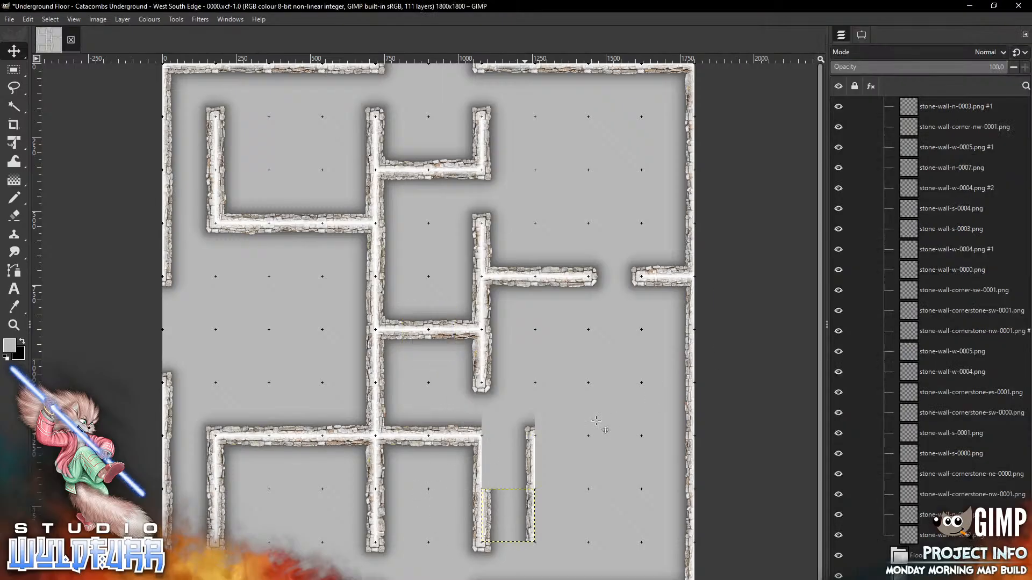
Place stone-wall-w-0004 beside the new east walls
key("alt+Tab")
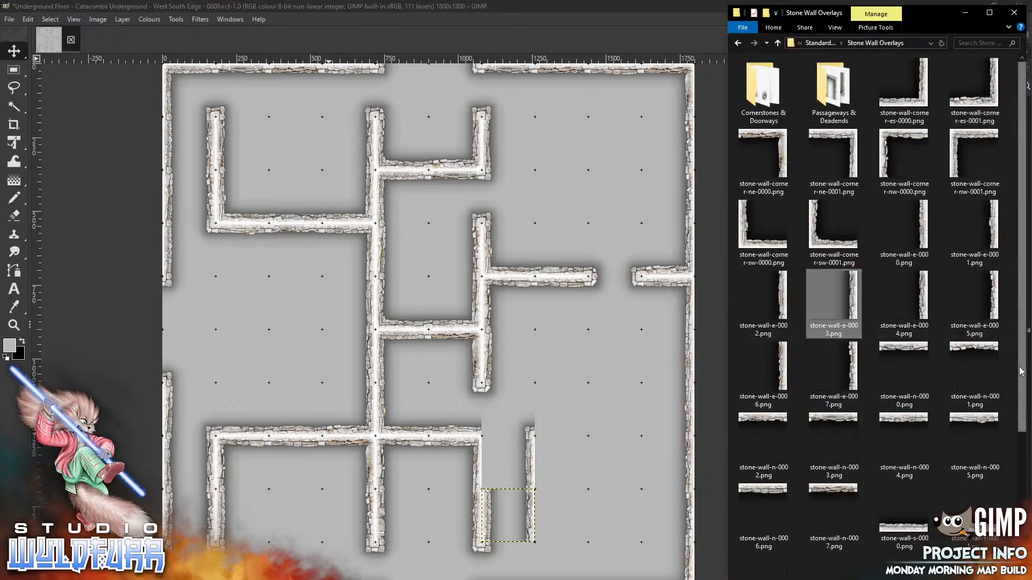
left_click_drag(1022, 371, 988, 534)
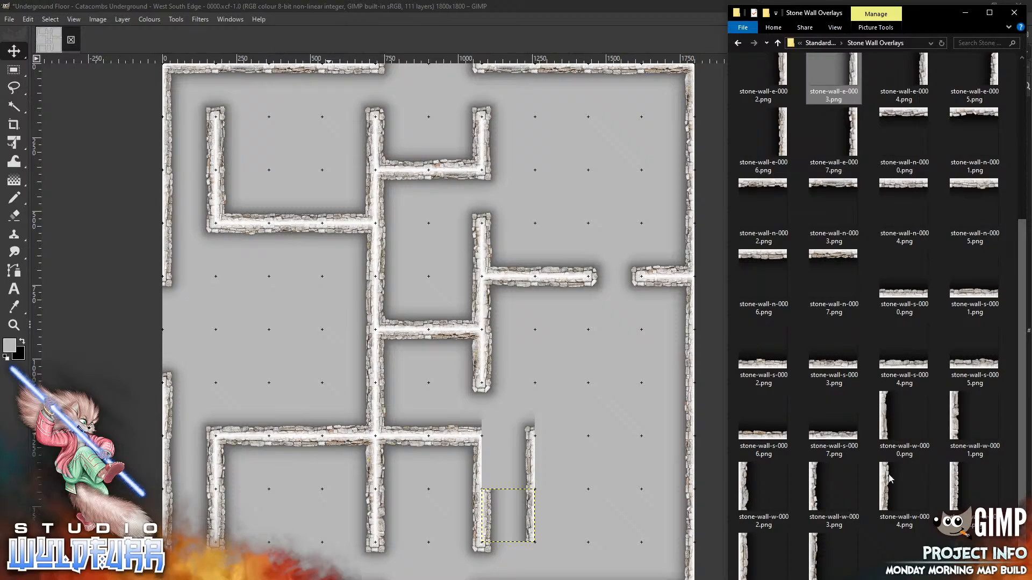
left_click_drag(882, 487, 565, 385)
left_click_drag(417, 332, 487, 469)
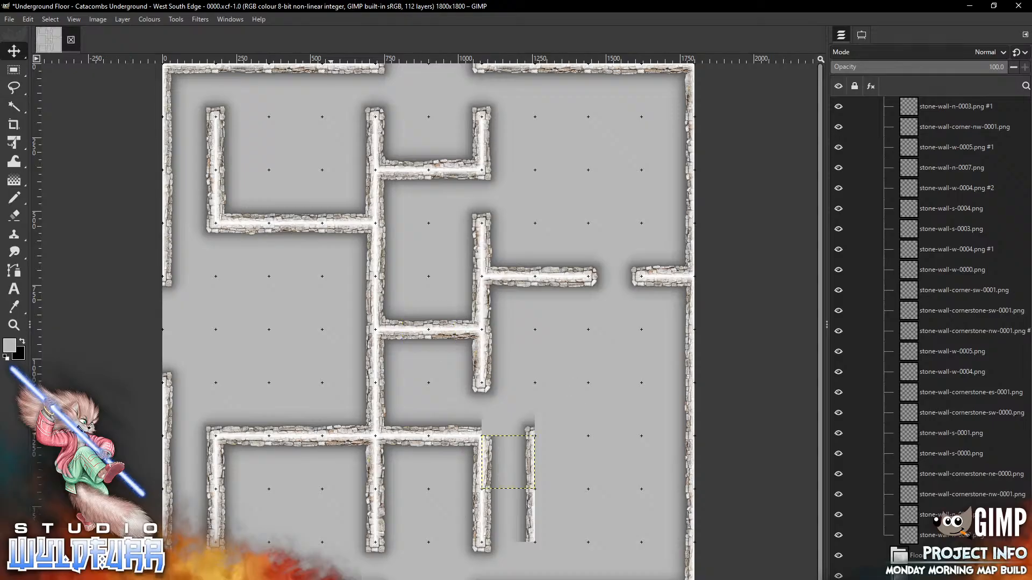
Fit cornerstone-sw-0001 from Cornerstones & Doorways into the wall corner
key("alt+Tab")
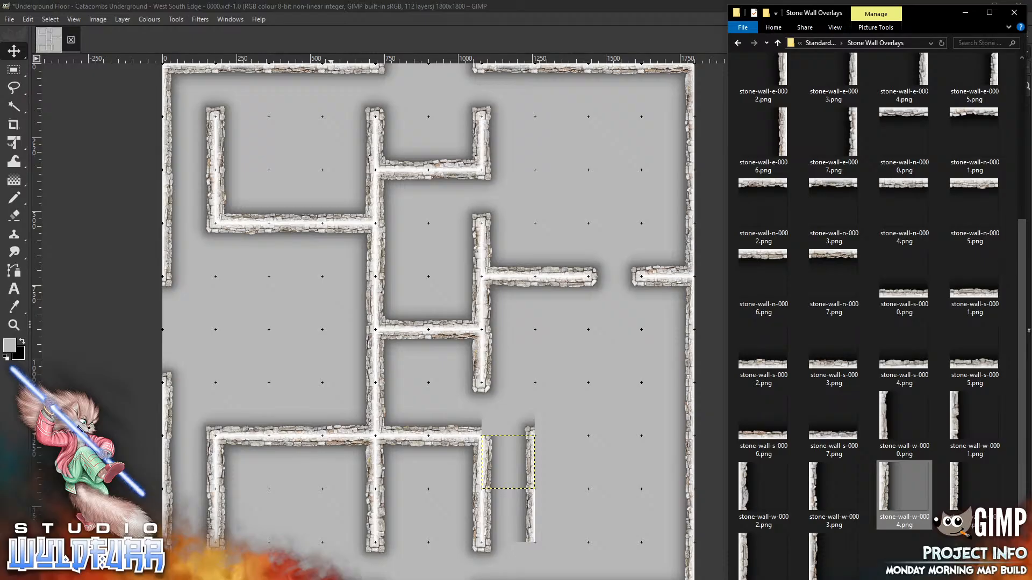
scroll(1023, 366, "up", 5)
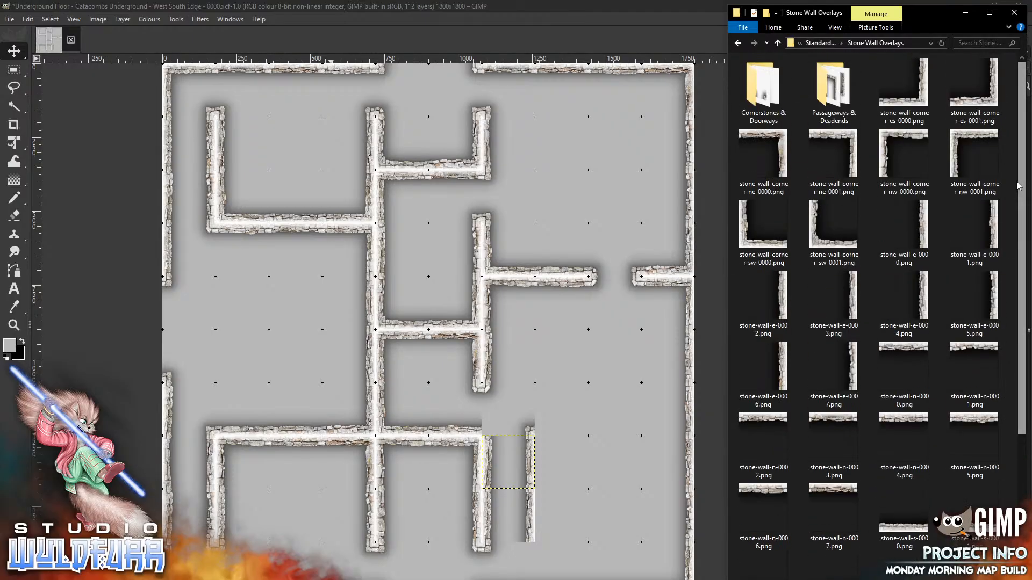
double_click(755, 101)
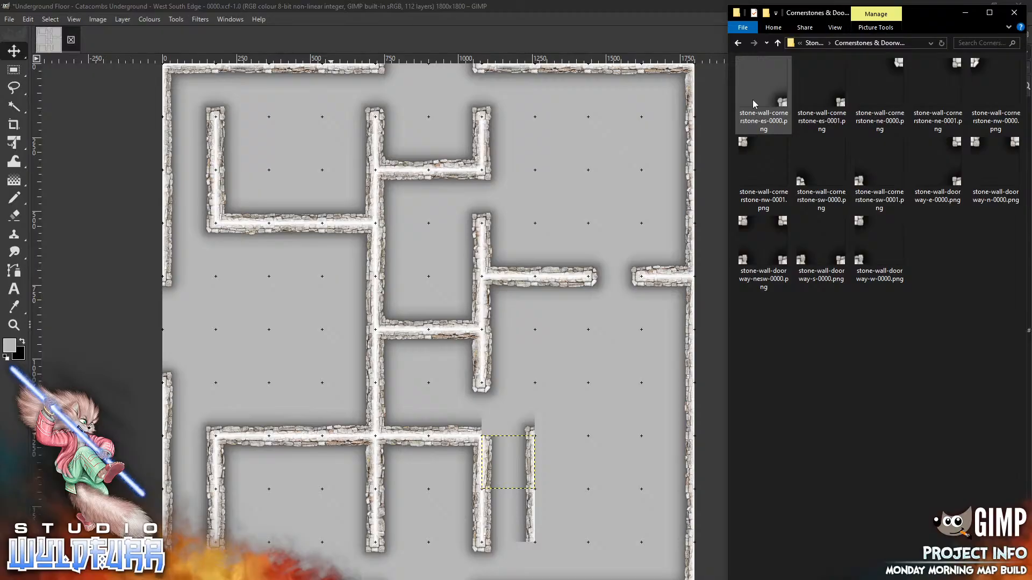
left_click_drag(858, 179, 574, 364)
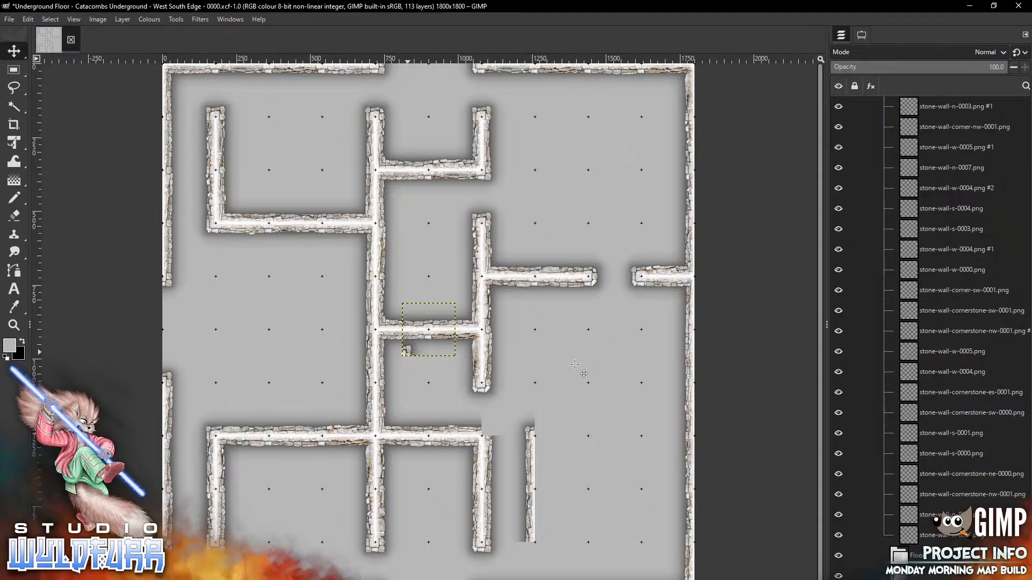
mouse_move(409, 351)
left_mouse_down()
mouse_move(501, 413)
mouse_move(491, 431)
left_mouse_up()
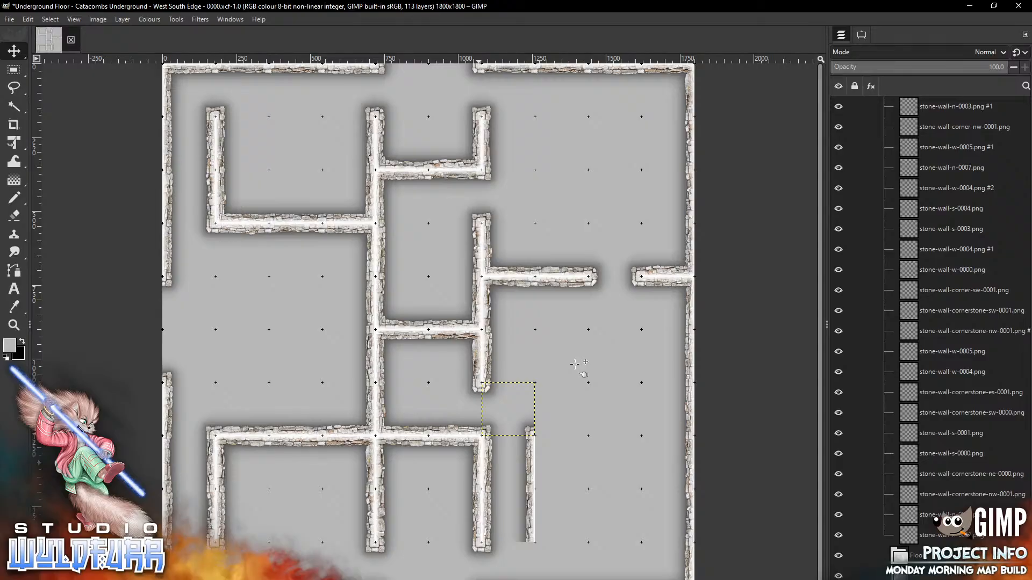
Place stone-wall-s-0005 atop the lone vertical wall
key("alt+Tab")
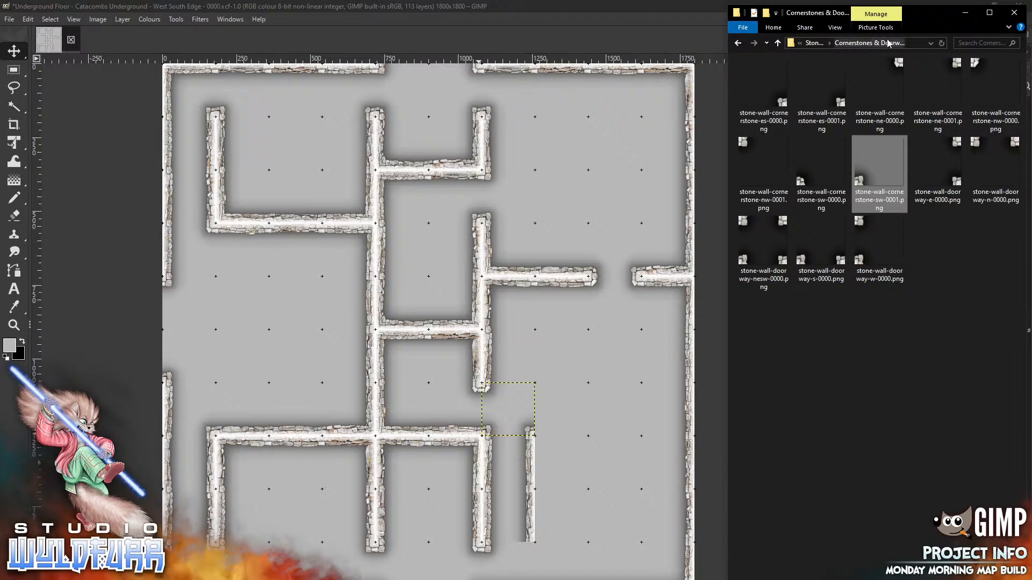
left_click(813, 44)
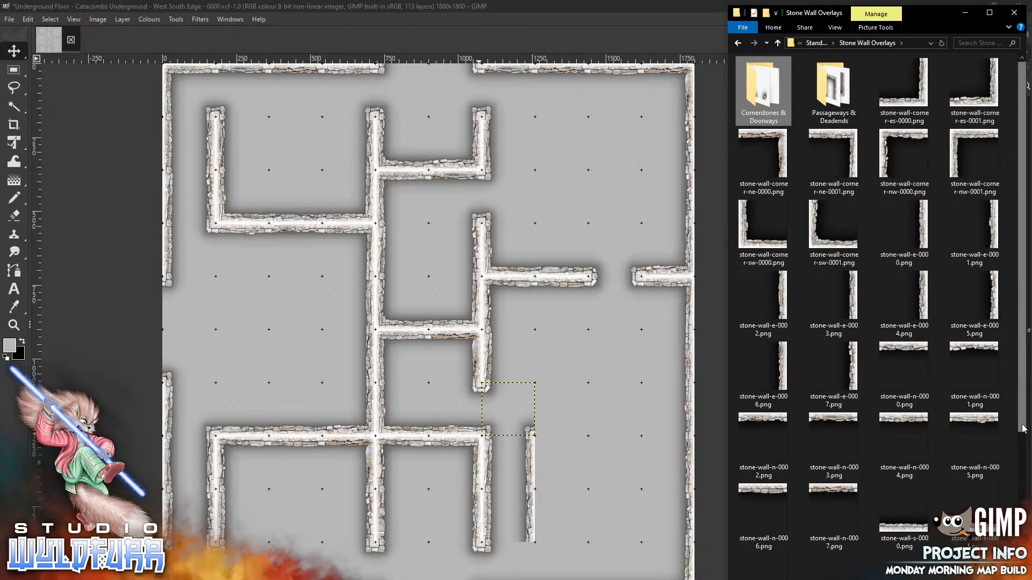
scroll(881, 318, "down", 4)
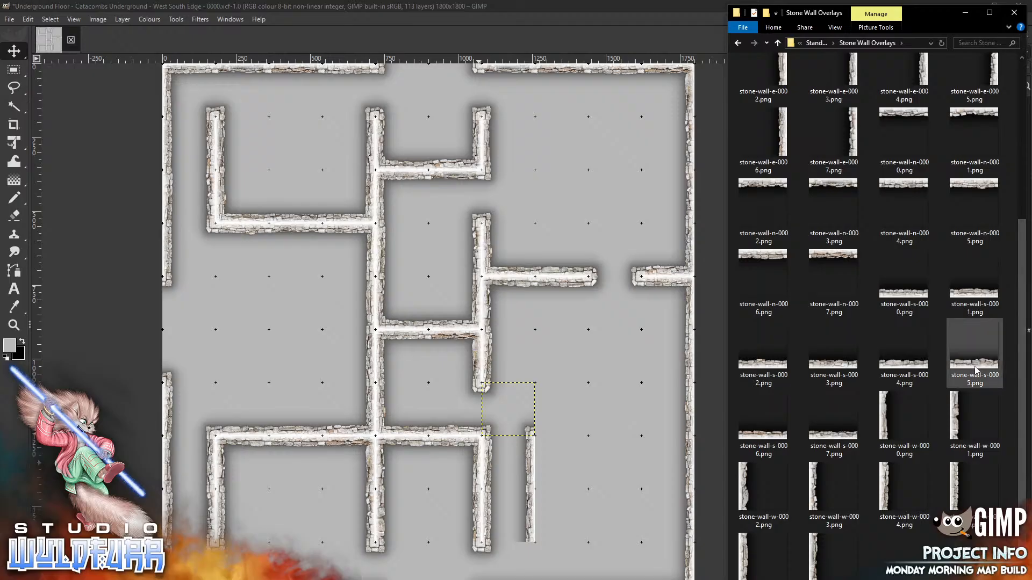
left_click_drag(975, 371, 577, 393)
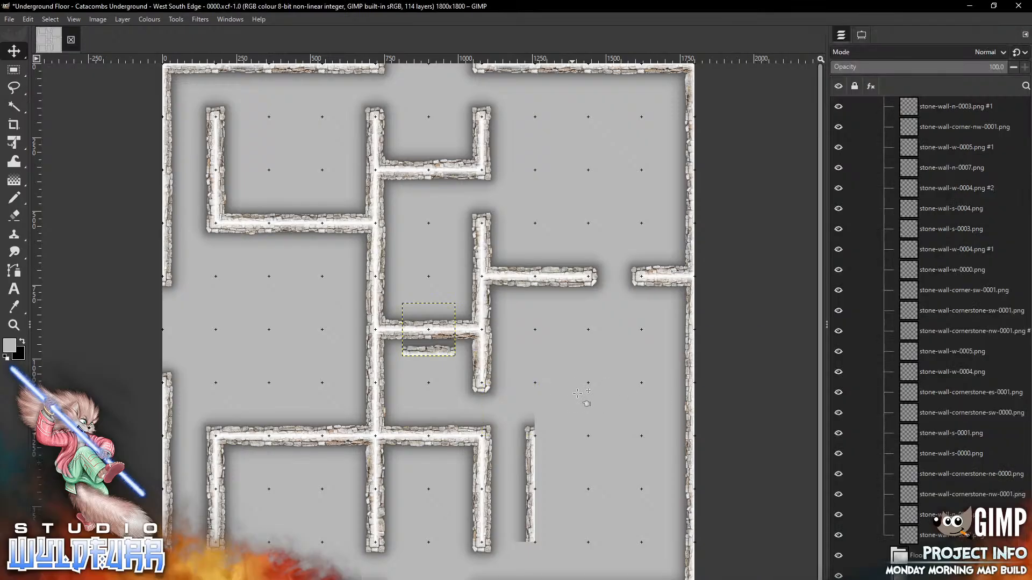
left_click_drag(436, 351, 570, 431)
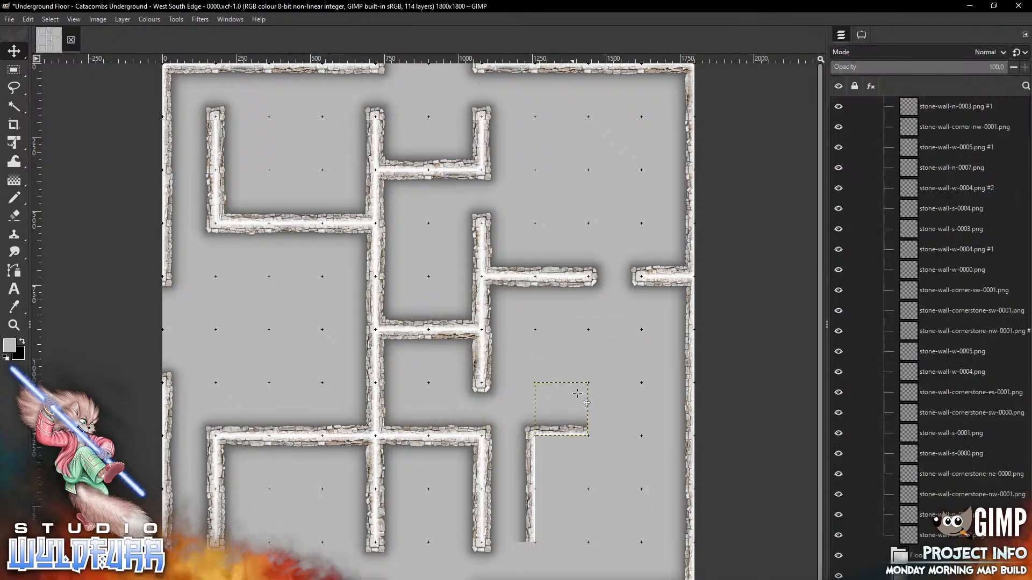
Add stone-wall-s-0004 and select the wall tile at the map's right edge
key("alt+Tab")
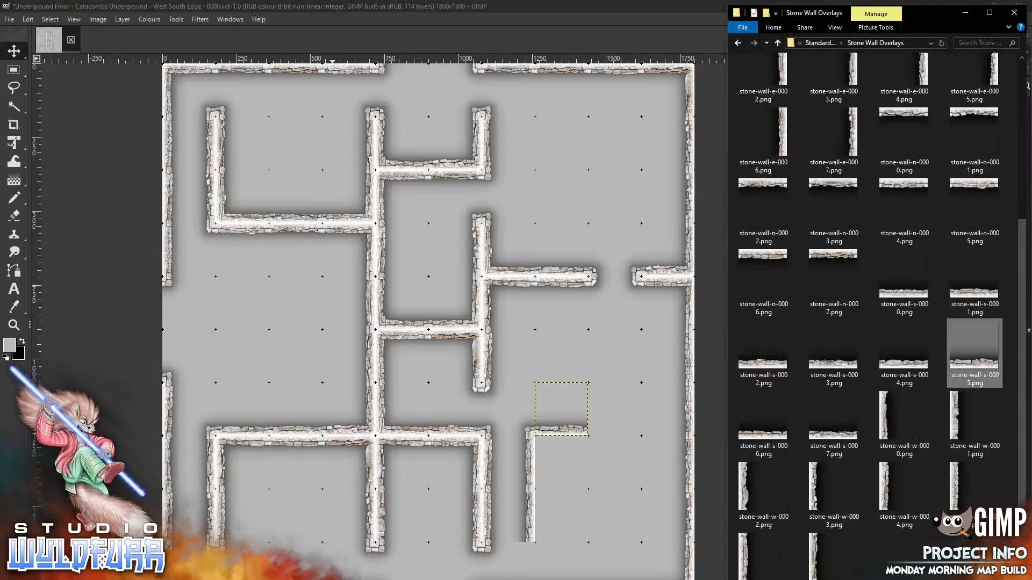
left_click_drag(904, 352, 569, 370)
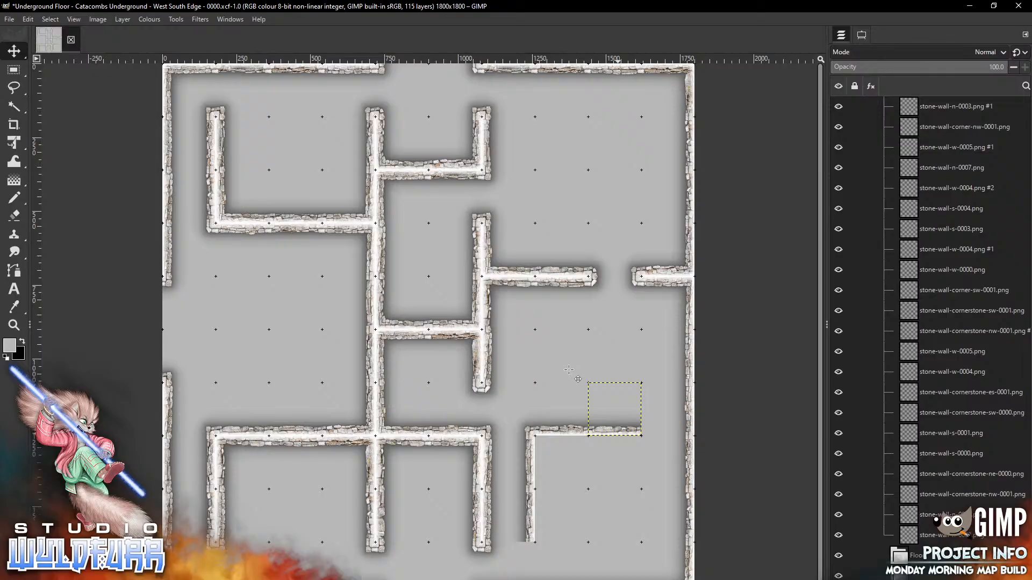
left_click(862, 35)
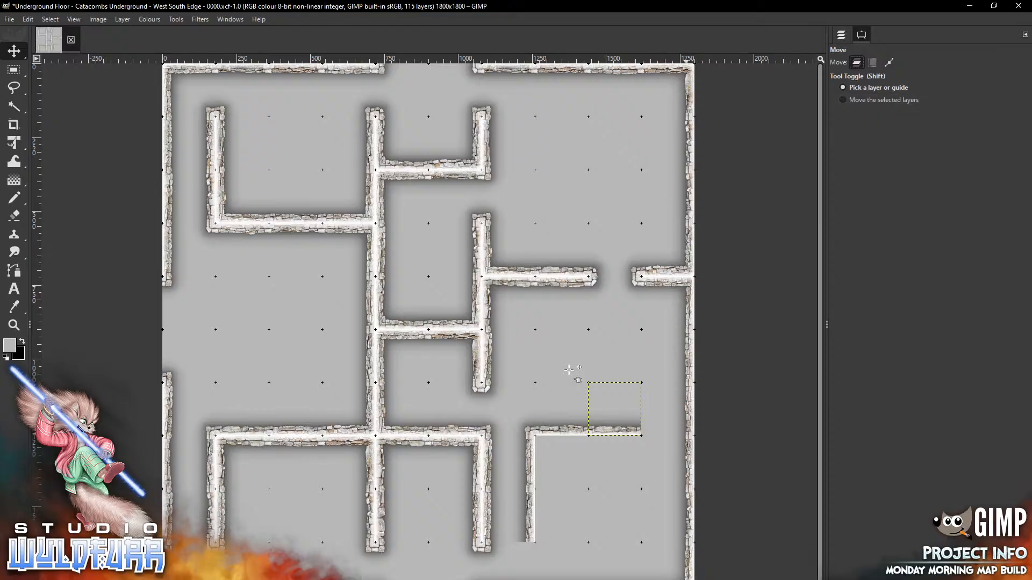
left_click(690, 410)
Delete the two unwanted right-edge wall layers, including stone-wall-e-0006
key("ctrl+l")
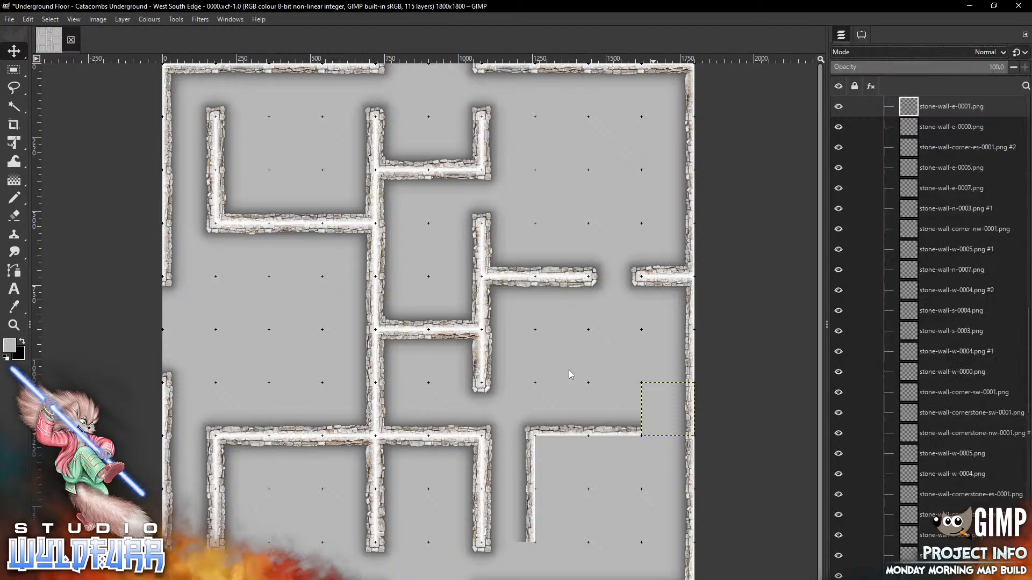
key("Delete")
left_click(691, 461)
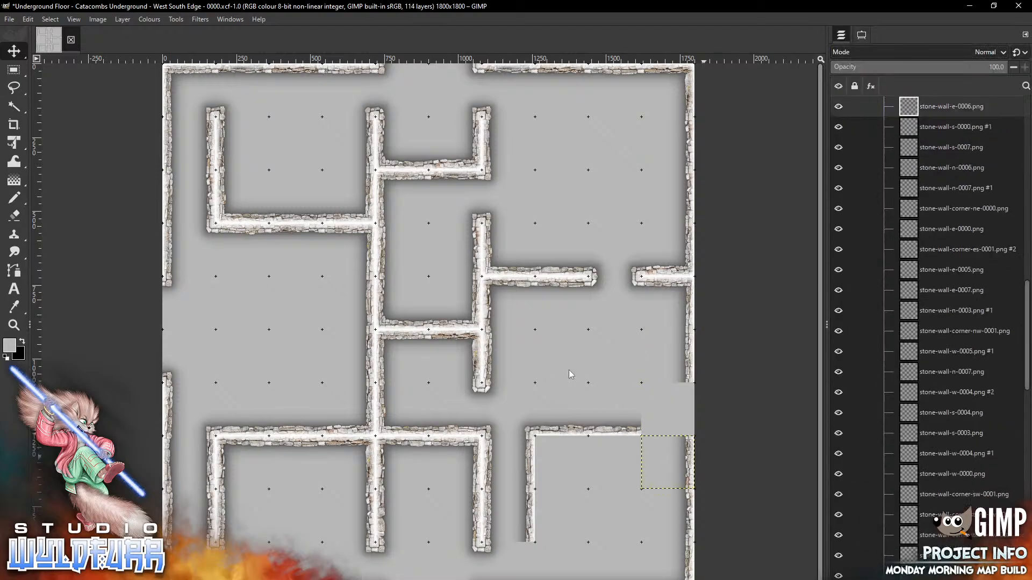
key("Delete")
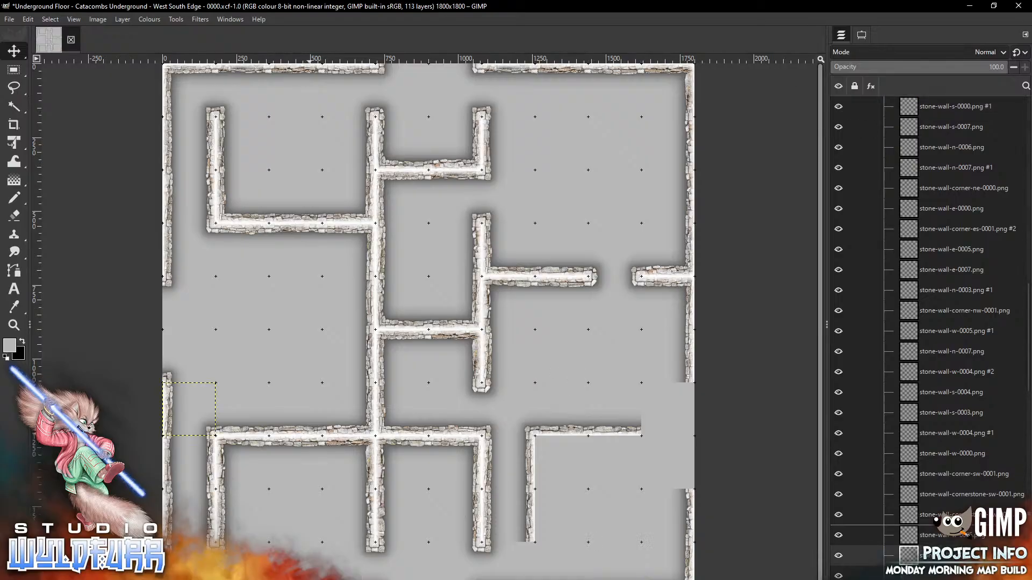
Fill the right wall's gap and the lower-right cell with corner wall pieces
key("alt+Tab")
left_click(904, 349)
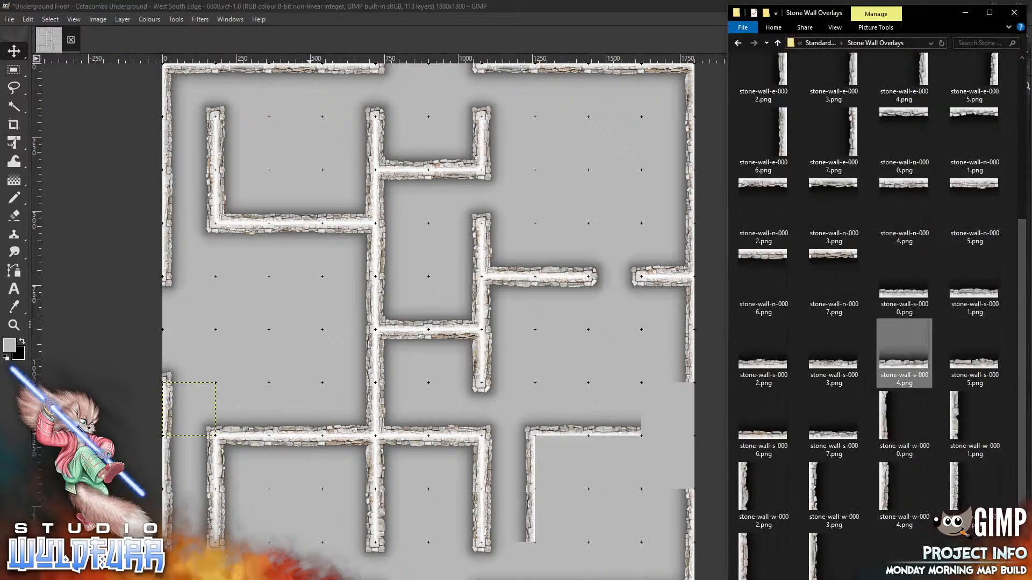
left_click_drag(1023, 378, 1029, 168)
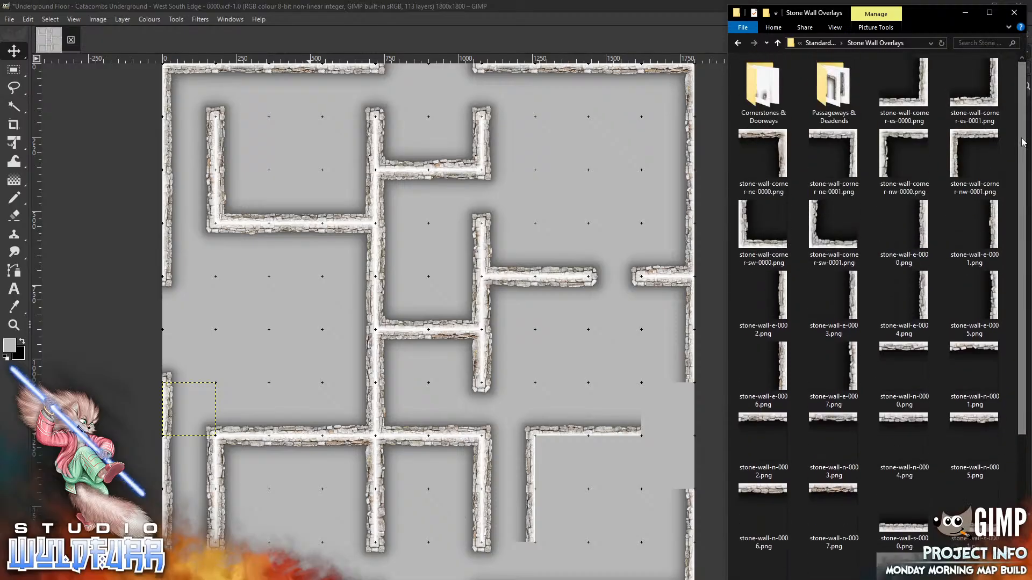
left_click(599, 362)
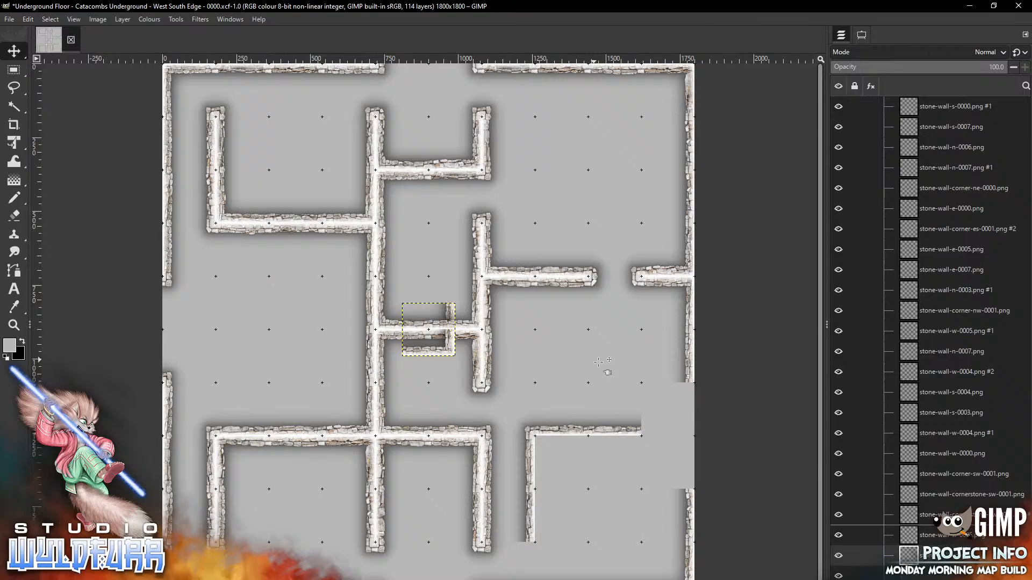
mouse_move(449, 350)
left_mouse_down()
mouse_move(683, 445)
mouse_move(688, 430)
left_mouse_up()
key("alt+Tab")
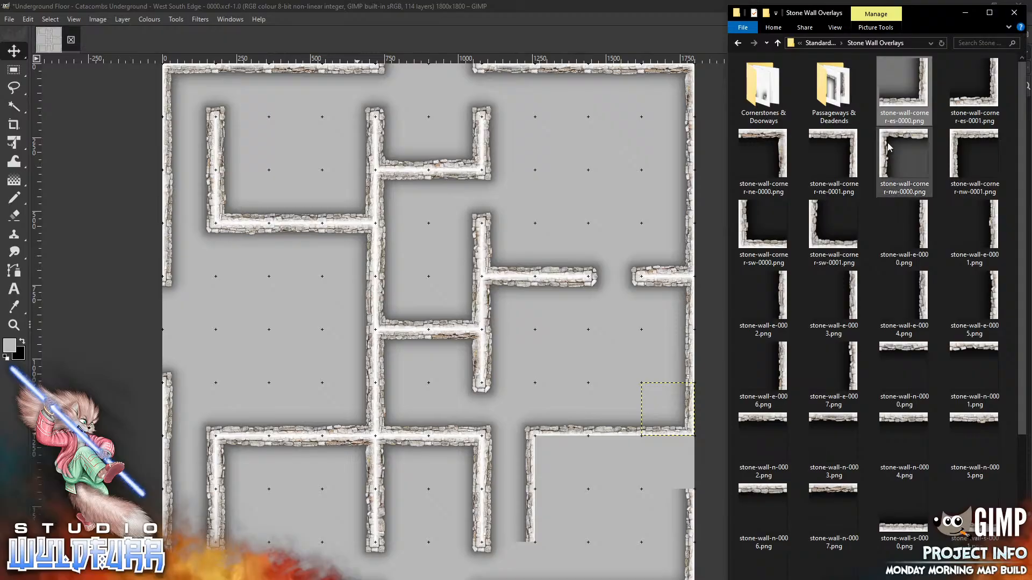
left_click_drag(833, 155, 616, 382)
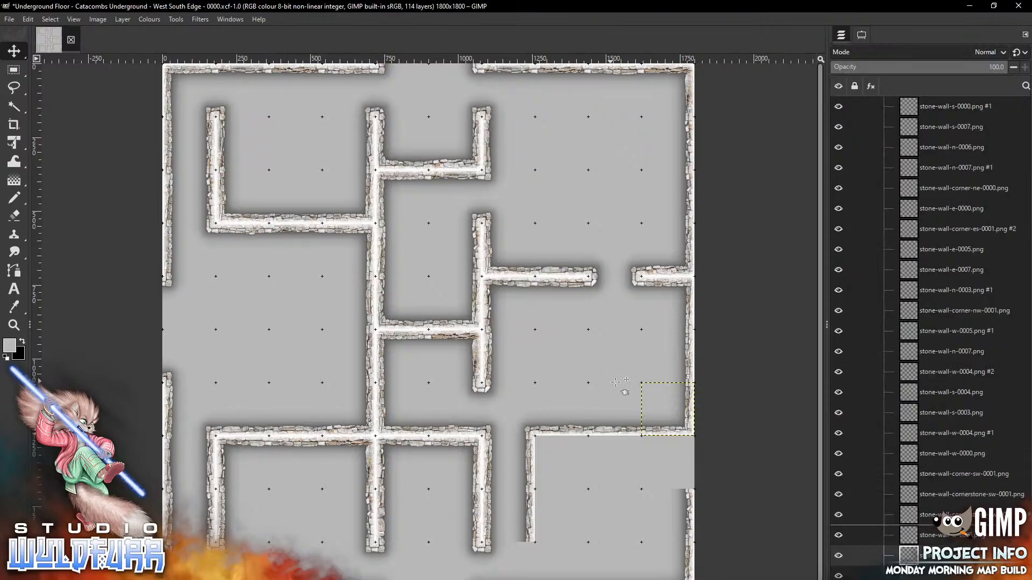
left_click_drag(653, 420, 686, 447)
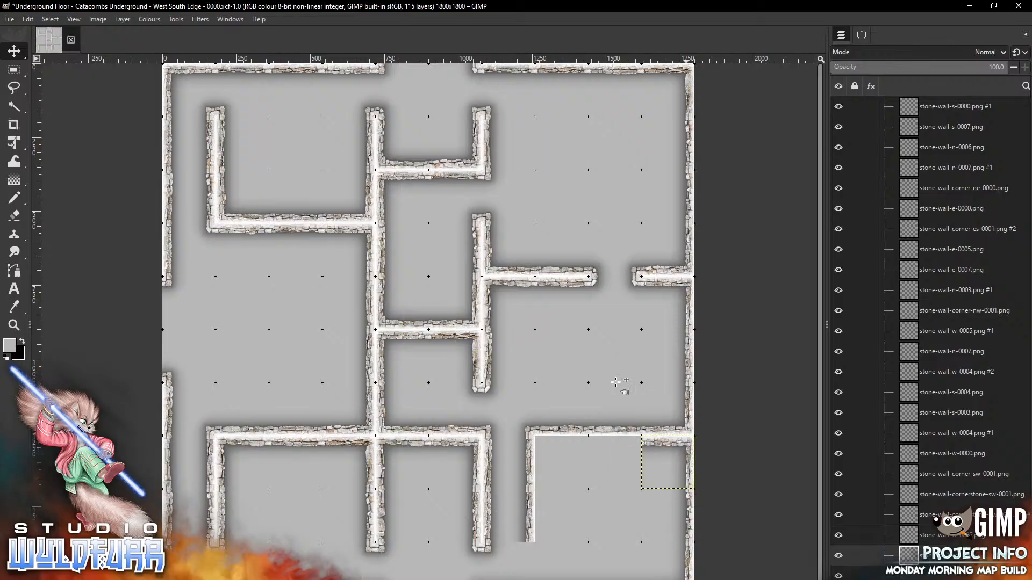
Add stone-wall-n-0007 and stone-wall-corner-nw-0000 at the lower-right room's top-left
key("alt+Tab")
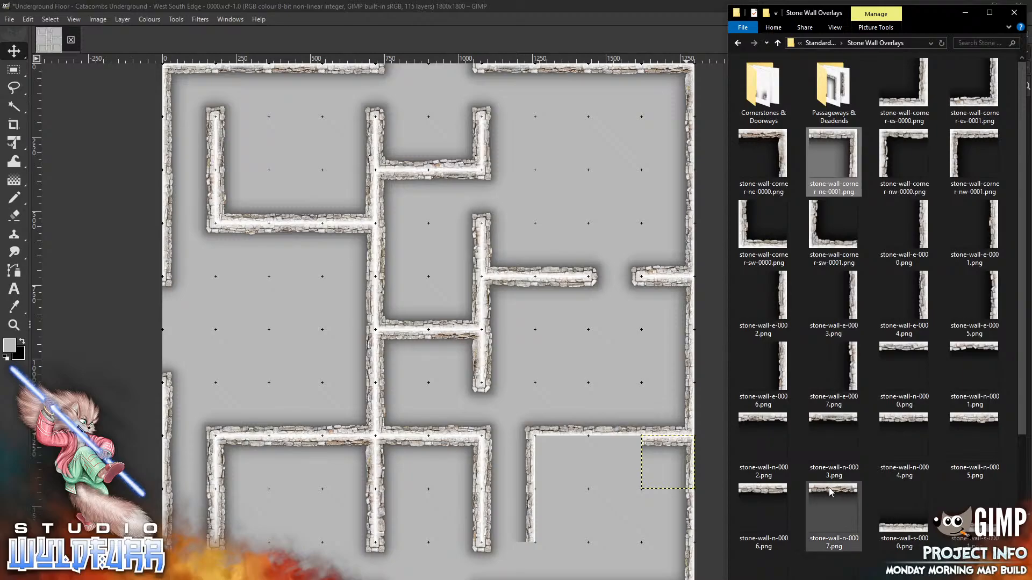
left_click_drag(832, 493, 583, 508)
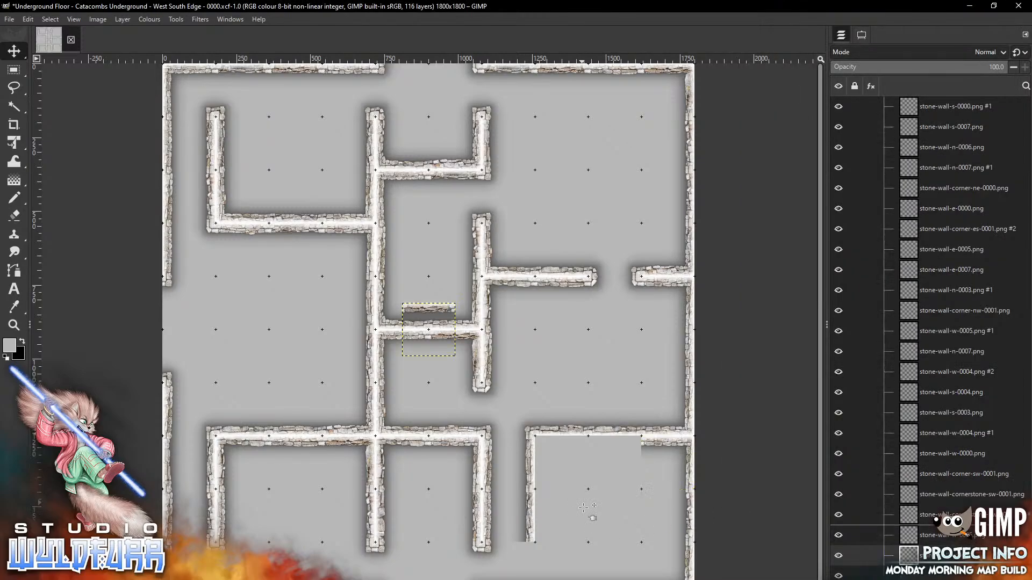
left_click_drag(433, 306, 618, 439)
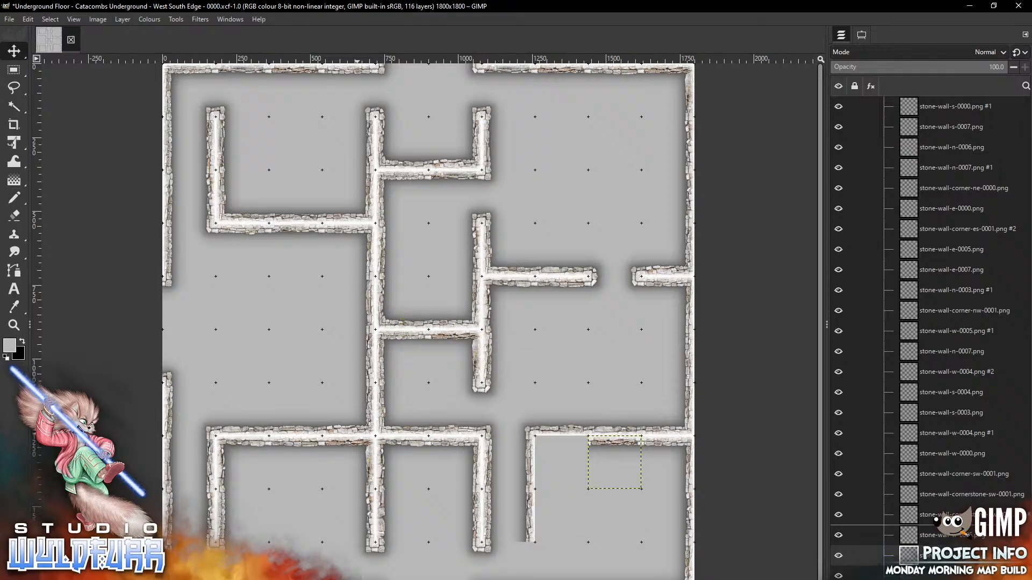
key("alt+Tab")
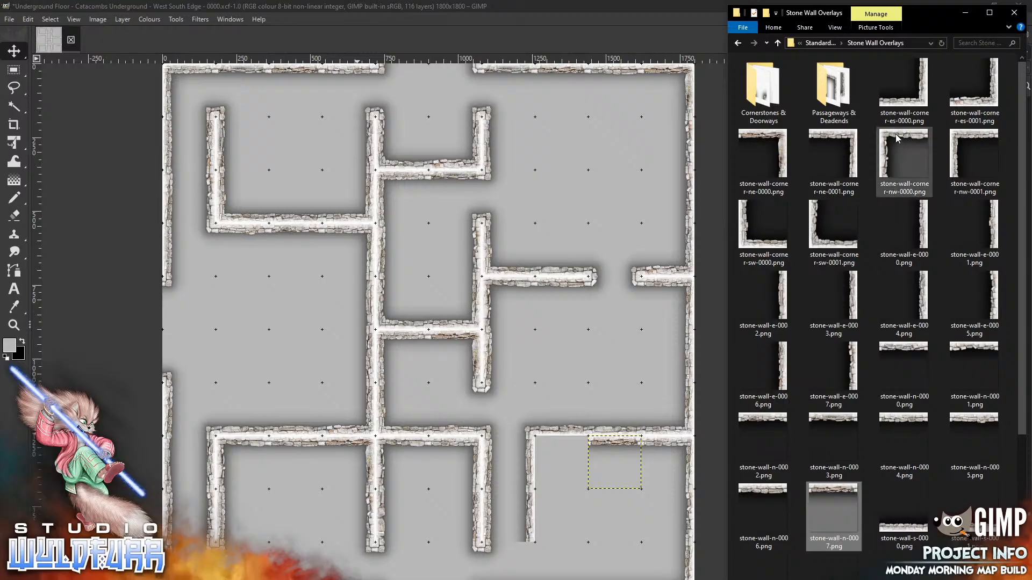
left_click_drag(904, 156, 608, 357)
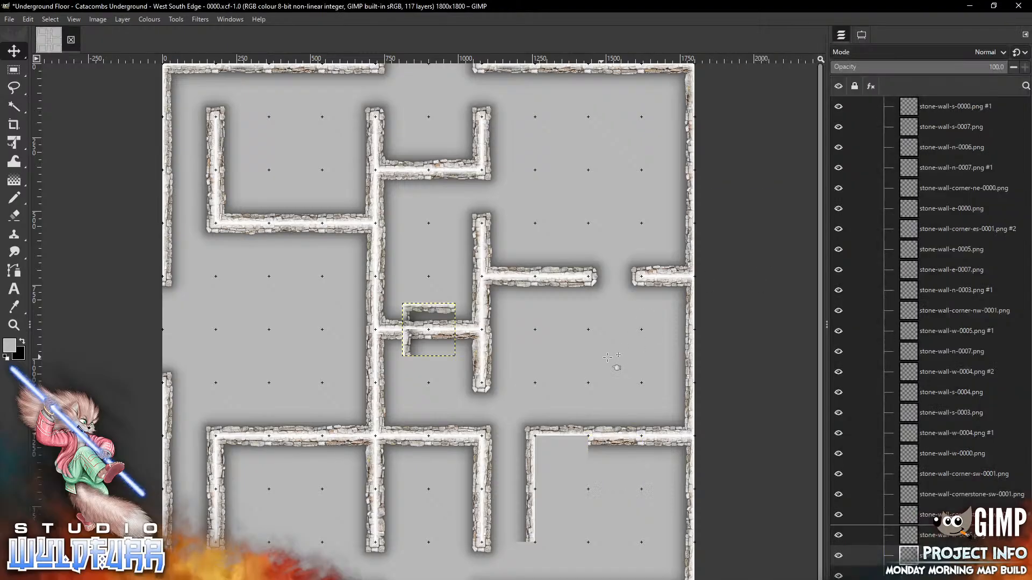
left_click_drag(432, 308, 565, 440)
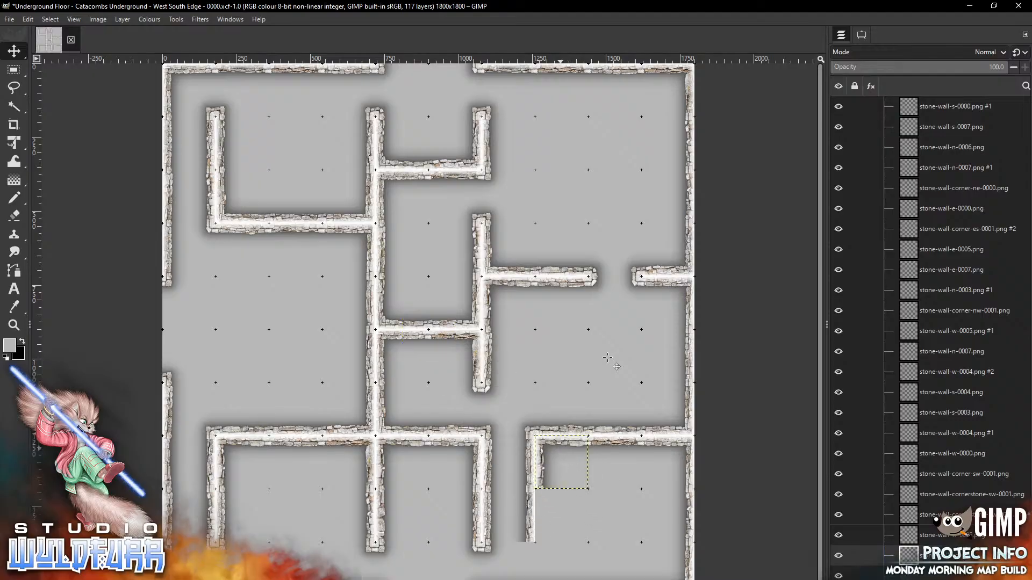
key("alt+Tab")
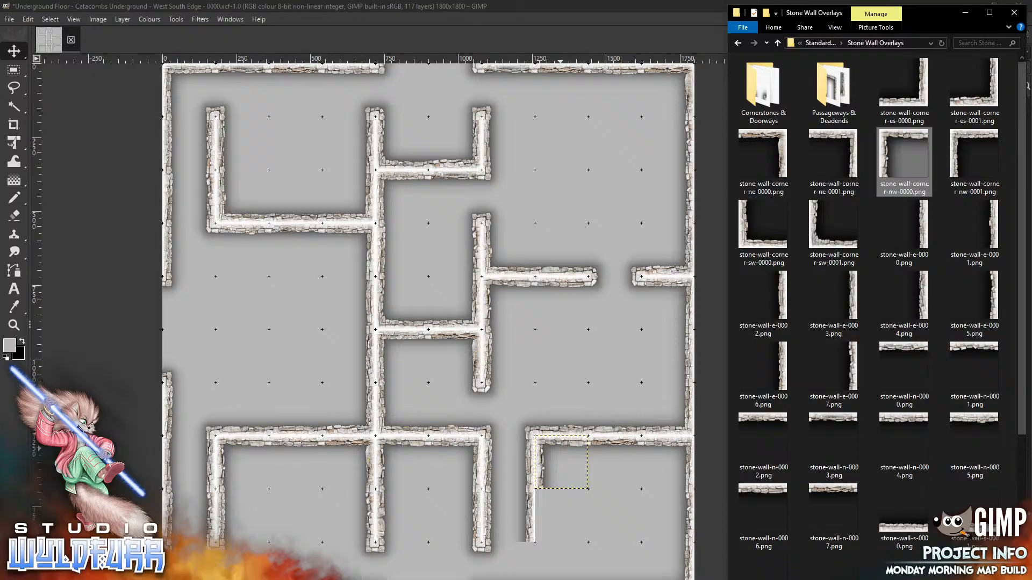
Drop stone-wall-w-0001 onto the map for the lower-right room's left side
scroll(1020, 337, "down", 3)
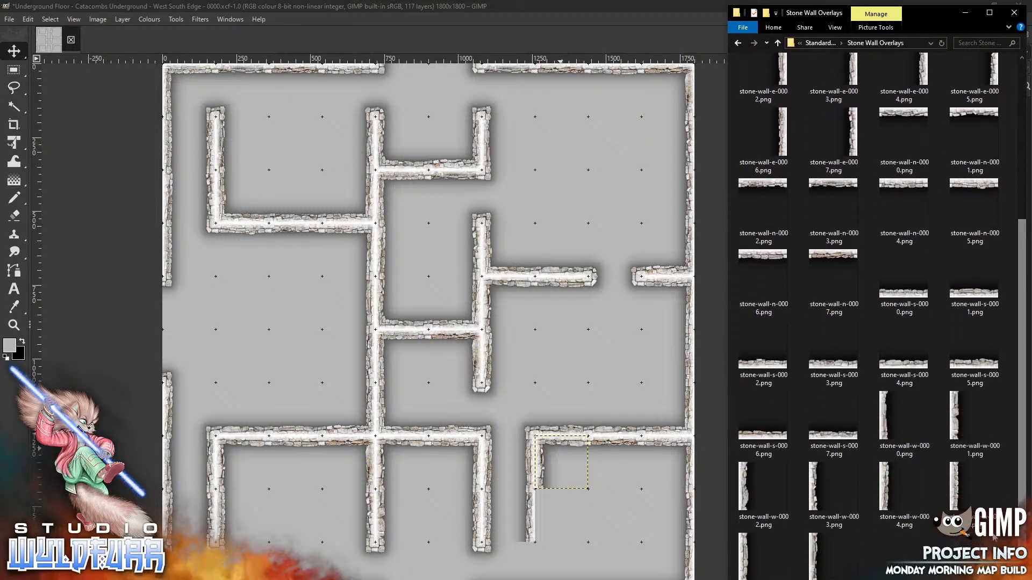
left_click_drag(956, 424, 586, 528)
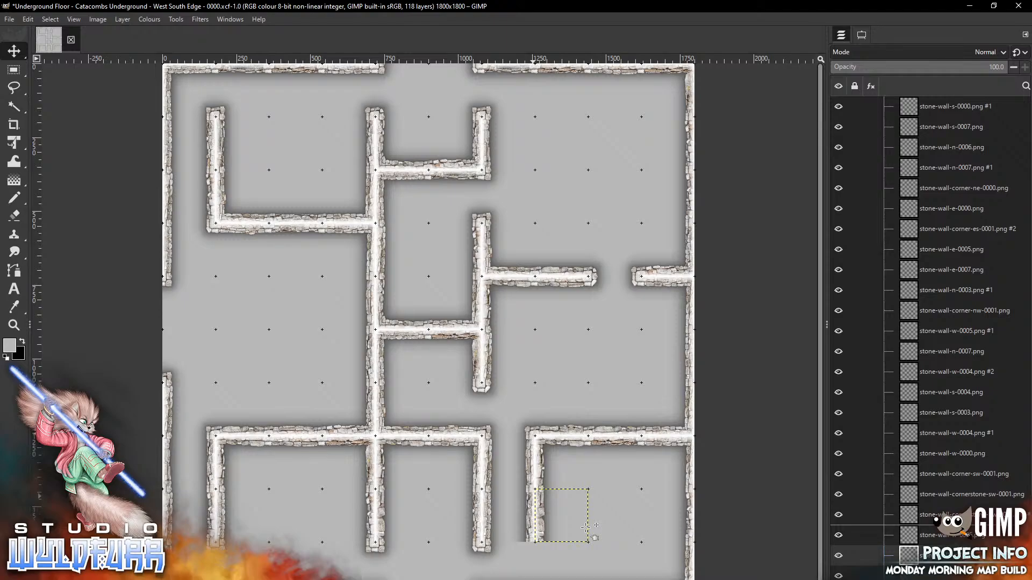
Place cornerstone-nw-0001 and cornerstone-ne-0001 on the bottom wall ends of the lower middle rooms
key("alt+Tab")
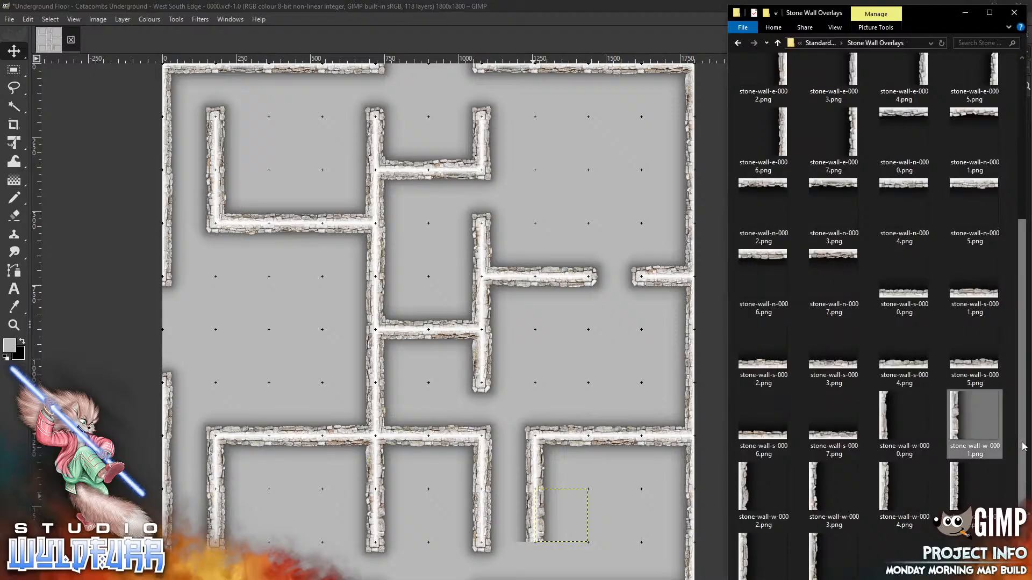
scroll(1022, 445, "up", 4)
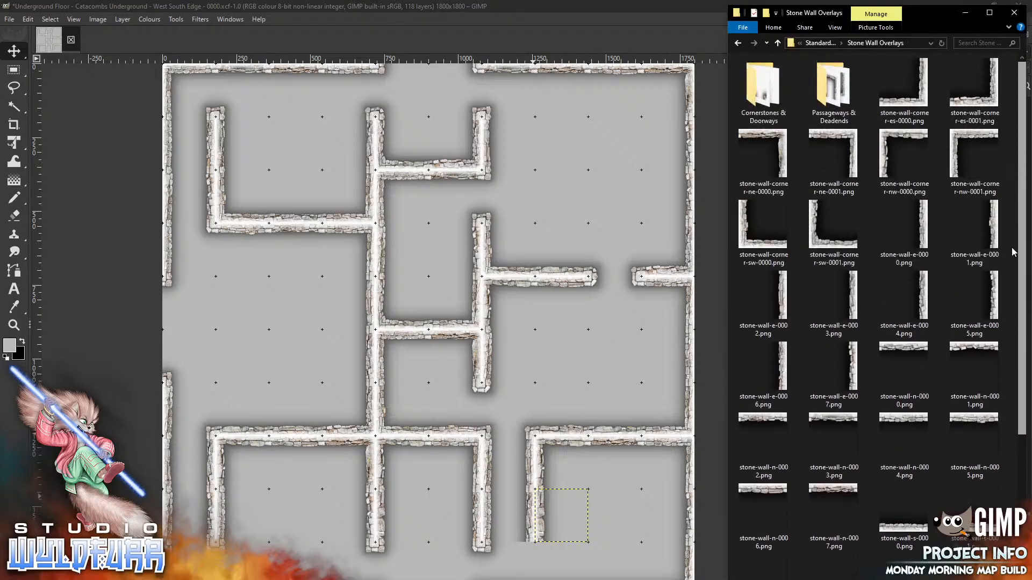
double_click(759, 95)
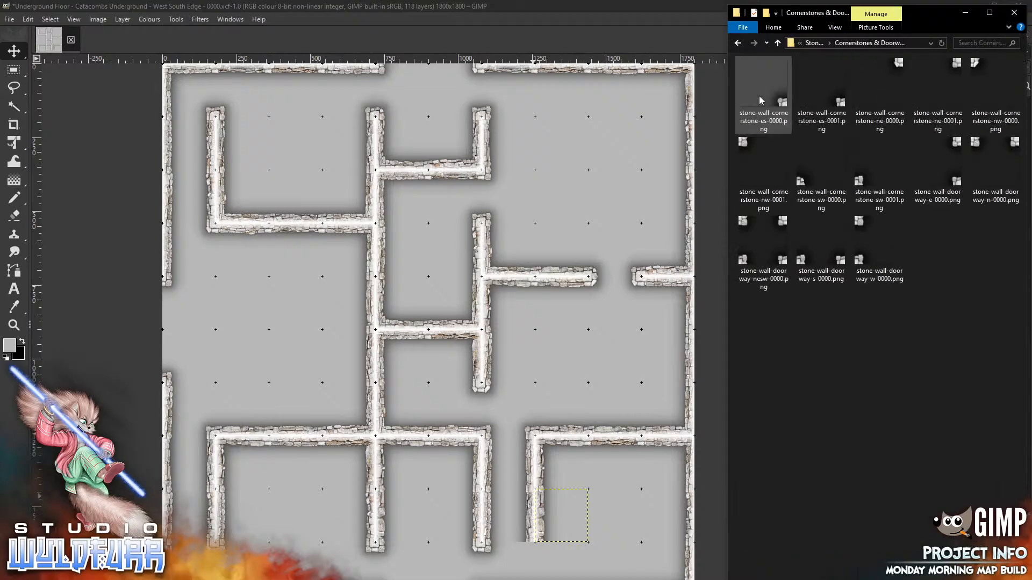
left_click_drag(748, 150, 611, 480)
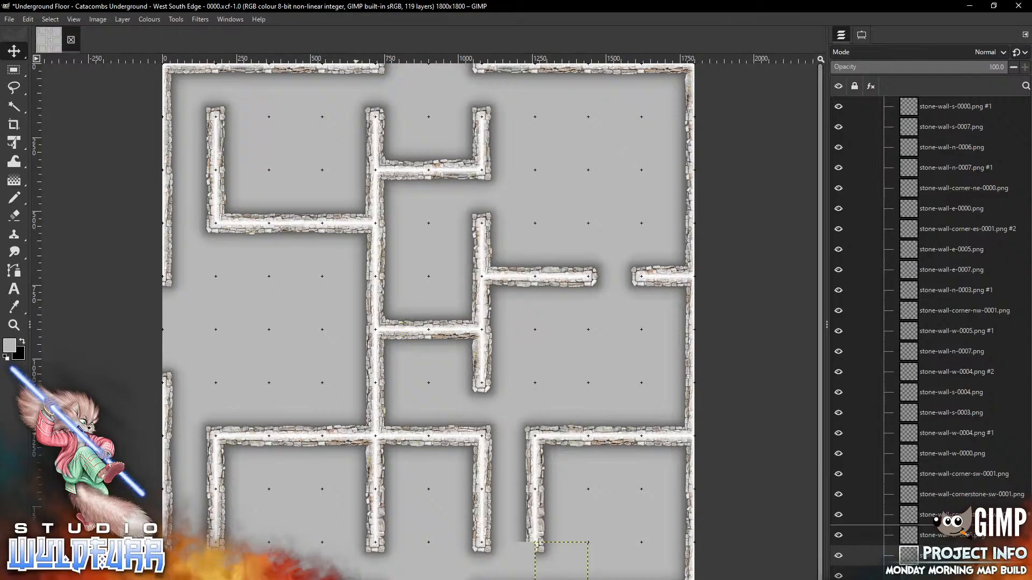
key("alt+Tab")
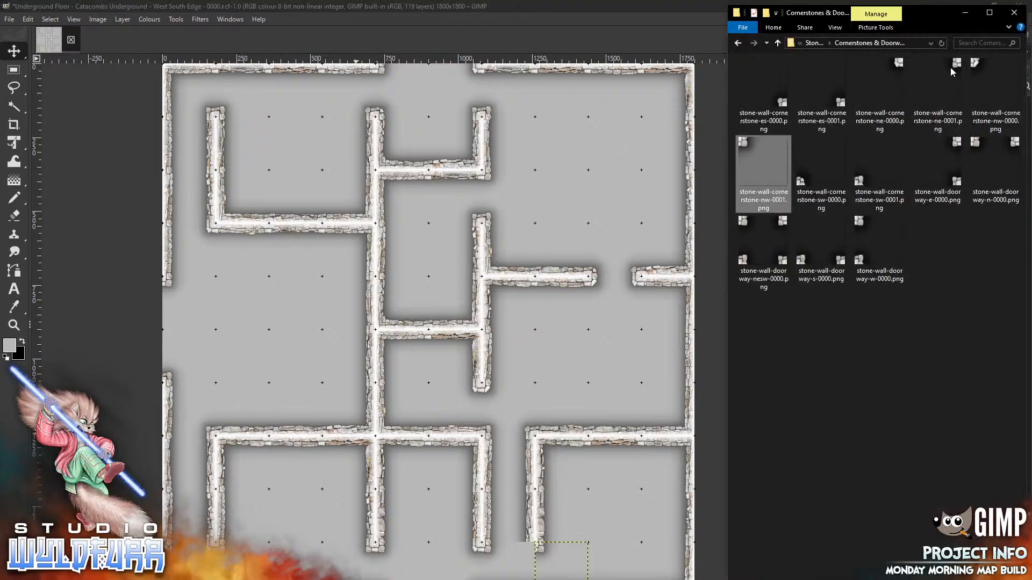
left_click_drag(954, 69, 593, 371)
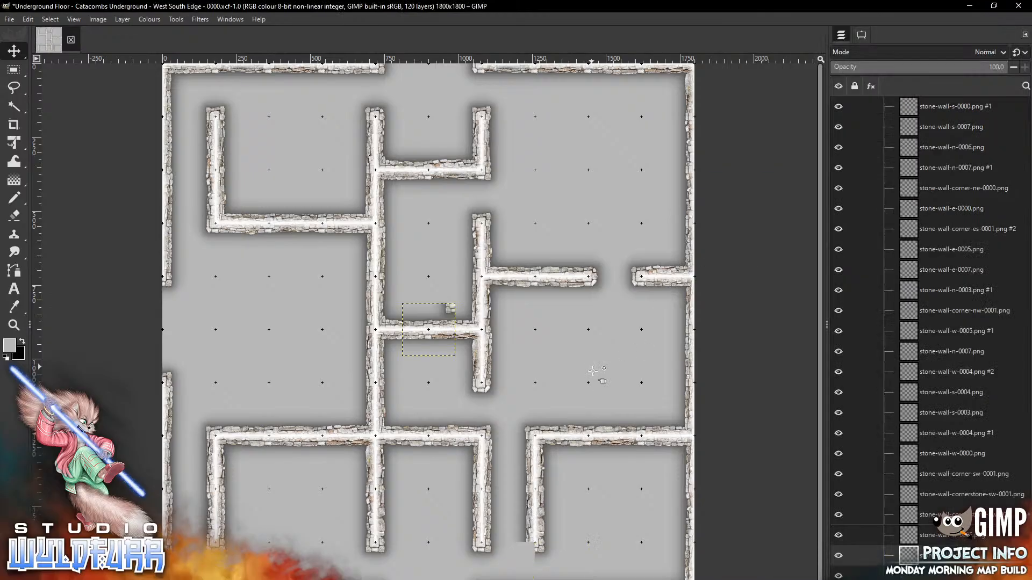
left_click_drag(450, 308, 527, 547)
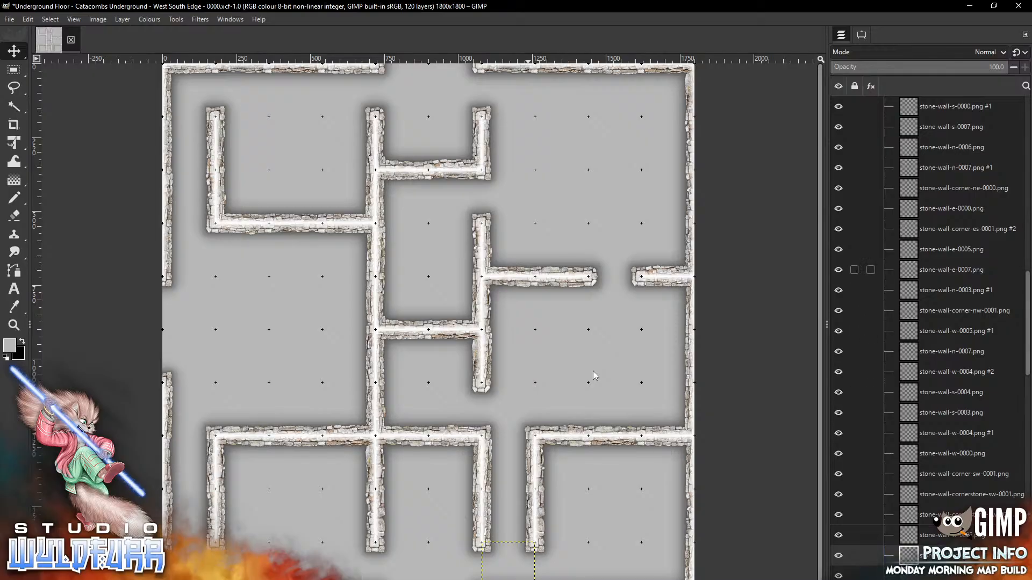
Collapse the Walls group, leaving its position lock off
left_click_drag(1027, 277, 1027, 102)
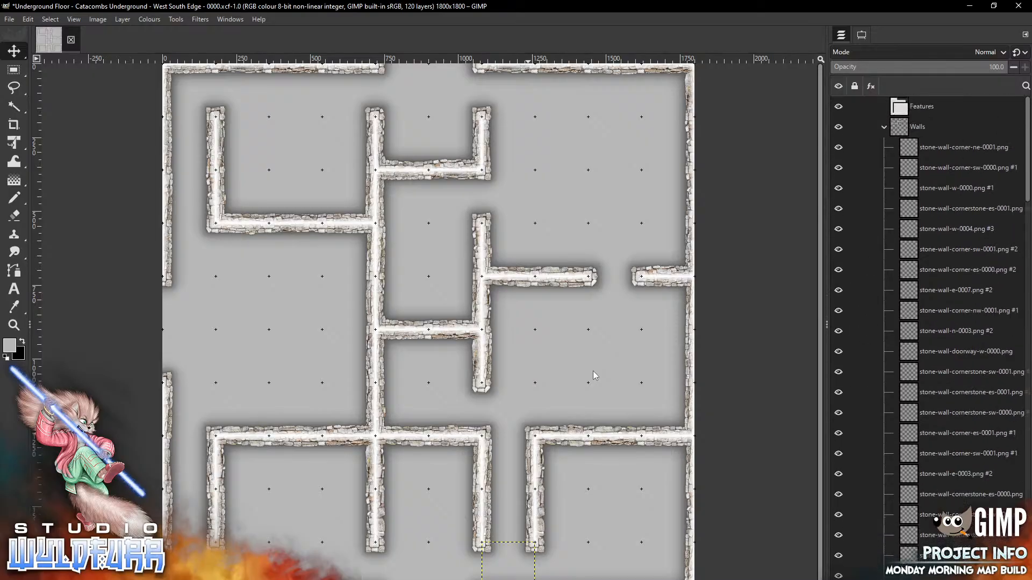
left_click(884, 127)
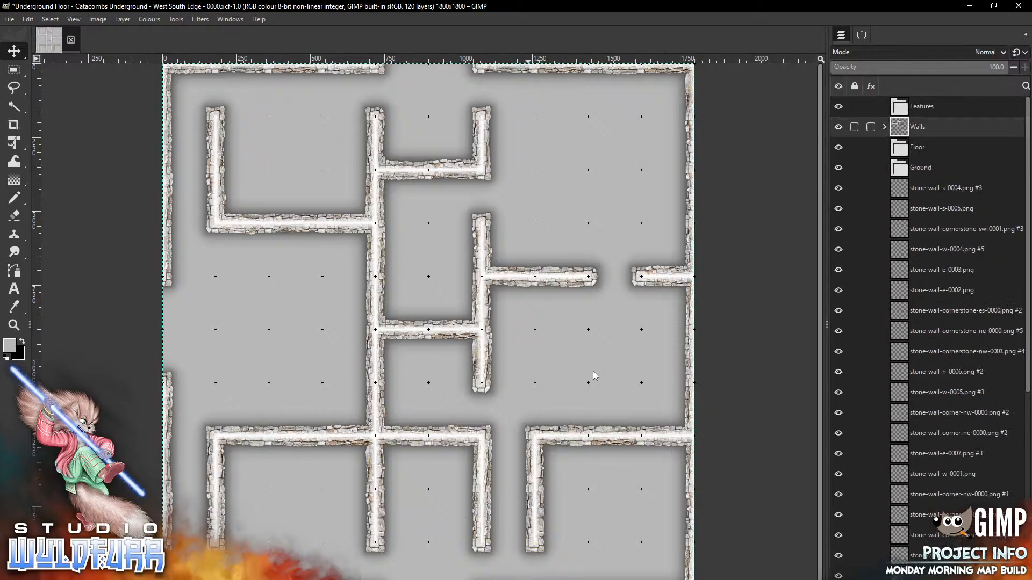
left_click(854, 127)
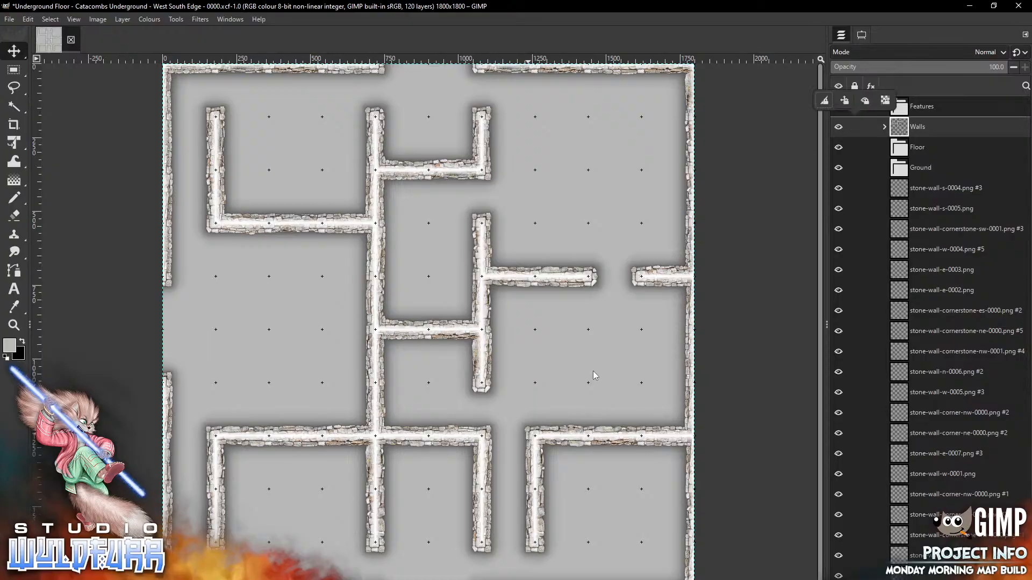
left_click(844, 100)
left_click(844, 100)
Shift-select all 38 loose stone-wall layers and drop them into the Walls group
left_click(925, 189)
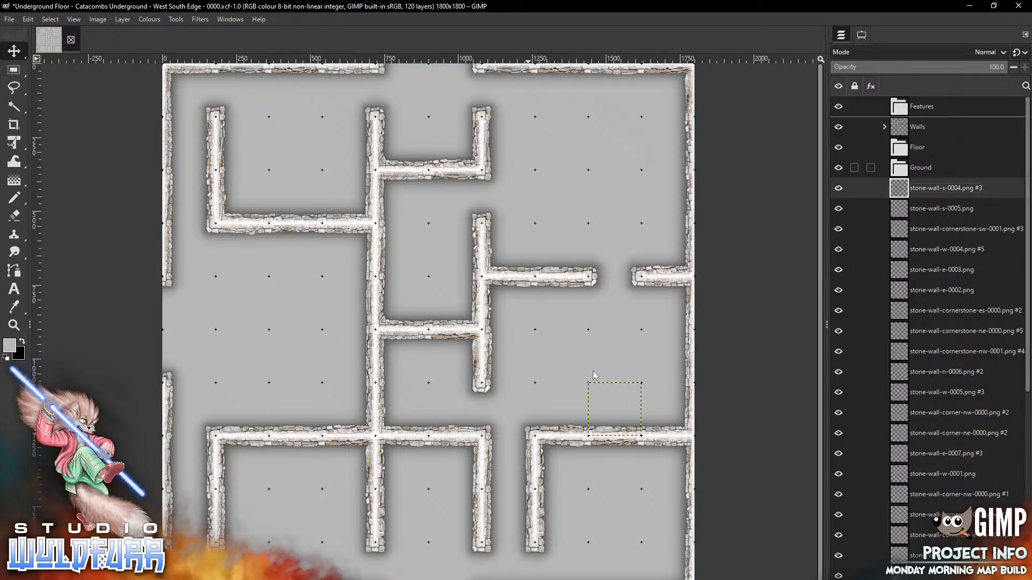
scroll(929, 334, "down", 8)
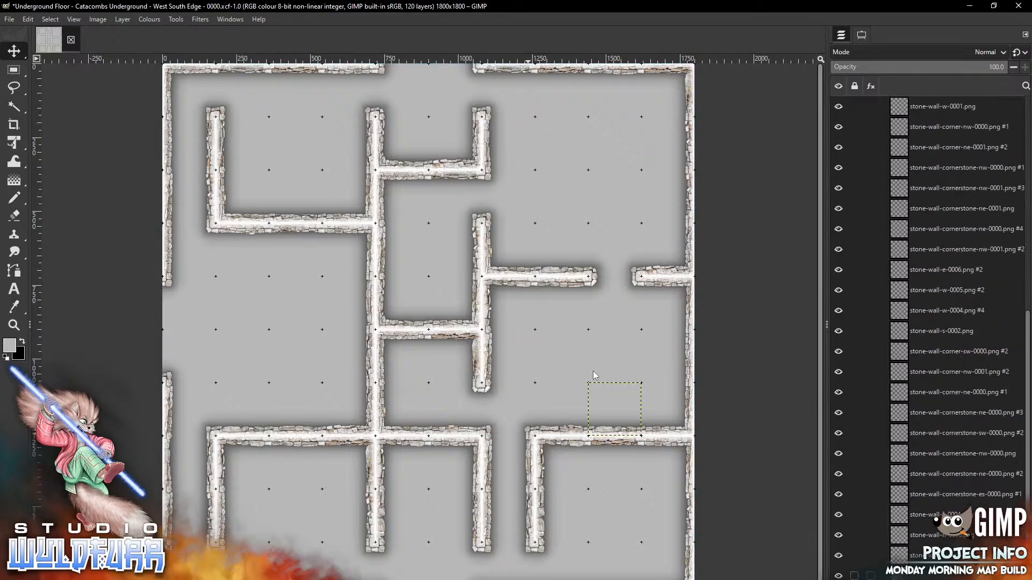
left_click(929, 575, "shift")
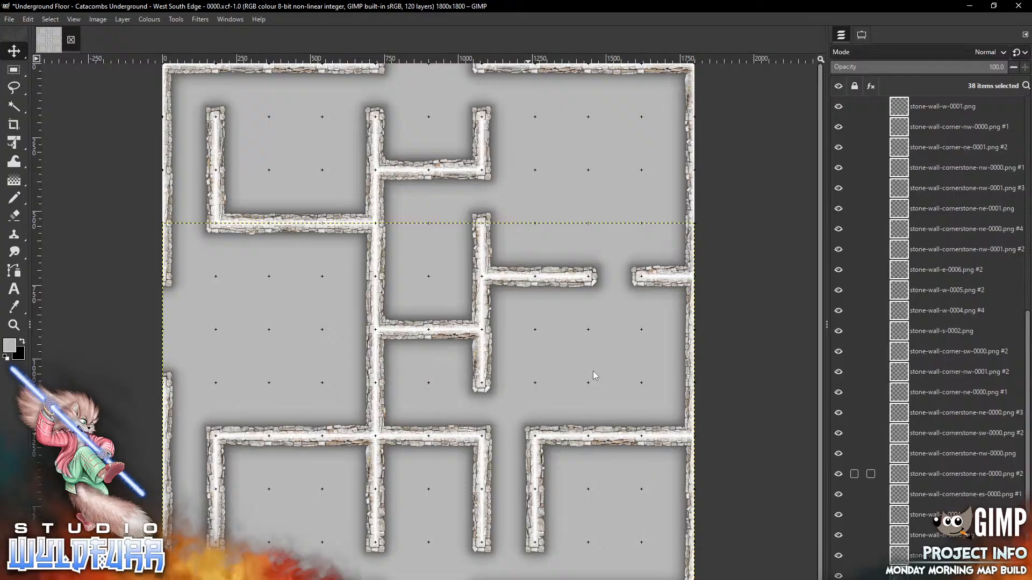
scroll(935, 188, "up", 8)
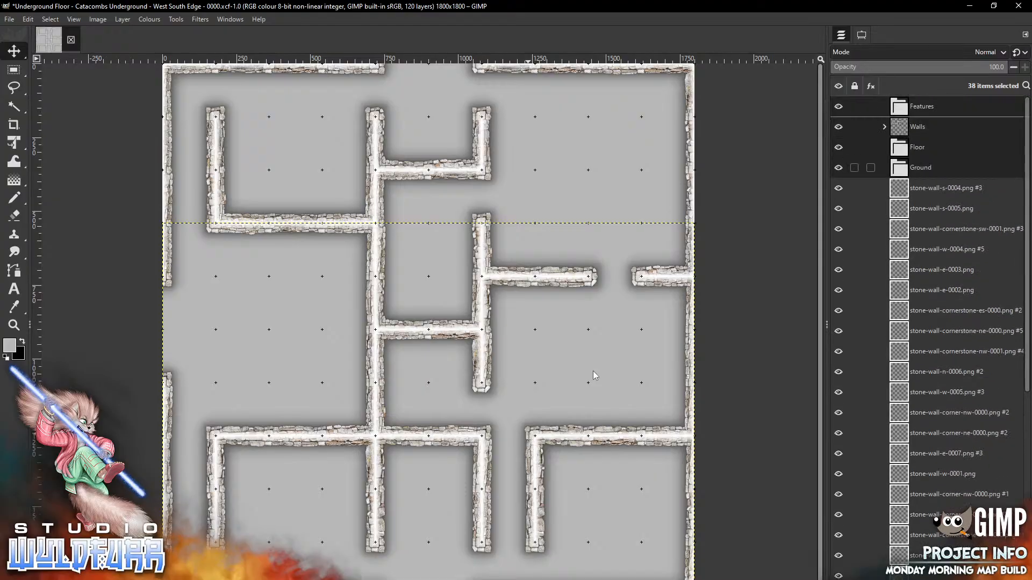
left_click_drag(929, 188, 905, 128)
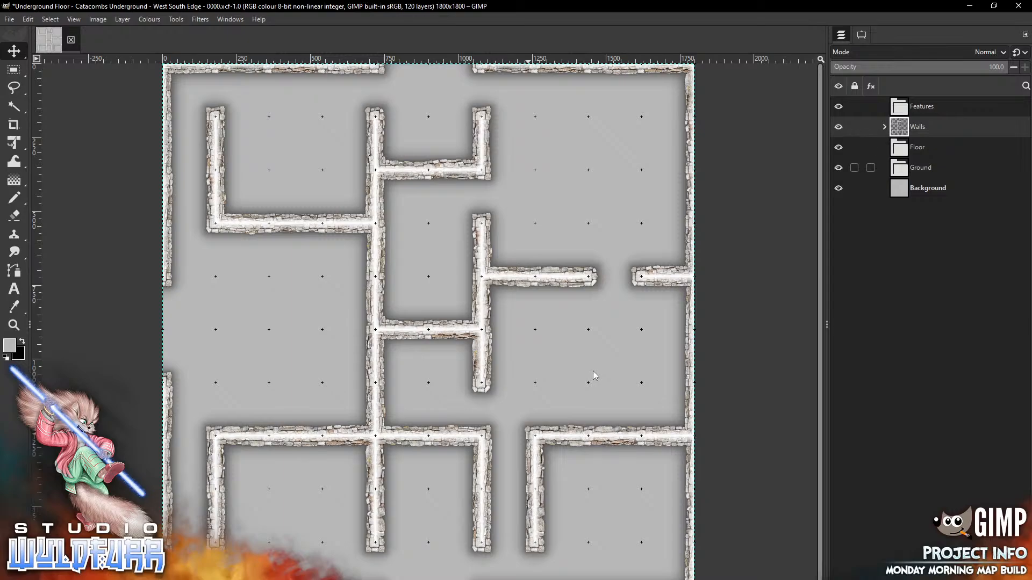
Make the Floor group active and open the Catacomb Rock Floor tile folder in Explorer
key("Page_Down")
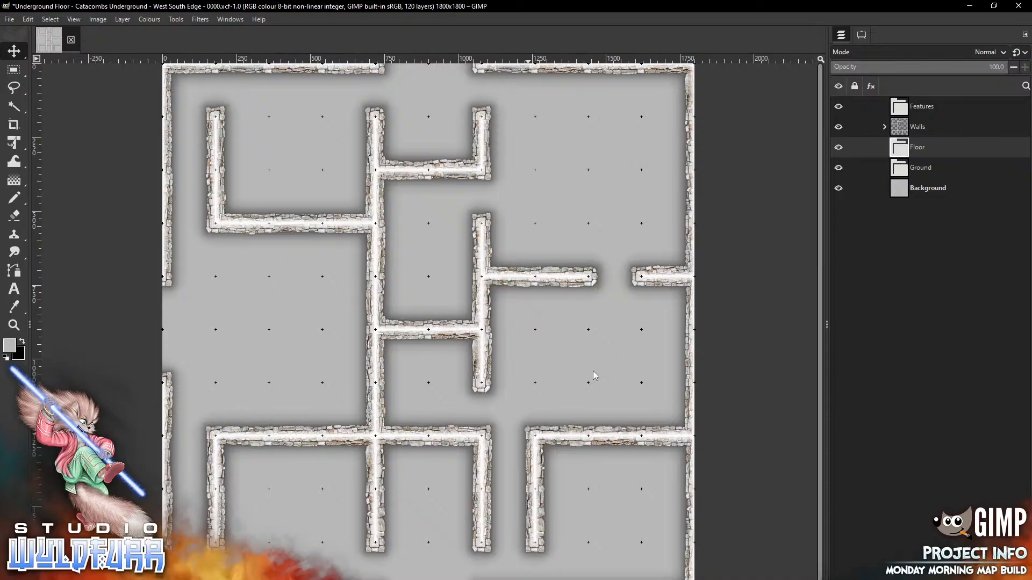
key("alt+Tab")
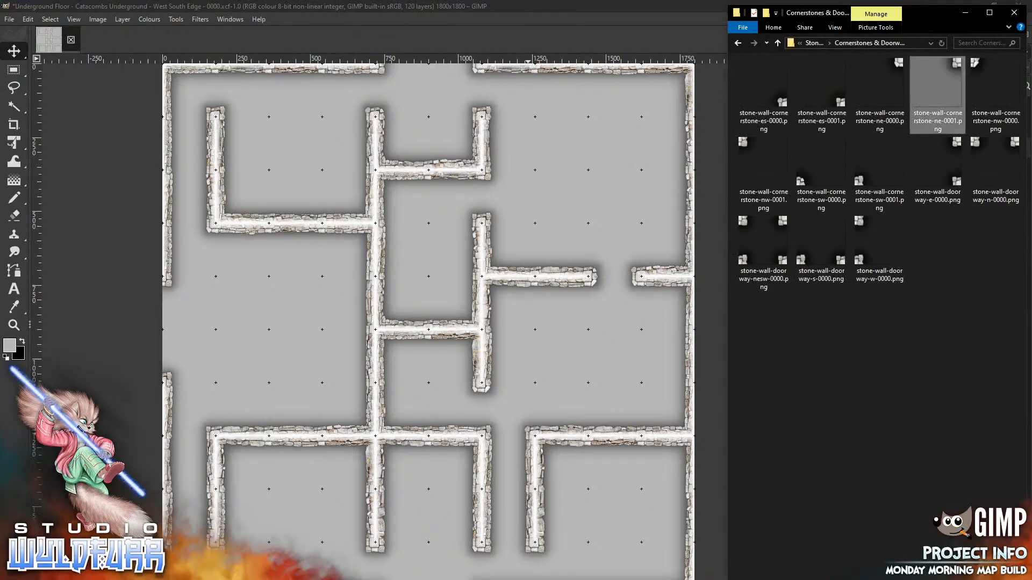
left_click(814, 44)
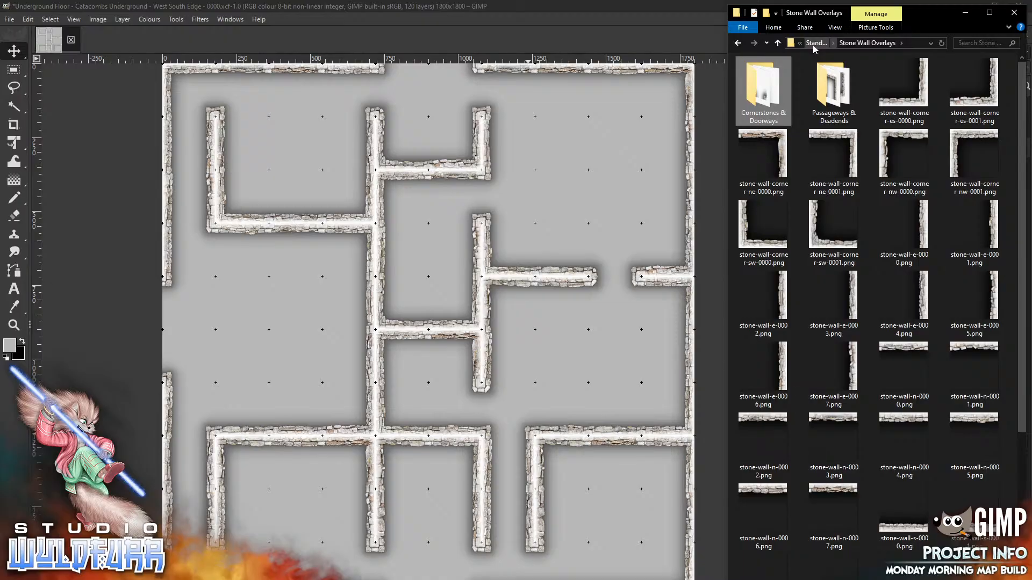
left_click(815, 44)
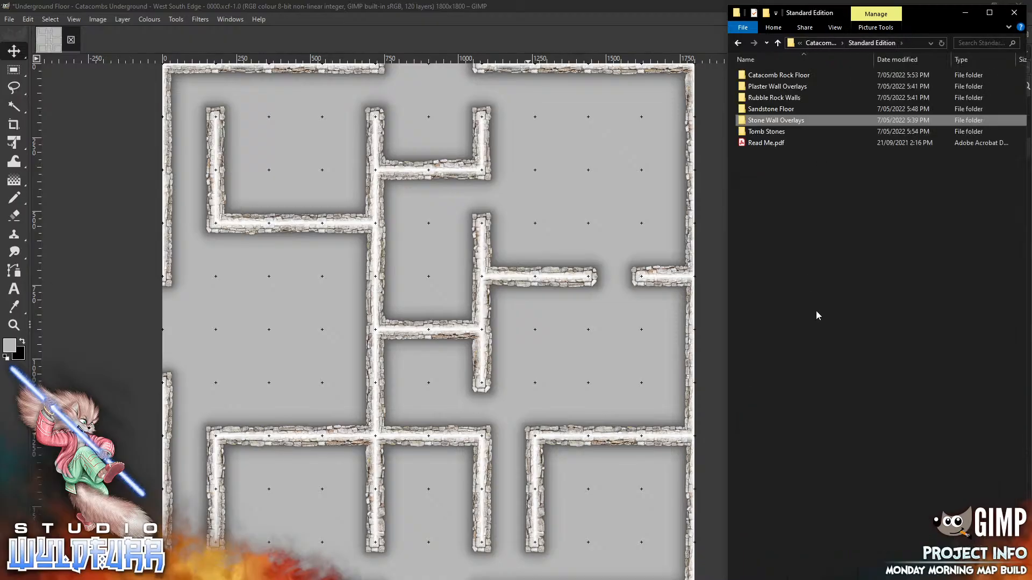
left_click(782, 78)
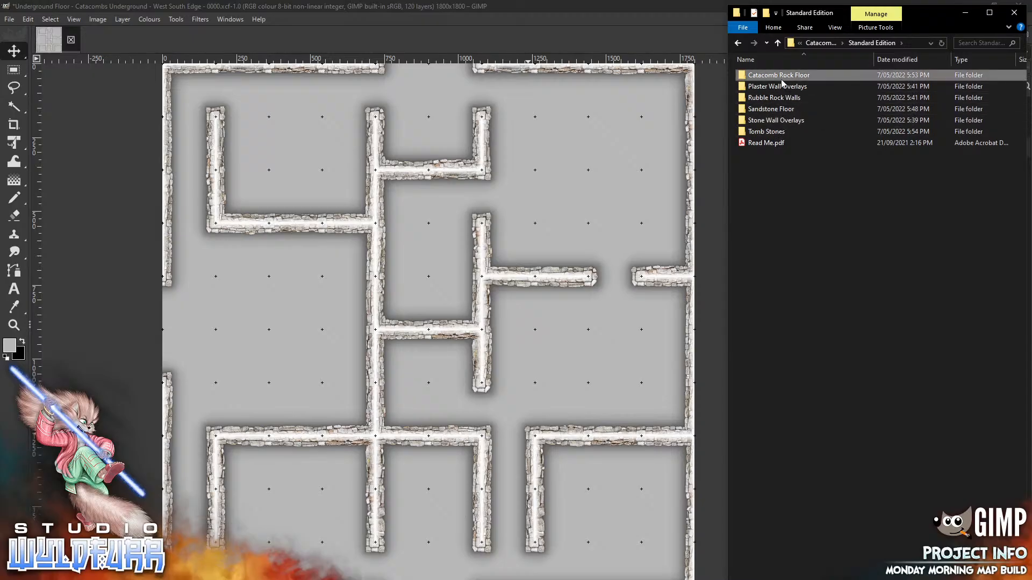
double_click(782, 81)
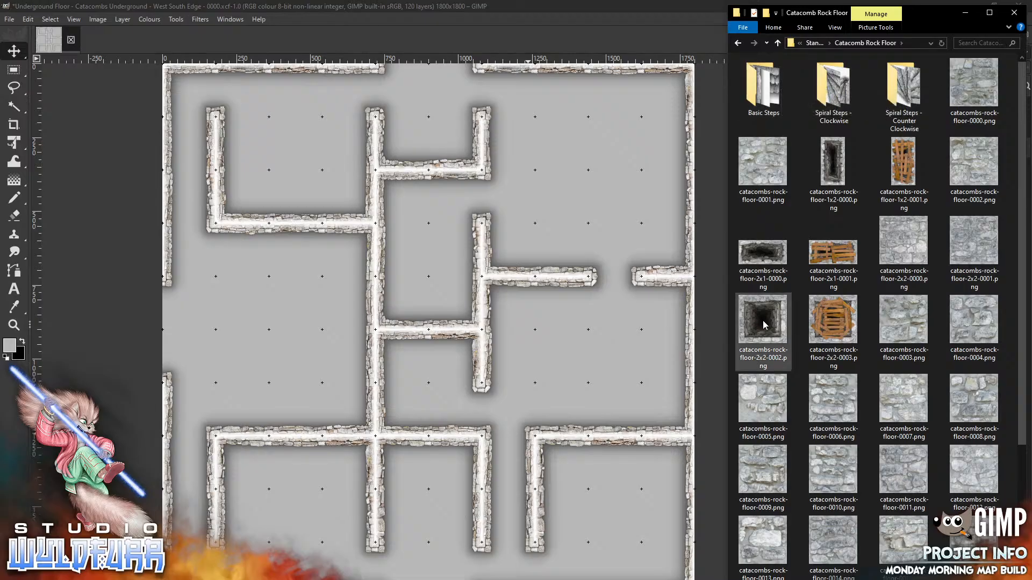
Add the 2x2-0002 pit tile between the upper walls, plus rock-floor-0000 and -0001 below it
left_click_drag(764, 322, 543, 207)
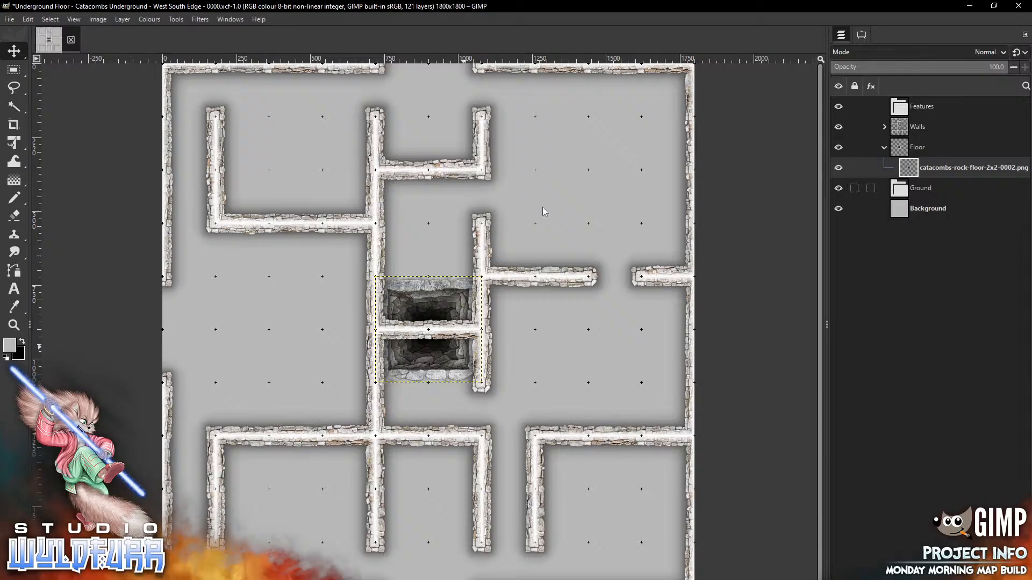
left_click_drag(440, 360, 441, 256)
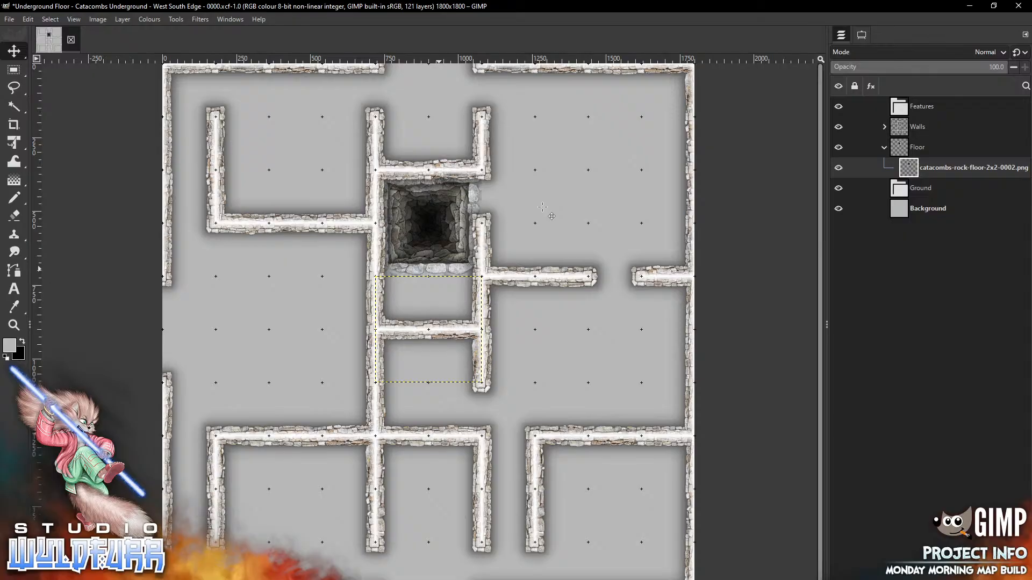
key("alt+Tab")
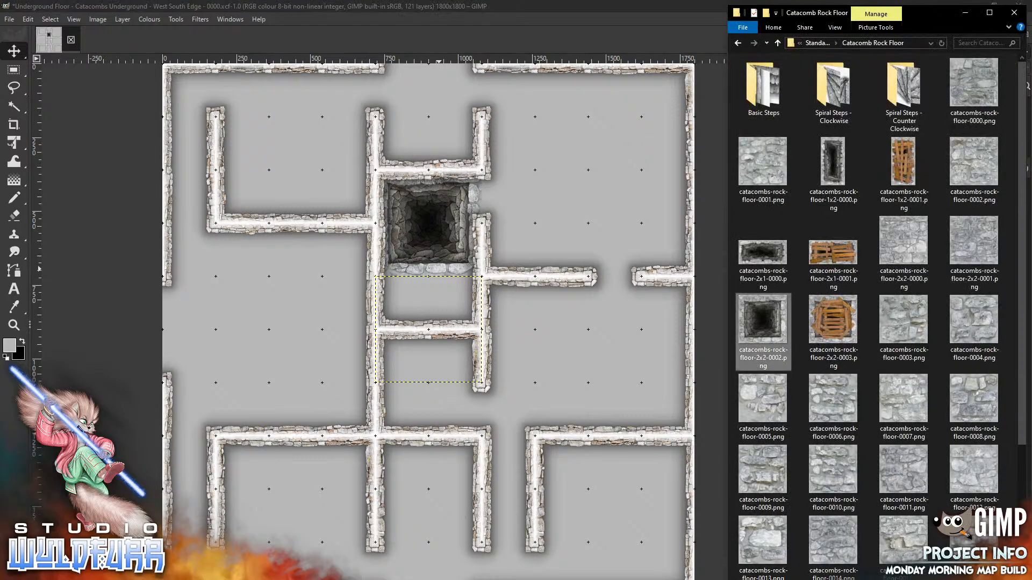
left_click_drag(971, 92, 552, 339)
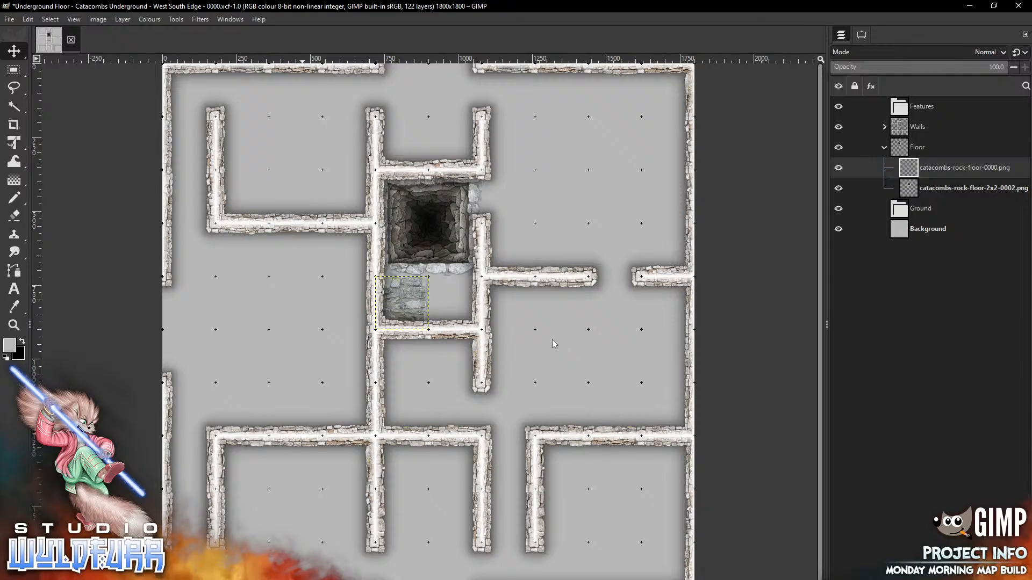
key("alt+Tab")
left_click_drag(762, 164, 578, 379)
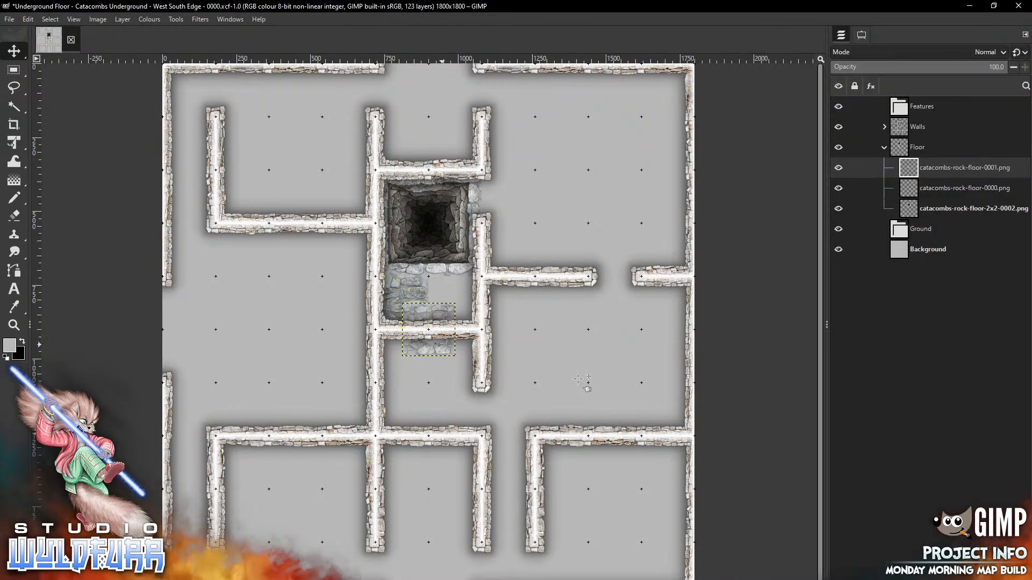
mouse_move(442, 344)
left_mouse_down()
mouse_move(476, 309)
mouse_move(453, 351)
mouse_move(444, 334)
left_mouse_up()
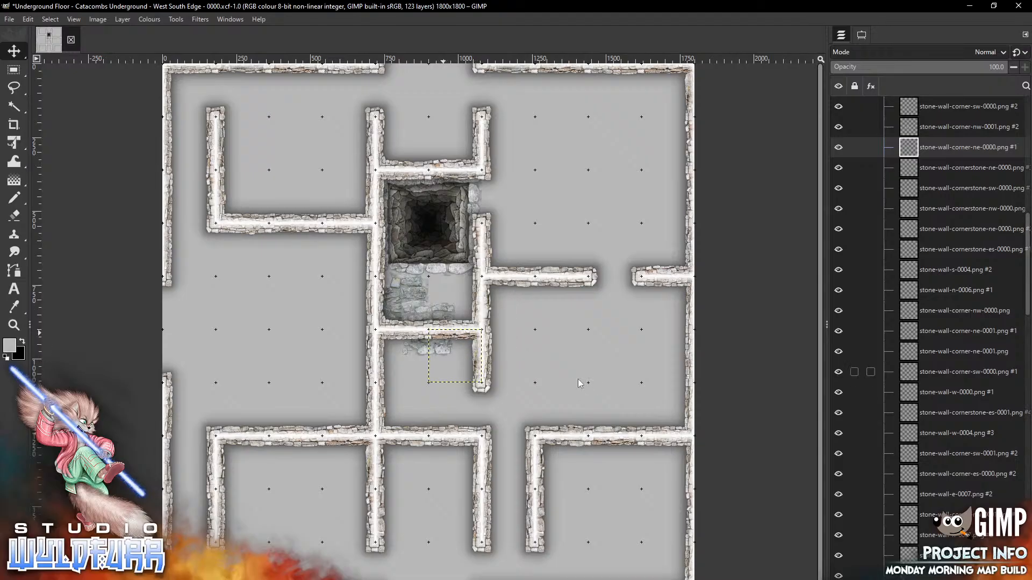
left_click_drag(1027, 263, 1027, 144)
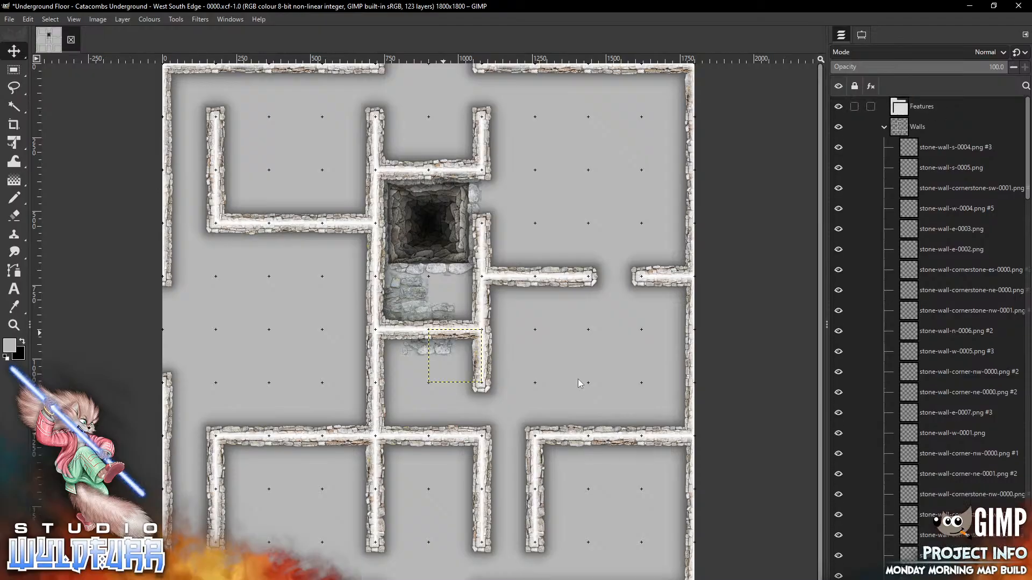
Collapse the Walls group and lock the position of all wall layers
left_click(885, 127)
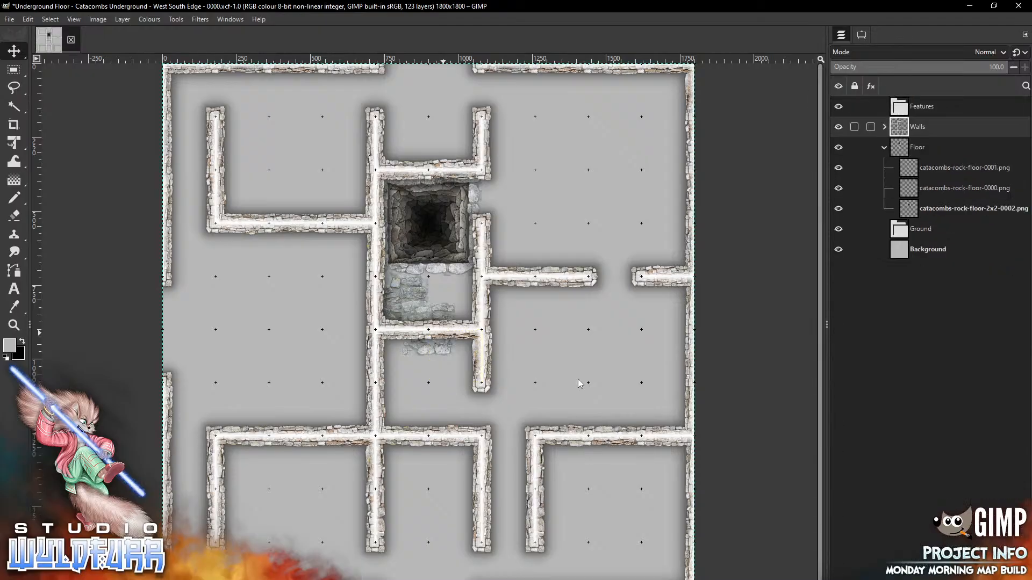
left_click(855, 127)
left_click(845, 101)
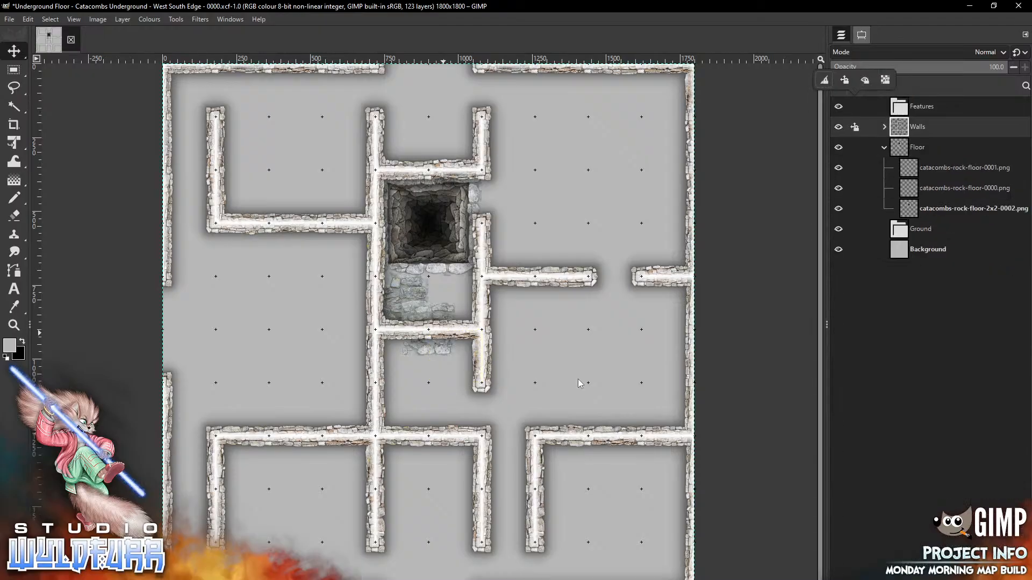
left_click(861, 34)
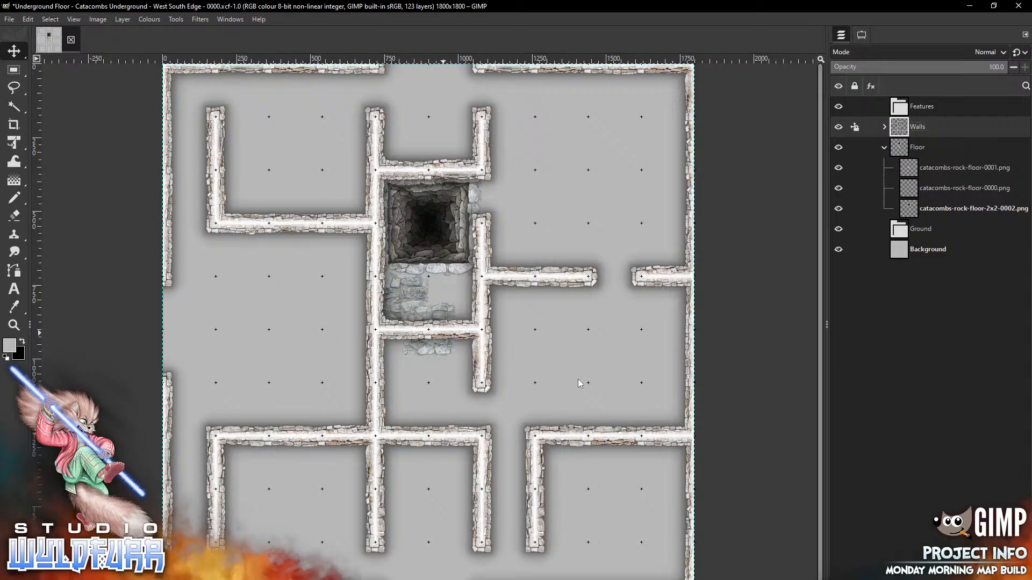
Set Move to affect only the selected layer and slide rock-floor-0001 beside the pit
left_click(861, 35)
left_click(884, 100)
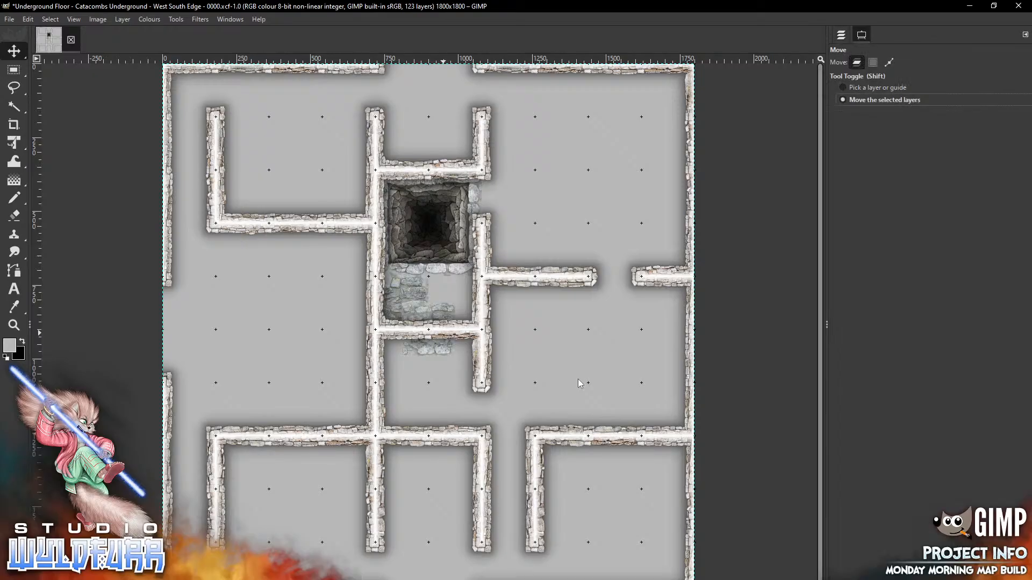
left_click(840, 35)
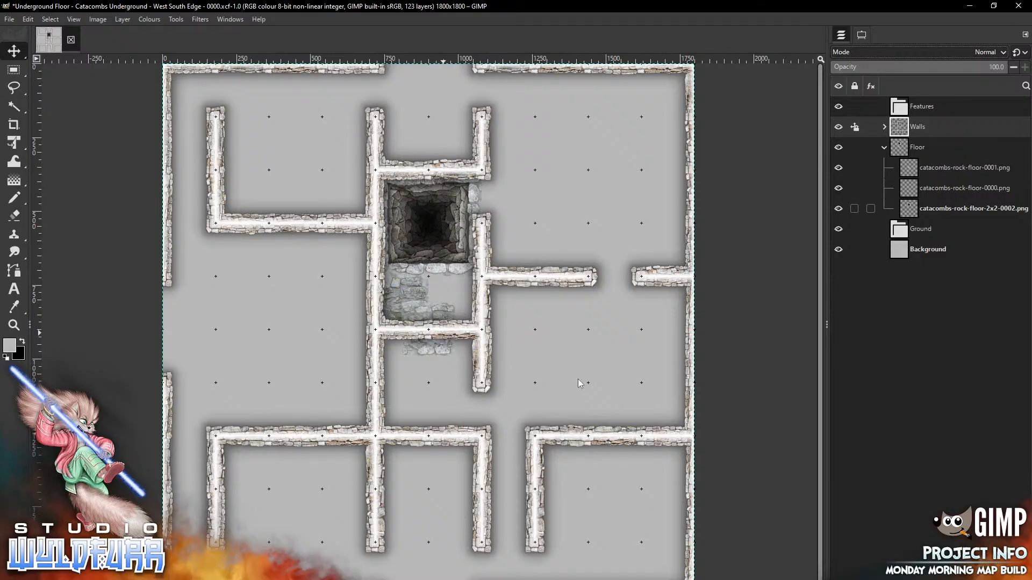
left_click(957, 168)
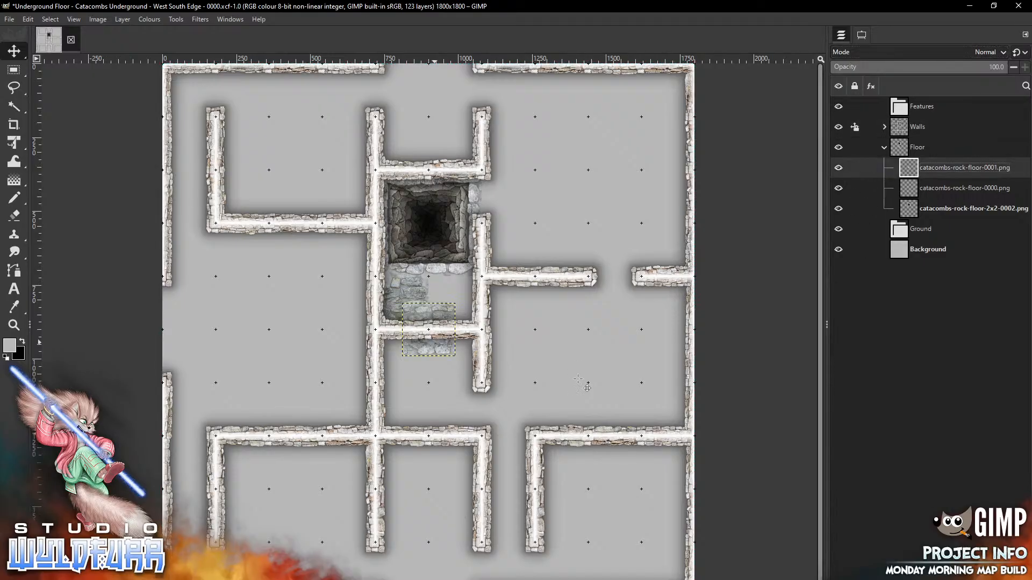
left_click_drag(434, 342, 460, 322)
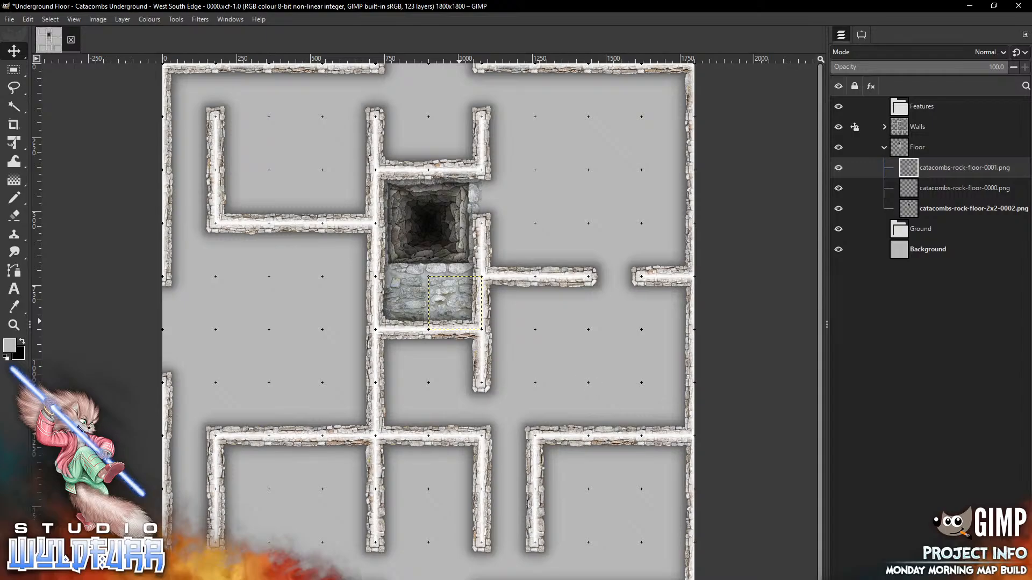
key("alt+Tab")
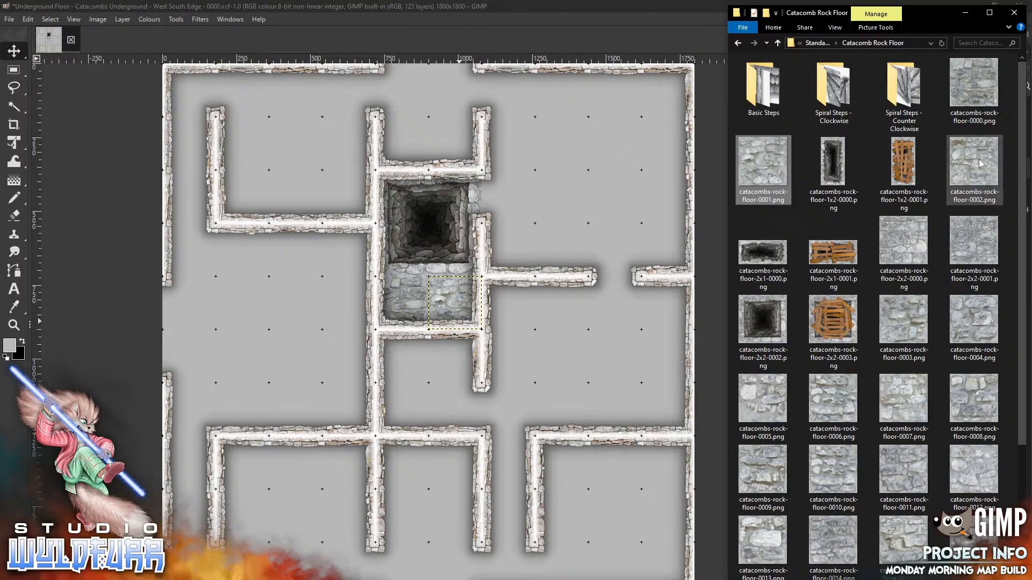
Place 2x2 rock-floor-0000 in the corridor below the pit and 2x2-0001 in the room east of it
left_click_drag(909, 246, 583, 360)
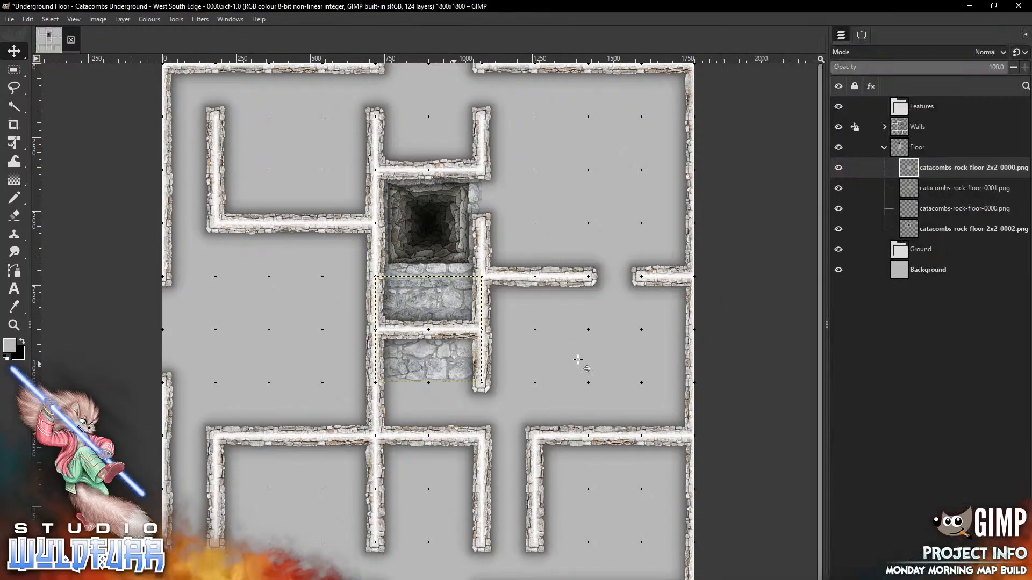
mouse_move(458, 356)
left_mouse_down()
mouse_move(458, 460)
mouse_move(457, 409)
left_mouse_up()
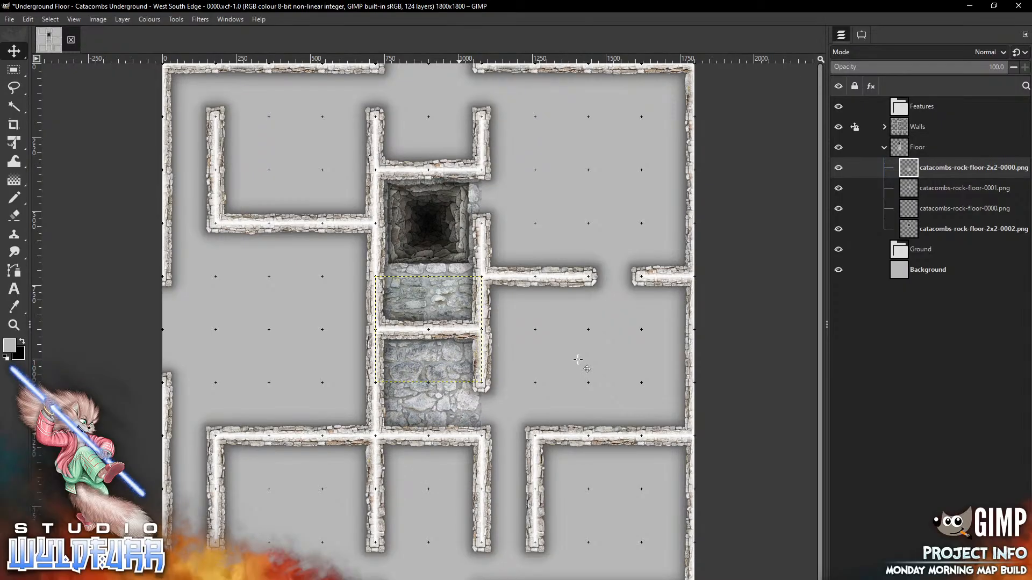
key("alt+Tab")
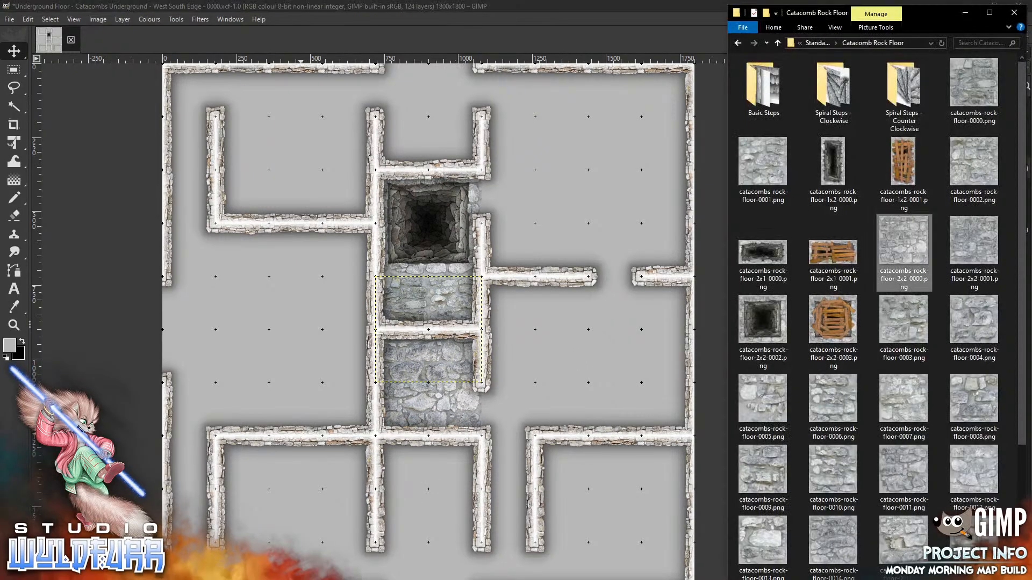
left_click_drag(974, 242, 553, 377)
mouse_move(444, 290)
left_mouse_down()
mouse_move(644, 332)
mouse_move(610, 183)
mouse_move(551, 184)
left_mouse_up()
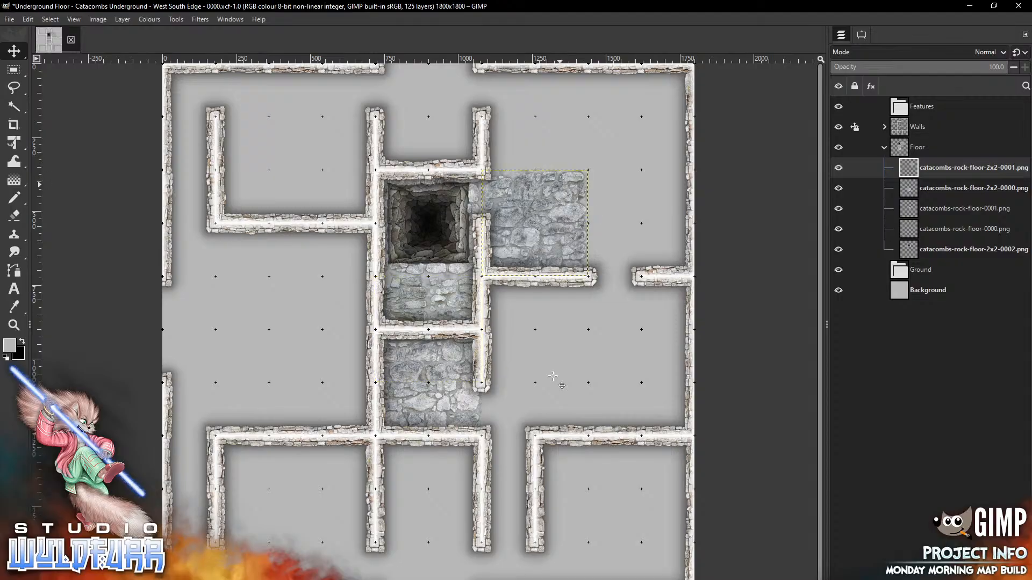
Extend the east corridor floor with rock-floor-0000, -0001 and -0002 single tiles
key("alt+Tab")
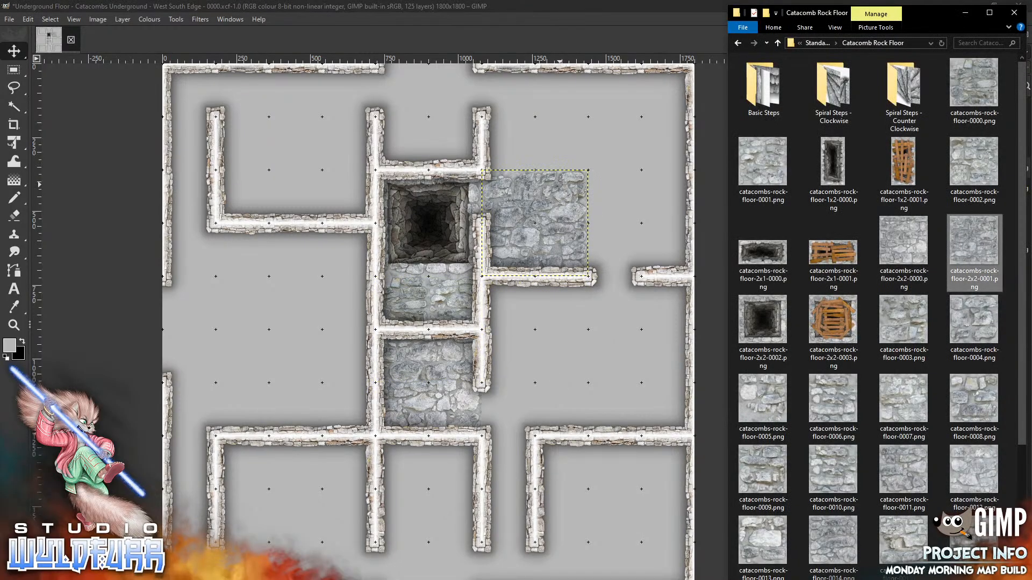
left_click_drag(969, 90, 615, 163)
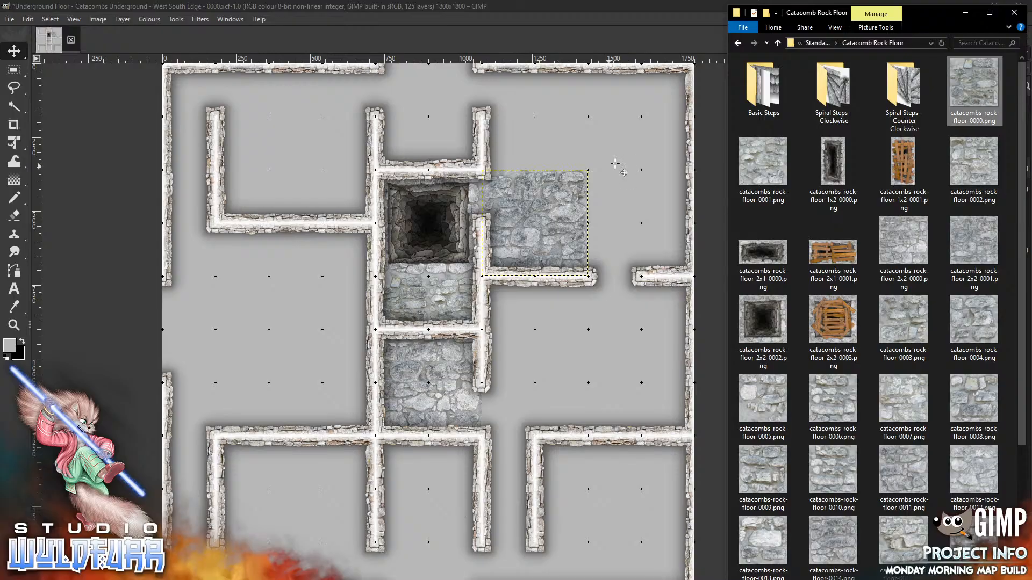
mouse_move(437, 347)
left_mouse_down()
mouse_move(651, 241)
mouse_move(624, 214)
left_mouse_up()
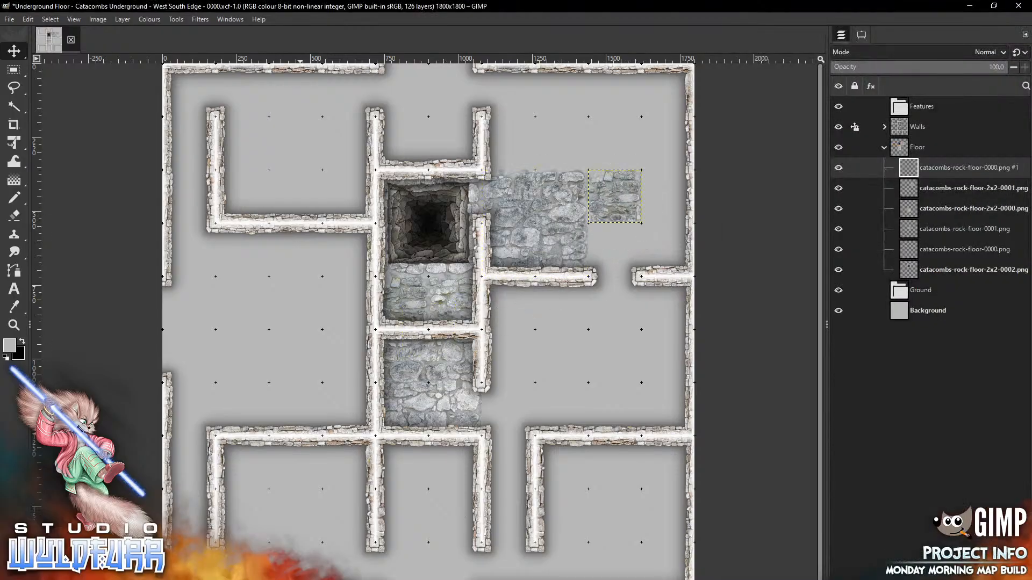
key("alt+Tab")
left_click_drag(770, 172, 574, 350)
left_click_drag(430, 316, 616, 235)
key("alt+Tab")
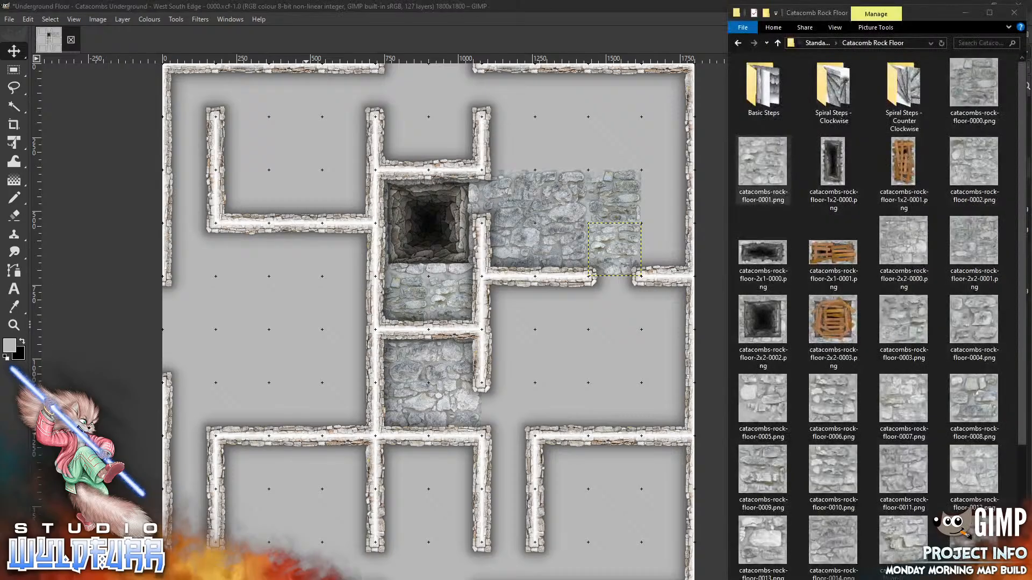
left_click_drag(973, 161, 559, 354)
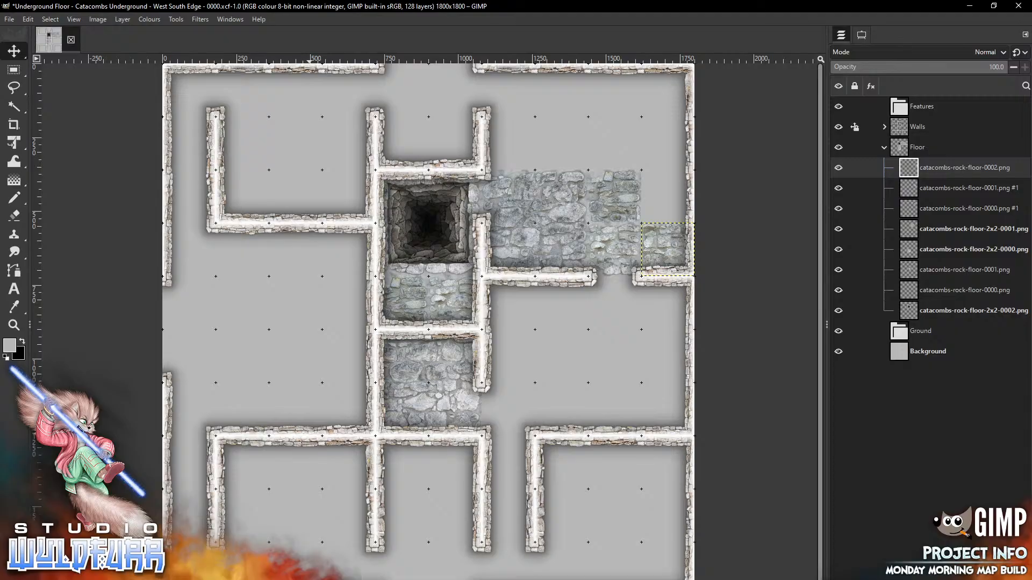
key("alt+Tab")
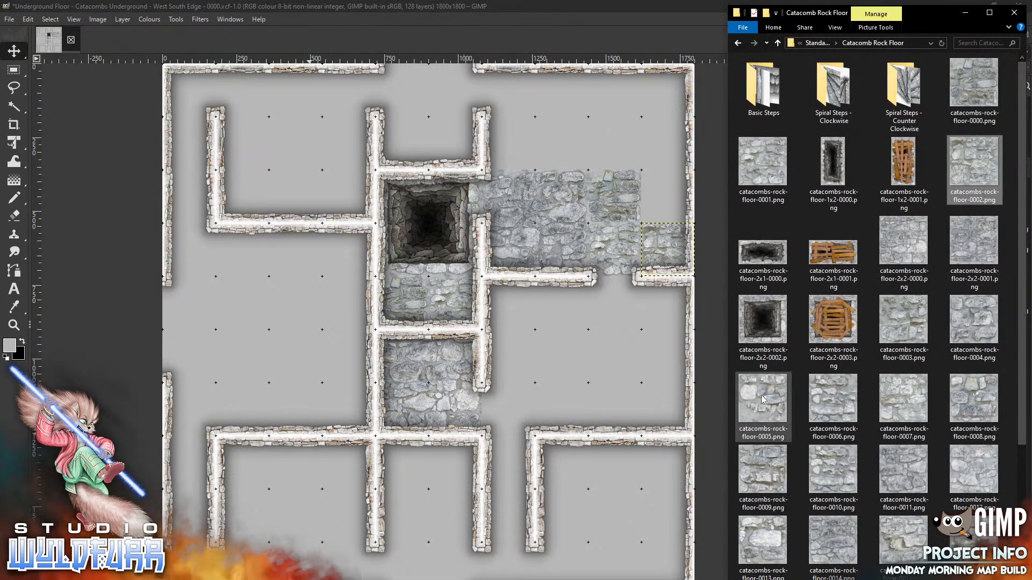
Place rock-floor tile 0005 in the east corridor and tile 0022 at the east edge above it
key("alt+Tab")
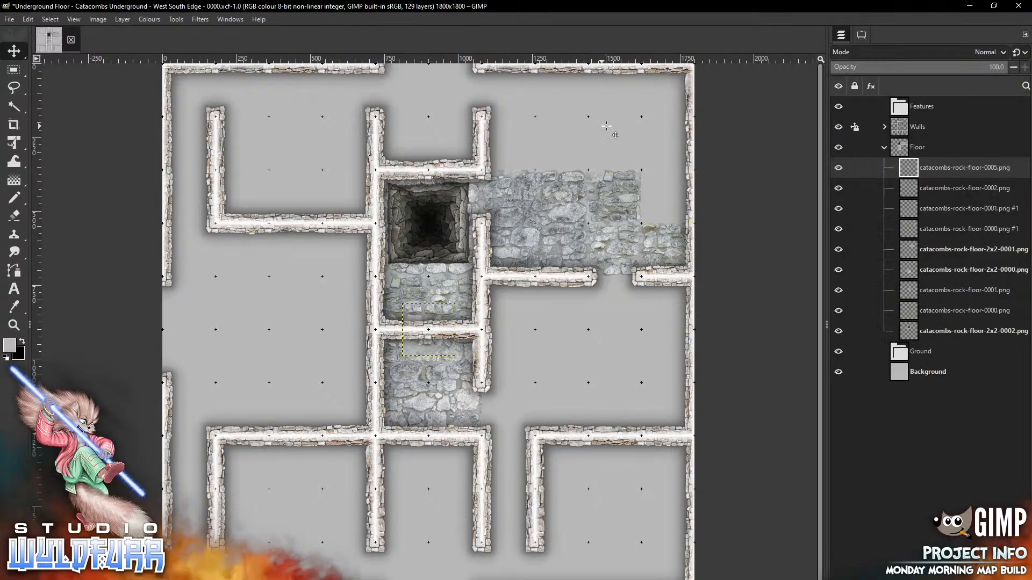
mouse_move(439, 345)
left_mouse_down()
mouse_move(682, 181)
mouse_move(678, 212)
left_mouse_up()
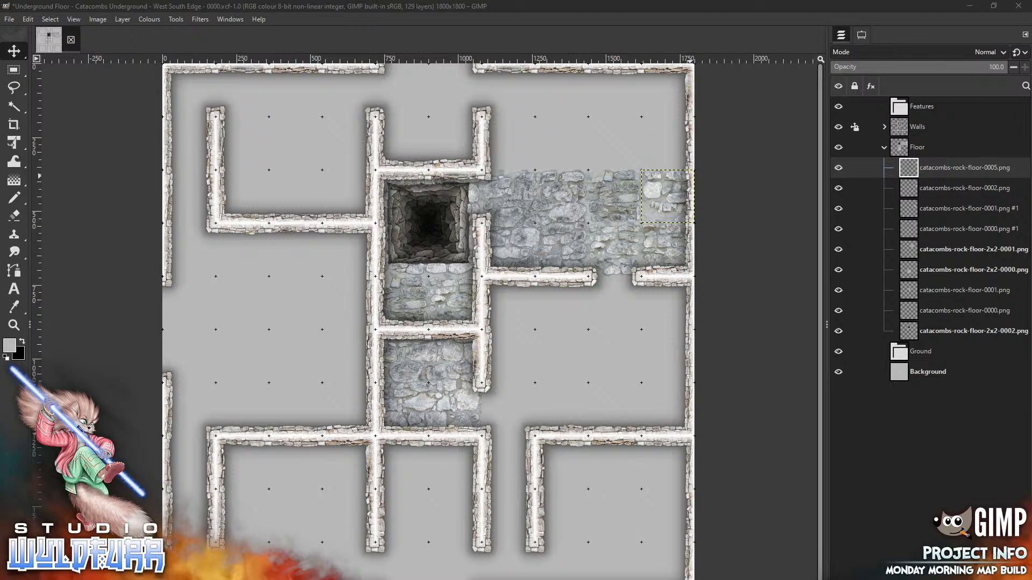
left_click(310, 570)
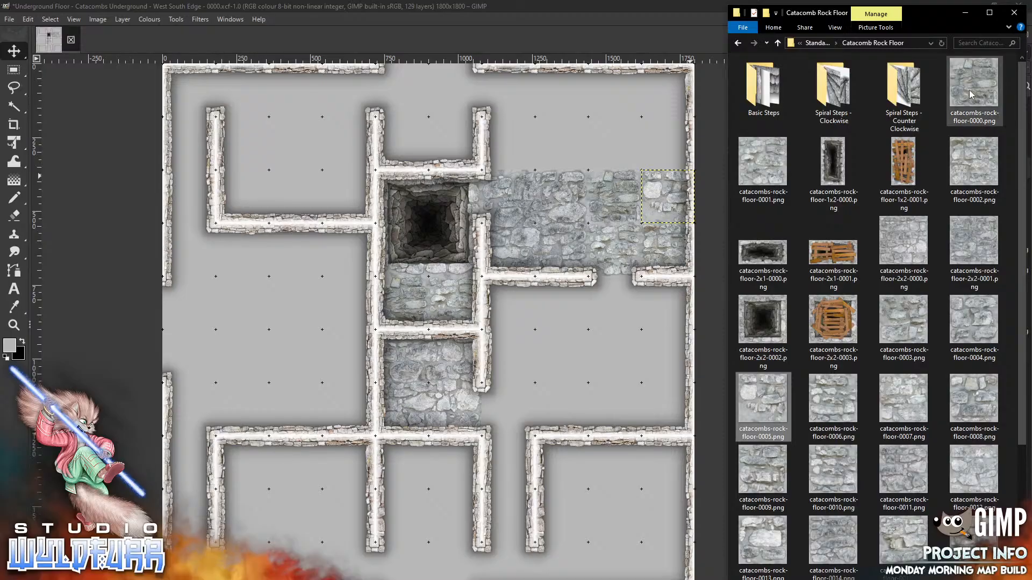
scroll(1024, 379, "down", 3)
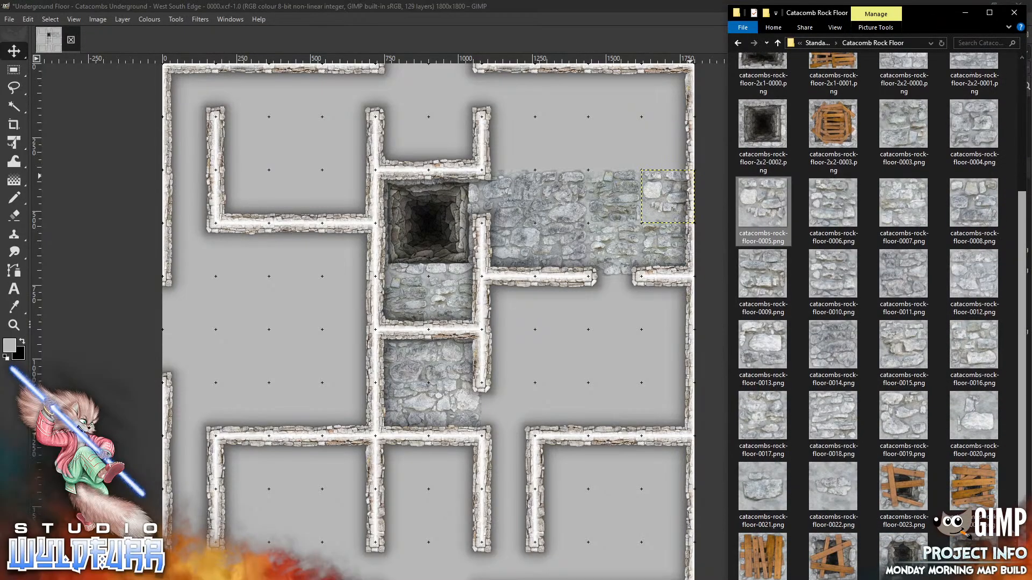
left_click_drag(837, 489, 611, 125)
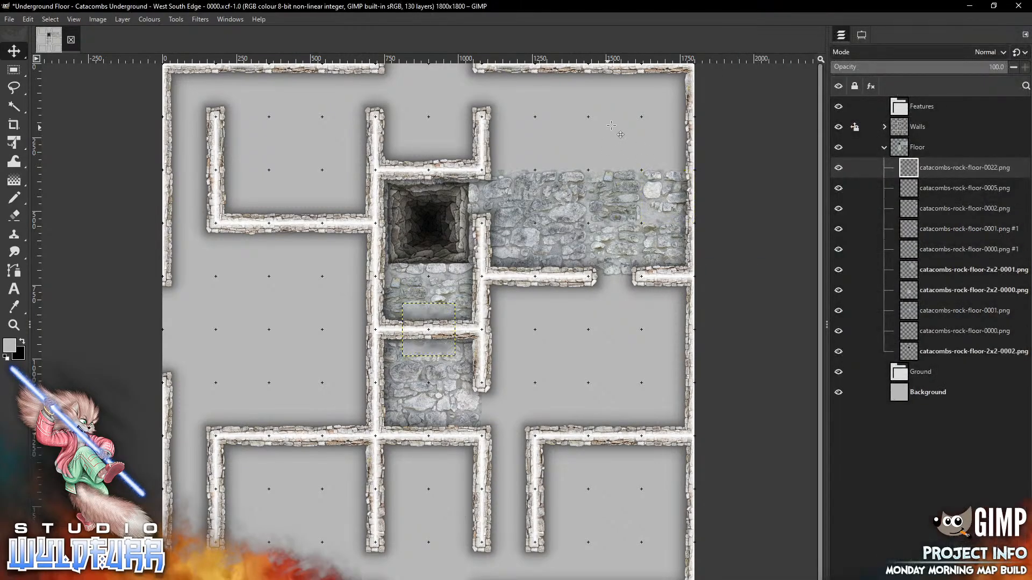
mouse_move(439, 348)
left_mouse_down()
mouse_move(649, 184)
mouse_move(671, 155)
mouse_move(680, 161)
left_mouse_up()
Add rock-floor tile 0021 to the top-right cell and tile 0020 beside it
key("alt+Tab")
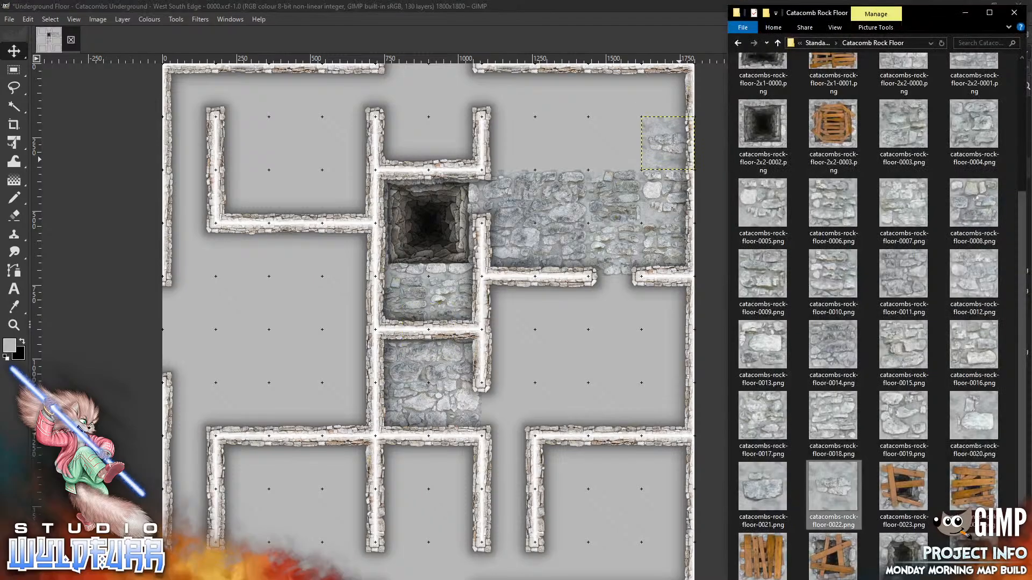
left_click_drag(774, 491, 577, 139)
mouse_move(437, 350)
left_mouse_down()
mouse_move(579, 231)
mouse_move(636, 140)
mouse_move(624, 113)
left_mouse_up()
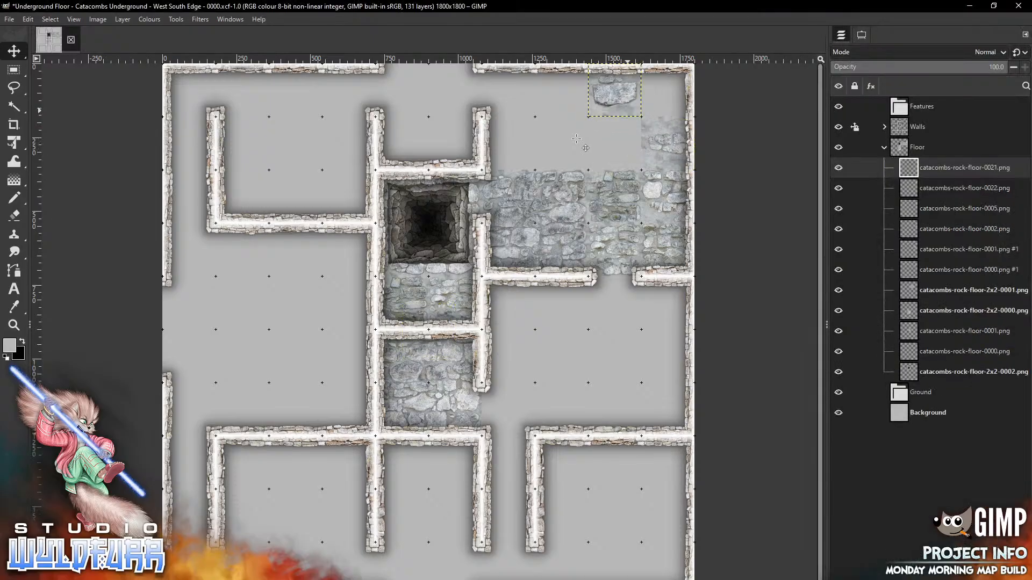
key("alt+Tab")
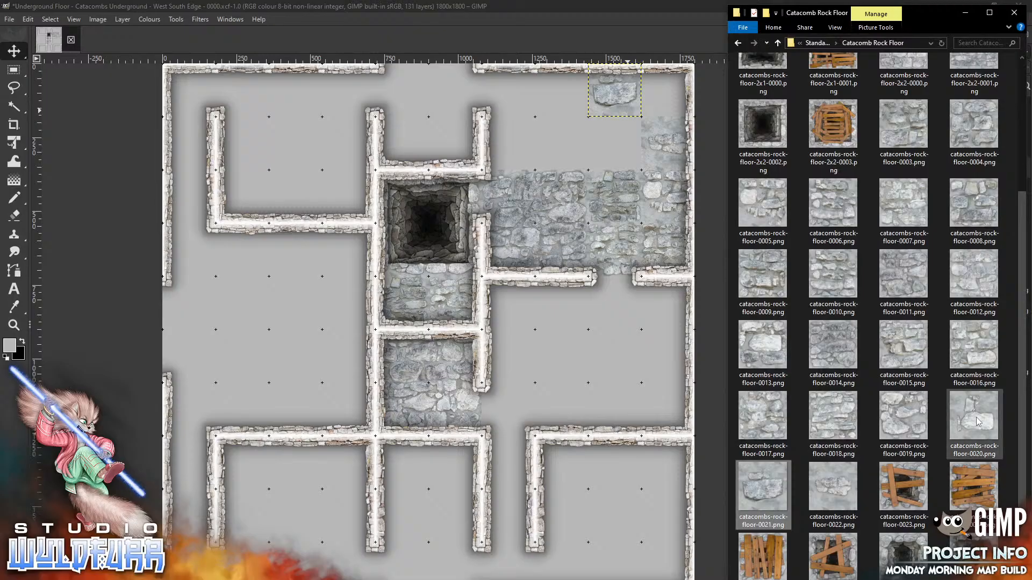
left_click_drag(975, 418, 589, 381)
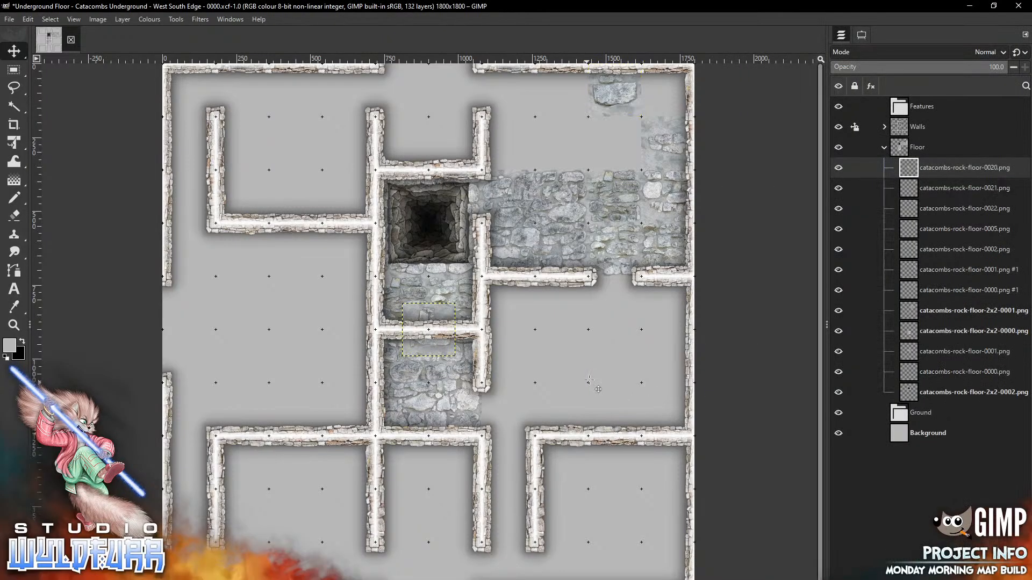
left_click_drag(447, 349, 603, 200)
Place rock-floor tiles 0019 and 0007 into cells of the top room
key("alt+Tab")
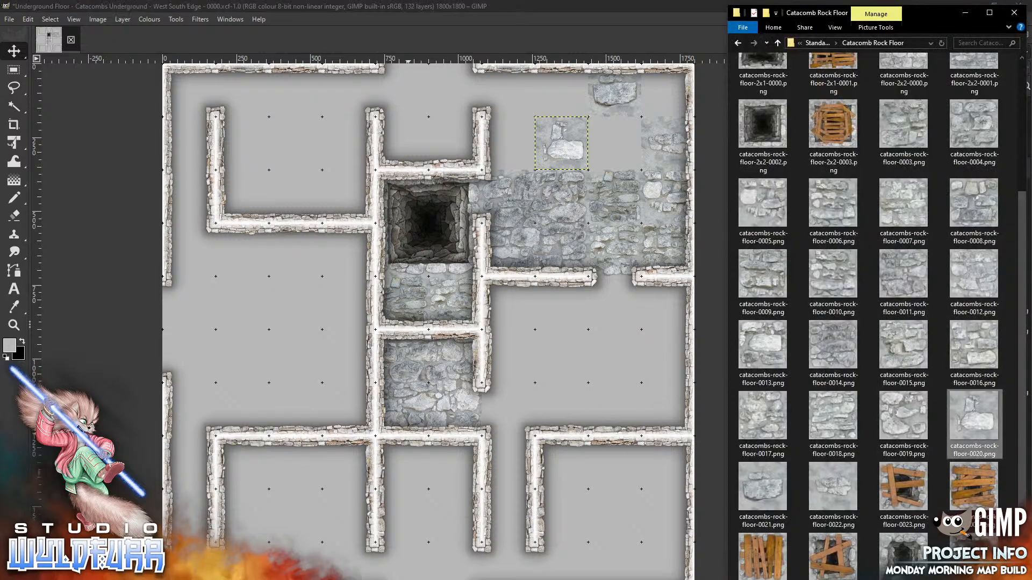
left_click_drag(912, 420, 577, 348)
left_click_drag(445, 311, 509, 90)
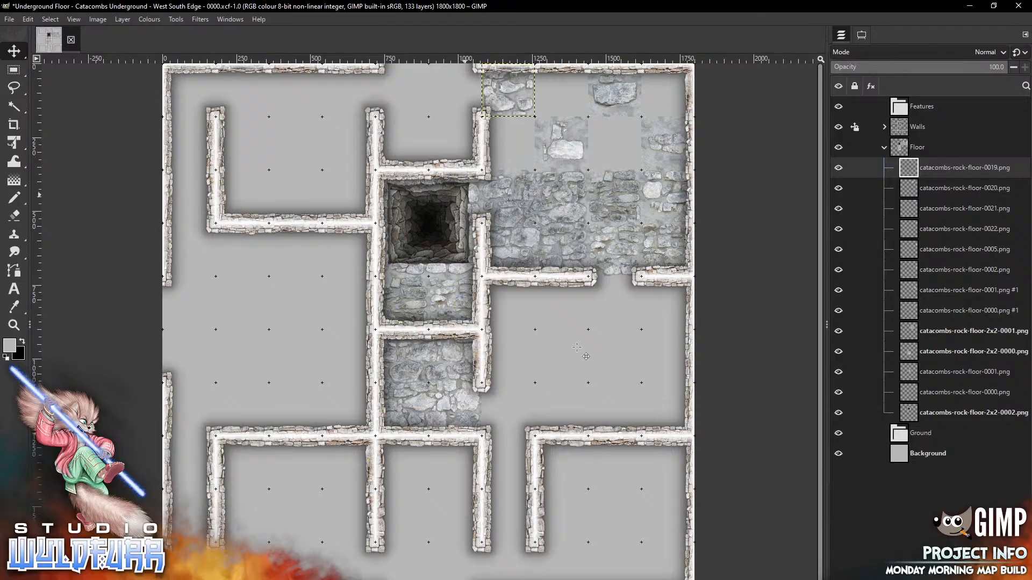
key("alt+Tab")
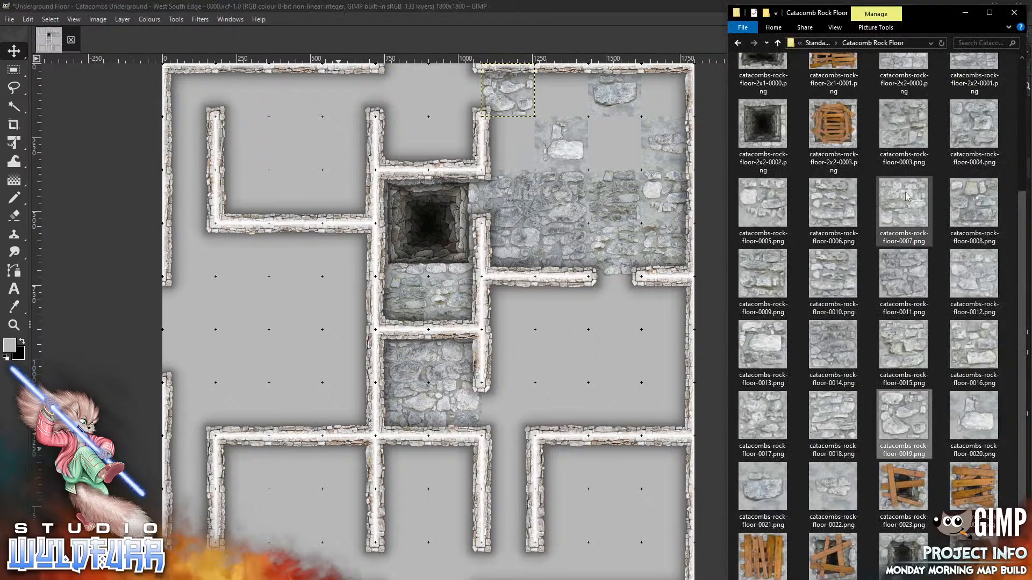
left_click_drag(908, 207, 583, 364)
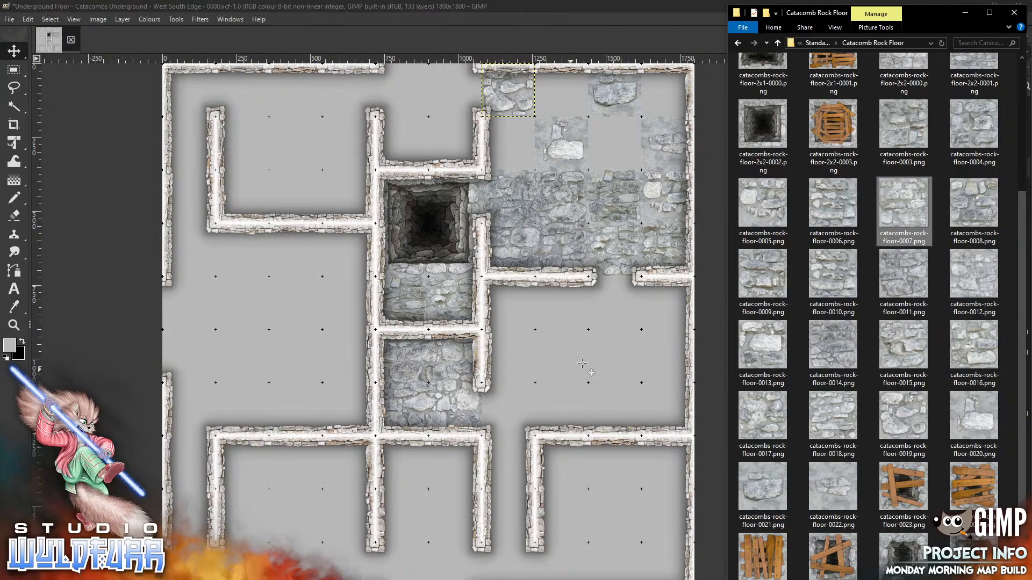
mouse_move(443, 313)
left_mouse_down()
mouse_move(580, 171)
mouse_move(527, 148)
mouse_move(518, 133)
left_mouse_up()
Fill the empty top-right squares with rock-floor tiles 0008 and 0009
key("alt+Tab")
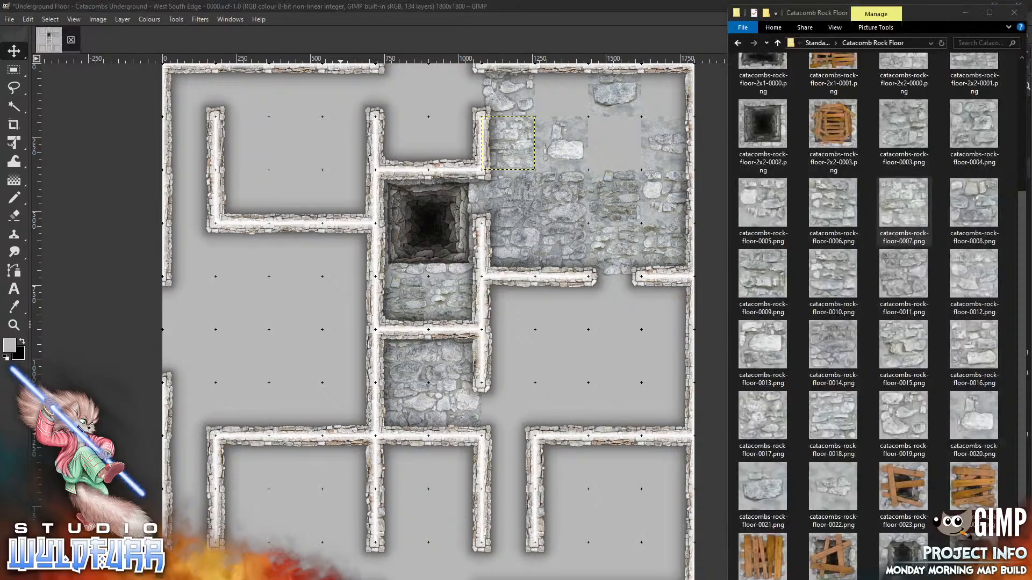
left_click_drag(971, 203, 556, 387)
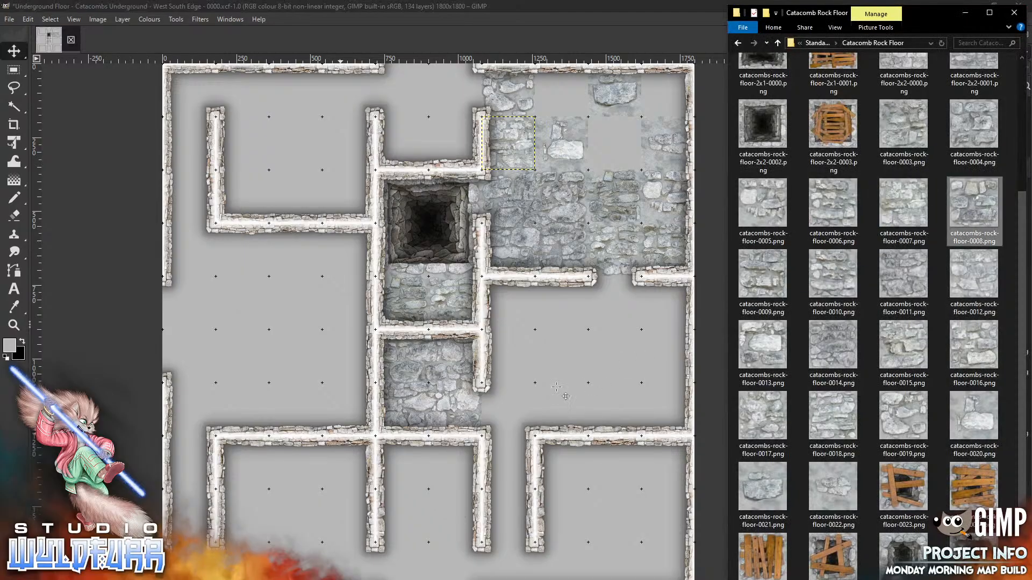
mouse_move(443, 318)
left_mouse_down()
mouse_move(522, 211)
mouse_move(575, 79)
left_mouse_up()
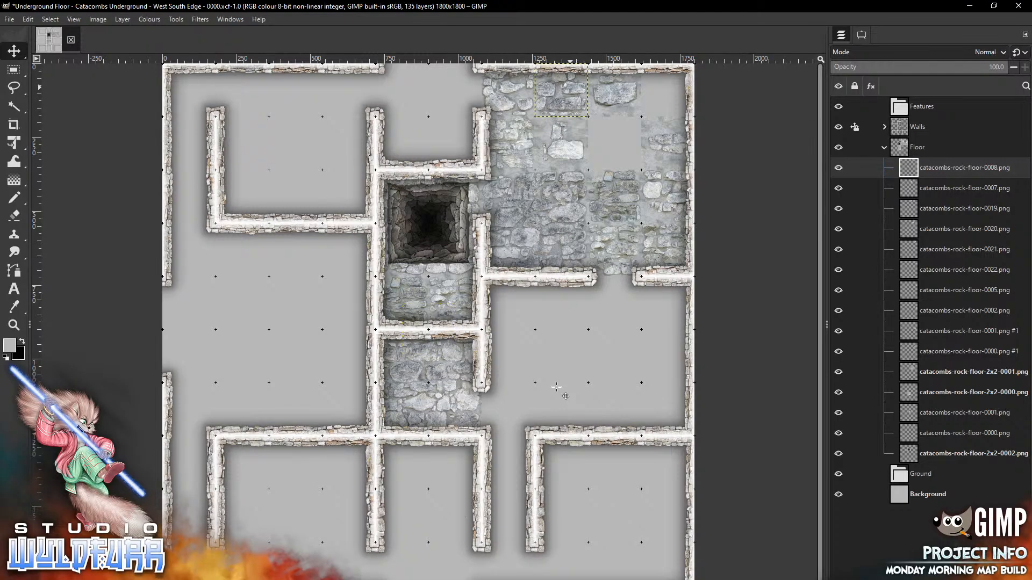
key("alt+Tab")
left_click(762, 274)
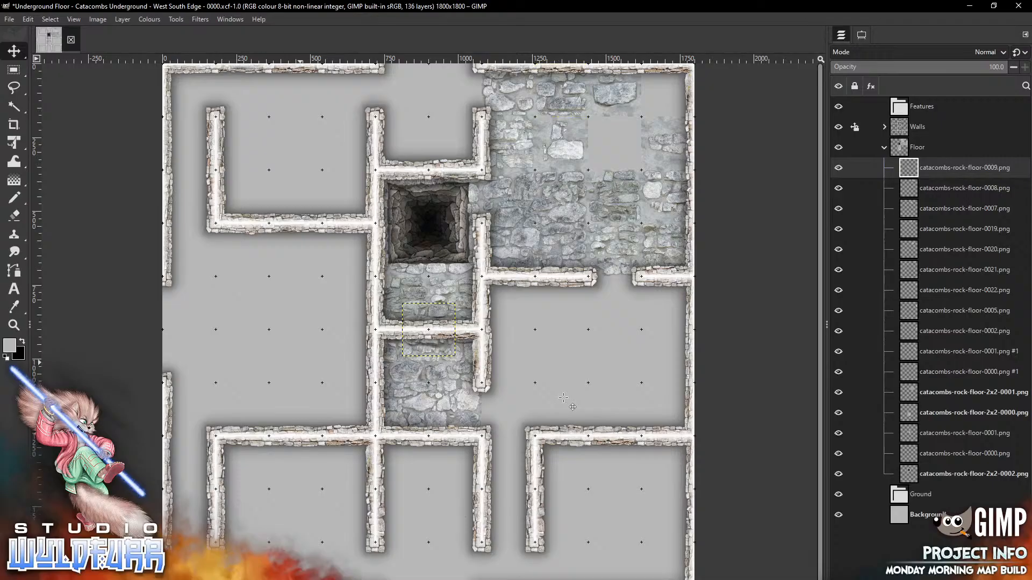
left_click_drag(433, 315, 618, 129)
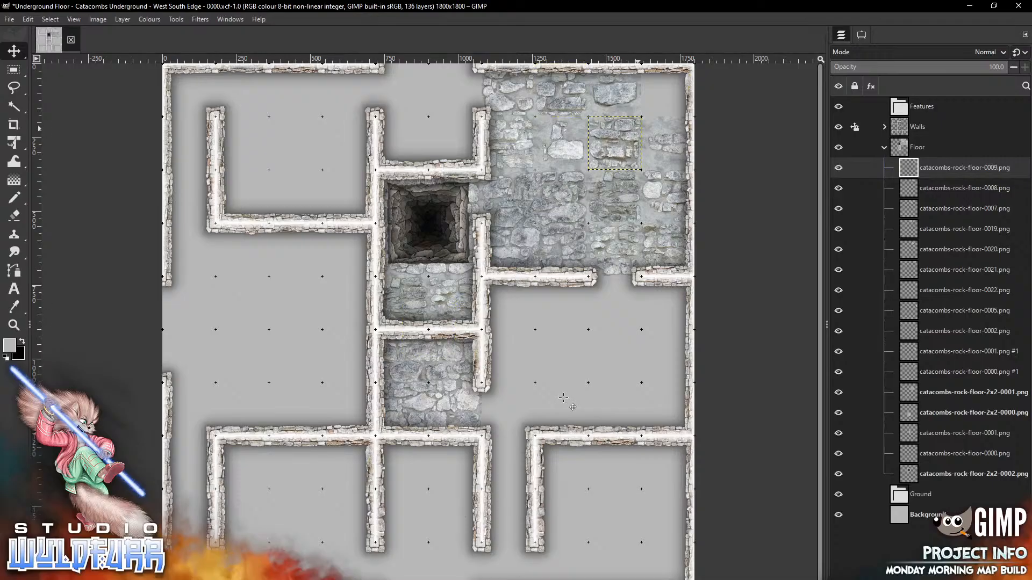
Put rock-floor tile 0010 in the top-right corner and tile 0011 in the cell above the pit
key("alt+Tab")
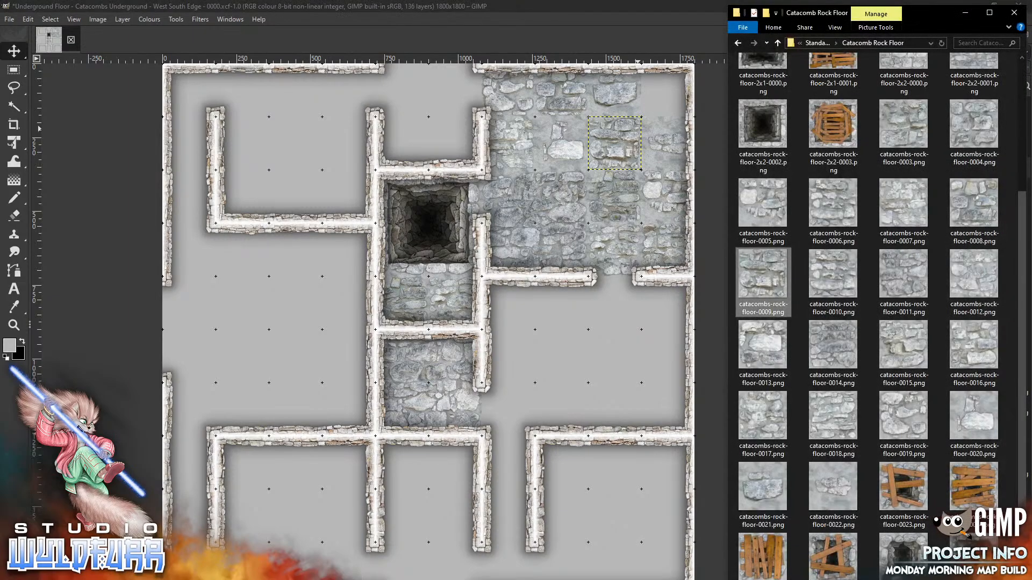
left_click(831, 277)
left_click_drag(571, 373, 570, 372)
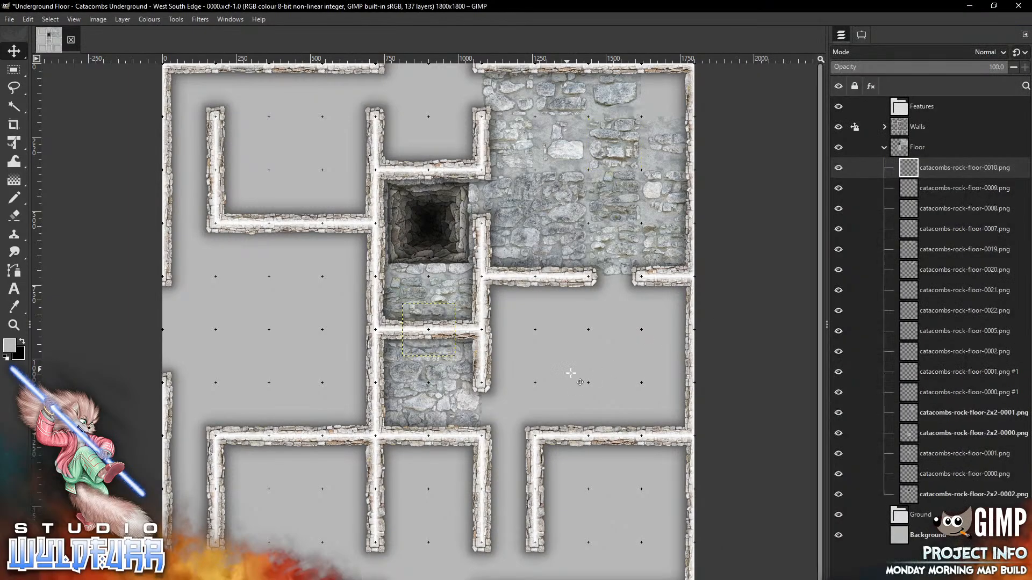
left_click_drag(441, 317, 678, 77)
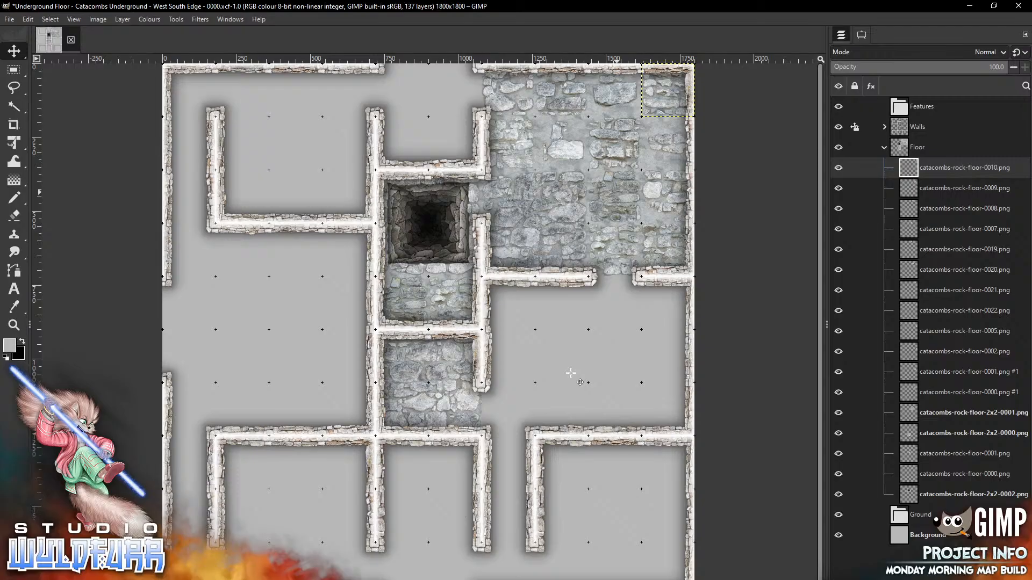
key("alt+Tab")
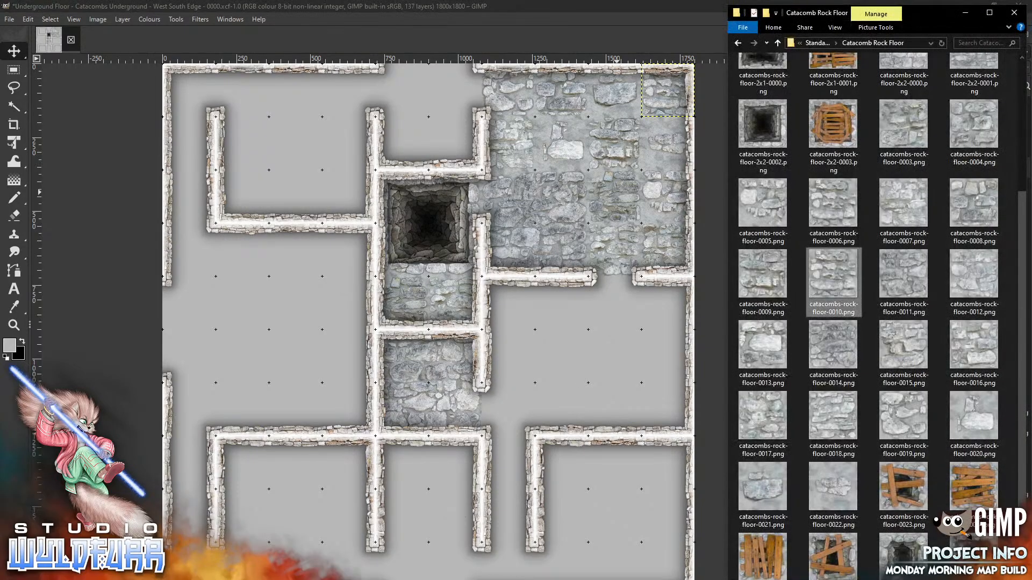
left_click_drag(903, 279, 563, 372)
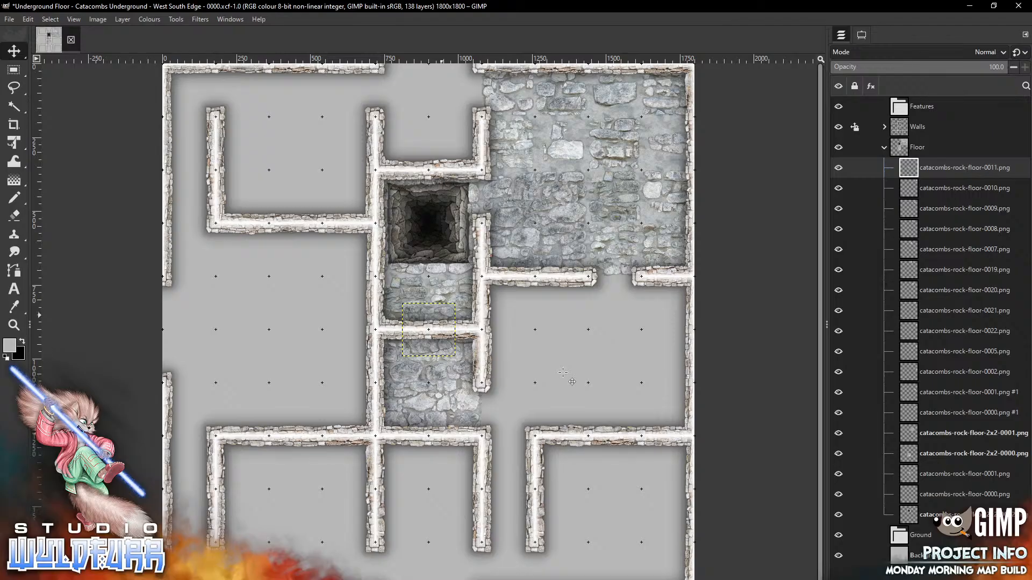
left_click_drag(429, 330, 402, 143)
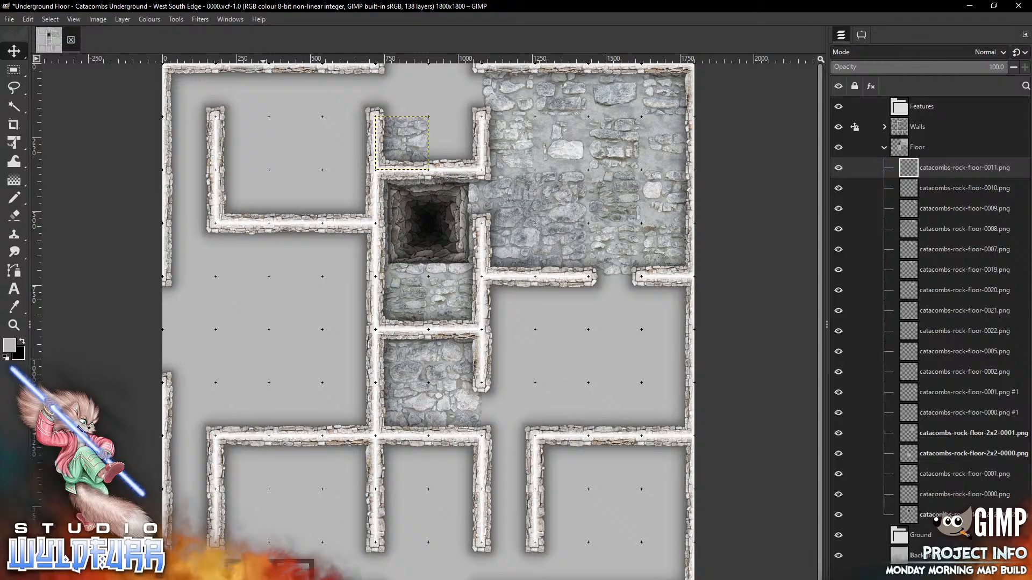
Place rock-floor tile 0013 in the top gap above the pit
key("alt+Tab")
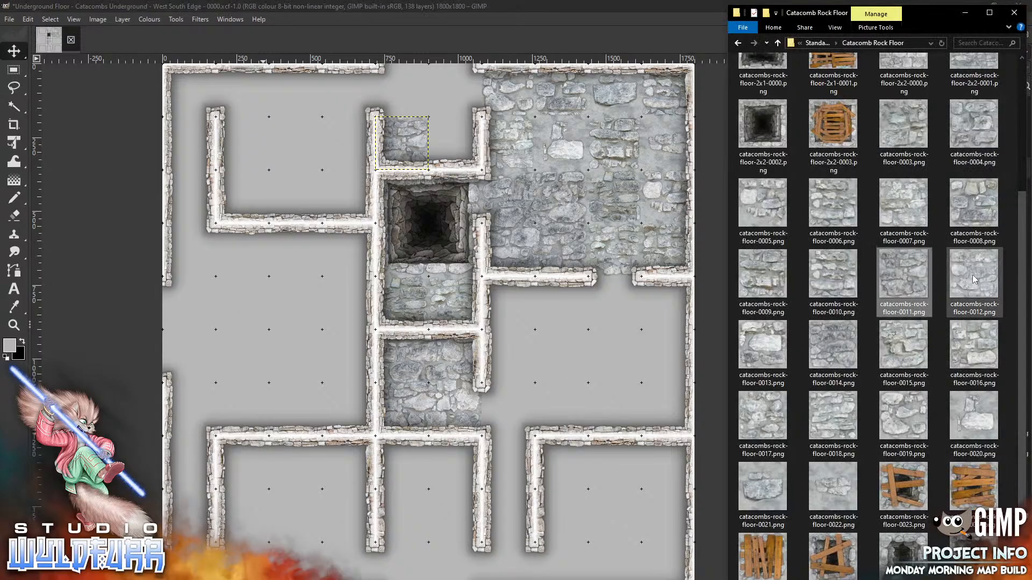
left_click(578, 380)
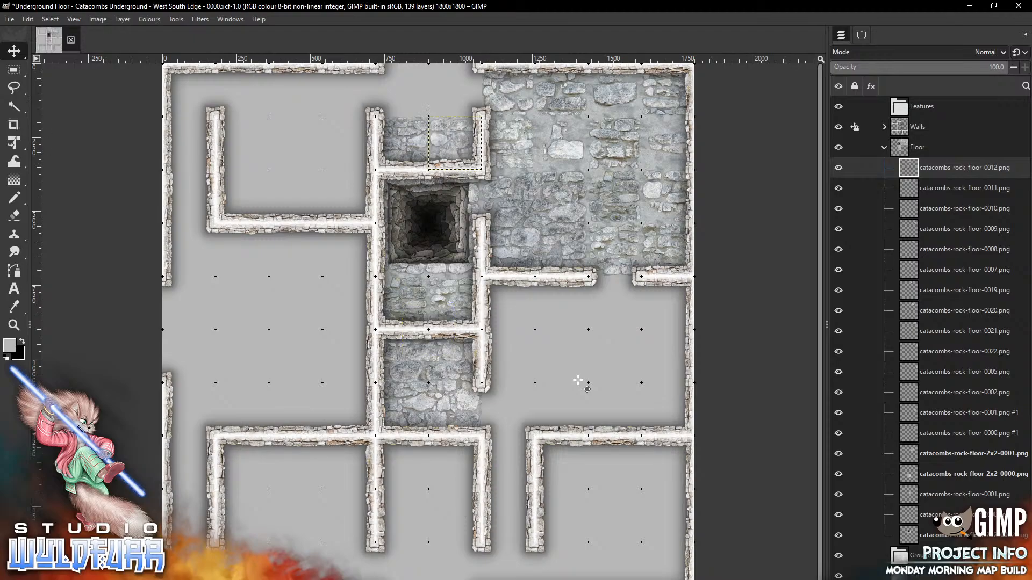
key("alt+Tab")
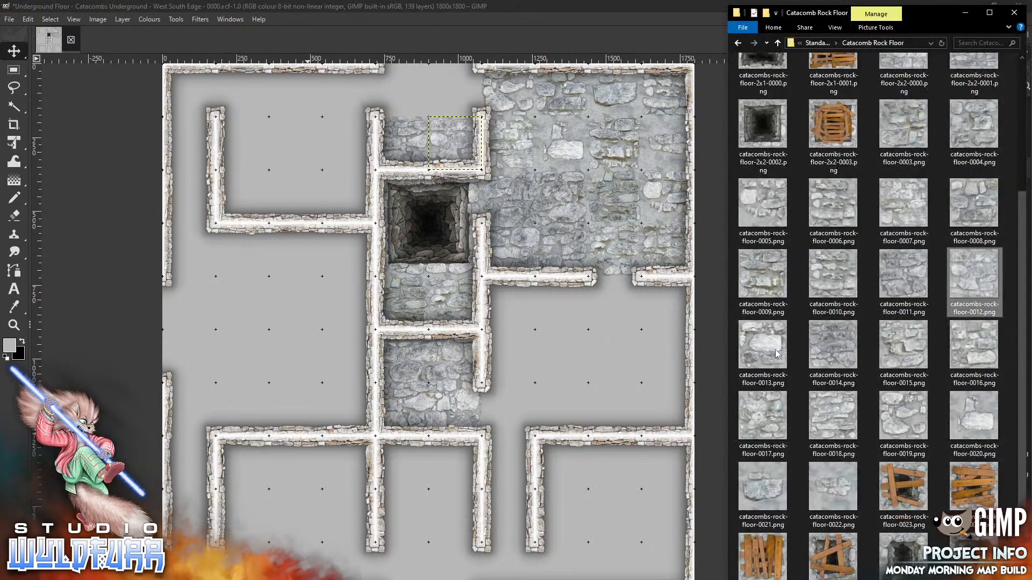
left_click_drag(773, 350, 562, 349)
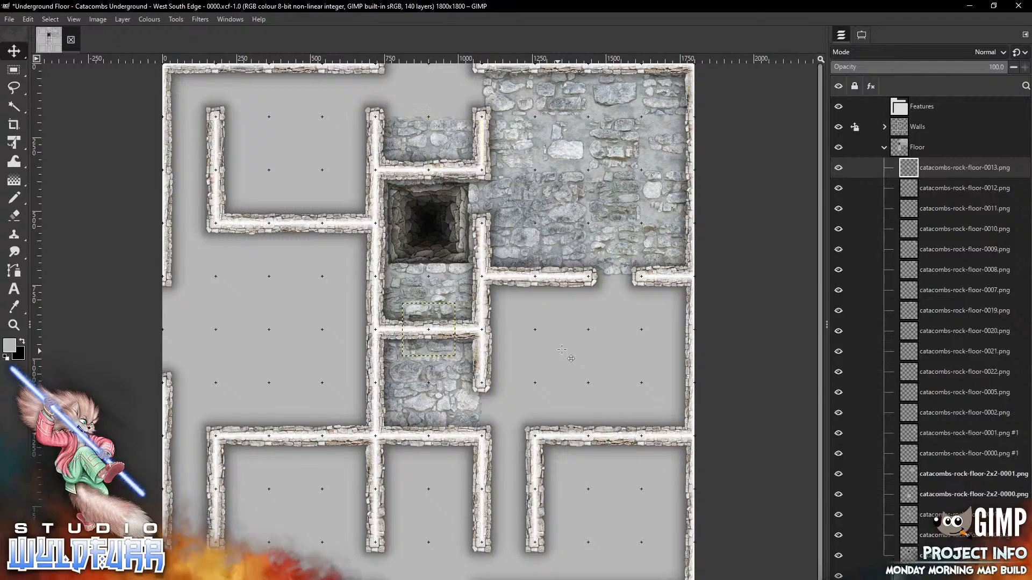
mouse_move(439, 314)
left_mouse_down()
mouse_move(459, 131)
mouse_move(414, 79)
left_mouse_up()
Extend the top corridor westward with rock-floor tiles 0003 and 0004
key("alt+Tab")
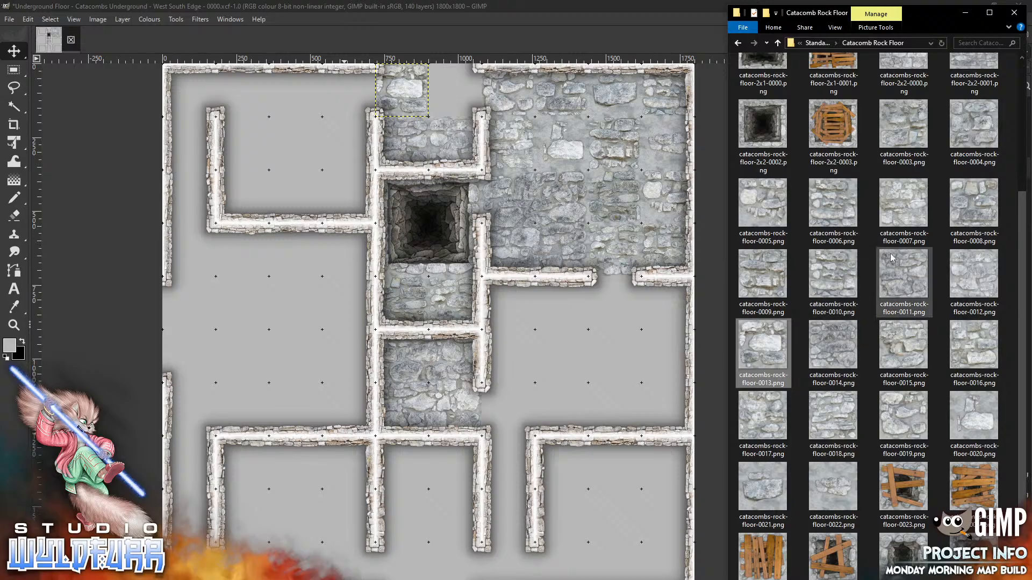
left_click(904, 129)
left_click_drag(591, 365, 590, 360)
left_click_drag(444, 309, 466, 72)
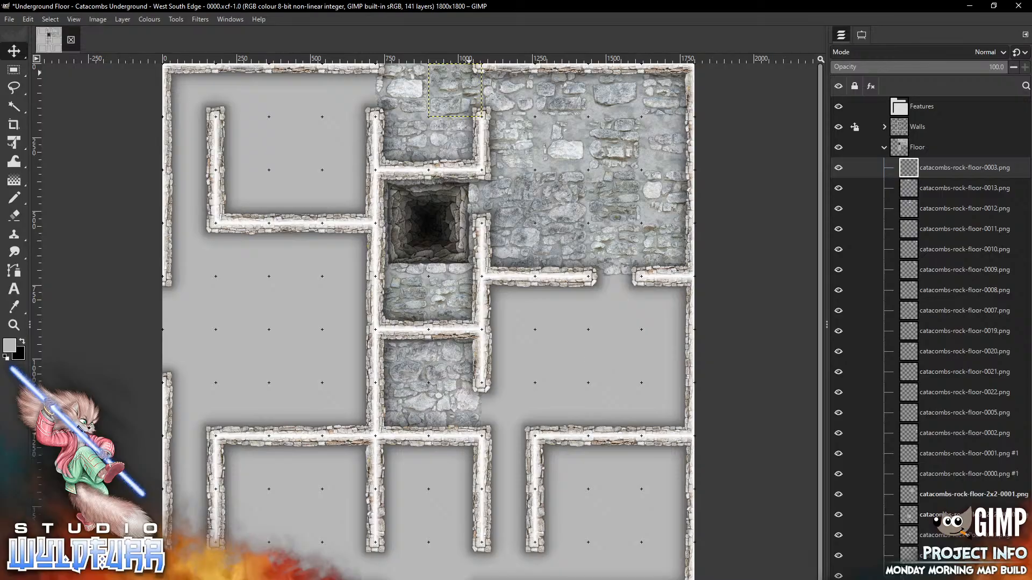
key("alt+Tab")
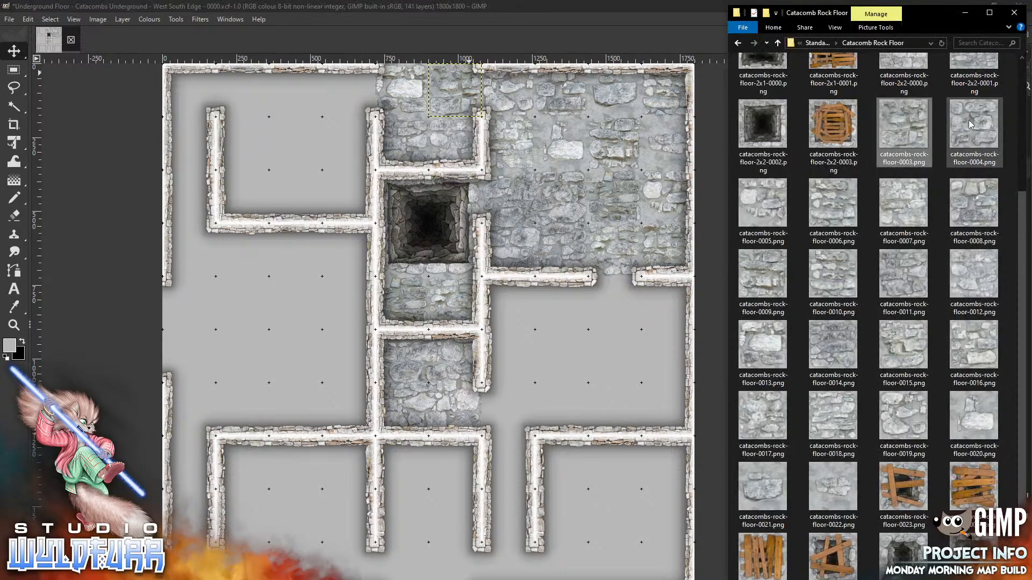
left_click_drag(969, 121, 578, 340)
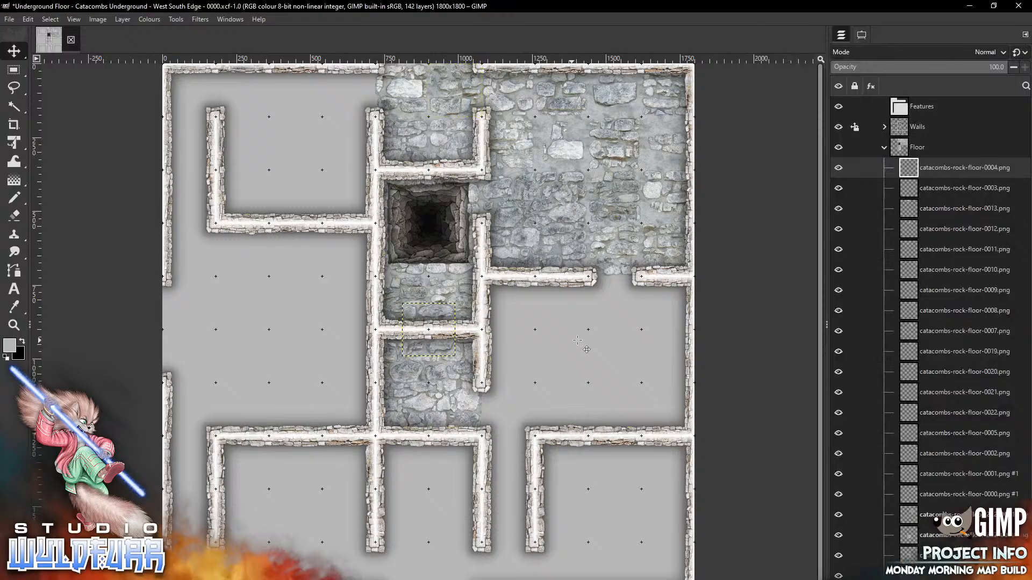
mouse_move(441, 312)
left_mouse_down()
mouse_move(363, 153)
mouse_move(363, 76)
left_mouse_up()
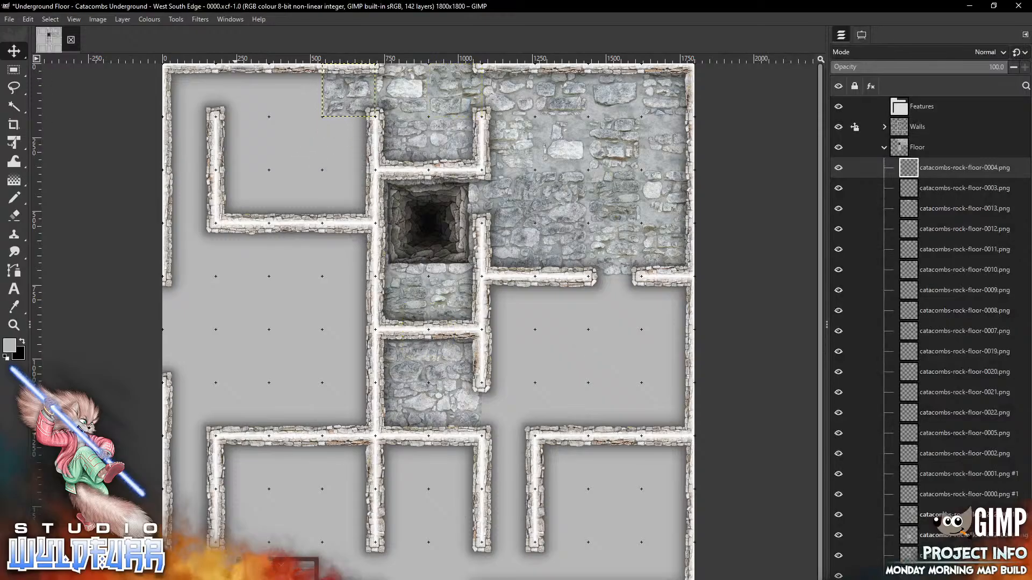
left_click(296, 579)
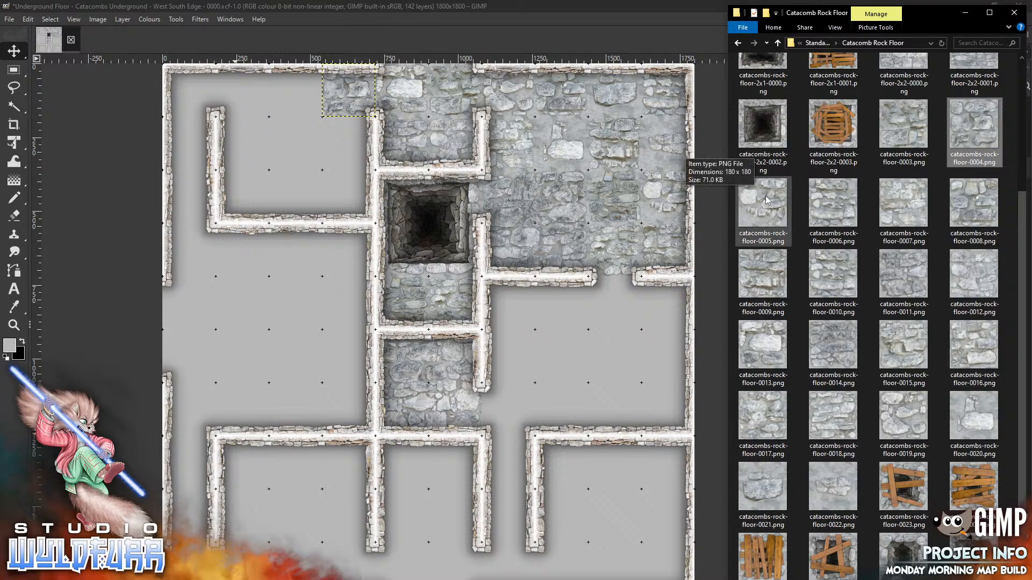
Place rock-floor tile 0005 west of the pit room and tile 0006 in the upper-left room
left_click_drag(763, 202, 283, 155)
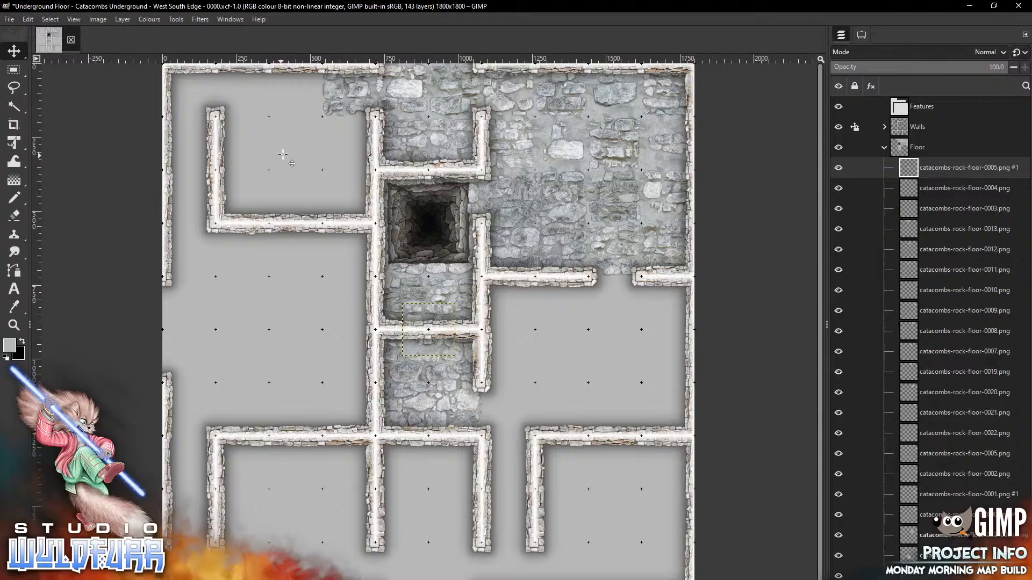
mouse_move(434, 318)
left_mouse_down()
mouse_move(354, 162)
mouse_move(354, 135)
left_mouse_up()
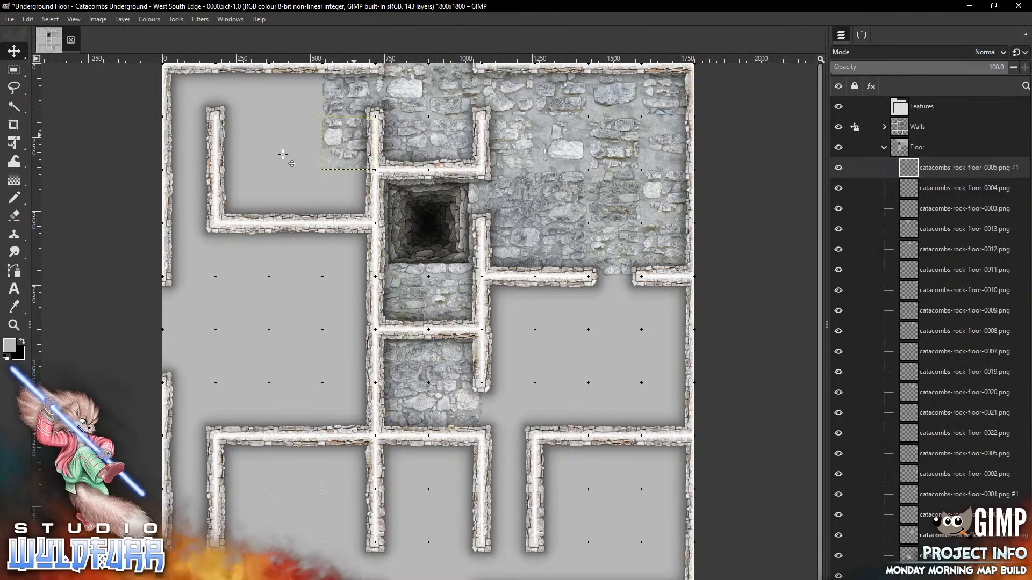
key("alt+Tab")
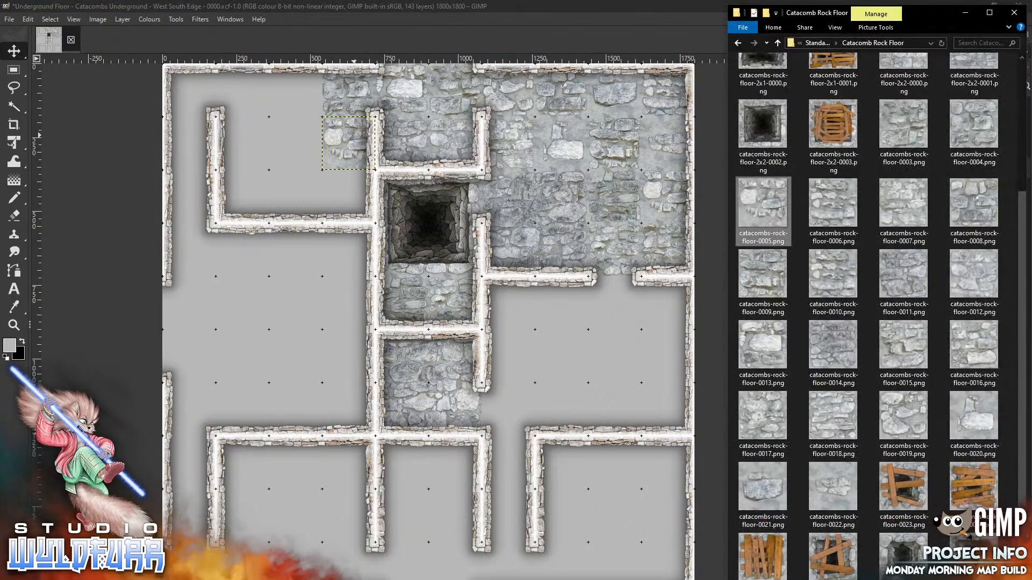
left_click_drag(835, 203, 251, 329)
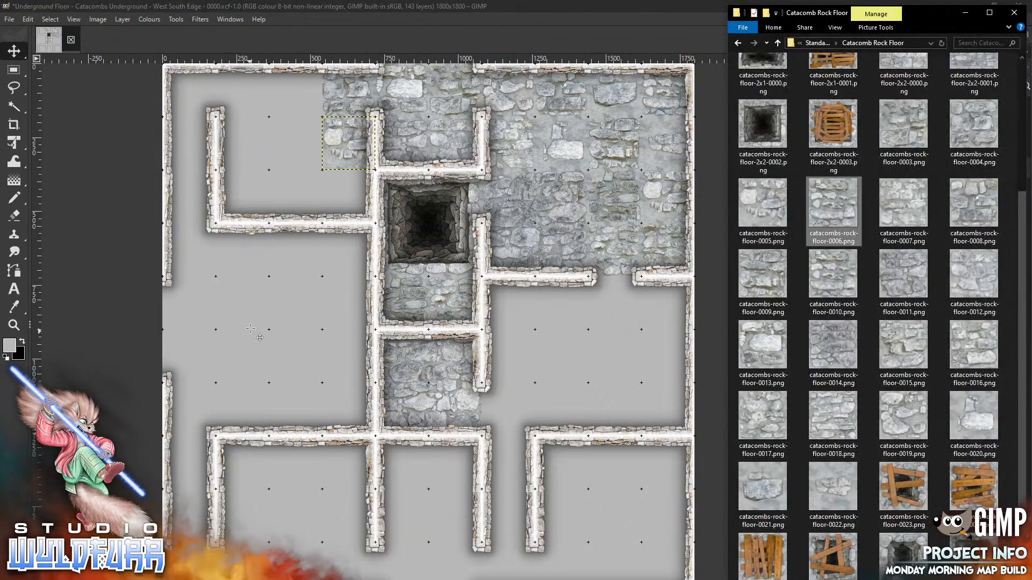
left_click_drag(433, 337, 299, 177)
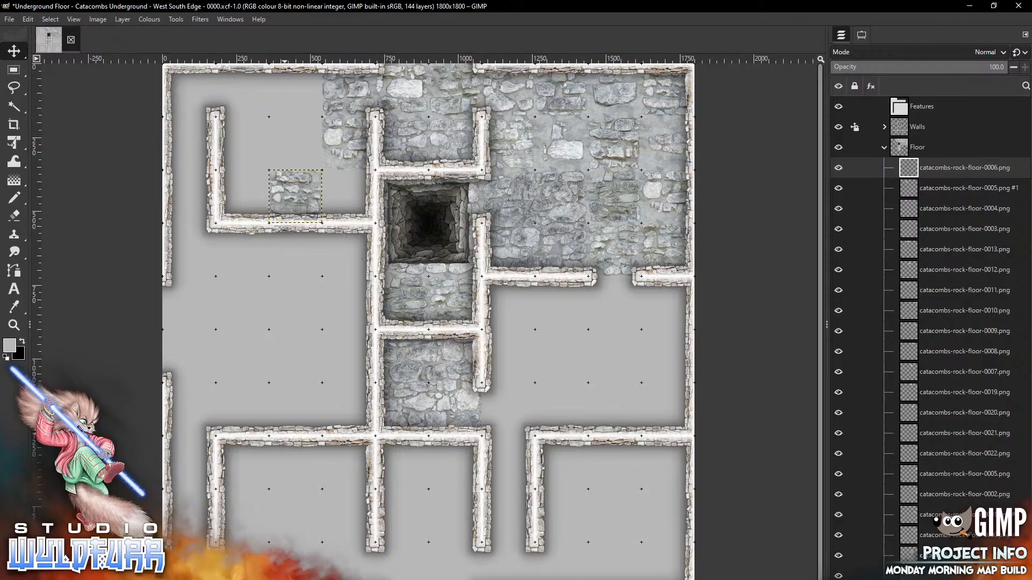
Add rock-floor tiles 0007 and 0008 to the upper-left room
key("alt+Tab")
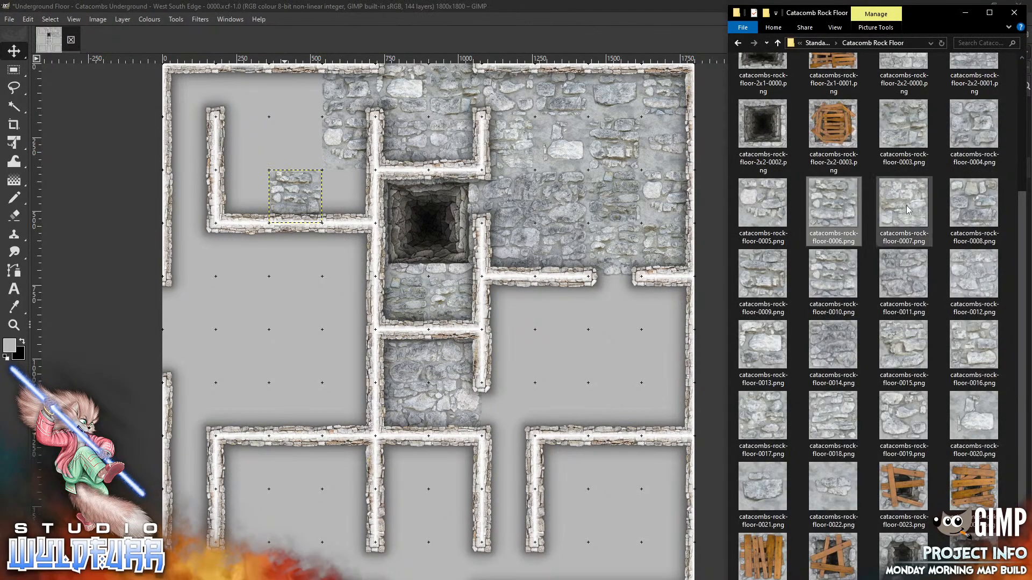
left_click(249, 342)
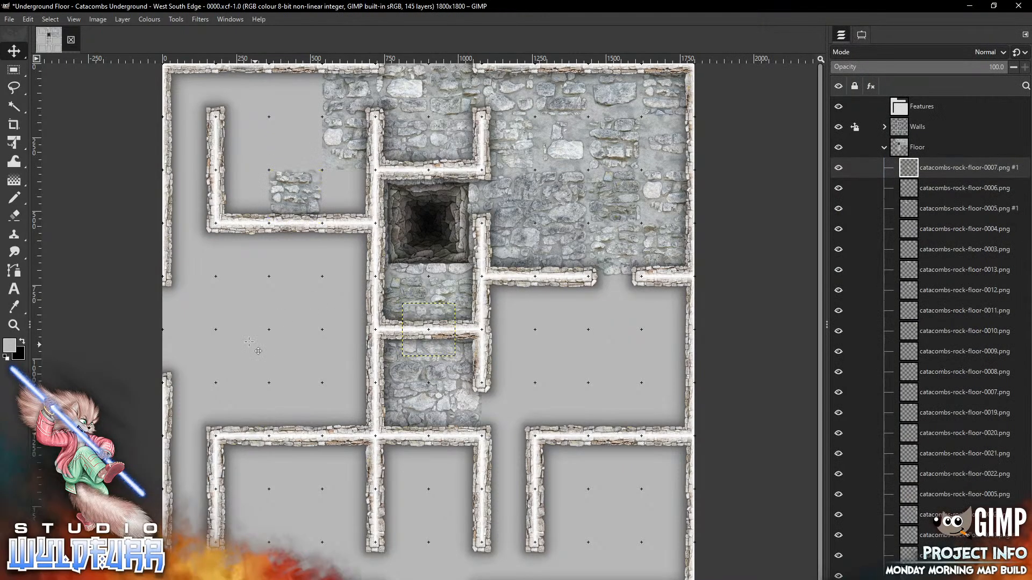
mouse_move(438, 344)
left_mouse_down()
mouse_move(298, 173)
mouse_move(264, 141)
mouse_move(242, 142)
left_mouse_up()
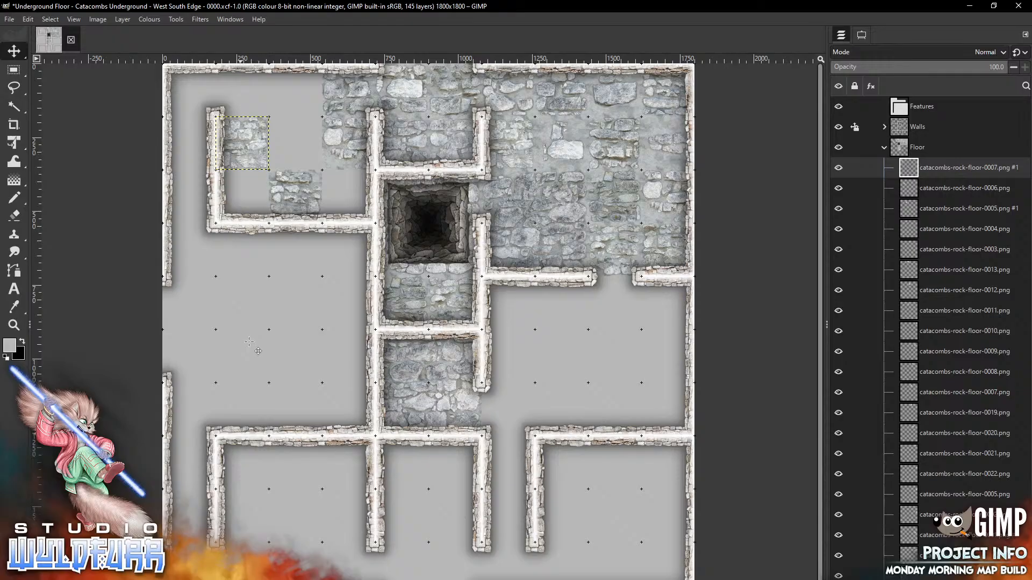
key("alt+Tab")
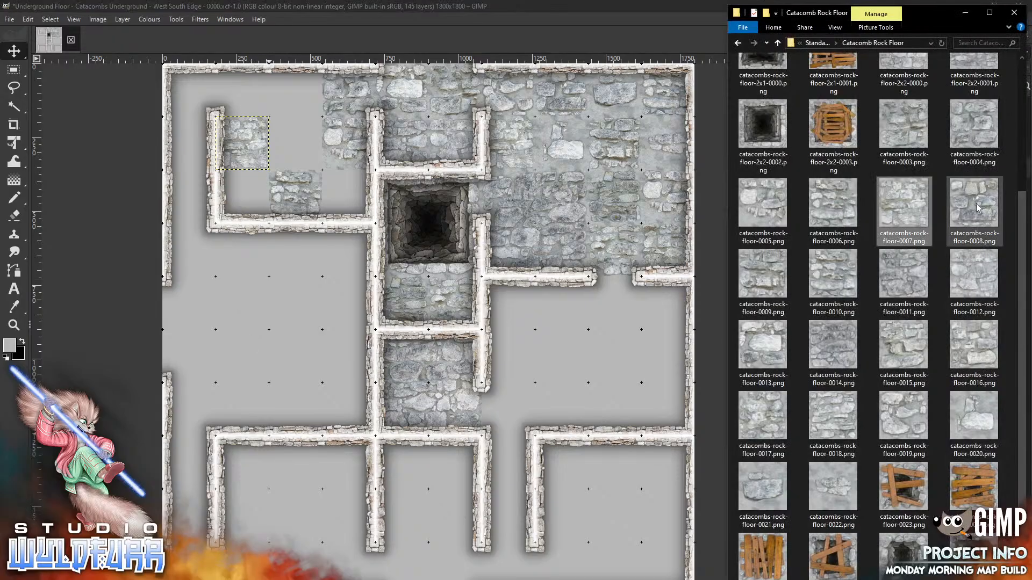
left_click_drag(974, 203, 277, 351)
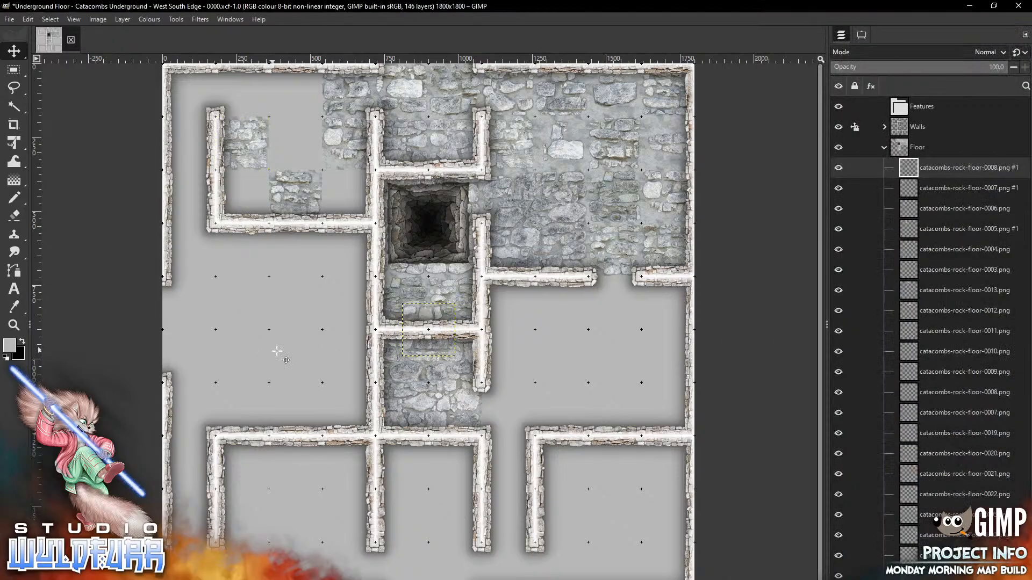
left_click_drag(433, 344, 302, 107)
Finish paving the upper-left room with rock-floor tiles 0010, 0011 and 0016
key("alt+Tab")
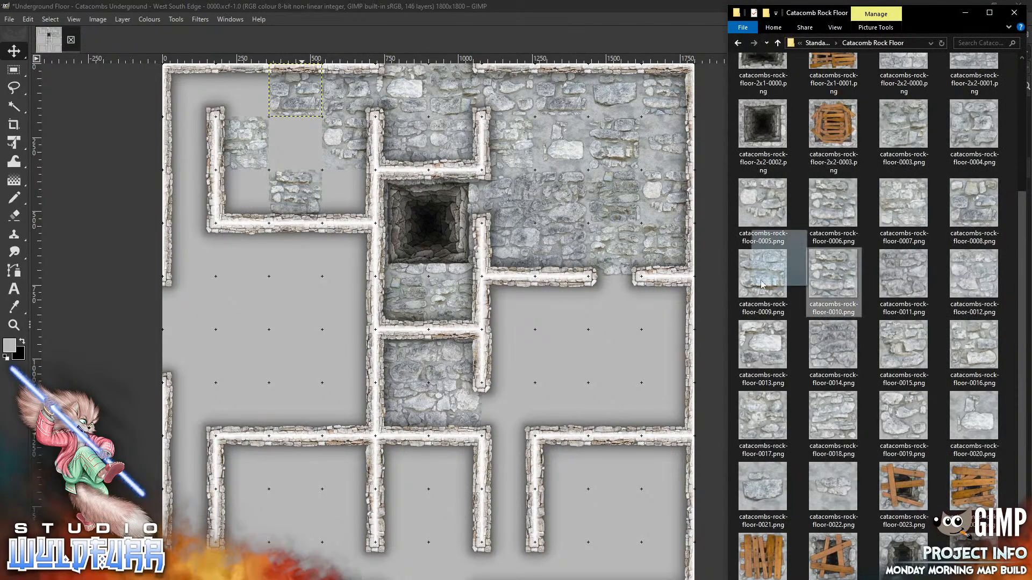
left_click_drag(833, 280, 280, 339)
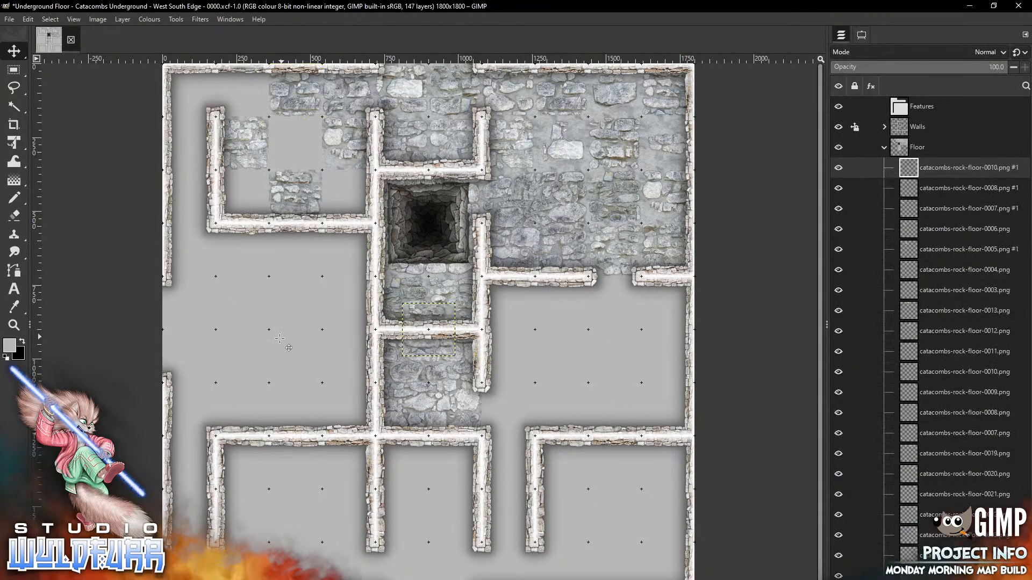
left_click_drag(432, 311, 299, 123)
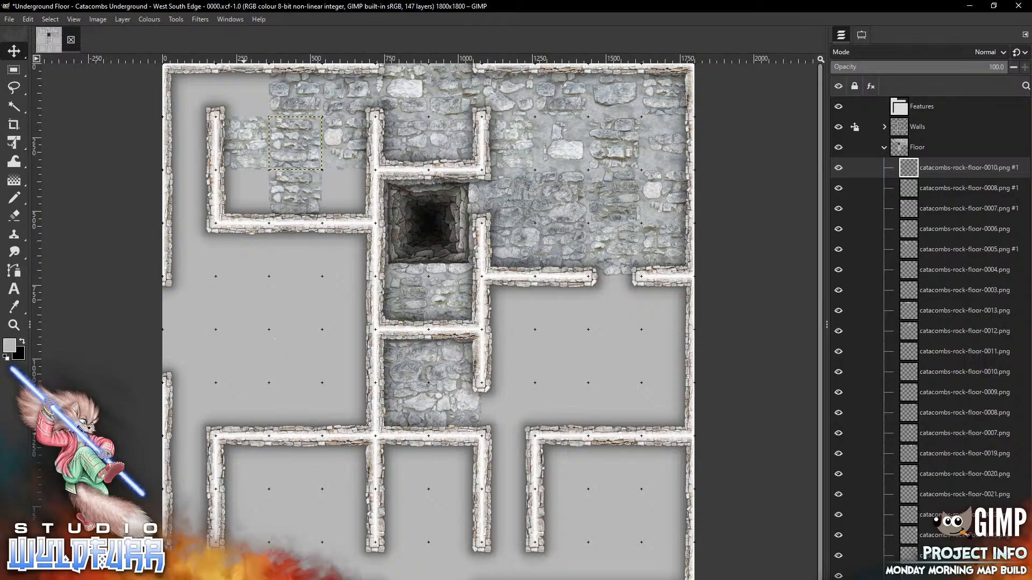
key("alt+Tab")
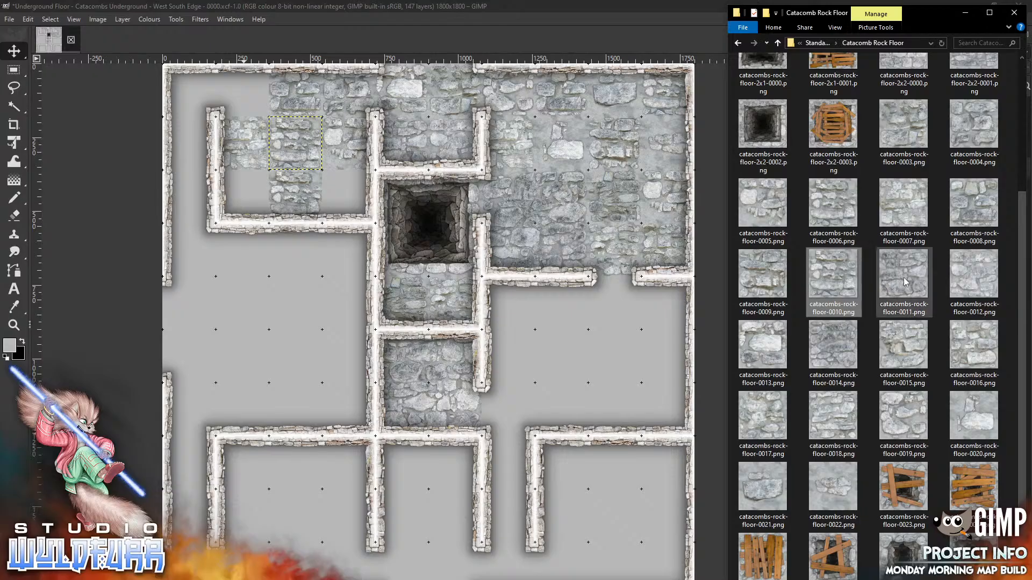
left_click(264, 365)
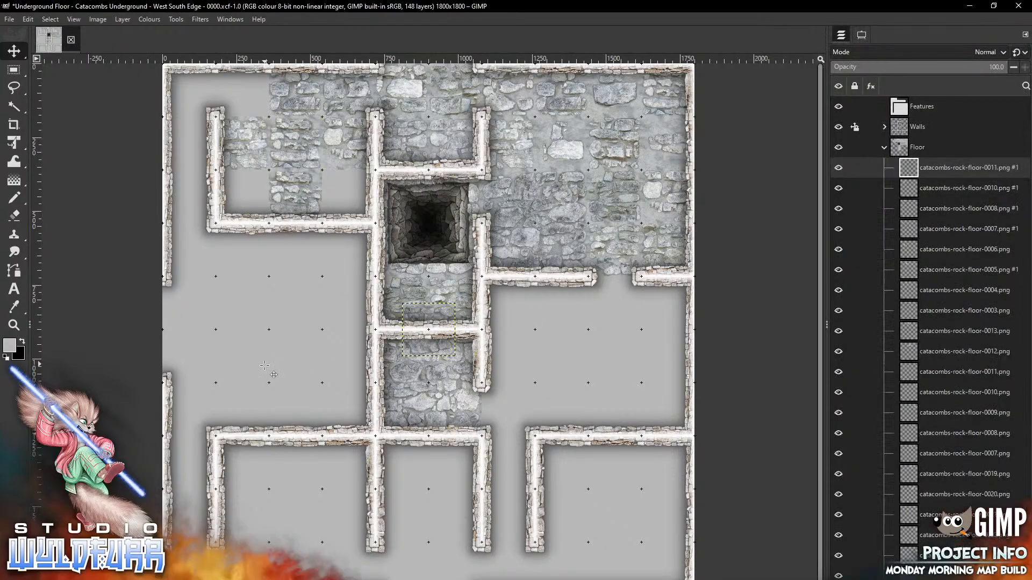
left_click_drag(438, 311, 348, 178)
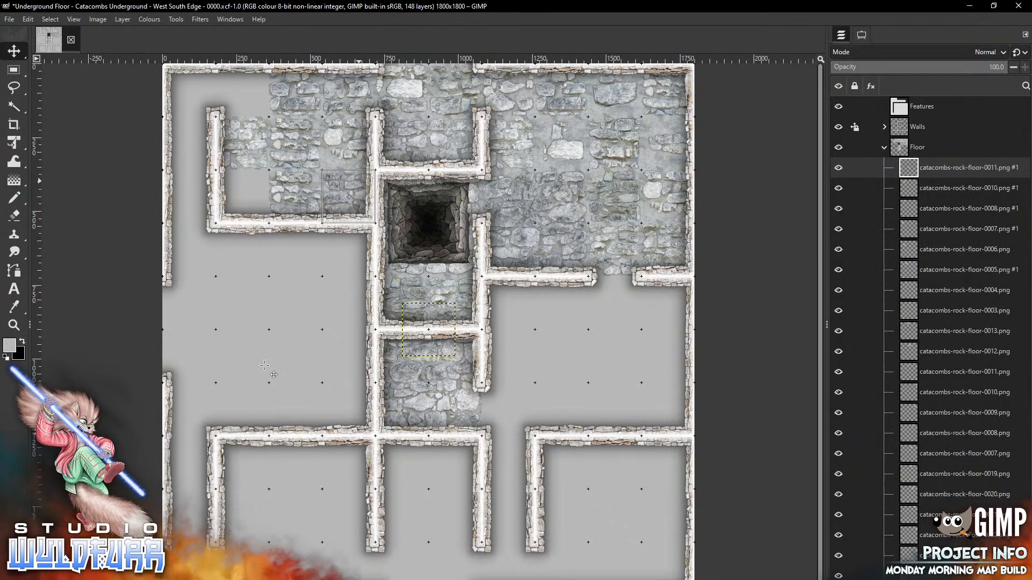
key("alt+Tab")
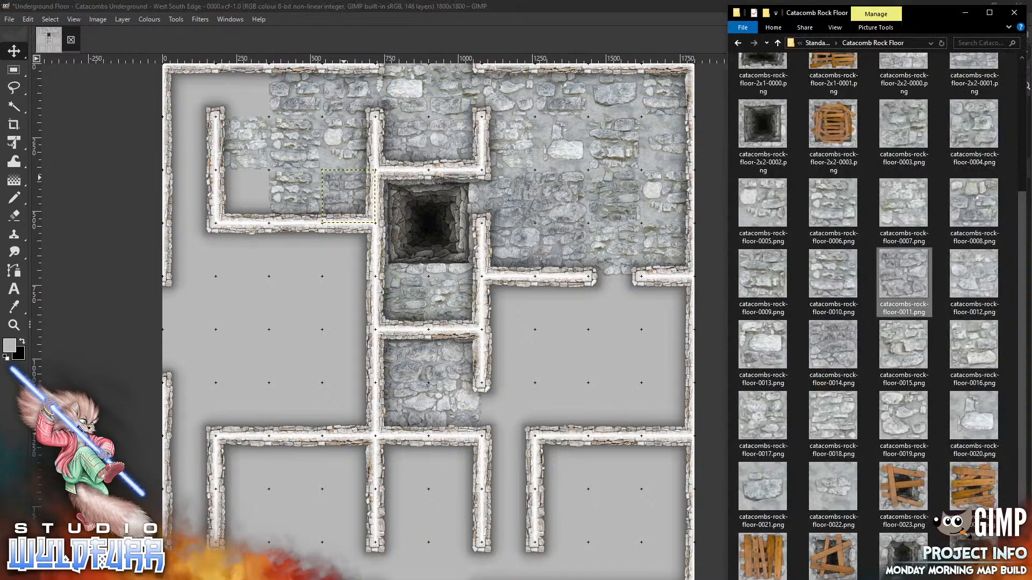
left_click(240, 353)
left_click_drag(422, 313, 238, 183)
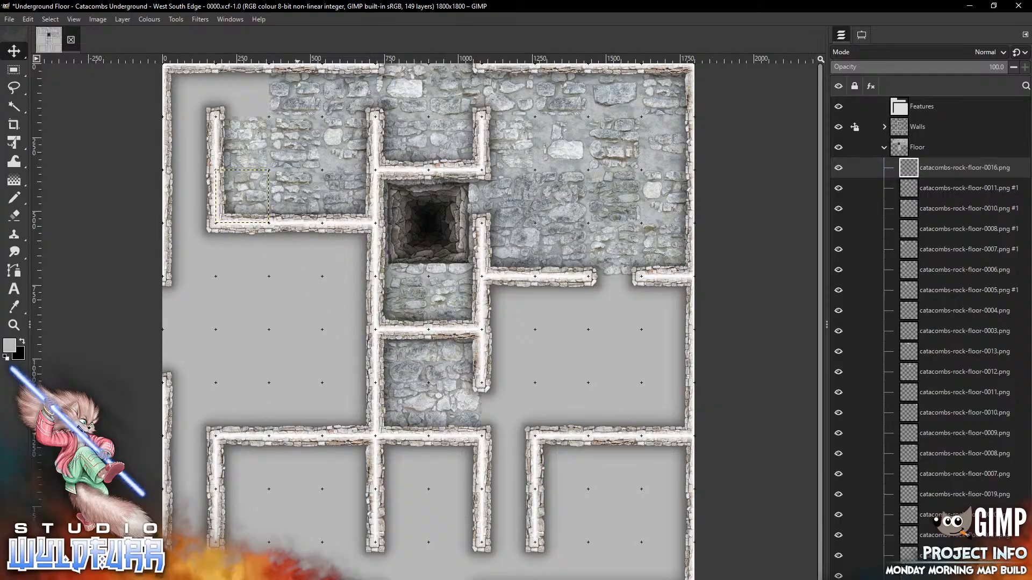
Pave the top-left corner with rock-floor tiles 0004 and 0007
key("alt+Tab")
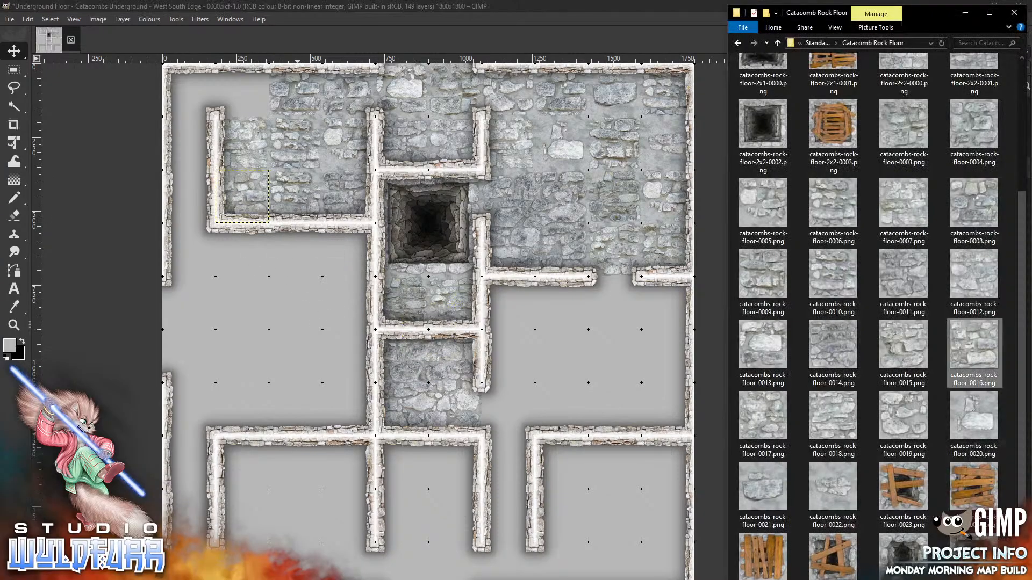
left_click(974, 129)
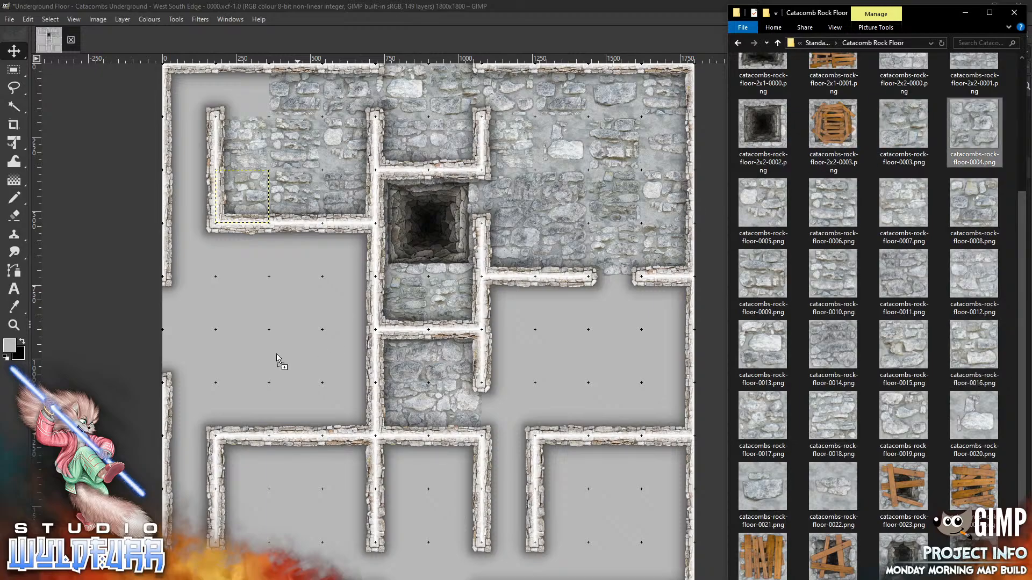
left_click_drag(274, 353, 274, 352)
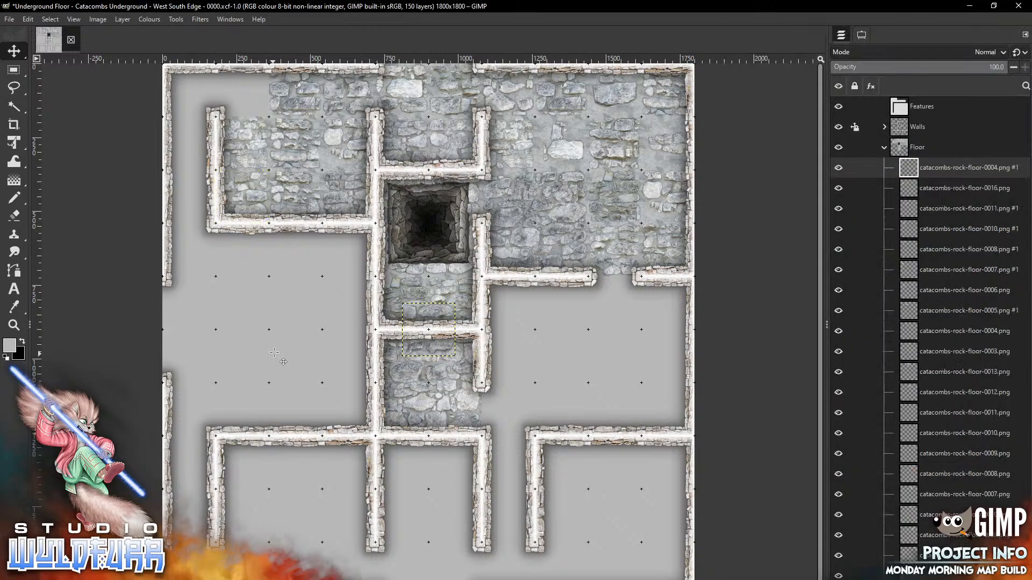
left_click_drag(445, 311, 243, 90)
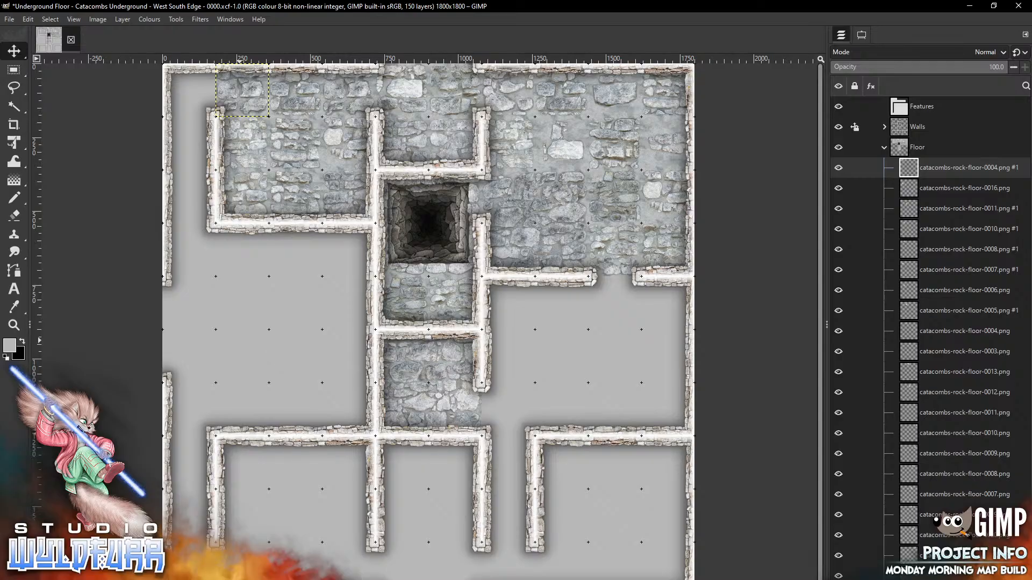
key("alt+Tab")
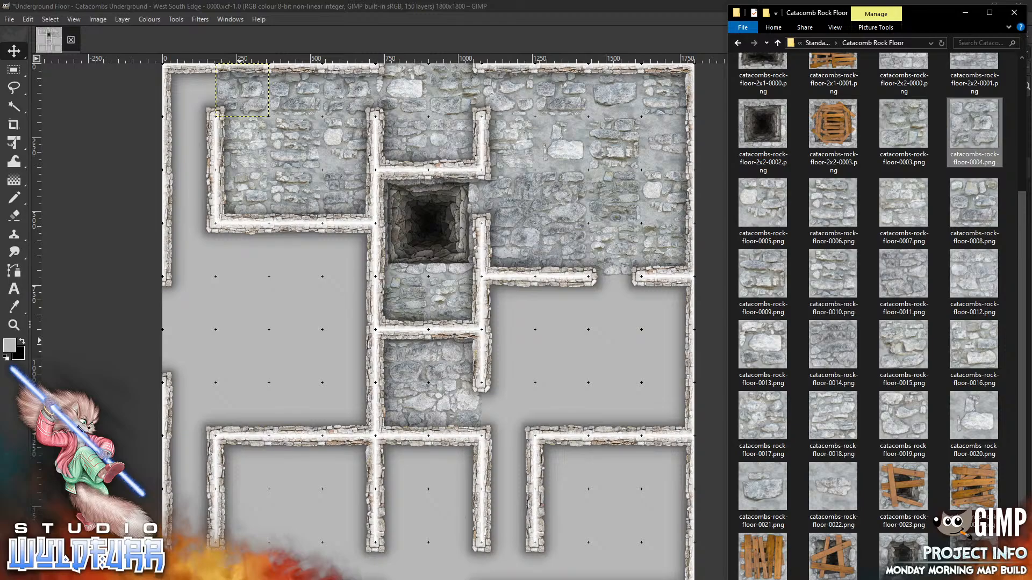
left_click_drag(908, 208, 282, 351)
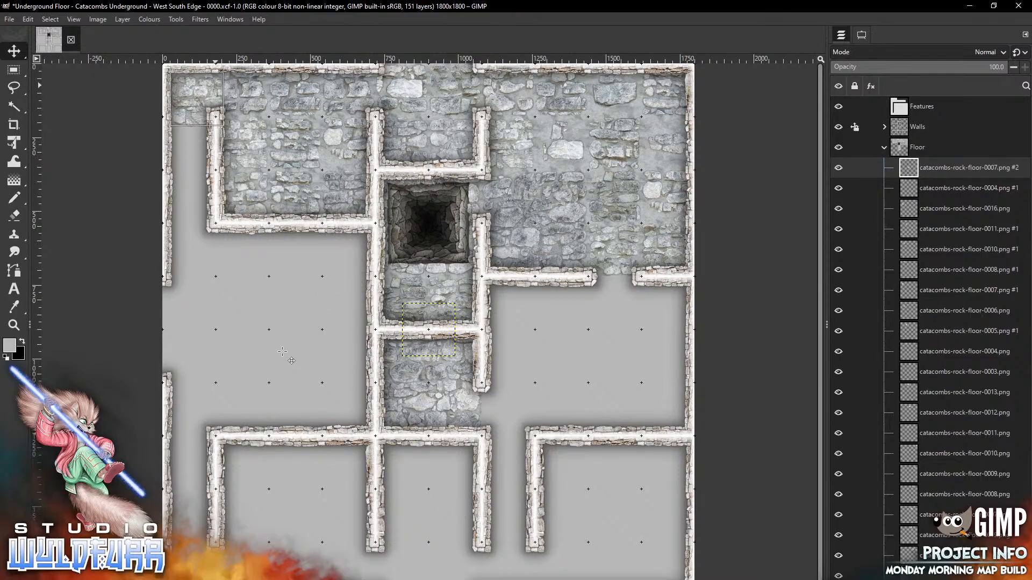
left_click_drag(215, 85, 199, 96)
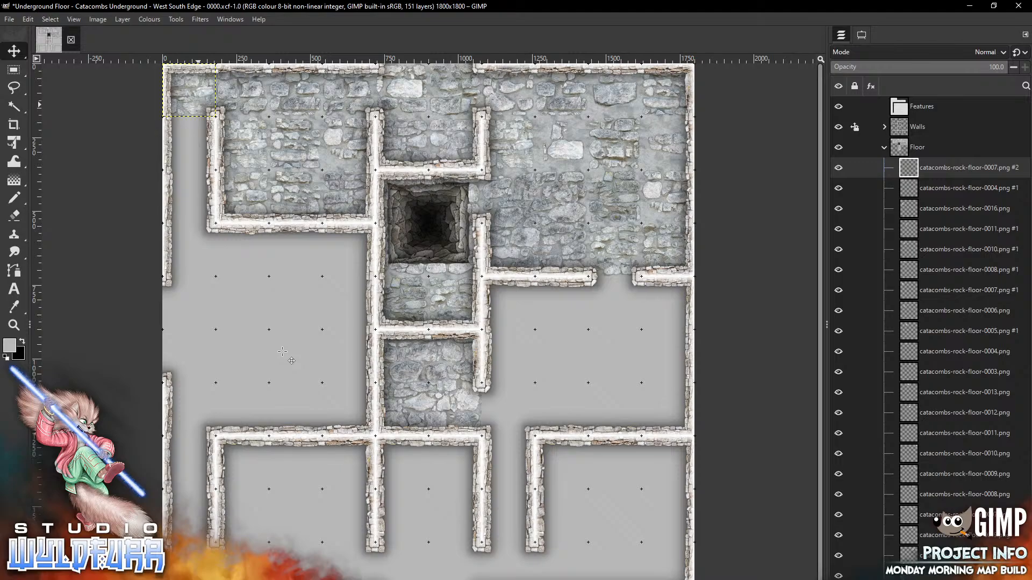
Extend the floor down the left corridor with rock-floor tiles 0015 and 0019
key("alt+Tab")
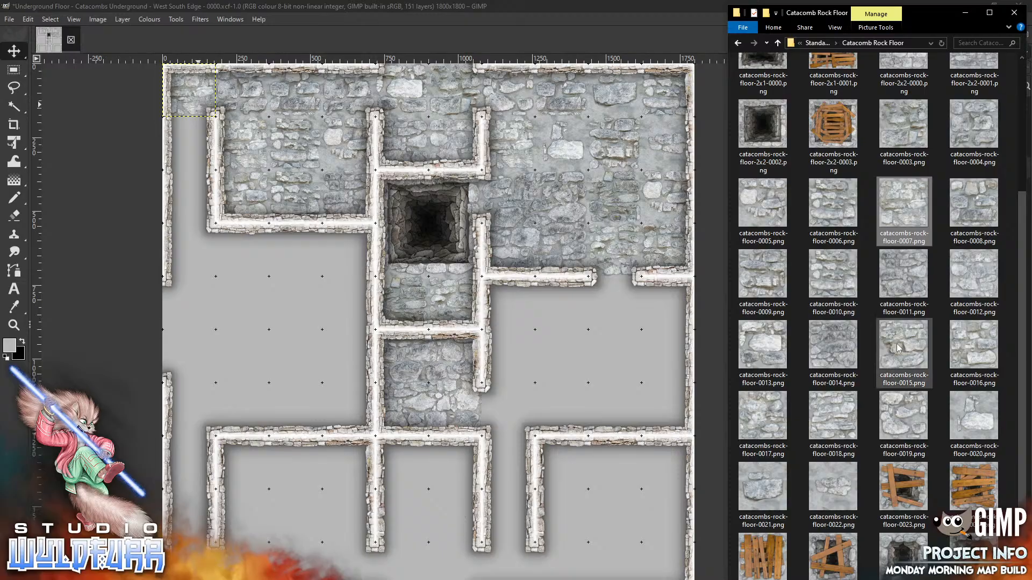
left_click_drag(903, 347, 604, 328)
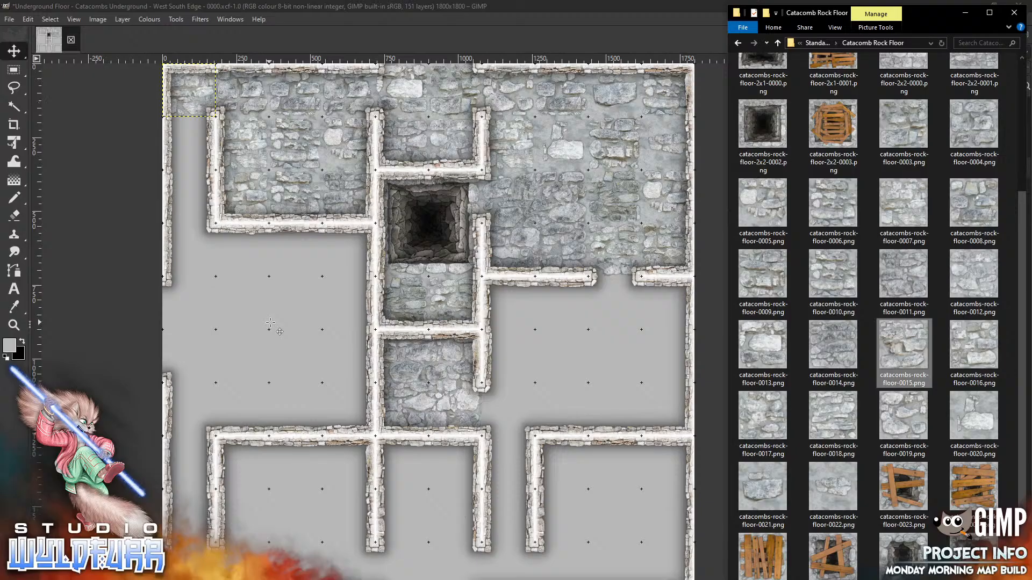
left_click_drag(429, 330, 190, 144)
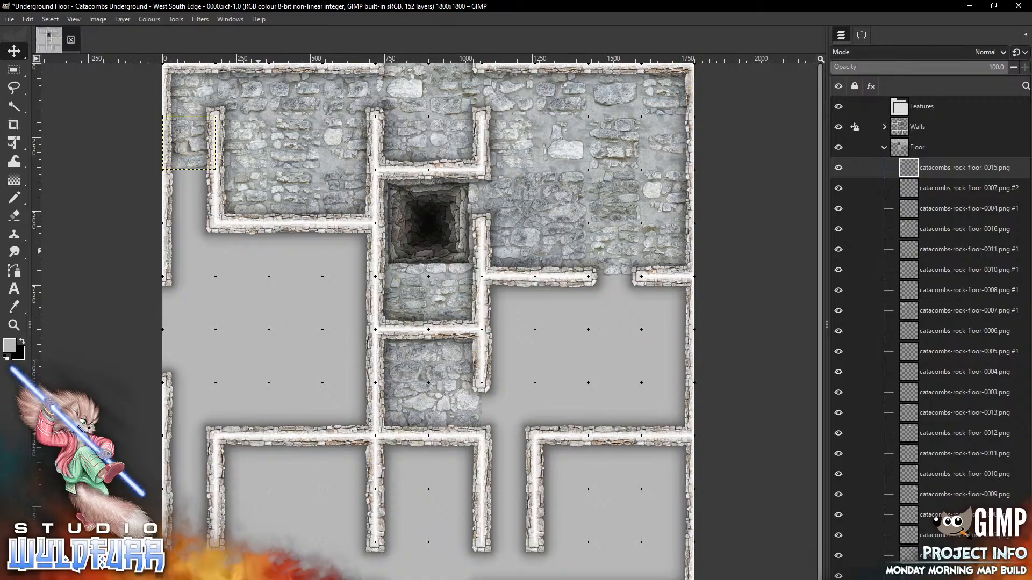
key("alt+Tab")
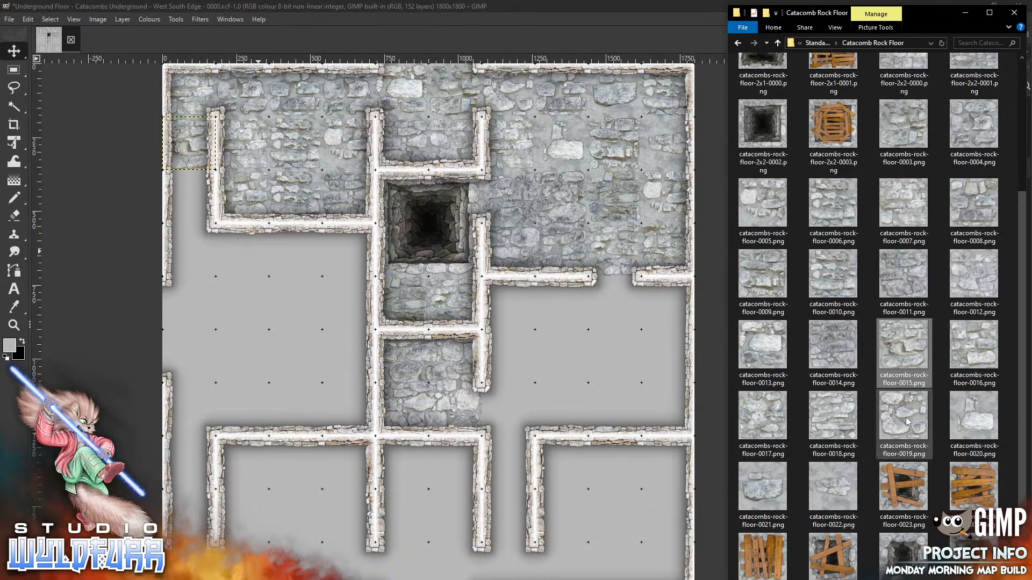
left_click_drag(907, 423, 250, 328)
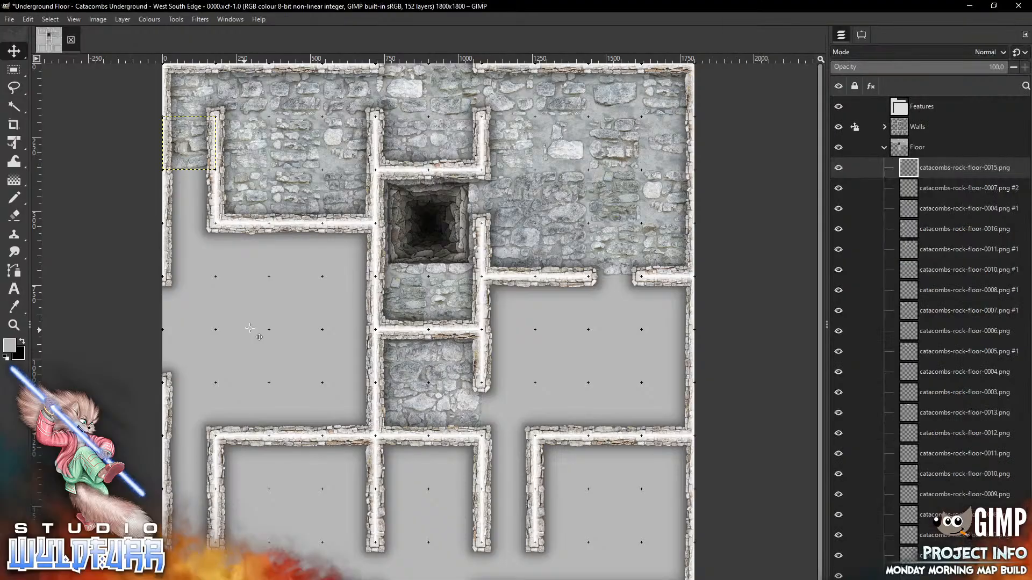
mouse_move(444, 314)
left_mouse_down()
mouse_move(221, 216)
mouse_move(201, 184)
left_mouse_up()
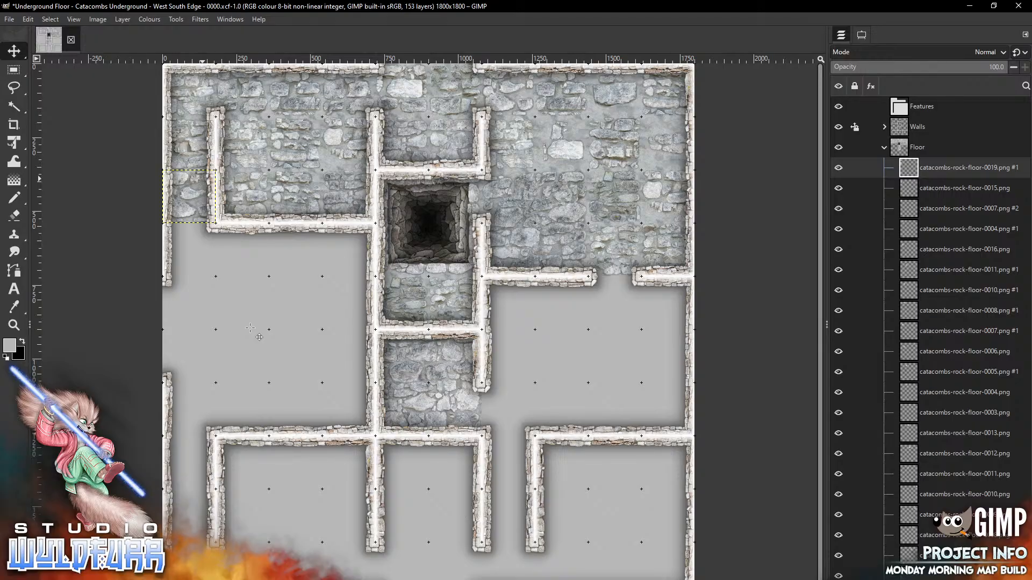
Extend the left corridor floor with rock-floor tiles 0018 and 0015
key("alt+Tab")
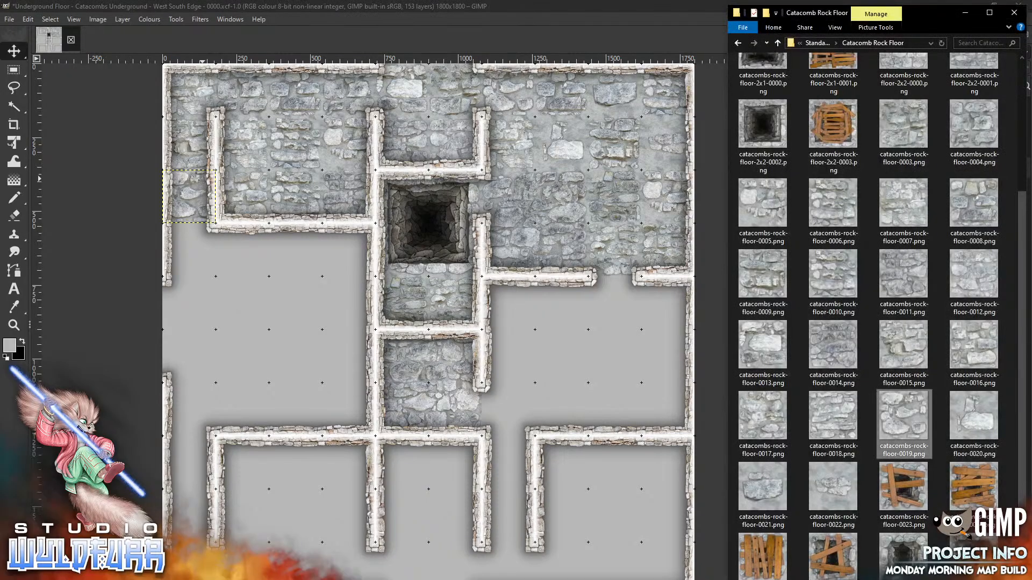
left_click_drag(904, 416, 255, 330)
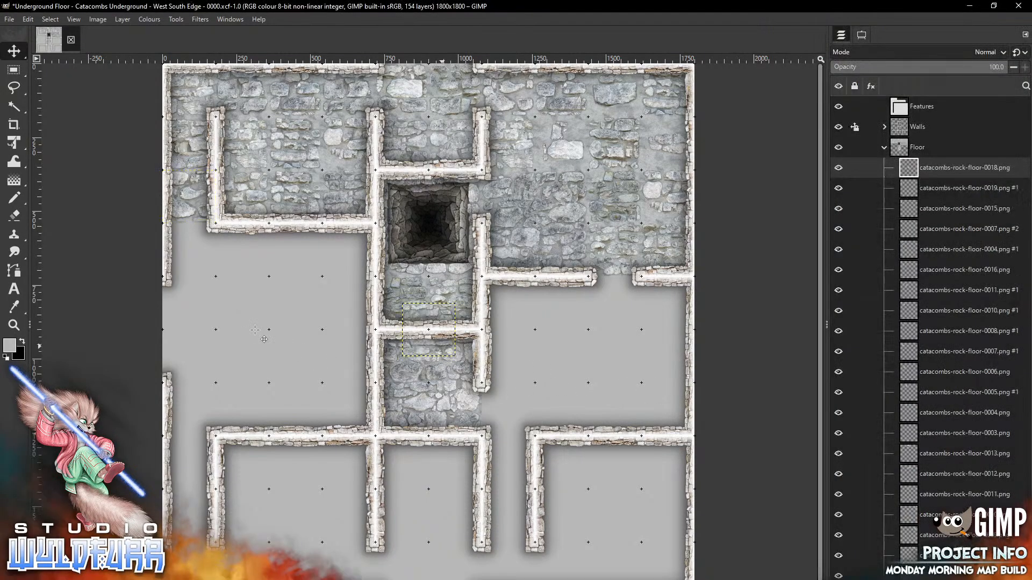
left_click_drag(443, 349, 208, 275)
key("alt+Tab")
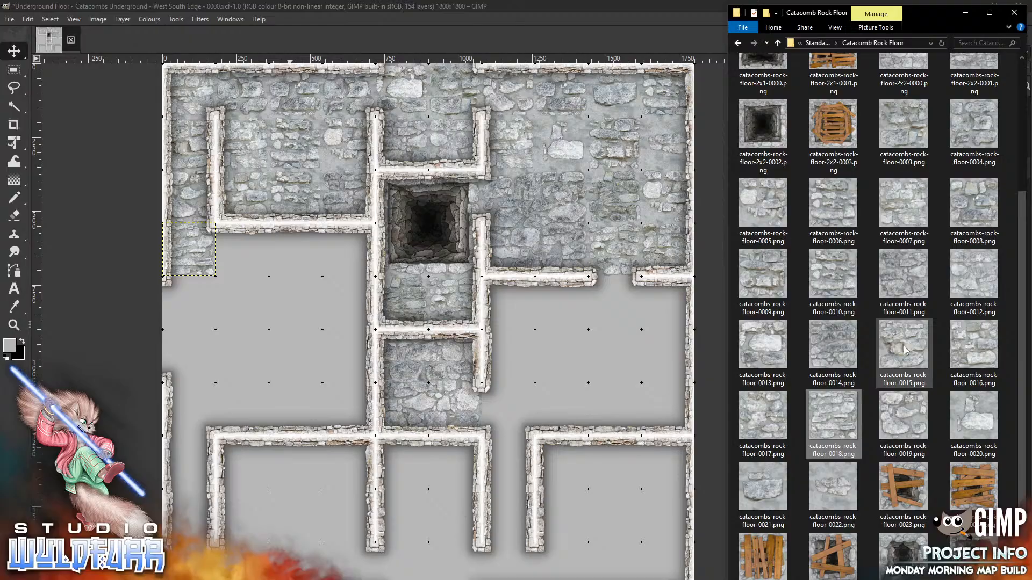
left_click_drag(903, 347, 254, 337)
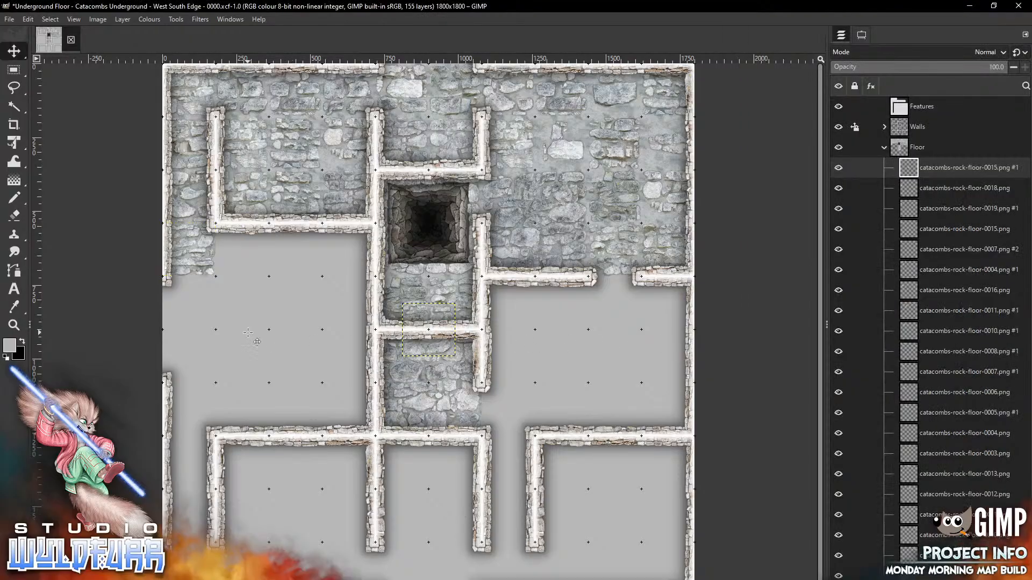
left_click_drag(431, 347, 247, 267)
Place tile 0011 below the upper-left room's wall and floor-0000 in the cell left of the pit
key("alt+Tab")
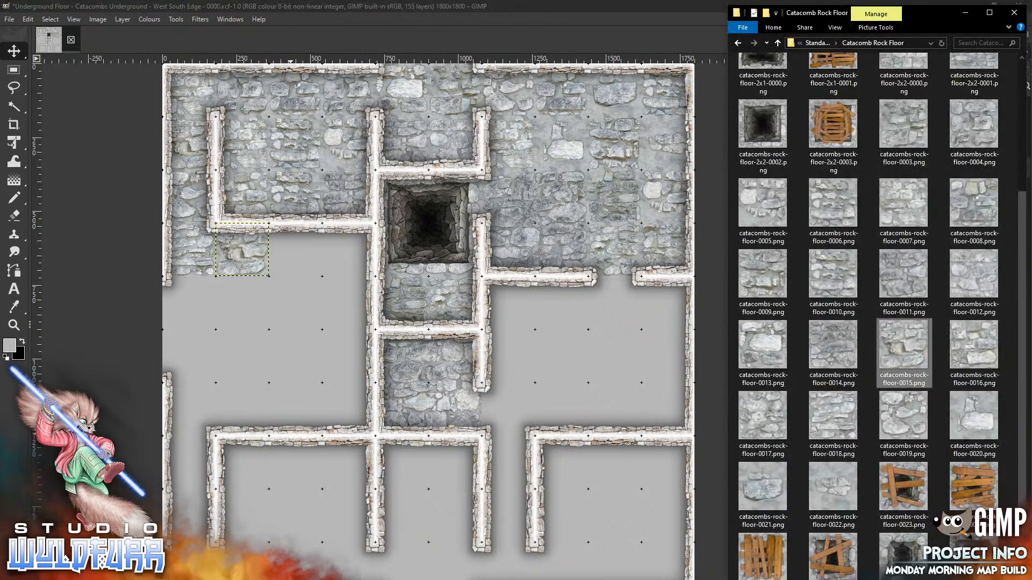
left_click_drag(906, 276, 262, 384)
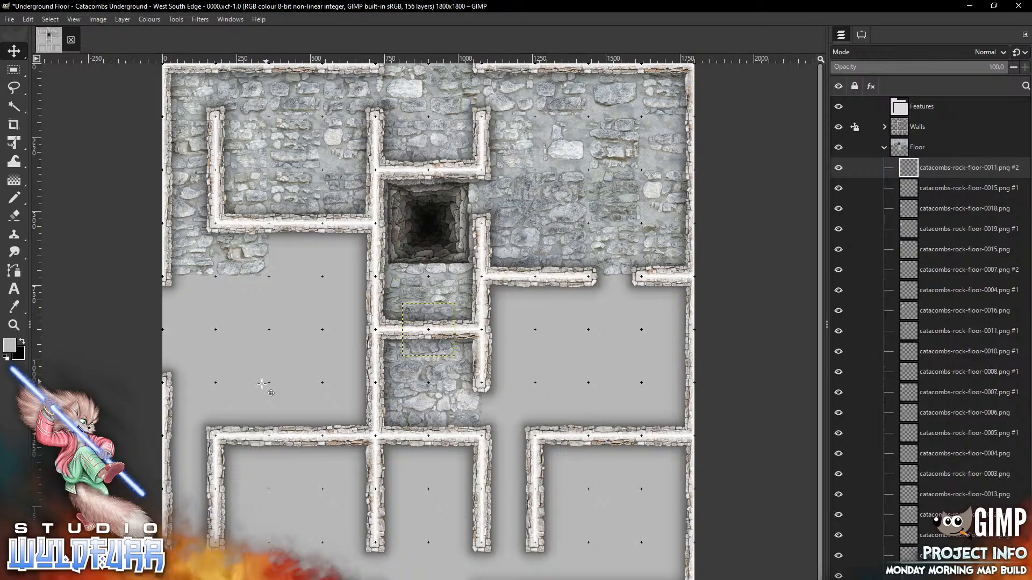
mouse_move(436, 350)
left_mouse_down()
mouse_move(305, 296)
mouse_move(303, 272)
left_mouse_up()
key("alt+Tab")
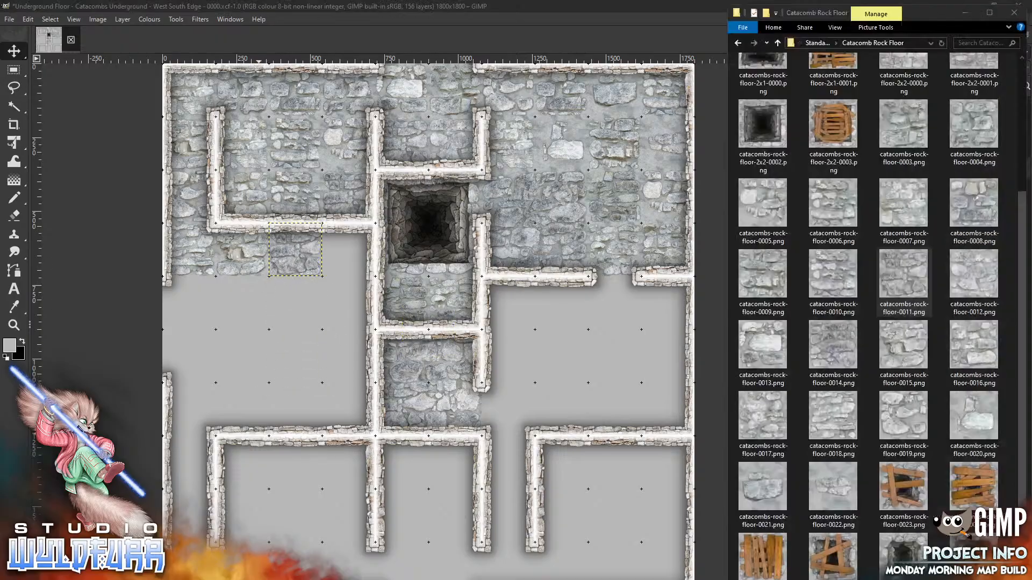
left_click_drag(1021, 365, 1020, 178)
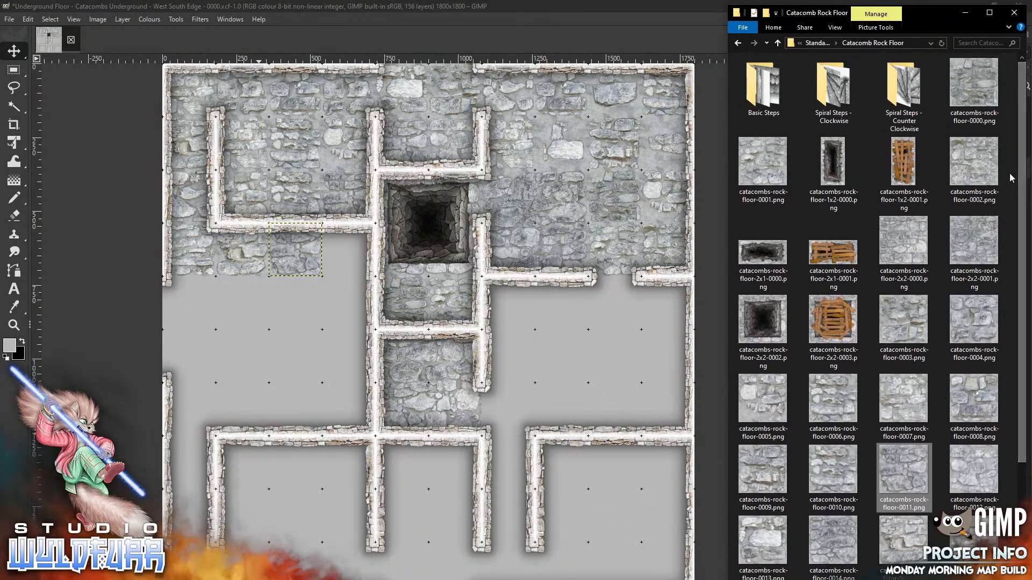
left_click(285, 361)
left_click_drag(285, 361, 285, 361)
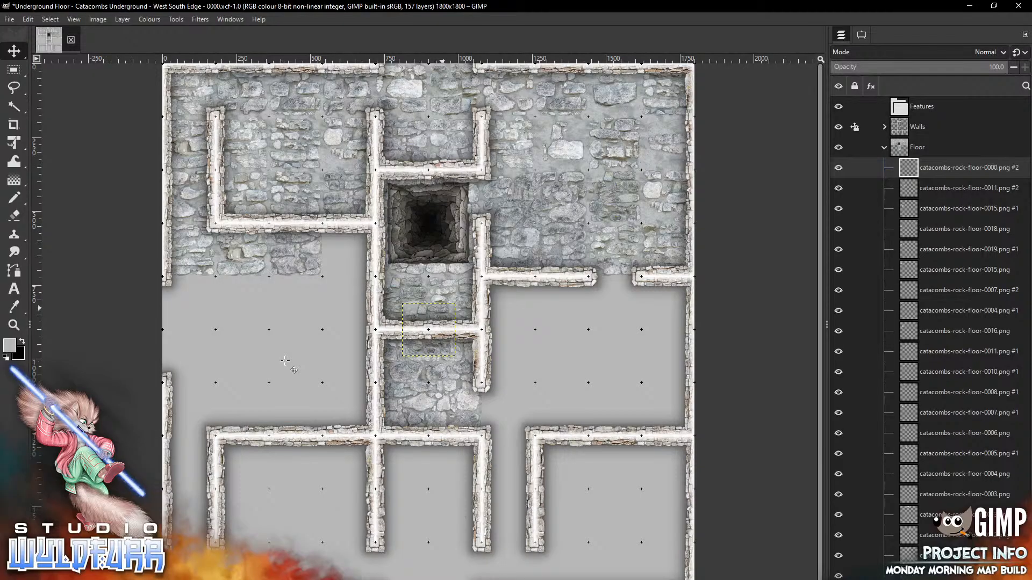
mouse_move(442, 309)
left_mouse_down()
mouse_move(364, 282)
mouse_move(364, 235)
left_mouse_up()
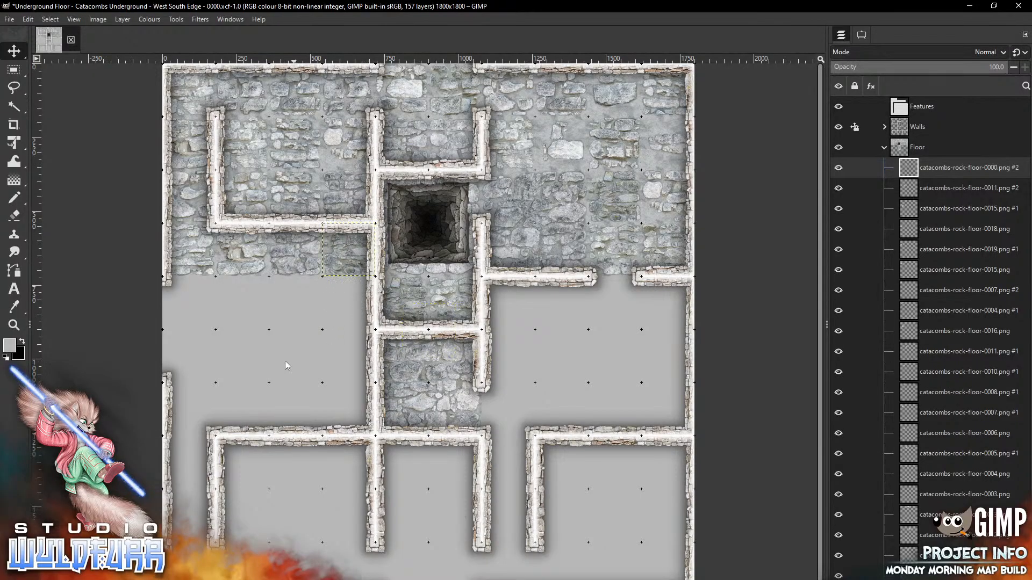
Place floor-0001 at the map's west edge and bring in the 2x2 rock-floor tile
key("alt+Tab")
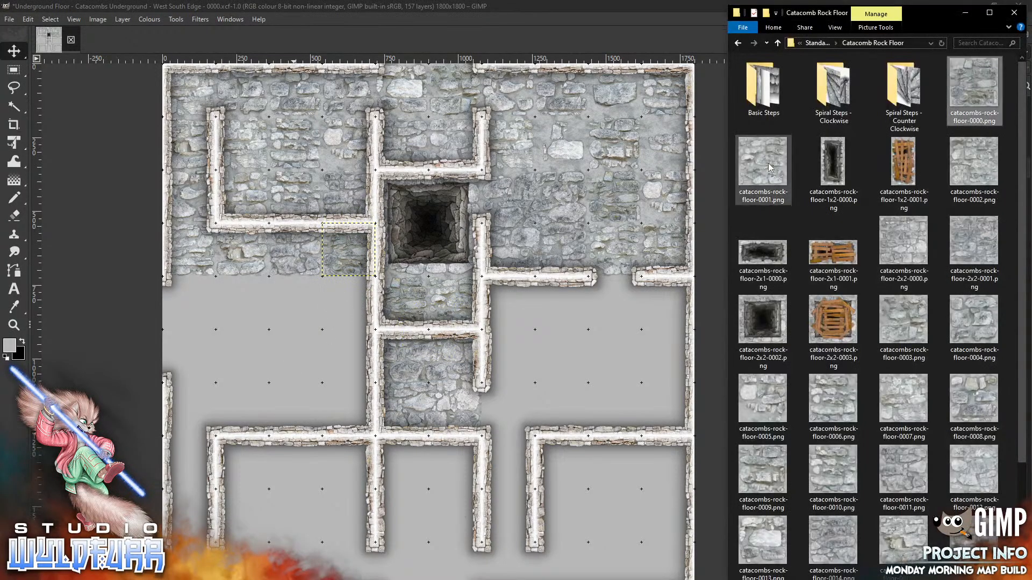
left_click_drag(763, 161, 279, 350)
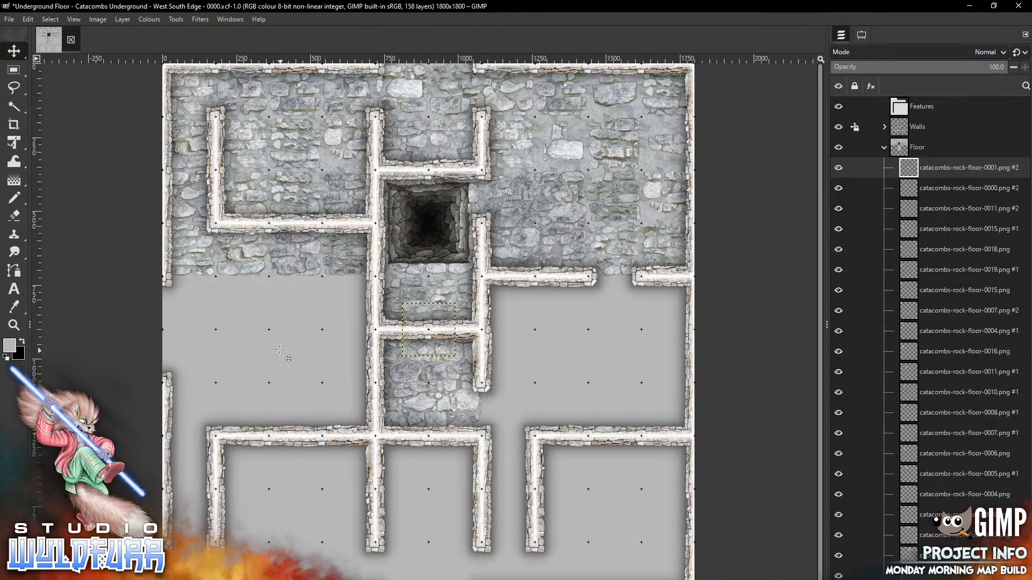
left_click_drag(438, 316, 195, 300)
key("alt+Tab")
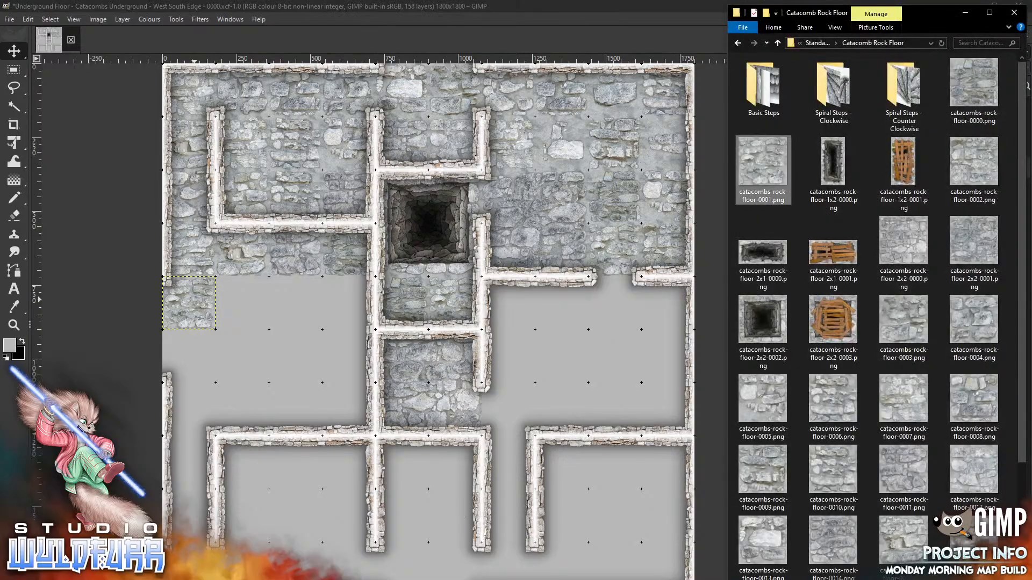
left_click_drag(909, 242, 288, 363)
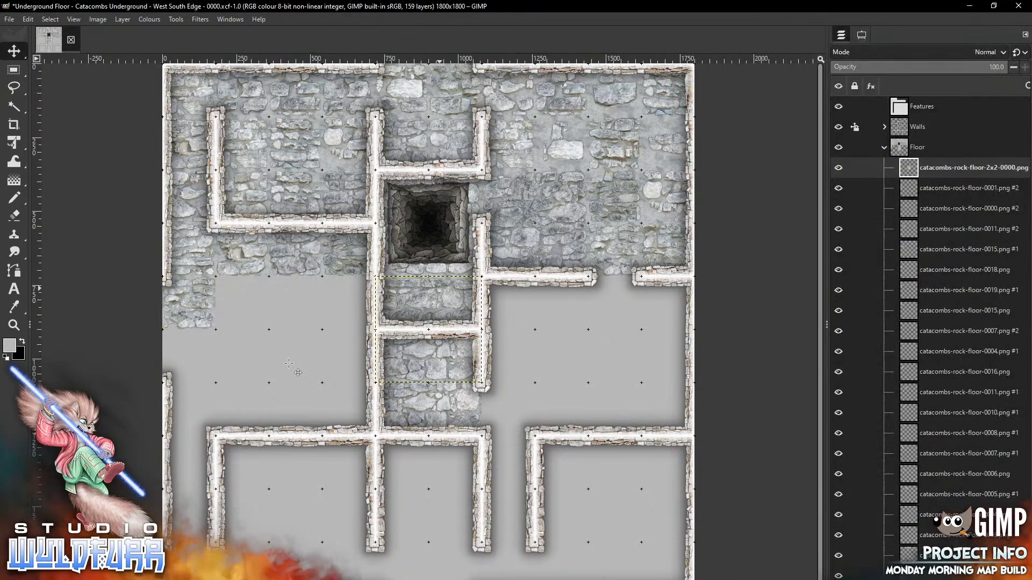
Set the 2x2 tile in the western room with floor-0003 beside it and floor-0004 below
left_click_drag(440, 288, 279, 287)
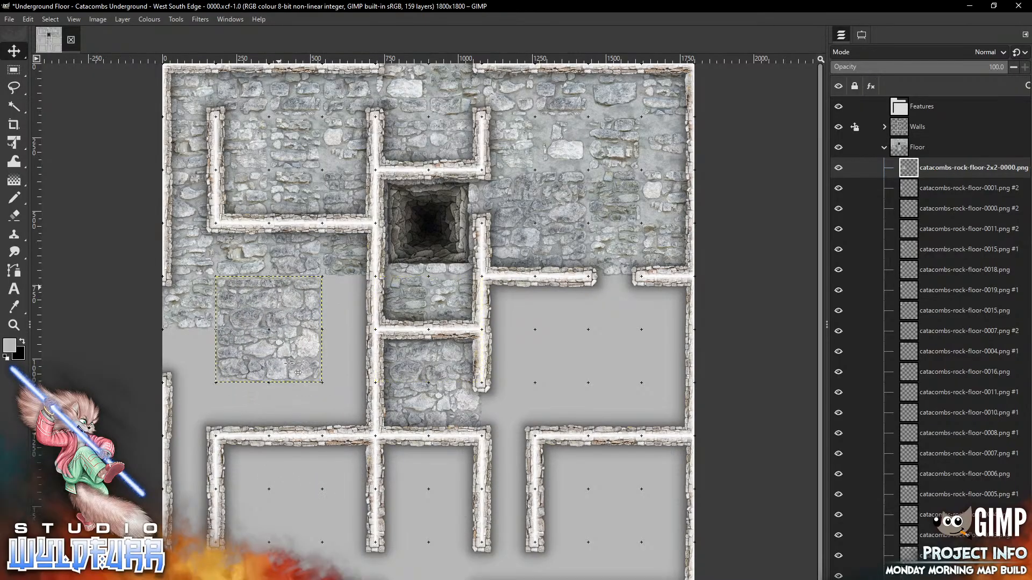
key("alt+Tab")
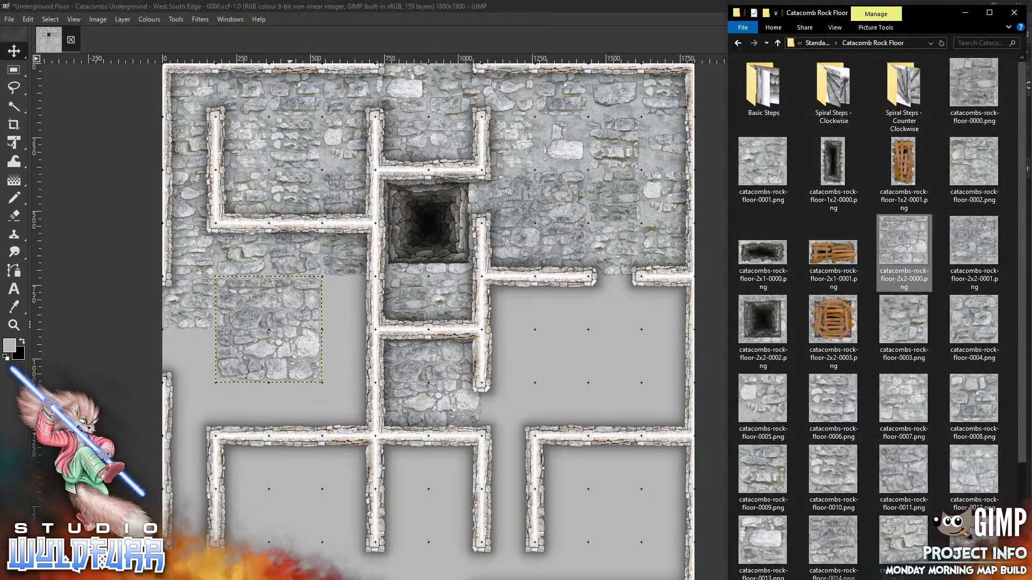
left_click_drag(908, 325, 290, 406)
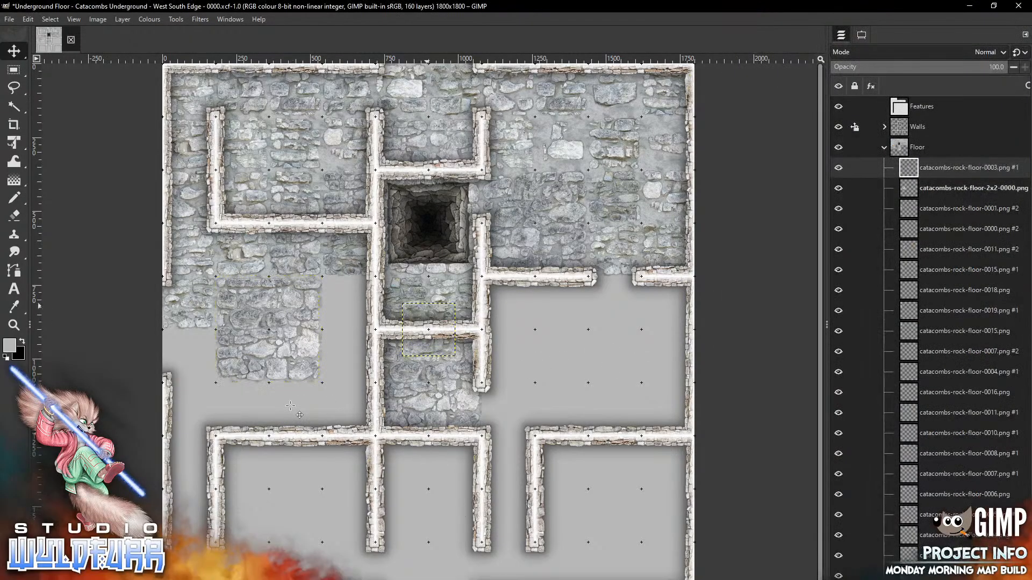
left_click_drag(427, 308, 347, 283)
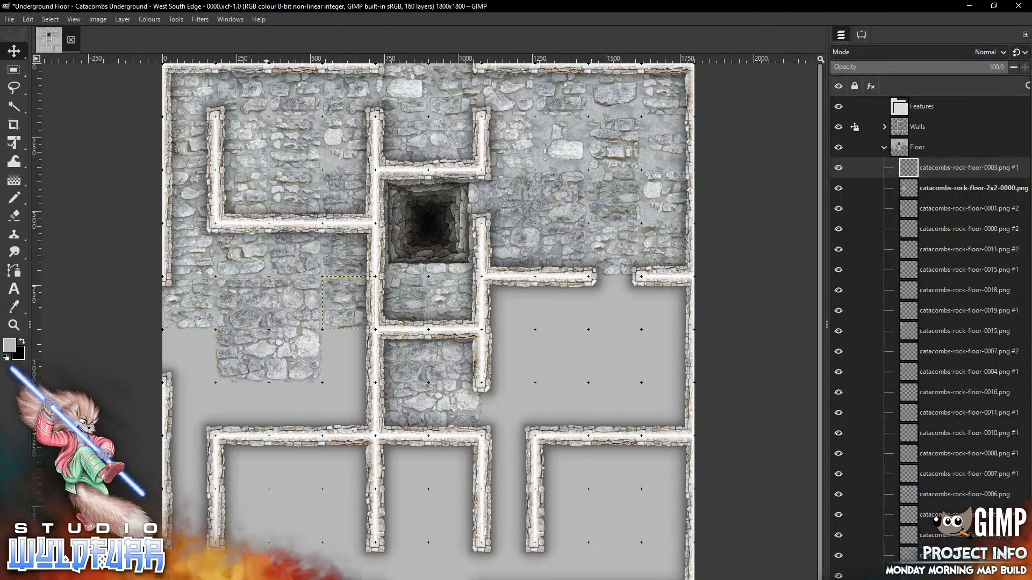
key("alt+Tab")
left_click_drag(962, 317, 311, 401)
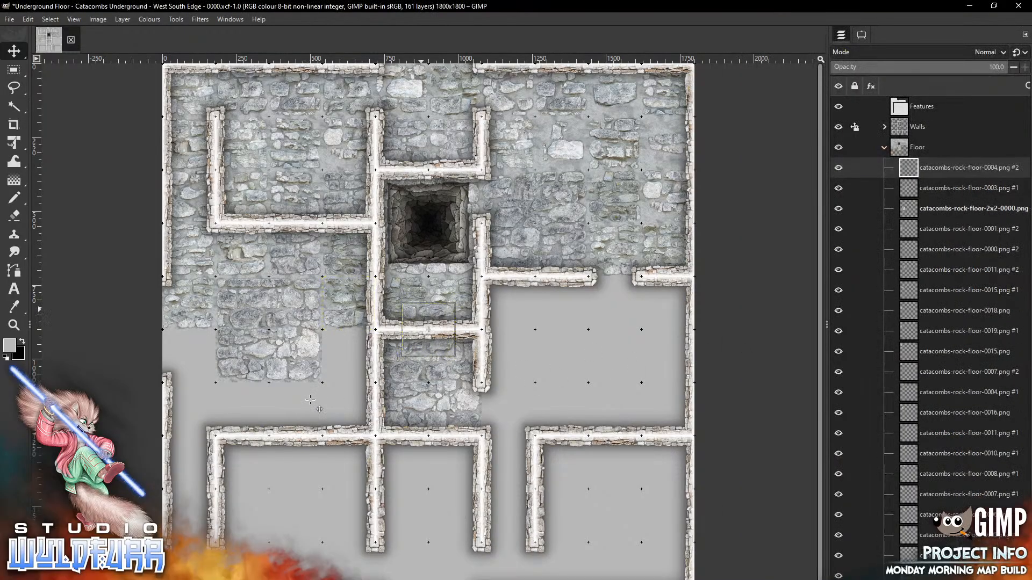
left_click_drag(429, 330, 349, 355)
Add floor tiles 0005, 0006 below the 2x2 tile, and 0007 at the room's lower left
key("alt+Tab")
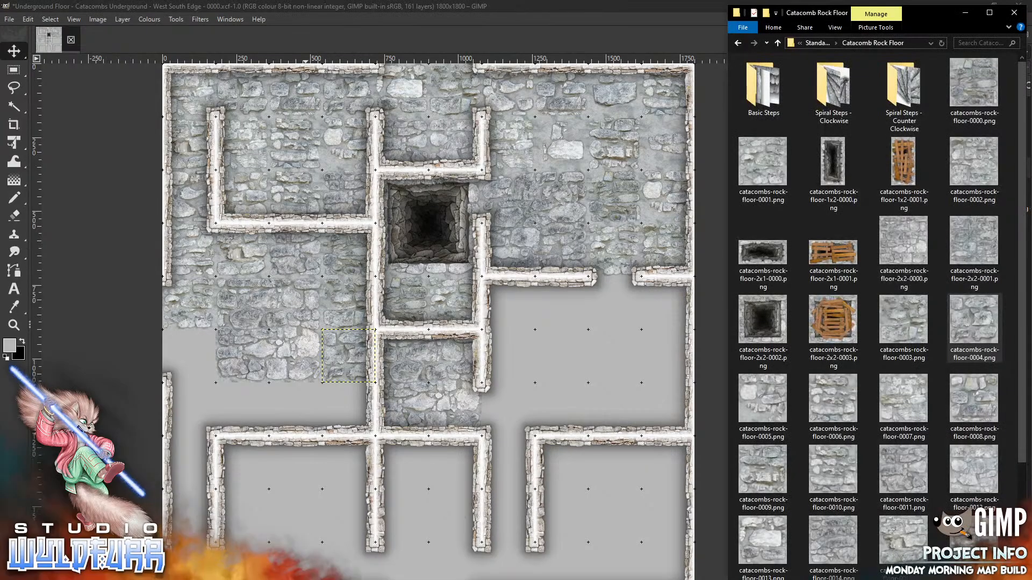
left_click_drag(771, 411, 201, 499)
key("alt+Tab")
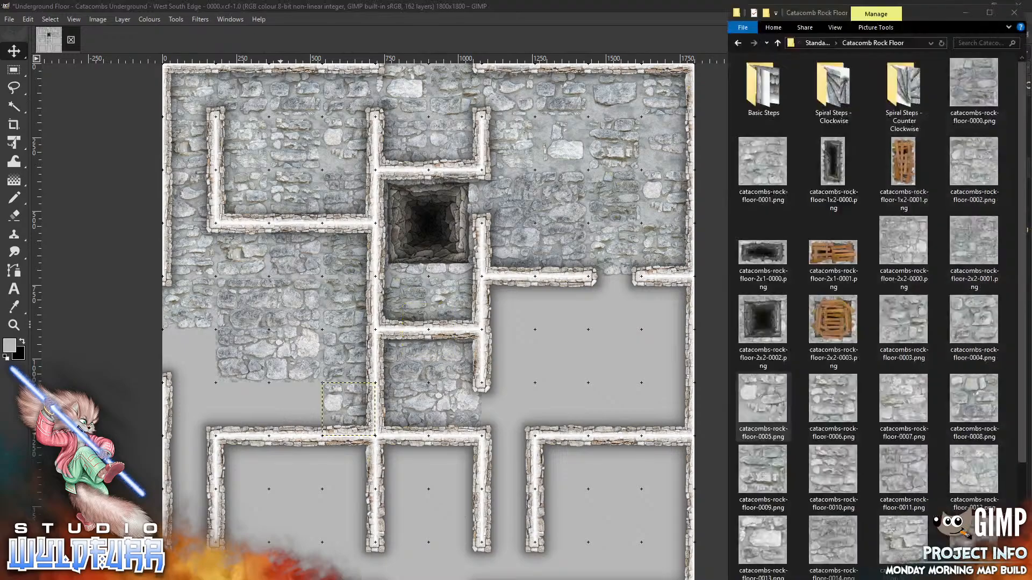
left_click_drag(835, 408, 278, 501)
mouse_move(449, 310)
left_mouse_down()
mouse_move(309, 410)
mouse_move(316, 390)
left_mouse_up()
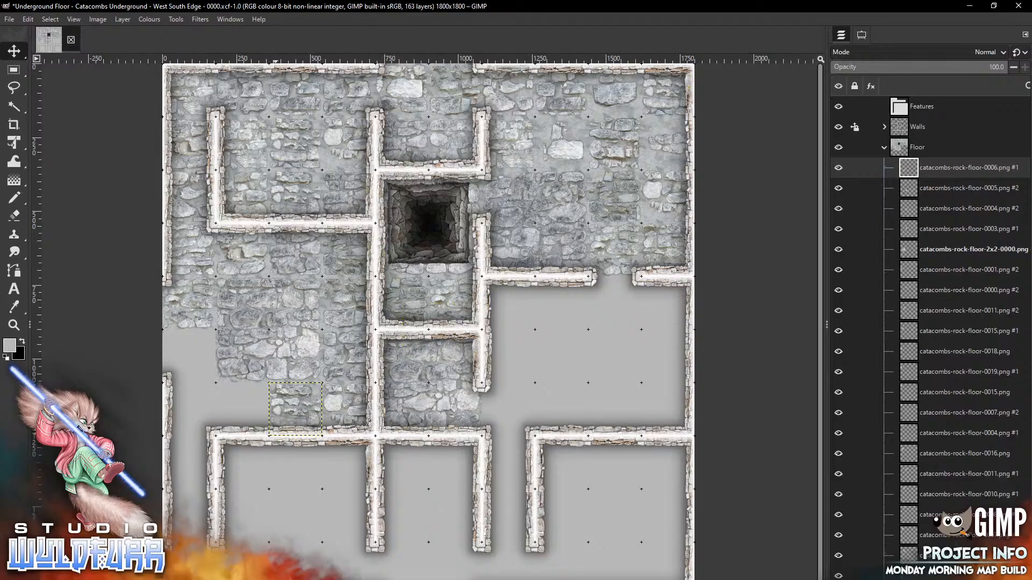
key("alt+Tab")
left_click_drag(900, 395, 281, 501)
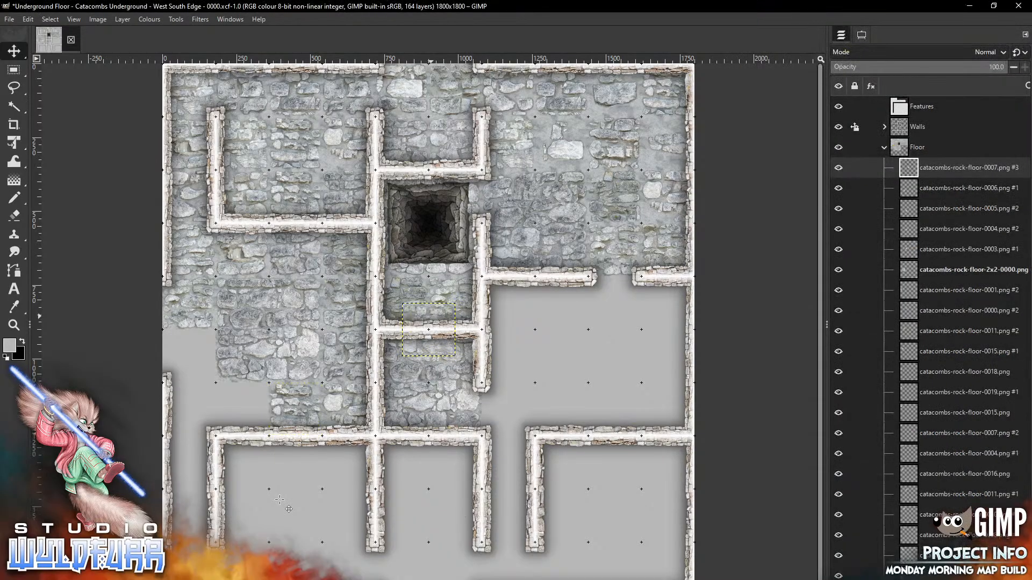
left_click_drag(430, 316, 250, 397)
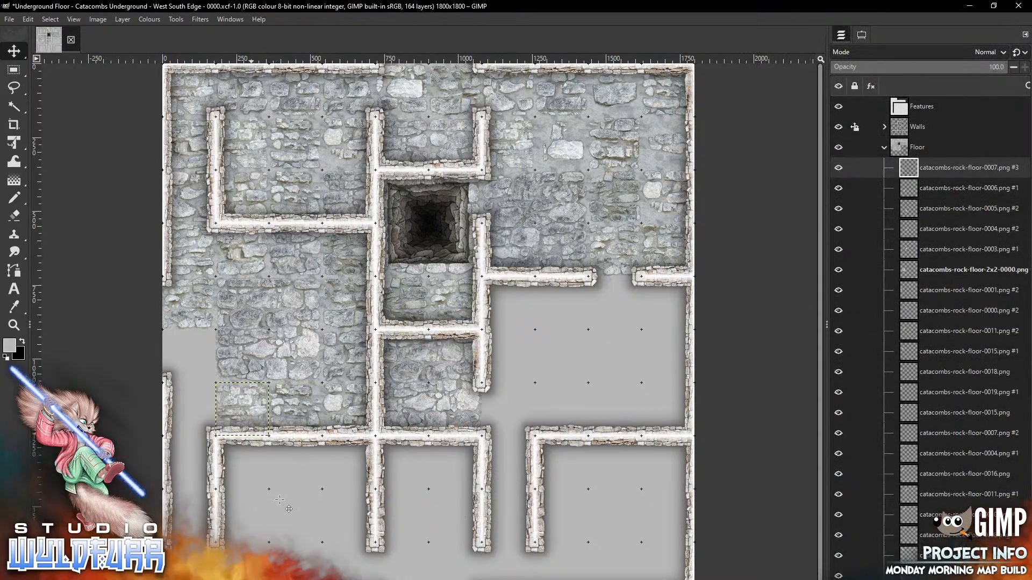
Fill the west edge and left corridor cell with floor tiles 0008 and 0009
key("alt+Tab")
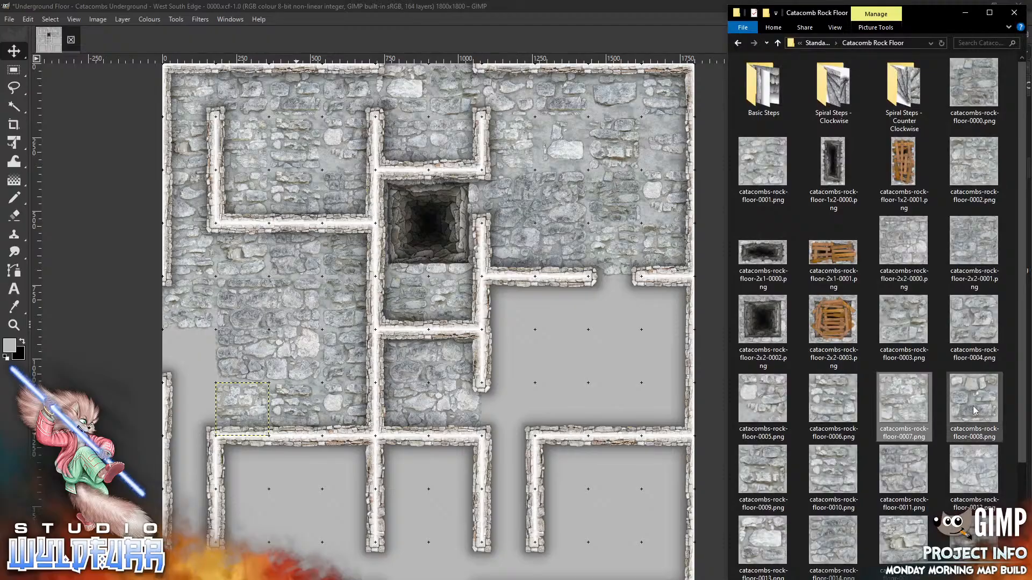
left_click_drag(975, 410, 274, 522)
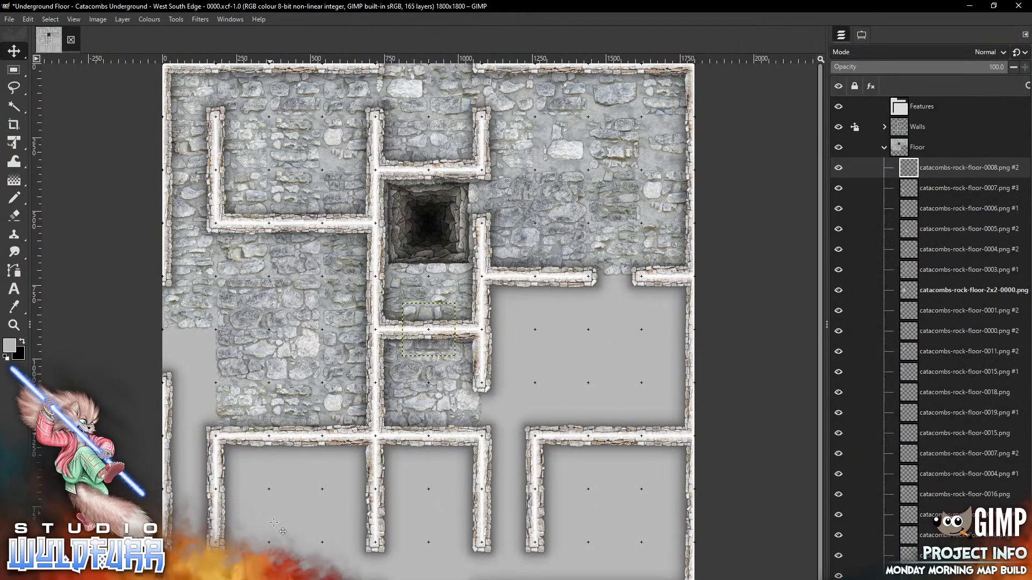
left_click_drag(444, 353, 206, 380)
key("alt+Tab")
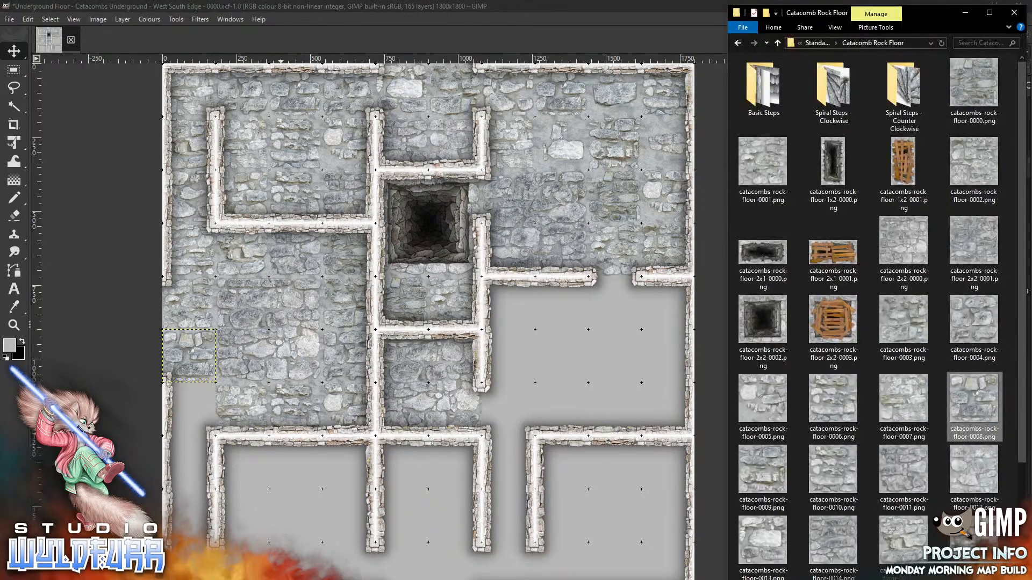
left_click_drag(764, 468, 264, 483)
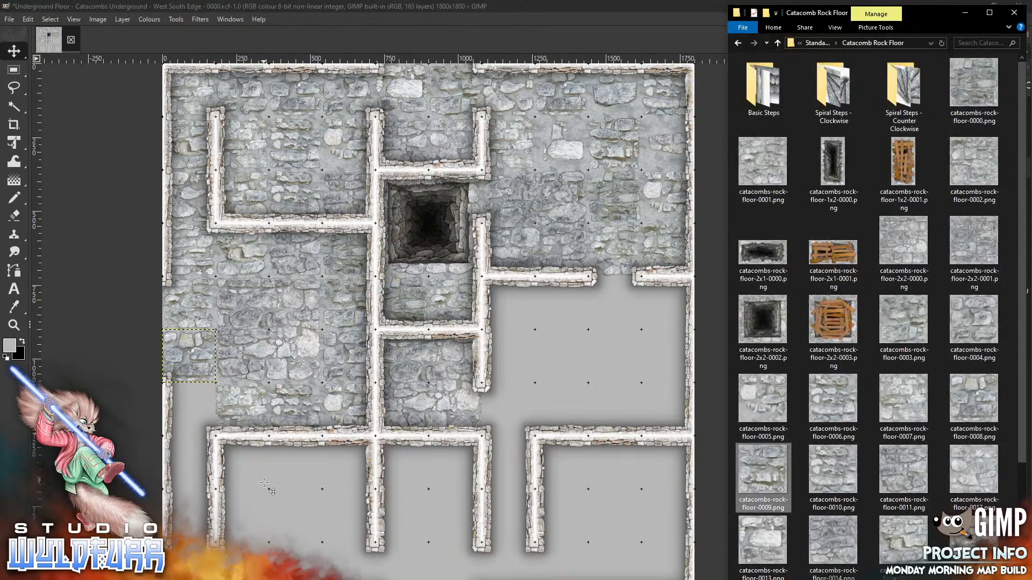
mouse_move(436, 314)
left_mouse_down()
mouse_move(275, 439)
mouse_move(197, 394)
left_mouse_up()
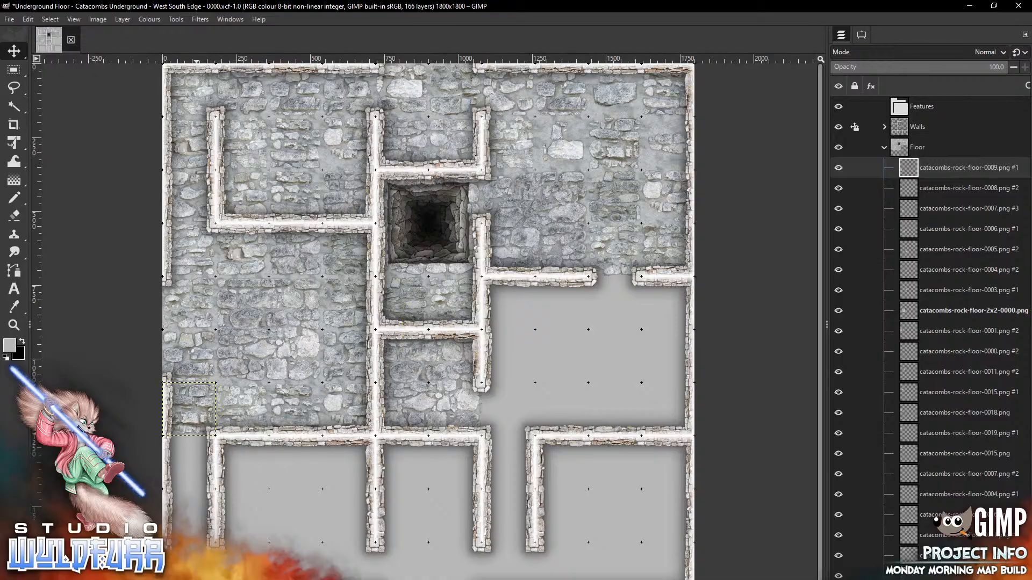
Place floor-0010 in the lower-left corridor and add the 1x2 pit tile between southern rooms
key("alt+Tab")
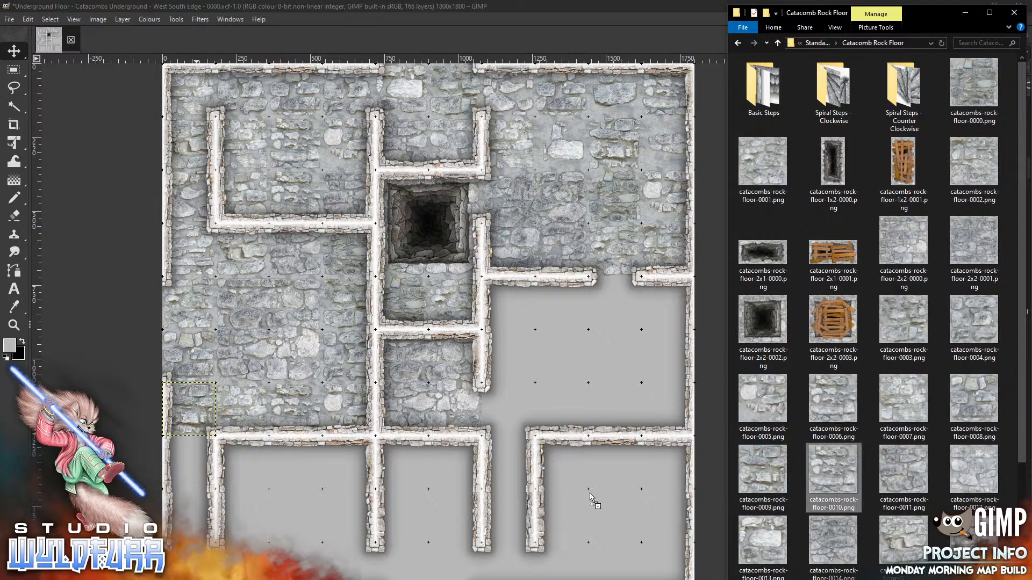
left_click(500, 493)
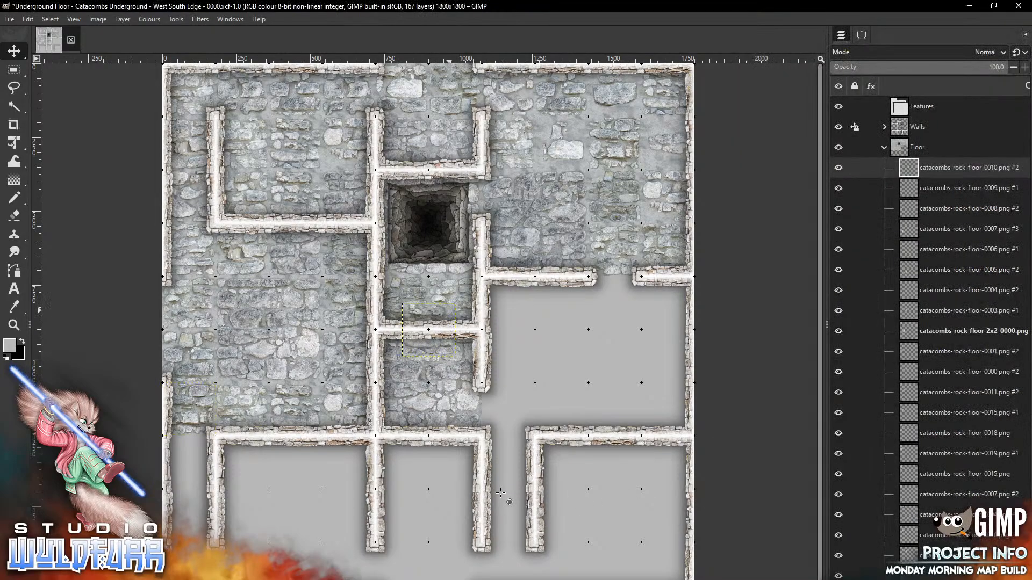
mouse_move(449, 310)
left_mouse_down()
mouse_move(277, 505)
mouse_move(206, 448)
left_mouse_up()
key("alt+Tab")
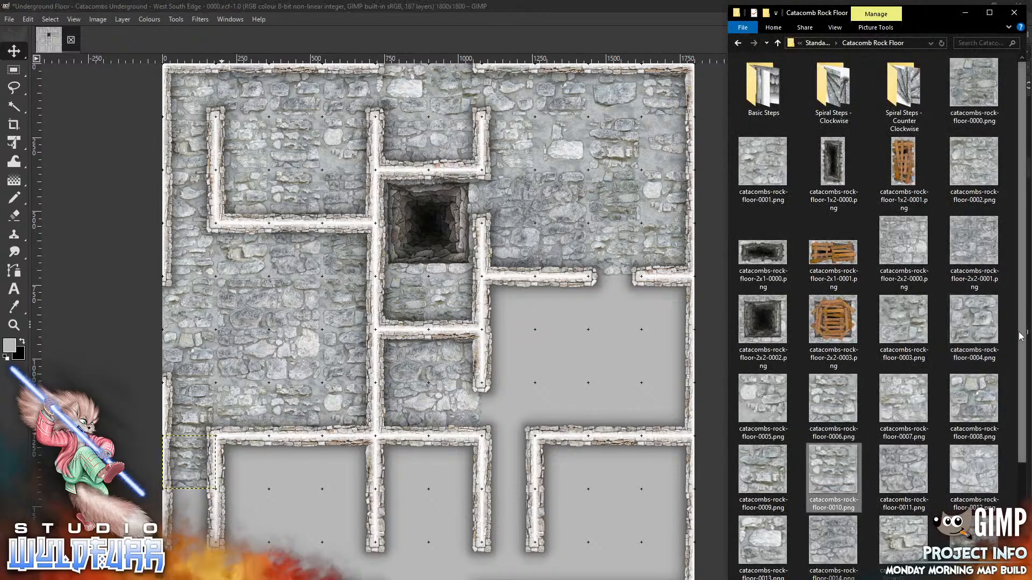
left_click_drag(833, 161, 596, 545)
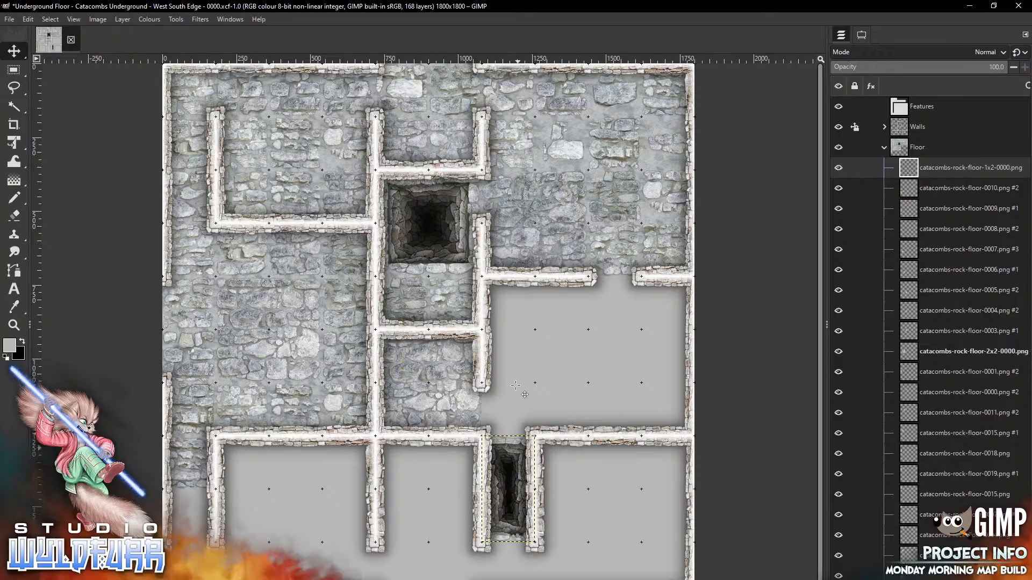
Place the floor-0028 pit tile in the map's bottom-left corridor
key("alt+Tab")
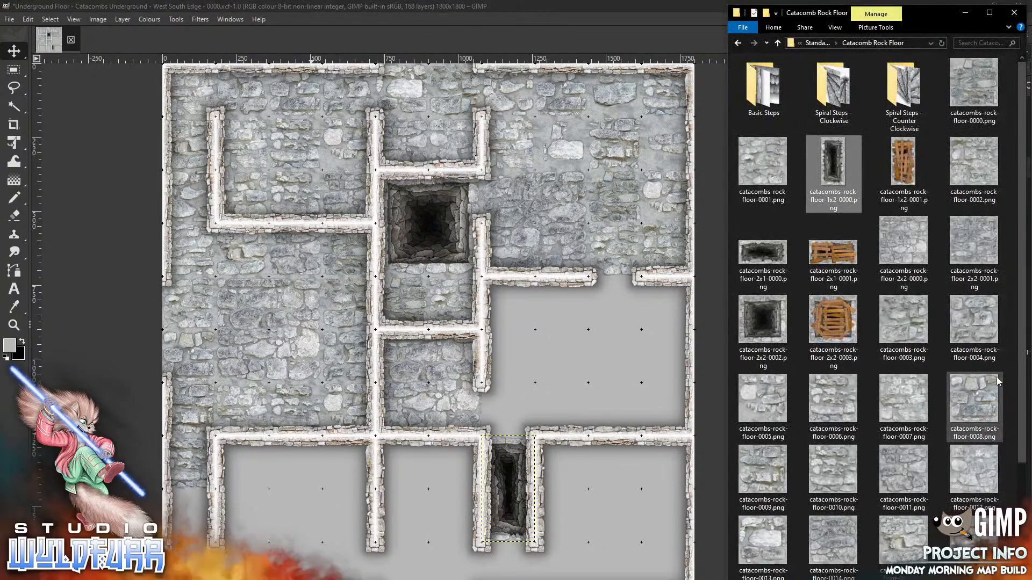
left_click_drag(1022, 376, 1023, 506)
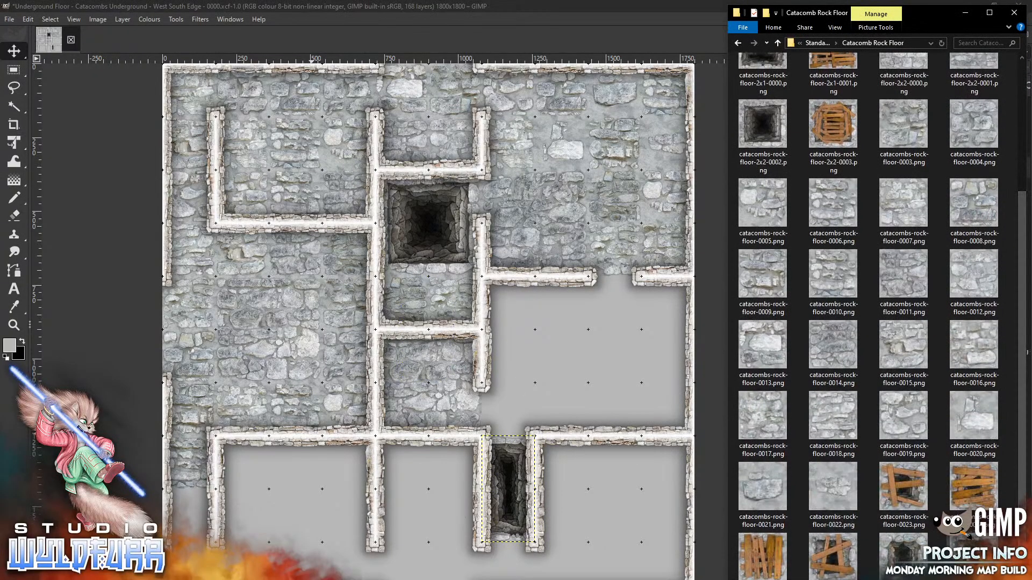
left_click_drag(976, 554, 235, 523)
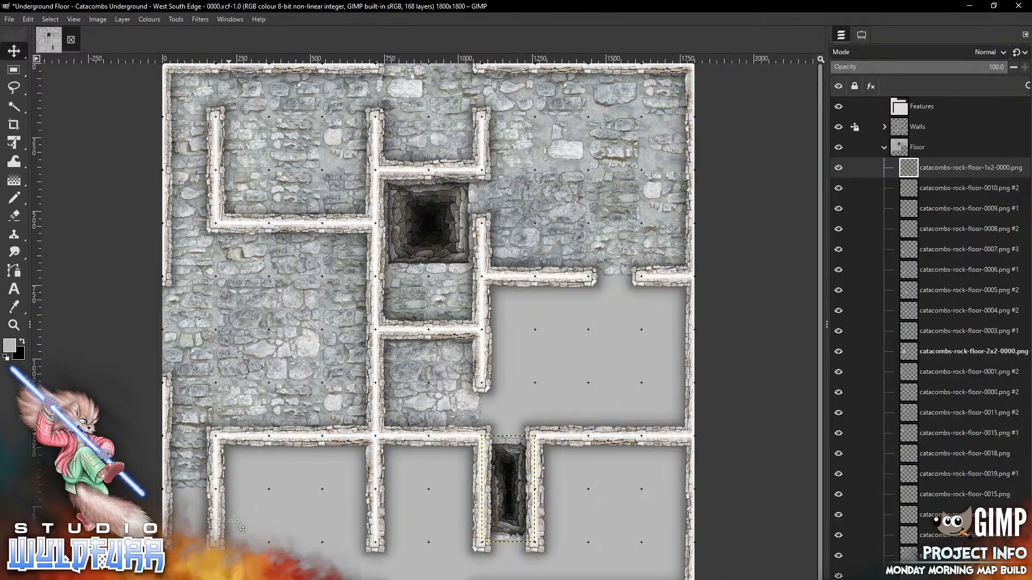
left_click_drag(436, 320, 198, 504)
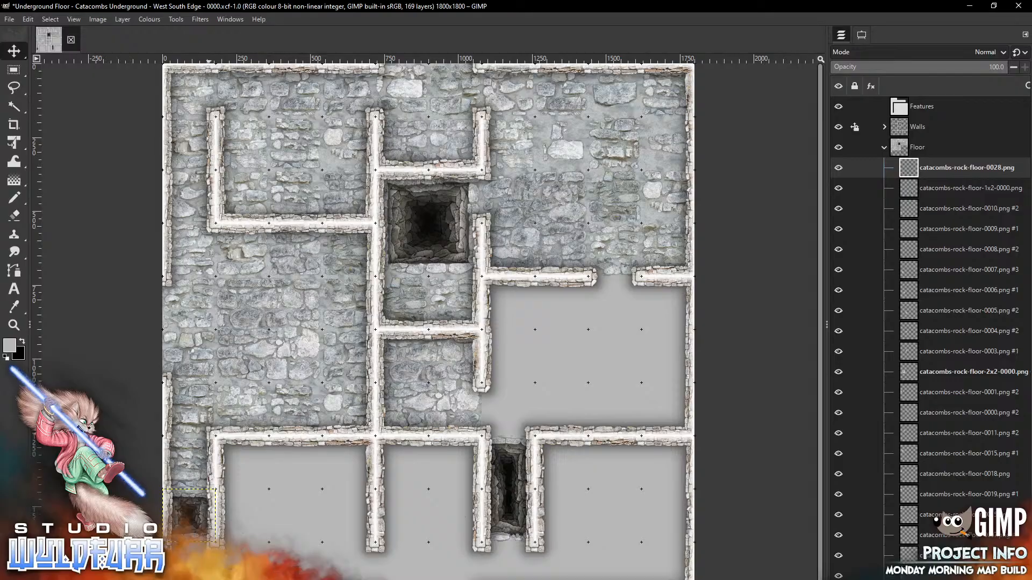
Add a copy of the rock-floor-0018 tile to the map
key("alt+Tab")
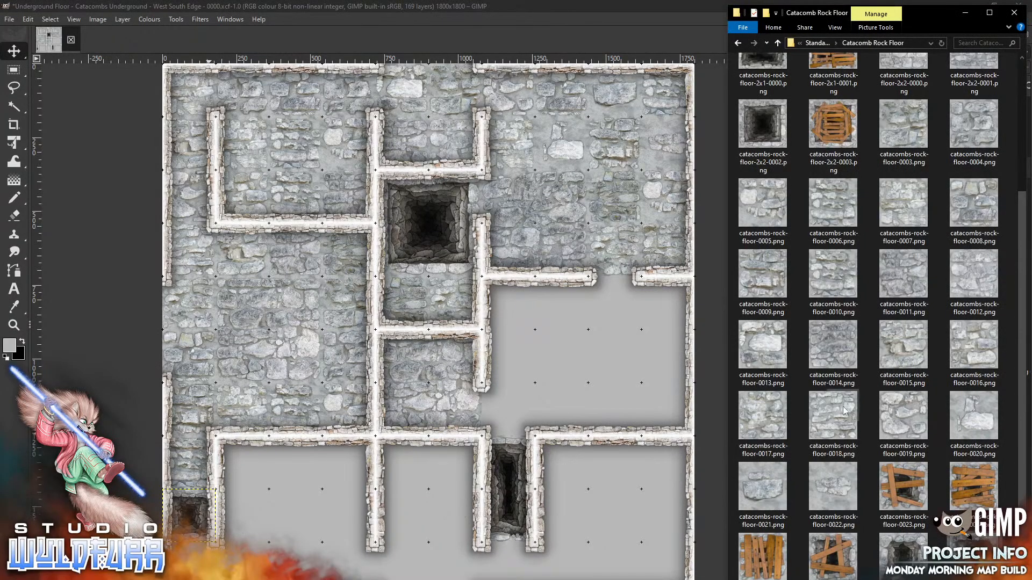
left_click_drag(843, 412, 299, 508)
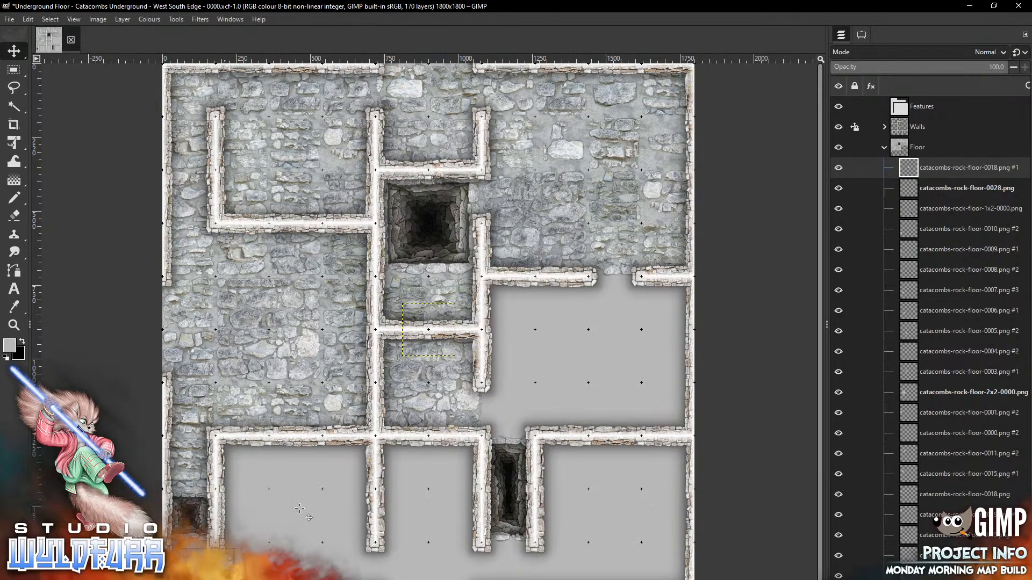
left_click_drag(300, 509, 300, 509)
key("alt+Tab")
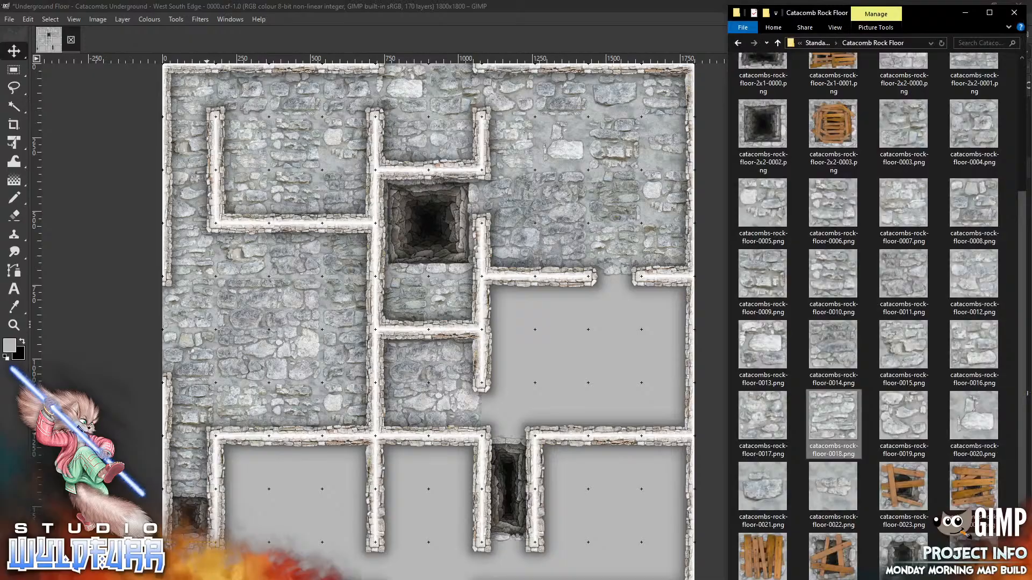
Move a new rock-floor tile into the lower-left room and paste another copied tile onto the map
left_click(268, 526)
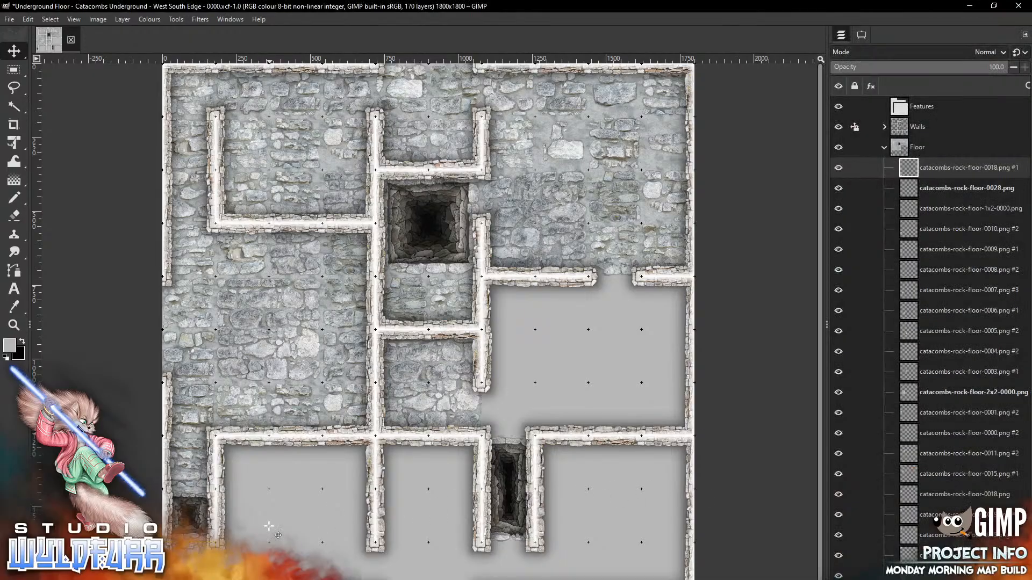
left_click_drag(431, 312, 245, 550)
key("alt+Tab")
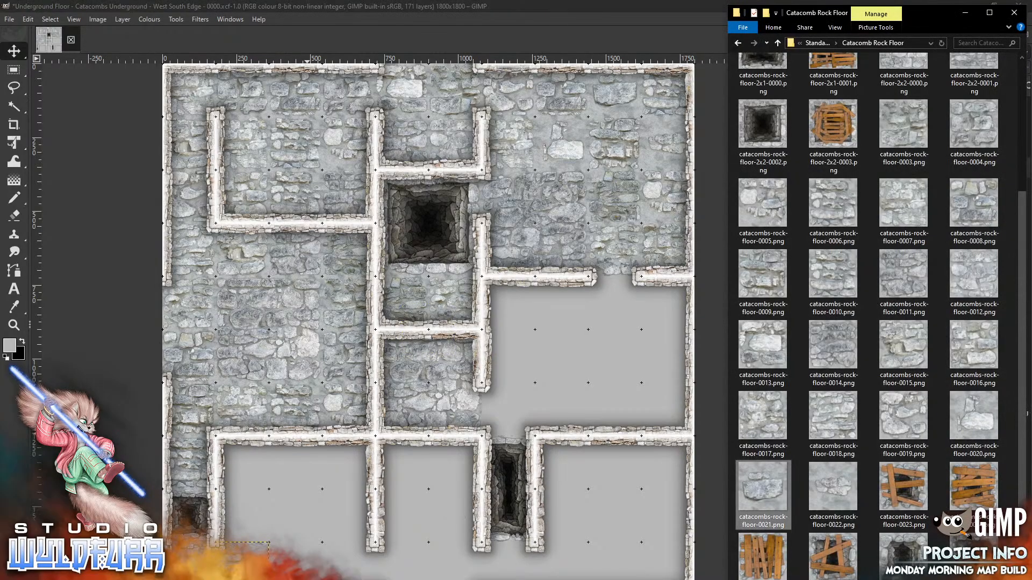
left_click(302, 510)
key("ctrl+x")
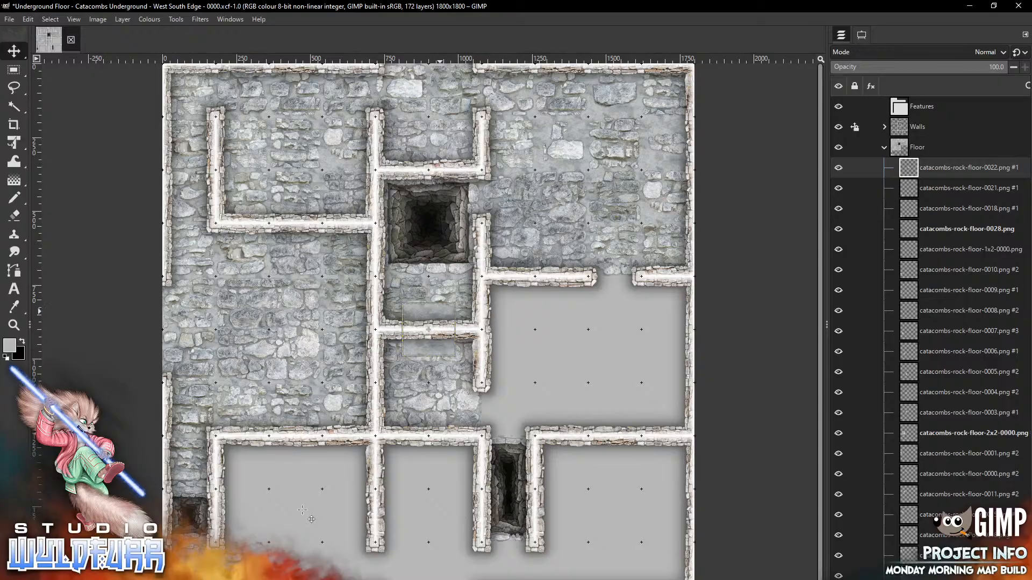
key("ctrl+v")
Add the floor-0020 and floor-0000 tiles and place them in the lower-left room
key("alt+Tab")
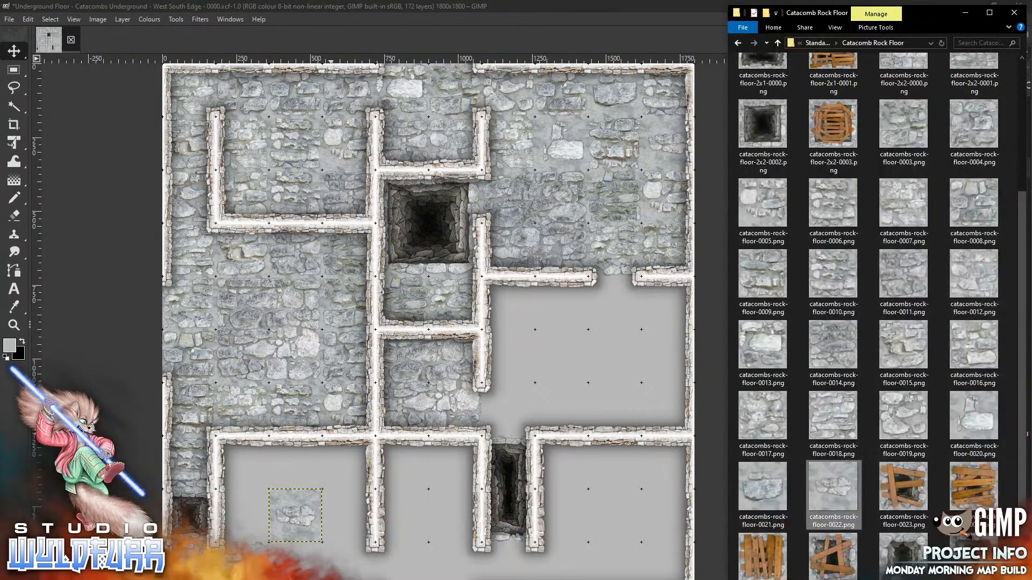
left_click_drag(974, 419, 336, 487)
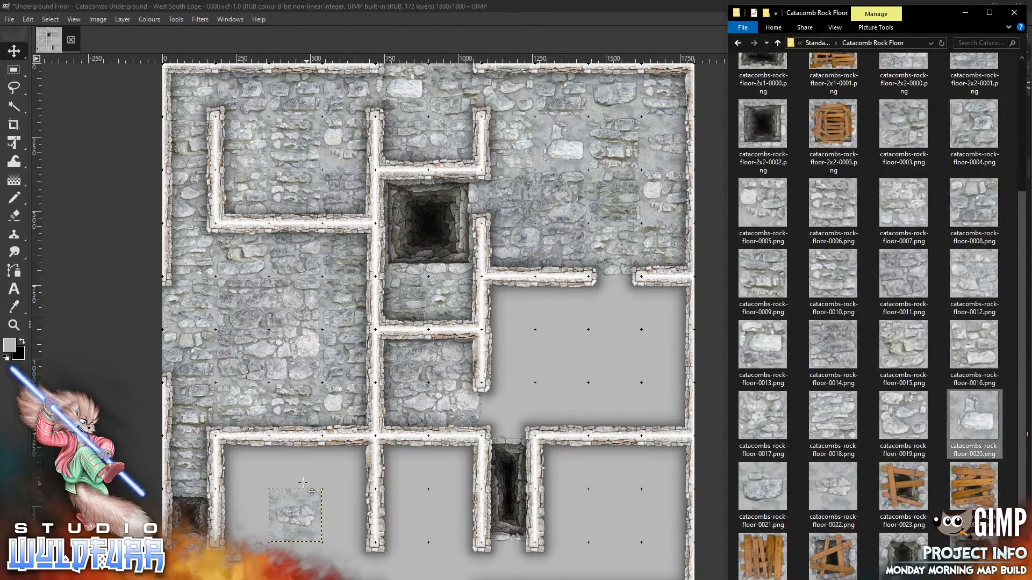
left_click_drag(435, 342, 355, 475)
key("alt+Tab")
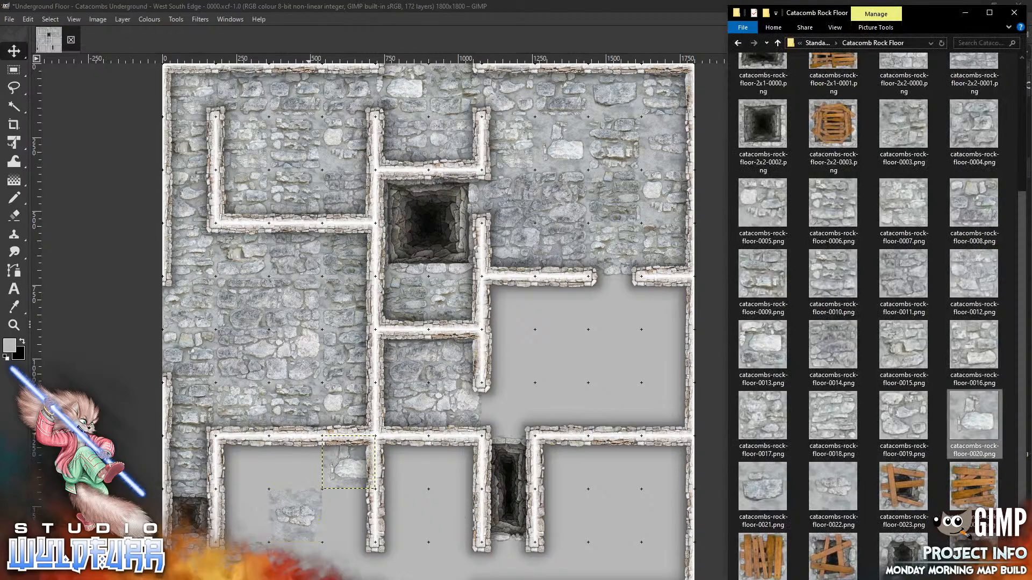
scroll(979, 95, "up", 3)
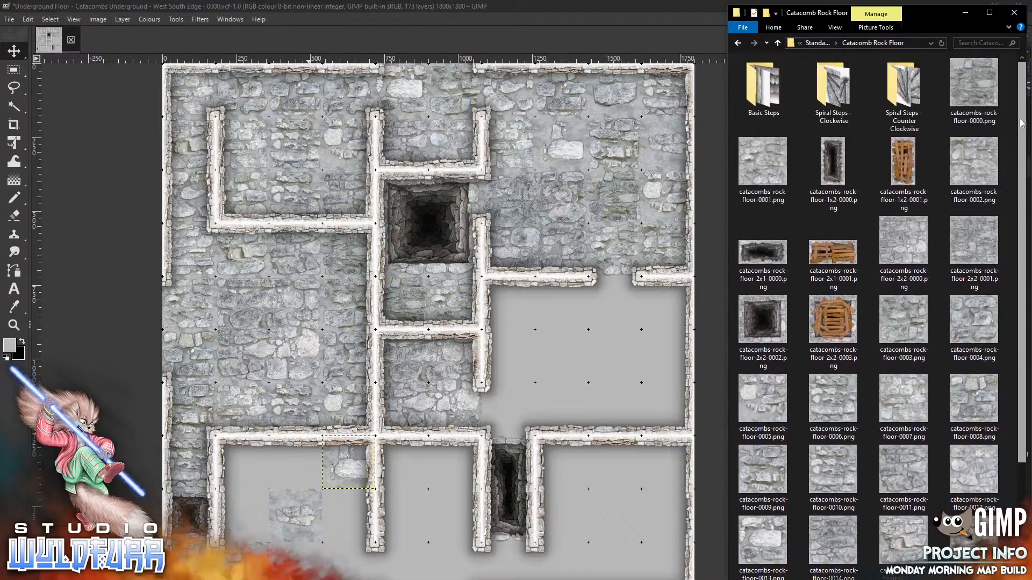
left_click_drag(976, 88, 338, 467)
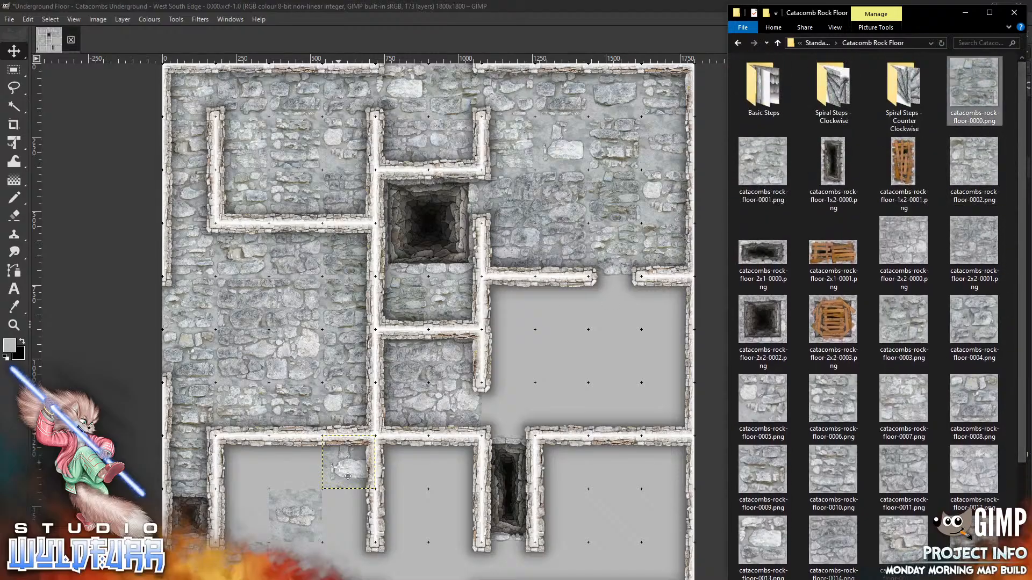
mouse_move(436, 309)
left_mouse_down()
mouse_move(315, 473)
mouse_move(252, 447)
left_mouse_up()
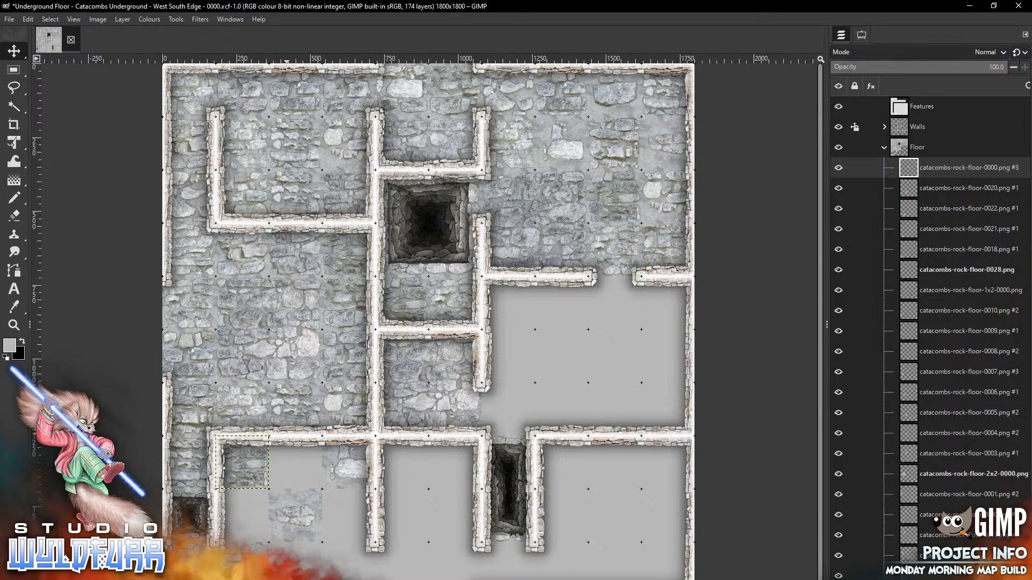
Add the floor-0001 and floor-0002 tiles to fill gaps in the lower-left room
key("alt+Tab")
left_click_drag(768, 164, 528, 376)
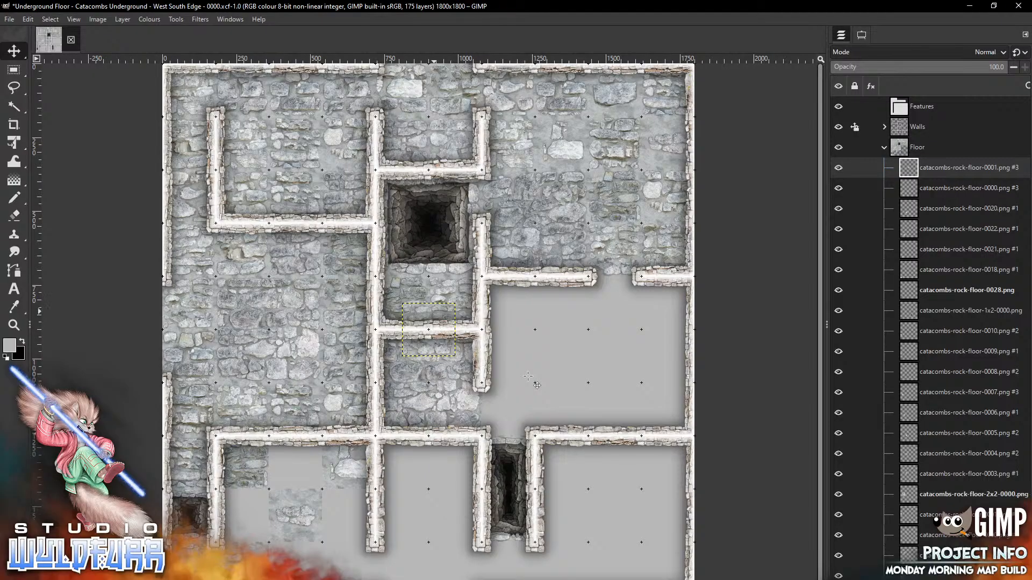
left_click_drag(529, 376, 395, 508)
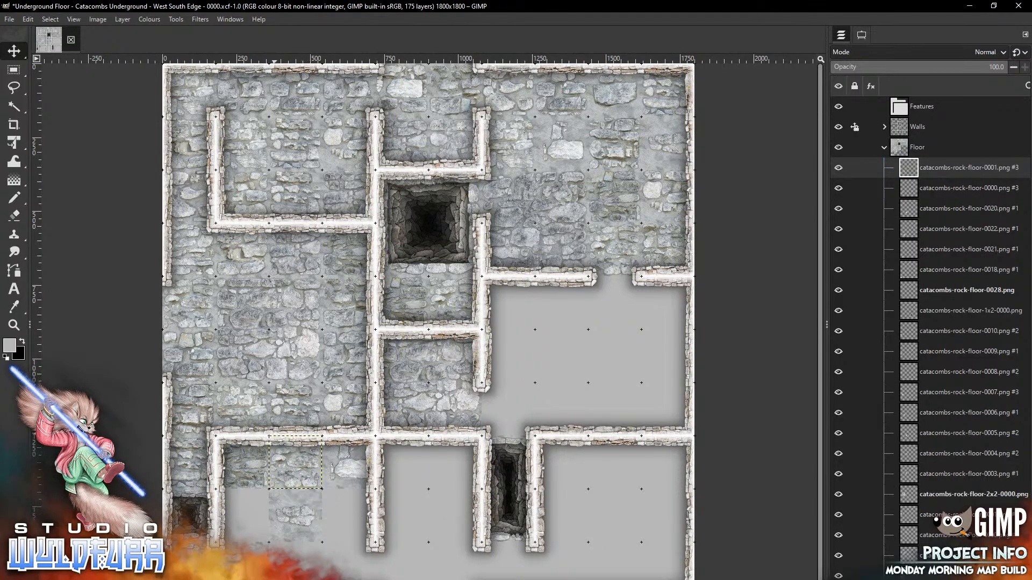
key("alt+Tab")
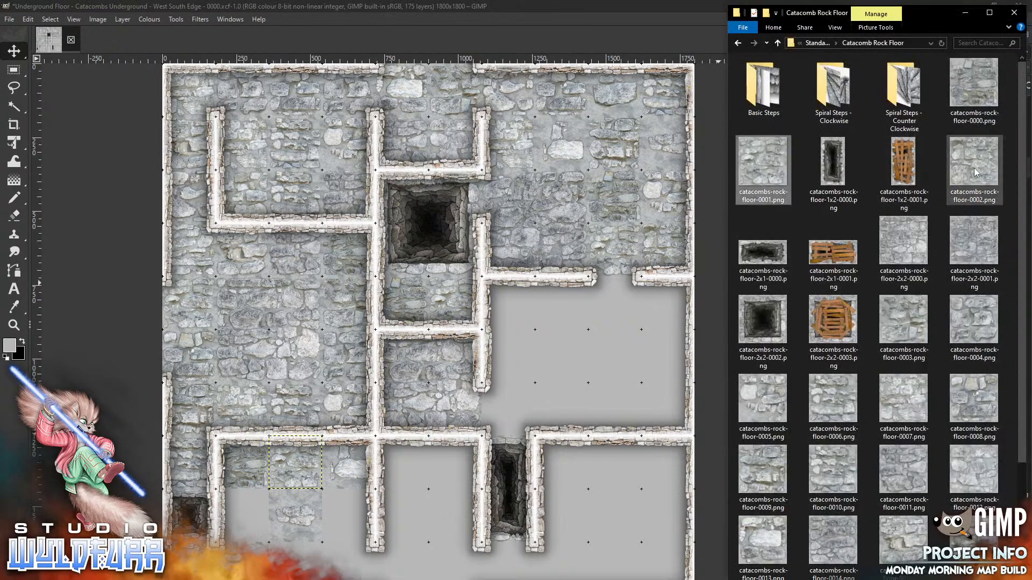
left_click_drag(976, 172, 658, 306)
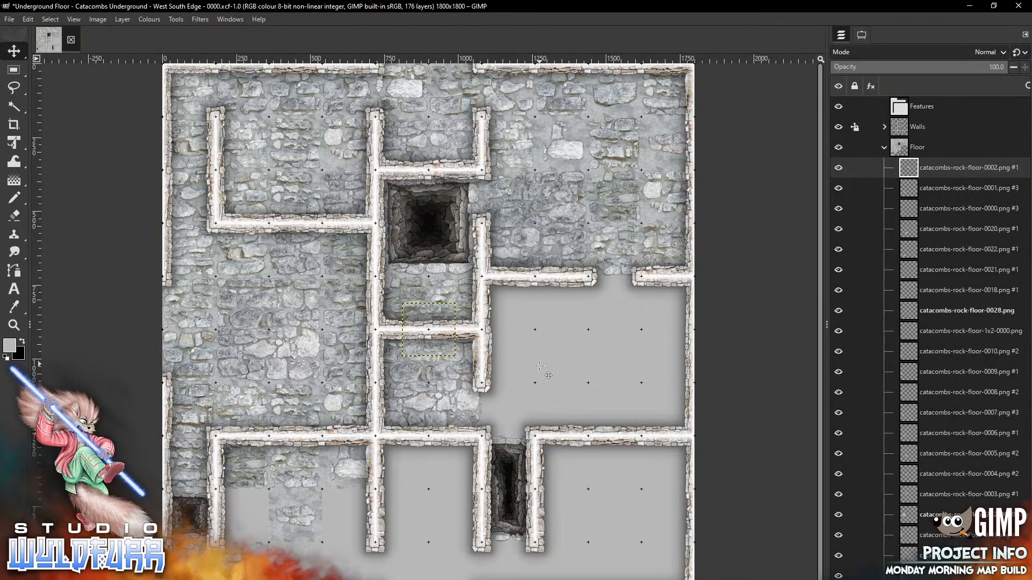
left_click_drag(539, 366, 459, 551)
Paste the floor-0003 tile into an empty lower-left cell
key("alt+Tab")
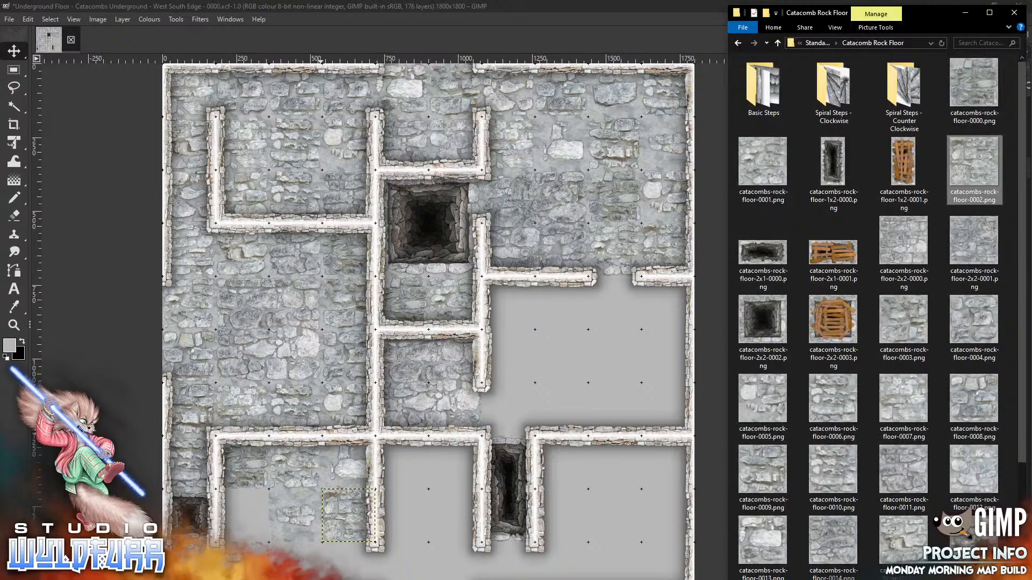
left_click(561, 395)
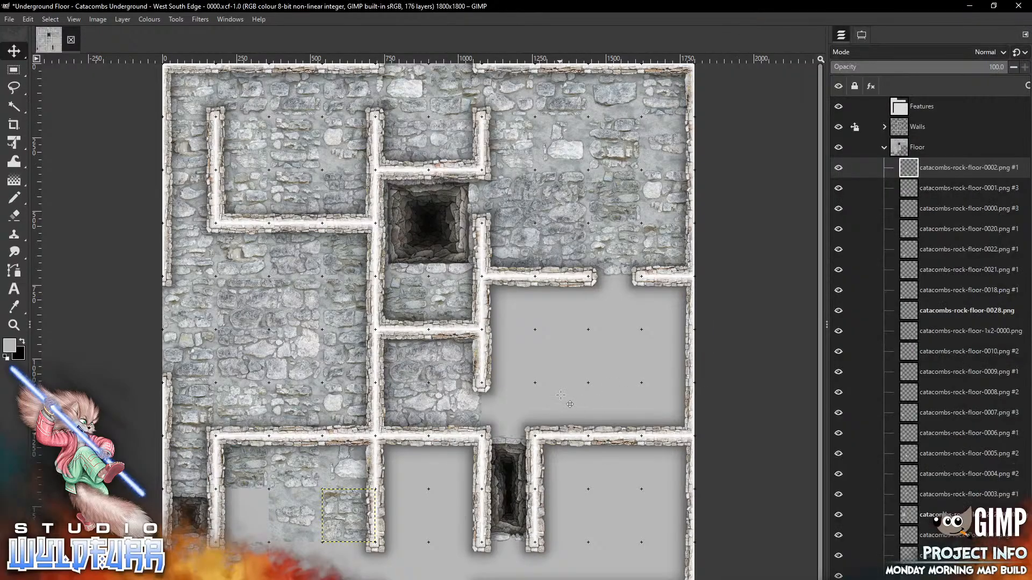
key("ctrl+v")
mouse_move(442, 315)
left_mouse_down()
mouse_move(350, 440)
mouse_move(266, 512)
left_mouse_up()
Copy the floor-0006 tile into the lower-left room's bottom row
key("alt+Tab")
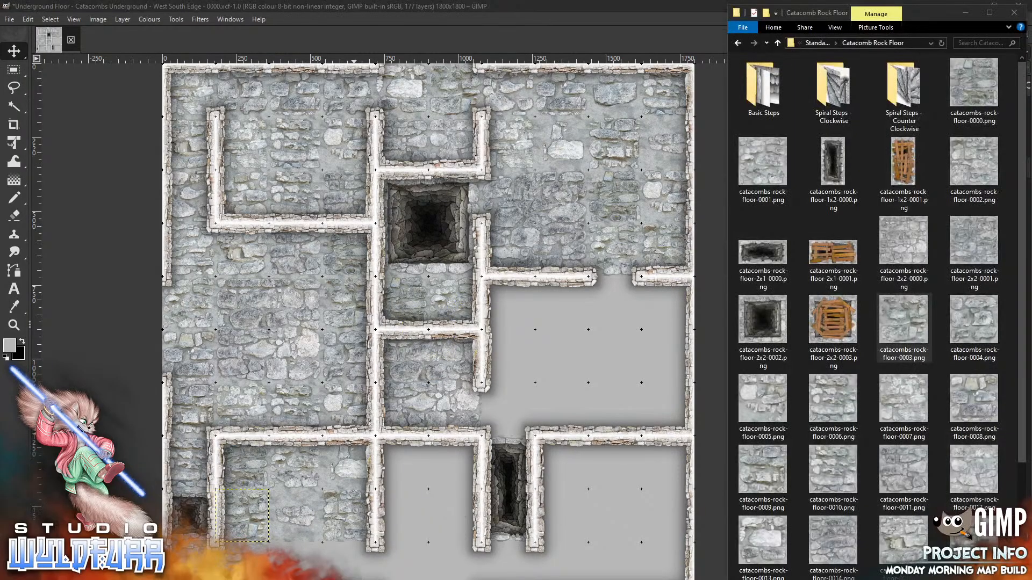
left_click(833, 398)
key("ctrl+c")
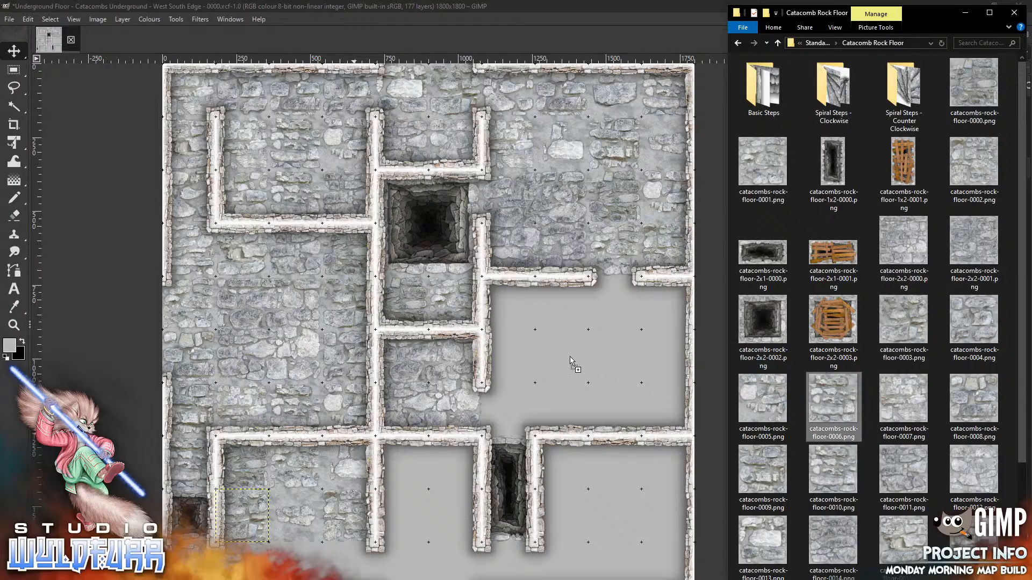
left_click(570, 358)
key("ctrl+v")
mouse_move(442, 322)
left_mouse_down()
mouse_move(422, 398)
mouse_move(331, 571)
mouse_move(309, 563)
left_mouse_up()
Place the floor-0005 tile in the bottom row and copy another floor-0006 tile
key("alt+Tab")
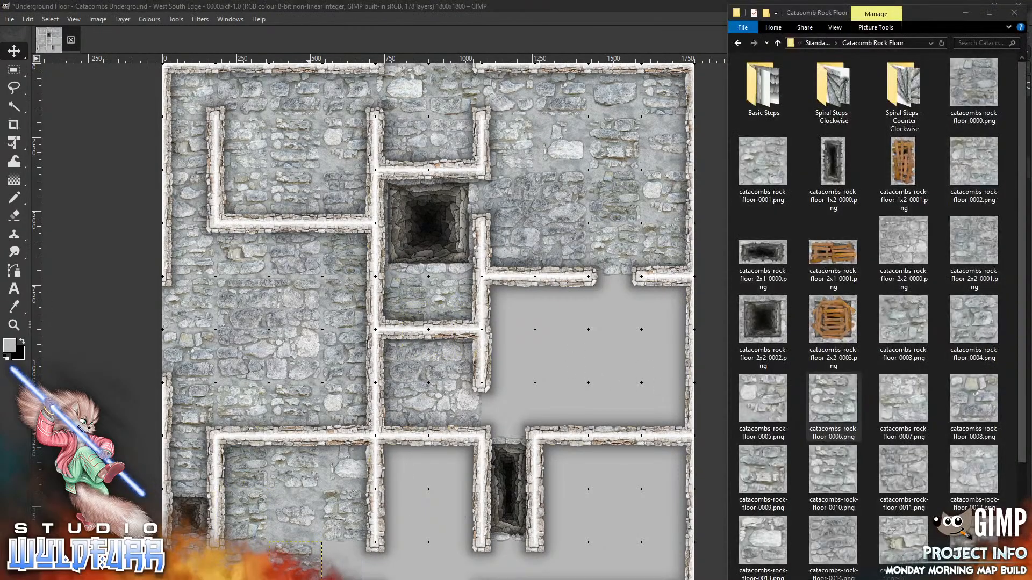
left_click(770, 401)
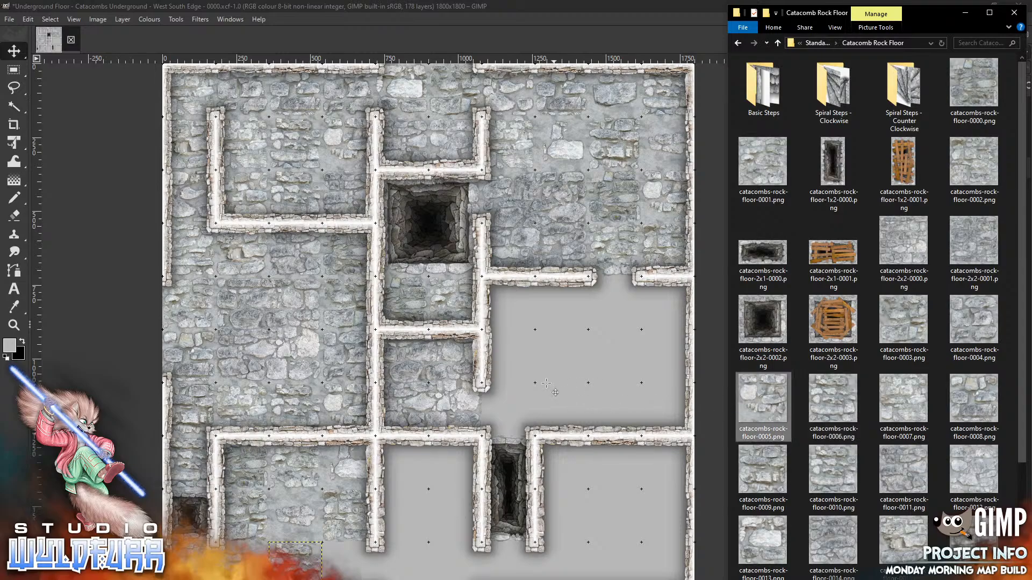
key("ctrl+c")
left_click(546, 383)
key("ctrl+v")
mouse_move(430, 315)
left_mouse_down()
mouse_move(369, 540)
mouse_move(347, 554)
left_mouse_up()
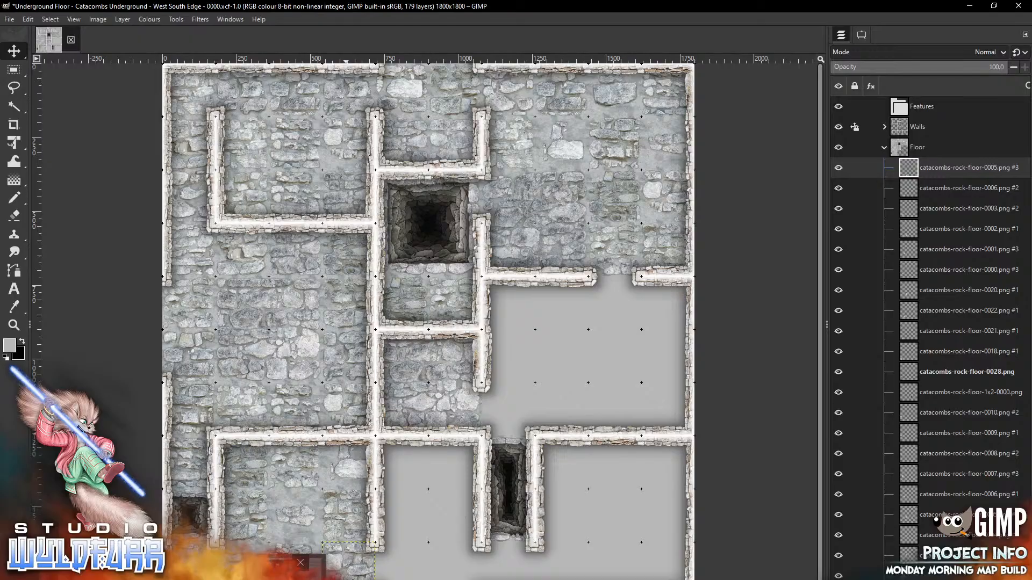
key("alt+Tab")
left_click(833, 400)
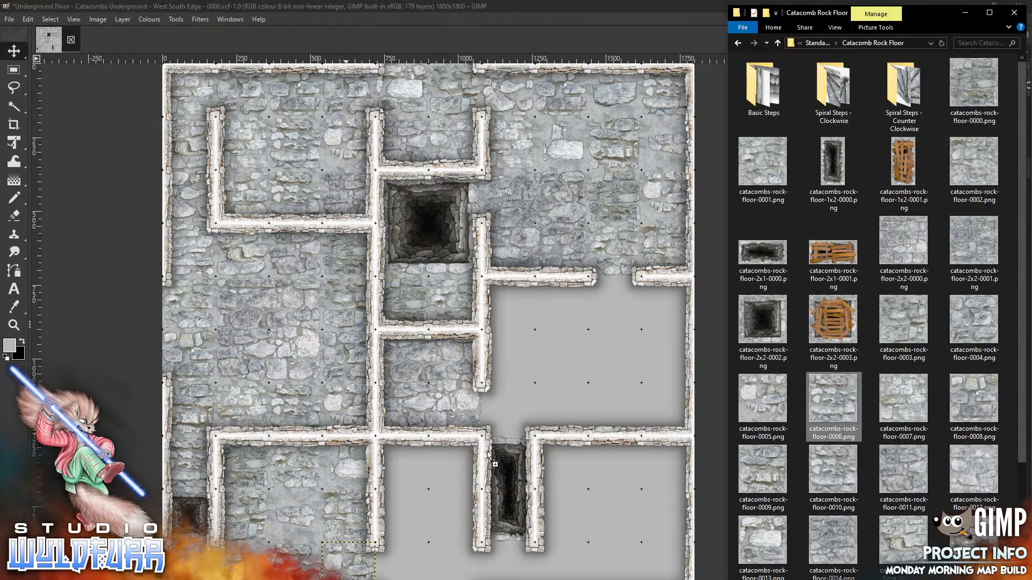
left_click(411, 482)
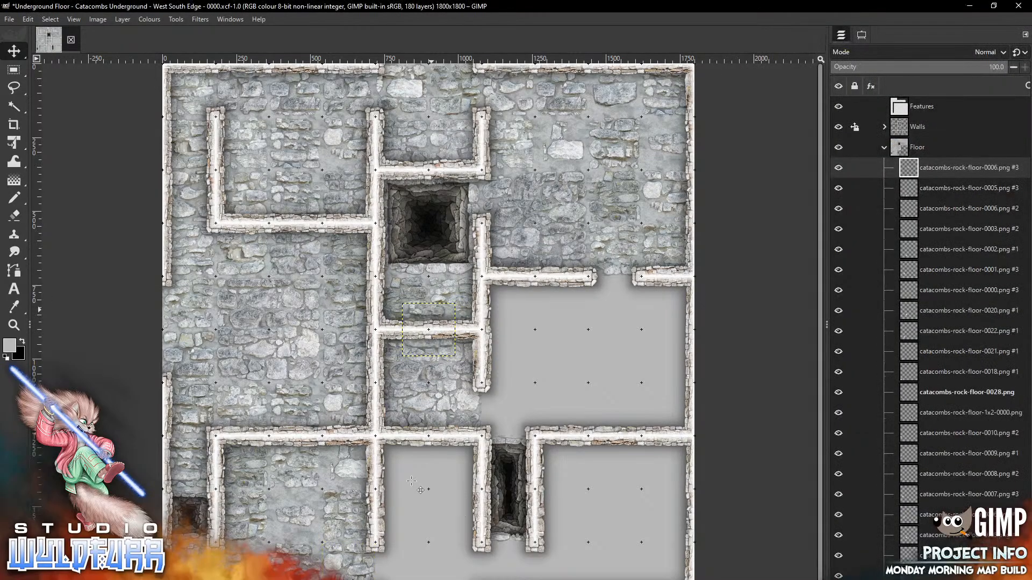
Place floor-0006, floor-0007 and floor-0008 tiles in the lower room near the bottom edge
left_click_drag(439, 352, 413, 485)
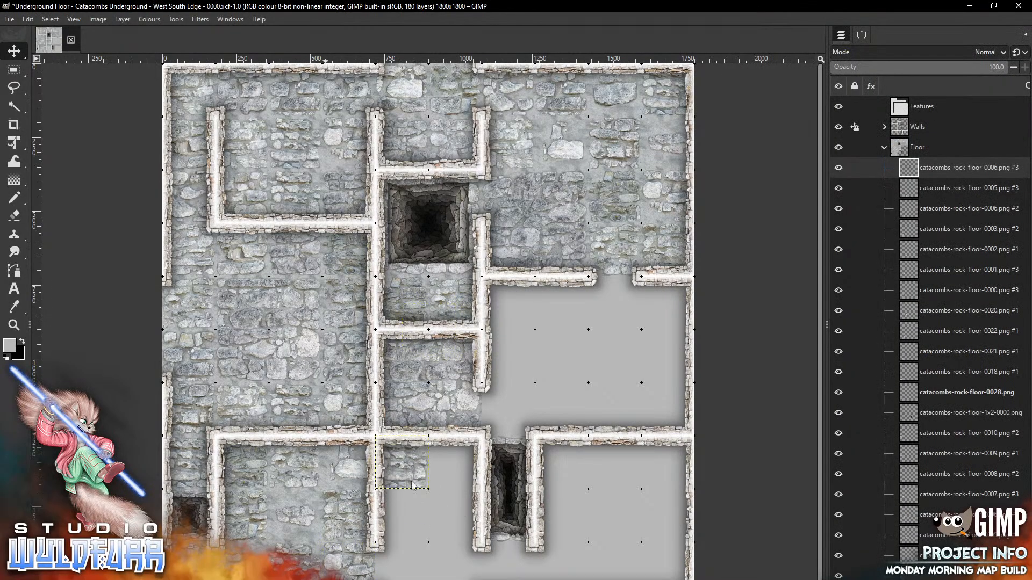
key("alt+Tab")
left_click_drag(904, 400, 585, 337)
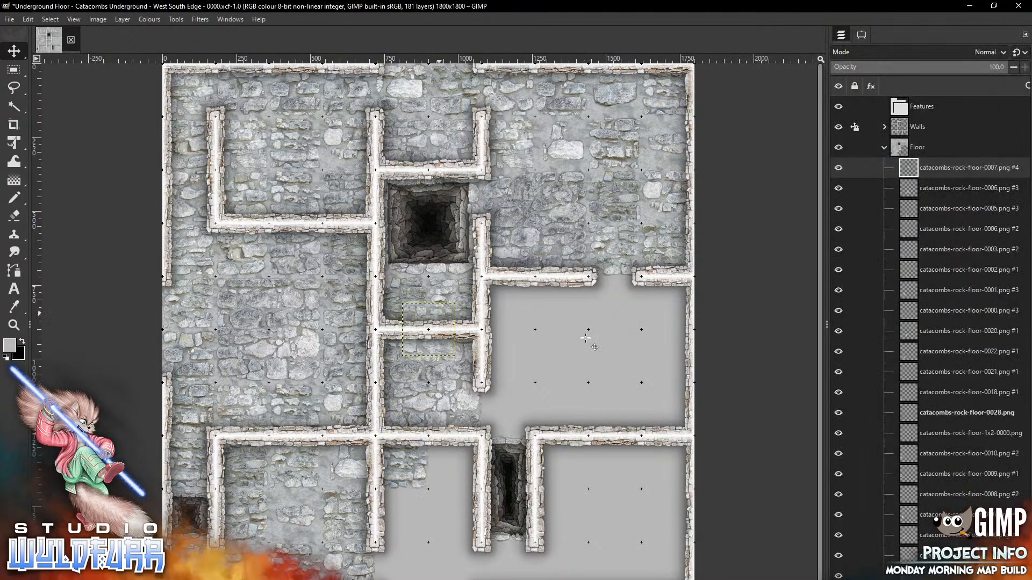
left_click_drag(440, 314, 461, 492)
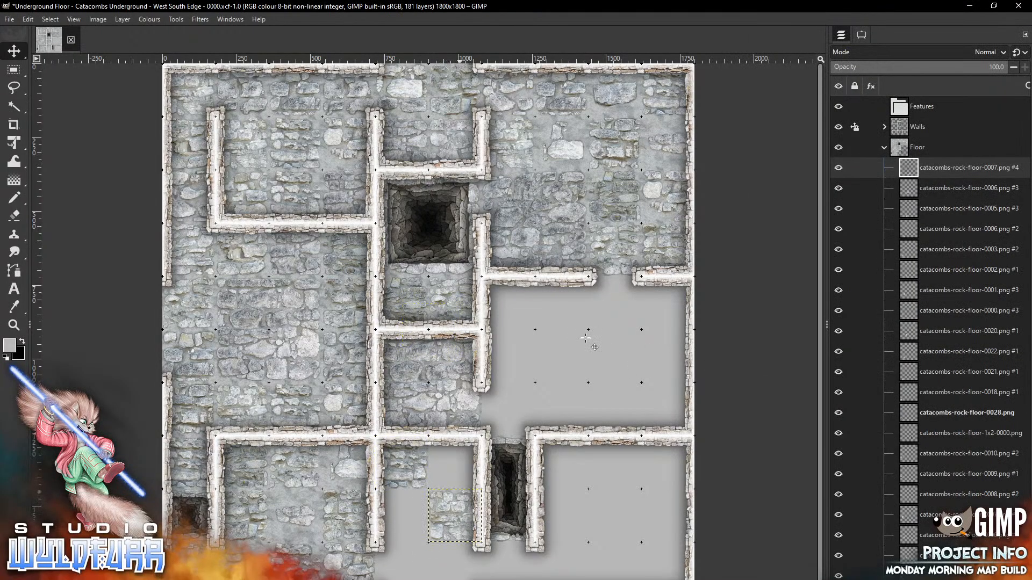
key("alt+Tab")
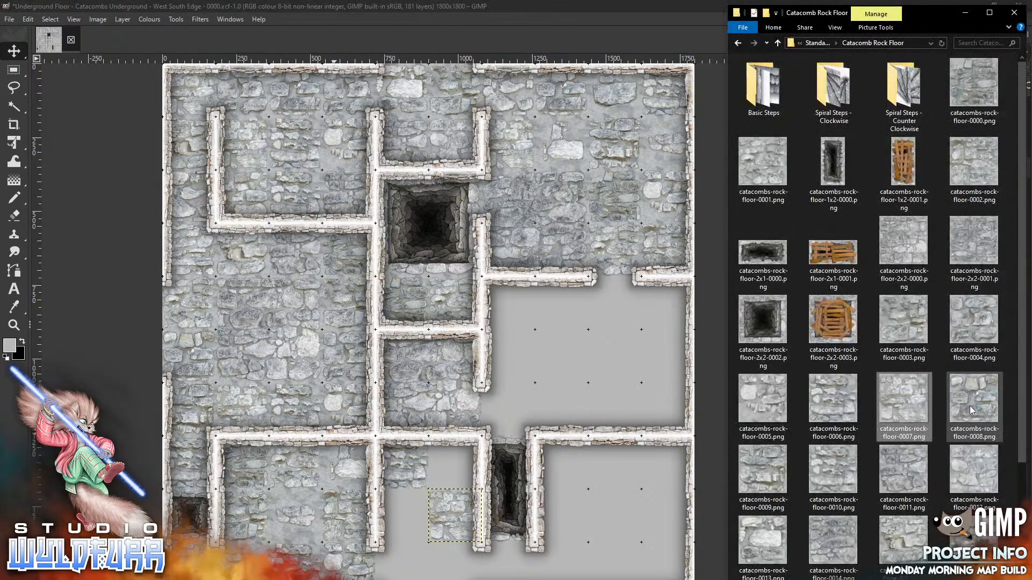
left_click_drag(972, 410, 574, 357)
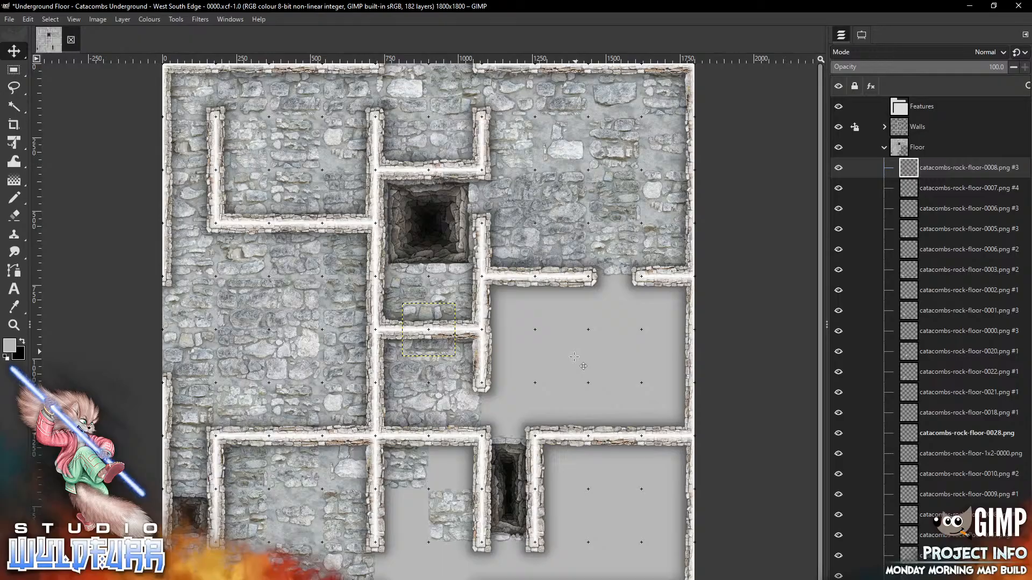
left_click_drag(429, 328, 402, 569)
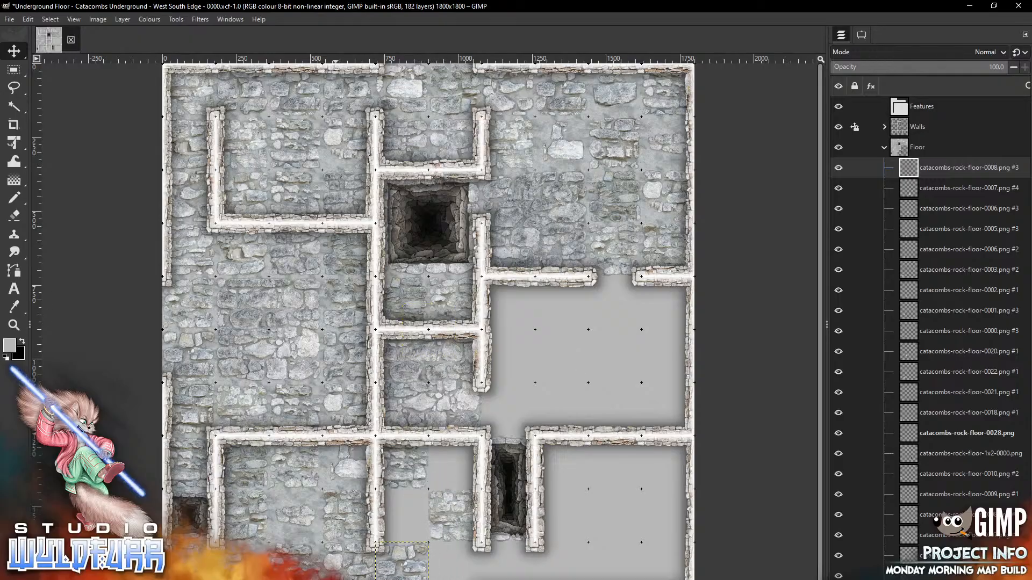
Paste the floor-0009 tile into the lower room beside the shaft
key("alt+Tab")
left_click(974, 407)
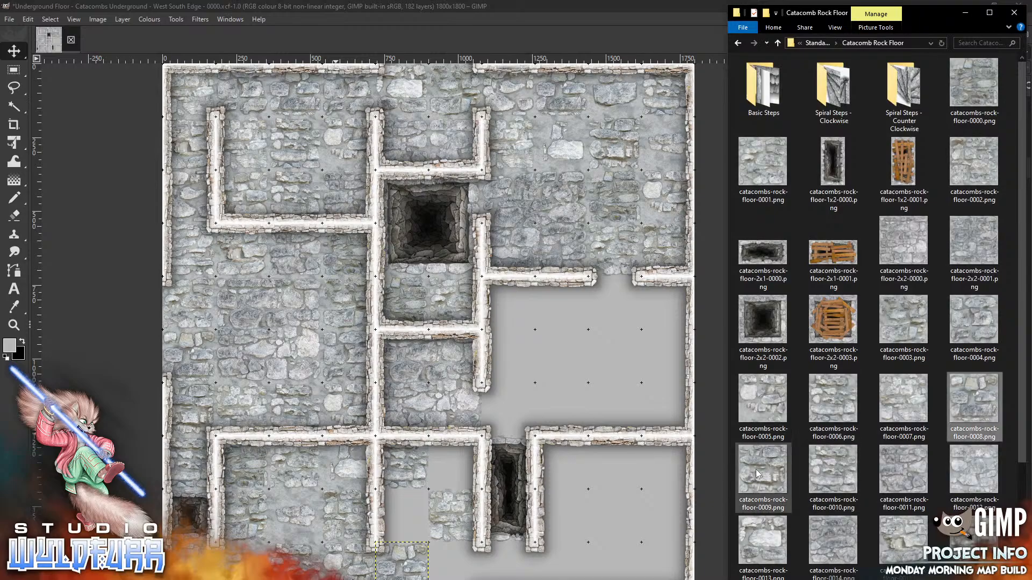
left_click(579, 506)
key("ctrl+v")
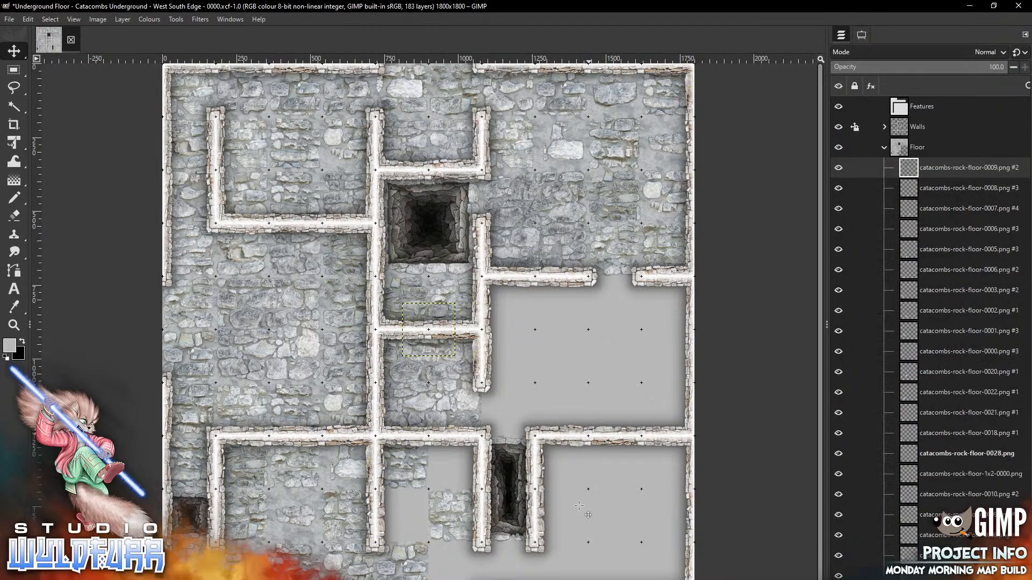
left_click_drag(439, 317, 465, 450)
Copy the floor-0010 tile into the lower room's left half
key("alt+Tab")
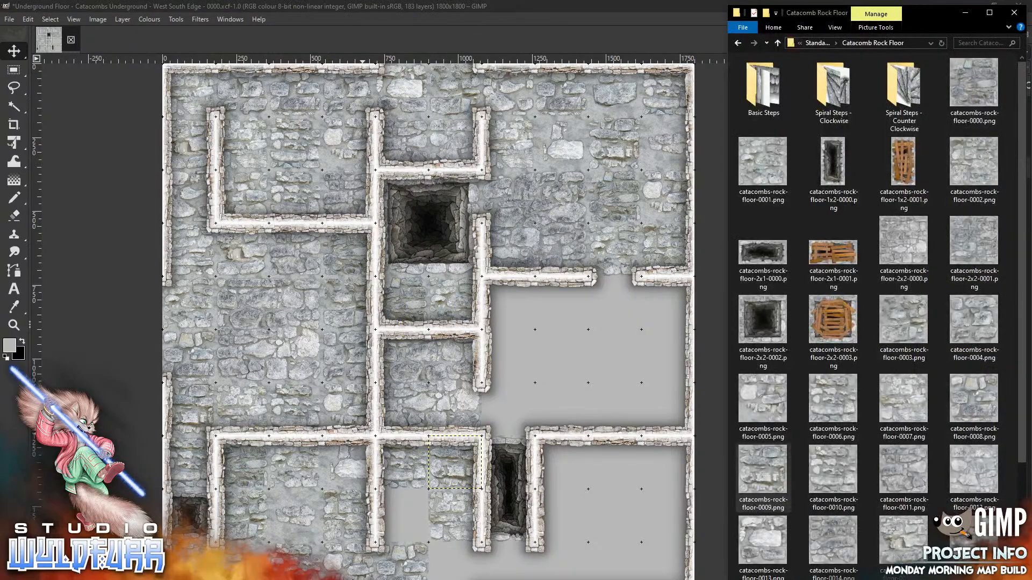
left_click(832, 476)
key("ctrl+c")
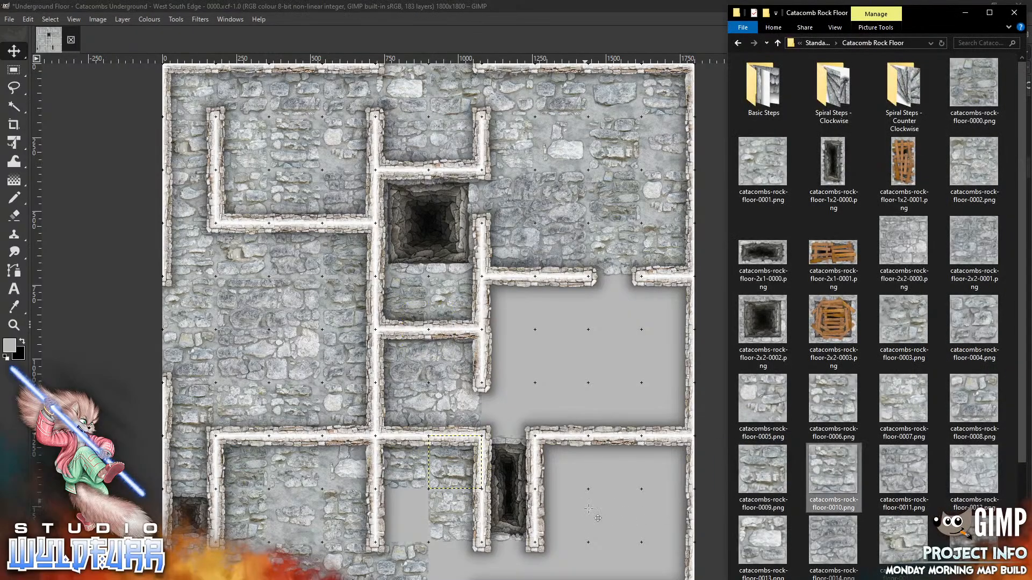
key("alt+Tab")
key("ctrl+v")
left_click_drag(442, 310, 415, 497)
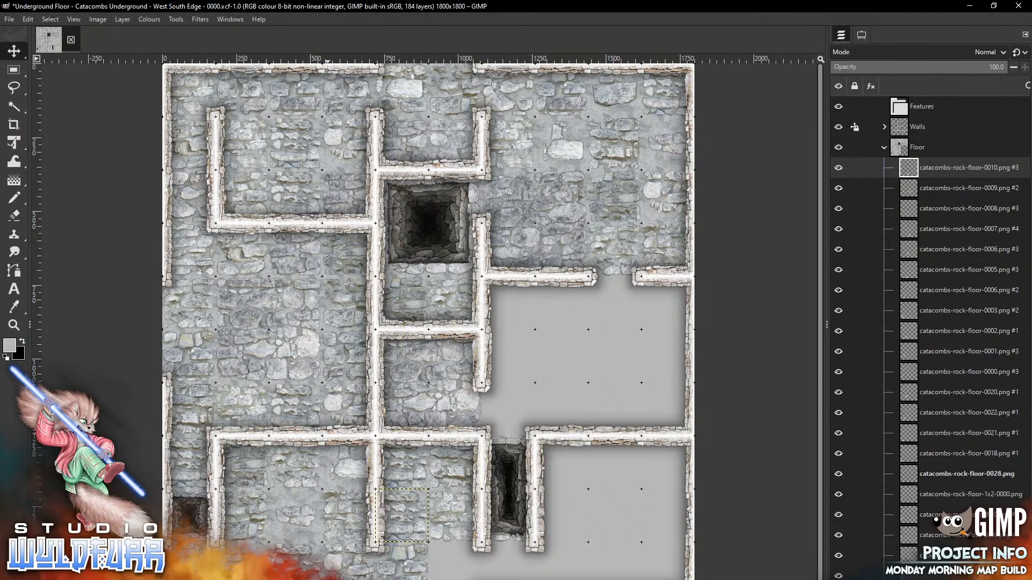
Paste the floor-0011 tile and move it into the empty grey room east of the corridor
key("alt+Tab")
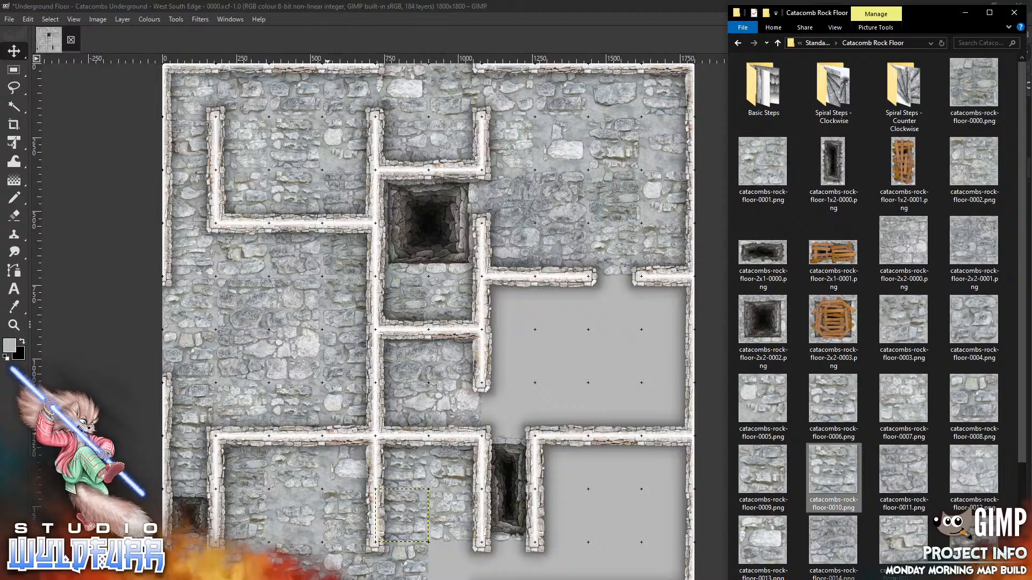
left_click(904, 475)
key("ctrl+c")
key("alt+Tab")
key("ctrl+v")
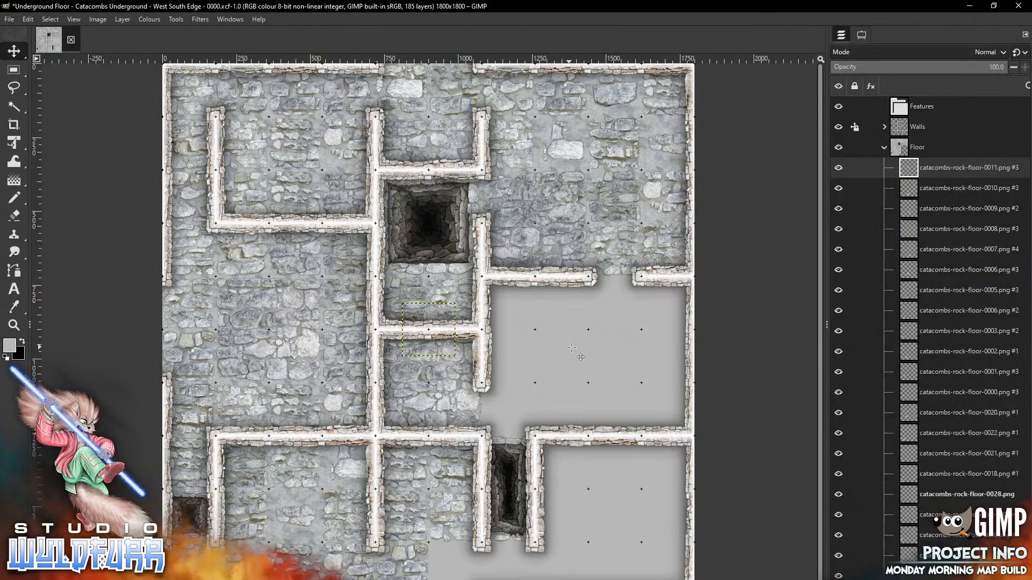
left_click_drag(412, 314, 572, 347)
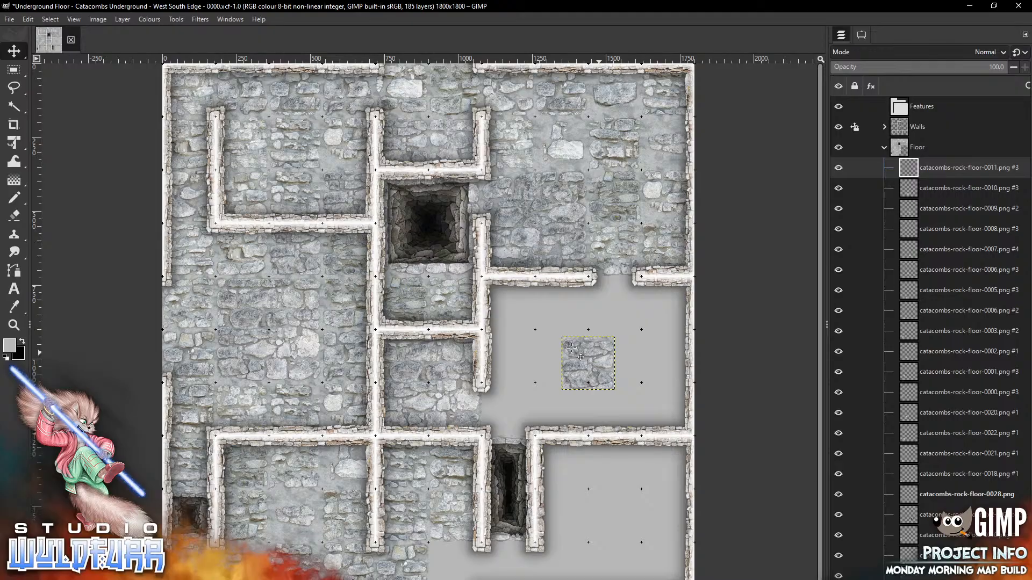
Move the stray tile toward the lower rooms and fit floor-0005 into the gap below the corridor
left_click_drag(571, 347, 473, 556)
left_click_drag(473, 556, 455, 569)
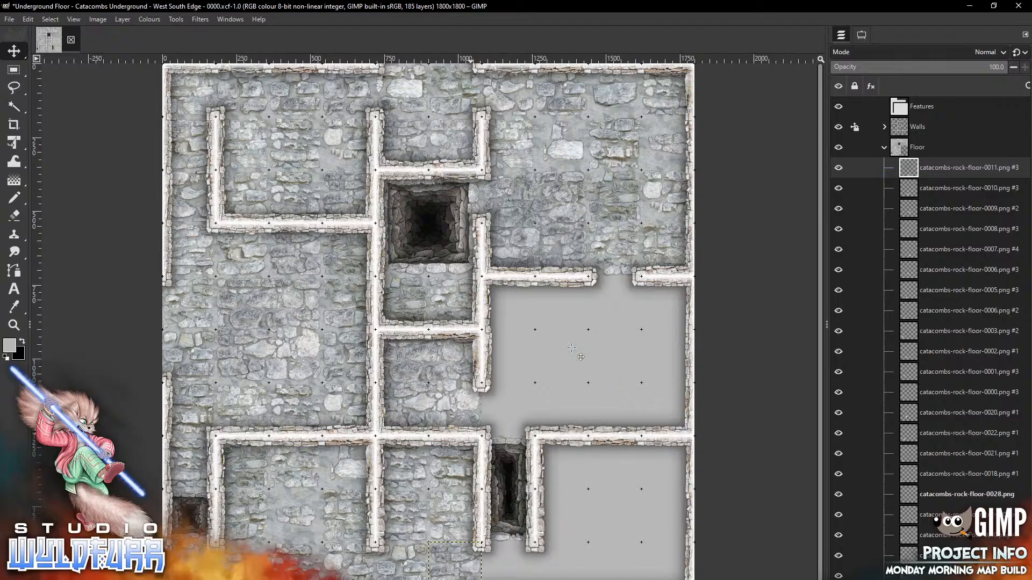
key("alt+Tab")
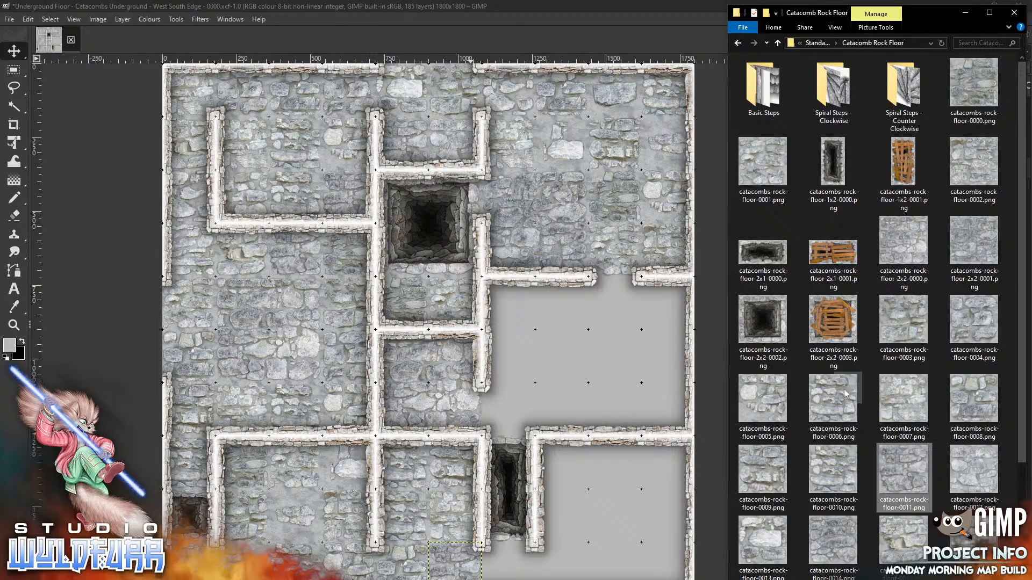
left_click_drag(763, 399, 531, 346)
left_click_drag(439, 334, 518, 414)
Add floor-0006 below the pit and floor-0007 in the grey room's lower-left
key("alt+Tab")
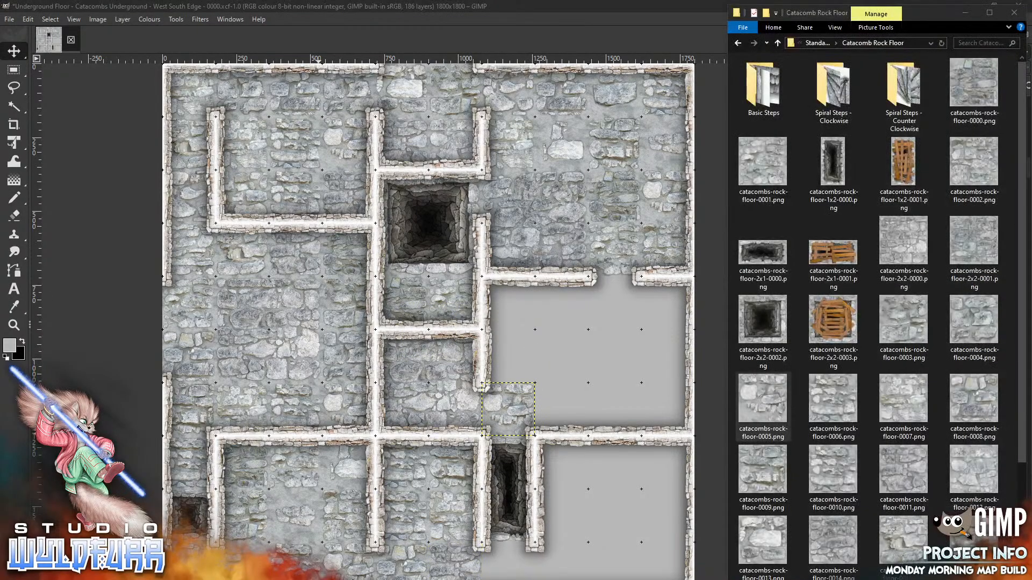
left_click_drag(842, 397, 594, 520)
left_click_drag(422, 309, 501, 548)
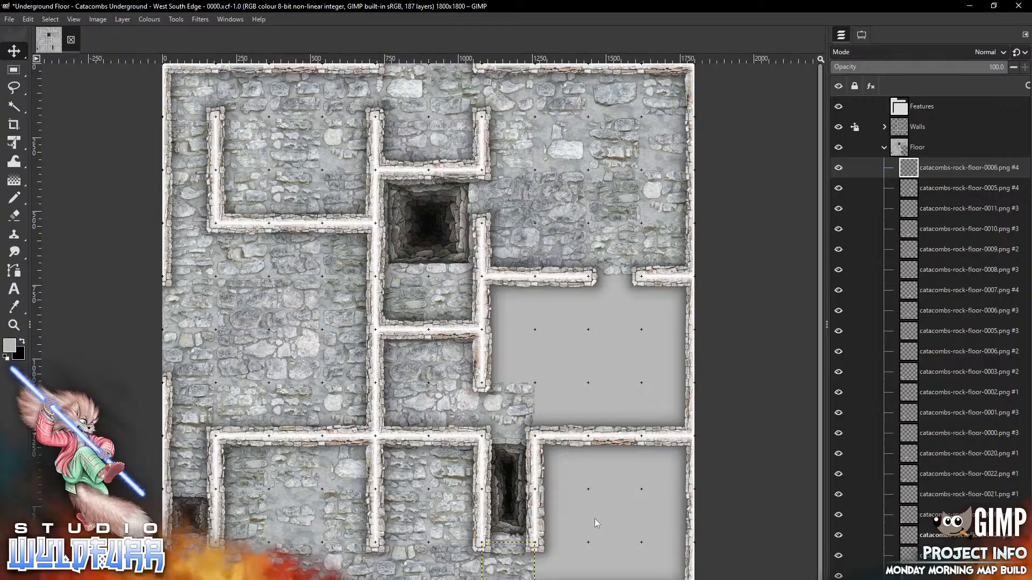
key("alt+Tab")
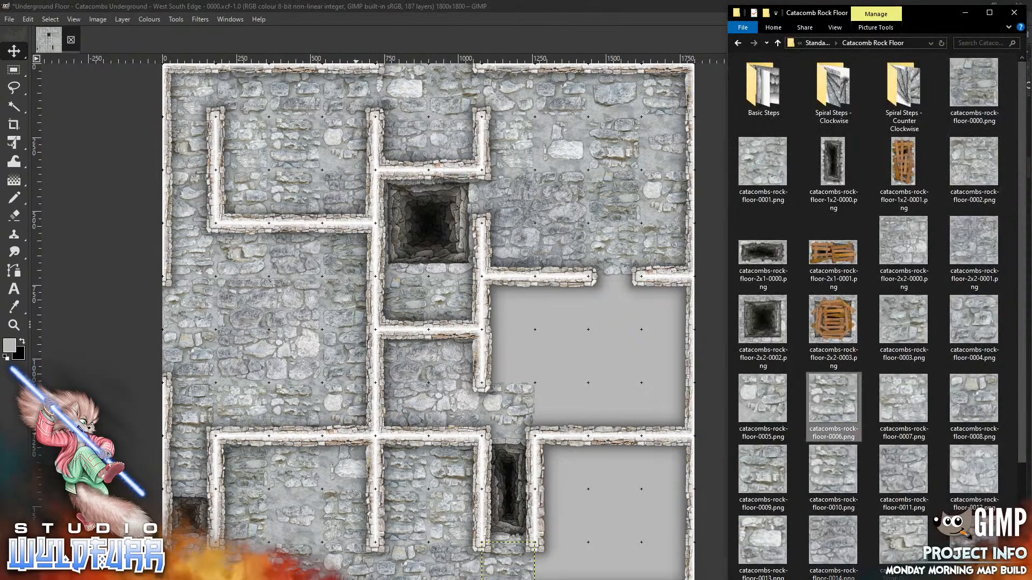
left_click(905, 396)
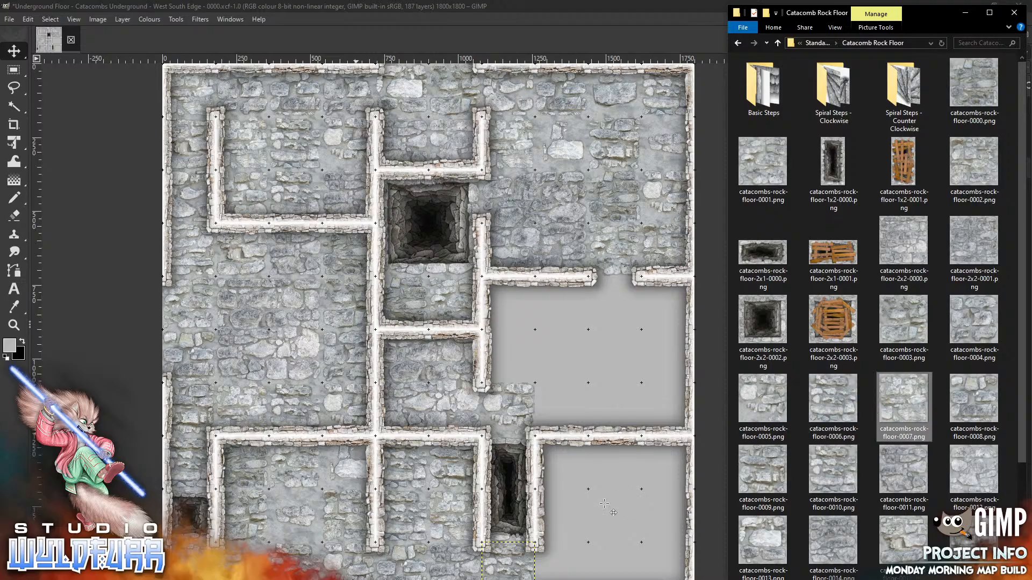
left_click_drag(604, 504, 604, 504)
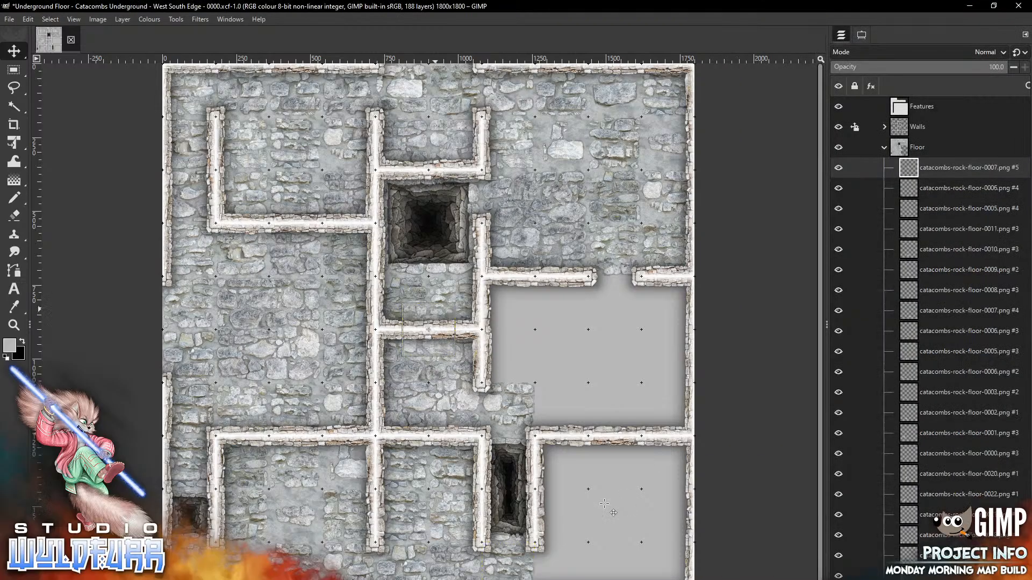
left_click_drag(429, 330, 562, 409)
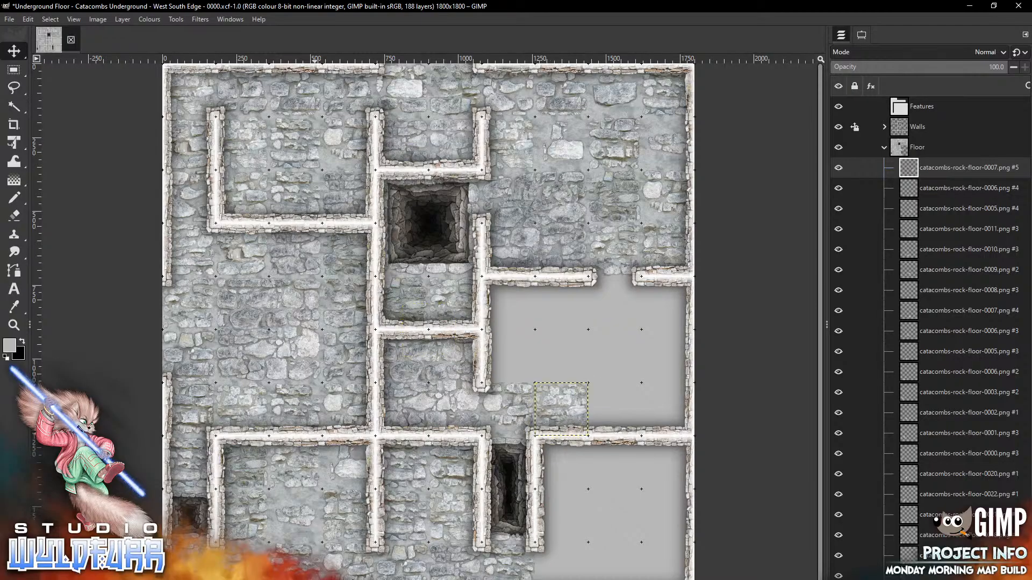
Place floor-0008 beside the corridor wall and floor-0010 in the wall corner
key("alt+Tab")
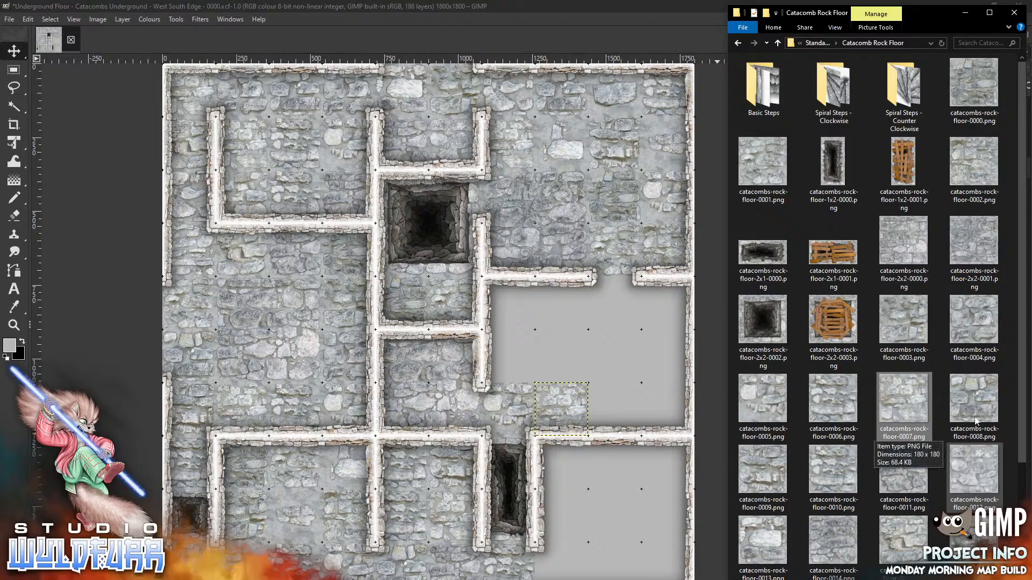
left_click_drag(977, 423, 563, 334)
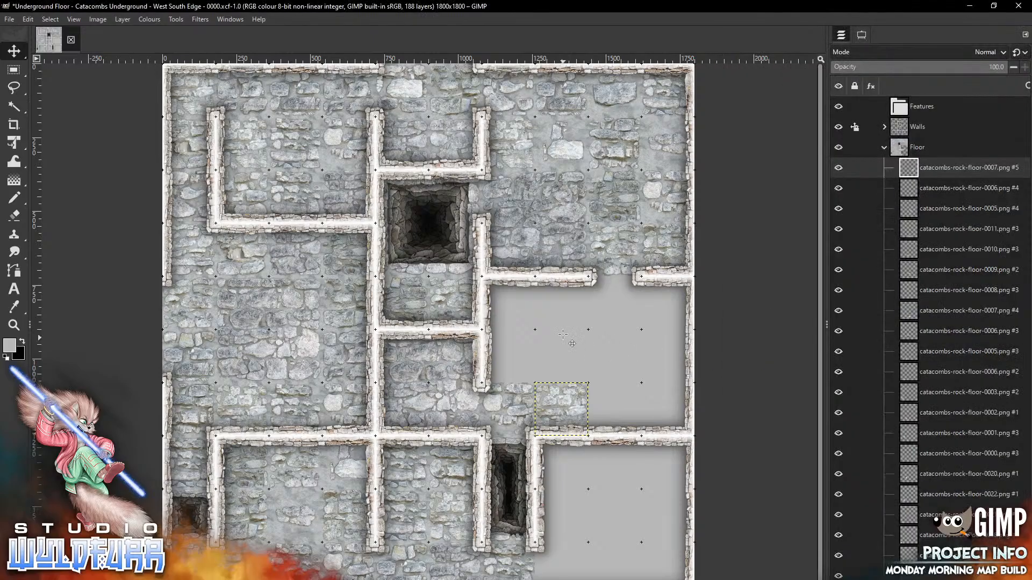
left_click_drag(431, 313, 515, 344)
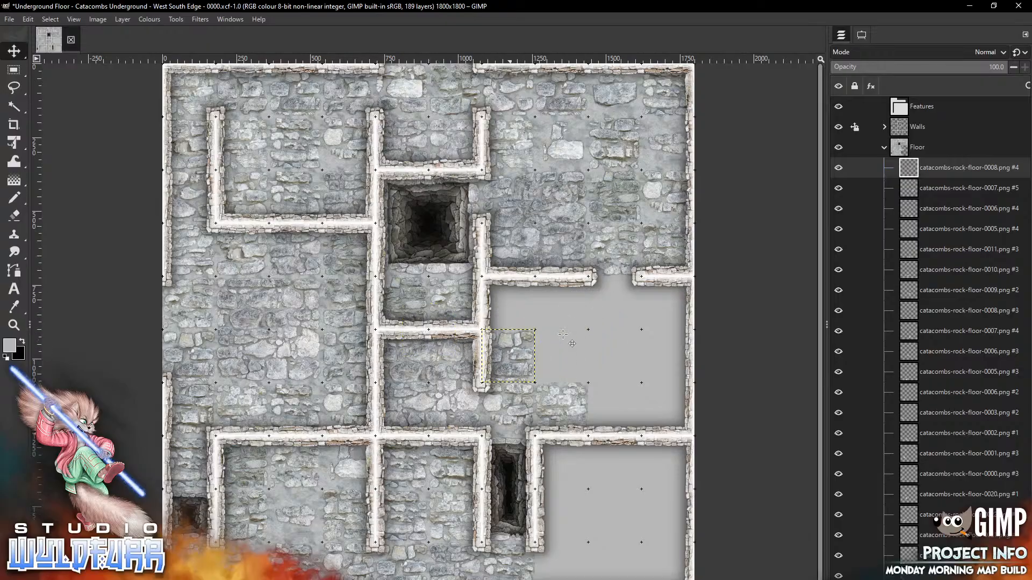
key("alt+Tab")
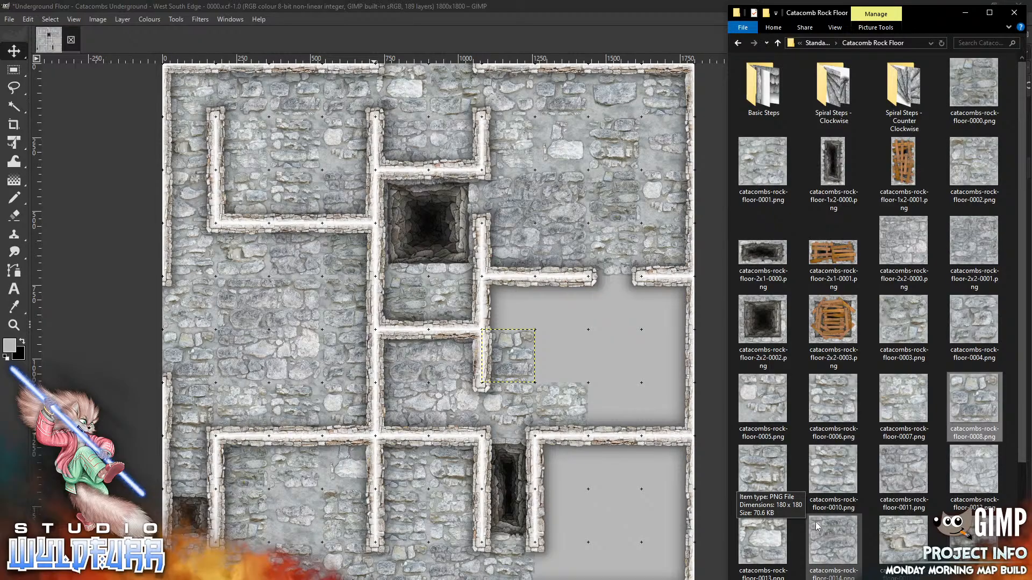
left_click_drag(835, 474, 584, 328)
left_click_drag(447, 312, 528, 288)
left_click_drag(584, 328, 584, 328)
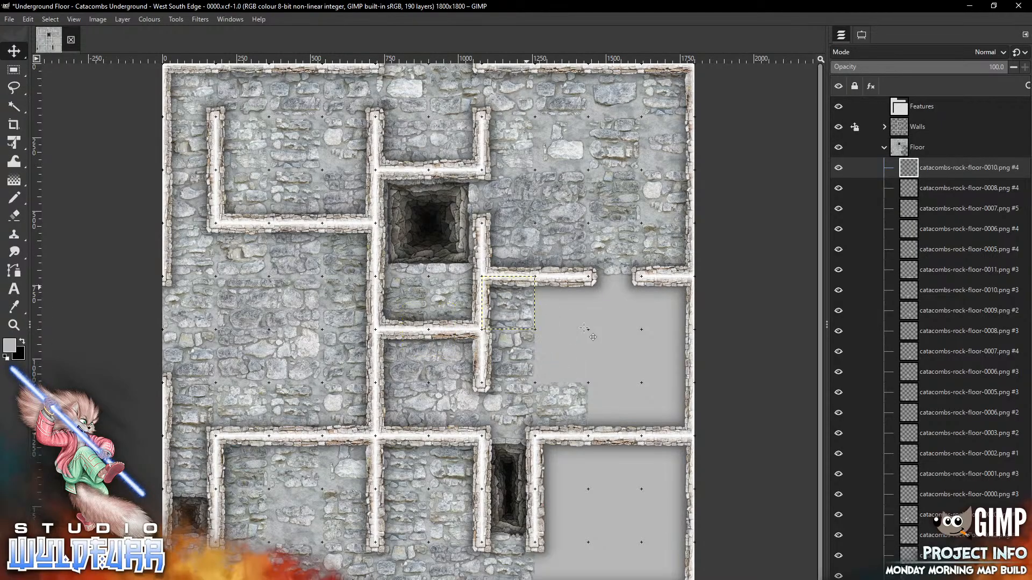
Place floor-0011 in the top cell by the wall and floor-0012 in an empty cell
key("alt+Tab")
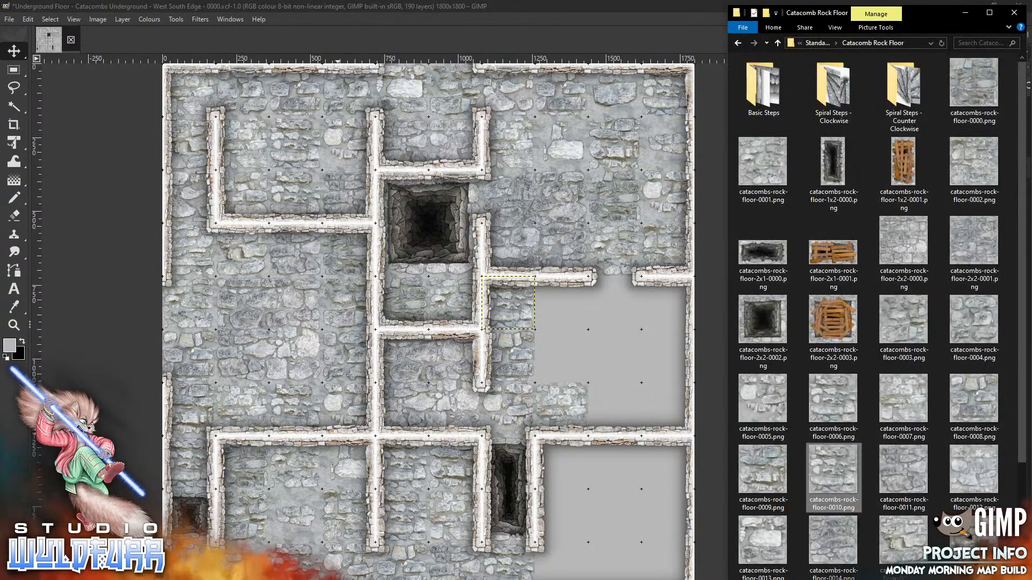
left_click_drag(907, 477, 611, 328)
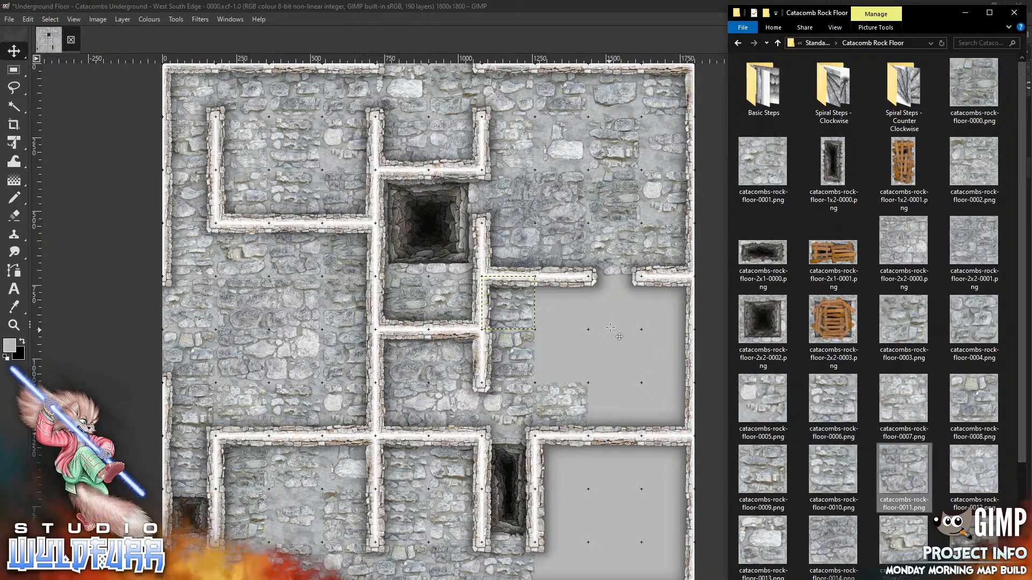
mouse_move(440, 310)
left_mouse_down()
mouse_move(573, 298)
mouse_move(574, 288)
left_mouse_up()
left_click_drag(610, 327, 610, 318)
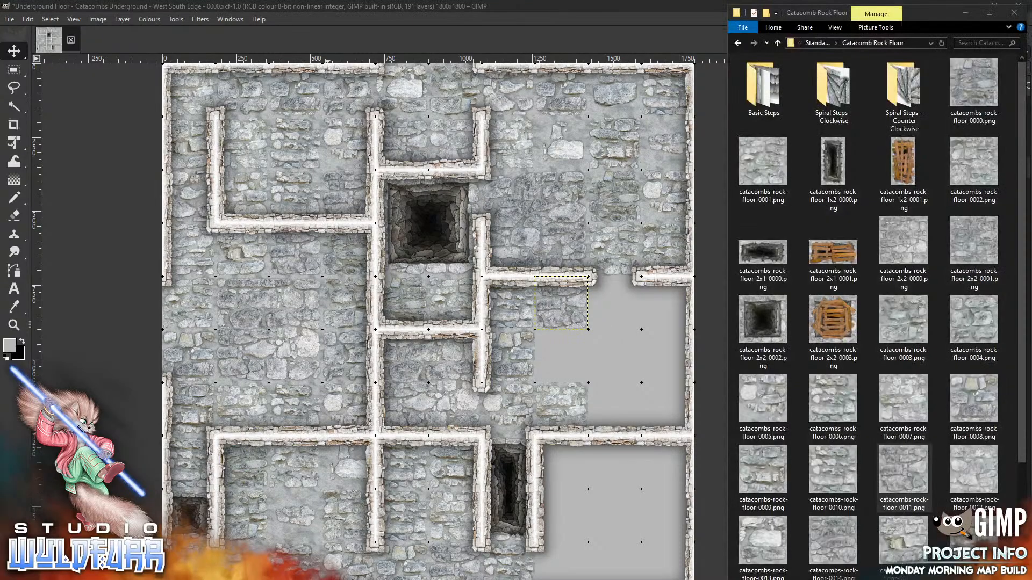
key("alt+Tab")
left_click_drag(968, 471, 596, 352)
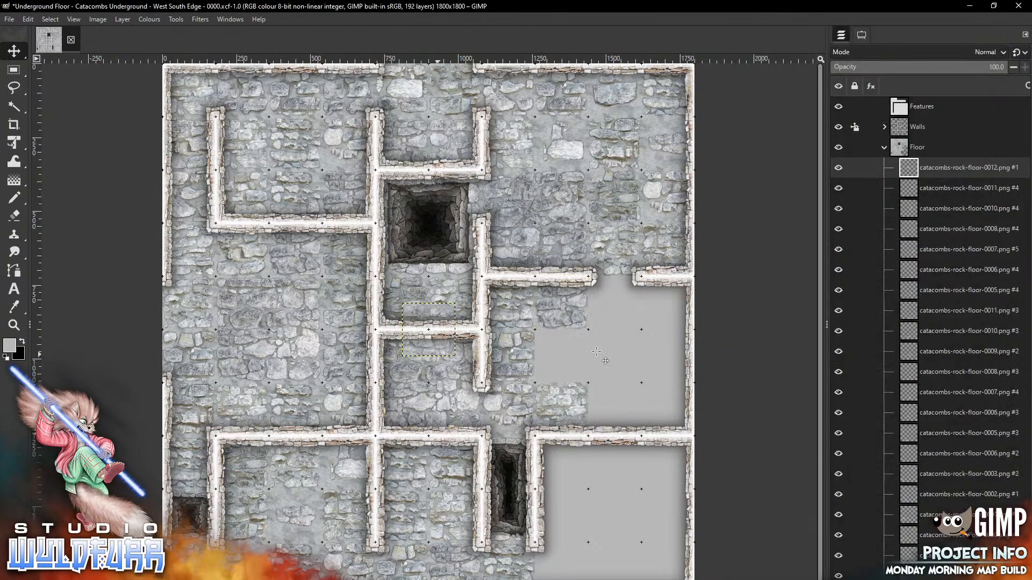
mouse_move(439, 349)
left_mouse_down()
mouse_move(553, 394)
mouse_move(572, 374)
left_mouse_up()
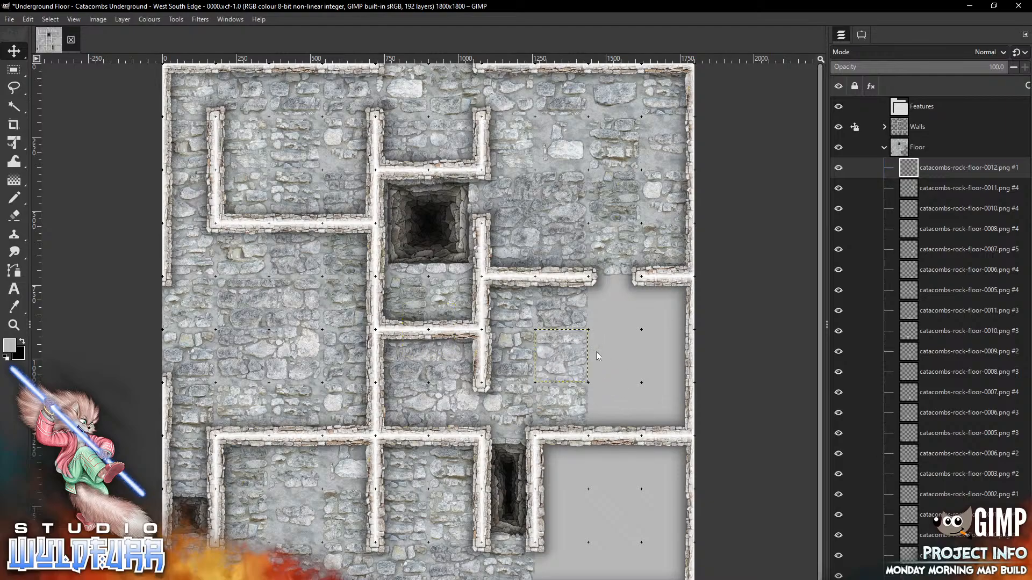
Add floor-0013 in the doorway cell, floor-0014 below it and floor-0016 below the wall
key("alt+Tab")
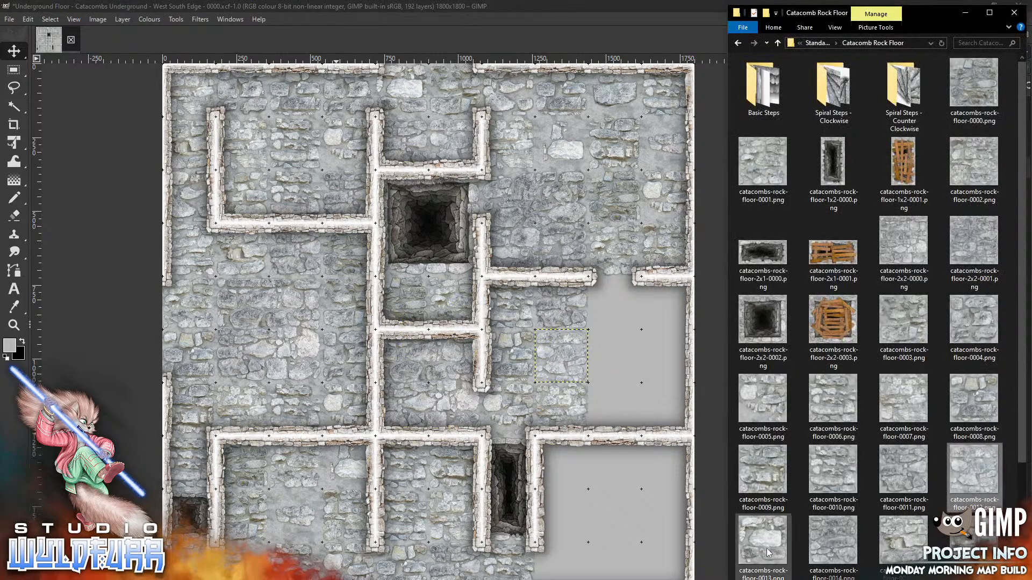
left_click(636, 317)
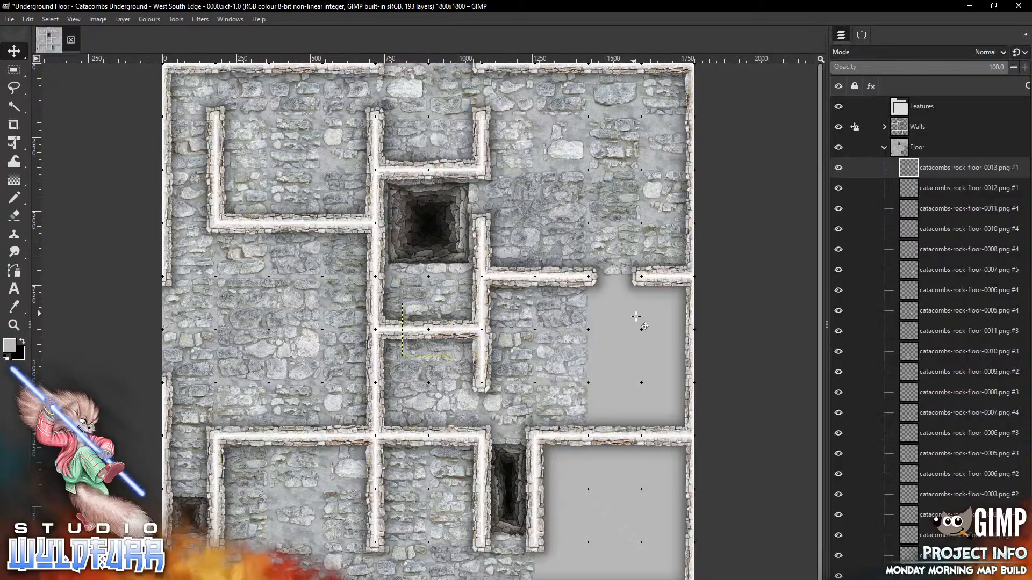
left_click_drag(440, 310, 625, 285)
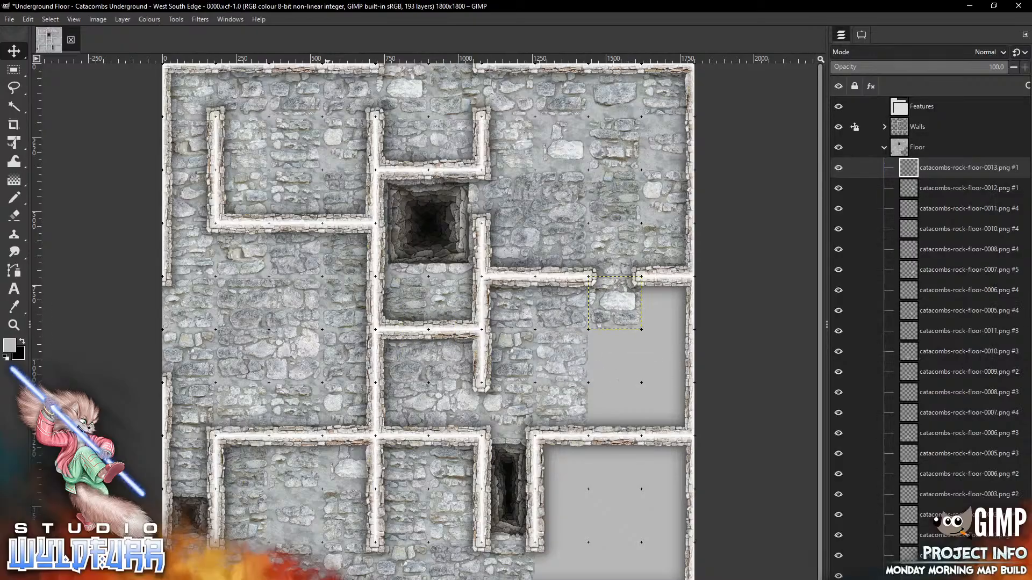
key("alt+Tab")
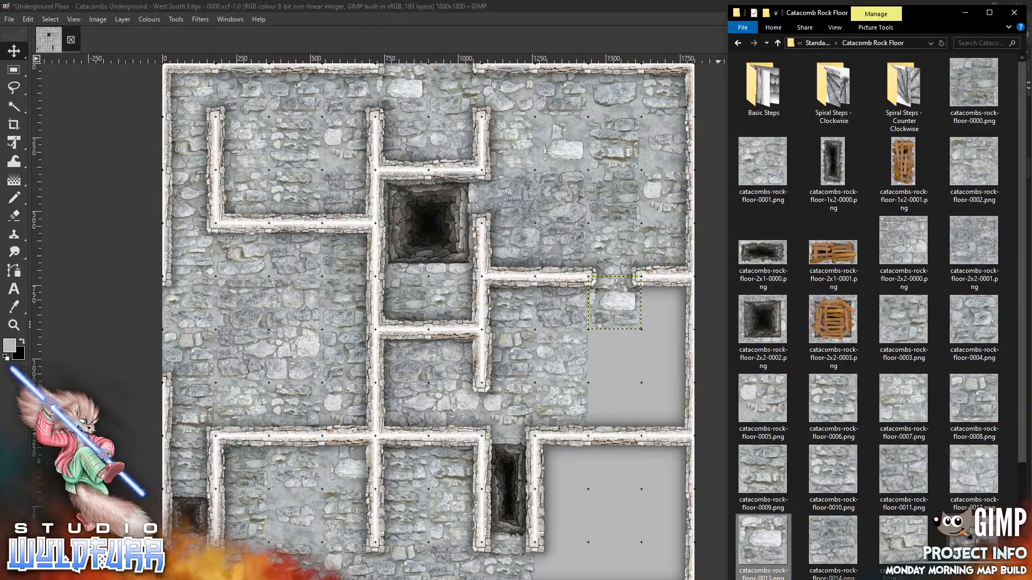
left_click_drag(832, 541, 623, 359)
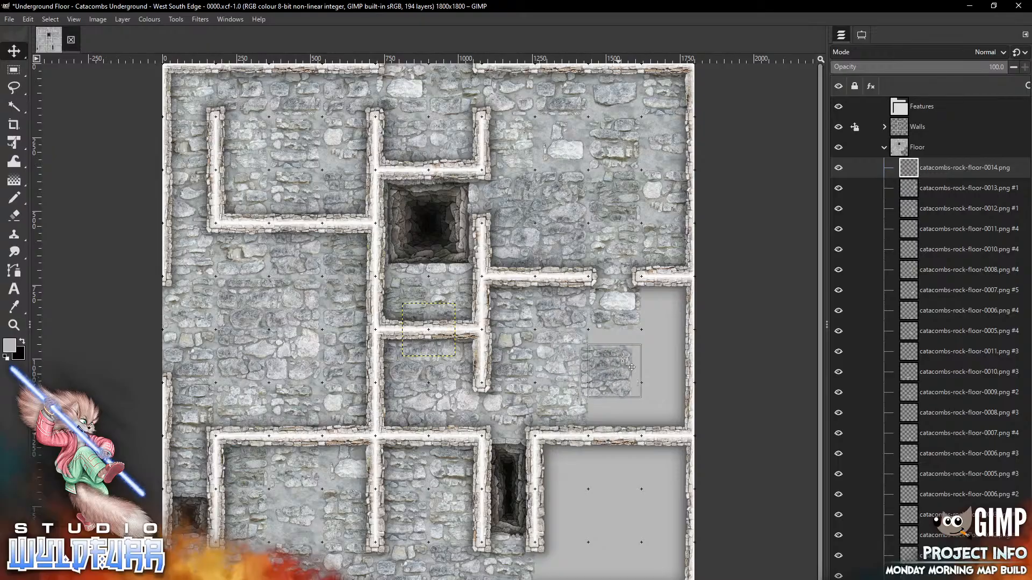
key("alt+Tab")
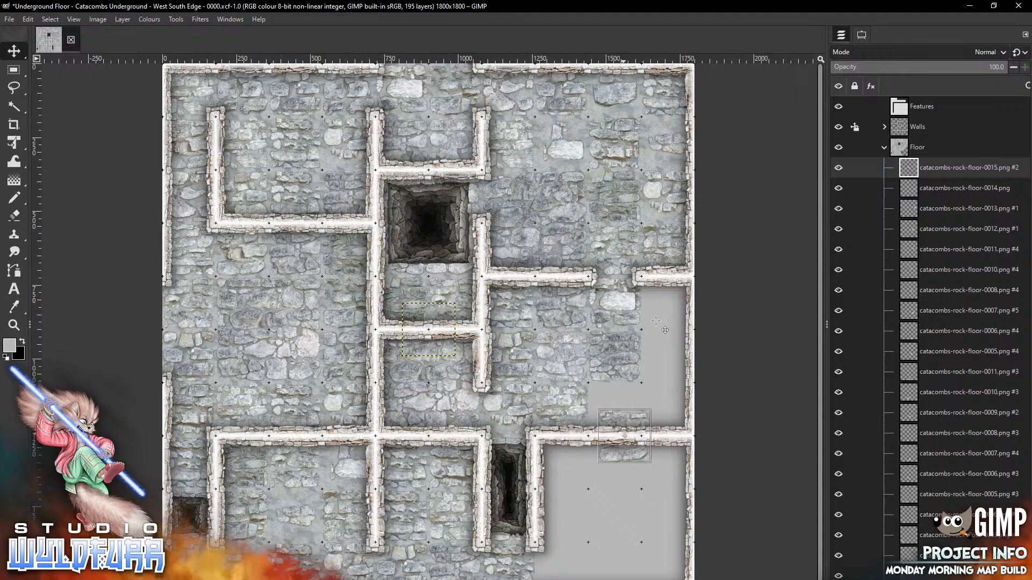
key("alt+Tab")
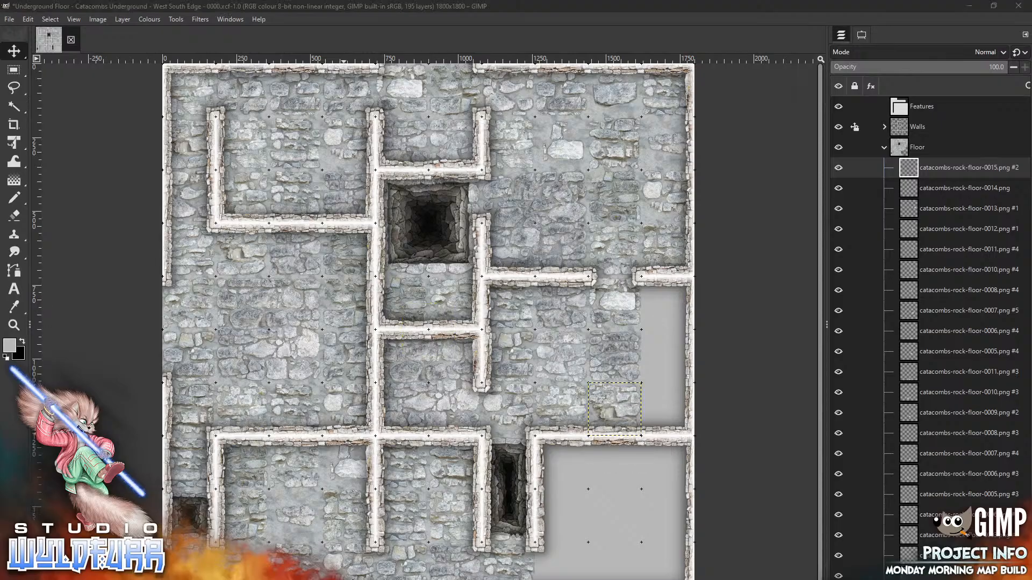
scroll(1022, 440, "down", 3)
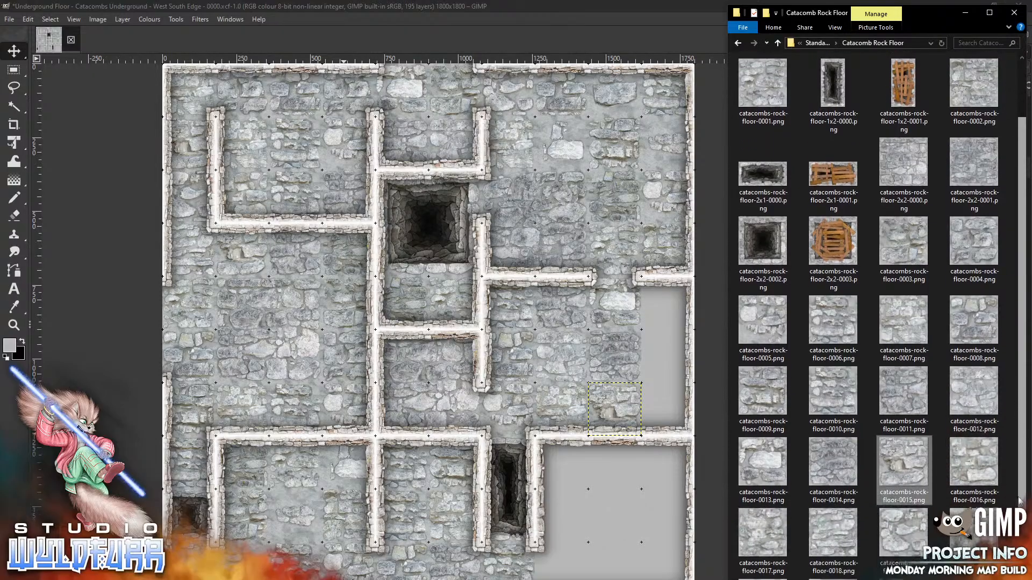
left_click_drag(969, 355, 578, 523)
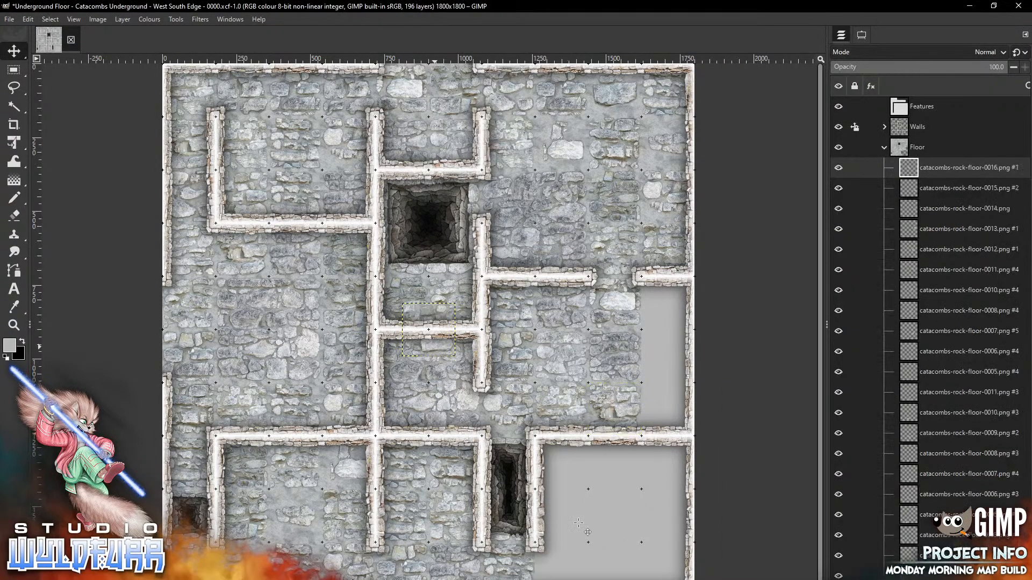
left_click_drag(675, 364, 672, 326)
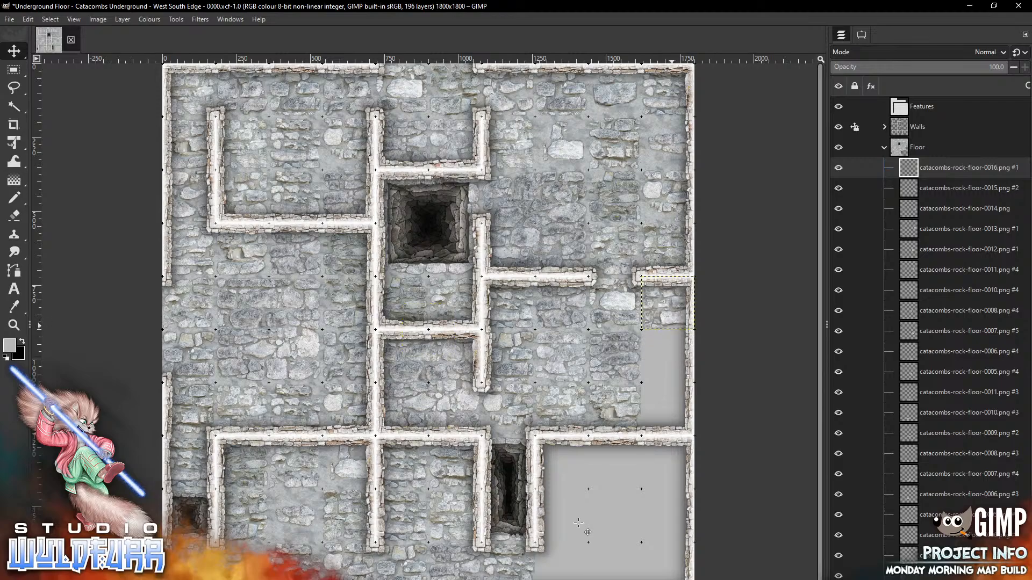
Drop floor-0017 and floor-0018 into the east-edge gap below the wall stub
key("alt+Tab")
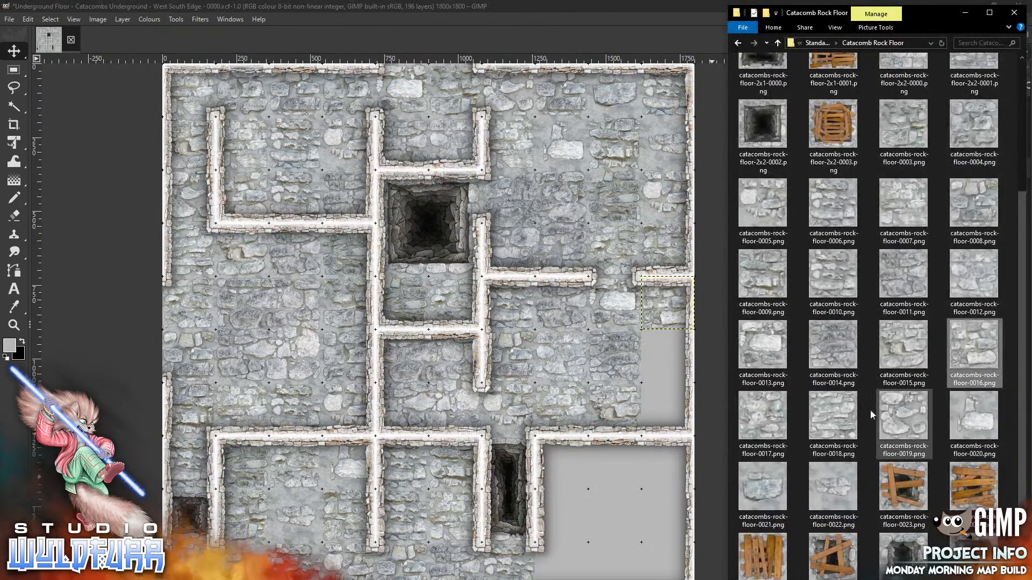
left_click_drag(763, 417, 584, 517)
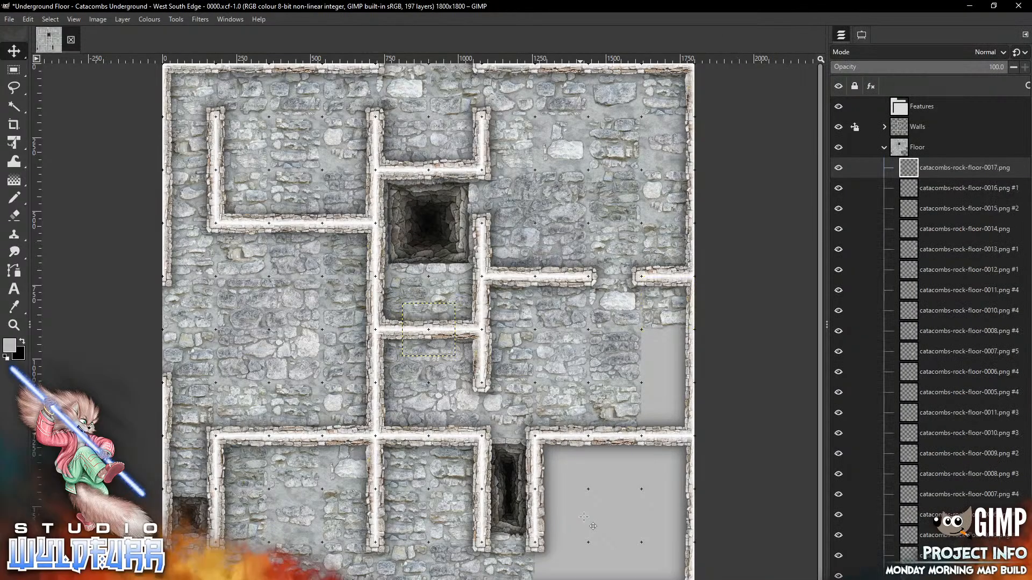
left_click_drag(424, 315, 665, 339)
key("alt+Tab")
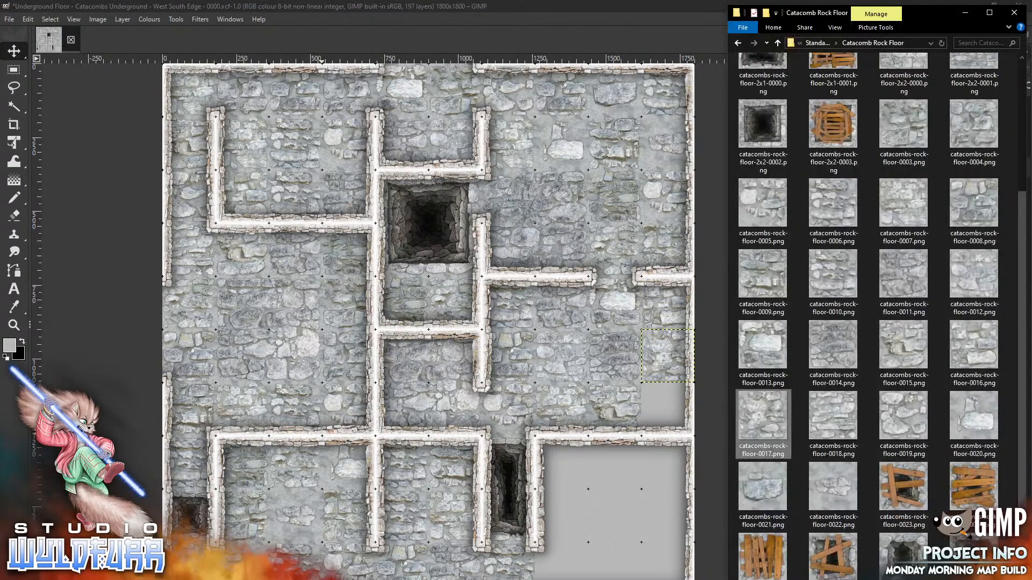
left_click_drag(831, 416, 584, 521)
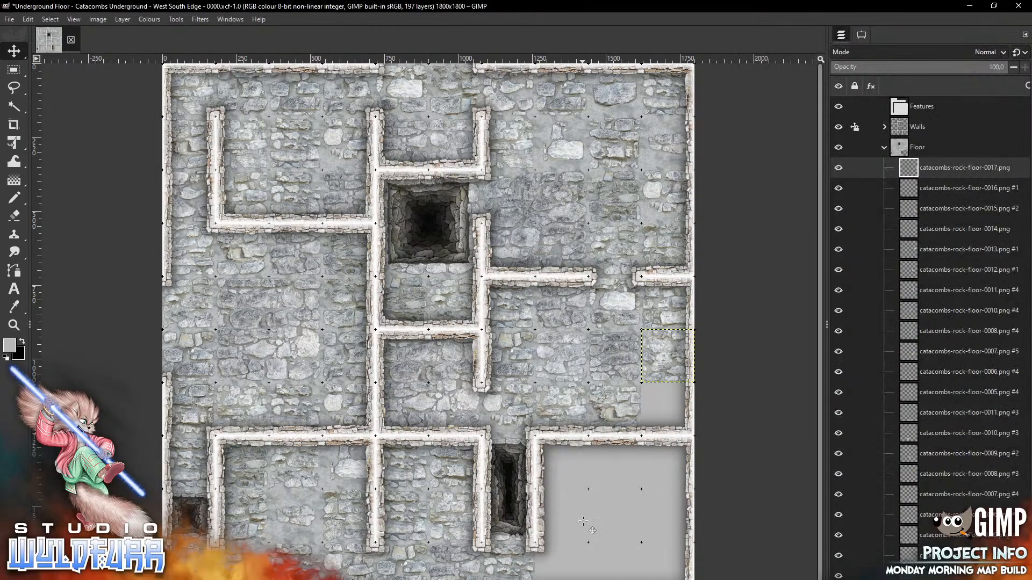
mouse_move(430, 311)
left_mouse_down()
mouse_move(649, 430)
mouse_move(669, 389)
left_mouse_up()
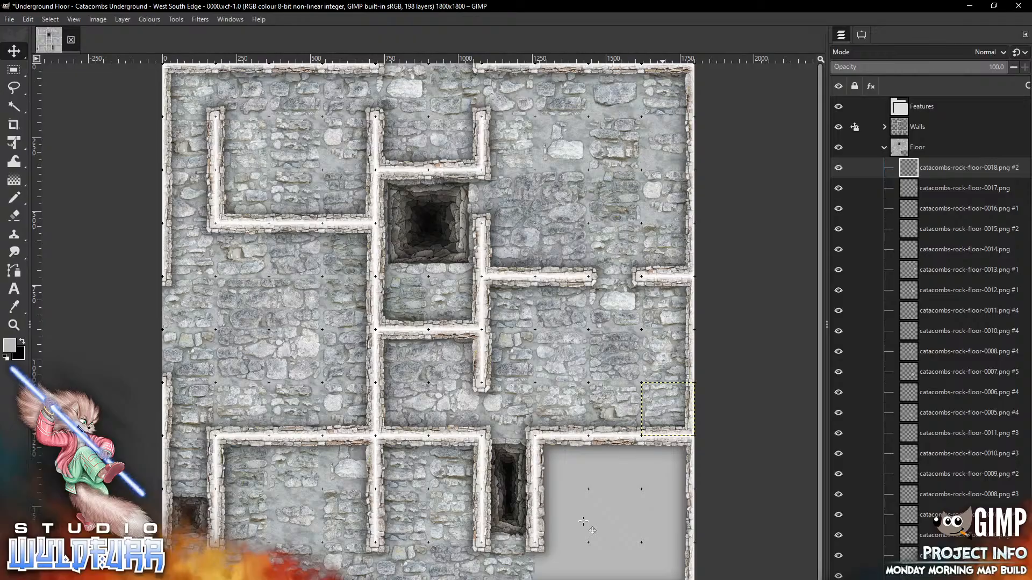
key("alt+Tab")
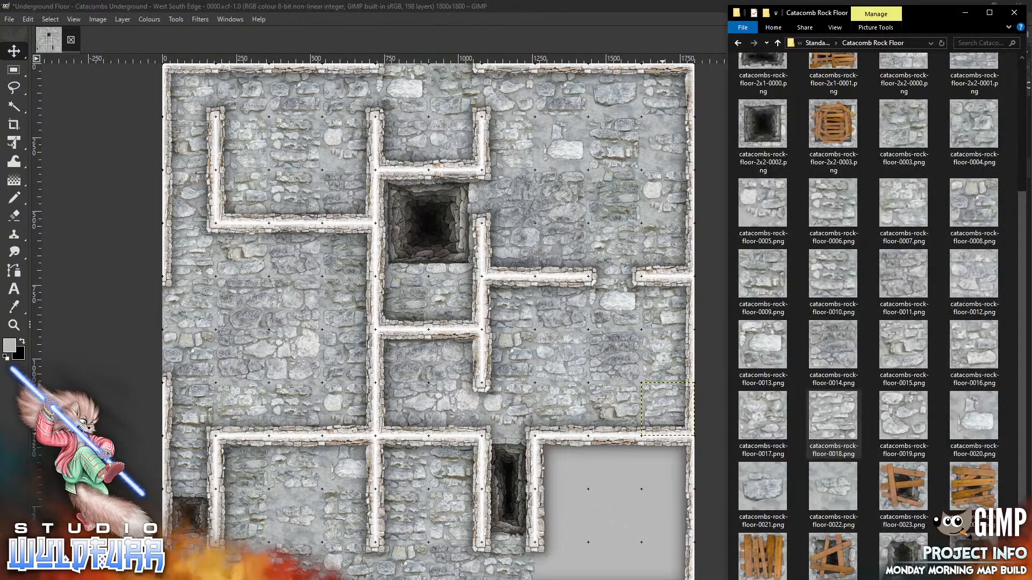
Place floor-0019 in the room's top-left corner and floor-0021 inside the lower-right room
left_click_drag(907, 419, 600, 523)
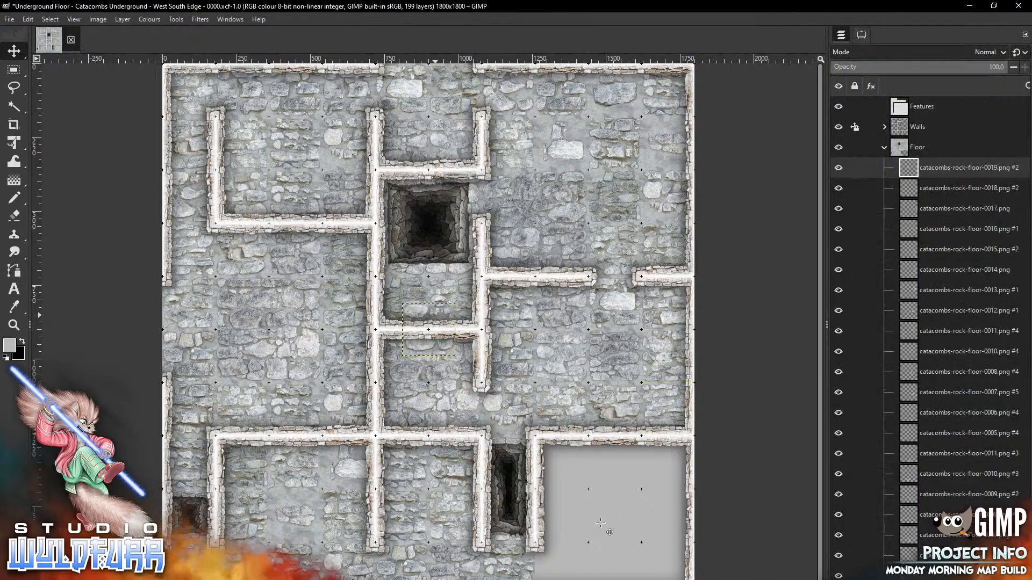
left_click_drag(436, 316, 572, 448)
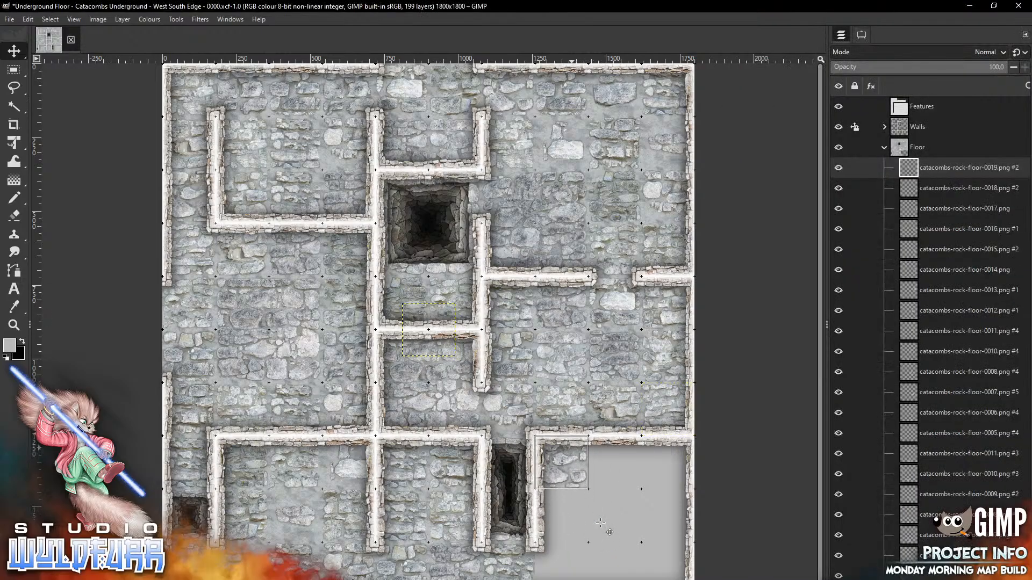
left_click_drag(601, 523, 601, 523)
key("alt+Tab")
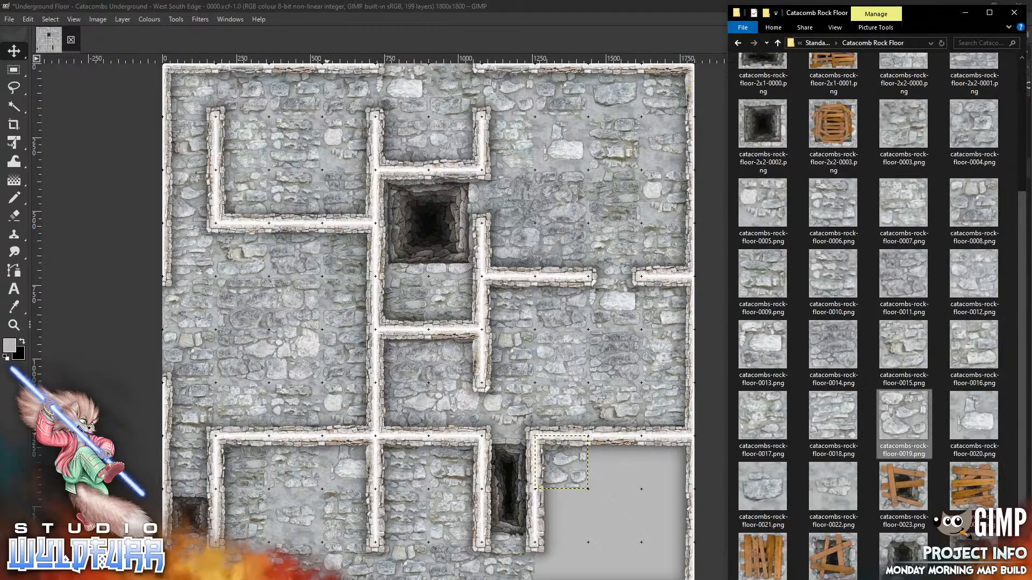
left_click_drag(768, 482, 575, 524)
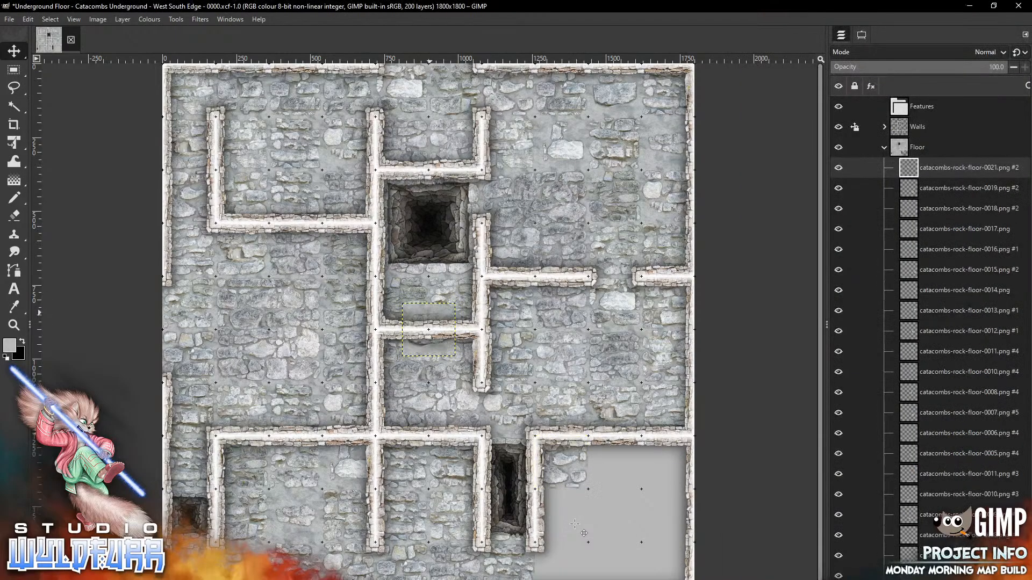
left_click_drag(429, 312, 615, 499)
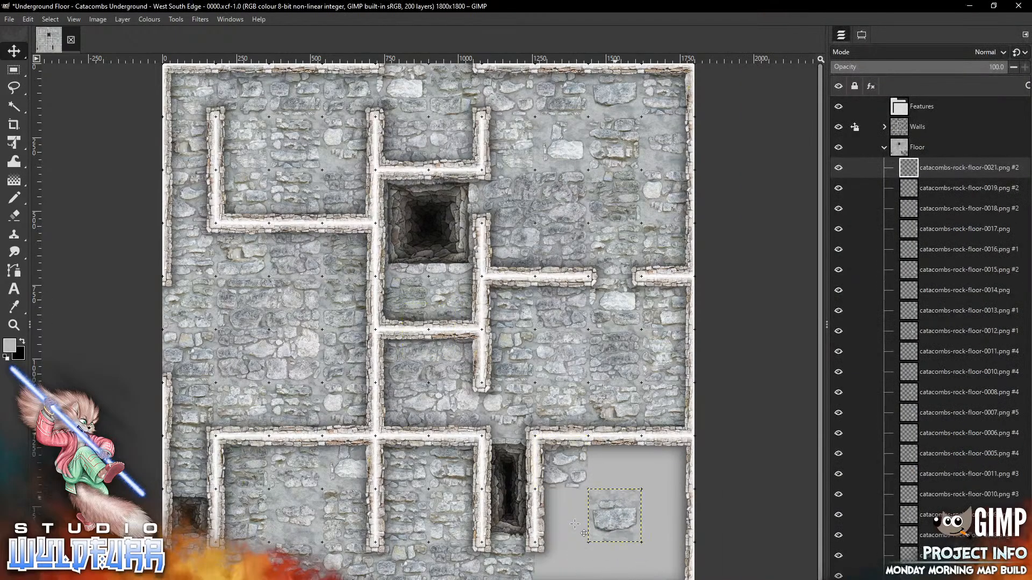
key("alt+Tab")
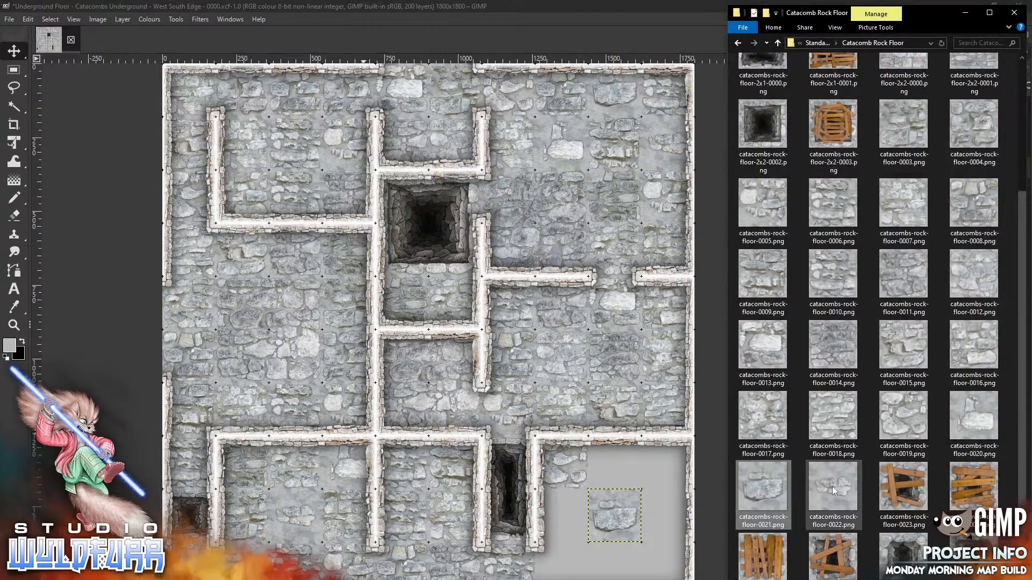
Add floor-0022 in the top-right corner, plus floor-0020 and floor-0010 in the top slot
left_click_drag(833, 490, 616, 563)
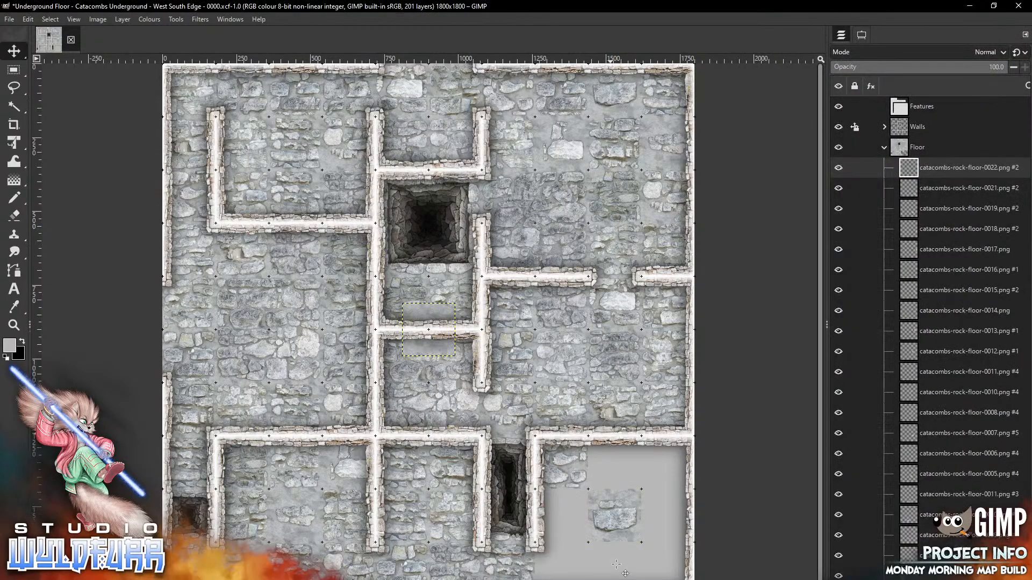
left_click_drag(432, 348, 672, 483)
left_click_drag(616, 564, 616, 565)
key("alt+Tab")
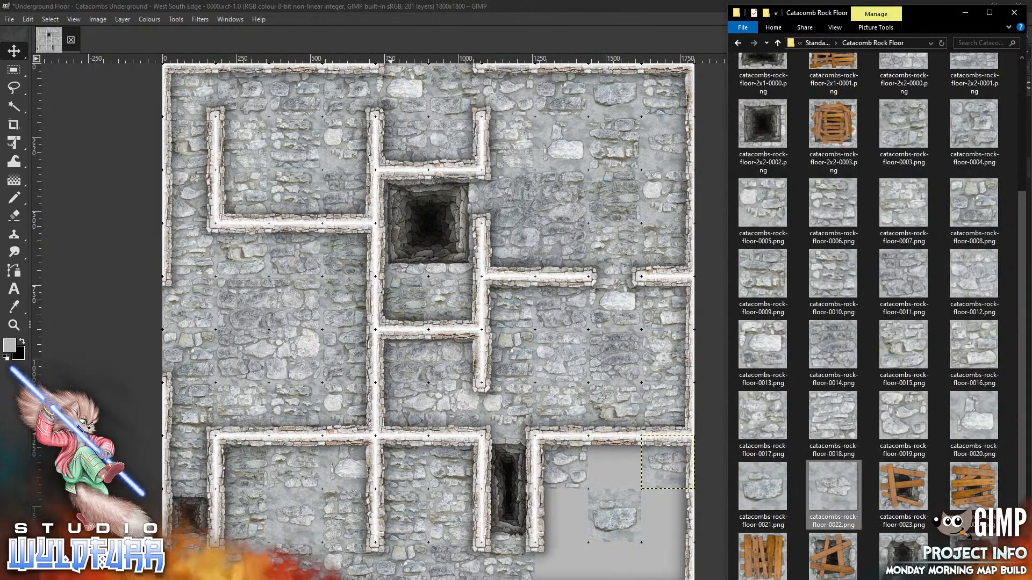
left_click_drag(966, 426, 667, 569)
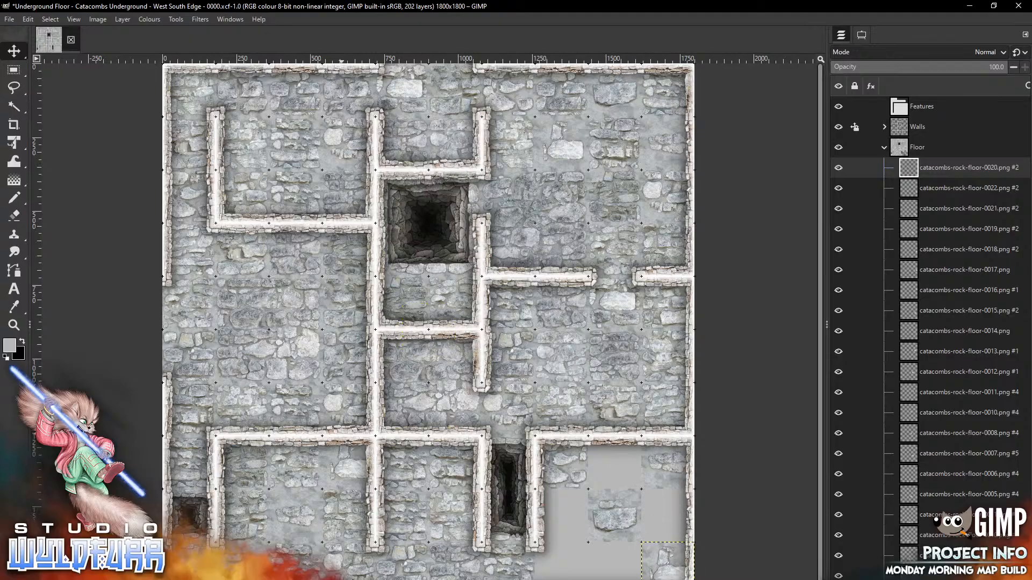
key("alt+Tab")
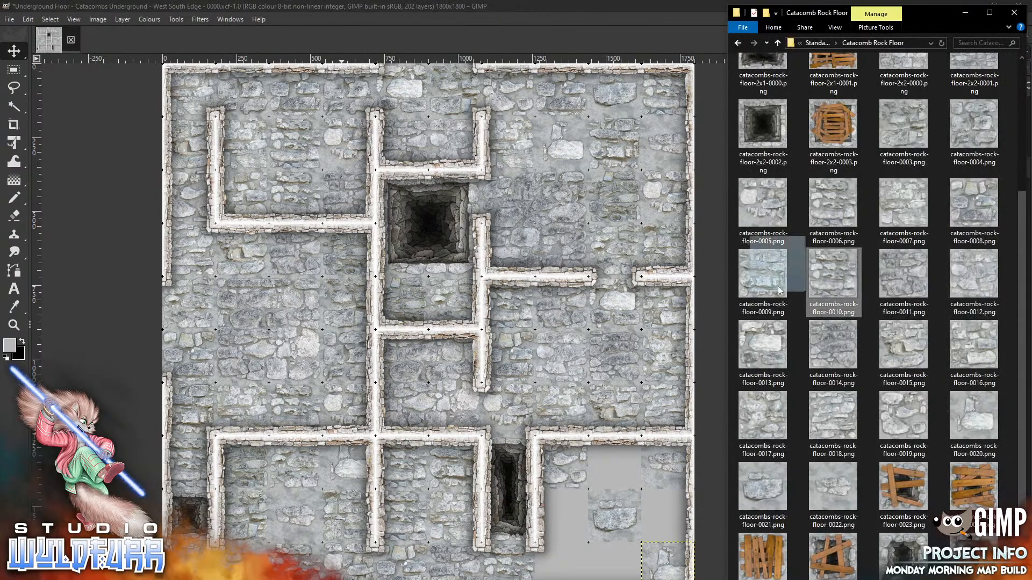
left_click(520, 355)
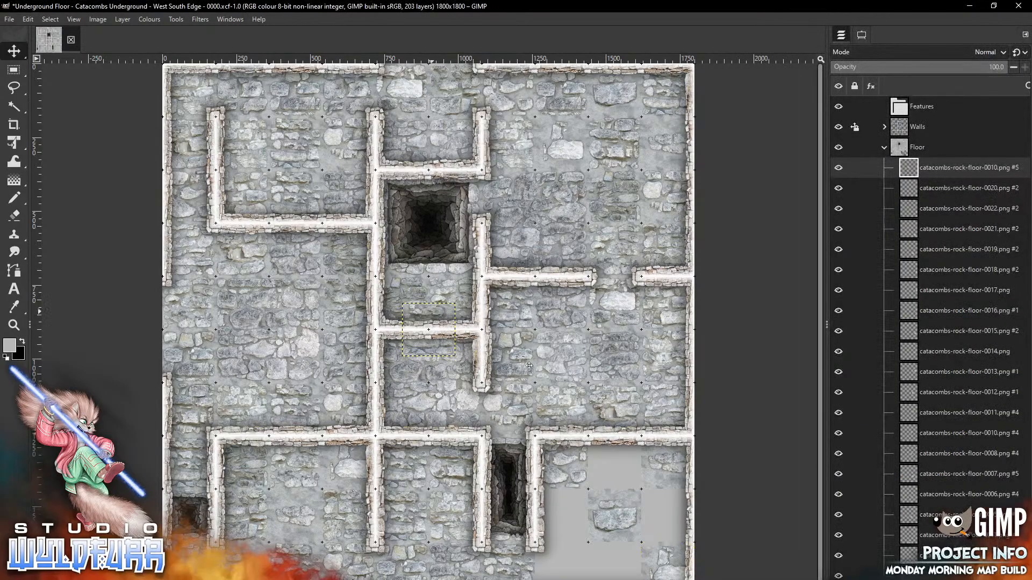
left_click_drag(432, 312, 619, 445)
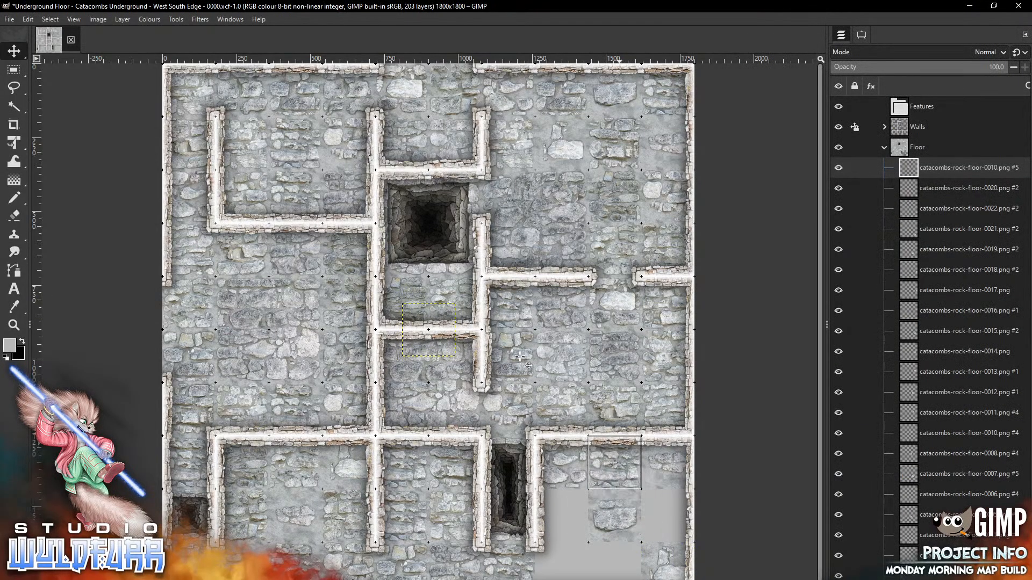
Fill lower-right gaps with the floor-0011 and floor-0012 tiles
key("alt+Tab")
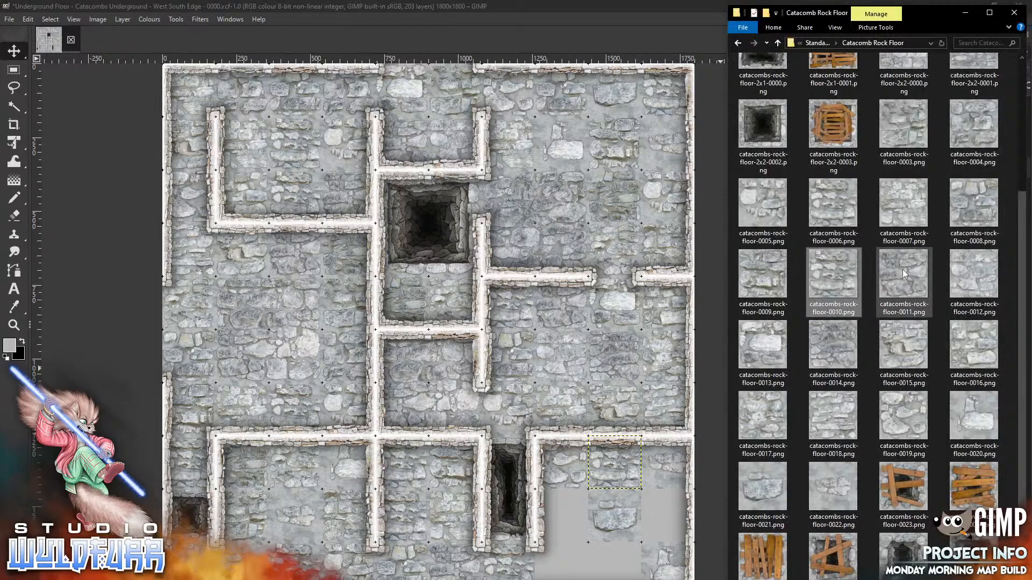
left_click_drag(903, 274, 543, 360)
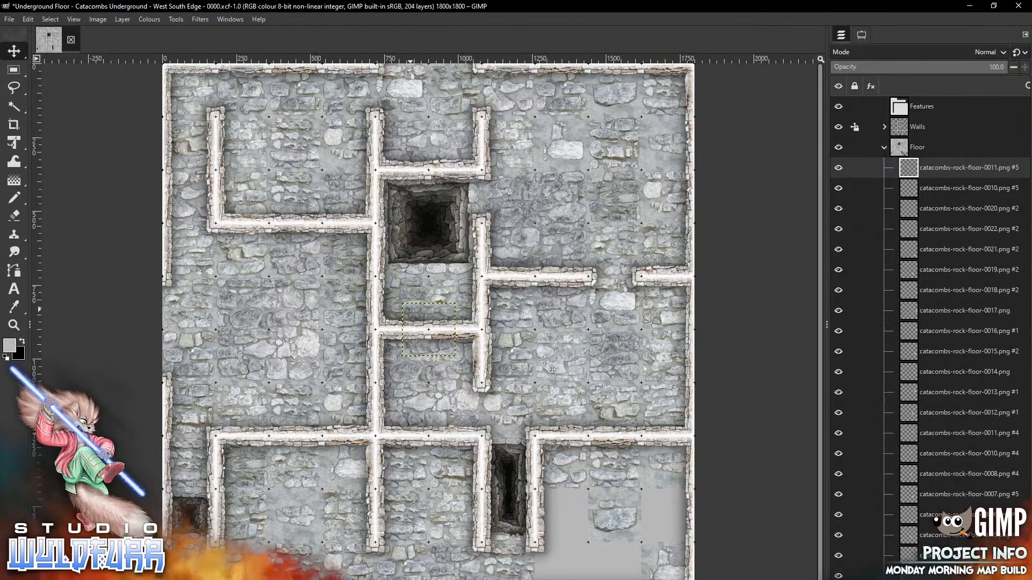
mouse_move(414, 312)
left_mouse_down()
mouse_move(483, 344)
mouse_move(668, 498)
mouse_move(655, 499)
left_mouse_up()
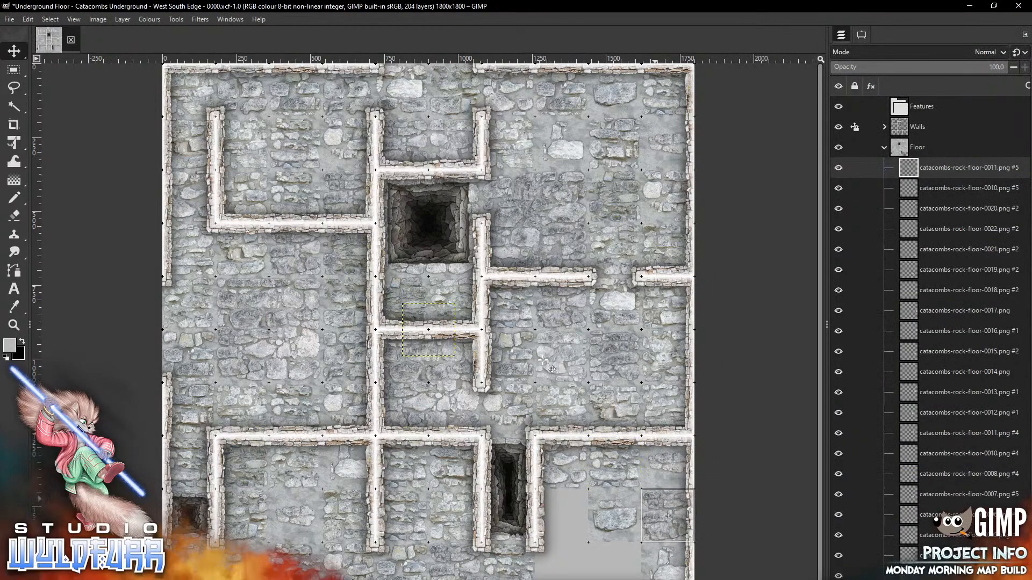
key("alt+Tab")
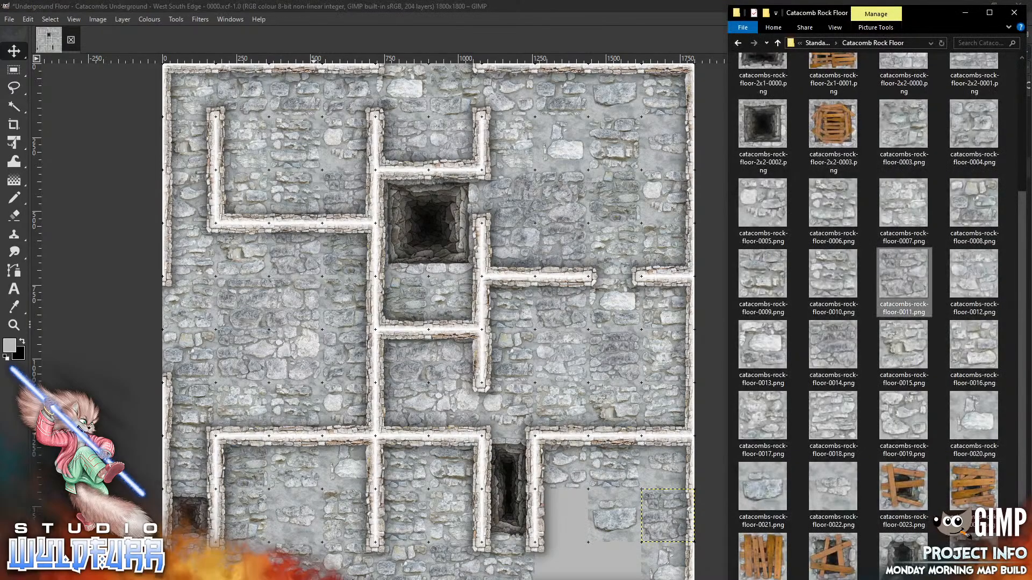
left_click_drag(972, 273, 540, 350)
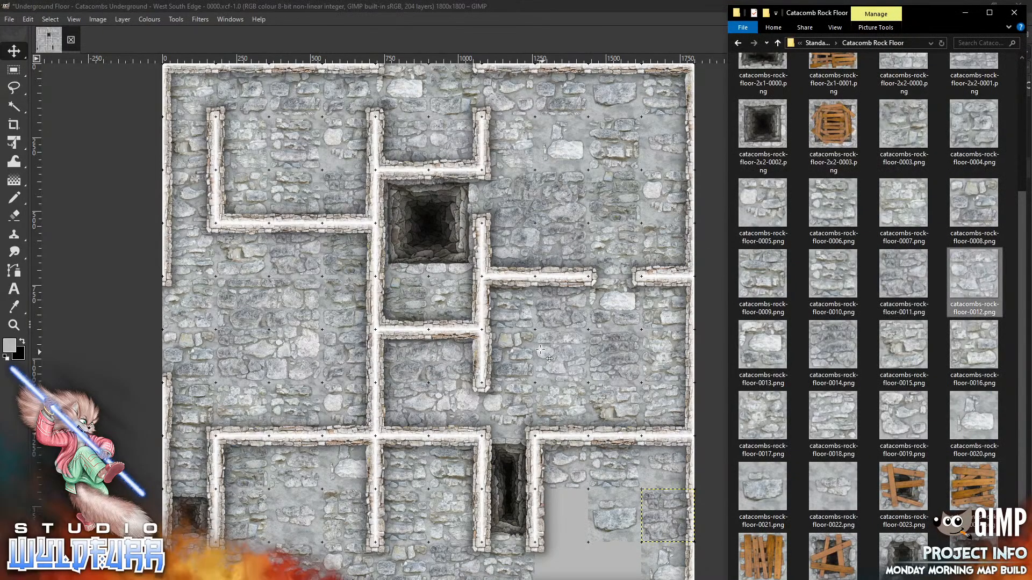
mouse_move(428, 312)
left_mouse_down()
mouse_move(549, 515)
mouse_move(564, 499)
left_mouse_up()
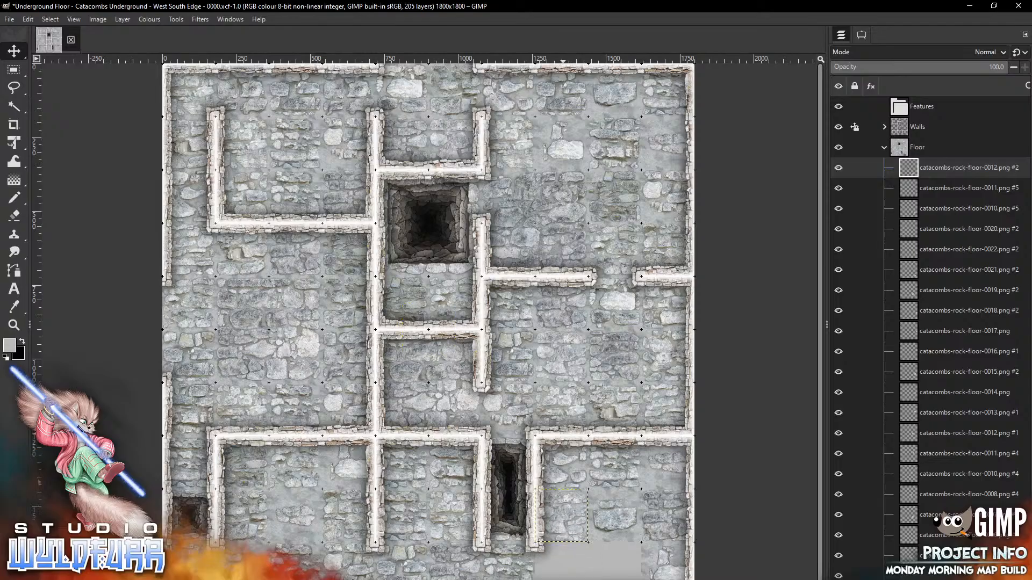
Fill the last lower-right gaps with the floor-0007 and floor-0008 tiles
key("alt+Tab")
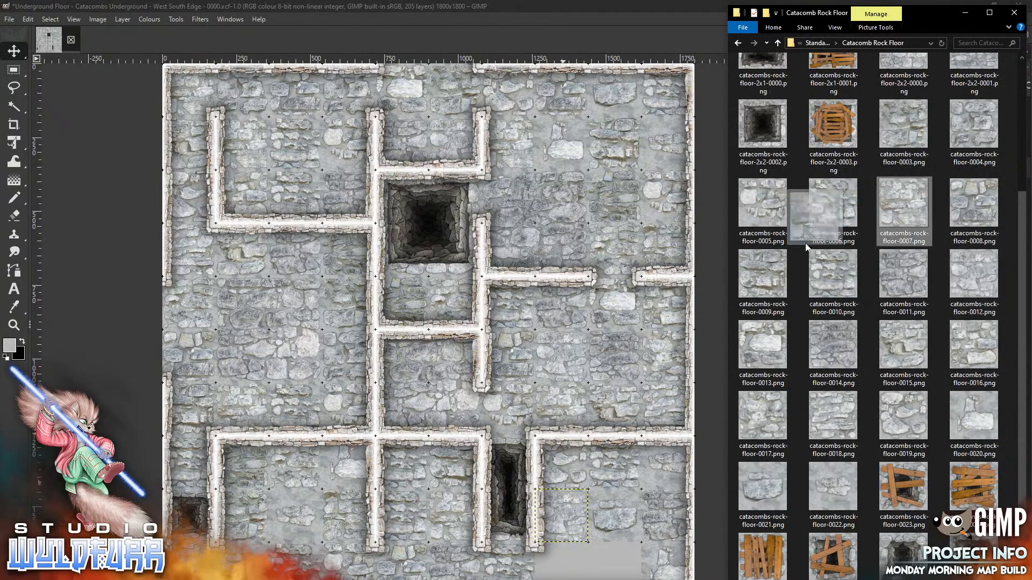
left_click(535, 367)
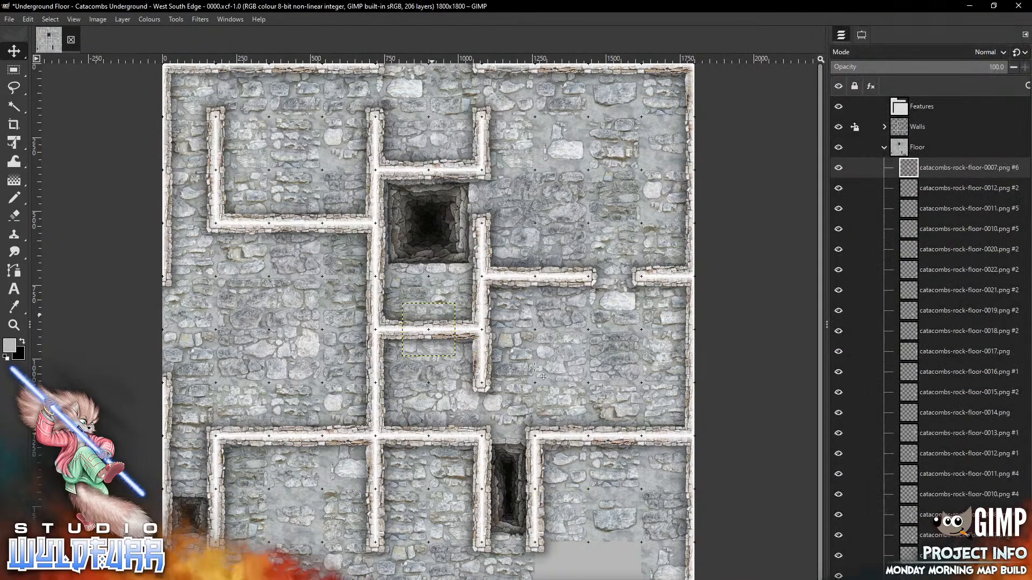
left_click_drag(431, 315, 619, 555)
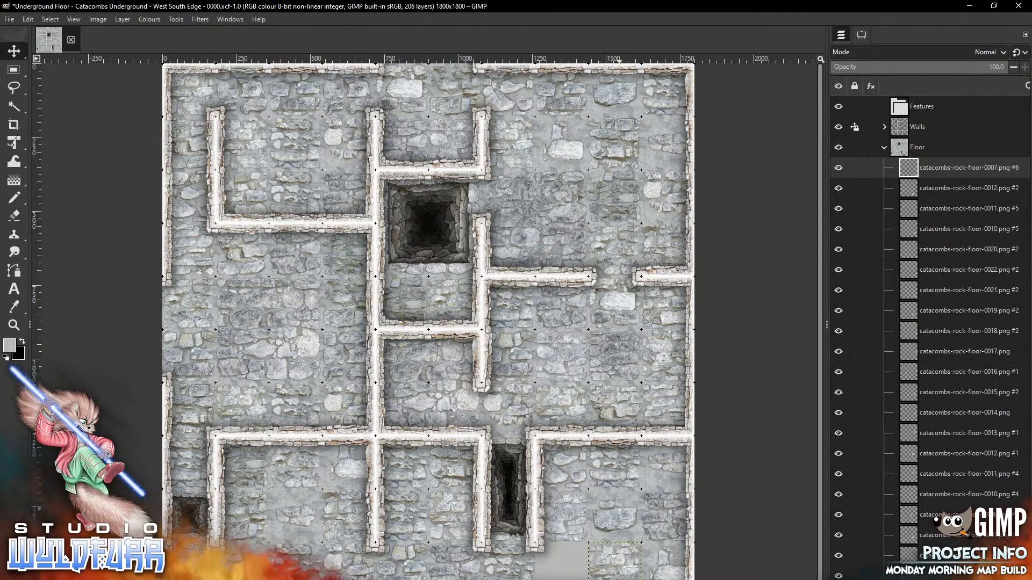
key("alt+Tab")
left_click_drag(971, 204, 566, 351)
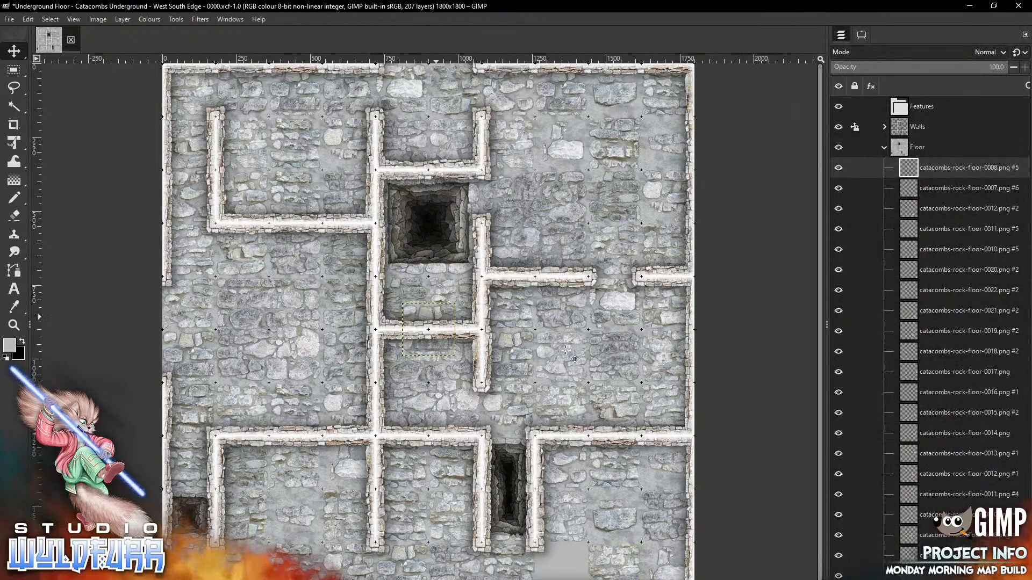
left_click_drag(433, 317, 562, 569)
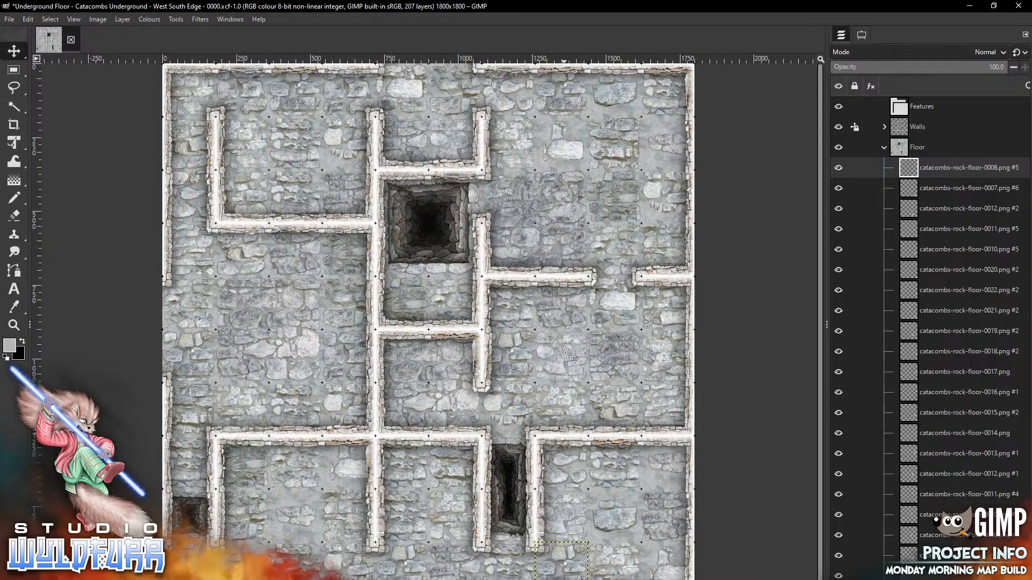